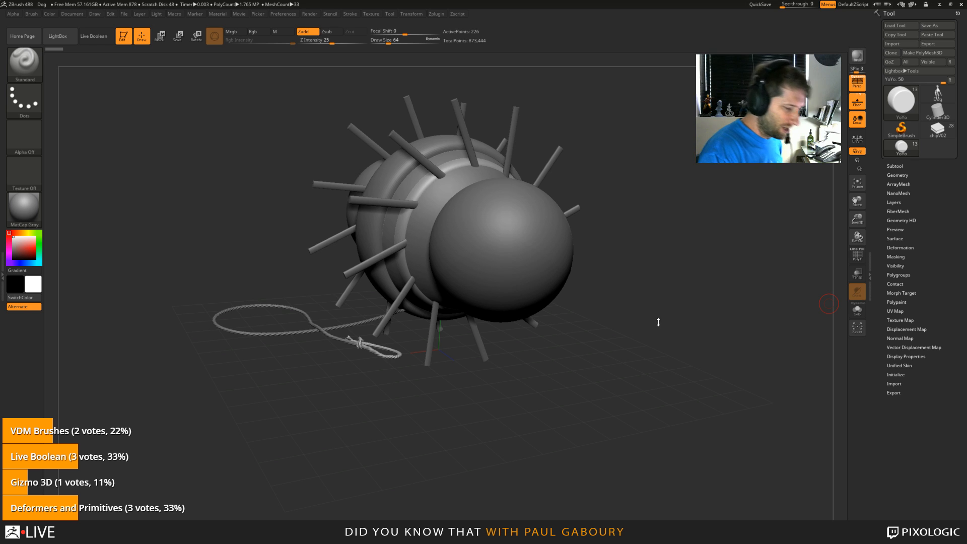
Step: List the yo-yo's subtools and turn on the Live Boolean preview to show the combined model
mouse_move(658, 322)
left_mouse_down()
mouse_move(653, 312)
mouse_move(648, 340)
mouse_move(636, 328)
left_mouse_up()
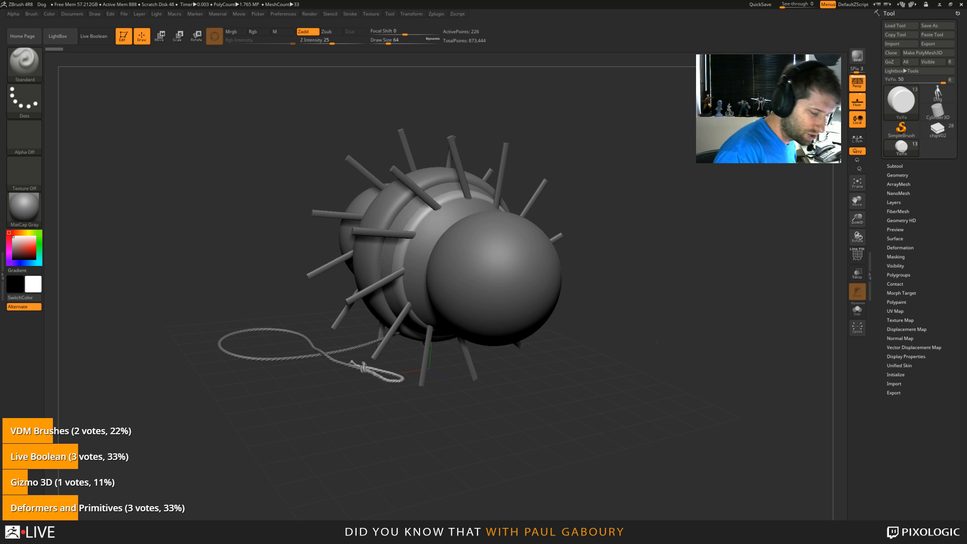
left_click_drag(659, 341, 657, 328)
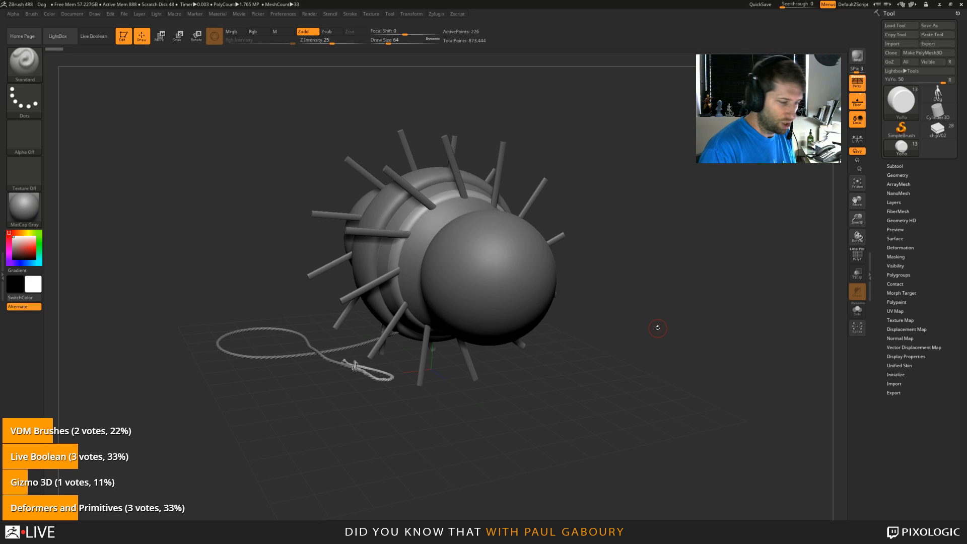
mouse_move(633, 340)
left_mouse_down()
mouse_move(599, 340)
mouse_move(633, 333)
left_mouse_up()
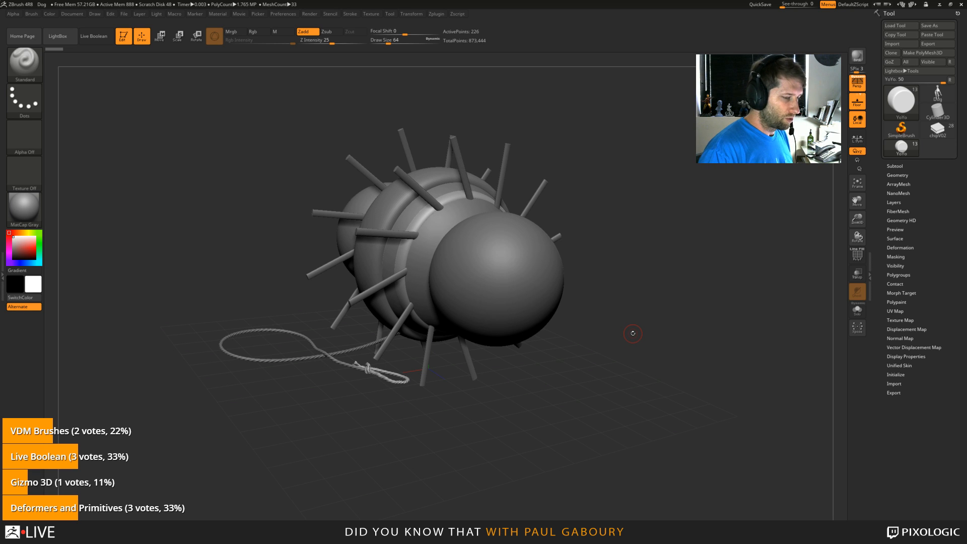
left_click(895, 166)
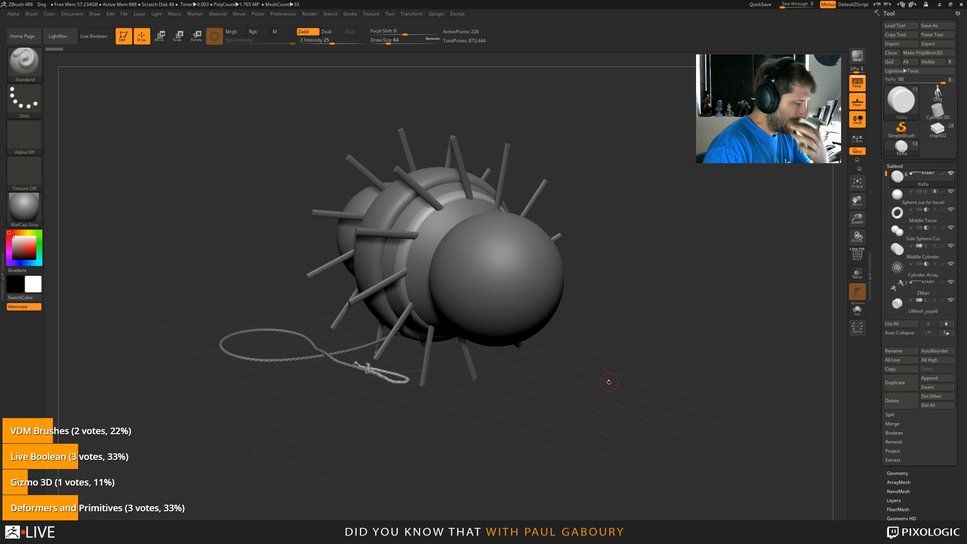
mouse_move(608, 382)
left_mouse_down()
mouse_move(569, 383)
mouse_move(602, 383)
left_mouse_up()
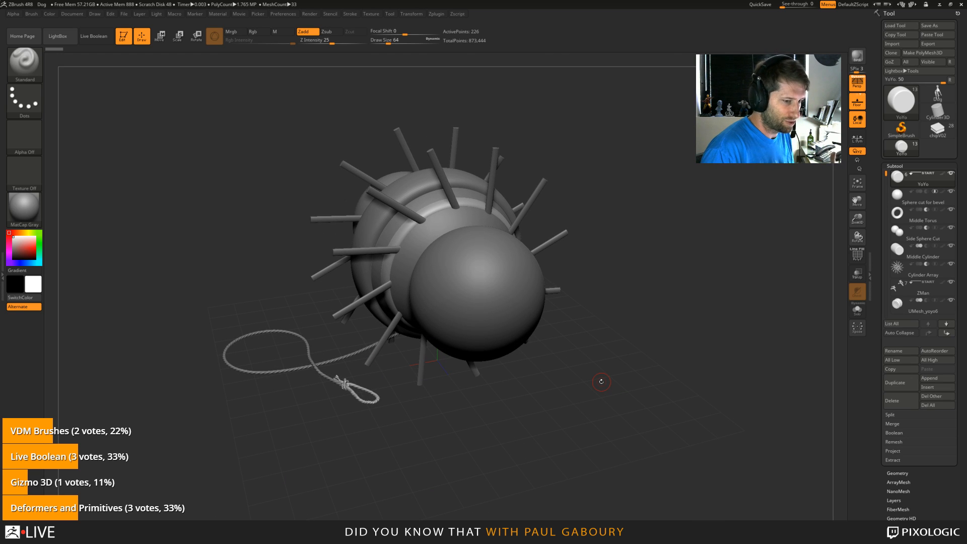
left_click(96, 37)
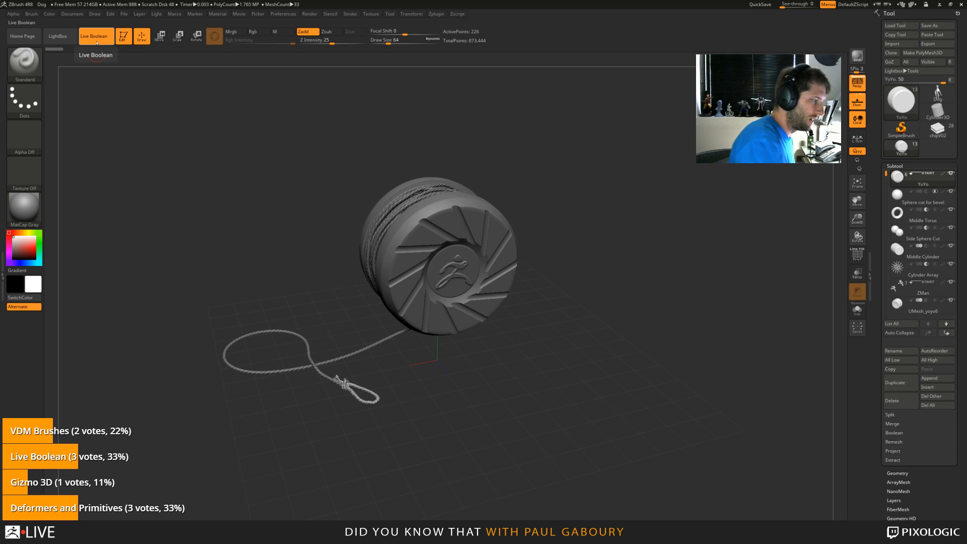
left_click_drag(541, 395, 564, 391)
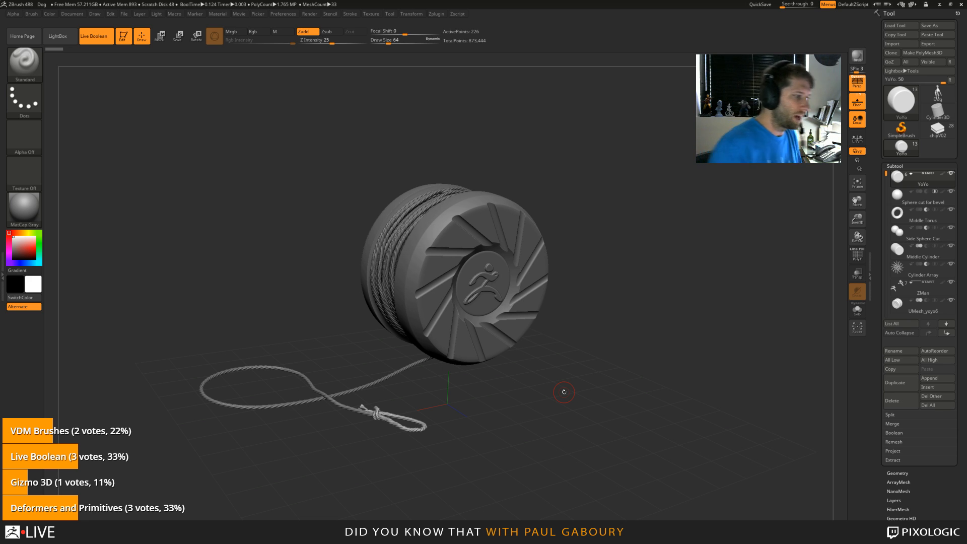
Step: Turn on Show Coplanar in the Render Booleans settings and inspect the highlighted faces on the yo-yo
left_click(310, 13)
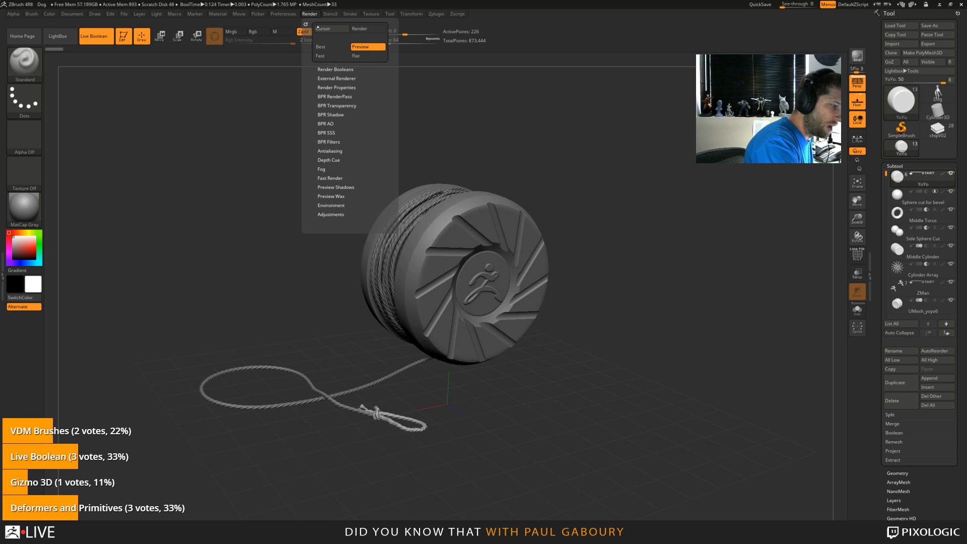
left_click(337, 70)
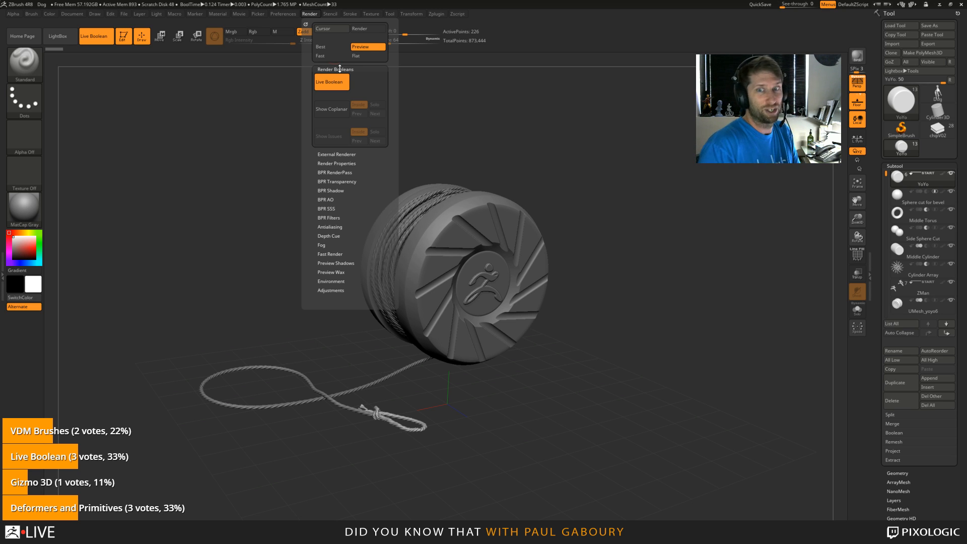
left_click(337, 111)
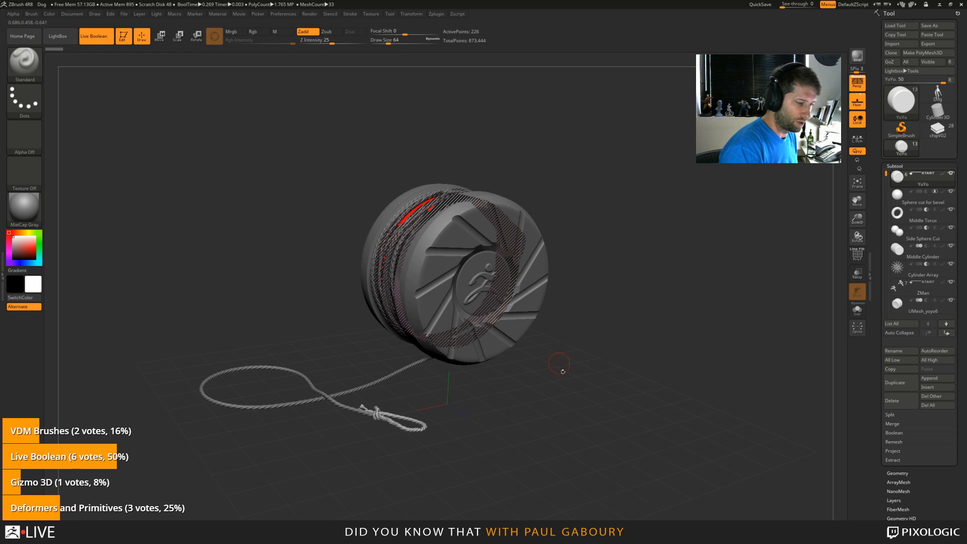
left_click_drag(565, 372, 578, 388)
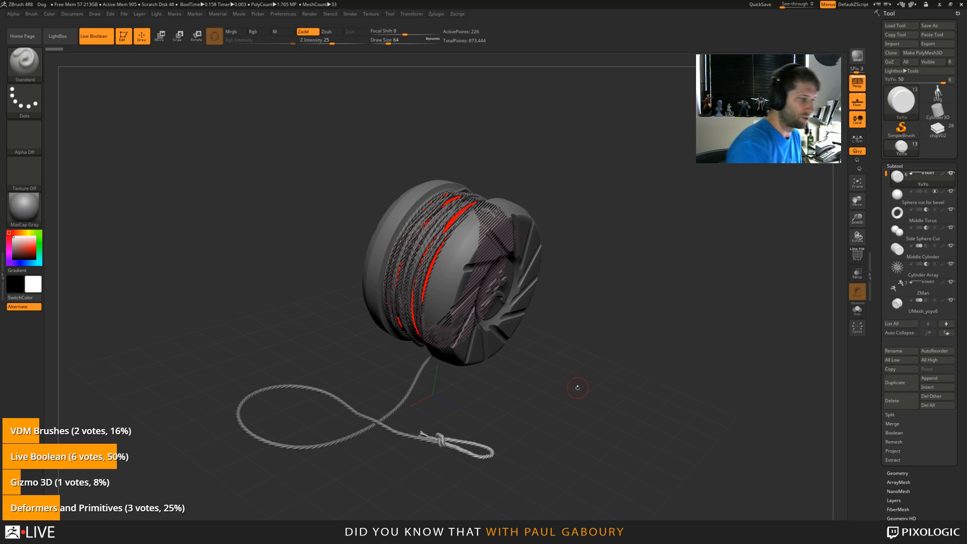
Step: Limit the coplanar display to the current subtool and step through the affected string subtools before turning off Show Coplanar
left_click(310, 14)
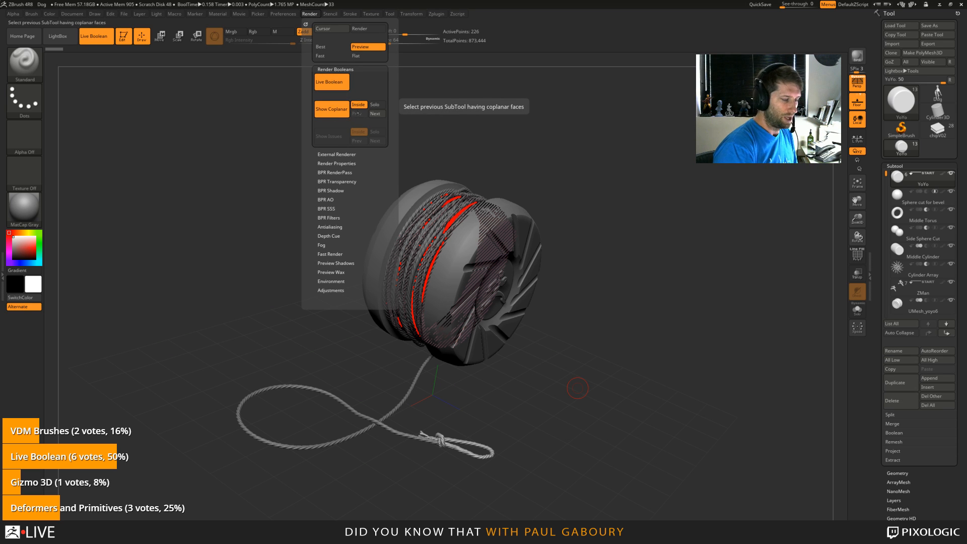
left_click(376, 105)
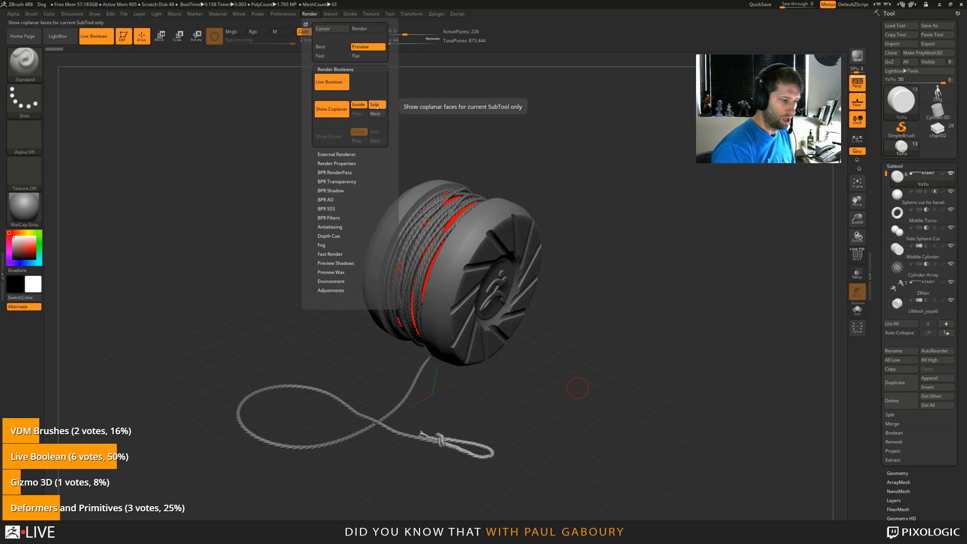
left_click(378, 114)
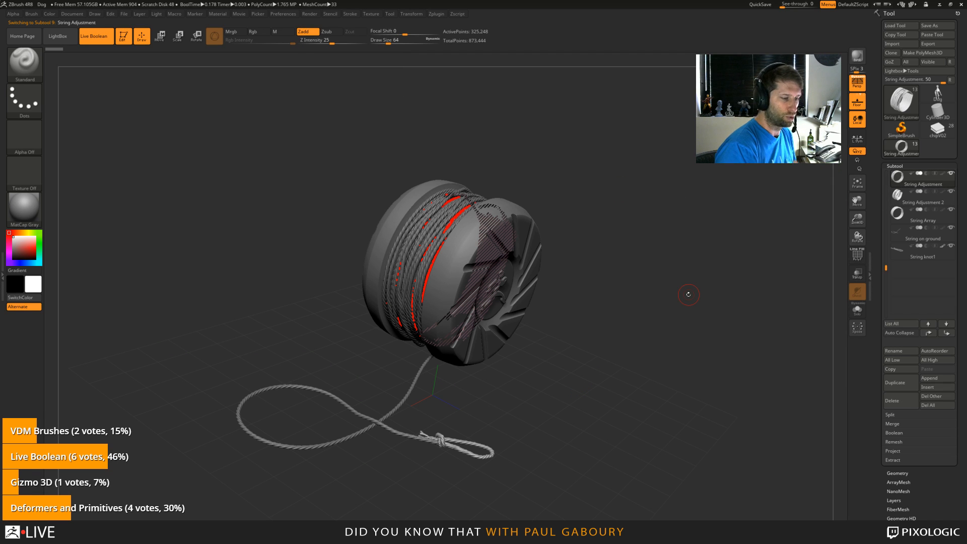
left_click(310, 13)
left_click(380, 115)
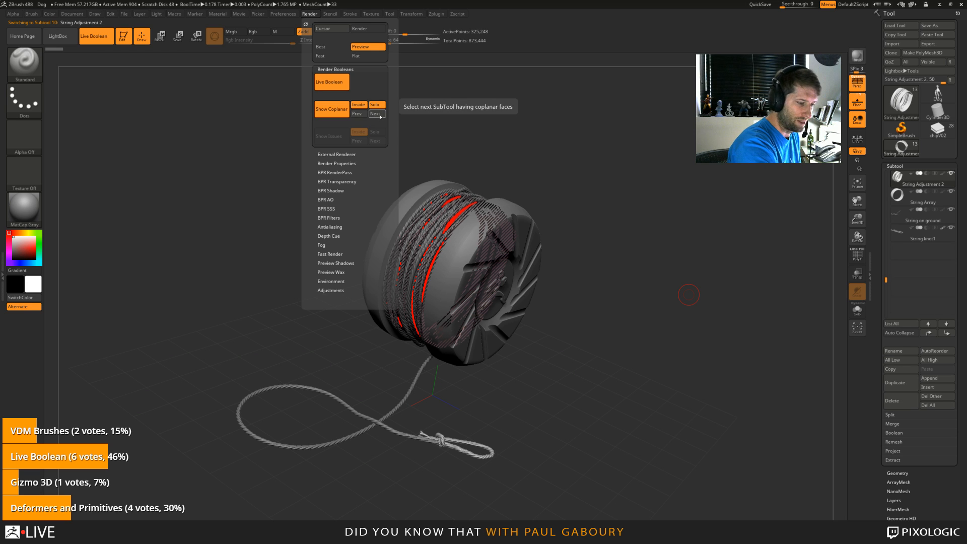
left_click(380, 114)
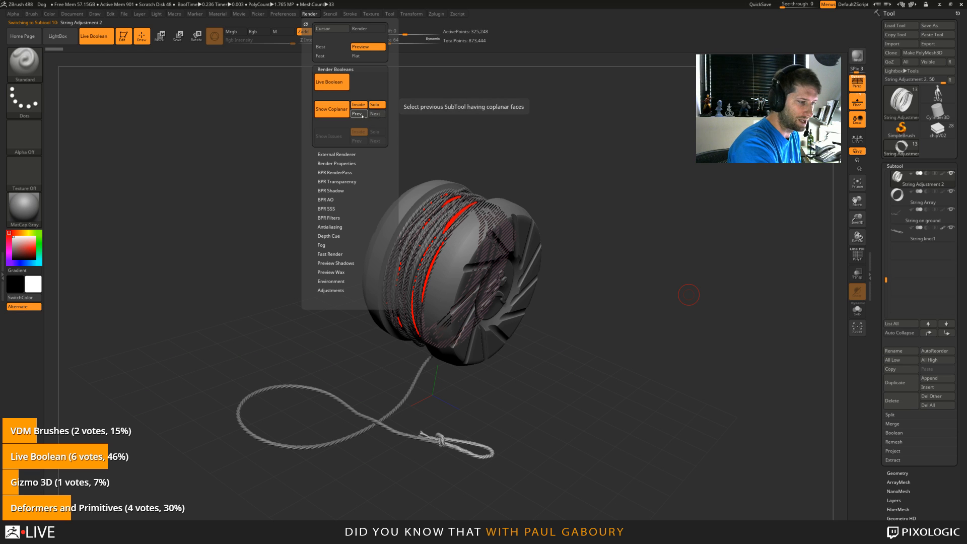
left_click(380, 114)
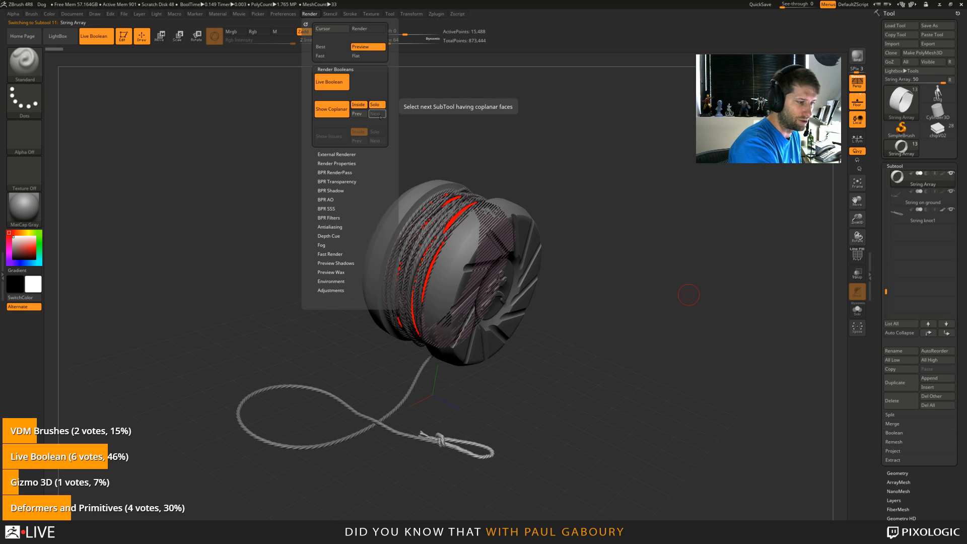
left_click(362, 115)
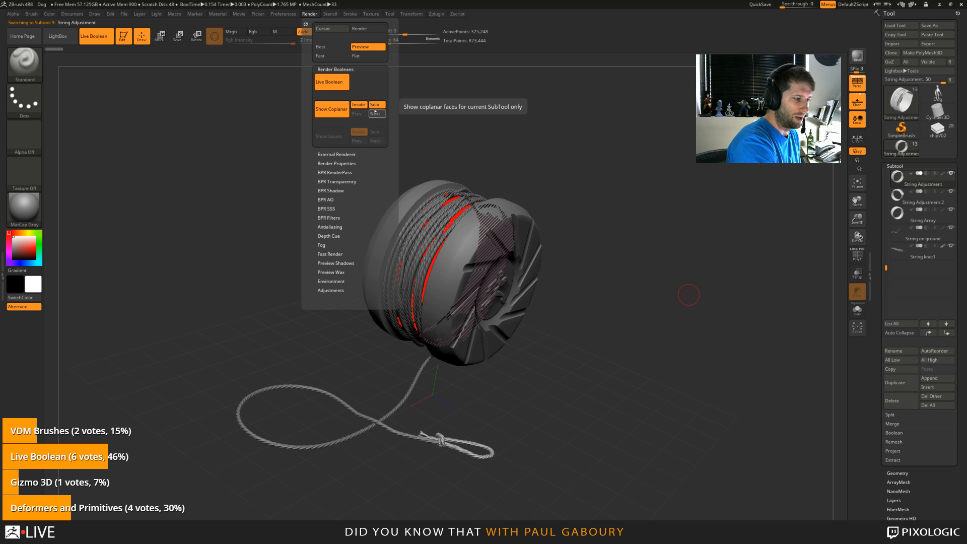
left_click(348, 115)
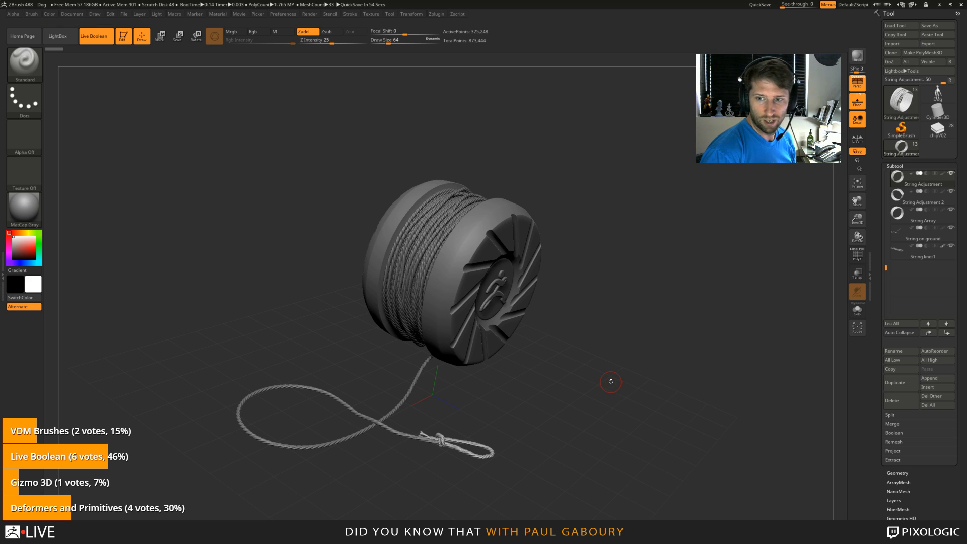
Step: Make the YoYo subtool at the start of the subtool list active again
left_click_drag(886, 268, 891, 165)
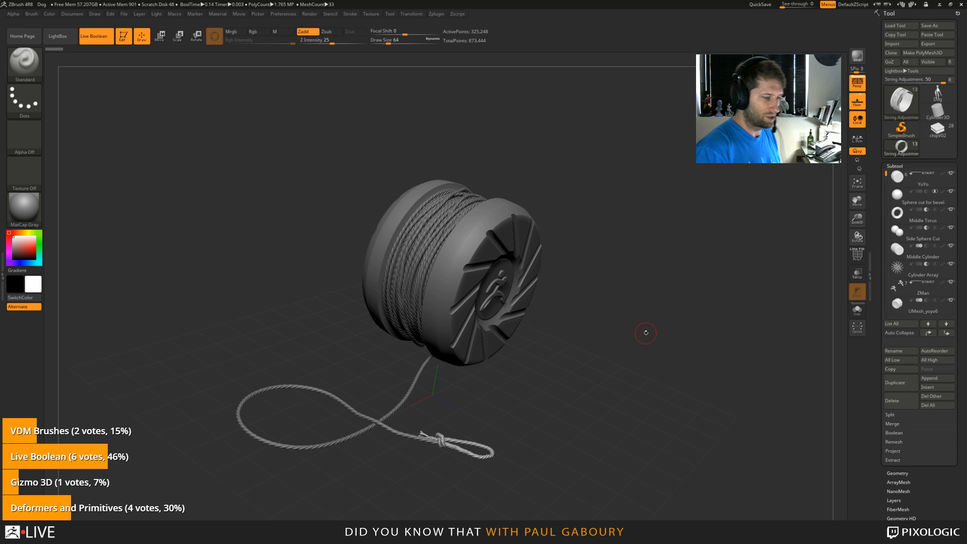
left_click(922, 180)
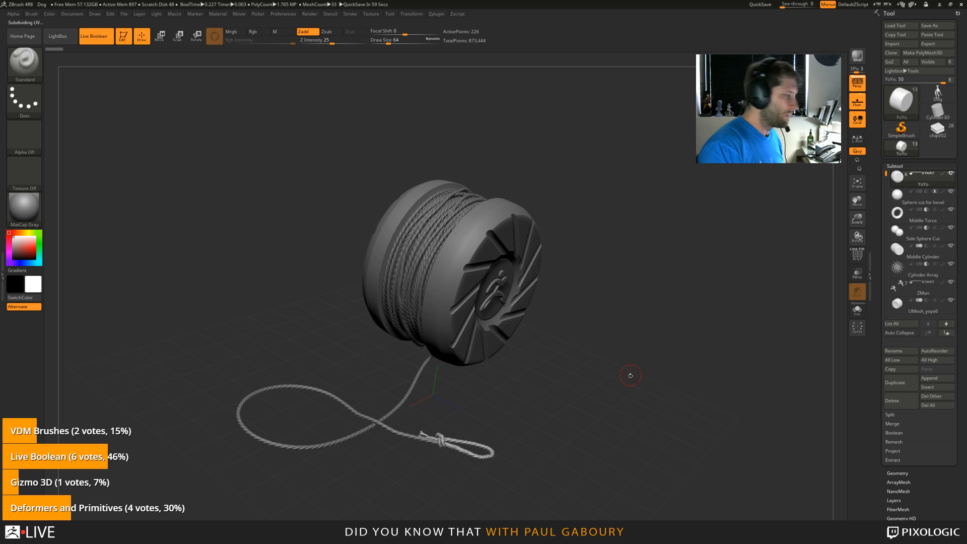
mouse_move(624, 391)
left_mouse_down()
mouse_move(616, 400)
mouse_move(613, 378)
left_mouse_up()
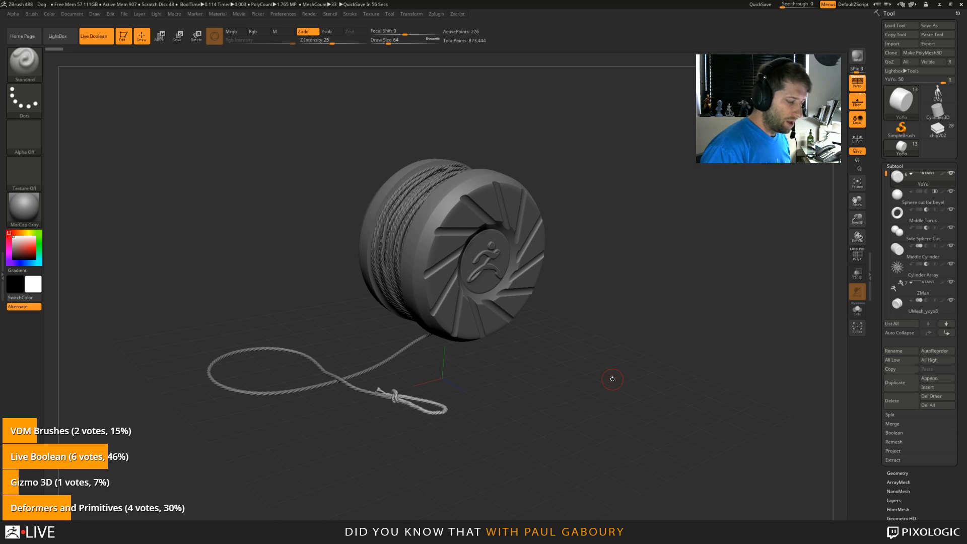
Step: Switch to the Cylinder3D primitive and initialize it with its length aligned to the Z axis
left_click(901, 100)
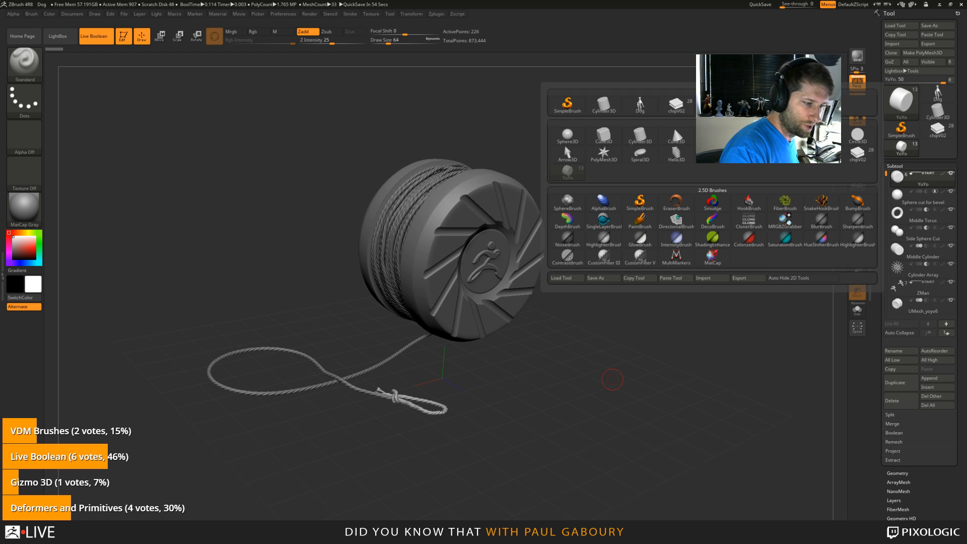
left_click(643, 140)
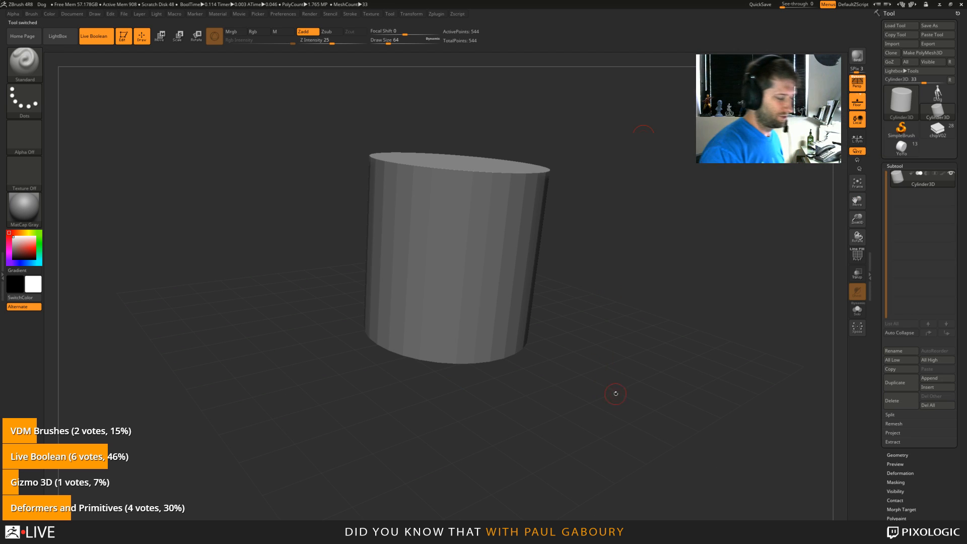
mouse_move(606, 384)
left_mouse_down()
mouse_move(607, 322)
mouse_move(612, 370)
mouse_move(606, 345)
mouse_move(589, 385)
left_mouse_up()
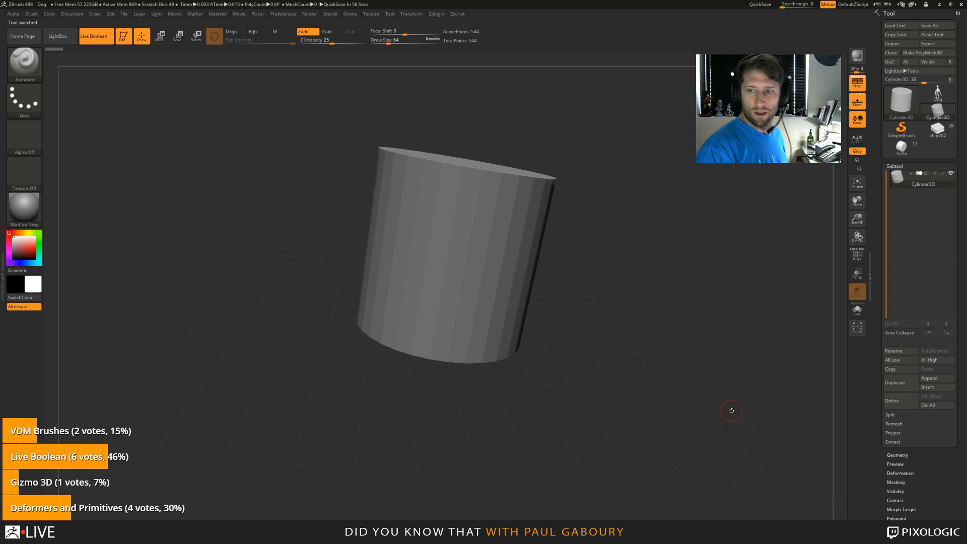
left_click(899, 166)
left_click(896, 284)
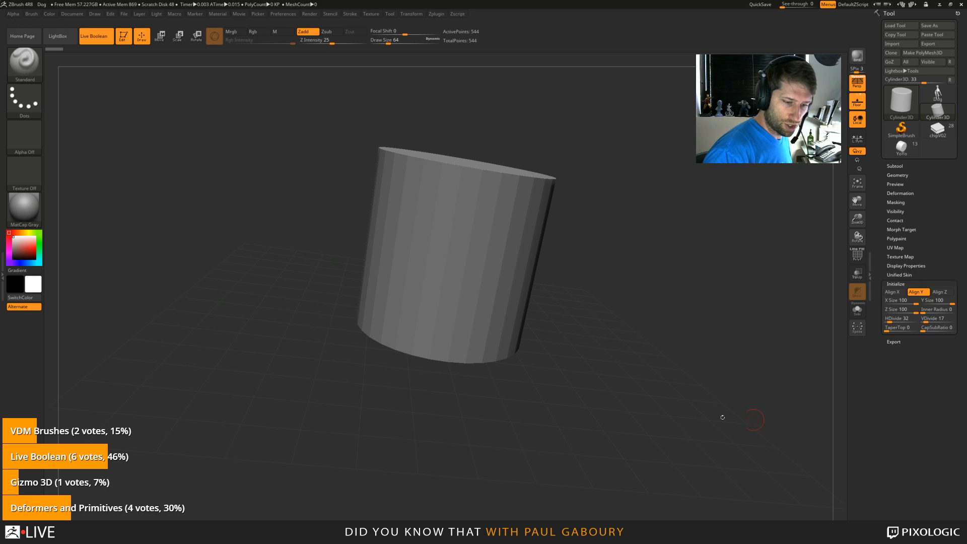
left_click(940, 292)
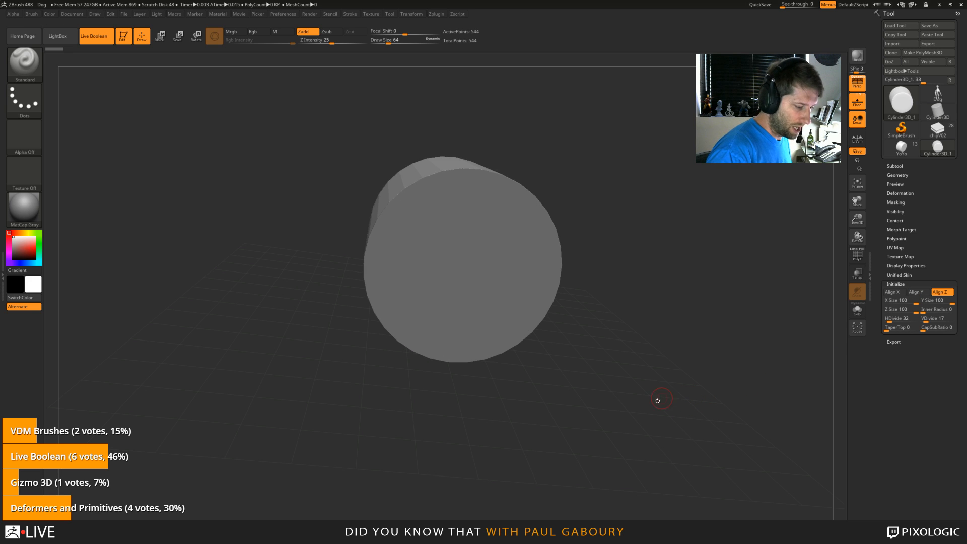
left_click_drag(658, 399, 660, 412)
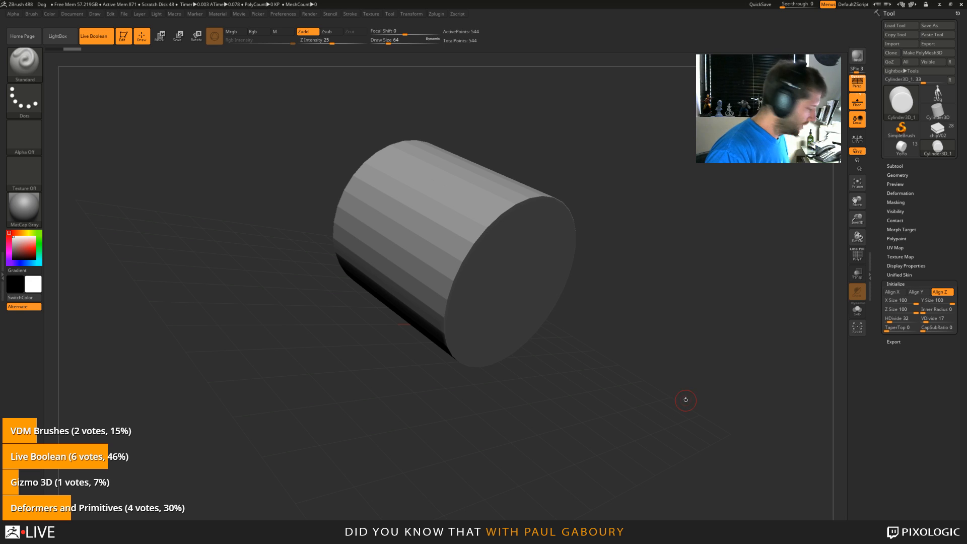
Step: With the wireframe shown, reduce the cylinder's VDivide to one span along its length and convert it to a PolyMesh3D
key("shift+f")
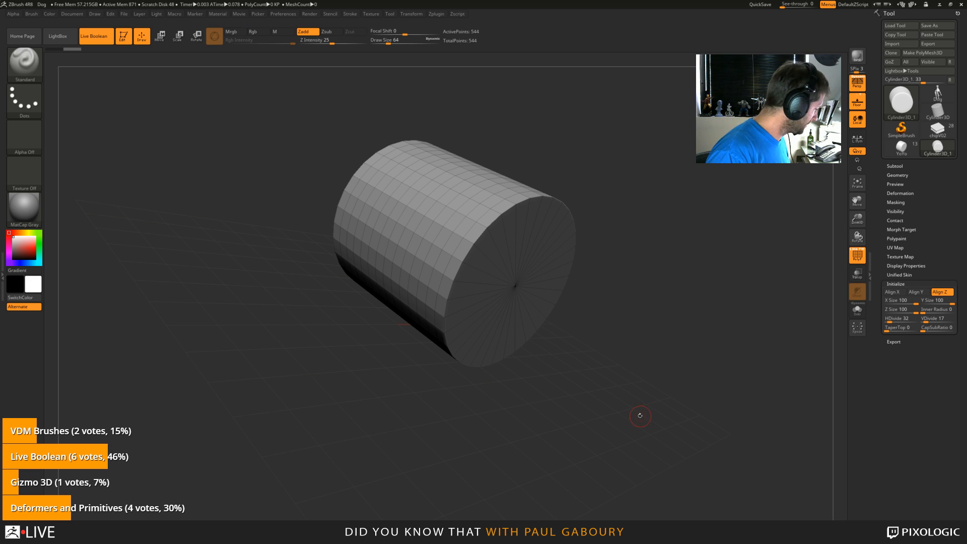
left_click_drag(927, 321, 921, 322)
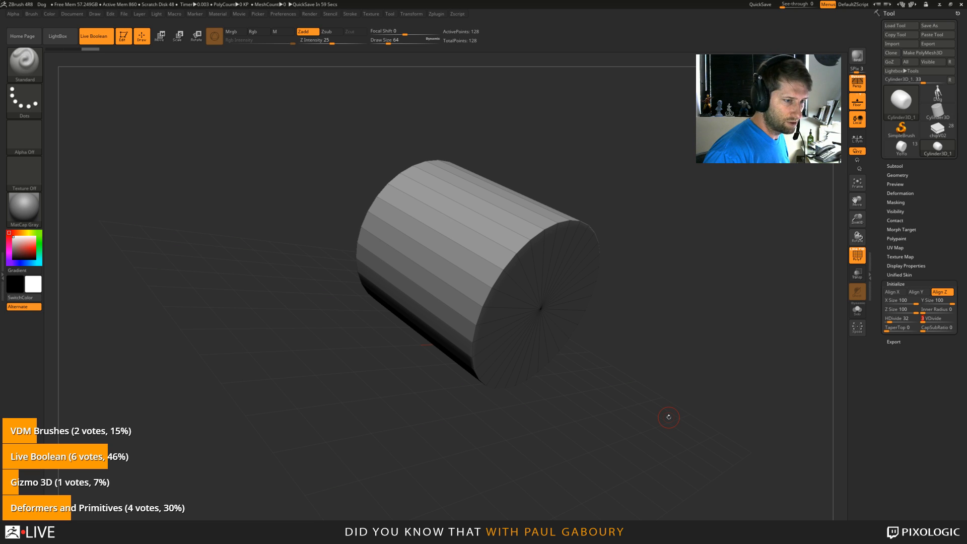
left_click(922, 52)
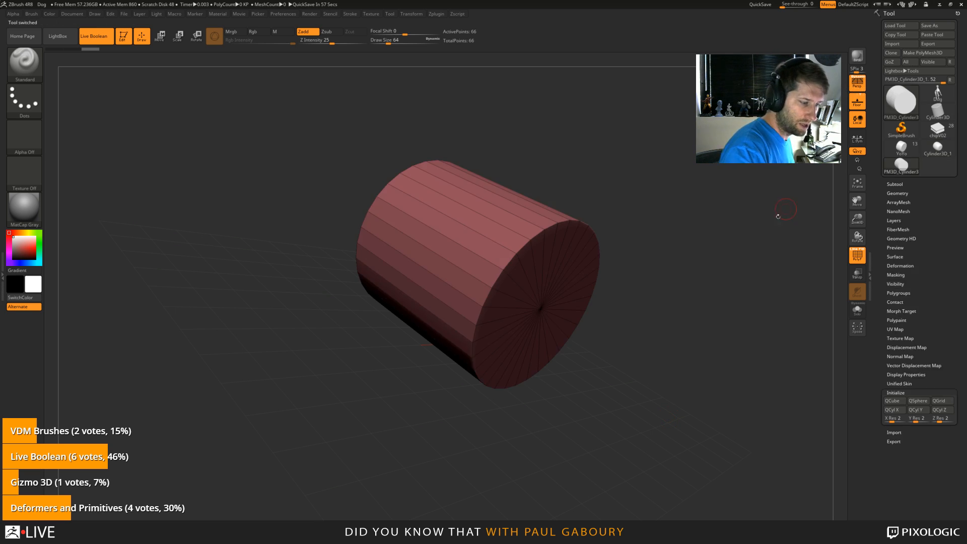
left_click_drag(623, 418, 622, 386)
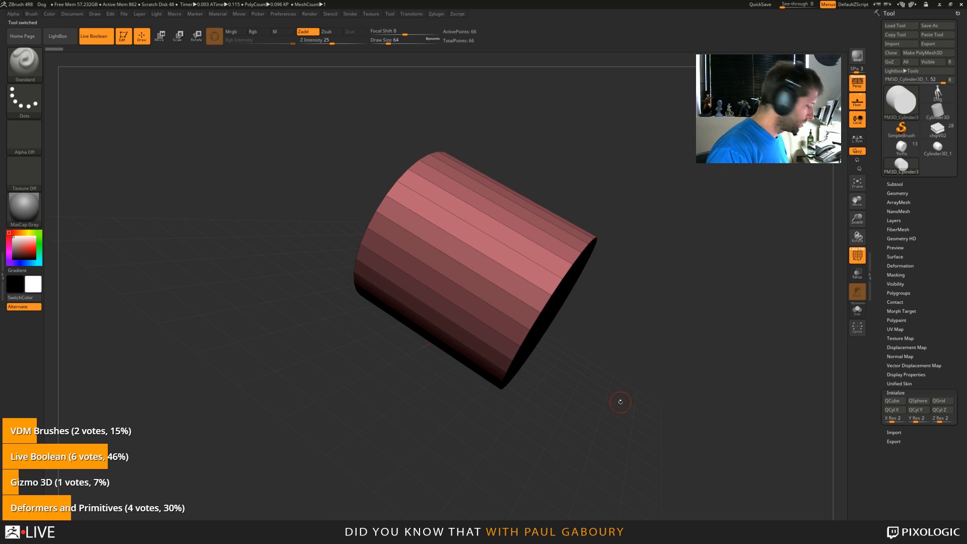
Step: Activate the Move gizmo on the cylinder and set a straight side view with perspective turned off
key("w")
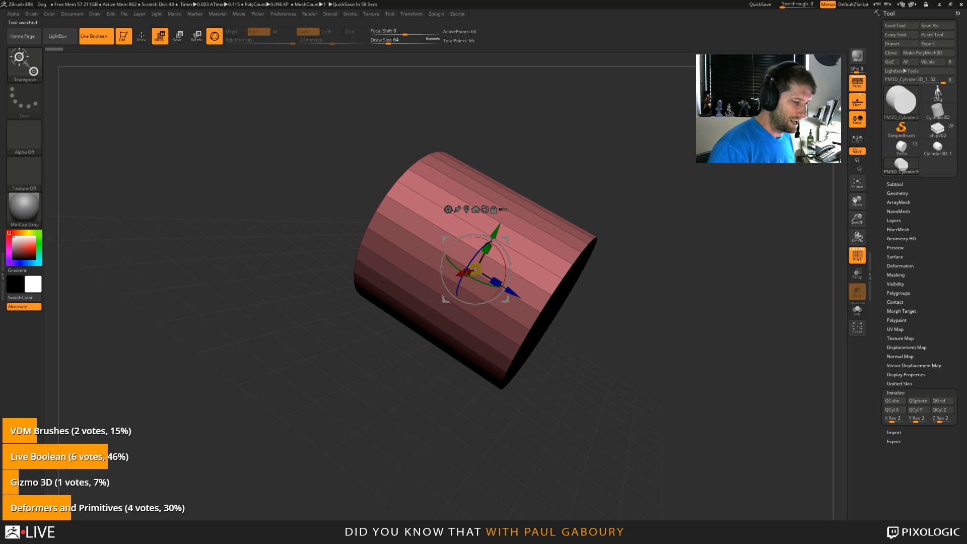
left_click_drag(643, 390, 655, 380)
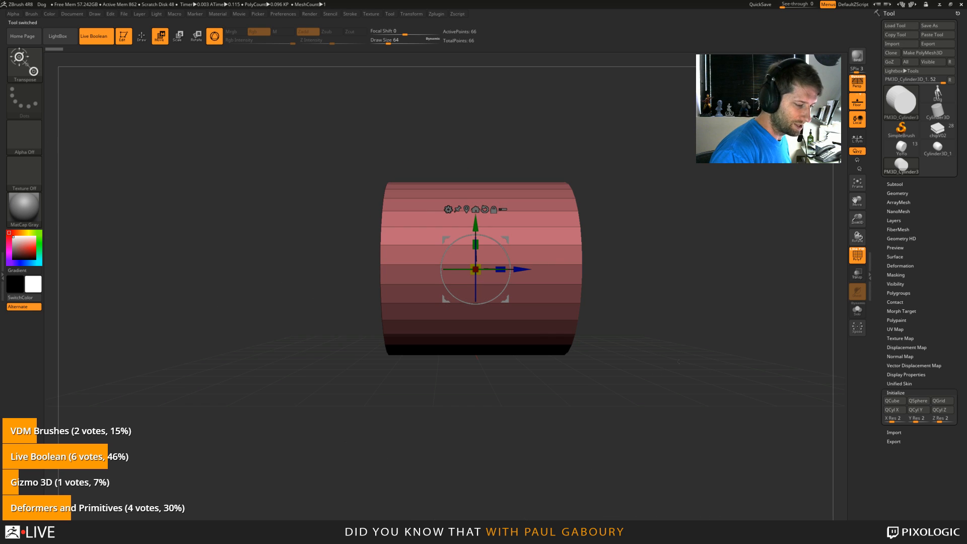
left_click_drag(714, 347, 685, 370, "alt")
key("p")
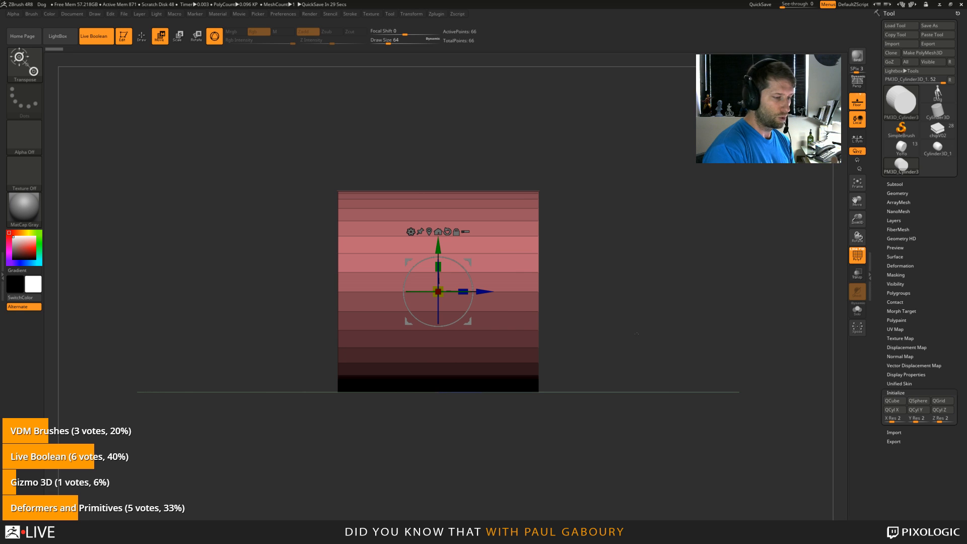
Step: Shorten the cylinder along its Z axis with the gizmo and open the list of its subtools
left_click_drag(636, 333, 634, 347)
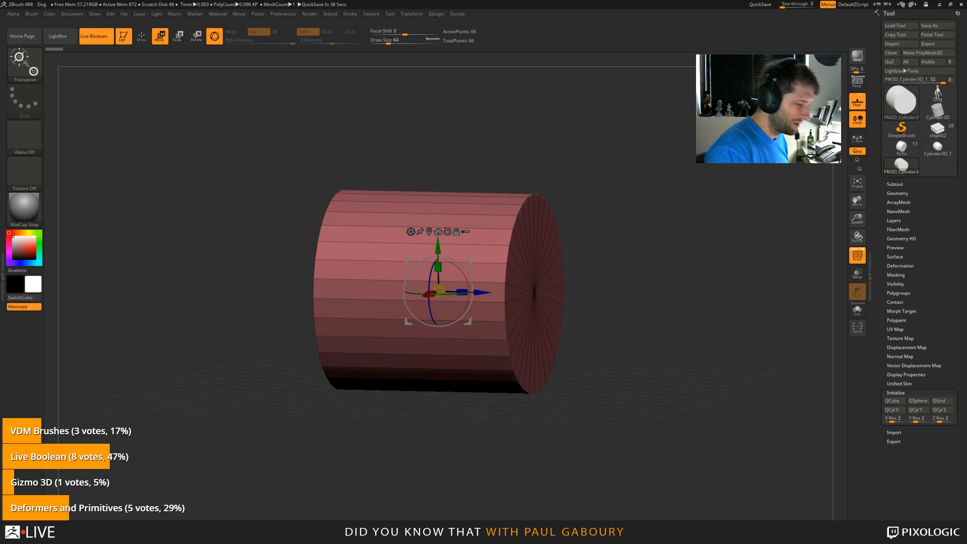
left_click_drag(620, 347, 635, 339)
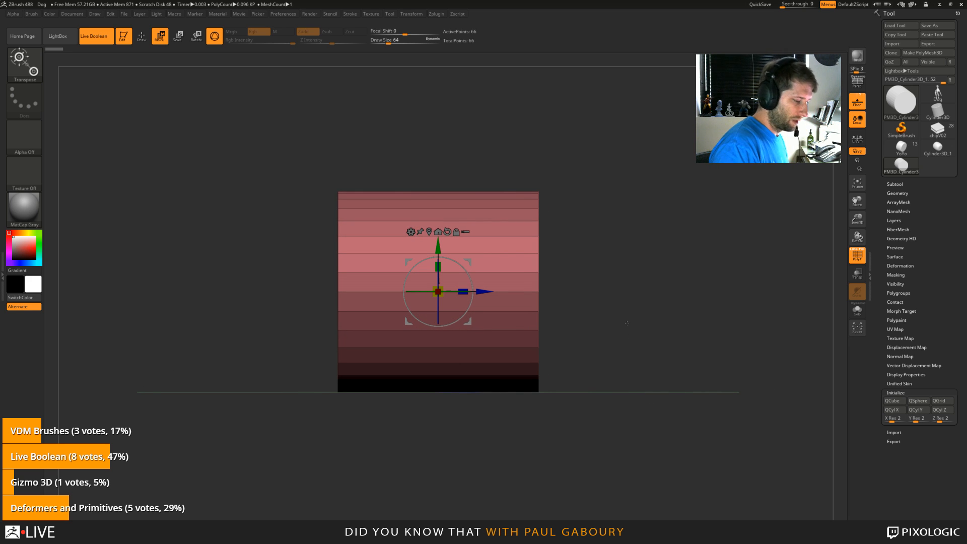
left_click_drag(462, 292, 445, 301)
left_click_drag(615, 349, 622, 347)
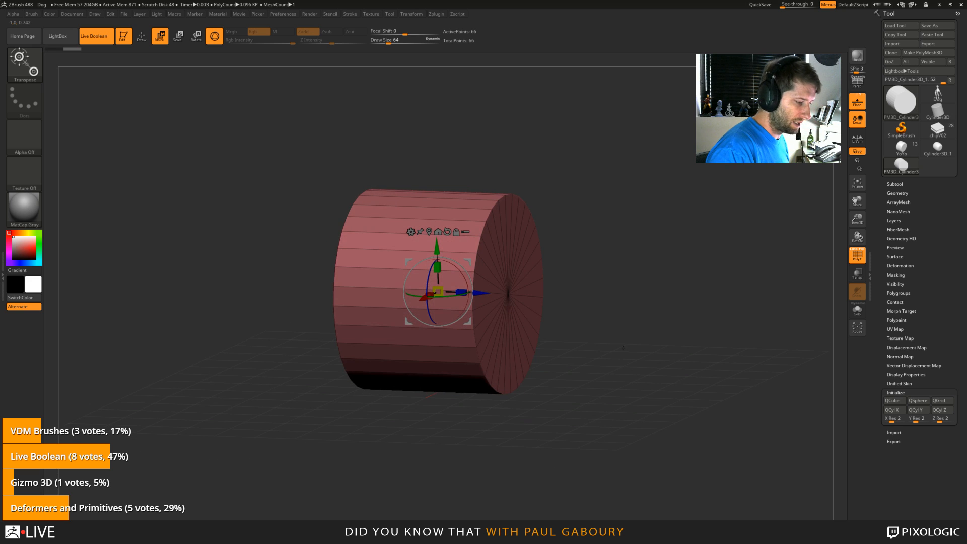
left_click(895, 184)
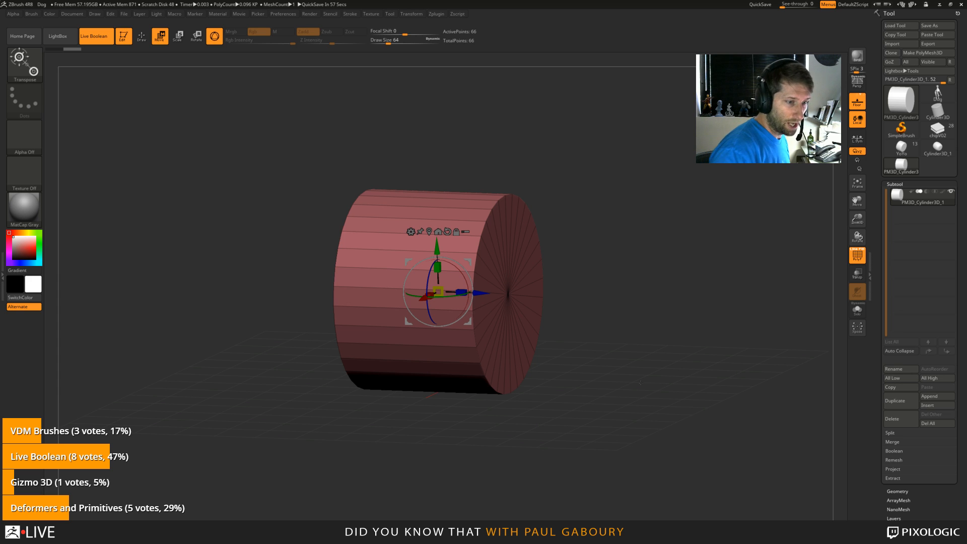
Step: Examine the Inner Radius setting in the Cylinder3D_1 primitive's initialize options and return to the PM3D cylinder
left_click(901, 101)
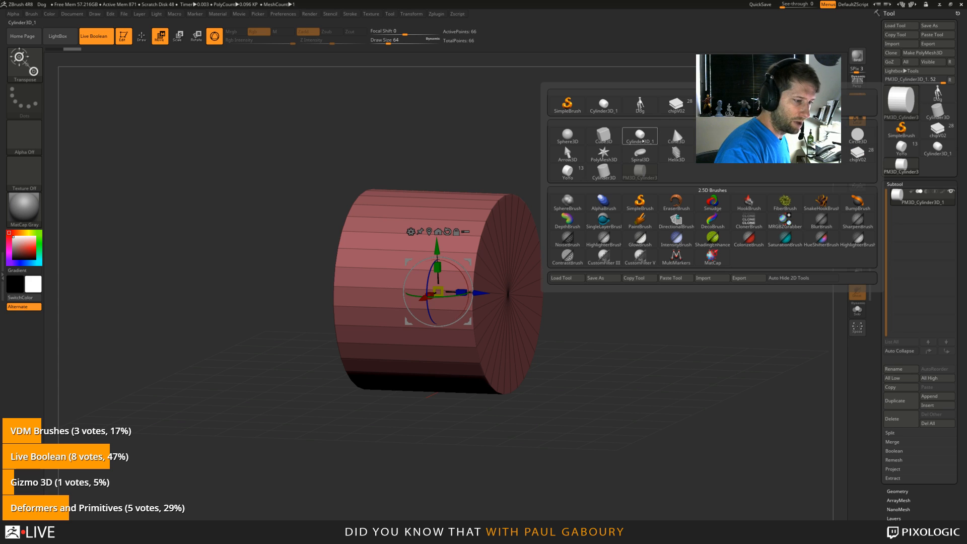
left_click(641, 137)
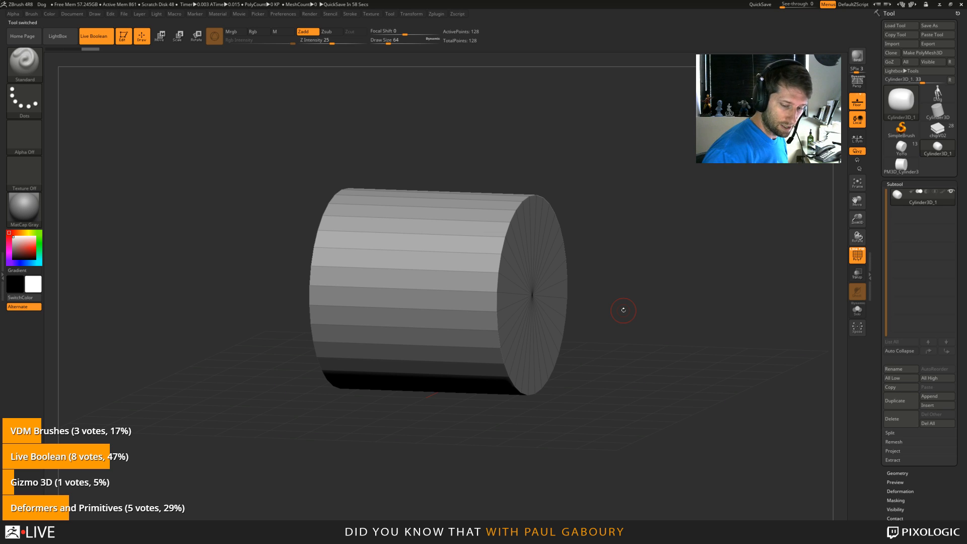
scroll(921, 353, "down", 5)
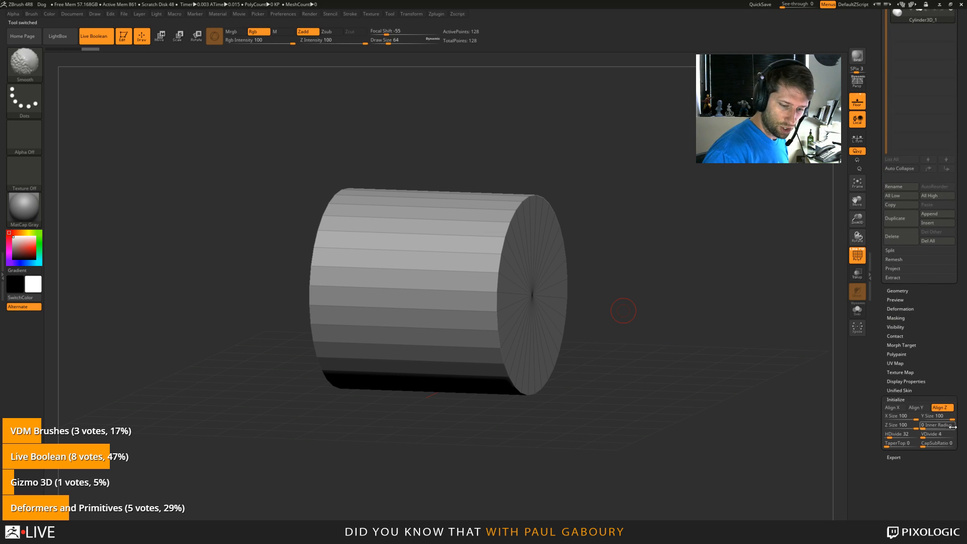
mouse_move(925, 427)
left_mouse_down()
mouse_move(939, 427)
mouse_move(918, 427)
left_mouse_up()
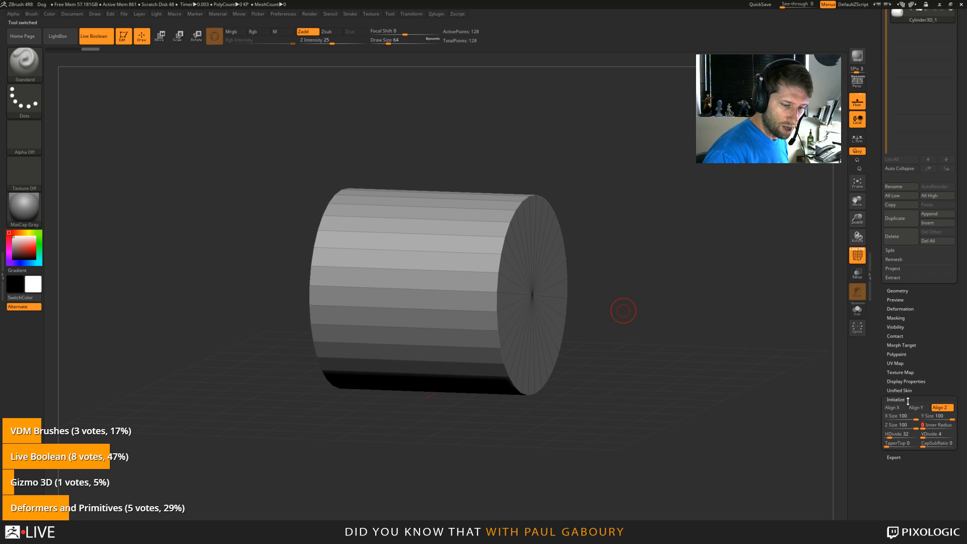
scroll(908, 401, "up", 5)
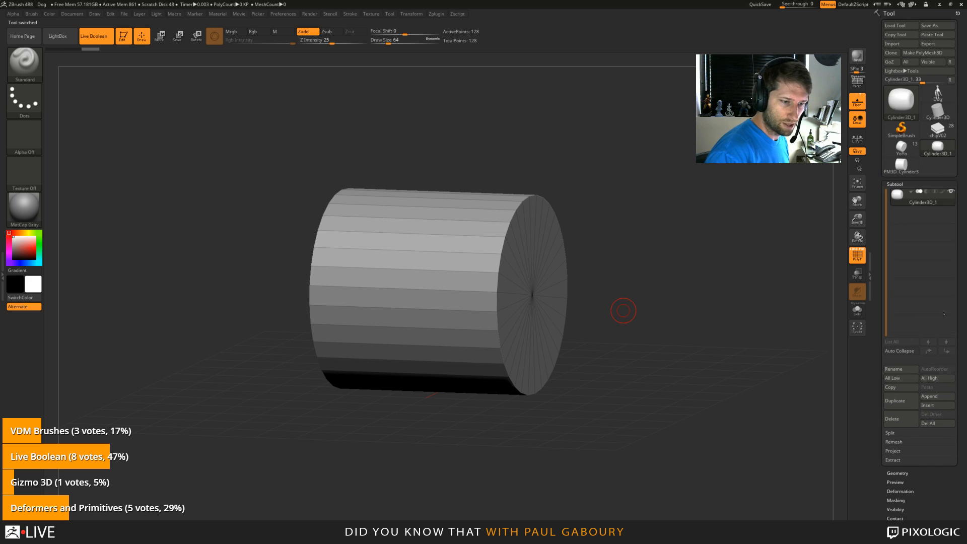
left_click(901, 165)
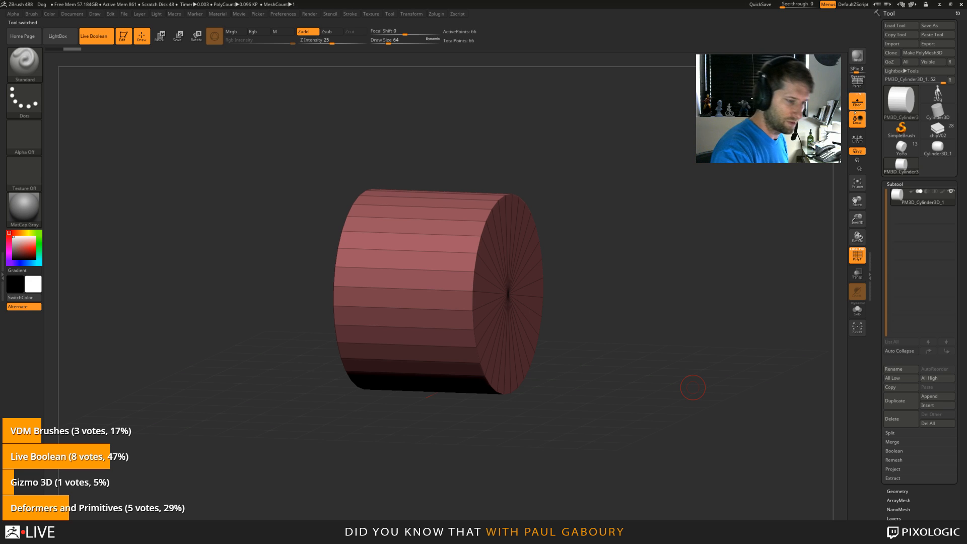
Step: Hide the floor grid and duplicate the cylinder subtool
key("shift+p")
left_click_drag(641, 402, 648, 396, "alt")
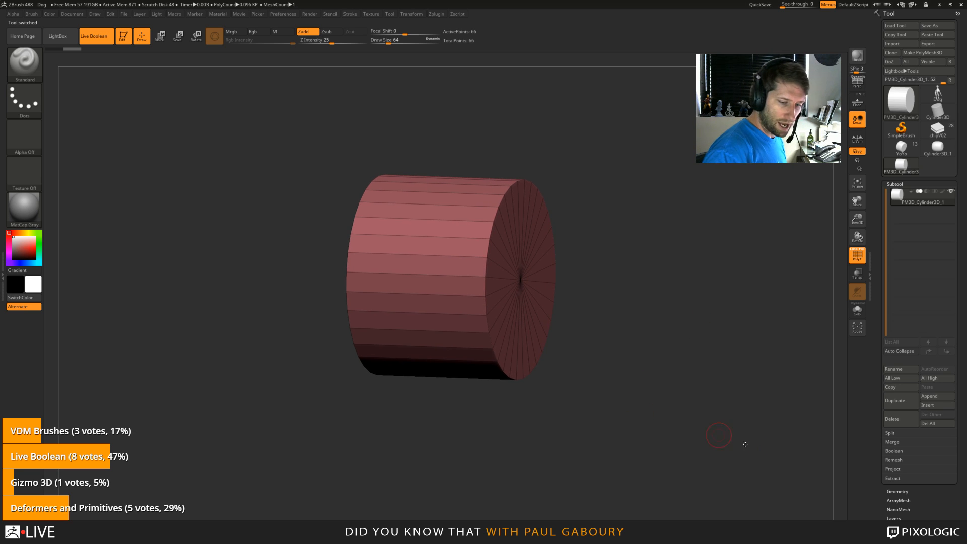
left_click(895, 401)
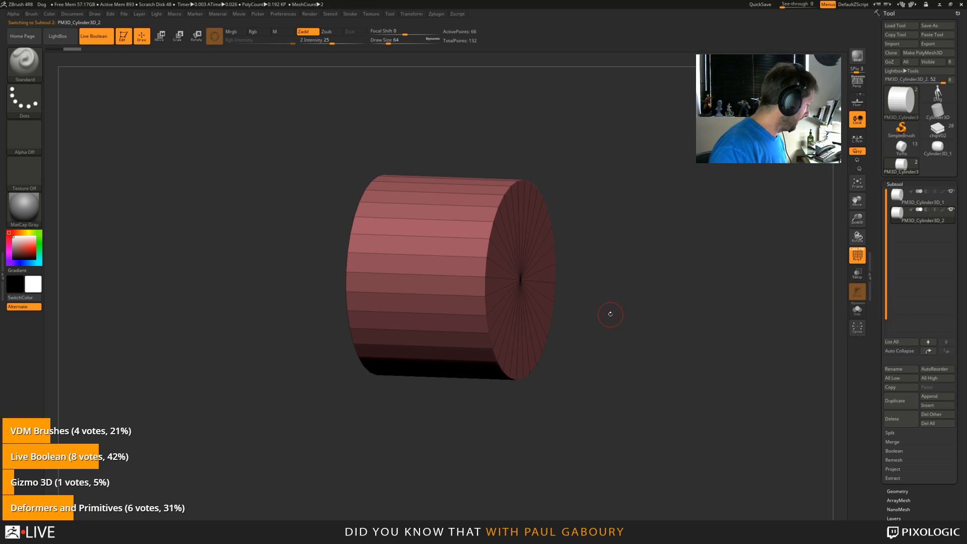
Step: Replace the duplicate with the gizmo's parametric Cylinder 3D and hide the original cylinder subtool
key("w")
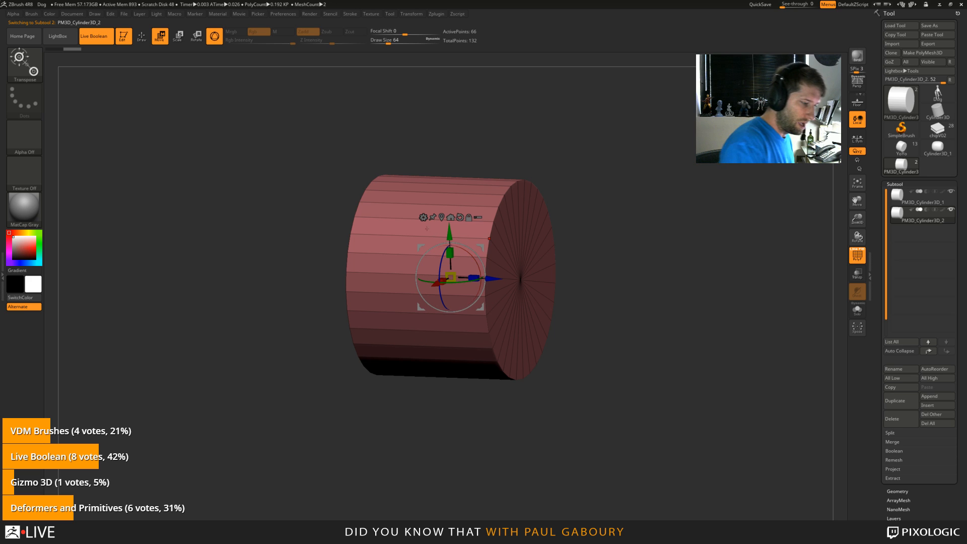
left_click(423, 217)
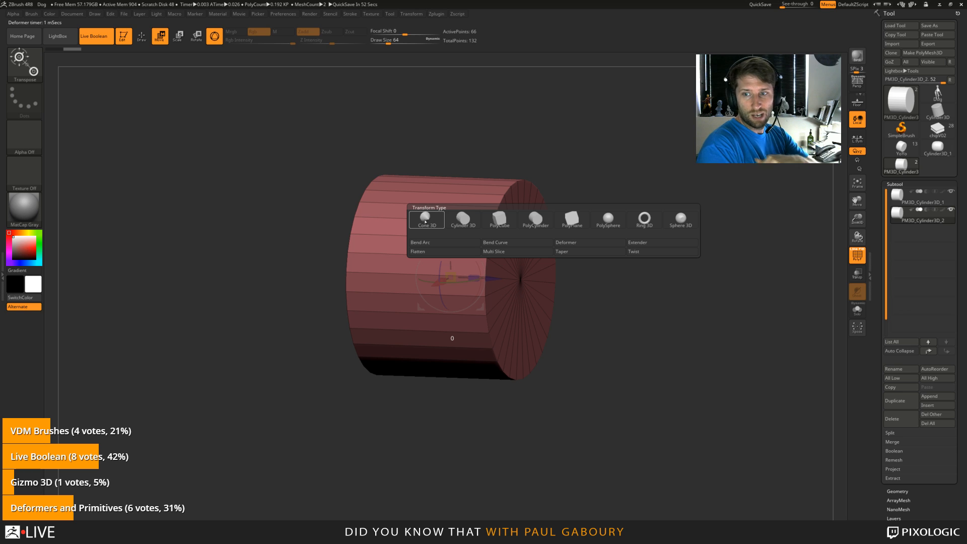
left_click(464, 220)
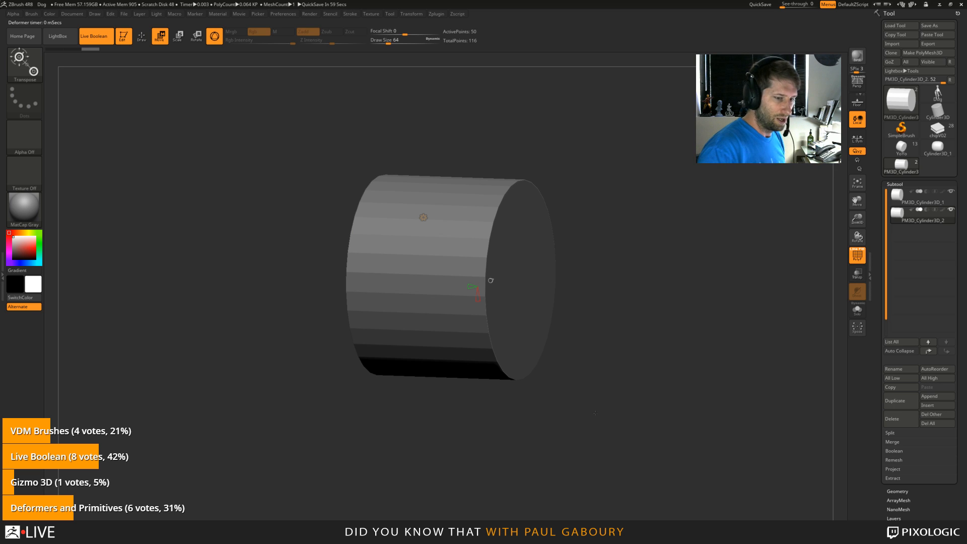
left_click(951, 192)
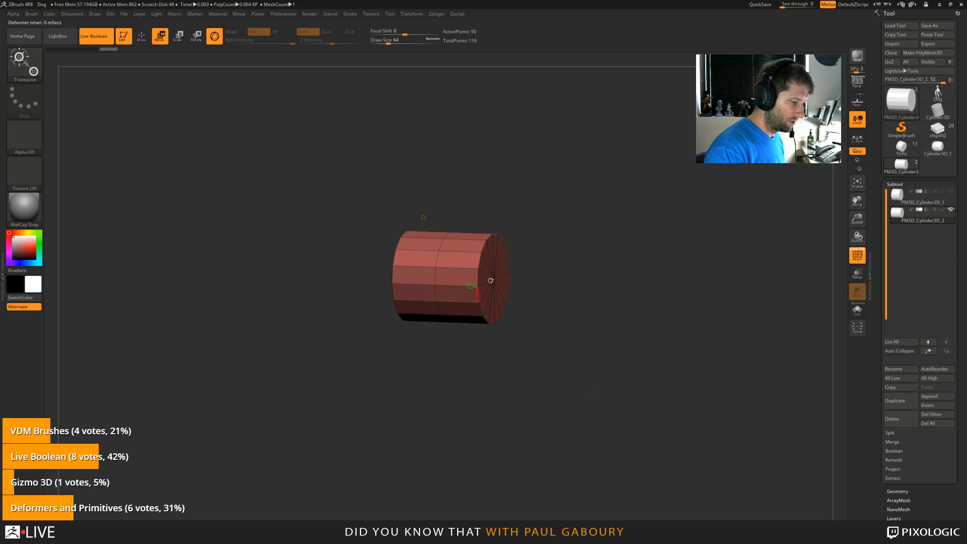
Step: Reduce the parametric cylinder to one span along its length and hollow it into an open tube
left_click_drag(593, 392, 589, 399)
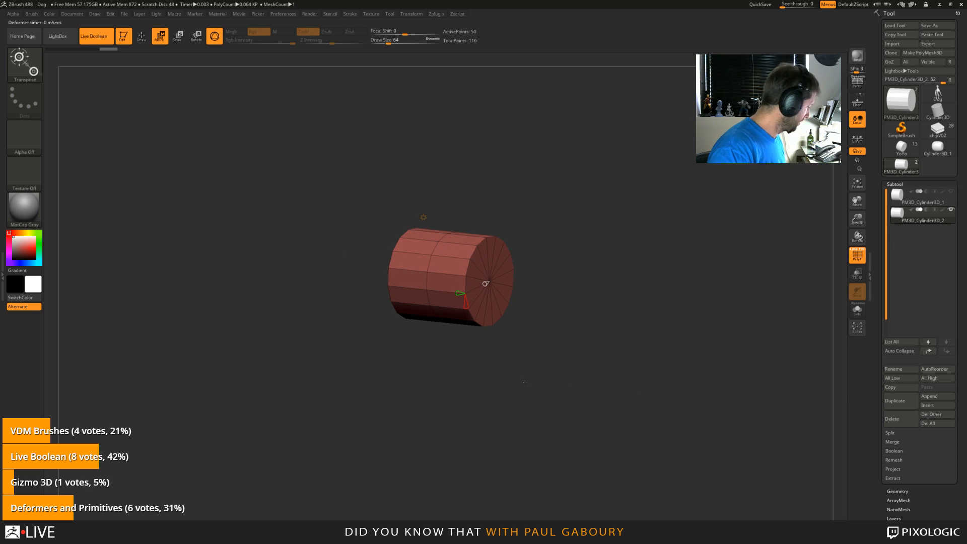
key("ctrl+z")
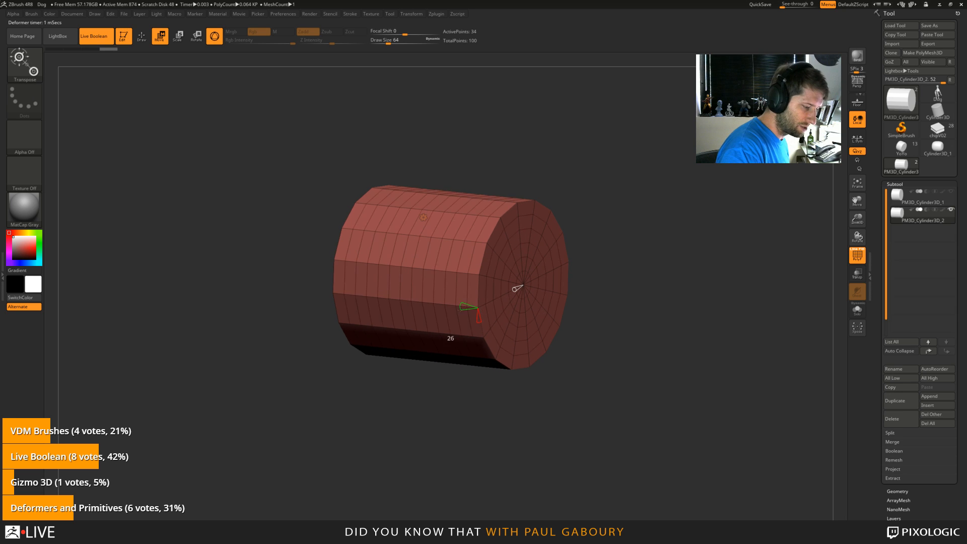
left_click_drag(461, 306, 499, 302)
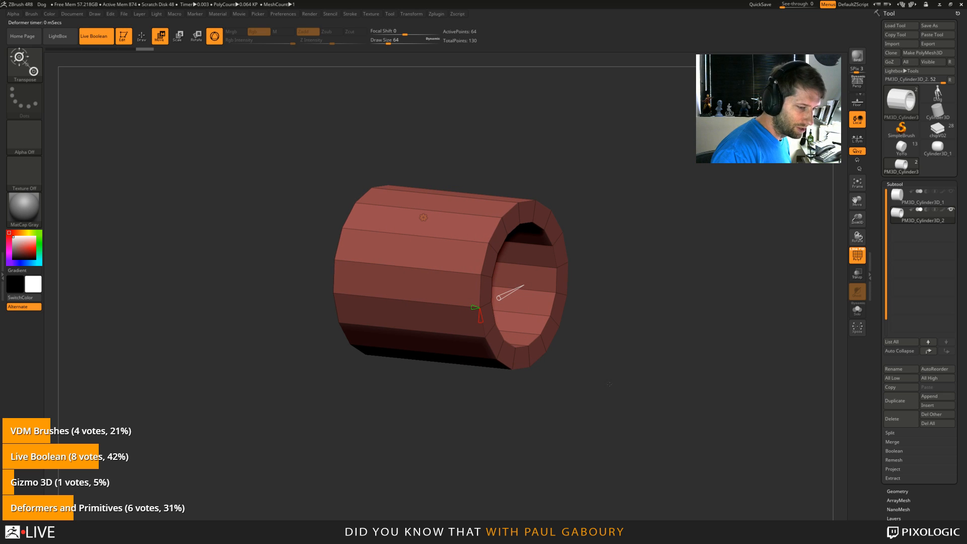
Step: Show the original cylinder again and turn on transparency so the tube can be seen inside it
left_click(951, 192)
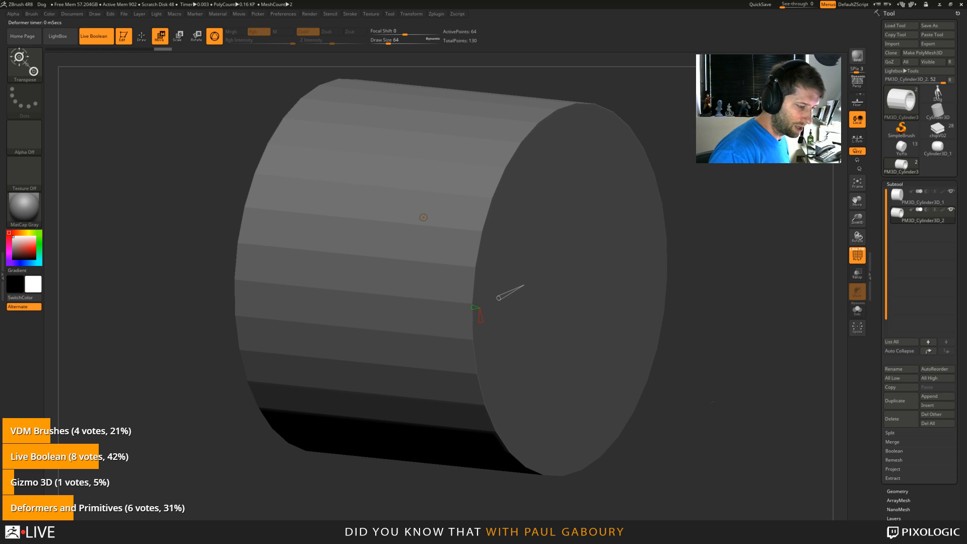
key("shift+ctrl+t")
scroll(653, 409, "down", 5)
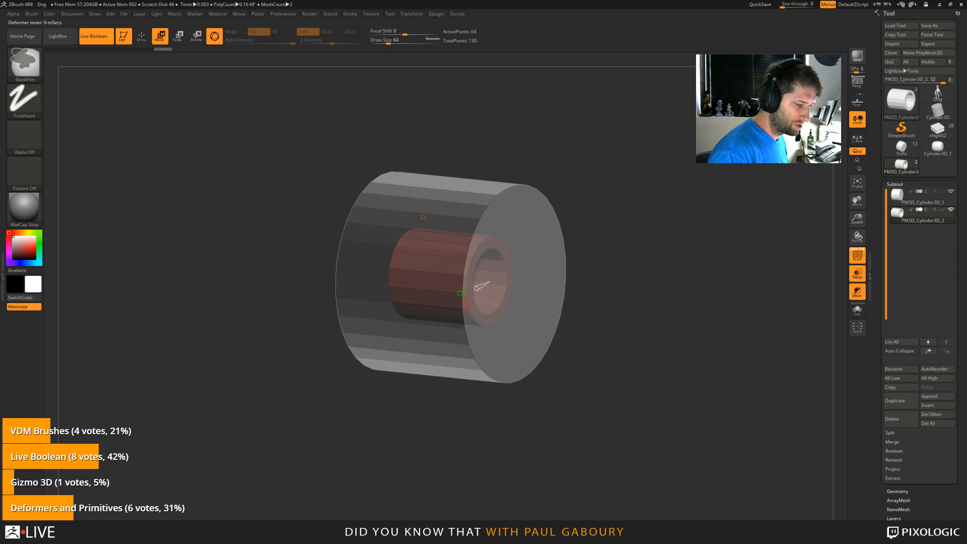
left_click_drag(653, 409, 663, 387)
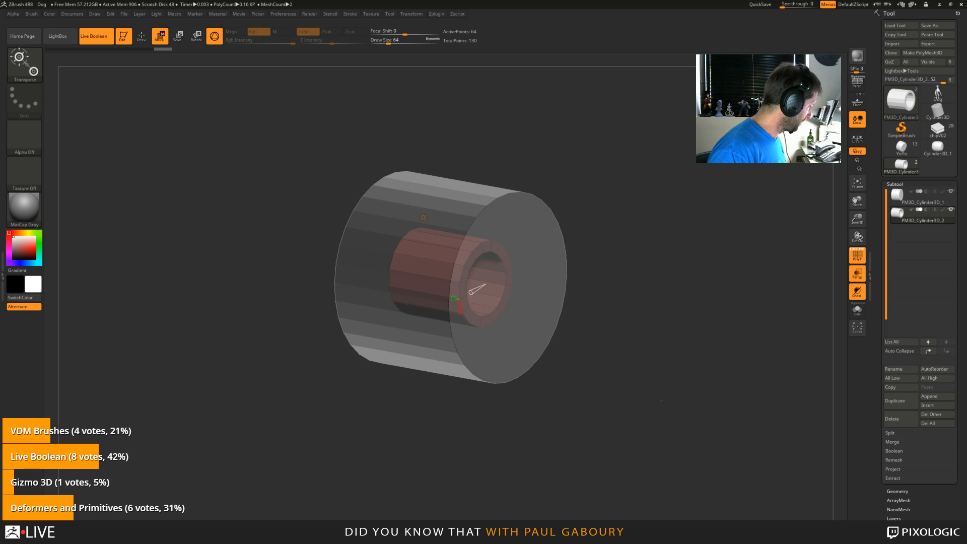
Step: Switch the tube back to Gizmo 3D, enlarge it to about the cylinder's diameter and shorten it along Z
left_click(423, 217)
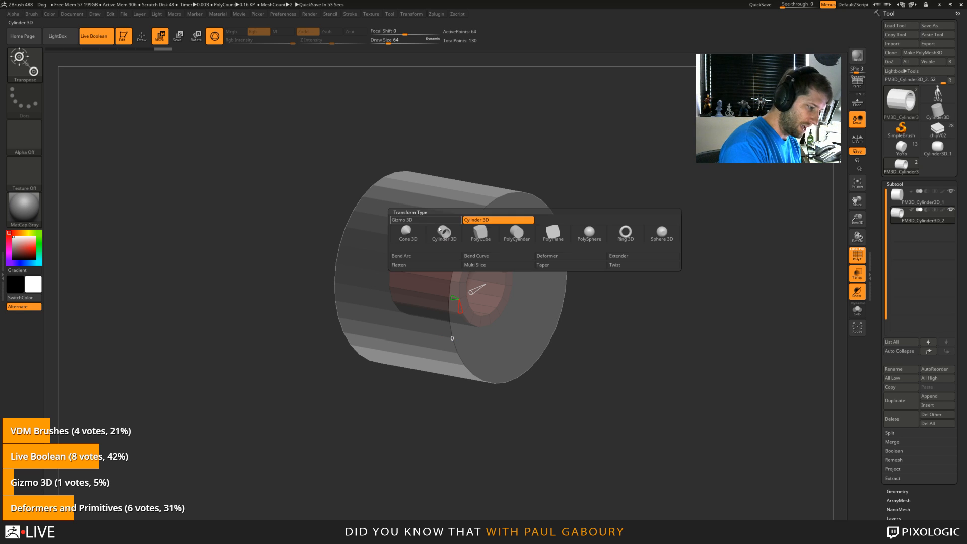
left_click(423, 217)
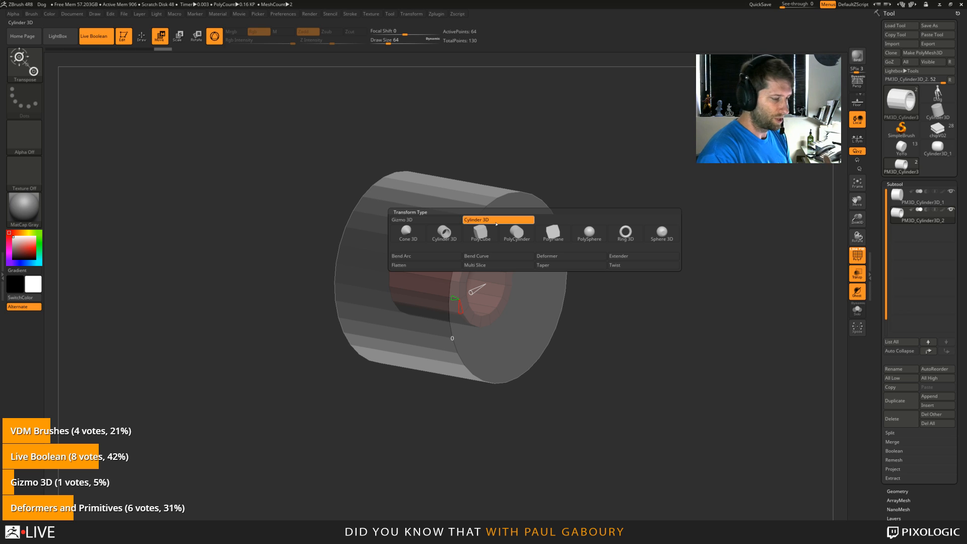
left_click(436, 220)
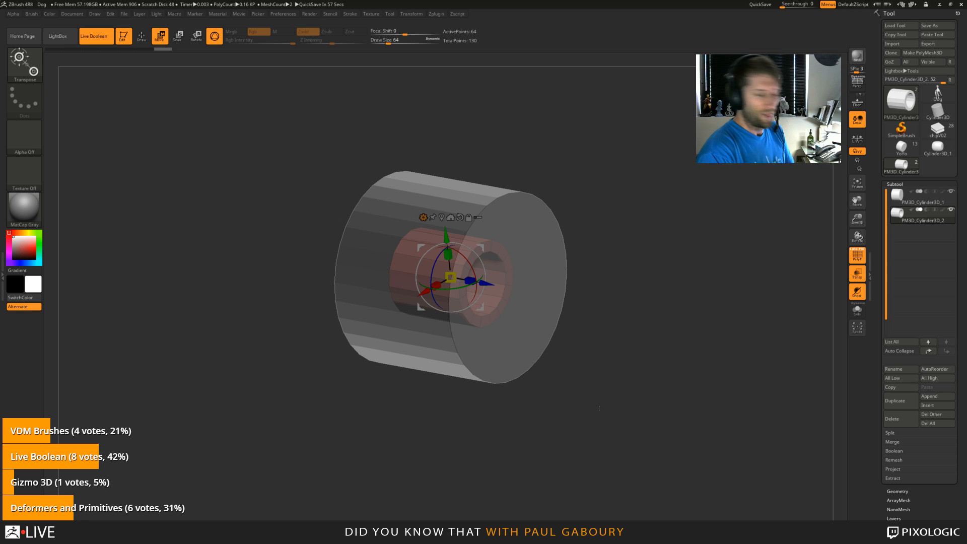
left_click_drag(451, 277, 409, 267)
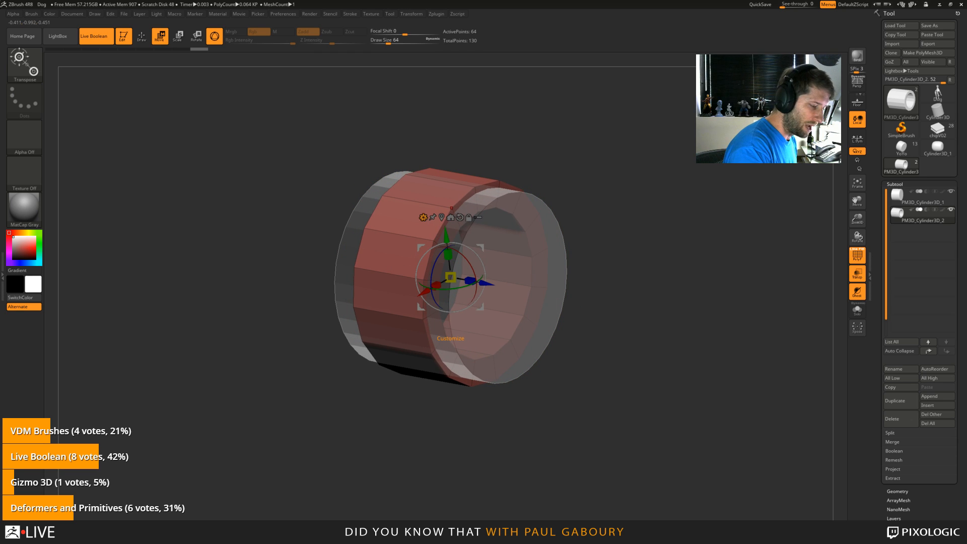
Step: Reactivate the Cylinder 3D controls on the tube and enlarge its inner radius to thin the wall
left_click(423, 217)
left_click(436, 230)
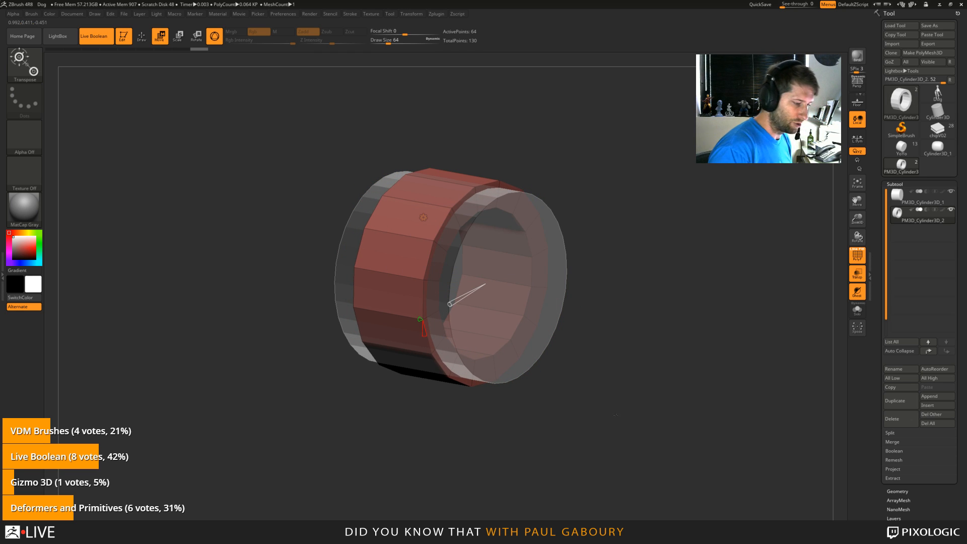
left_click_drag(449, 305, 489, 315)
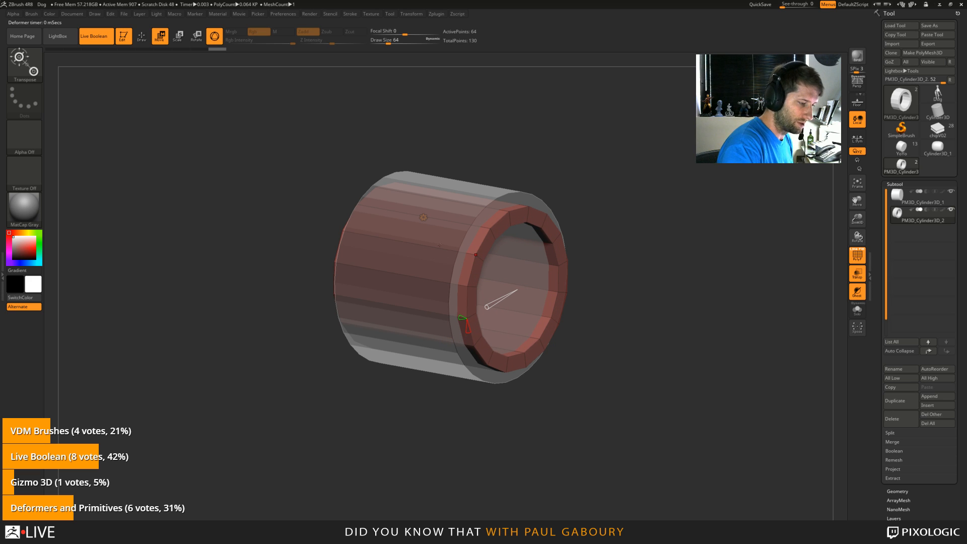
Step: Return to Gizmo 3D, scale the tube into a short ring slightly larger than the cylinder, and turn off transparency
left_click(423, 218)
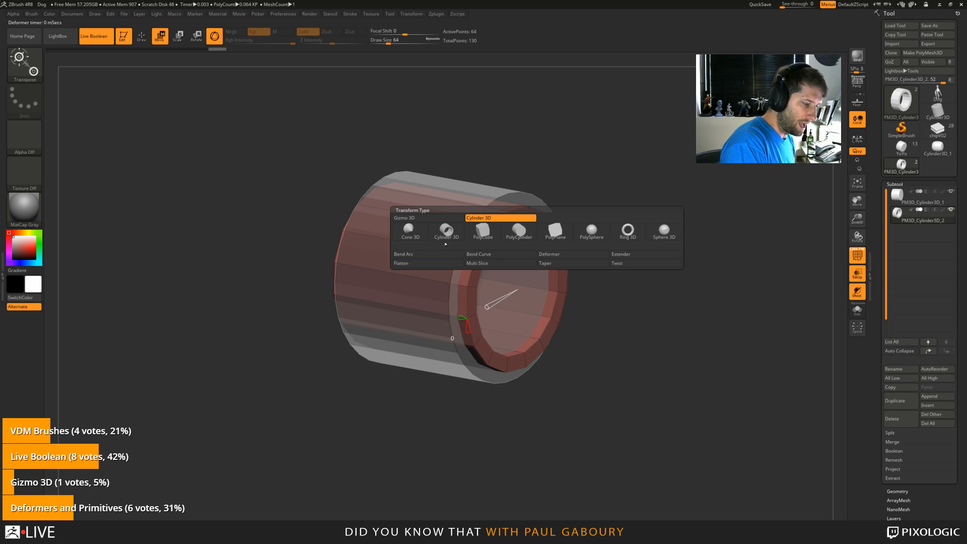
left_click(428, 217)
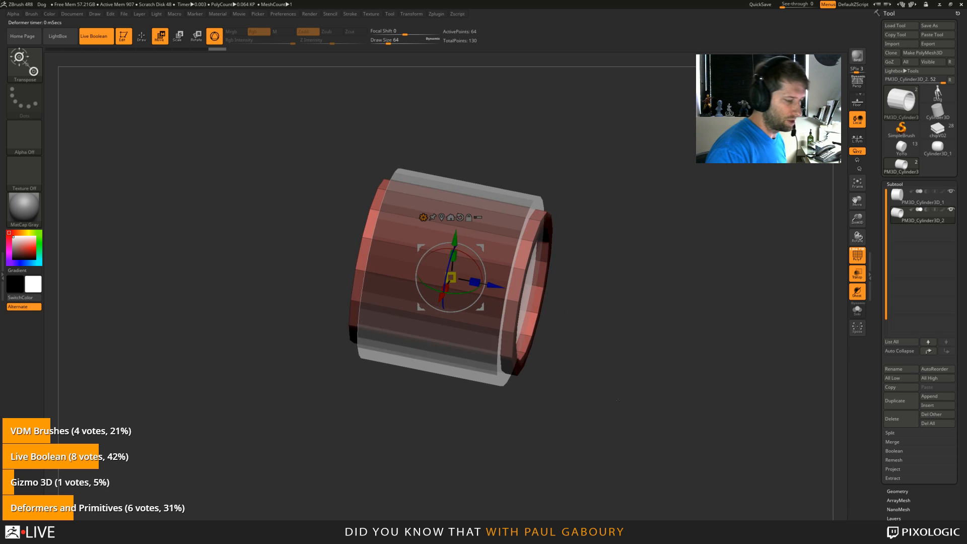
left_click_drag(618, 401, 612, 401)
mouse_move(474, 283)
left_mouse_down()
mouse_move(417, 291)
mouse_move(470, 293)
left_mouse_up()
left_click(857, 273)
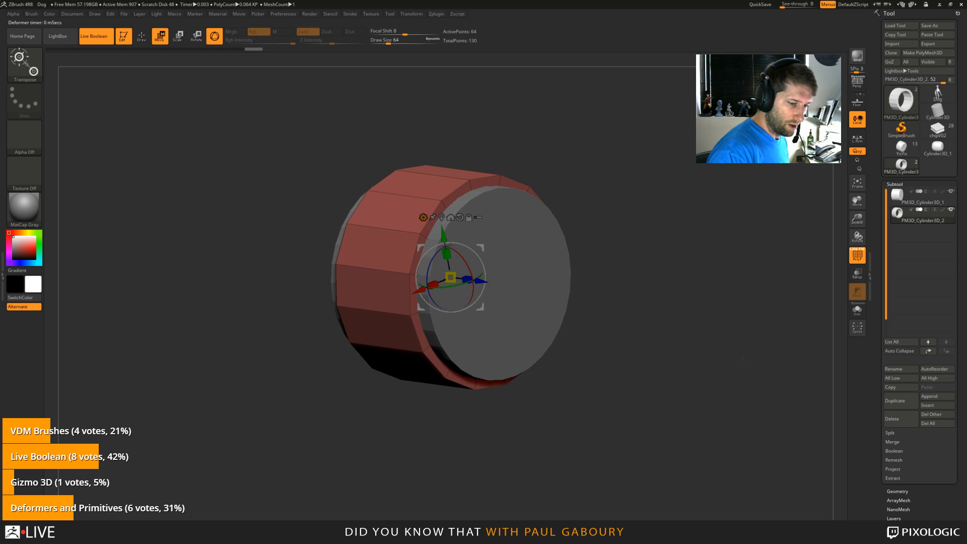
left_click_drag(743, 359, 672, 381)
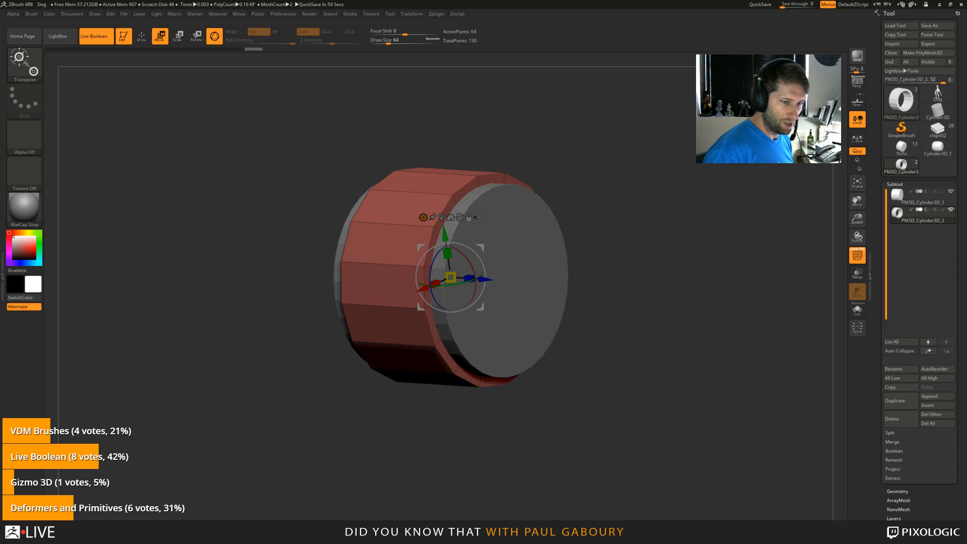
Step: Set the ring subtool to subtract from the cylinder, hide the wireframe, and narrow the ring along Z
mouse_move(910, 193)
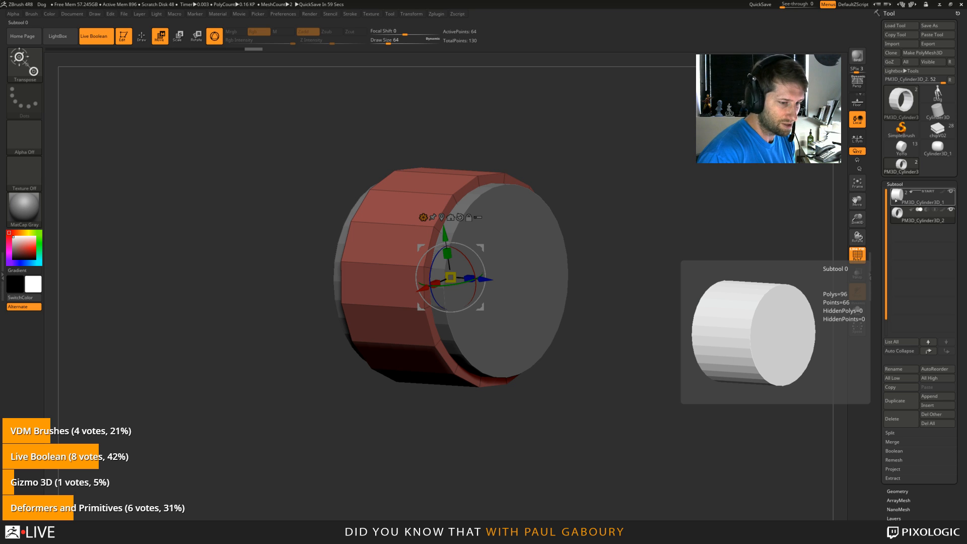
left_click(920, 209)
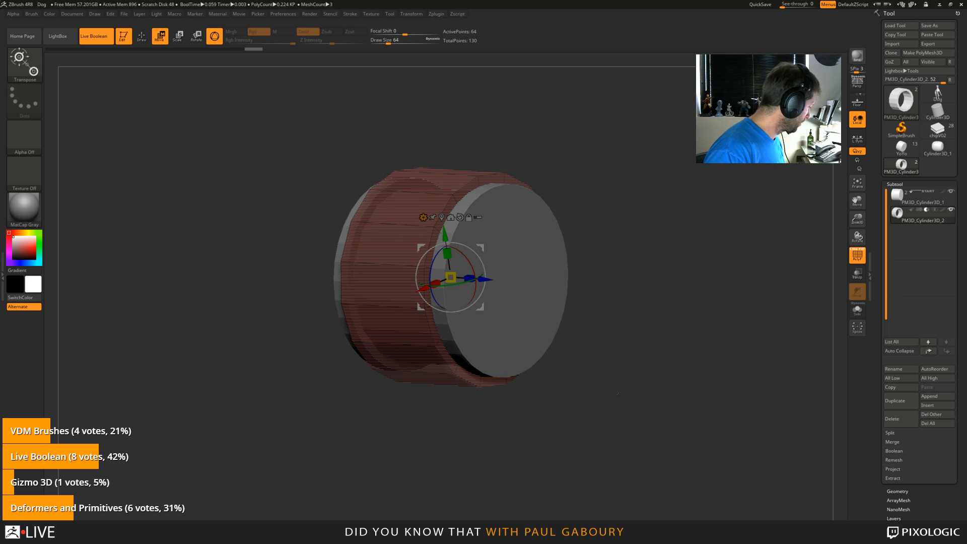
key("shift+f")
left_click_drag(619, 395, 587, 371)
mouse_move(474, 278)
left_mouse_down()
mouse_move(459, 279)
mouse_move(471, 279)
left_mouse_up()
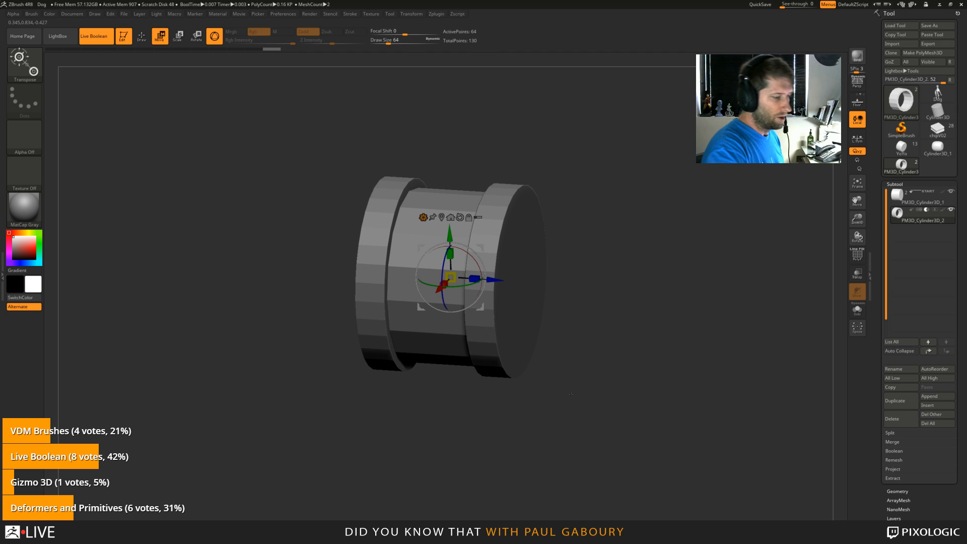
Step: Turn on Dynamic Subdiv for the subtractive ring, accepting automatic activation until the next restart
left_click_drag(571, 395, 629, 442)
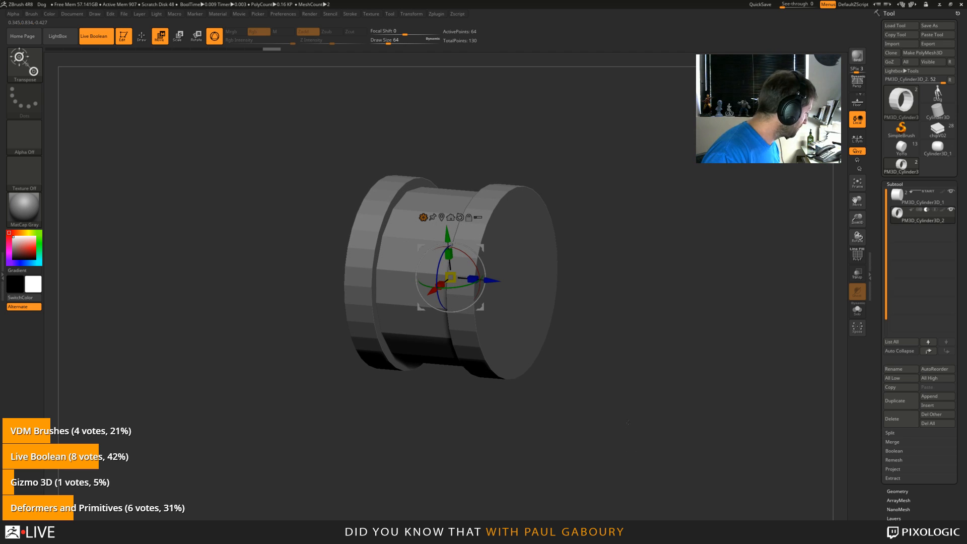
key("d")
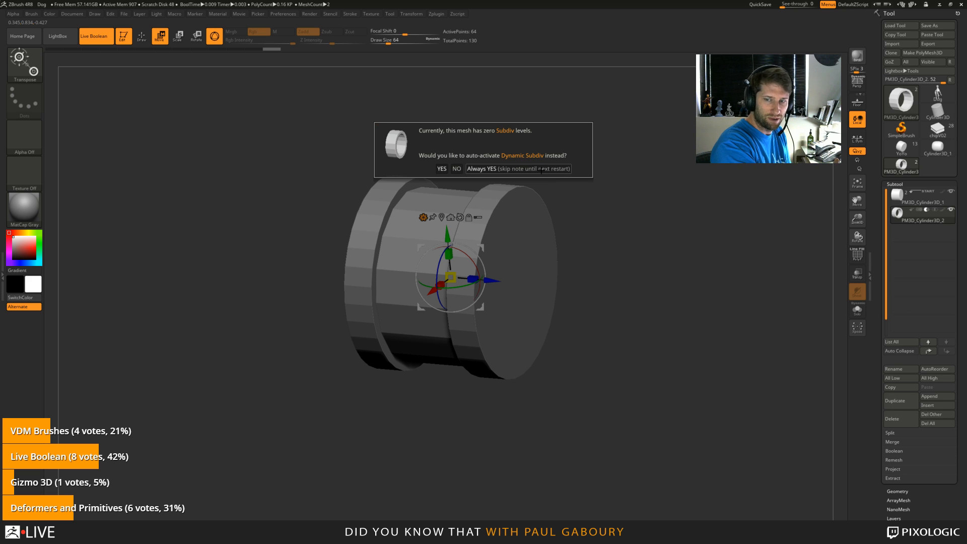
left_click(525, 169)
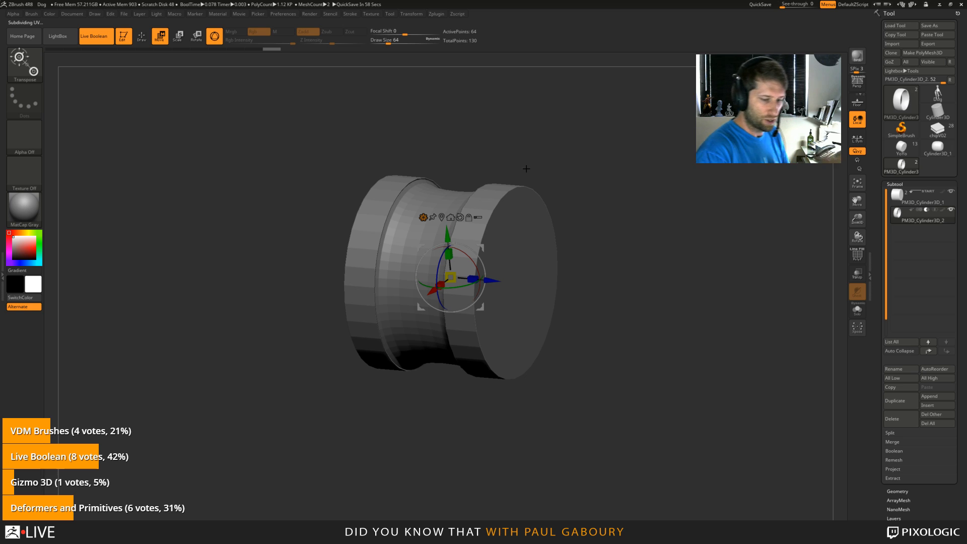
Step: Expand the ring's Dynamic Subdiv settings and raise SmoothSubdiv to 4
scroll(928, 485, "down", 1)
scroll(928, 485, "down", 1)
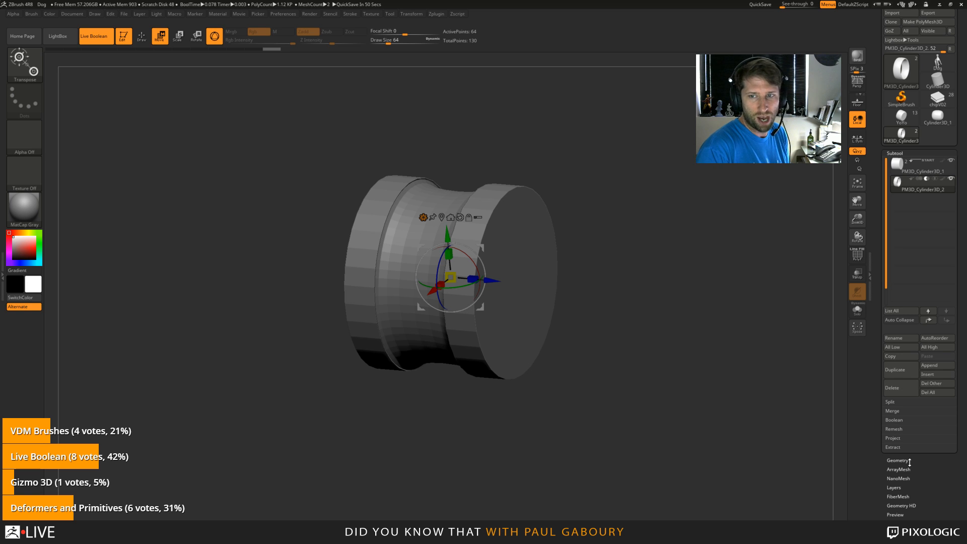
left_click(905, 461)
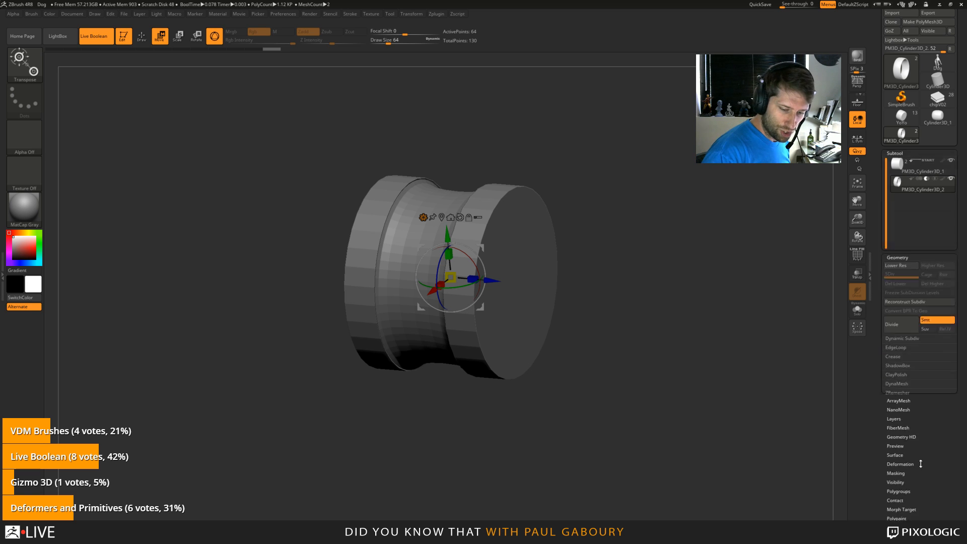
left_click(902, 243)
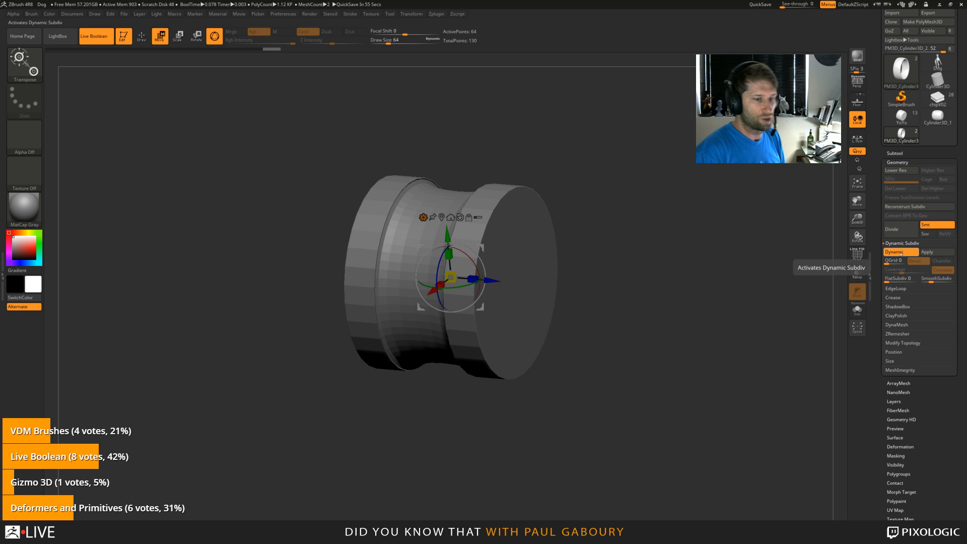
left_click(934, 283)
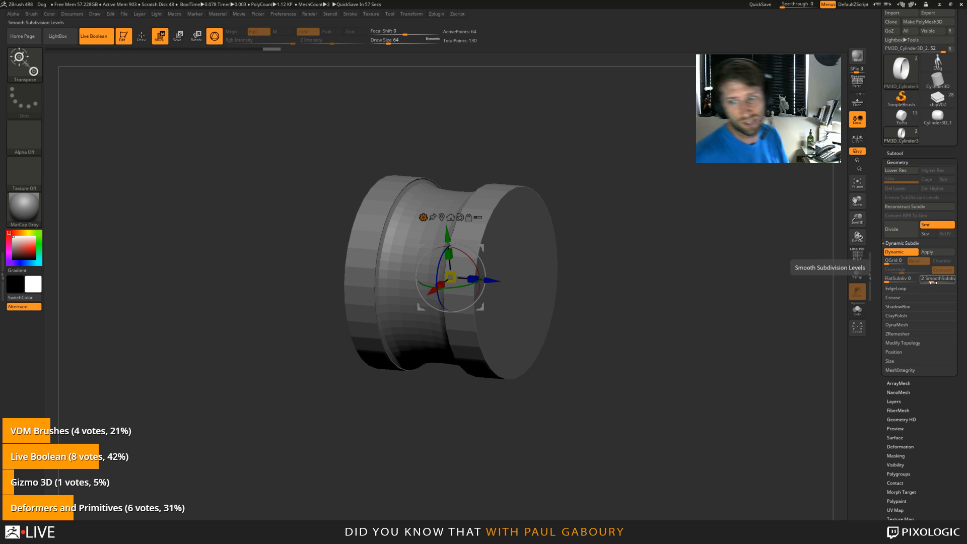
left_click(937, 282)
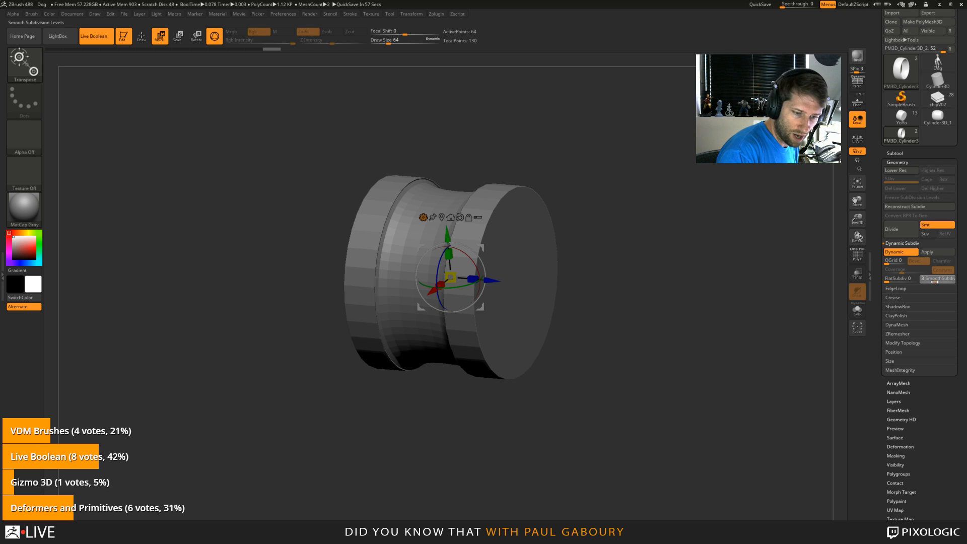
left_click(937, 282)
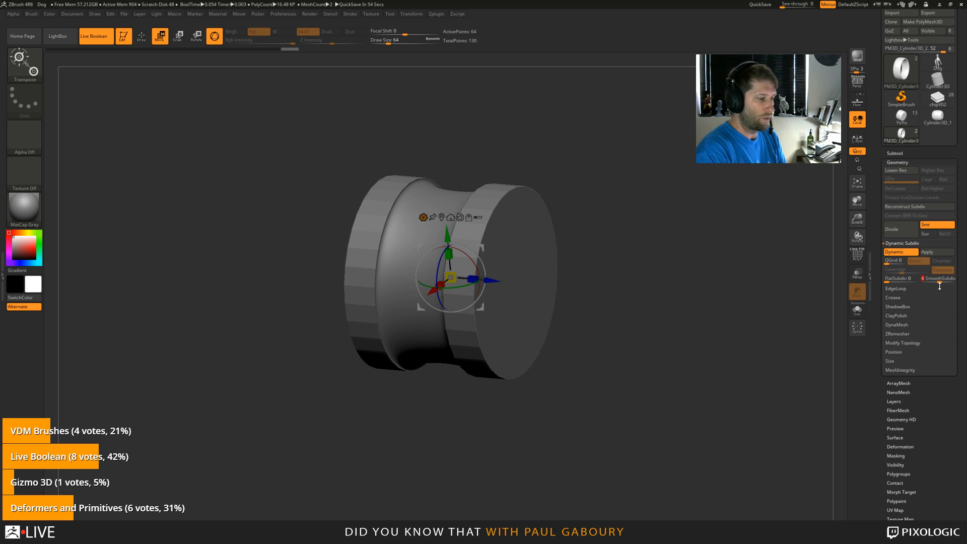
Step: Isolate the ring with Solo and display its wireframe
mouse_move(629, 416)
left_mouse_down()
mouse_move(534, 411)
mouse_move(621, 403)
left_mouse_up()
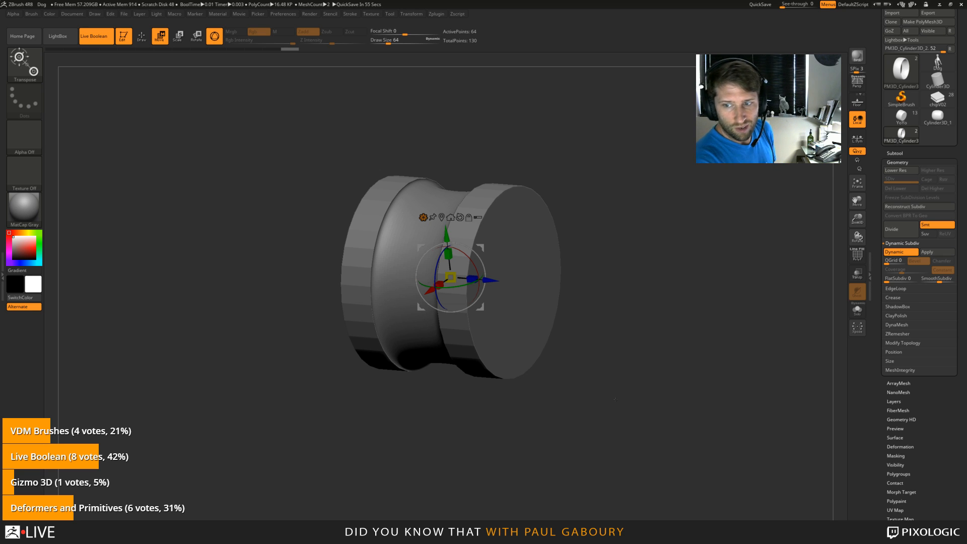
left_click(857, 309)
left_click_drag(664, 411, 607, 417)
key("shift+f")
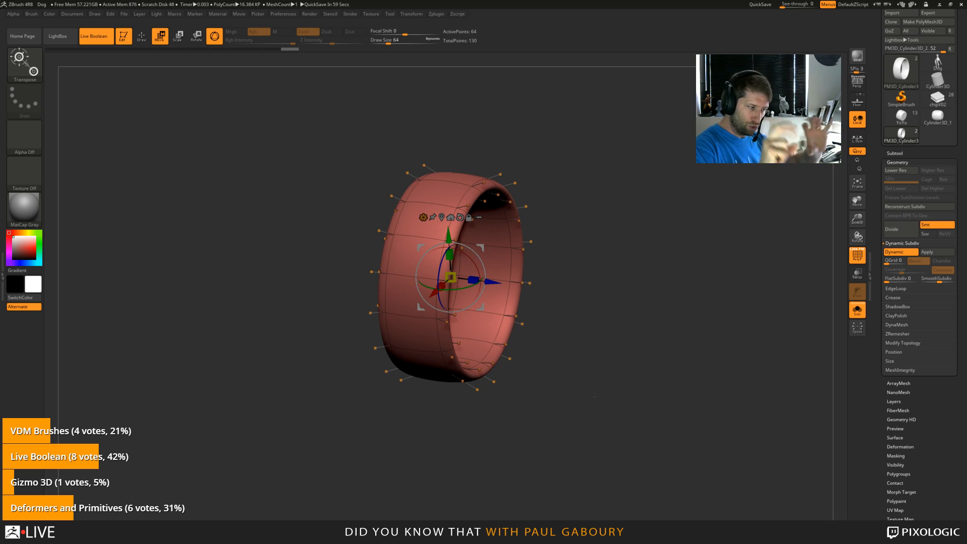
Step: Use the ZModeler brush's Crease action with EdgeLoop Complete to crease the ring's outer and inner edge loops
key("q")
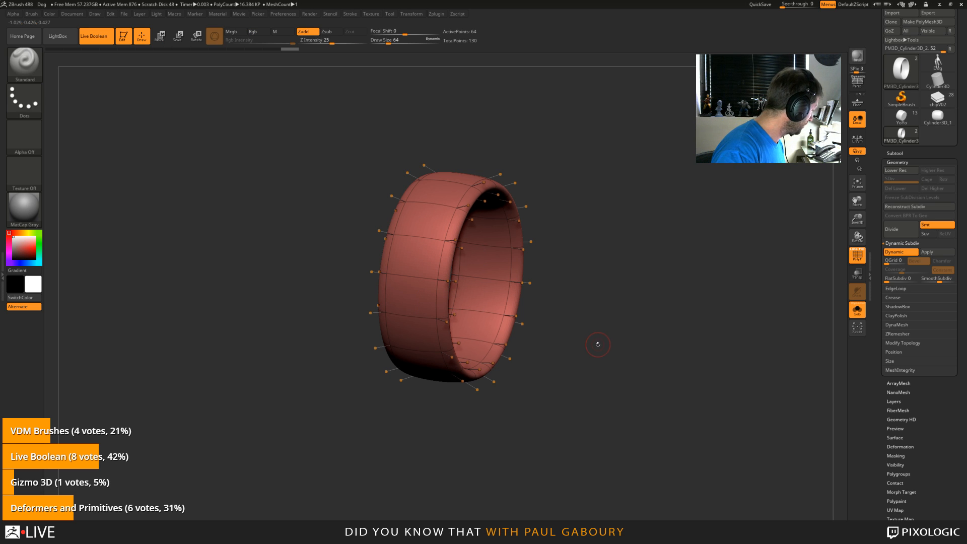
key("b")
key("z")
key("m")
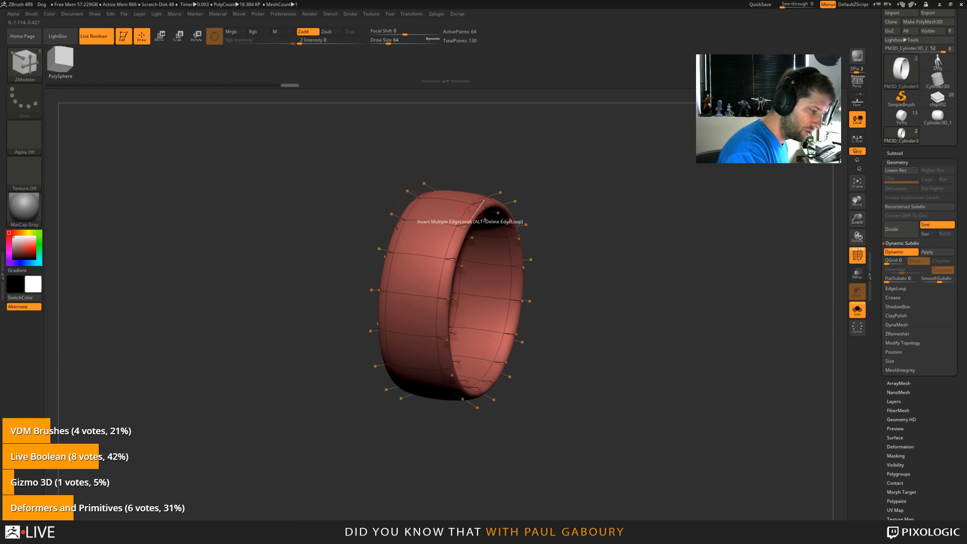
key("space")
left_click(398, 264)
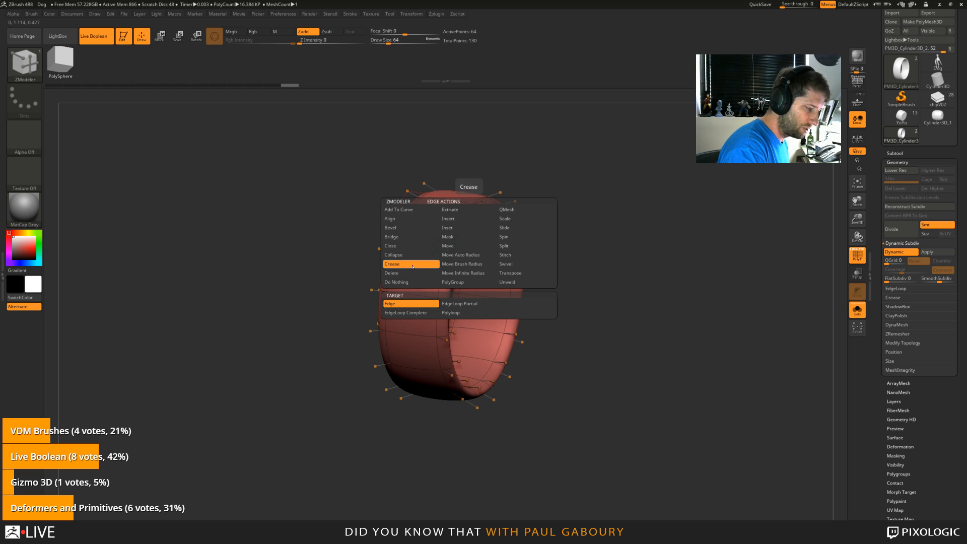
left_click(426, 314)
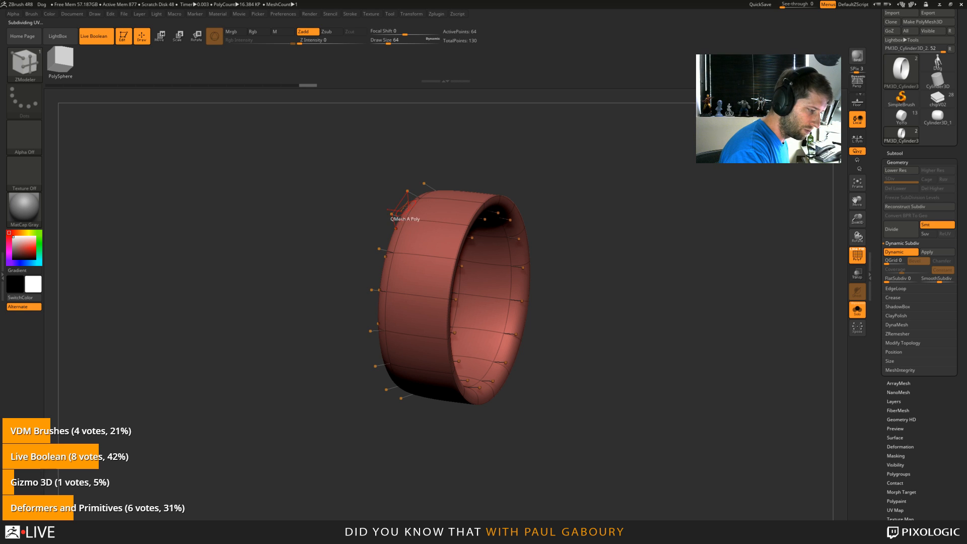
left_click(404, 207)
right_click_drag(544, 290, 476, 215)
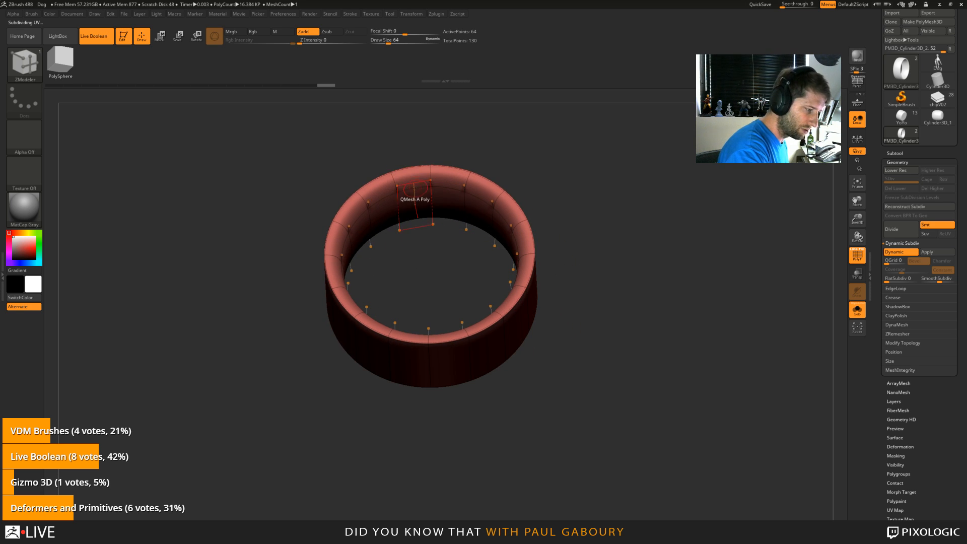
left_click(413, 185)
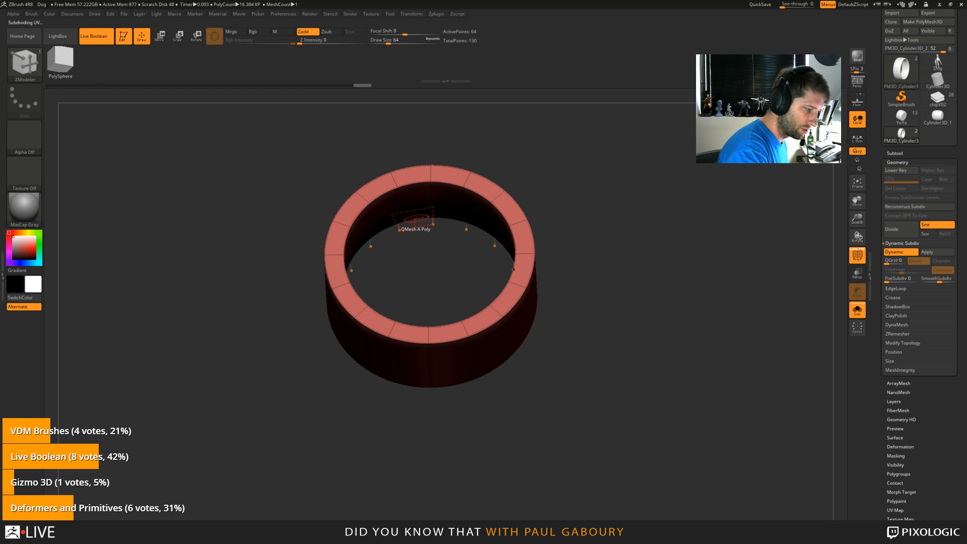
Step: Turn off Solo and hide the wireframe to preview the creased ring's cut in the cylinder
right_click_drag(416, 225, 552, 401)
left_click(857, 310)
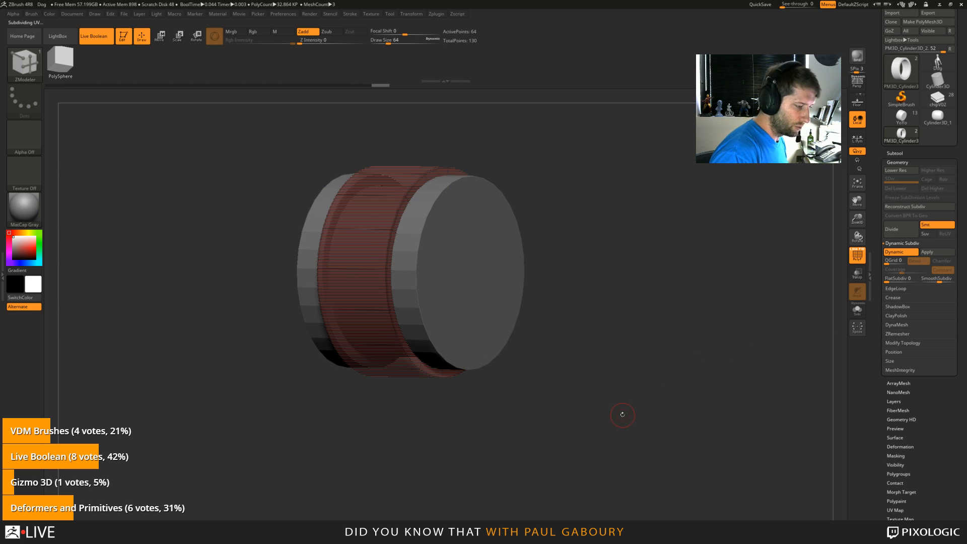
key("shift+f")
right_click_drag(612, 405, 629, 417)
right_click_drag(430, 260, 440, 250)
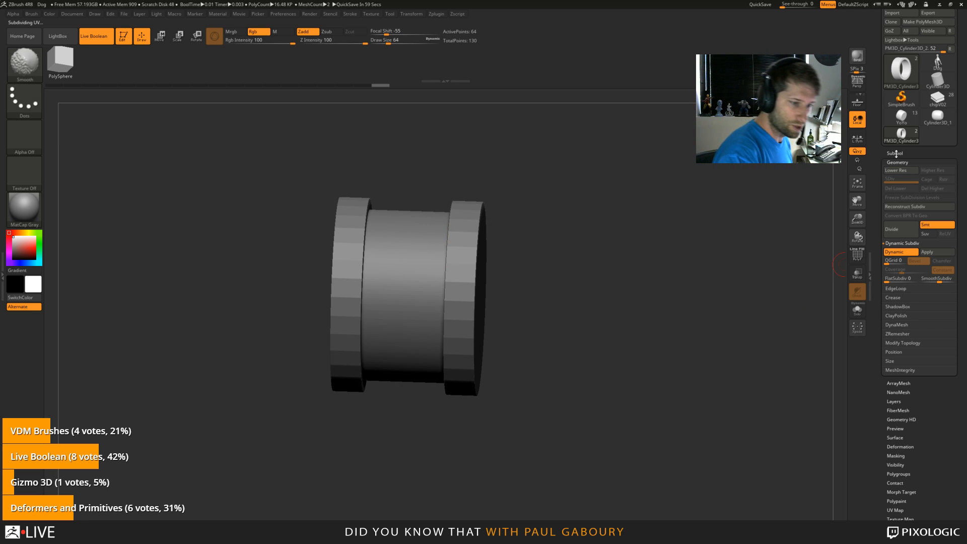
Step: Select the main cylinder subtool and turn on its Dynamic Subdiv smoothing
left_click(895, 153)
key("Up")
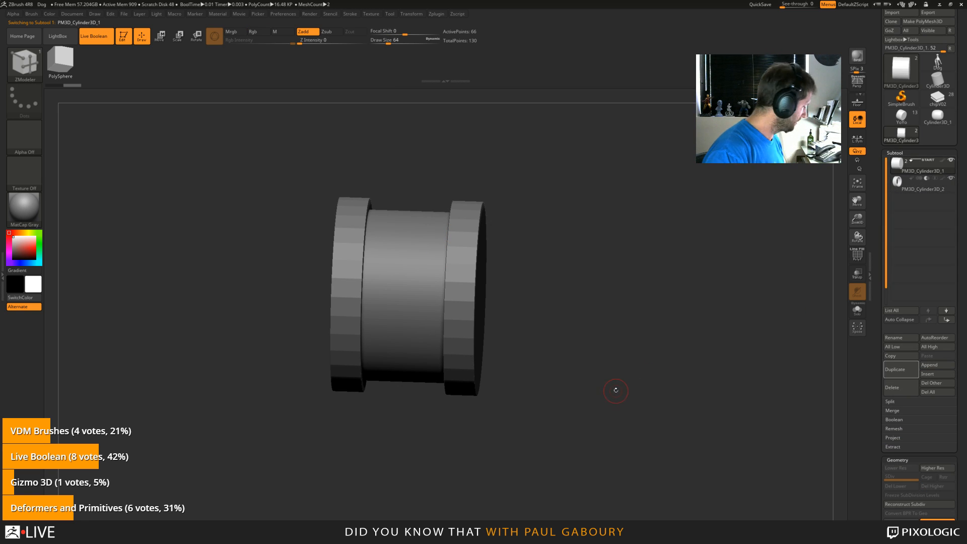
key("ctrl+d")
mouse_move(617, 390)
left_mouse_down()
mouse_move(596, 406)
mouse_move(614, 393)
left_mouse_up()
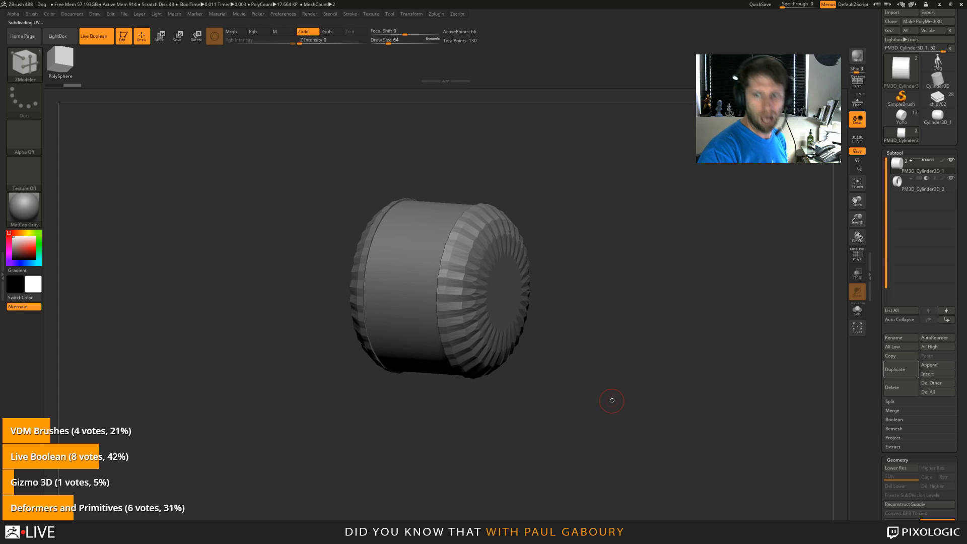
mouse_move(613, 399)
left_mouse_down()
mouse_move(602, 393)
mouse_move(606, 402)
left_mouse_up()
Step: With the wireframe shown, crease the cylinder's edges using a crease tolerance of 45, and hide the wireframe
key("shift+f")
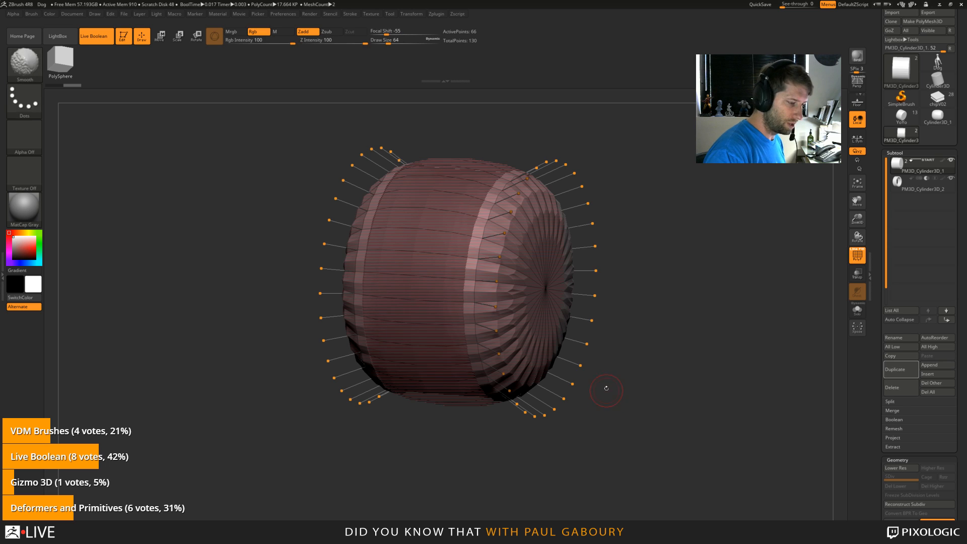
key("b")
key("z")
key("m")
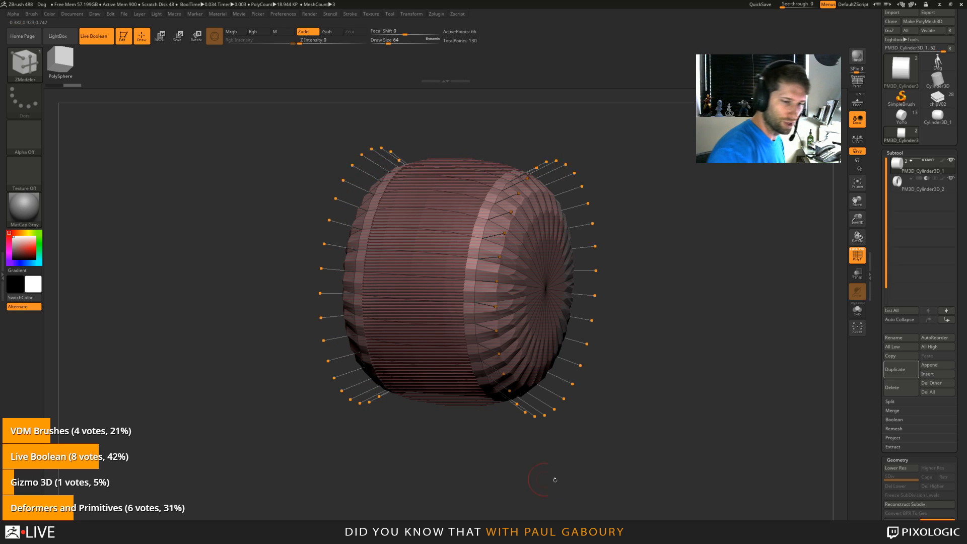
scroll(958, 410, "down", 5)
scroll(959, 411, "down", 1)
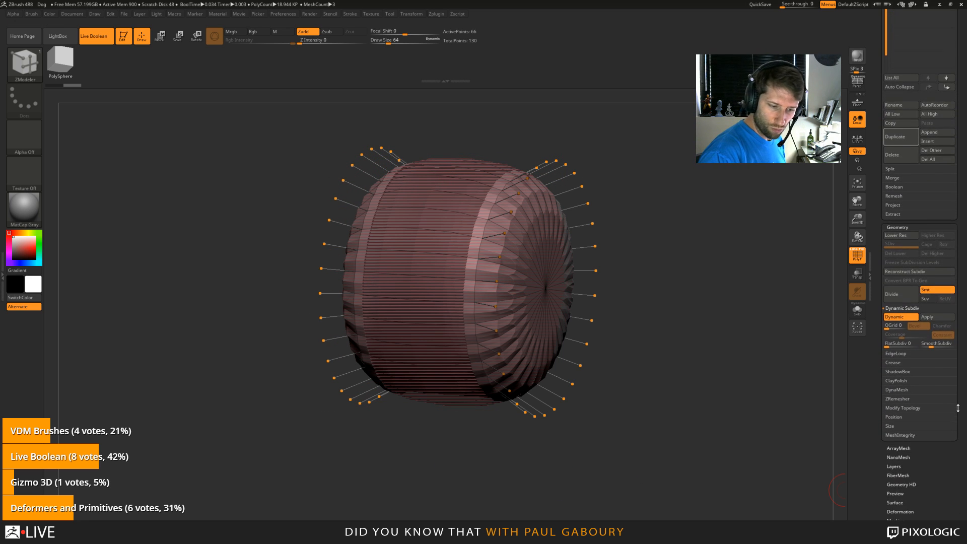
left_click(896, 362)
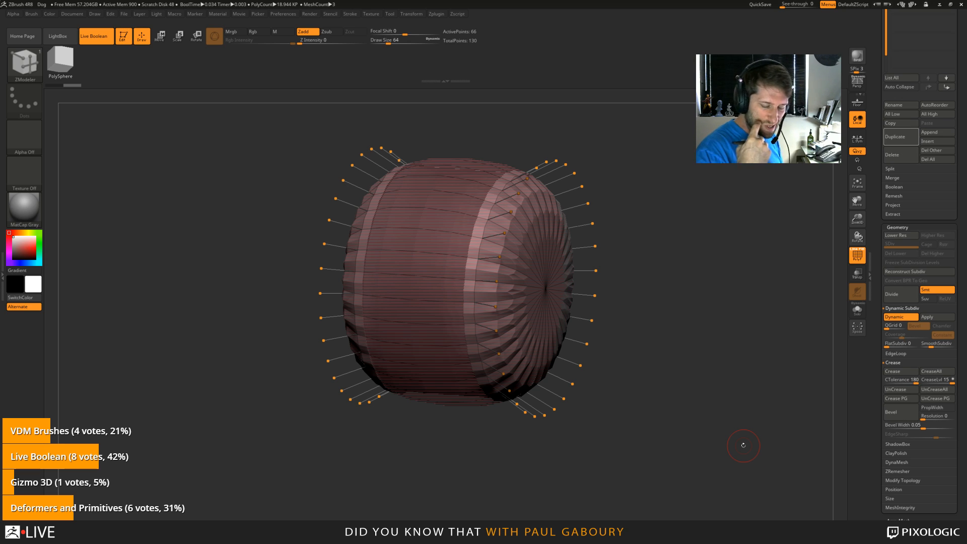
left_click(902, 382)
type("45")
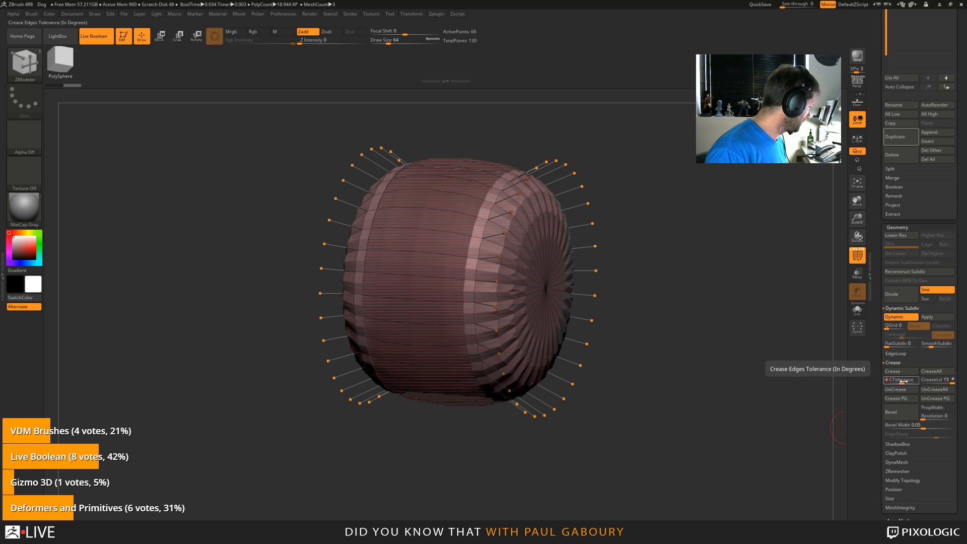
key("Return")
left_click(893, 371)
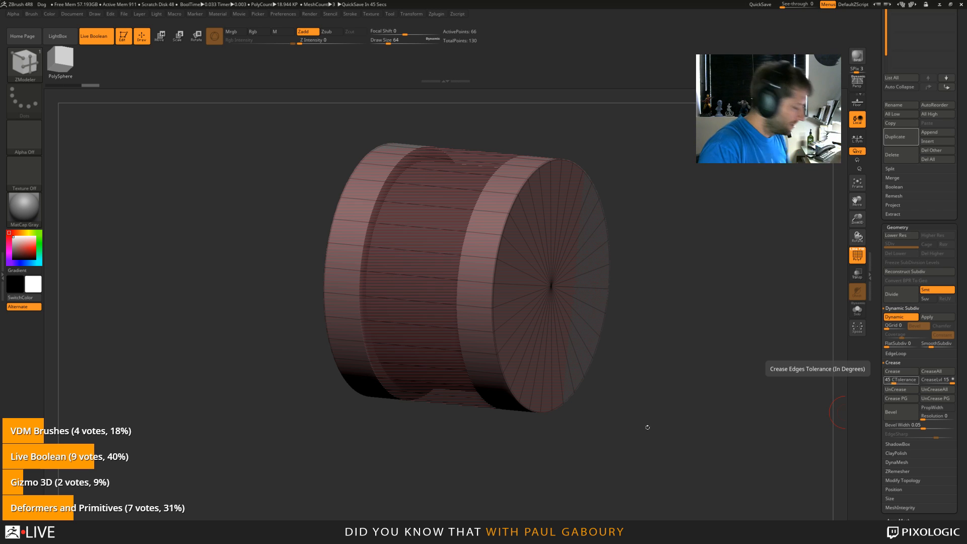
key("shift+f")
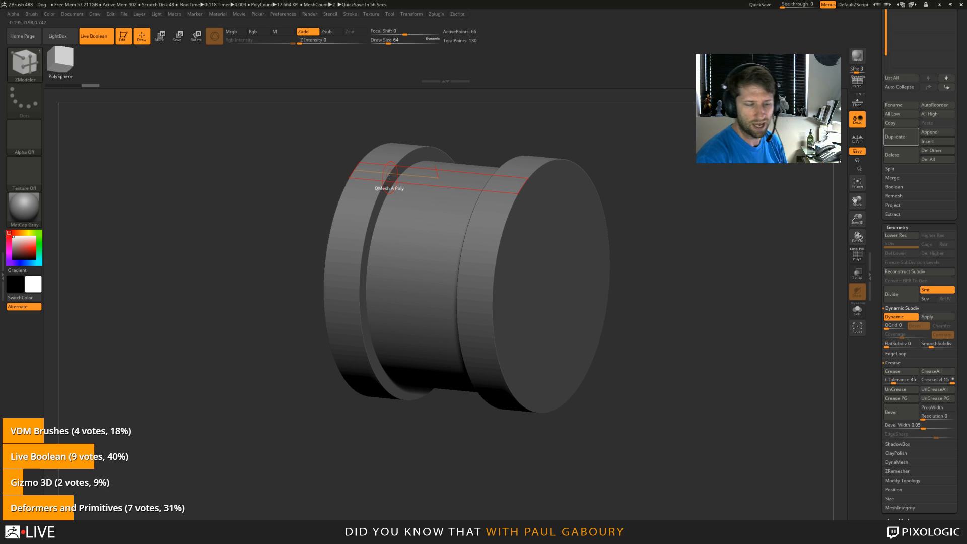
Step: Try a crease level of 2 with SmoothSubdiv at 4 on the cylinder, and restore the crease level to 15
left_click_drag(941, 382, 933, 383)
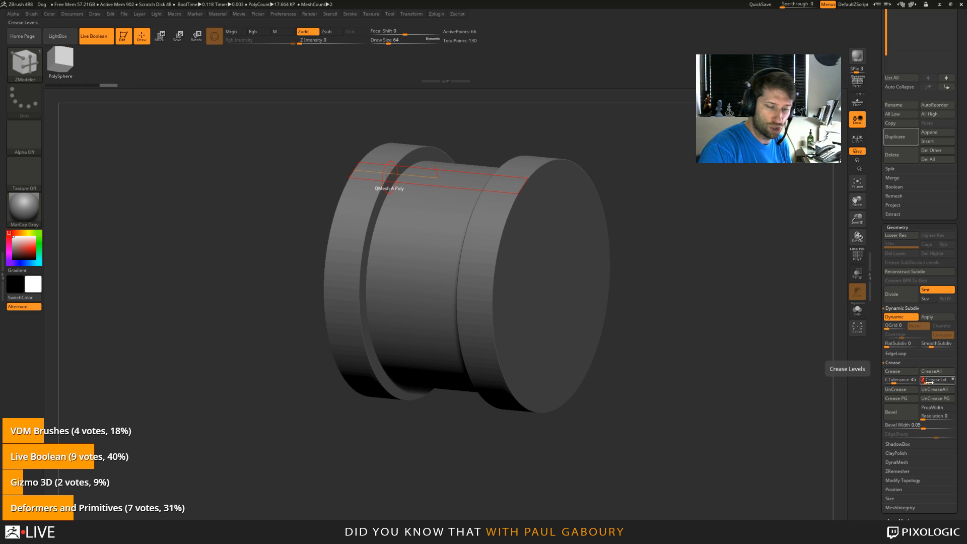
left_click(936, 346)
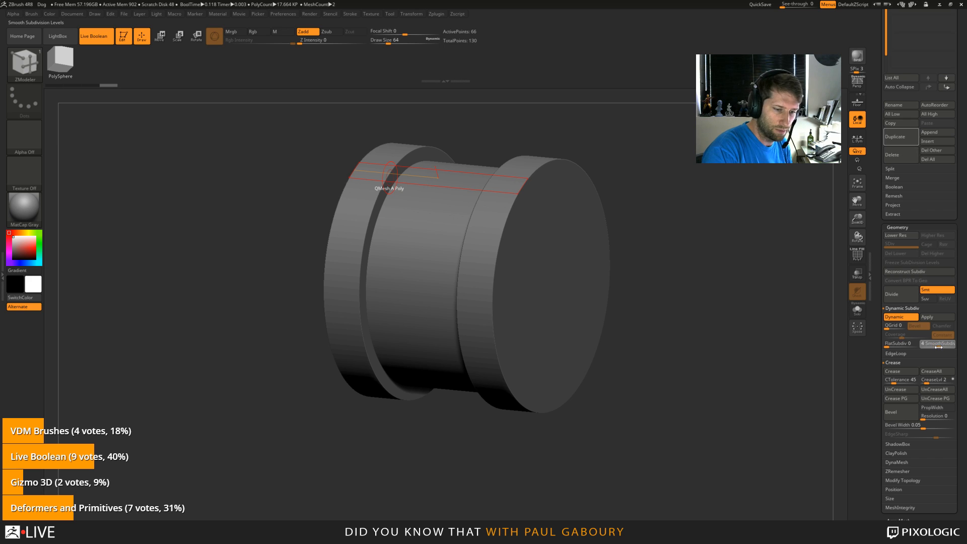
left_click_drag(938, 346, 939, 346)
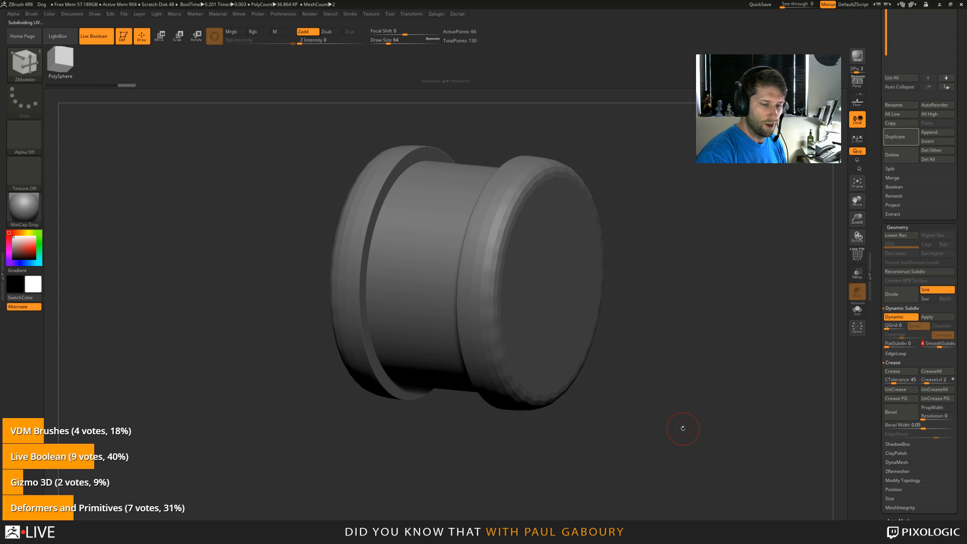
left_click_drag(939, 347, 932, 346)
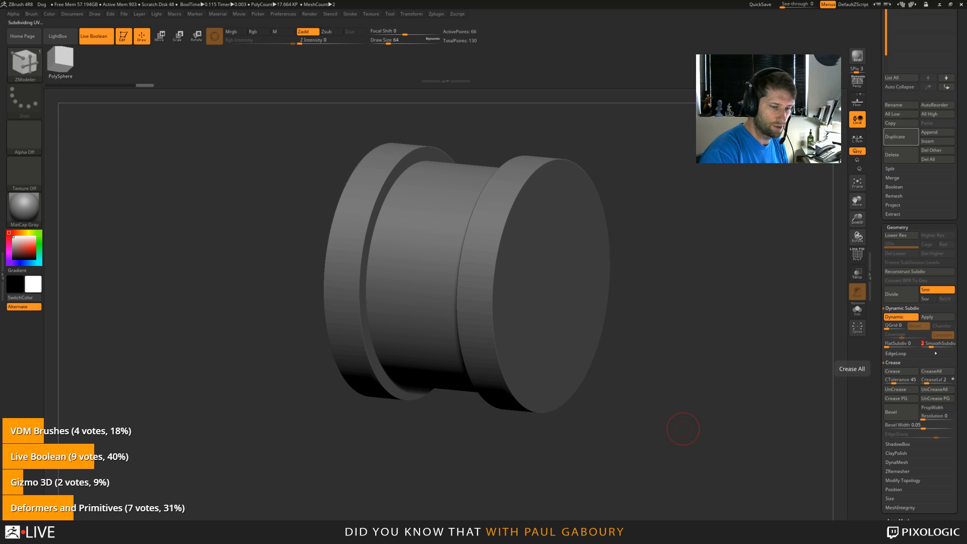
left_click_drag(930, 383, 964, 383)
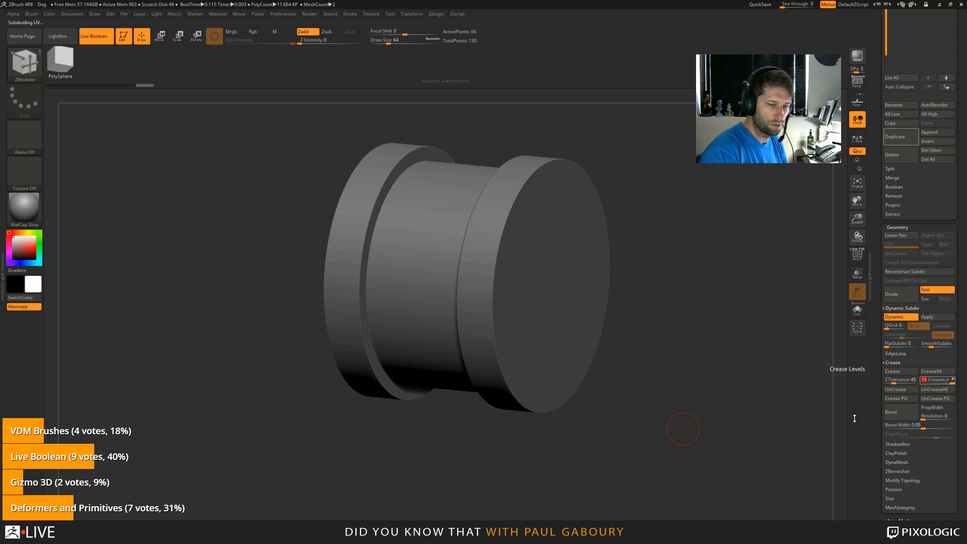
Step: Select the subtractive ring subtool and set its crease level to 2 and SmoothSubdiv to 4
scroll(919, 287, "up", 5)
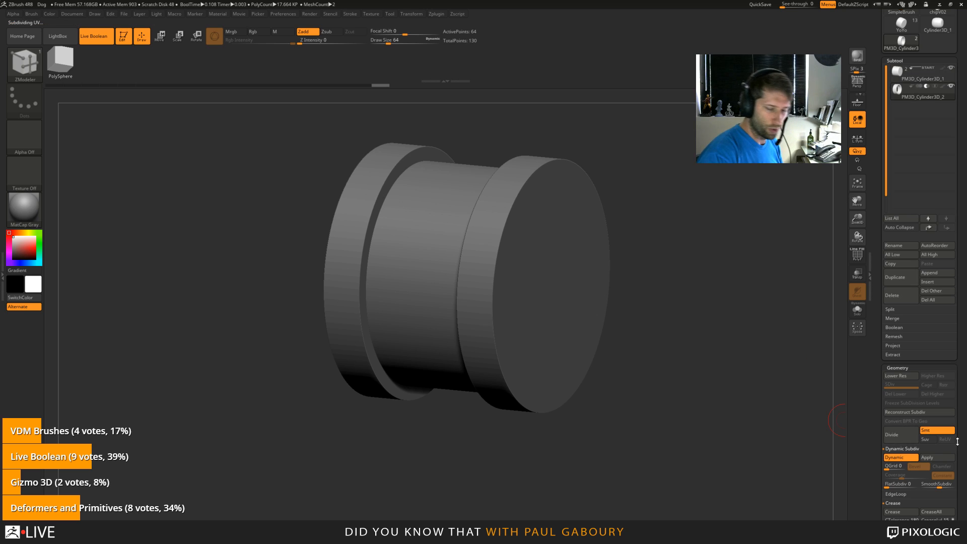
scroll(959, 376, "down", 7)
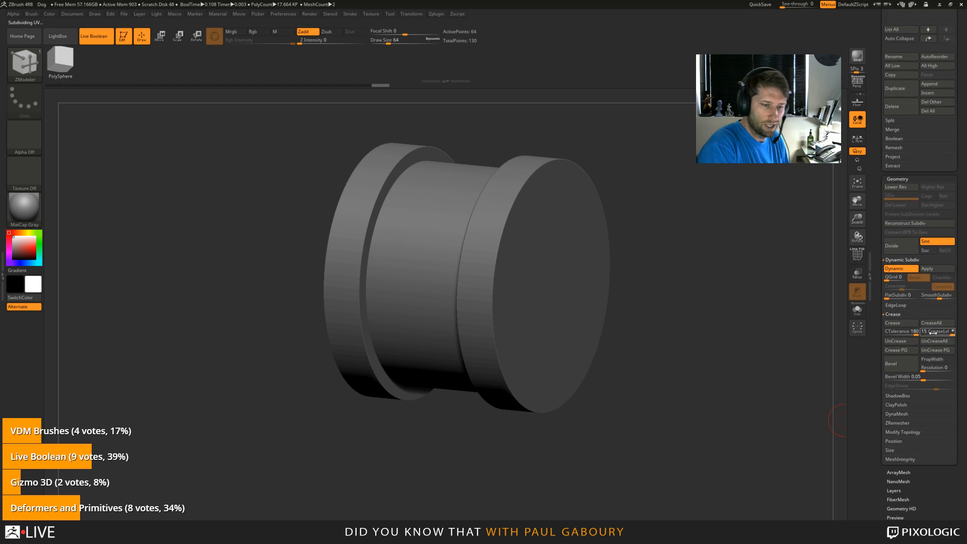
left_click(930, 331)
type("42")
key("Return")
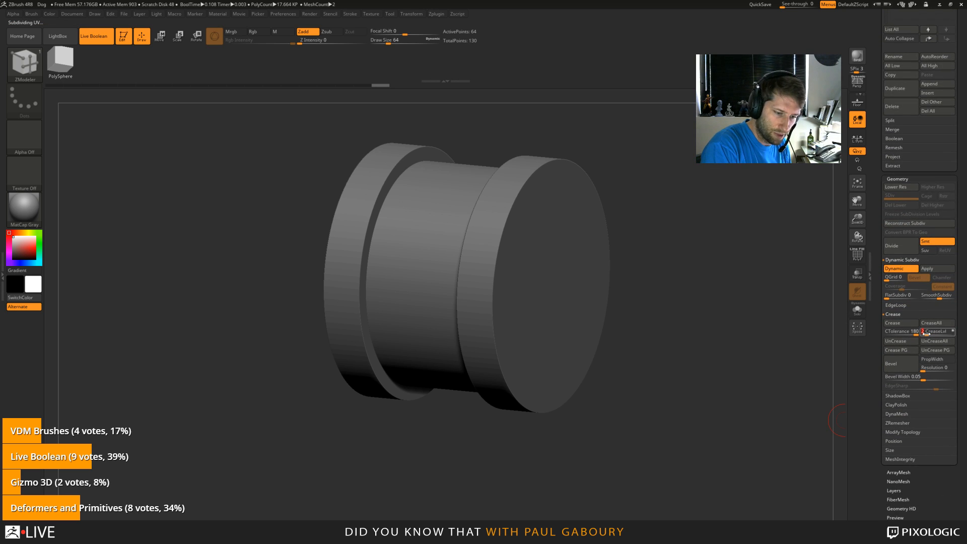
left_click(940, 296)
type("4")
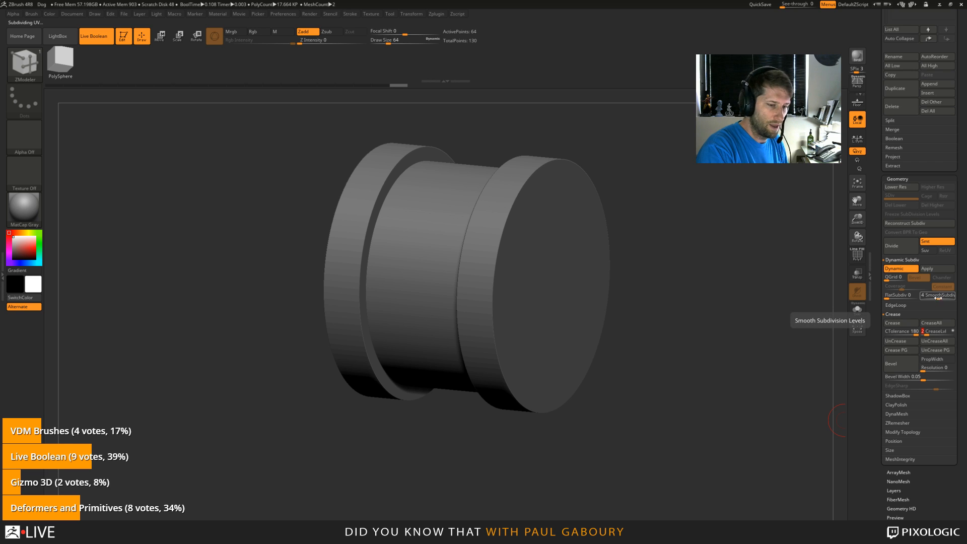
key("Return")
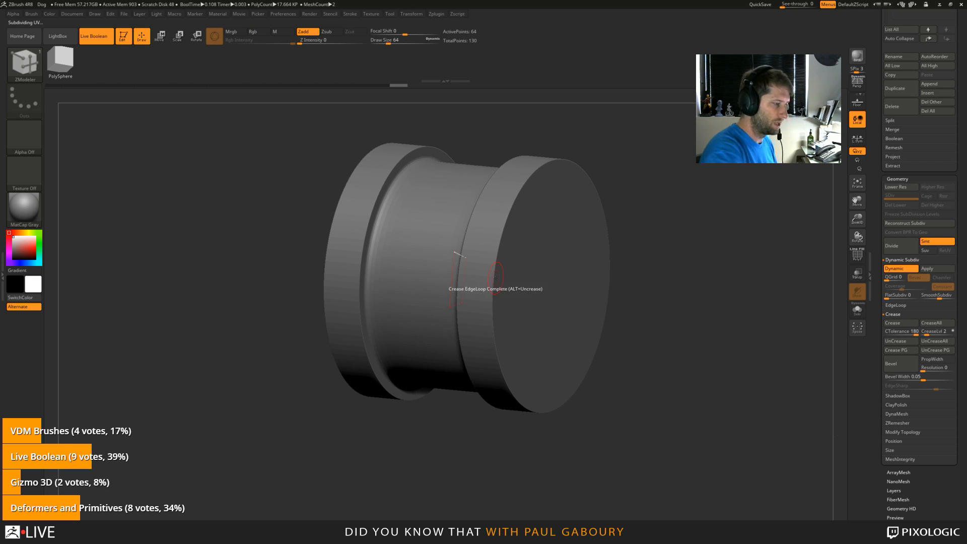
Step: Isolate the ring with Solo and raise its SmoothSubdiv to 5 to smooth the rounded edges
right_click_drag(449, 287, 388, 209, "ctrl")
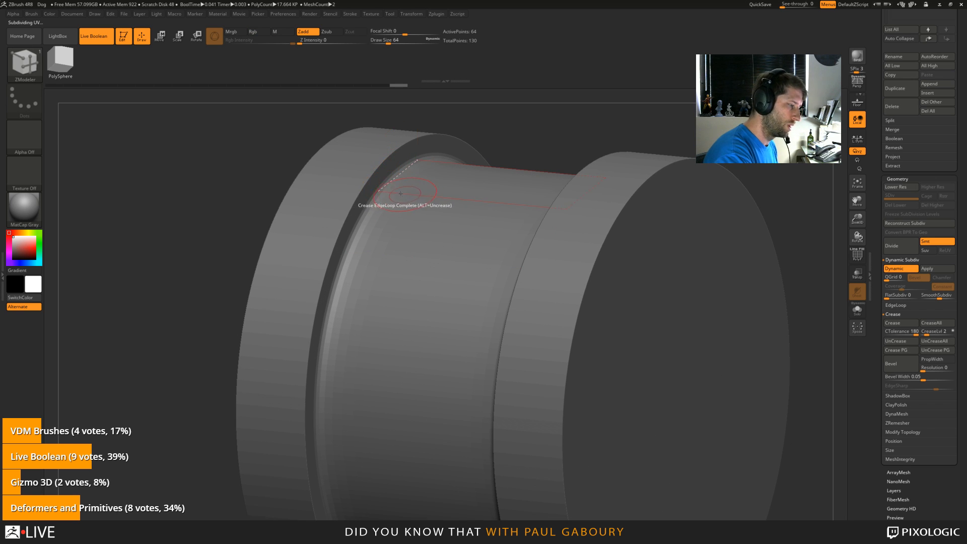
right_click_drag(524, 277, 666, 362, "ctrl")
right_click_drag(666, 362, 728, 385)
left_click(856, 310)
right_click_drag(661, 409, 639, 413)
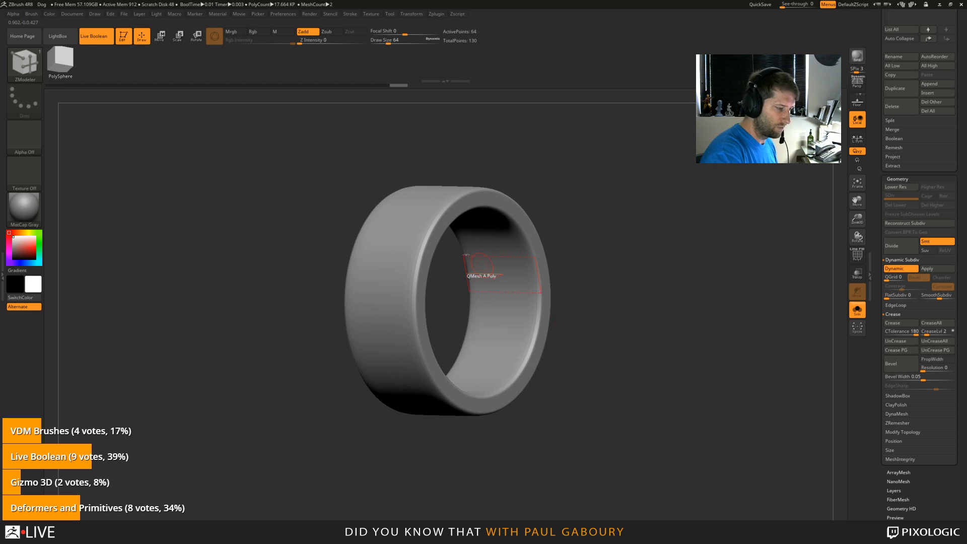
key("f")
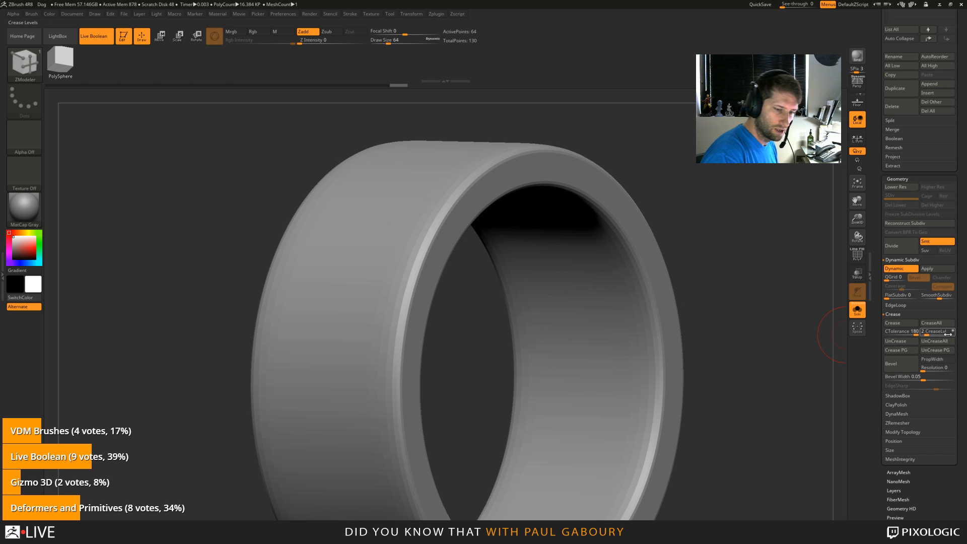
left_click_drag(936, 297, 943, 299)
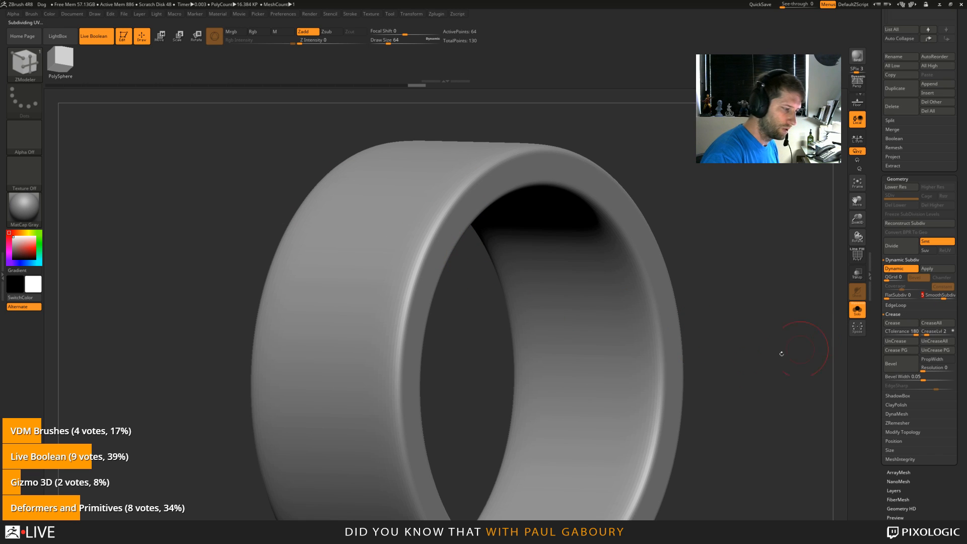
left_click_drag(424, 262, 442, 269)
left_click_drag(432, 318, 444, 309)
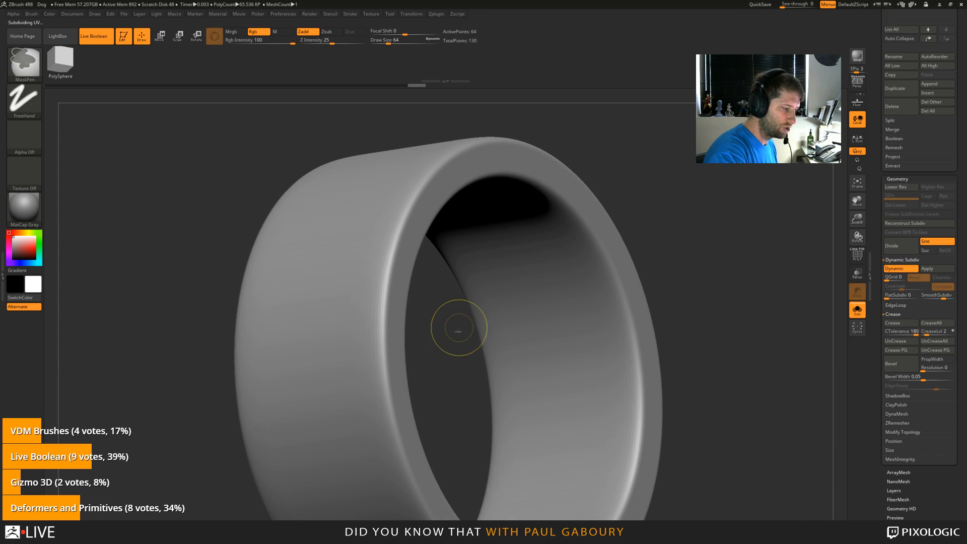
Step: Turn off Solo to preview the rounded ring's cut in the cylinder
key("f")
left_click_drag(568, 406, 749, 315)
left_click(857, 310)
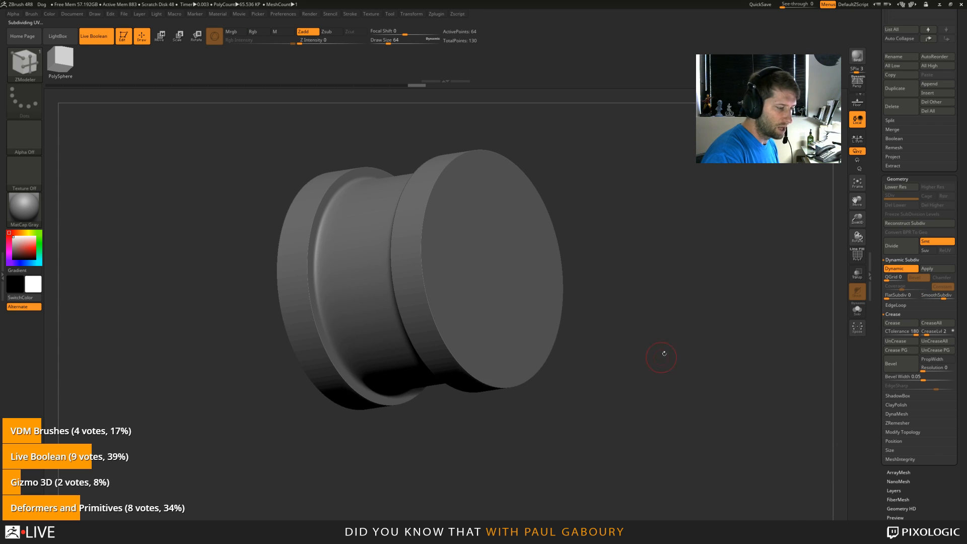
left_click_drag(663, 352, 701, 396)
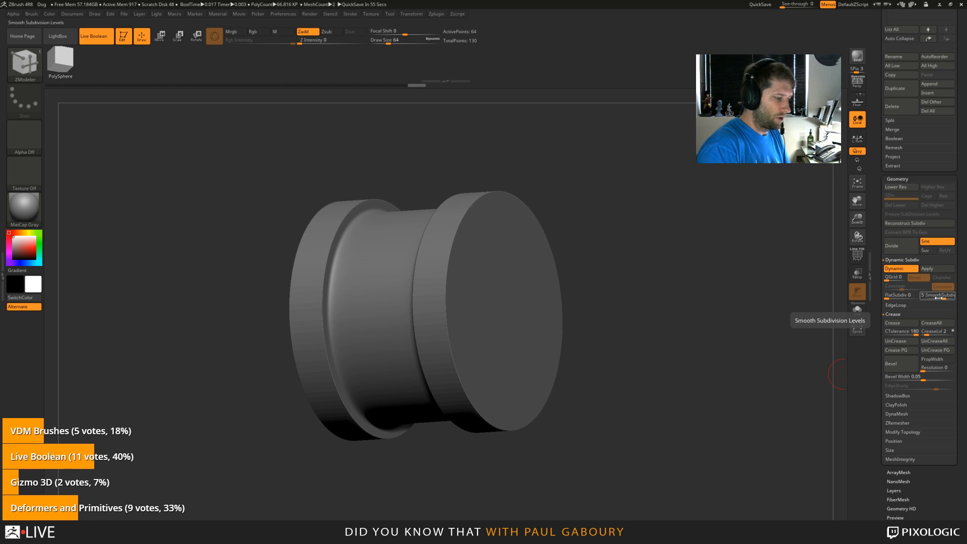
Step: Bring up the transform gizmo in a straight side view, unlock it, move it off the model, and tilt it
key("w")
left_click_drag(635, 401, 645, 409, "shift")
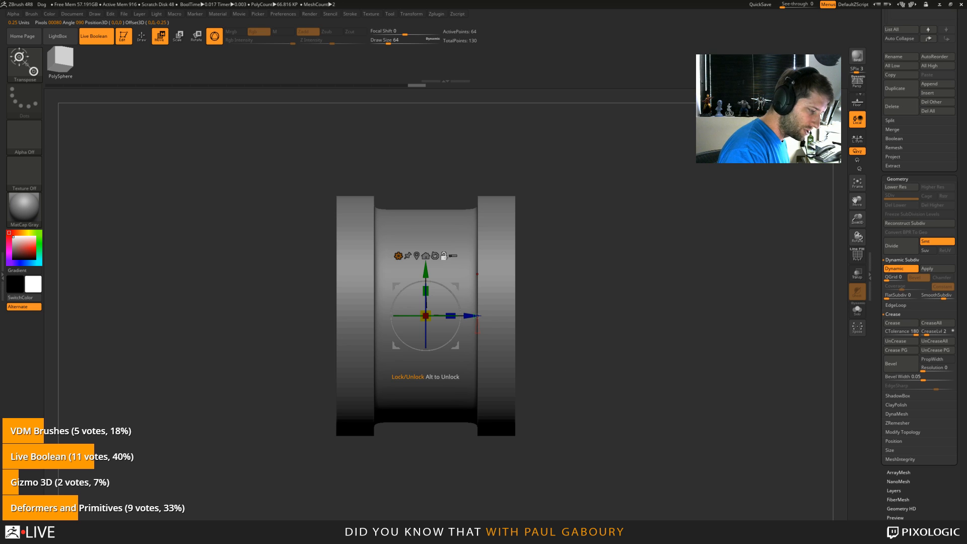
left_click_drag(459, 285, 617, 145)
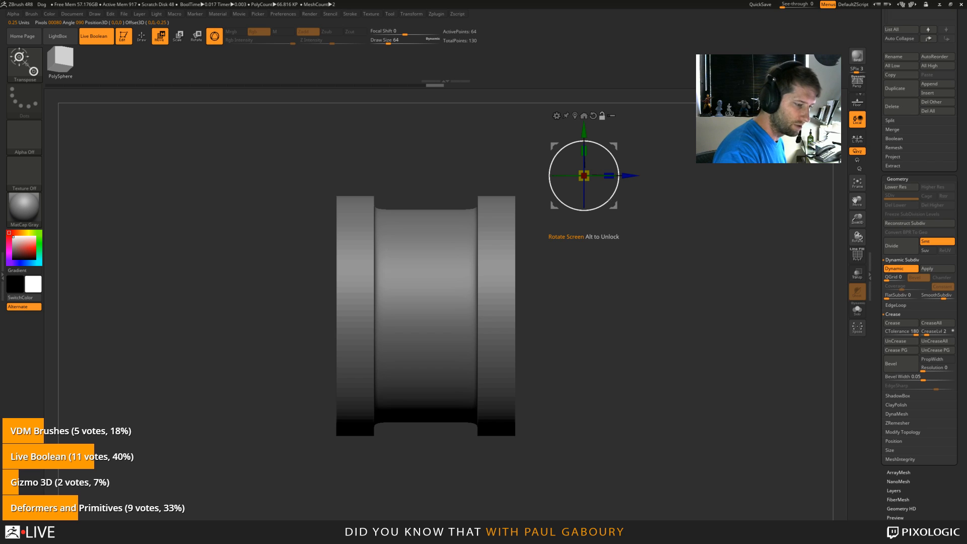
left_click_drag(594, 196, 607, 211, "alt")
right_click_drag(501, 403, 491, 431, "alt")
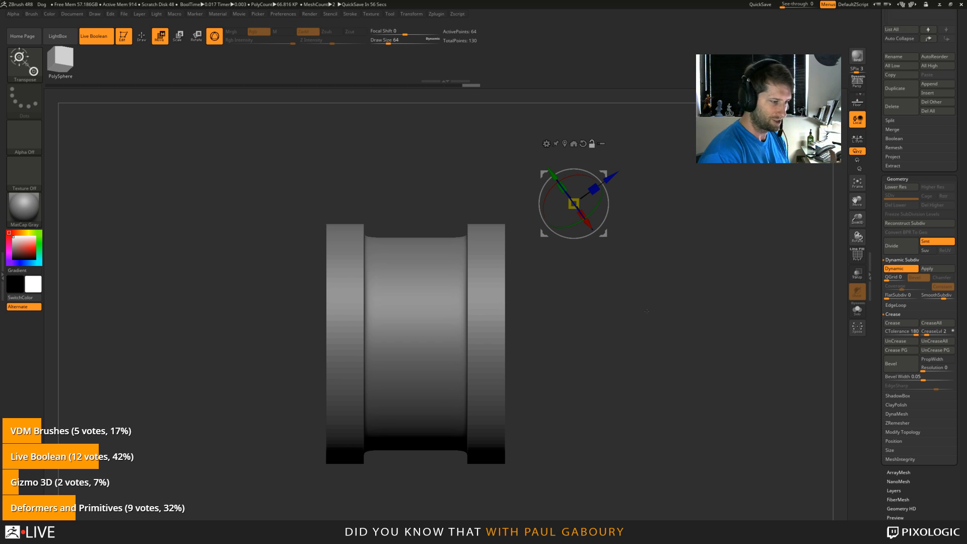
Step: Recentre the gizmo on the ring with its orientation reset, and scale the ring slightly narrower along its Z axis
left_click(565, 145)
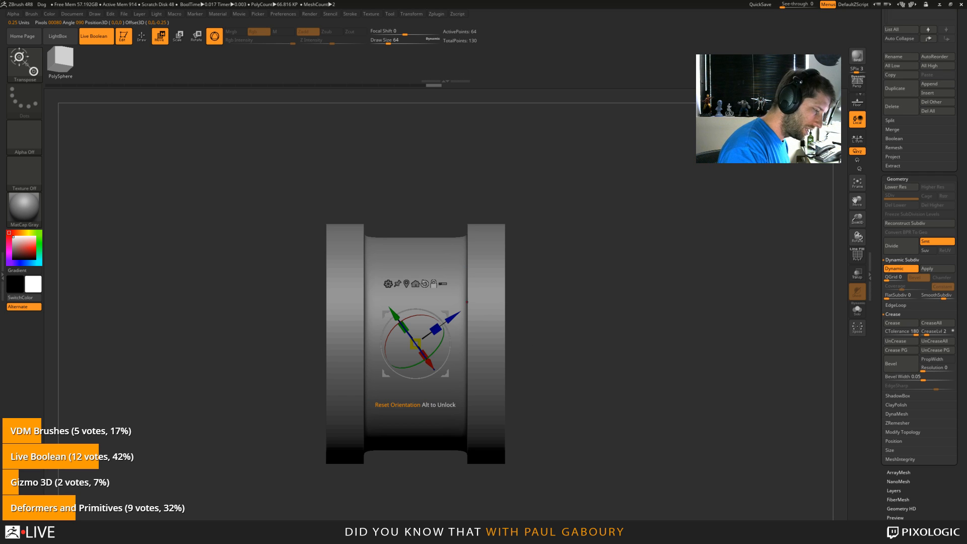
left_click(425, 284)
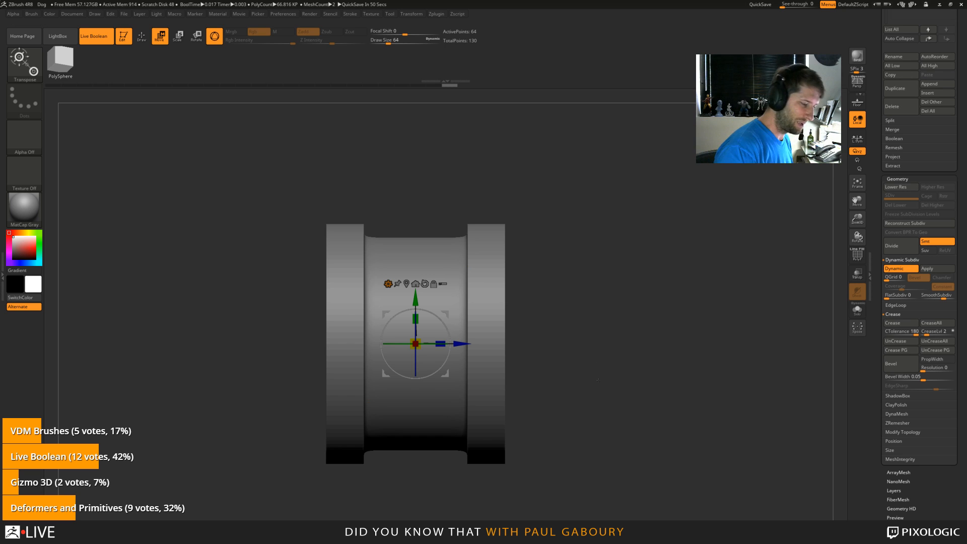
mouse_move(440, 344)
left_mouse_down()
mouse_move(395, 355)
mouse_move(451, 348)
mouse_move(431, 349)
left_mouse_up()
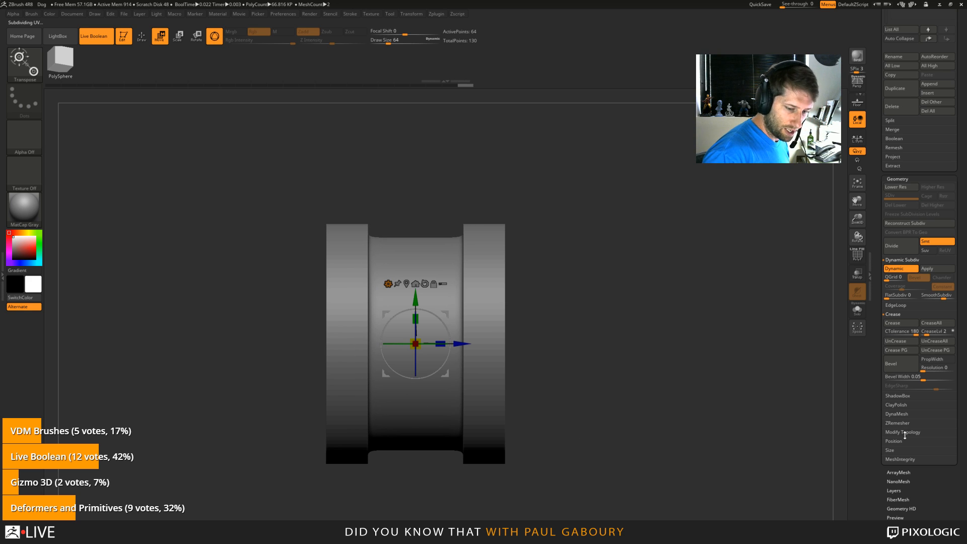
Step: Isolate the ring with the wireframe and floor grid shown, and apply Mirror And Weld along the Z axis
left_click(904, 432)
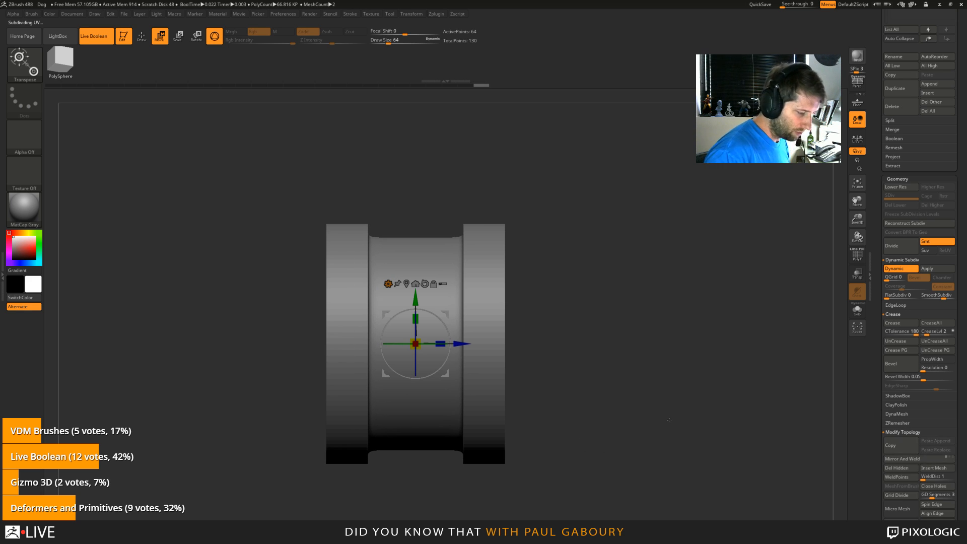
left_click(857, 309)
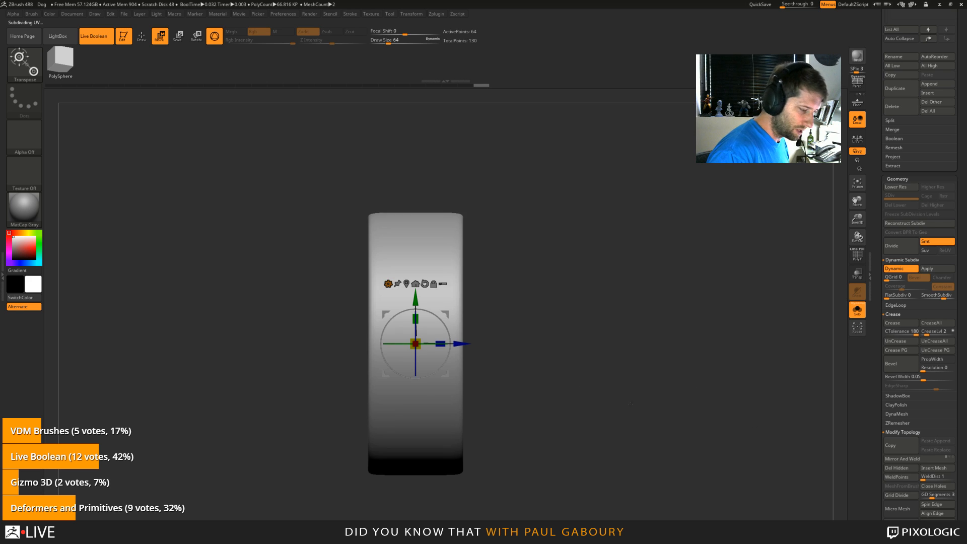
left_click(857, 255)
left_click_drag(598, 406, 869, 160)
left_click_drag(586, 409, 612, 404)
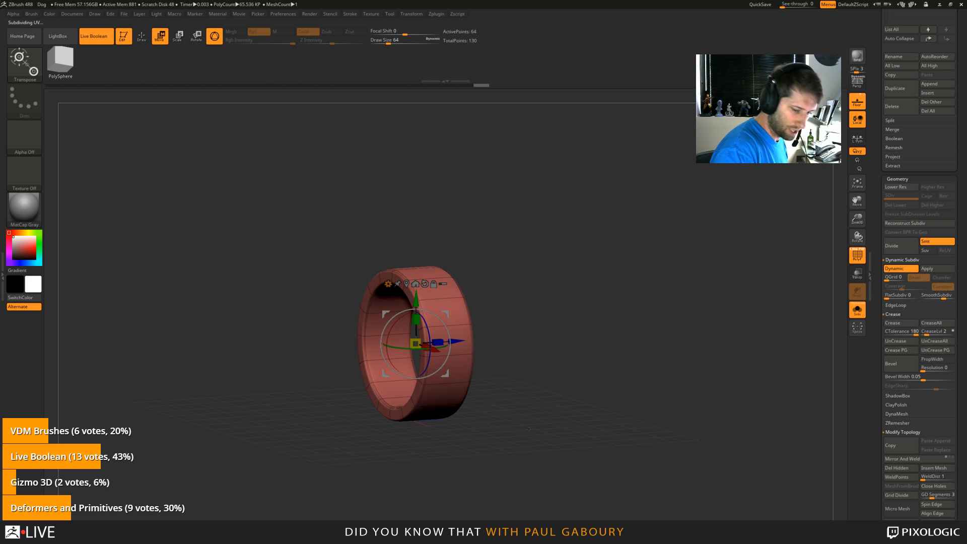
left_click(954, 459)
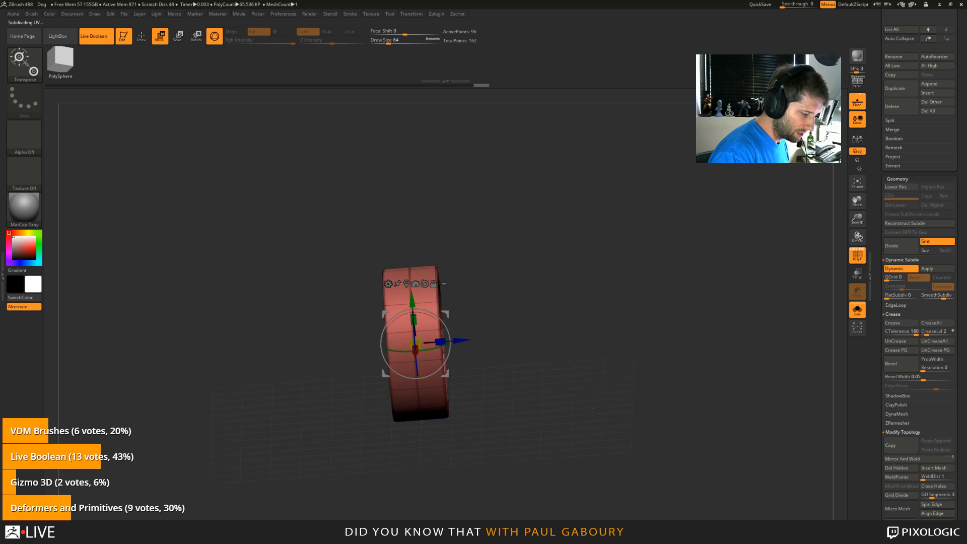
Step: Turn off Solo, return to drawing with Z symmetry active, and set the ZModeler edge action to Insert
left_click(857, 309)
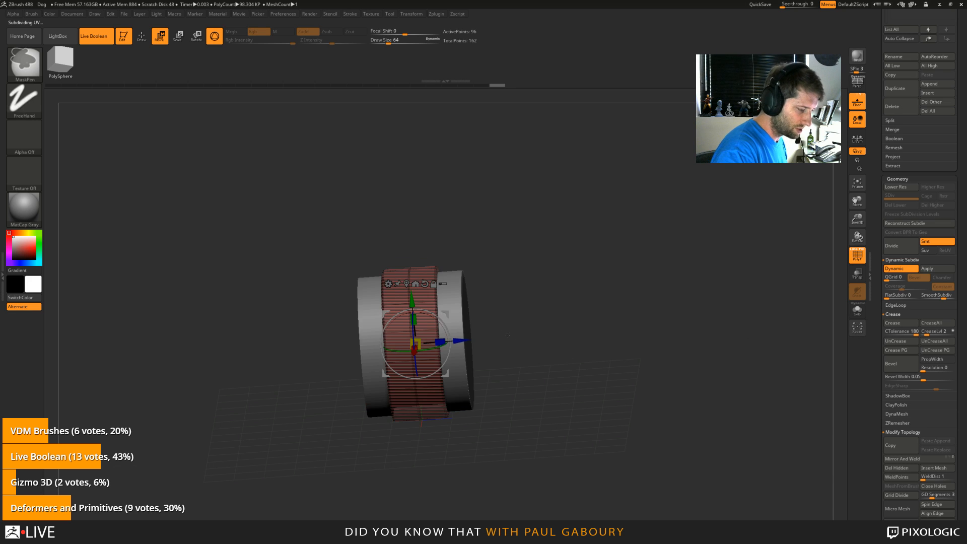
key("q")
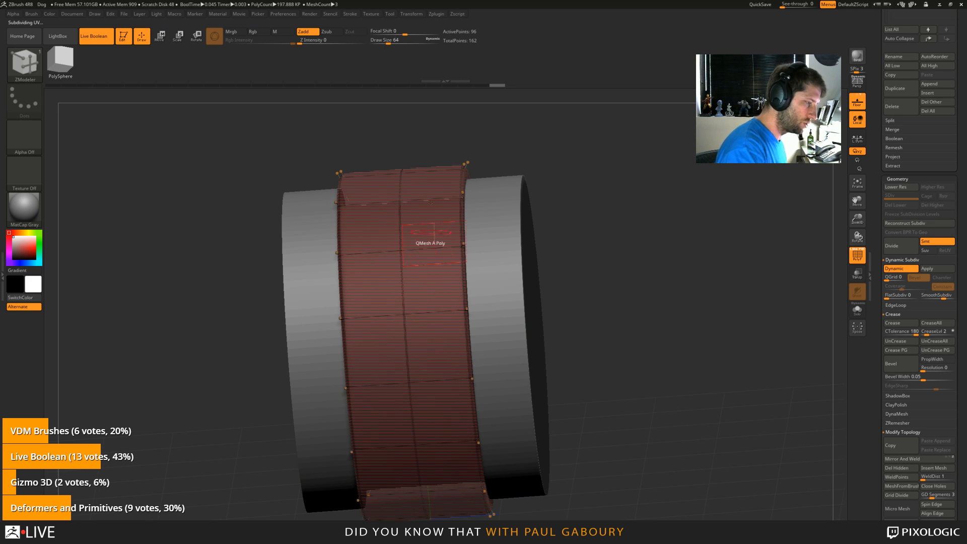
left_click(411, 14)
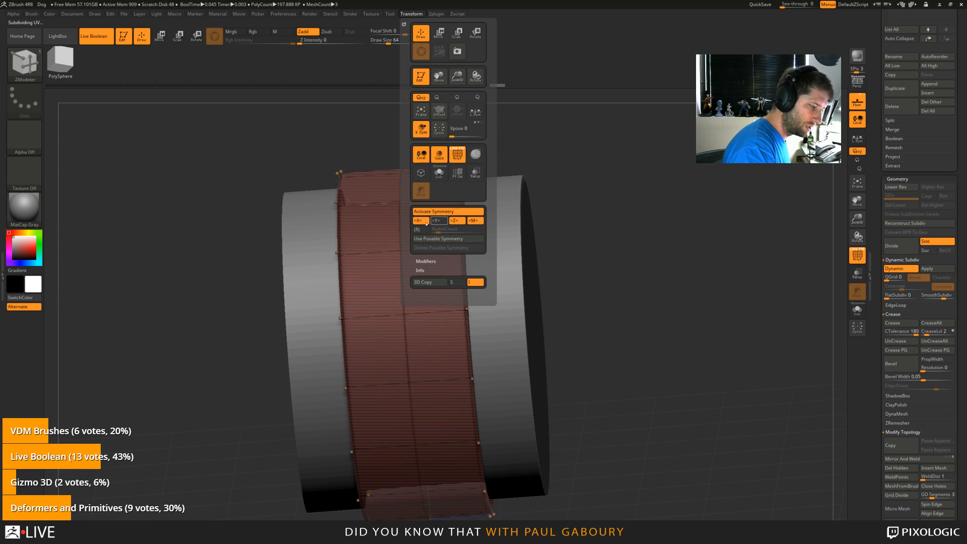
left_click(433, 311)
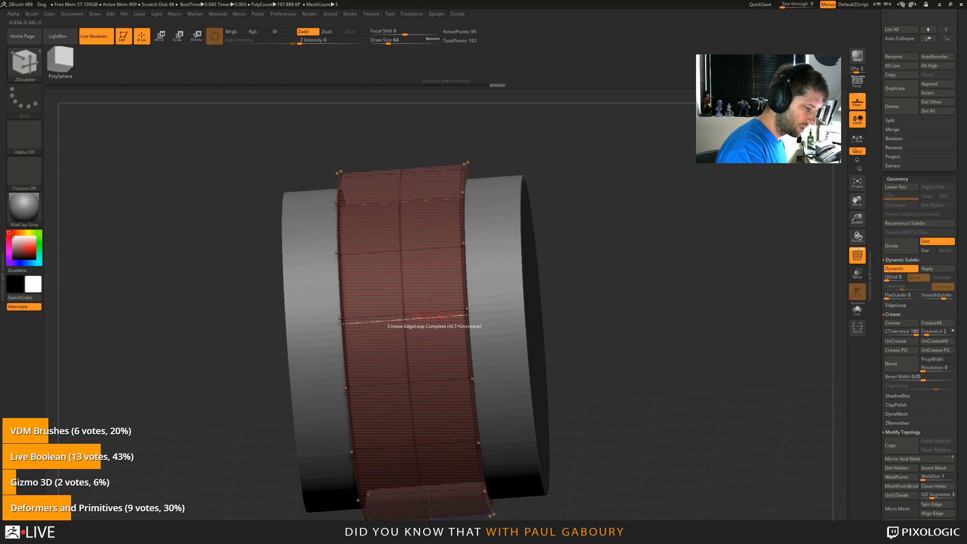
key("space")
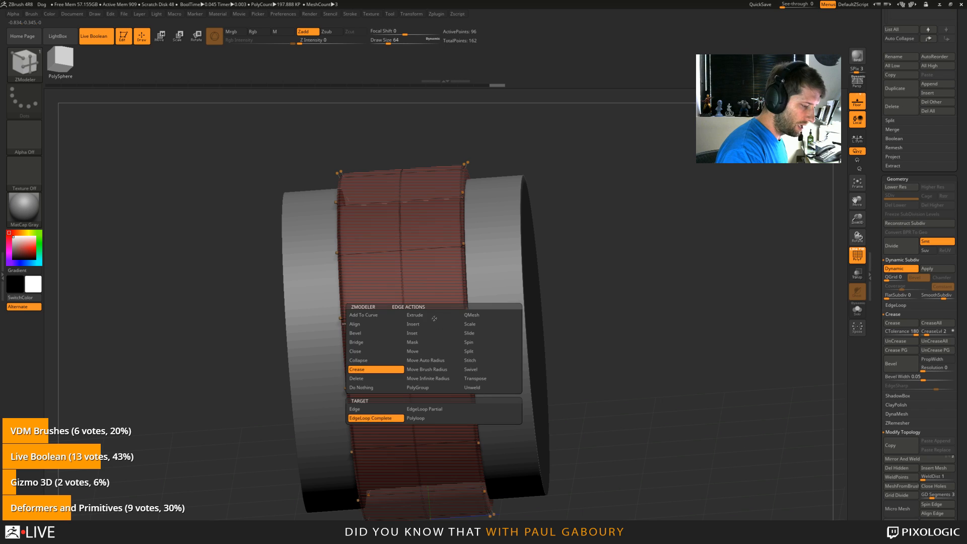
left_click(432, 323)
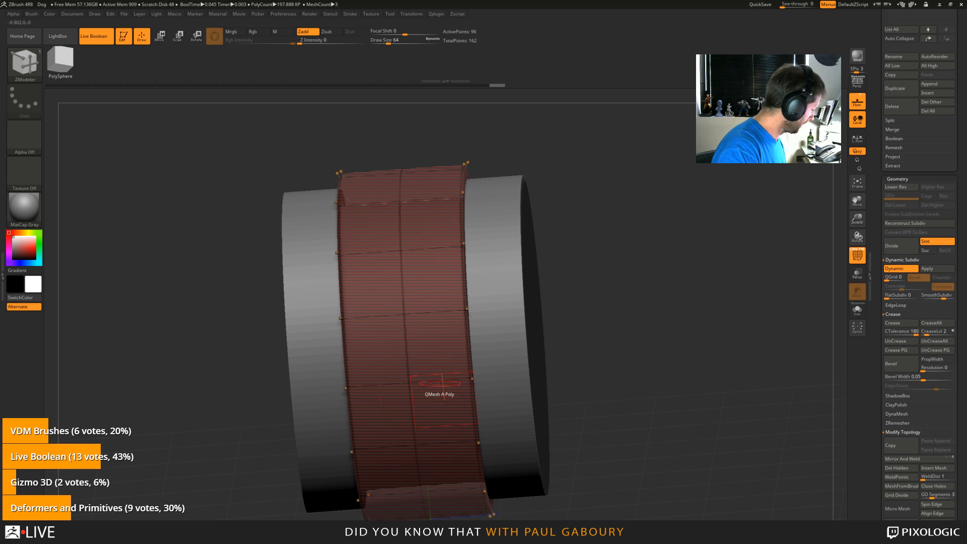
Step: Try inserting a symmetrical edge loop on the ring, preview the cut without the wireframe, and undo the insertion
key("ctrl+z")
left_click(439, 378)
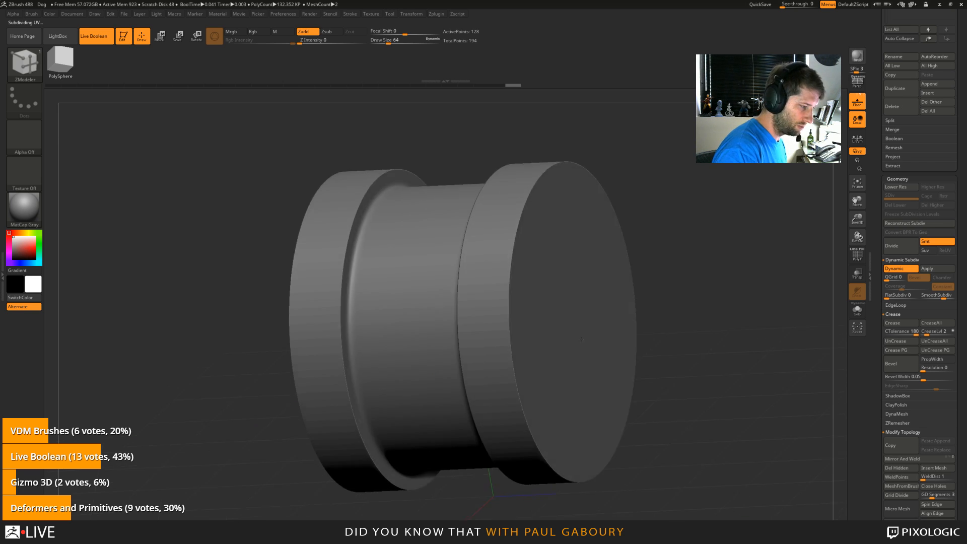
left_click_drag(665, 348, 586, 333)
key("ctrl+z")
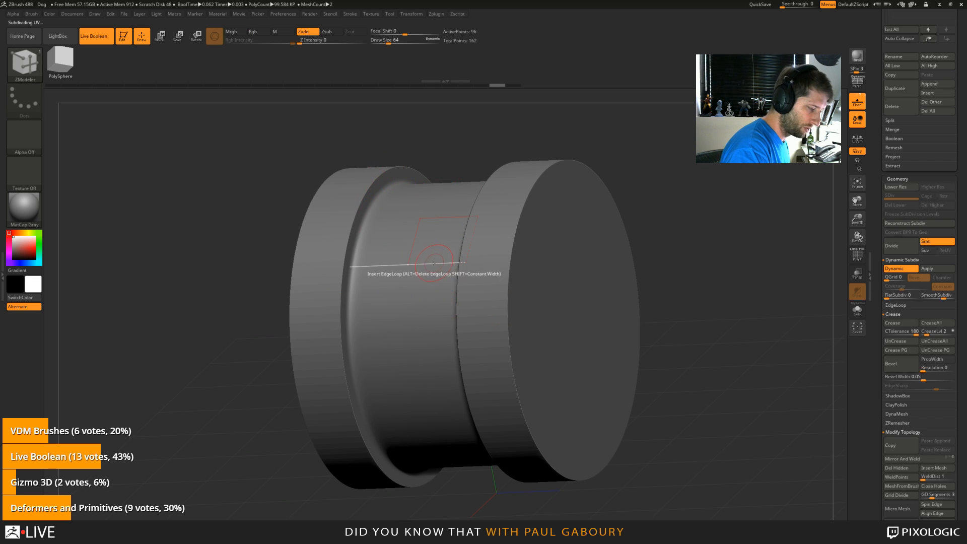
Step: Insert the symmetrical edge loop on the ring again, show the wireframe, and undo the extra ZModeler edit that follows
left_click(432, 263)
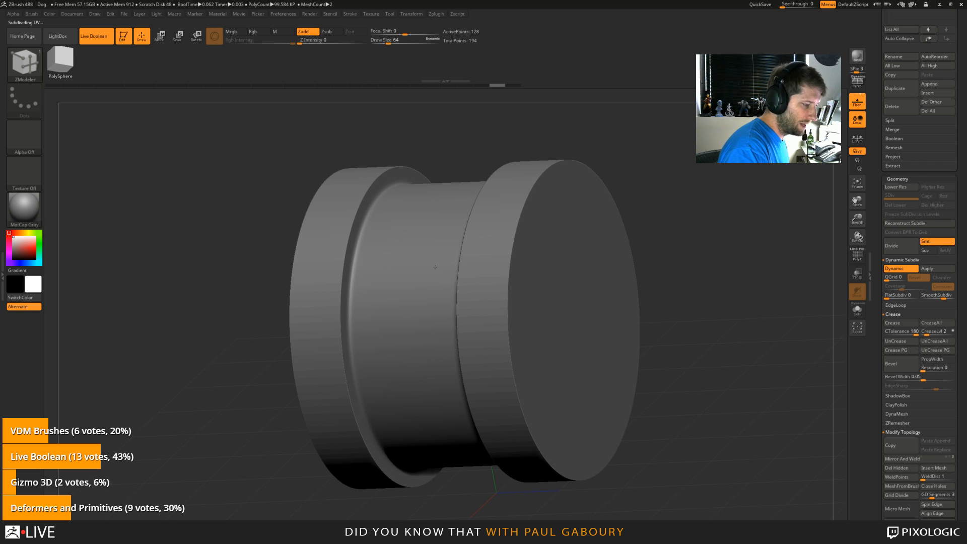
key("shift+f")
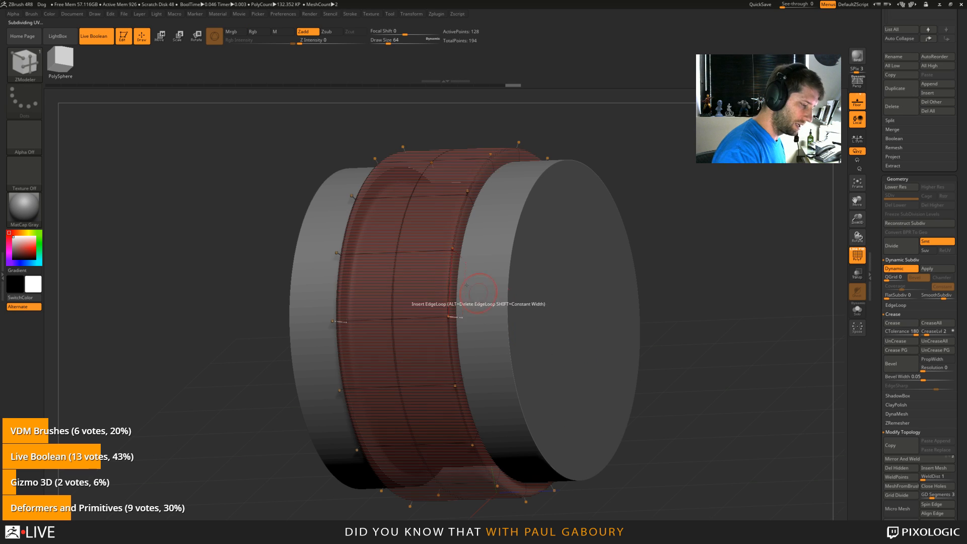
left_click(427, 248)
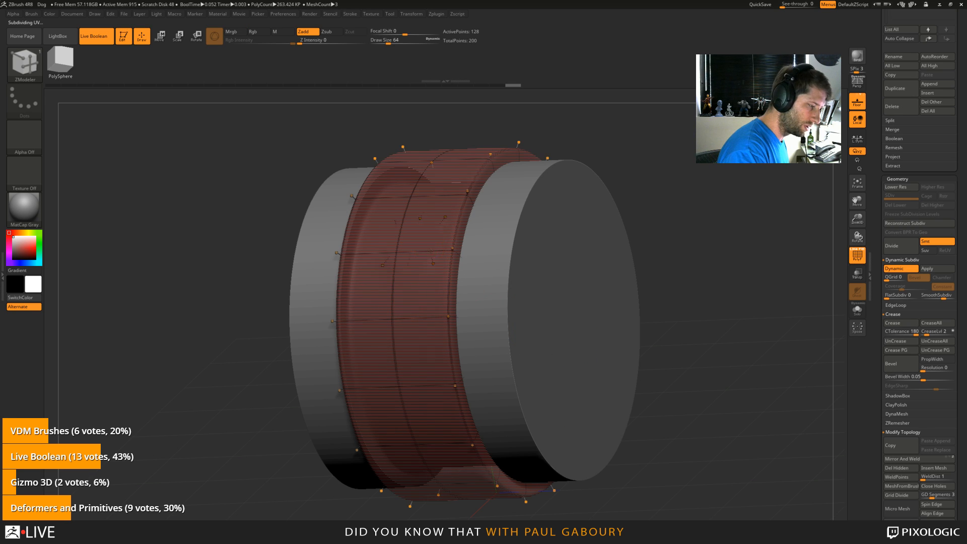
key("ctrl+z")
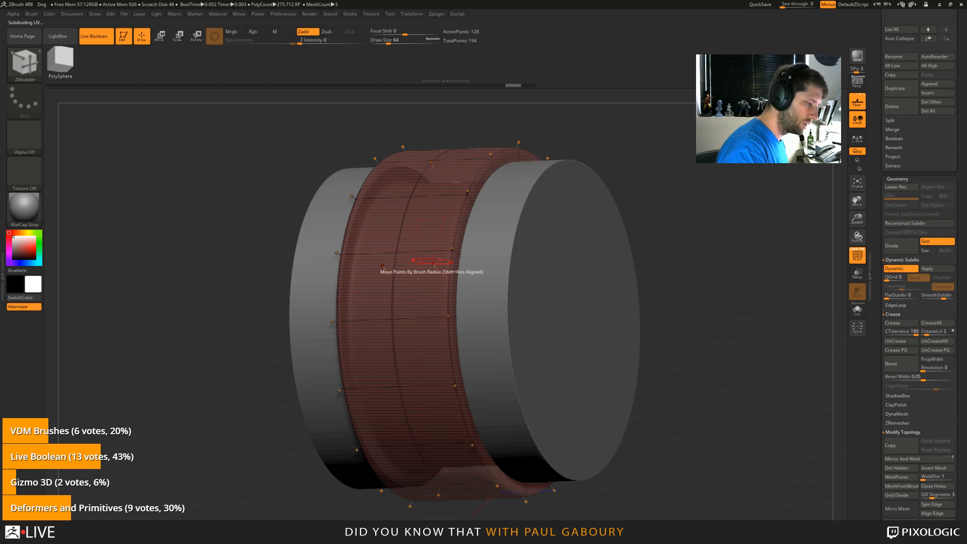
mouse_move(414, 252)
right_mouse_down()
mouse_move(442, 250)
mouse_move(428, 249)
right_mouse_up()
mouse_move(434, 249)
left_mouse_down()
mouse_move(452, 249)
mouse_move(436, 249)
left_mouse_up()
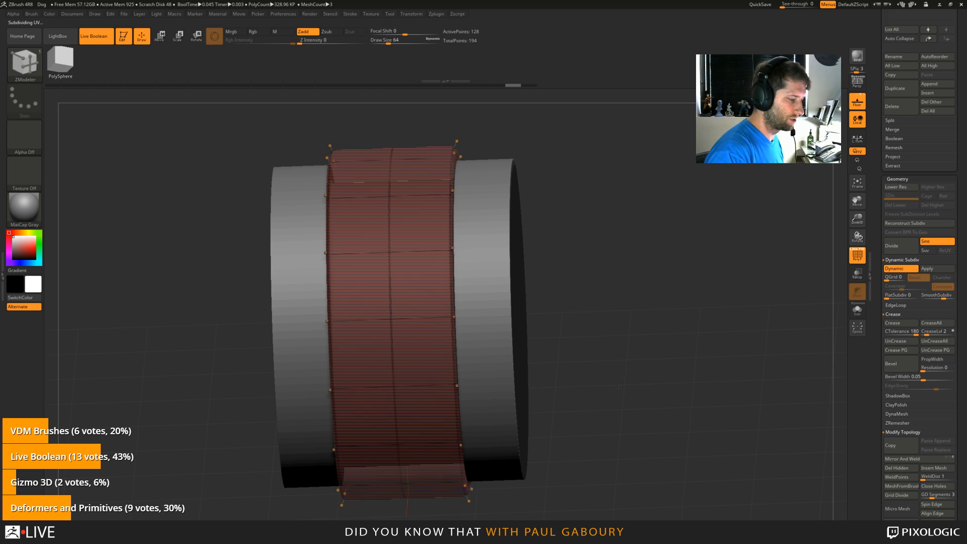
Step: Undo the last ZModeler edit on the ring and hide the wireframe
key("ctrl+z")
right_click_drag(611, 395, 496, 249)
key("shift+f")
right_click_drag(570, 334, 801, 307)
left_click_drag(960, 268, 959, 358)
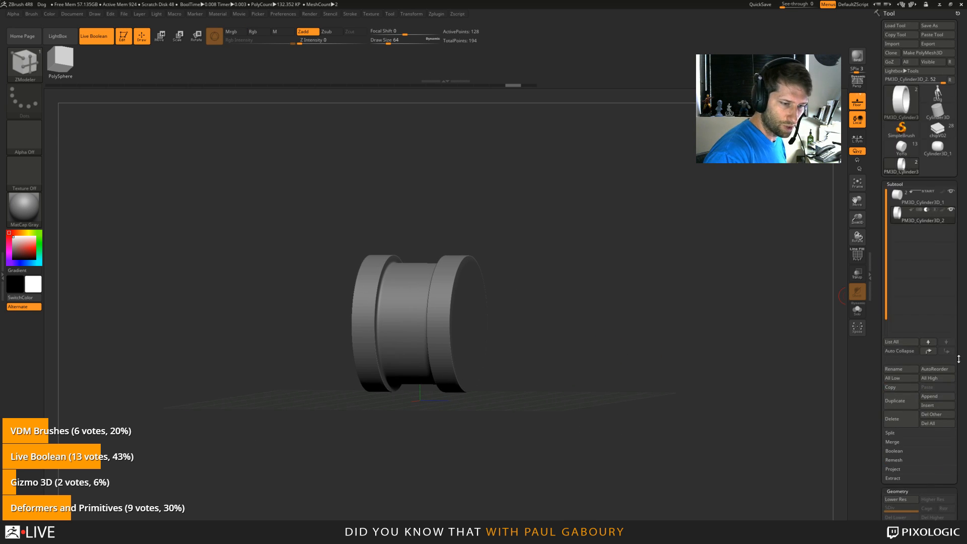
Step: Duplicate the ring subtool and convert the copy into a PolySphere through the gizmo's transform types
left_click(902, 403)
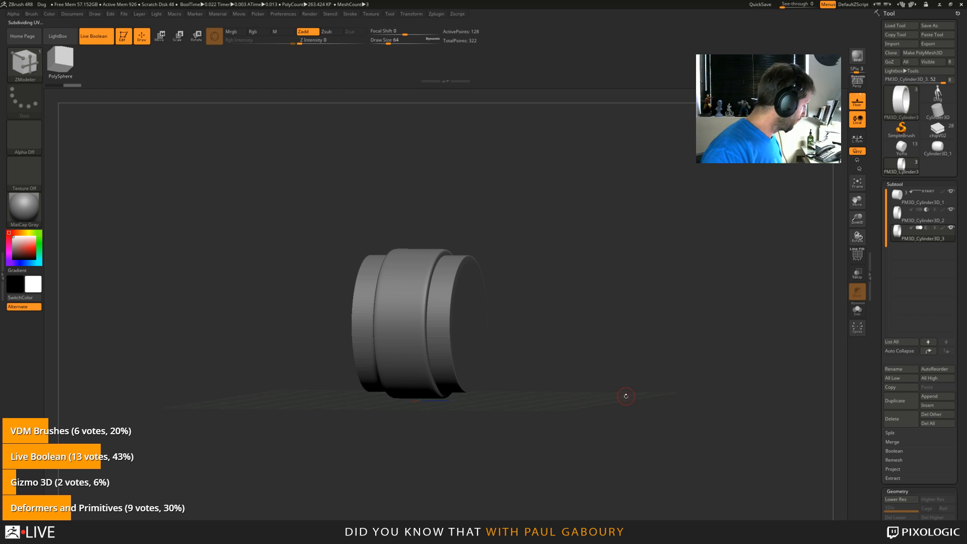
key("w")
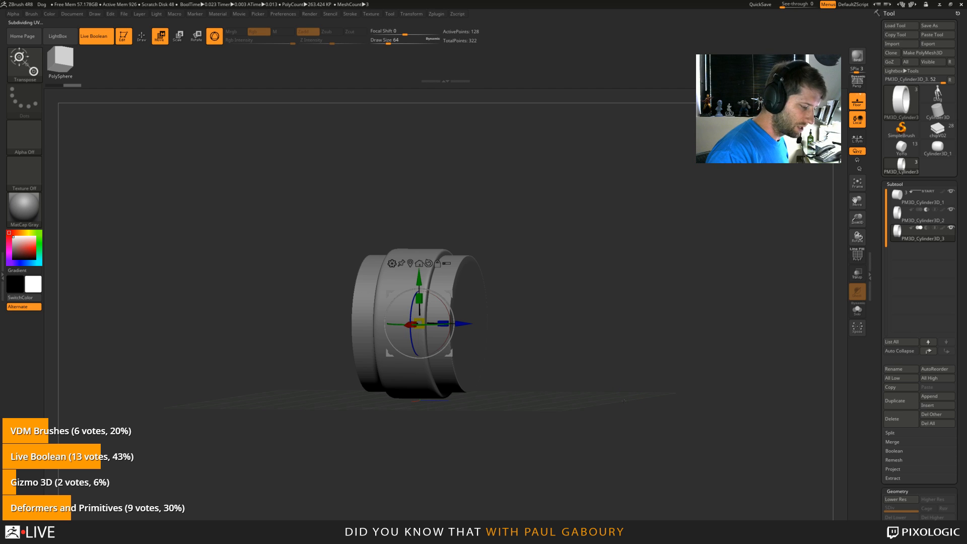
left_click_drag(623, 400, 628, 398)
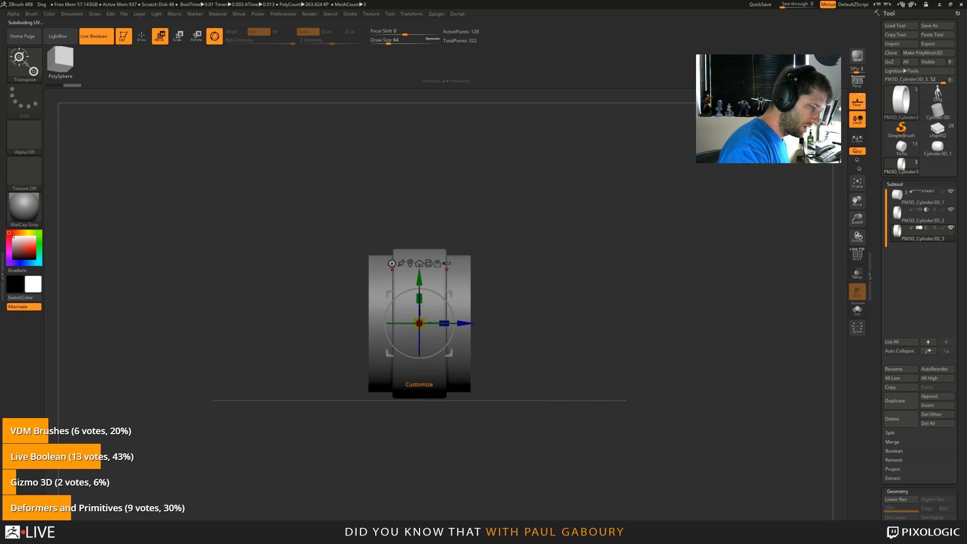
left_click(392, 263)
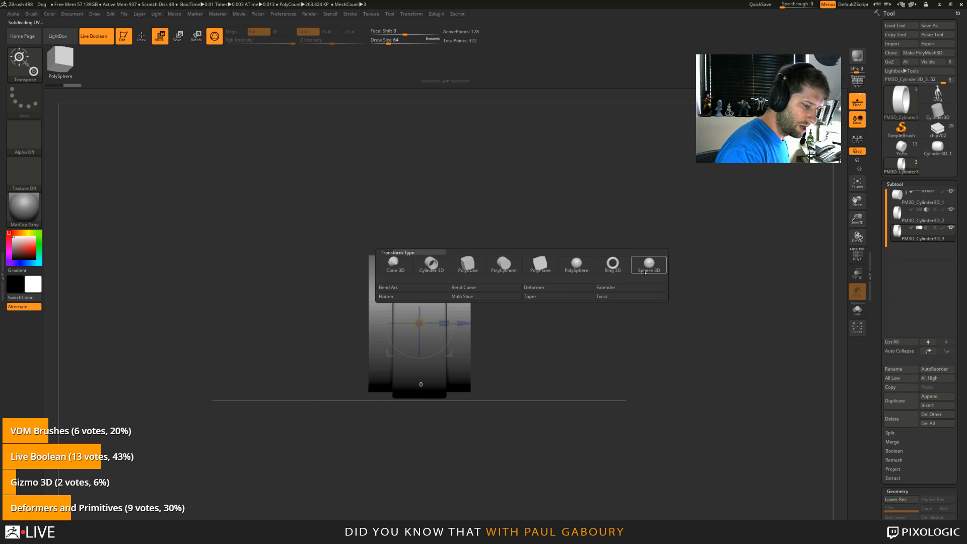
left_click(577, 264)
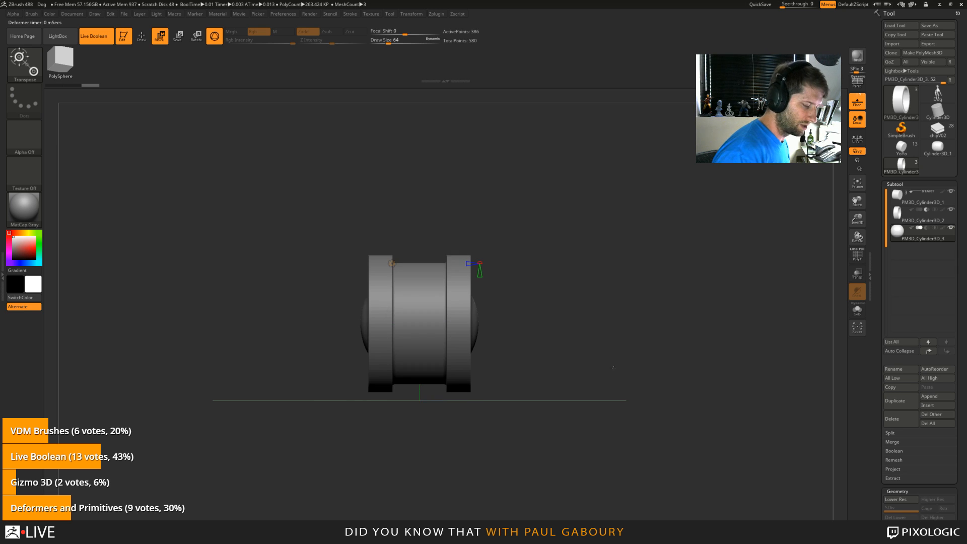
left_click_drag(610, 389, 593, 396)
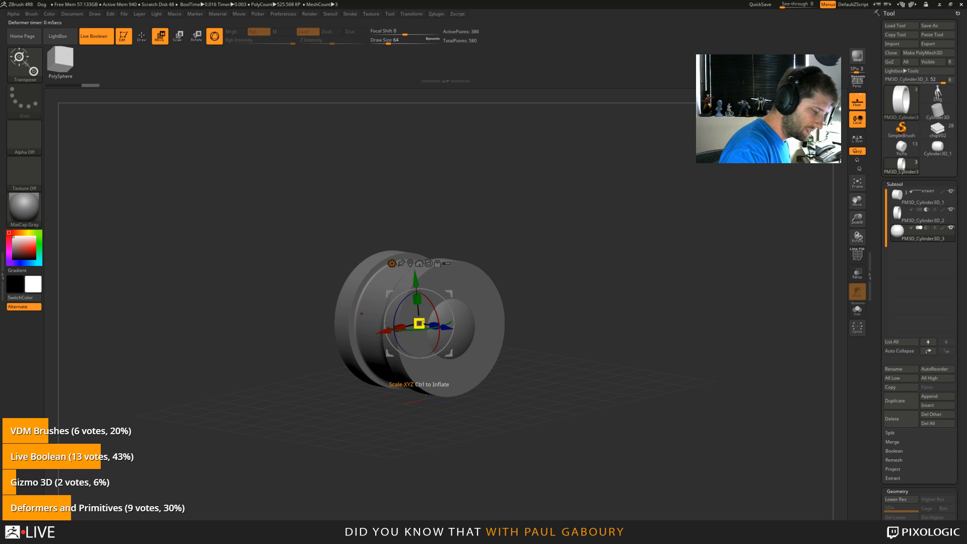
Step: Set the sphere subtool to Intersection and scale it uniformly so it bevels the yo-yo's outer rims
left_click_drag(419, 324, 473, 348)
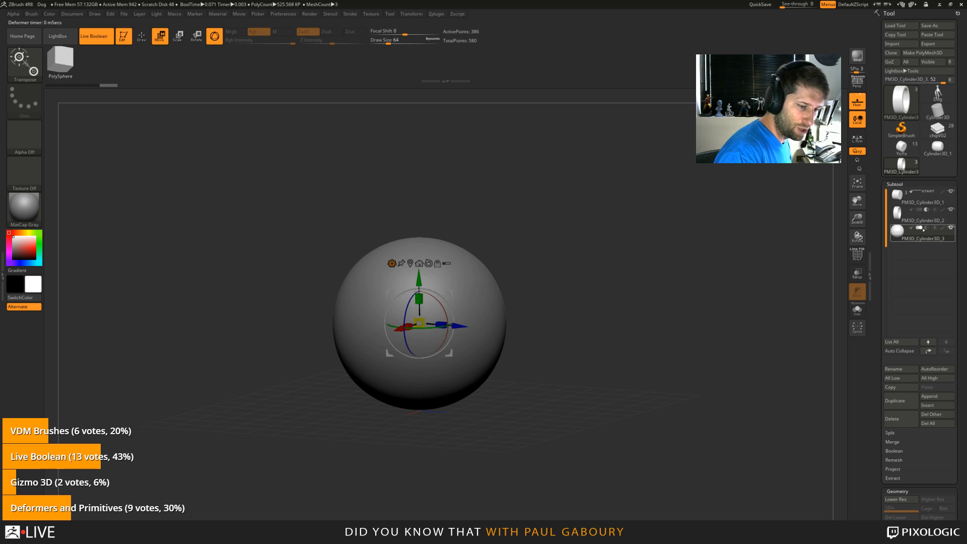
left_click(934, 228)
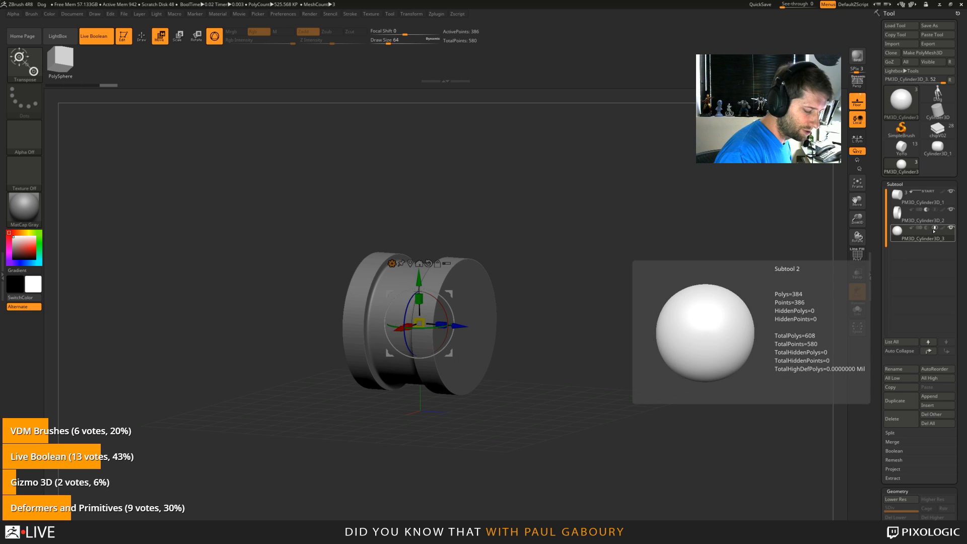
left_click_drag(419, 323, 413, 324)
mouse_move(573, 415)
left_mouse_down()
mouse_move(622, 403)
mouse_move(584, 405)
mouse_move(590, 391)
left_mouse_up()
key("q")
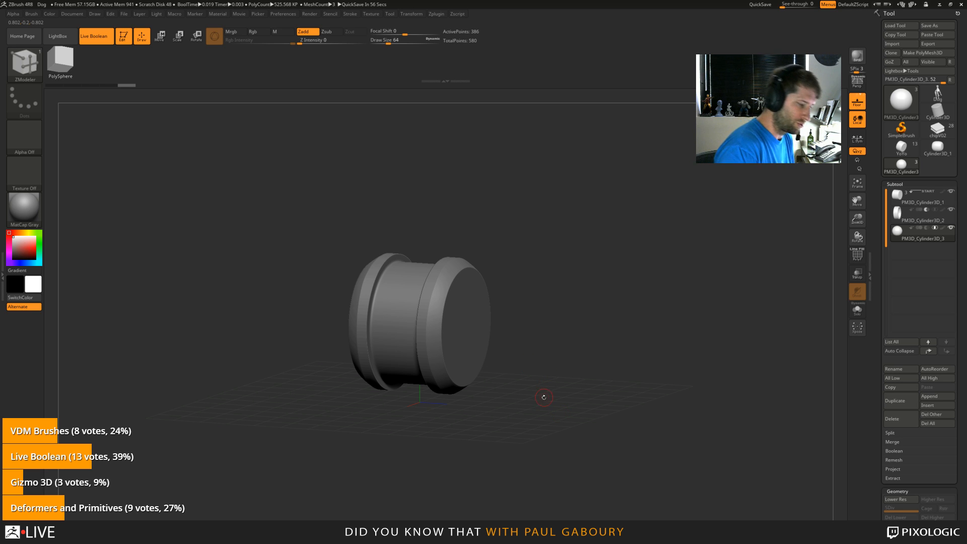
left_click_drag(544, 397, 538, 406)
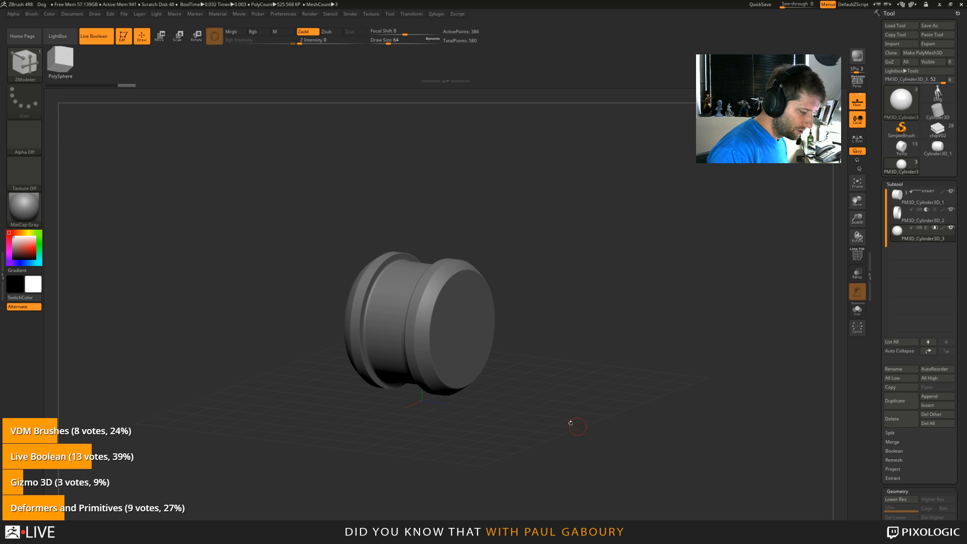
Step: Choose the IMM Primitives brush with Insert Sphere and make the yo-yo's base cylinder the active subtool
key("b")
key("i")
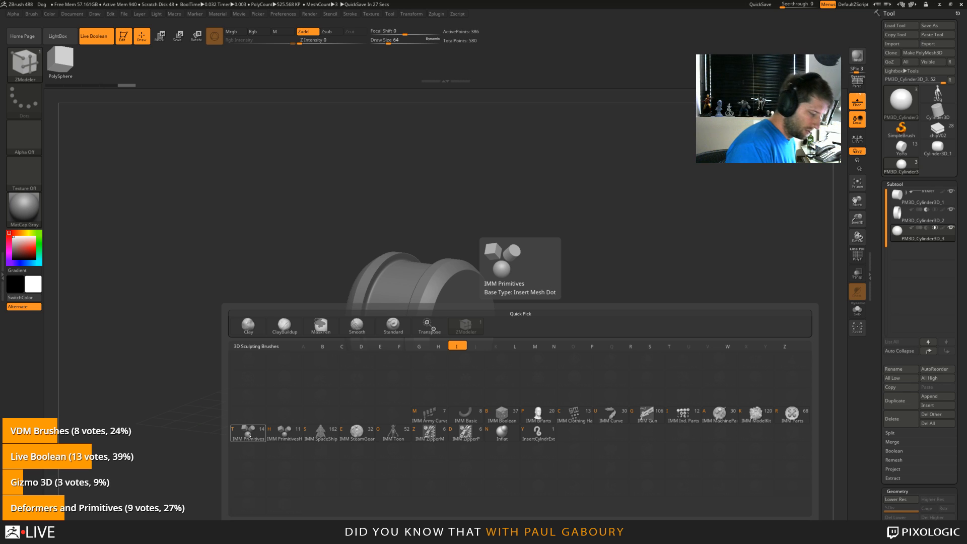
left_click(250, 435)
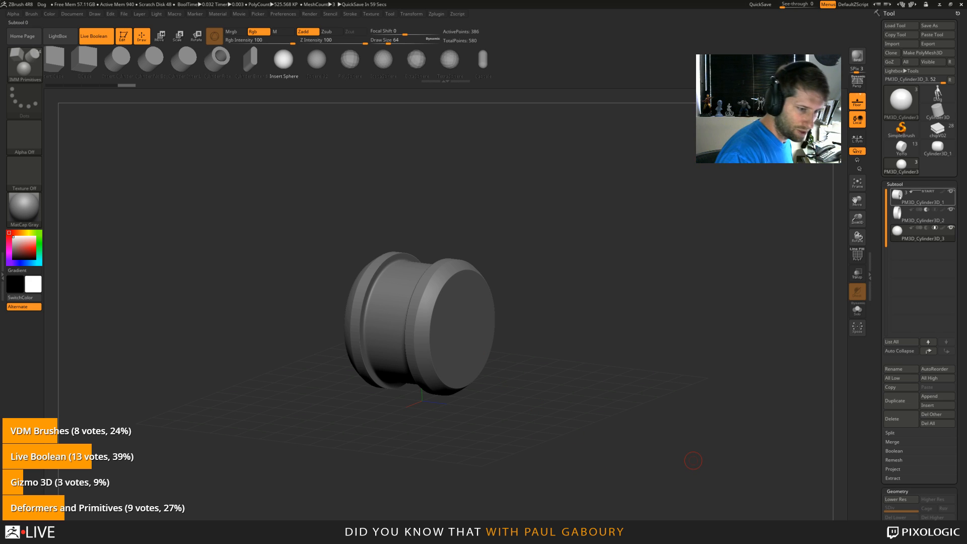
left_click(922, 199)
Step: Try inserting a sphere on the base cylinder's end face, and undo the insertion
key("ctrl+shift+d")
left_click_drag(609, 426, 575, 426)
left_click_drag(454, 328, 577, 421)
key("ctrl+z")
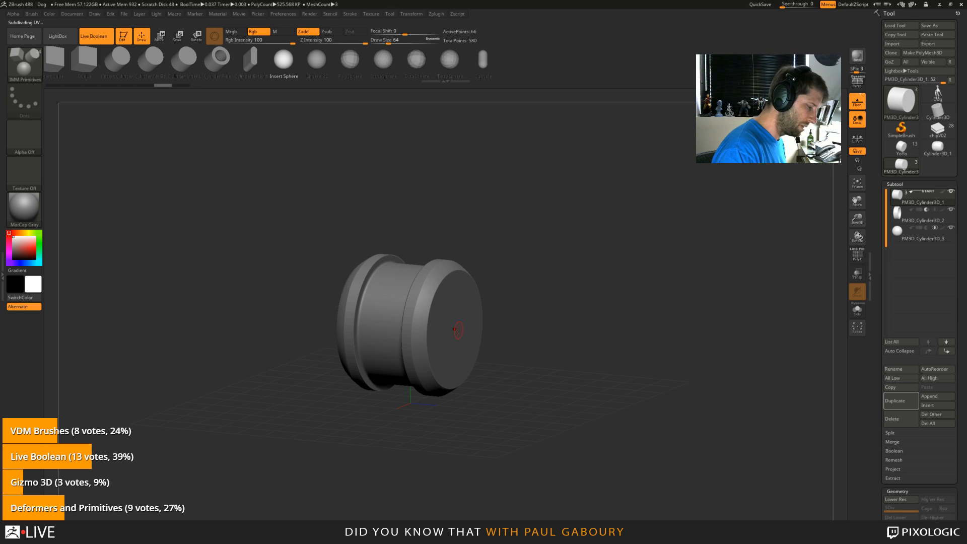
right_click_drag(454, 330, 452, 360)
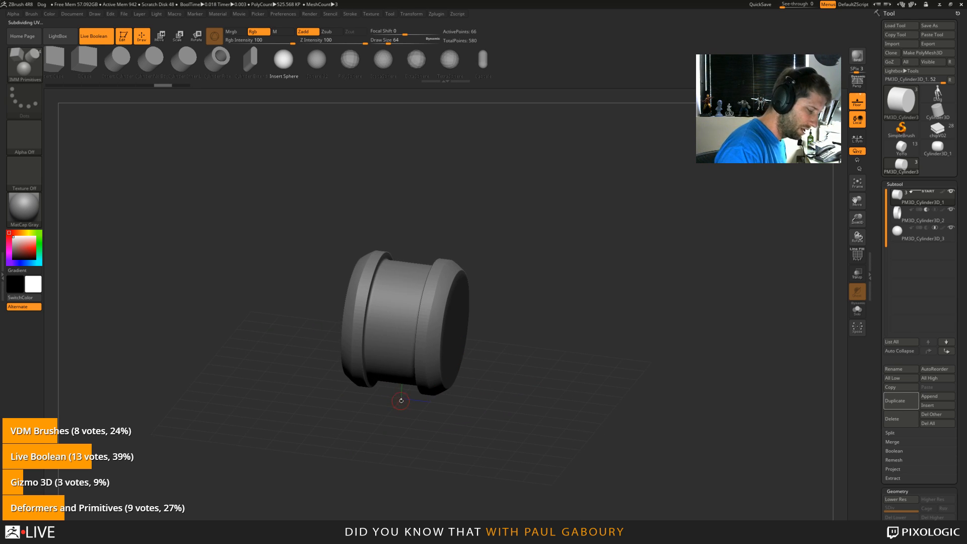
Step: Enable Z symmetry, turn off X symmetry, and insert mirrored spheres at the centres of the base cylinder's two end faces
left_click(416, 15)
left_click(454, 221)
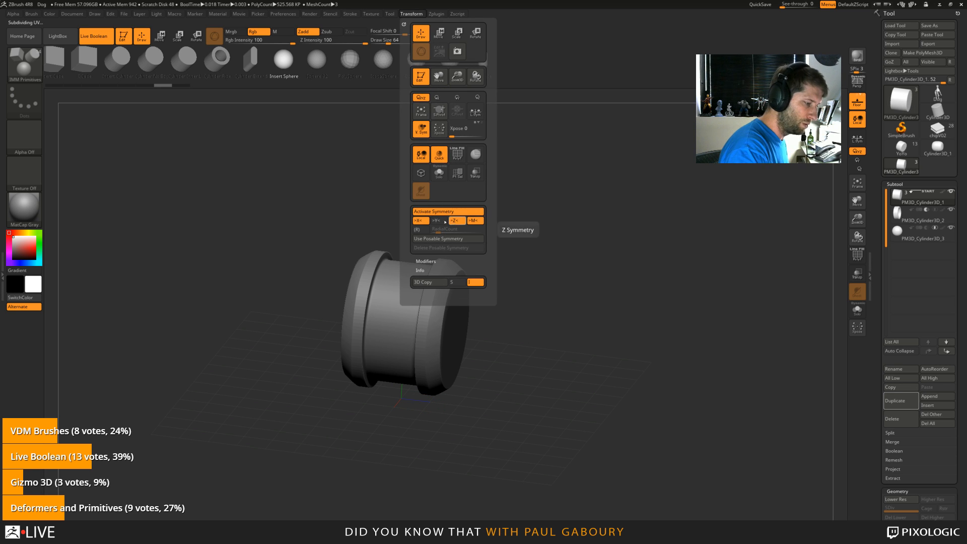
left_click(421, 221)
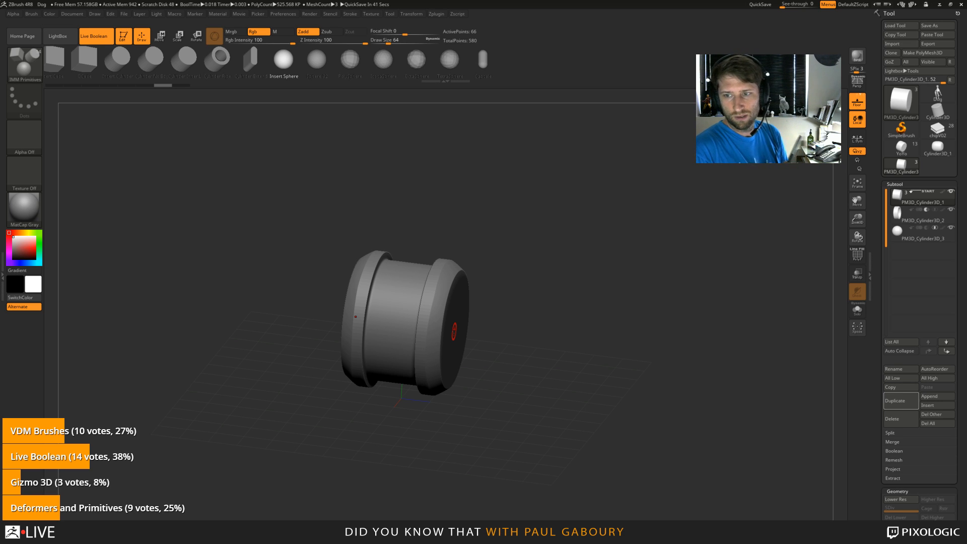
left_click_drag(582, 377, 567, 378)
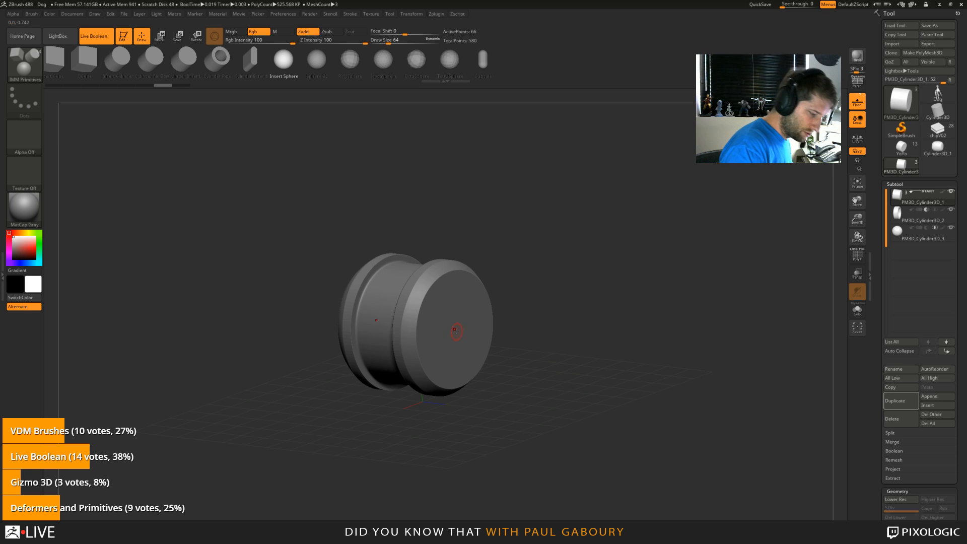
left_click_drag(454, 330, 480, 366)
left_click_drag(553, 431, 503, 374, "shift")
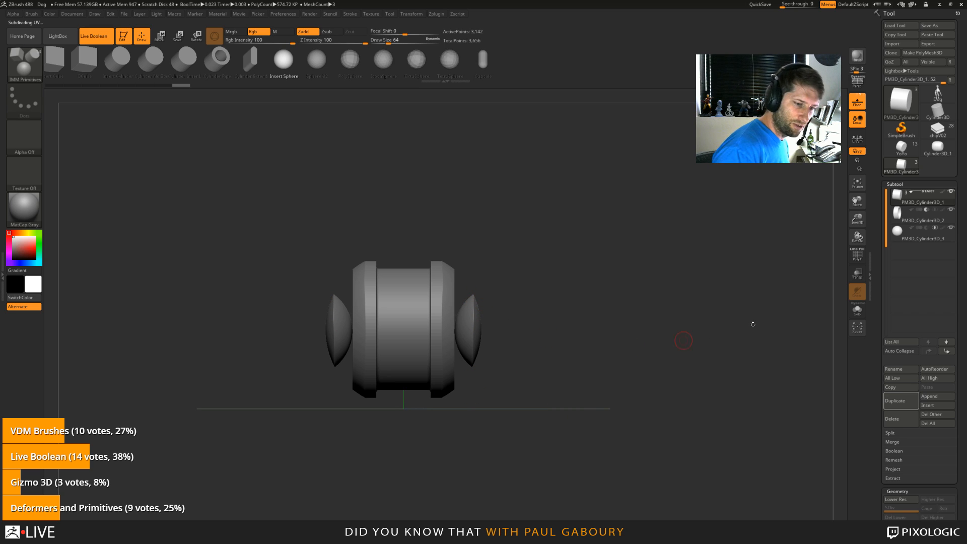
Step: Split the two inserted spheres off the base cylinder into their own subtool and rename it 2 spheres
mouse_move(899, 235)
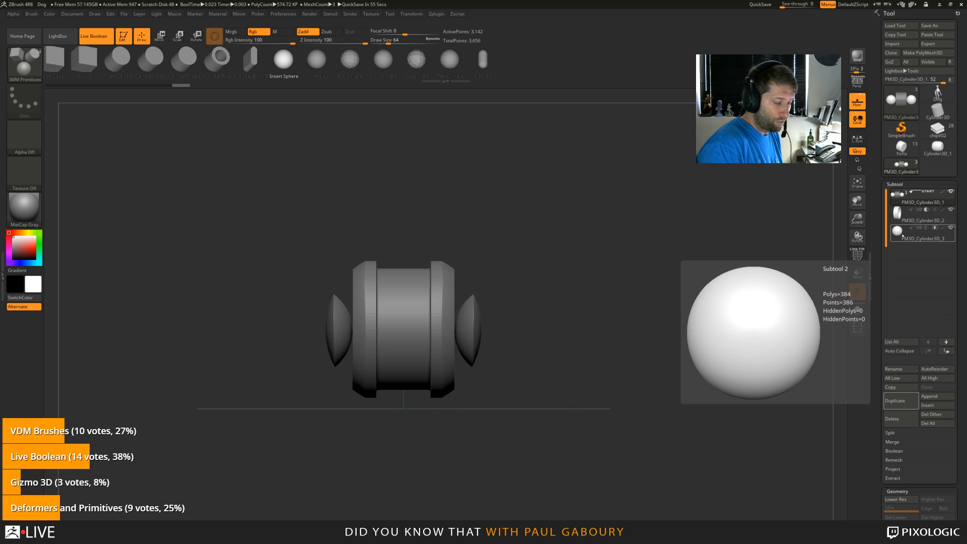
left_click(890, 432)
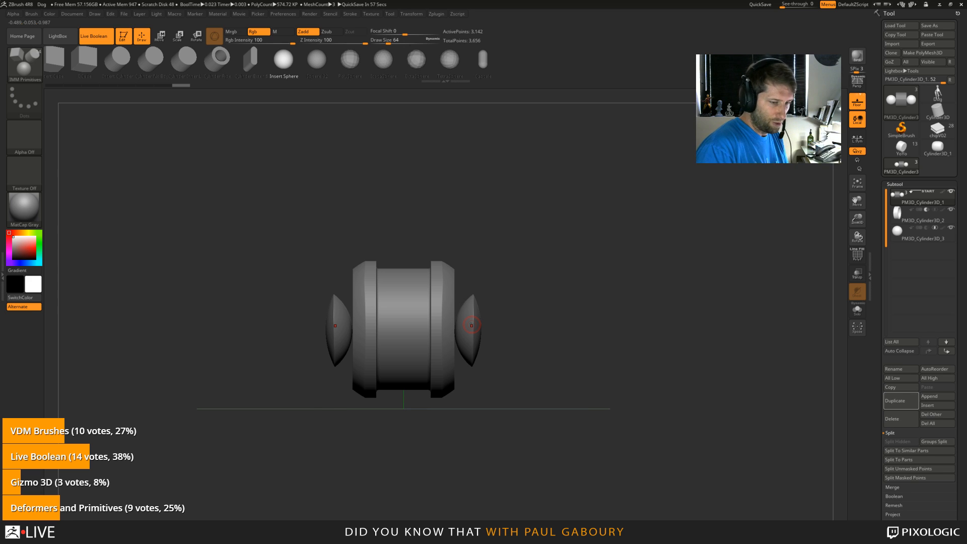
left_click(906, 459)
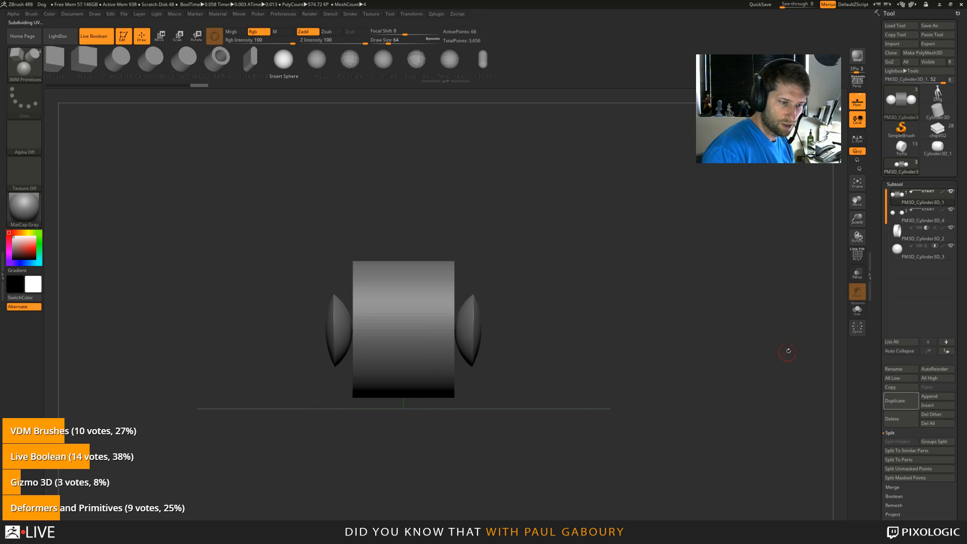
left_click(897, 196)
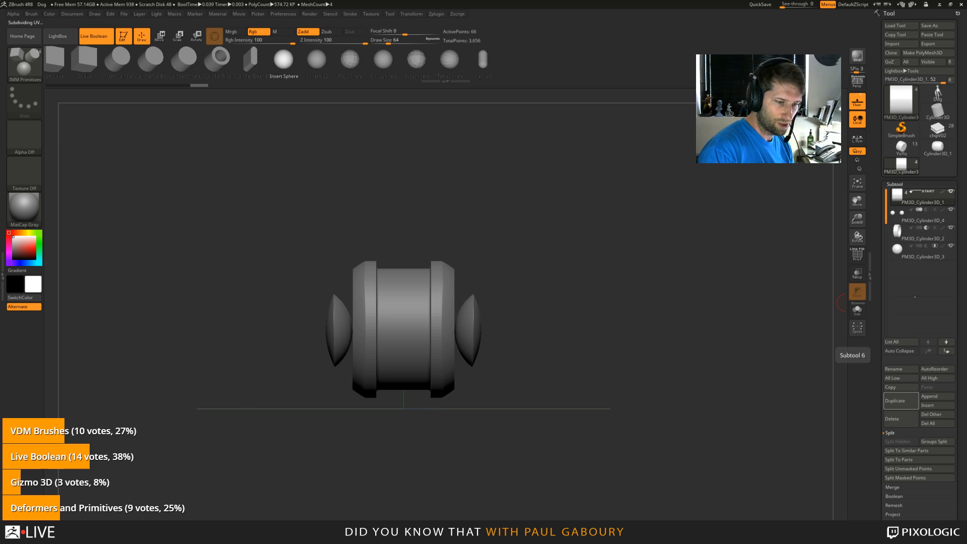
left_click(921, 214)
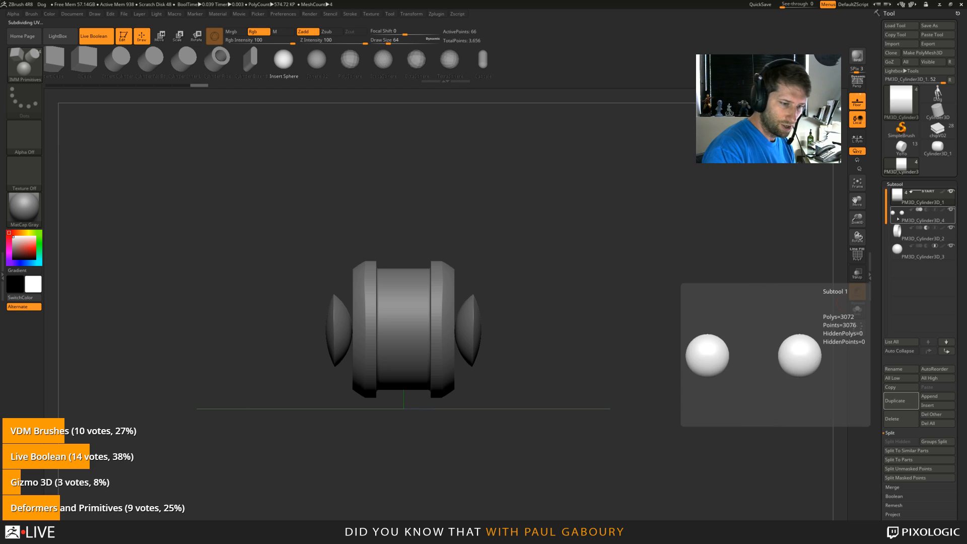
left_click(905, 373)
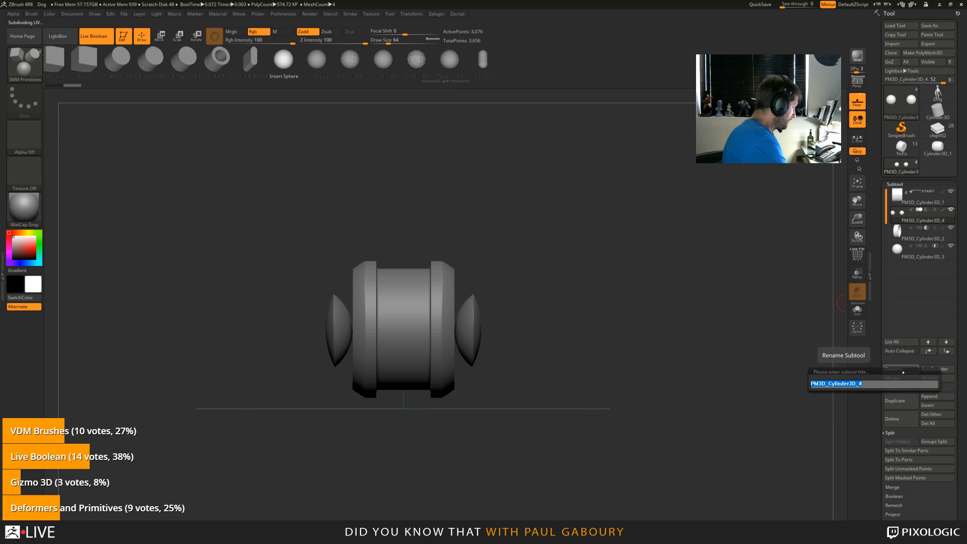
type("2 spheres")
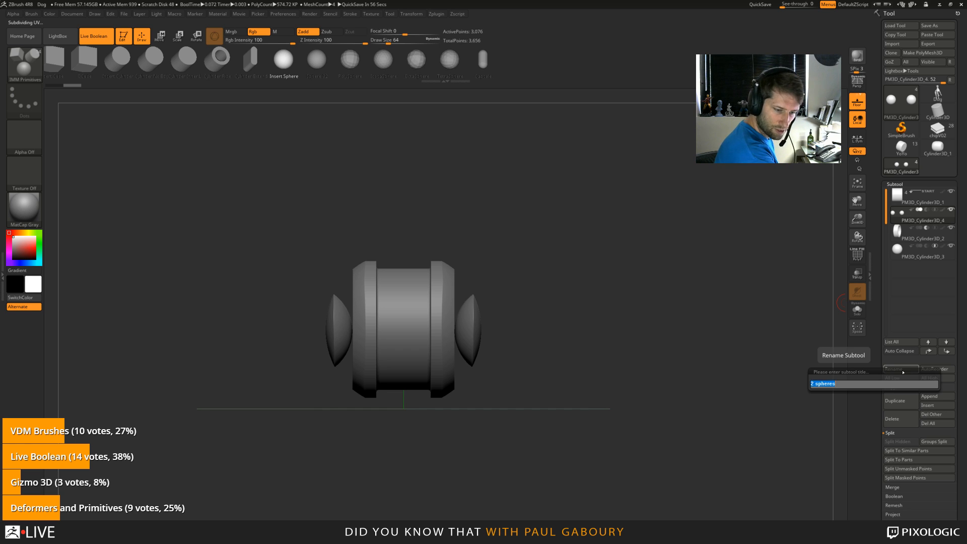
key("Return")
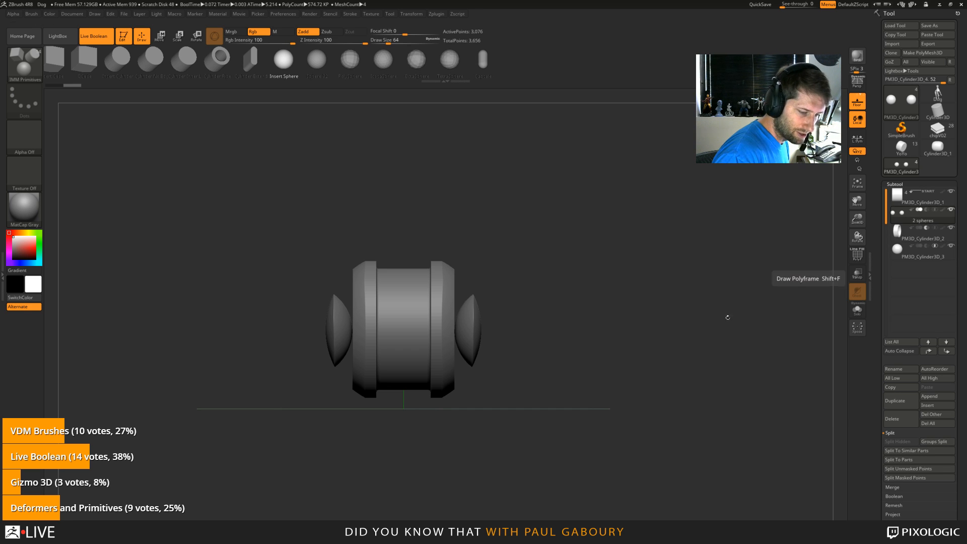
Step: Reorder the 2 spheres subtool to the end of the subtool stack and hide the floor grid
left_click_drag(727, 317, 628, 361)
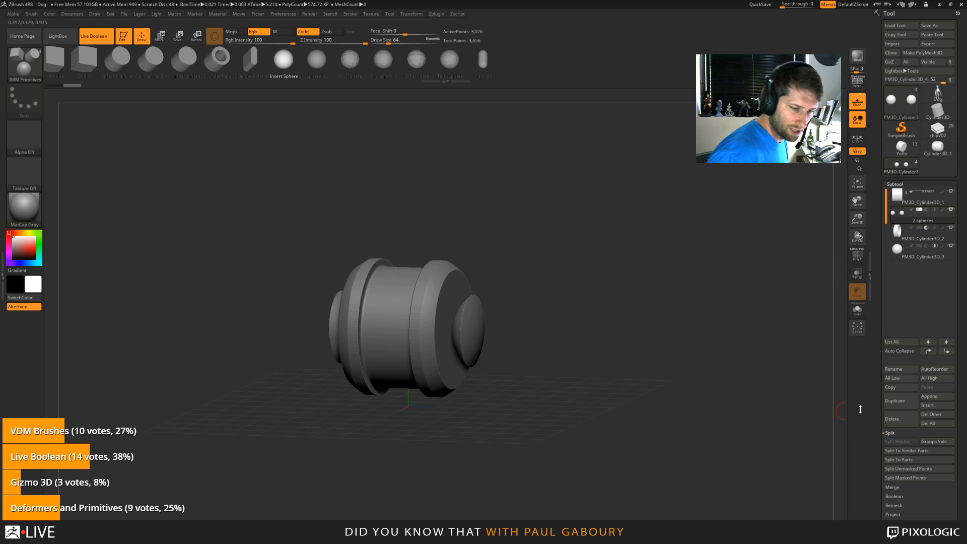
left_click(947, 342)
left_click(946, 341)
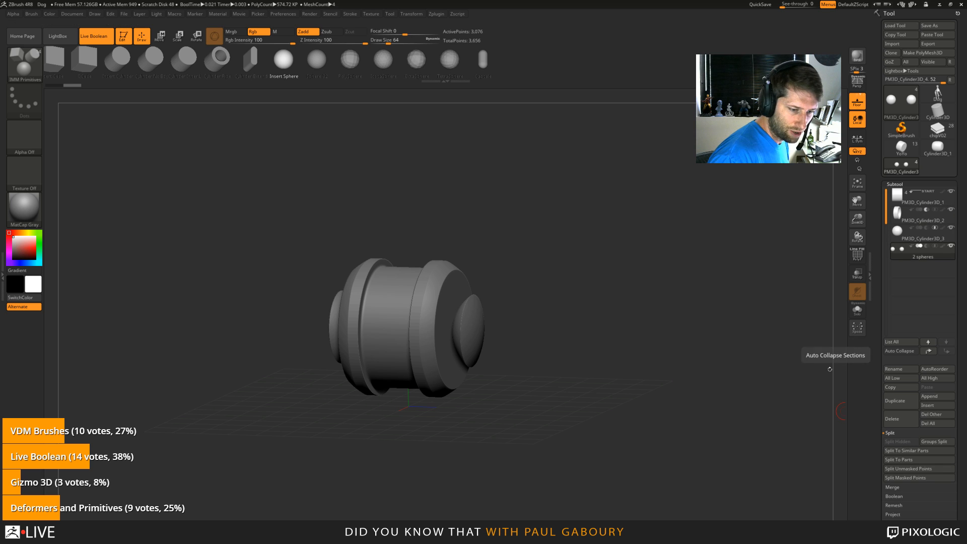
left_click_drag(524, 410, 608, 414)
key("shift+p")
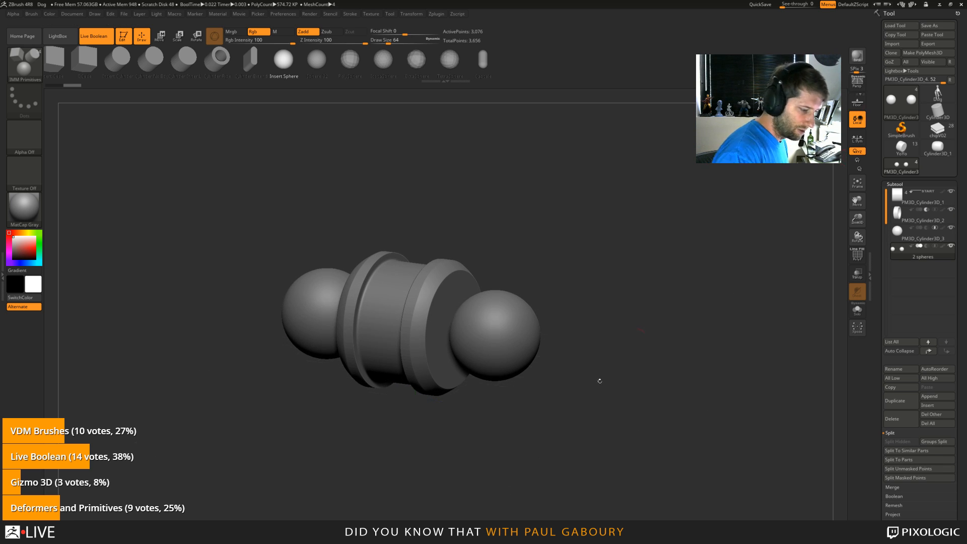
Step: Move the two spheres symmetrically inward along Z and set their subtool to Subtraction to hollow the yo-yo's end faces
mouse_move(599, 382)
left_mouse_down()
mouse_move(610, 410)
mouse_move(635, 399)
left_mouse_up()
key("w")
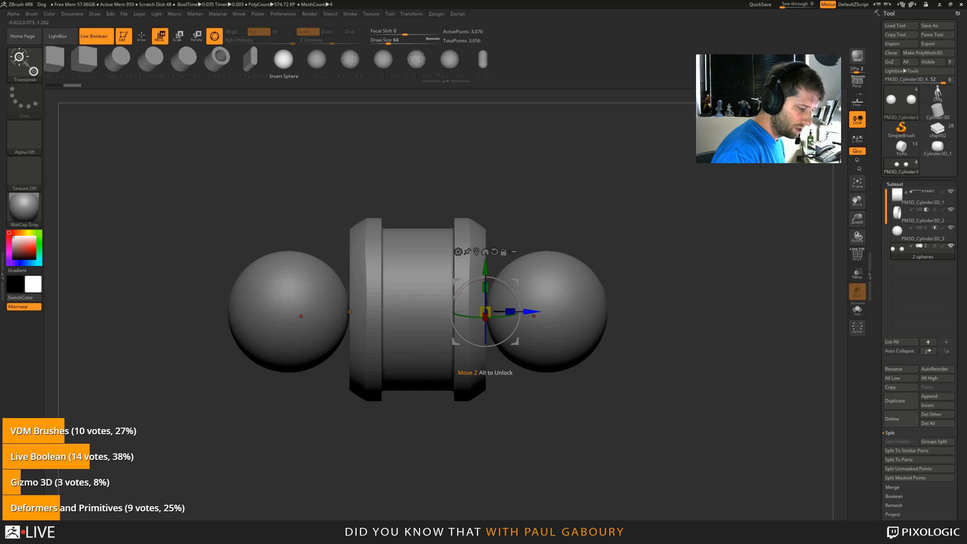
left_click_drag(534, 311, 502, 316)
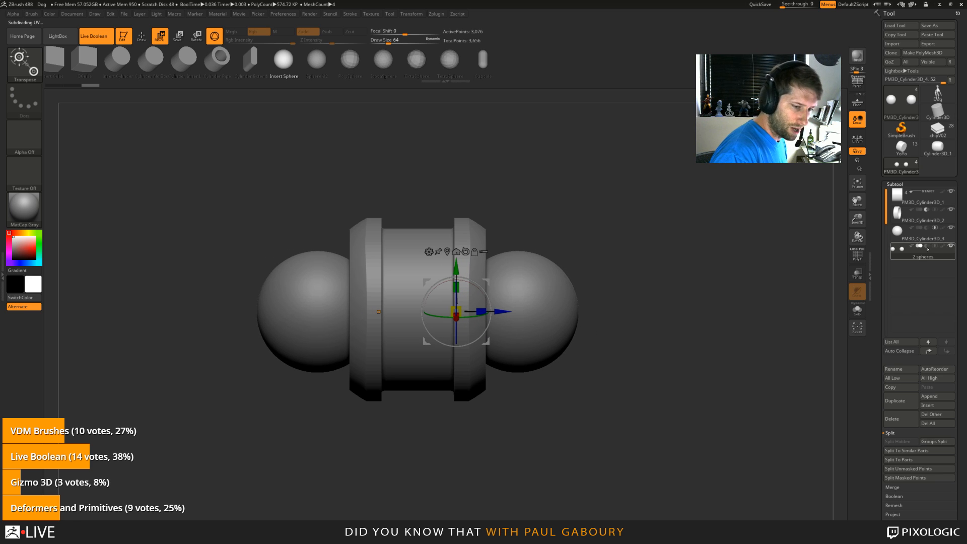
mouse_move(927, 249)
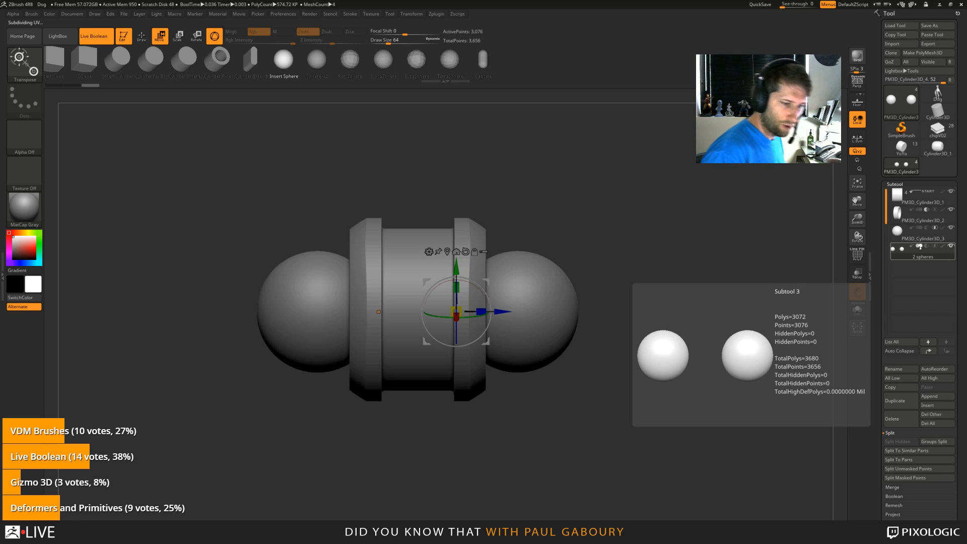
left_click(919, 246)
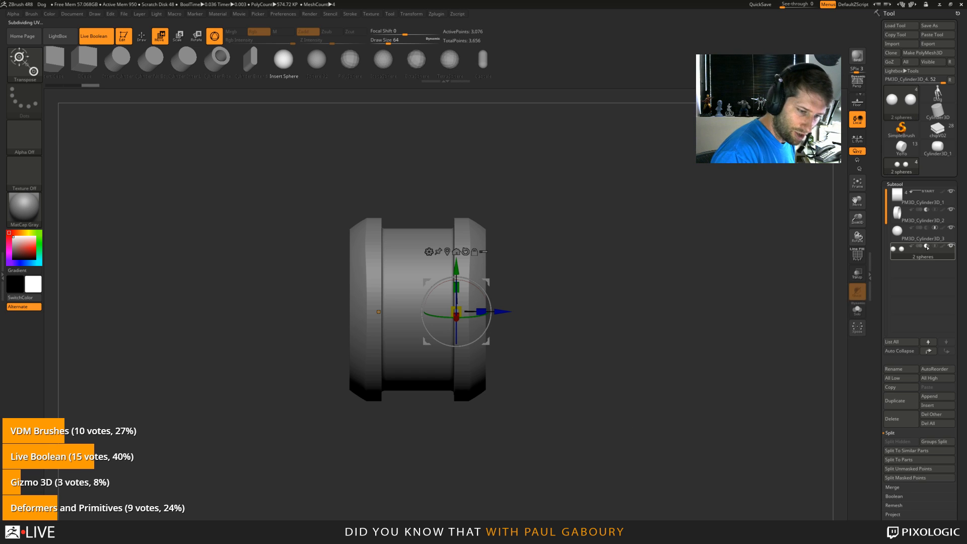
left_click_drag(589, 459, 534, 453)
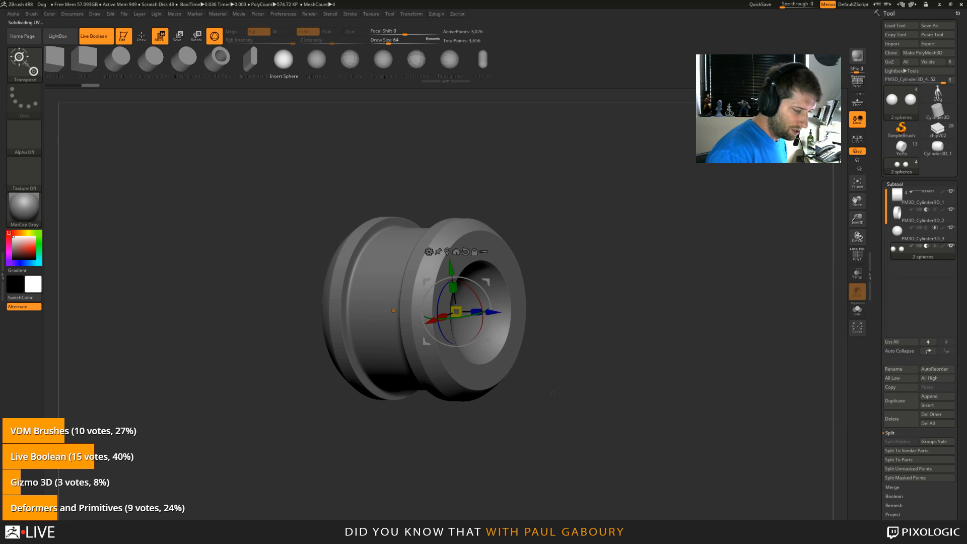
Step: Choose the Insert Cylinder primitive for the insert brush and duplicate the 2 spheres subtool
left_click_drag(482, 316, 496, 325)
mouse_move(579, 385)
left_mouse_down()
mouse_move(554, 388)
mouse_move(584, 393)
mouse_move(575, 412)
mouse_move(584, 402)
left_mouse_up()
key("q")
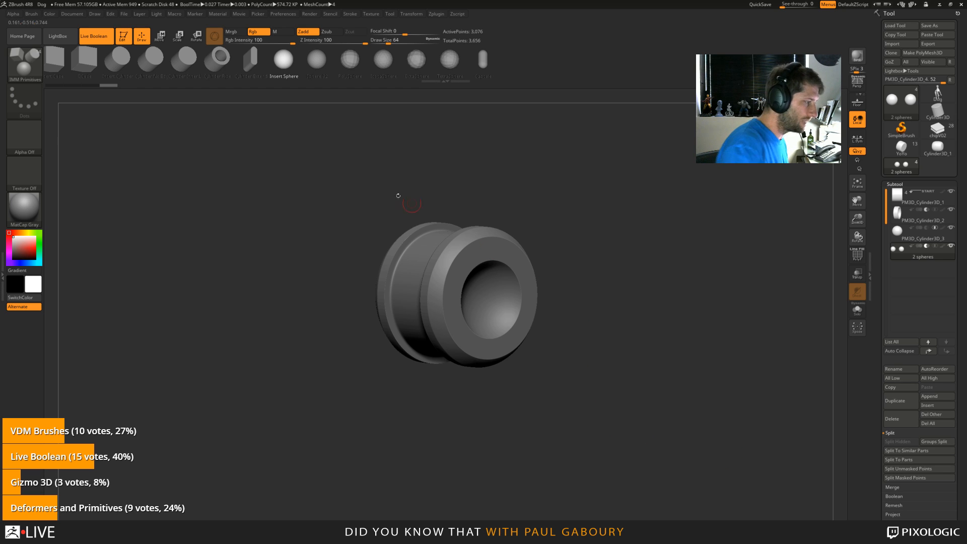
left_click(114, 62)
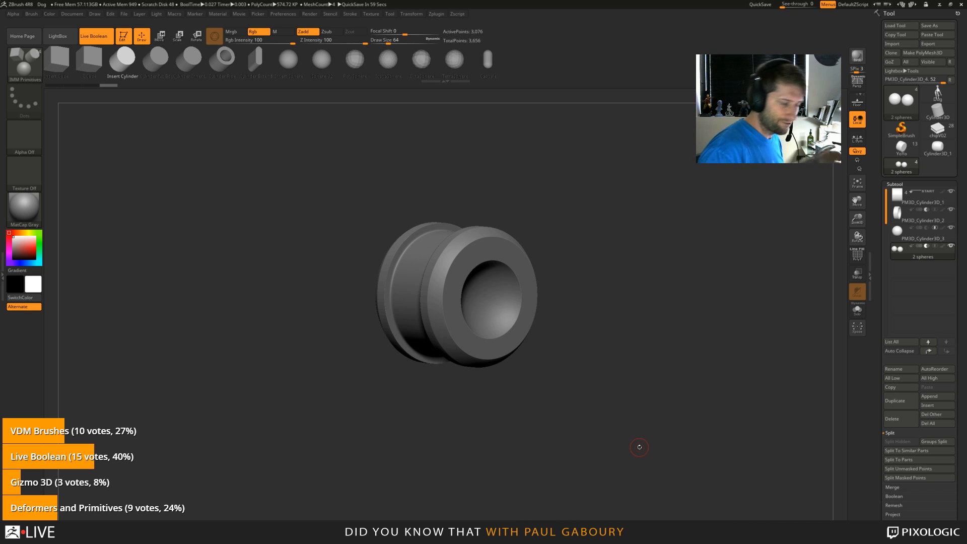
left_click(892, 400)
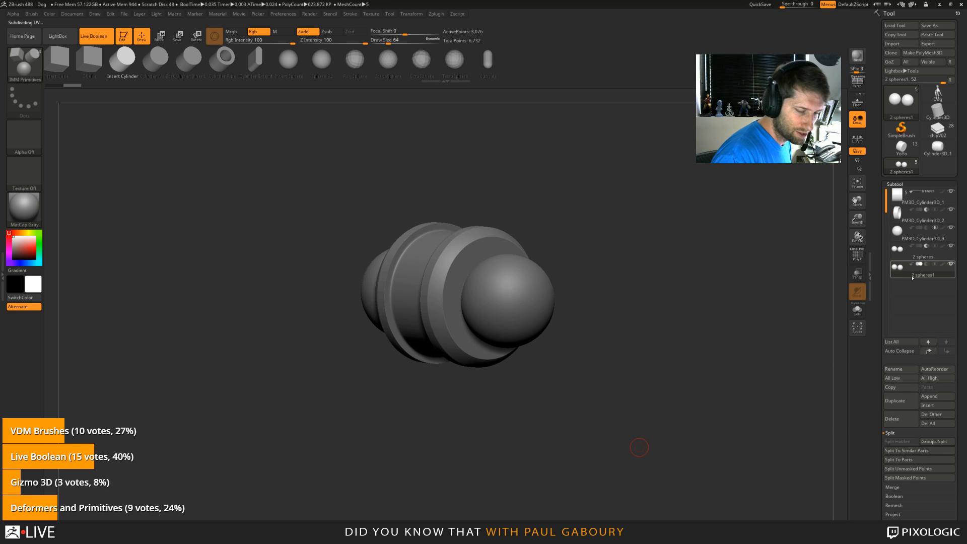
Step: Insert mirrored cylinders at the outer centres of the duplicated spheres
left_click_drag(579, 373, 563, 345, "shift")
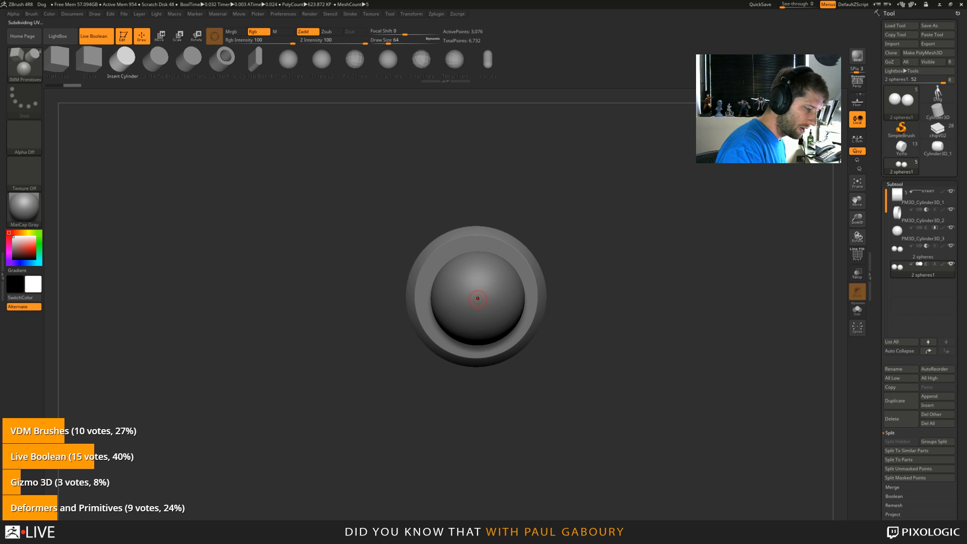
left_click_drag(478, 298, 496, 340)
left_click_drag(543, 381, 623, 391)
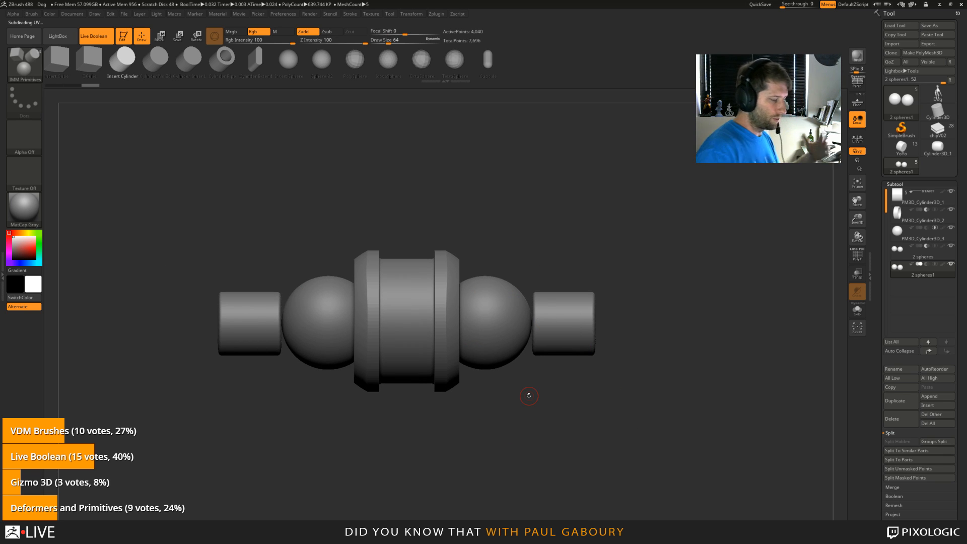
Step: Isolate the two inserted cylinders by their polygroup and delete the hidden spheres from the duplicated subtool
key("shift+f")
mouse_move(608, 371)
left_mouse_down()
mouse_move(613, 413)
mouse_move(598, 352)
left_mouse_up()
key("ctrl+shift")
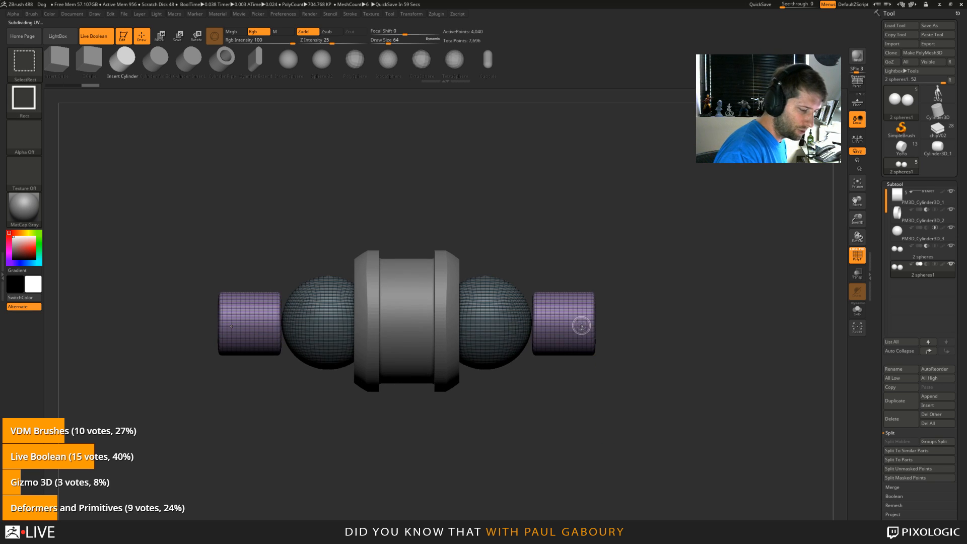
left_click(581, 326, "ctrl+shift")
mouse_move(690, 402)
left_mouse_down()
mouse_move(612, 409)
mouse_move(625, 411)
left_mouse_up()
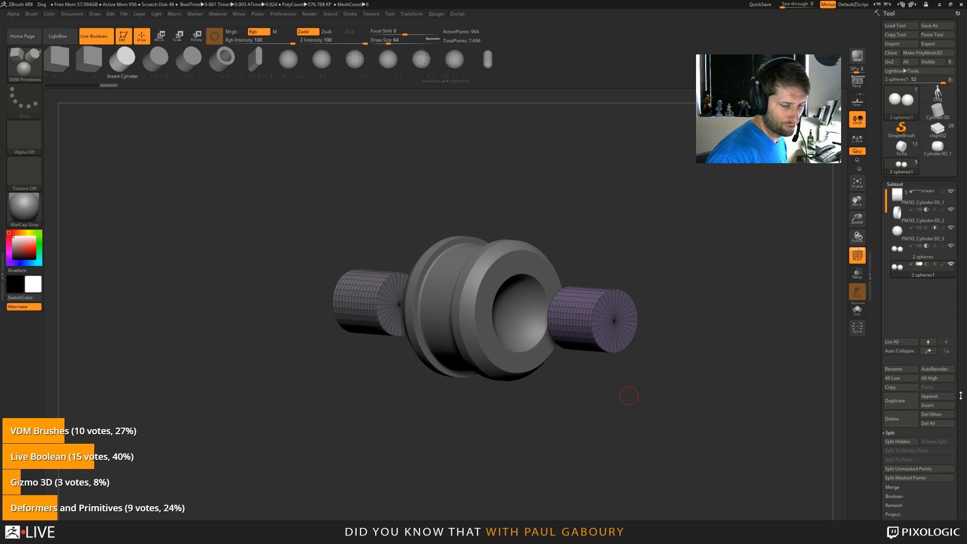
scroll(952, 344, "down", 3)
scroll(951, 344, "down", 9)
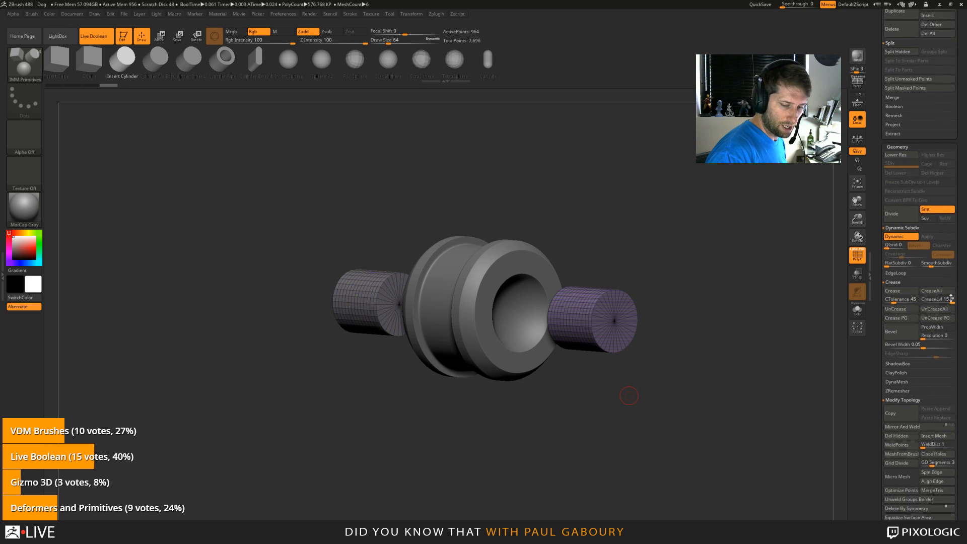
left_click(902, 380)
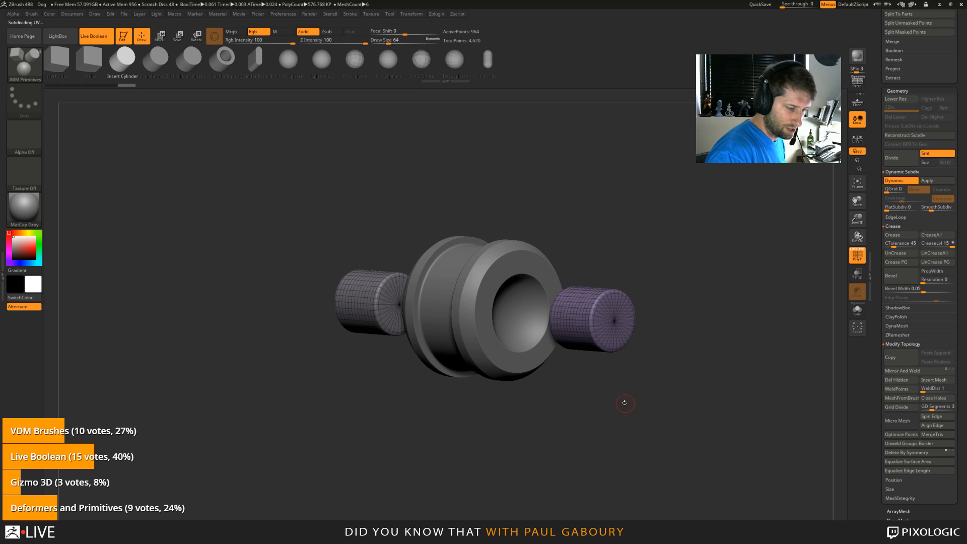
Step: Move the mirrored cylinders symmetrically inward along Z so they sit inside the yo-yo's end hollows
left_click_drag(624, 401, 628, 432, "alt")
key("w")
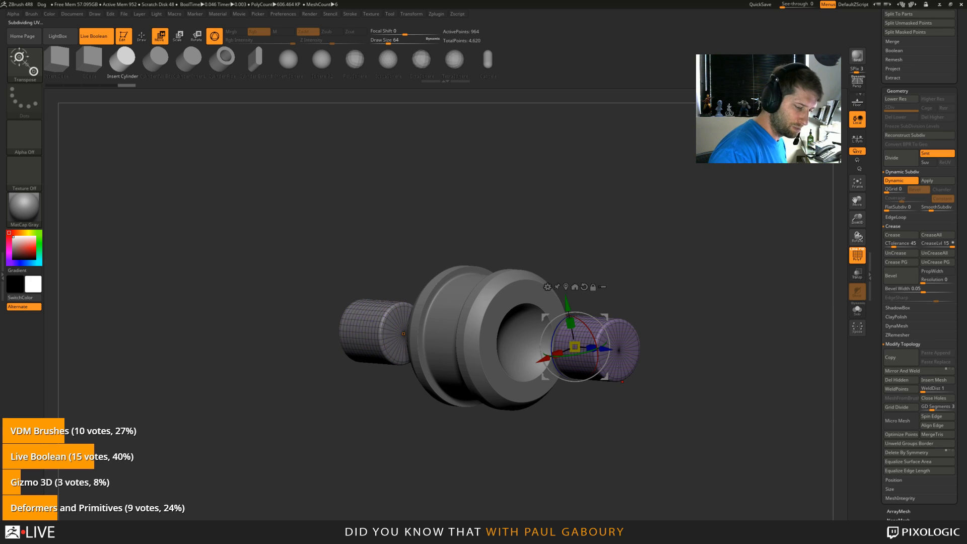
left_click_drag(612, 347, 510, 348)
key("shift+f")
left_click_drag(675, 373, 645, 412)
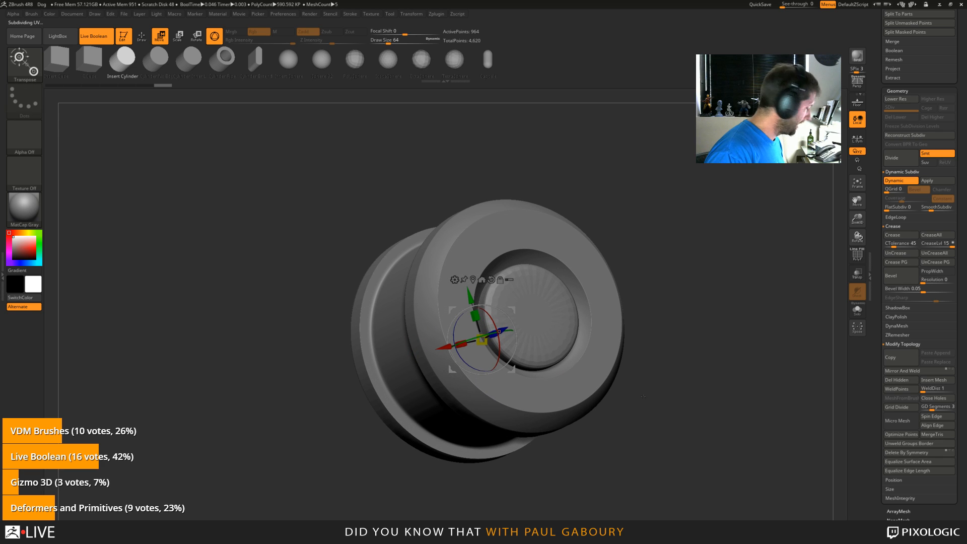
Step: Show the cylinder subtool alone with its polyframe and switch to the ZModeler brush
key("q")
key("shift+f")
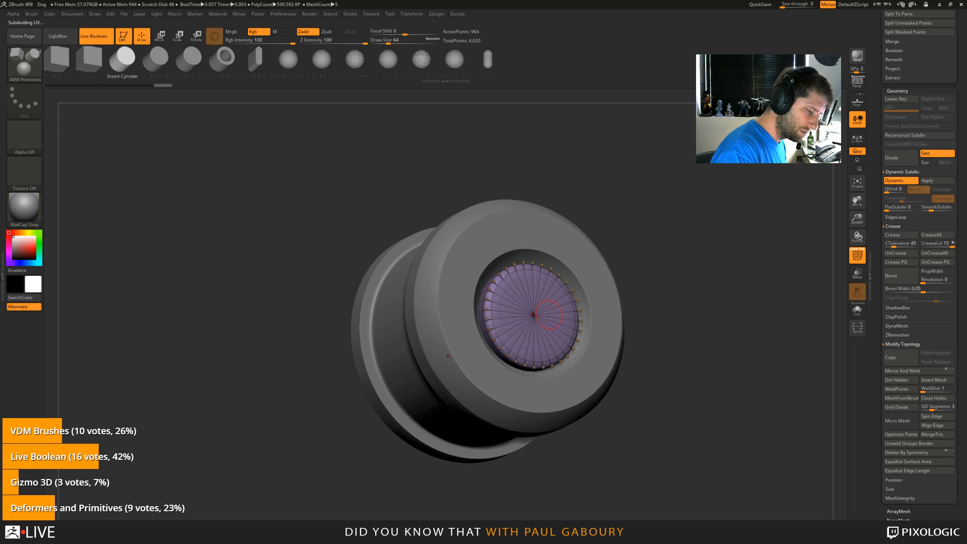
left_click(858, 311)
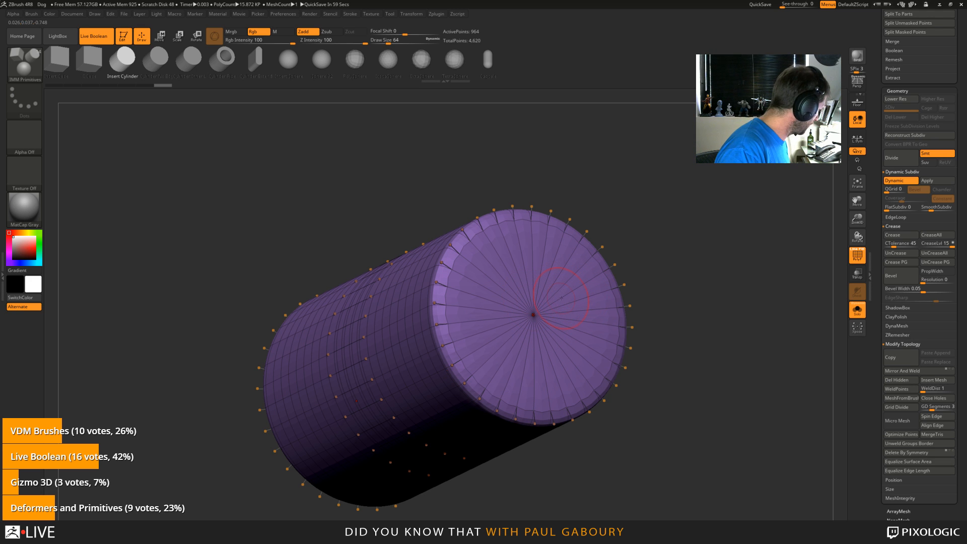
key("b")
key("z")
key("m")
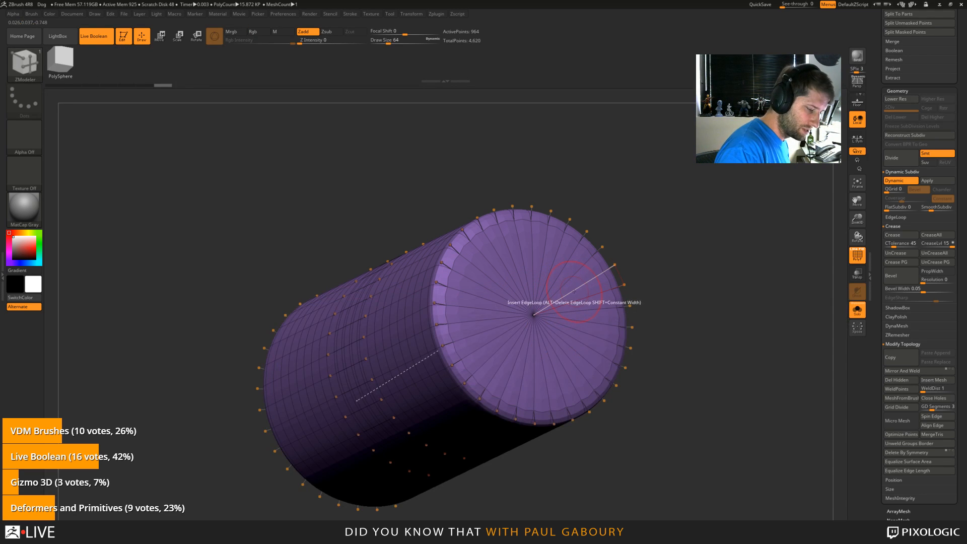
left_click(574, 290)
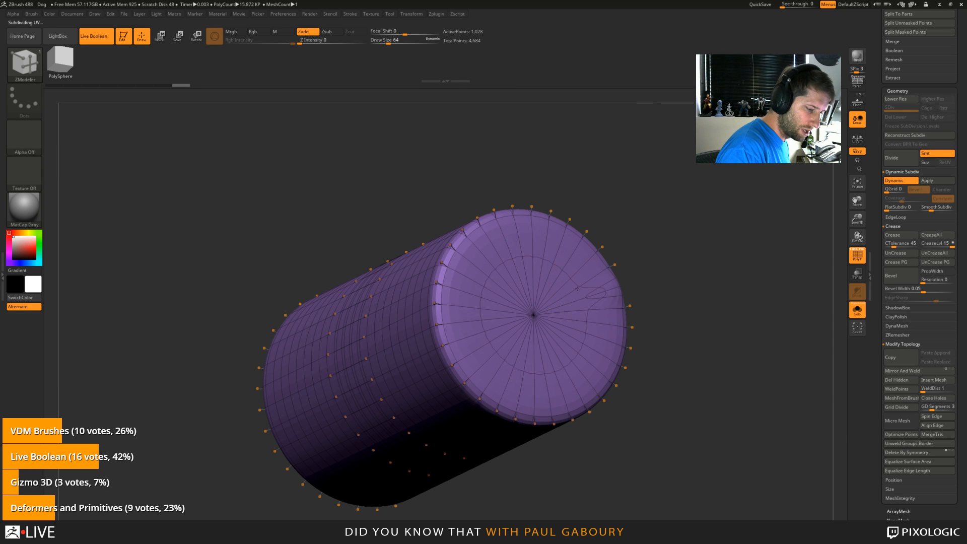
key("ctrl+z")
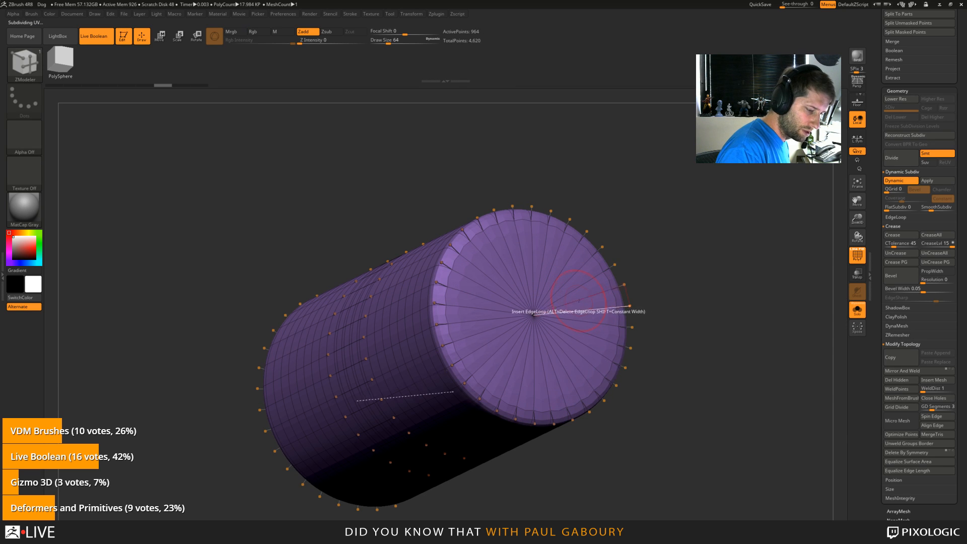
left_click(581, 302)
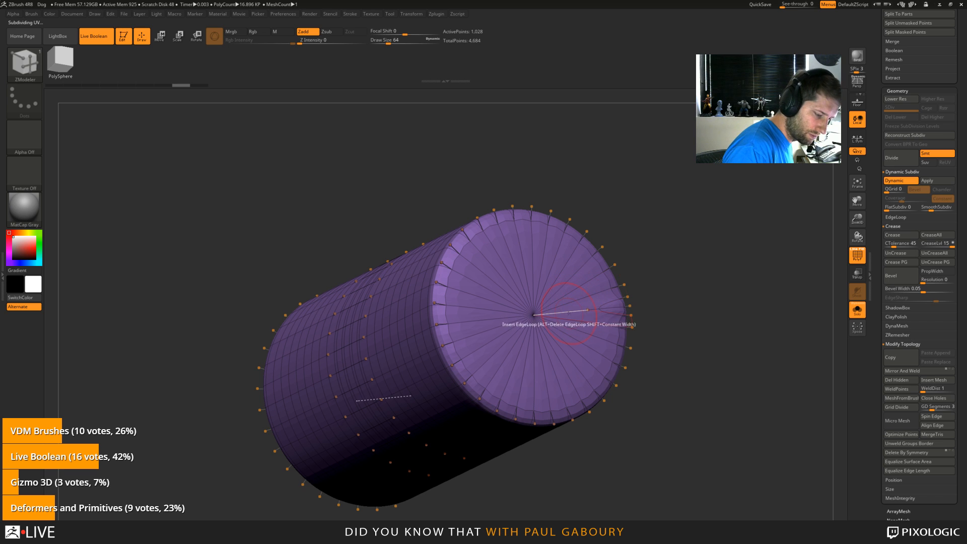
left_click(574, 307, "alt")
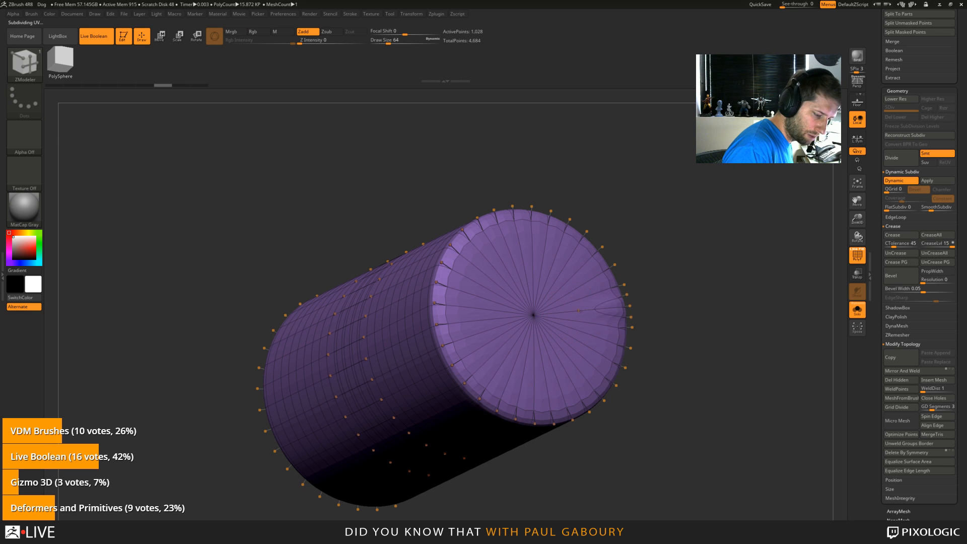
Step: Turn off dynamic subdivision, insert an edge loop around the cylinder's end cap, and turn dynamic subdivision back on
left_click_drag(679, 349, 597, 305)
key("shift+d")
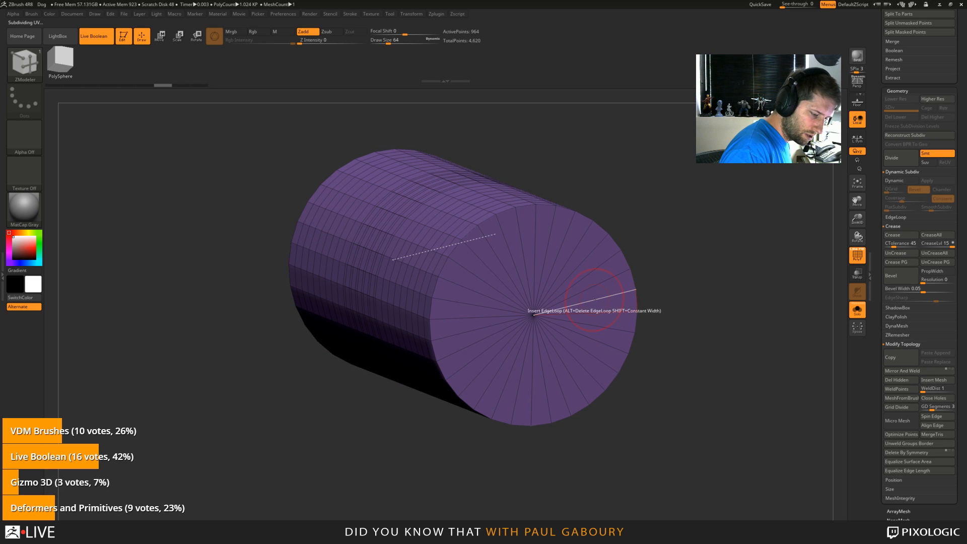
left_click(595, 305)
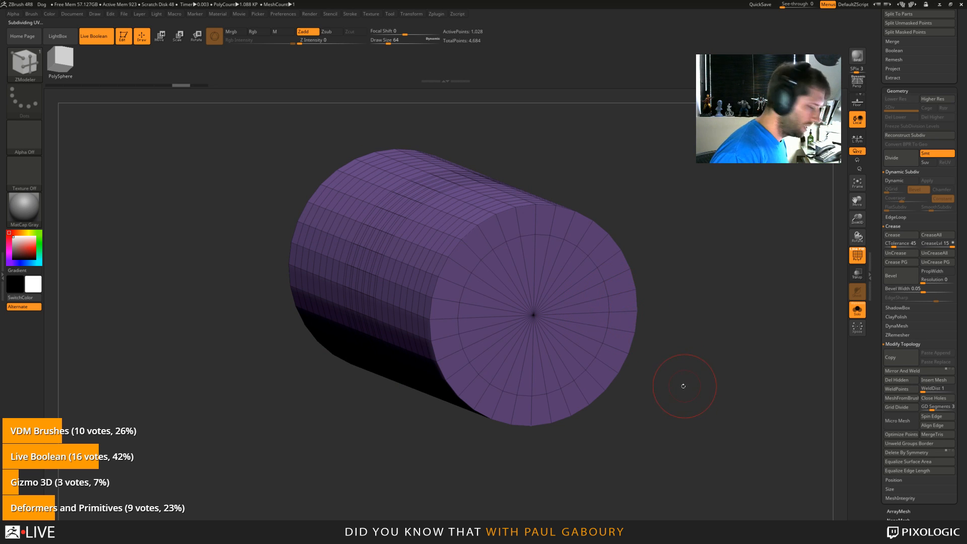
key("shift+d")
left_click_drag(675, 397, 655, 392)
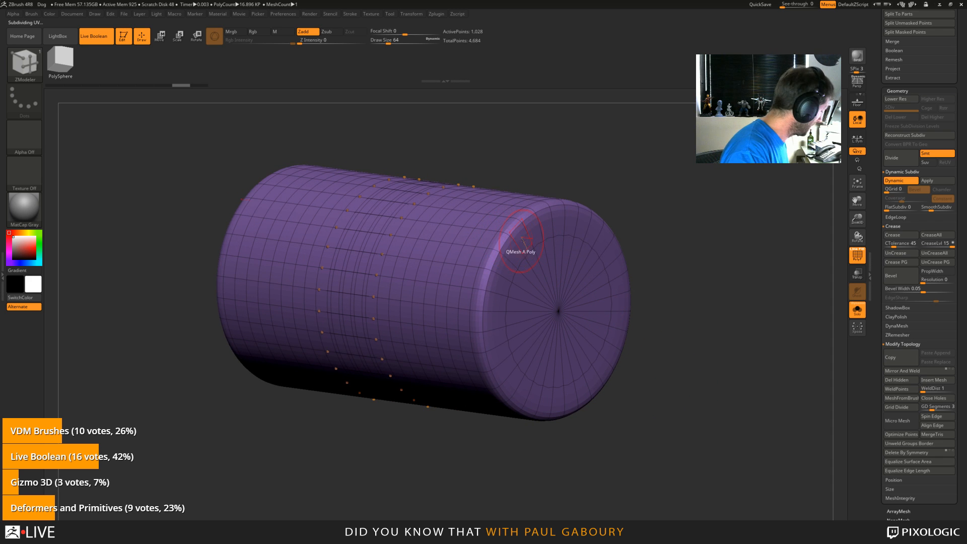
Step: Check the cylinder's smoothed edge with and without polyframe, and bring the full yo-yo back into view
key("shift+f")
left_click_drag(691, 330, 686, 336)
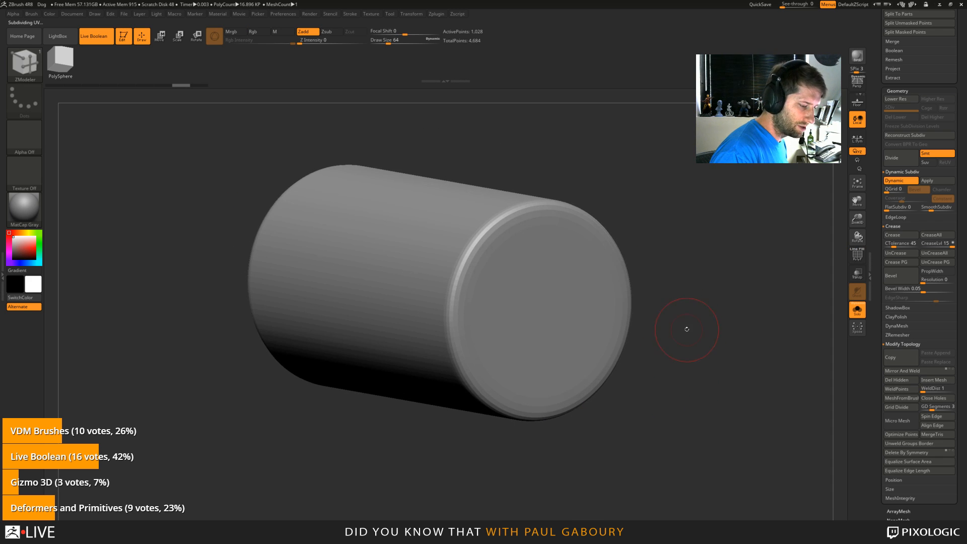
key("shift+f")
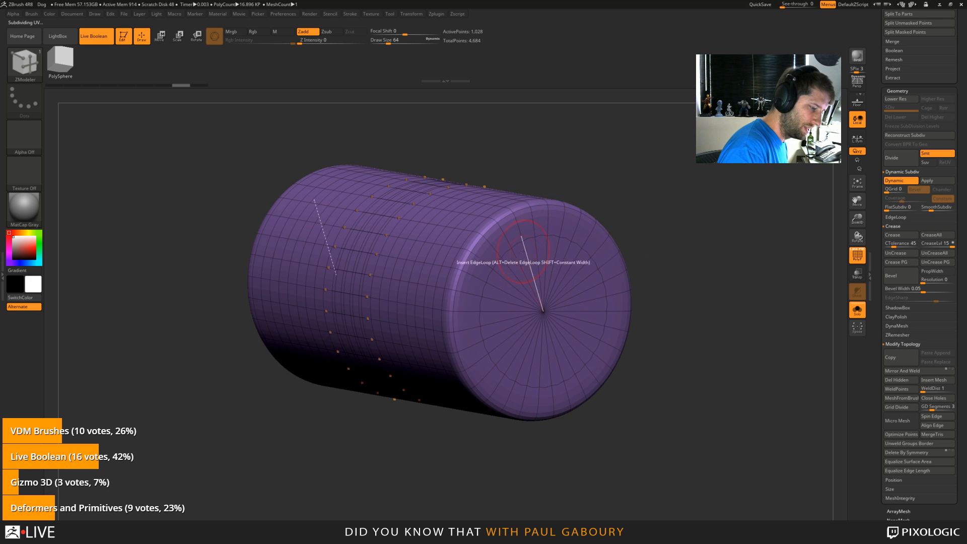
left_click_drag(605, 433, 695, 369)
key("shift+f")
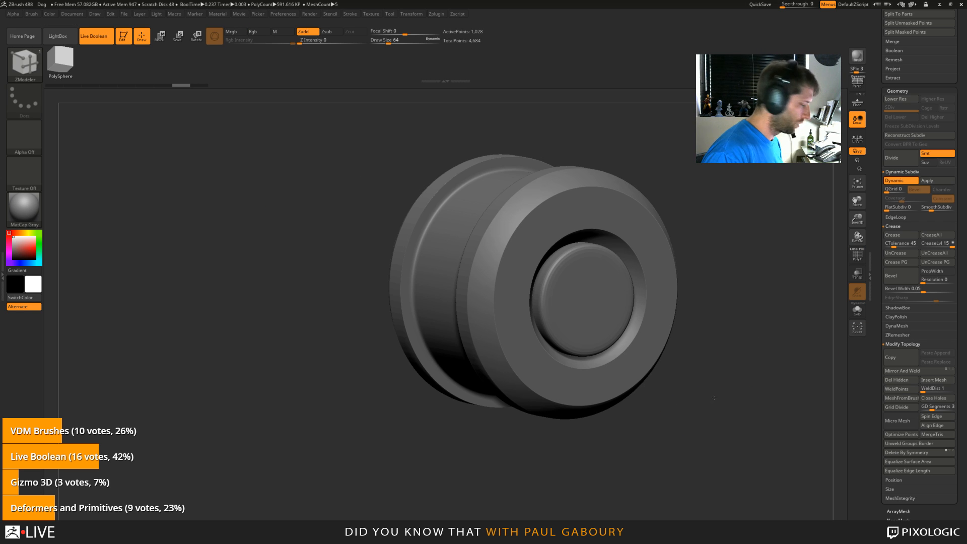
left_click_drag(729, 401, 620, 429, "alt")
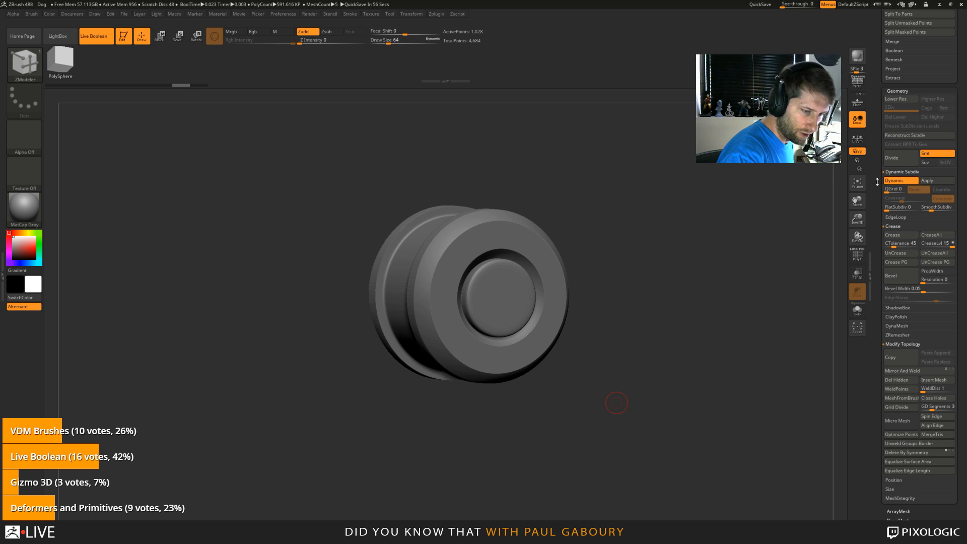
Step: Append a Cone3D primitive as a new subtool of the yo-yo
scroll(883, 275, "up", 10)
scroll(883, 274, "up", 2)
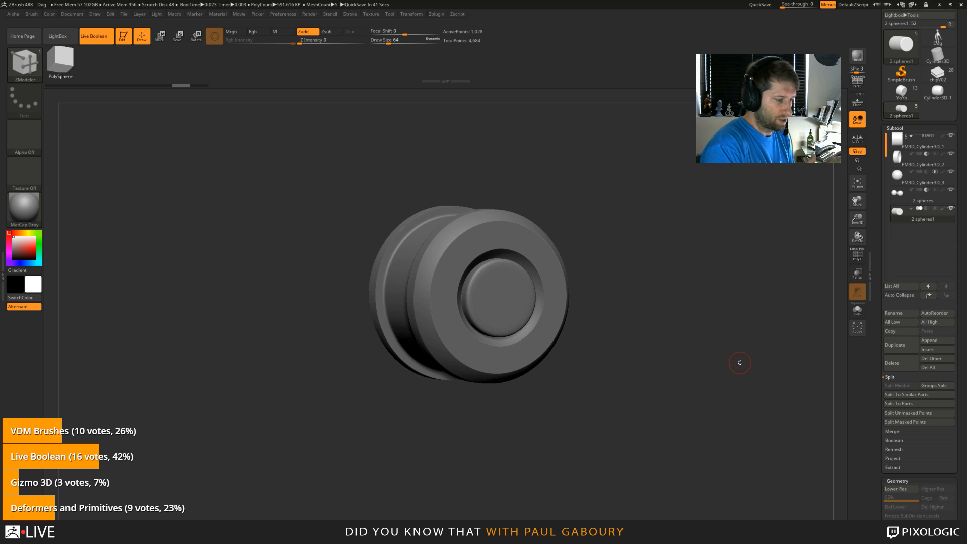
left_click_drag(598, 400, 610, 409)
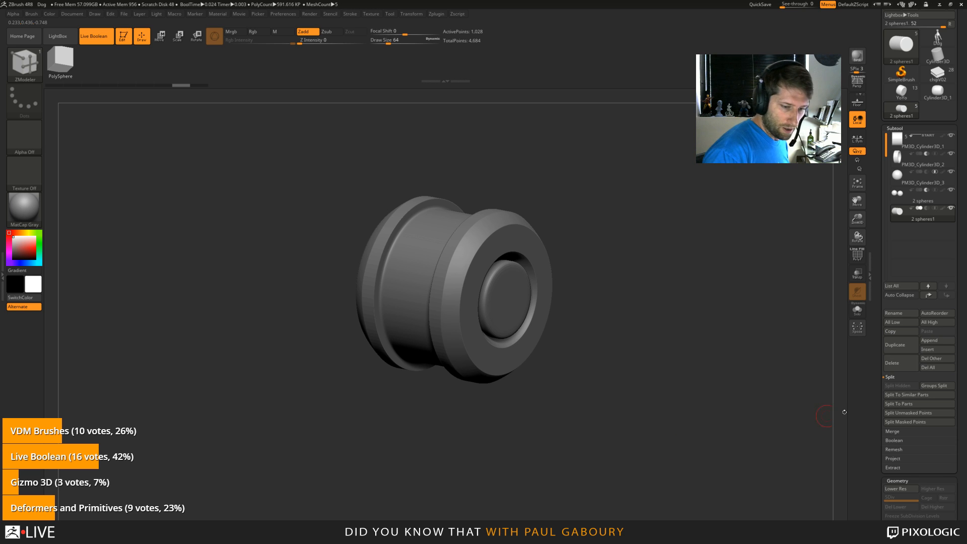
left_click(933, 341)
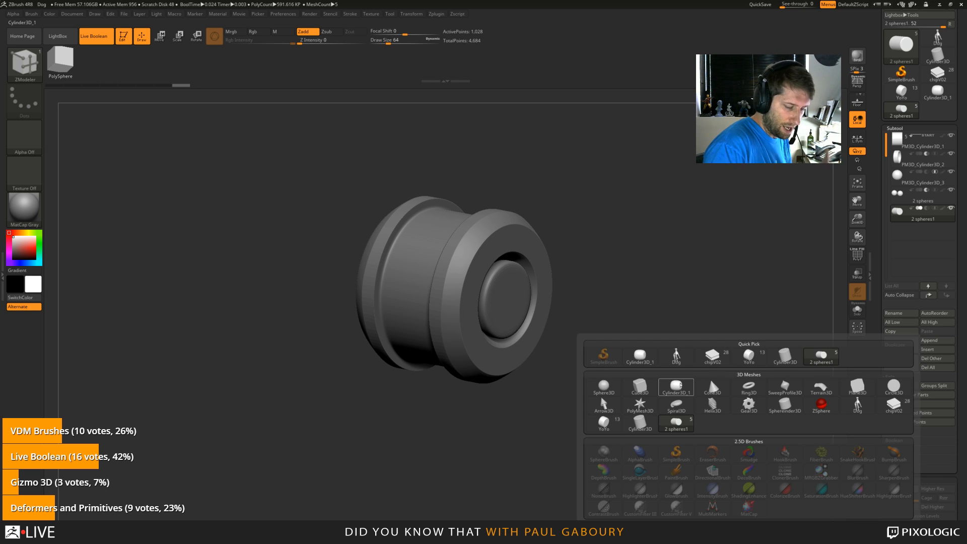
mouse_move(680, 385)
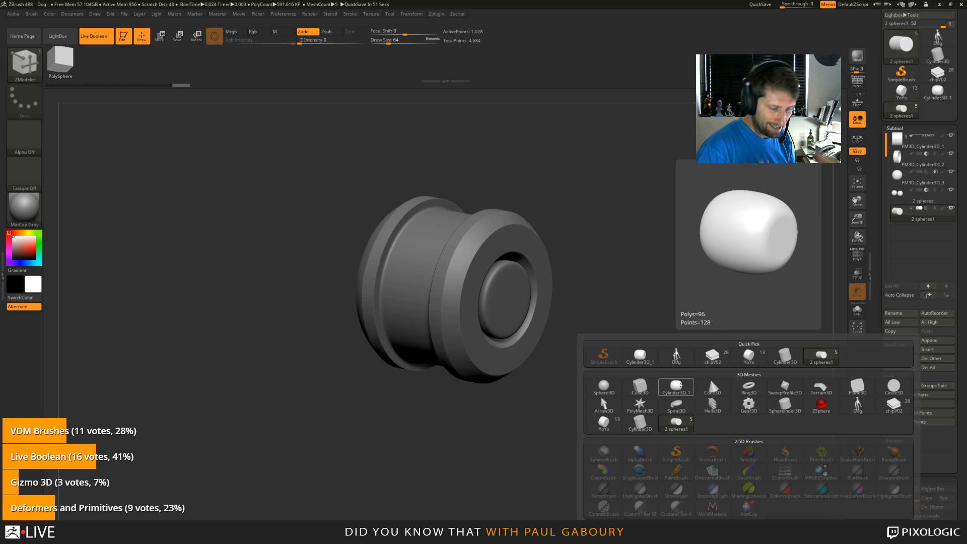
left_click(712, 387)
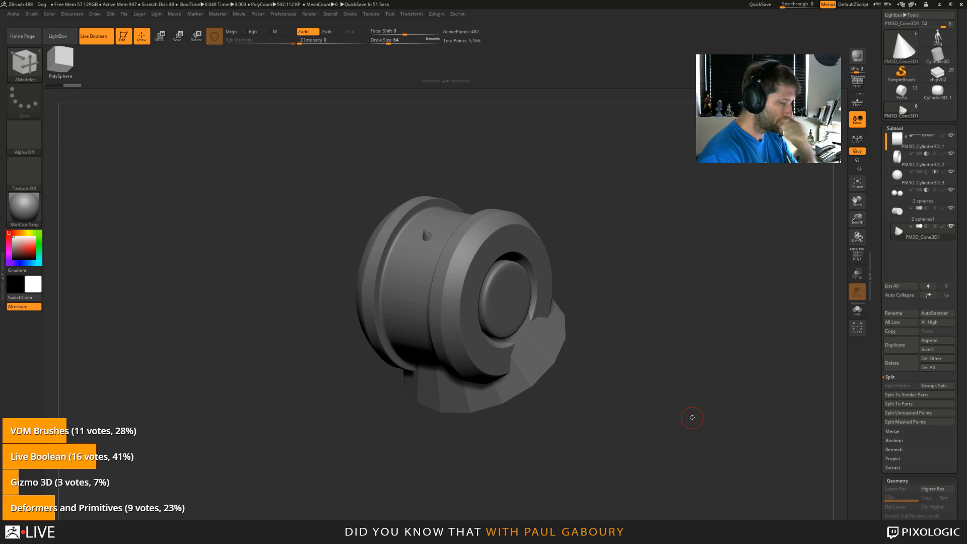
Step: Convert the appended cone into a parametric Cylinder 3D through the gizmo's transform types
left_click_drag(630, 404, 629, 381)
key("w")
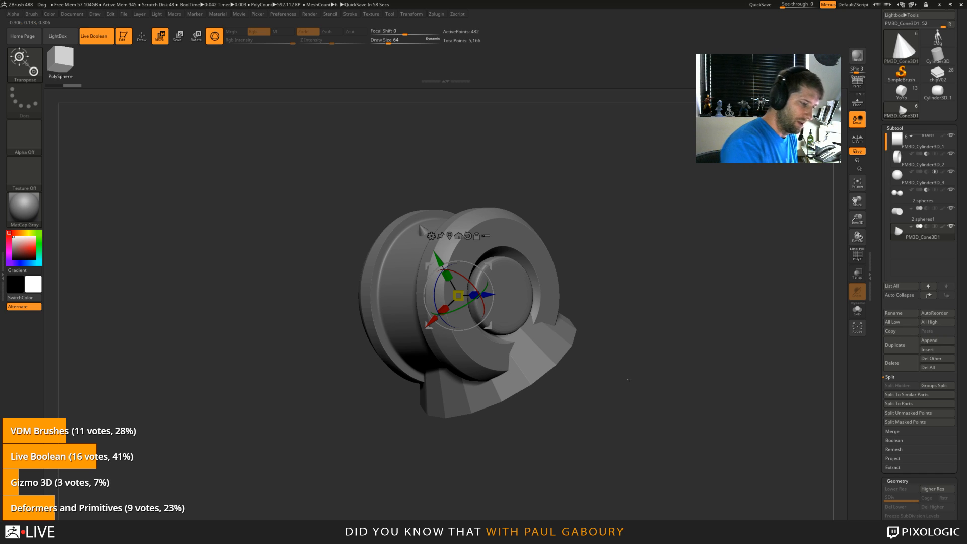
left_click(431, 236)
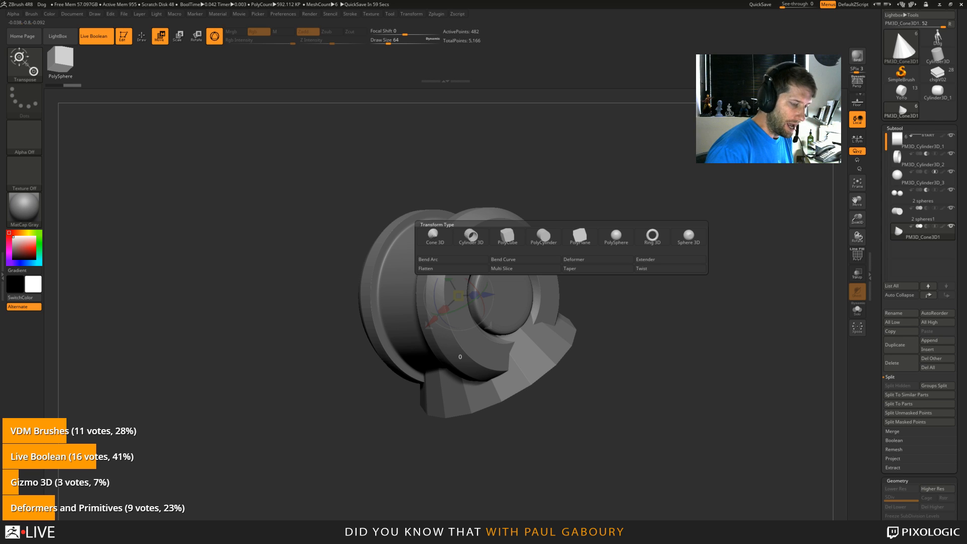
left_click(473, 237)
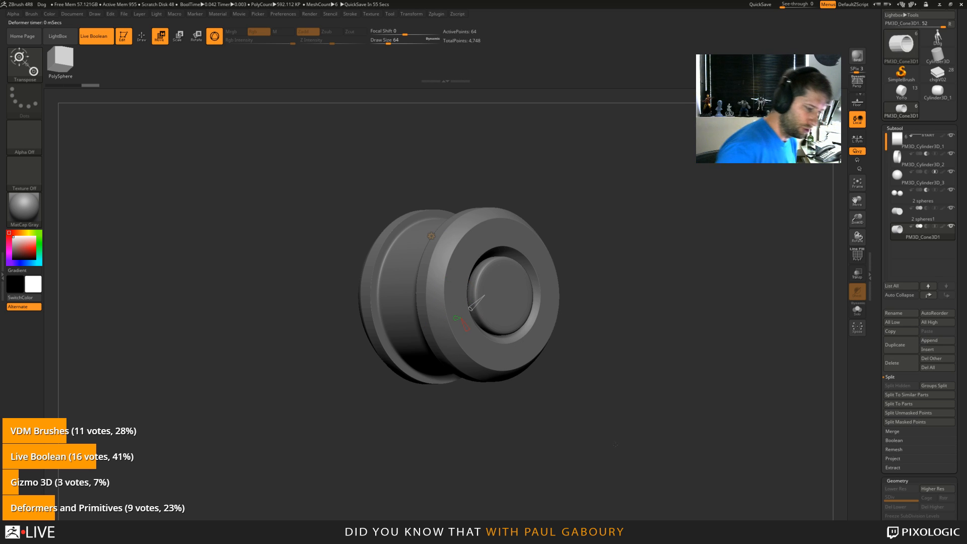
Step: Show the new parametric cylinder subtool alone and frame it in the view
mouse_move(611, 442)
left_mouse_down()
mouse_move(646, 444)
mouse_move(597, 444)
left_mouse_up()
left_click(857, 310)
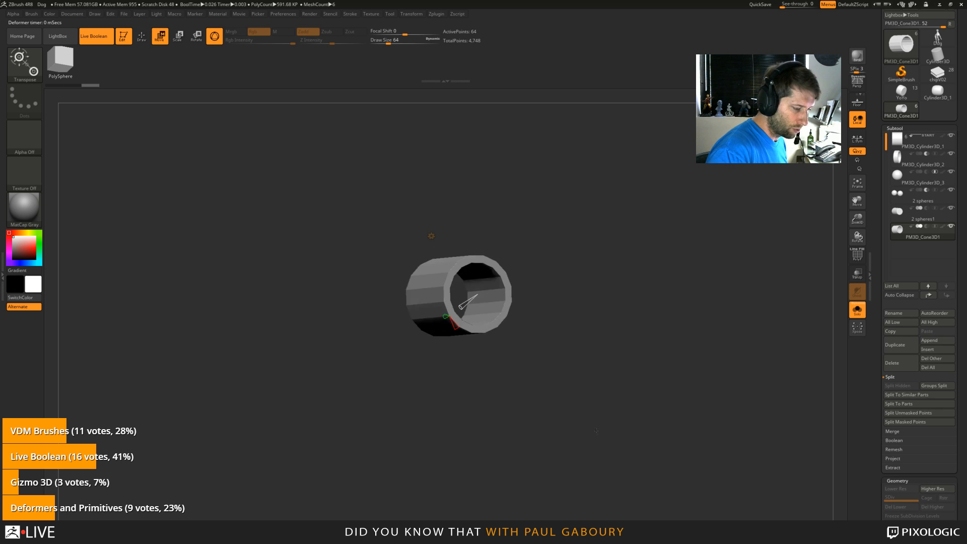
right_click(566, 460)
key("f")
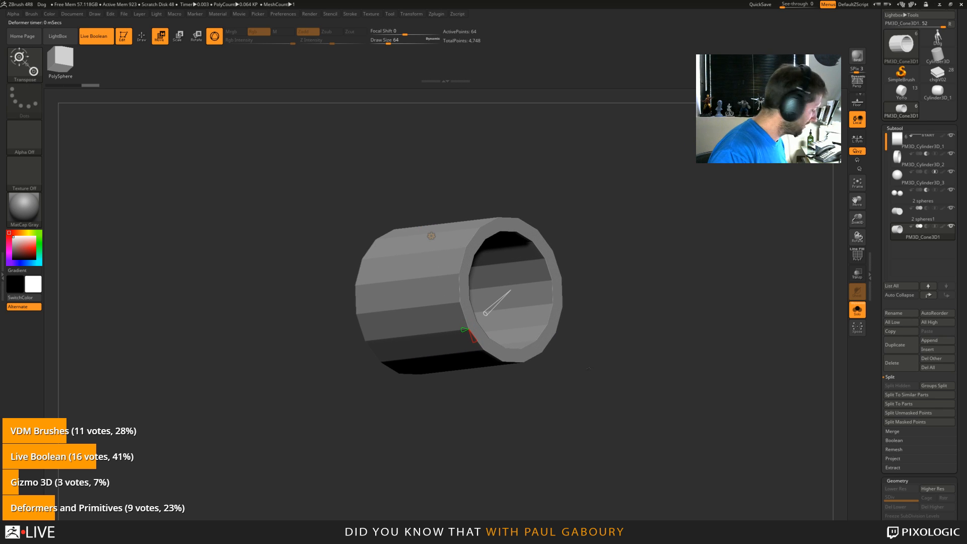
Step: Show the polyframe and close the parametric cylinder's inner hole so it becomes a solid, capped cylinder
key("shift+f")
left_click_drag(485, 313, 515, 283)
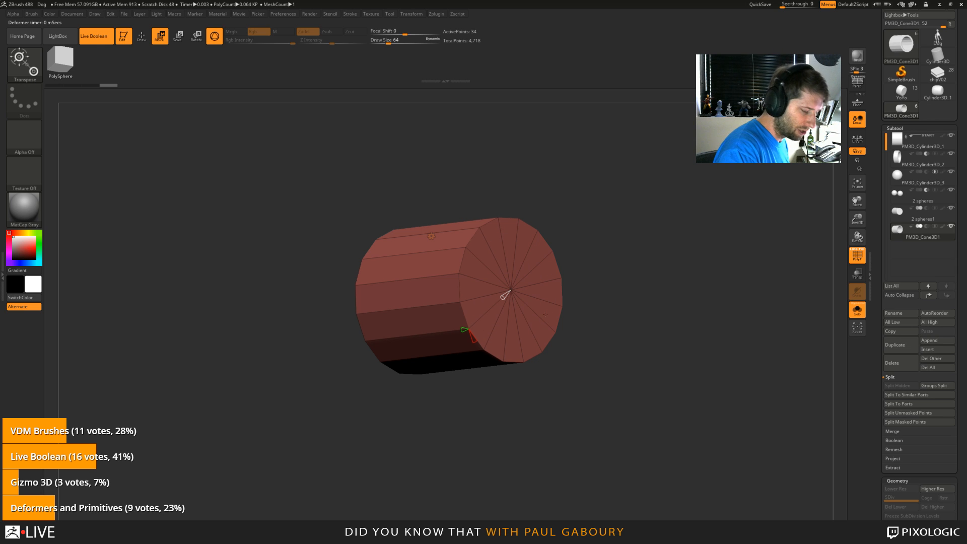
mouse_move(611, 441)
left_mouse_down()
mouse_move(625, 434)
mouse_move(613, 434)
left_mouse_up()
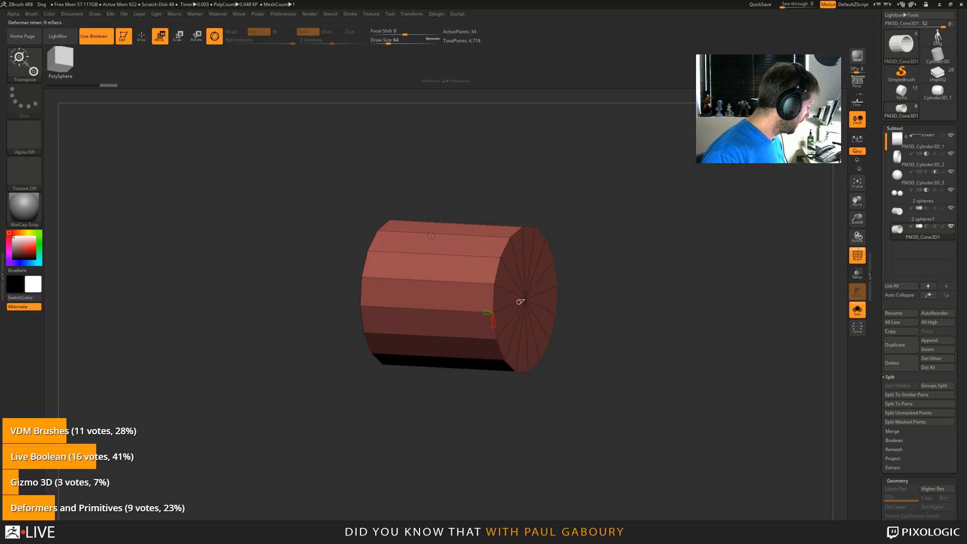
left_click(614, 432)
left_click_drag(506, 310, 440, 234, "shift")
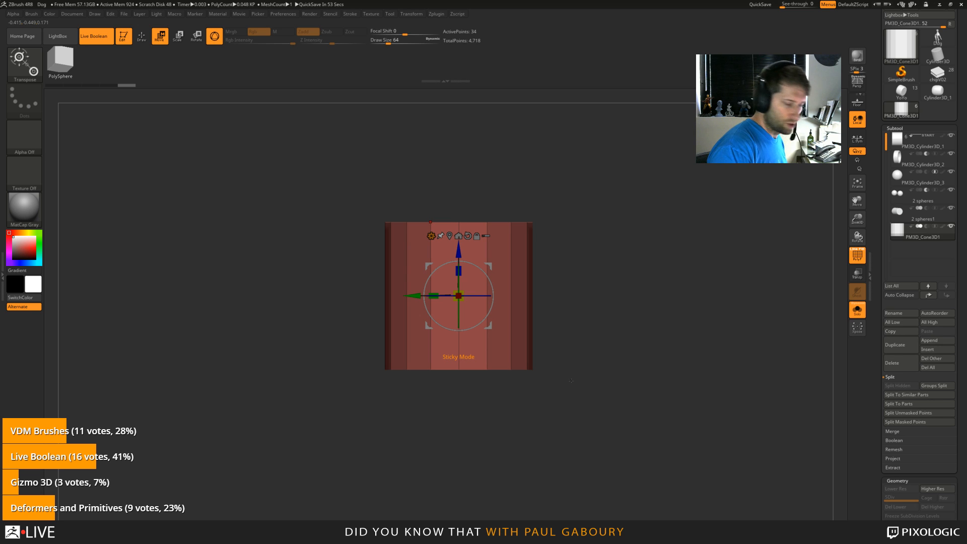
Step: Set the crease tolerance to 45 and crease the cylinder's edges
left_click_drag(585, 405, 587, 443)
scroll(964, 370, "down", 3)
scroll(963, 371, "down", 8)
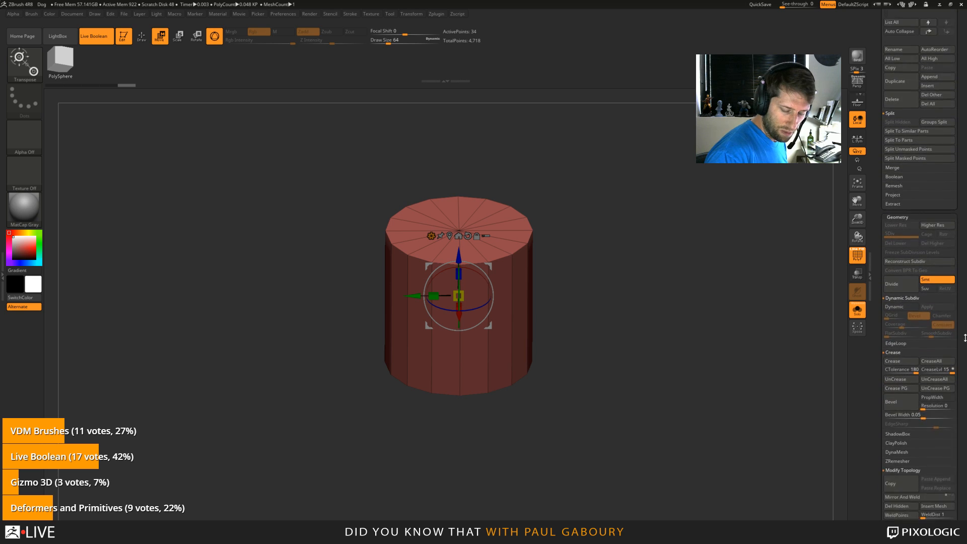
type("45")
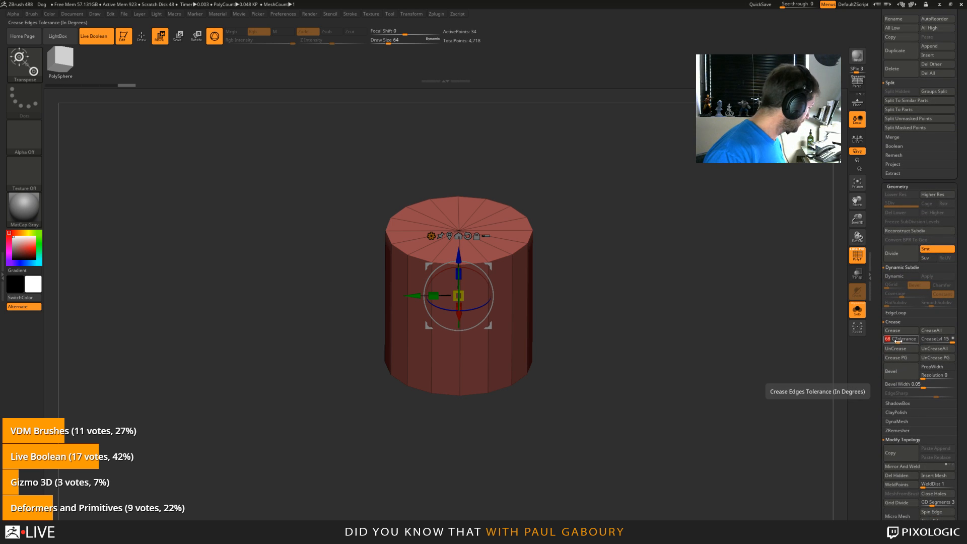
key("Return")
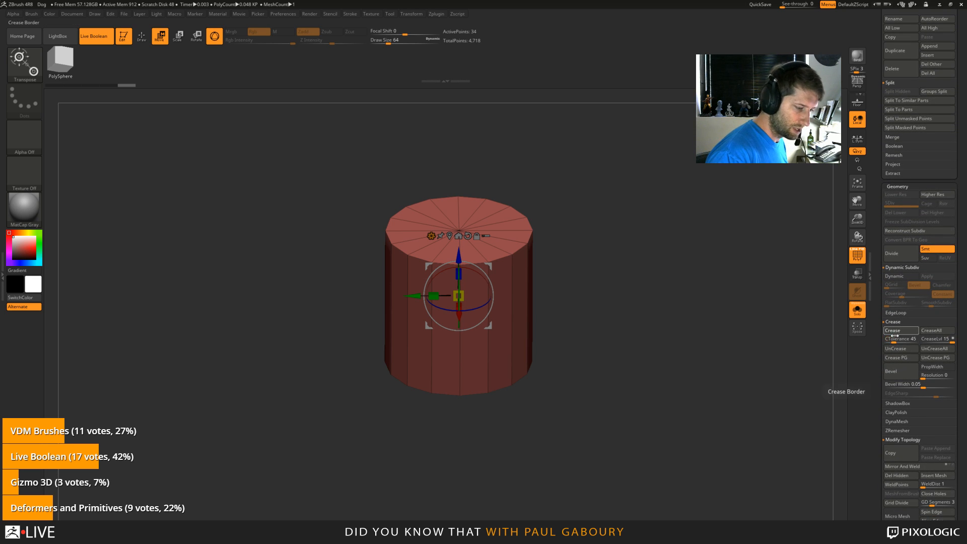
Step: Turn on dynamic subdivision for the creased cylinder and hide the polyframe
mouse_move(506, 353)
left_mouse_down()
mouse_move(508, 258)
mouse_move(599, 413)
mouse_move(610, 392)
mouse_move(592, 396)
mouse_move(626, 367)
left_mouse_up()
key("d")
key("shift+f")
key("q")
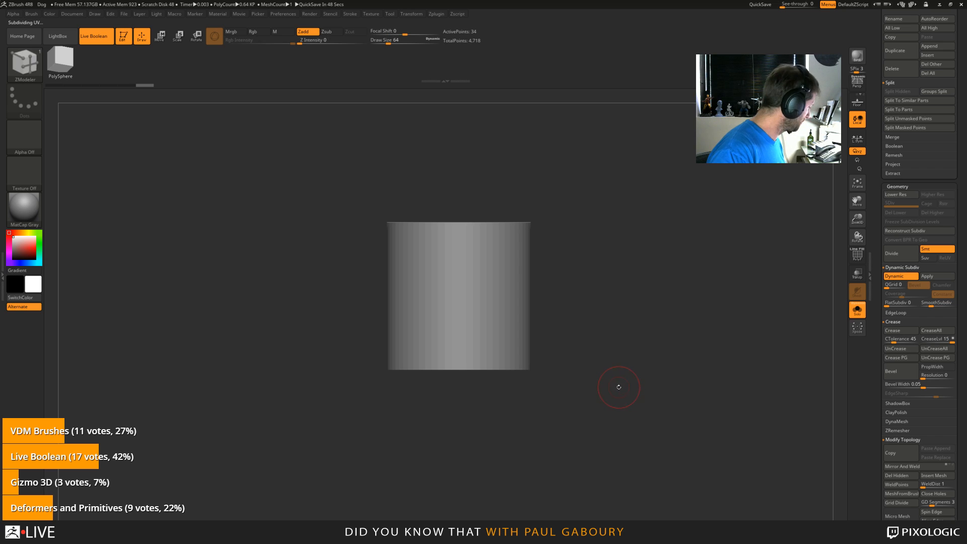
Step: Scale the cylinder down across its width into a thin rod while keeping its length
key("w")
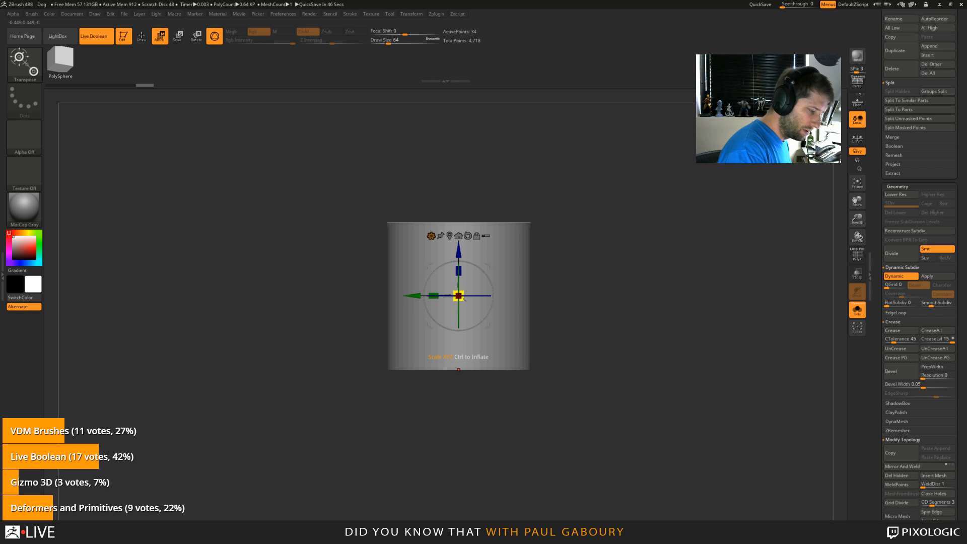
left_click_drag(459, 296, 458, 257)
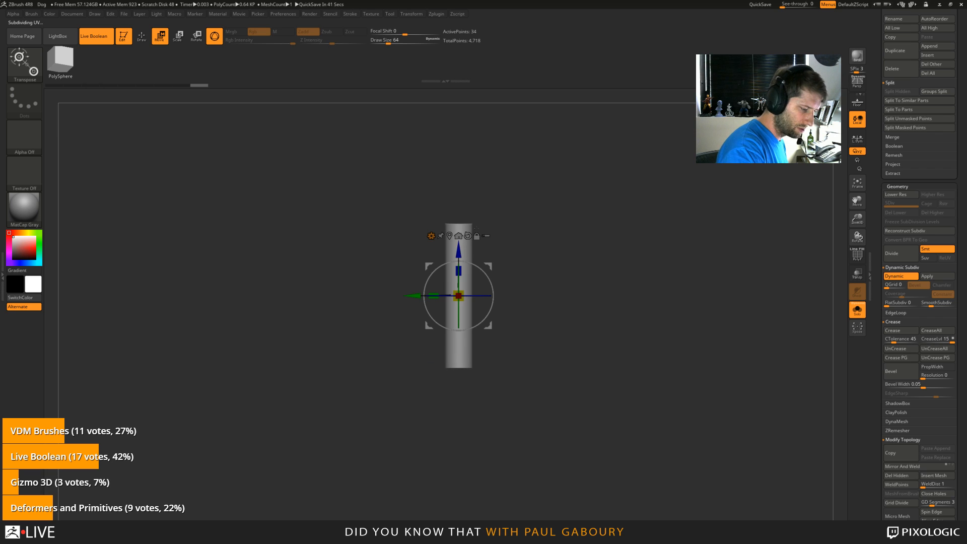
left_click_drag(564, 400, 594, 407)
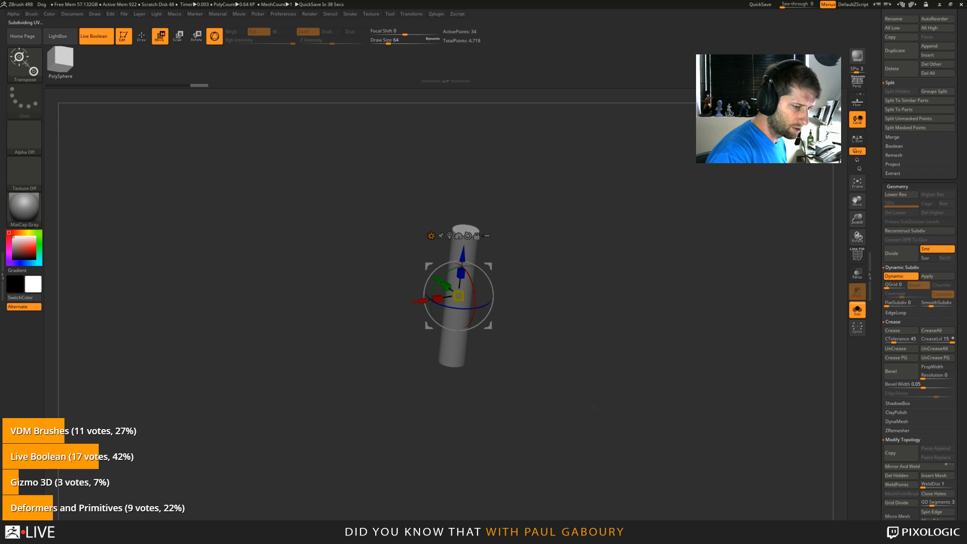
Step: Open the ArrayMesh settings and turn on the floor grid beneath the rod
left_click(906, 186)
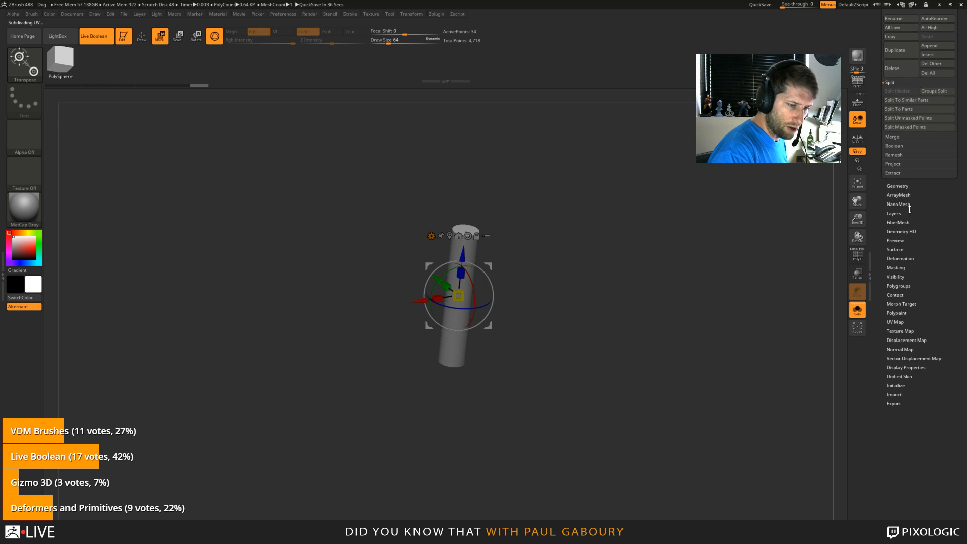
left_click(899, 196)
scroll(941, 198, "up", 10)
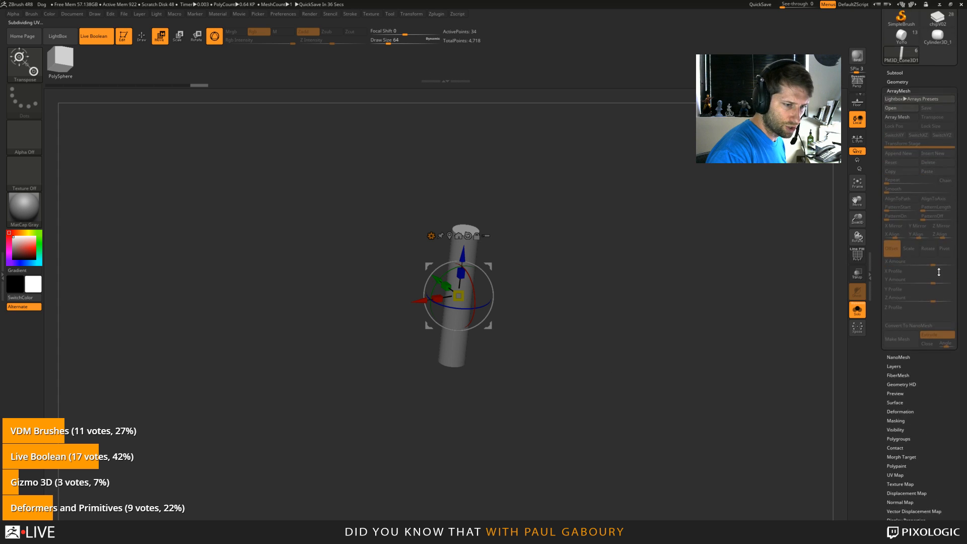
mouse_move(541, 416)
left_mouse_down()
mouse_move(551, 424)
mouse_move(548, 414)
left_mouse_up()
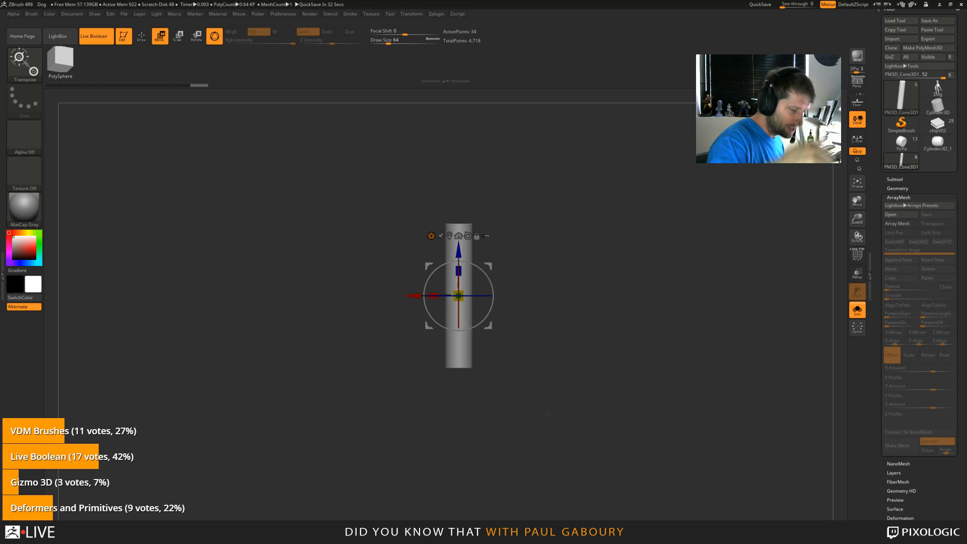
left_click(856, 101)
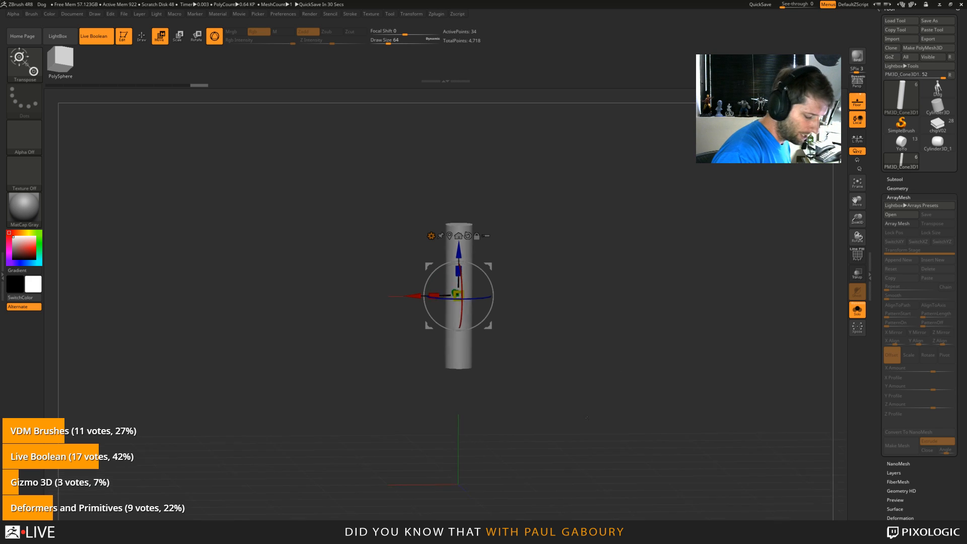
left_click_drag(579, 420, 461, 318)
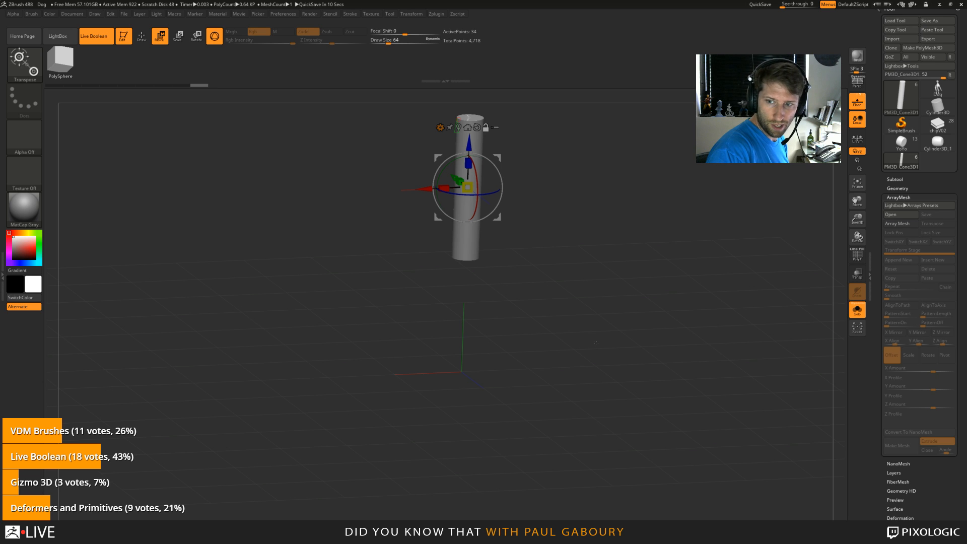
mouse_move(590, 382)
left_mouse_down("shift")
mouse_move(581, 399)
mouse_move(576, 385)
left_mouse_up("shift")
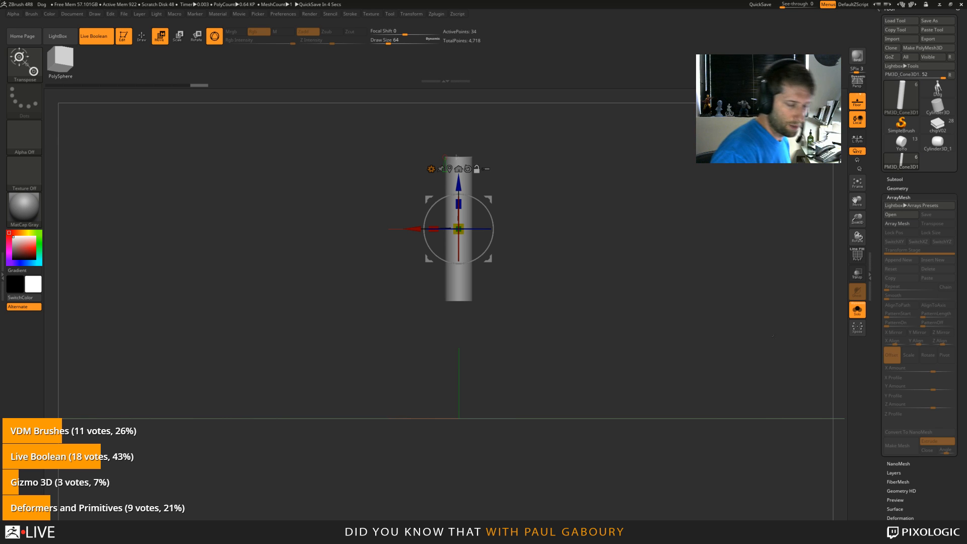
Step: Turn on ArrayMesh for the rod with position and size locked, and set the repeat count to 8
key("ctrl+shift+a")
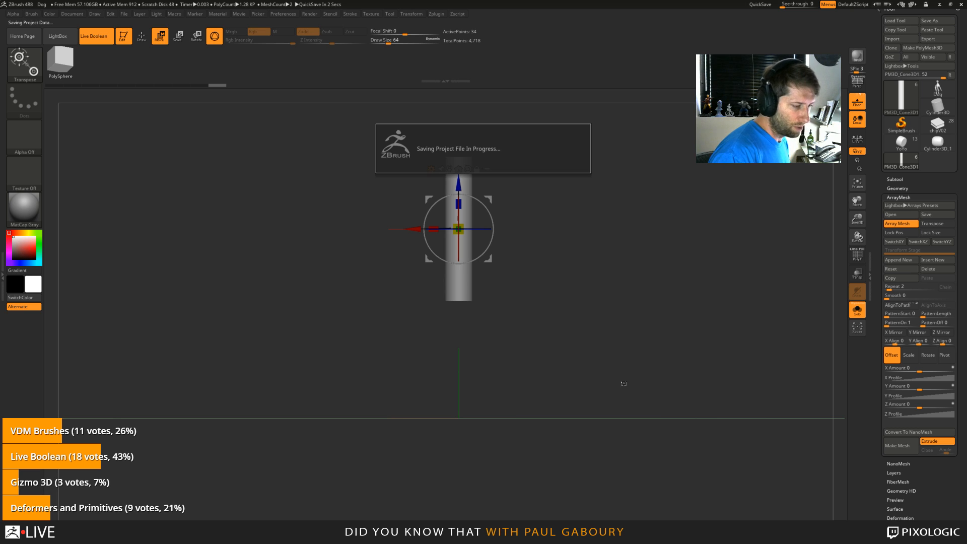
left_click(901, 233)
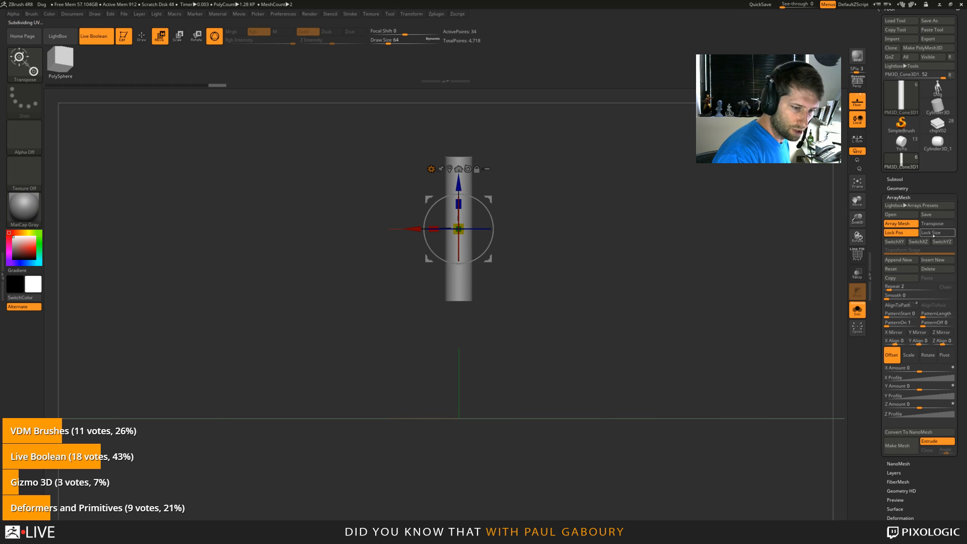
left_click(930, 233)
left_click_drag(634, 393, 617, 419)
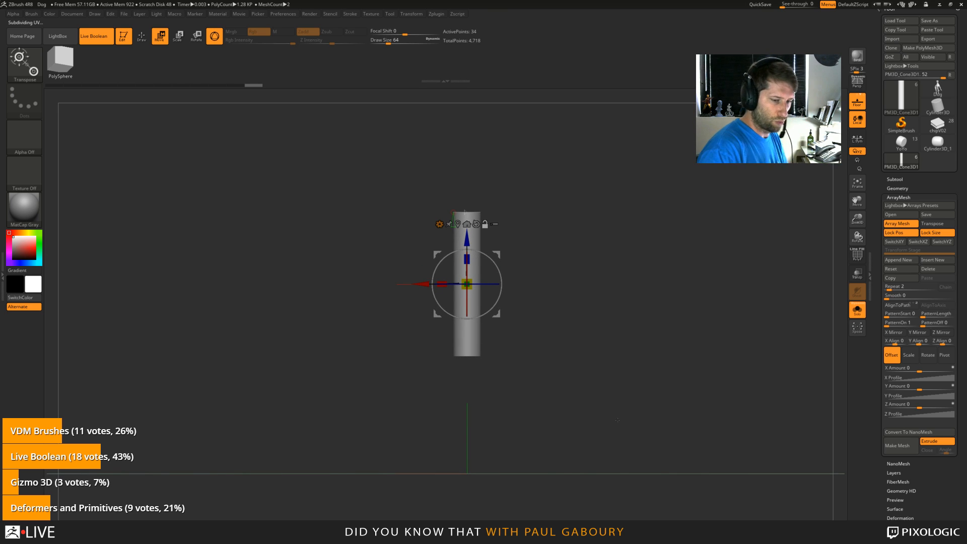
left_click(893, 289)
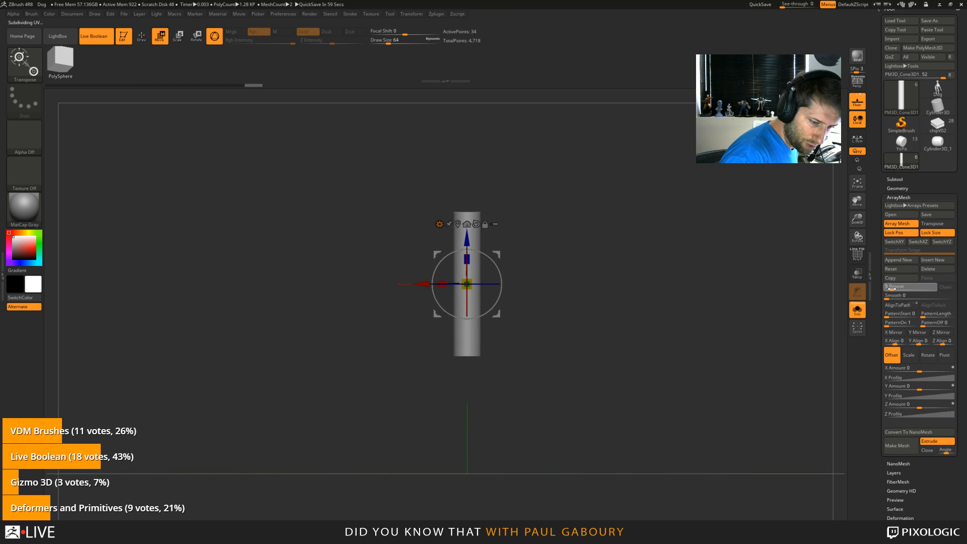
type("6")
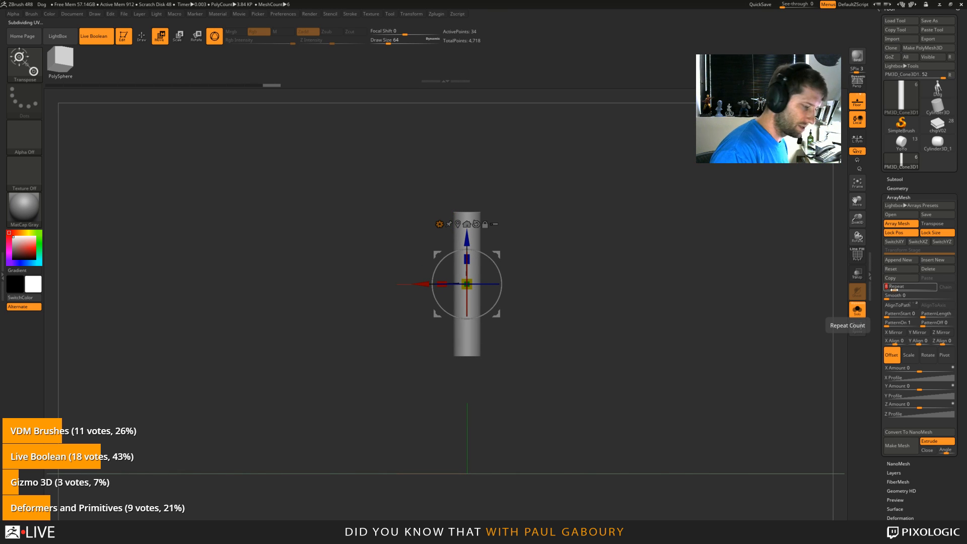
key("Return")
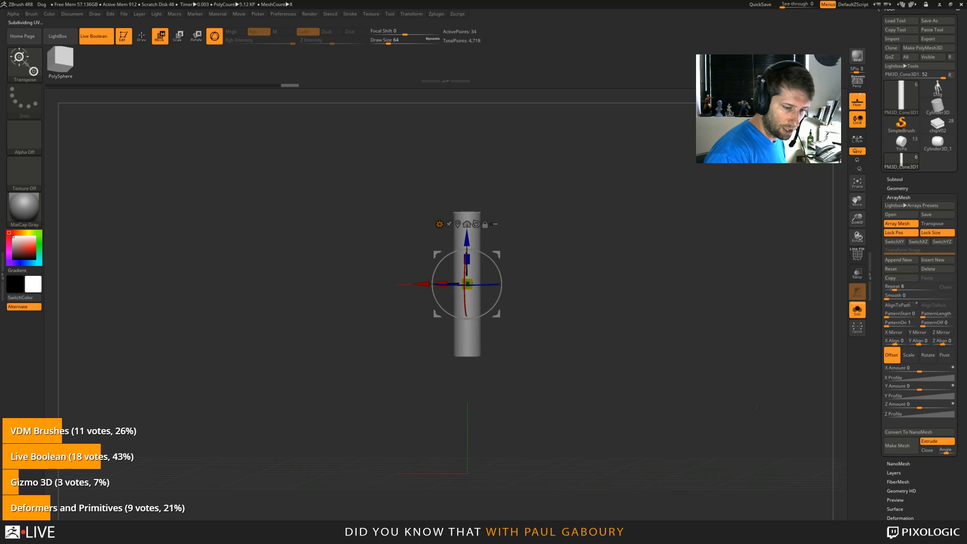
Step: Set the array's rotation around Z to 360 so the rods fan out in a full circle
left_click(928, 356)
left_click_drag(453, 433, 465, 464)
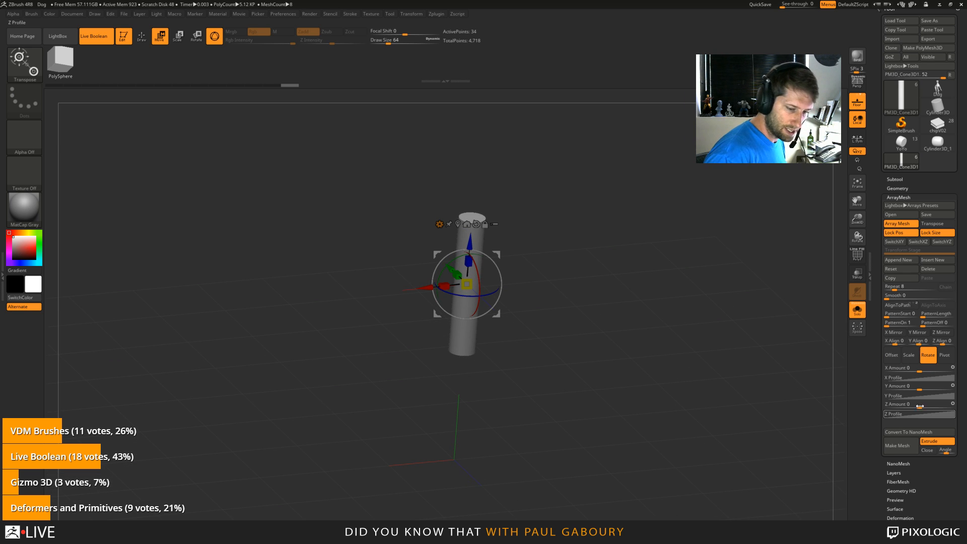
left_click_drag(920, 406, 937, 408)
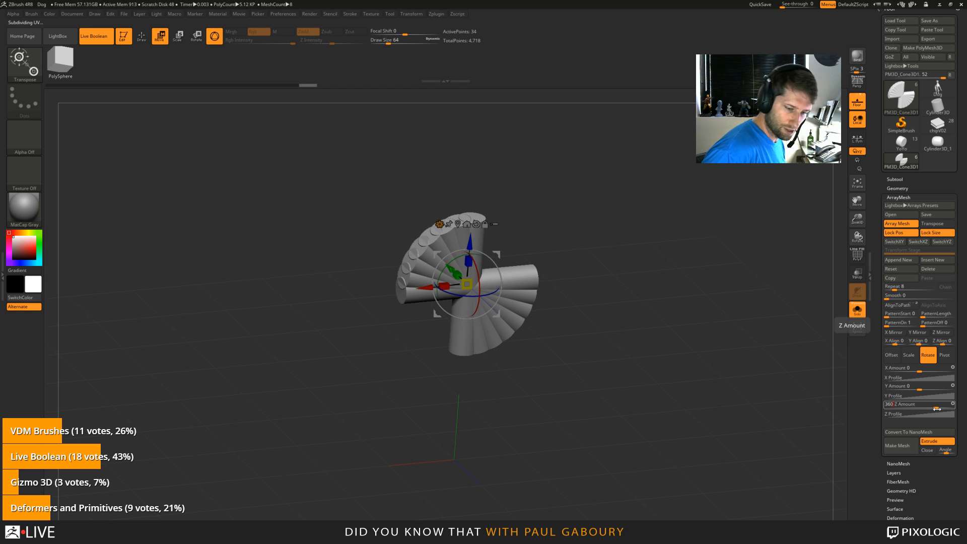
key("Return")
Step: Show the whole yo-yo again and move the rod array out to its end face
mouse_move(579, 353)
left_mouse_down("shift")
mouse_move(595, 411)
mouse_move(641, 410)
mouse_move(843, 307)
left_mouse_up("shift")
left_click(856, 310)
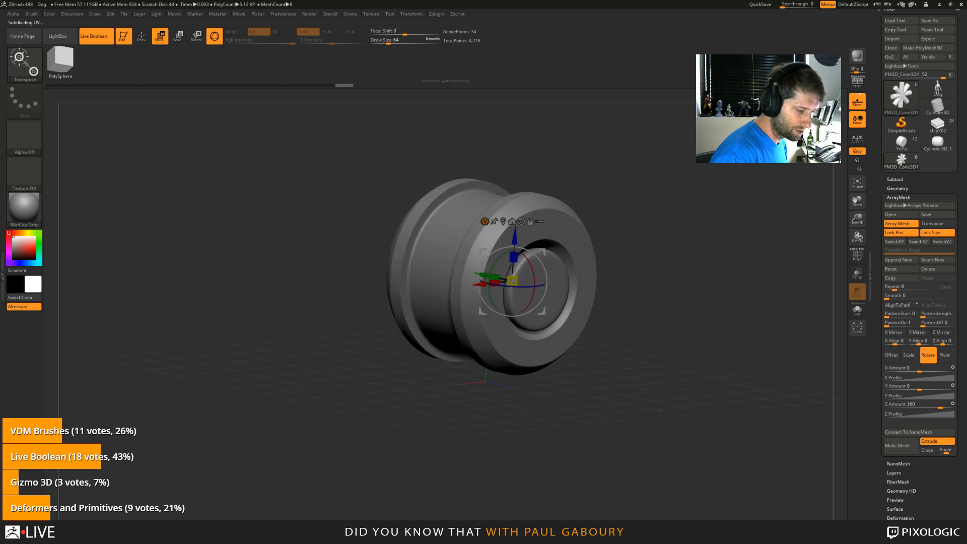
left_click_drag(512, 281, 540, 291)
left_click_drag(654, 302, 888, 206)
Step: Set the rod array subtool to subtract from the yo-yo and face the end cap straight on
left_click(896, 179)
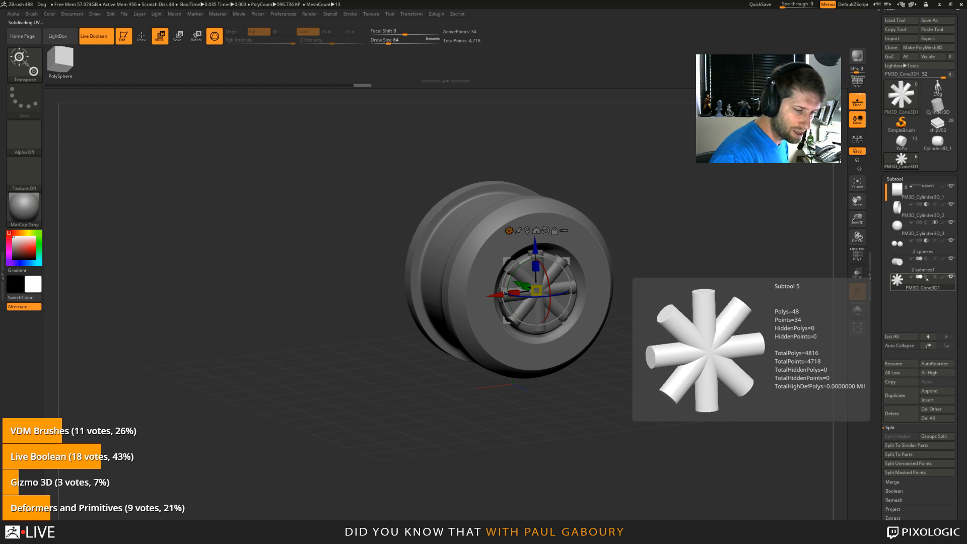
left_click_drag(675, 383, 651, 408)
right_click_drag(651, 408, 658, 414, "ctrl")
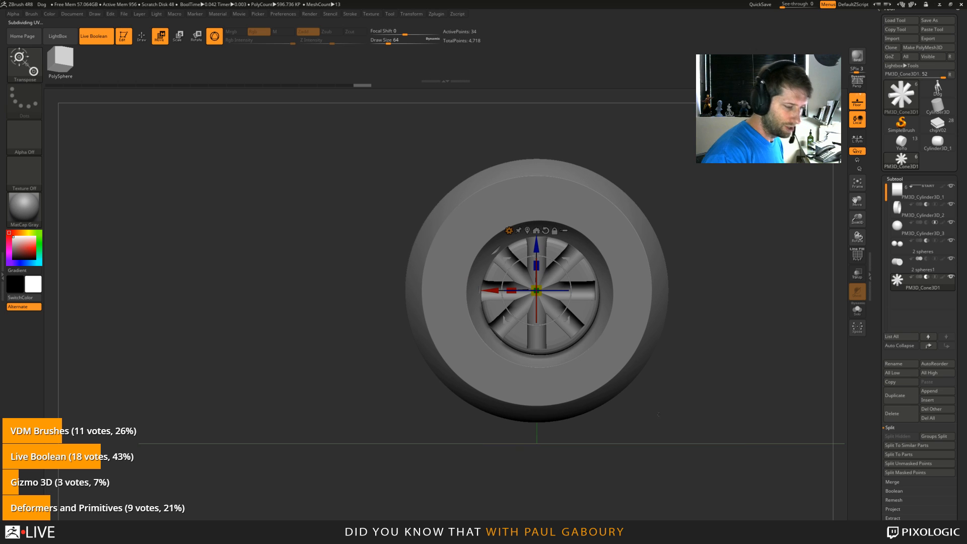
key("ctrl+d")
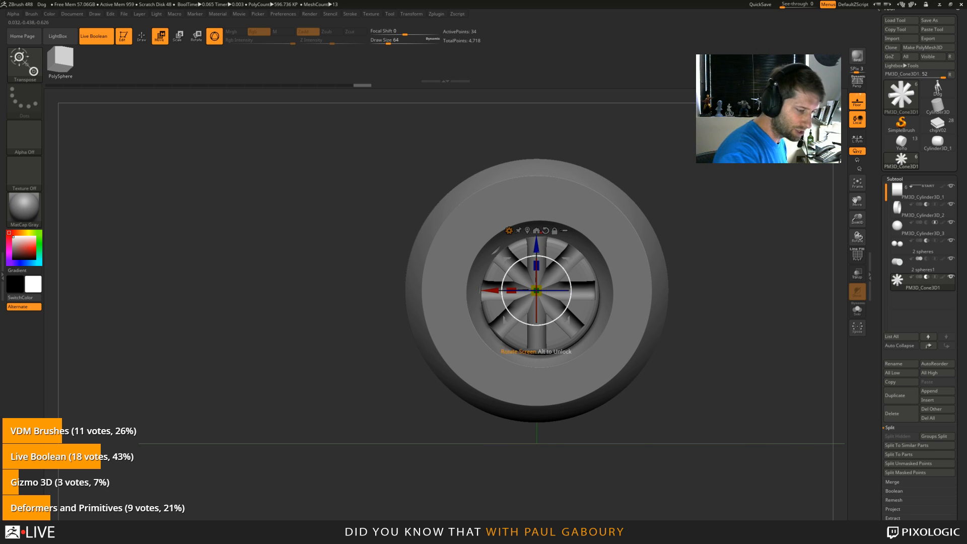
Step: Move the arrayed rod outward from the hub so radial grooves cut into the ring around the center
left_click_drag(536, 224, 532, 124)
left_click_drag(579, 372, 607, 374)
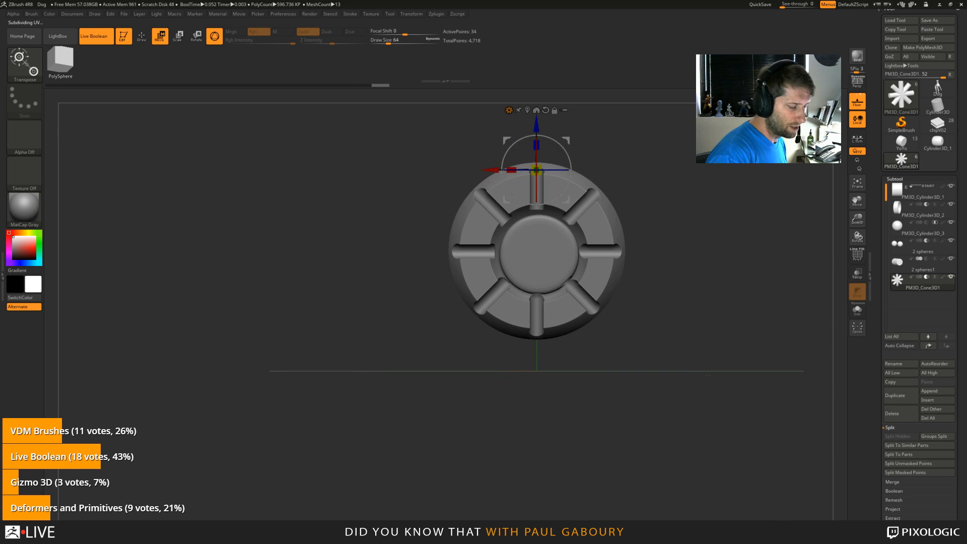
left_click_drag(664, 228, 641, 323, "alt")
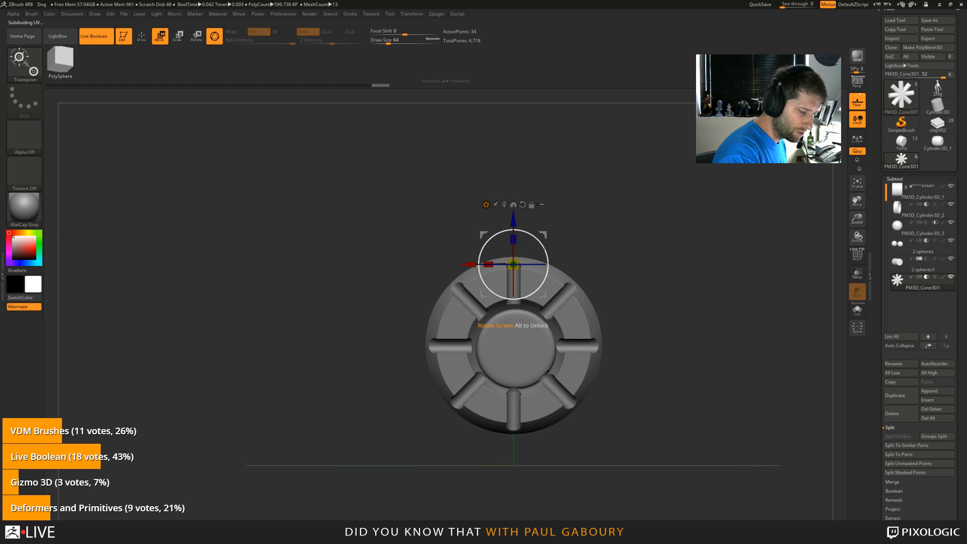
left_click_drag(548, 272, 551, 245)
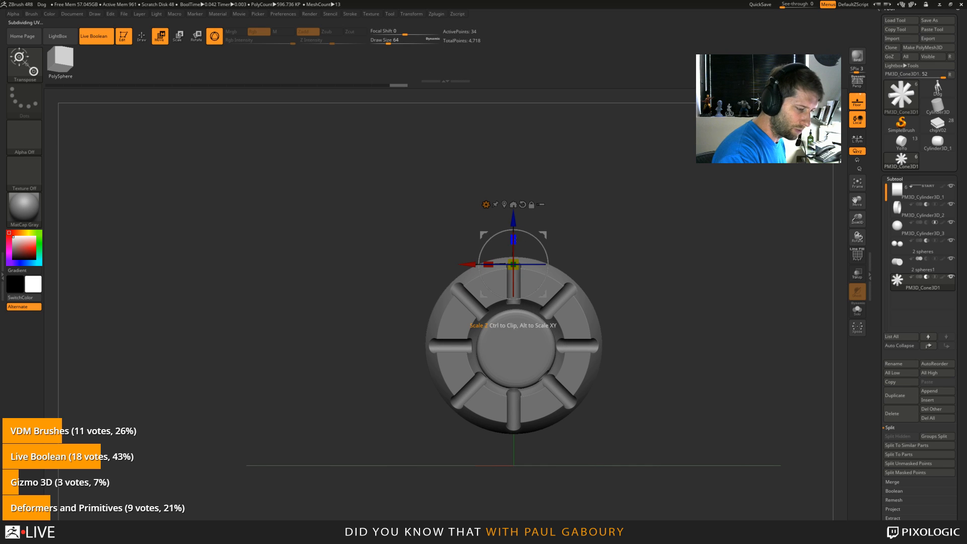
left_click_drag(479, 256, 497, 264)
left_click_drag(655, 302, 659, 377)
key("ctrl+z")
Step: Scale the arrayed rods thinner and tilt them so the narrow grooves run at an angle across the yo-yo face
left_click_drag(490, 266, 513, 264)
mouse_move(660, 352)
left_mouse_down()
mouse_move(665, 383)
mouse_move(685, 378)
mouse_move(675, 380)
mouse_move(670, 346)
left_mouse_up()
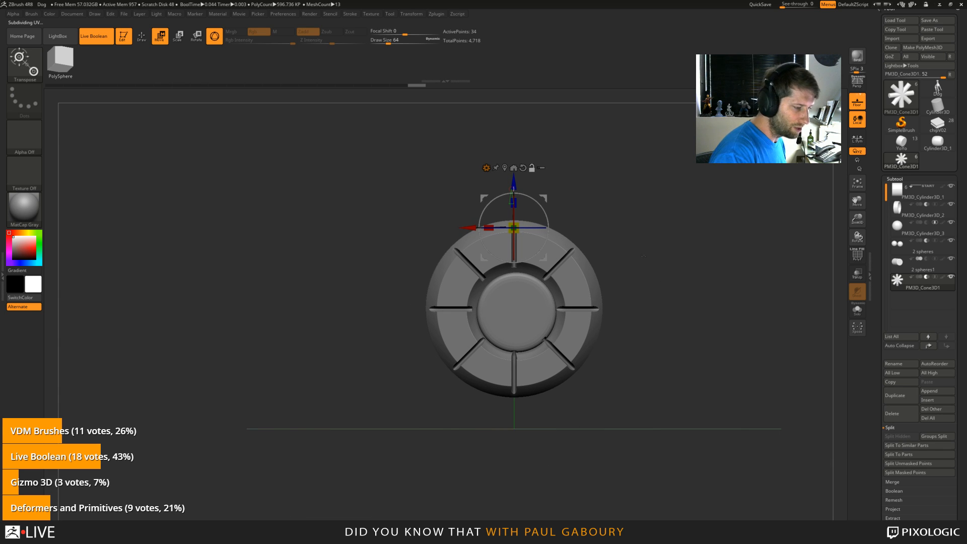
left_click_drag(533, 199, 605, 114)
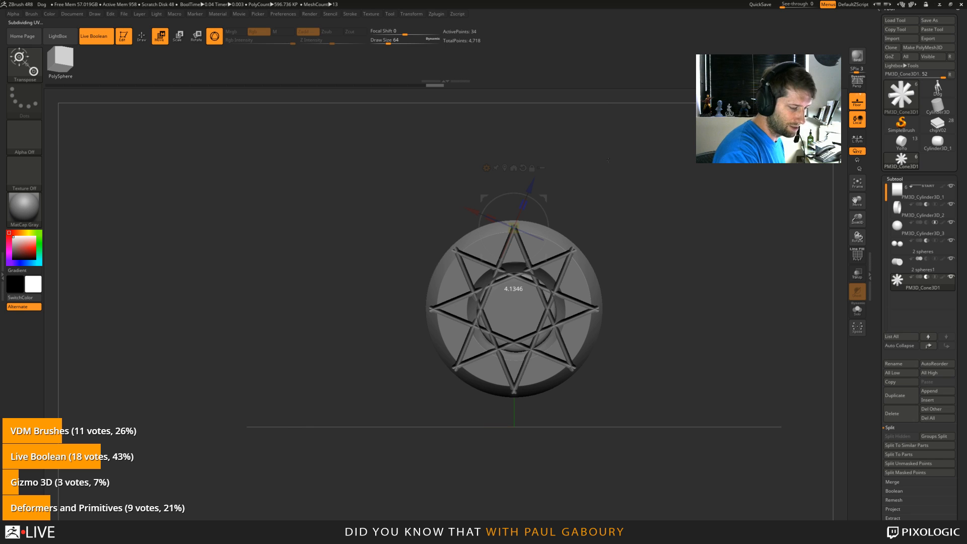
Step: Adjust the tilted rods' length so the separate angled grooves form a pinwheel around the hub
mouse_move(644, 398)
left_mouse_down()
mouse_move(710, 398)
mouse_move(682, 418)
mouse_move(640, 400)
left_mouse_up()
left_click_drag(513, 227, 517, 222)
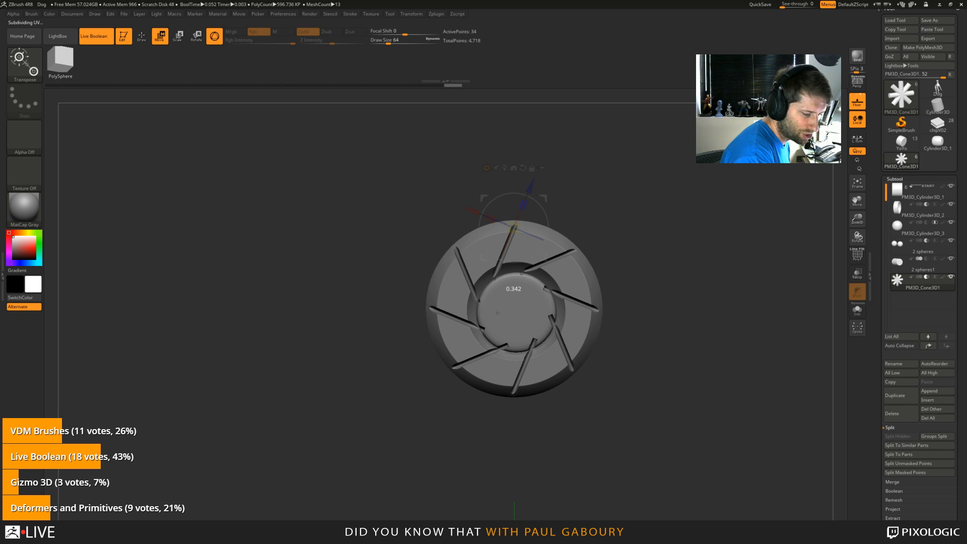
left_click_drag(496, 314, 497, 314)
left_click_drag(649, 403, 661, 421)
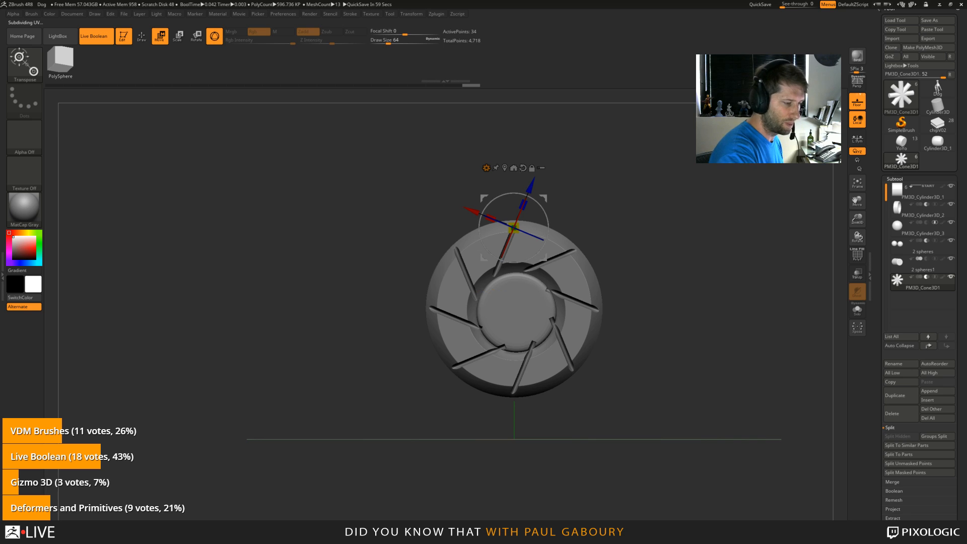
Step: Reposition the tilted rods so their grooves run from the hub outward through the ring, and leave gizmo editing
left_click_drag(491, 275, 522, 254)
mouse_move(620, 419)
left_mouse_down()
mouse_move(675, 426)
mouse_move(630, 427)
mouse_move(661, 427)
mouse_move(644, 429)
left_mouse_up()
key("q")
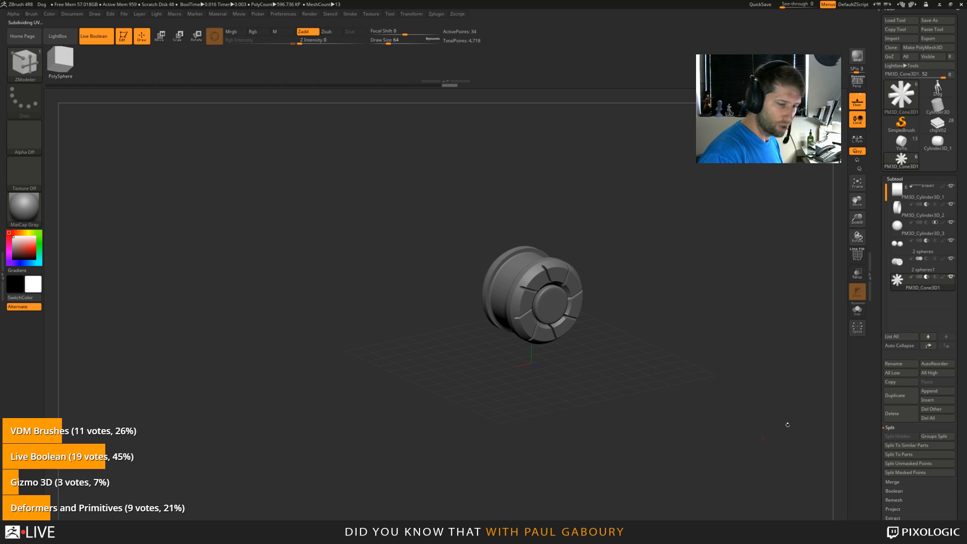
Step: Append a second ArrayMesh stage mirrored in Z so the grooves also cut the yo-yo's opposite face
left_click(895, 178)
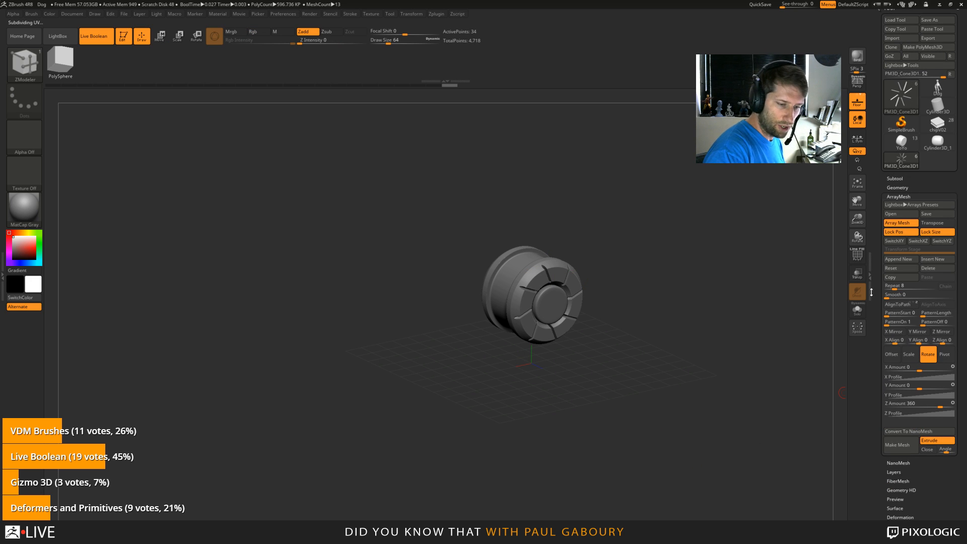
left_click(889, 259)
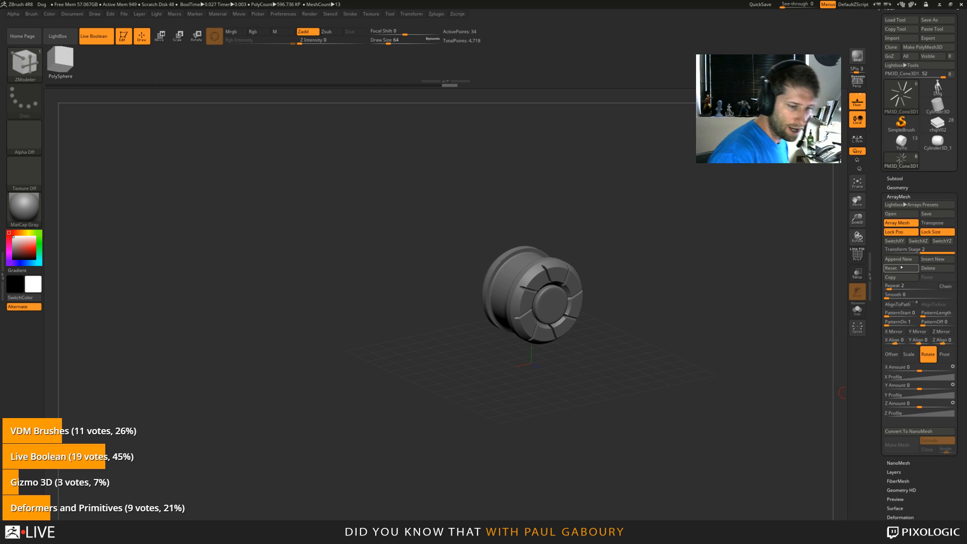
left_click(942, 332)
left_click_drag(665, 401, 642, 394)
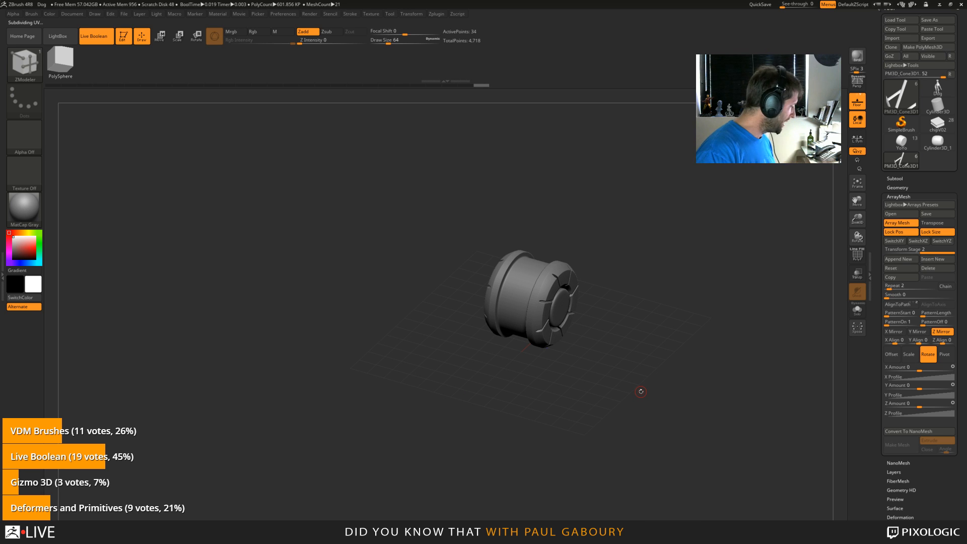
Step: Show the polyframe on the arrayed rods and compare array transform stages 1 and 2 from several angles
key("shift+f")
left_click_drag(657, 395, 654, 407)
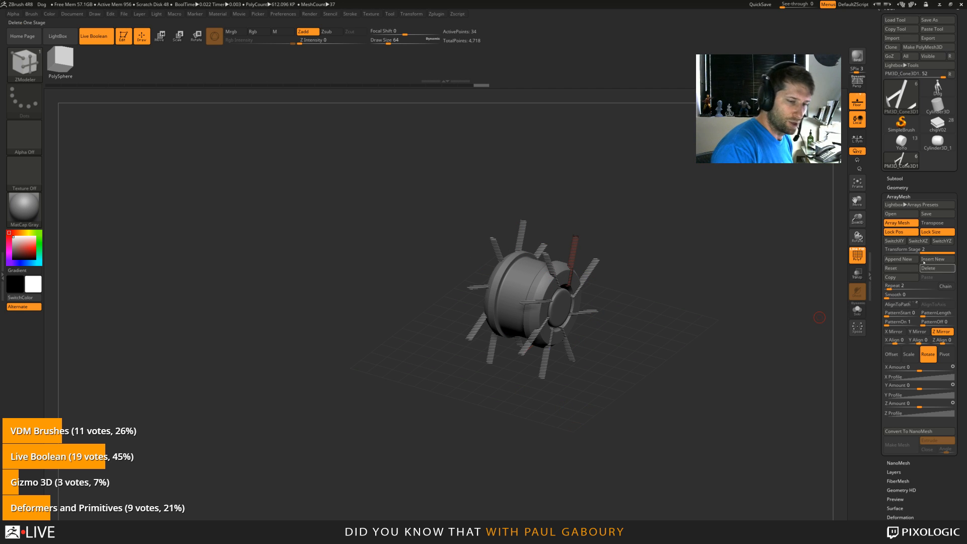
left_click(890, 250)
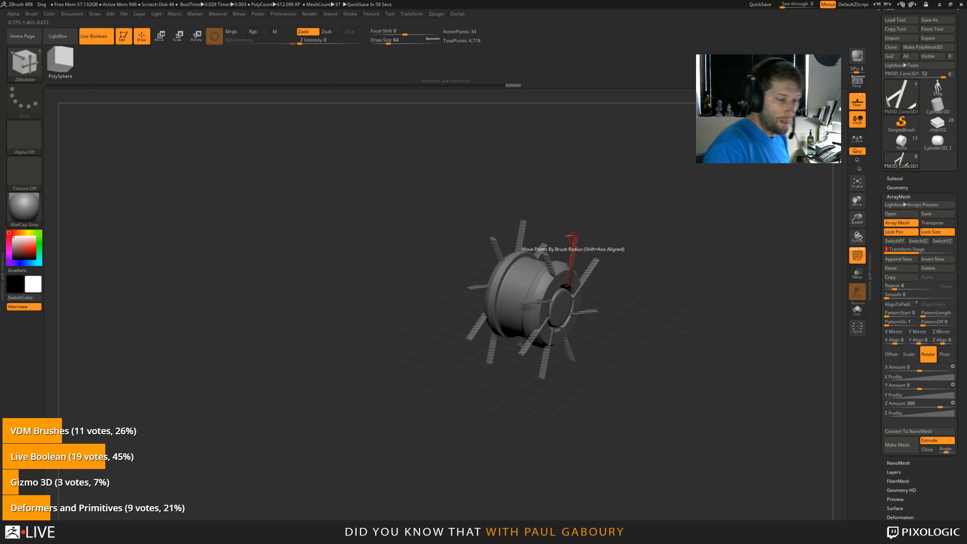
left_click(901, 250)
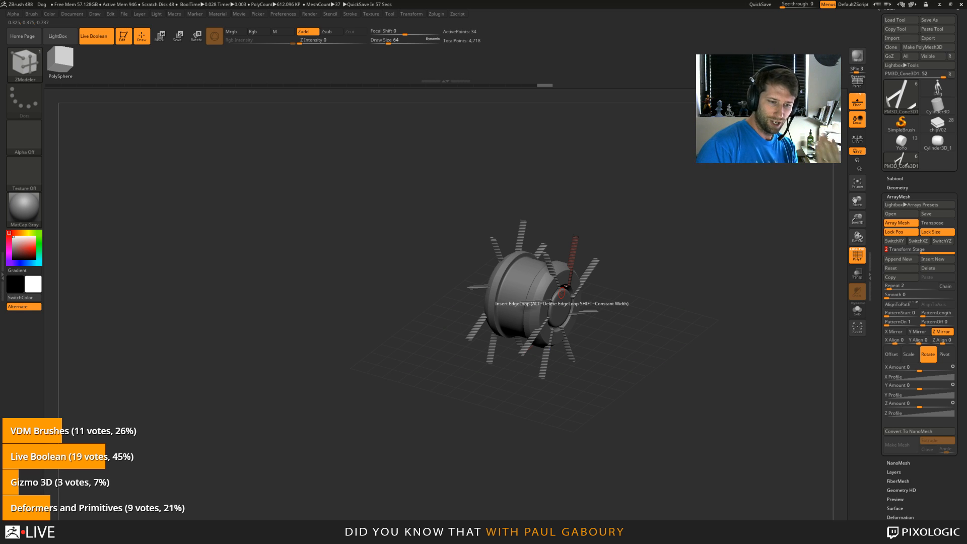
left_click(943, 333)
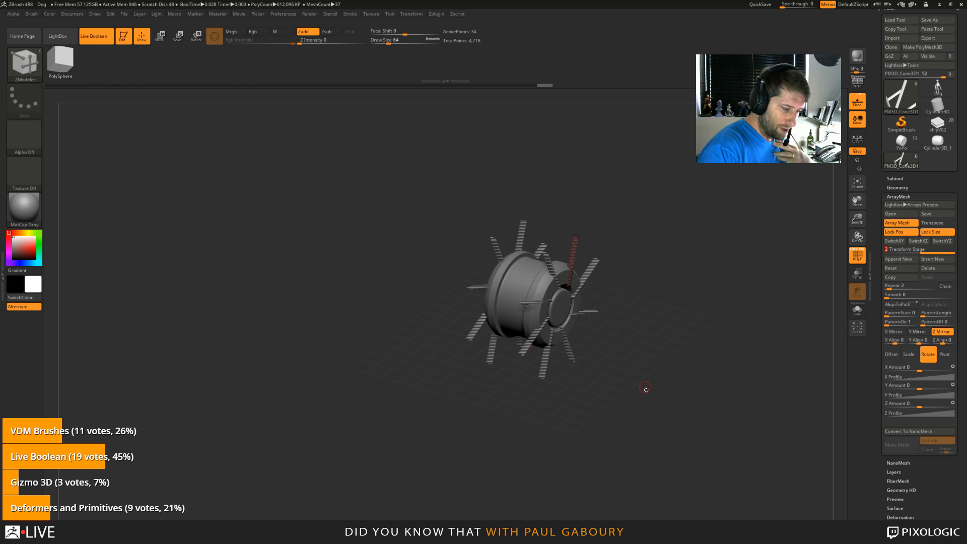
left_click_drag(646, 391, 549, 377)
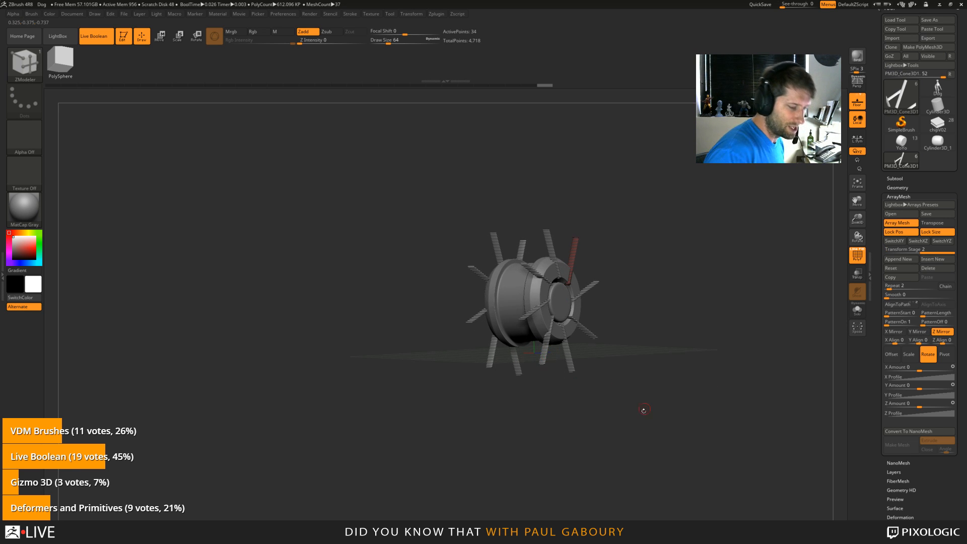
left_click_drag(643, 408, 647, 412)
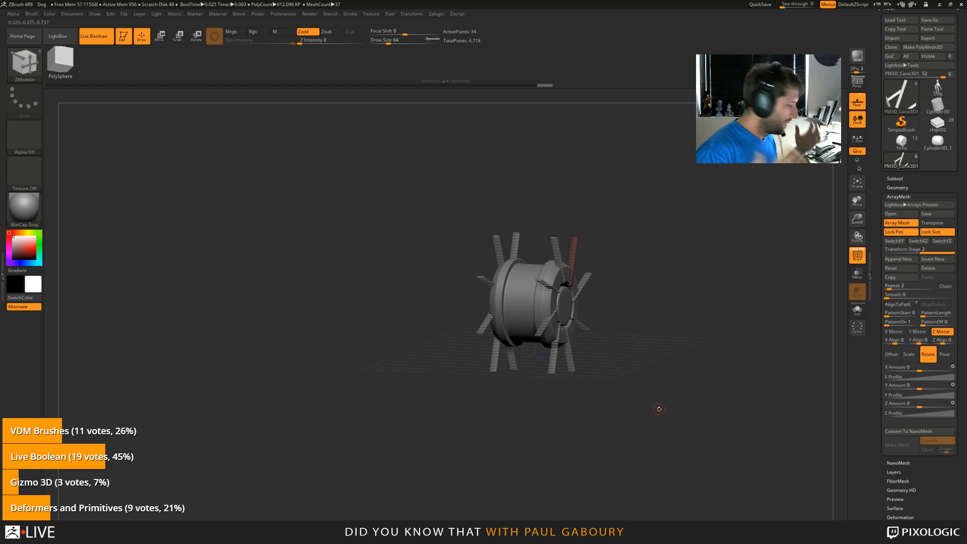
Step: Face the end cap and reshape the source rod's middle and both ends using the Move brush at draw size 202
mouse_move(682, 392)
left_mouse_down("shift")
mouse_move(667, 403)
mouse_move(668, 424)
mouse_move(641, 281)
mouse_move(694, 265)
left_mouse_up("shift")
key("b")
key("m")
key("v")
key("s")
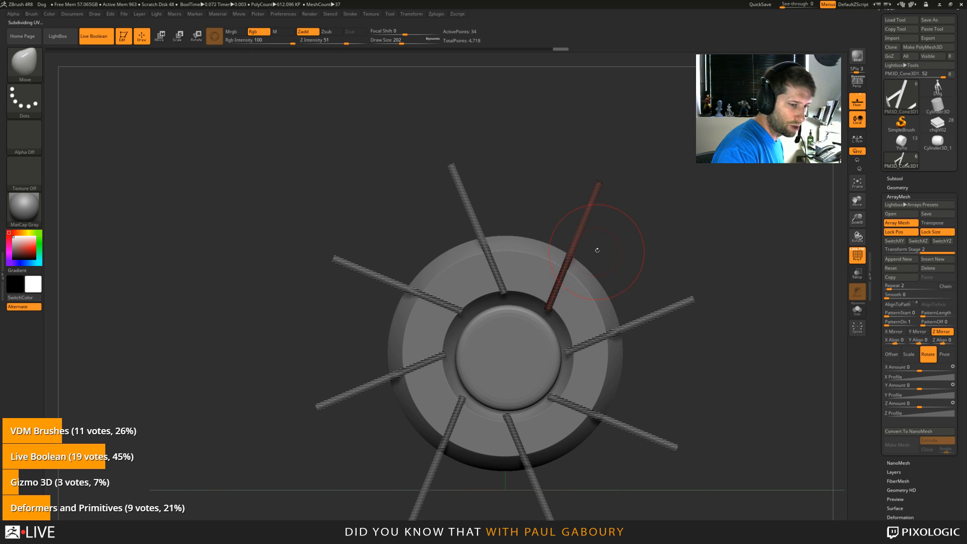
left_click_drag(597, 251, 569, 247)
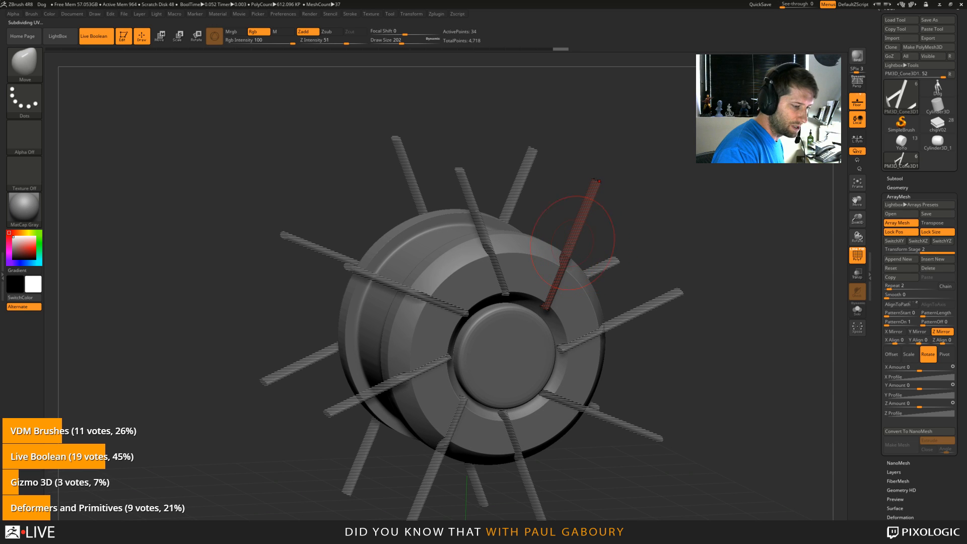
mouse_move(548, 308)
left_mouse_down()
mouse_move(554, 342)
mouse_move(546, 322)
left_mouse_up()
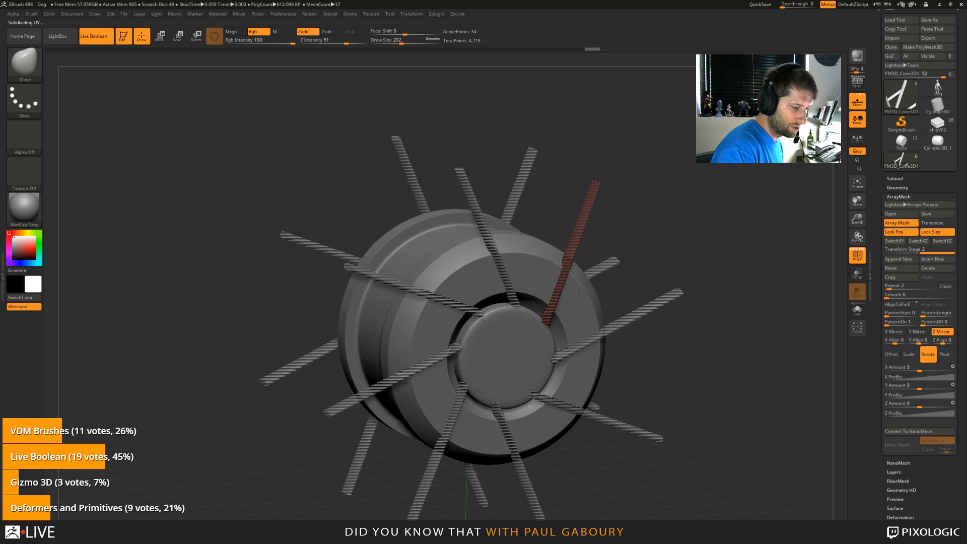
left_click_drag(687, 345, 647, 336)
mouse_move(545, 320)
left_mouse_down()
mouse_move(556, 267)
mouse_move(559, 292)
mouse_move(557, 273)
mouse_move(544, 277)
left_mouse_up()
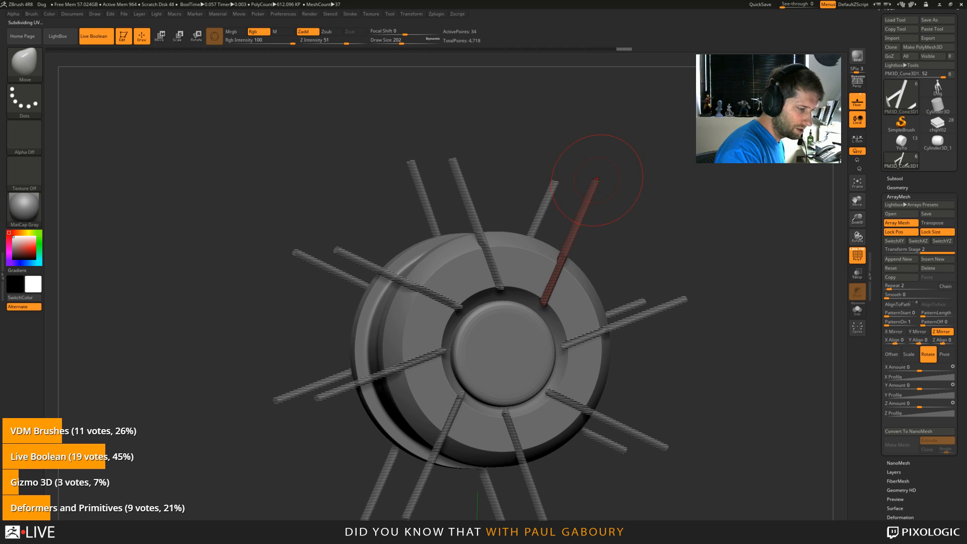
mouse_move(596, 179)
left_mouse_down()
mouse_move(579, 254)
mouse_move(600, 185)
left_mouse_up()
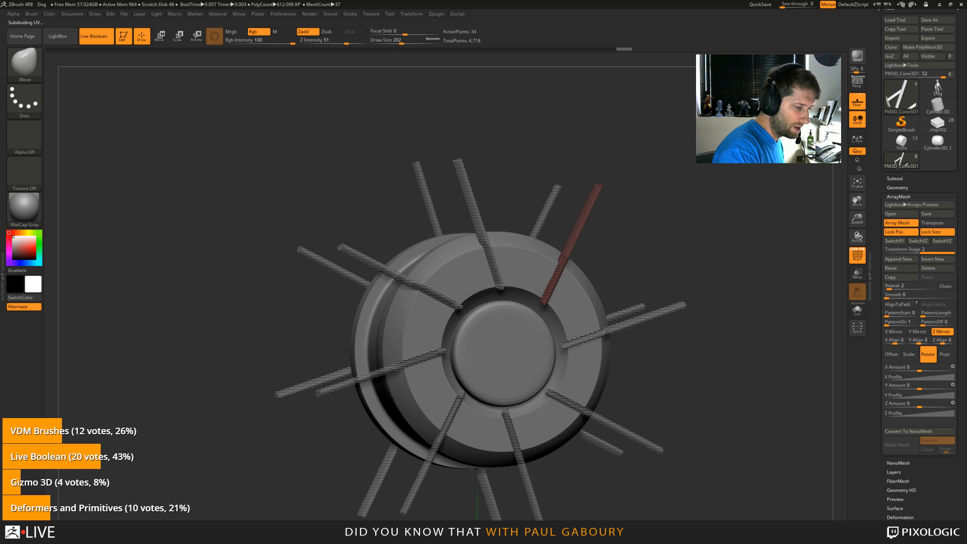
Step: Insert multiple edge loops along the source rod's length with ZModeler
mouse_move(560, 268)
right_mouse_down()
mouse_move(583, 216)
mouse_move(652, 227)
mouse_move(606, 232)
right_mouse_up()
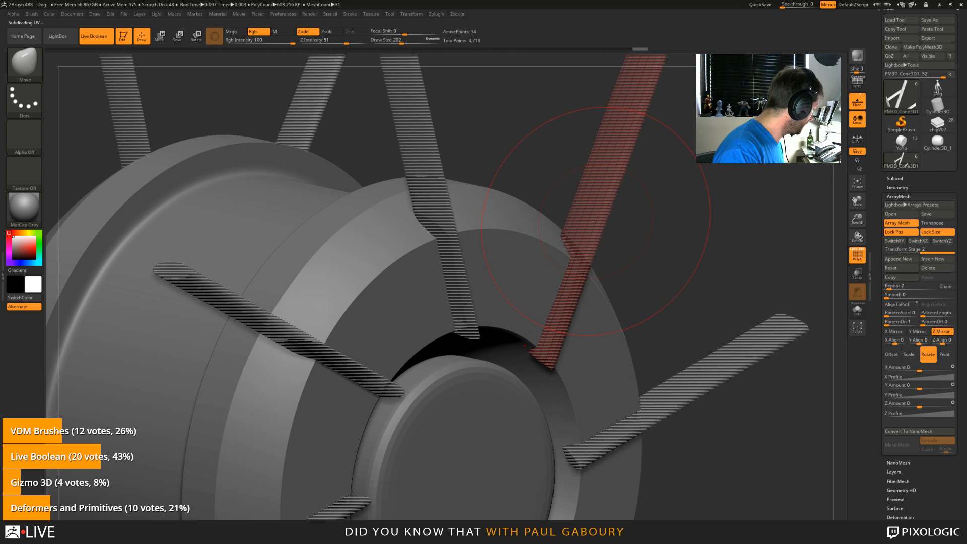
key("b")
key("z")
key("m")
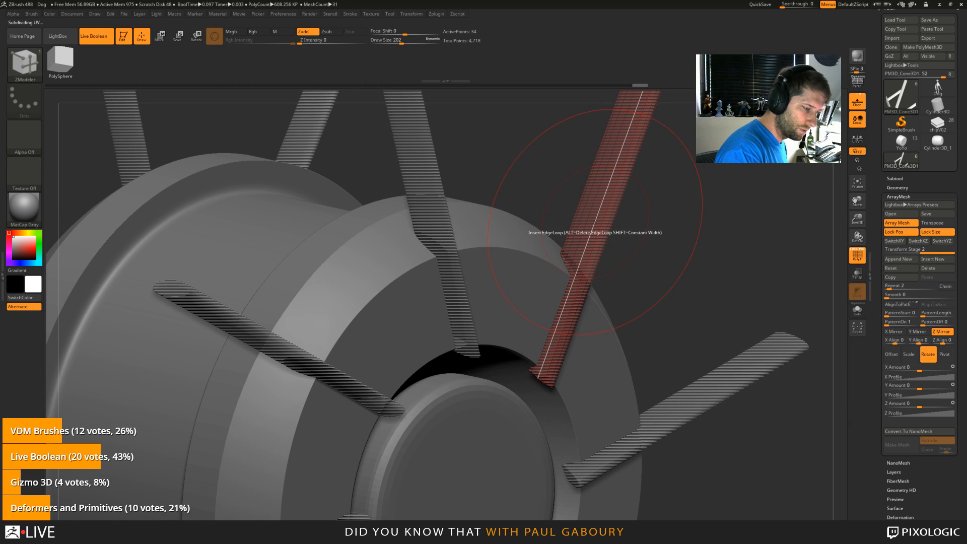
key("space")
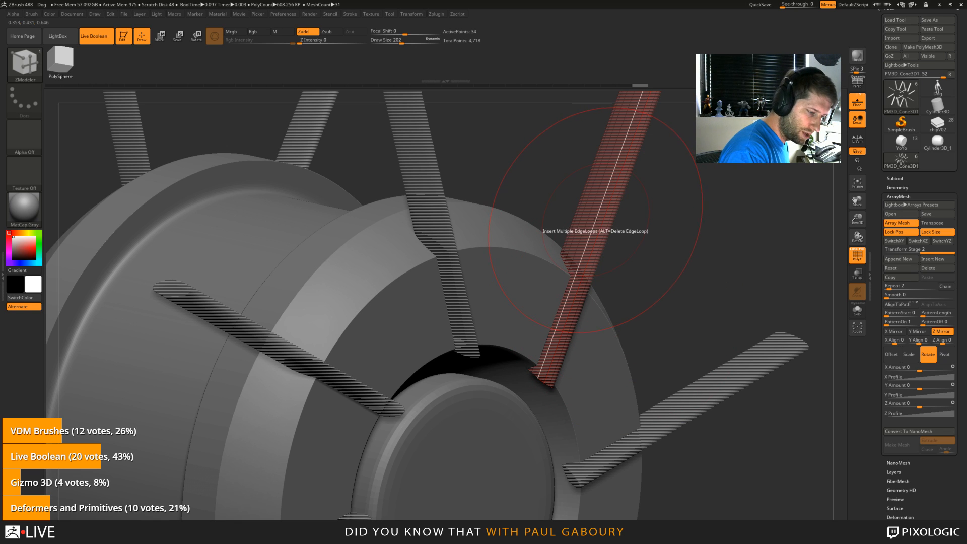
left_click(596, 219)
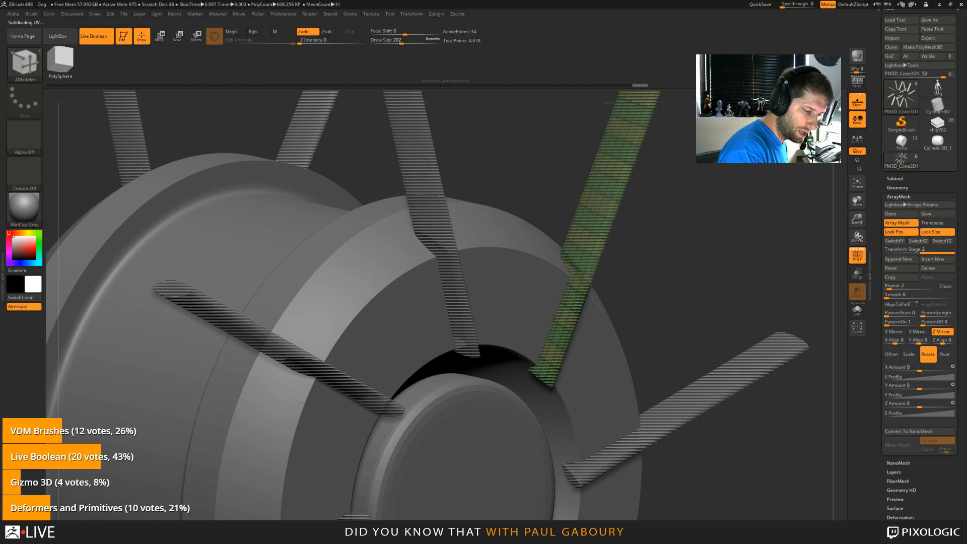
left_click_drag(574, 264, 596, 225)
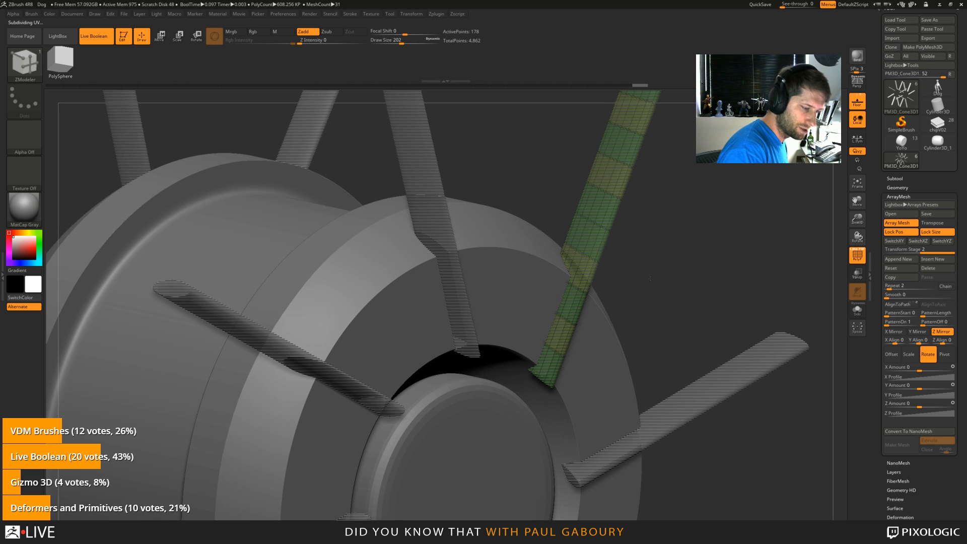
Step: Bend the source rod's midsection into a curve with the Move brush, hide the polyframe and frame the yo-yo
key("b")
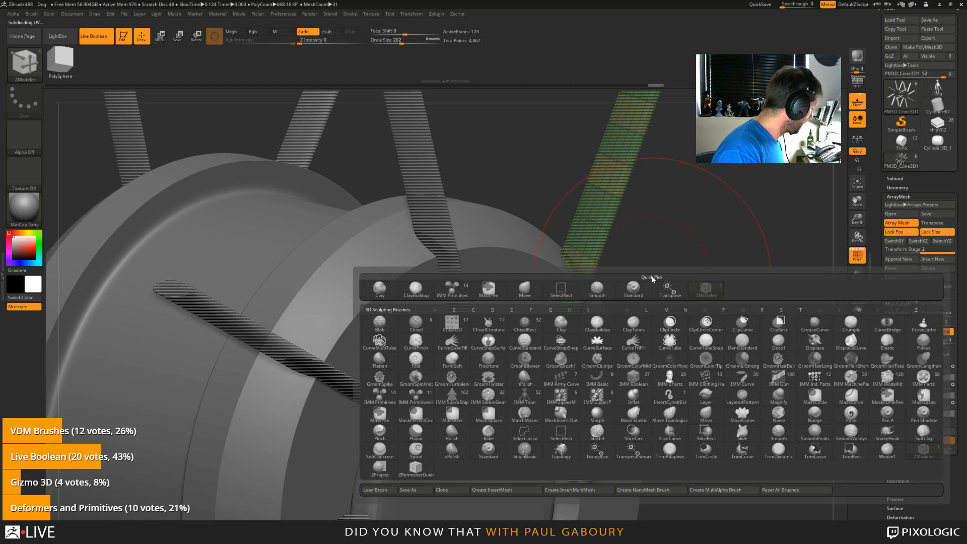
key("m")
key("v")
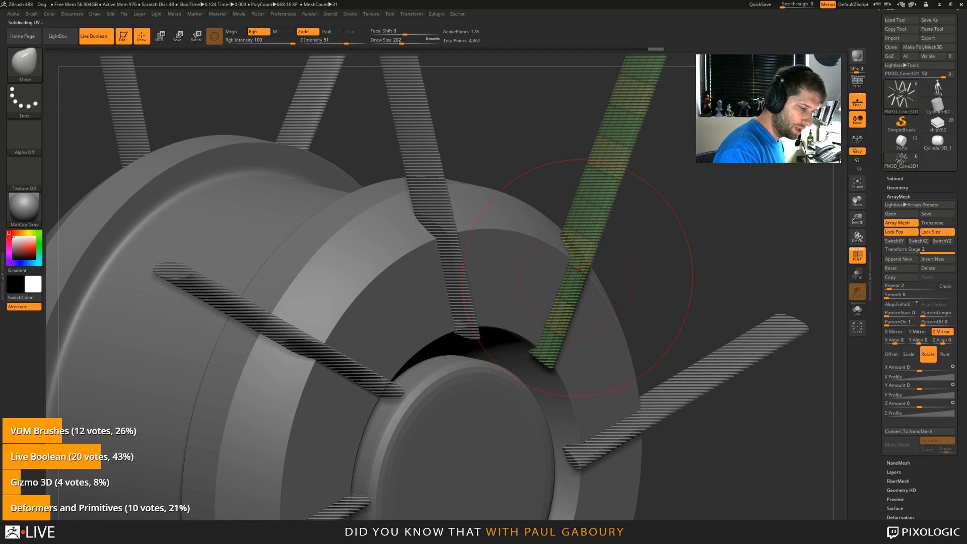
left_click_drag(578, 271, 602, 268)
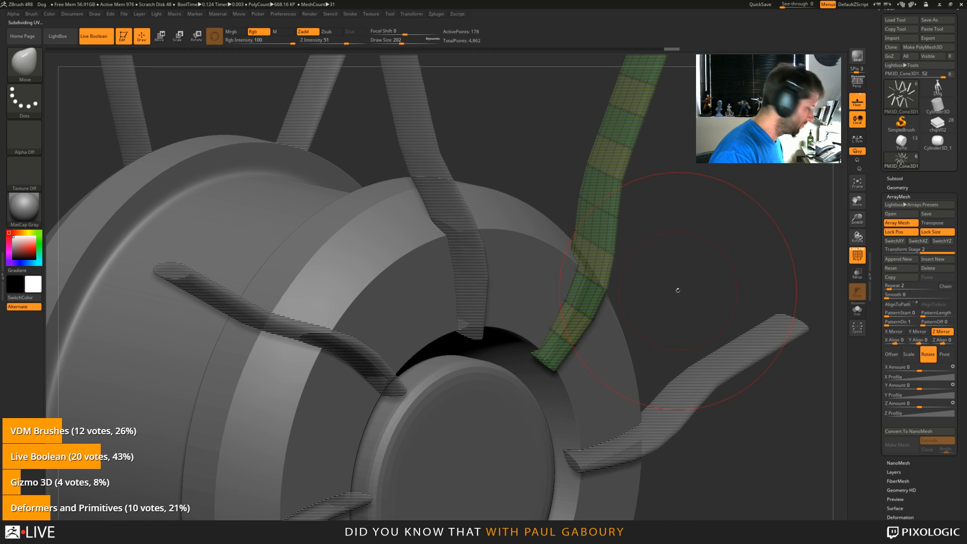
key("shift+f")
key("f")
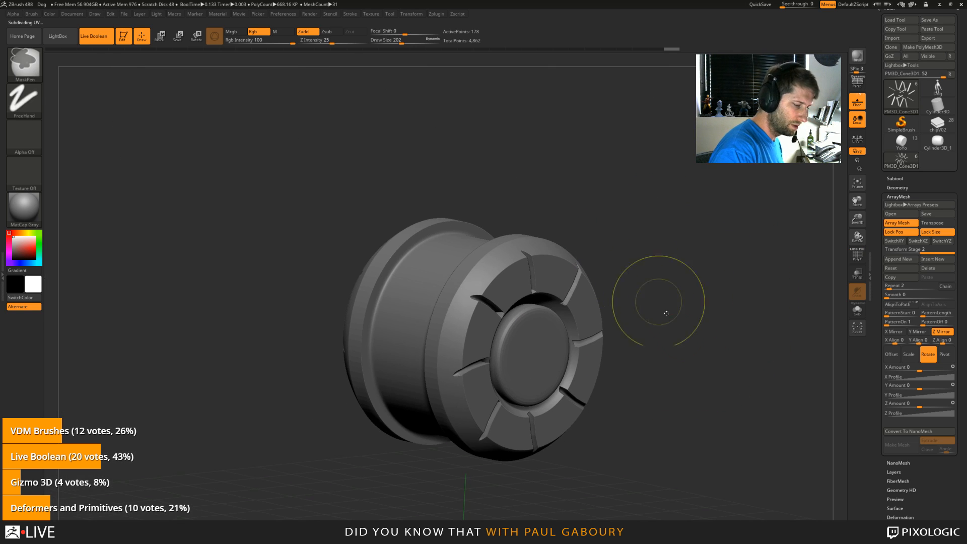
Step: Smooth the curved grooves by setting the rods' dynamic subdivision SmoothSubdiv to 3
key("ctrl")
left_click_drag(702, 425, 620, 325)
mouse_move(587, 294)
left_mouse_down()
mouse_move(601, 315)
mouse_move(532, 285)
mouse_move(697, 402)
mouse_move(677, 401)
left_mouse_up()
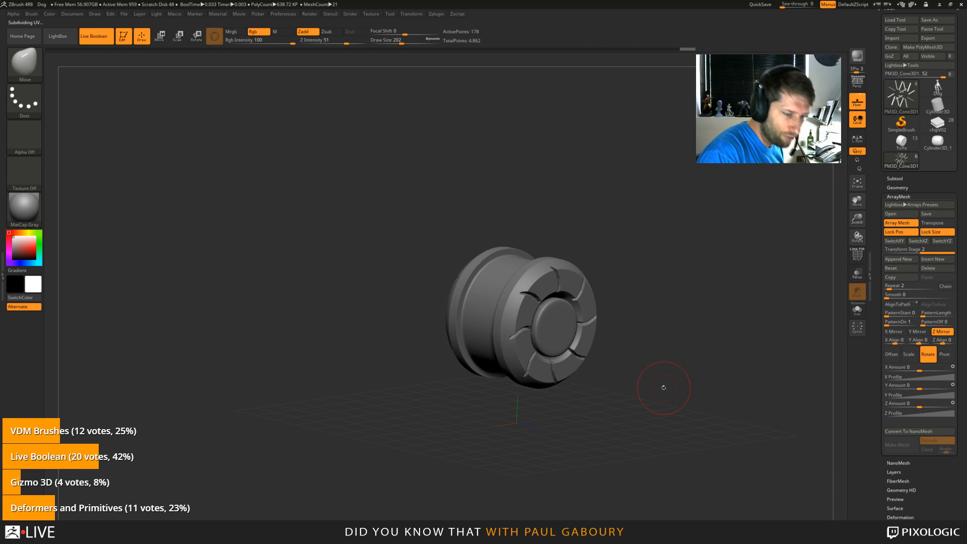
mouse_move(663, 391)
left_mouse_down()
mouse_move(668, 370)
mouse_move(608, 356)
mouse_move(760, 324)
left_mouse_up()
left_click(899, 187)
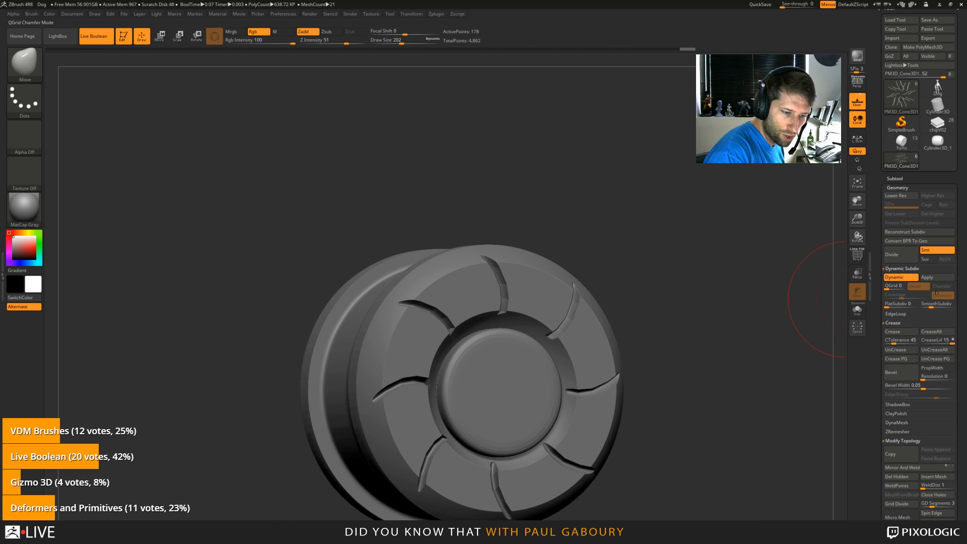
left_click_drag(938, 305, 934, 306)
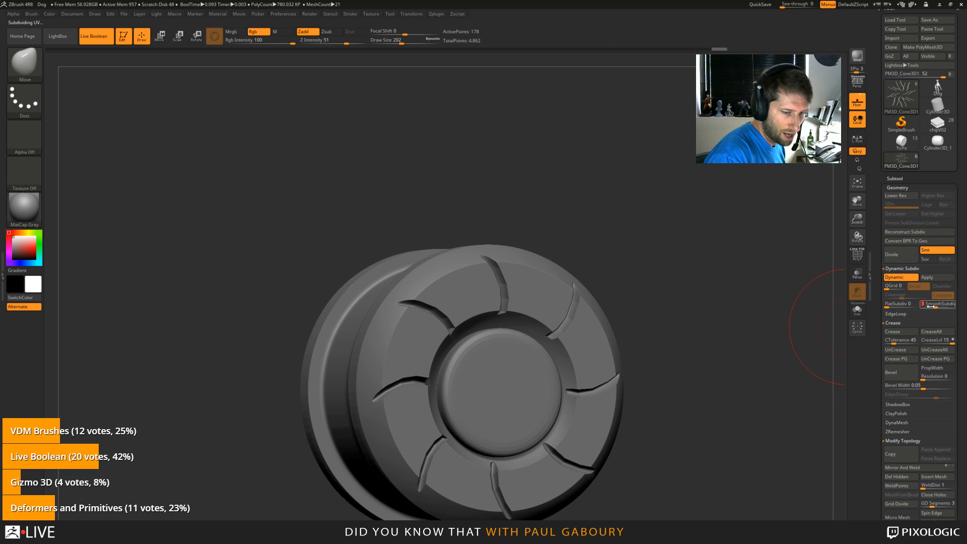
left_click(901, 268)
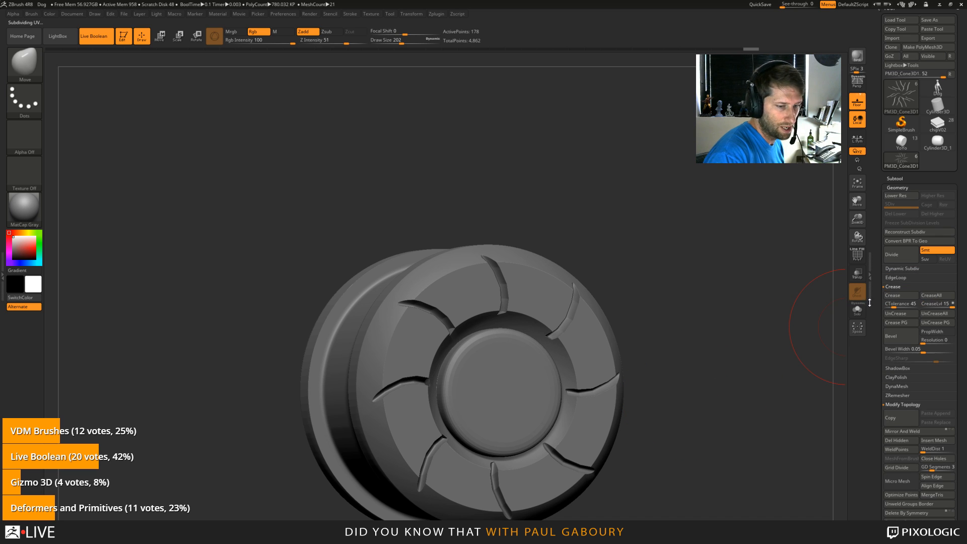
Step: Try Mesh To Axis on the arrayed rods with the move gizmo, isolate them with Solo, and undo the move
left_click_drag(715, 424, 639, 392)
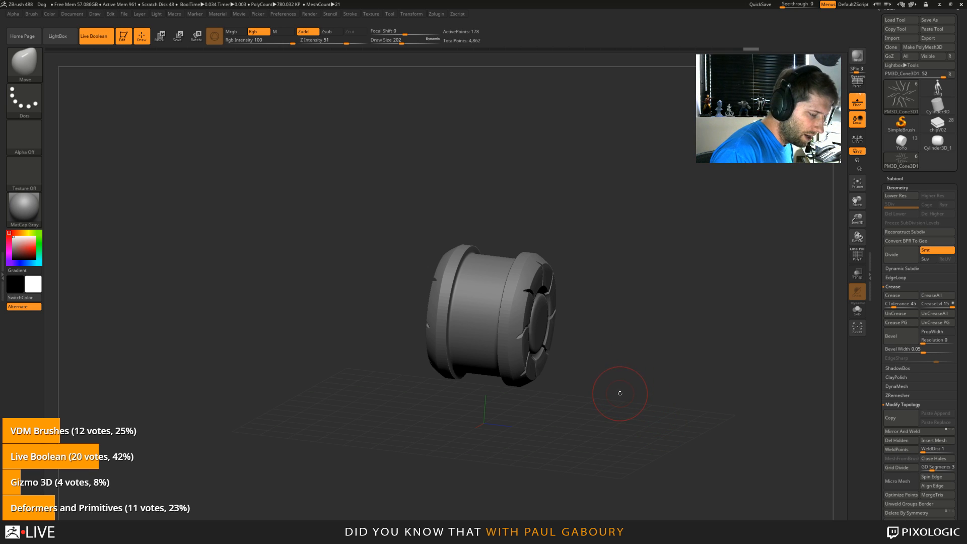
key("w")
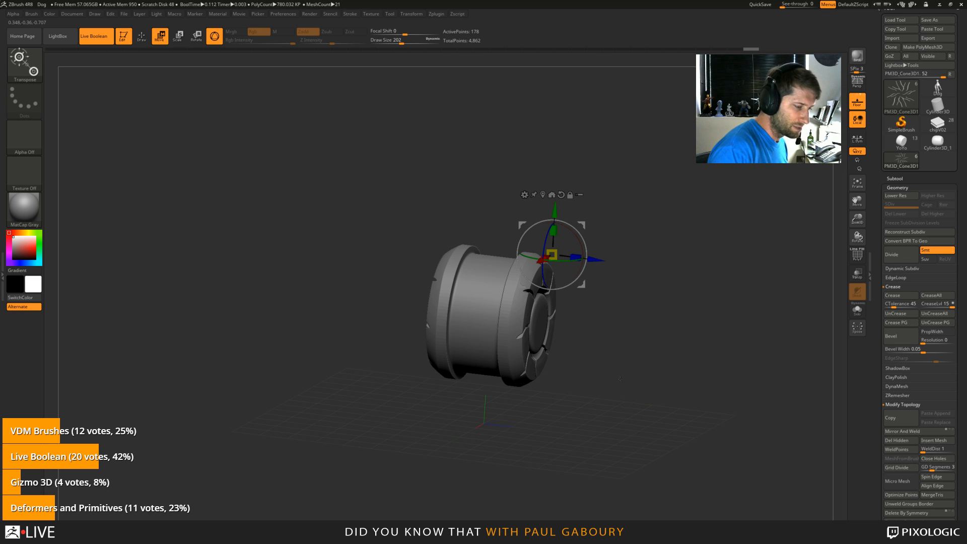
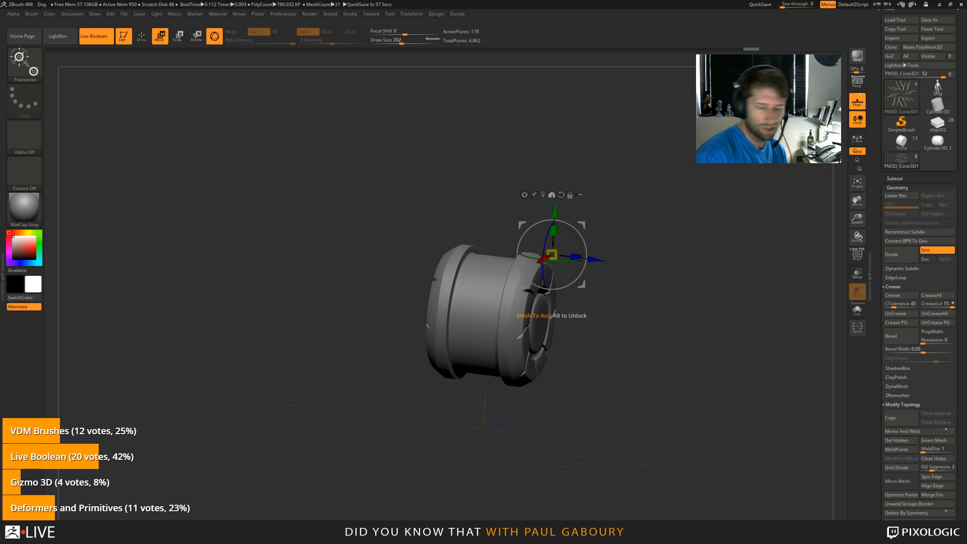
left_click(552, 194)
mouse_move(640, 397)
left_mouse_down()
mouse_move(579, 403)
mouse_move(640, 404)
mouse_move(625, 413)
mouse_move(639, 415)
mouse_move(624, 411)
mouse_move(652, 405)
left_mouse_up()
left_click(857, 310)
key("ctrl+z")
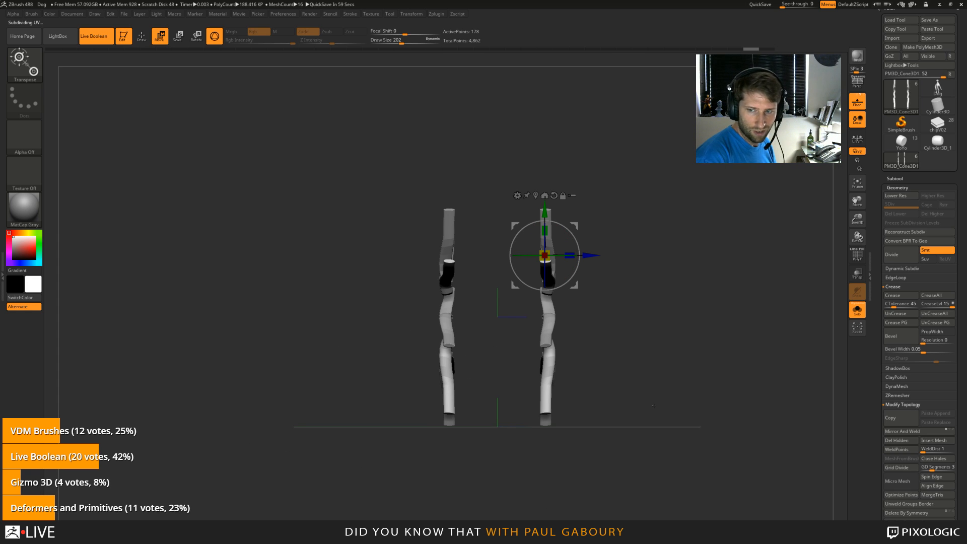
Step: Send the unlocked gizmo to the center of the rod array and tilt its orientation independently of the mesh
left_click_drag(677, 327, 546, 308)
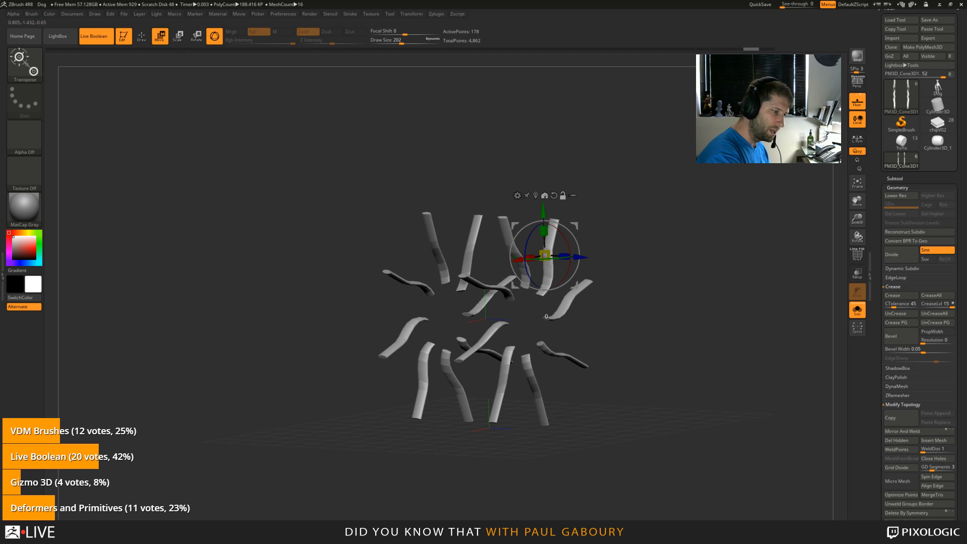
left_click(544, 195, "alt")
left_click_drag(607, 403, 652, 408, "shift")
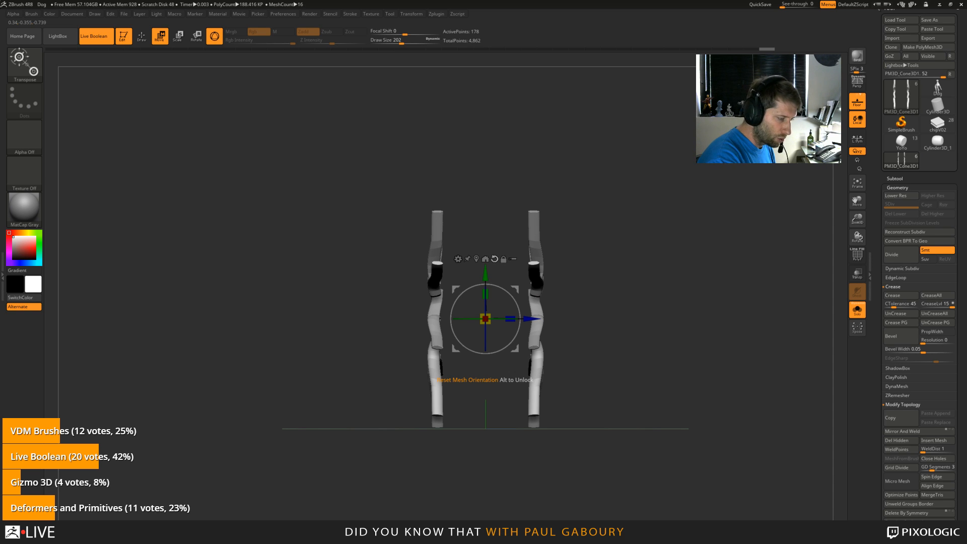
left_click_drag(520, 308, 499, 286)
left_click_drag(494, 331, 501, 338, "alt")
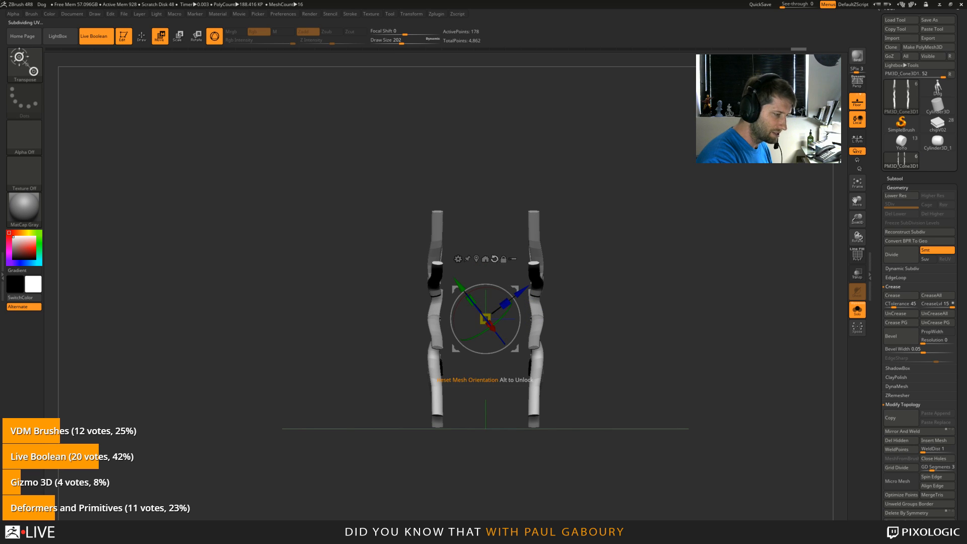
Step: Reset the unlocked gizmo's mesh orientation so its axes straighten at the center of the rod array
left_click(494, 259)
left_click_drag(710, 370, 673, 399)
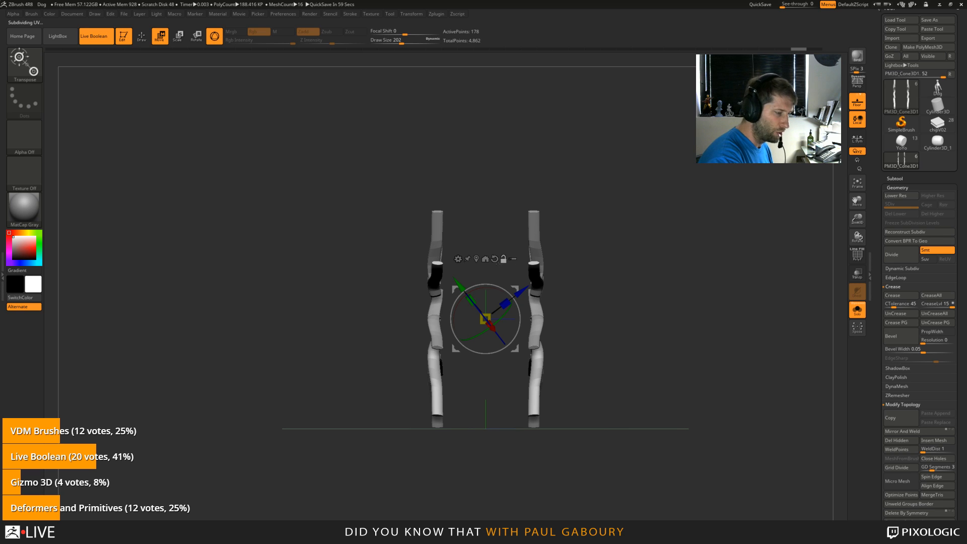
left_click(494, 258)
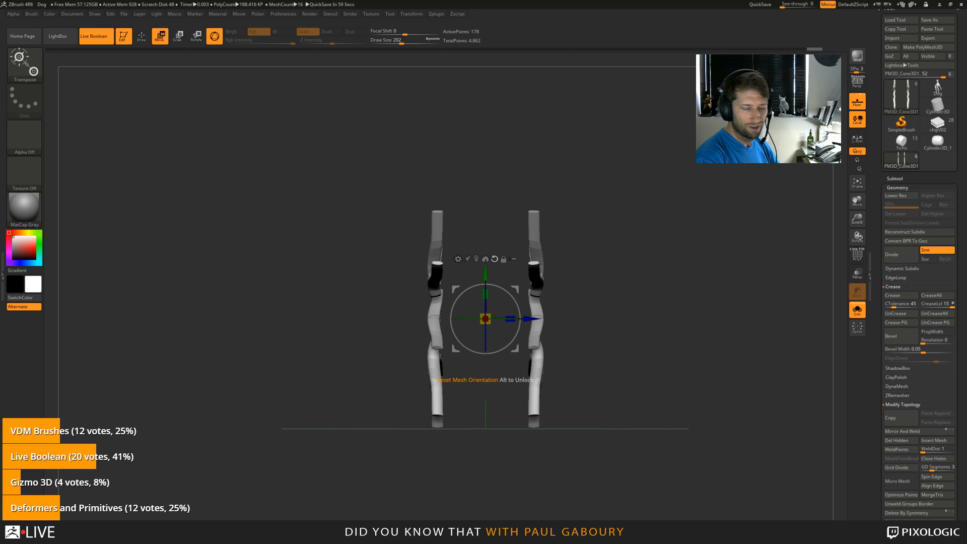
left_click(494, 258)
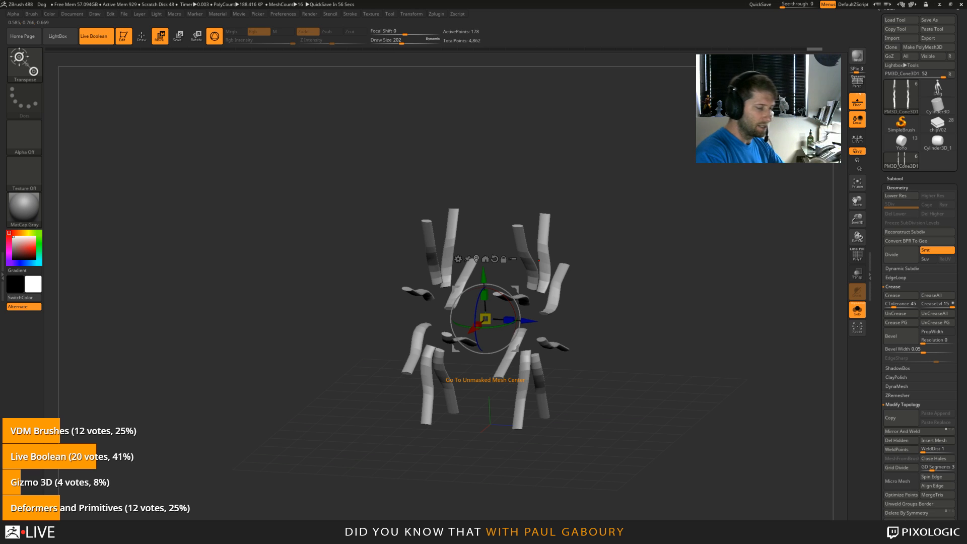
Step: Send the gizmo to the unmasked mesh center of the source rod and nudge it slightly along X
mouse_move(569, 166)
left_mouse_down("shift")
mouse_move(509, 159)
mouse_move(650, 390)
mouse_move(584, 311)
left_mouse_up("shift")
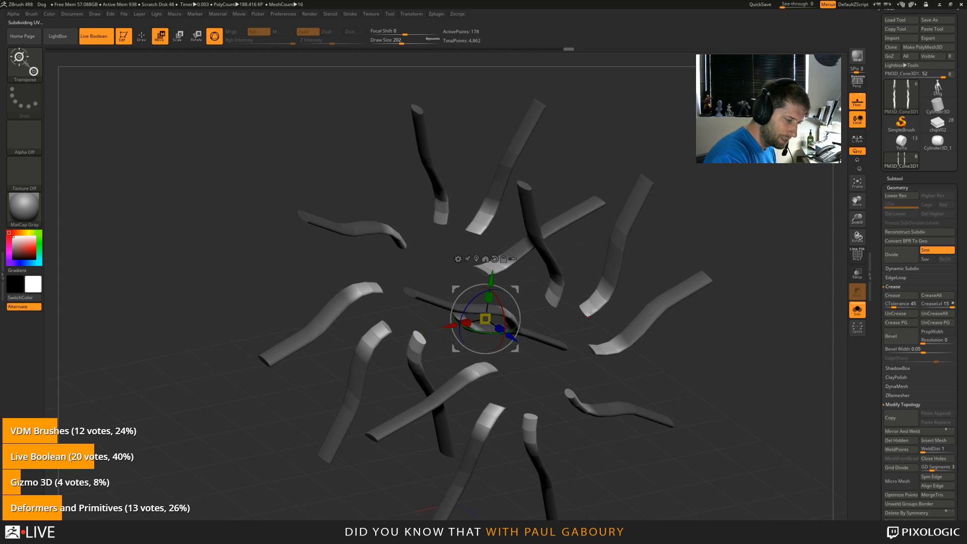
left_click(476, 259)
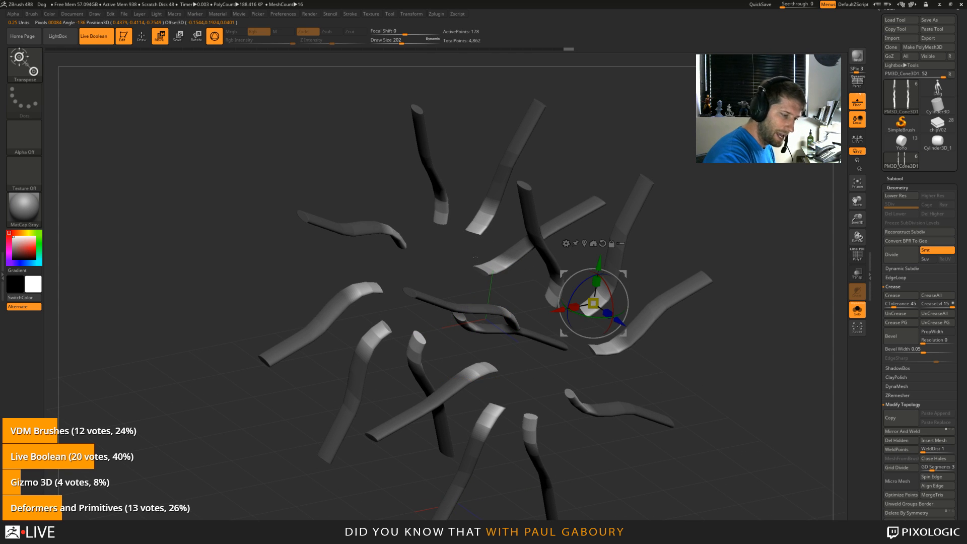
left_click_drag(697, 416, 680, 393)
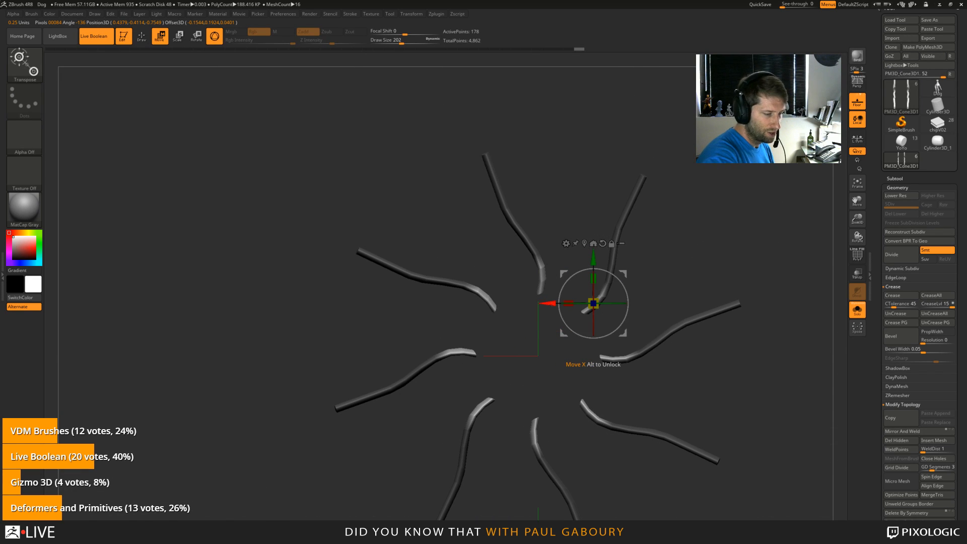
mouse_move(548, 303)
left_mouse_down()
mouse_move(577, 307)
mouse_move(538, 311)
mouse_move(592, 317)
mouse_move(519, 309)
mouse_move(549, 310)
left_mouse_up()
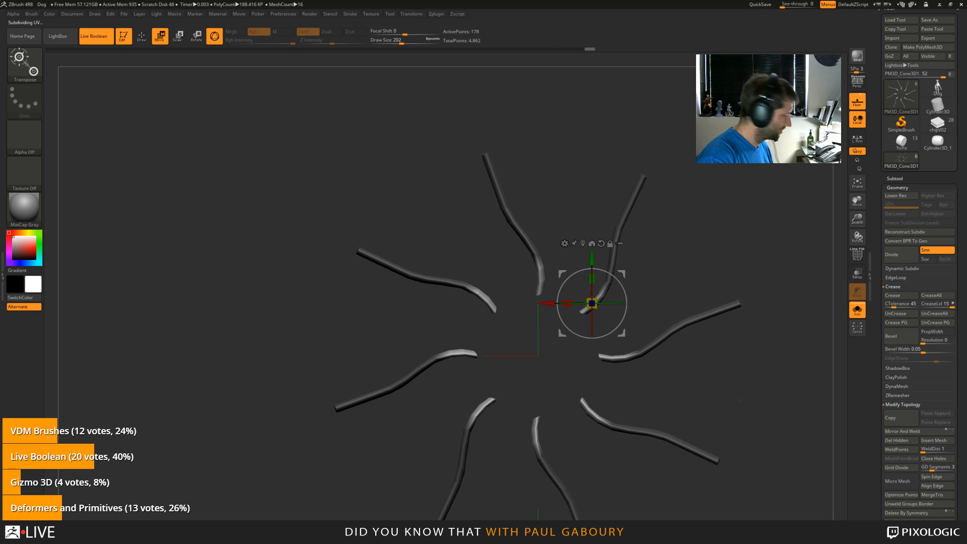
left_click_drag(739, 399, 686, 370, "alt")
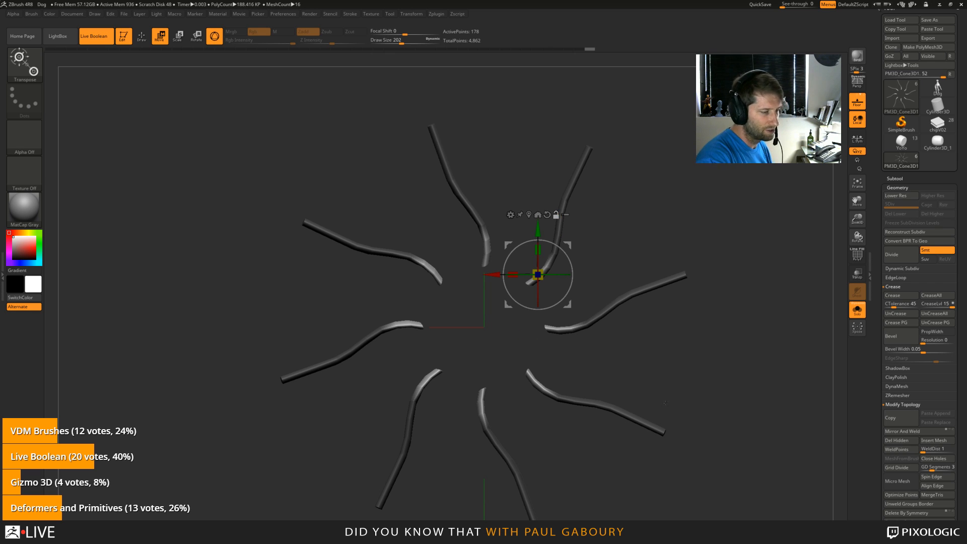
left_click_drag(693, 378, 692, 373)
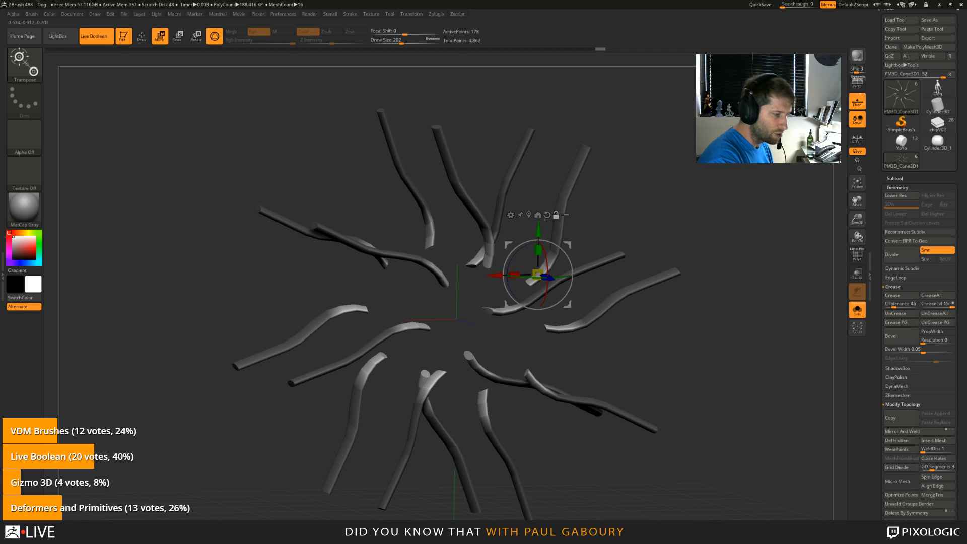
Step: Try sending the gizmo from the source rod to the array's axis with Go To Axis, and undo it
left_click(538, 215)
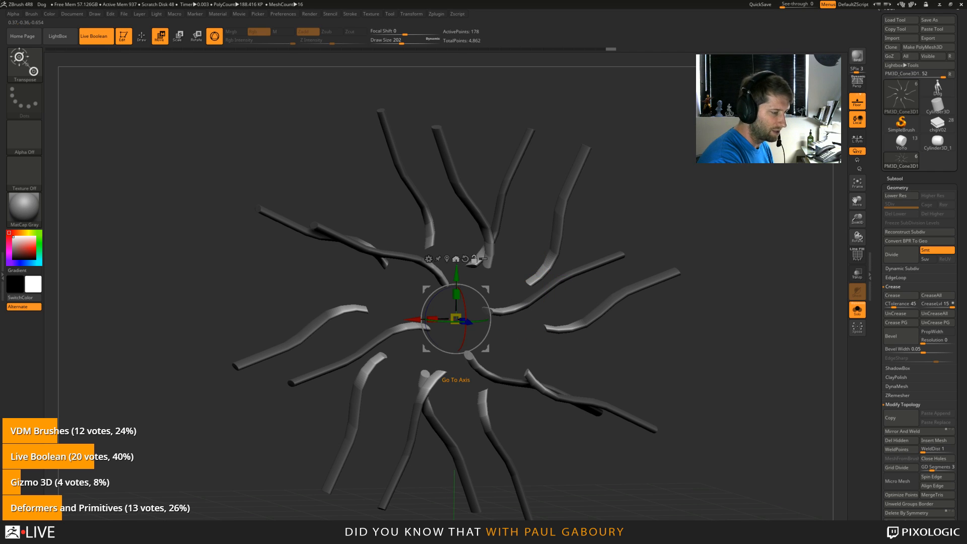
key("ctrl+z")
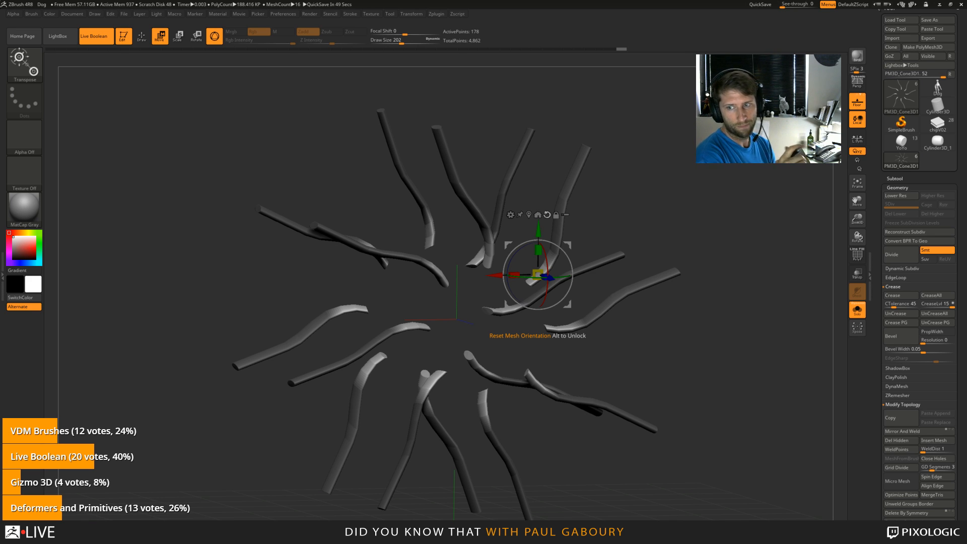
left_click_drag(579, 352, 618, 381)
left_click_drag(665, 432, 670, 439)
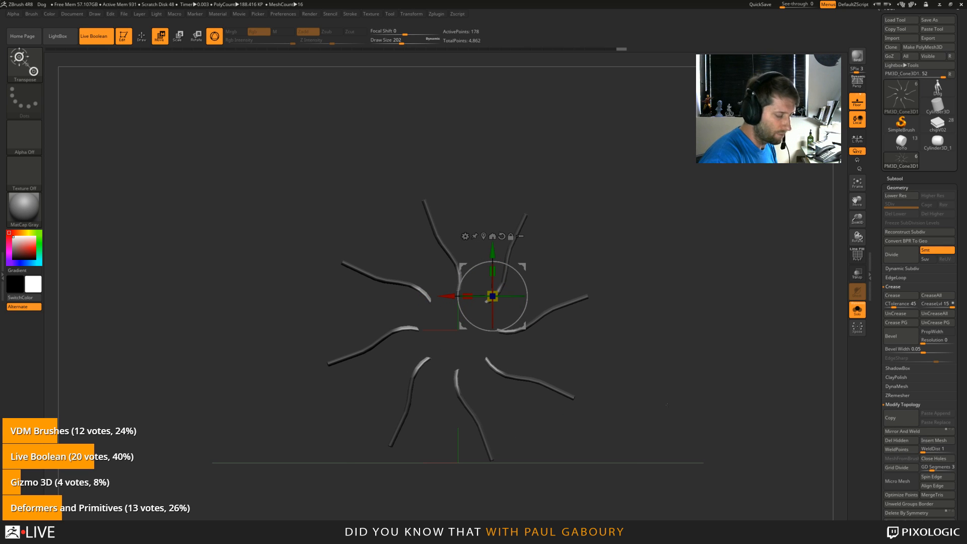
key("ctrl+d")
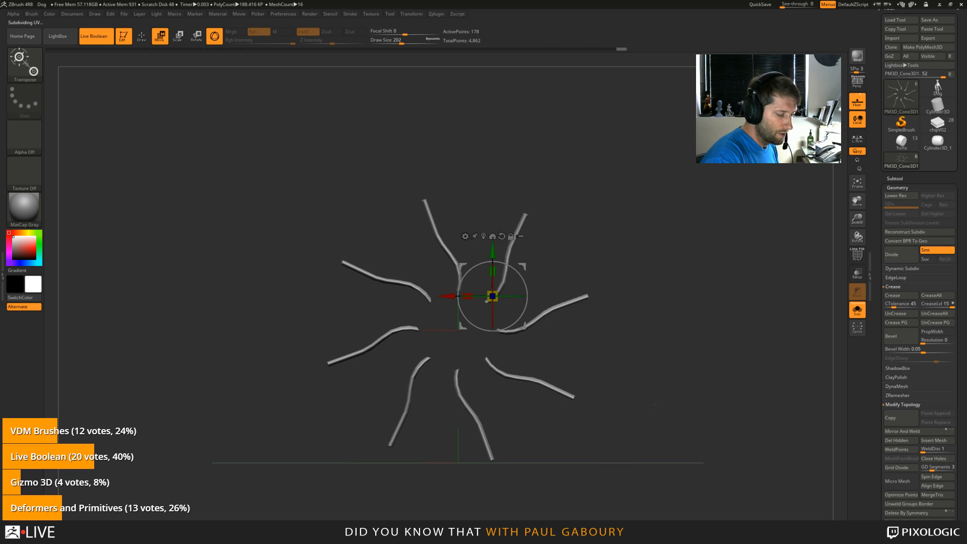
left_click_drag(654, 405, 662, 412)
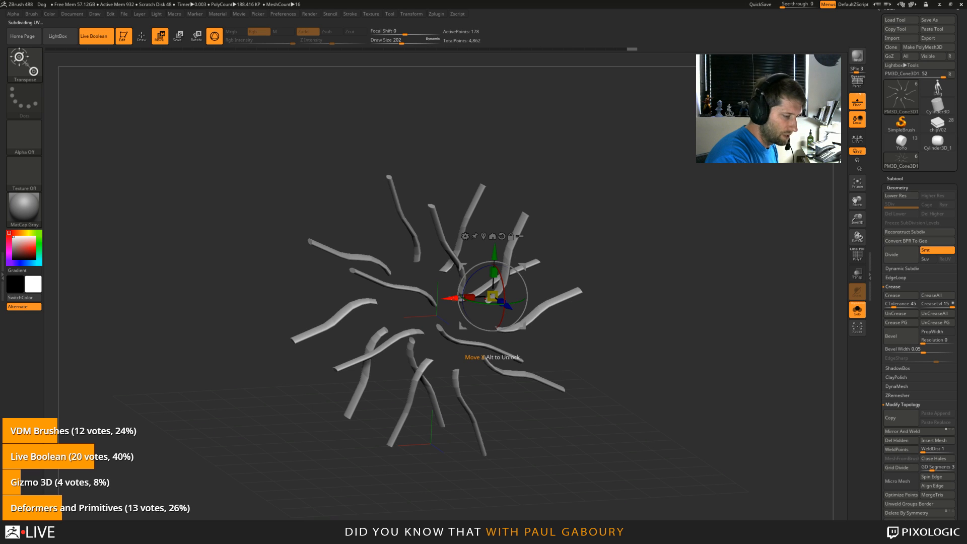
left_click_drag(496, 361, 494, 357)
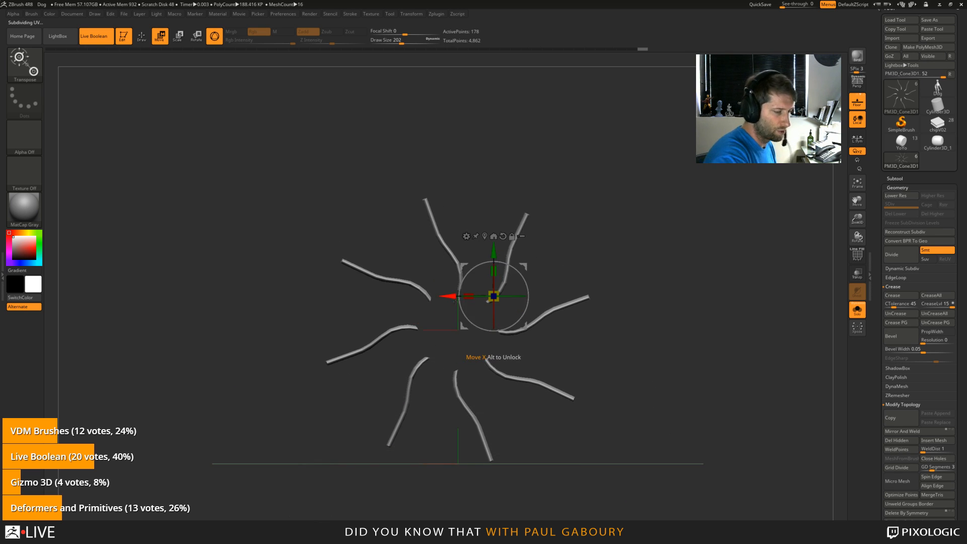
Step: Turn off Lock Pos and Lock Size in the rods' ArrayMesh to compare the layout, and re-enable both
left_click(906, 189)
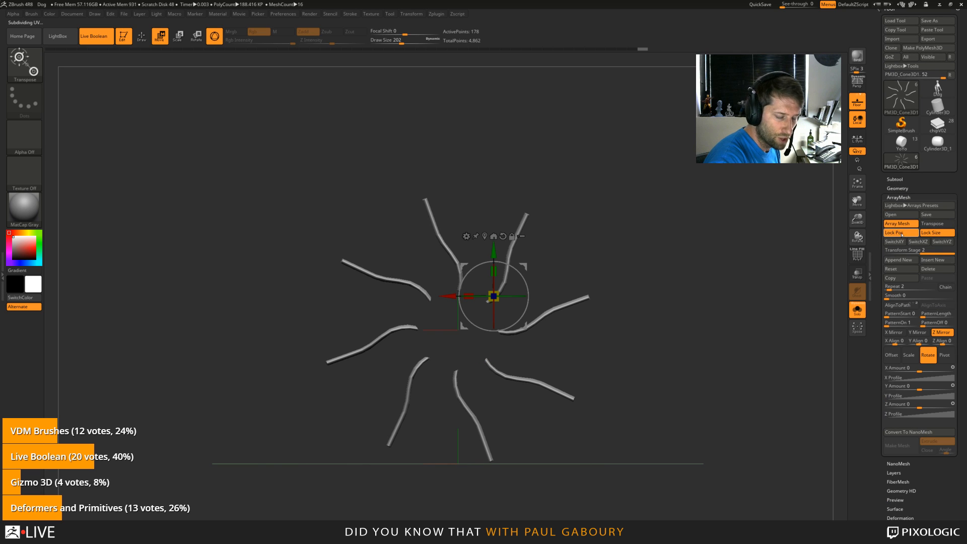
left_click(901, 234)
left_click(930, 233)
left_click(917, 242)
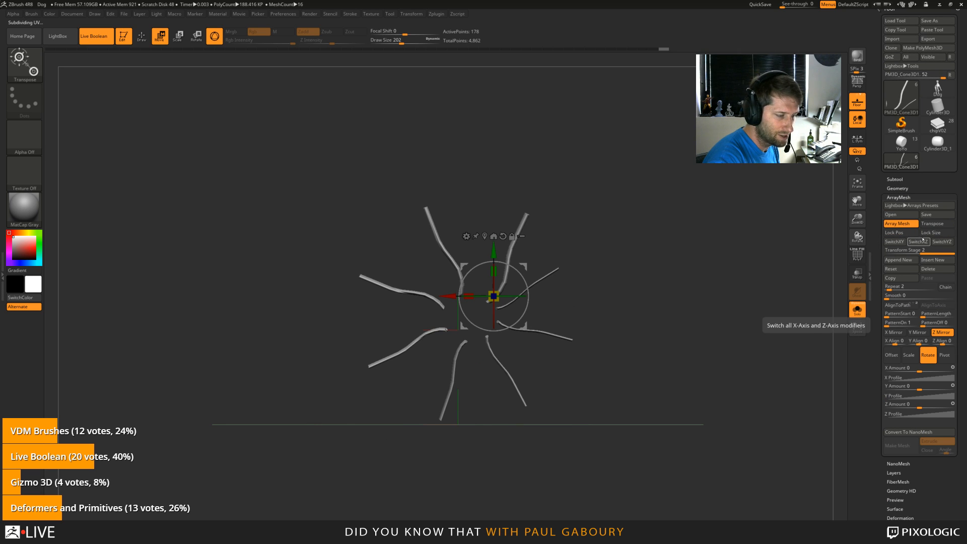
left_click_drag(675, 348, 661, 381)
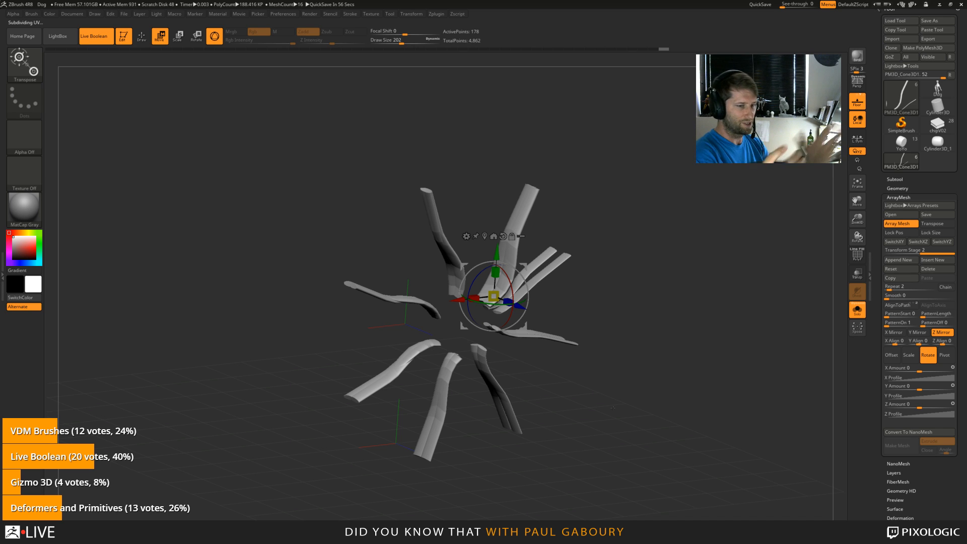
left_click(894, 232)
left_click(937, 234)
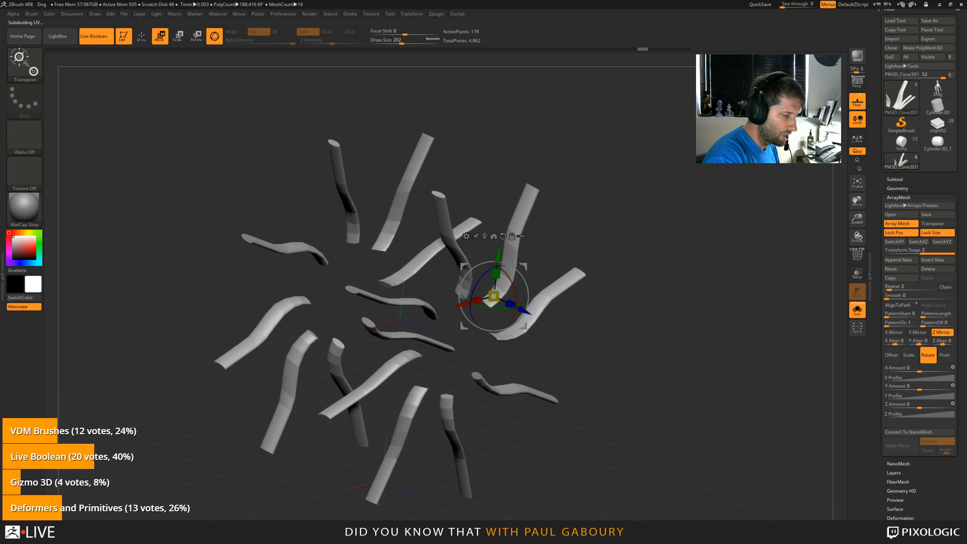
left_click_drag(634, 409, 680, 389, "alt")
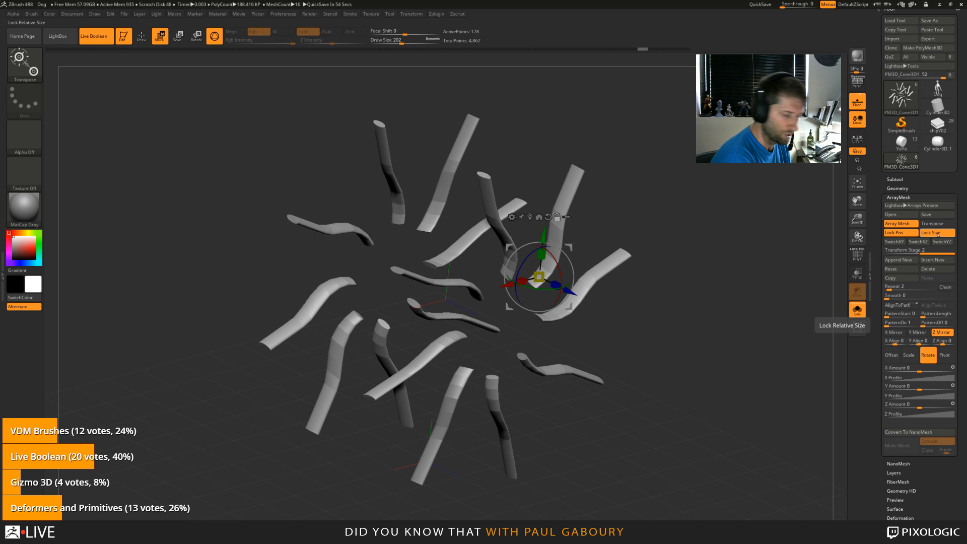
Step: Insert a cylinder as a new subtool below the arrayed rods and select it
left_click(892, 180)
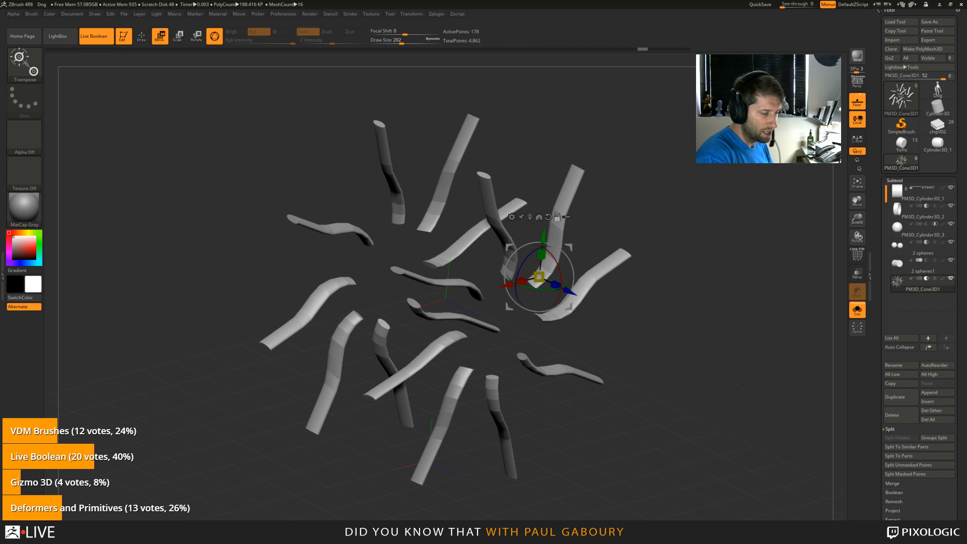
left_click_drag(665, 363, 647, 423, "shift")
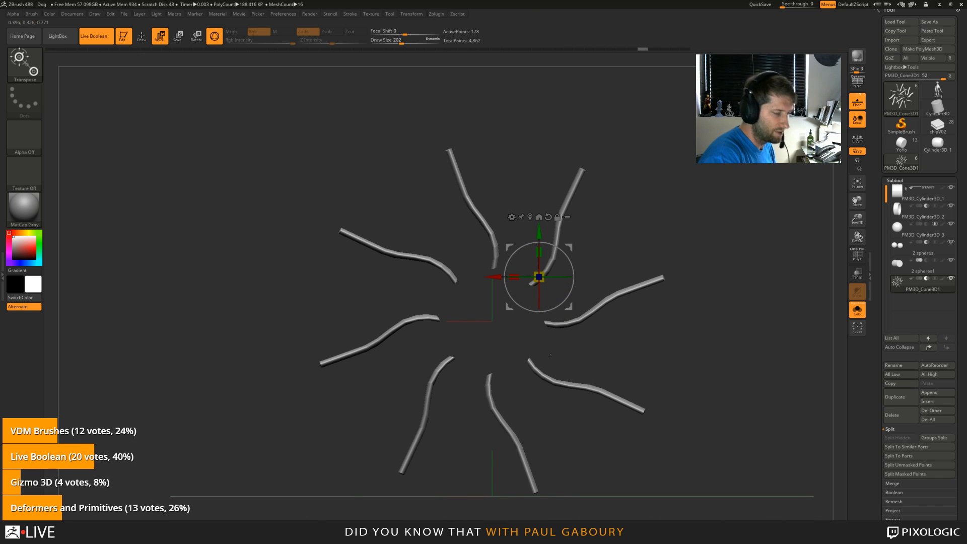
left_click_drag(694, 446, 676, 422, "alt")
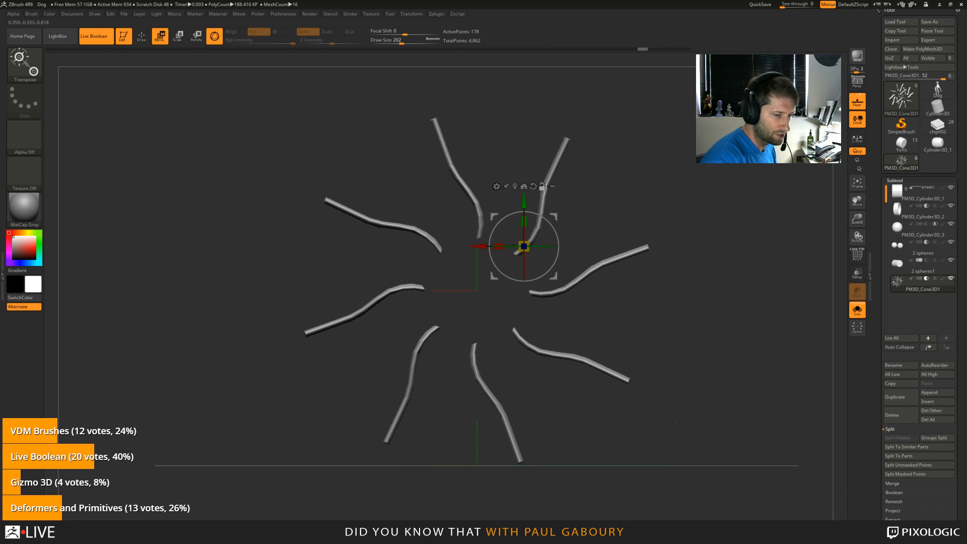
left_click(921, 401)
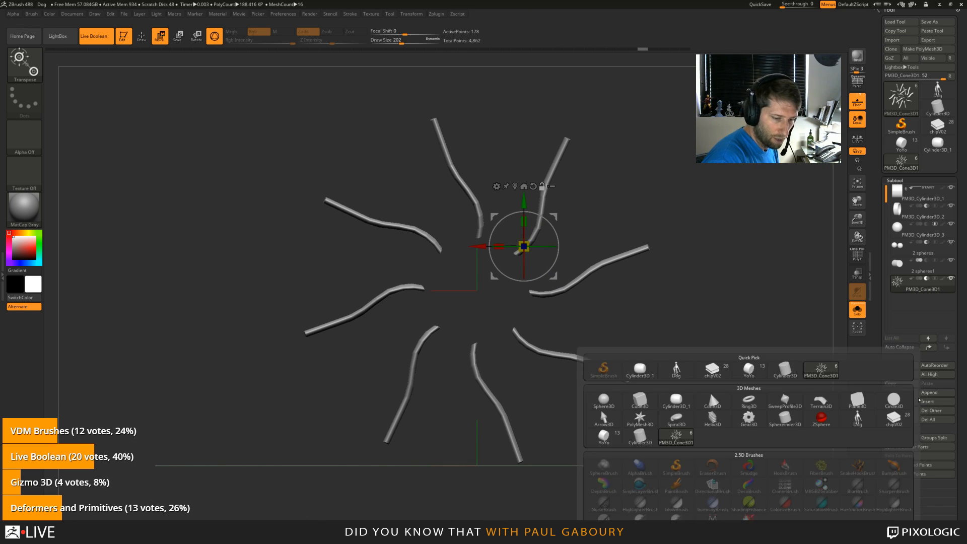
left_click(669, 404)
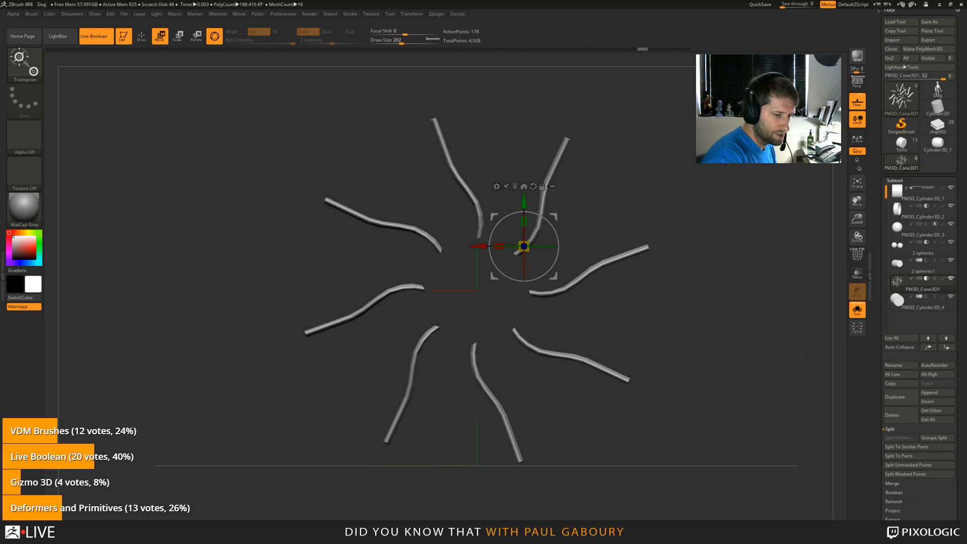
left_click(923, 303)
right_click_drag(650, 433, 639, 398, "ctrl")
right_click_drag(639, 398, 627, 416)
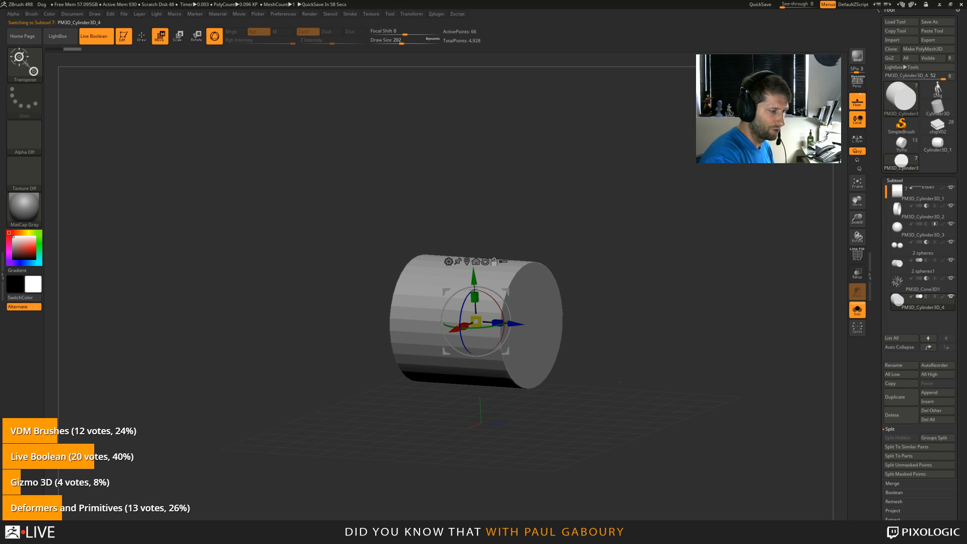
Step: Scale the inserted cylinder with the gizmo into a long, thin rod
right_click_drag(619, 381, 626, 420, "shift")
left_click_drag(481, 295, 693, 353)
left_click_drag(452, 314, 612, 411)
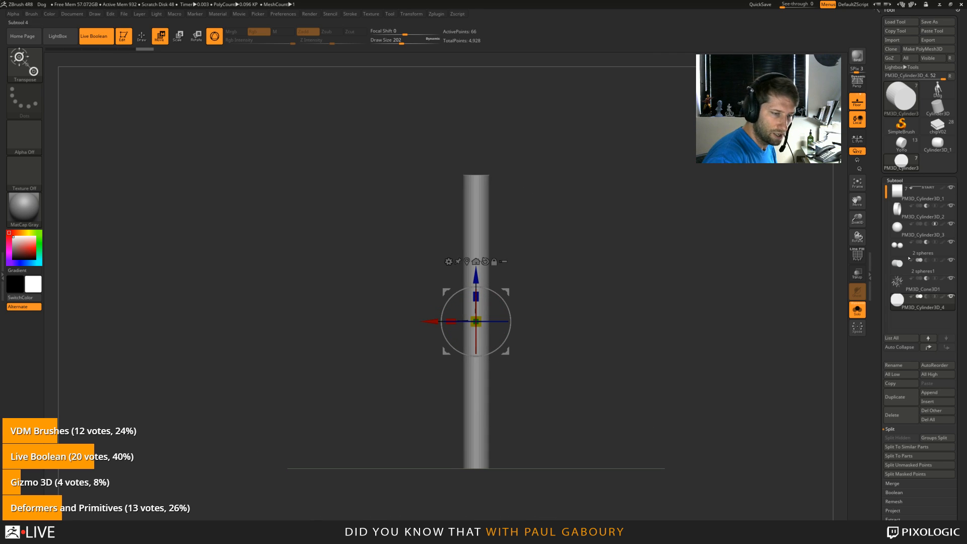
Step: Enable Array Mesh on the new rod with Lock Pos and Lock Size turned on
left_click(899, 180)
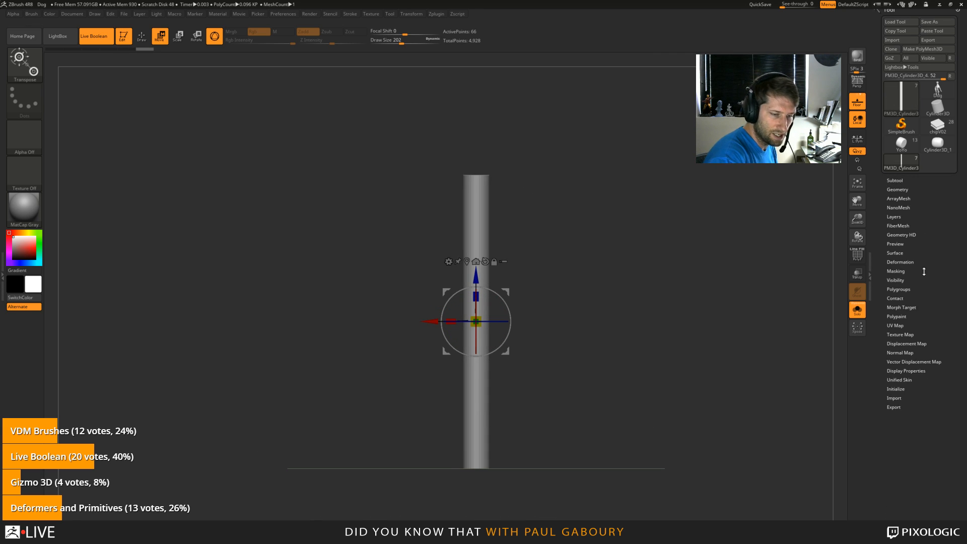
left_click(900, 199)
left_click(906, 225)
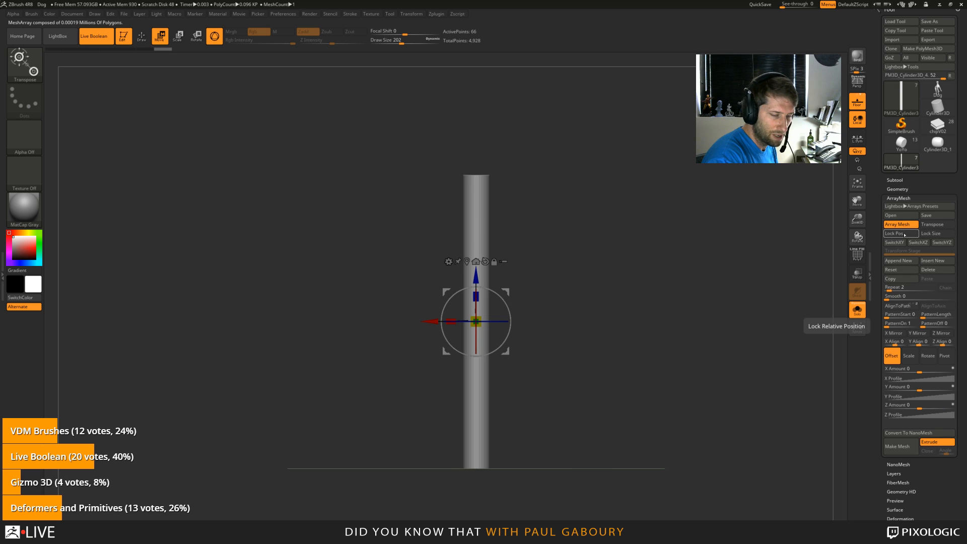
left_click(935, 234)
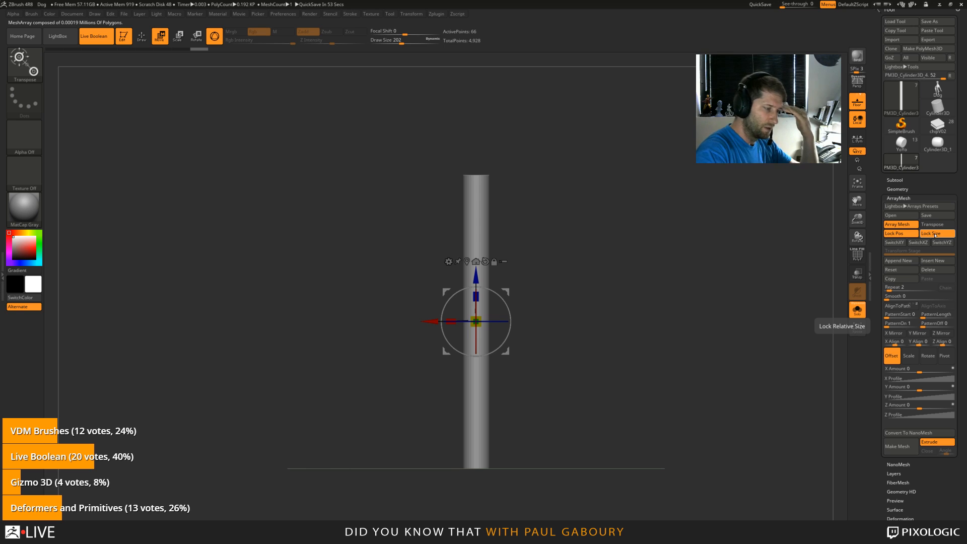
left_click_drag(610, 407, 688, 436, "alt")
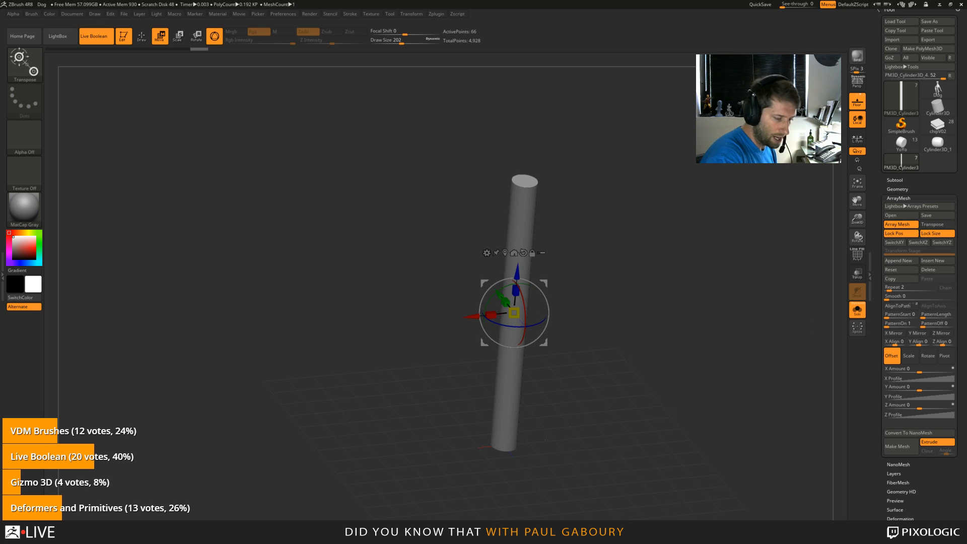
Step: Array the rod radially with the Rotate Z Amount at 360 and Repeat at 9
left_click(928, 356)
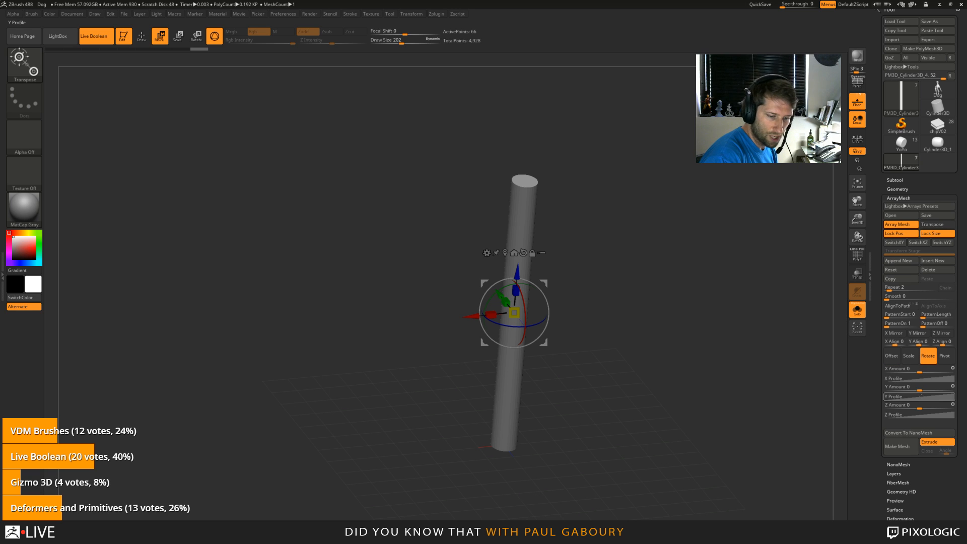
left_click(921, 408)
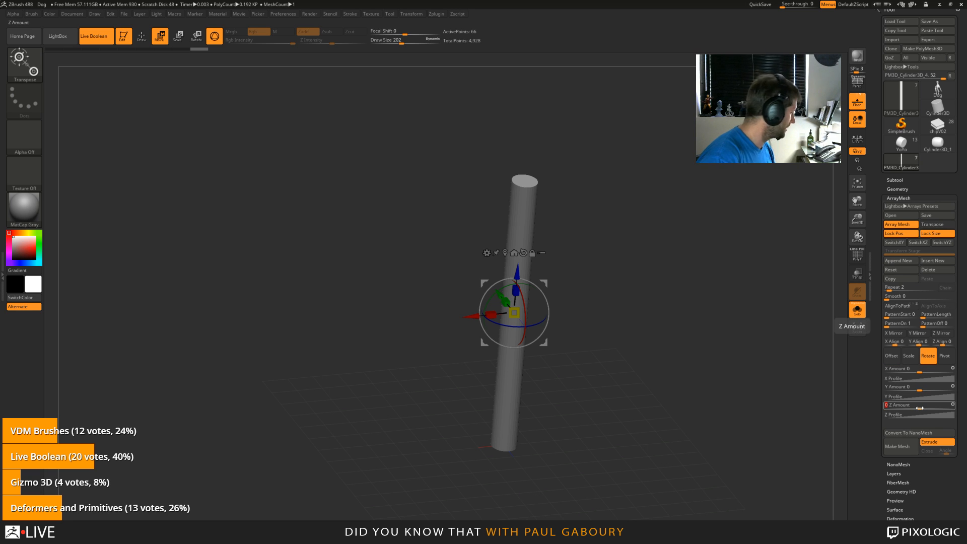
key("Return")
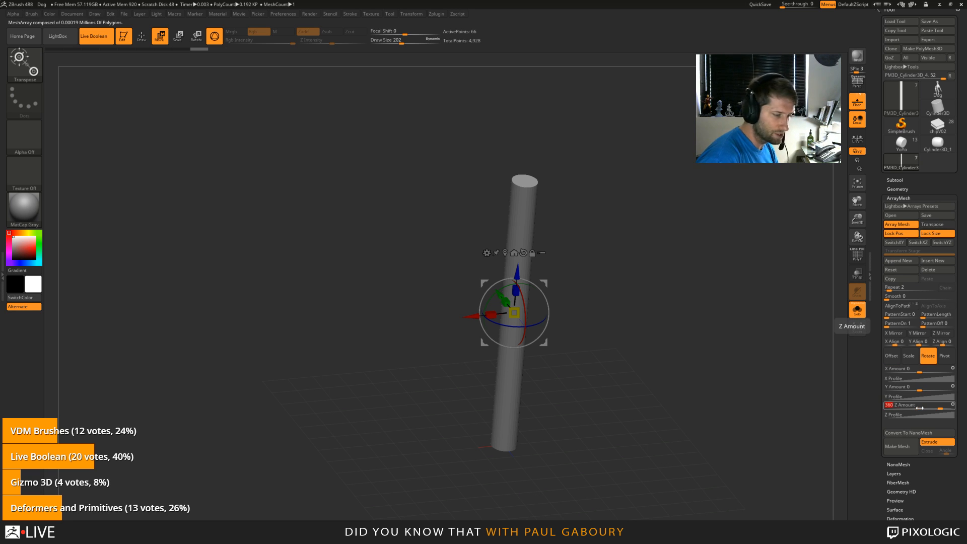
left_click_drag(889, 290, 893, 291)
left_click_drag(786, 348, 730, 328, "shift")
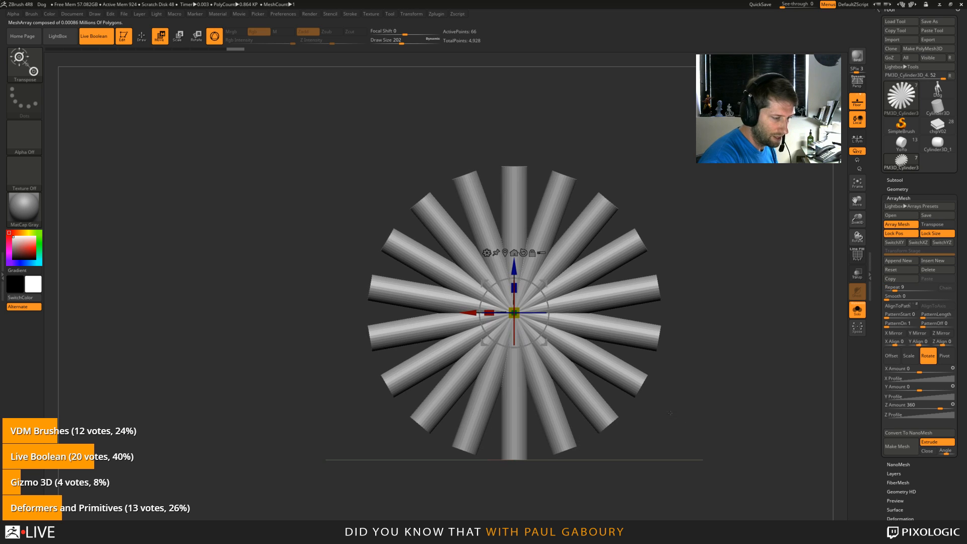
Step: Move the arrayed rods outward from their shared centre along Z and shorten them lengthwise
left_click_drag(733, 408, 700, 428)
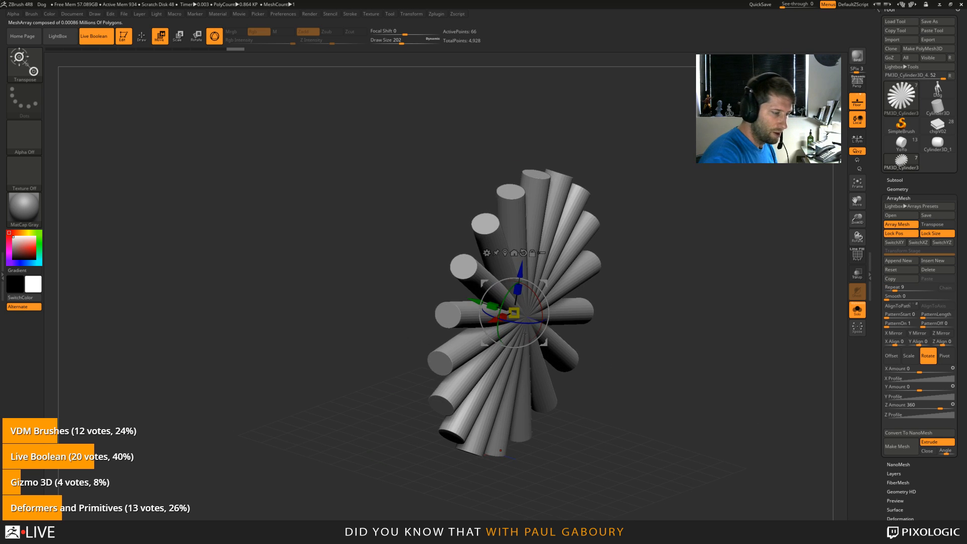
left_click_drag(514, 313, 534, 320)
left_click_drag(450, 388, 533, 348)
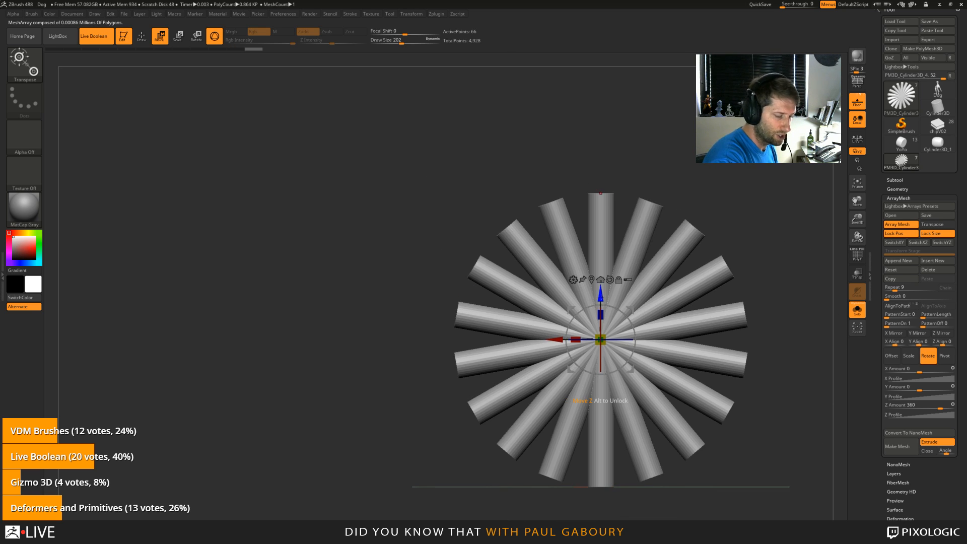
left_click_drag(601, 293, 635, 109)
right_click_drag(635, 109, 559, 200, "ctrl")
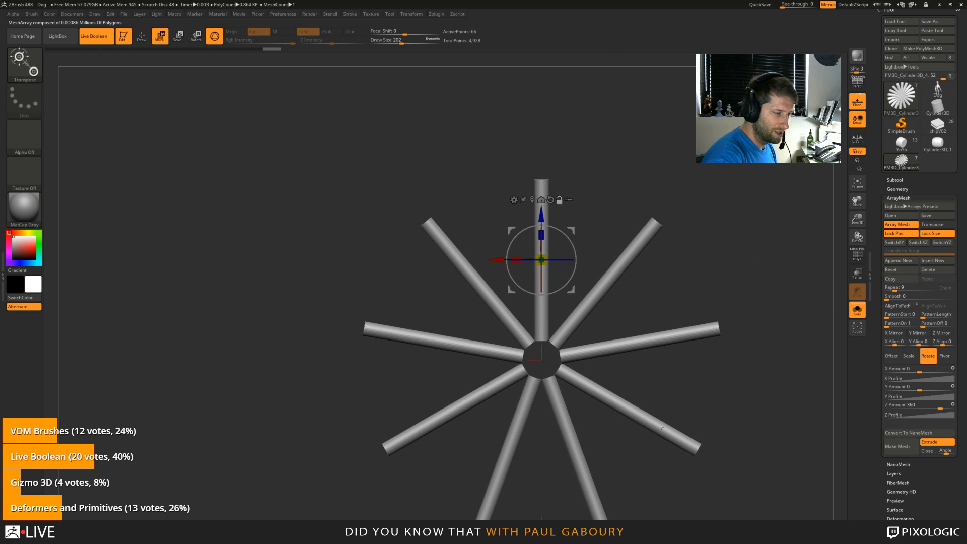
left_click_drag(541, 235, 542, 266)
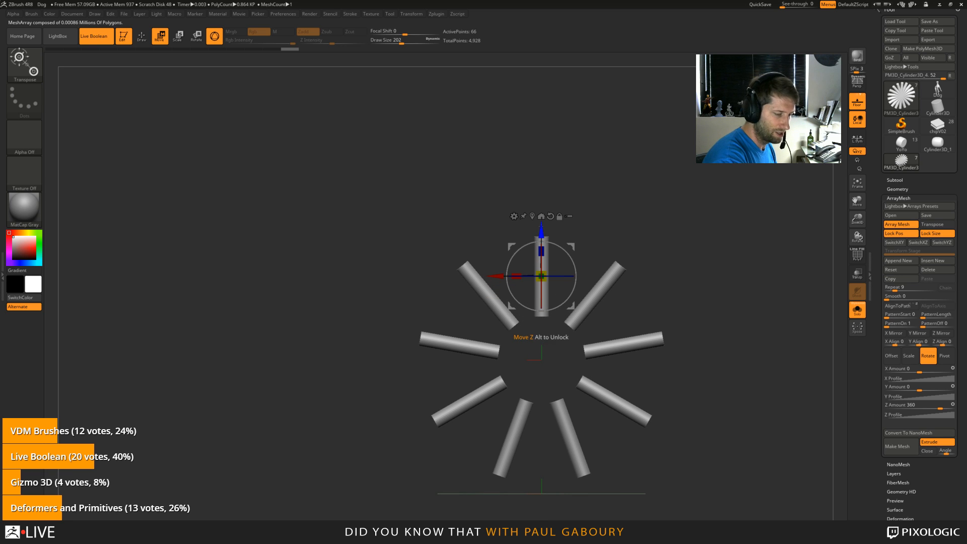
Step: Leave Solo mode to show the yo-yo and set the arrayed rods subtool to Boolean subtraction
left_click(853, 316)
right_click_drag(730, 347, 730, 368, "ctrl")
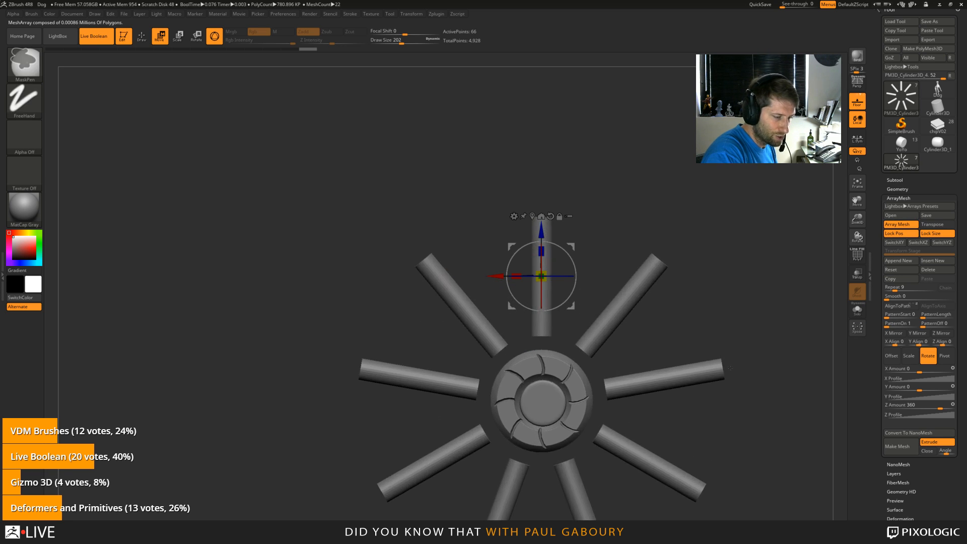
left_click(895, 180)
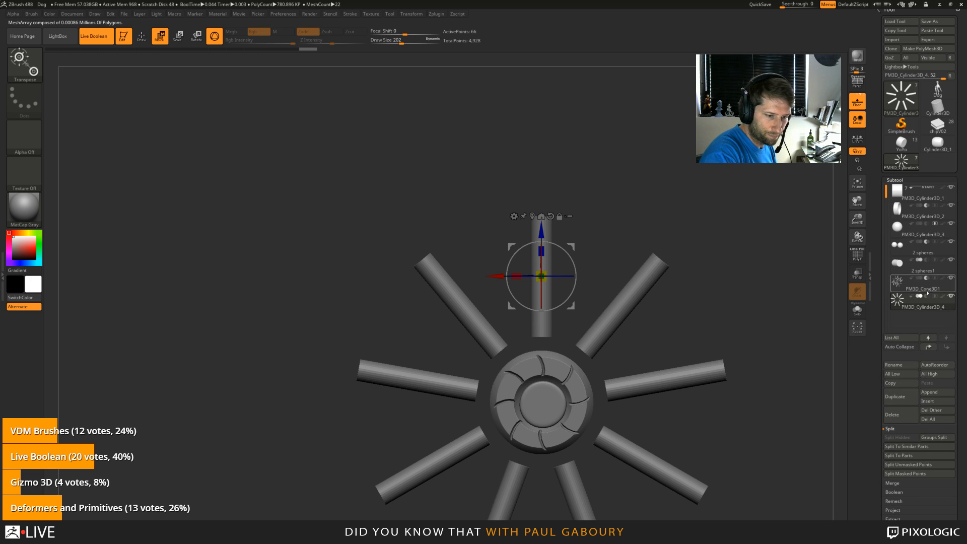
left_click(927, 296)
Step: Move the arrayed rods inward and along the yo-yo's axis to cut holes around its middle
left_click_drag(542, 232, 542, 288)
left_click_drag(672, 404, 670, 395)
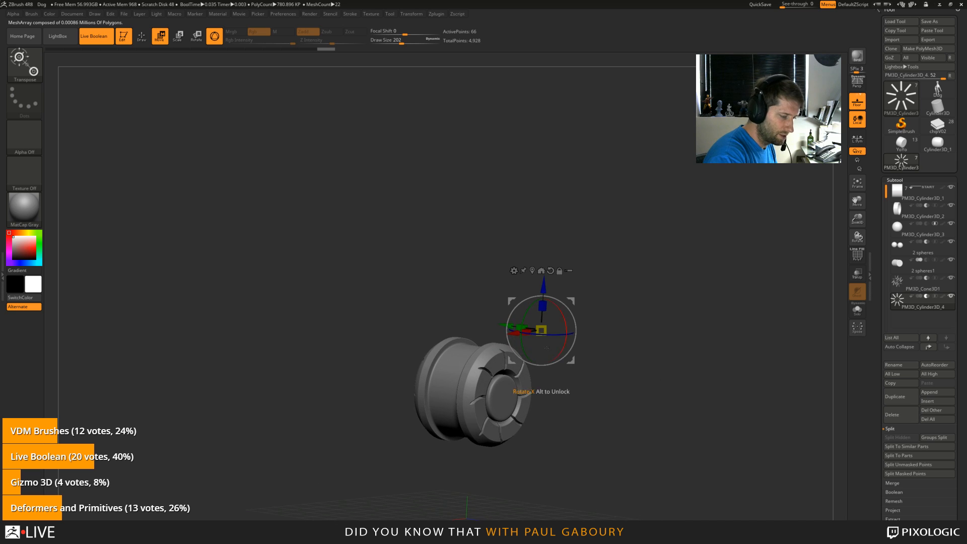
left_click_drag(514, 389, 478, 382)
left_click_drag(441, 316, 442, 316)
left_click_drag(560, 377, 663, 390)
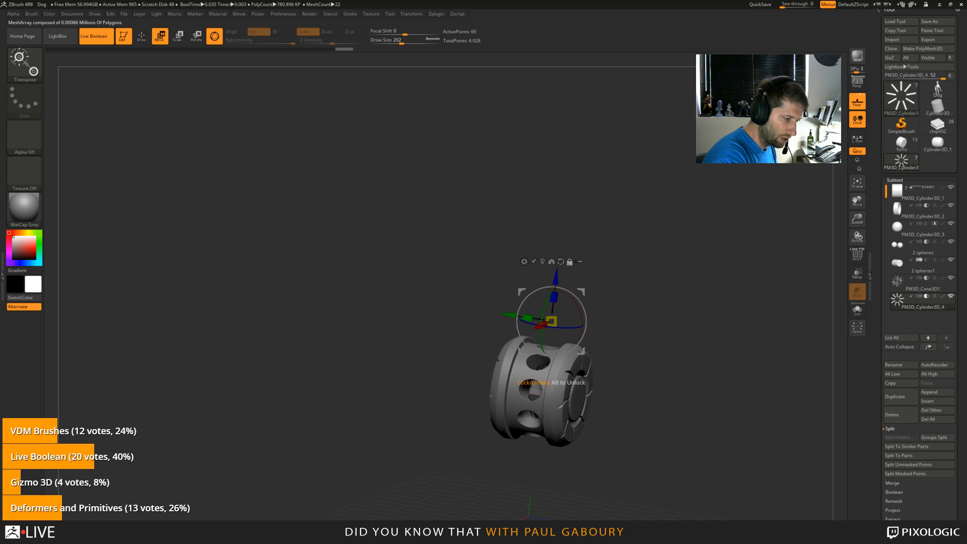
Step: Pull the arrayed rods outward to make the middle holes shallower and reveal the cutting rods with PolyFrame
left_click(551, 261)
left_click_drag(659, 370, 558, 321)
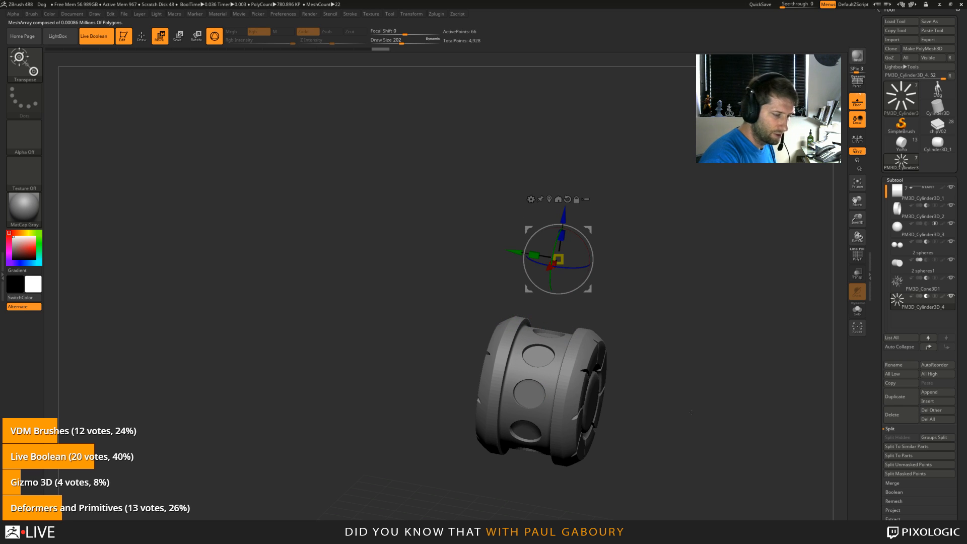
left_click_drag(745, 418, 686, 417)
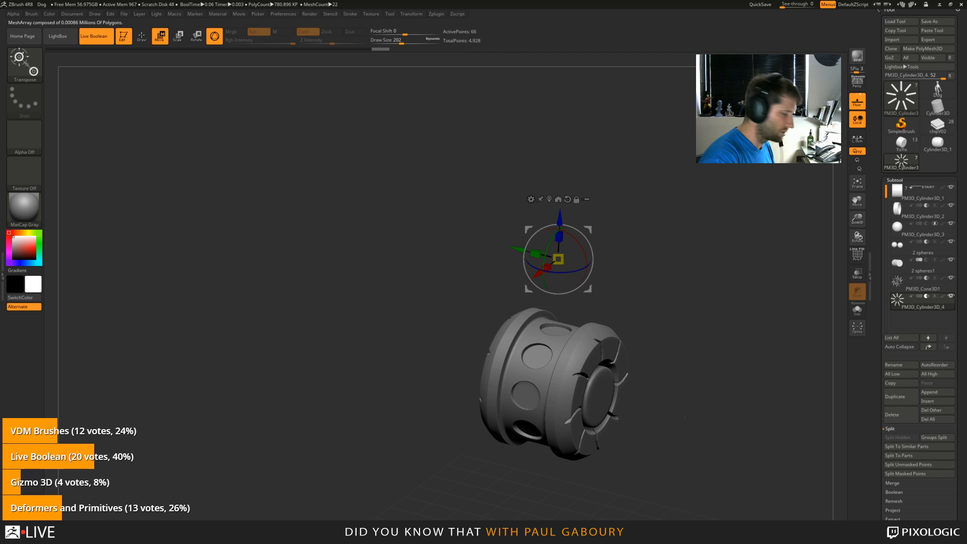
key("shift+f")
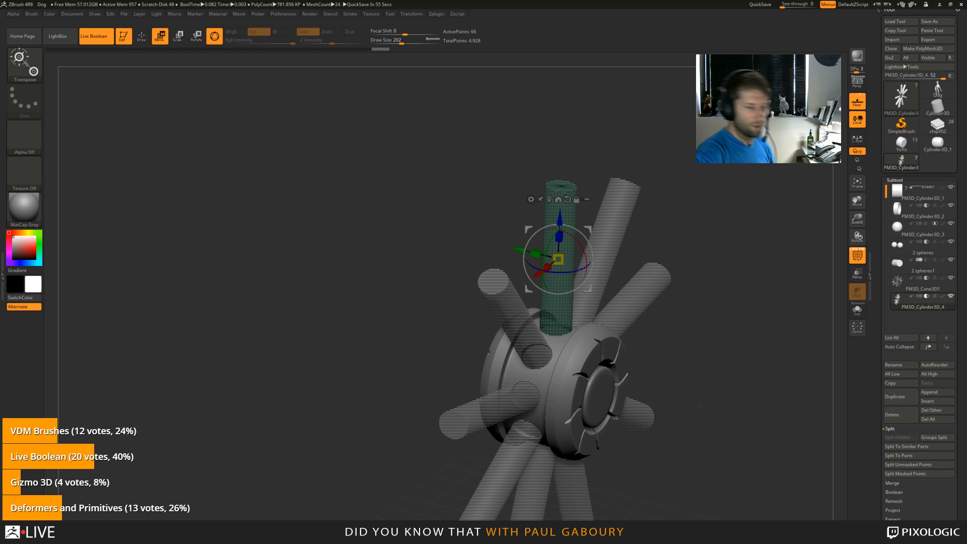
Step: Delete the arrayed rods subtool and switch to the YoYo tool with PolyFrame turned off
left_click(892, 415)
left_click(829, 433)
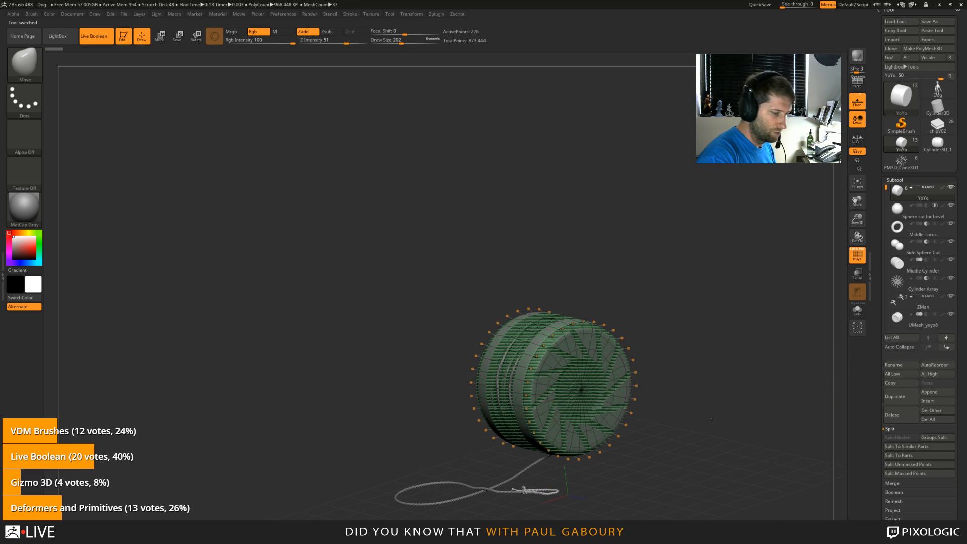
key("shift+f")
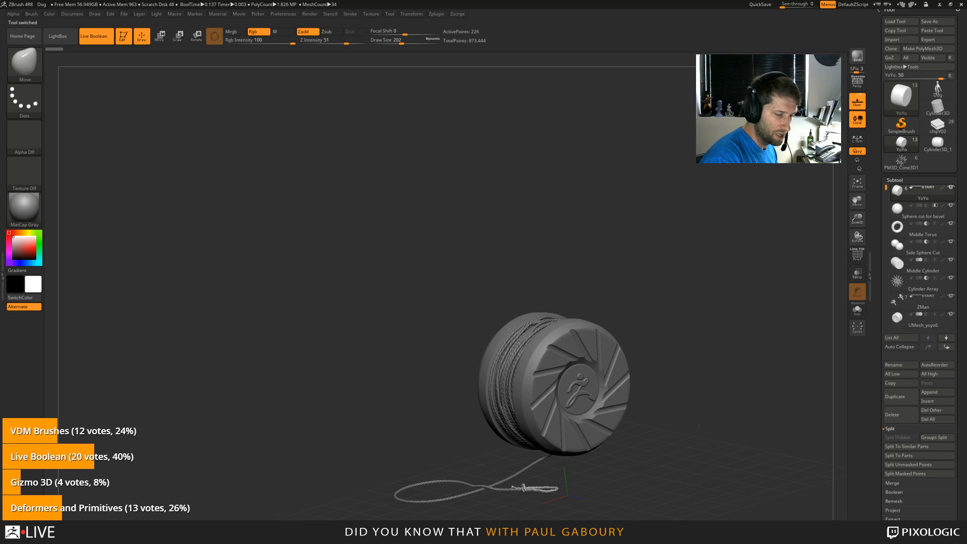
Step: Hide the ZMan subtool group and the string parts below it, leaving only the yo-yo body visible
left_click_drag(699, 425, 690, 370, "alt")
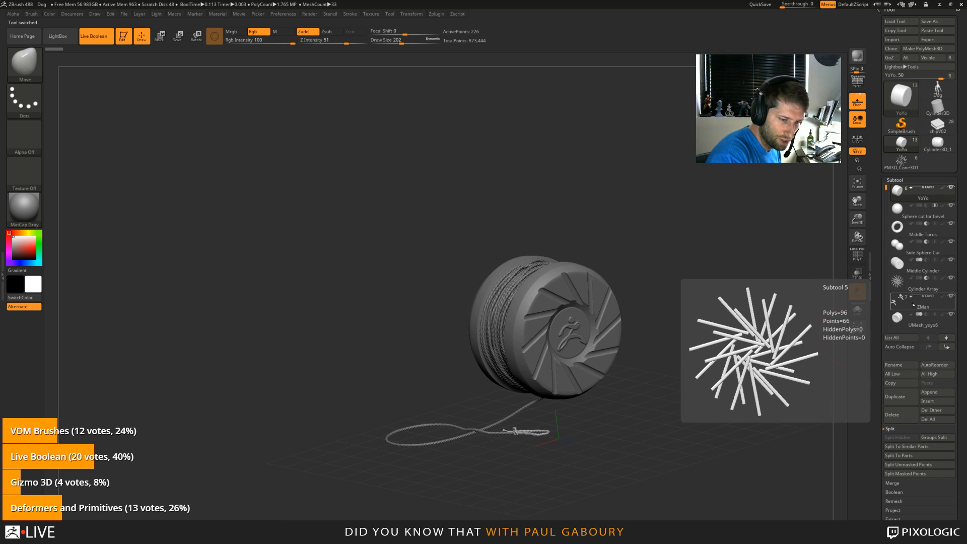
scroll(903, 287, "down", 2)
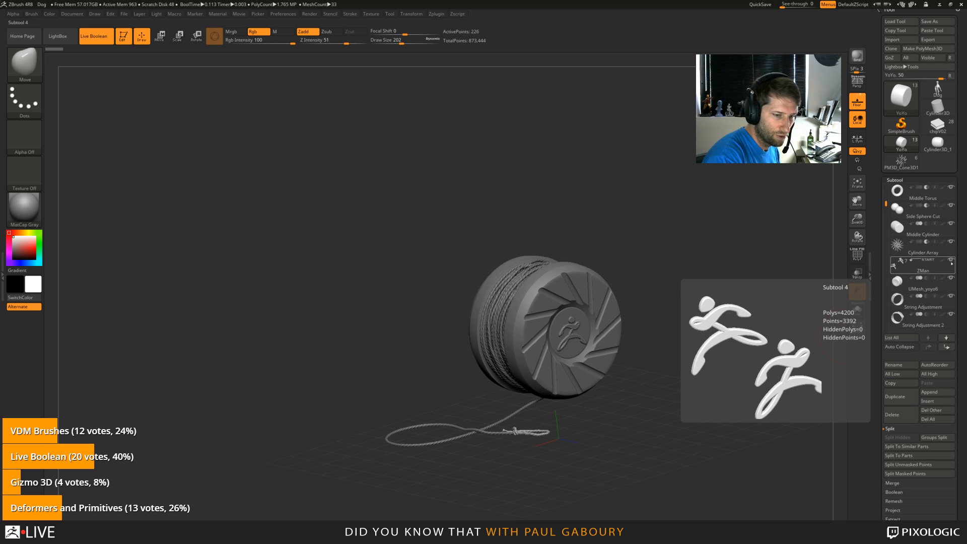
left_click(951, 260)
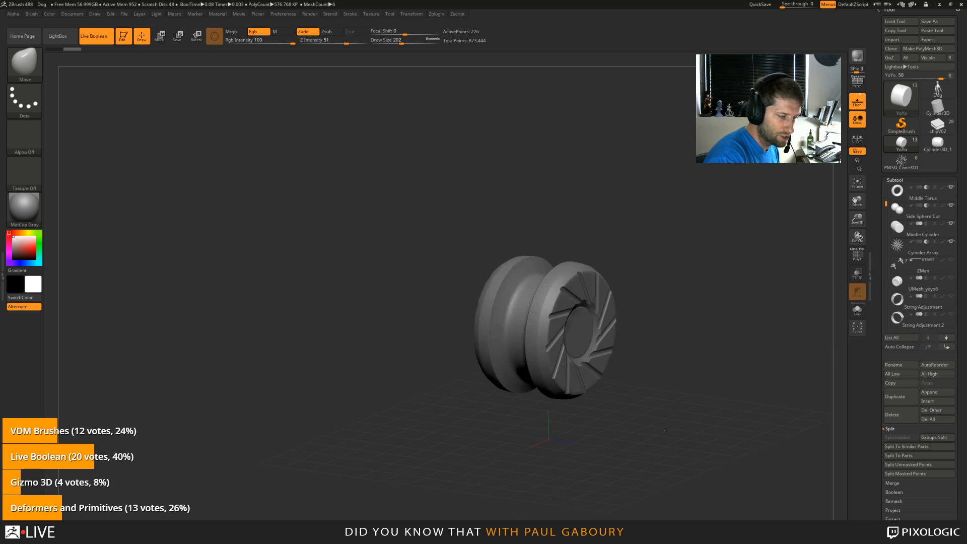
left_click_drag(665, 427, 719, 406)
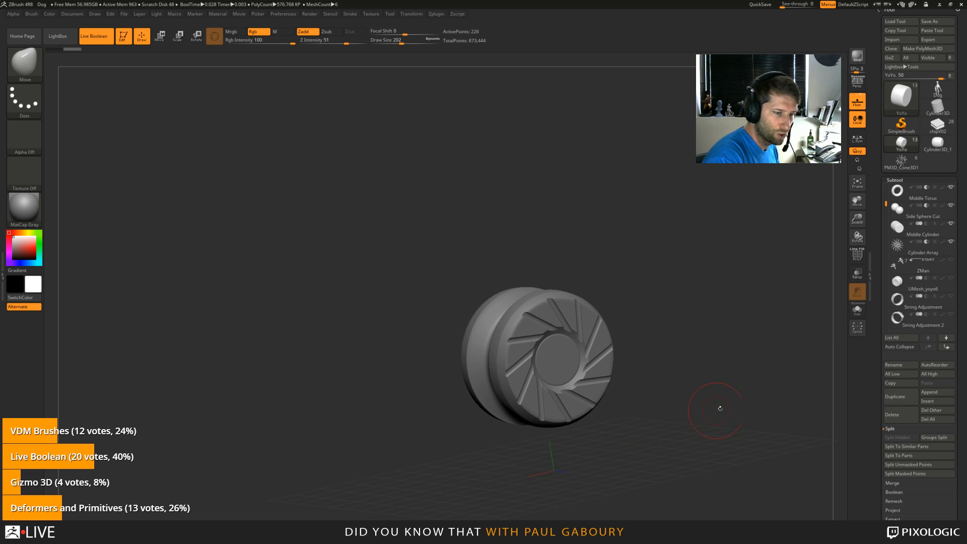
scroll(898, 201, "up", 2)
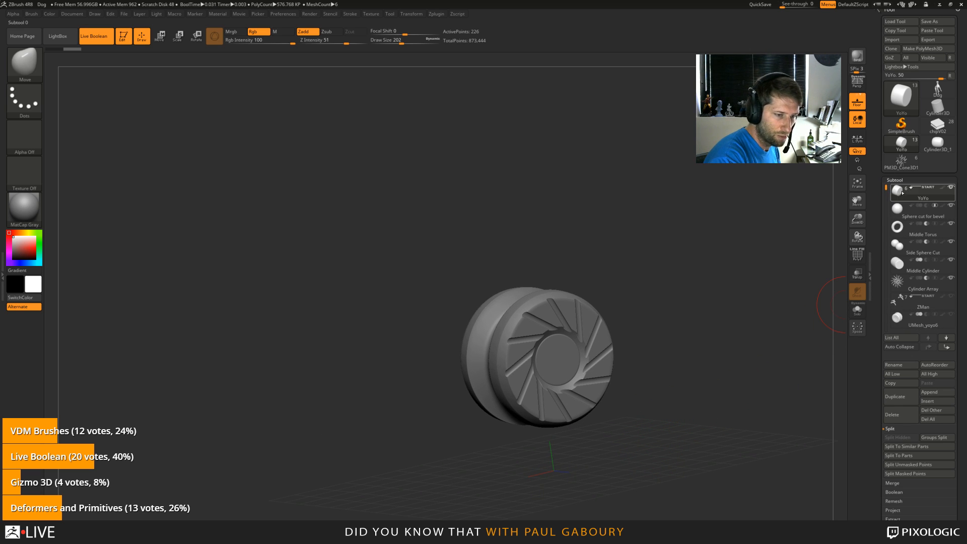
Step: Isolate the yo-yo's subtools with polyframe on, step through them from the base cylinder to Cylinder Array, and restore the full shaded preview
mouse_move(898, 194)
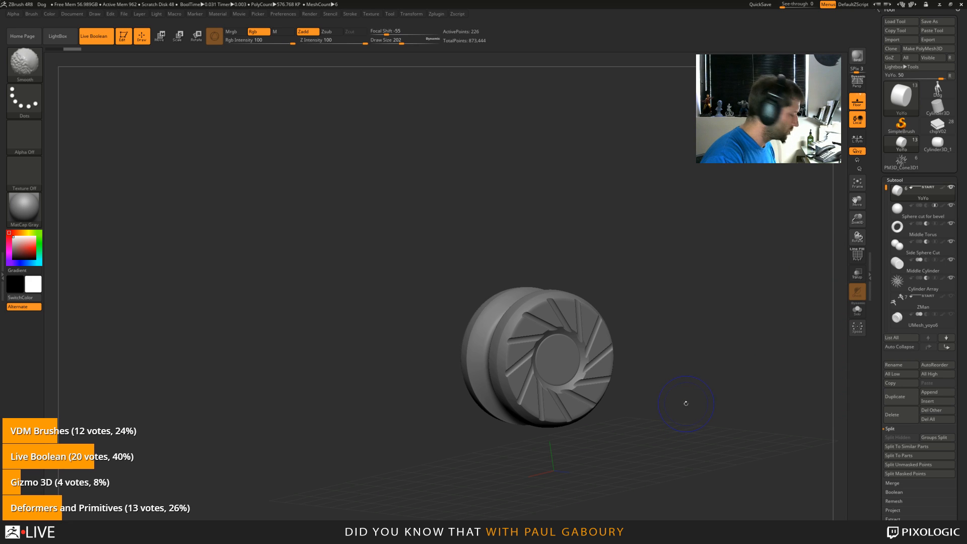
key("shift+f")
left_click(858, 310)
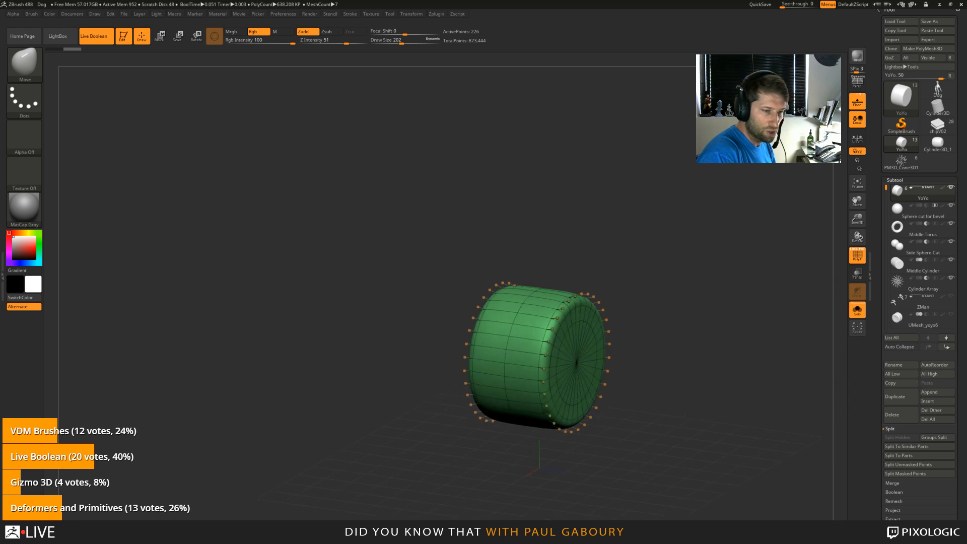
key("Down")
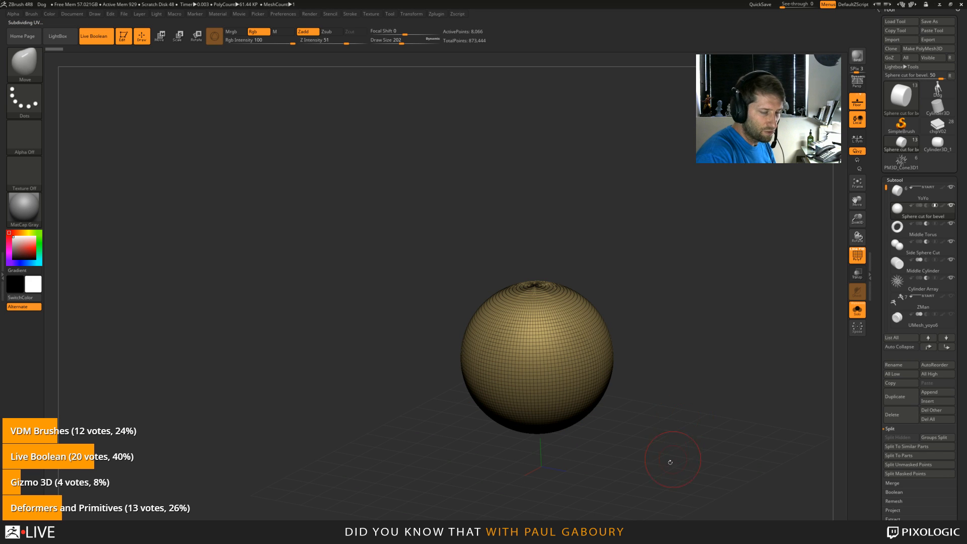
key("Down")
mouse_move(672, 431)
left_mouse_down()
mouse_move(655, 435)
mouse_move(686, 435)
left_mouse_up()
key("Down")
key("Down")
key("Down")
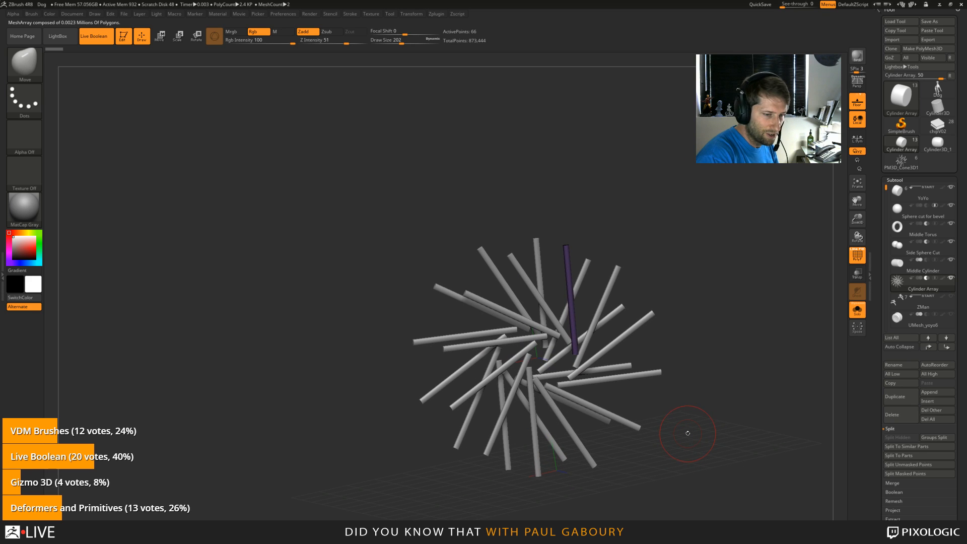
left_click(860, 313)
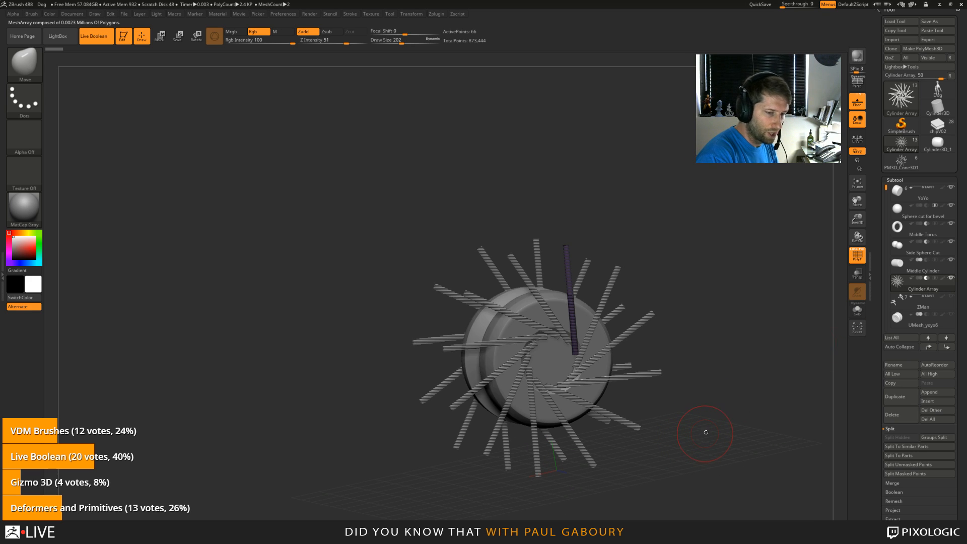
key("shift+f")
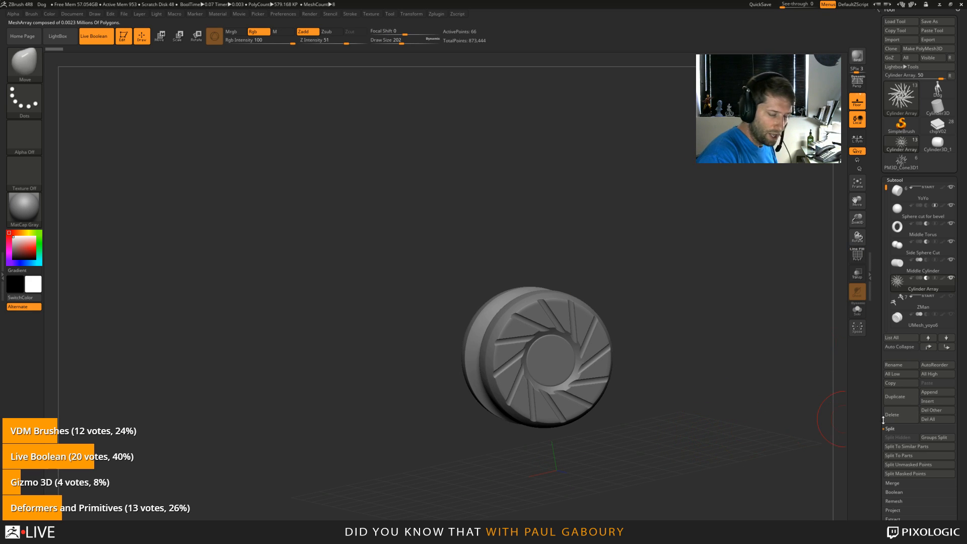
Step: Generate a Boolean mesh from the yo-yo's live Boolean setup and load the resulting UMesh_YoYo tool
left_click(891, 429)
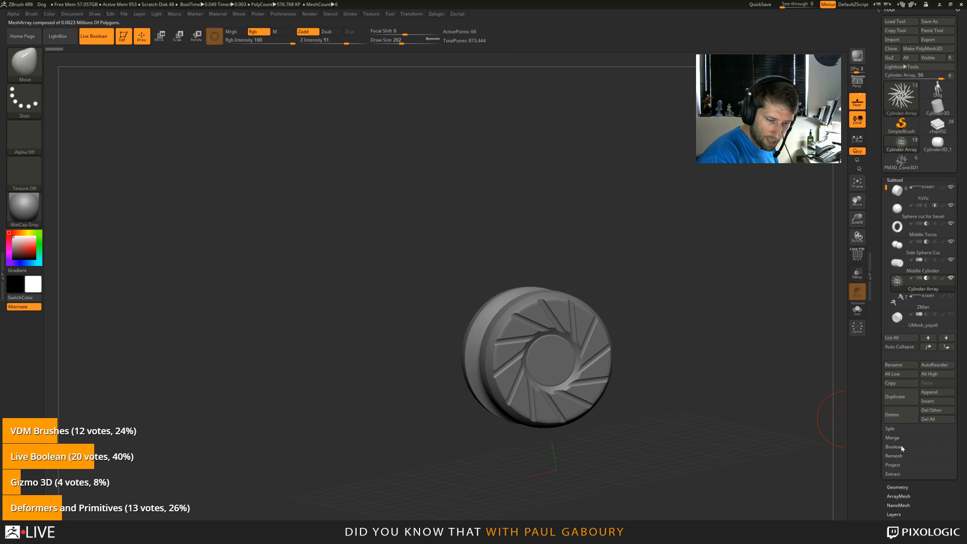
left_click(894, 447)
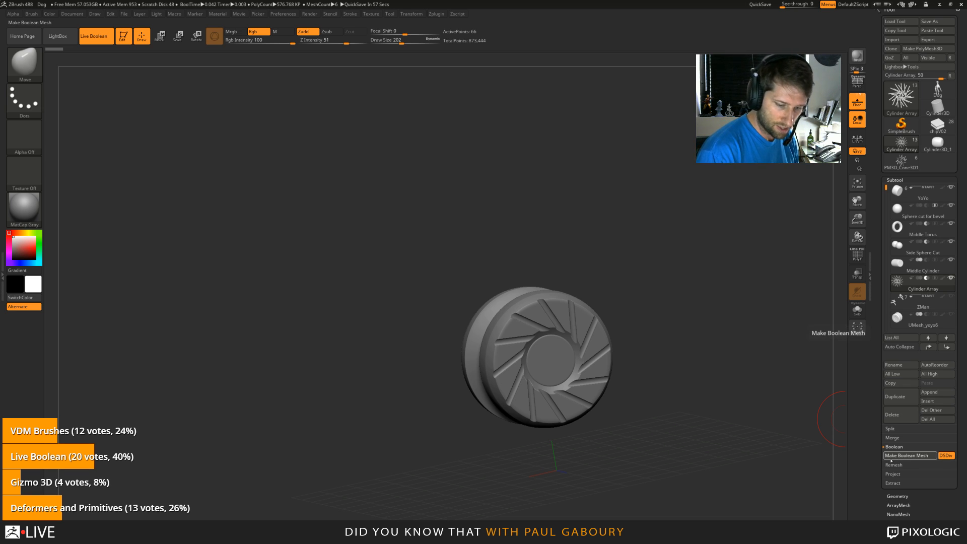
left_click(909, 455)
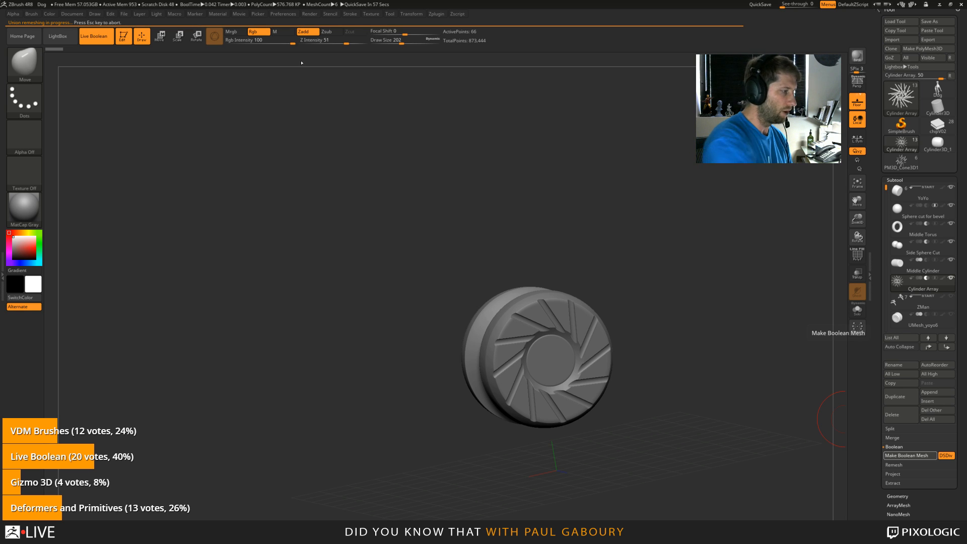
left_click(901, 143)
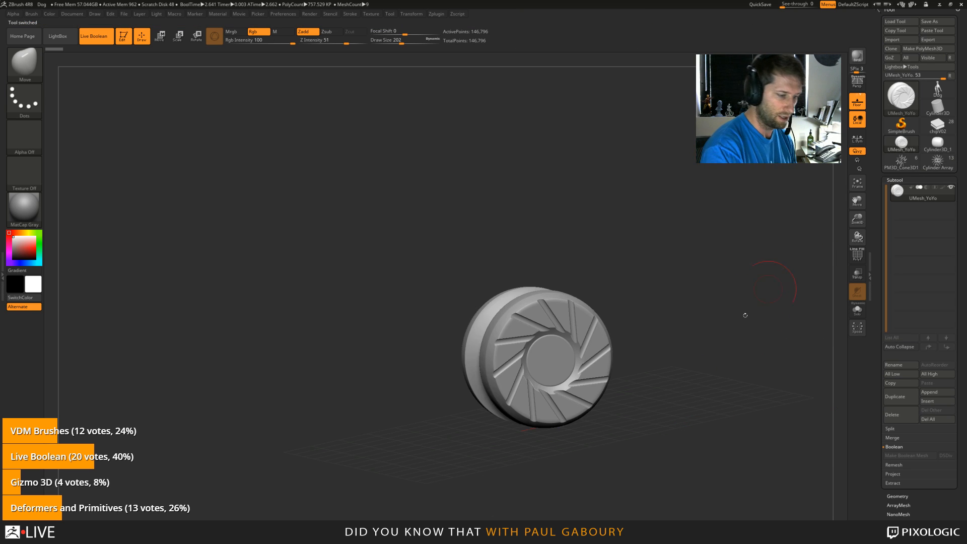
Step: Show the polyframe on the merged yo-yo and examine the topology along the Boolean seams and spoke cuts up close
left_click_drag(745, 312, 676, 406)
key("shift")
key("shift+f")
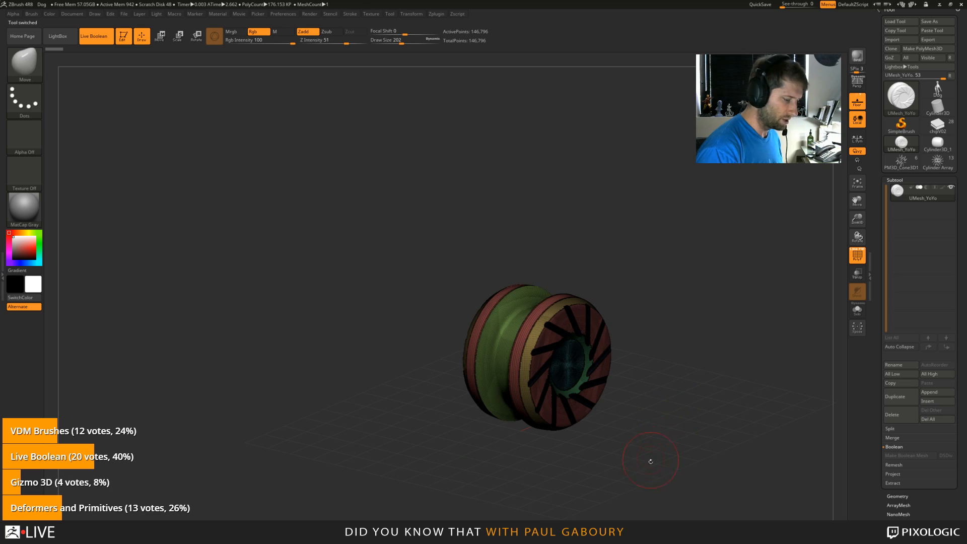
mouse_move(647, 458)
left_mouse_down("alt")
mouse_move(632, 371)
mouse_move(620, 374)
left_mouse_up("alt")
key("s")
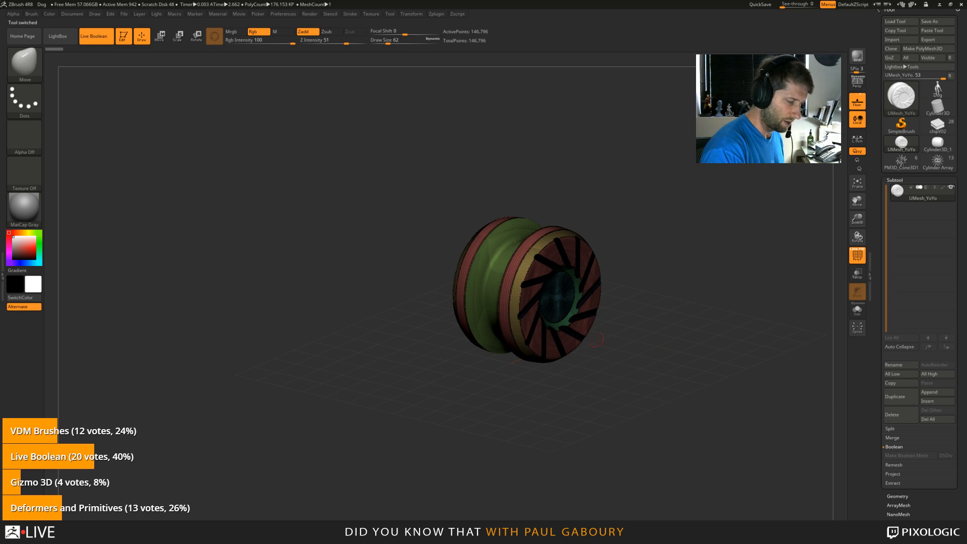
right_click_drag(611, 347, 625, 421, "ctrl")
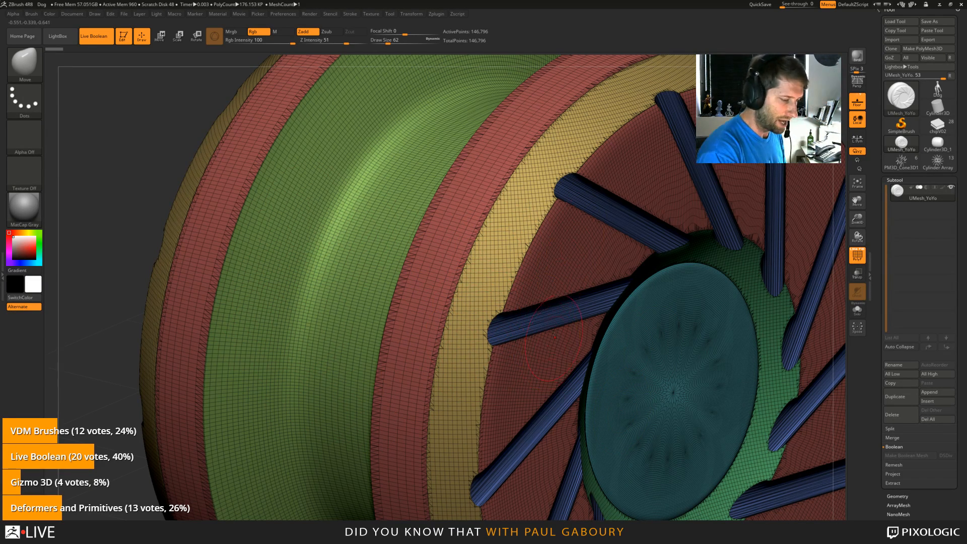
right_click_drag(432, 248, 468, 255, "ctrl")
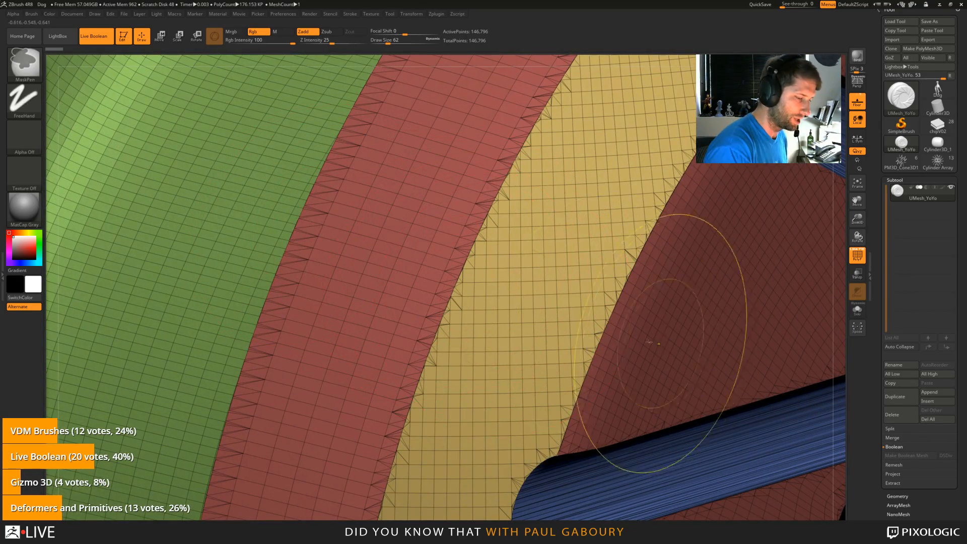
mouse_move(648, 377)
right_mouse_down("ctrl")
mouse_move(669, 303)
mouse_move(686, 357)
mouse_move(597, 374)
mouse_move(622, 409)
right_mouse_up("ctrl")
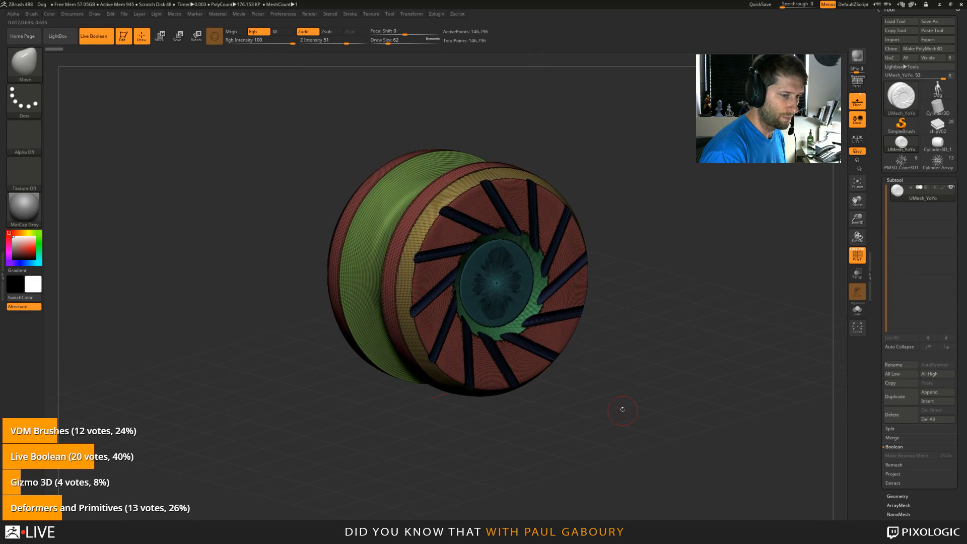
Step: Switch to the chipV02 model, hide the polyframe, and compare the model with Live Boolean off and on
left_click(938, 125)
mouse_move(624, 418)
right_mouse_down()
mouse_move(600, 391)
mouse_move(631, 422)
mouse_move(692, 326)
mouse_move(719, 412)
right_mouse_up()
key("shift+f")
left_click(98, 40)
left_click(97, 39)
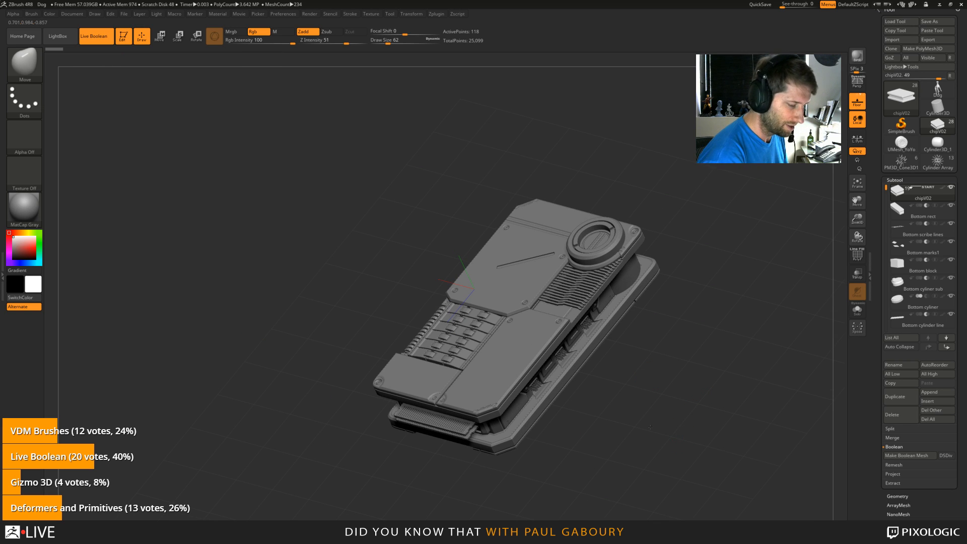
Step: Examine the chip's Boolean panel and edge details up close and hide the floor grid
mouse_move(650, 427)
right_mouse_down("alt")
mouse_move(604, 428)
mouse_move(589, 253)
right_mouse_up("alt")
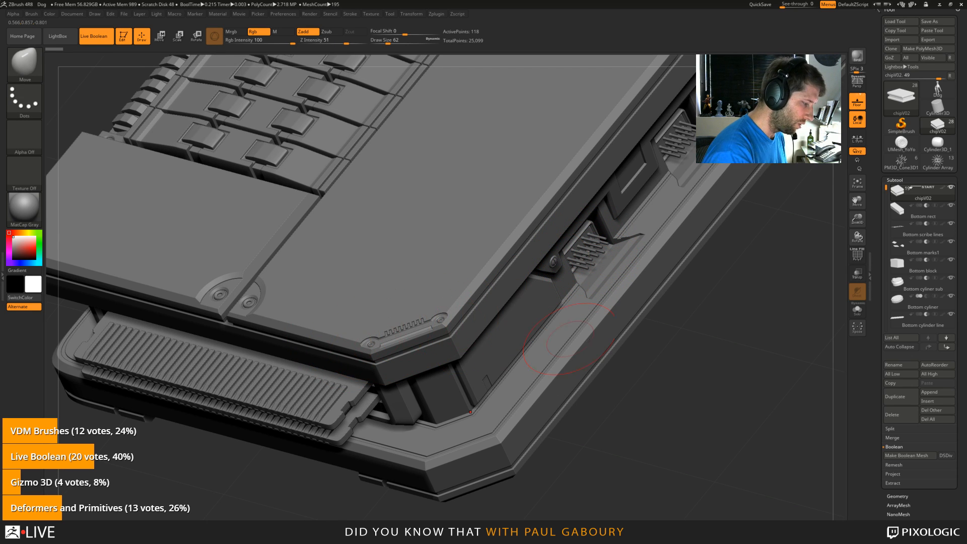
right_click_drag(688, 417, 678, 501, "ctrl")
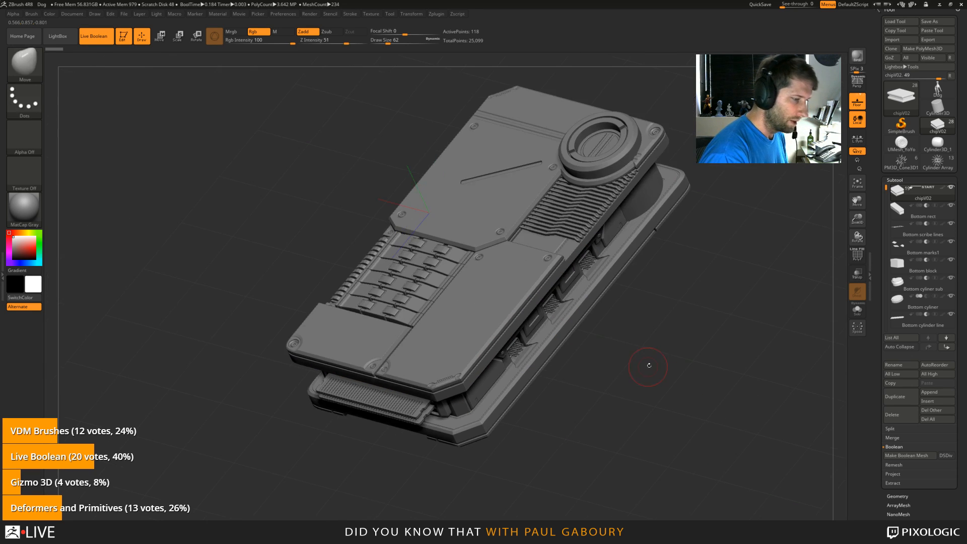
right_click_drag(640, 381, 685, 298)
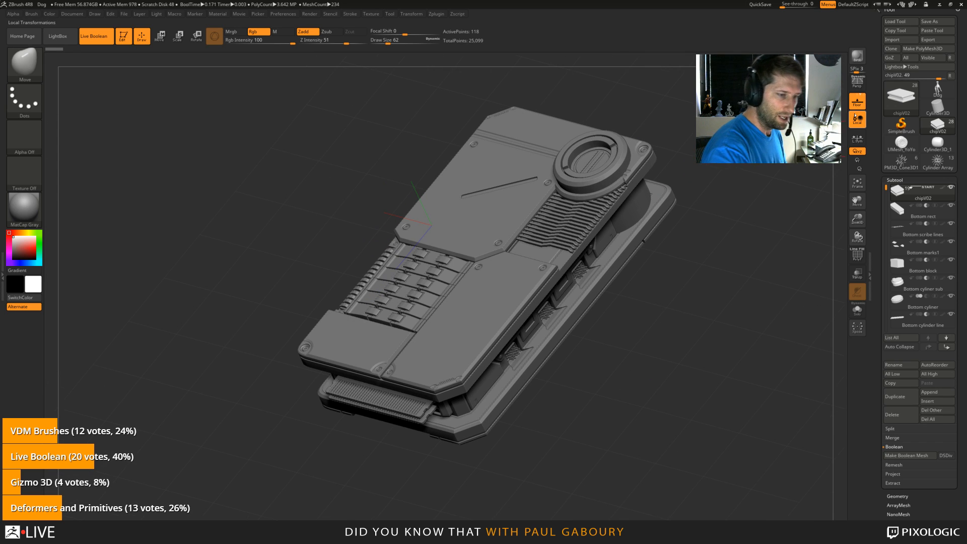
key("shift+p")
right_click_drag(667, 349, 643, 364, "alt")
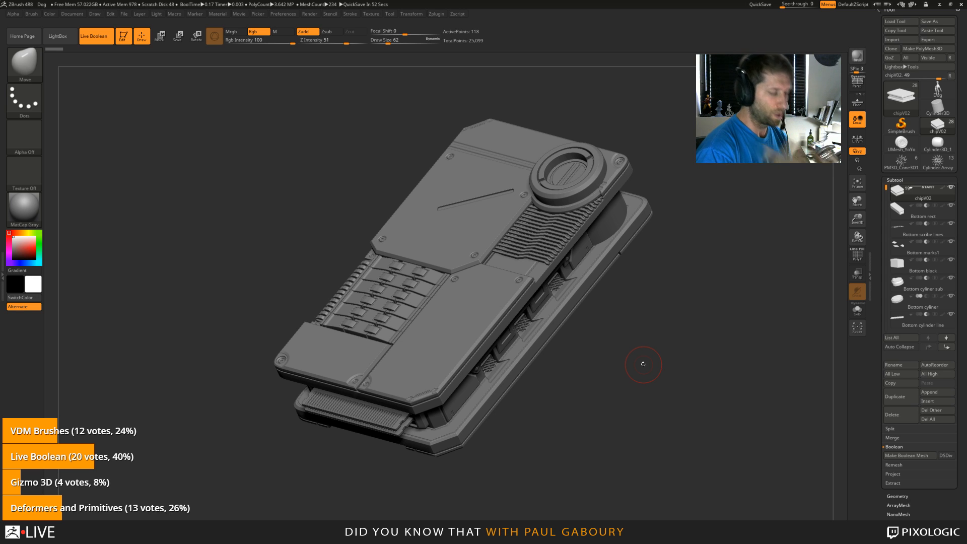
Step: Load the Dog tool and subdivide its mesh repeatedly to about 8.18 million points
left_click(937, 91)
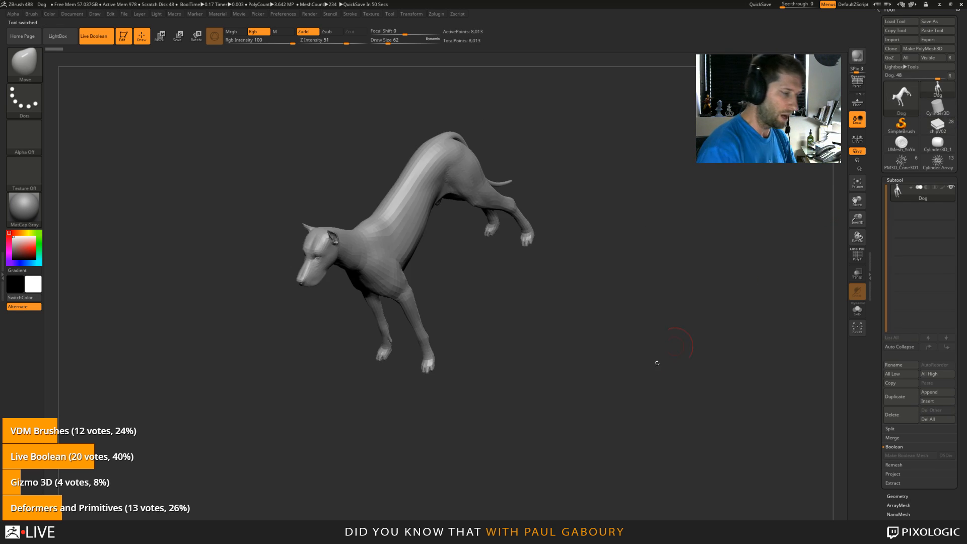
mouse_move(553, 421)
left_mouse_down()
mouse_move(557, 391)
mouse_move(573, 417)
mouse_move(546, 425)
left_mouse_up()
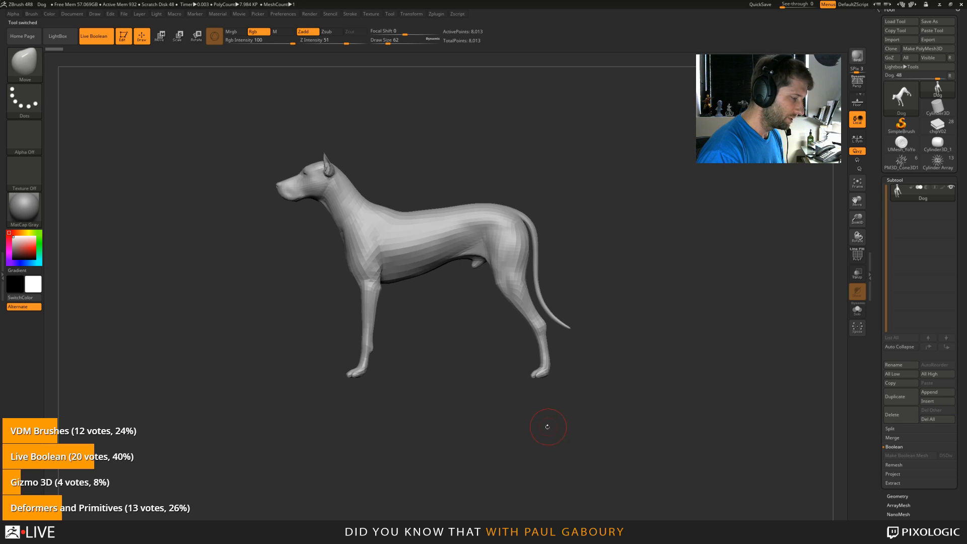
key("ctrl+d")
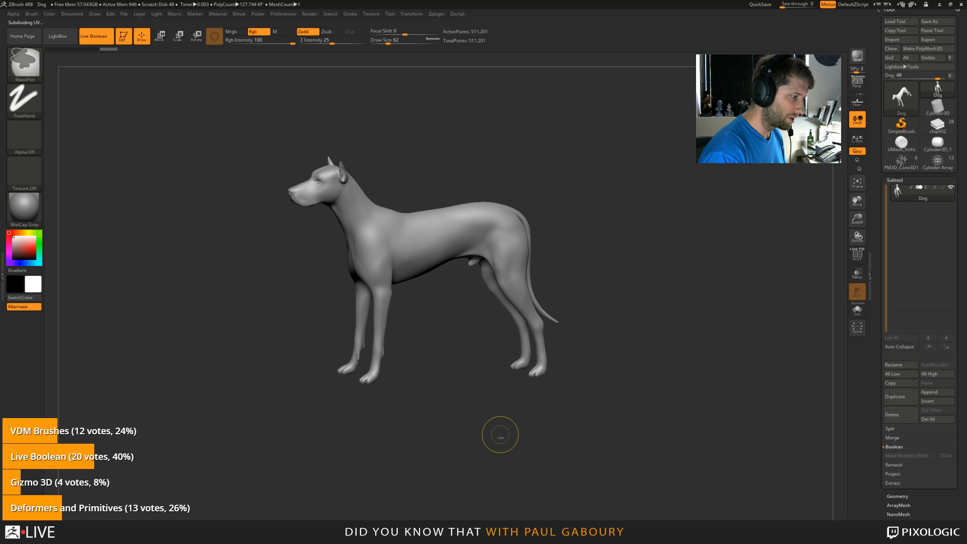
key("ctrl+d")
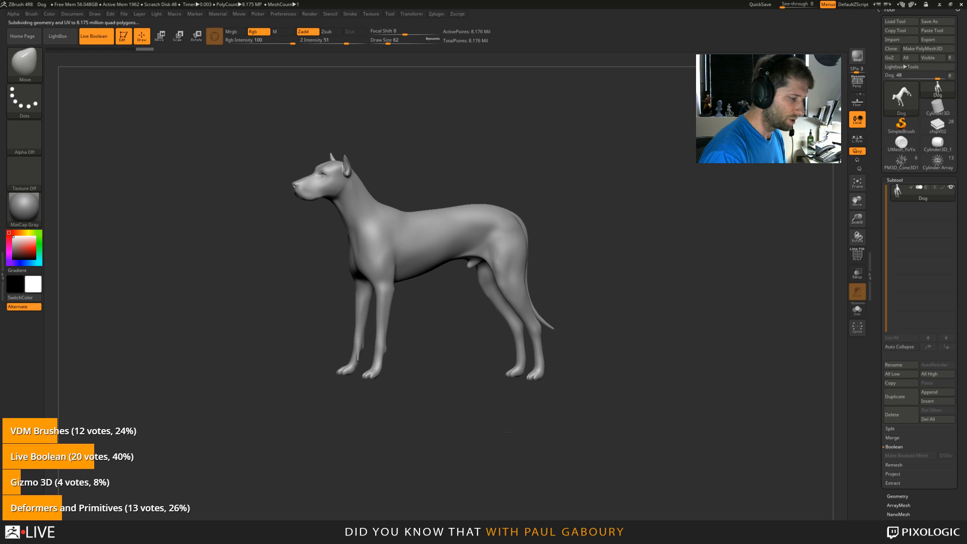
Step: Set the draw size to 44 and choose the ClayBuildup brush for sculpting the dog
right_click_drag(509, 431, 534, 448, "alt")
mouse_move(514, 389)
right_mouse_down("ctrl")
mouse_move(508, 439)
mouse_move(498, 410)
right_mouse_up("ctrl")
key("s")
left_click_drag(479, 348, 478, 349)
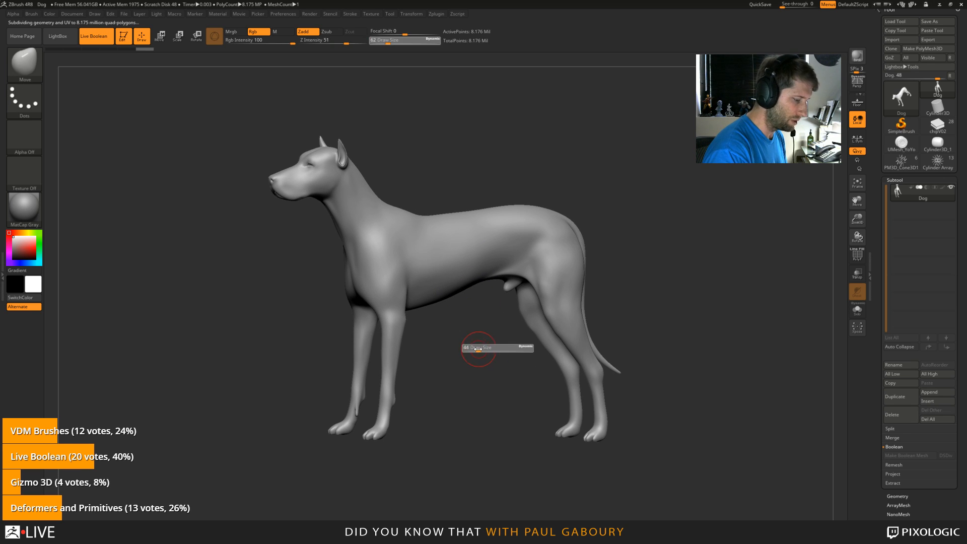
key("b")
key("c")
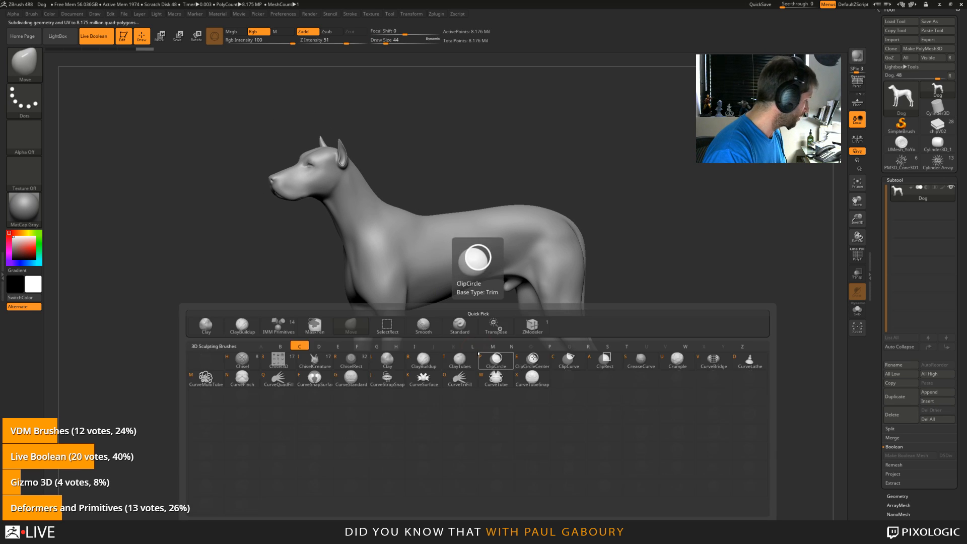
key("b")
left_click_drag(420, 272, 480, 238)
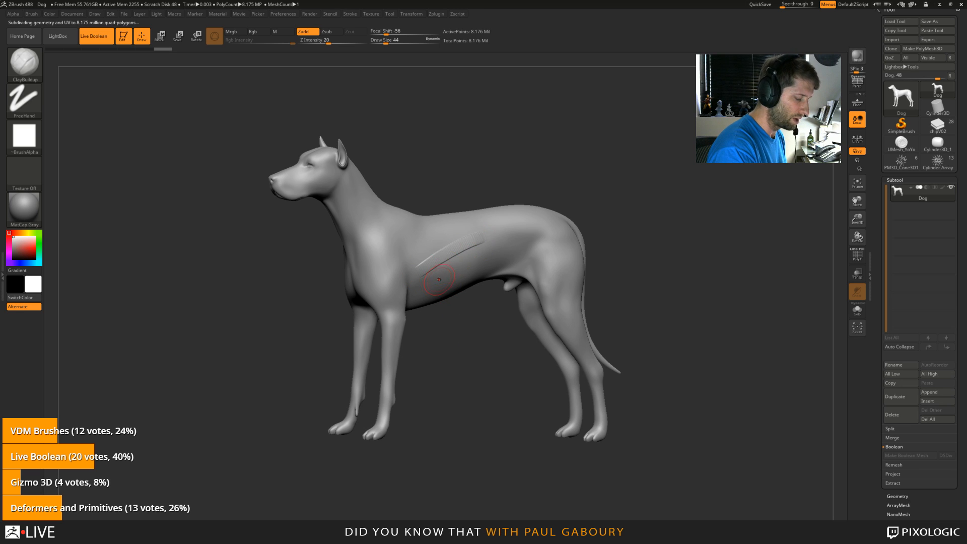
mouse_move(439, 279)
right_mouse_down()
mouse_move(479, 284)
mouse_move(442, 291)
right_mouse_up()
key("ctrl")
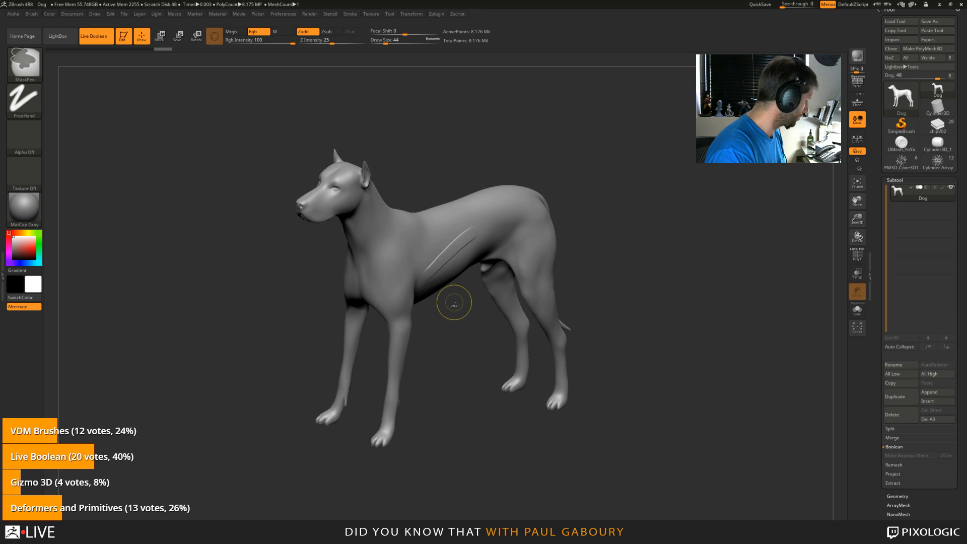
key("ctrl+z")
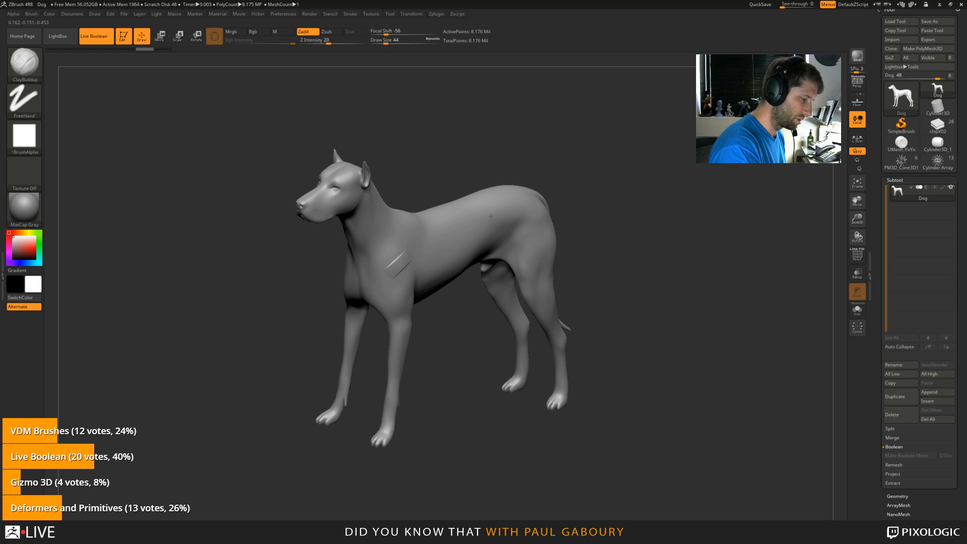
Step: Build up ClayBuildup strokes along the dog's side from the shoulder back to the hip
left_click_drag(491, 216, 496, 227)
mouse_move(392, 265)
left_mouse_down()
mouse_move(443, 216)
mouse_move(473, 221)
mouse_move(506, 206)
left_mouse_up()
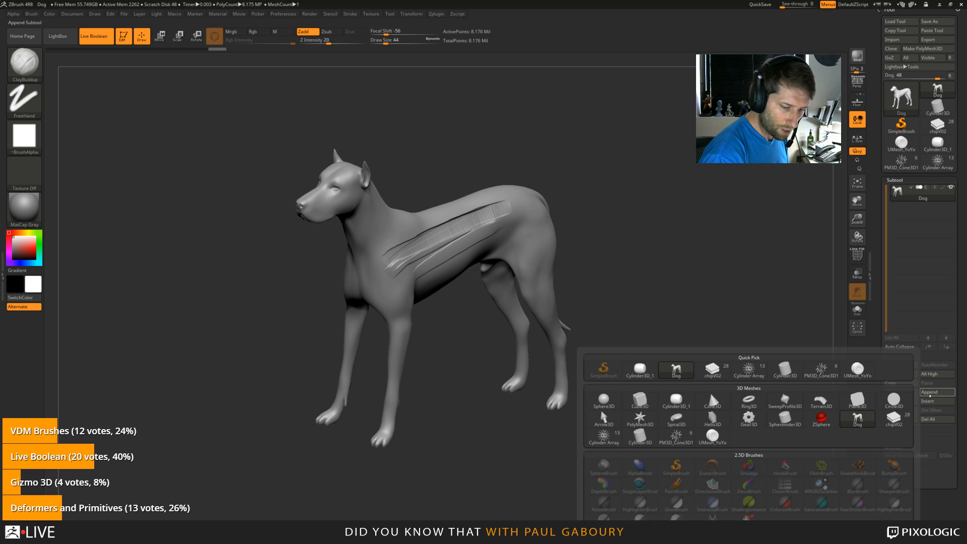
Step: Append a Sphere3D subtool to the dog and set its Boolean operation to subtraction
left_click(930, 392)
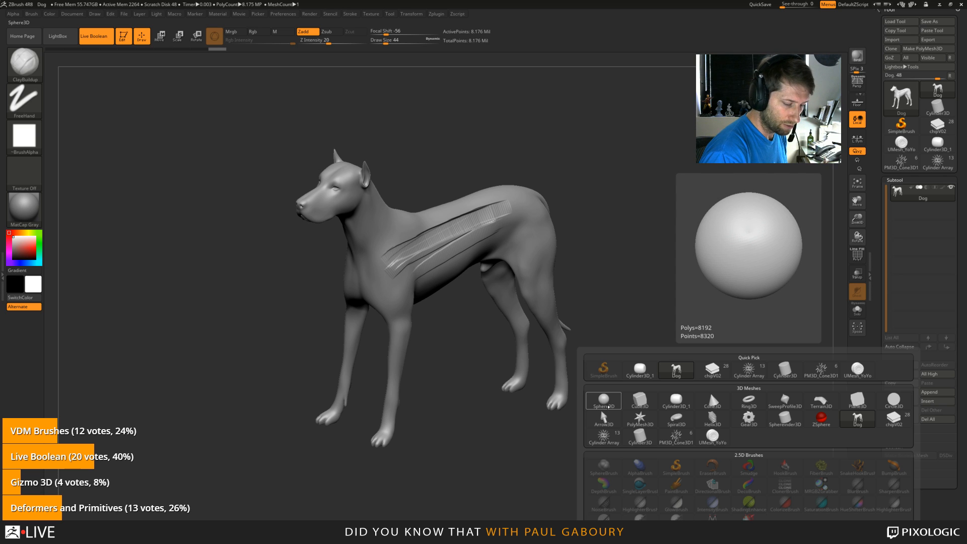
left_click(607, 404)
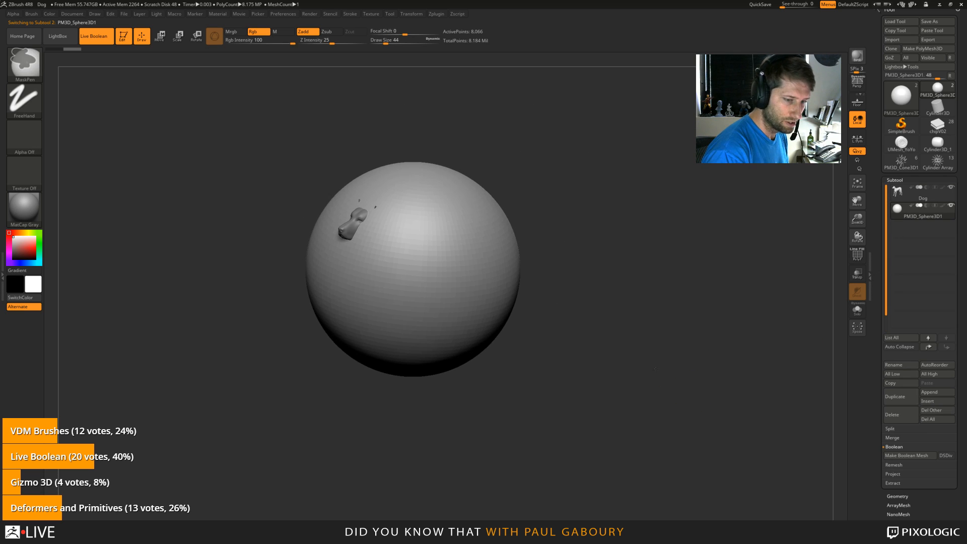
mouse_move(664, 353)
left_mouse_down()
mouse_move(618, 384)
mouse_move(622, 405)
left_mouse_up()
Step: Move the subtractive sphere back and upward with the gizmo so it carves away the dog's rump, and view the cut
key("w")
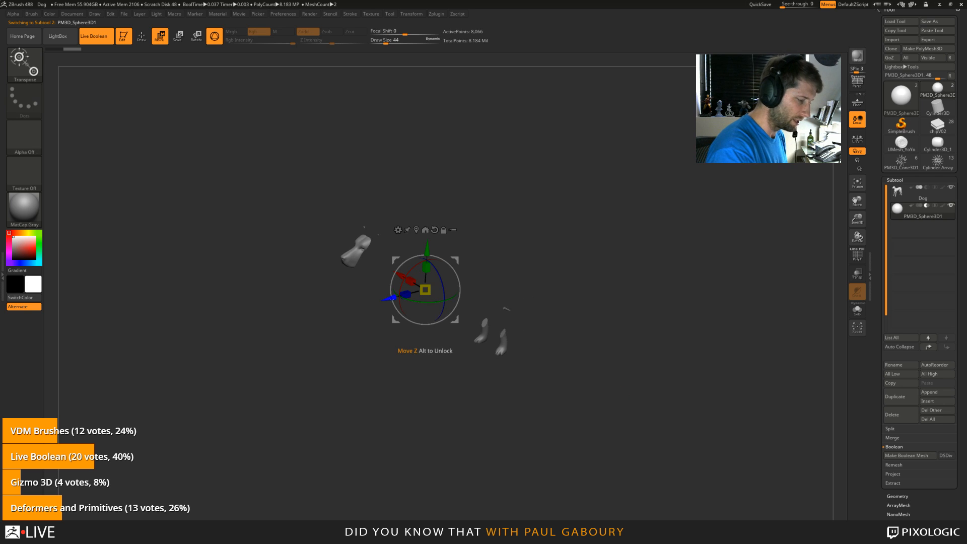
left_click_drag(393, 312, 476, 306)
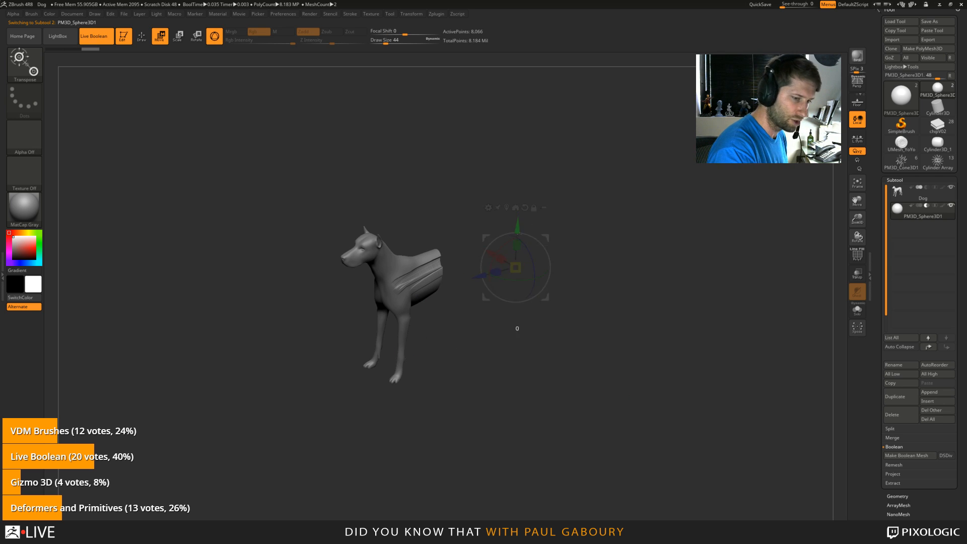
left_click_drag(520, 225, 522, 135)
left_click_drag(625, 353, 670, 352)
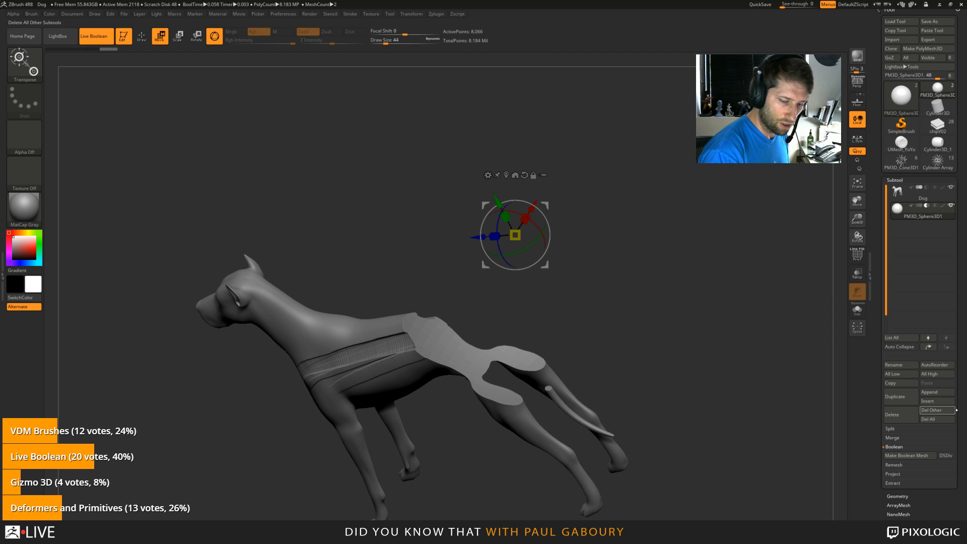
Step: Start a surface noise on the subtractive sphere and raise the noise scale to about 115
scroll(939, 348, "down", 5)
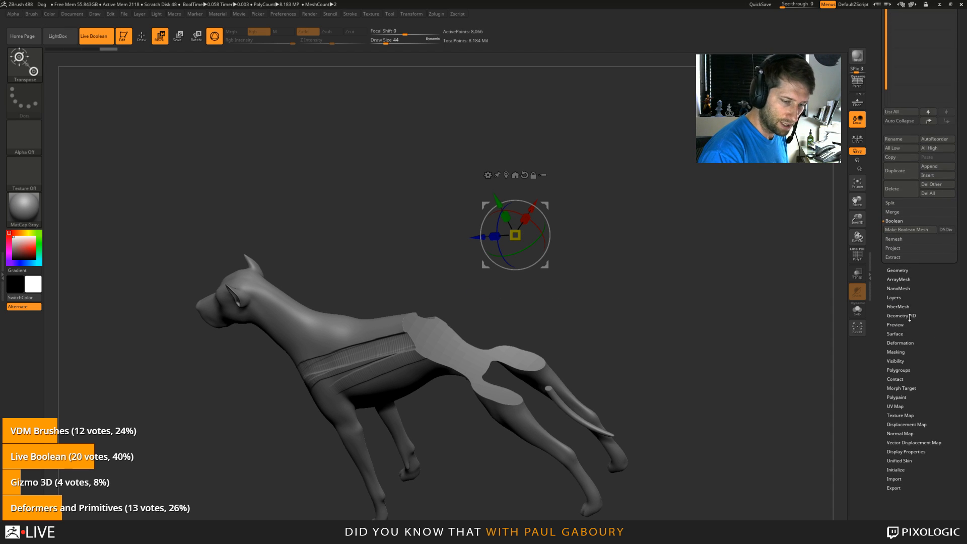
left_click(898, 334)
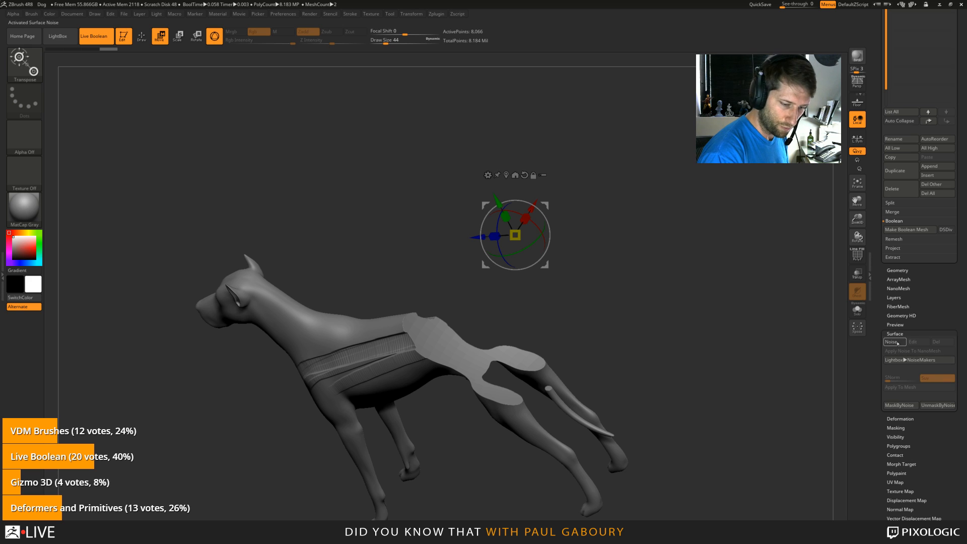
left_click(917, 378)
left_click_drag(779, 399, 768, 410, "alt")
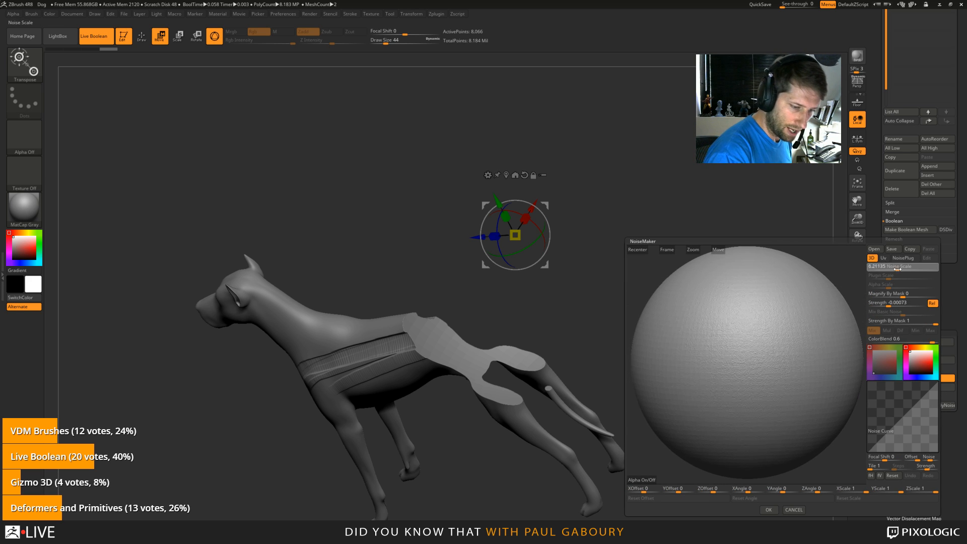
left_click_drag(889, 267, 918, 268)
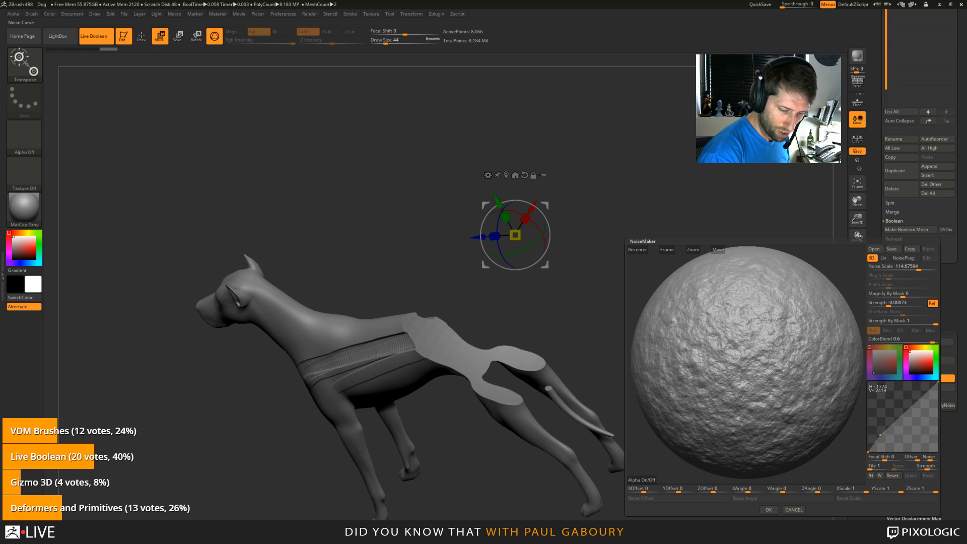
Step: Reshape the noise curve for broken, jagged relief, raise the noise scale to about 252 and accept the noise
left_click_drag(880, 441, 904, 418)
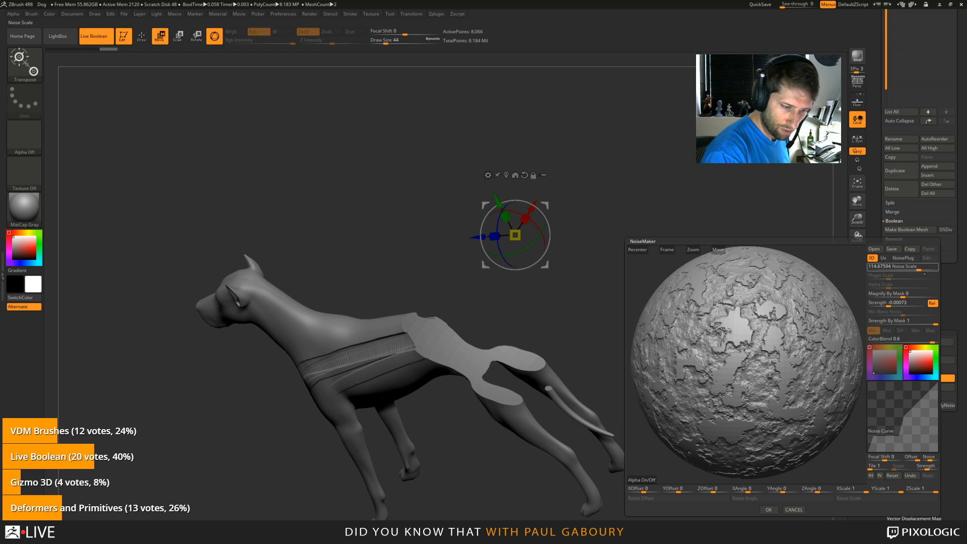
left_click_drag(917, 270, 927, 270)
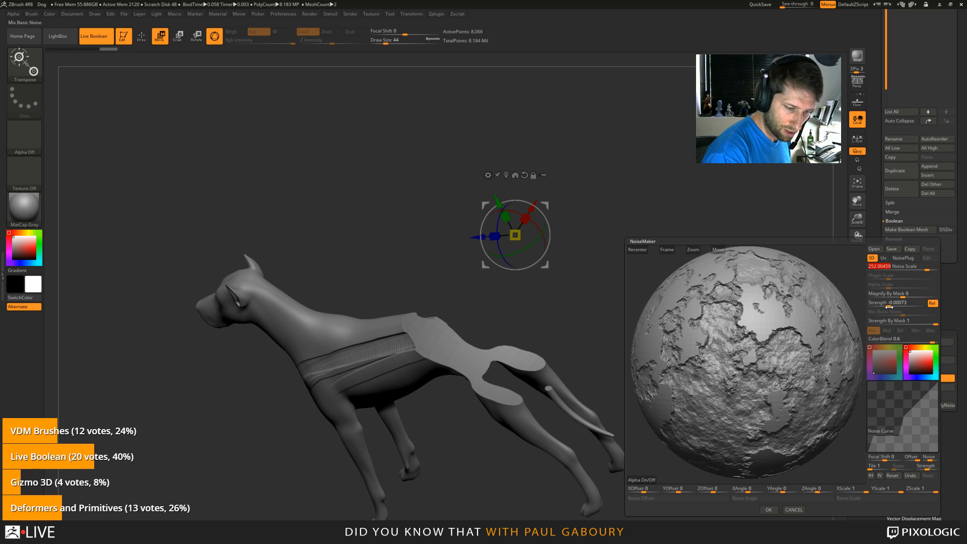
left_click_drag(889, 307, 888, 306)
left_click(768, 510)
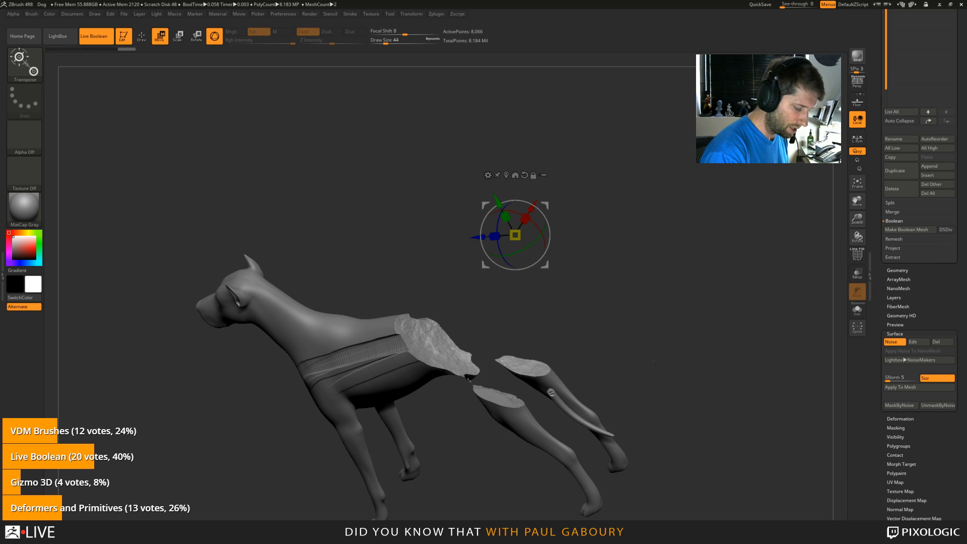
Step: Move the noisy subtractive sphere forward along the dog's back so it cuts deeper into the torso, and view the cut
left_click_drag(654, 361, 549, 475)
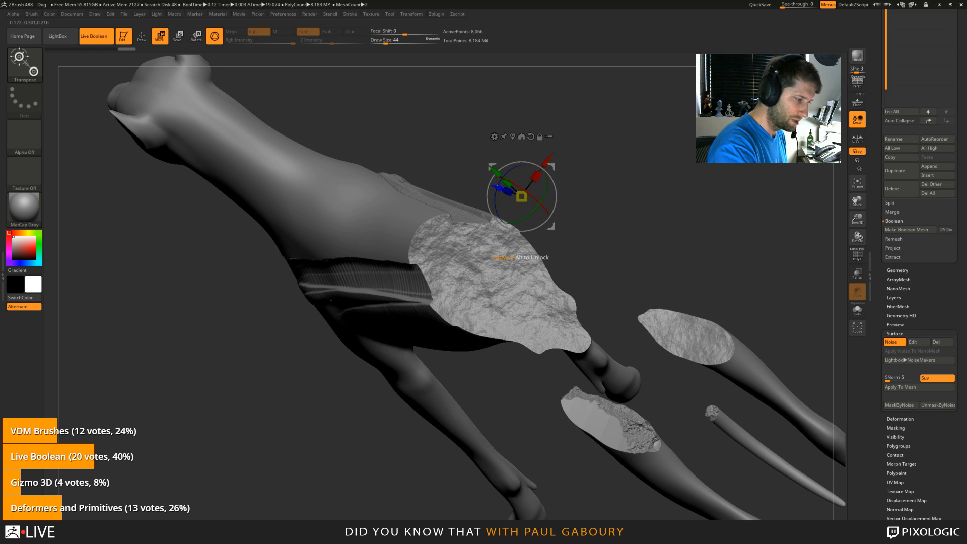
left_click_drag(501, 190, 435, 185)
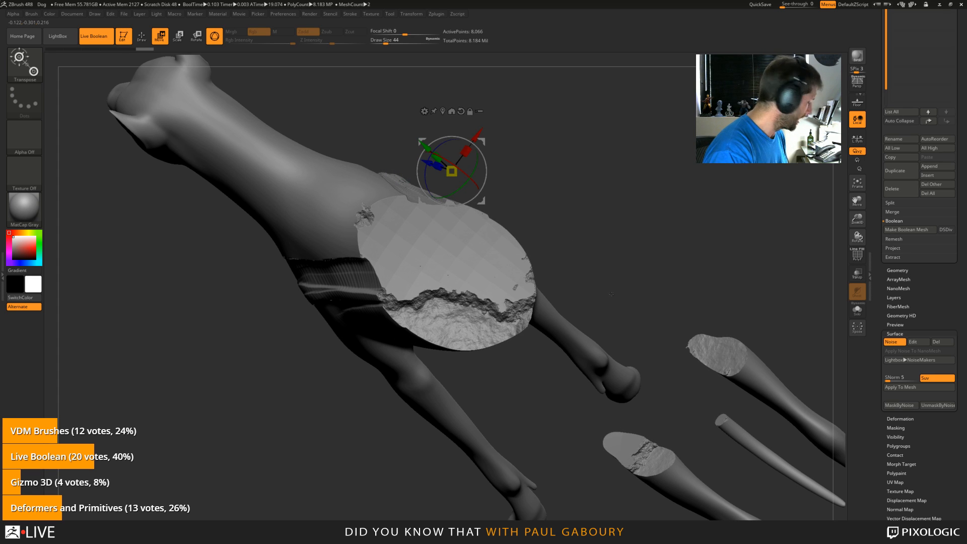
left_click_drag(620, 282, 683, 349)
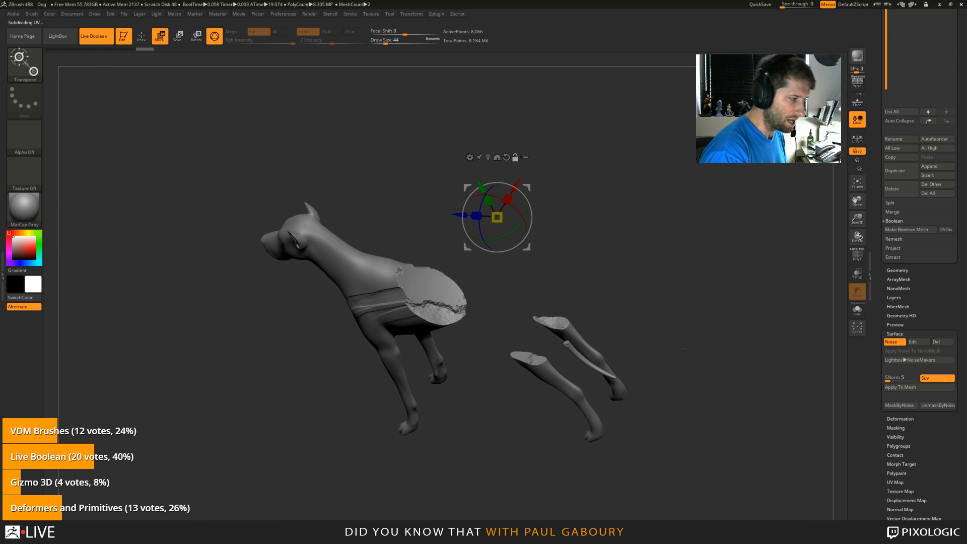
left_click_drag(670, 387, 659, 363)
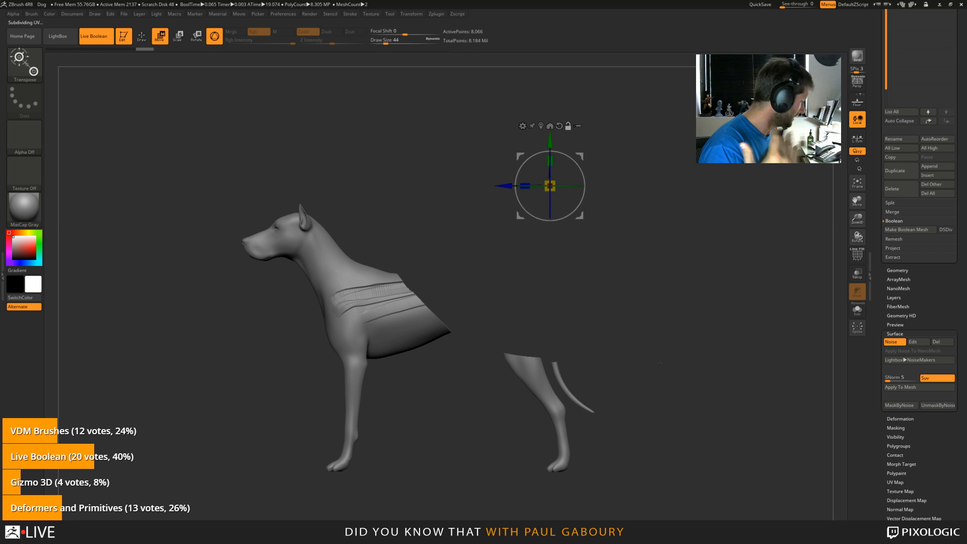
Step: Load the DemoHead sculpt and take it one subdivision level higher
key("comma")
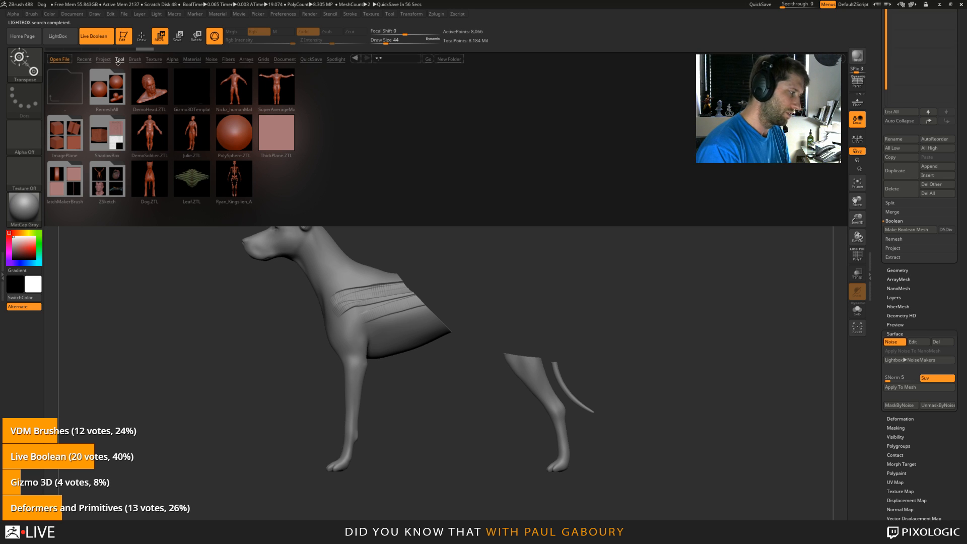
double_click(149, 86)
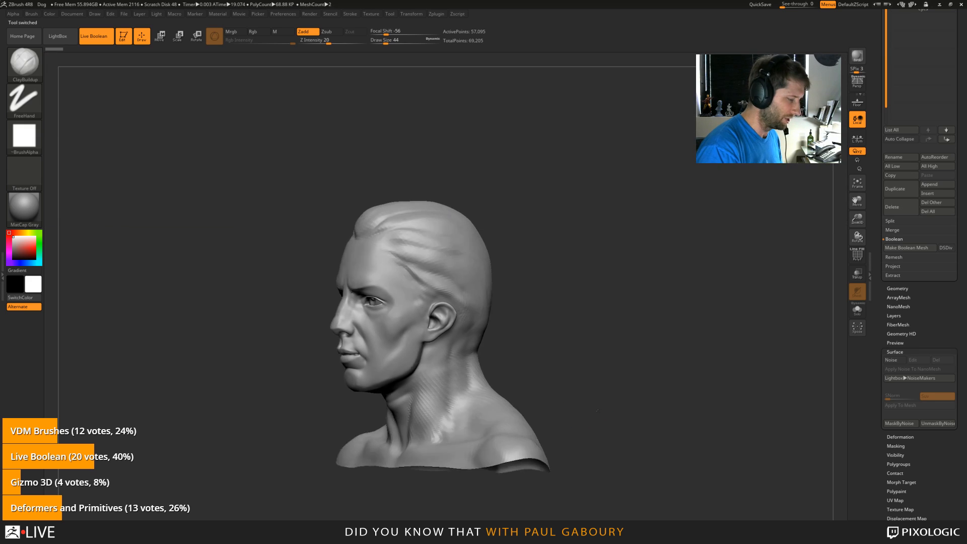
key("d")
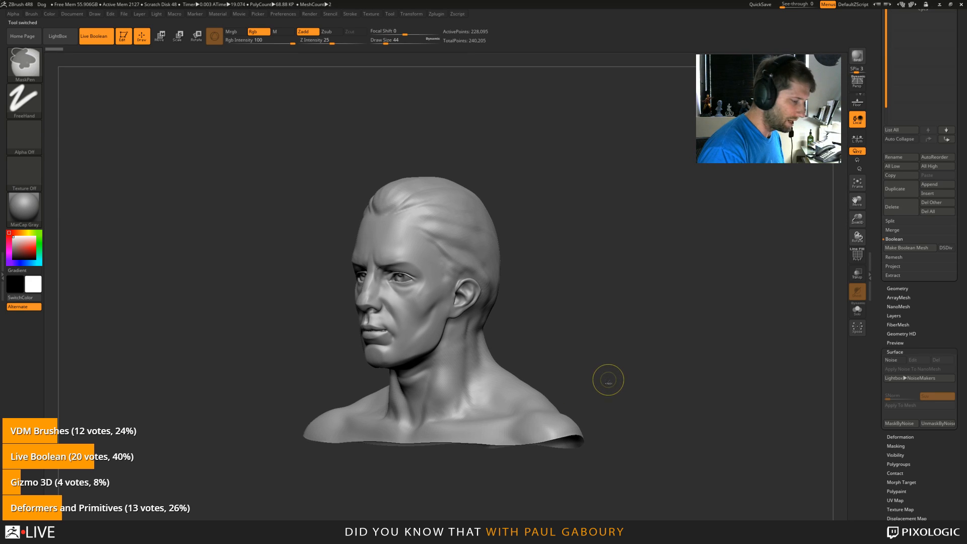
Step: Delete the head's lower subdivision levels
left_click(897, 352)
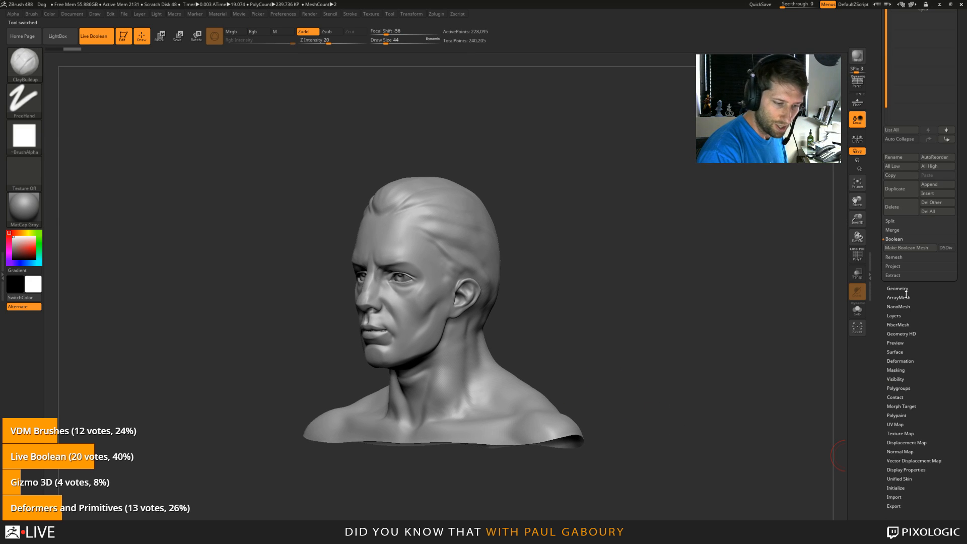
left_click(898, 288)
left_click(898, 313)
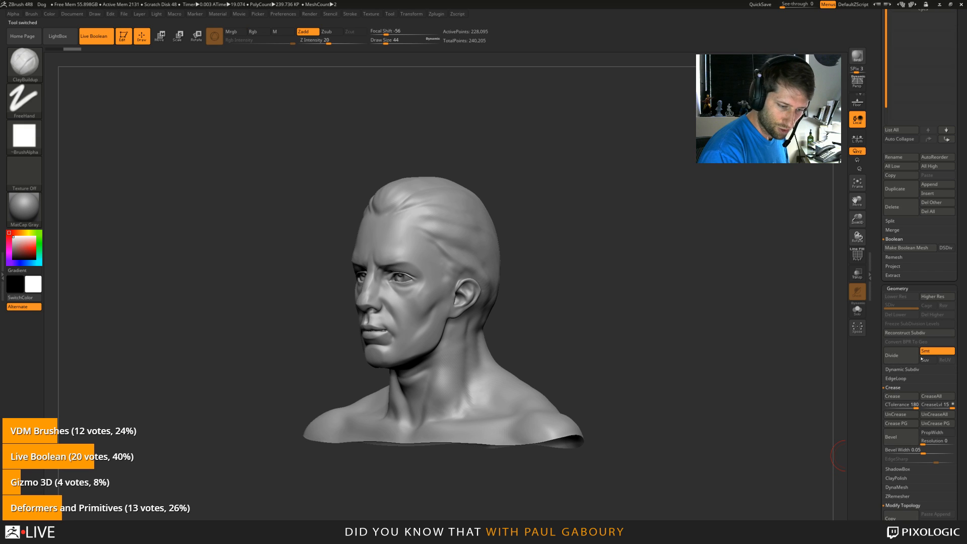
Step: Bring up the head's DynaMesh settings and turn off detail projection
left_click(893, 387)
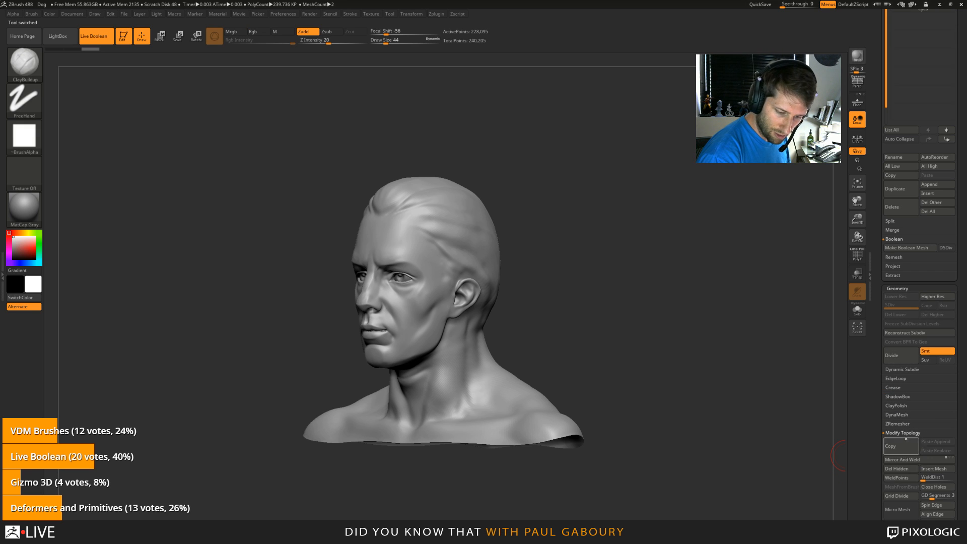
left_click(904, 433)
left_click(899, 414)
left_click_drag(959, 436, 958, 350)
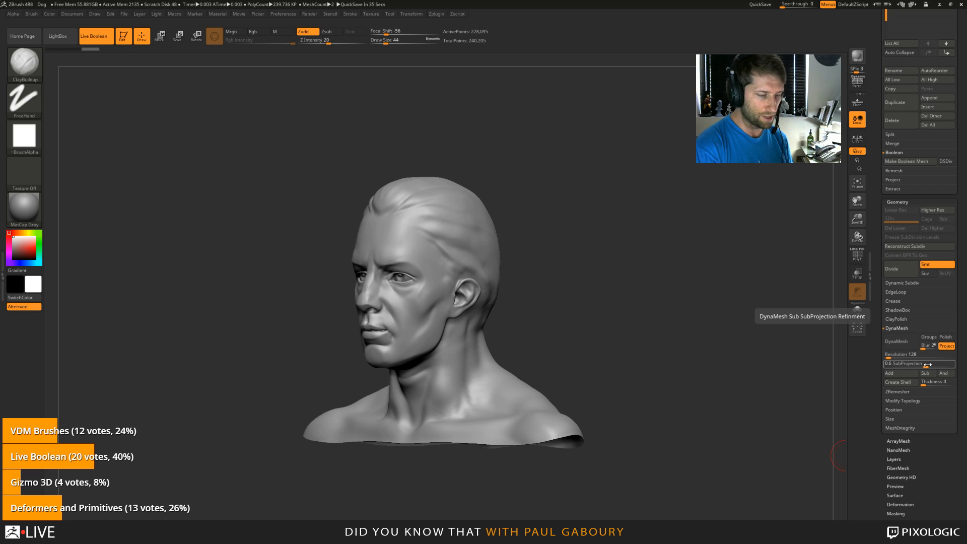
mouse_move(699, 416)
left_mouse_down()
mouse_move(705, 423)
mouse_move(695, 428)
left_mouse_up()
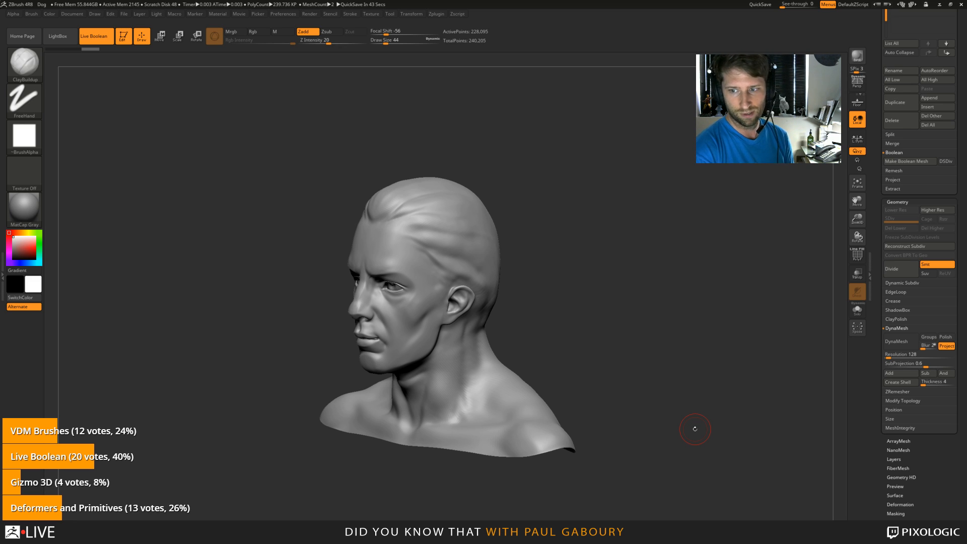
left_click_drag(649, 390, 677, 387)
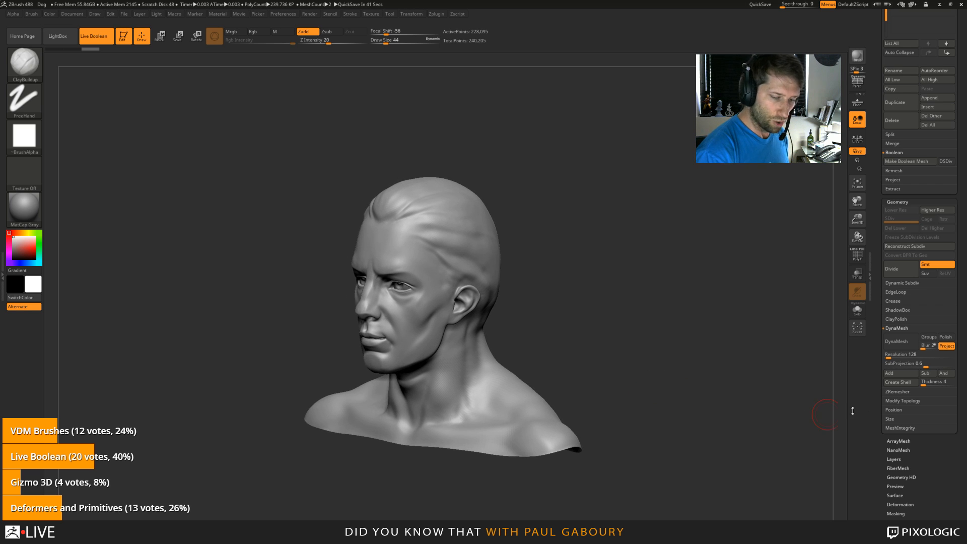
left_click(947, 346)
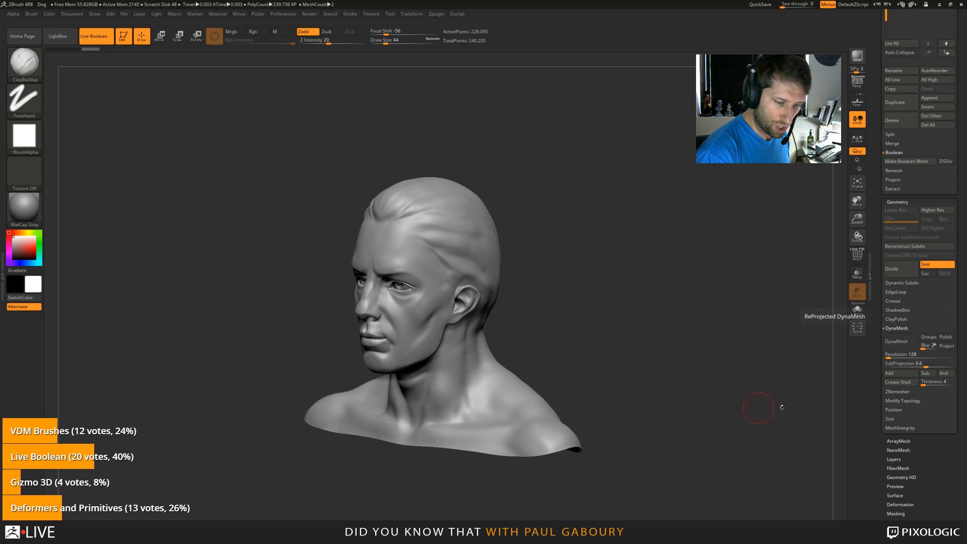
Step: Try DynaMesh on the head at resolution 128 and at 408, undoing each result
left_click(901, 342)
key("ctrl+z")
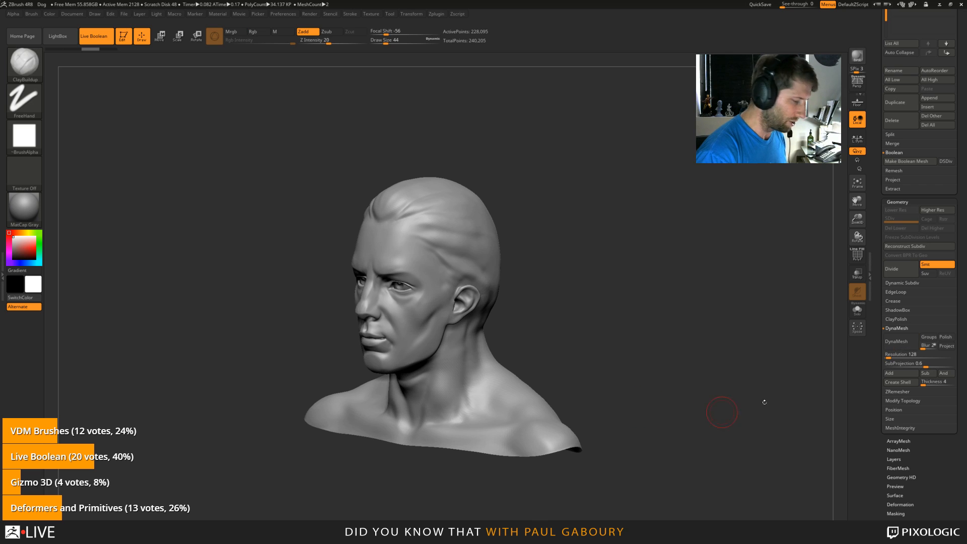
left_click(889, 355)
type("408")
key("Return")
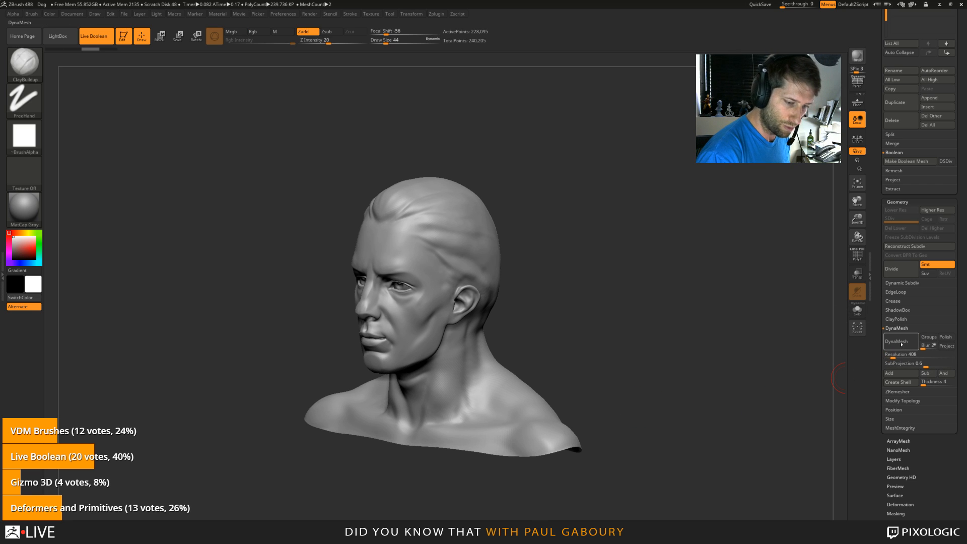
key("ctrl")
key("ctrl")
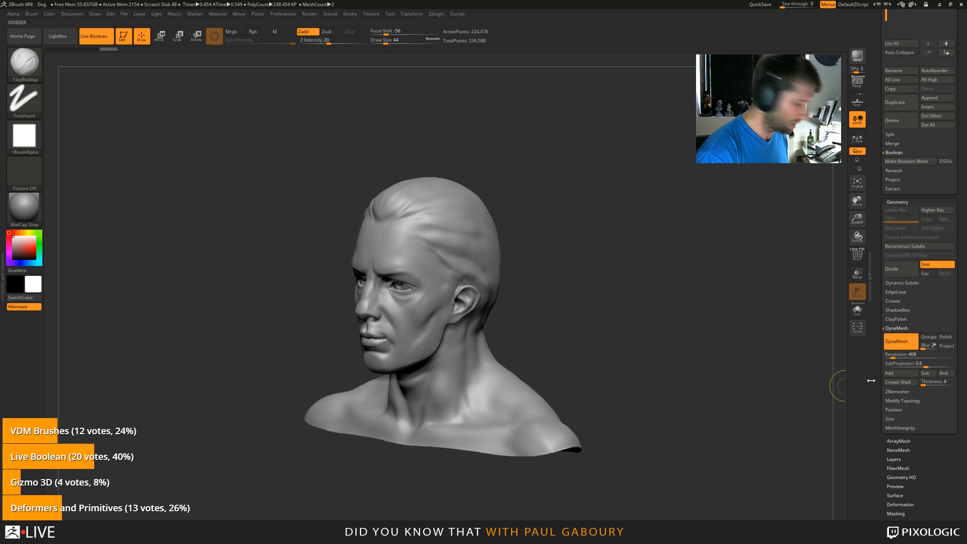
key("ctrl+z")
Step: Convert the head to a DynaMesh at resolution 928
left_click(888, 355)
type("928")
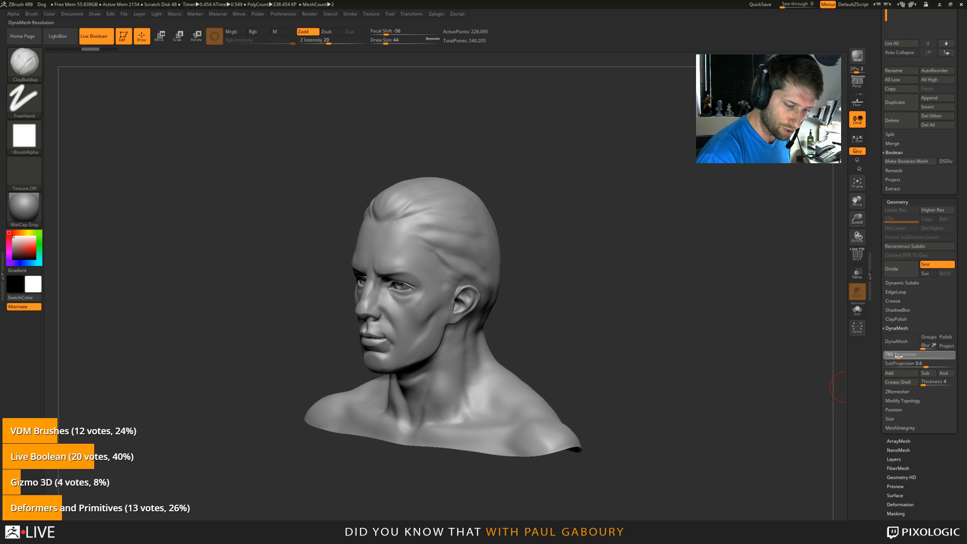
key("Return")
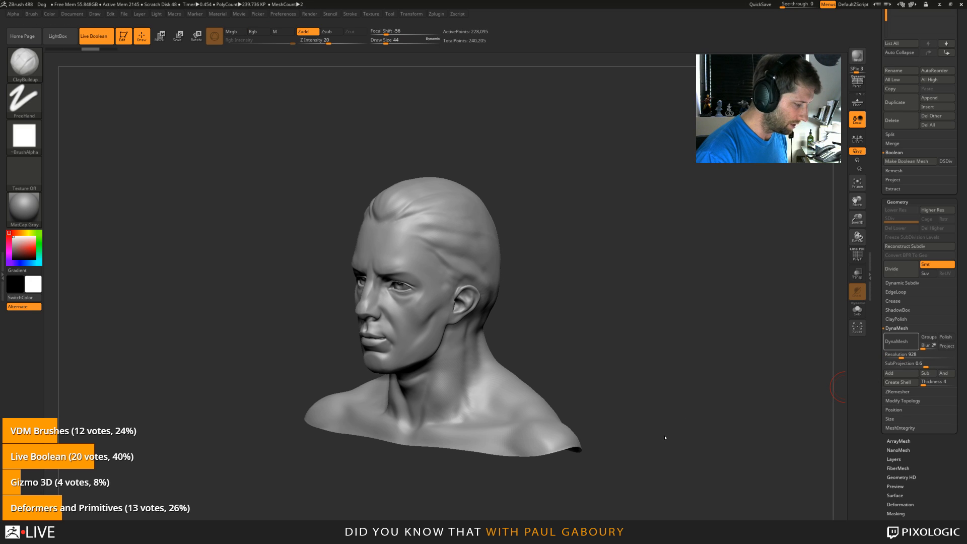
left_click_drag(665, 437, 682, 409, "ctrl")
Step: Switch back to the dog tool that holds the subtractive sphere and view it at an angle
scroll(957, 316, "up", 1)
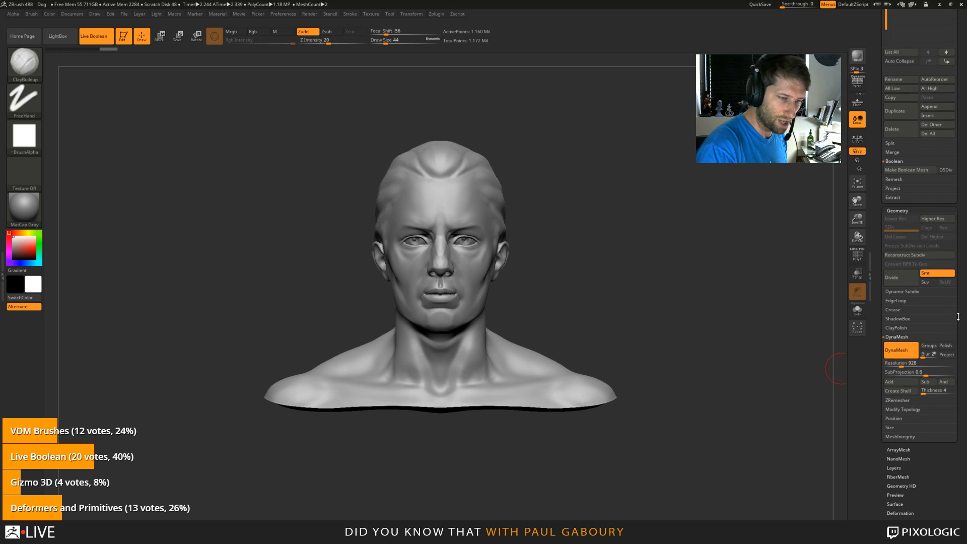
left_click_drag(958, 317, 953, 390)
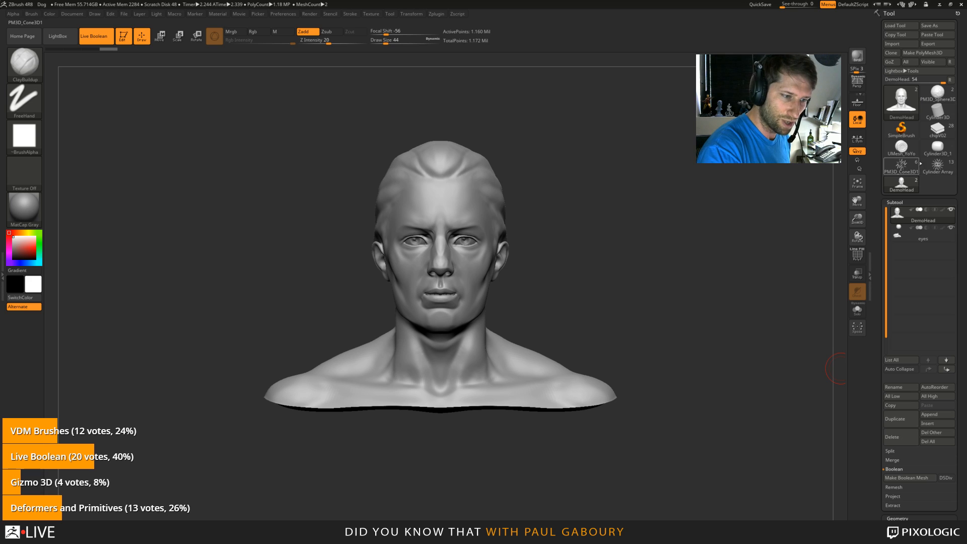
left_click(938, 94)
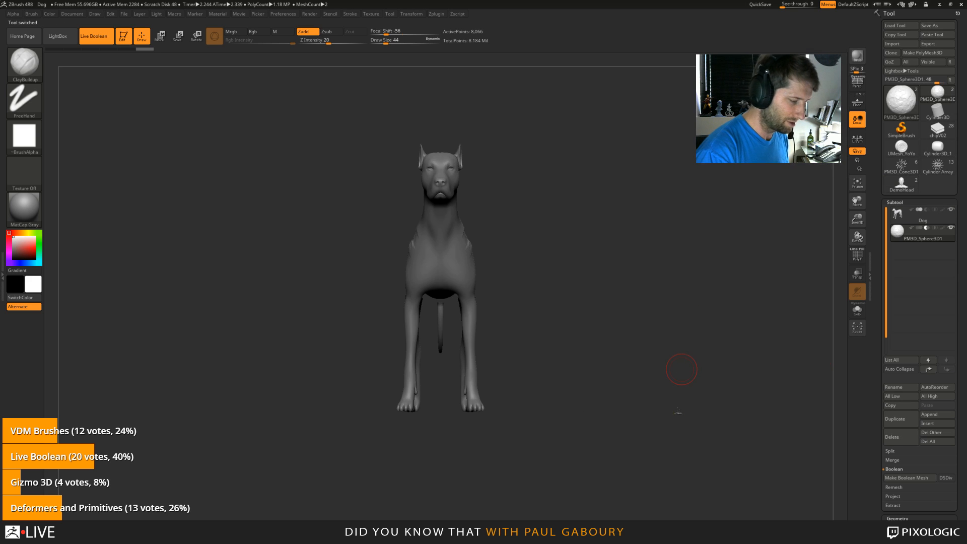
left_click_drag(677, 383, 636, 473)
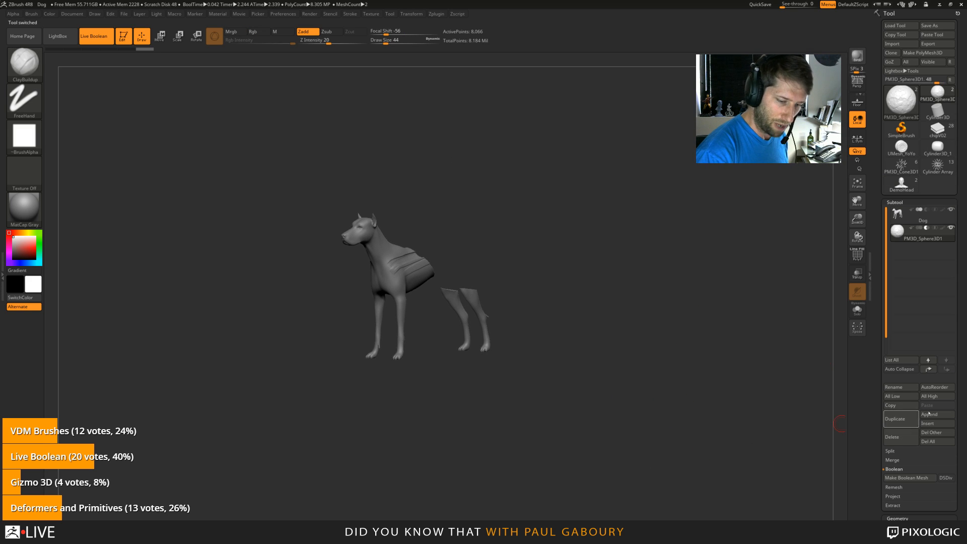
Step: Append the DemoHead to the dog as a subtool and set its Boolean operation to subtraction
left_click(937, 415)
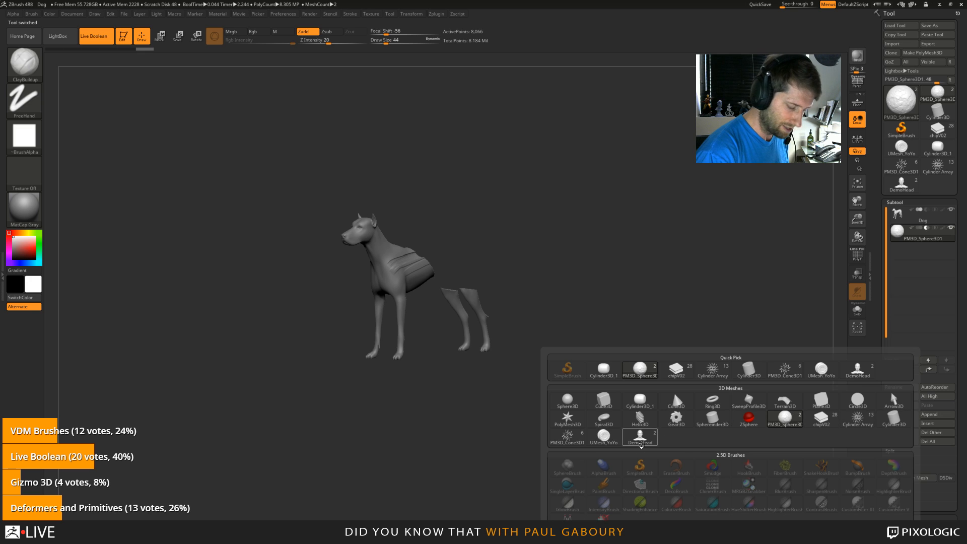
left_click(642, 437)
left_click(926, 249)
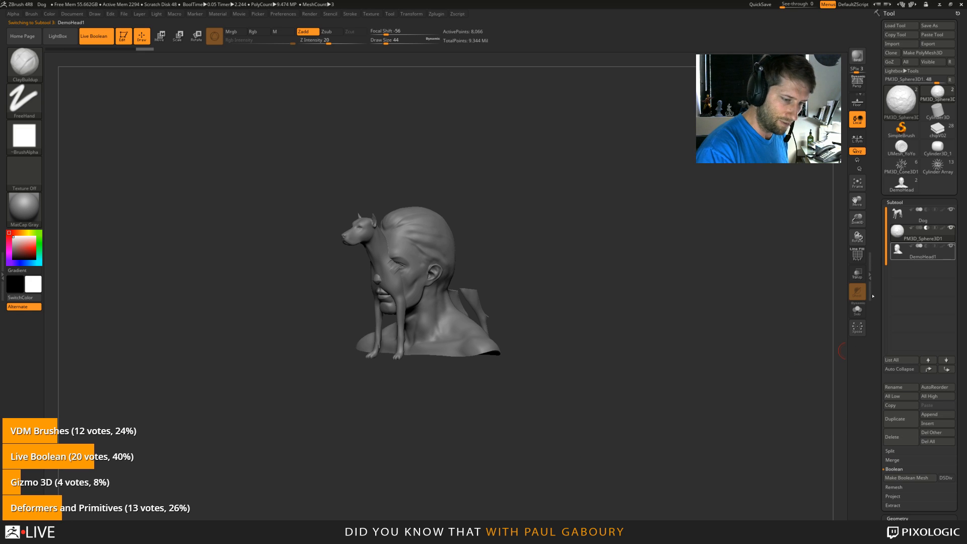
left_click(927, 247)
Step: Move the subtractive head with the gizmo so its face is carved into the cut end of the dog's torso, and view the cut
left_click_drag(654, 401, 673, 345)
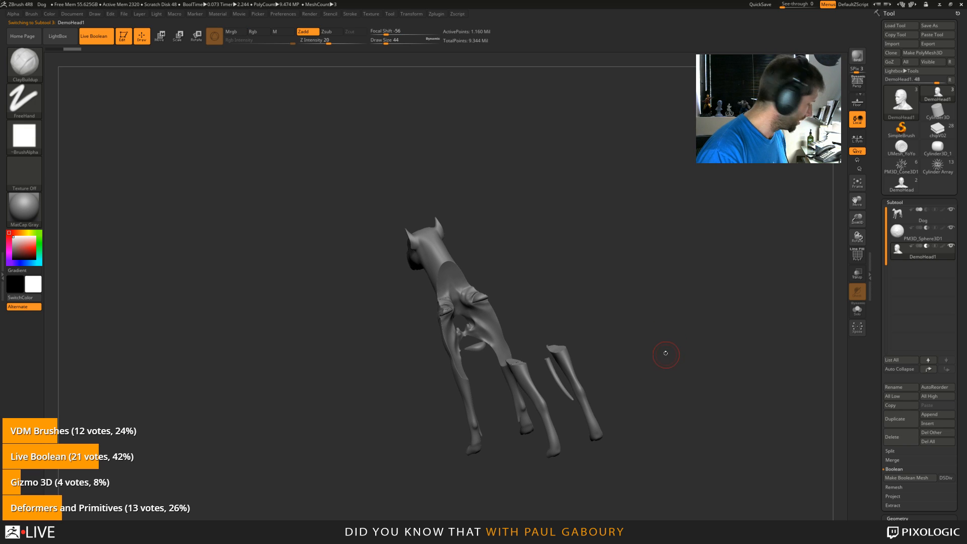
key("w")
mouse_move(494, 334)
left_mouse_down()
mouse_move(498, 343)
mouse_move(509, 330)
left_mouse_up()
right_click_drag(571, 310, 574, 373, "ctrl")
left_click_drag(494, 334, 433, 322)
left_click_drag(604, 313, 654, 348)
left_click_drag(494, 334, 435, 334)
mouse_move(630, 307)
left_mouse_down()
mouse_move(669, 322)
mouse_move(649, 300)
left_mouse_up()
key("q")
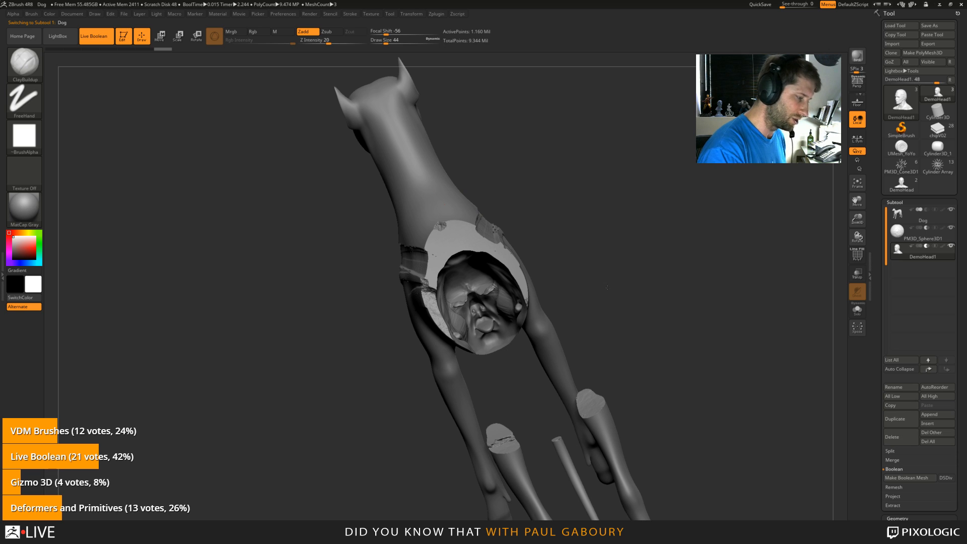
mouse_move(622, 304)
left_mouse_down()
mouse_move(433, 216)
mouse_move(491, 231)
mouse_move(438, 216)
mouse_move(443, 204)
mouse_move(413, 196)
mouse_move(498, 217)
mouse_move(534, 252)
mouse_move(474, 332)
mouse_move(436, 307)
mouse_move(457, 288)
left_mouse_up()
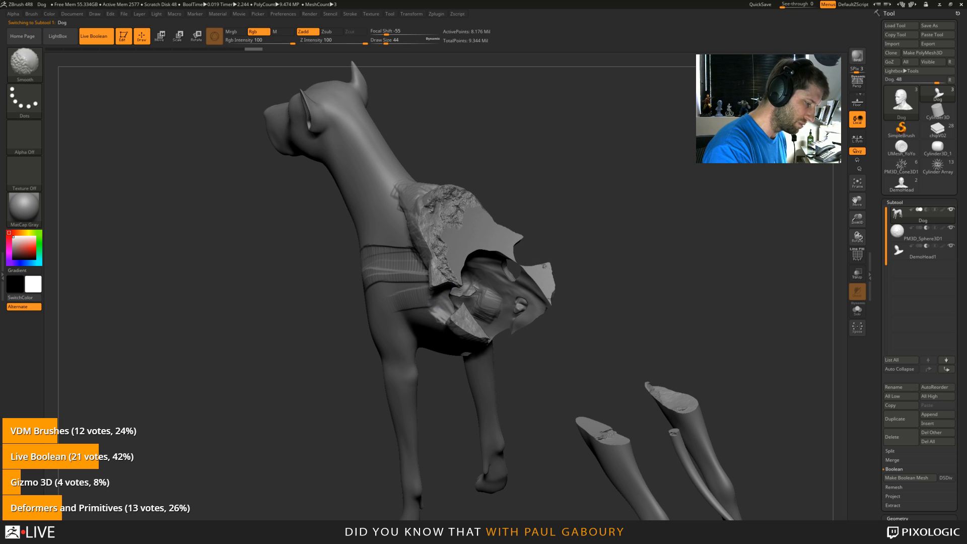
Step: Sculpt ClayBuildup strokes on the dog's shoulder beside the carved opening and view the live cut from the side
mouse_move(548, 320)
left_mouse_down()
mouse_move(618, 348)
mouse_move(642, 335)
mouse_move(596, 408)
mouse_move(662, 388)
mouse_move(700, 355)
left_mouse_up()
key("ctrl")
mouse_move(473, 217)
right_mouse_down("ctrl")
mouse_move(471, 247)
mouse_move(456, 245)
right_mouse_up("ctrl")
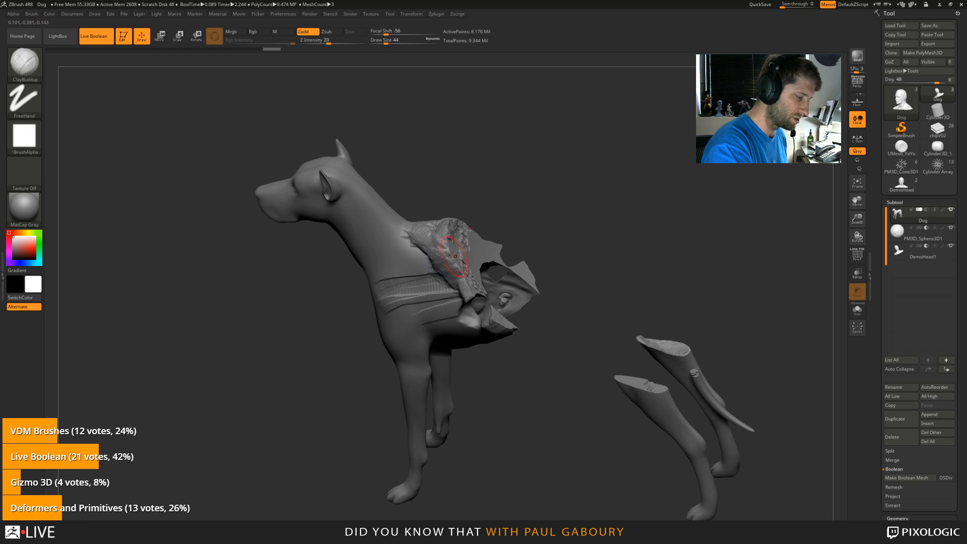
mouse_move(399, 222)
left_mouse_down()
mouse_move(395, 262)
mouse_move(410, 257)
left_mouse_up()
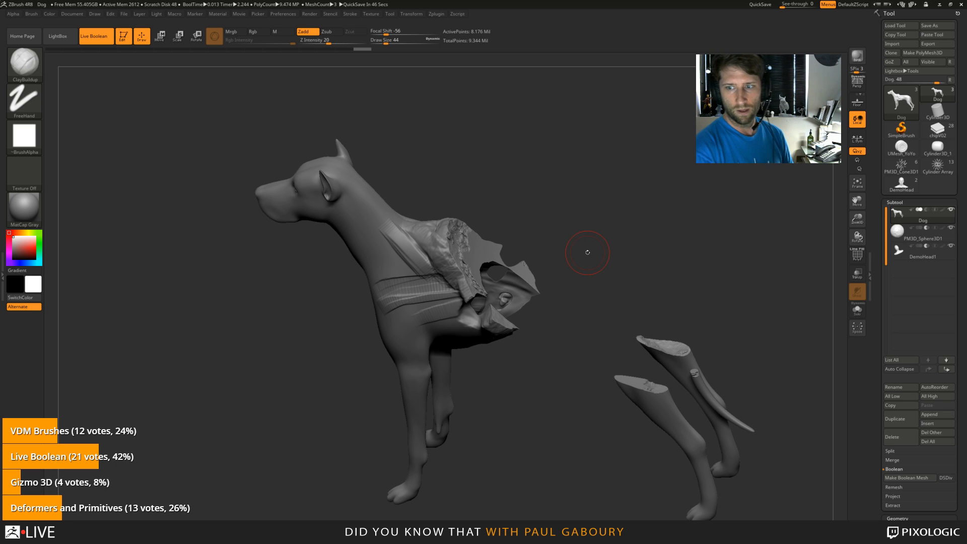
left_click_drag(719, 328, 546, 405)
right_click_drag(546, 405, 521, 384, "ctrl")
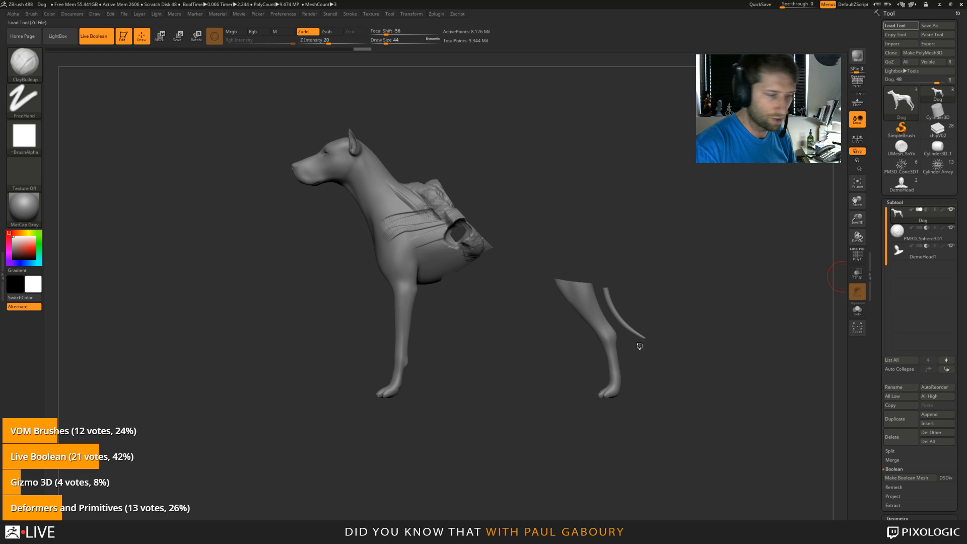
Step: Load the Rocketeer_Pack tool and view the complete jet pack with its helmet from the front
key("ctrl+d")
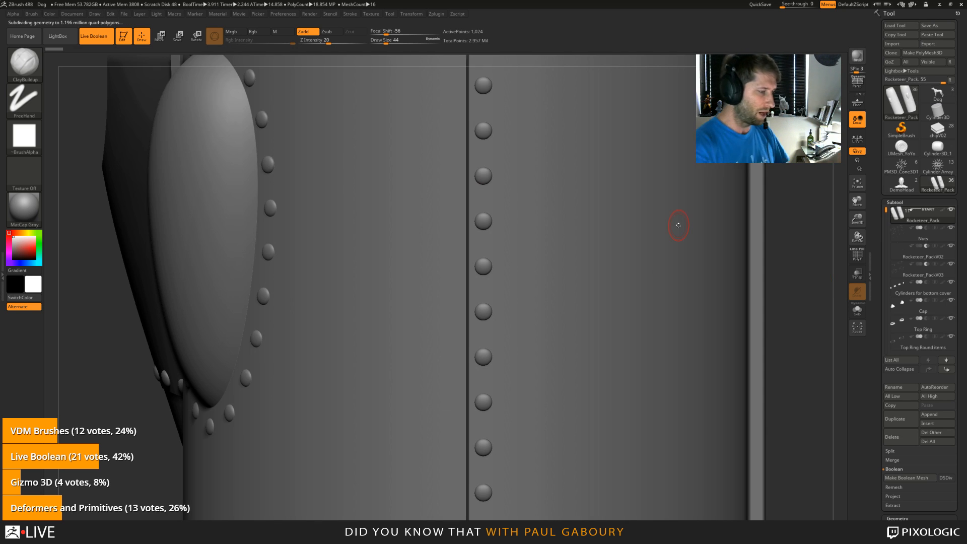
key("ctrl")
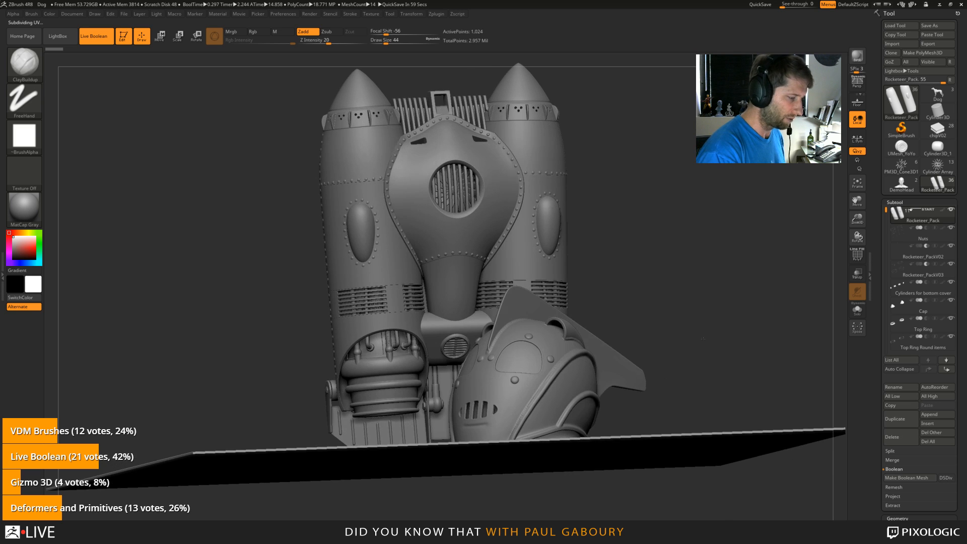
left_click_drag(707, 341, 701, 332)
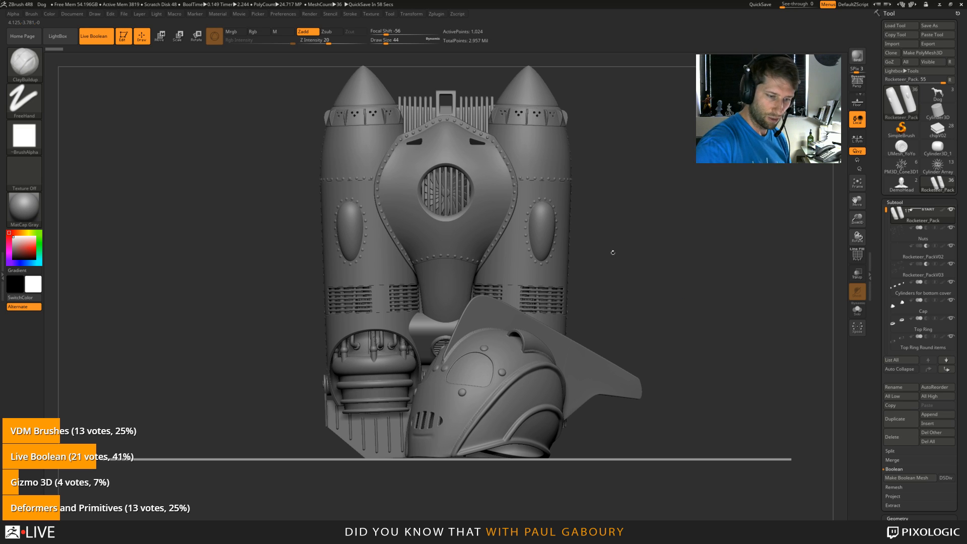
Step: Browse the jet pack's subtools, isolate the Boolean subtool to inspect its rocket-shaped cutters, and examine the complete model again
left_click_drag(886, 211, 885, 244)
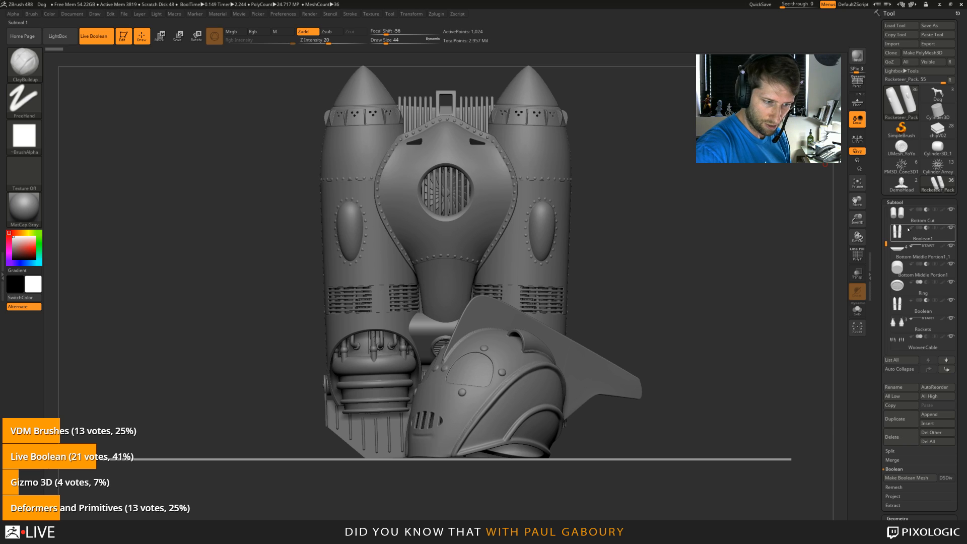
left_click_drag(886, 244, 886, 301)
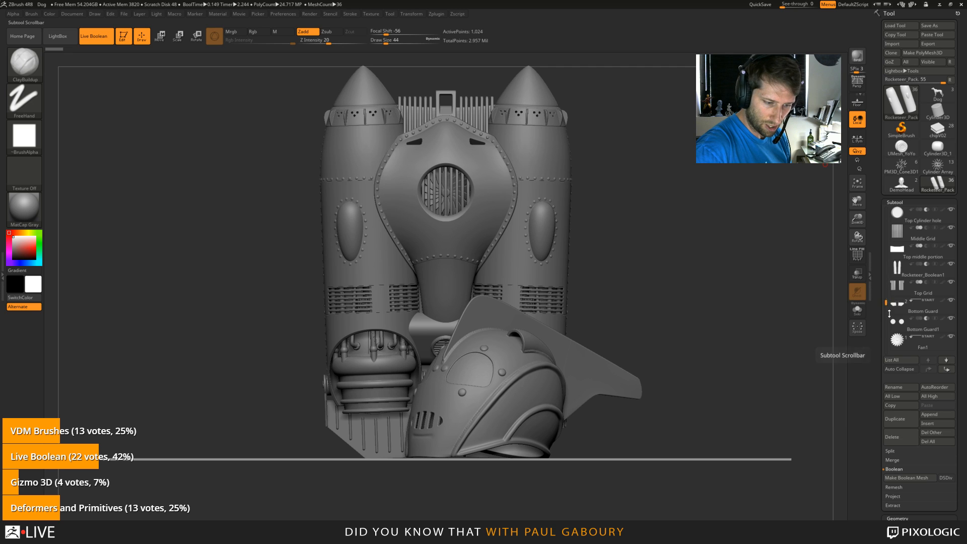
left_click_drag(888, 298, 889, 260)
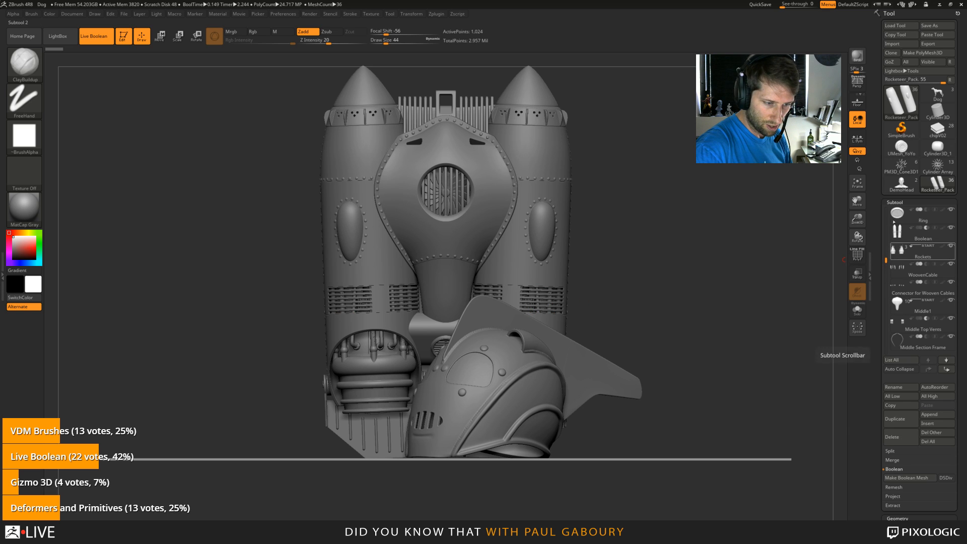
left_click(898, 235)
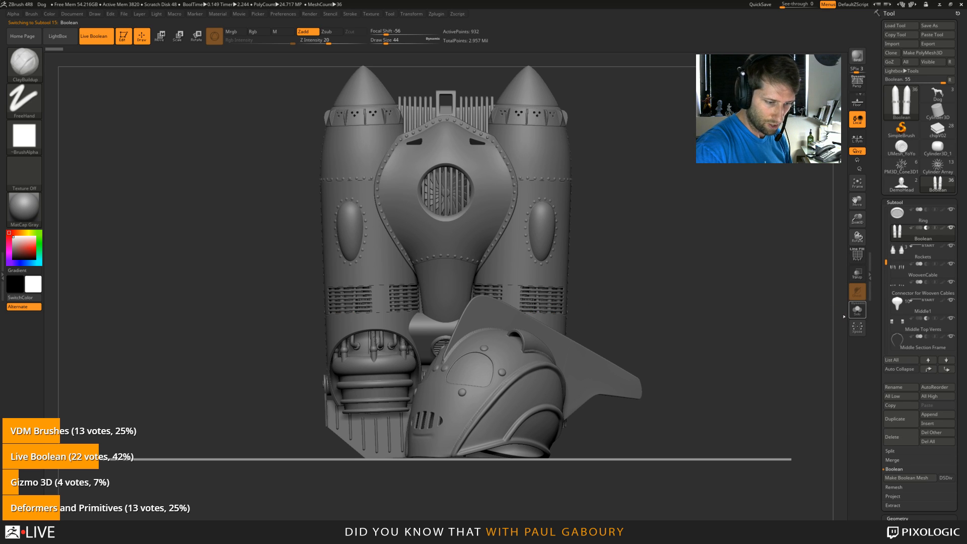
left_click(857, 309)
mouse_move(628, 336)
left_mouse_down()
mouse_move(650, 333)
mouse_move(629, 341)
left_mouse_up()
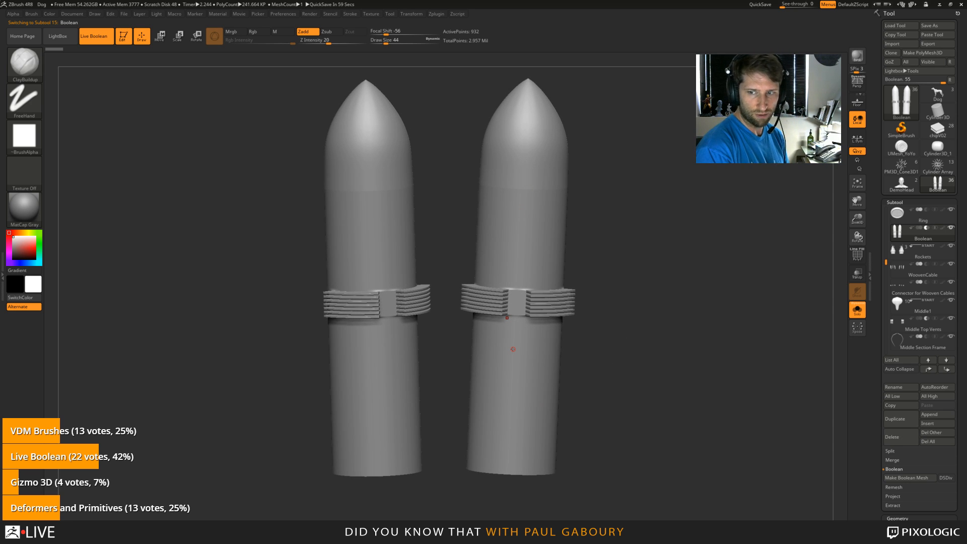
left_click(857, 309)
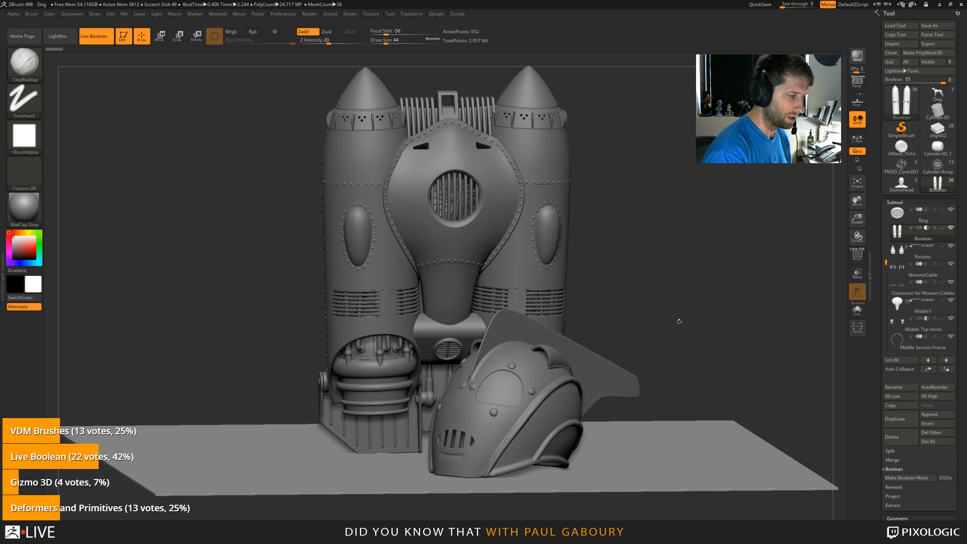
left_click_drag(678, 324, 681, 319)
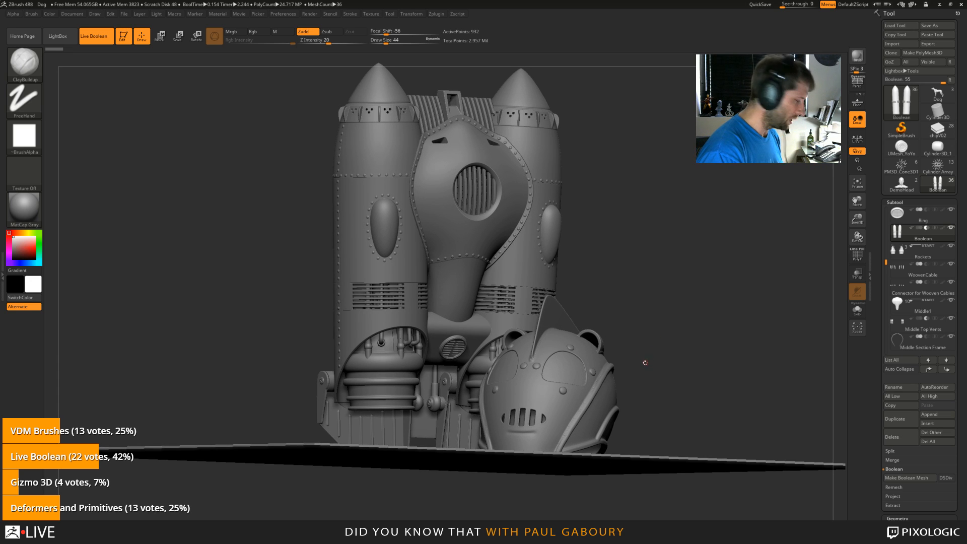
left_click_drag(645, 363, 670, 343, "alt")
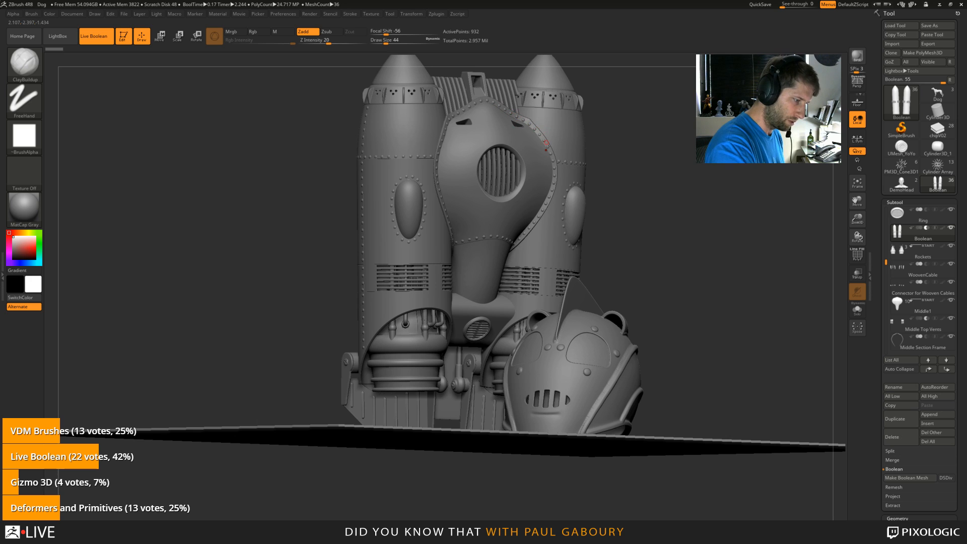
Step: Switch to the WoovenCable tool, frame it in view and turn on its polyframe display
mouse_move(410, 305)
right_mouse_down("ctrl")
mouse_move(414, 423)
mouse_move(461, 428)
mouse_move(444, 466)
mouse_move(410, 488)
mouse_move(426, 347)
right_mouse_up("ctrl")
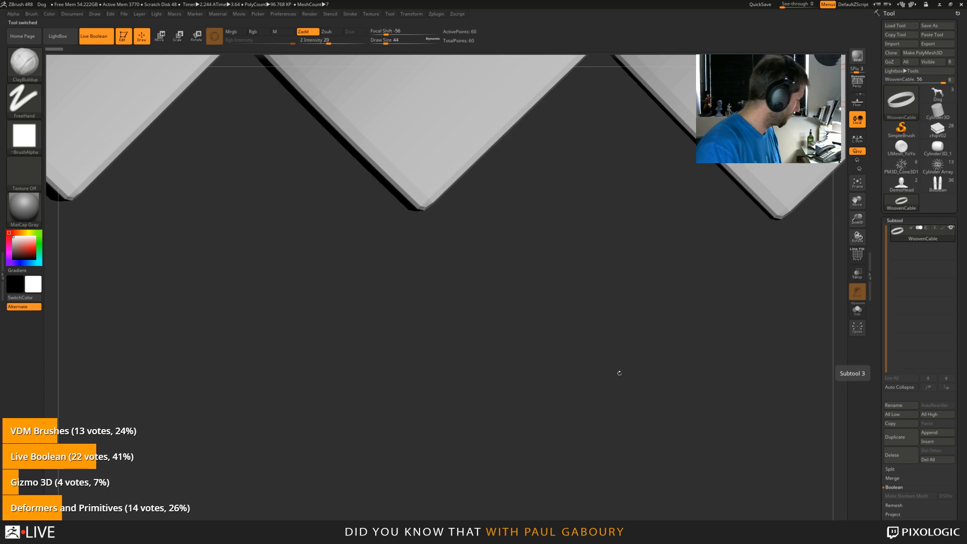
key("f")
right_click_drag(628, 410, 416, 283, "ctrl")
key("shift+f")
right_click_drag(529, 279, 581, 408, "alt")
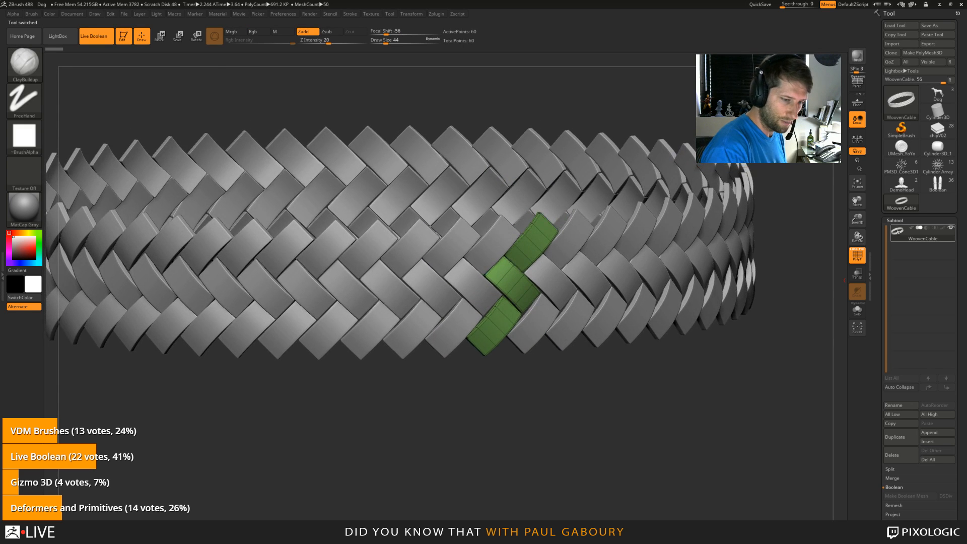
Step: Show the woven cable's ArrayMesh settings, turn off its smoothed subdivision preview and view the whole low-poly ring
left_click(897, 220)
left_click(899, 355)
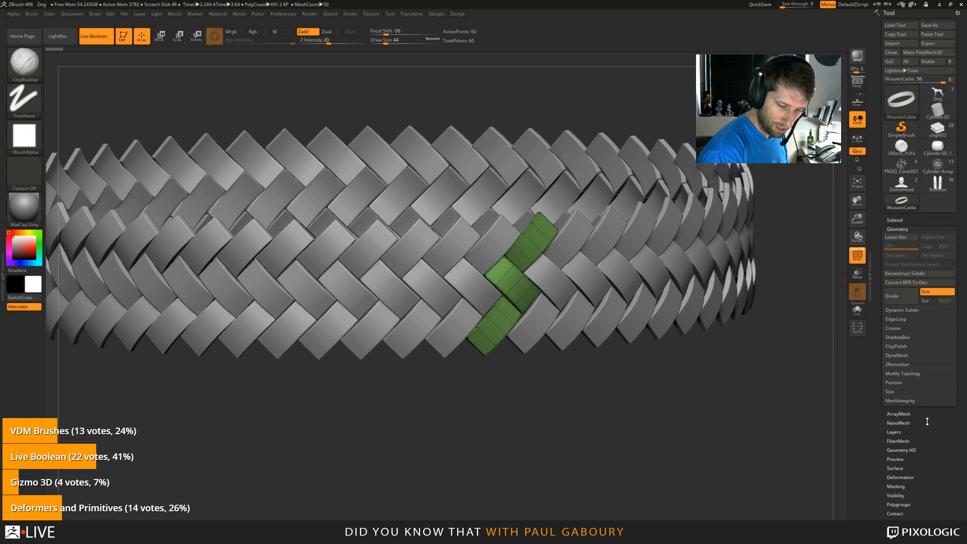
left_click(902, 414)
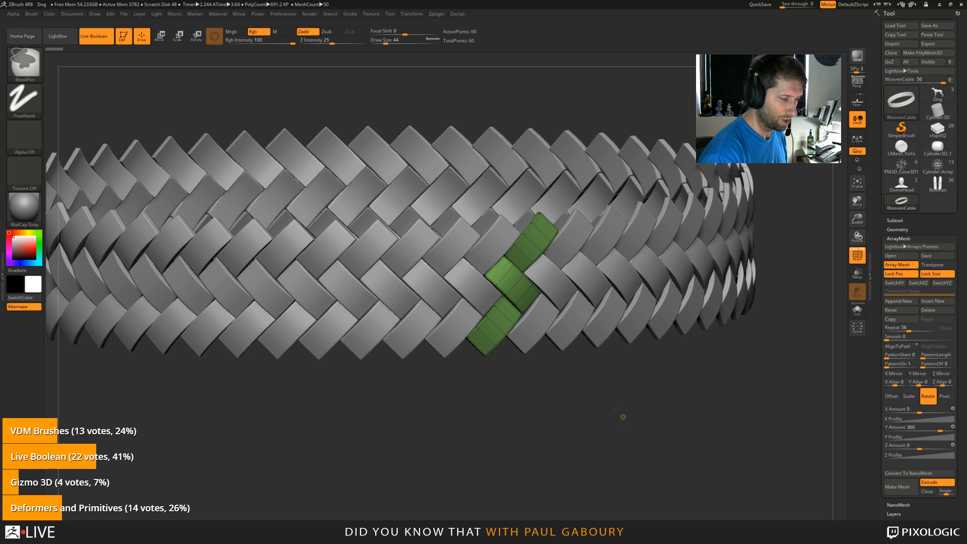
mouse_move(623, 417)
right_mouse_down("ctrl")
mouse_move(599, 402)
mouse_move(534, 415)
mouse_move(605, 406)
mouse_move(594, 433)
right_mouse_up("ctrl")
key("shift+d")
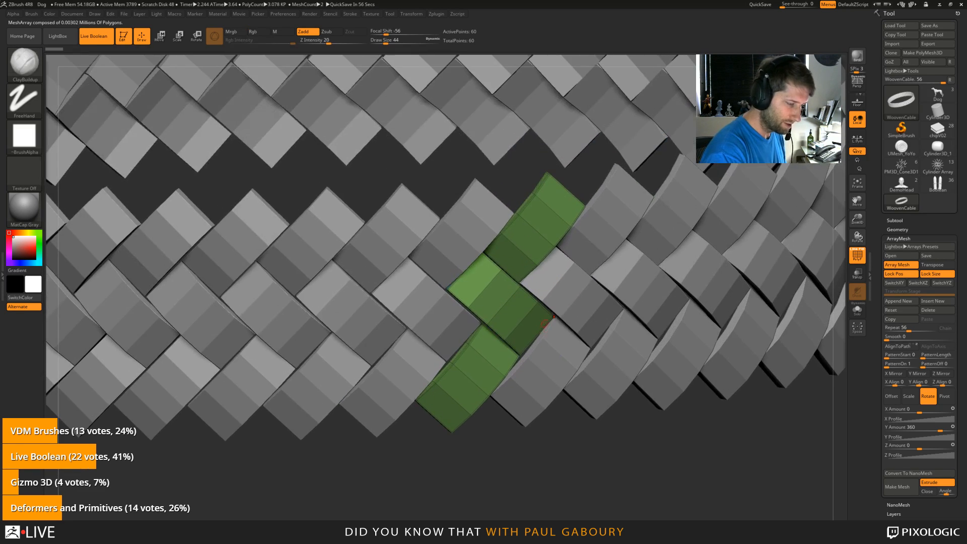
right_click_drag(584, 368, 536, 326)
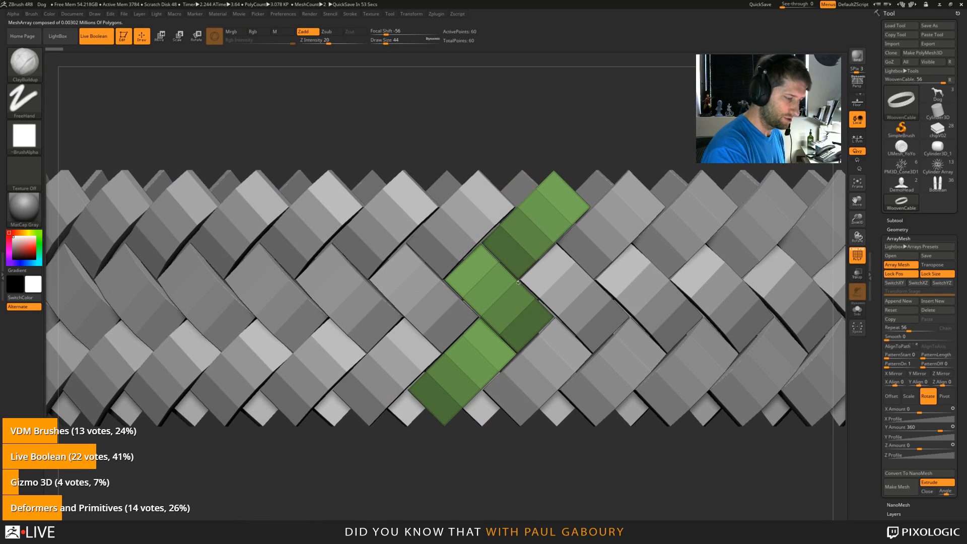
mouse_move(573, 457)
right_mouse_down("ctrl")
mouse_move(561, 461)
mouse_move(585, 443)
mouse_move(546, 416)
right_mouse_up("ctrl")
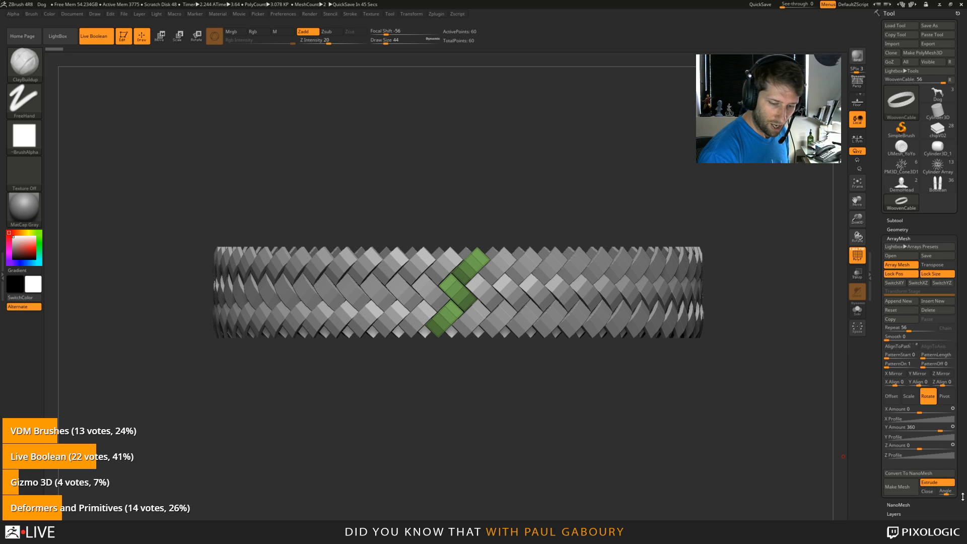
Step: Disable Extrude and convert the cable's ArrayMesh into a real mesh, and set the draw size to 262
scroll(907, 462, "down", 1)
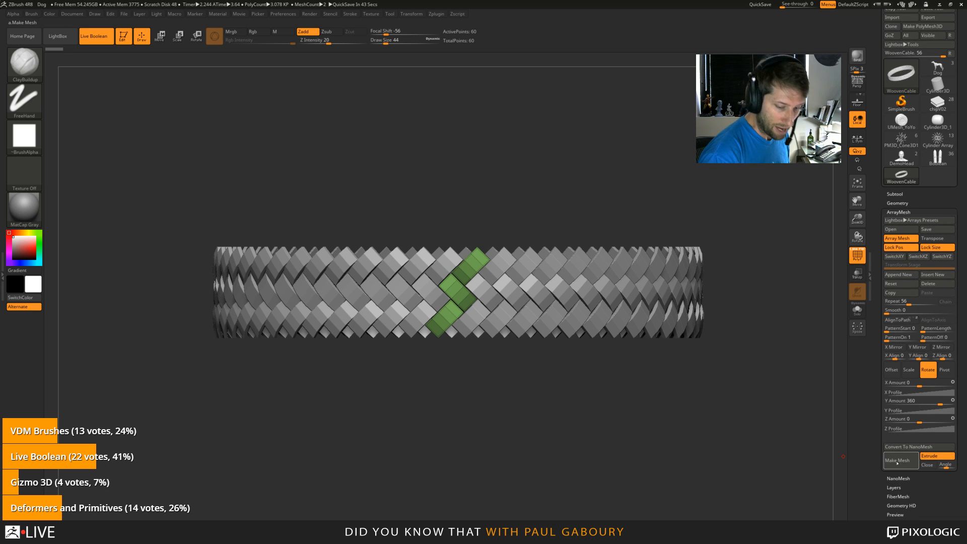
left_click(938, 457)
left_click(898, 460)
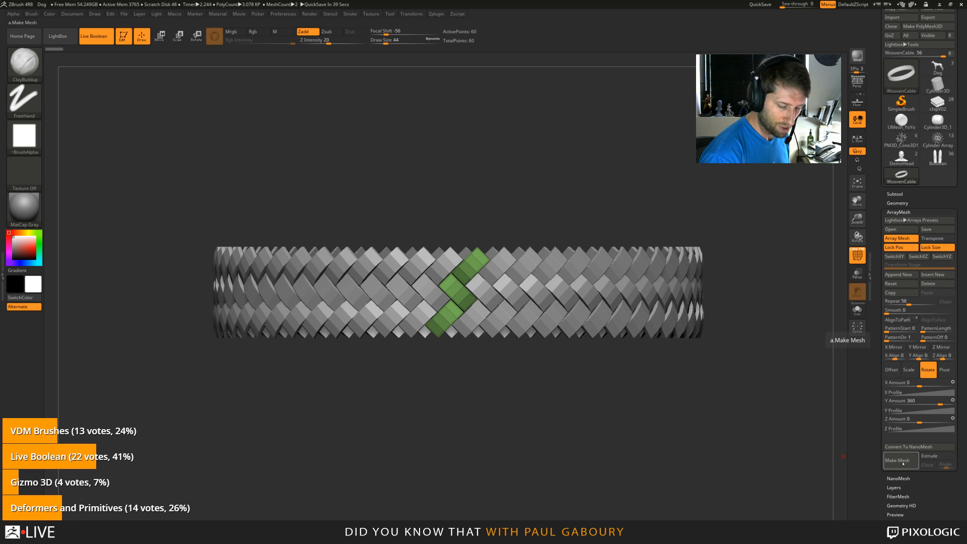
left_click_drag(556, 434, 529, 408)
mouse_move(376, 387)
left_mouse_down()
mouse_move(443, 373)
mouse_move(494, 348)
mouse_move(513, 290)
mouse_move(534, 272)
mouse_move(574, 378)
mouse_move(600, 408)
mouse_move(581, 413)
mouse_move(598, 439)
mouse_move(656, 371)
mouse_move(627, 381)
mouse_move(619, 343)
mouse_move(629, 389)
left_mouse_up()
key("s")
left_click(694, 378)
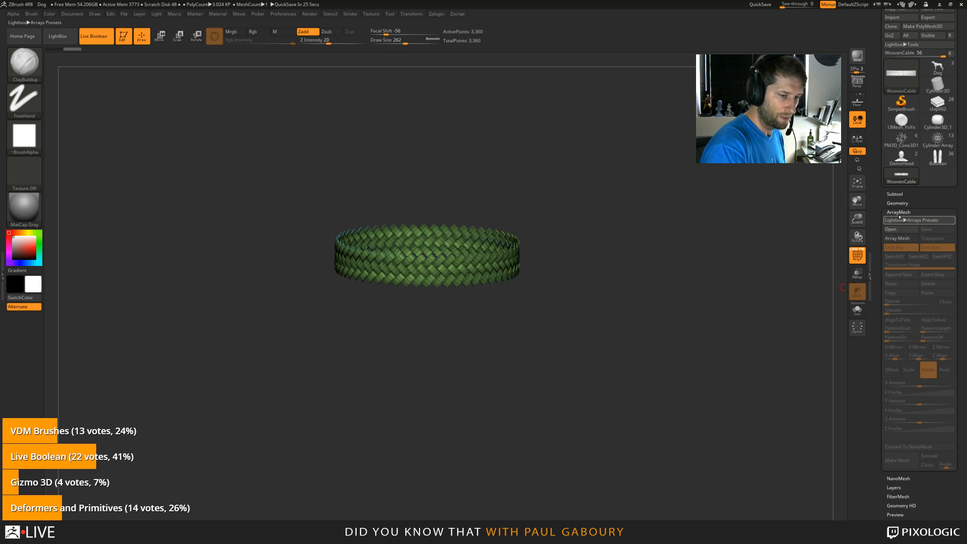
Step: Show the Deformation settings in place of the ArrayMesh settings and view the converted ring from the side
left_click(905, 213)
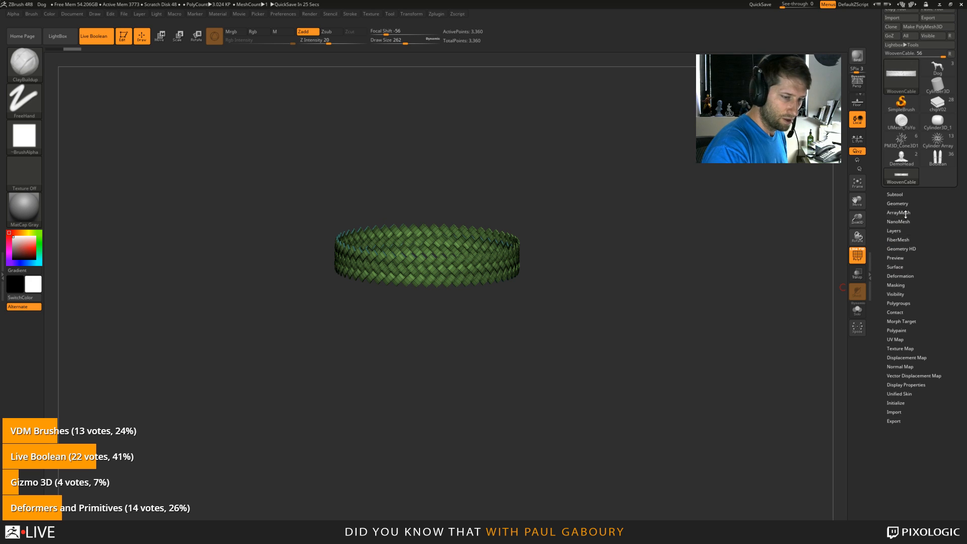
left_click(900, 275)
left_click_drag(725, 388, 624, 369)
right_click_drag(492, 313, 607, 421, "ctrl")
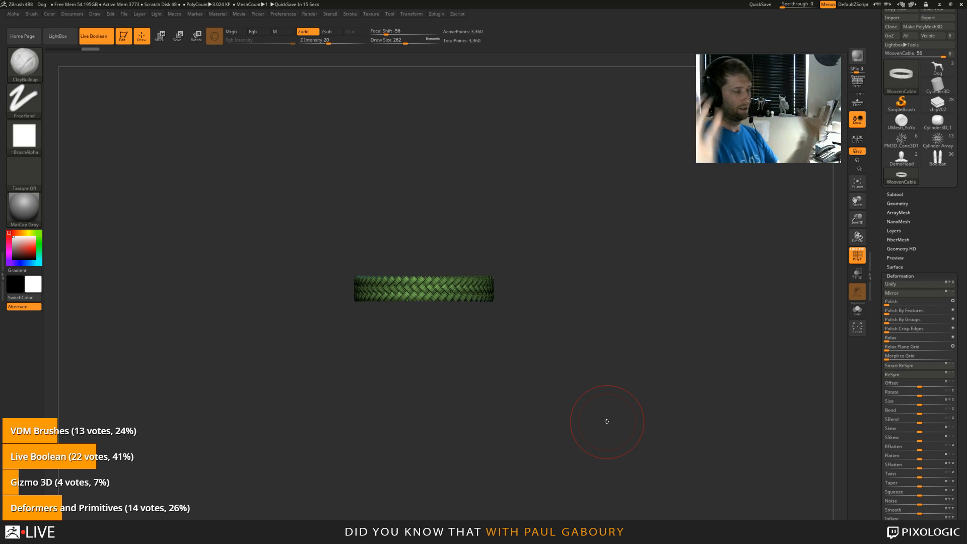
Step: Create a new InsertMesh brush from the woven cable ring
right_click_drag(574, 362, 572, 412)
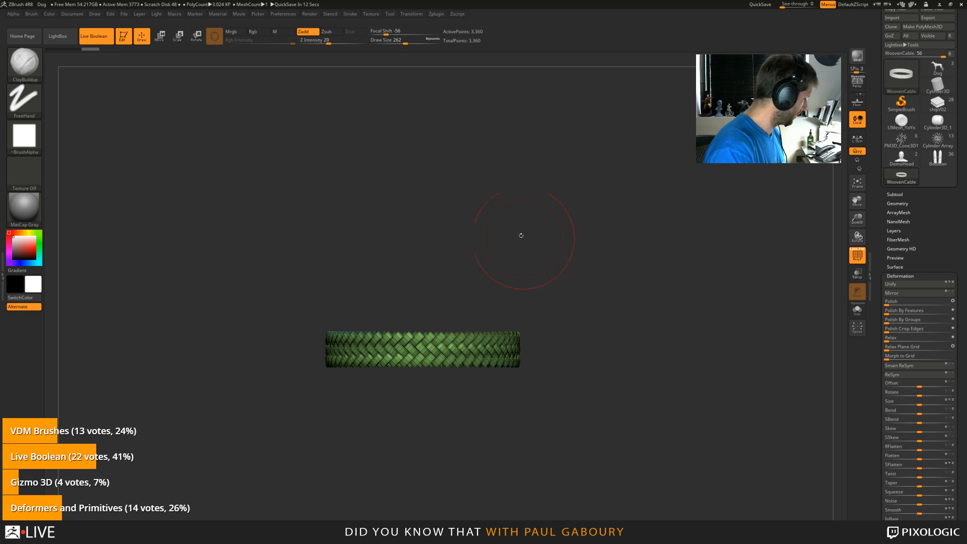
key("b")
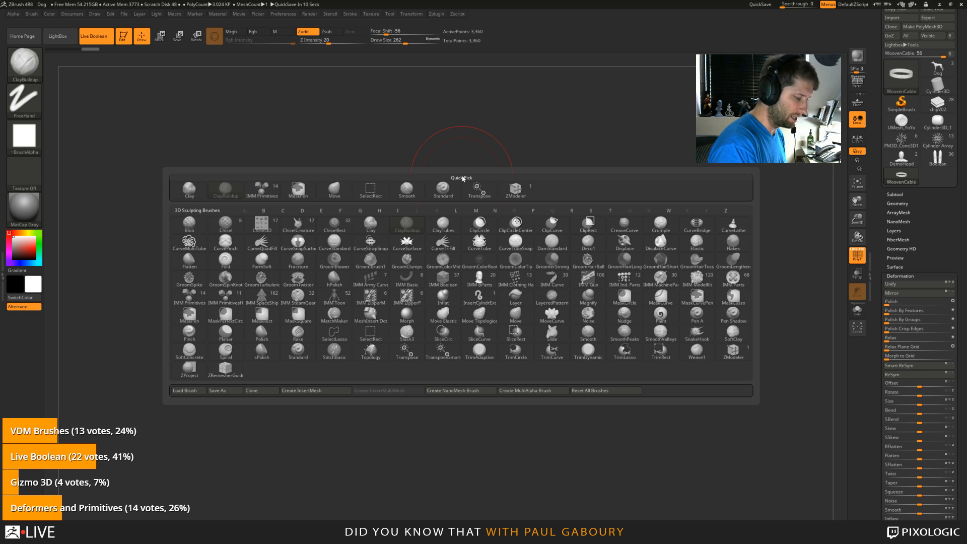
left_click(312, 390)
left_click(443, 173)
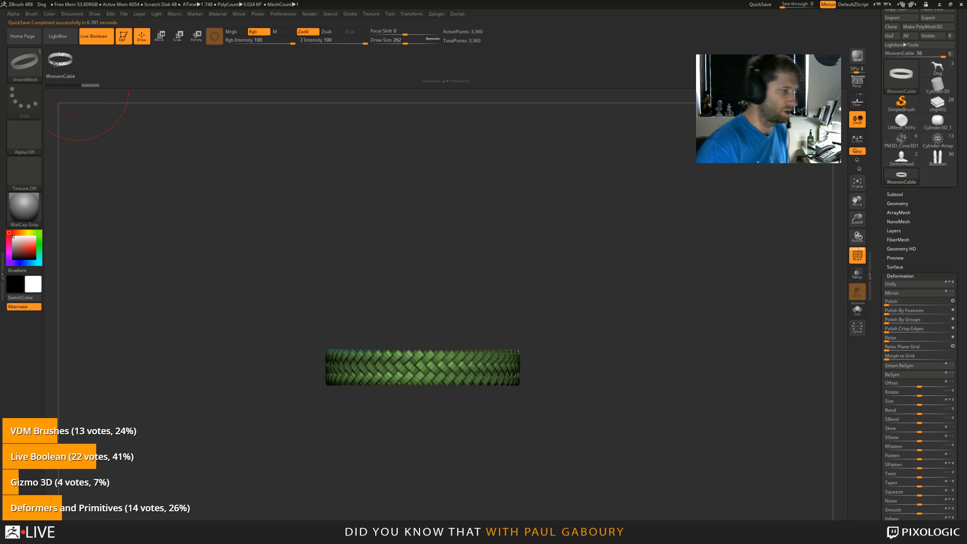
Step: Set both the QuickSave maximum duration and rest duration to 600 in the preferences
left_click(283, 13)
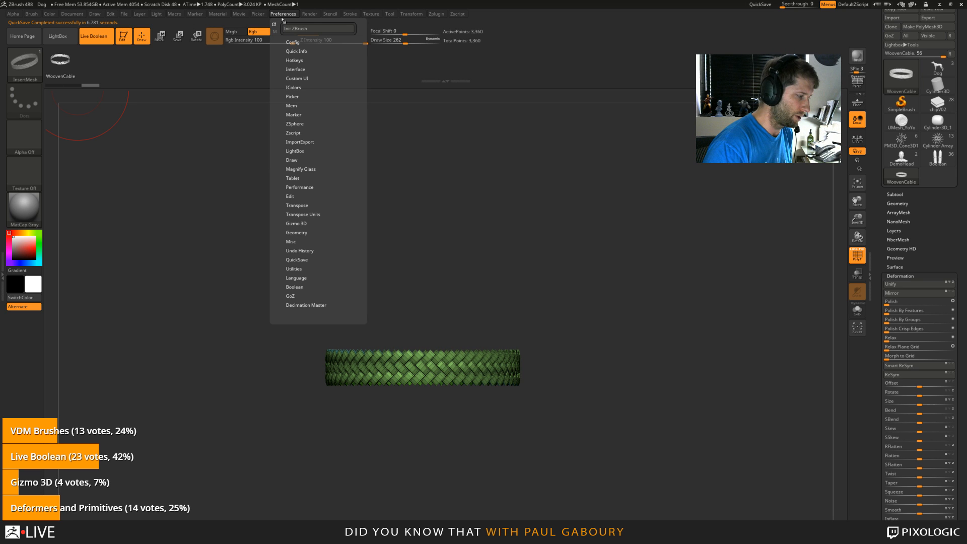
left_click(300, 260)
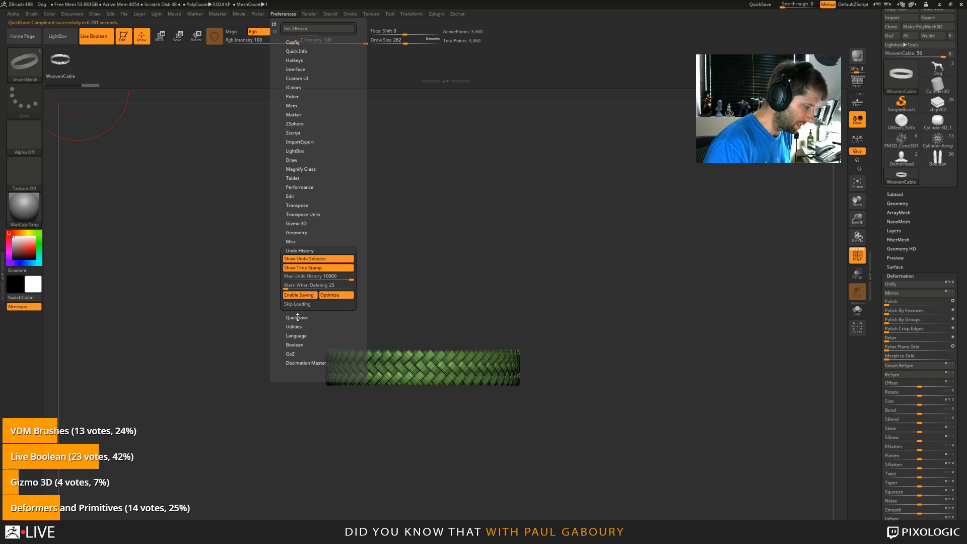
left_click_drag(323, 268, 355, 276)
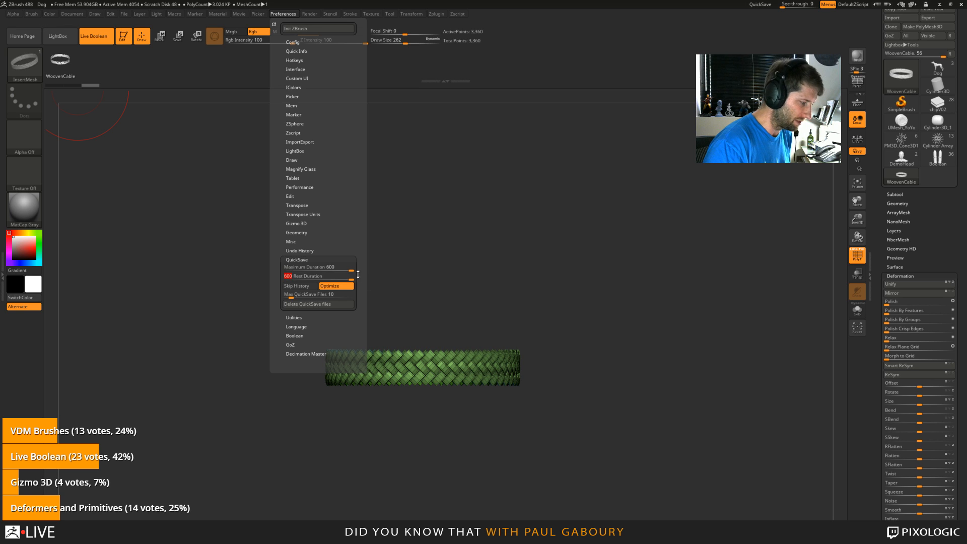
left_click(300, 259)
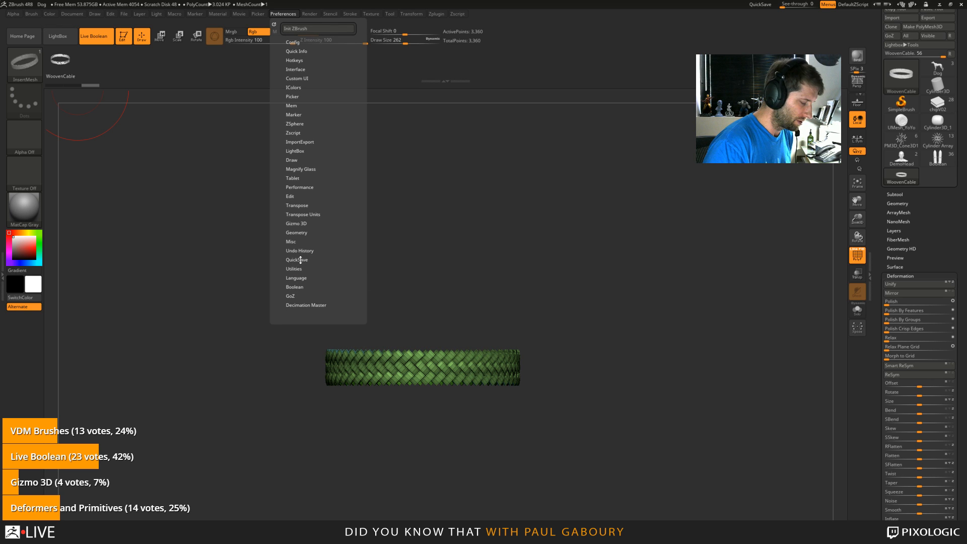
Step: Set the draw size to 112 and recenter the woven ring in the view
type("s112")
key("Return")
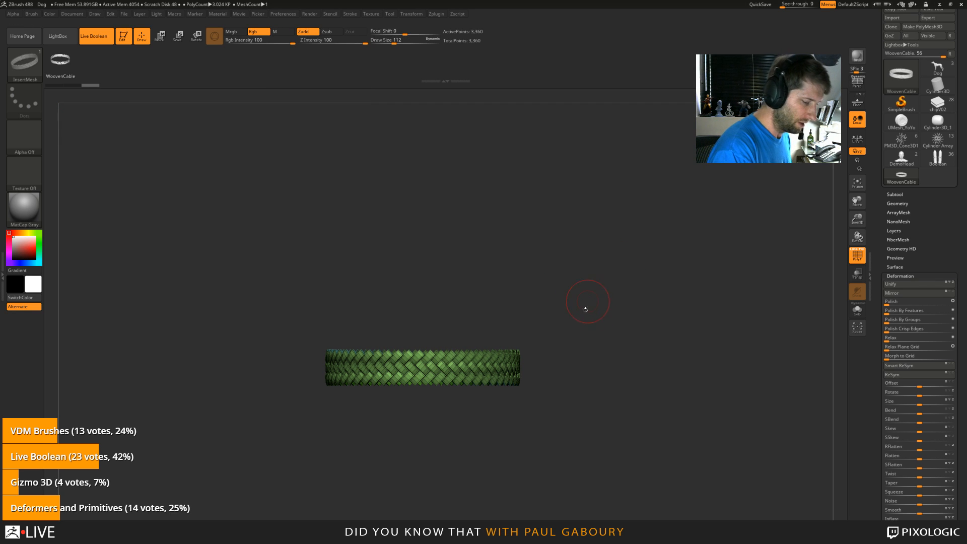
left_click_drag(560, 442, 570, 400, "alt")
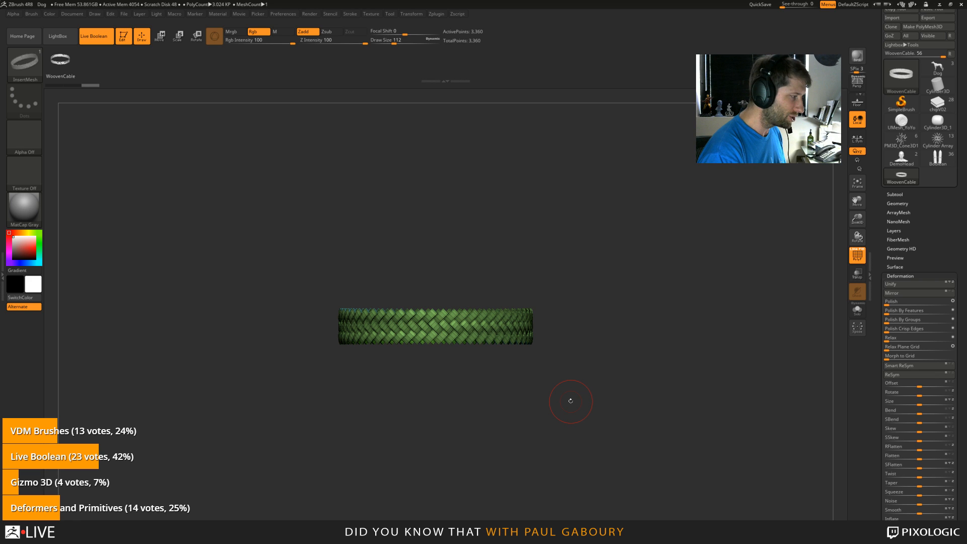
Step: Select the IMM Curve brush and add the current woven ring to it as an additional mesh
key("b")
key("i")
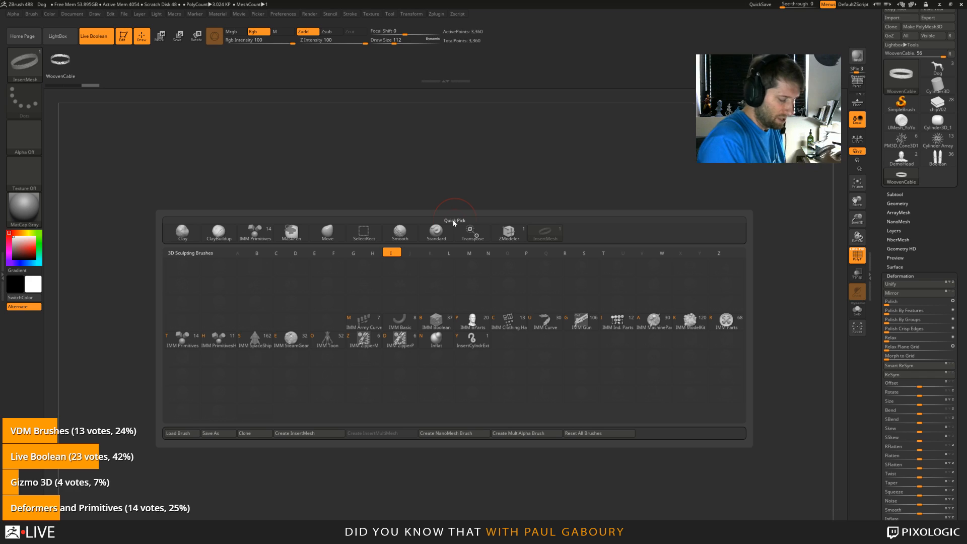
left_click(548, 326)
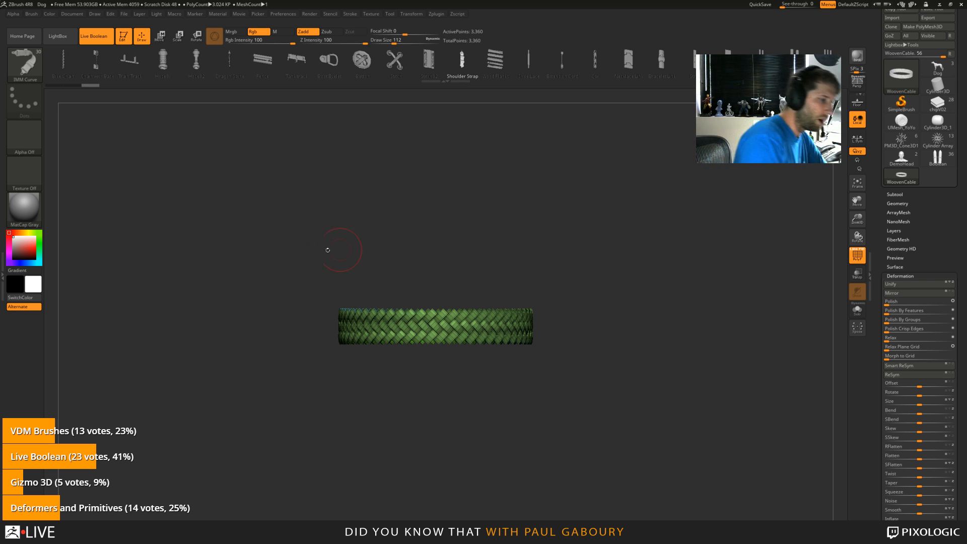
mouse_move(572, 402)
left_mouse_down()
mouse_move(573, 388)
mouse_move(572, 400)
mouse_move(585, 391)
left_mouse_up()
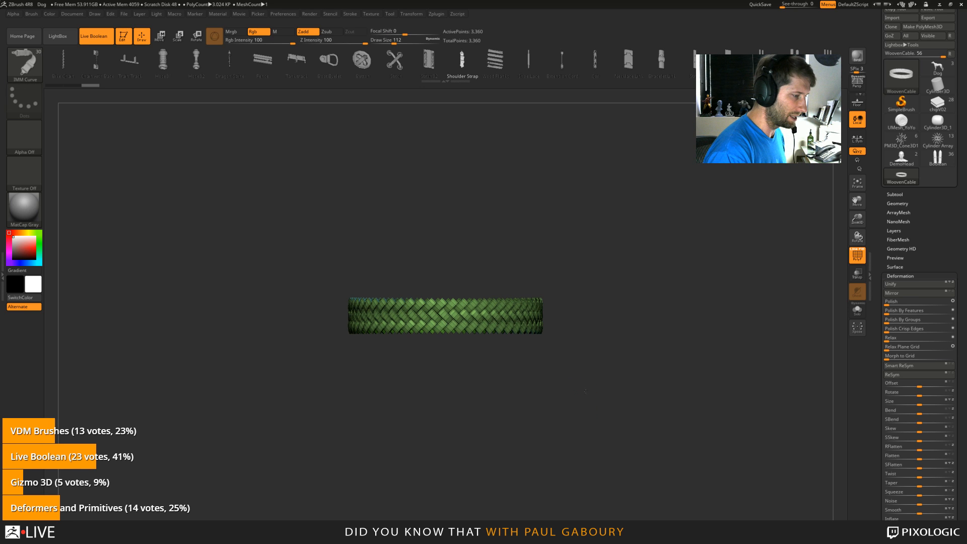
left_click(31, 13)
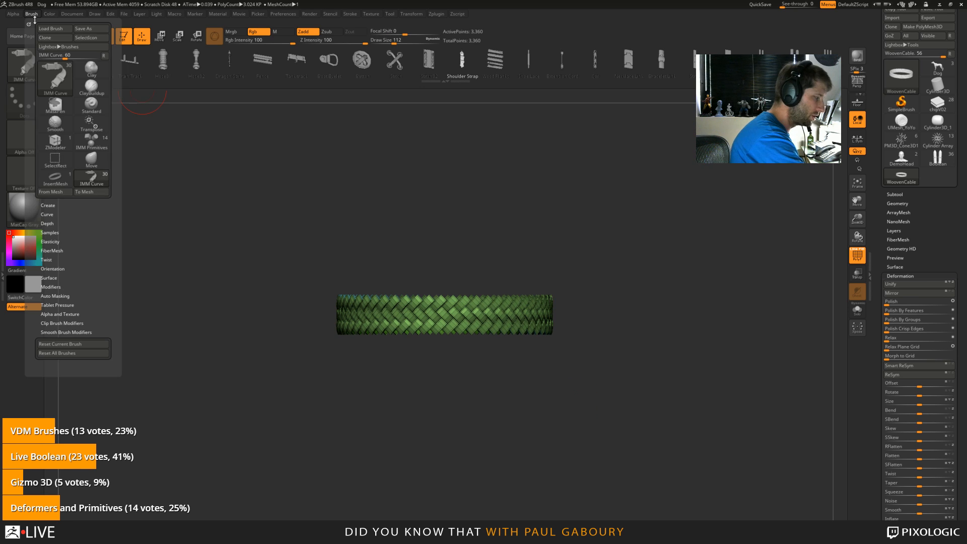
left_click(62, 195)
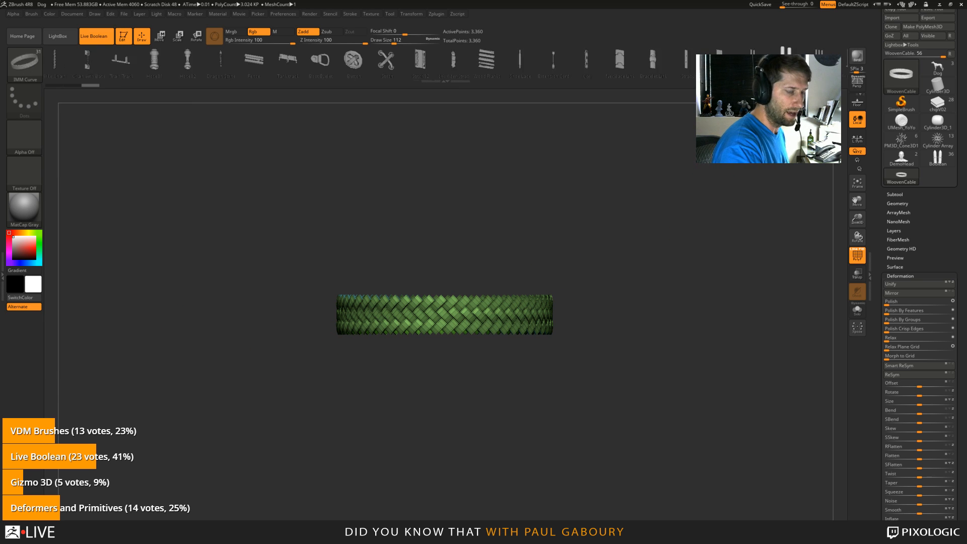
left_click_drag(598, 84, 477, 95)
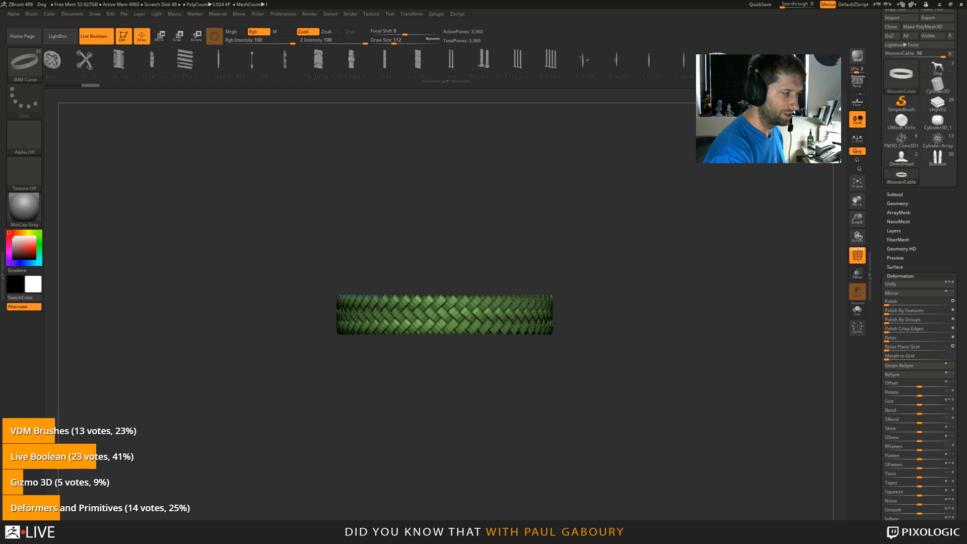
Step: Copy only the WoovenCable mesh from the IMM Curve brush
left_click(31, 14)
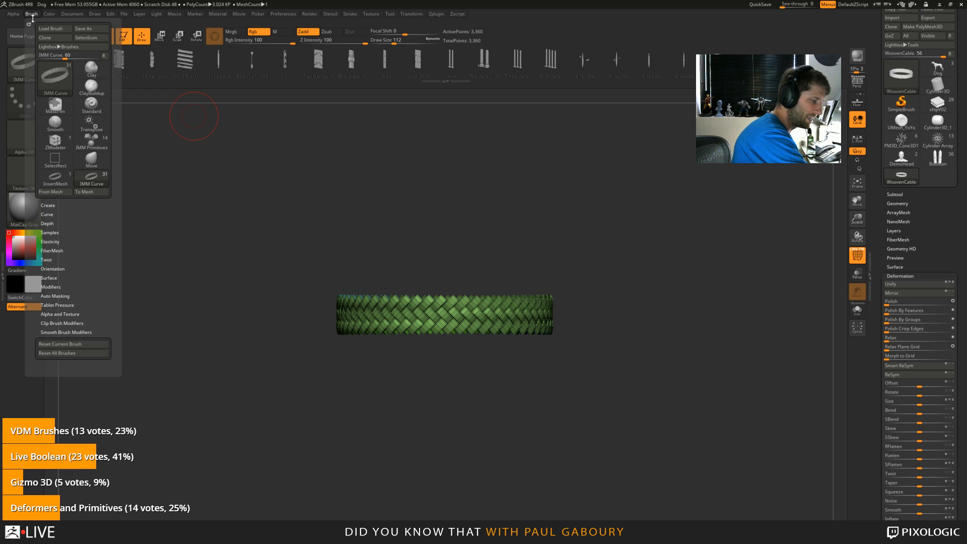
left_click(48, 205)
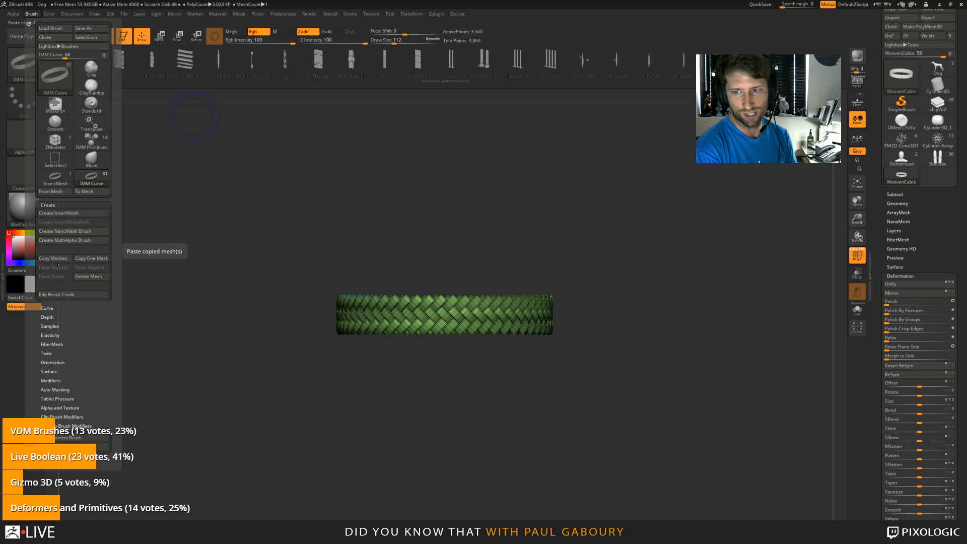
left_click(92, 258)
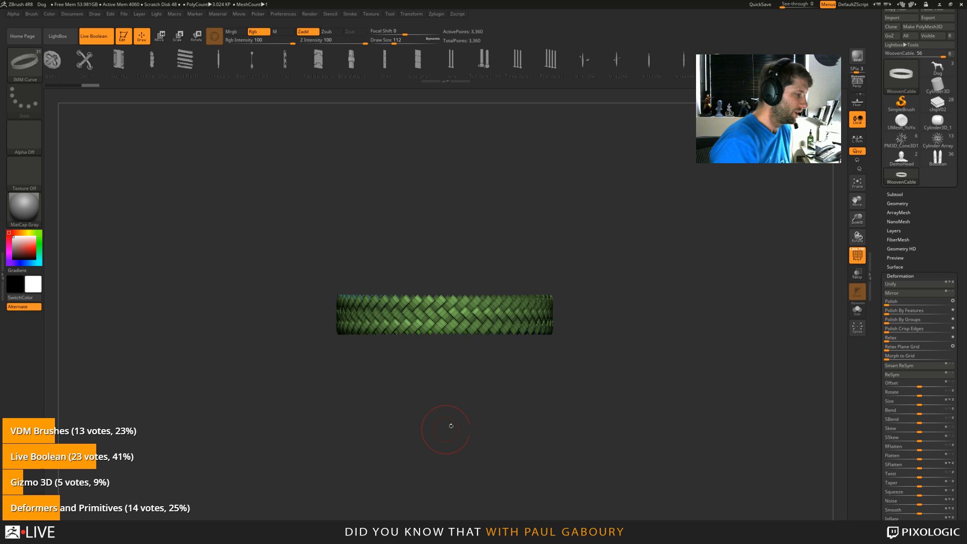
Step: Paste the copied WoovenCable mesh into the IMM Basic brush with both Paste Append and Paste Insert, and select it
key("b")
left_click(474, 414)
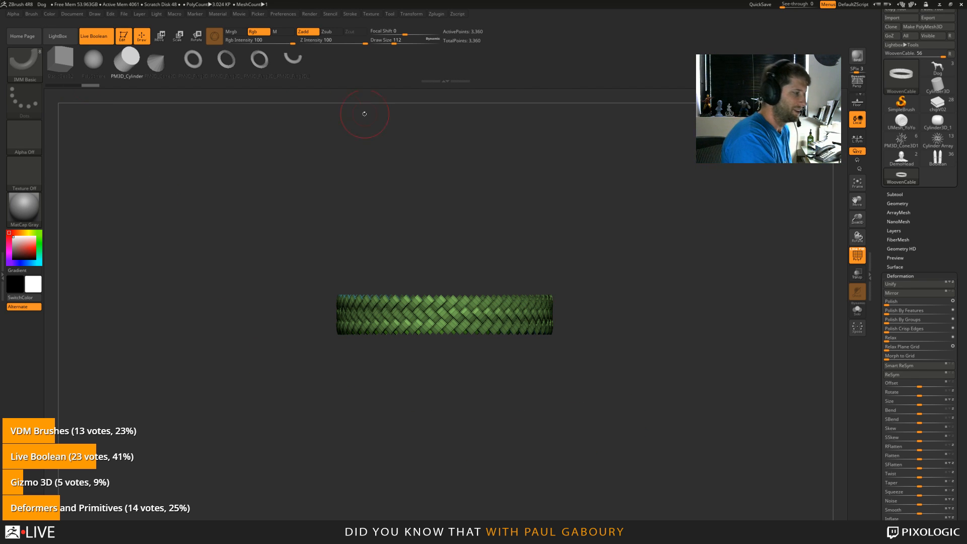
left_click(31, 13)
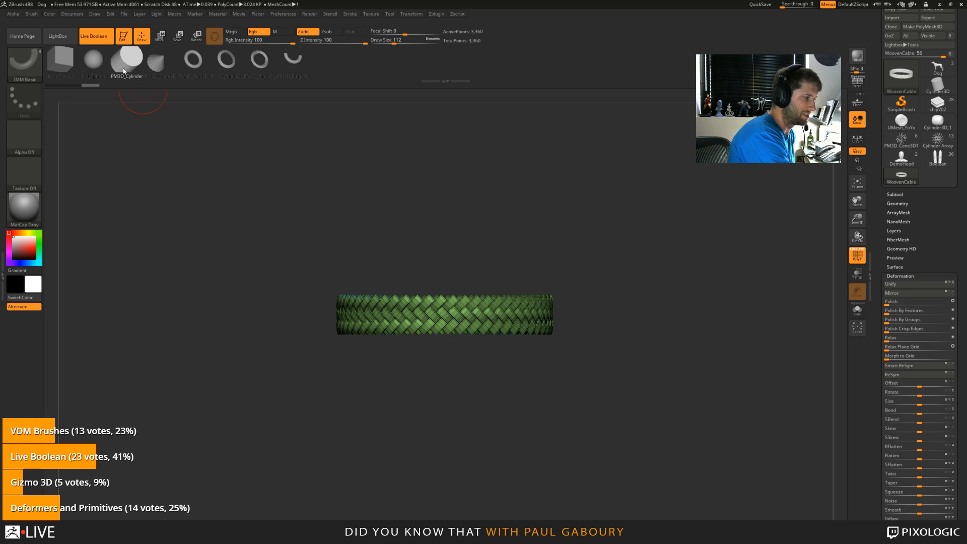
left_click(31, 13)
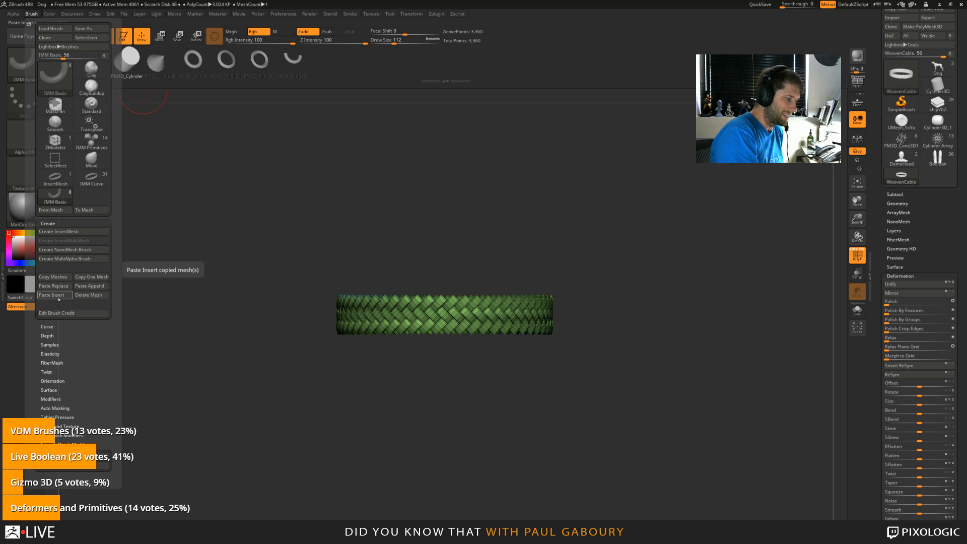
left_click(95, 289)
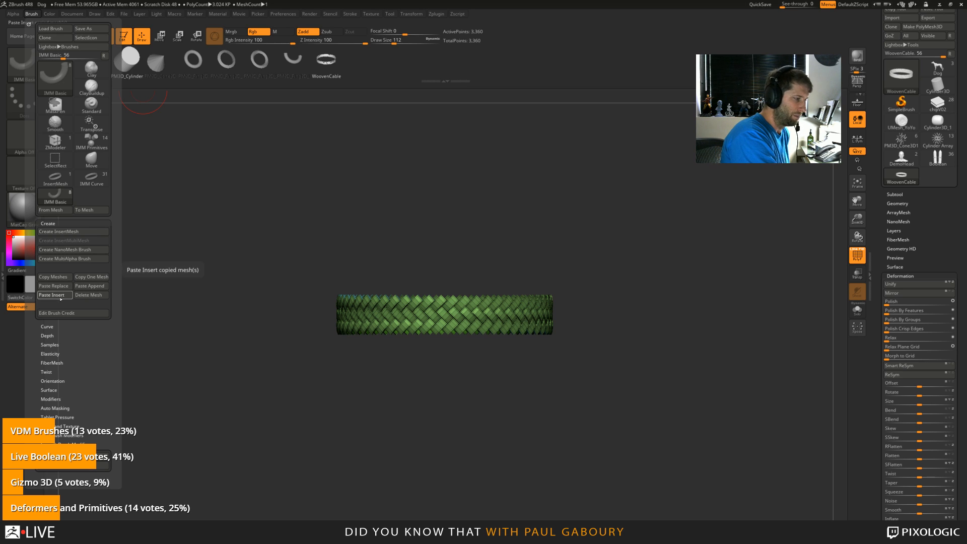
left_click(68, 298)
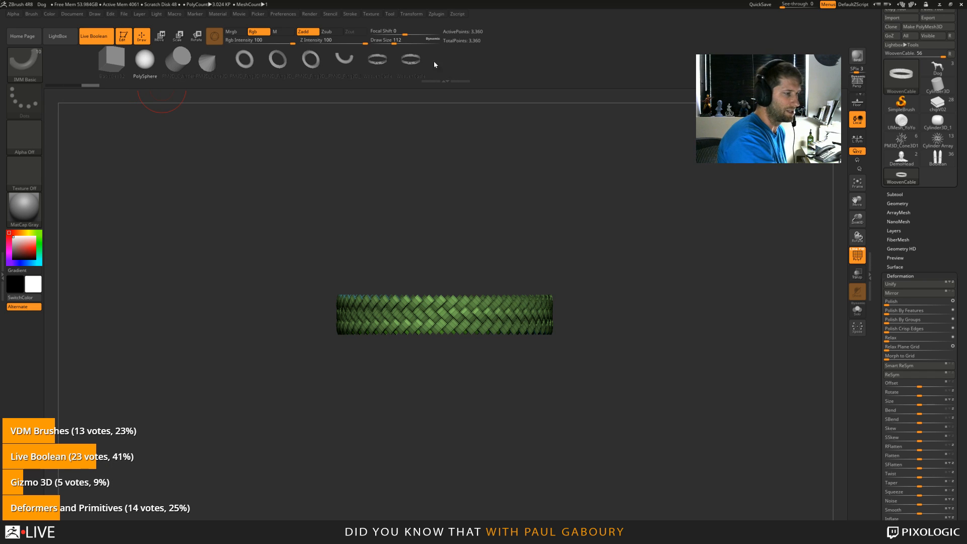
left_click(382, 64)
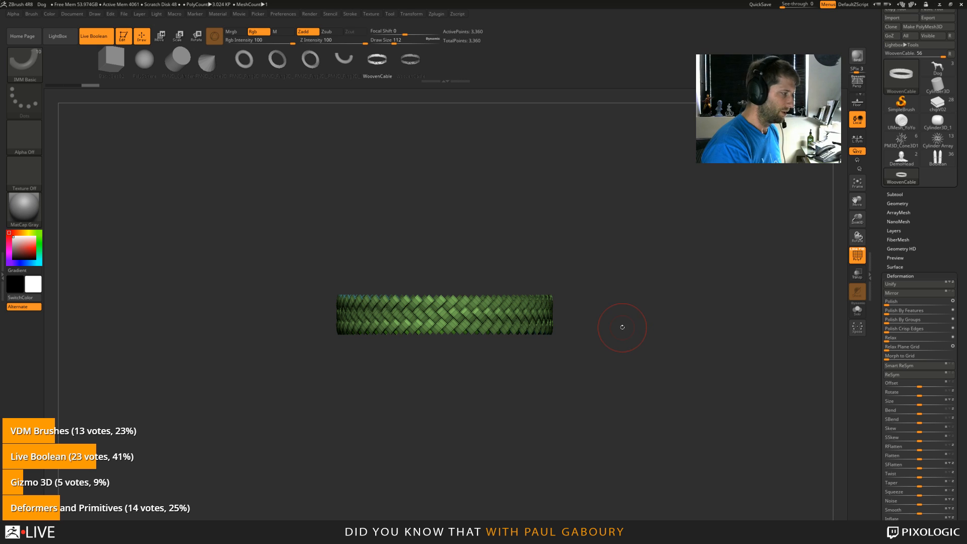
Step: Draw a curve stroke of WoovenCable with the IMM Curve brush and move its start away from the ring
key("b")
key("i")
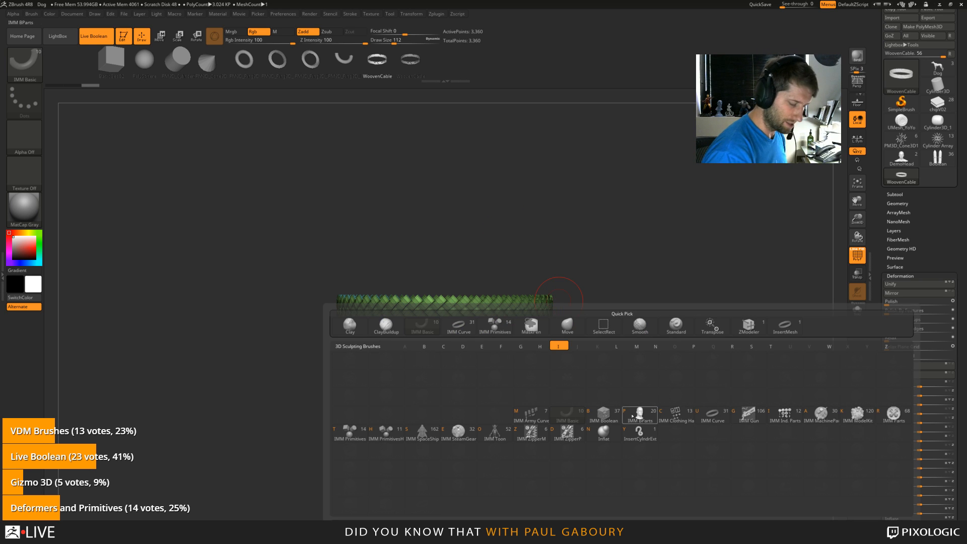
left_click(710, 412)
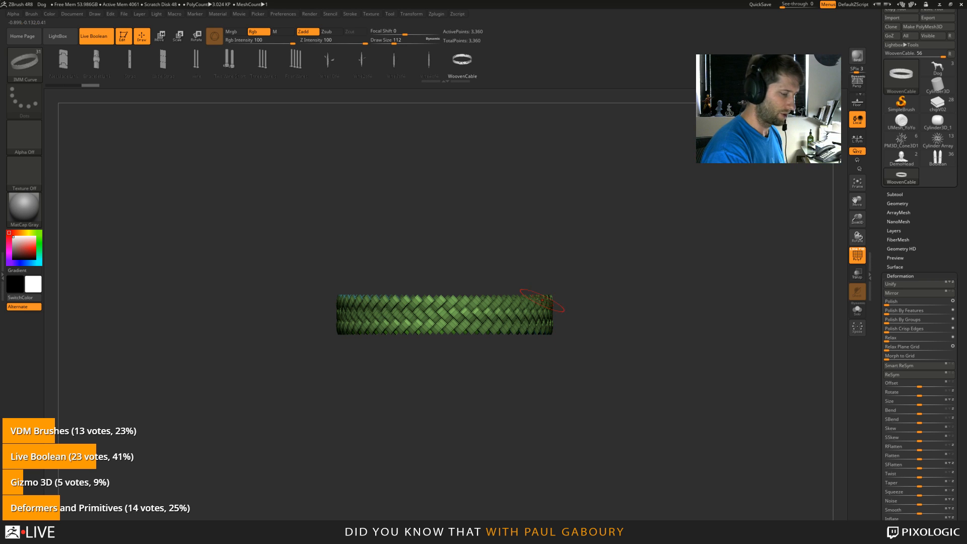
mouse_move(533, 300)
left_mouse_down()
mouse_move(565, 237)
mouse_move(750, 167)
mouse_move(751, 147)
left_mouse_up()
left_click_drag(744, 281, 612, 343, "alt")
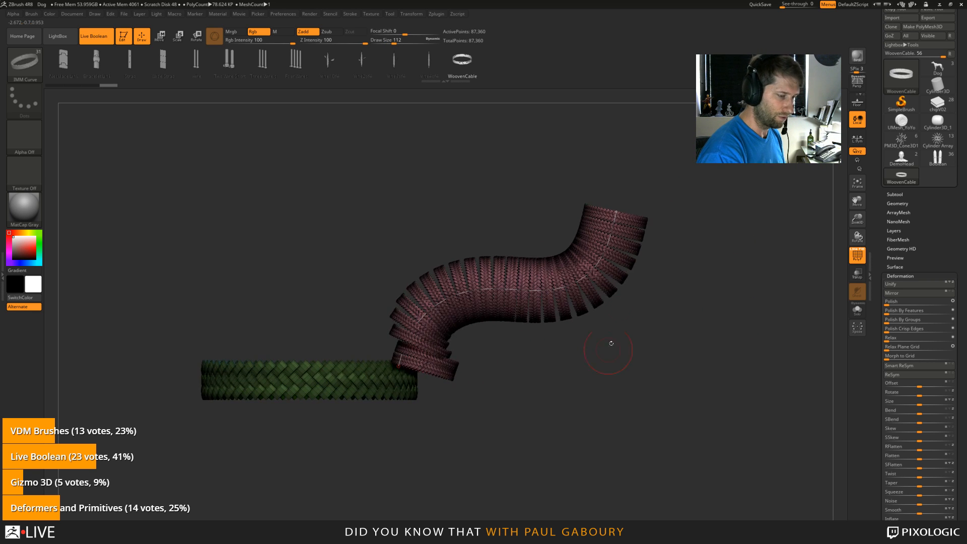
left_click_drag(400, 361, 468, 298)
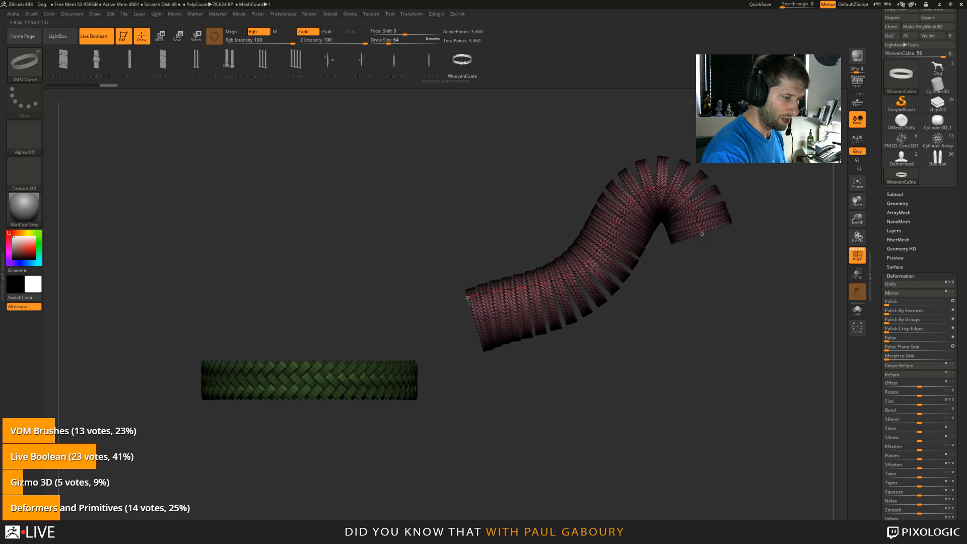
Step: Turn off the PolyFrame display and reshape the cable by pulling the far end of its curve
left_click(662, 360)
key("shift+f")
left_click_drag(675, 361, 632, 350)
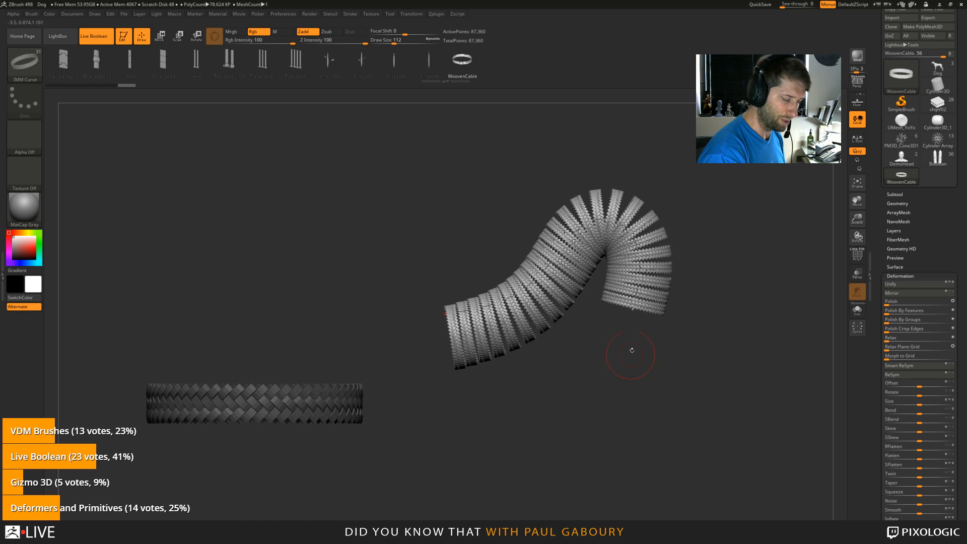
mouse_move(633, 309)
left_mouse_down()
mouse_move(624, 342)
mouse_move(675, 427)
mouse_move(632, 205)
mouse_move(349, 273)
left_mouse_up()
right_click_drag(509, 307, 619, 386, "ctrl")
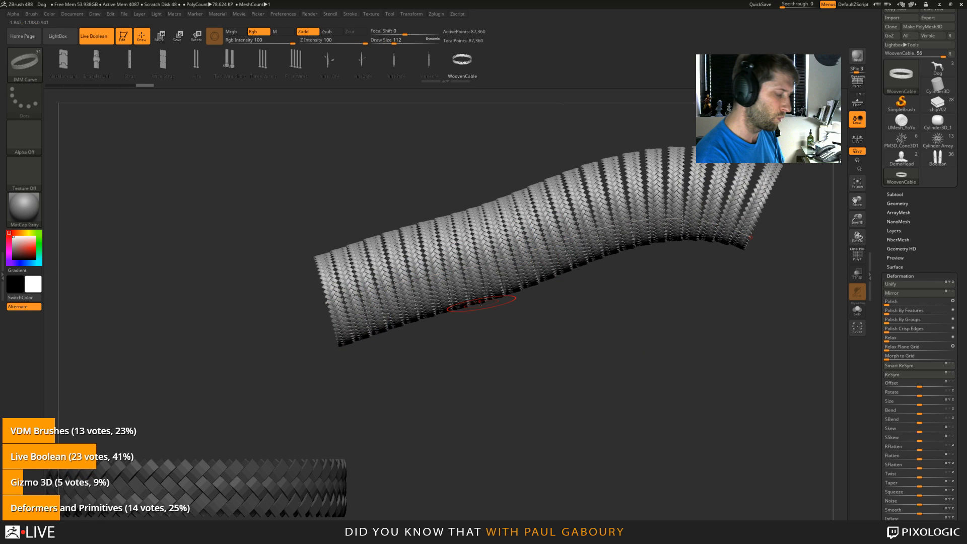
right_click_drag(480, 302, 481, 335, "ctrl")
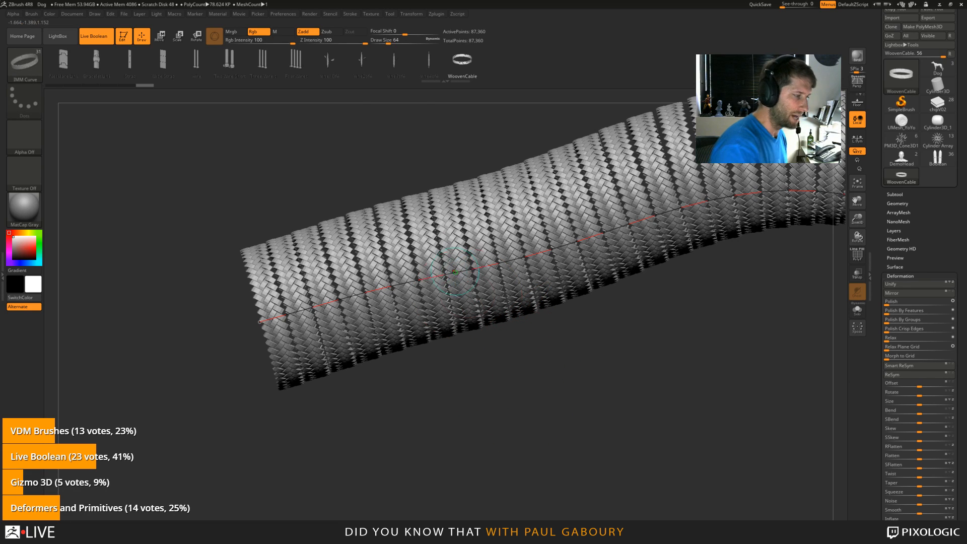
Step: Reduce the CurveStep value in the curve settings and update the cable stroke with the tighter spacing
left_click(349, 14)
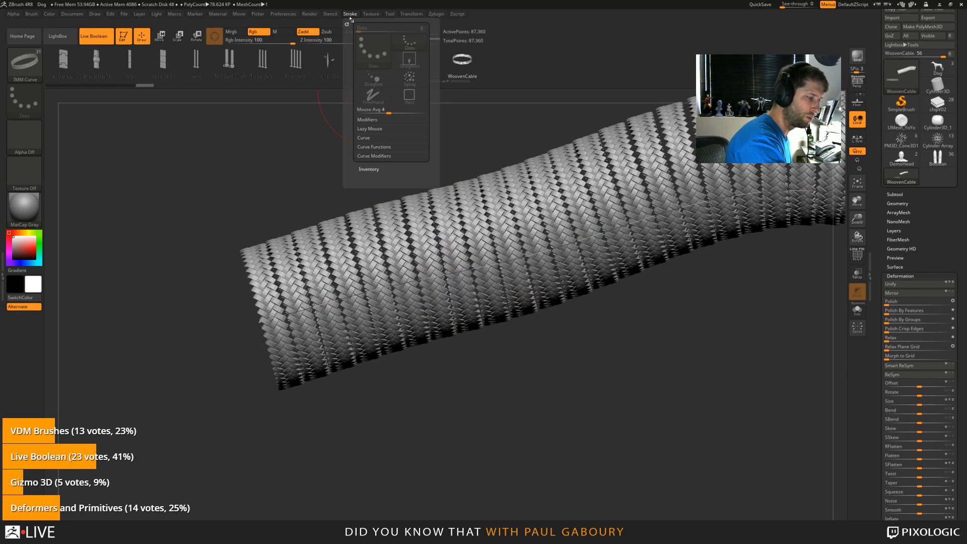
left_click(371, 138)
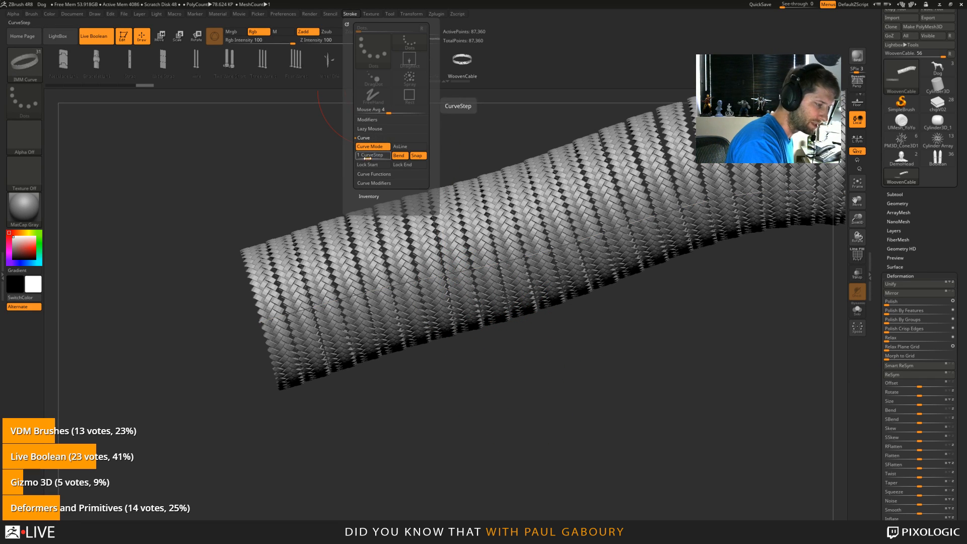
left_click(367, 157)
type("8")
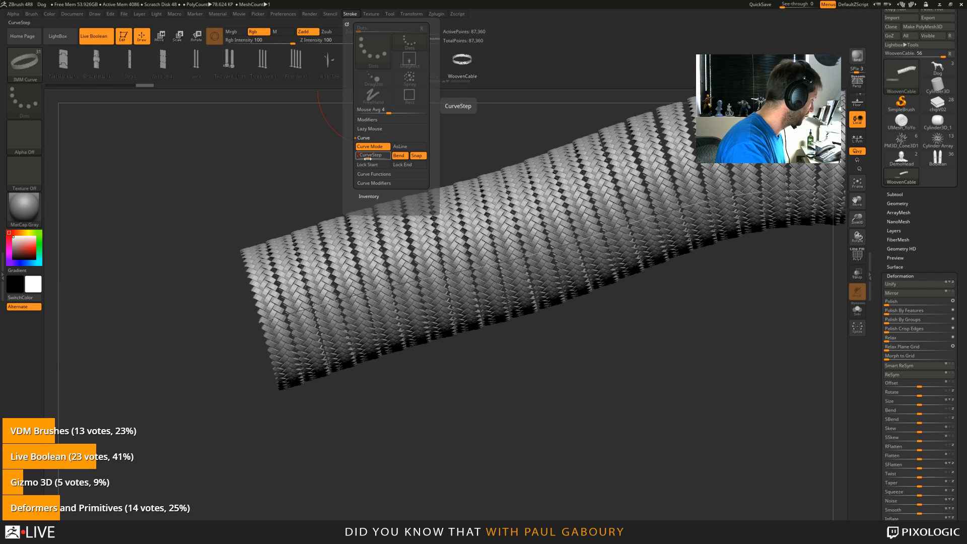
key("Return")
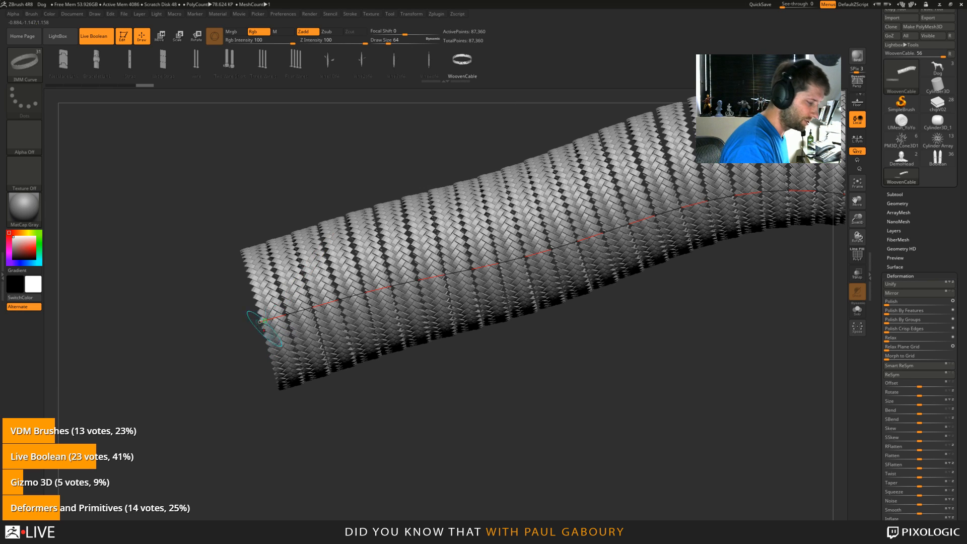
left_click(259, 322)
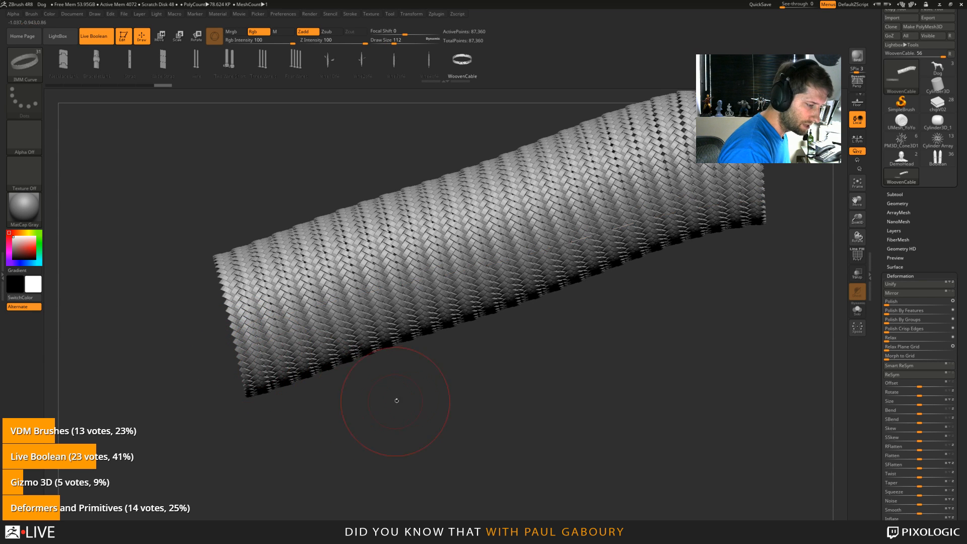
Step: Inspect the weave joints of the cable up close and undo the curve stroke, leaving only the original ring
mouse_move(423, 397)
right_mouse_down("ctrl")
mouse_move(429, 413)
mouse_move(415, 394)
right_mouse_up("ctrl")
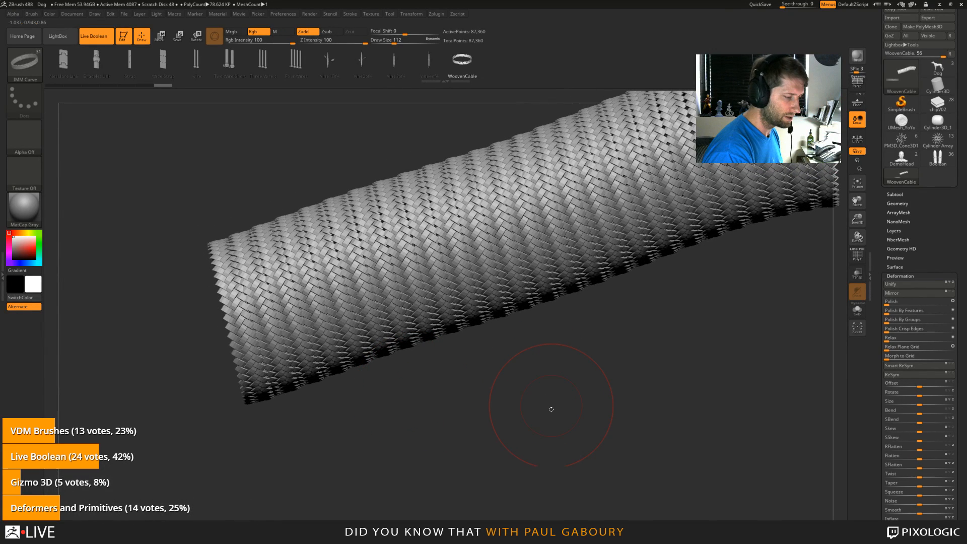
key("f")
right_click_drag(486, 284, 503, 343, "ctrl")
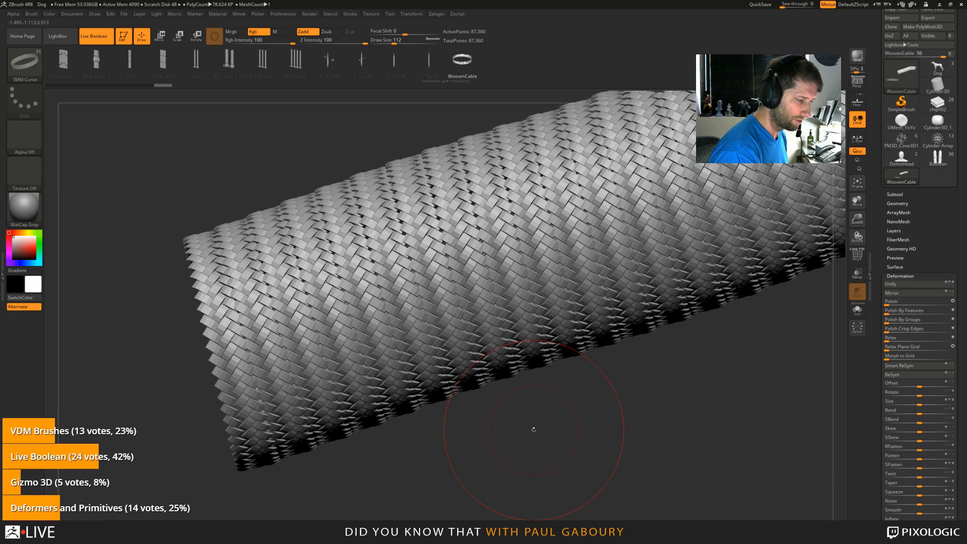
key("f")
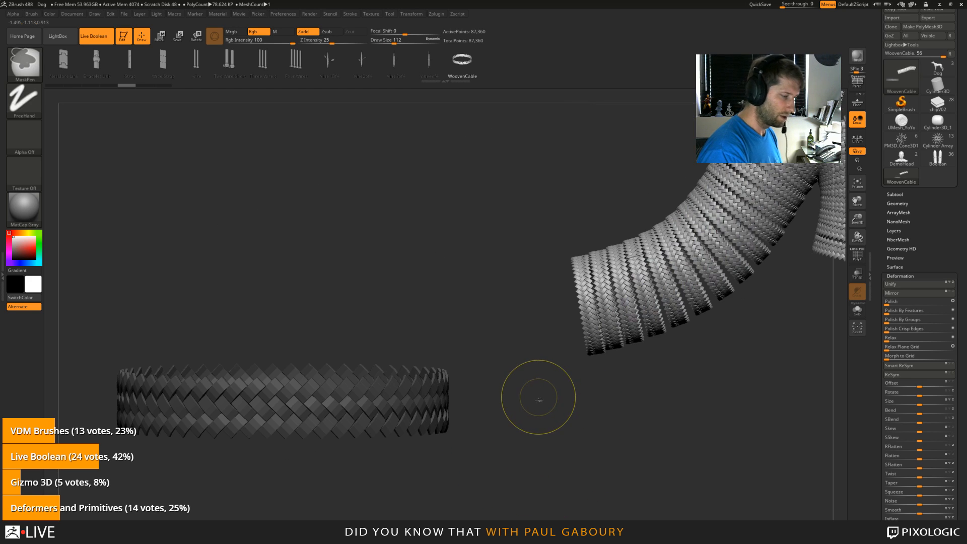
key("ctrl+z")
key("ctrl+z")
right_click_drag(522, 449, 634, 378, "alt")
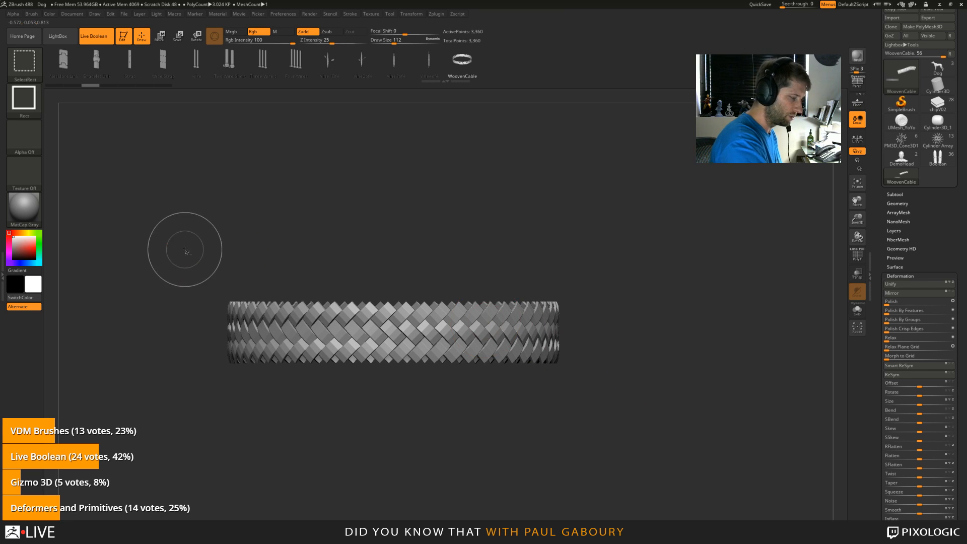
Step: Hide the excess weave strips along the ring's edges so only the repeating rows remain, and delete the hidden geometry
left_click_drag(188, 249, 606, 305, "ctrl+shift")
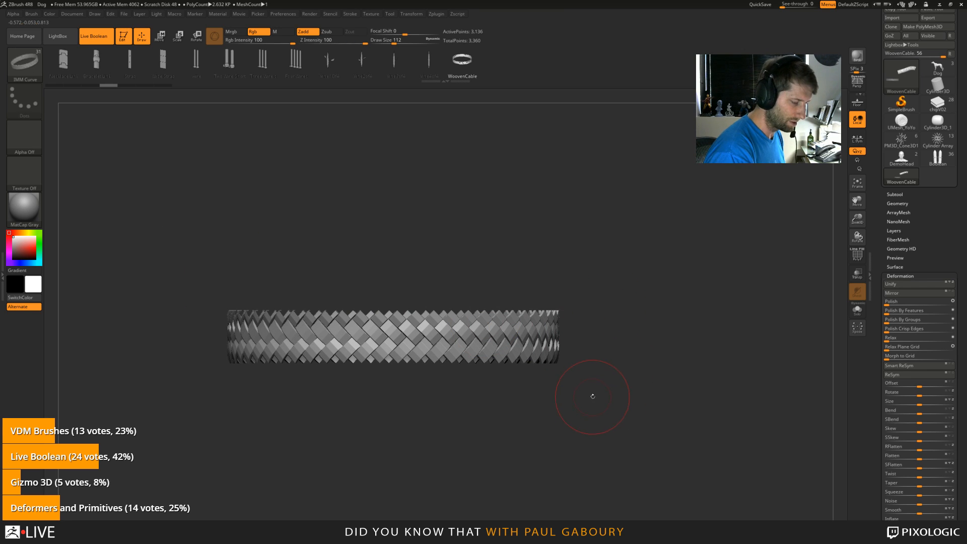
key("ctrl+shift")
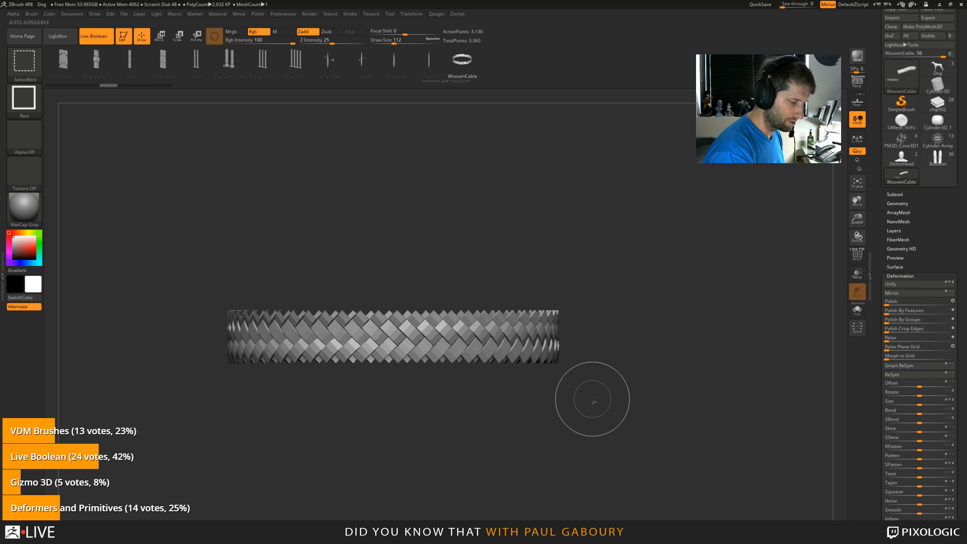
left_click_drag(592, 399, 592, 406, "ctrl+shift")
key("ctrl+shift+x")
mouse_move(592, 405)
left_mouse_down("ctrl+shift")
mouse_move(591, 456)
mouse_move(627, 417)
left_mouse_up("ctrl+shift")
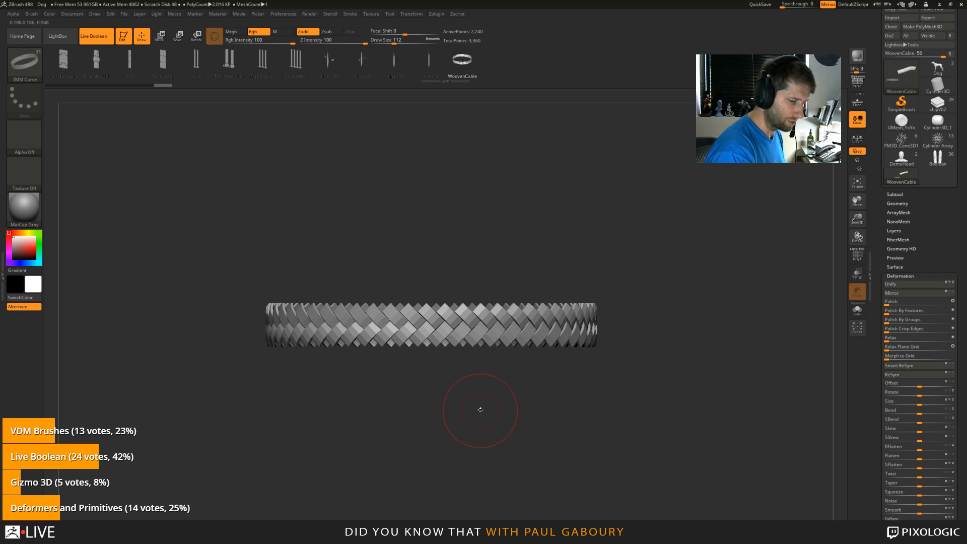
left_click(897, 203)
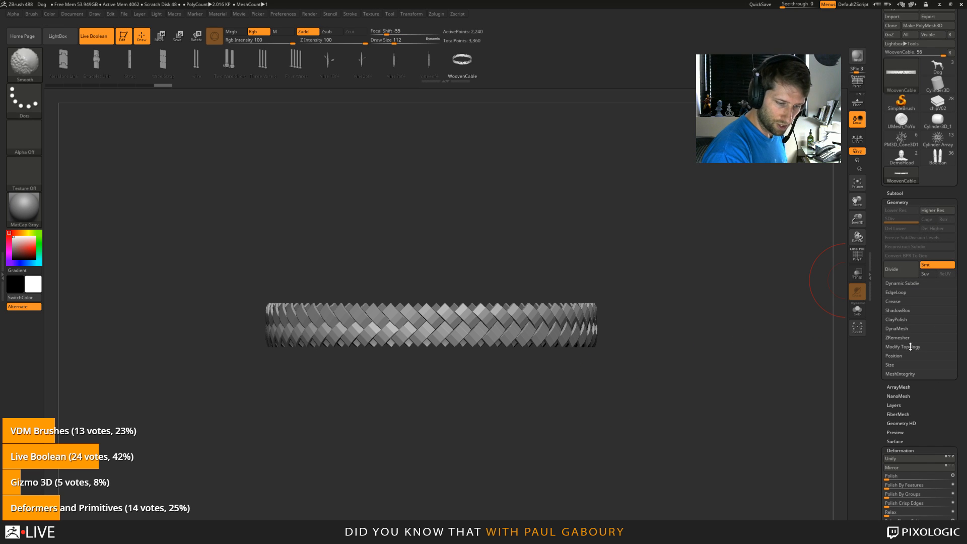
left_click(895, 383)
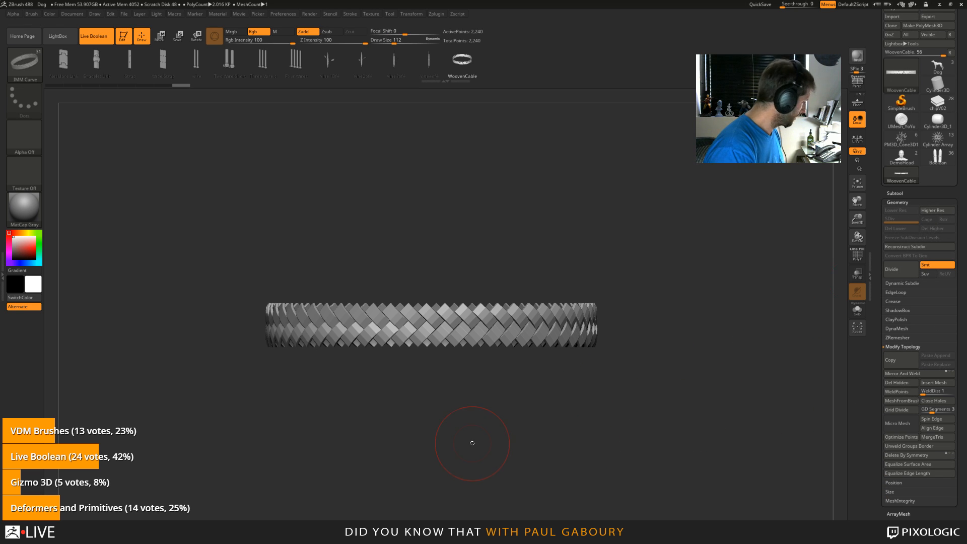
Step: Duplicate the trimmed ring directly above itself to check how the weave tiles, and undo the duplicate
key("w")
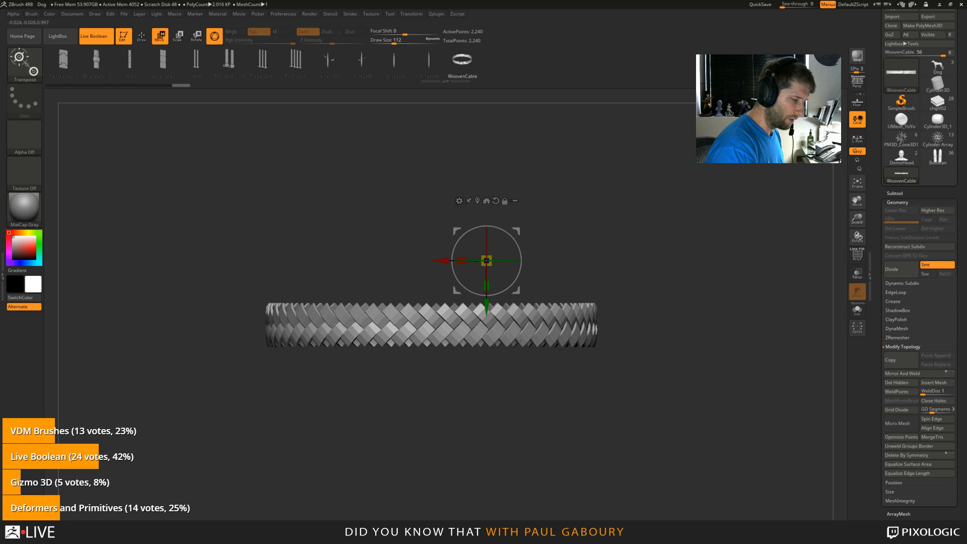
left_click_drag(486, 304, 488, 266, "ctrl")
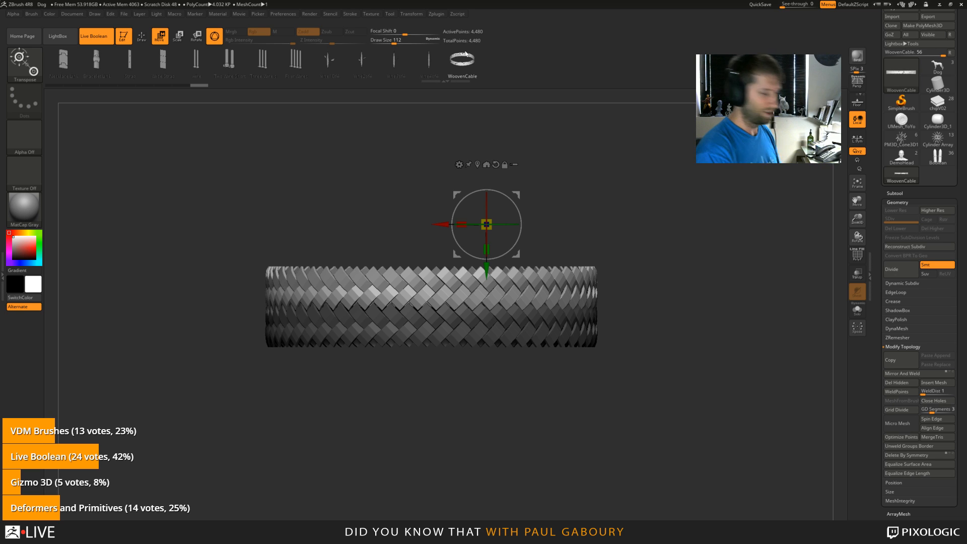
key("ctrl")
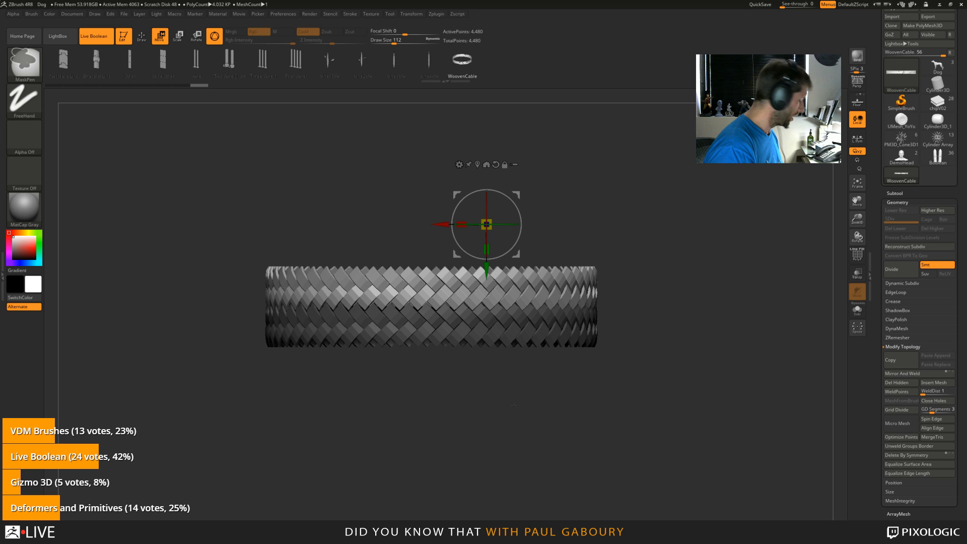
key("ctrl+z")
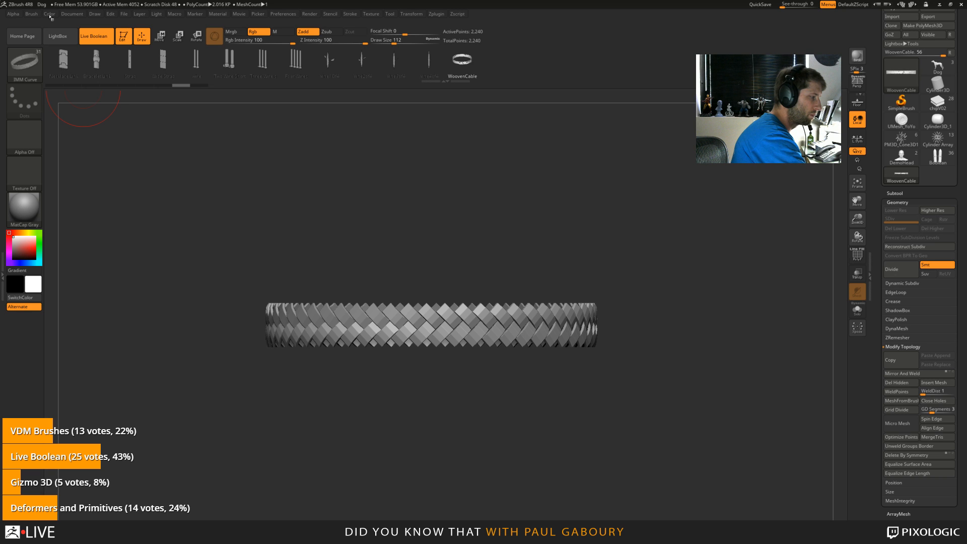
Step: Append the trimmed ring to the IMM Curve brush, draw a cable stroke with it, and move the cable below the ring
left_click(32, 14)
left_click(116, 268)
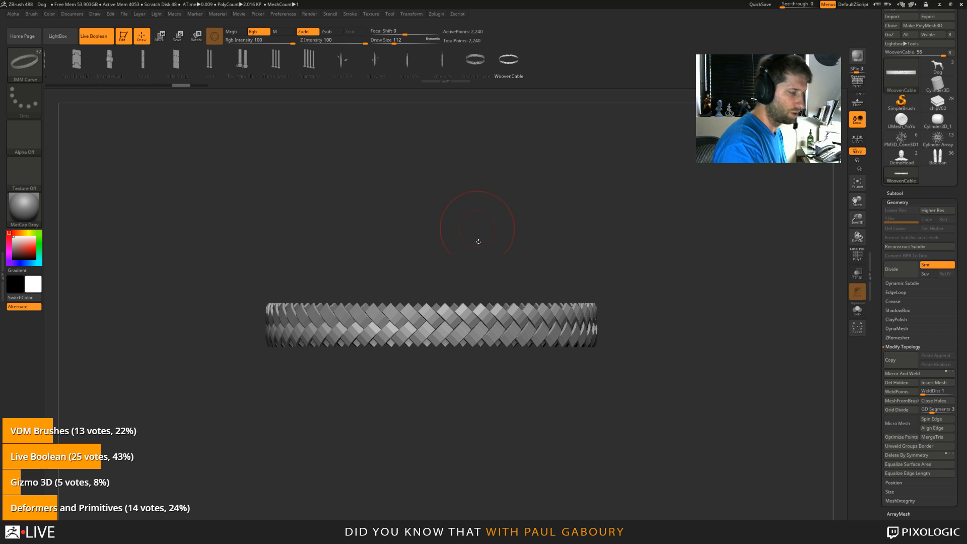
mouse_move(452, 308)
left_mouse_down()
mouse_move(453, 282)
mouse_move(704, 199)
mouse_move(740, 170)
left_mouse_up()
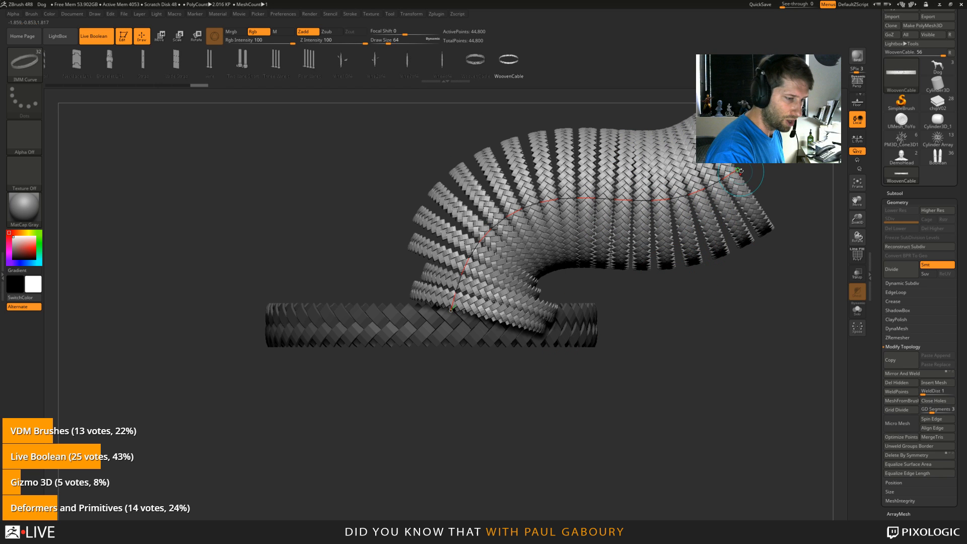
mouse_move(740, 171)
left_mouse_down()
mouse_move(715, 503)
mouse_move(690, 504)
mouse_move(574, 445)
left_mouse_up()
left_click_drag(622, 410, 636, 395)
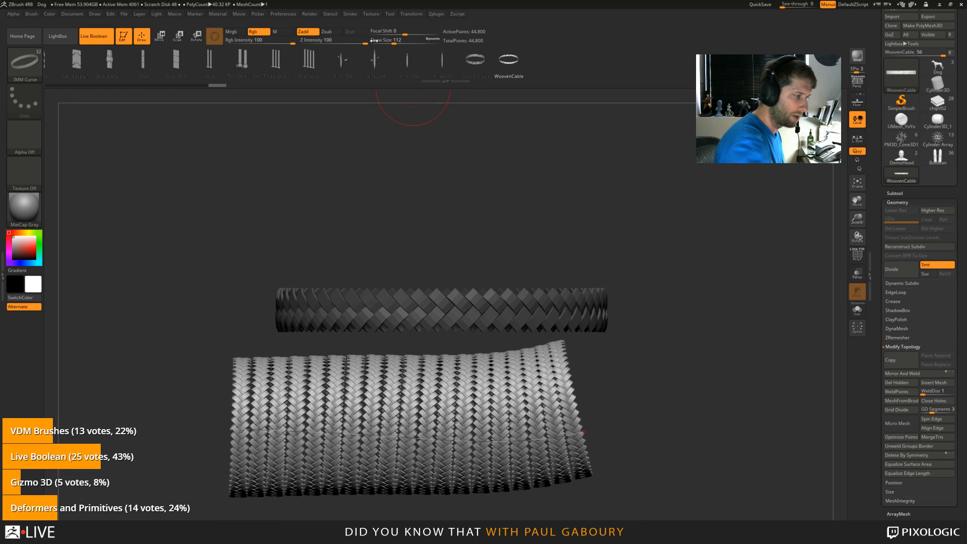
Step: Set CurveStep to 0.8 and update the cable stroke to apply the tighter spacing
left_click(350, 13)
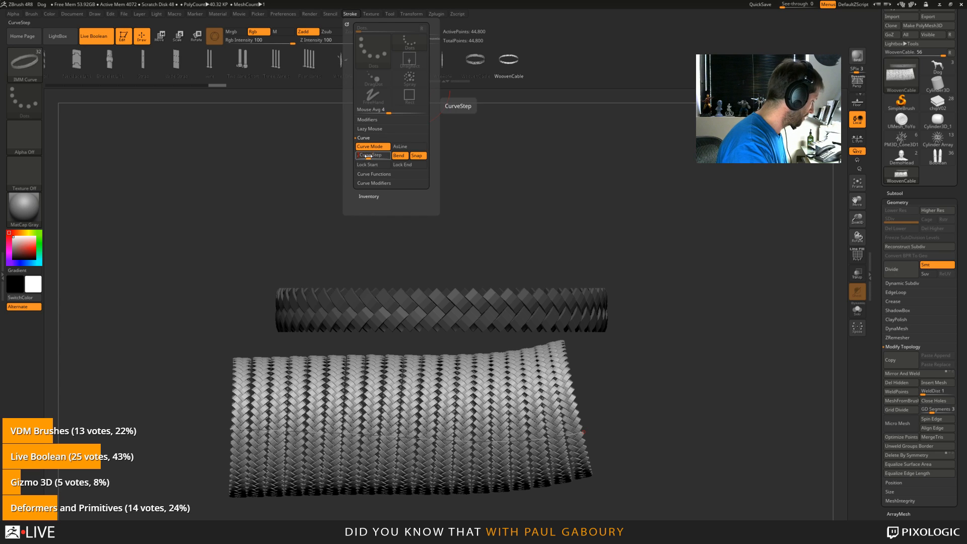
left_click(368, 157)
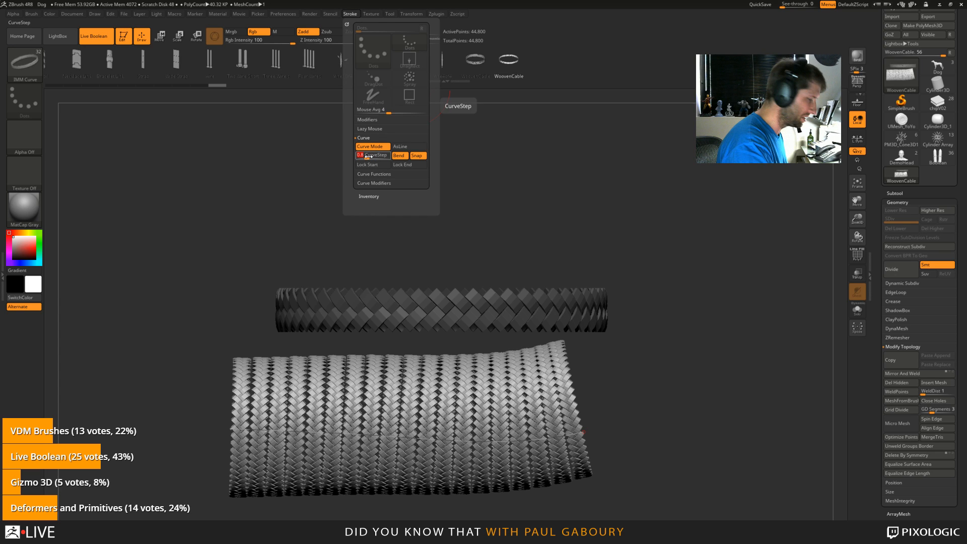
key("Return")
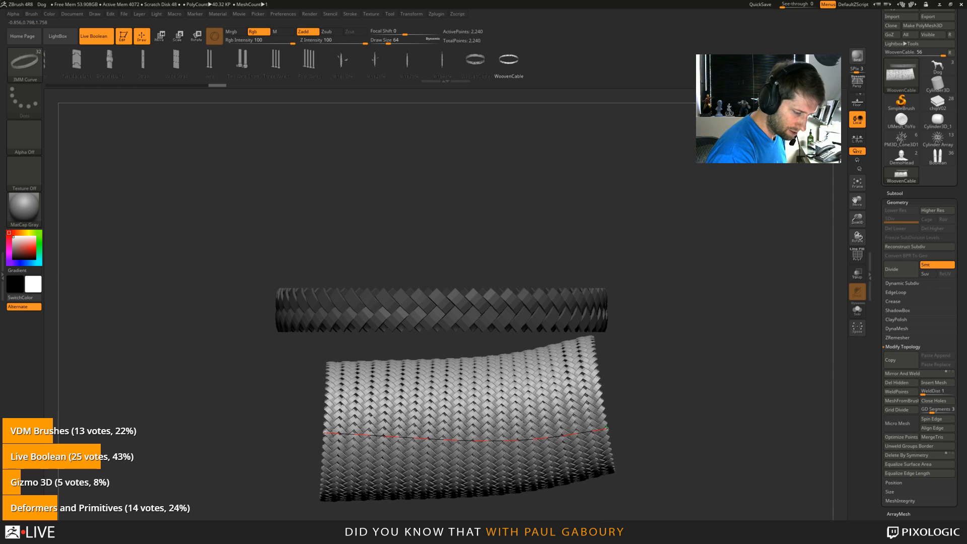
left_click_drag(608, 429, 624, 399)
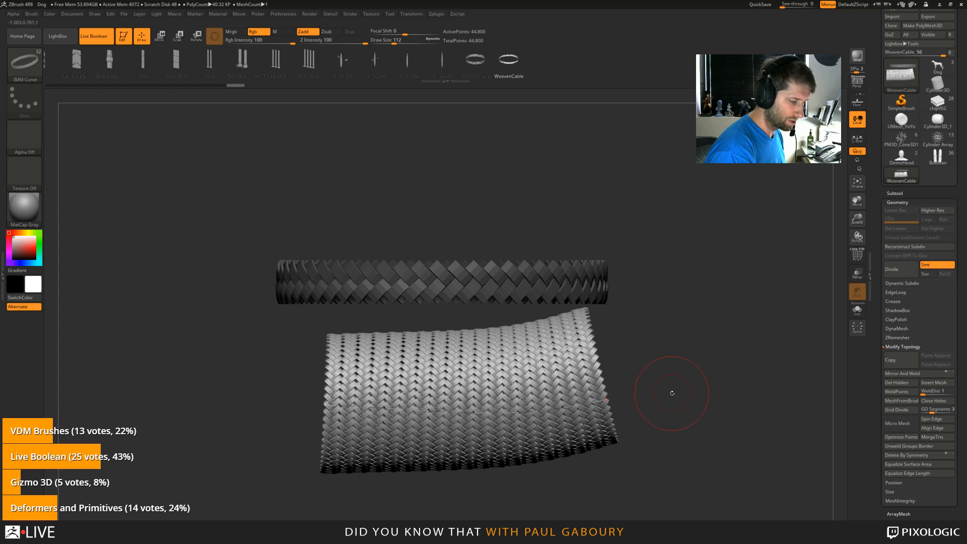
Step: Set CurveStep to 0.9 and pull the cable's curve to update the spacing of its segments
left_click(350, 13)
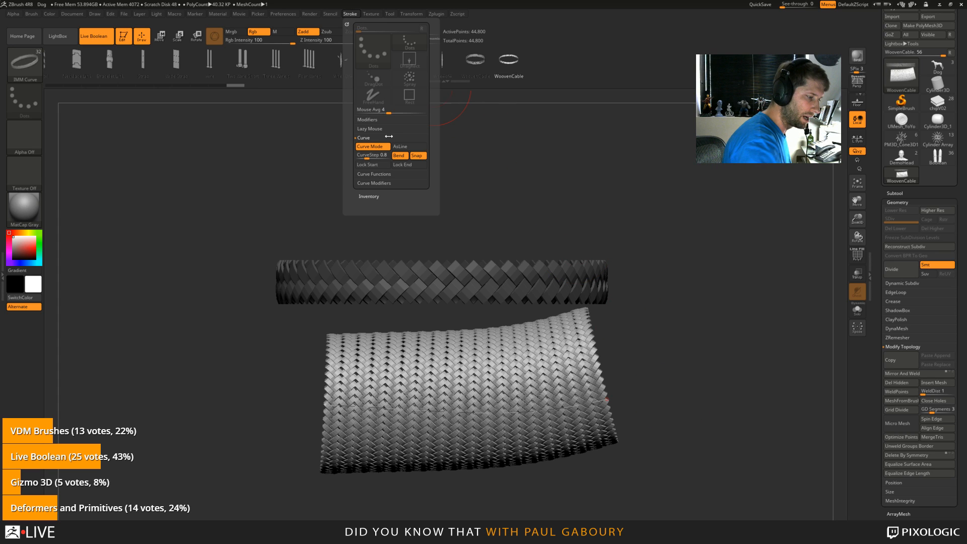
mouse_move(612, 399)
left_mouse_down()
mouse_move(297, 423)
mouse_move(355, 406)
left_mouse_up()
left_click_drag(723, 371, 680, 354, "alt")
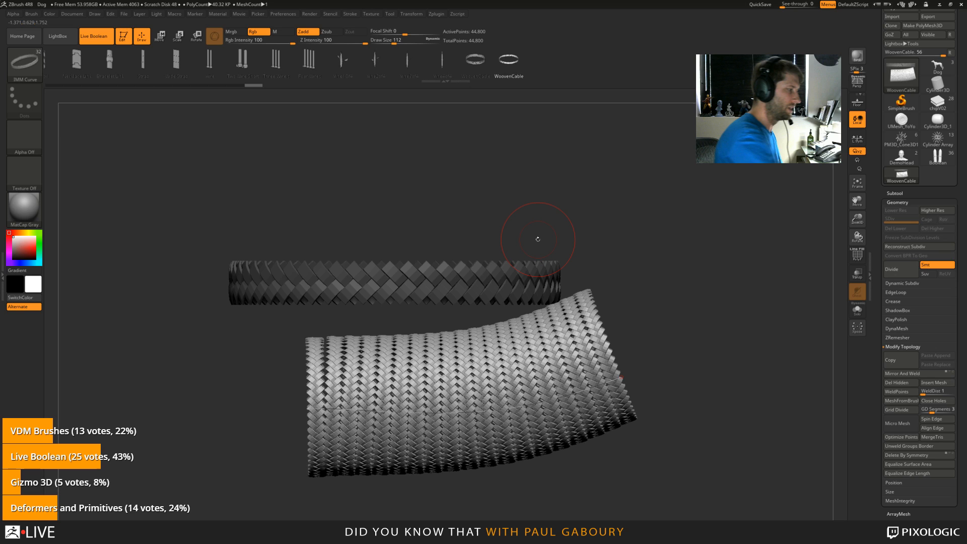
Step: Check the brush's Curve Res modifier and bend the cable upward by pulling the far end of its curve
left_click(31, 14)
left_click(59, 400)
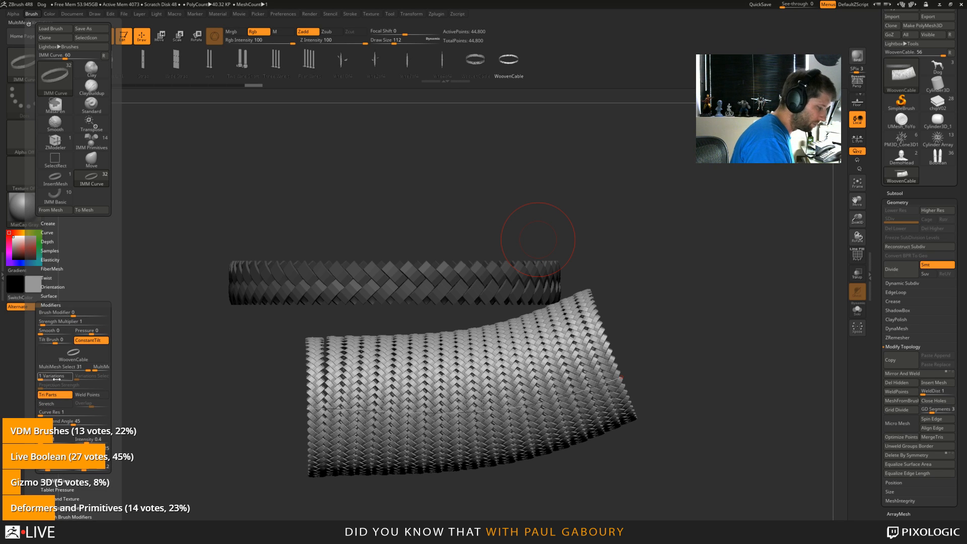
left_click(41, 416)
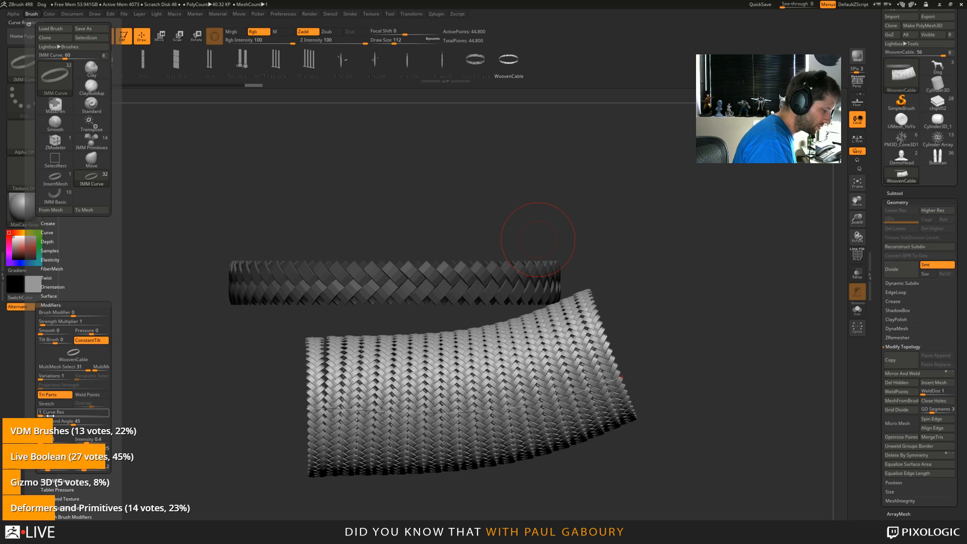
left_click_drag(41, 416, 44, 416)
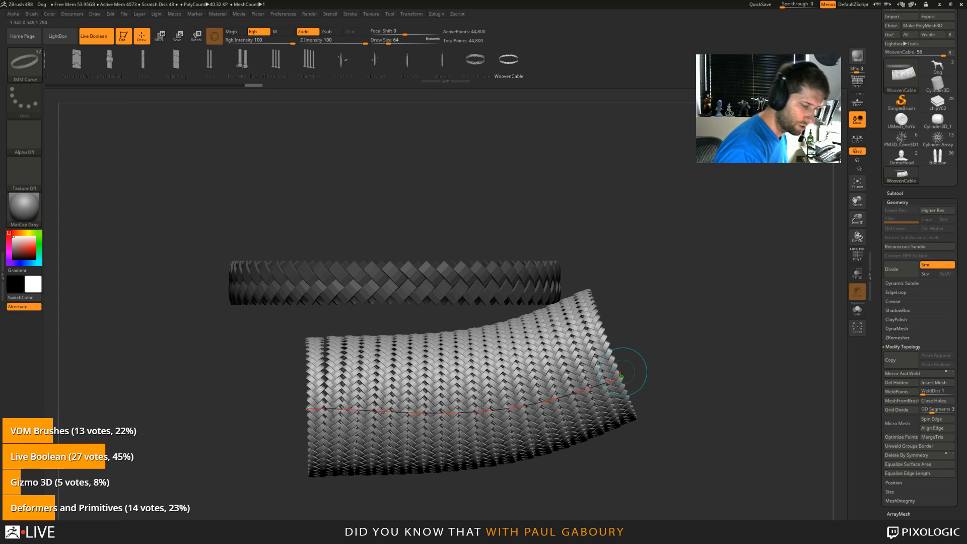
mouse_move(621, 375)
left_mouse_down()
mouse_move(703, 324)
mouse_move(710, 270)
mouse_move(697, 226)
left_mouse_up()
left_click_drag(771, 345, 672, 378, "alt")
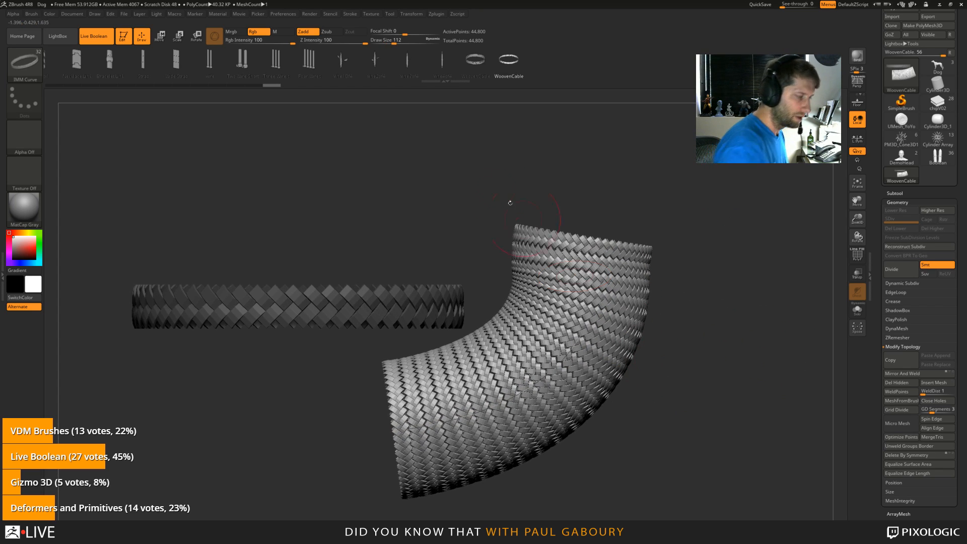
Step: Set CurveStep to 0.85 and update the bent cable by pulling both ends of its curve
left_click(350, 14)
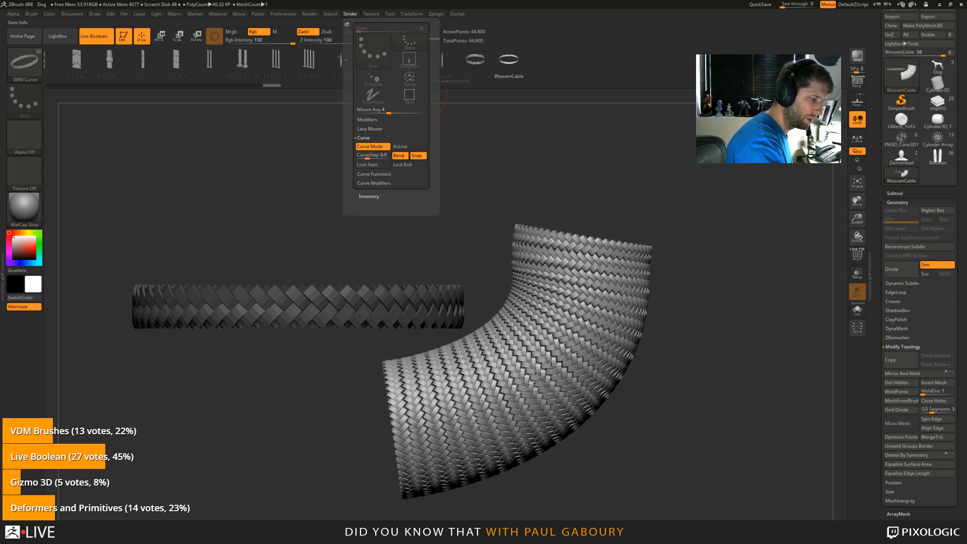
left_click(367, 158)
type("0.85")
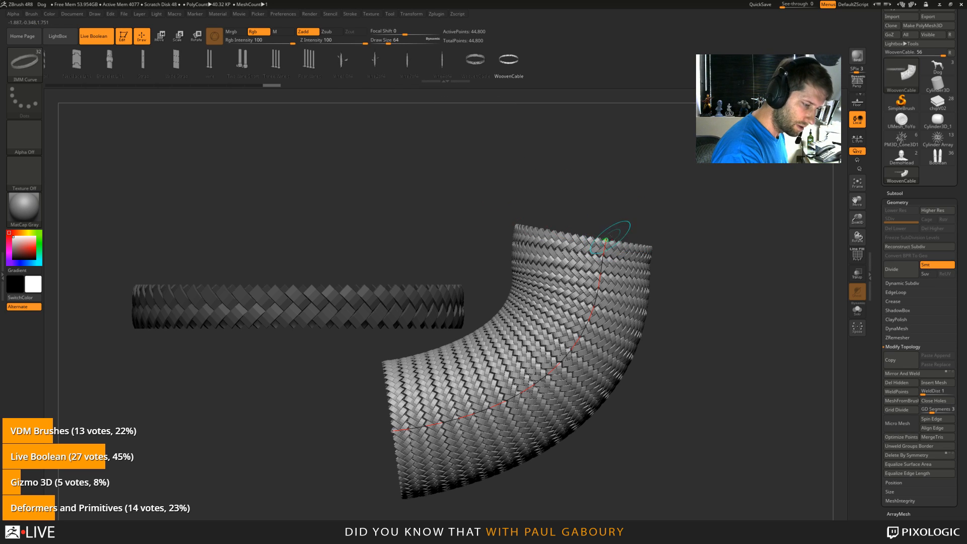
mouse_move(609, 227)
left_mouse_down()
mouse_move(544, 342)
mouse_move(423, 425)
left_mouse_up()
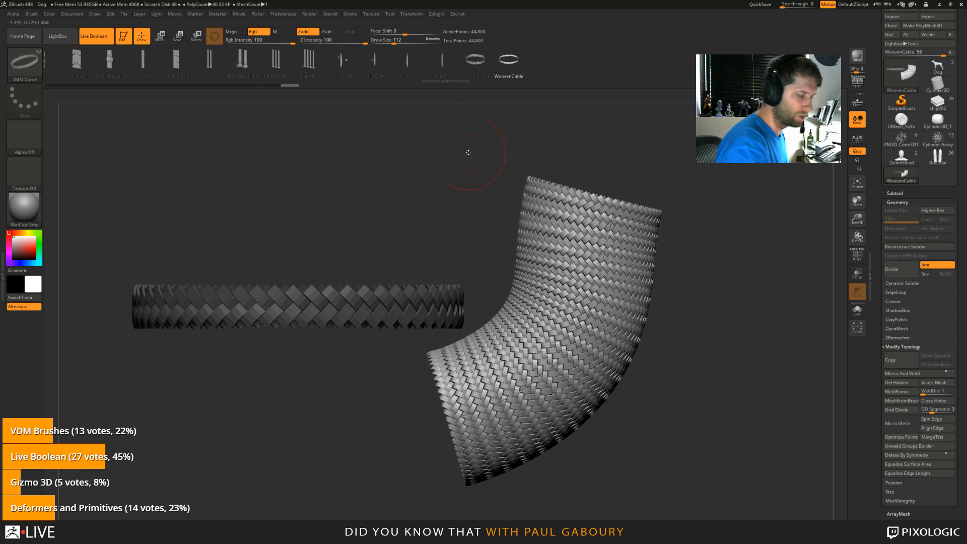
Step: Readjust CurveStep for tighter weave joints and update the cable, pulling its curve back below the ring
left_click(351, 14)
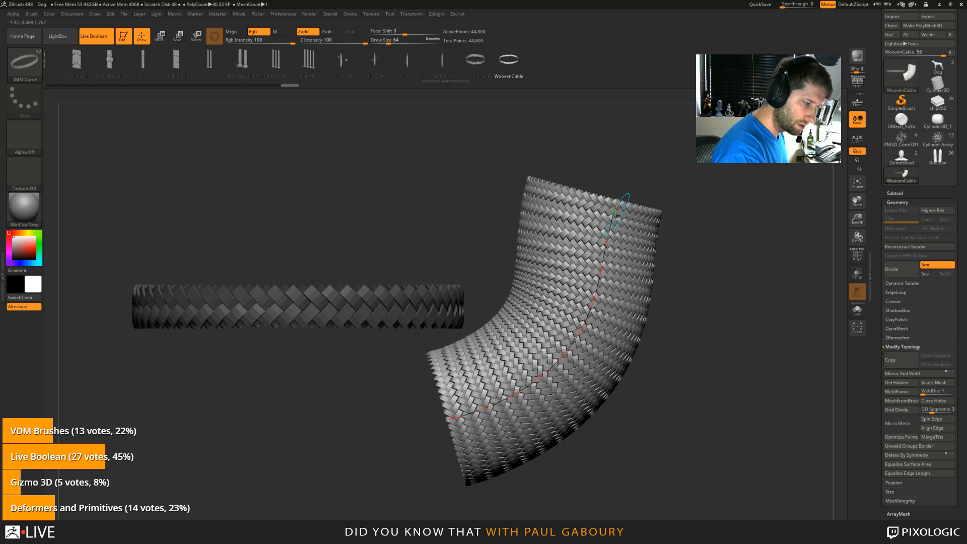
mouse_move(615, 214)
left_mouse_down()
mouse_move(650, 104)
mouse_move(795, 285)
mouse_move(725, 283)
left_mouse_up()
left_click_drag(492, 428, 202, 459)
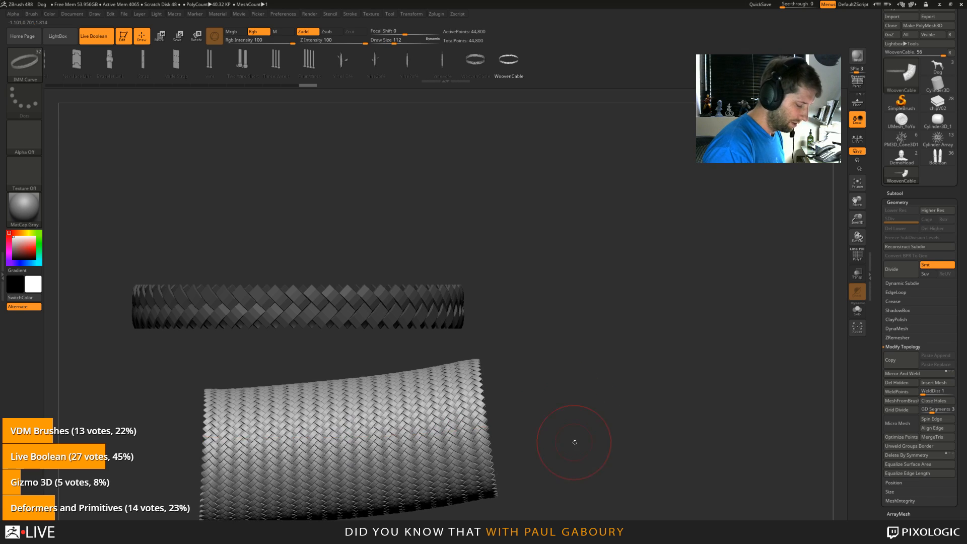
Step: Pull the far end of the cable's curve in different directions to test the weave joints while bending
left_click_drag(575, 440, 610, 399, "alt")
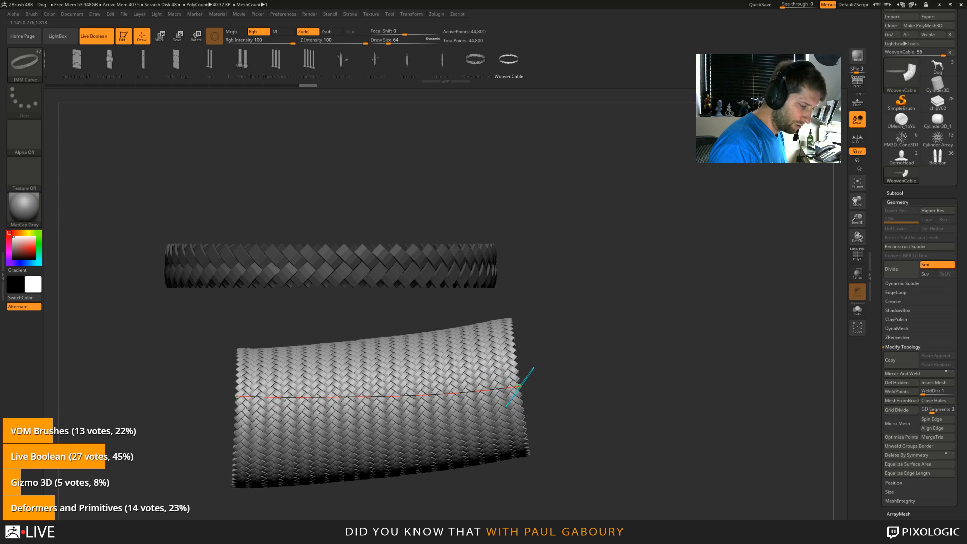
mouse_move(528, 373)
left_mouse_down()
mouse_move(647, 388)
mouse_move(733, 285)
mouse_move(735, 174)
mouse_move(453, 483)
mouse_move(311, 424)
left_mouse_up()
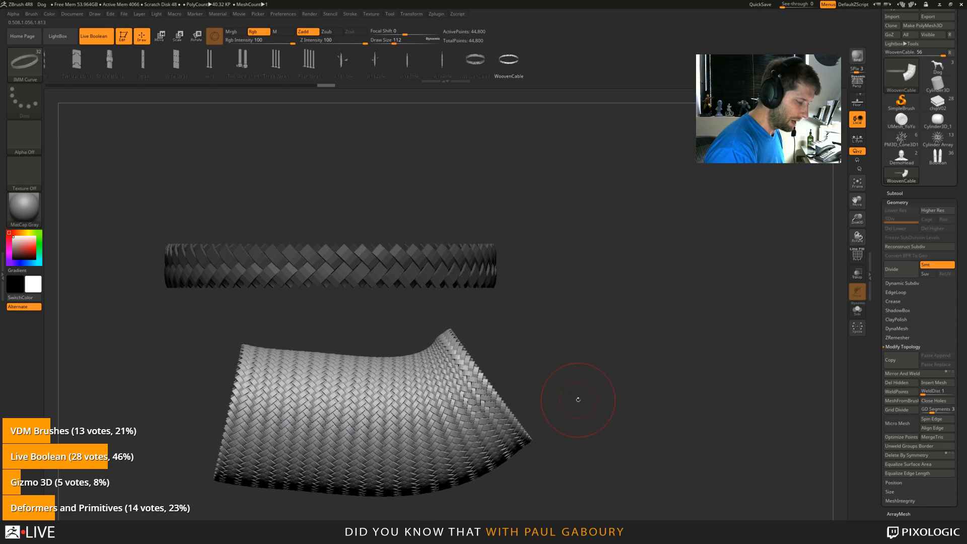
left_click_drag(576, 397, 608, 379, "alt")
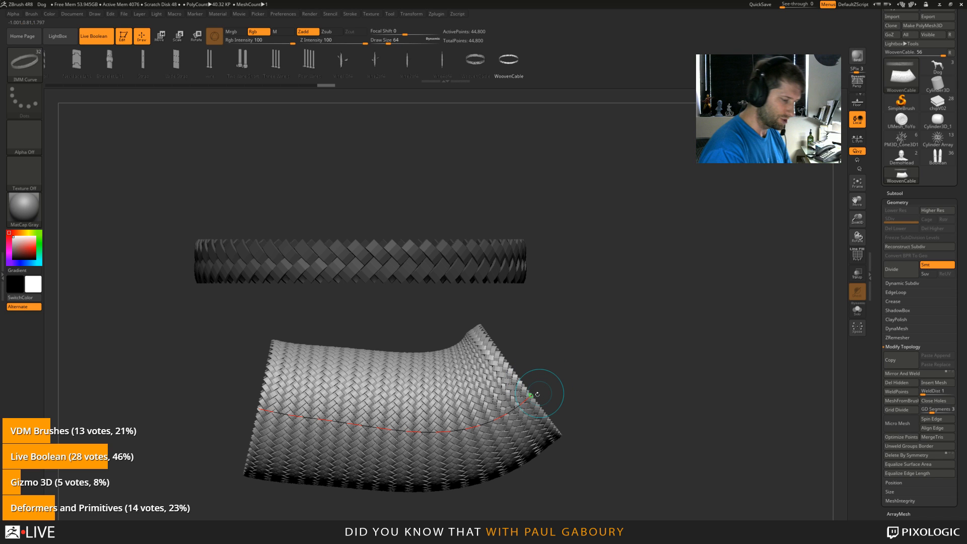
left_click_drag(531, 395, 693, 200)
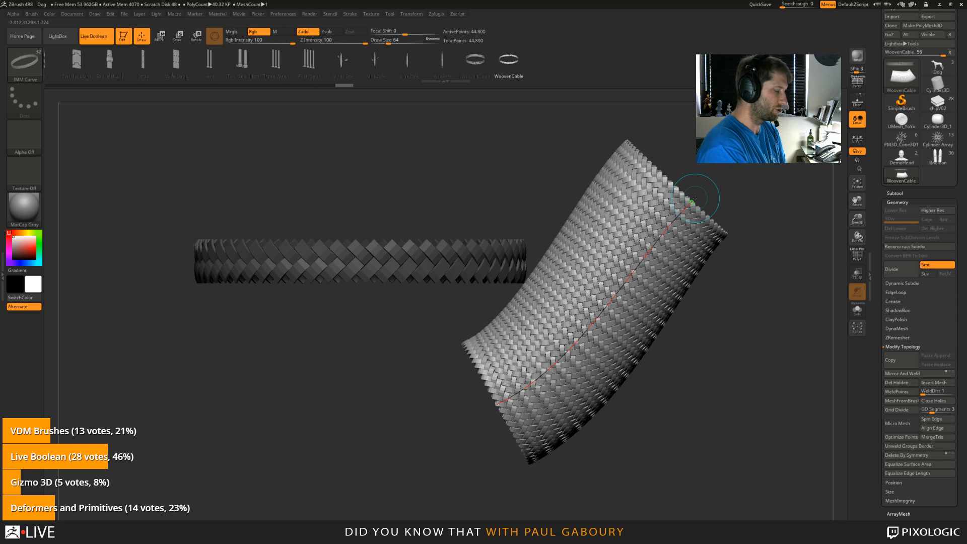
Step: Select the older WoovenCable mesh in the IMM Curve brush and delete it from the brush
left_click(474, 60)
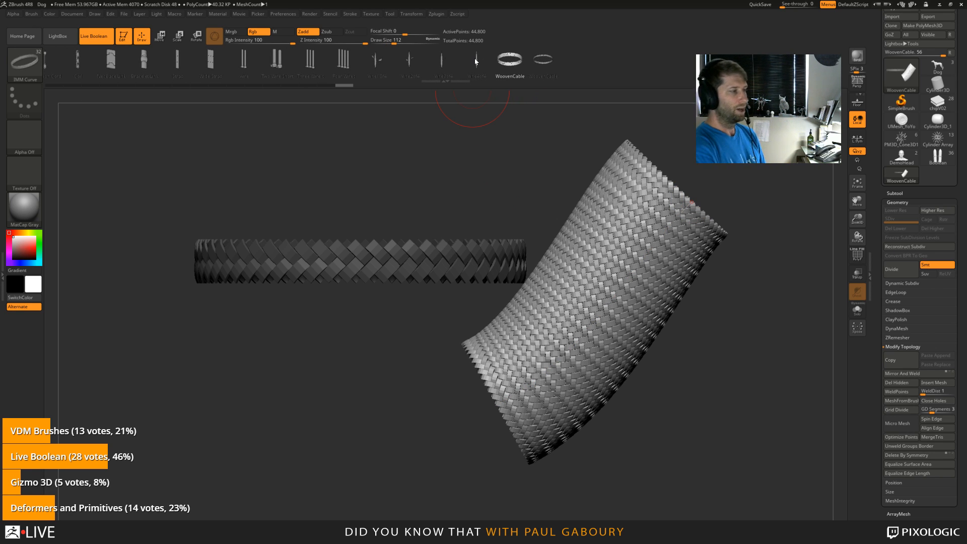
left_click(31, 14)
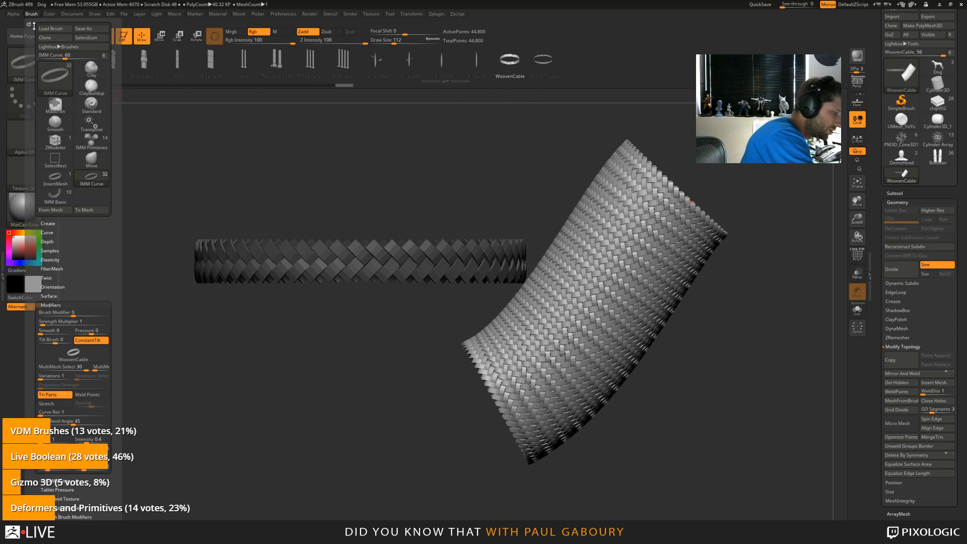
left_click(63, 223)
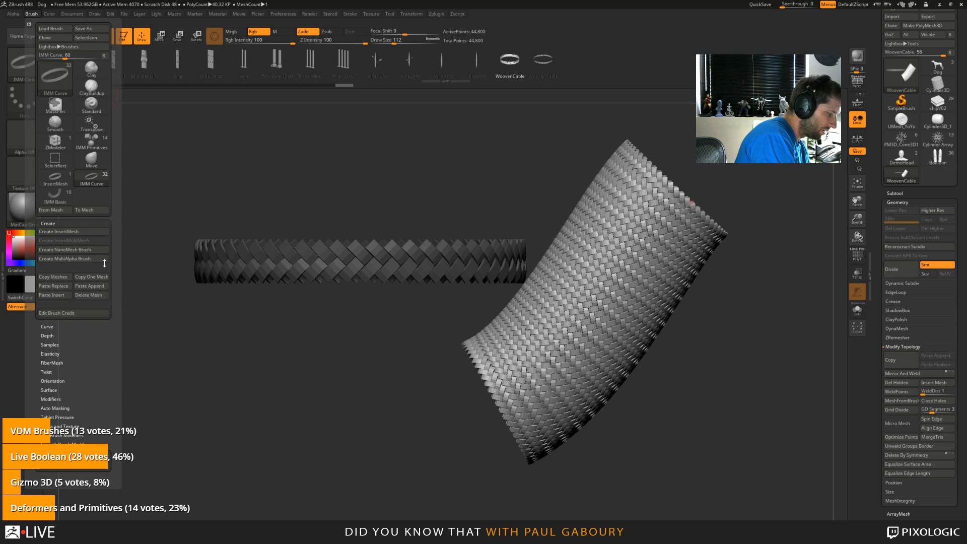
left_click(93, 296)
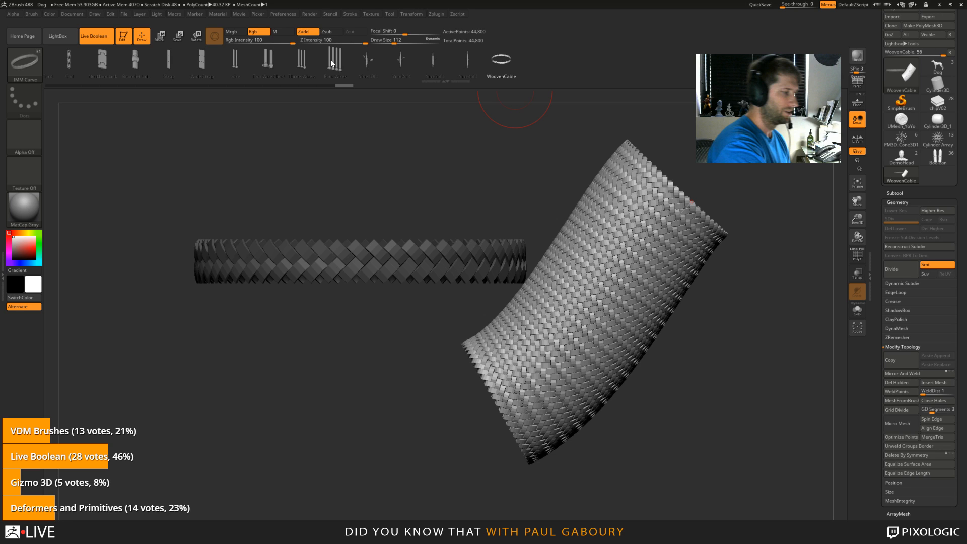
Step: Switch to the DemoHead model and reduce the brush draw size to 59
scroll(331, 63, "up", 2)
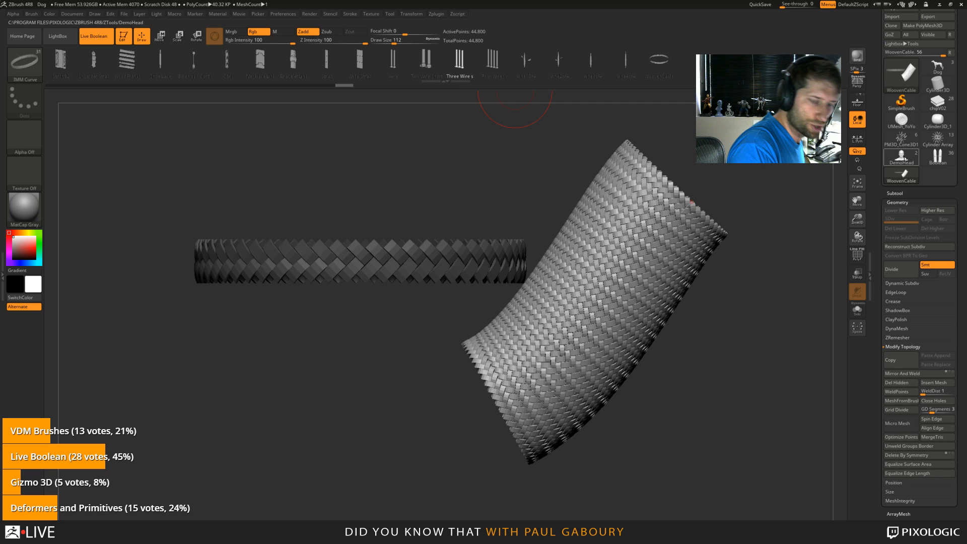
left_click(902, 157)
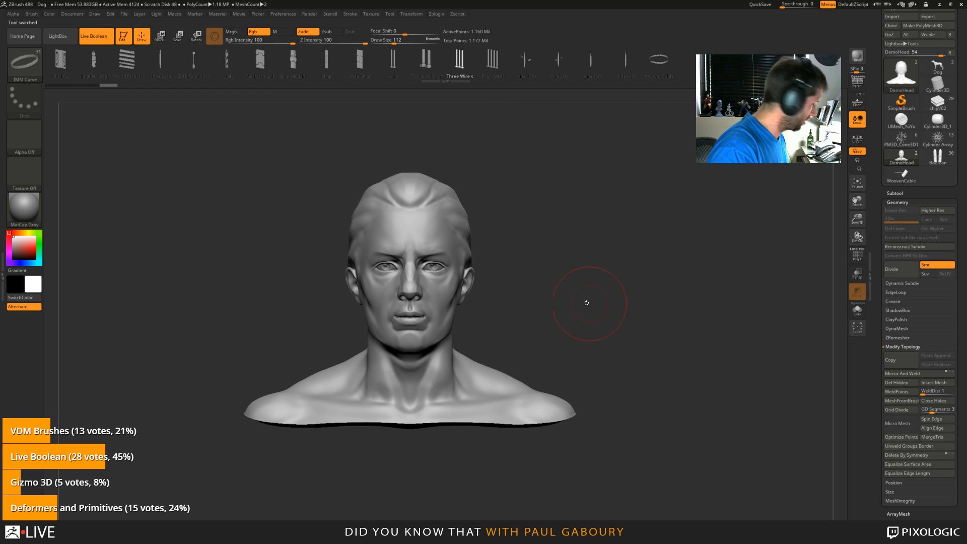
key("s")
left_click_drag(568, 307, 569, 306)
Step: Try inserting the Circular_5 mesh from the IMM ModelKit brush symmetrically on the forehead at different sizes, undoing each insertion
key("b")
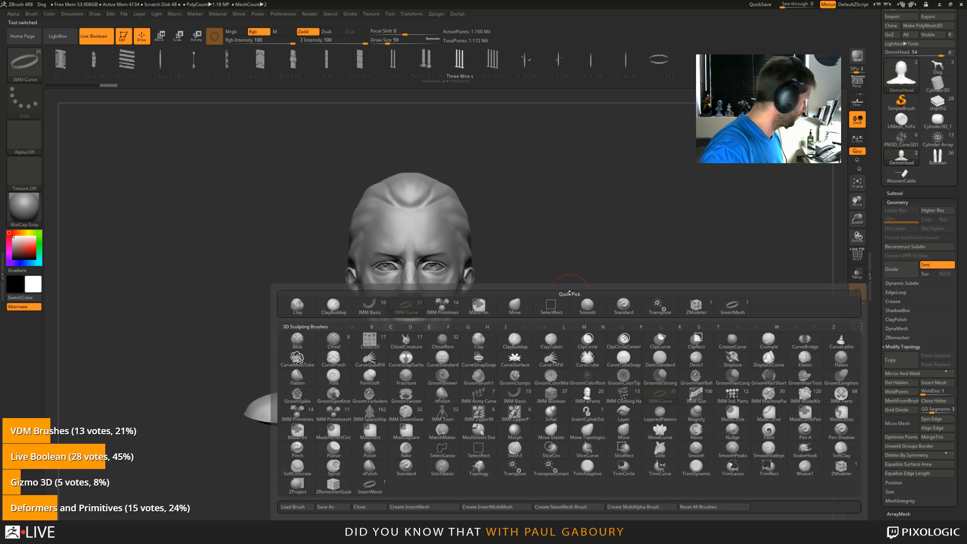
key("i")
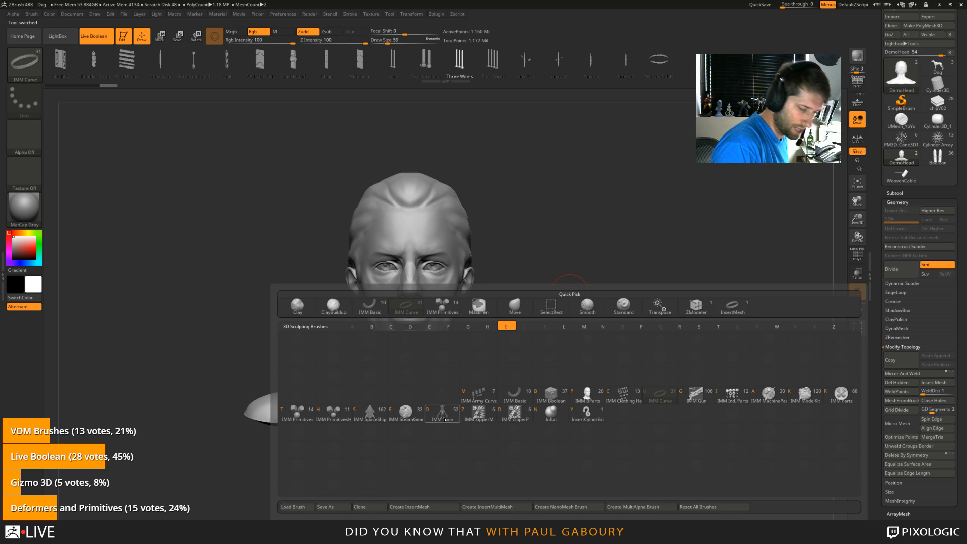
left_click(804, 402)
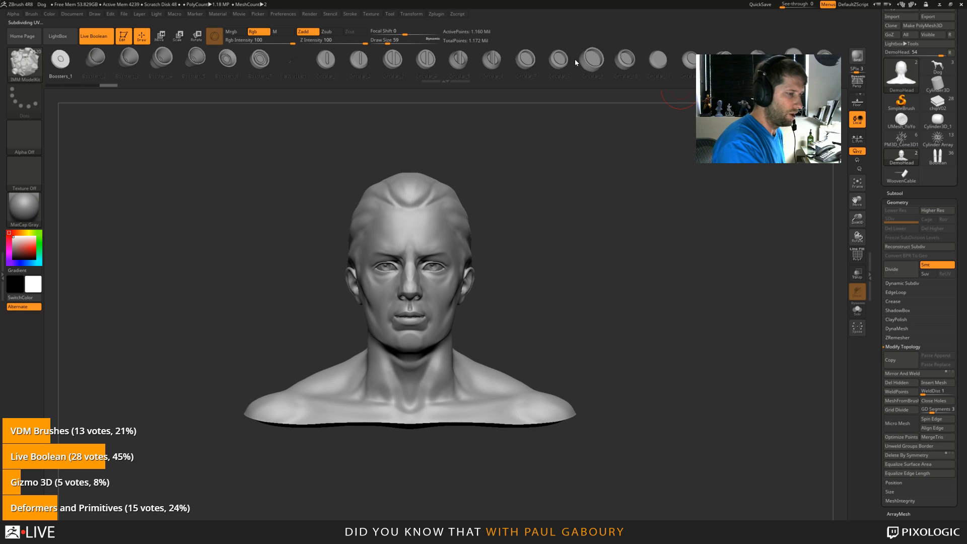
left_click(462, 66)
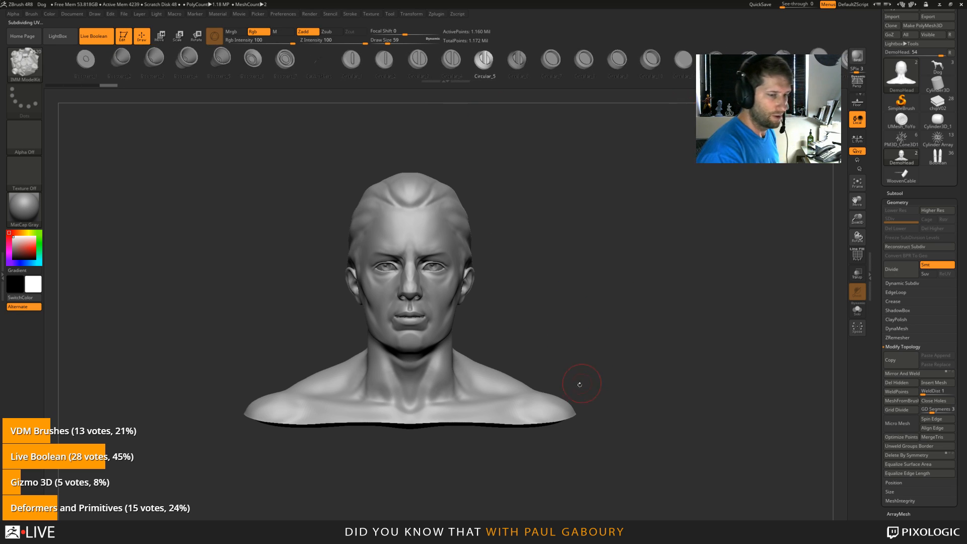
left_click(895, 193)
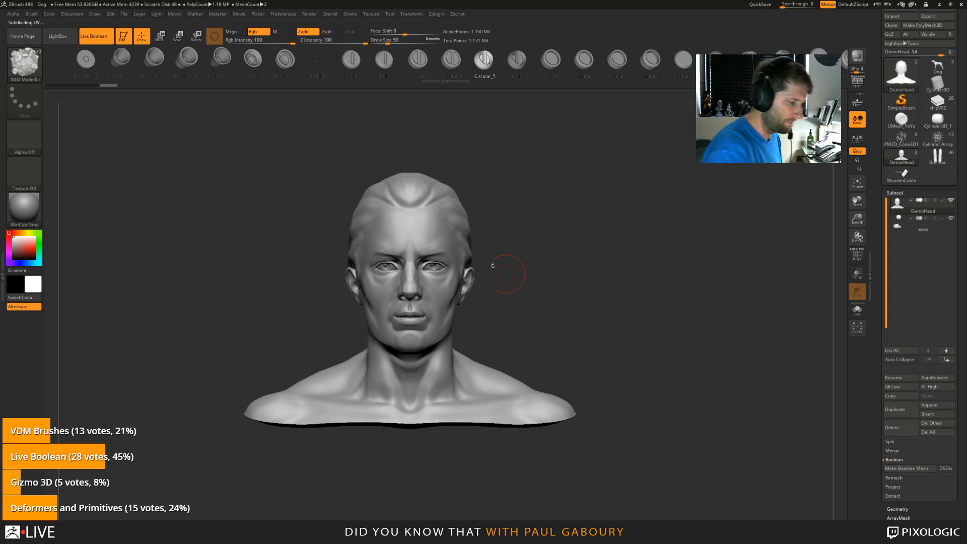
key("ctrl+shift+z")
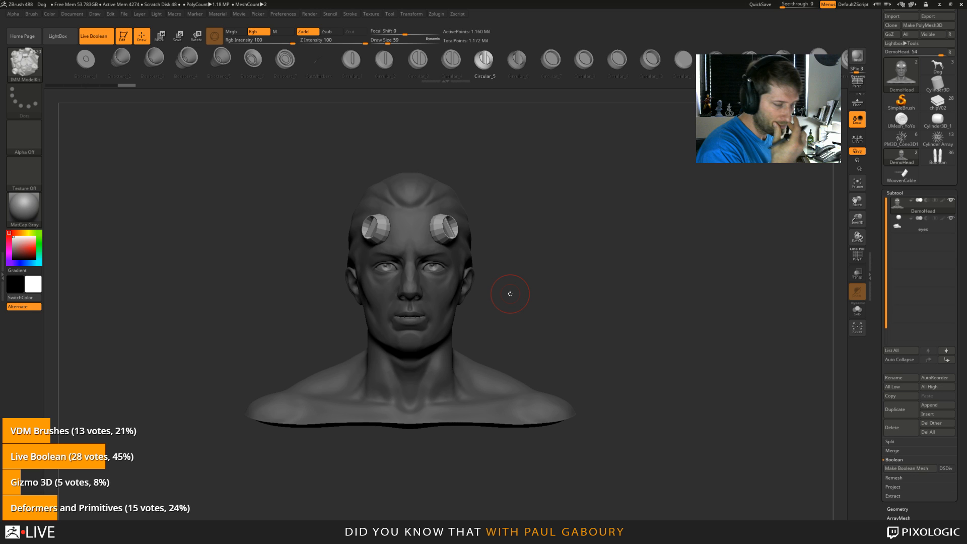
key("ctrl+z")
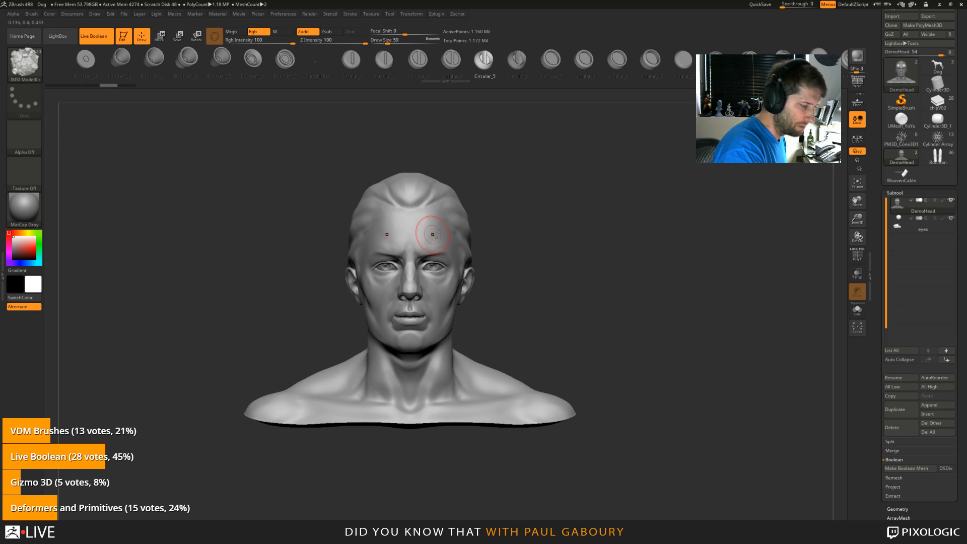
left_click_drag(433, 226, 799, 249)
mouse_move(902, 205)
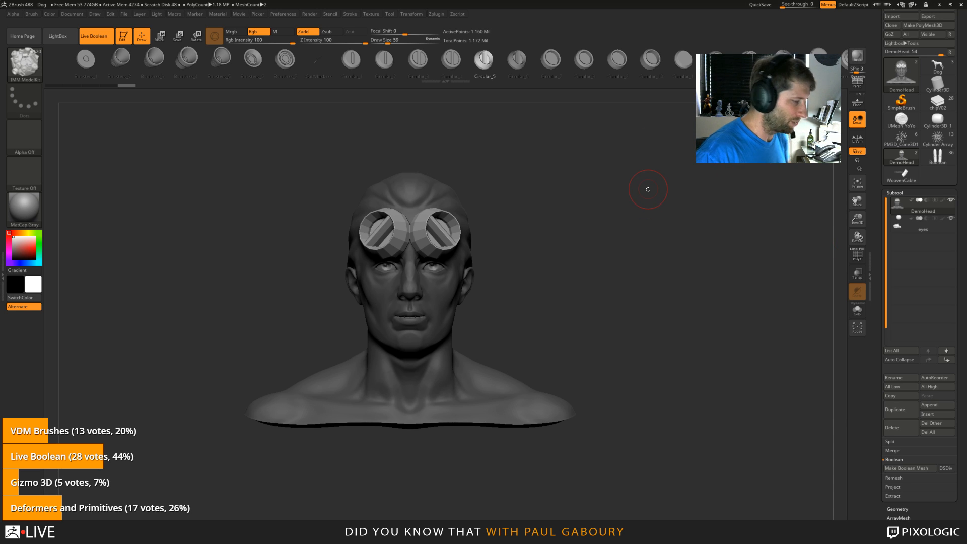
key("ctrl+z")
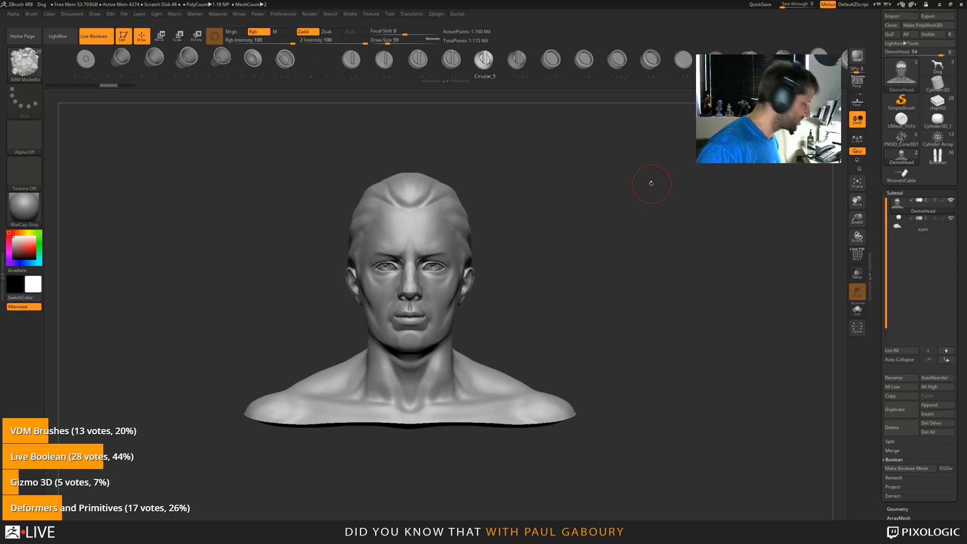
Step: Return to the IMM Curve brush and try a wavy Three Wires curve outward from the side of the head, undoing it
key("b")
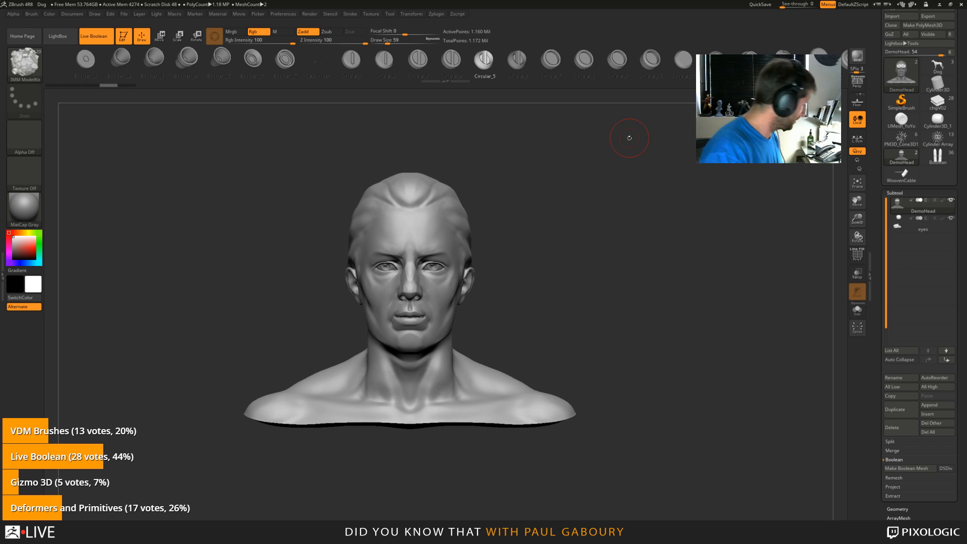
key("b")
left_click(679, 409)
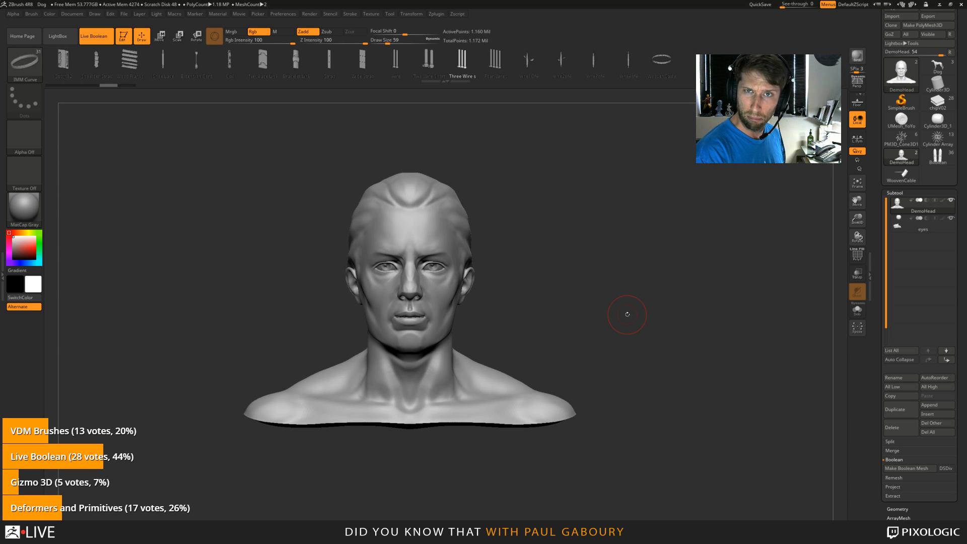
mouse_move(455, 213)
left_mouse_down()
mouse_move(464, 194)
mouse_move(742, 256)
left_mouse_up()
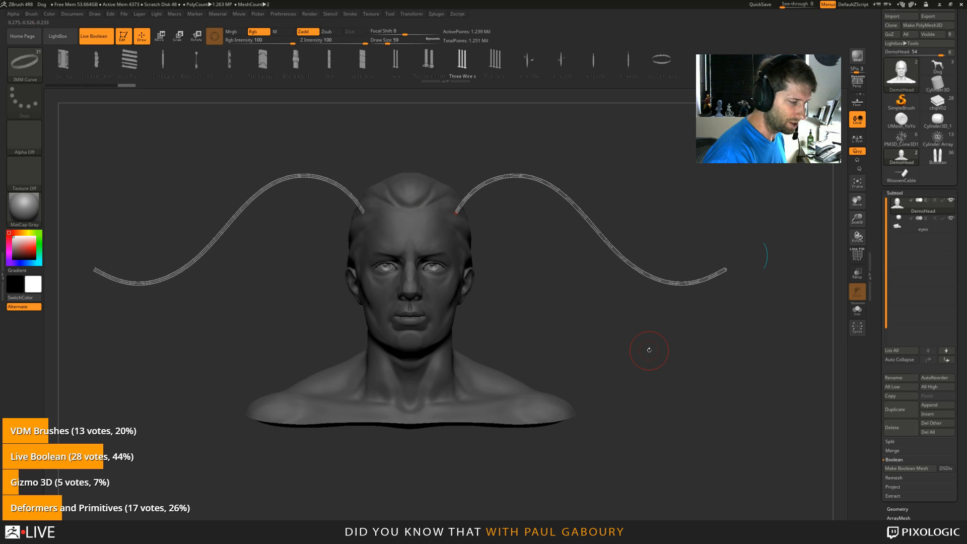
key("ctrl+z")
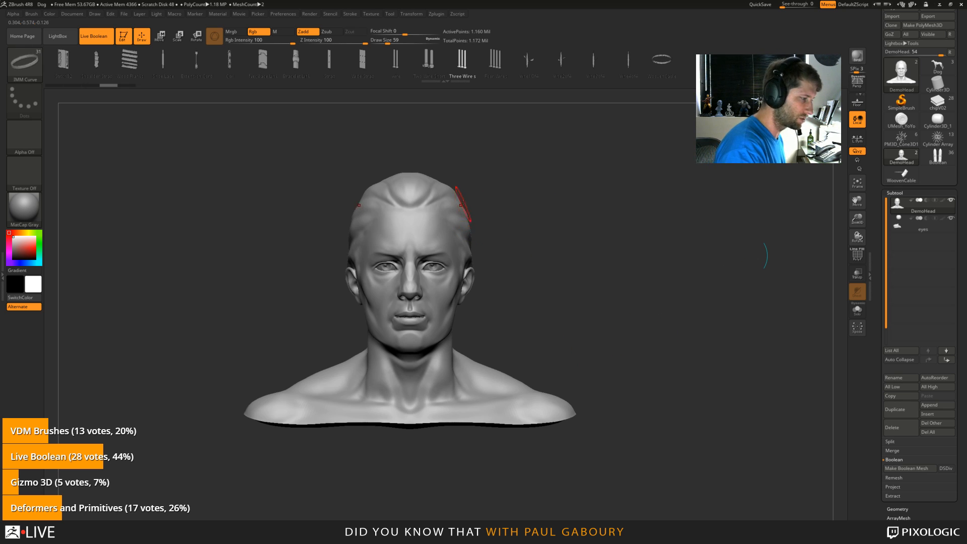
Step: Draw a symmetrical Necklace Link chain curving outward and down from the side of the head with draw size 64
left_click(263, 60)
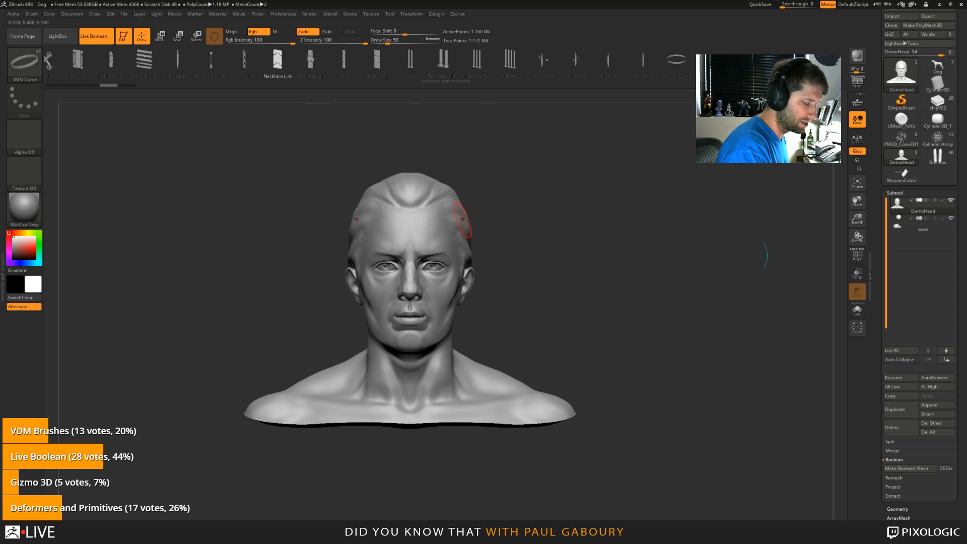
key("s")
left_click_drag(494, 221, 499, 222)
mouse_move(465, 217)
left_mouse_down()
mouse_move(488, 192)
mouse_move(626, 216)
mouse_move(760, 312)
mouse_move(741, 337)
mouse_move(750, 346)
left_mouse_up()
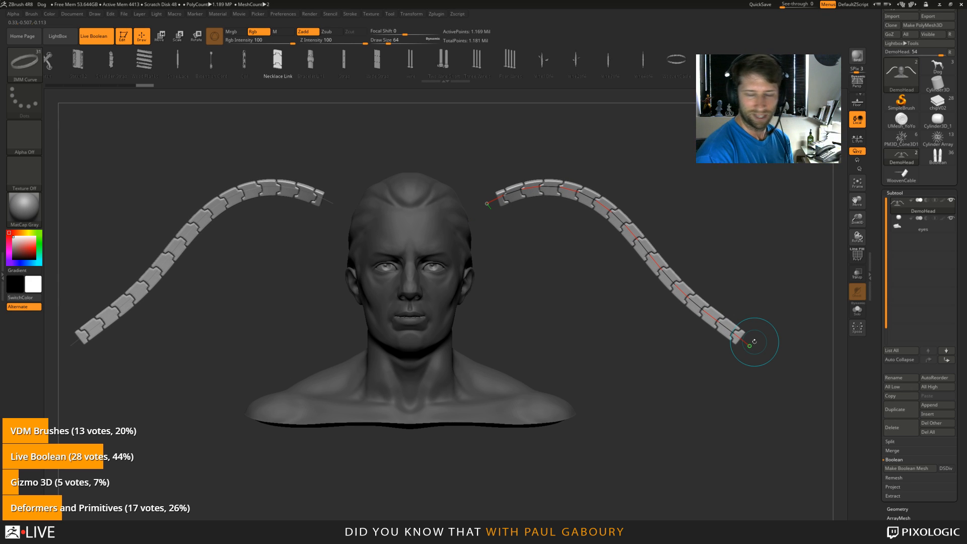
Step: Set CurveStep to 1.5 and update the necklace chain by pulling its curve ends
left_click(350, 14)
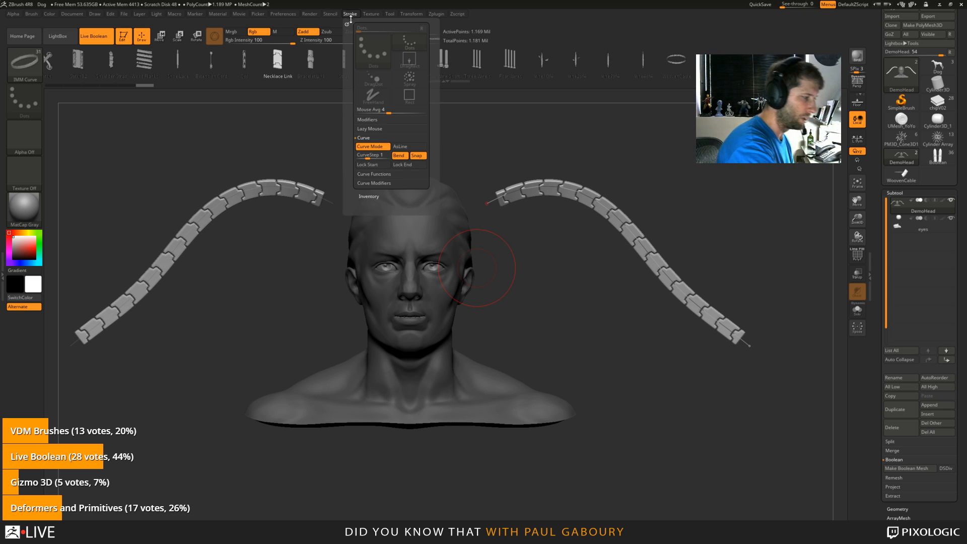
left_click(369, 157)
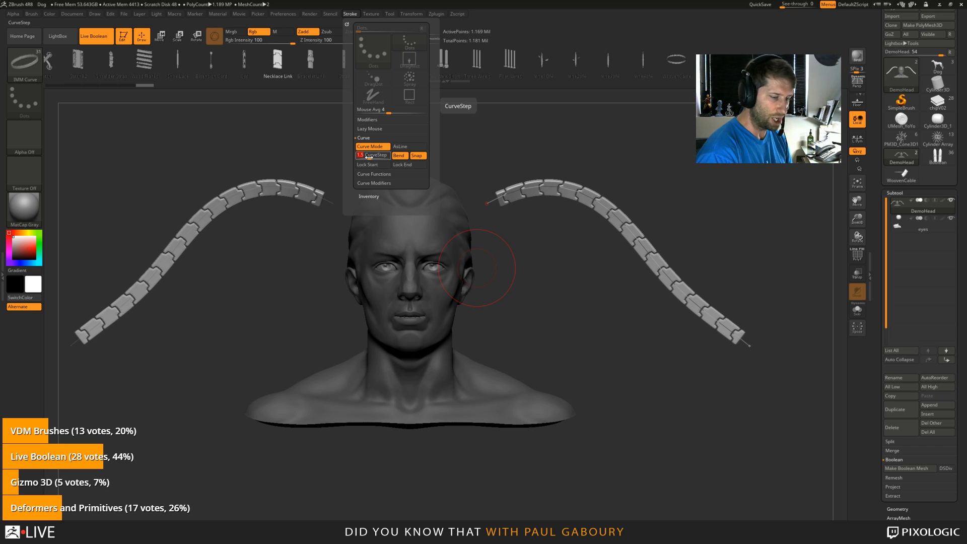
left_click_drag(762, 355, 773, 362)
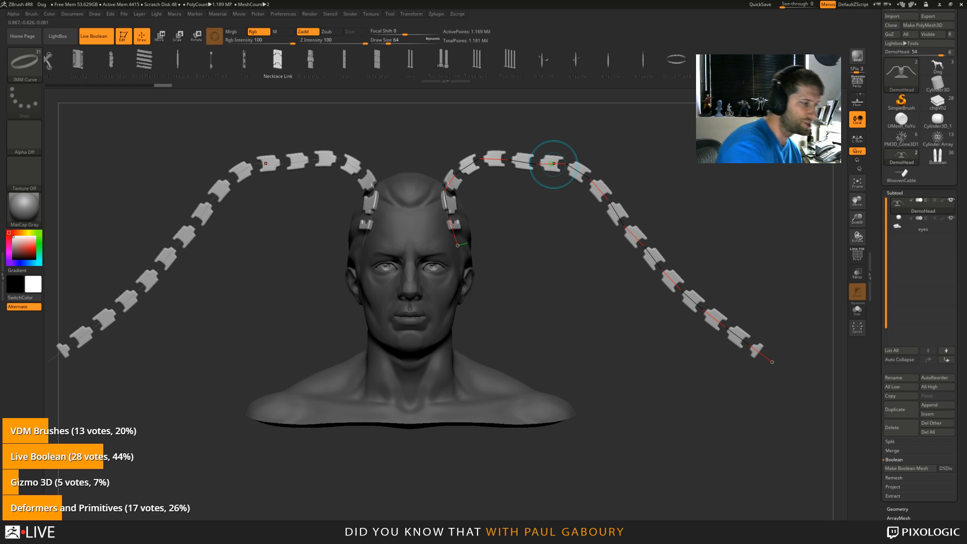
Step: Set CurveStep back to 1 and update the chain by pulling its outer curve end
left_click(350, 14)
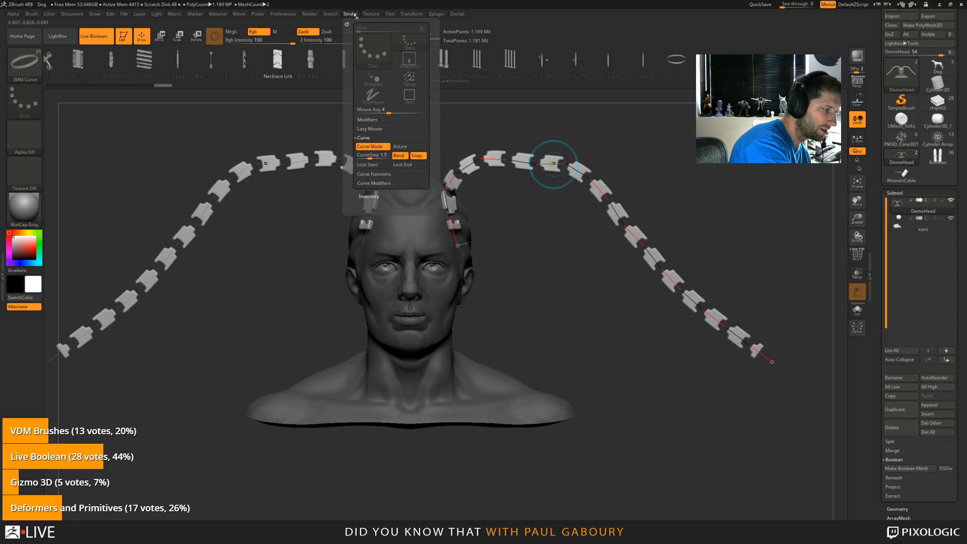
left_click(368, 156)
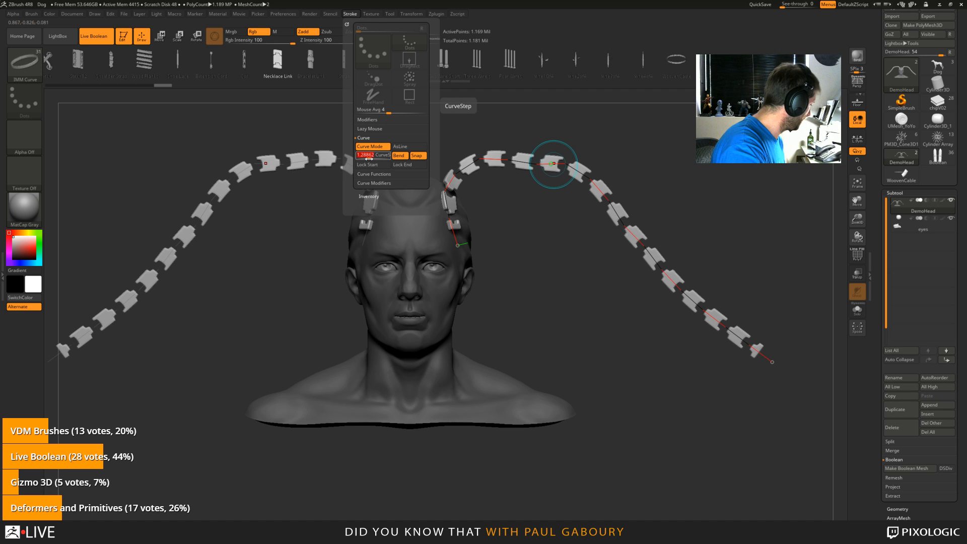
type("0.5")
key("Return")
left_click(772, 361)
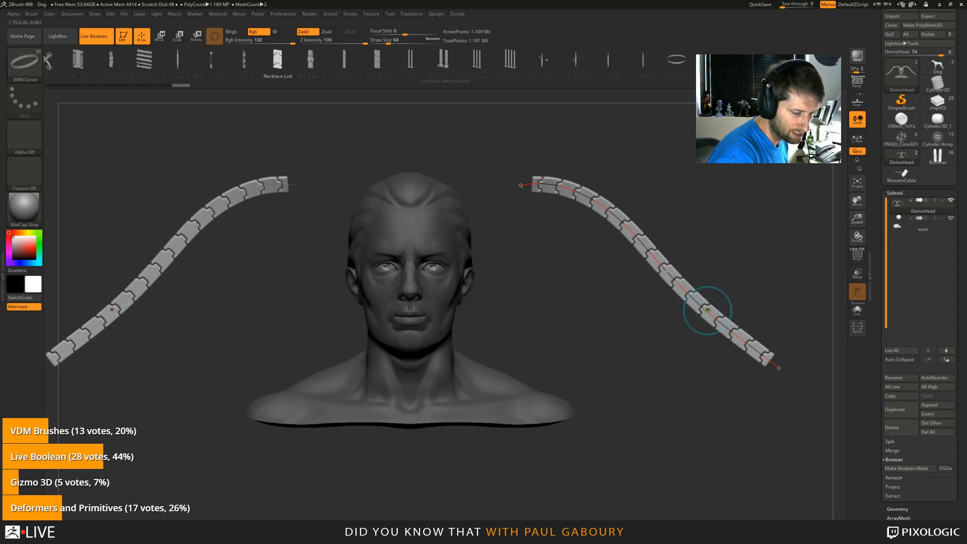
key("]")
key("[")
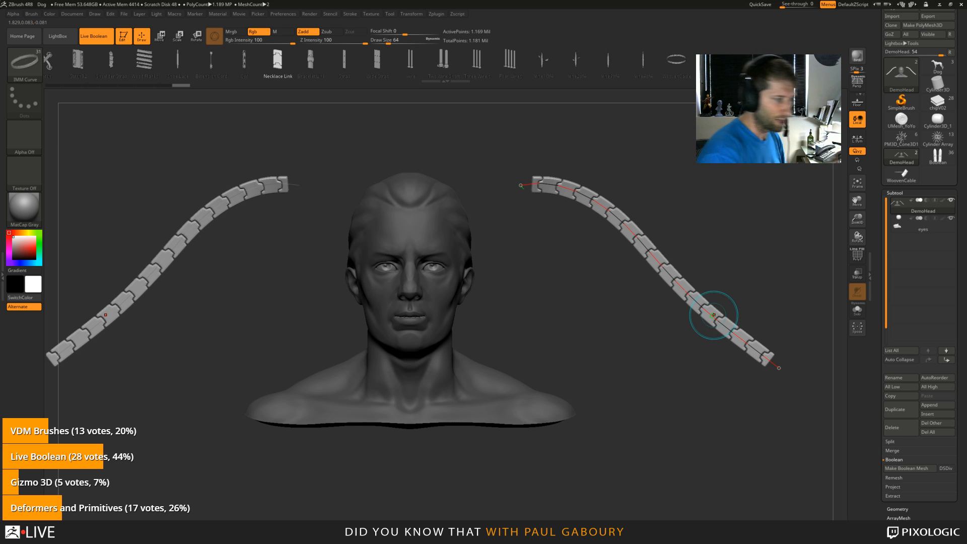
Step: Set CurveStep to 1.5 again and reshape the chain by pulling its curve
left_click(350, 13)
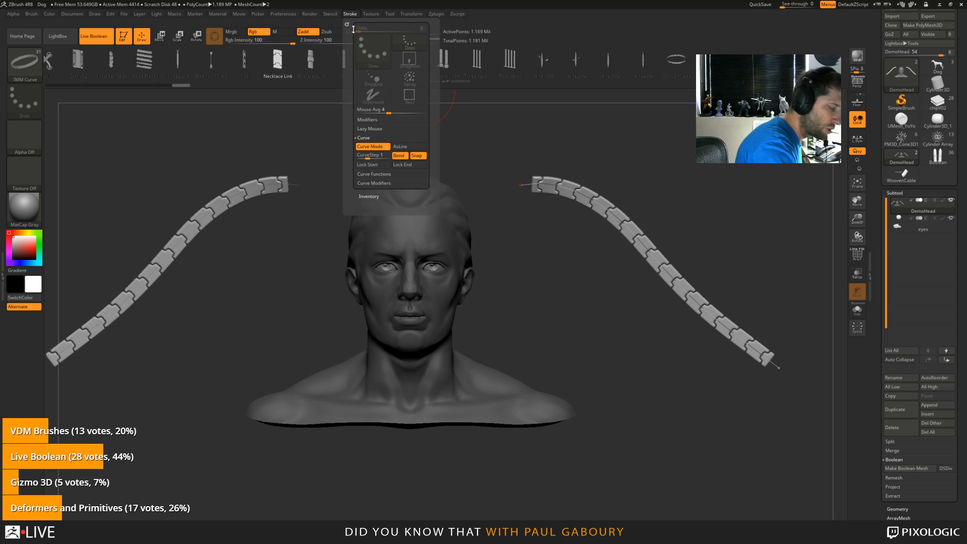
left_click(369, 156)
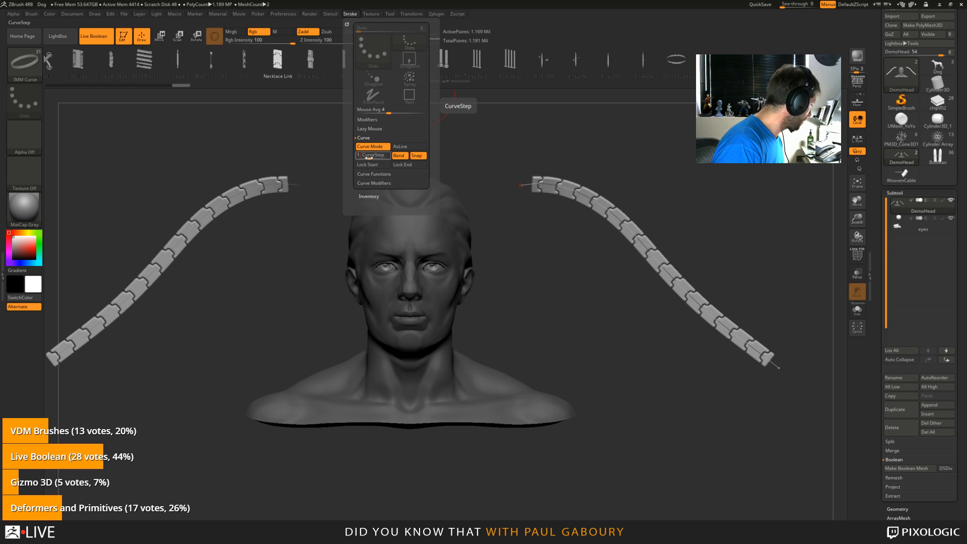
type(".5")
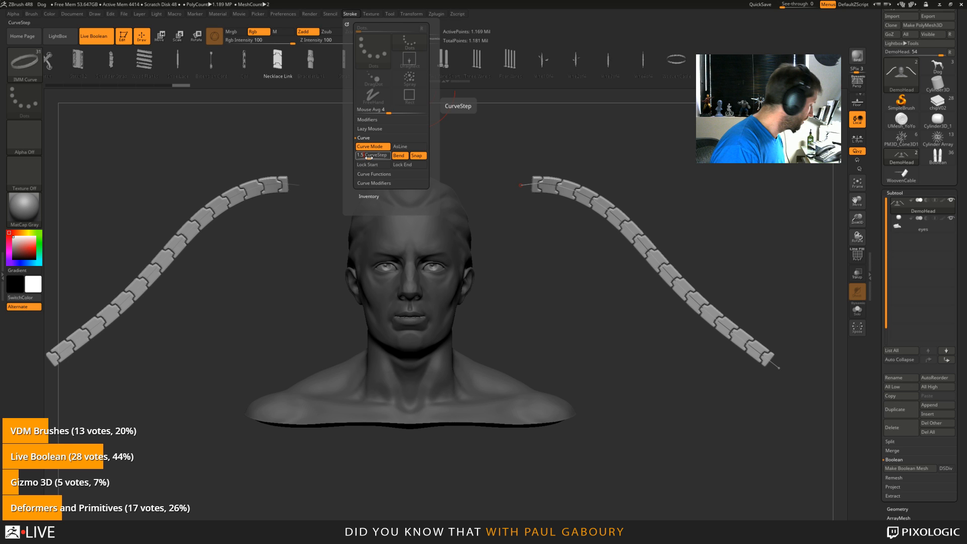
key("Return")
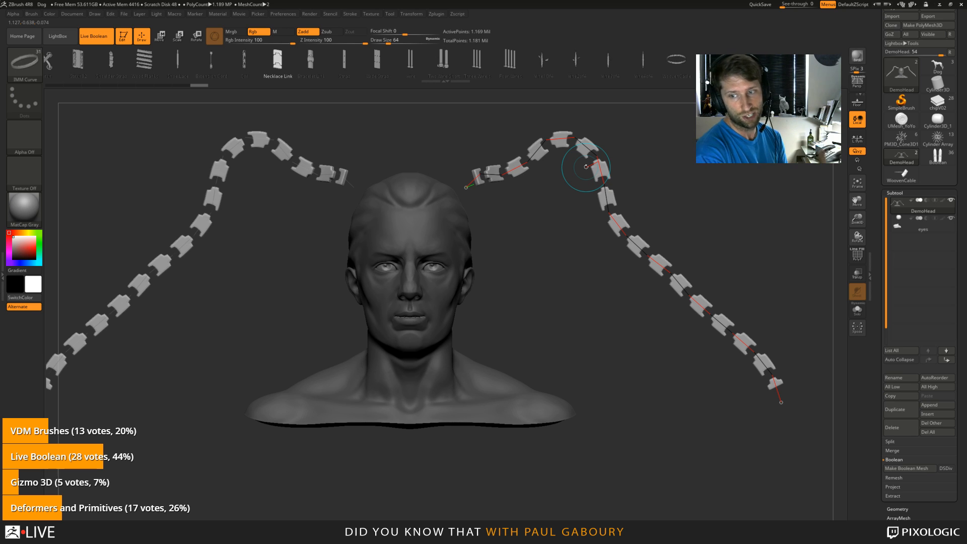
left_click_drag(395, 40, 371, 31)
Step: Raise CurveStep to 2 and pull the chain's outer end down and inward below the shoulder
left_click(350, 14)
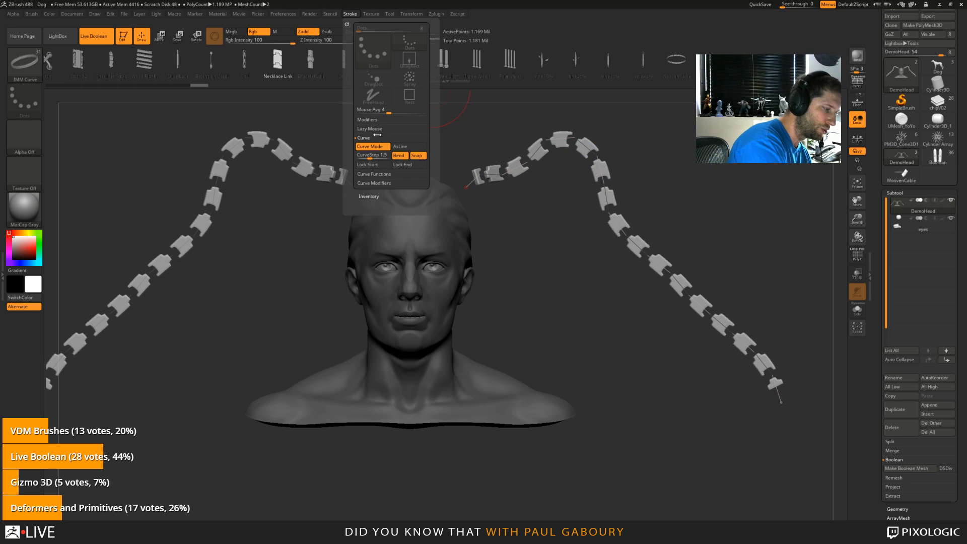
left_click_drag(364, 156, 371, 158)
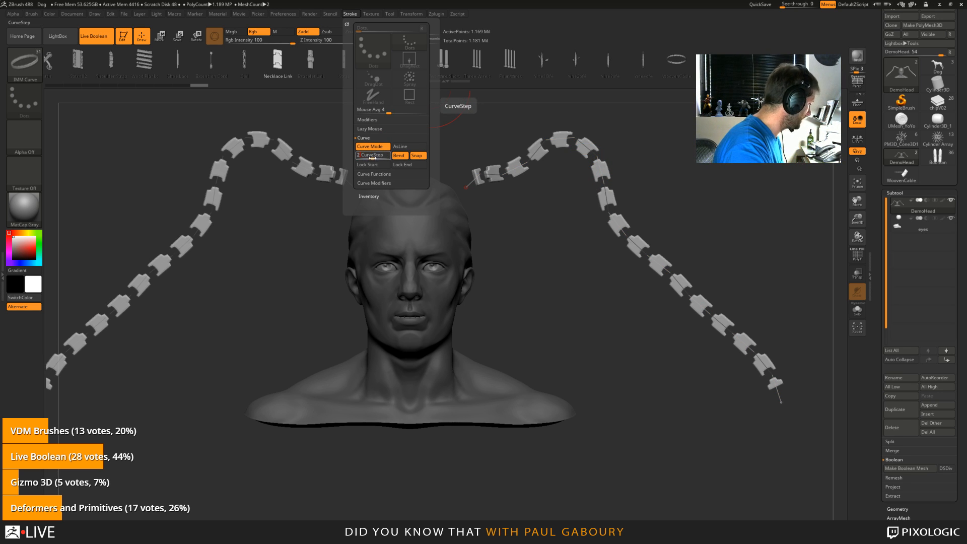
mouse_move(781, 403)
left_mouse_down()
mouse_move(750, 465)
mouse_move(647, 482)
left_mouse_up()
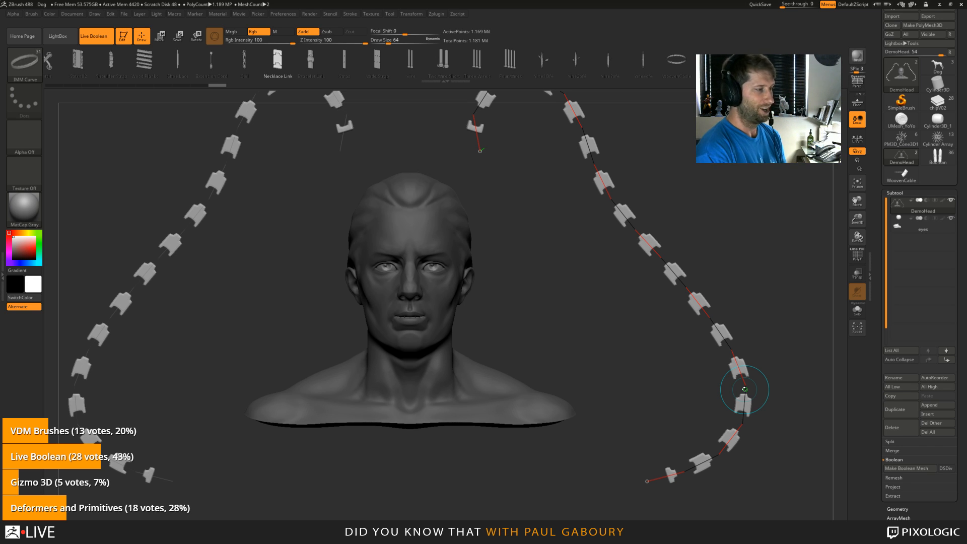
Step: Enable the Stretch modifier for the IMM Curve brush and update the chain so its links fill the gaps
left_click(350, 13)
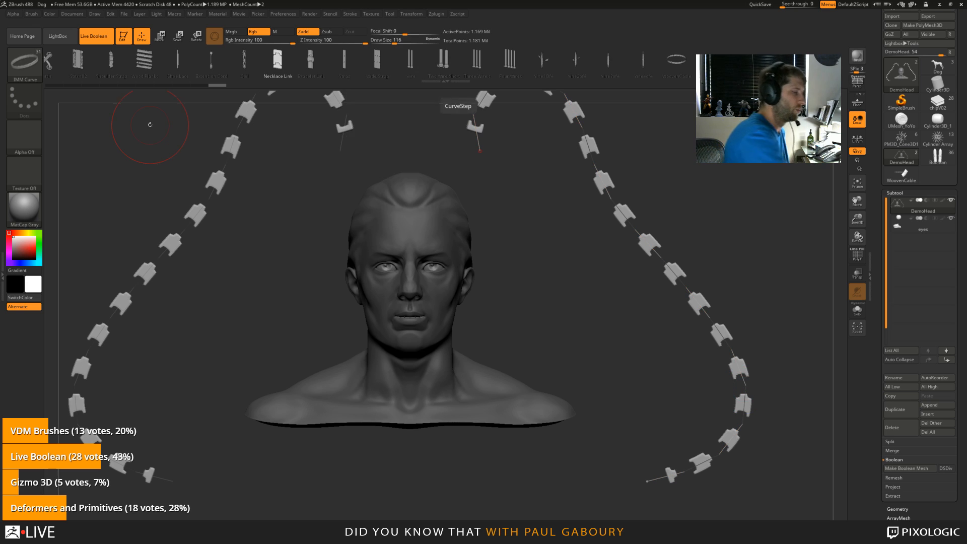
left_click(33, 15)
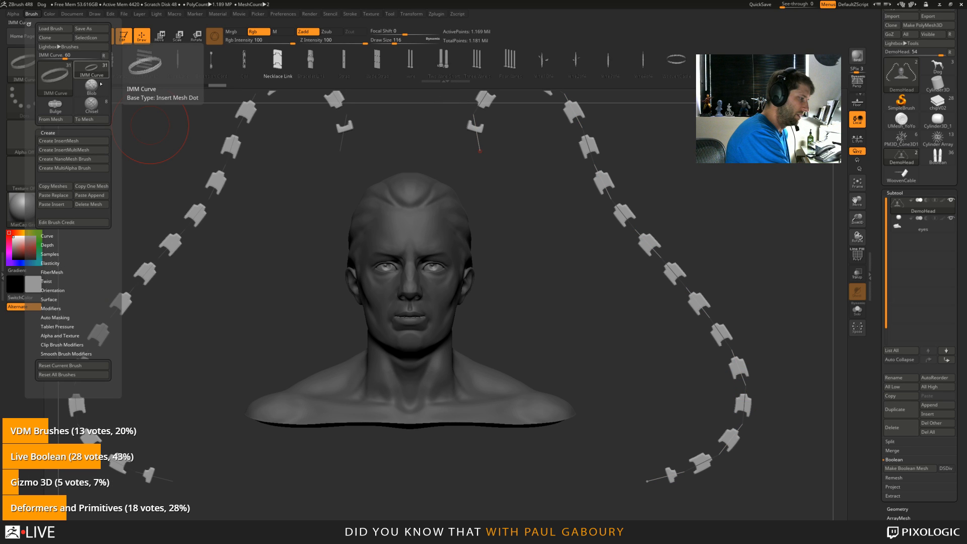
left_click(48, 133)
left_click(53, 214)
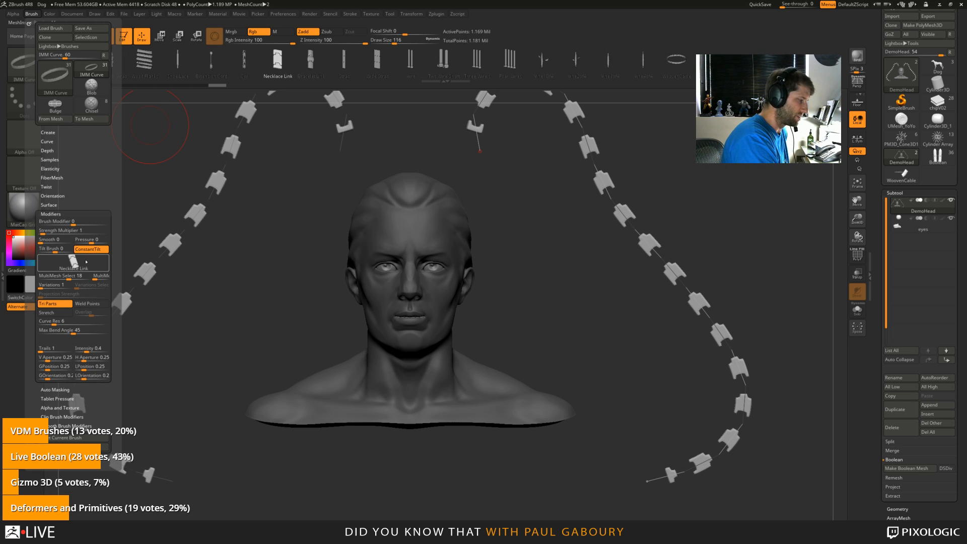
left_click(59, 316)
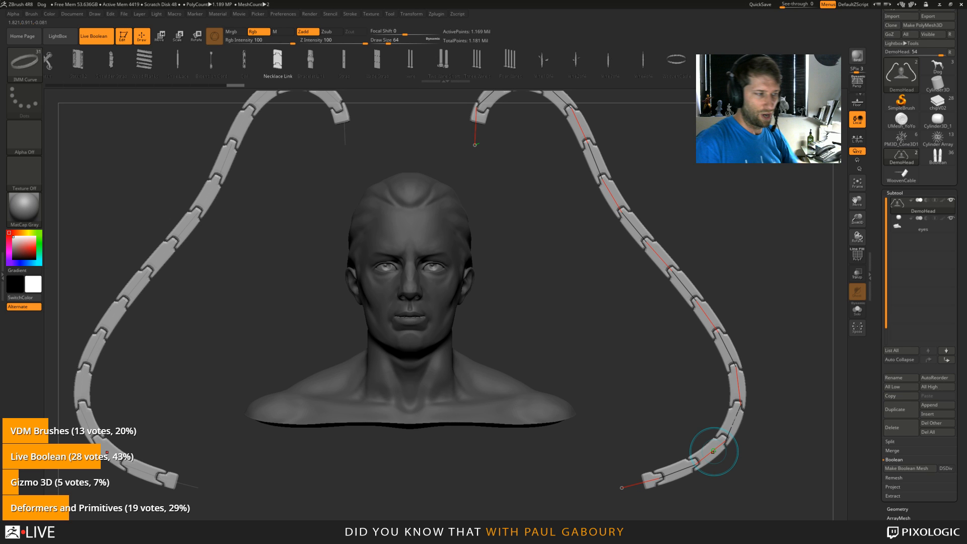
Step: Raise the Overlap modifier of the IMM Curve brush to about 0.068 and update the chain by pulling its outer end
left_click(350, 13)
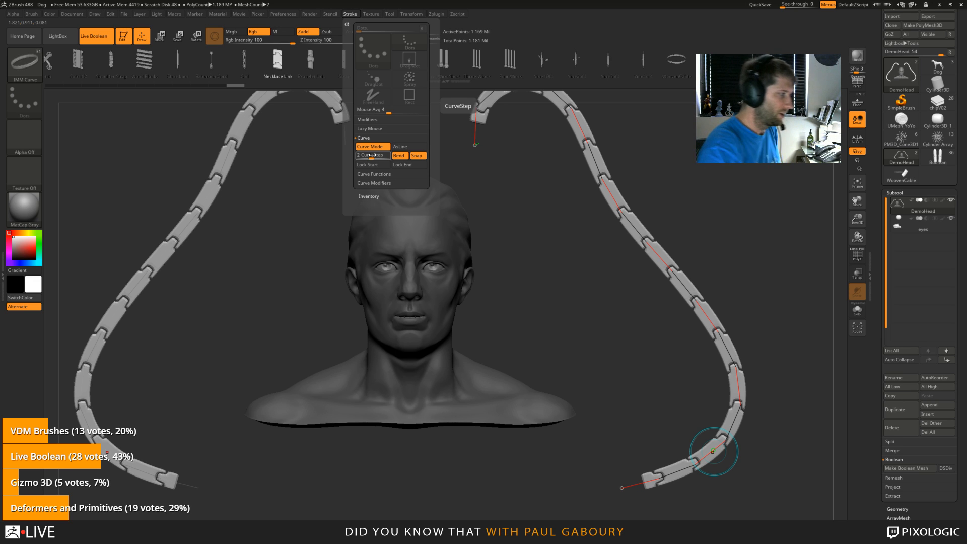
left_click(31, 14)
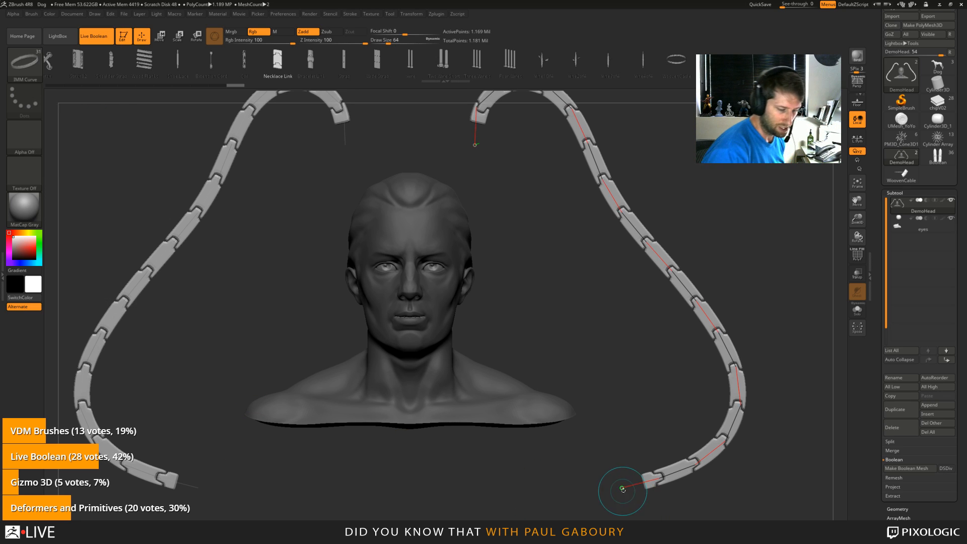
left_click_drag(620, 488, 608, 493)
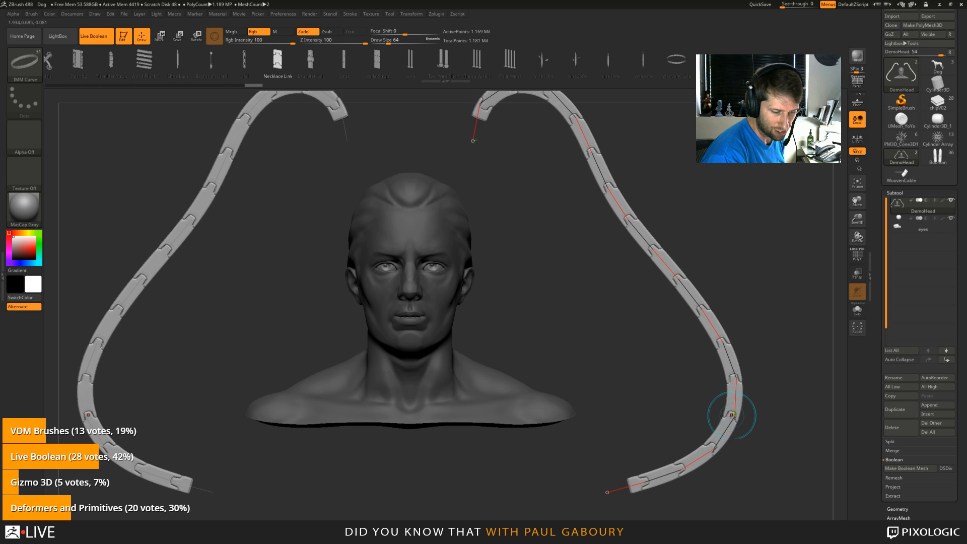
Step: Adjust the Overlap modifier once more and pull the chain's end inward so the links overlap heavily
left_click(31, 13)
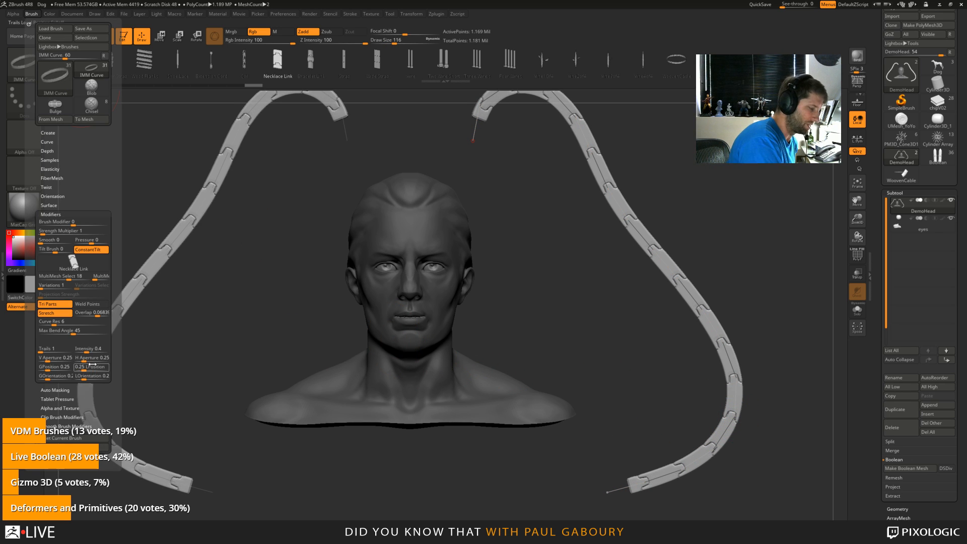
left_click_drag(99, 314, 96, 315)
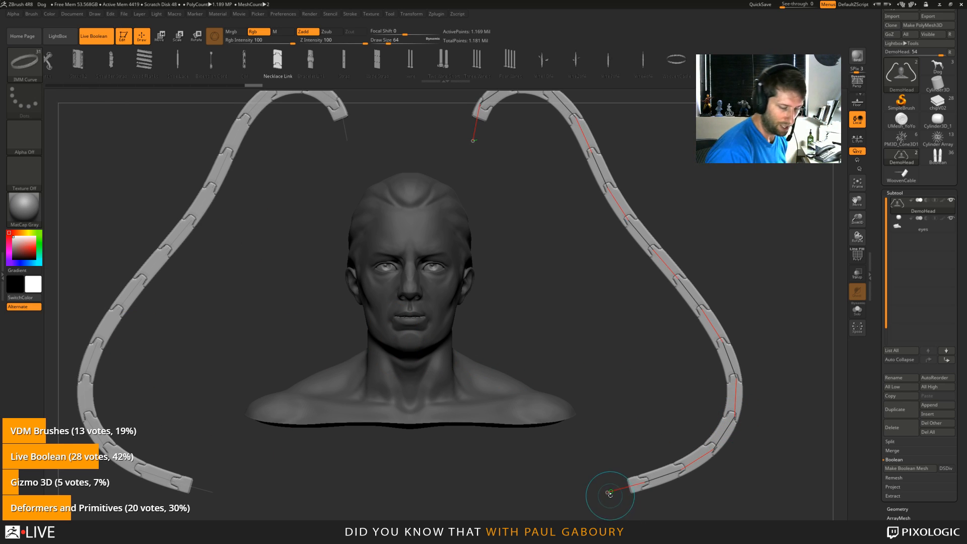
left_click_drag(604, 494, 593, 495)
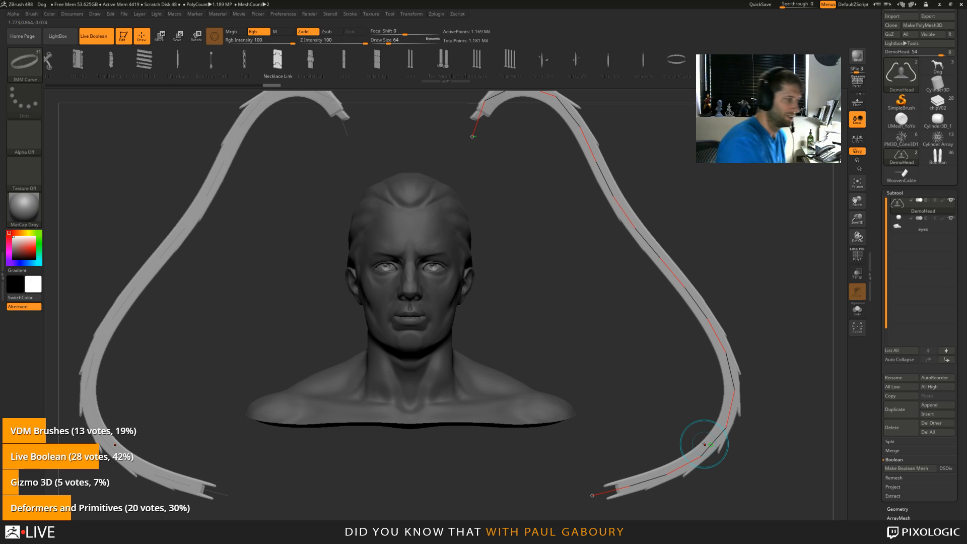
Step: Reset Overlap to 0, disable Stretch and update the chain by pulling its lower end inward below the shoulder
left_click(32, 15)
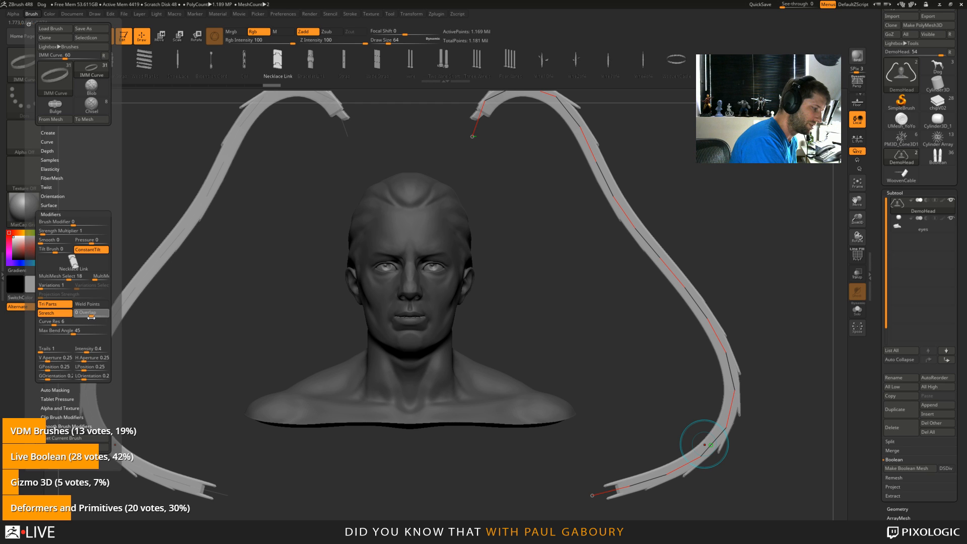
left_click(56, 314)
left_click(56, 314)
left_click_drag(592, 495, 560, 495)
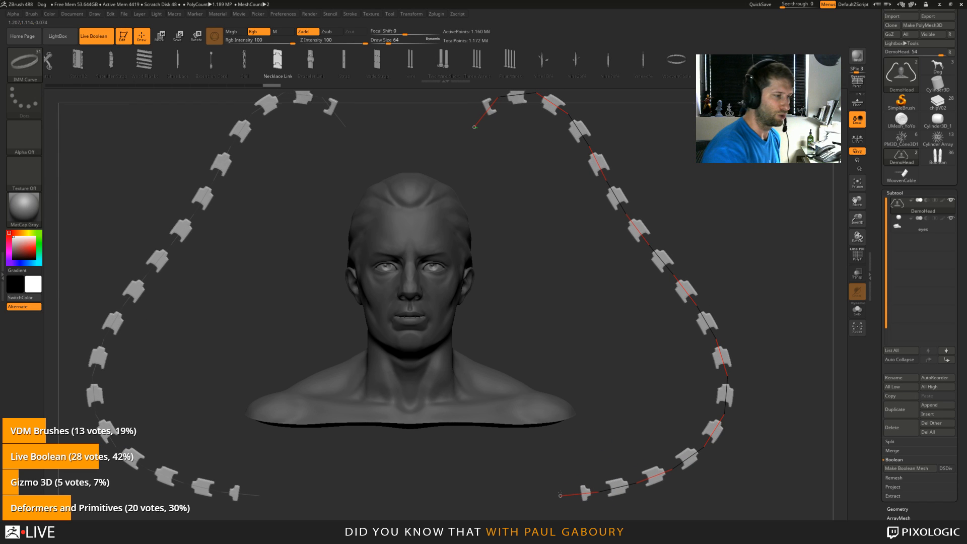
Step: Lower CurveStep and rebuild the chain with tightly joined links by pulling its lower end up beside the shoulder
left_click(350, 14)
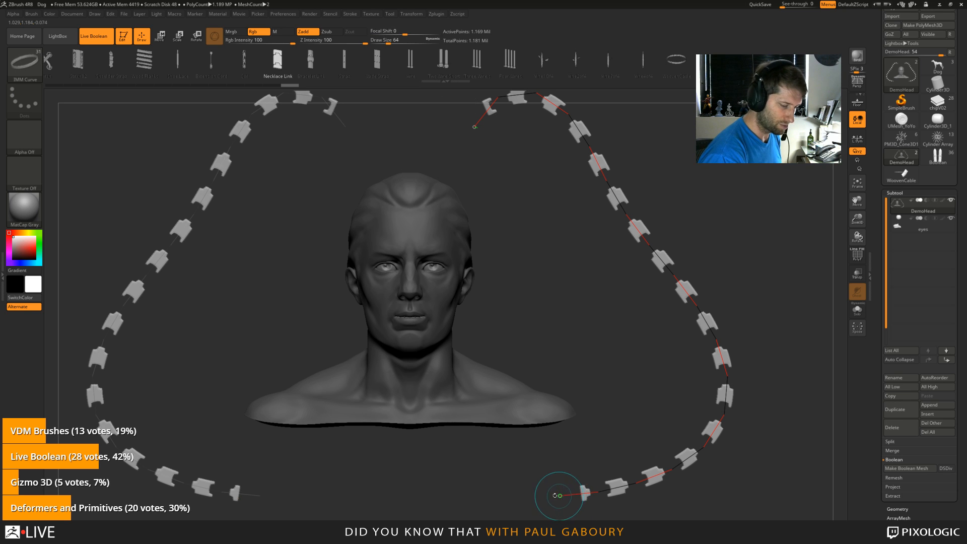
mouse_move(556, 495)
left_mouse_down()
mouse_move(536, 382)
mouse_move(599, 352)
mouse_move(672, 404)
left_mouse_up()
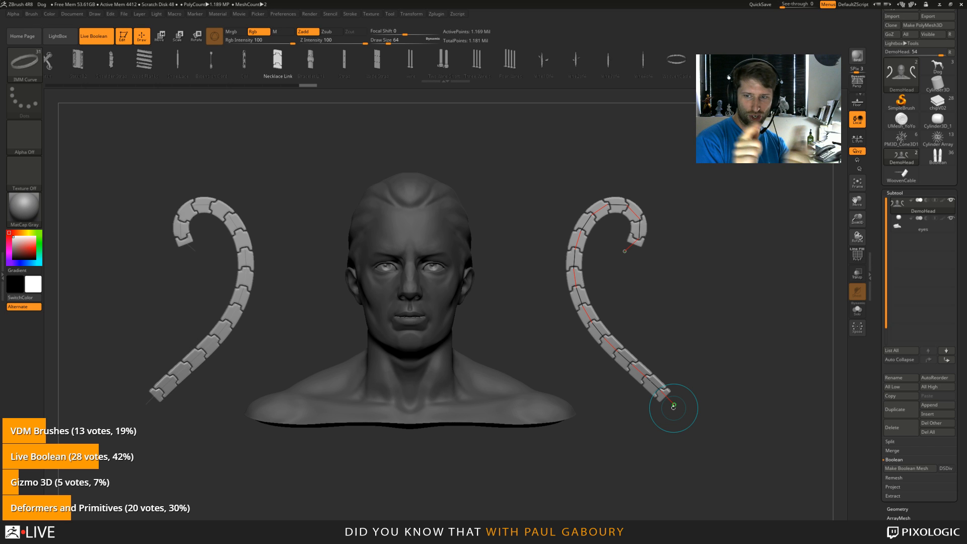
Step: Reselect the IMM Curve brush, choose the Vine1Of4 mesh and replace the chain links with it by pulling the curve's lower end
key("b")
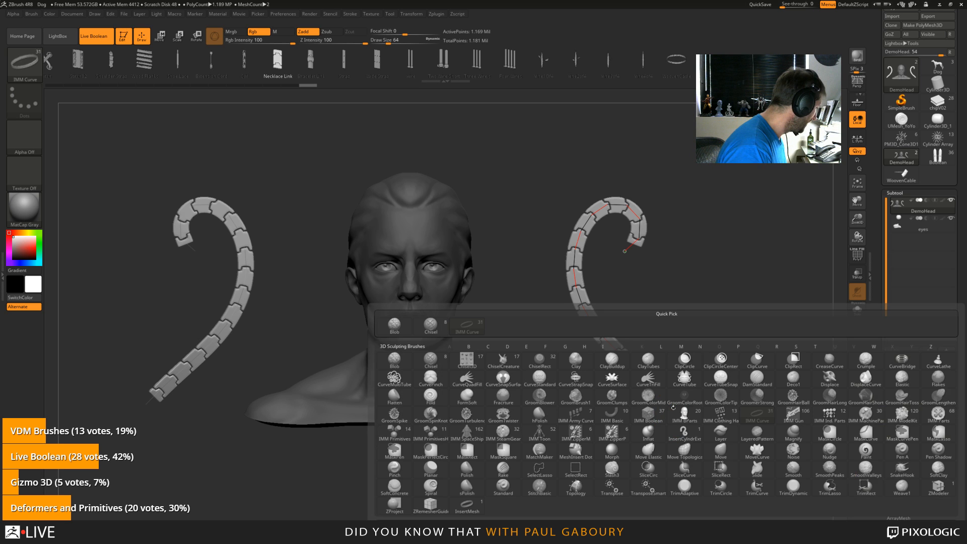
key("i")
left_click(757, 414)
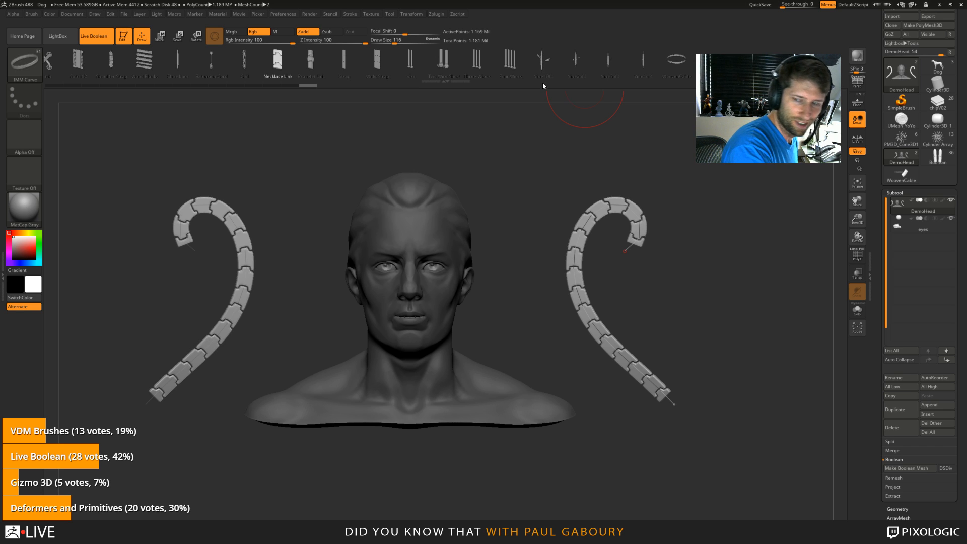
left_click(542, 64)
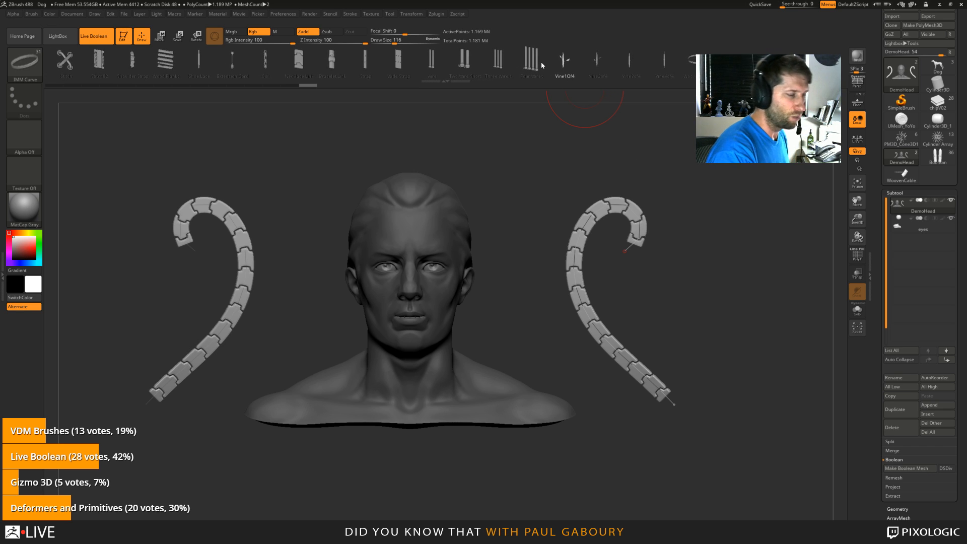
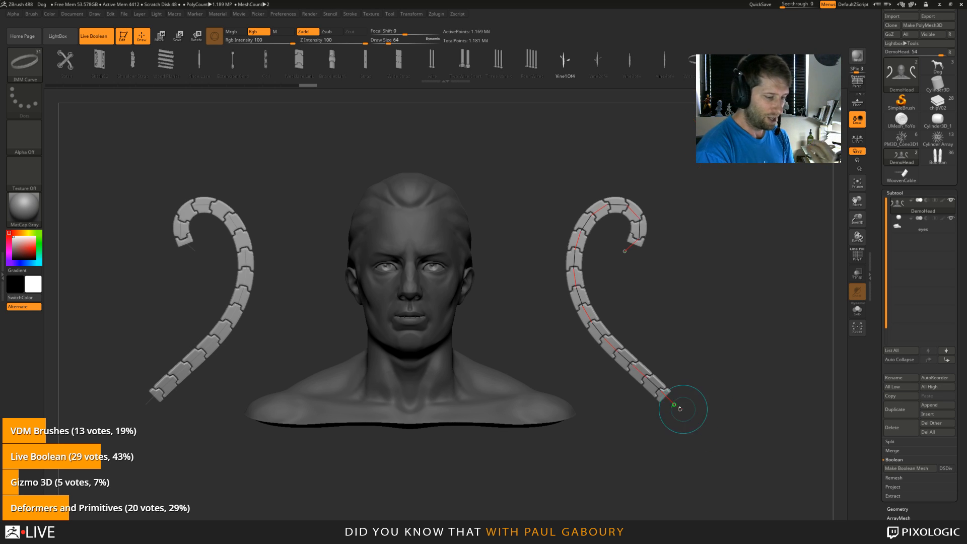
mouse_move(676, 405)
left_mouse_down()
mouse_move(650, 383)
mouse_move(629, 341)
mouse_move(645, 452)
left_mouse_up()
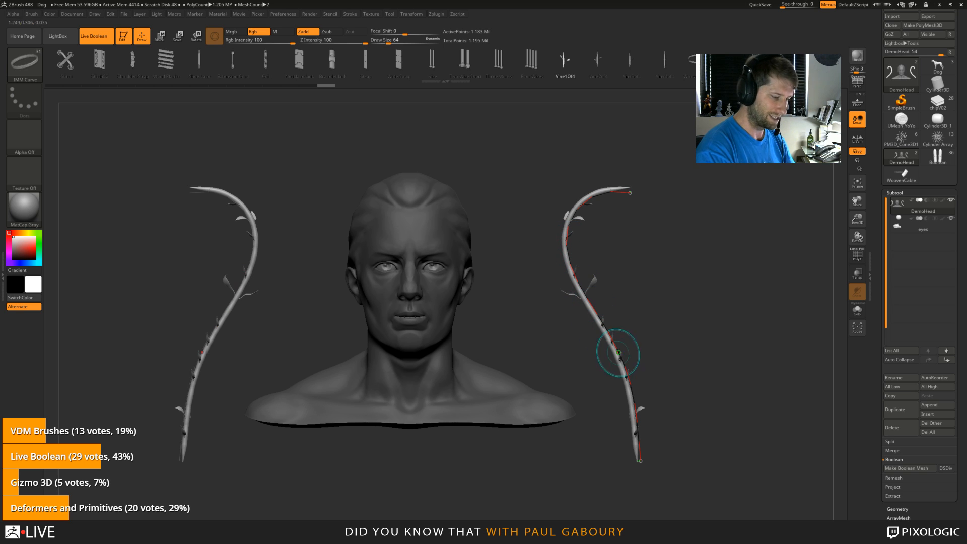
Step: Reshape the vine by pulling its lower end outward and up, away from the bust's shoulder
left_click_drag(723, 425, 652, 406)
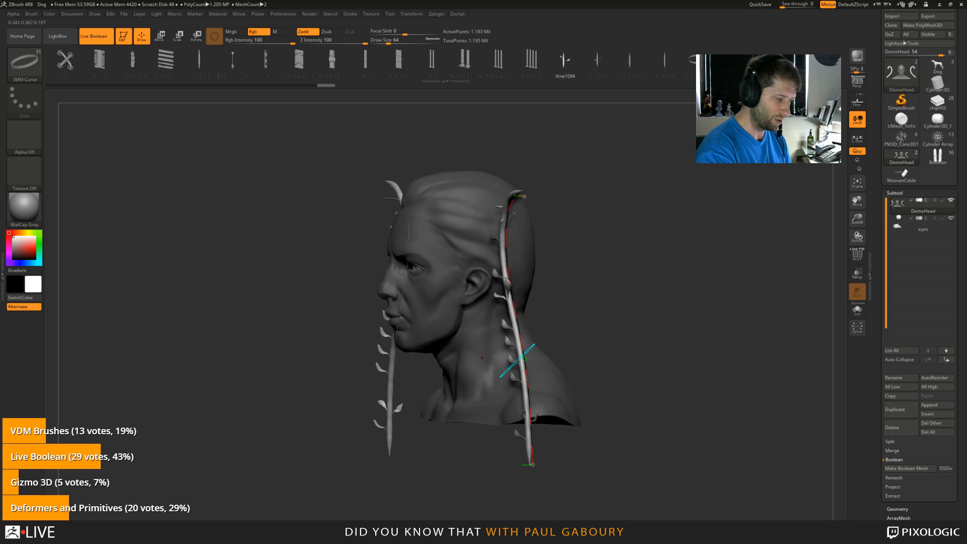
key("bracketright")
key("bracketright")
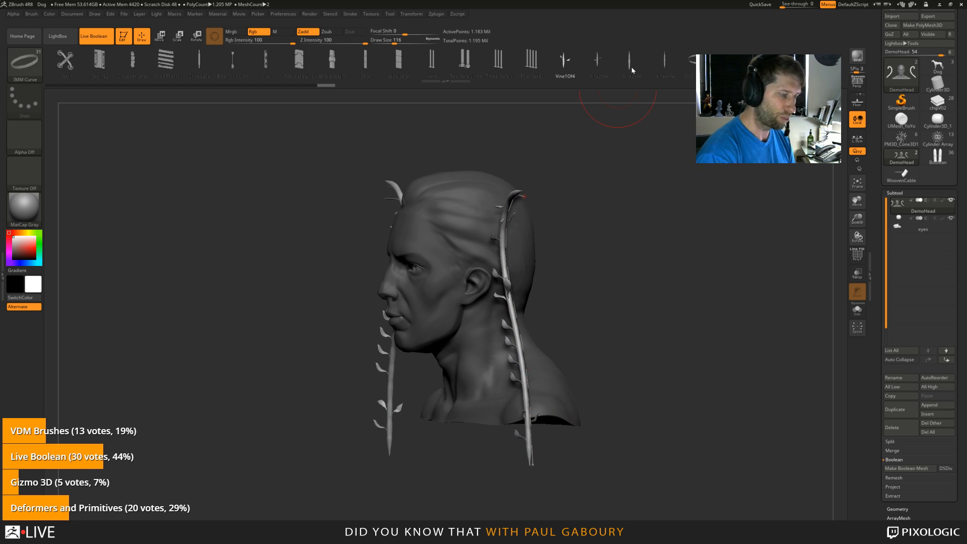
key("bracketleft")
key("bracketleft")
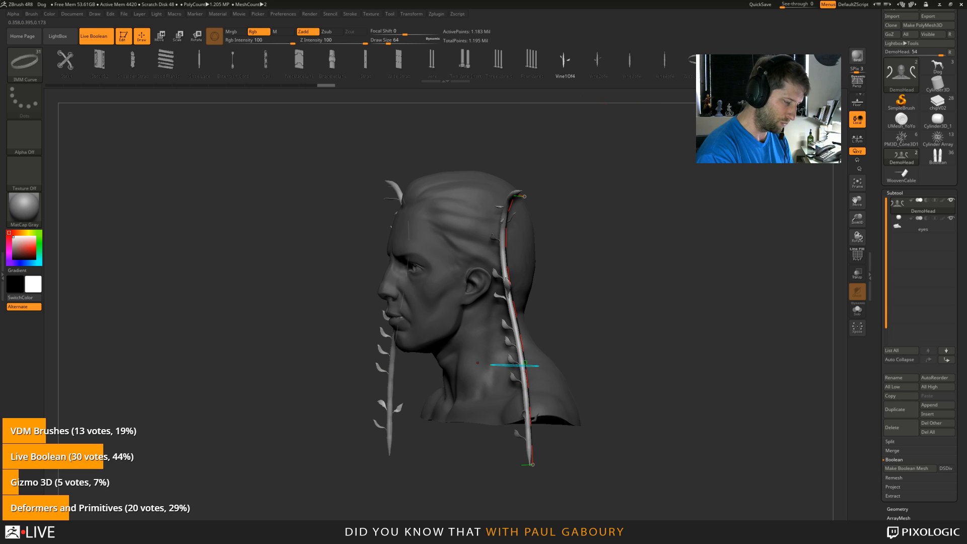
left_click_drag(566, 312, 640, 322)
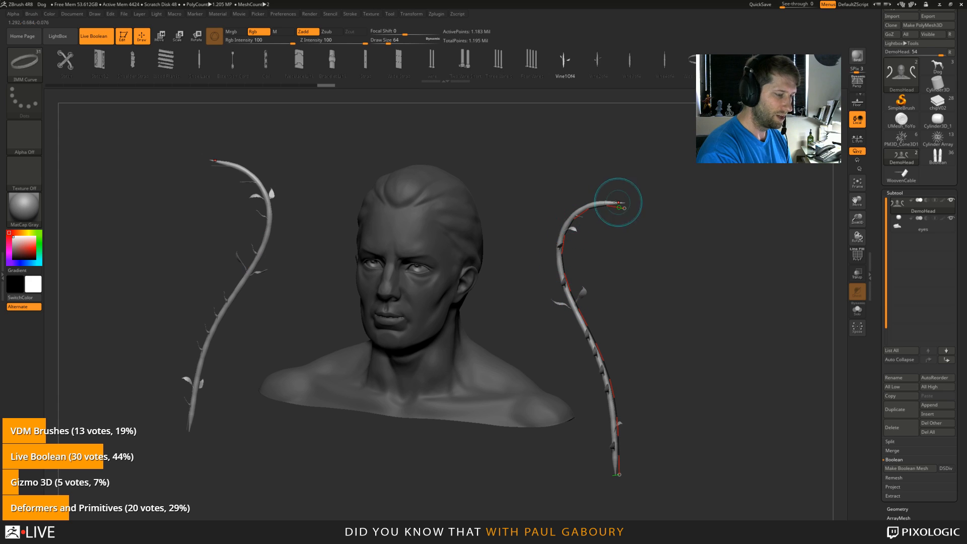
mouse_move(622, 469)
left_mouse_down()
mouse_move(670, 454)
mouse_move(606, 263)
mouse_move(677, 205)
mouse_move(703, 391)
mouse_move(729, 433)
left_mouse_up()
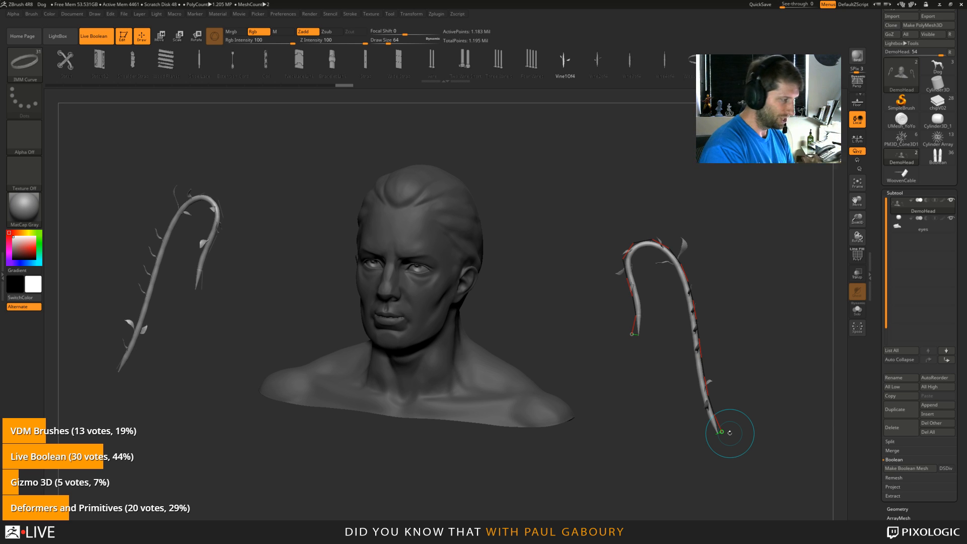
Step: Choose the Necklace Link mesh and dock the Brush palette in the side tray
left_click(298, 60)
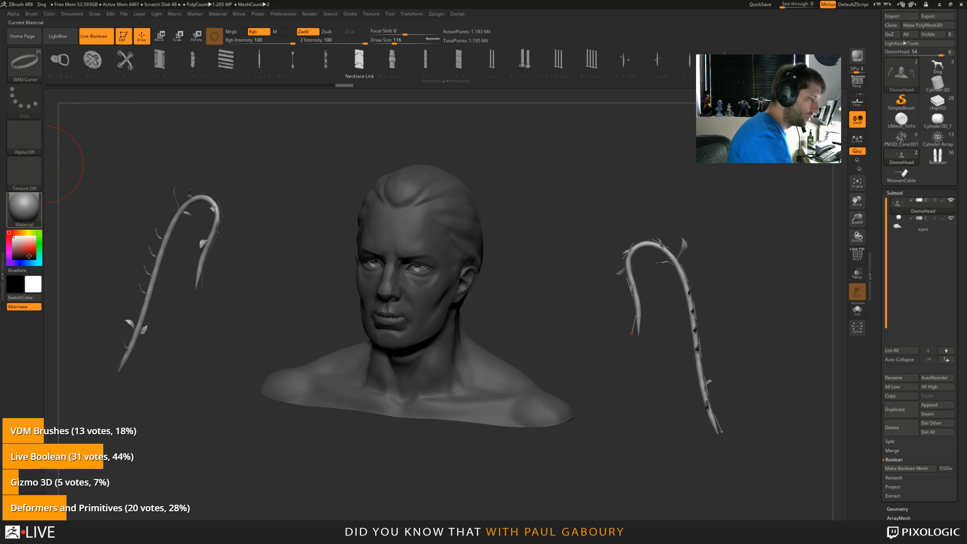
left_click(3, 275)
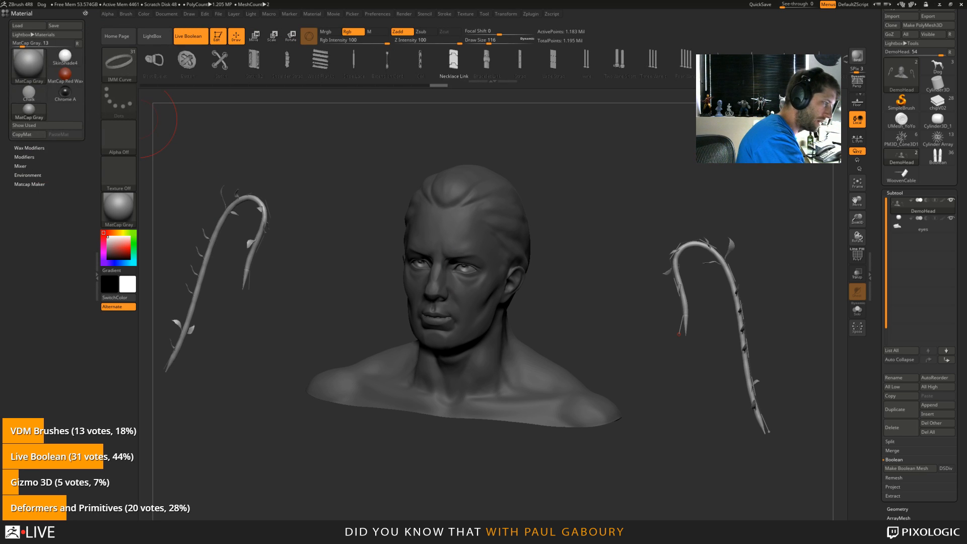
left_click(127, 14)
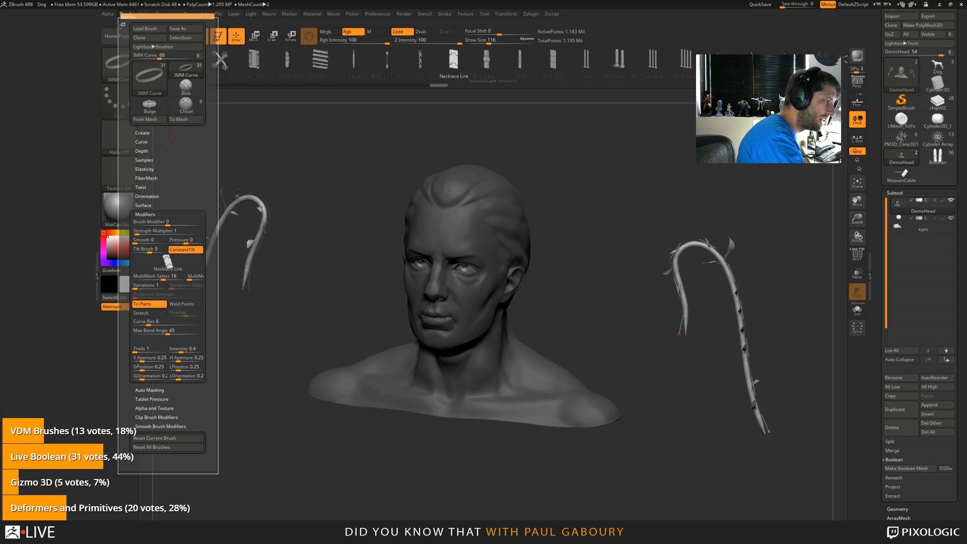
left_click_drag(123, 25, 3, 44)
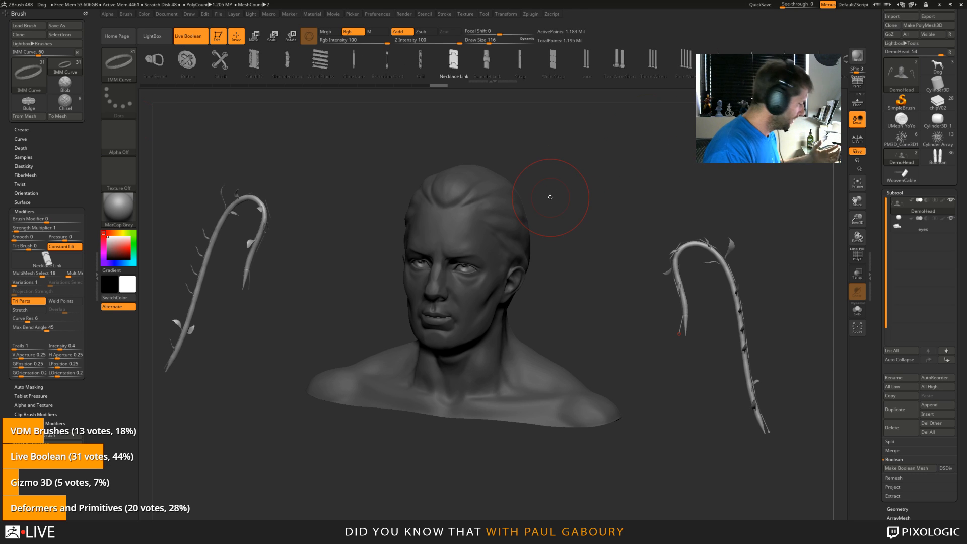
Step: Rebuild the vine curve as a Necklace Link chain and swap its links for the Bracelet Link mesh
key("m")
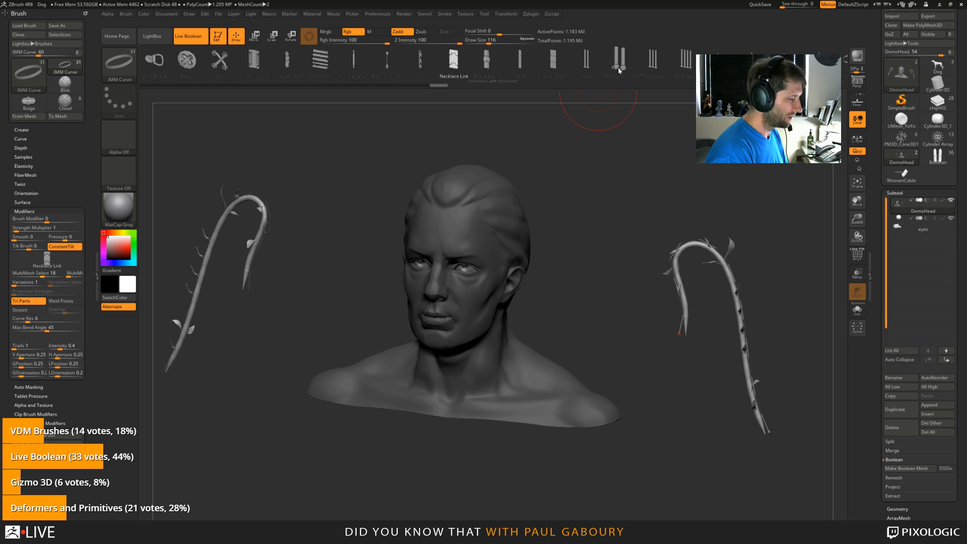
mouse_move(679, 334)
left_mouse_down()
mouse_move(564, 276)
mouse_move(765, 159)
mouse_move(544, 241)
mouse_move(650, 182)
left_mouse_up()
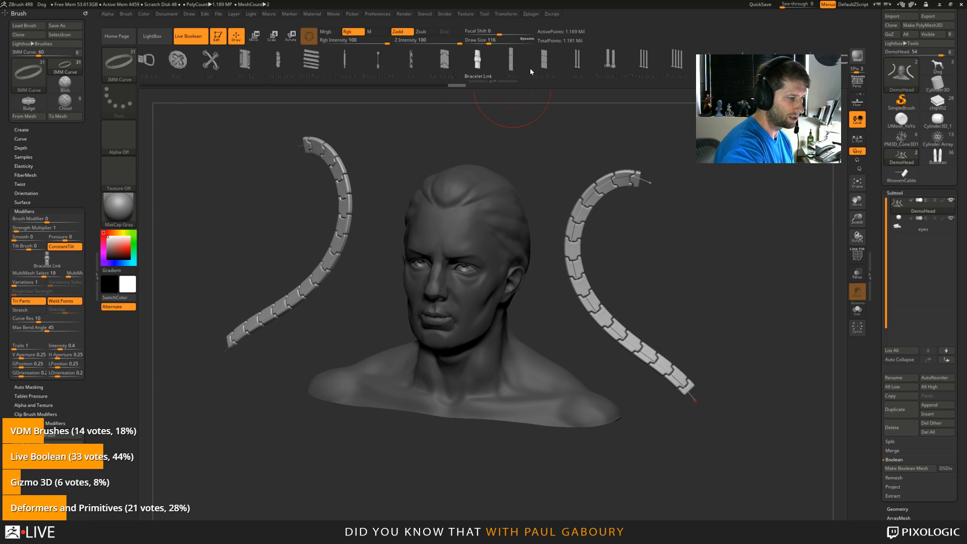
left_click(508, 60)
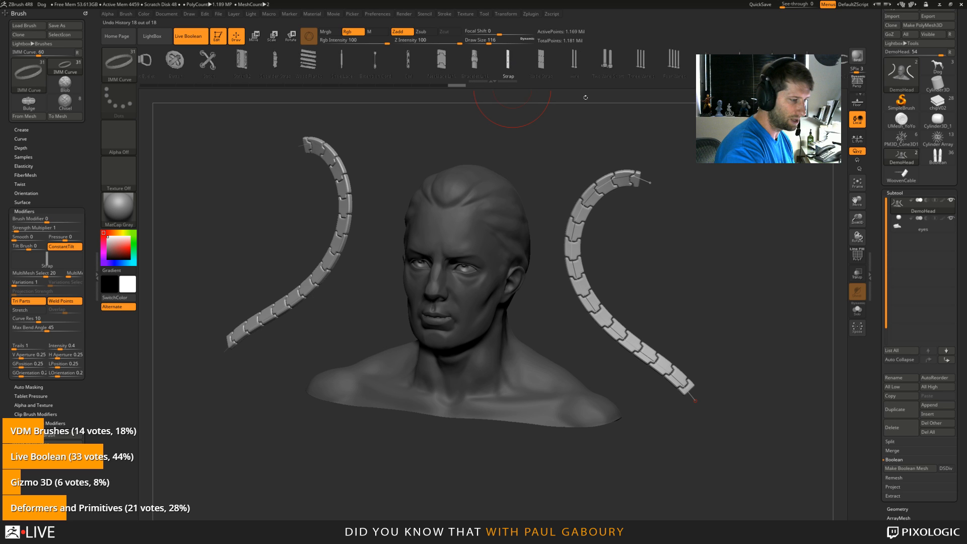
left_click(475, 75)
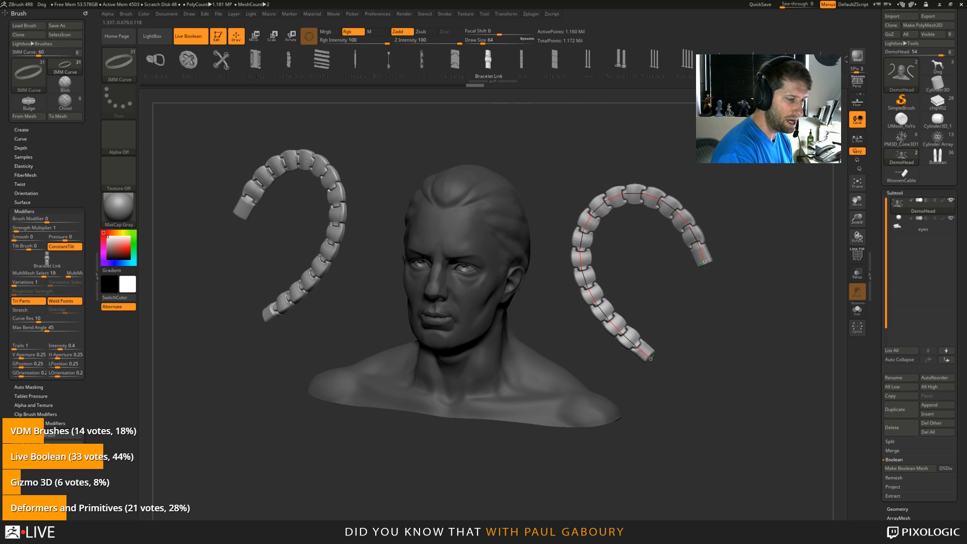
Step: Switch the chain back to the Necklace Link mesh and pull its curve into an arch beside the head
left_click(455, 65)
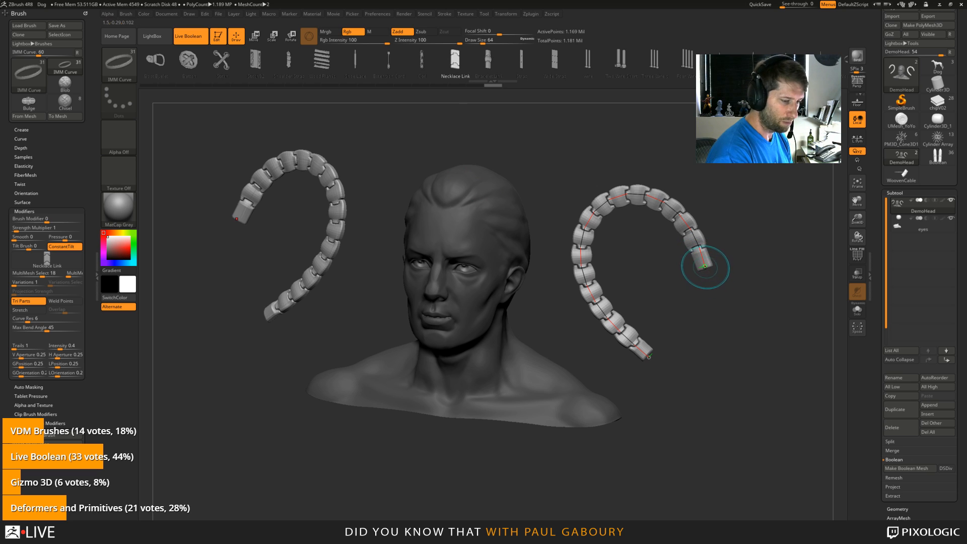
mouse_move(705, 324)
left_mouse_down()
mouse_move(710, 441)
mouse_move(667, 198)
mouse_move(572, 283)
mouse_move(578, 323)
left_mouse_up()
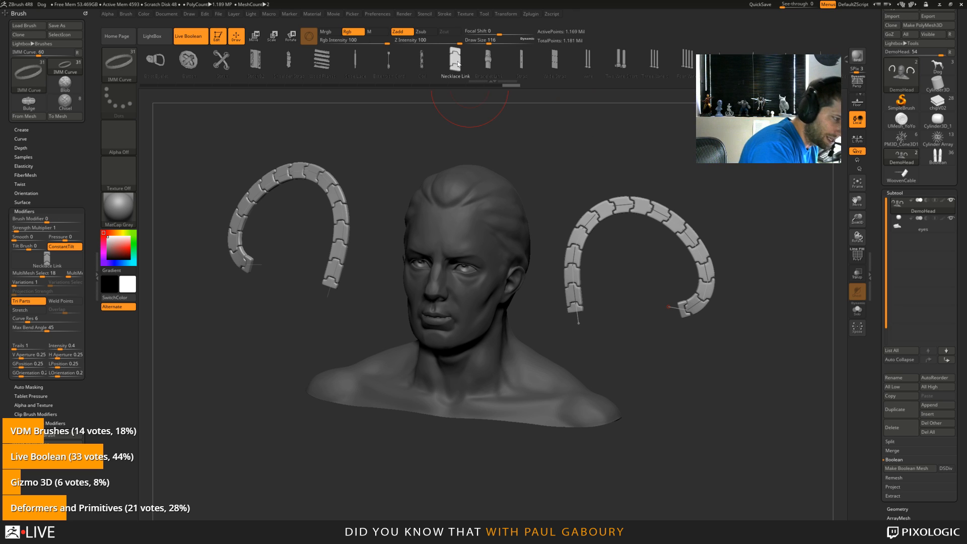
Step: Set the brush's MultiMesh Variations to 4 and update the Necklace Link chain by pulling its lower end outward
mouse_move(63, 261)
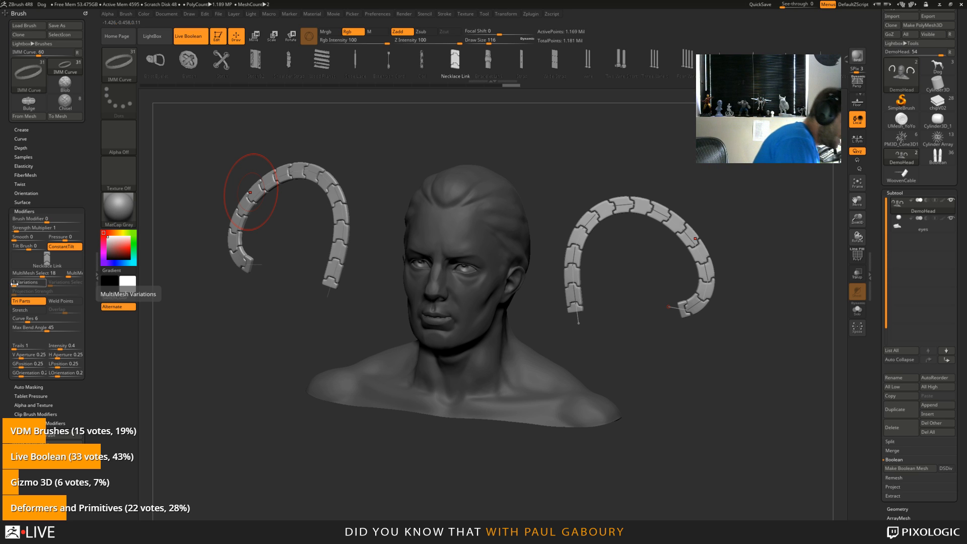
left_click(17, 285)
left_click(17, 285)
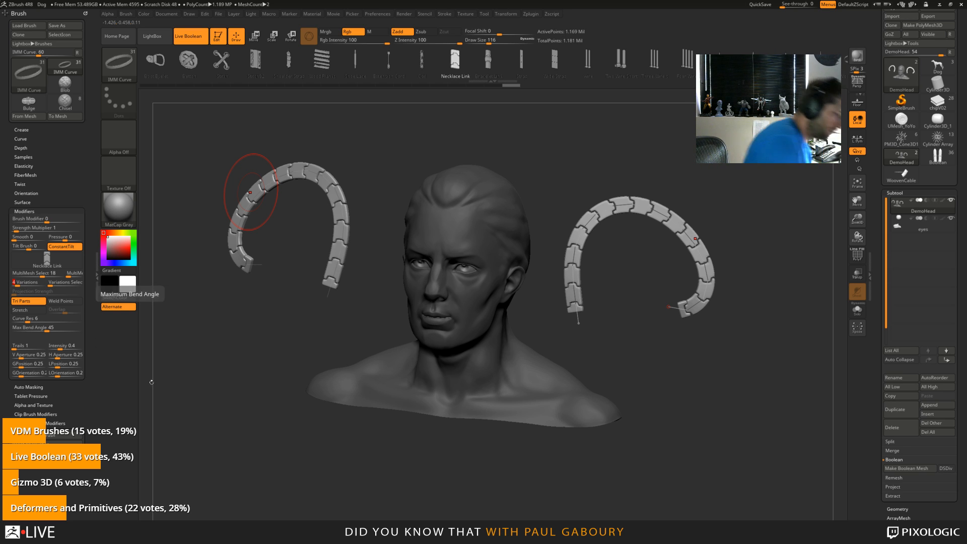
left_click_drag(578, 322, 685, 380)
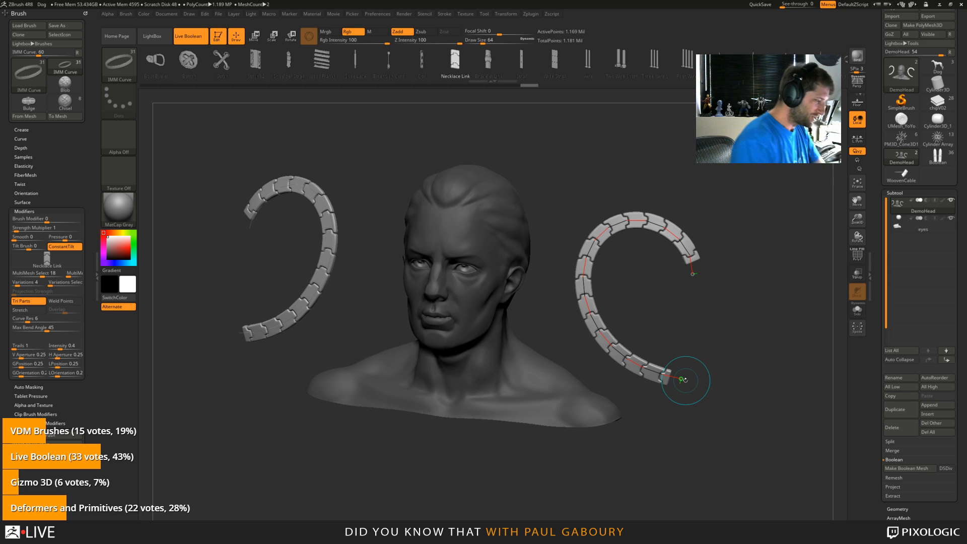
Step: Change the Variations Selector mode and update the curve so it alternates between different link meshes
left_click(51, 285)
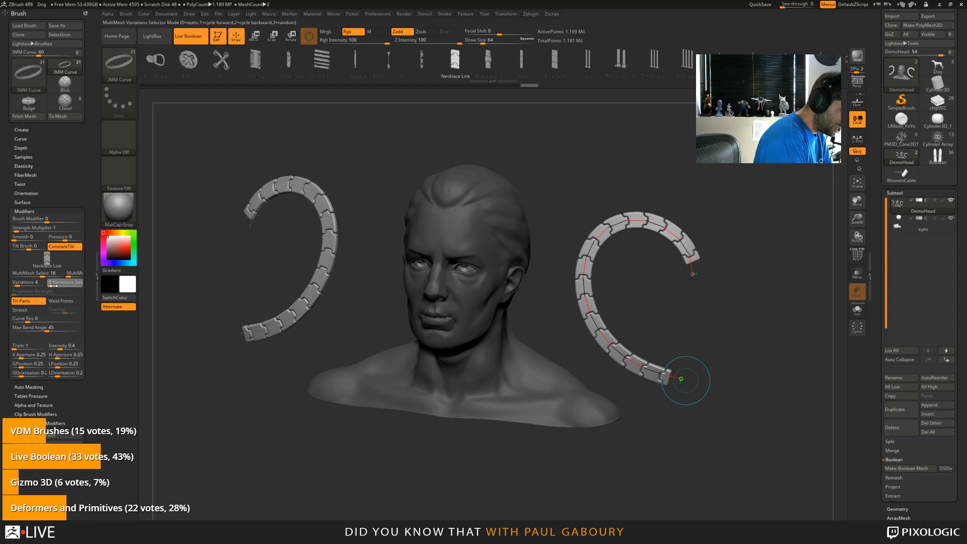
key("bracketright")
key("bracketright")
key("bracketright")
key("bracketright")
key("bracketright")
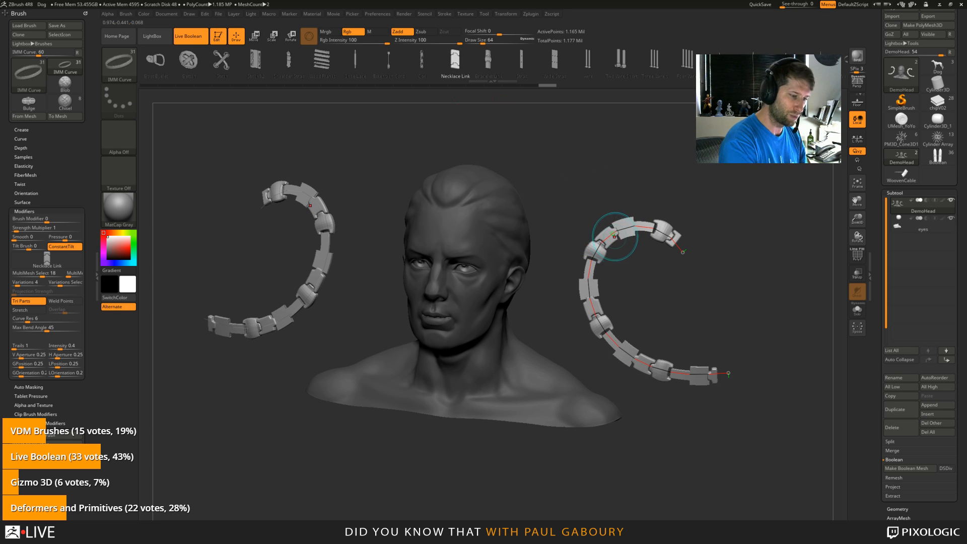
Step: Change the Variations Selector setting and pull the Necklace Link chain's upper end outward into a long S-shaped curve beside the head
key("bracketright")
key("bracketright")
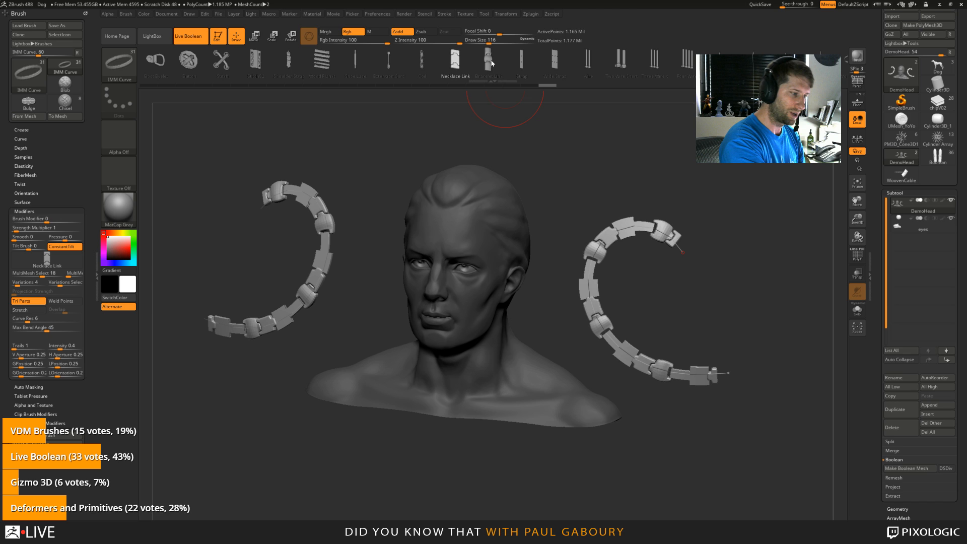
left_click(69, 282)
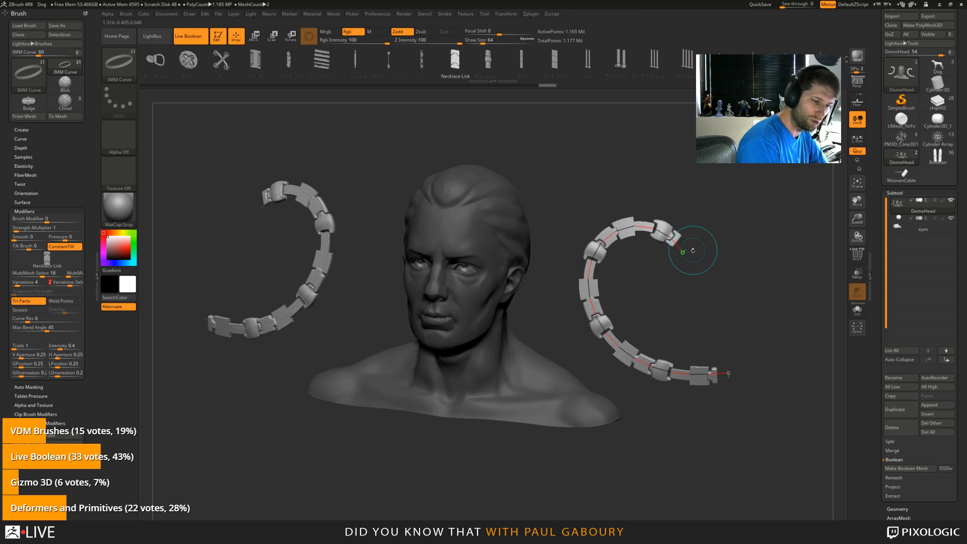
left_click_drag(682, 249, 713, 281)
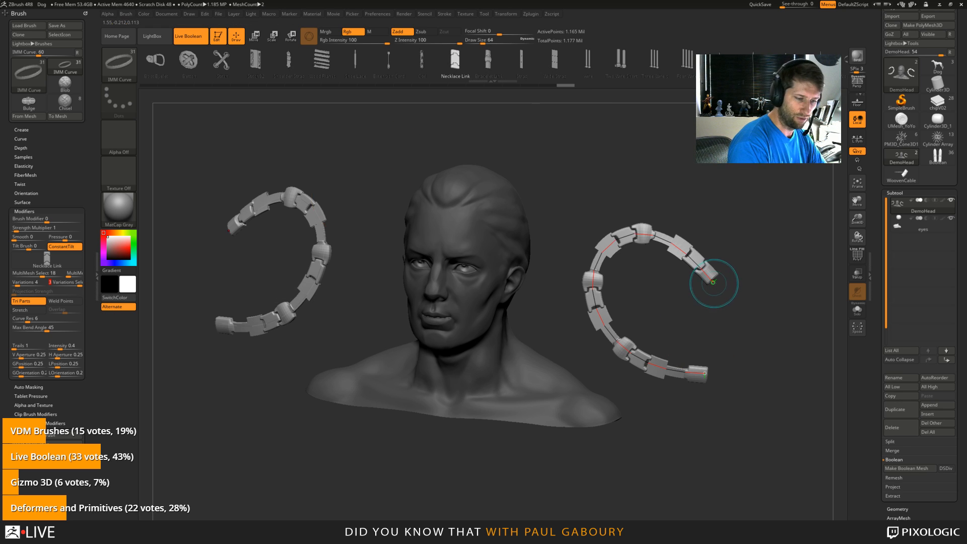
mouse_move(712, 281)
left_mouse_down()
mouse_move(788, 212)
mouse_move(757, 218)
mouse_move(645, 135)
mouse_move(555, 276)
left_mouse_up()
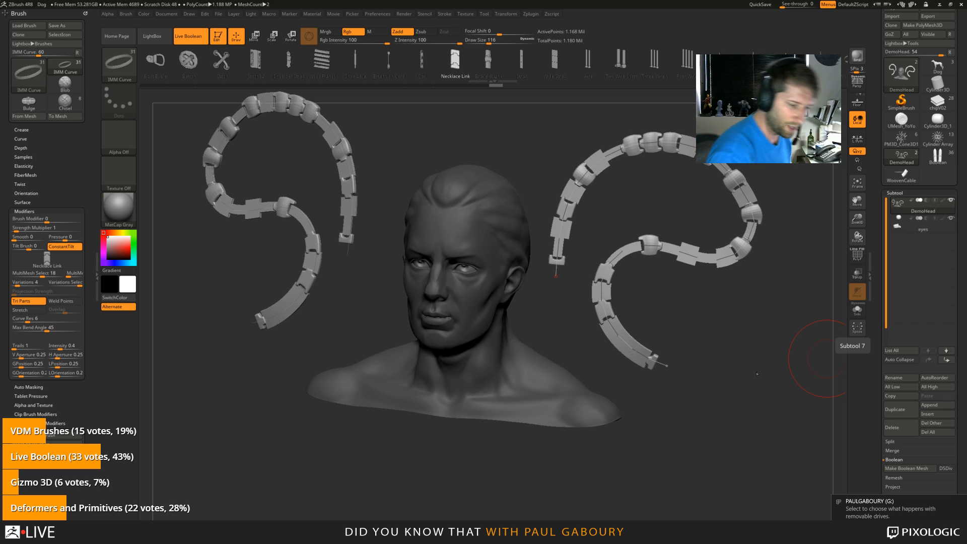
left_click_drag(806, 357, 756, 371)
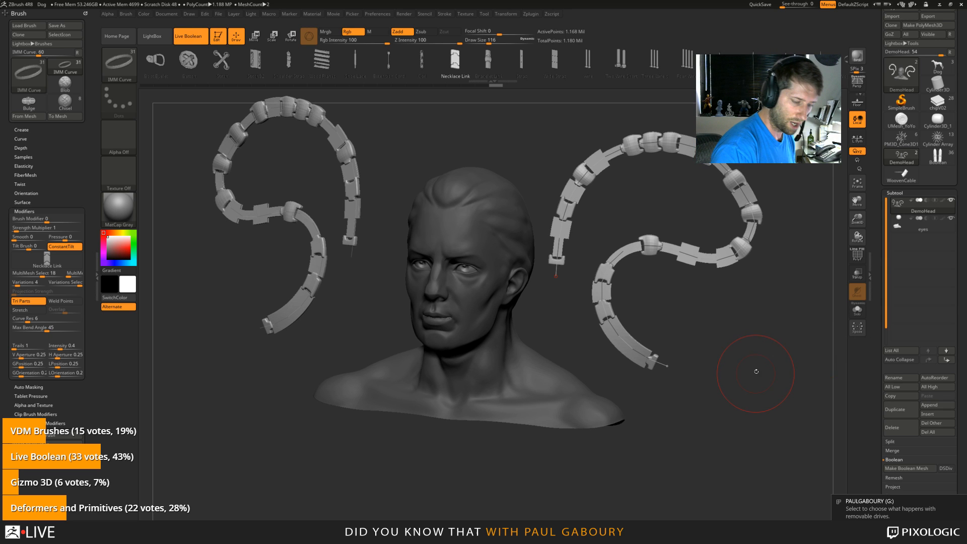
Step: Switch to the WesternBelt brush, set Draw Size to 64 and pull the curve into a long belt loop beside the head
scroll(903, 25, "up", 1)
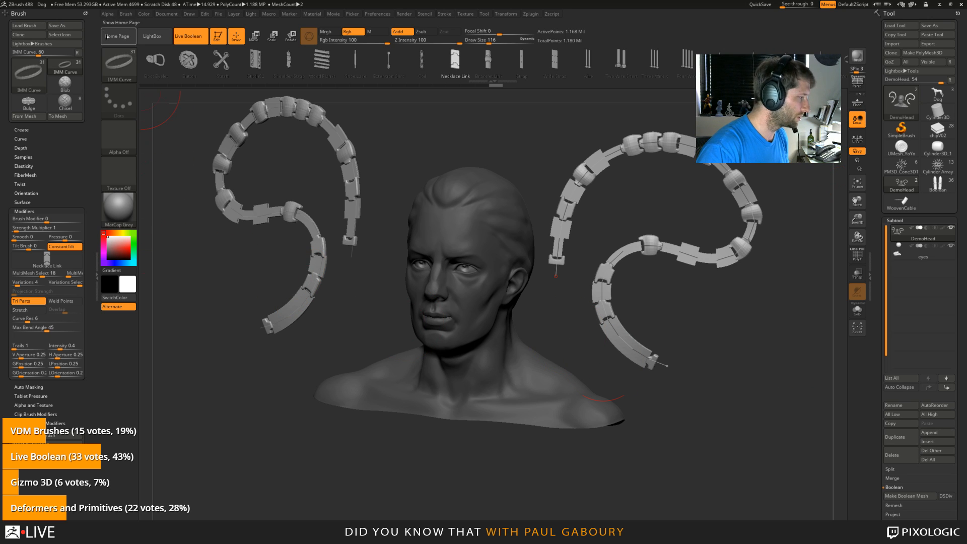
left_click(144, 14)
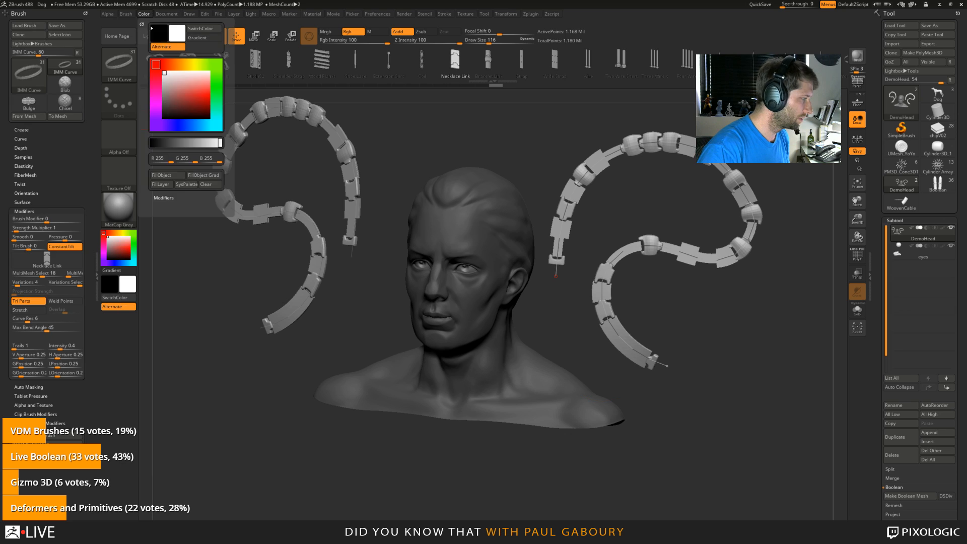
left_click(125, 14)
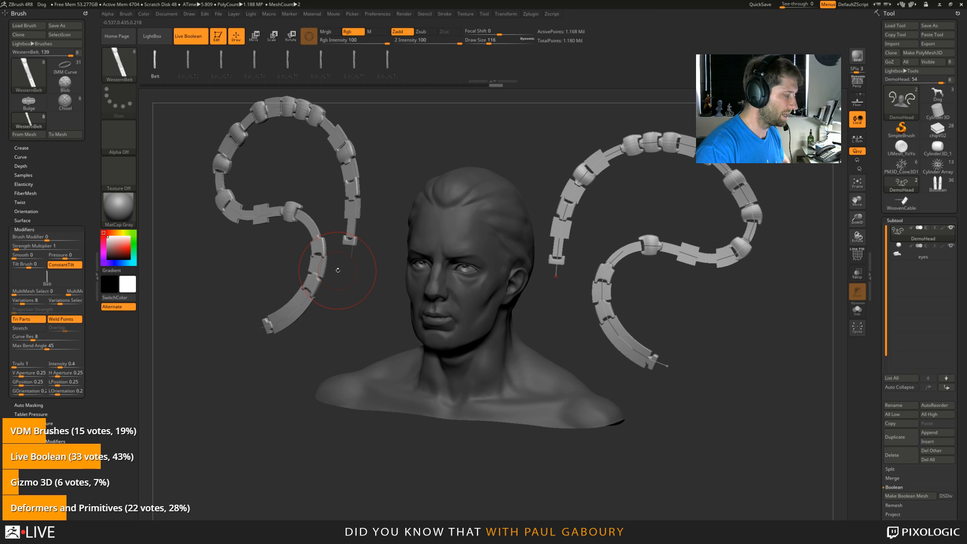
left_click_drag(667, 367, 718, 422)
key("s")
left_click_drag(704, 333, 714, 332)
mouse_move(719, 422)
left_mouse_down()
mouse_move(720, 463)
mouse_move(705, 483)
mouse_move(537, 490)
mouse_move(650, 504)
mouse_move(705, 494)
mouse_move(766, 372)
mouse_move(756, 115)
left_mouse_up()
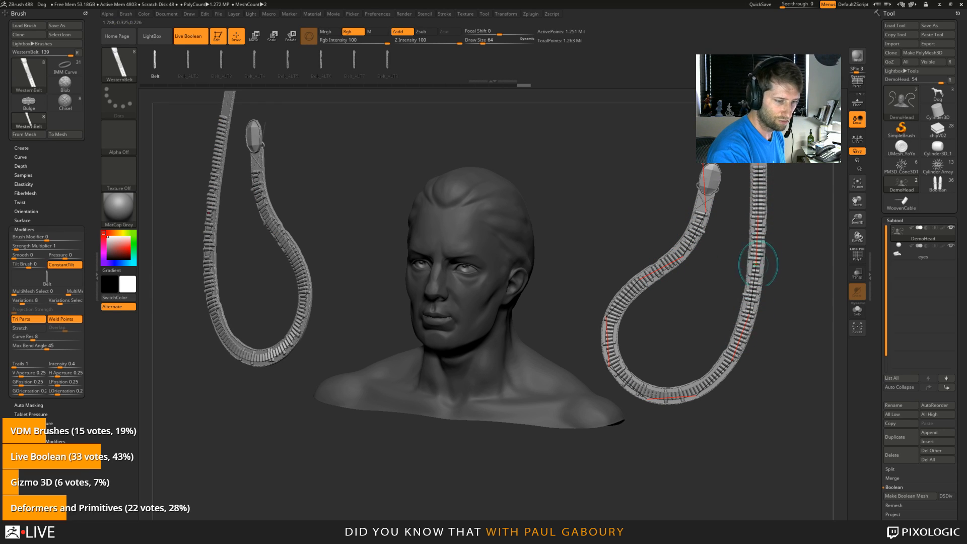
Step: Look over the WesternBelt brush's mesh variations, from Belt to Belt_ALT8
left_click(525, 335)
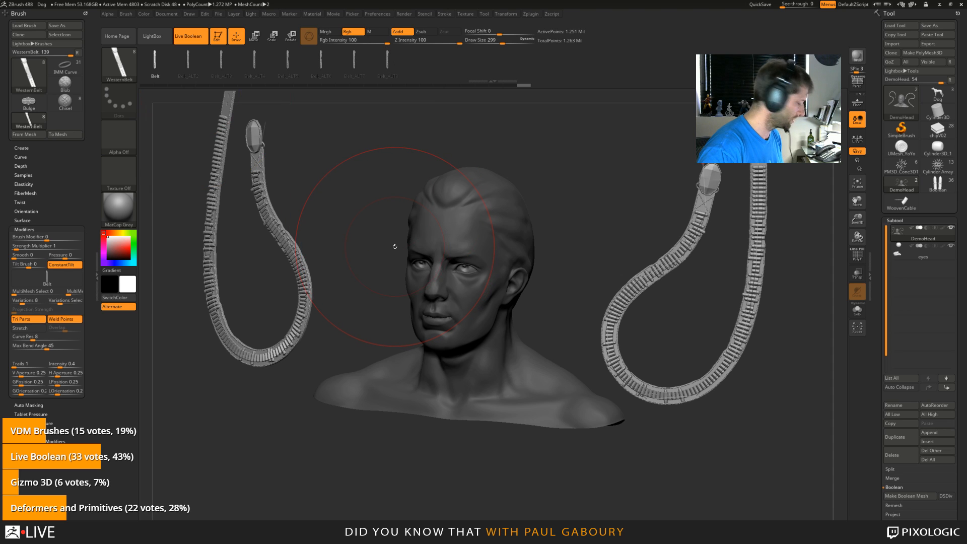
key("m")
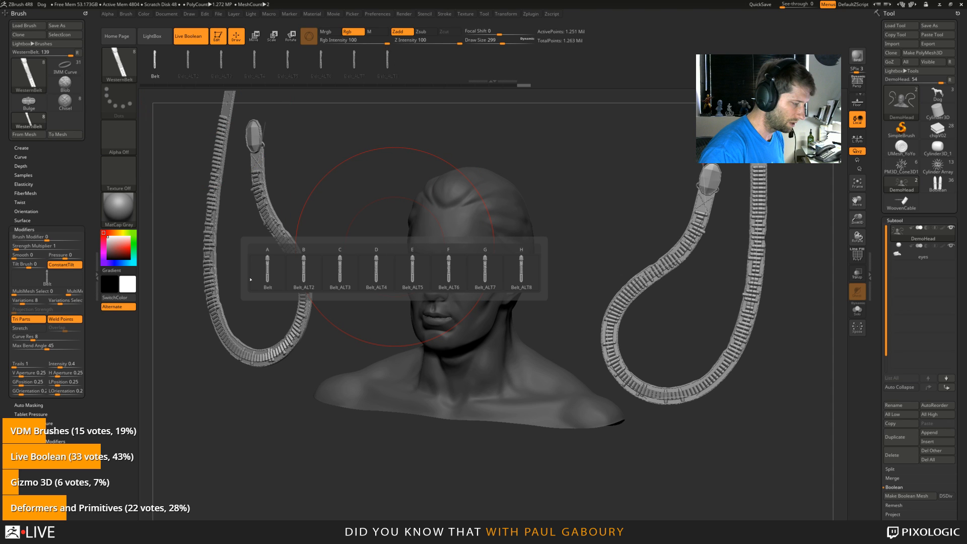
mouse_move(294, 280)
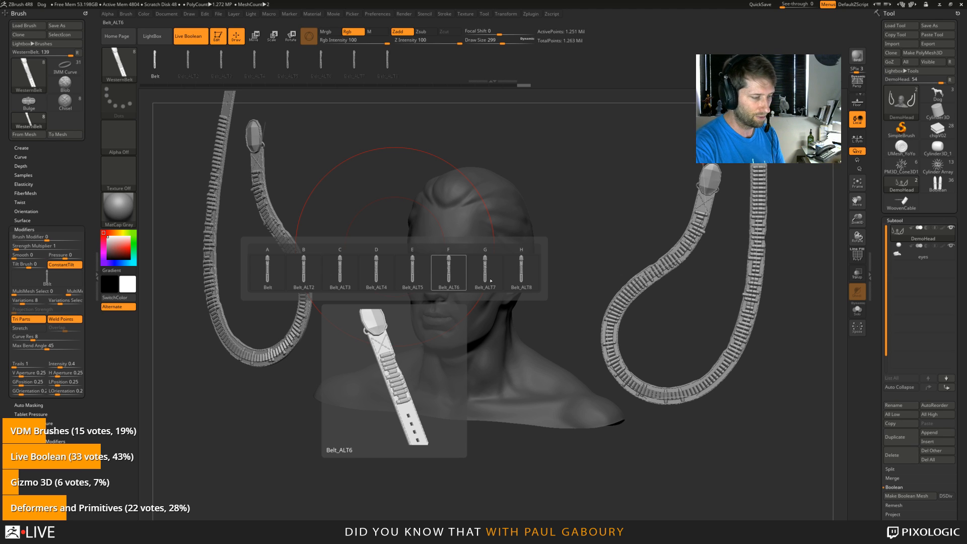
left_click(506, 271)
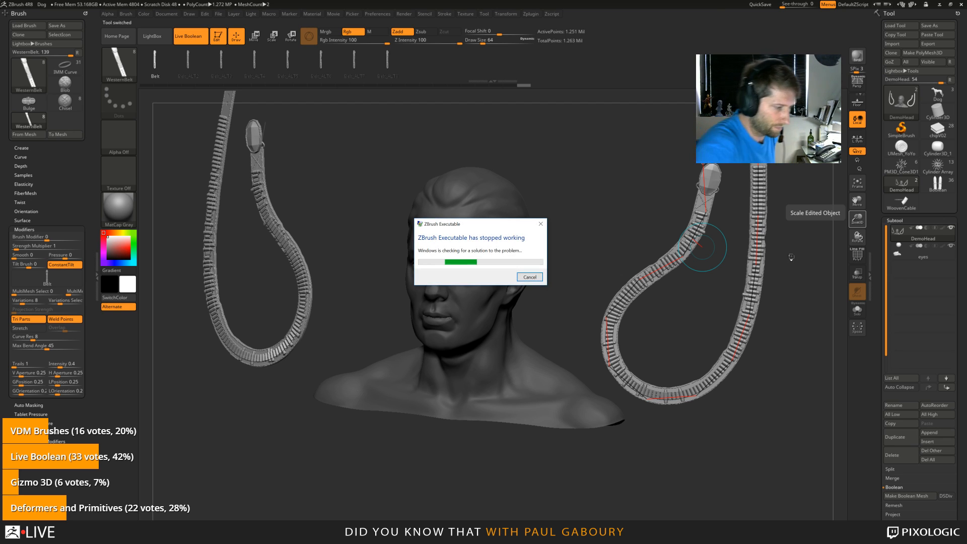
Step: Dismiss the crash dialog and open the DynaMesh_Sphere_32 project in the restarted program
left_click(528, 276)
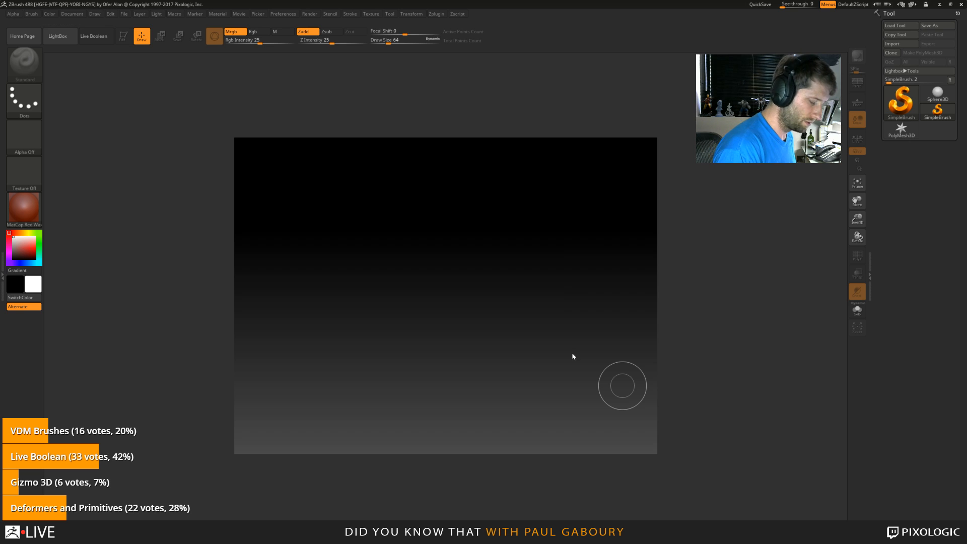
left_click(551, 295)
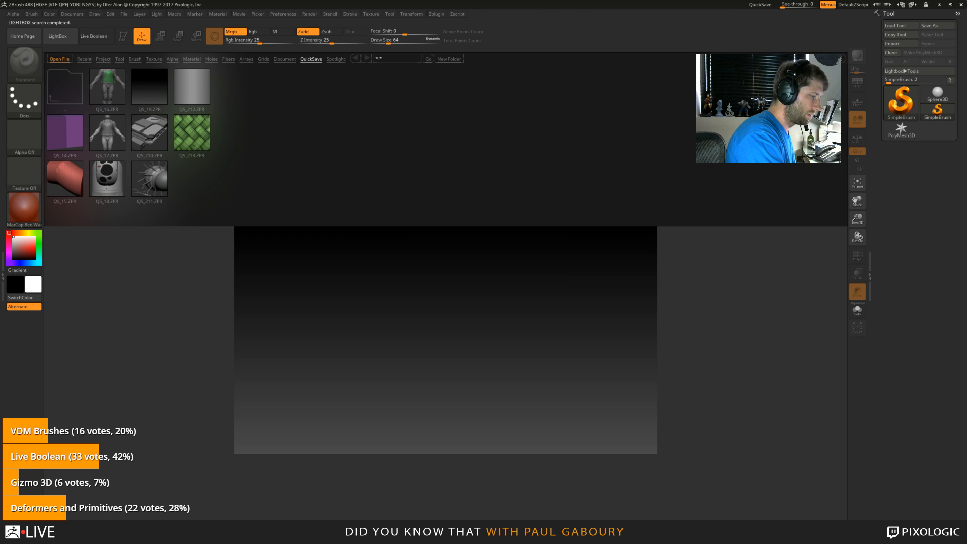
left_click(103, 59)
double_click(365, 133)
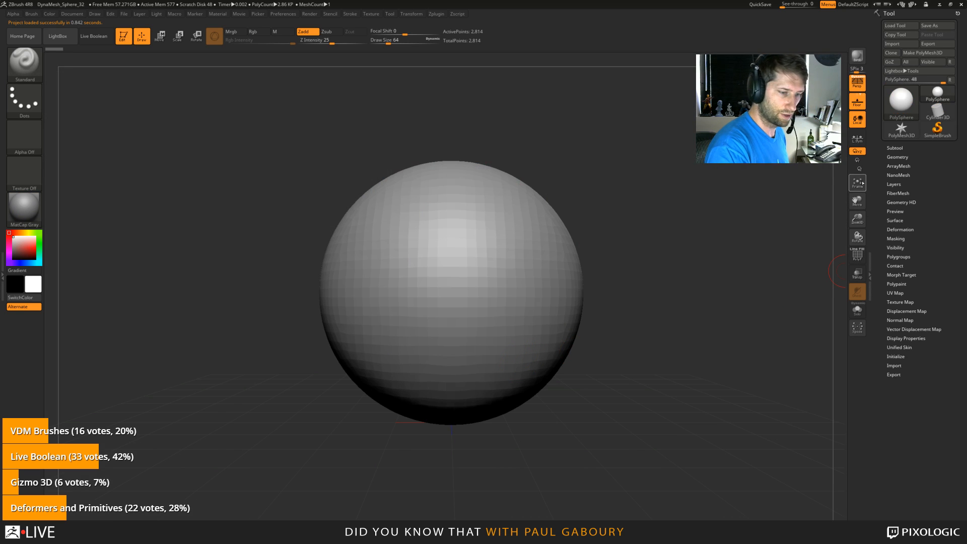
Step: Hide the floor grid, load the belt tool with its variants and show its polygroups with PolyFrame in the Subtool view
left_click(860, 106)
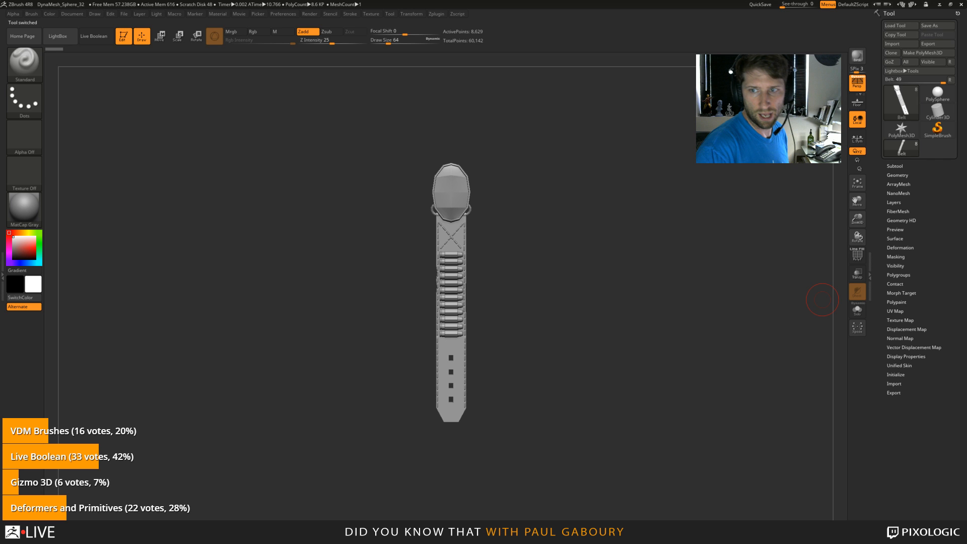
left_click(895, 166)
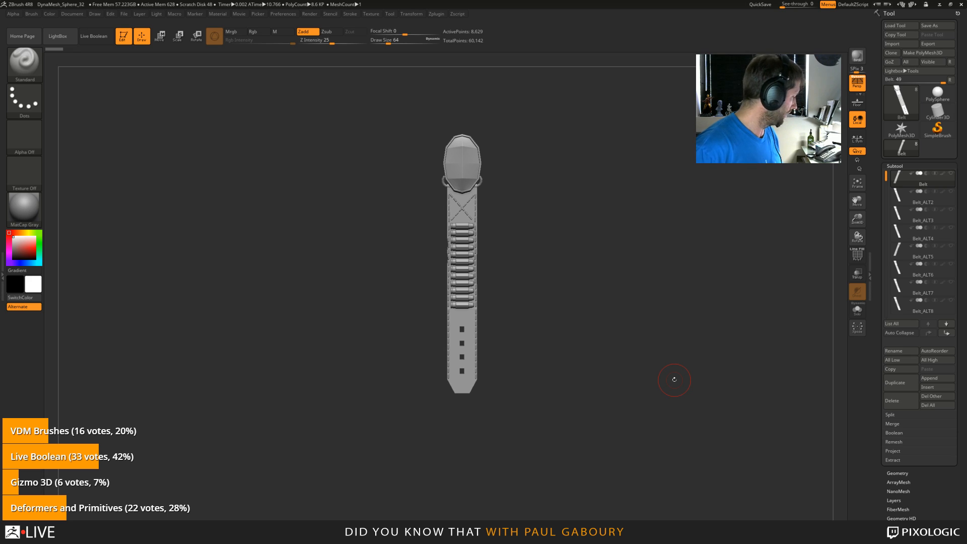
key("shift")
key("shift+f")
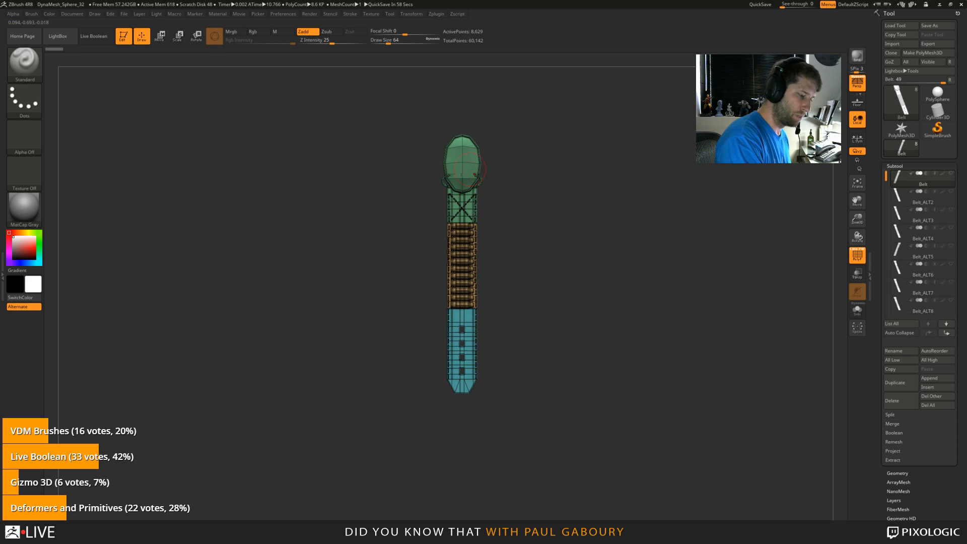
Step: Examine the belt subtools one after another, from Belt to Belt_ALT8, and return to the first Belt subtool
left_click(467, 375, "alt")
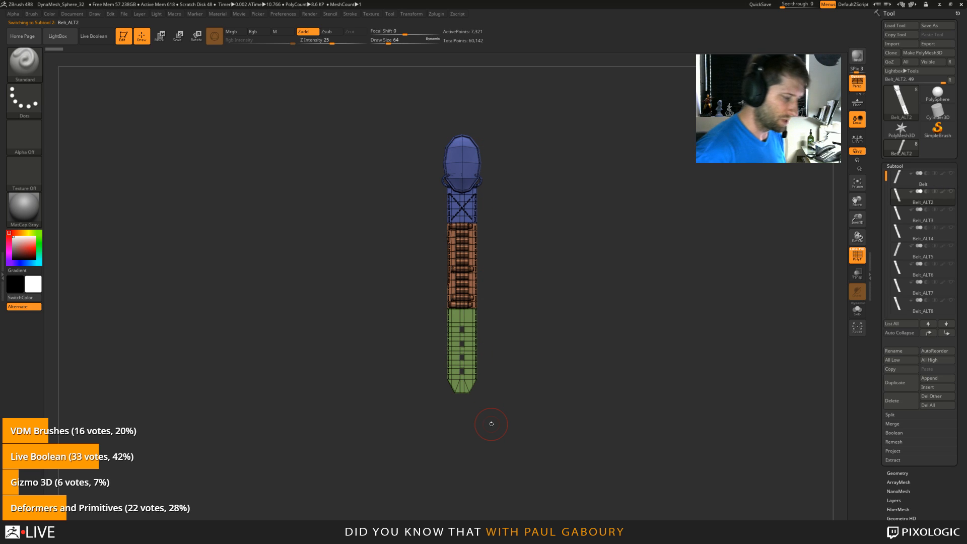
key("Down")
key("Down")
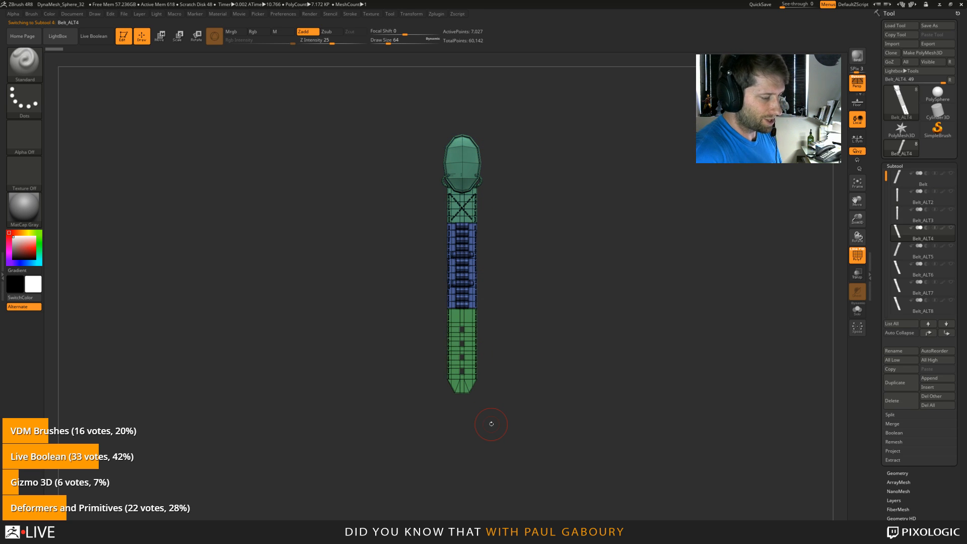
key("Down")
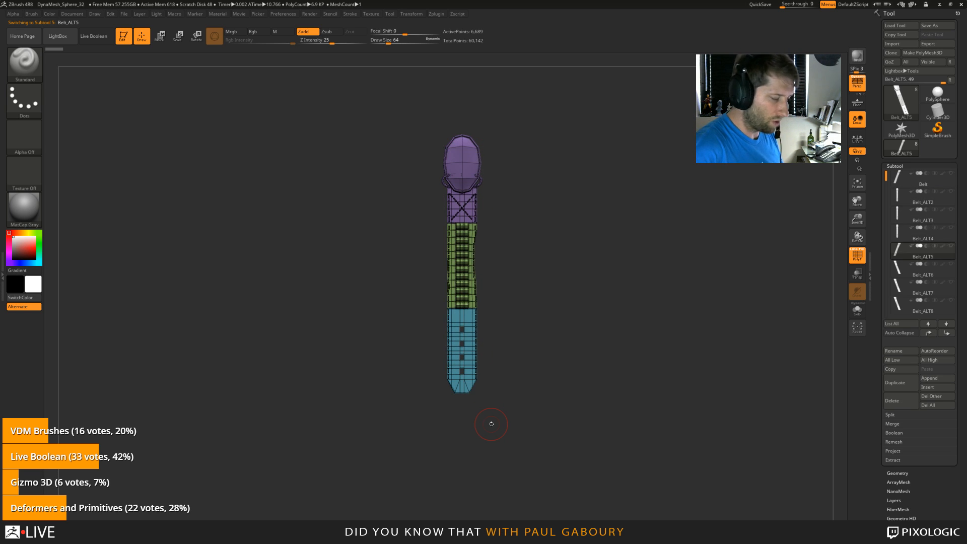
key("Down")
key("Down")
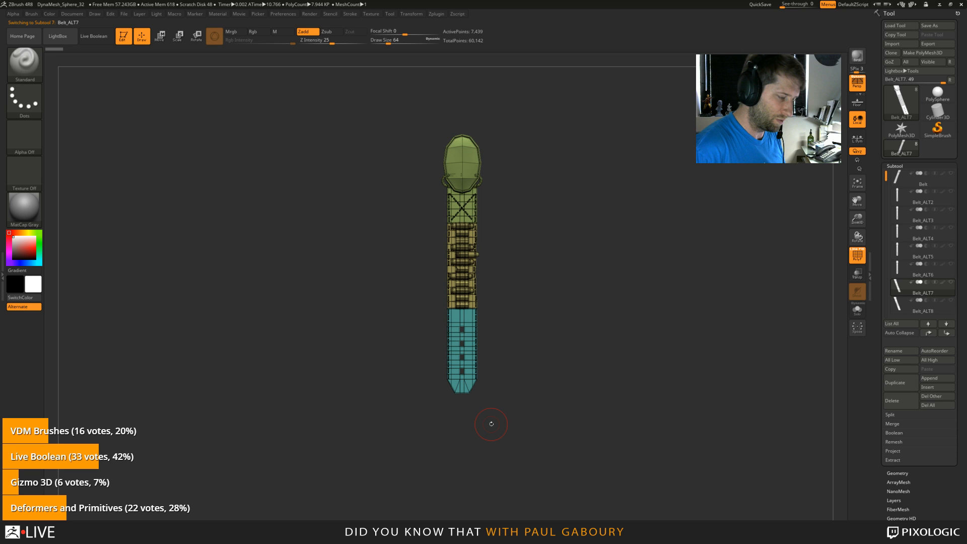
key("Up")
key("Up")
key("Up")
key("Up")
key("Up")
key("Up")
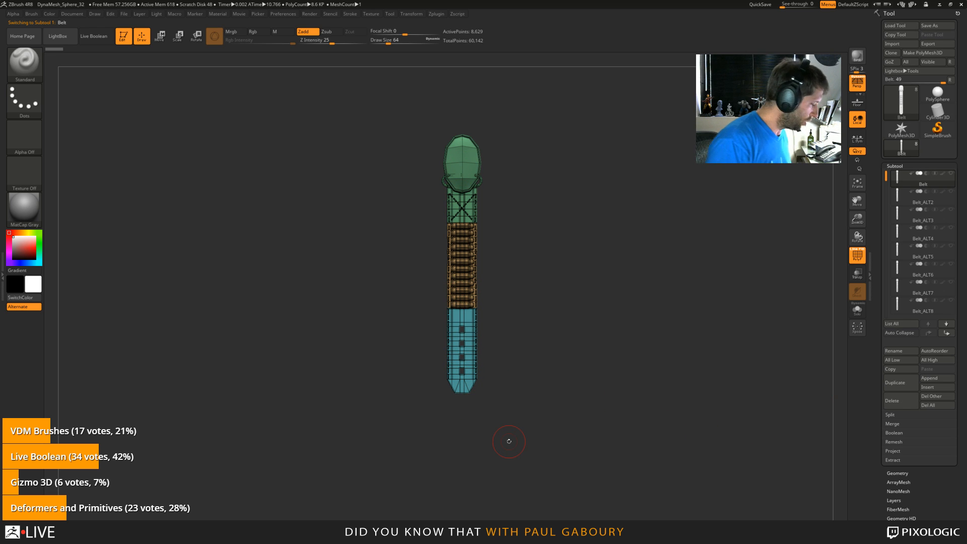
key("Down")
key("Down")
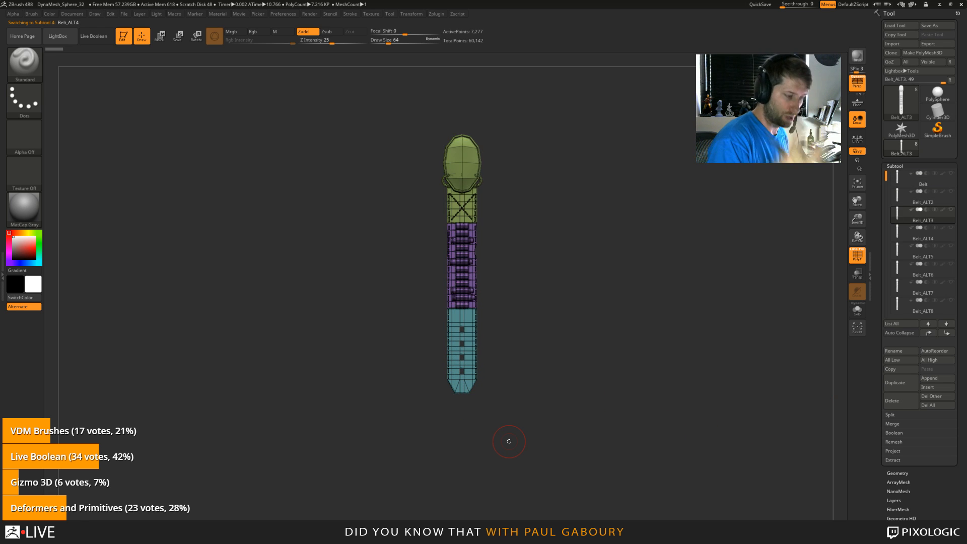
key("Down")
key("Down")
key("Down")
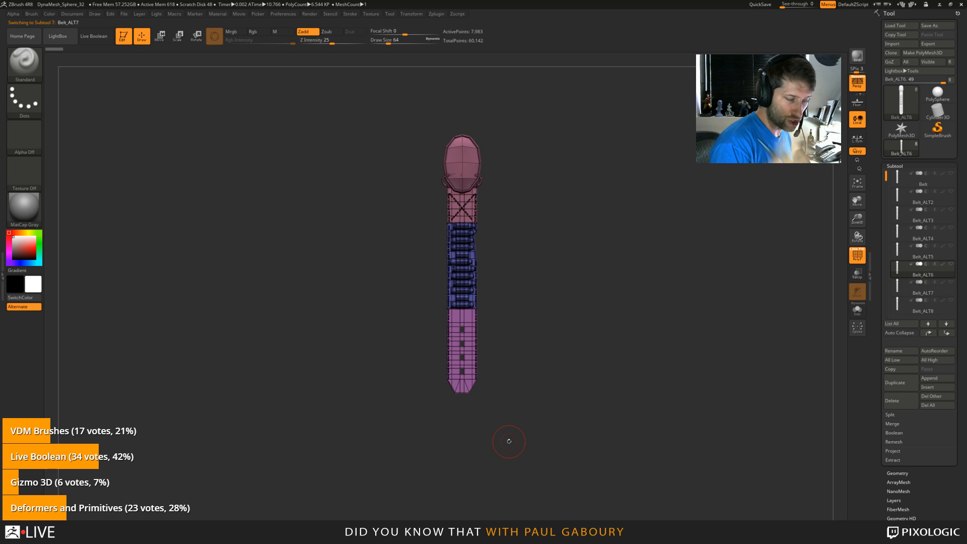
key("Down")
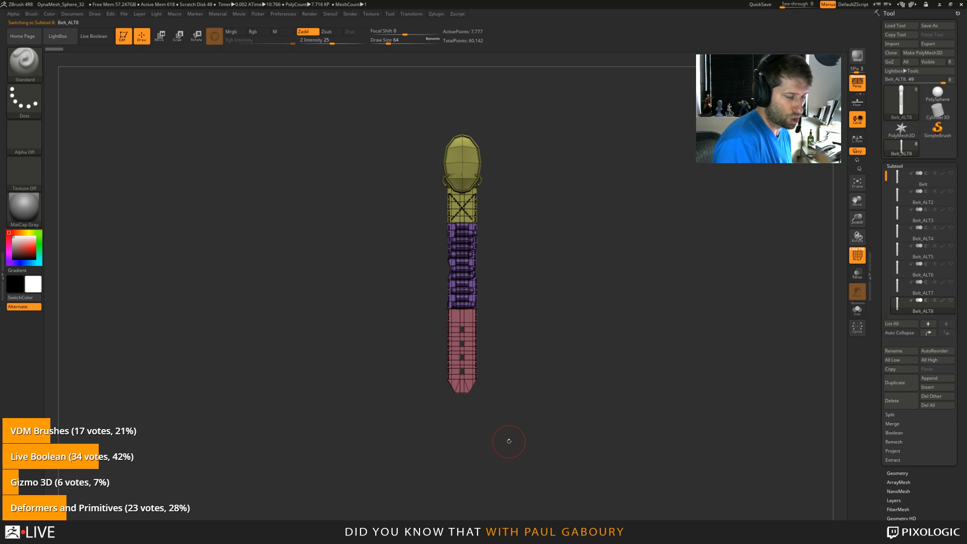
key("Up")
key("Up")
key("Up")
key("Up")
key("Up")
key("Up")
key("Up")
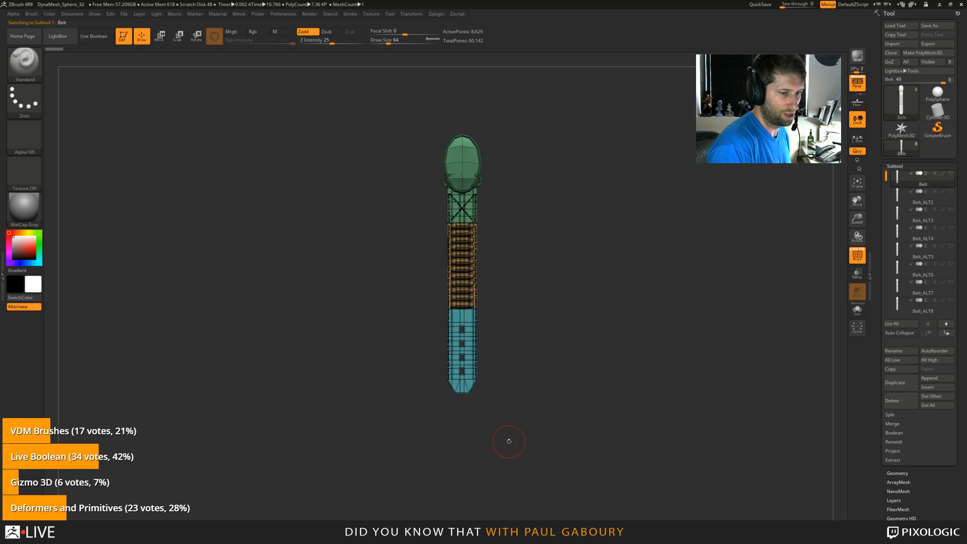
Step: Create an InsertMultiMesh brush from all the belt subtools, using the front view of the belt
left_click_drag(553, 299, 575, 333)
left_click_drag(602, 336, 543, 330, "shift")
mouse_move(559, 327)
right_mouse_down("ctrl")
mouse_move(571, 312)
mouse_move(561, 329)
right_mouse_up("ctrl")
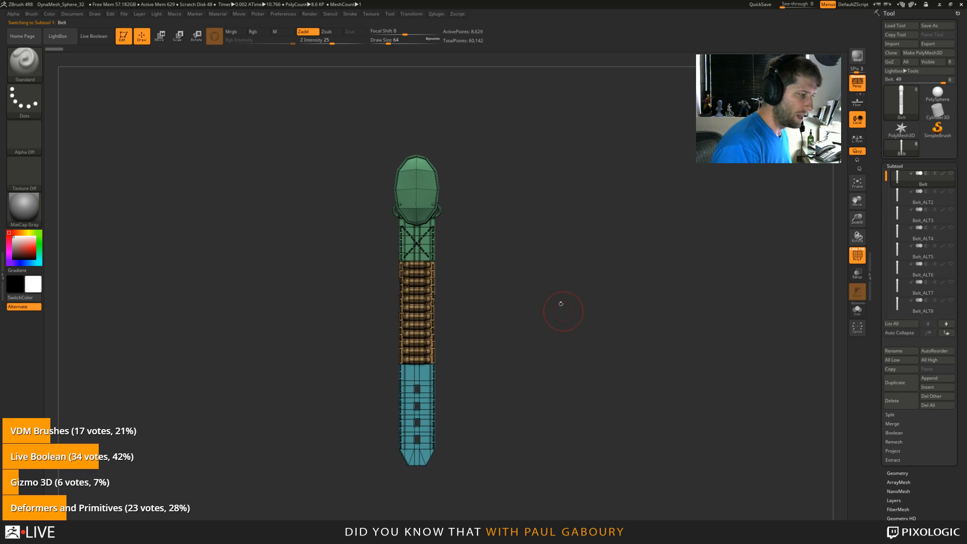
left_click(351, 14)
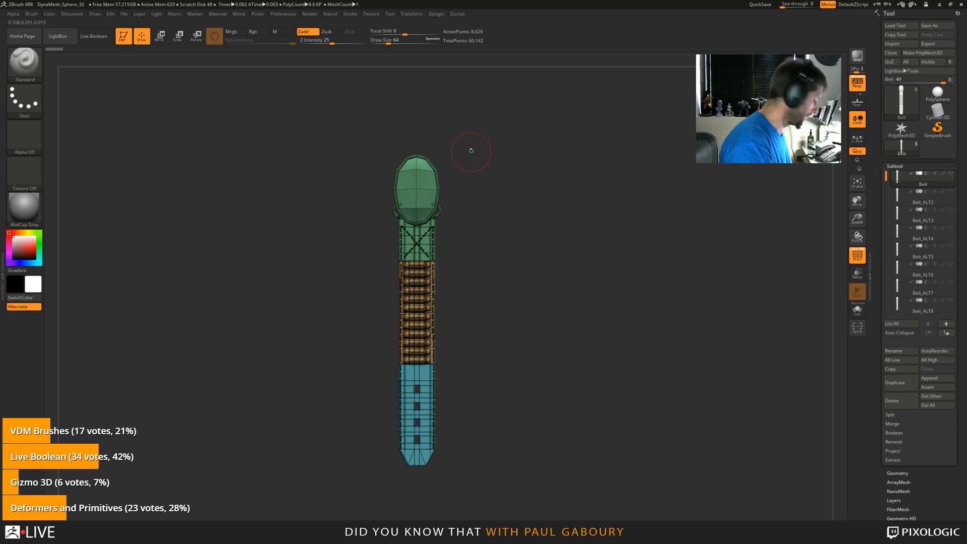
key("b")
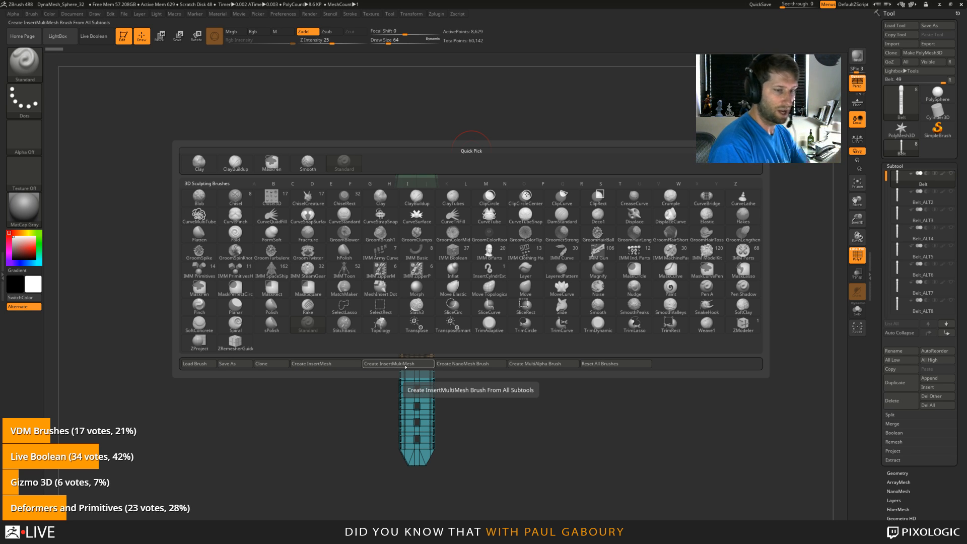
left_click(405, 364)
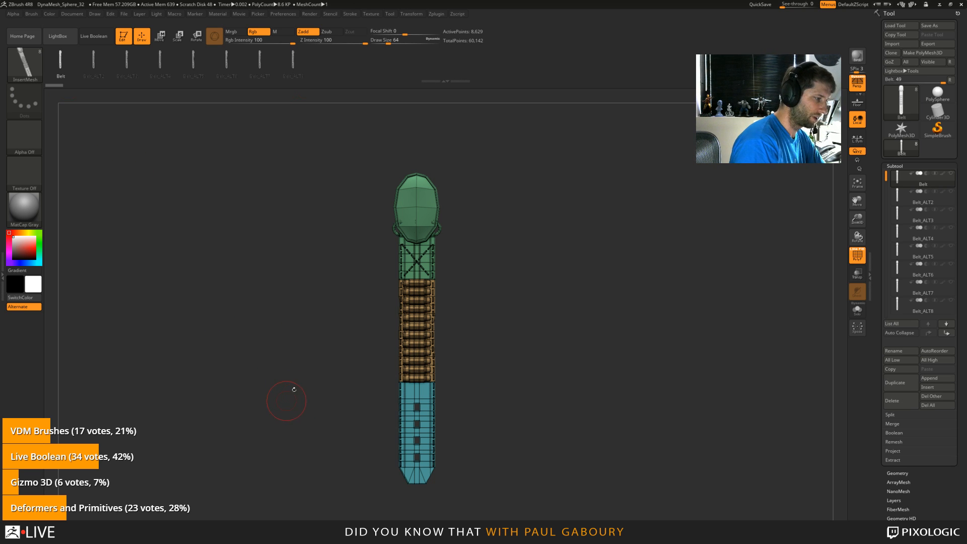
Step: Turn on Curve Mode for the new InsertMesh belt brush and set Draw Size to 163
left_click(352, 14)
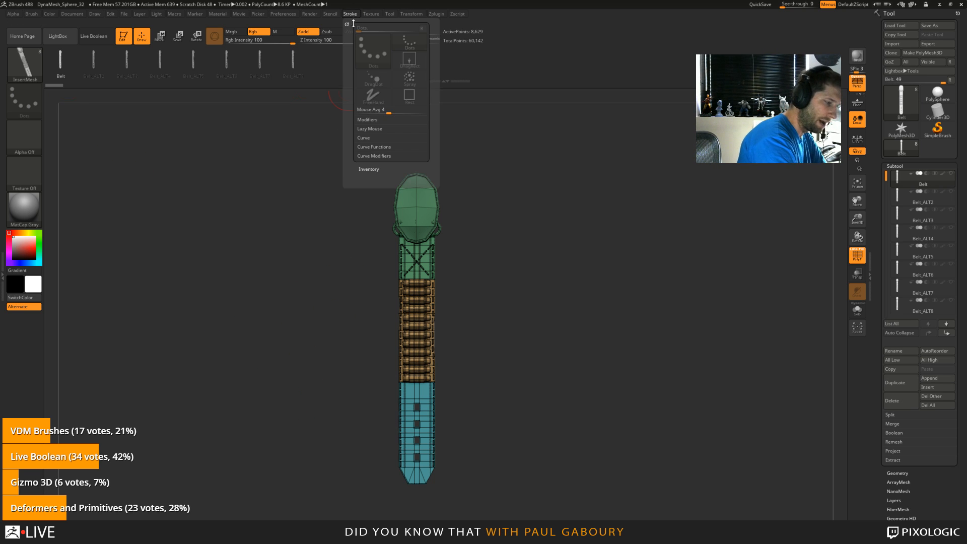
left_click(363, 137)
left_click(380, 146)
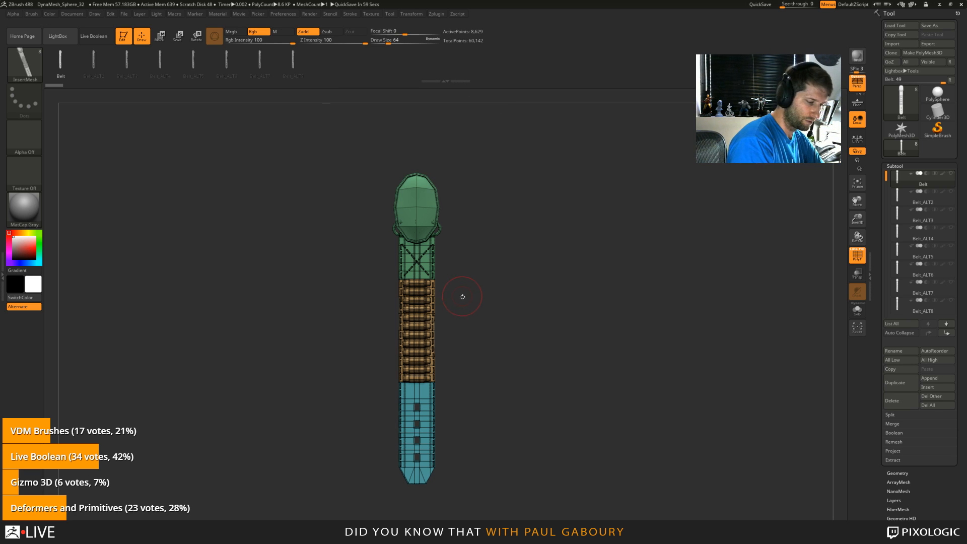
type("s163")
key("Return")
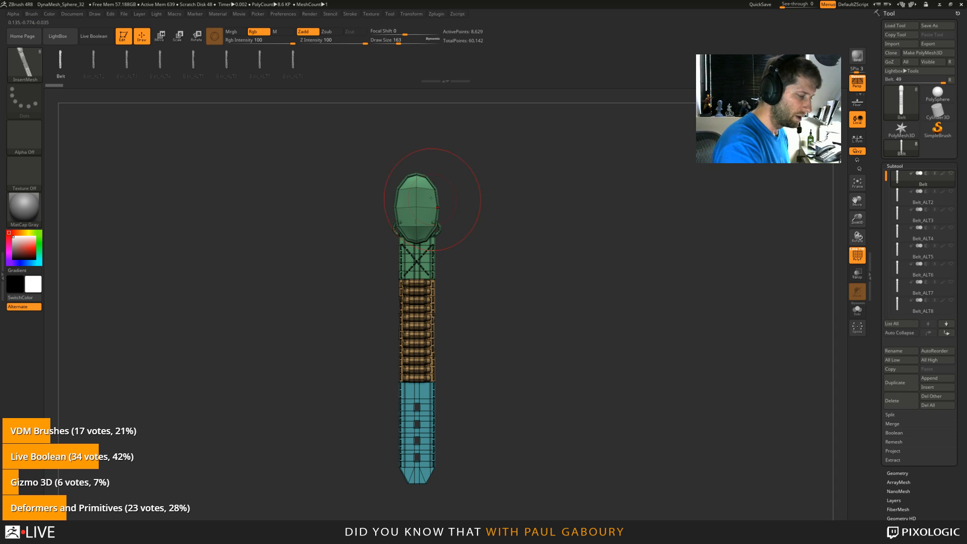
Step: Draw a winding belt curve out from the buckle, turn off PolyFrame, and adjust the curve's start at Draw Size 64
mouse_move(432, 195)
left_mouse_down()
mouse_move(606, 228)
mouse_move(777, 307)
mouse_move(744, 169)
left_mouse_up()
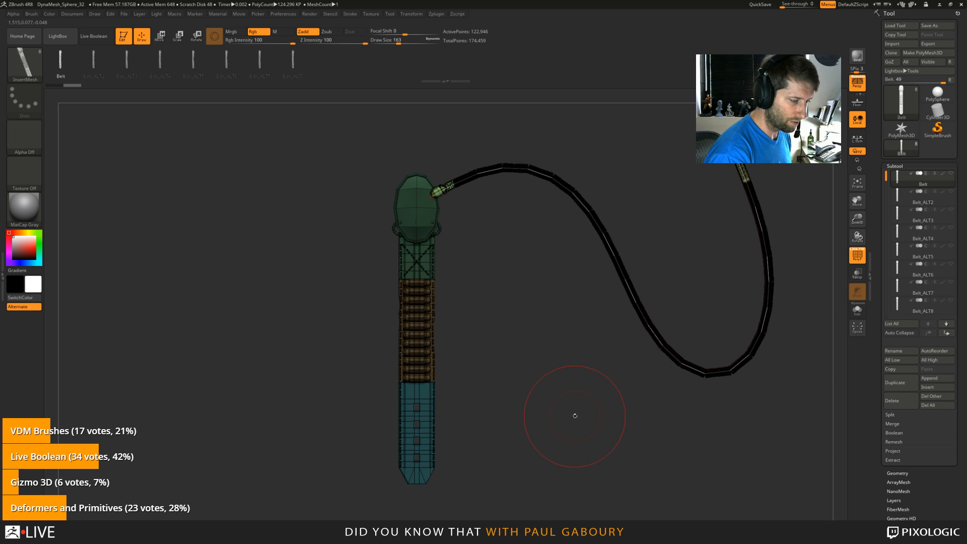
key("shift+f")
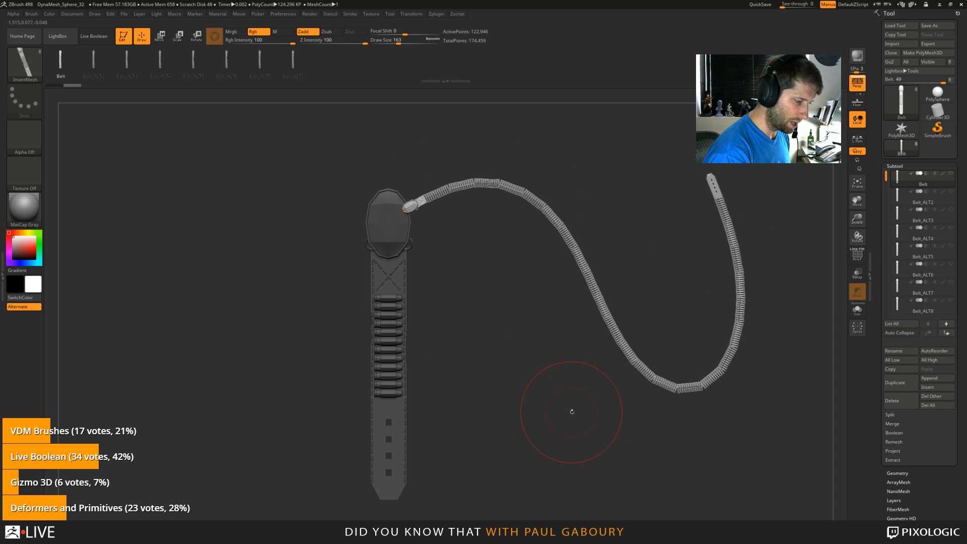
type("s64")
key("Return")
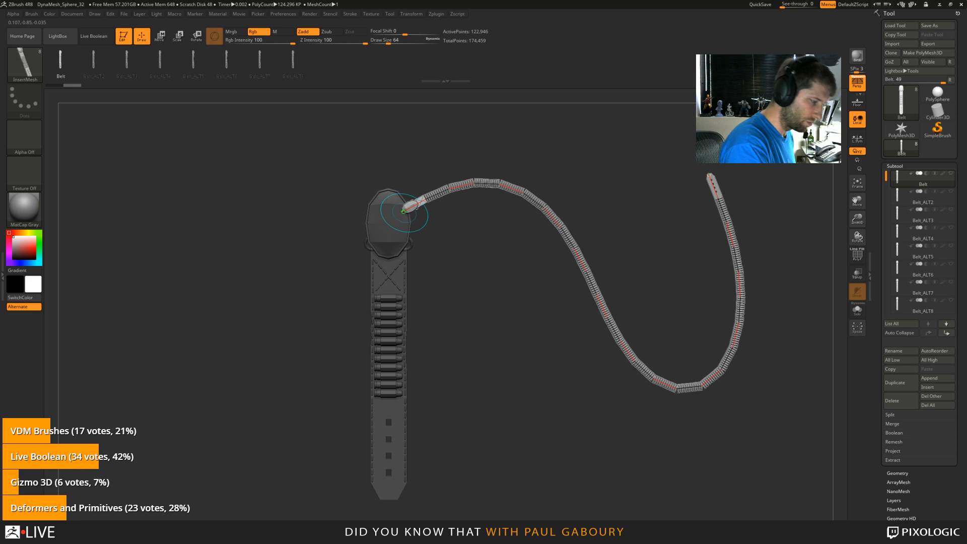
mouse_move(403, 212)
left_mouse_down()
mouse_move(512, 342)
mouse_move(630, 312)
mouse_move(516, 184)
left_mouse_up()
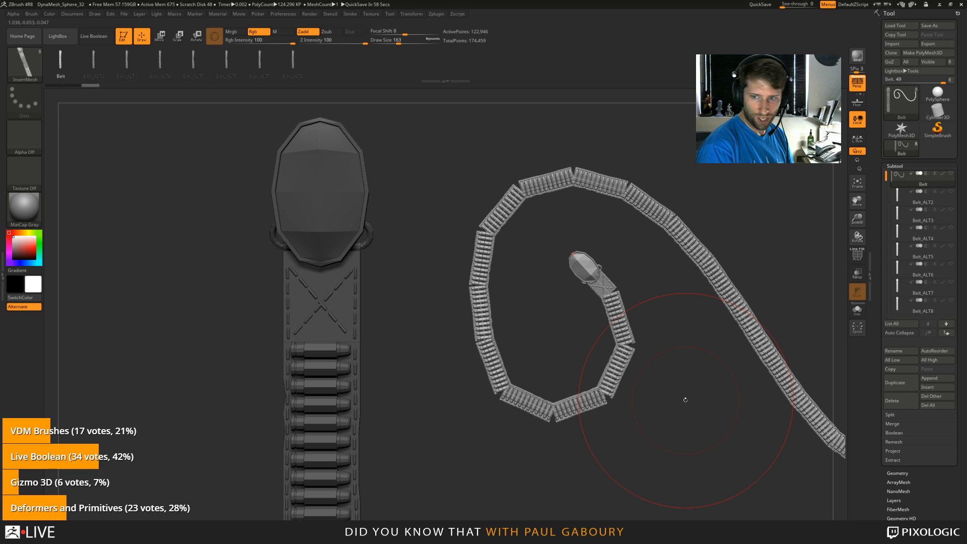
Step: Turn on Weld Points in the belt brush's modifiers and reshape the belt curve into a looping path
left_click(32, 14)
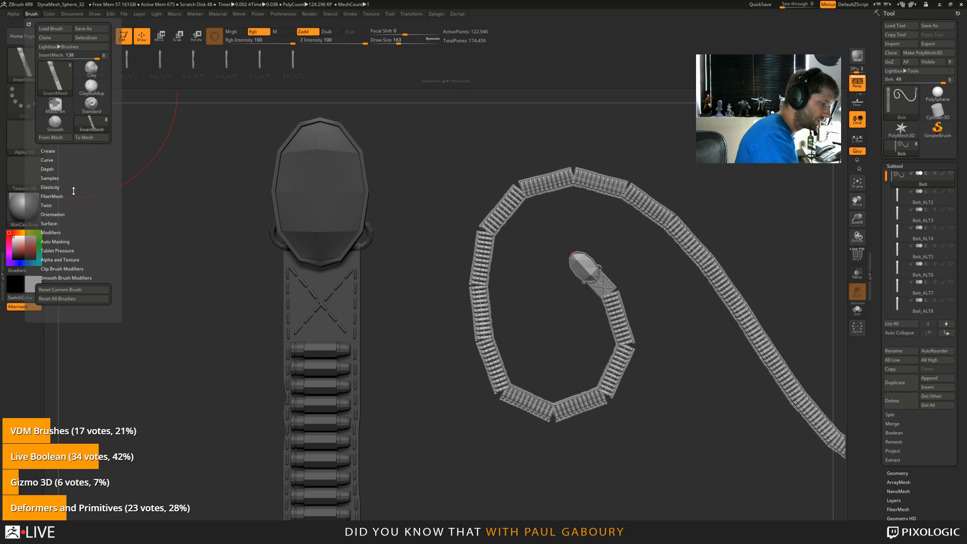
left_click(51, 232)
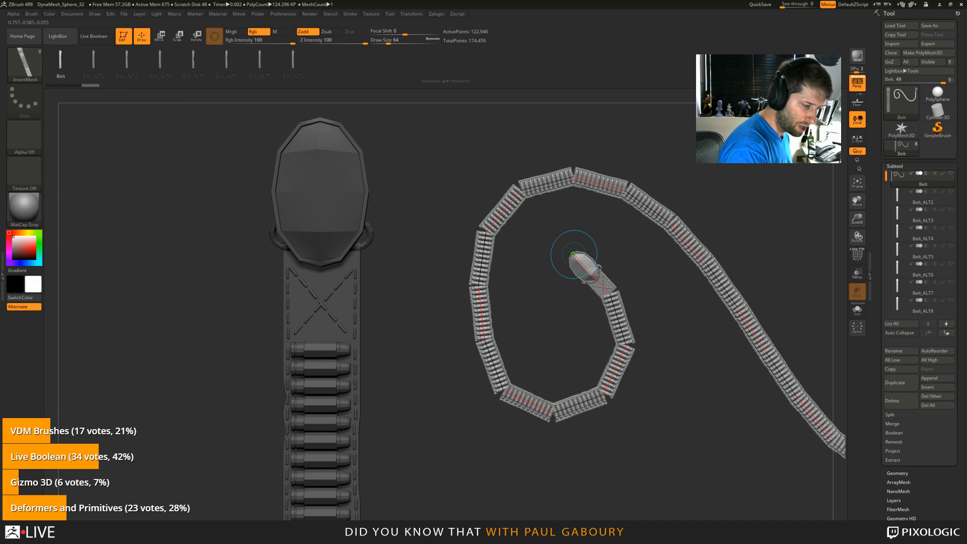
mouse_move(572, 254)
left_mouse_down()
mouse_move(584, 228)
mouse_move(661, 319)
mouse_move(644, 196)
mouse_move(740, 269)
mouse_move(612, 401)
mouse_move(681, 438)
mouse_move(708, 205)
mouse_move(741, 191)
left_mouse_up()
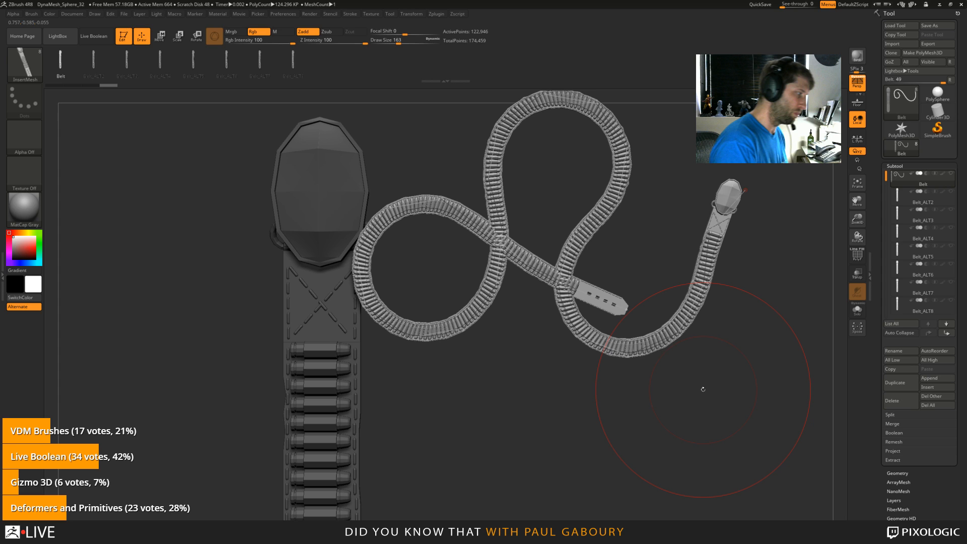
left_click(31, 13)
left_click(93, 322)
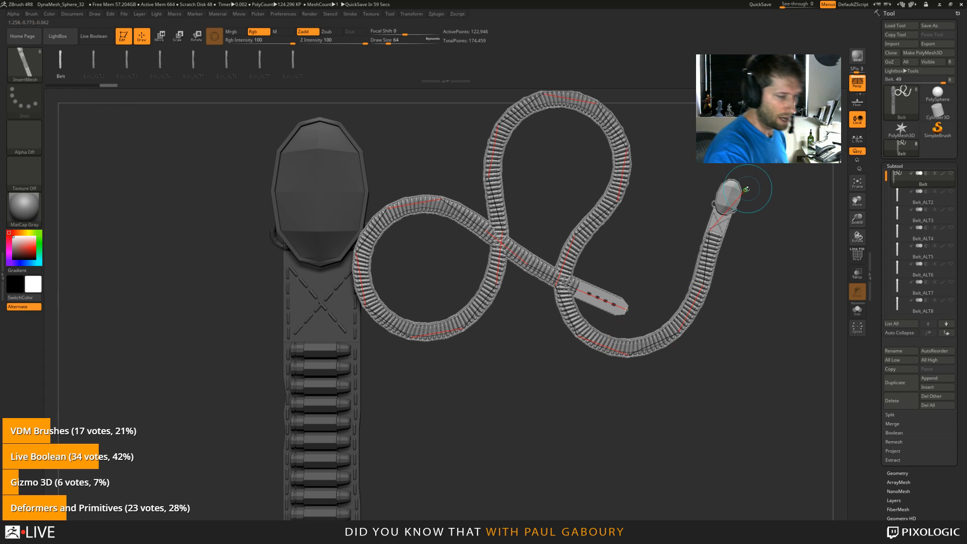
mouse_move(748, 194)
left_mouse_down()
mouse_move(732, 202)
mouse_move(753, 171)
left_mouse_up()
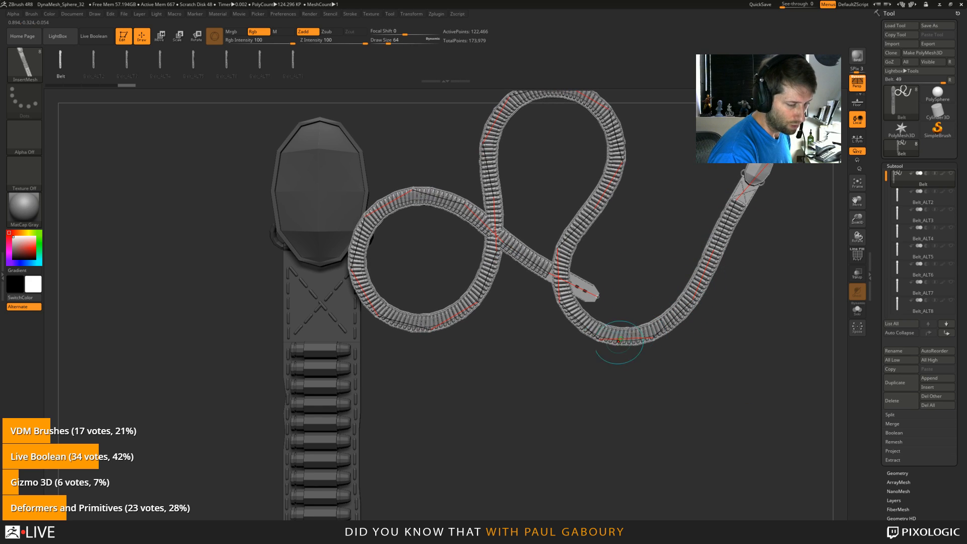
left_click(546, 424)
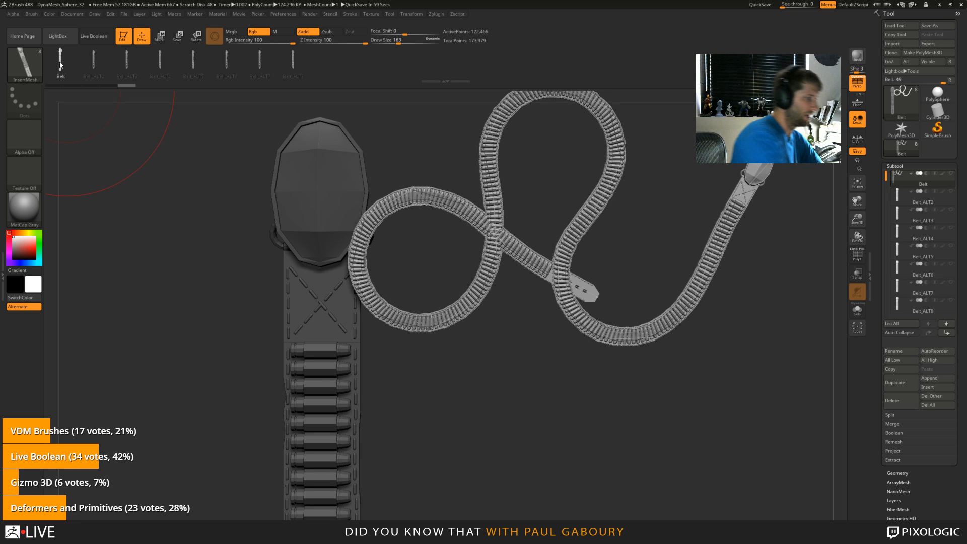
Step: Set the belt brush's Variations to 8 and lay out a winding belt curve that mixes the variants
left_click(31, 13)
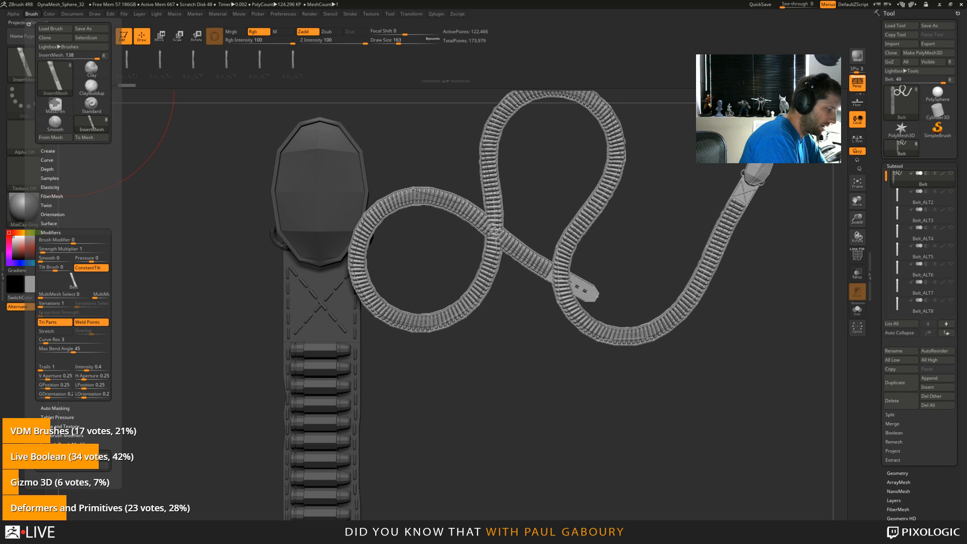
left_click_drag(41, 303, 109, 303)
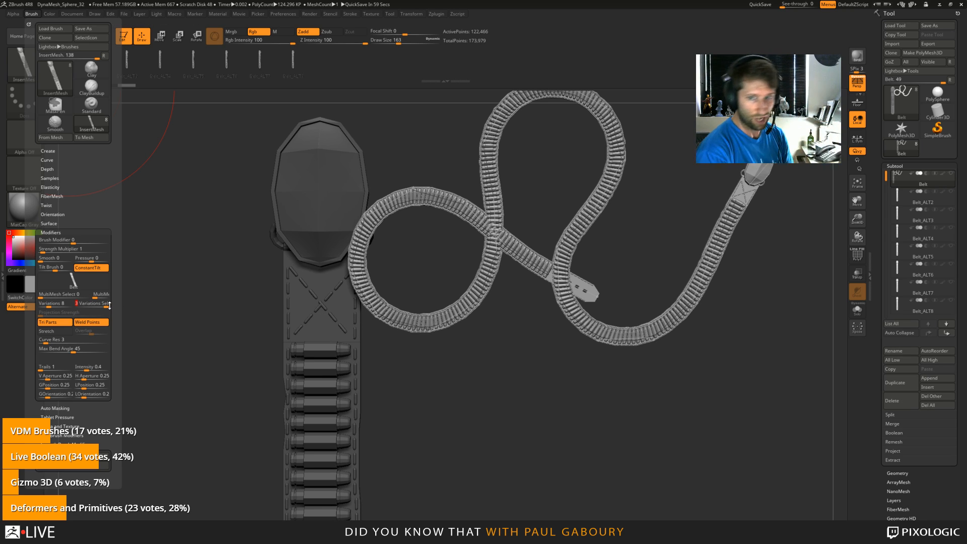
mouse_move(753, 175)
left_mouse_down()
mouse_move(810, 193)
mouse_move(746, 349)
mouse_move(686, 423)
mouse_move(638, 447)
left_mouse_up()
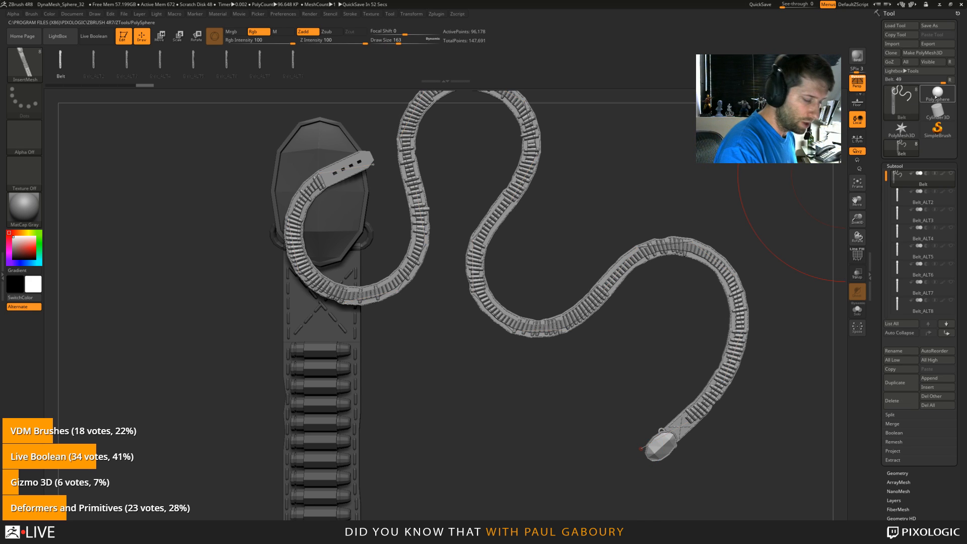
Step: Switch to the PolySphere tool and load the DemoHead.ZPR project in its place
left_click(937, 95)
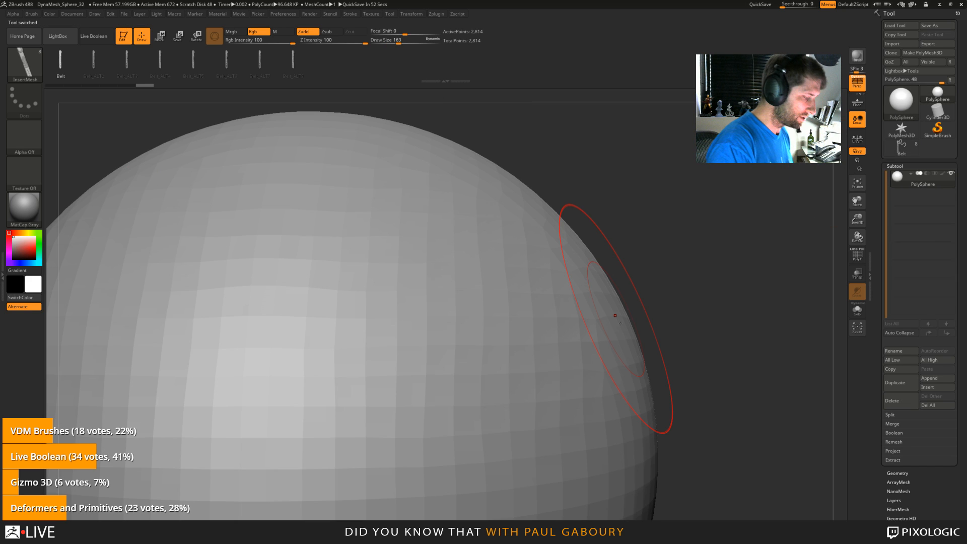
key("f")
key("comma")
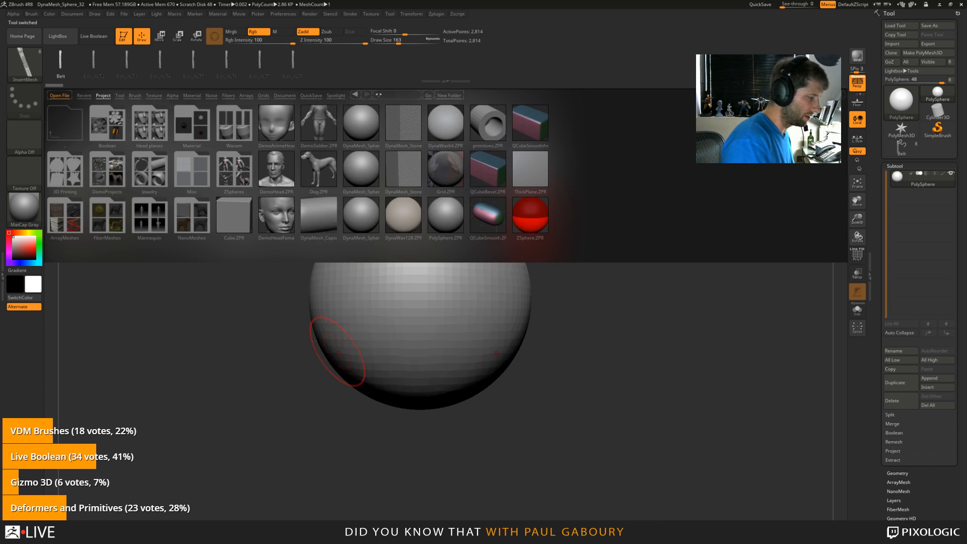
double_click(279, 171)
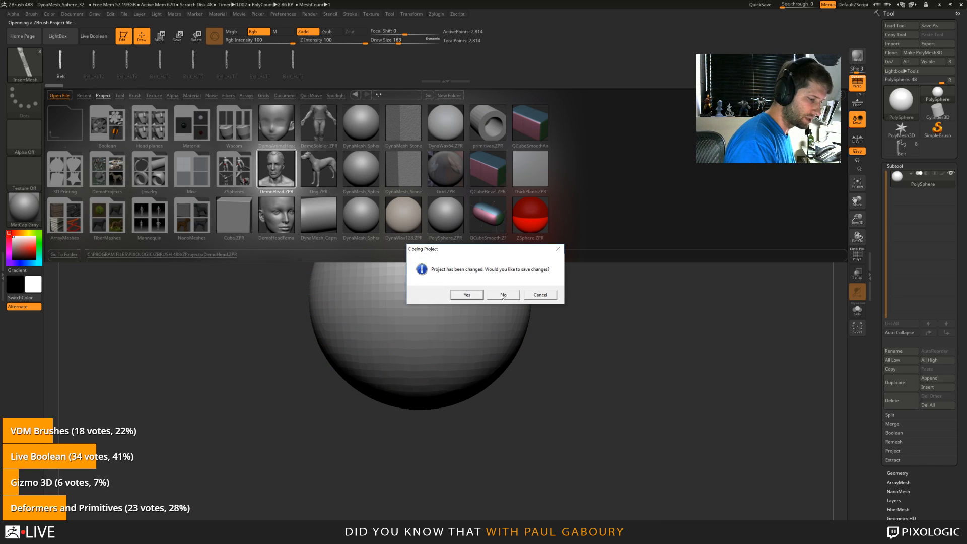
left_click(466, 295)
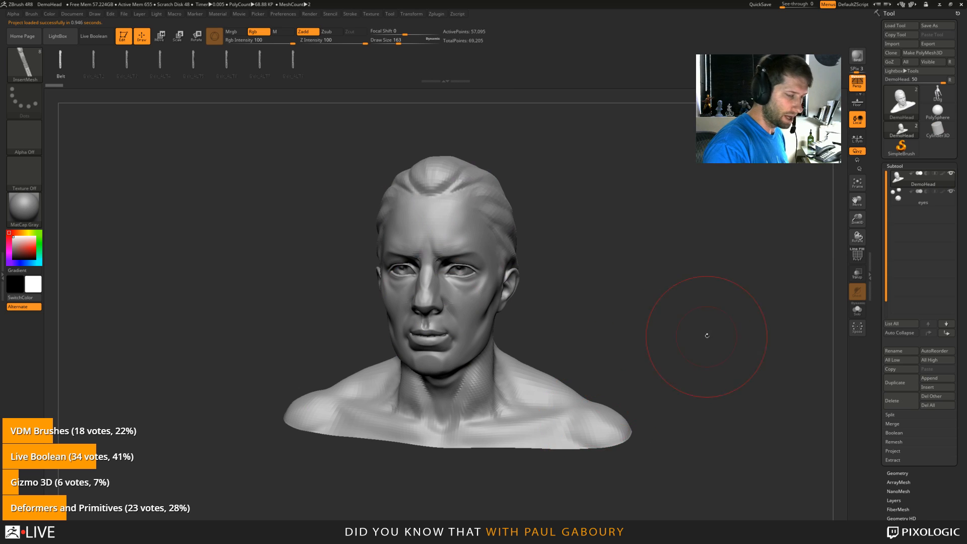
Step: Set Draw Size to 62 and subdivide the head once
key("s")
left_click_drag(659, 328, 657, 329)
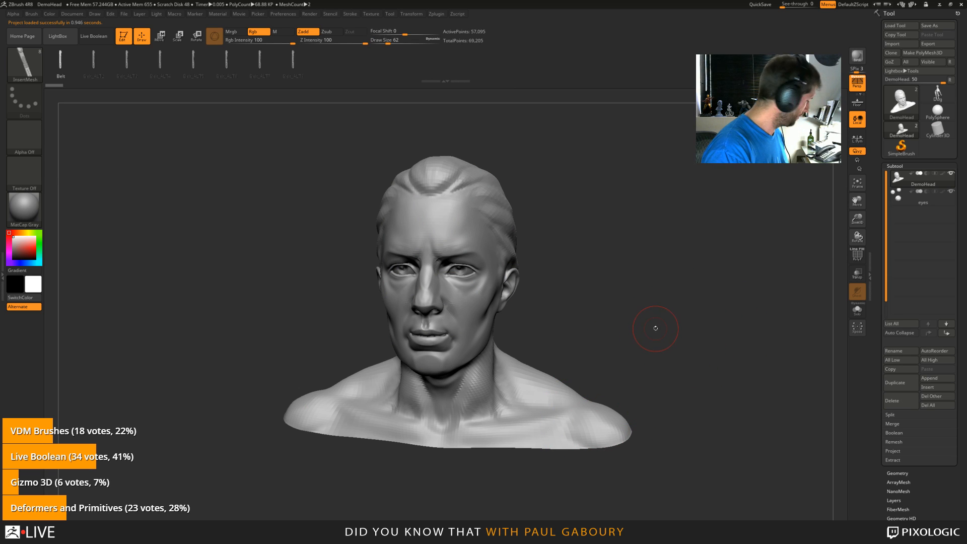
key("ctrl+d")
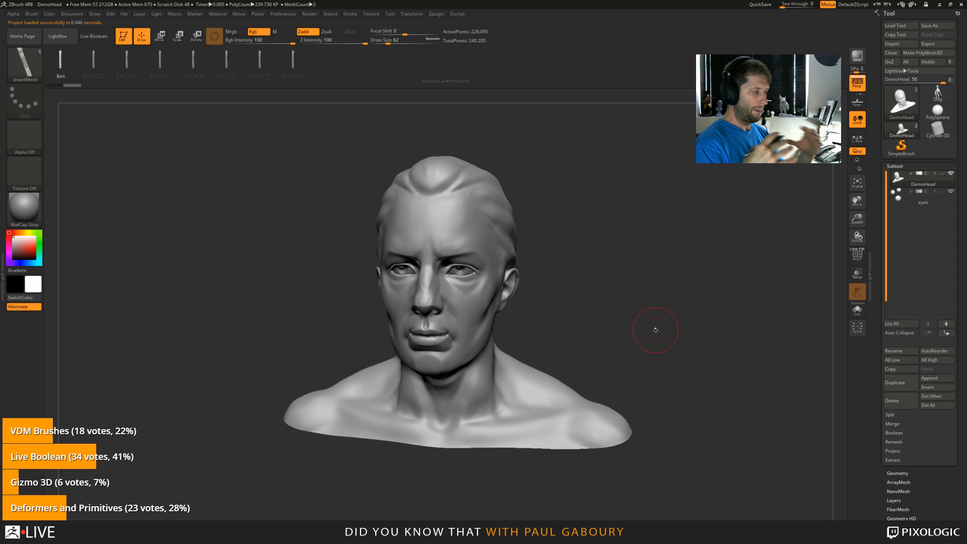
Step: Select the IMM ModelKit brush and try to insert its Boosters_1 part on the head's forehead
key("b")
key("i")
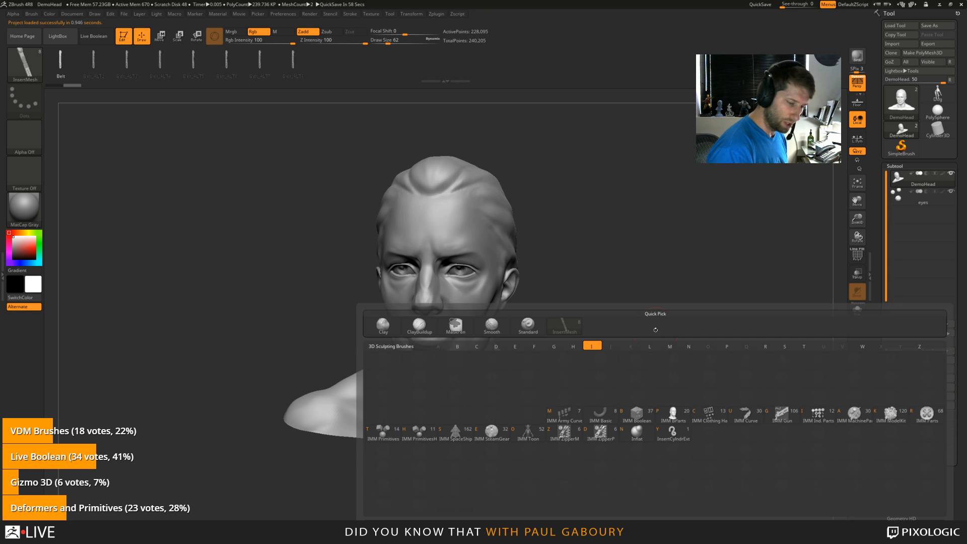
left_click(891, 414)
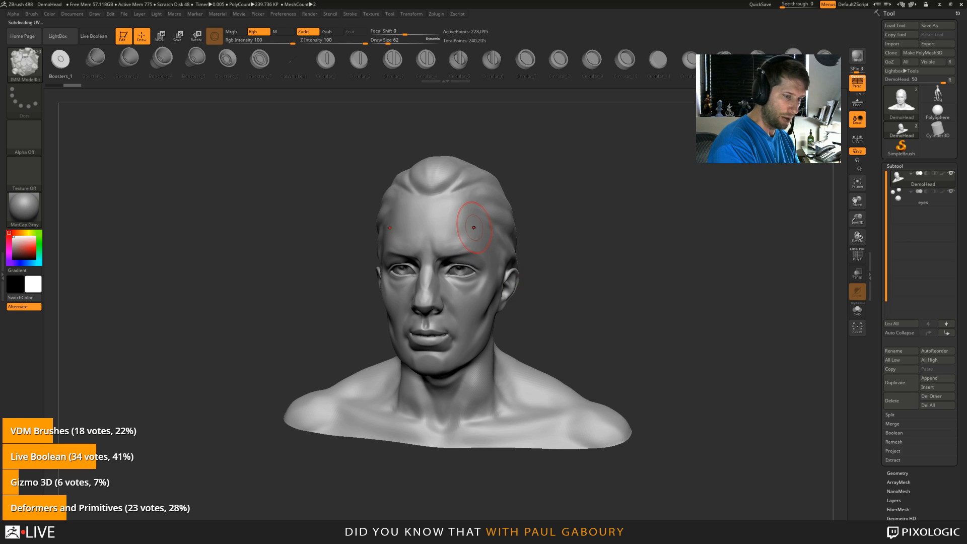
left_click_drag(471, 224, 535, 288)
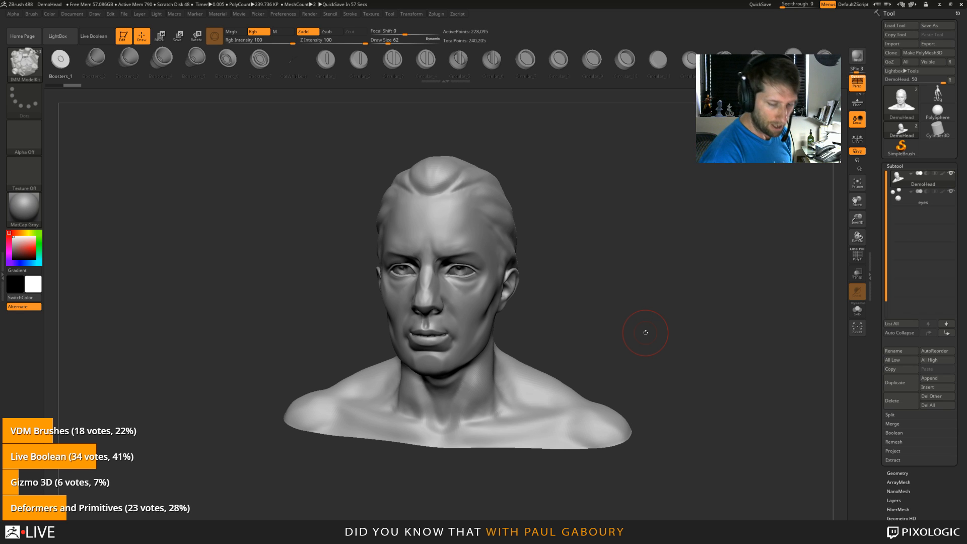
Step: Delete the head's lower subdivision levels and insert mirrored Boosters_1 parts on the forehead, facing the Subtool list again
left_click(905, 473)
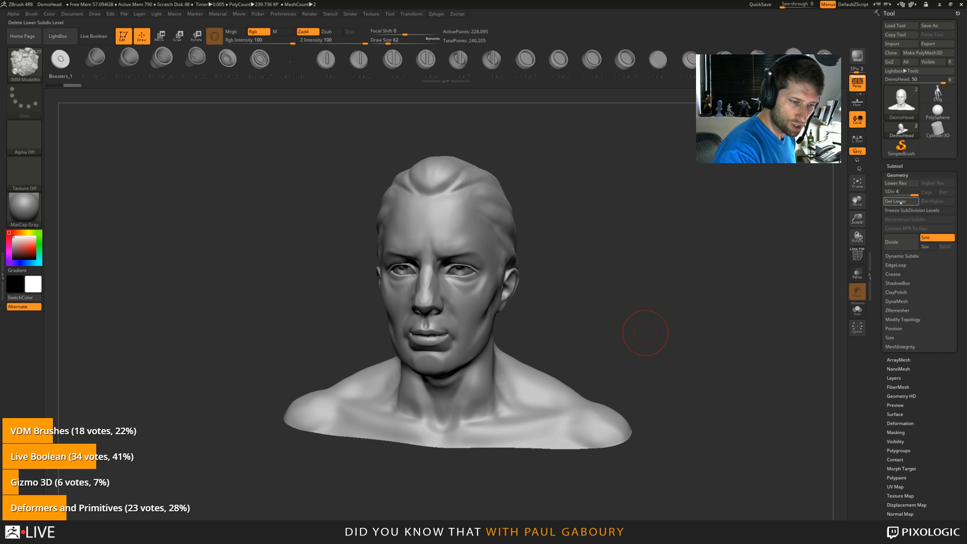
left_click_drag(467, 226, 490, 232)
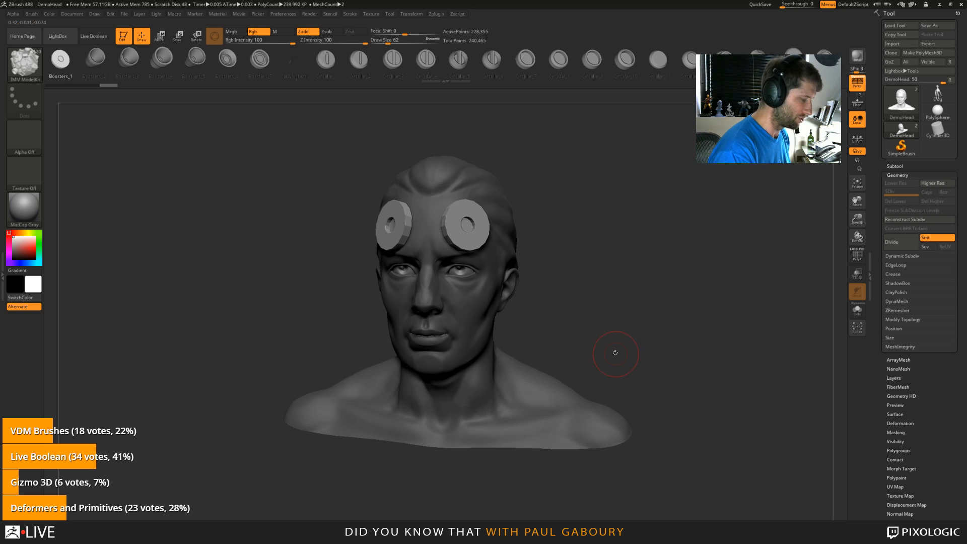
left_click(895, 166)
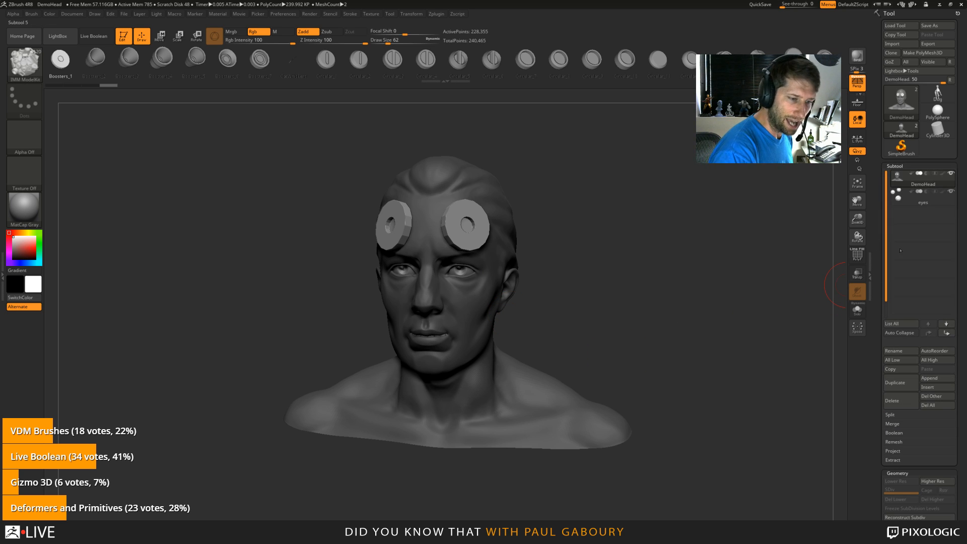
mouse_move(902, 183)
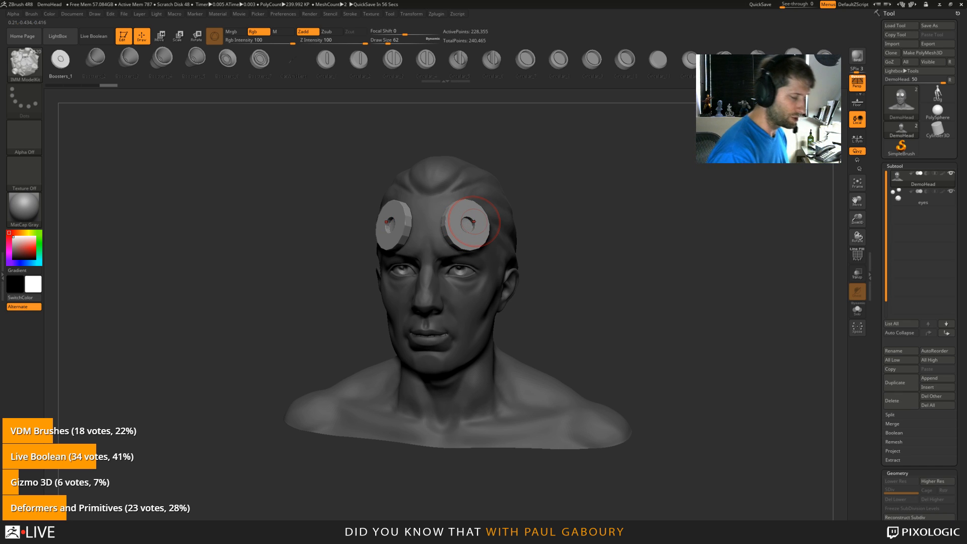
Step: Switch to the Move gizmo and swap the inserted forehead parts through the ModelKit meshes, ending on the round two-hole disc
key("w")
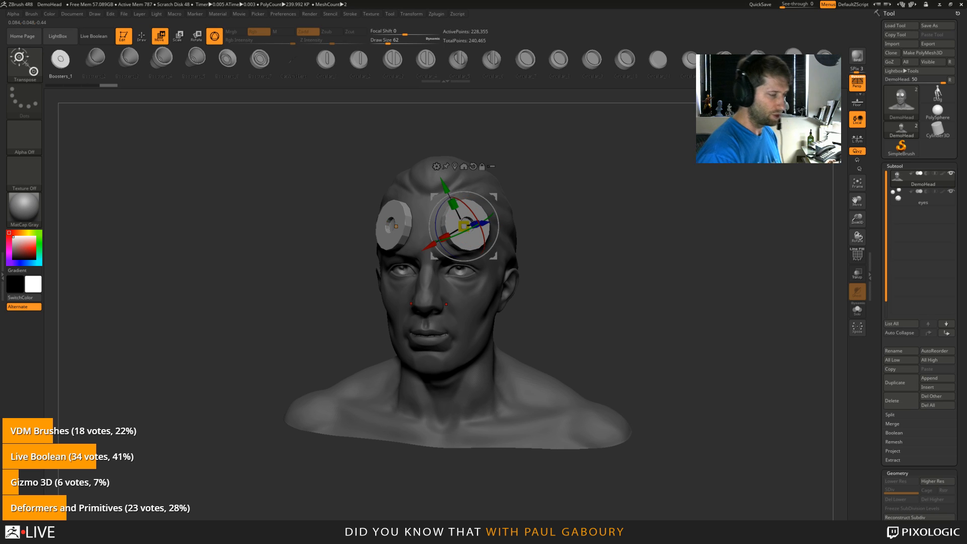
left_click(426, 60)
left_click(489, 59)
key("Right")
key("Right")
key("Right")
key("Right")
key("Right")
key("Right")
key("Right")
key("Right")
key("Right")
key("Right")
key("Right")
key("Right")
key("Right")
key("Right")
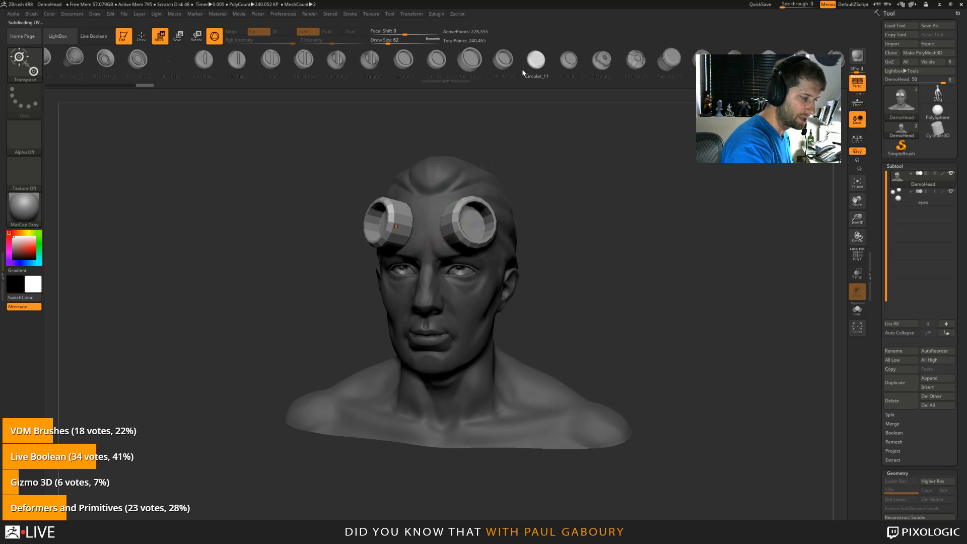
key("Left")
key("Left")
key("Left")
key("Left")
key("Left")
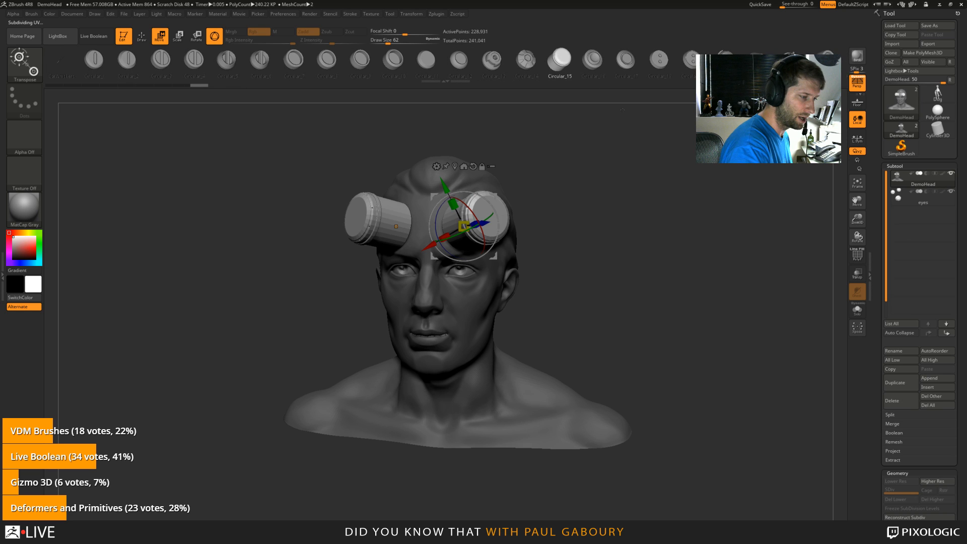
key("Left")
key("Left")
key("Left")
key("Left")
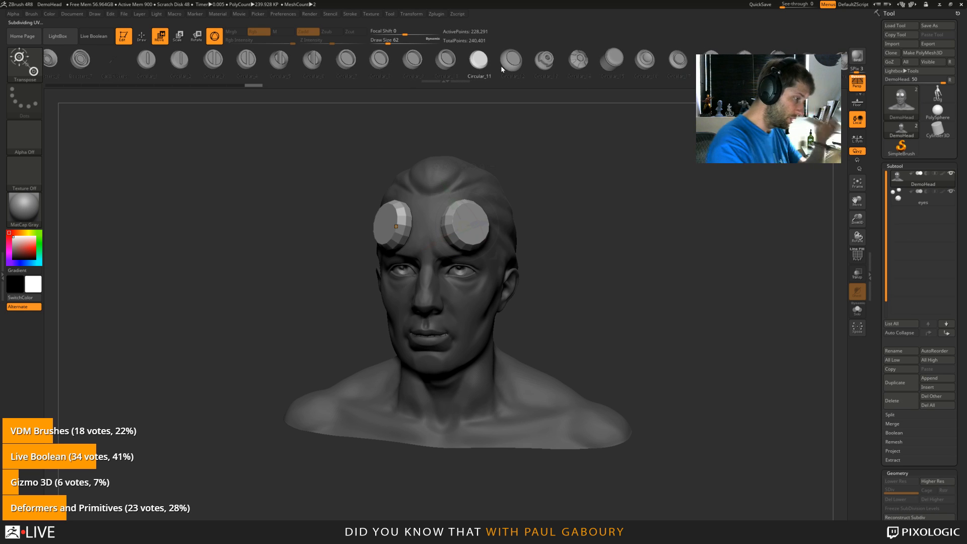
left_click(455, 64)
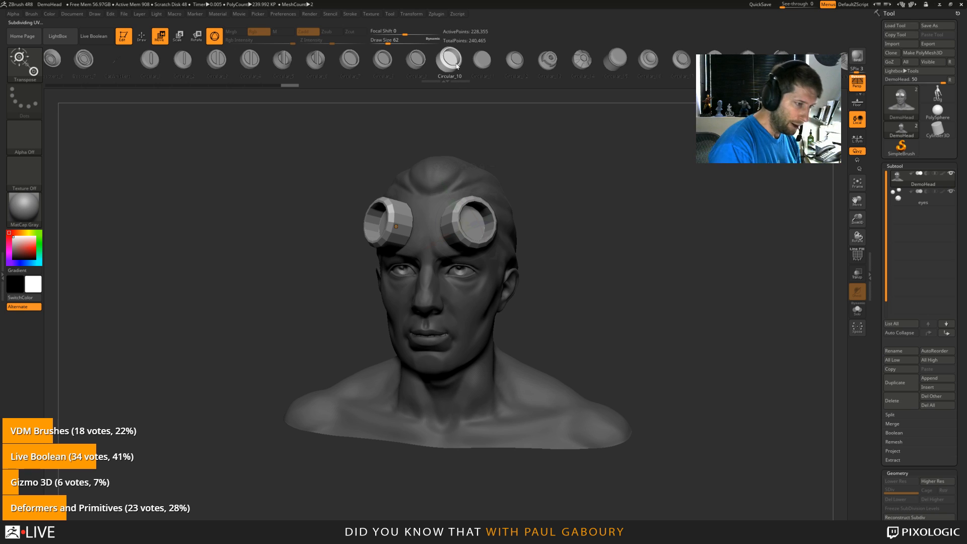
key("Right")
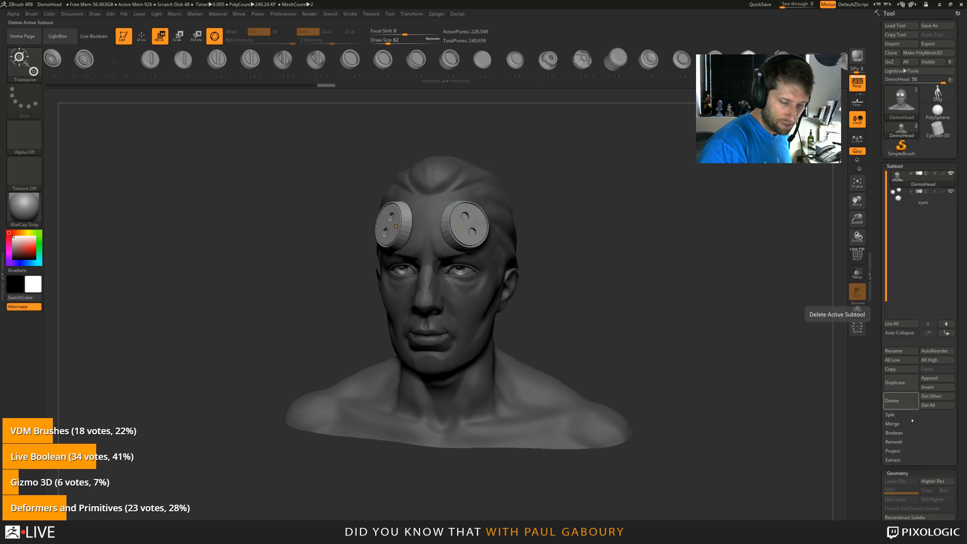
Step: Split the unmasked forehead discs off the head into their own subtool and preview it
left_click(890, 414)
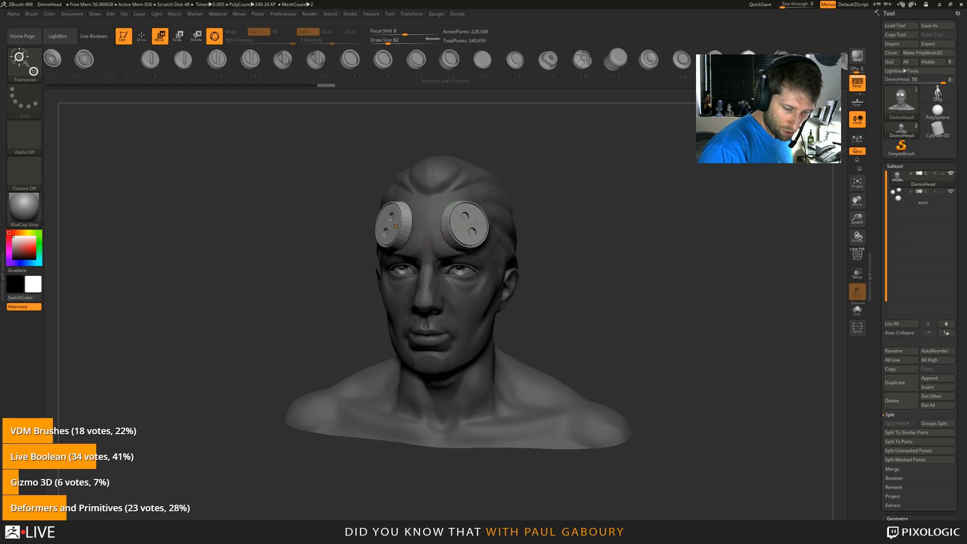
left_click(908, 450)
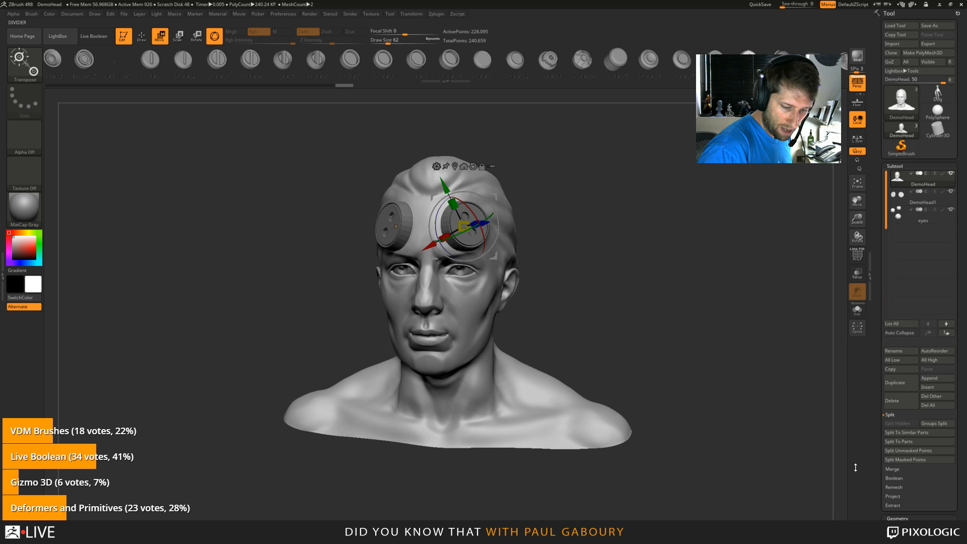
mouse_move(898, 201)
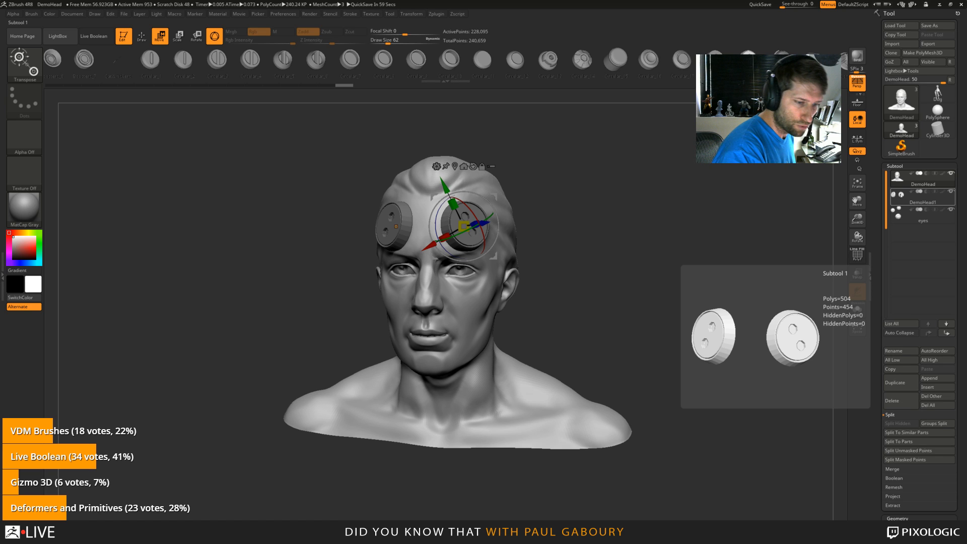
Step: Delete the split-off disc subtool, append a cube to the head as a new subtool and make it active
left_click(893, 400)
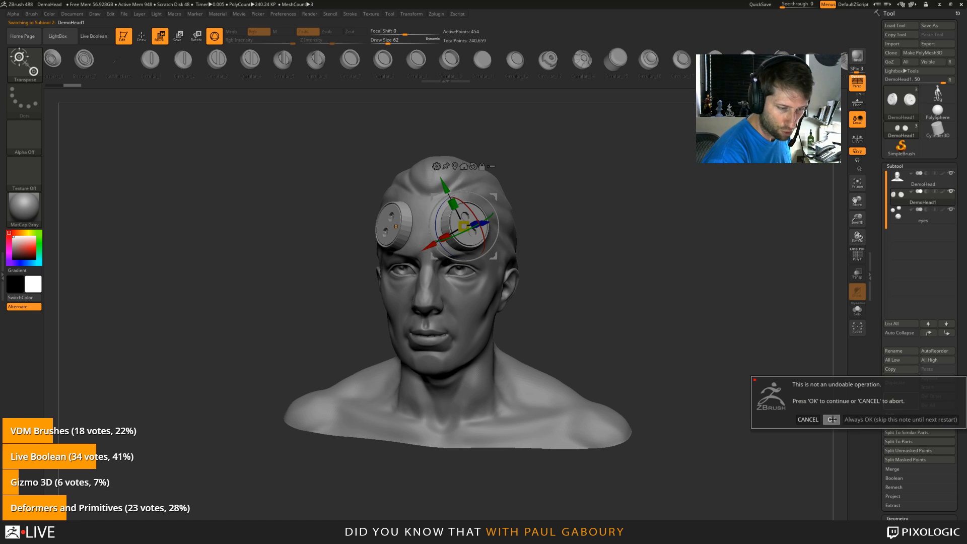
left_click(832, 419)
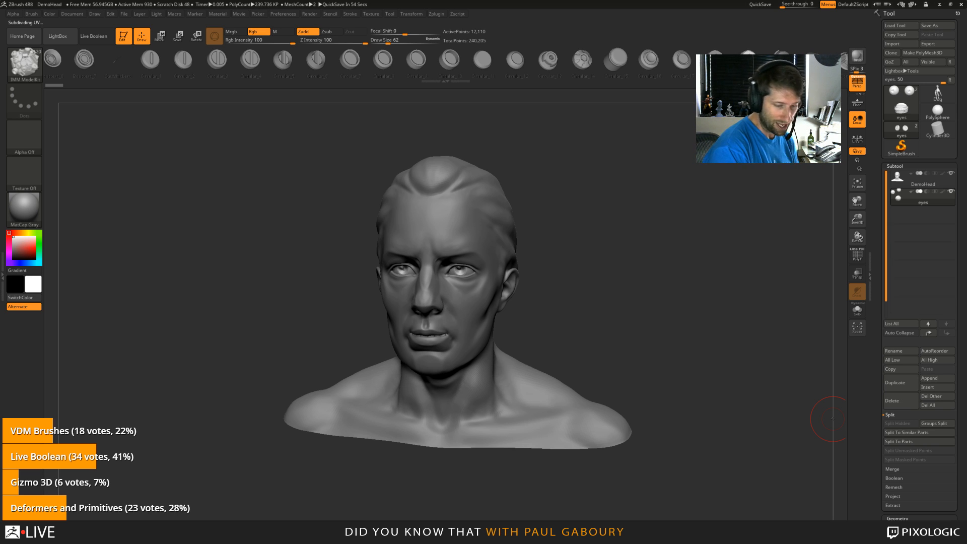
left_click(929, 378)
left_click(640, 400)
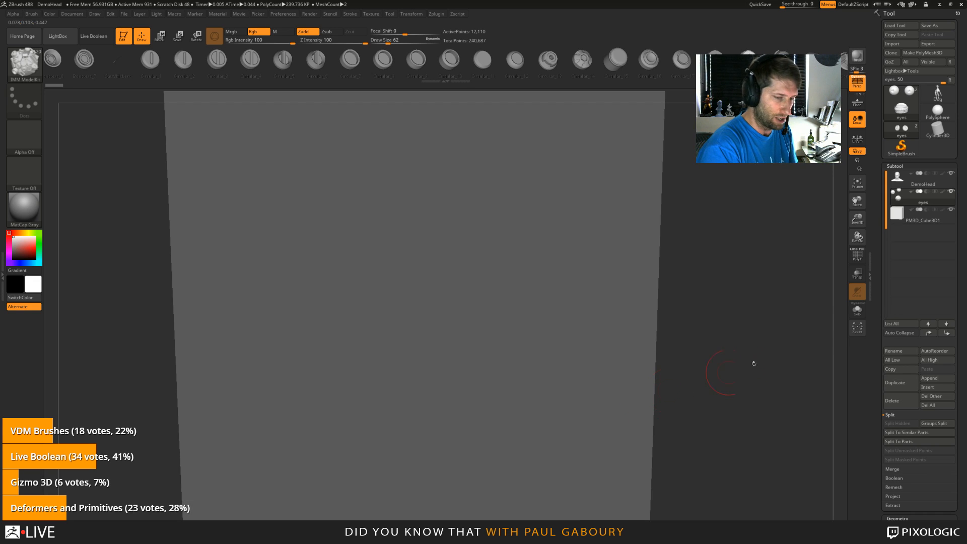
left_click(726, 373, "alt")
key("f")
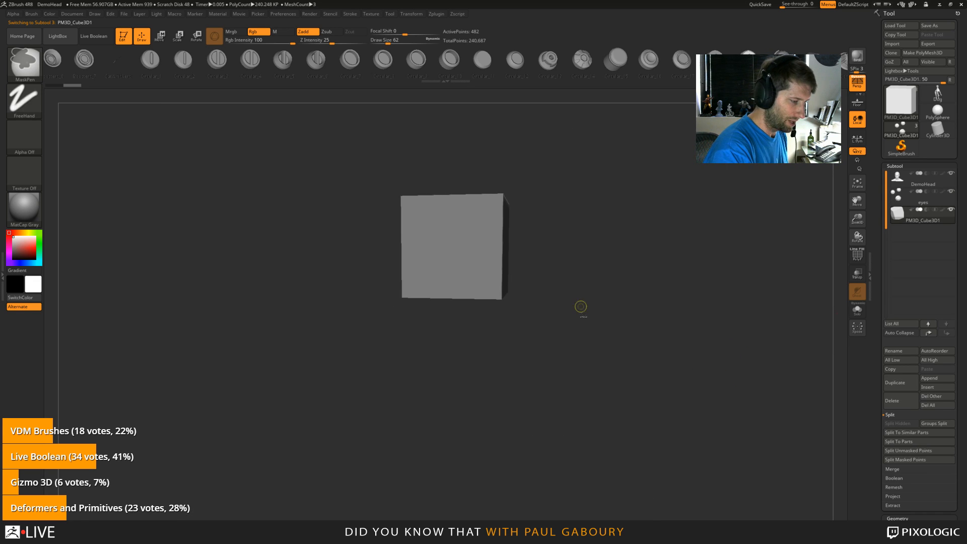
Step: Scale the appended cube down until it is hidden inside the head, and return to drawing mode
mouse_move(580, 306)
left_mouse_down()
mouse_move(572, 384)
mouse_move(585, 406)
left_mouse_up()
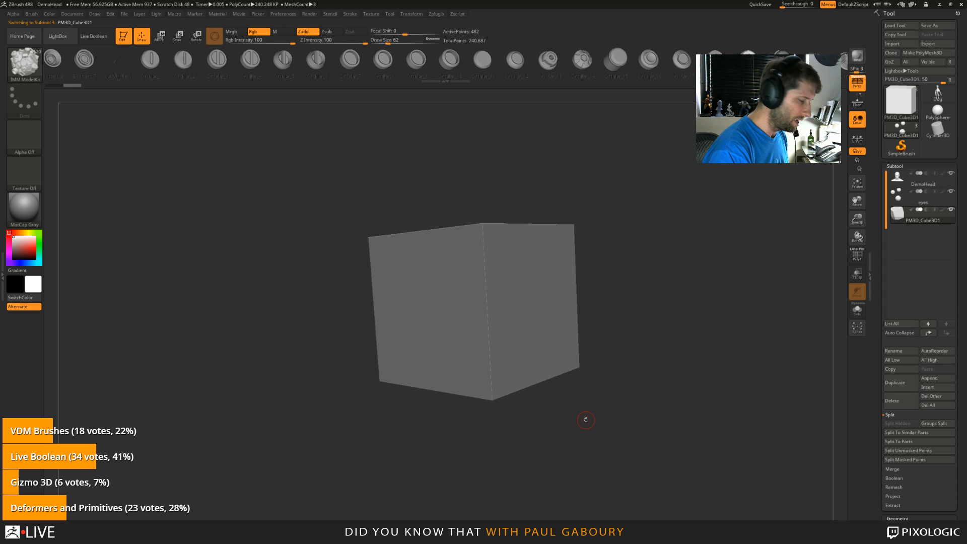
key("w")
left_click_drag(586, 420, 627, 357)
left_click_drag(475, 303, 475, 342)
left_click_drag(650, 373, 669, 411)
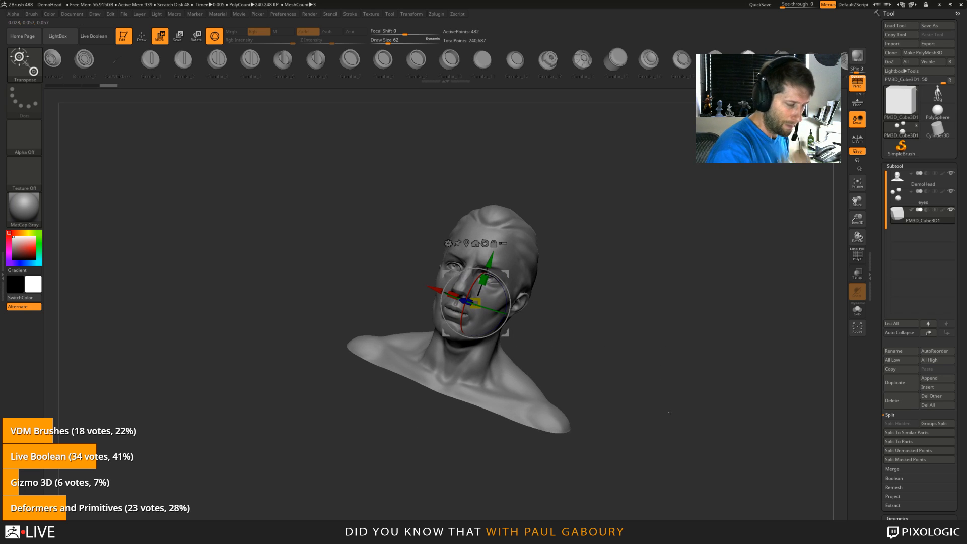
key("q")
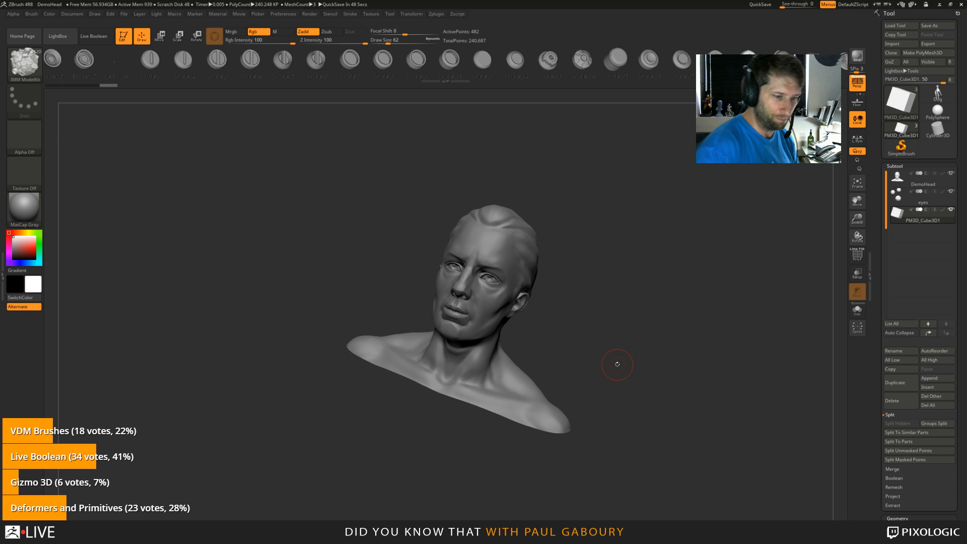
Step: Turn on Live Boolean and set the cube subtool to subtraction
left_click(97, 37)
left_click(926, 209)
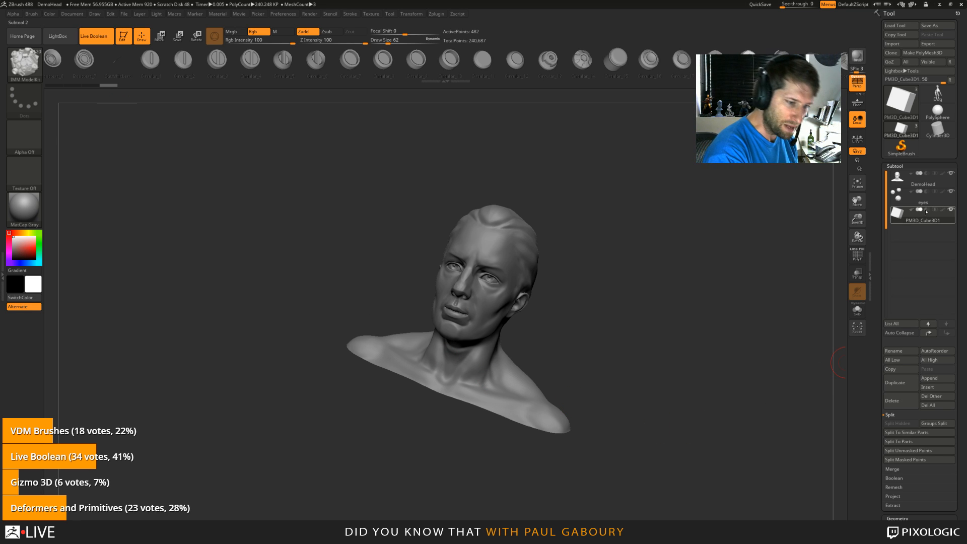
left_click_drag(713, 357, 674, 402)
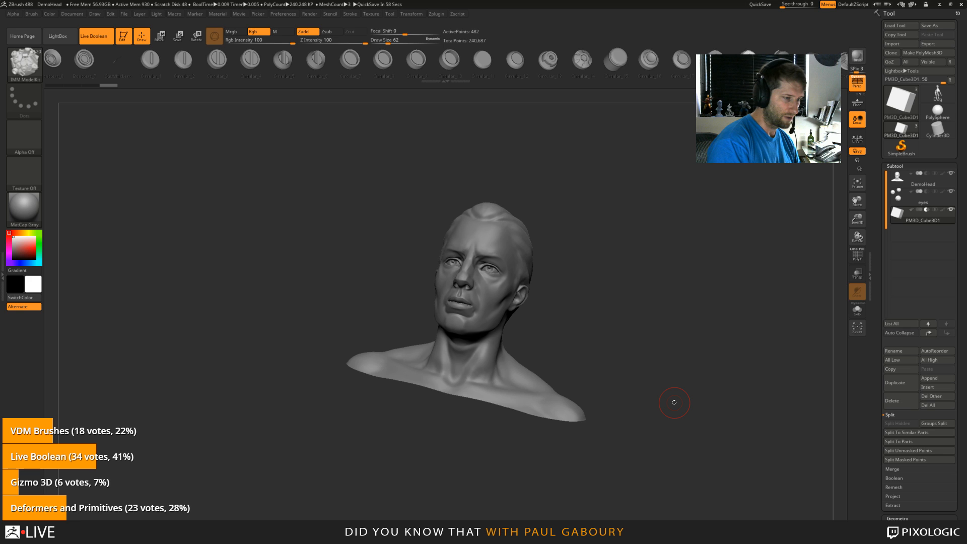
left_click_drag(675, 403, 635, 422)
Step: Insert mirrored Circular_14 parts from the IMM ModelKit brush into the cube subtool at the head's temples, undoing the first attempt
left_click(582, 60)
left_click_drag(498, 256, 513, 273)
left_click_drag(603, 343, 591, 318)
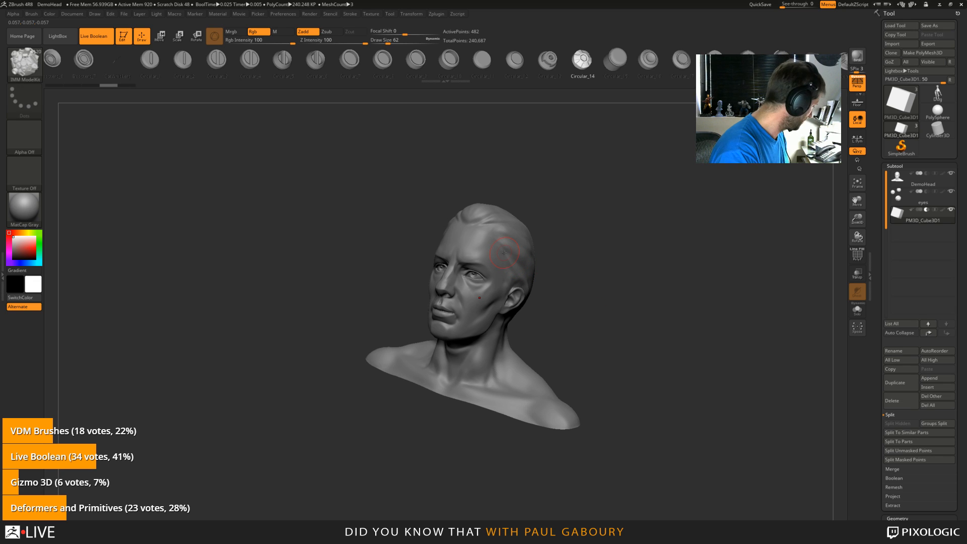
key("ctrl+z")
left_click_drag(505, 262, 598, 324)
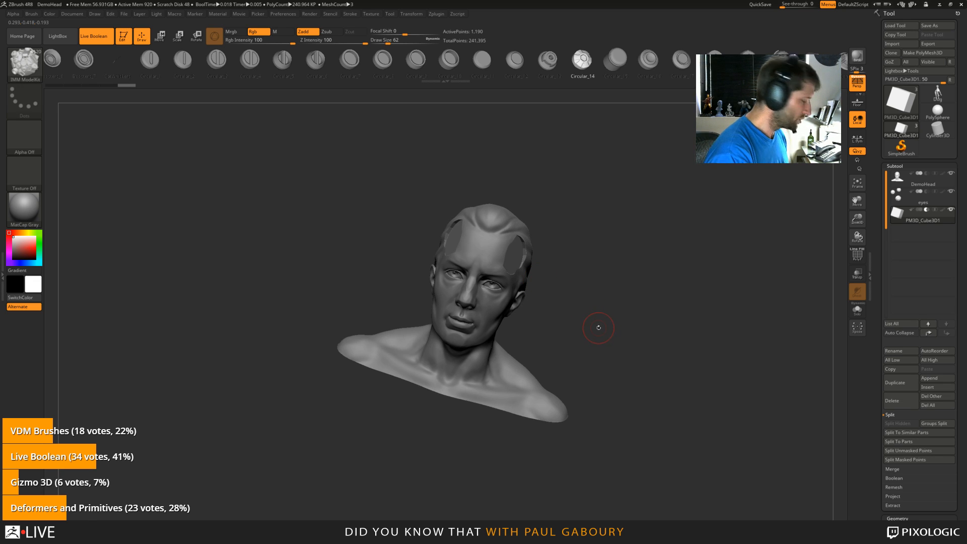
Step: Rotate the inserted Circular_14 parts about X and Y and shift them along Z so they carve into the temples
key("w")
mouse_move(598, 333)
right_mouse_down()
mouse_move(593, 297)
mouse_move(596, 327)
right_mouse_up()
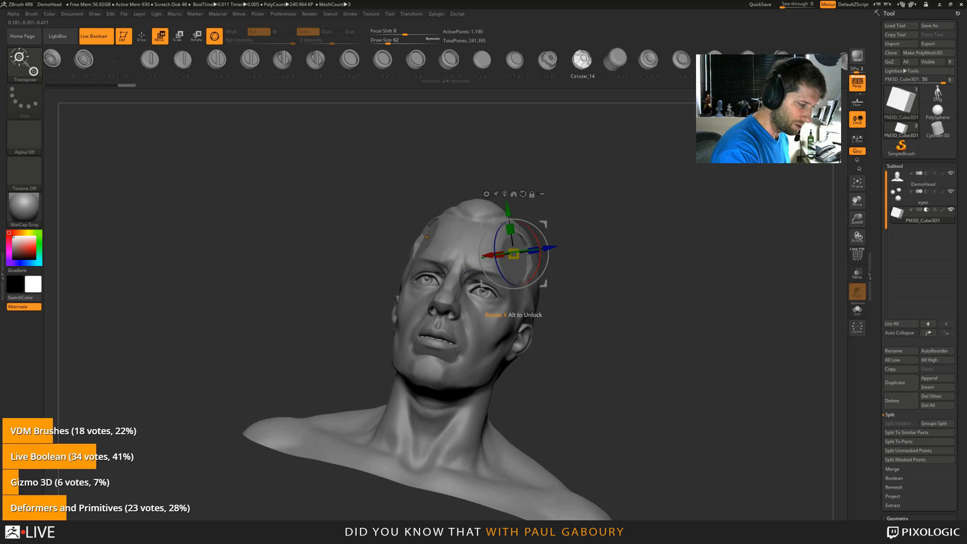
left_click_drag(543, 235, 544, 267)
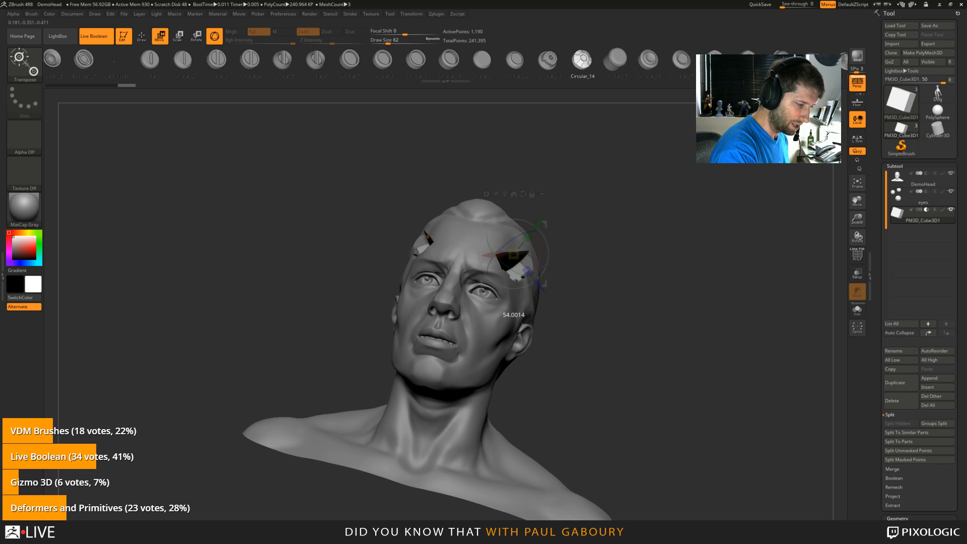
right_click_drag(544, 267, 564, 297)
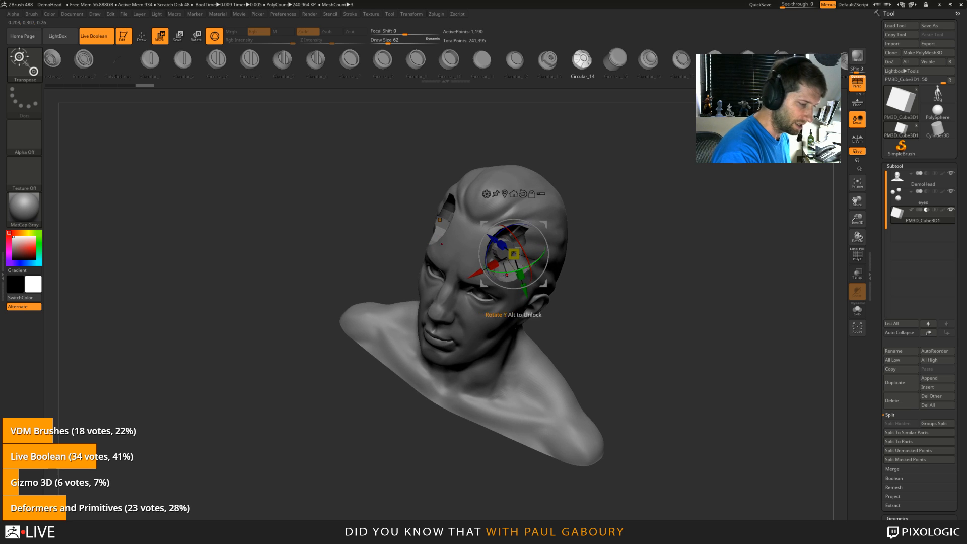
left_click_drag(524, 267, 512, 271)
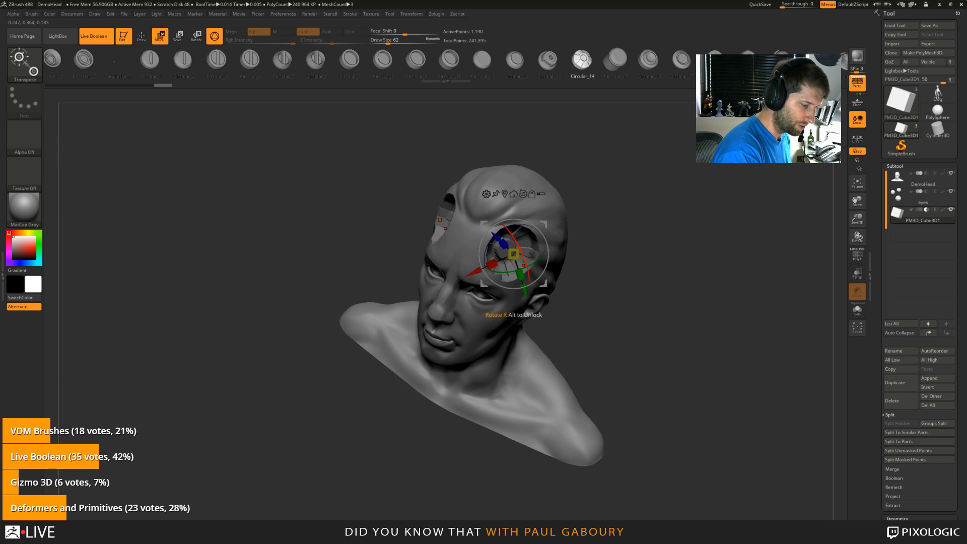
left_click_drag(497, 234, 503, 240)
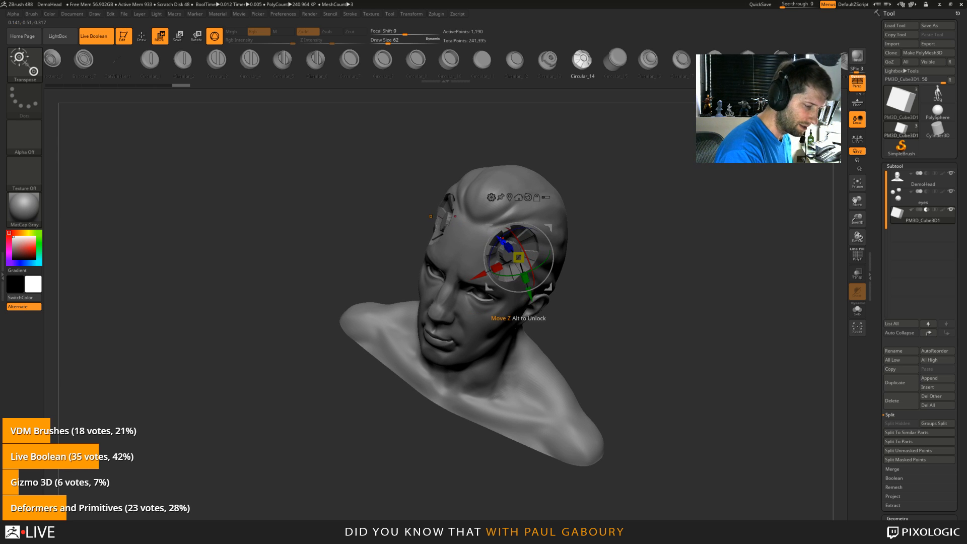
left_click_drag(633, 363, 652, 338)
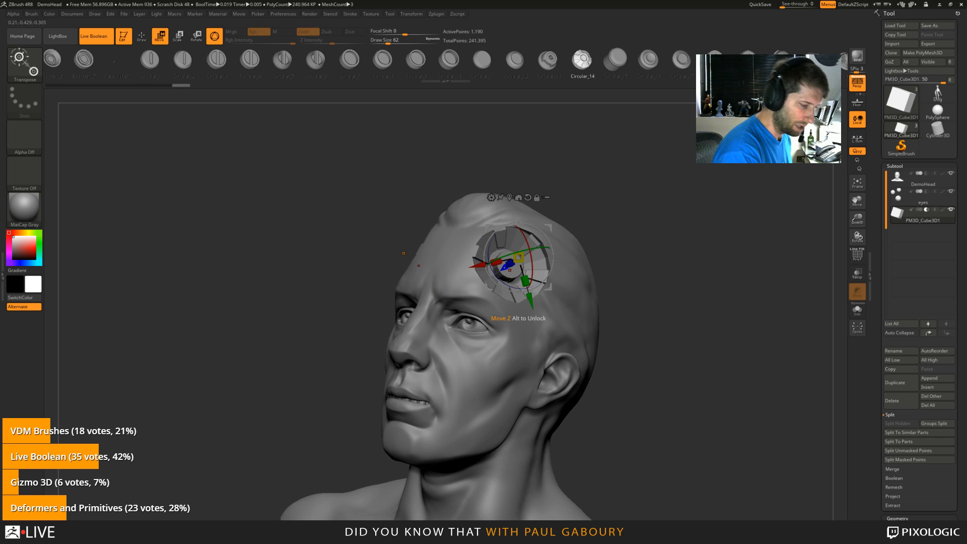
Step: Activate Dynamic Subdiv on the subtractive subtool and move its temple parts along their Z axis to adjust the cut depth
left_click_drag(505, 271, 505, 271)
key("d")
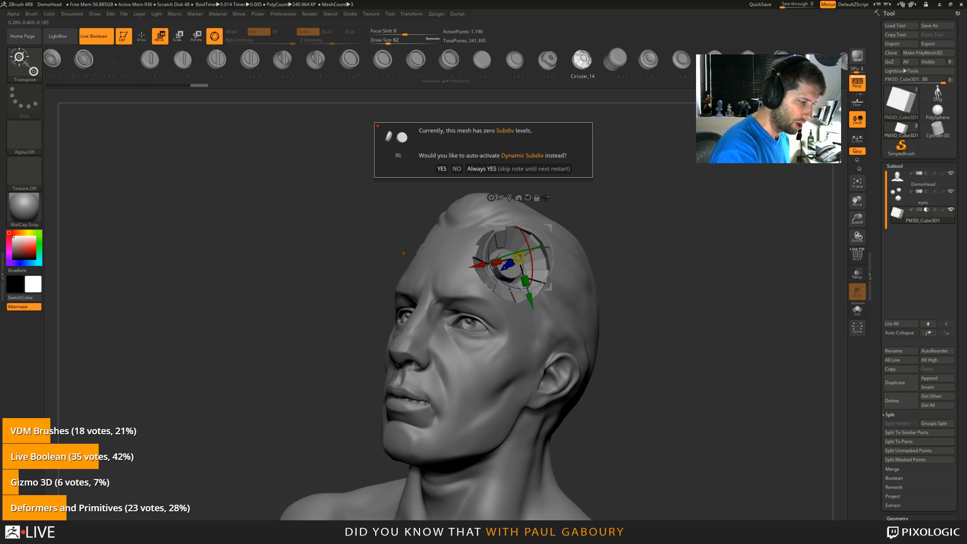
key("Return")
left_click_drag(594, 375, 640, 371)
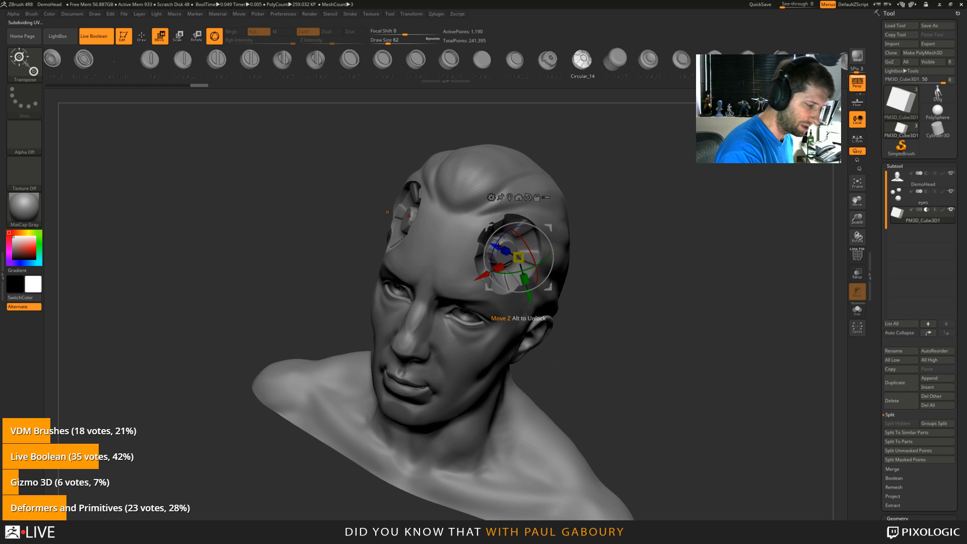
left_click_drag(497, 247, 495, 246)
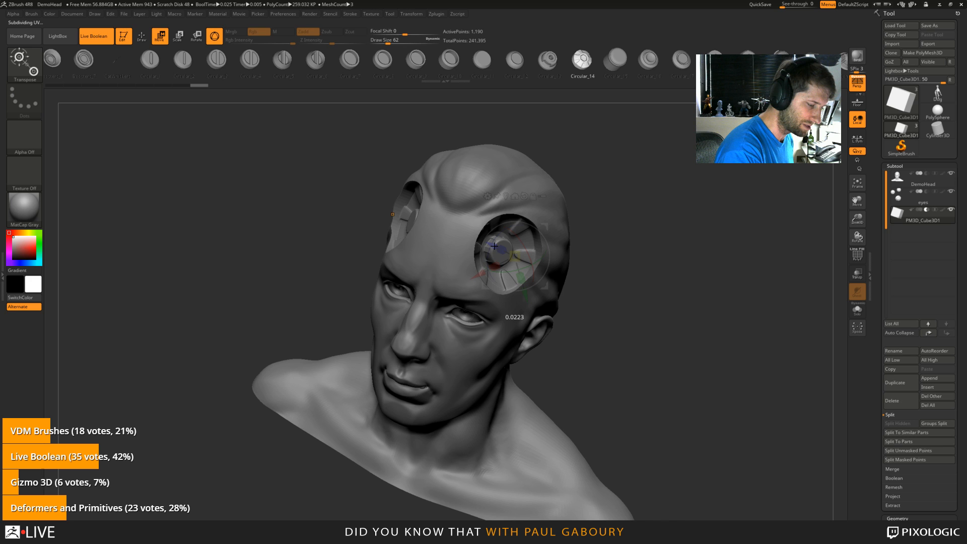
Step: Swap the temple cutouts through several circular insert meshes, including Circular_15 and Circular_17, and settle on Circular_5
left_click_drag(617, 375, 653, 335)
right_click_drag(653, 334, 598, 324, "ctrl")
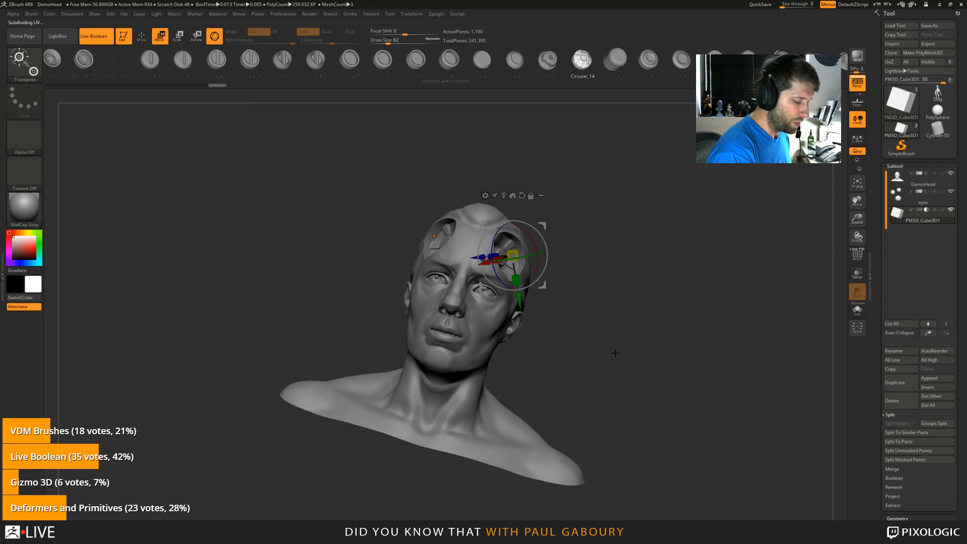
left_click_drag(615, 352, 625, 335, "shift")
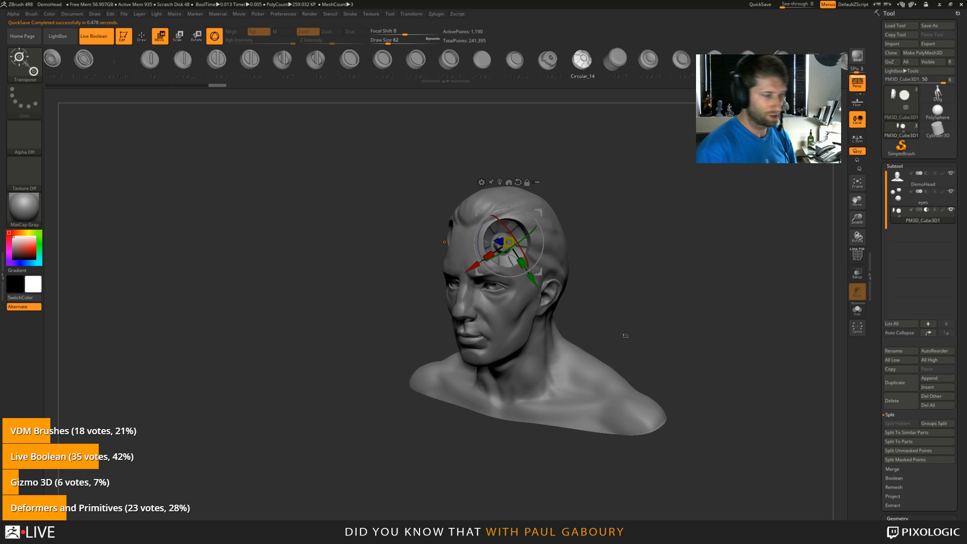
left_click_drag(625, 336, 618, 359)
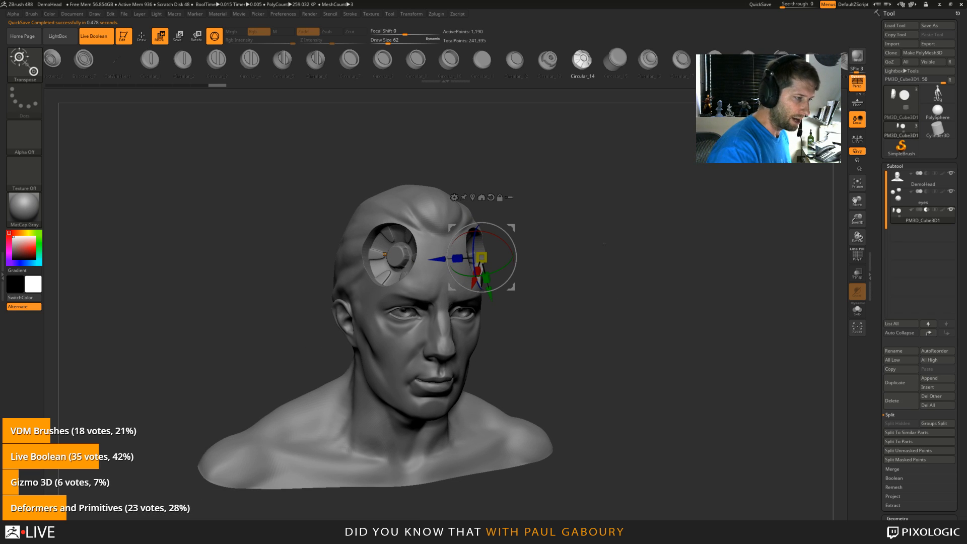
left_click(552, 64)
left_click(614, 60)
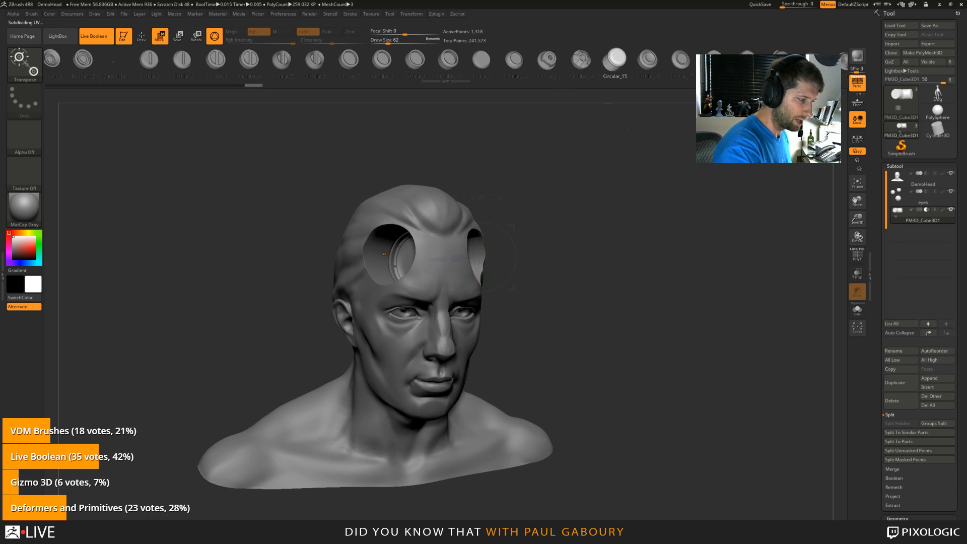
left_click(648, 59)
left_click(681, 60)
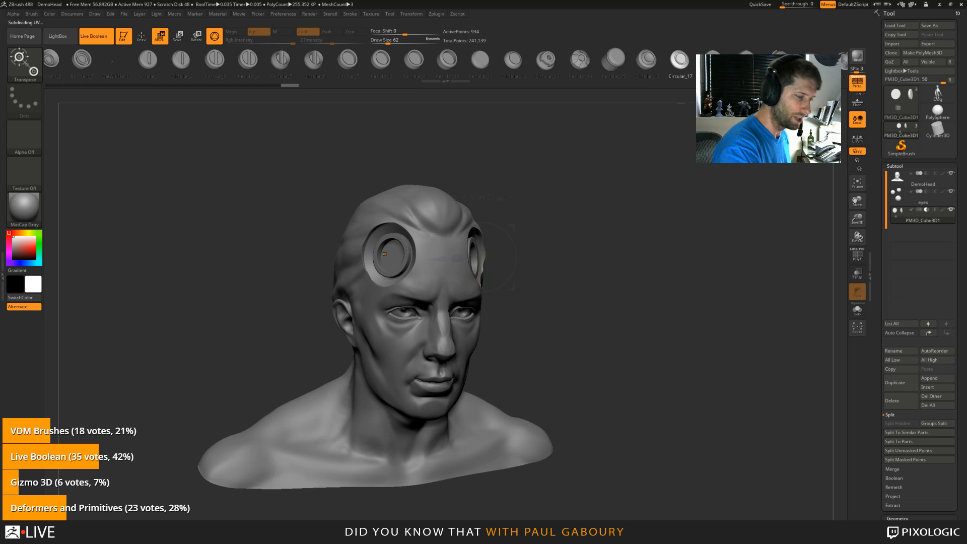
left_click(281, 59)
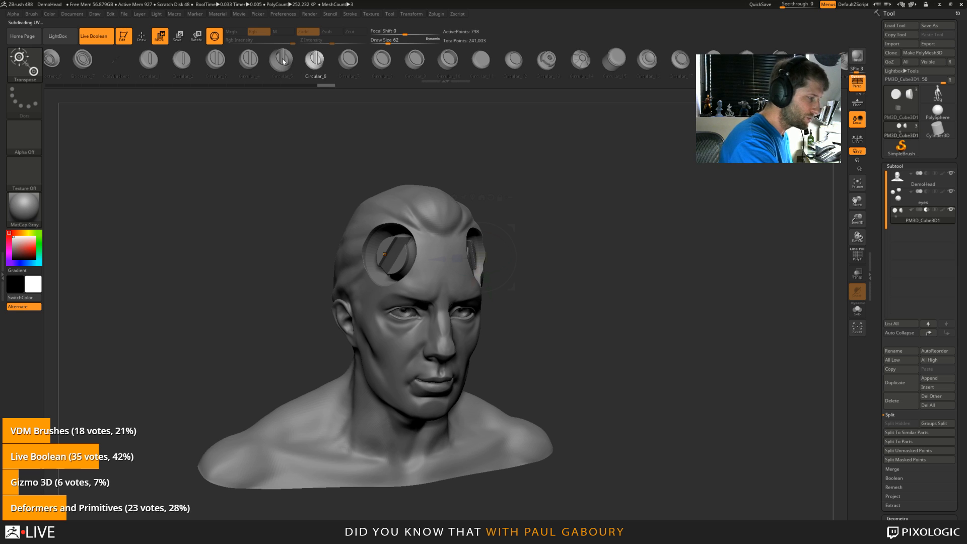
left_click_drag(334, 123, 613, 353)
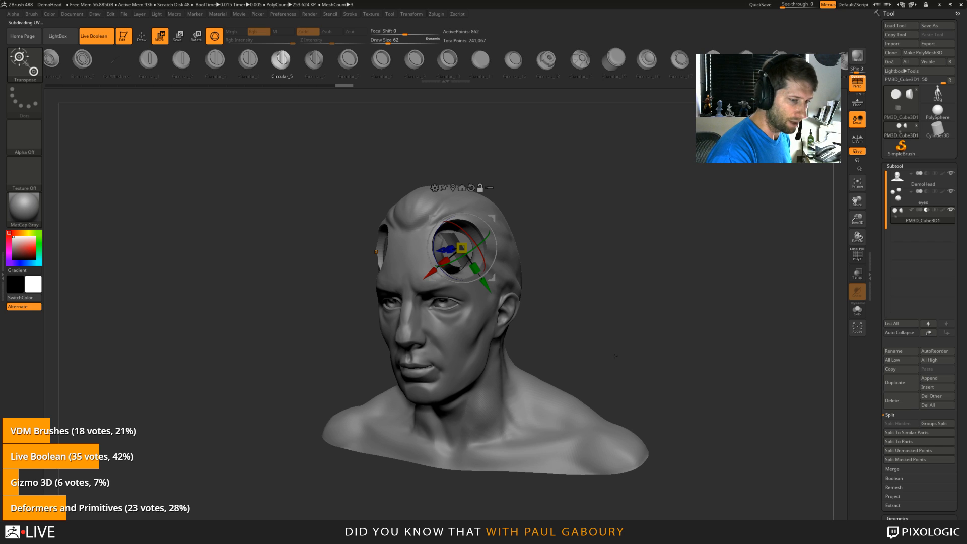
Step: Insert the Circular_16 mesh as a mirrored cutout where the neck meets the shoulder
key("q")
left_click(580, 59)
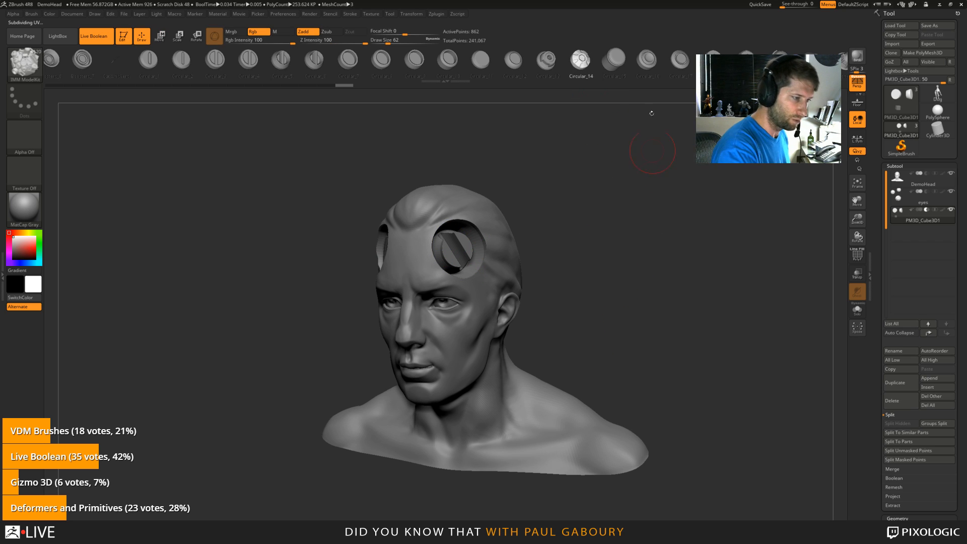
left_click(649, 66)
left_click_drag(574, 409, 588, 424)
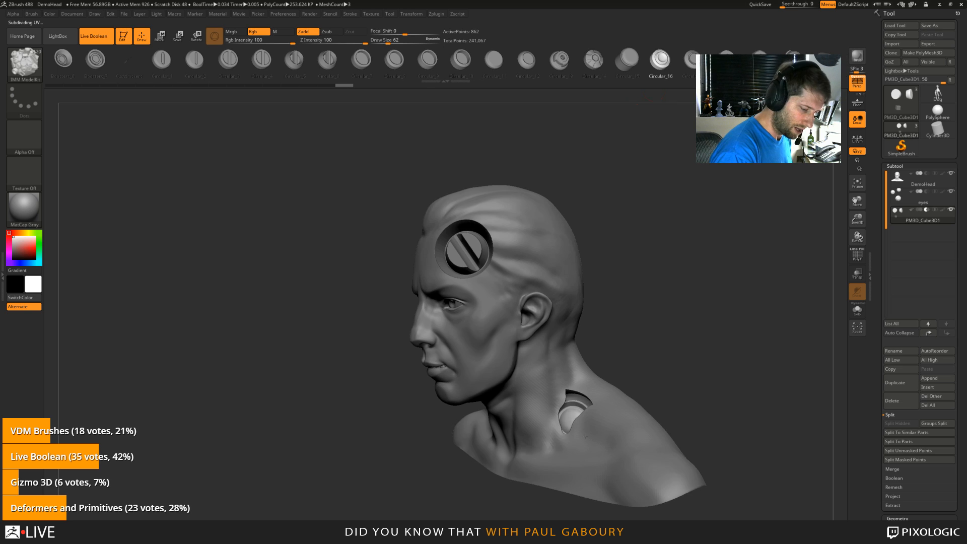
Step: Adjust the placement of the Circular_16 cutouts at the base of the neck with the transform gizmo
left_click_drag(612, 371, 715, 334)
key("w")
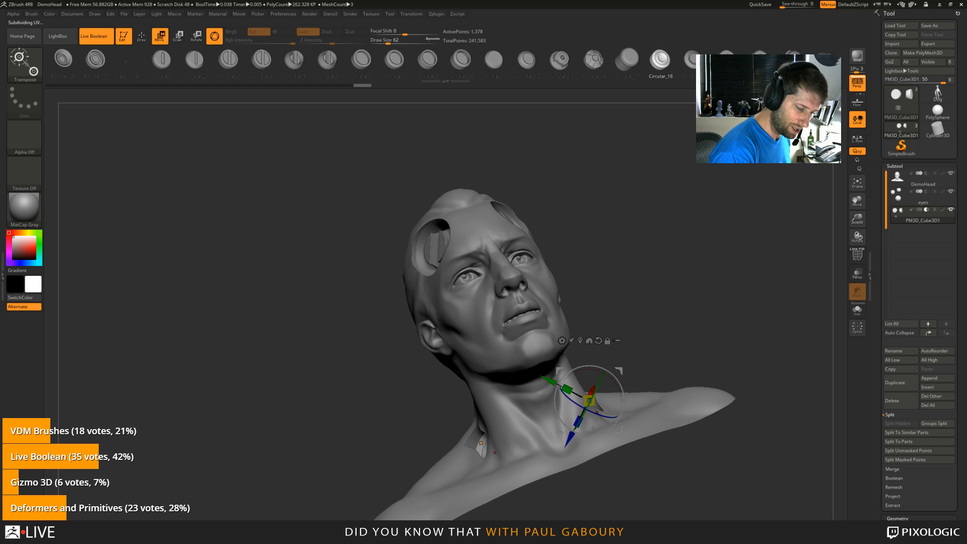
left_click_drag(605, 361, 655, 346)
left_click_drag(494, 319, 493, 321)
mouse_move(897, 216)
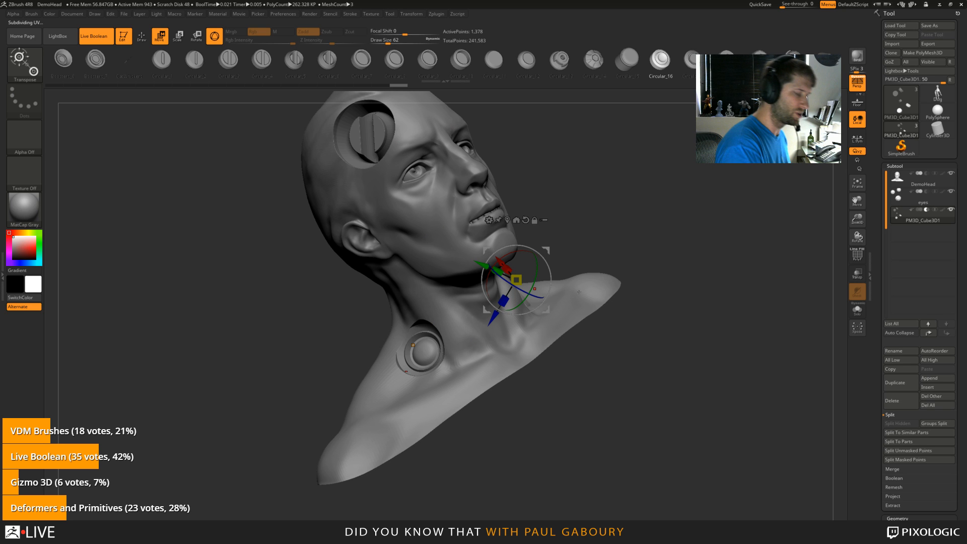
left_click_drag(579, 292, 568, 374)
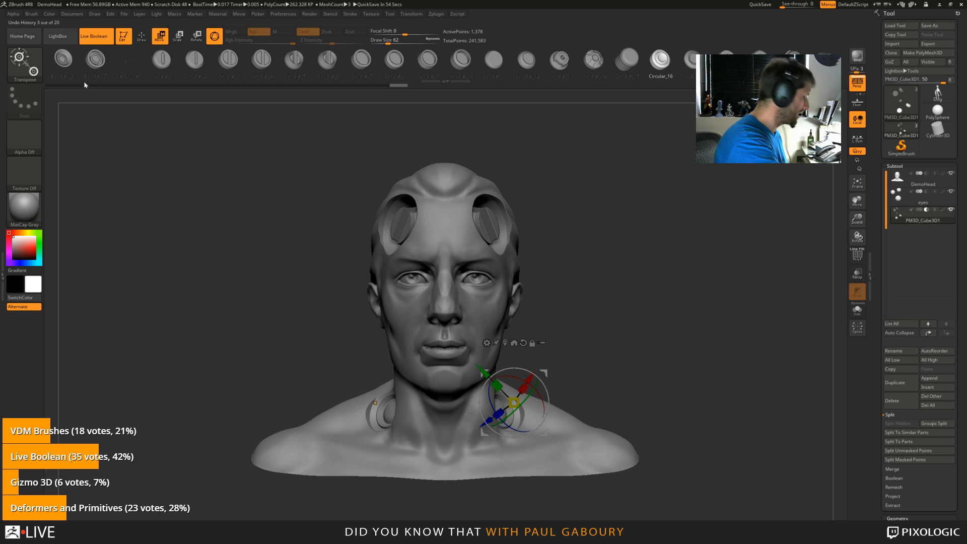
Step: Insert a small Boosters mesh as a round cutout on the cheek, and reselect the PM3D_Cube3D1 subtool
left_click(63, 60)
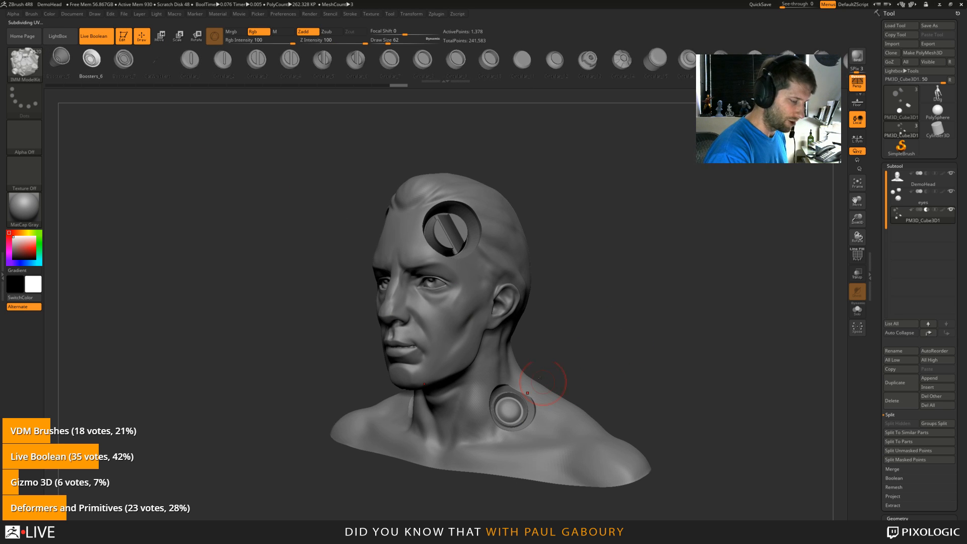
left_click_drag(453, 318, 477, 342)
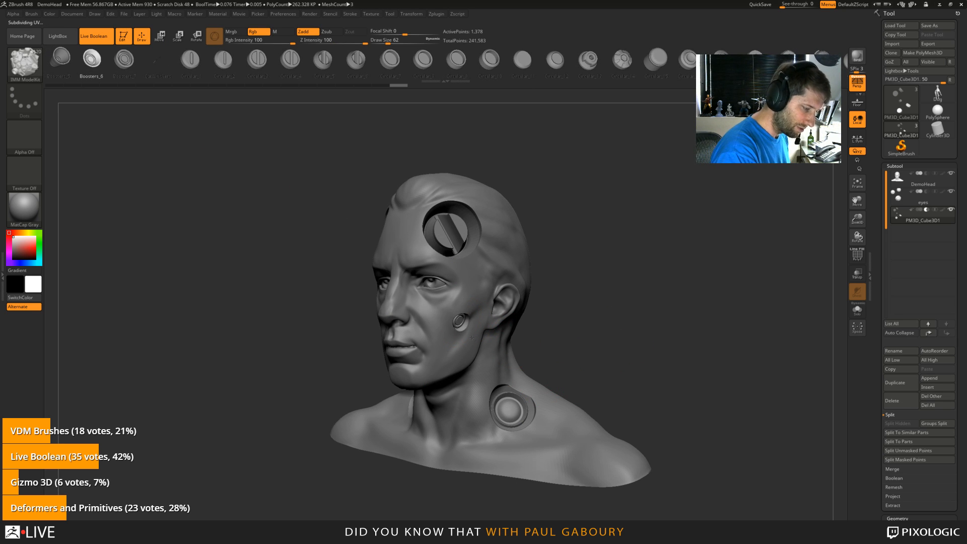
mouse_move(604, 367)
left_mouse_down()
mouse_move(610, 328)
mouse_move(656, 363)
left_mouse_up()
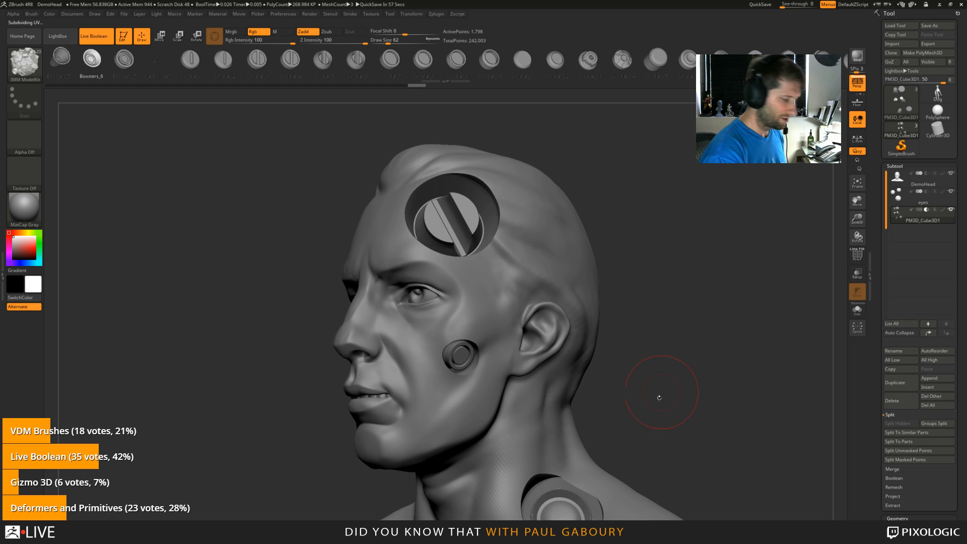
left_click_drag(655, 411, 654, 359, "alt")
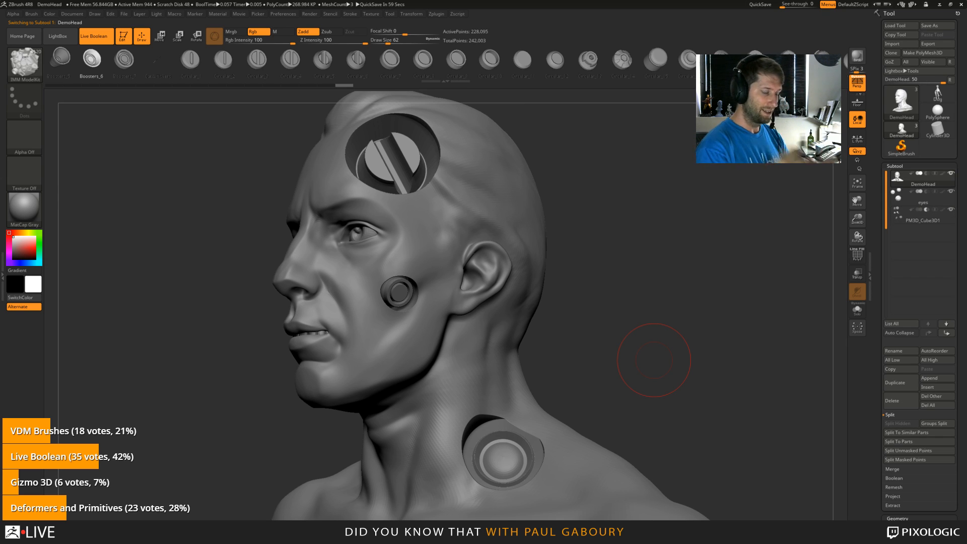
left_click(898, 177)
left_click(903, 216)
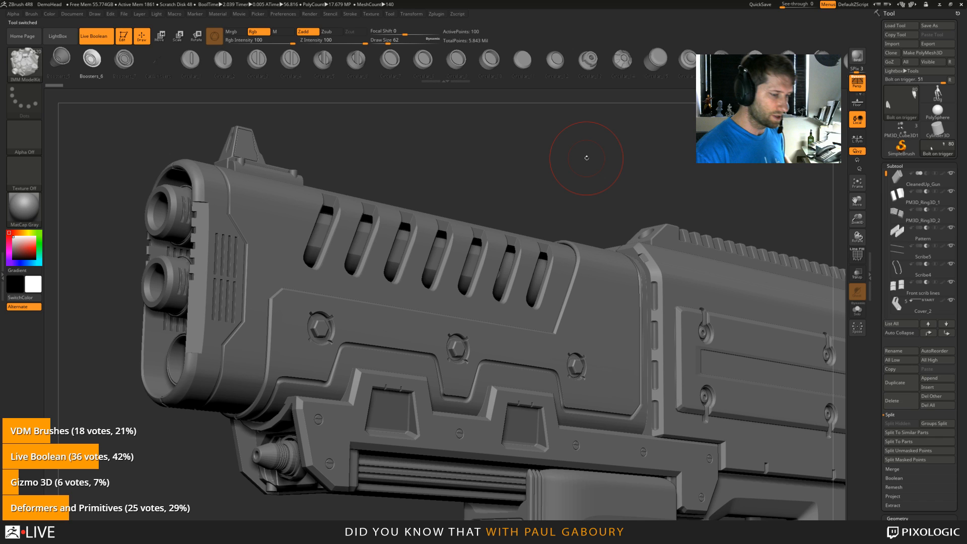
Step: Examine the gun model from both sides and from above, including its slots, bolts, side cylinders and top rail
key("f")
mouse_move(789, 352)
left_mouse_down()
mouse_move(774, 366)
mouse_move(781, 345)
left_mouse_up()
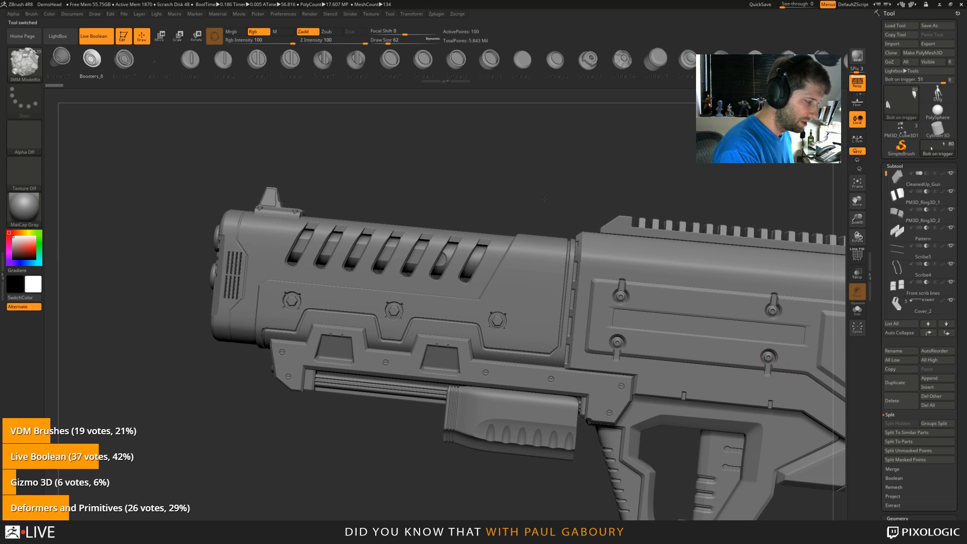
left_click_drag(542, 197, 375, 170, "shift")
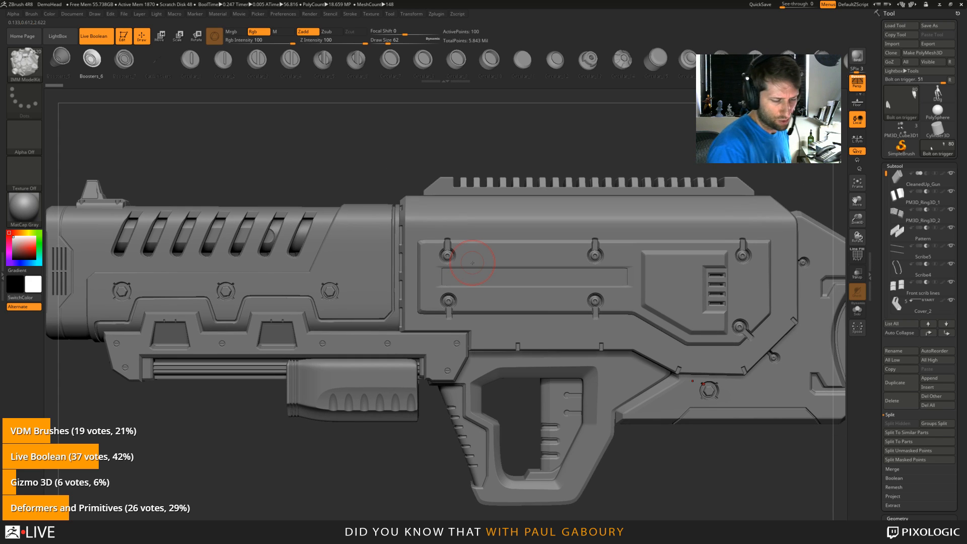
right_click_drag(734, 464, 594, 442, "ctrl")
left_click_drag(594, 442, 549, 400)
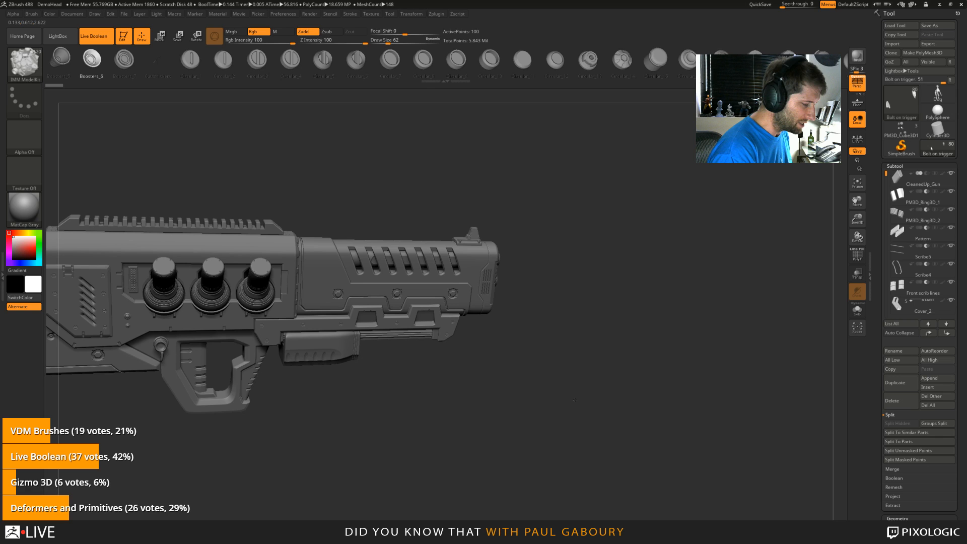
key("f")
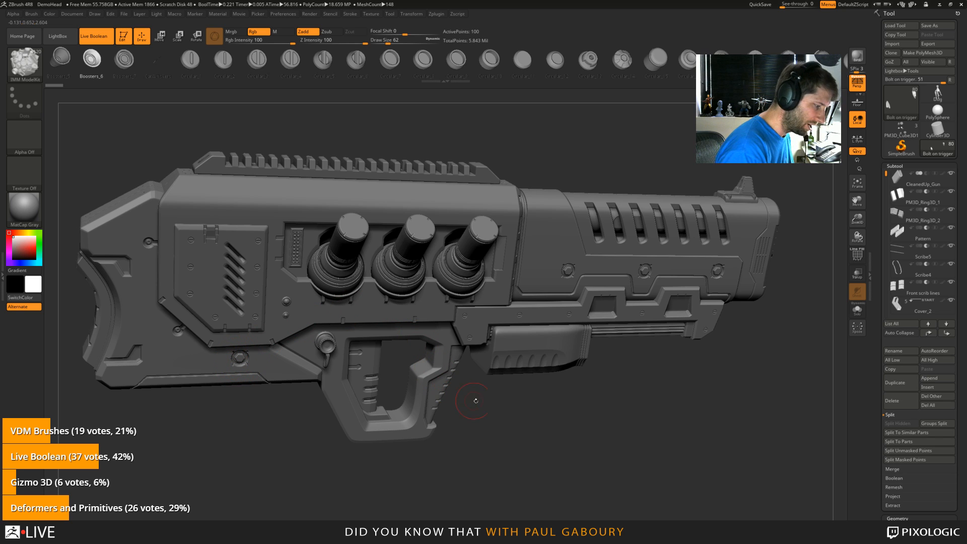
left_click_drag(495, 433, 299, 236)
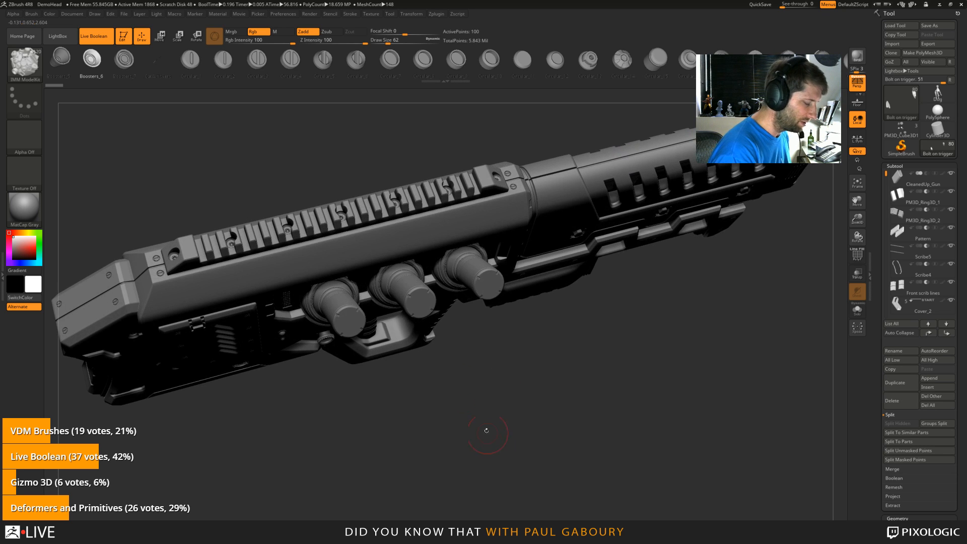
right_click_drag(298, 233, 321, 165, "ctrl")
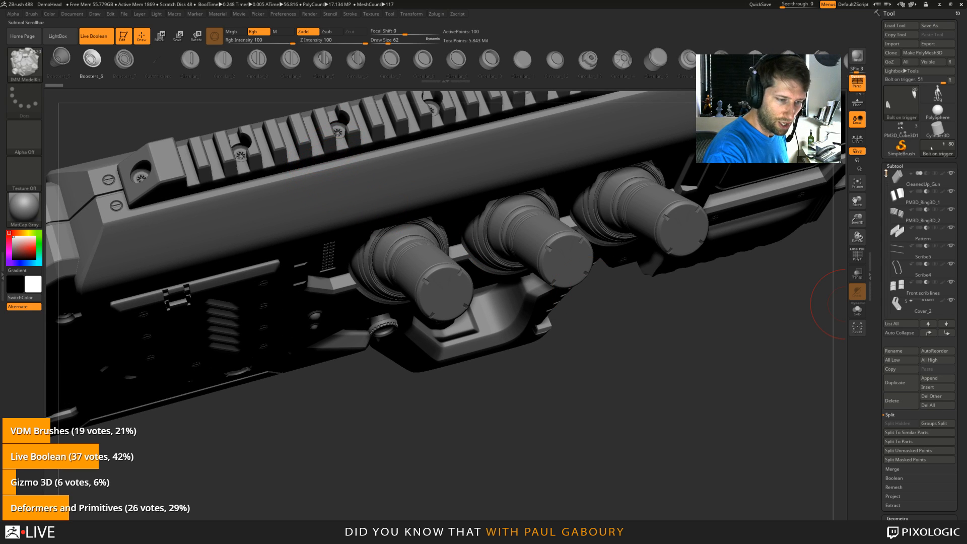
Step: Isolate the Rail screws subtool in Solo mode and display its polyframe
left_click_drag(885, 175, 886, 304)
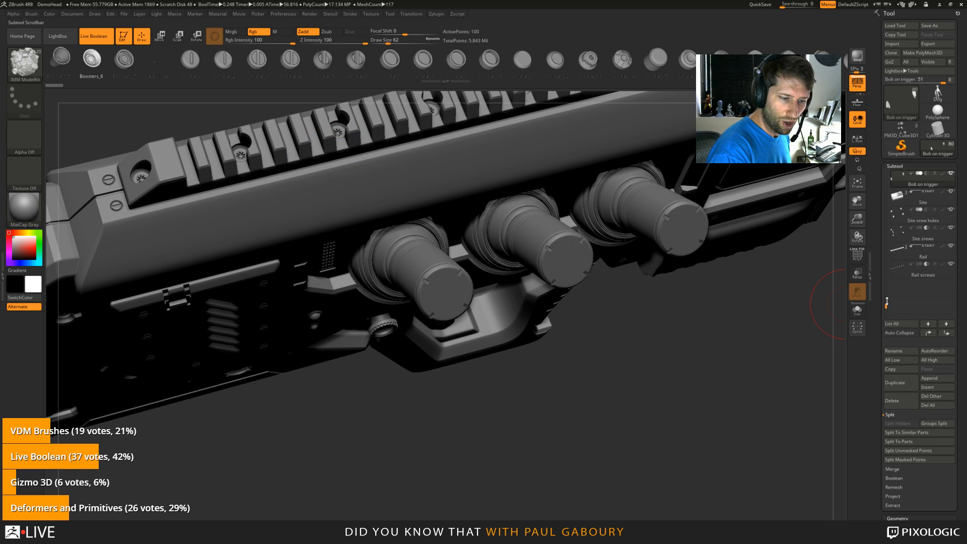
left_click(919, 270)
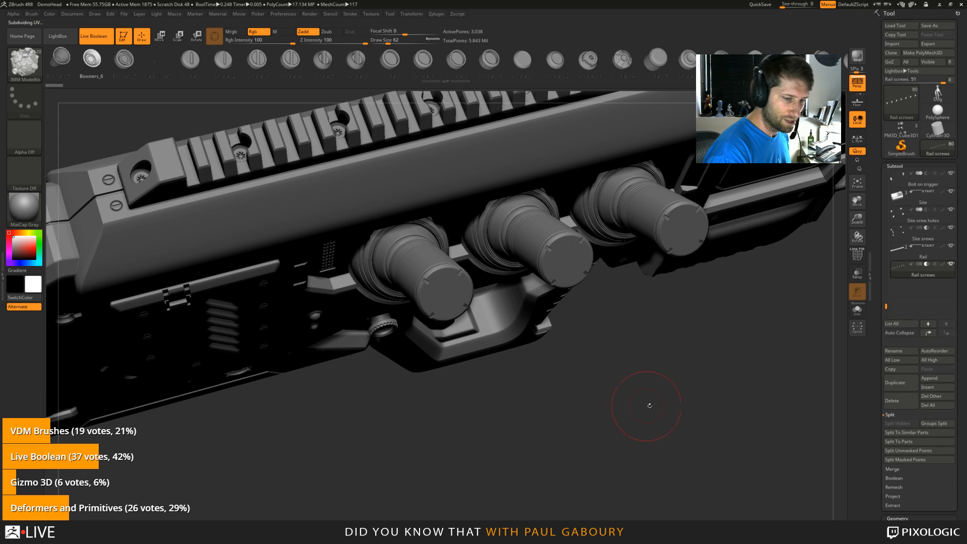
left_click(857, 310)
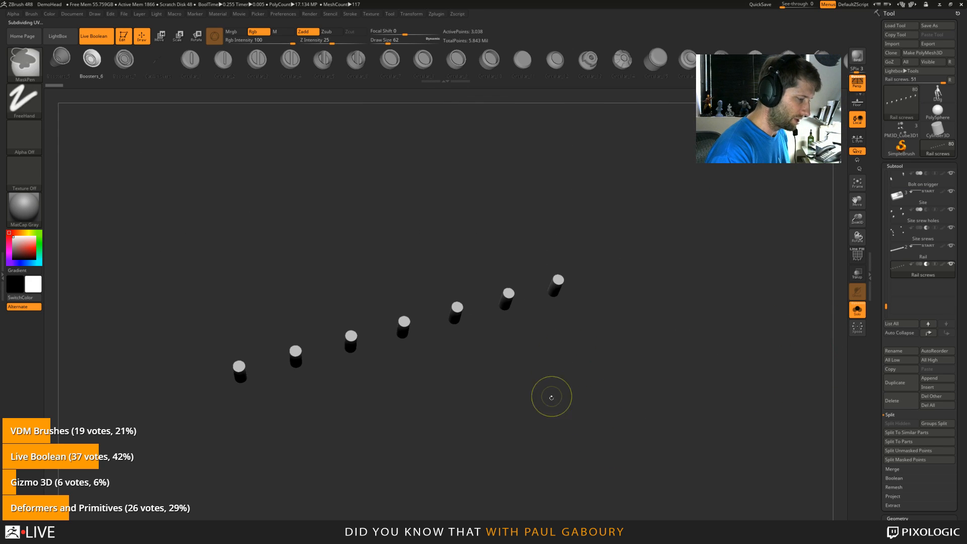
key("shift+f")
left_click_drag(531, 448, 510, 334, "shift")
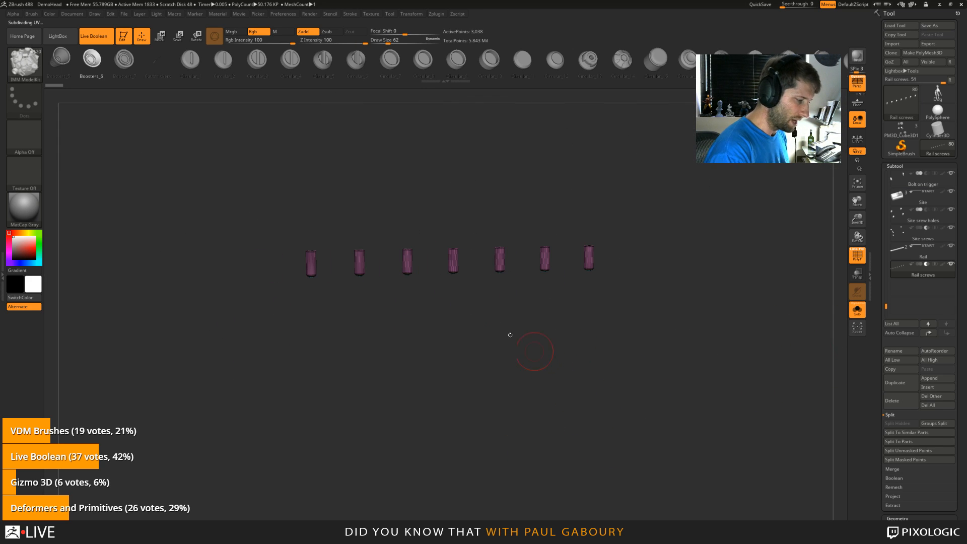
mouse_move(659, 264)
left_mouse_down()
mouse_move(642, 234)
mouse_move(672, 193)
left_mouse_up()
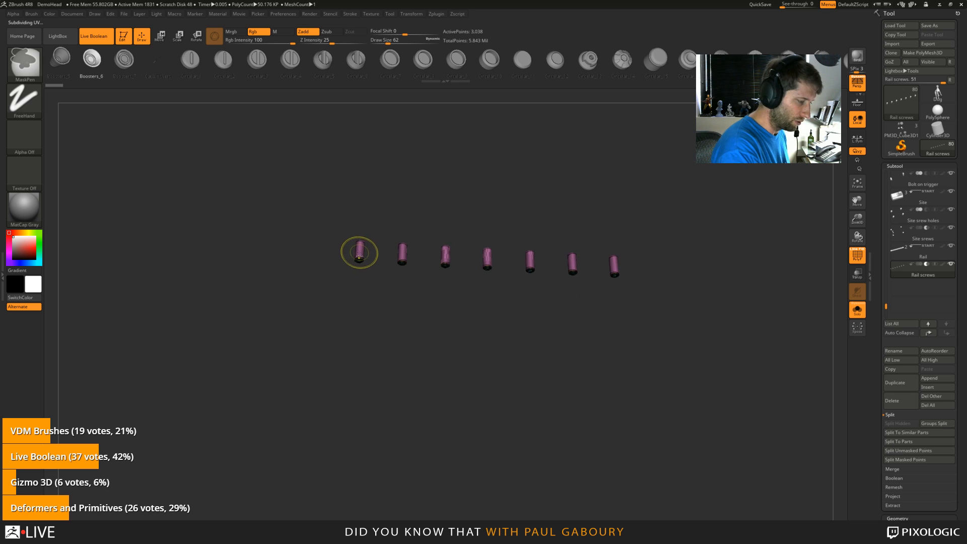
Step: Inspect the detailed end of one rail screw up close and set the draw size to 6
mouse_move(358, 253)
right_mouse_down("ctrl")
mouse_move(493, 379)
mouse_move(488, 433)
right_mouse_up("ctrl")
mouse_move(431, 372)
left_mouse_down()
mouse_move(467, 333)
mouse_move(443, 298)
left_mouse_up()
type("s_6")
key("Return")
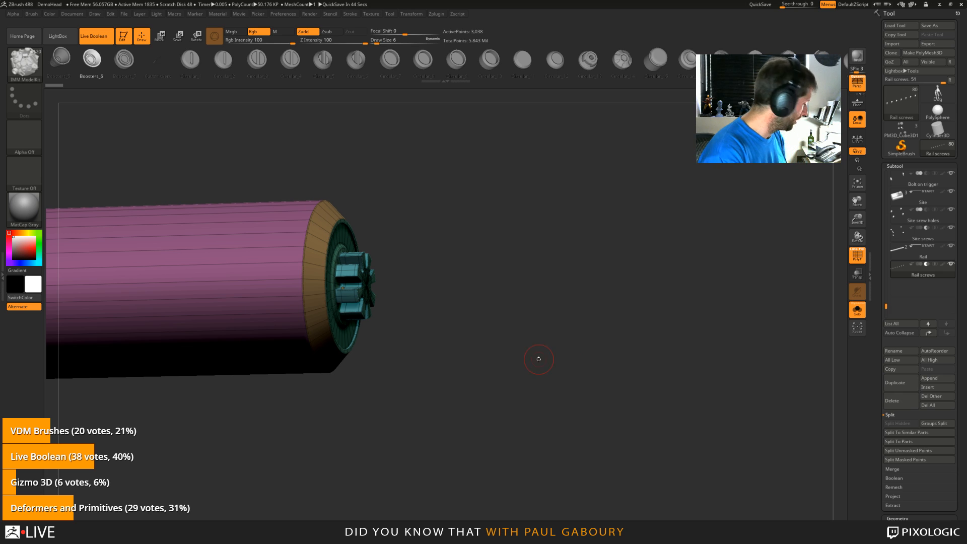
Step: Clone the Rail screws subtool as a separate tool and switch to the clone
mouse_move(557, 394)
right_mouse_down("ctrl")
mouse_move(490, 342)
mouse_move(475, 451)
right_mouse_up("ctrl")
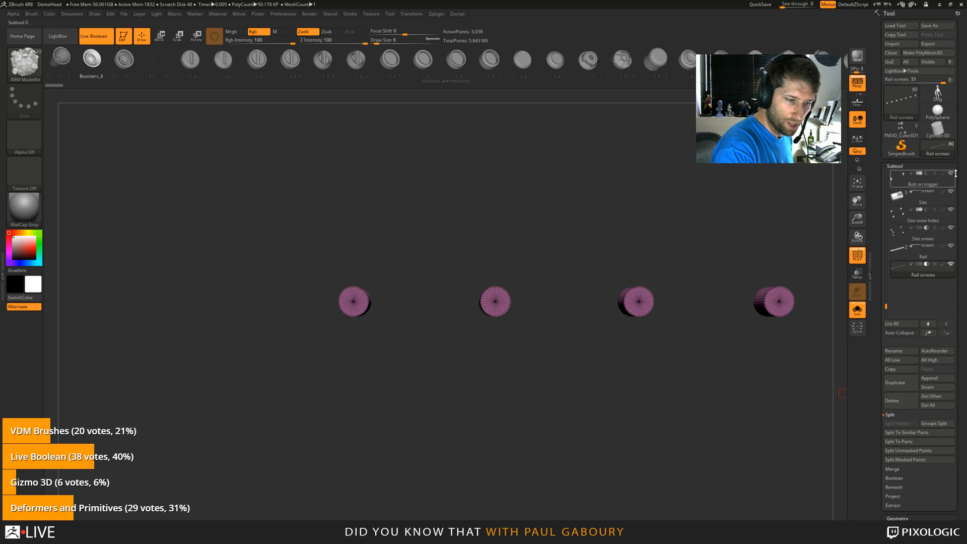
key("ctrl+shift+d")
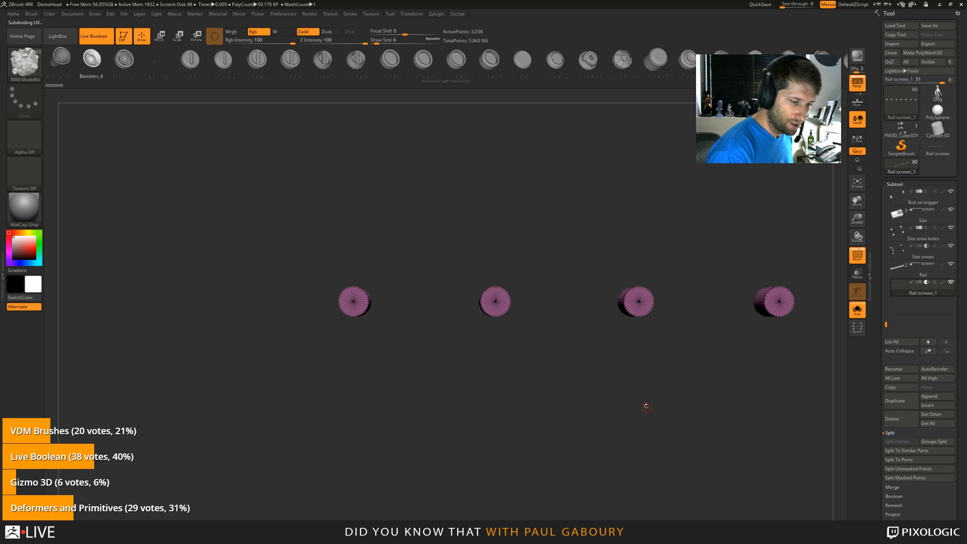
left_click(938, 147)
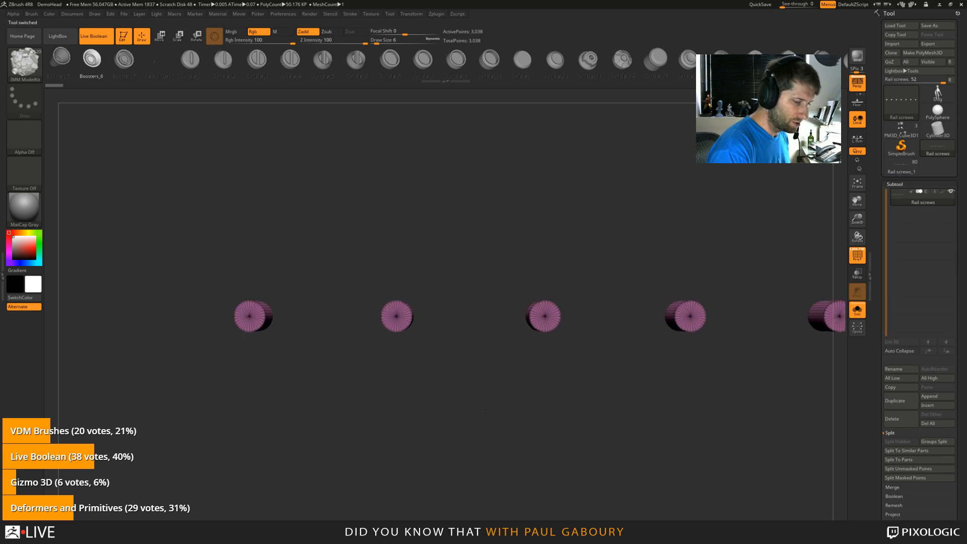
Step: Turn off perspective, isolate the first screw in the row, and delete the hidden geometry of the others
key("p")
left_click_drag(389, 394, 339, 393, "alt")
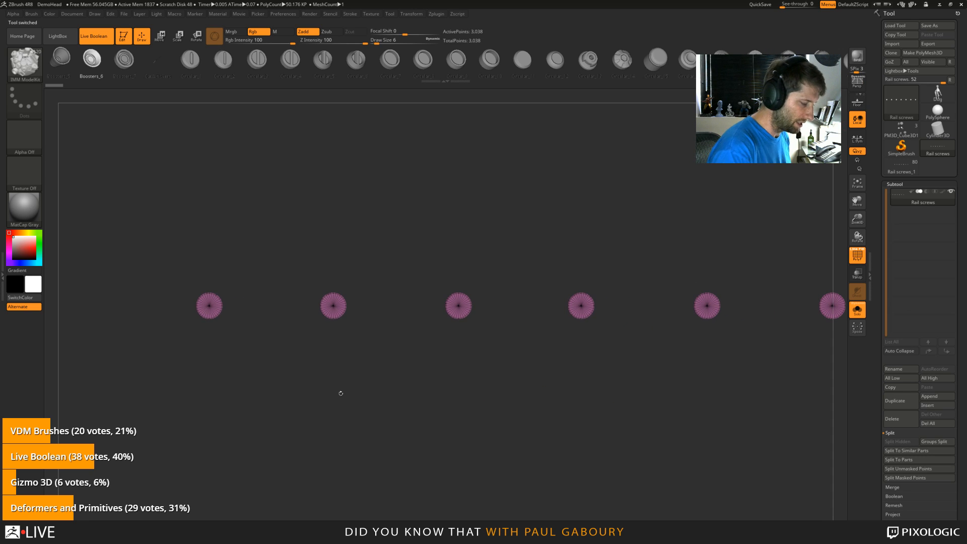
left_click_drag(160, 269, 221, 340, "ctrl+shift")
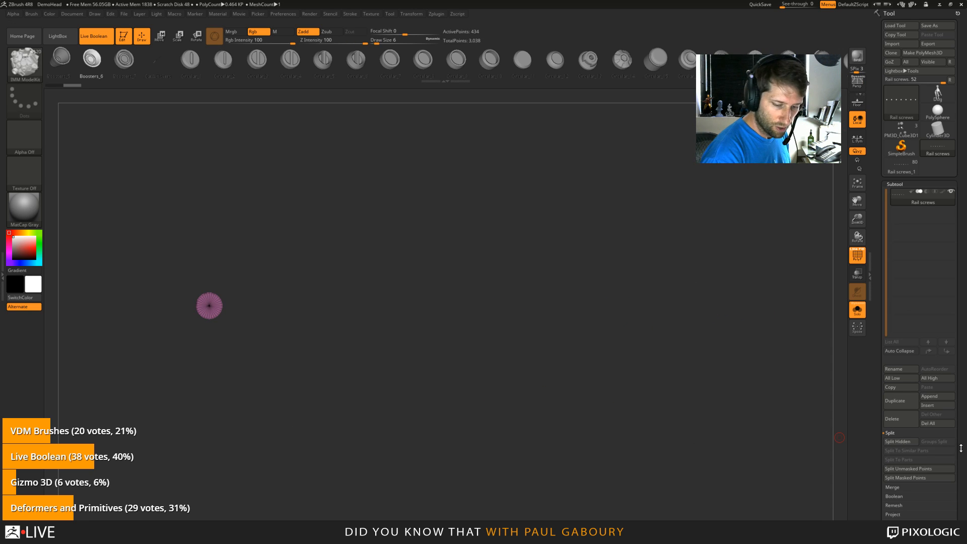
left_click_drag(961, 448, 962, 148)
left_click(907, 381, "shift")
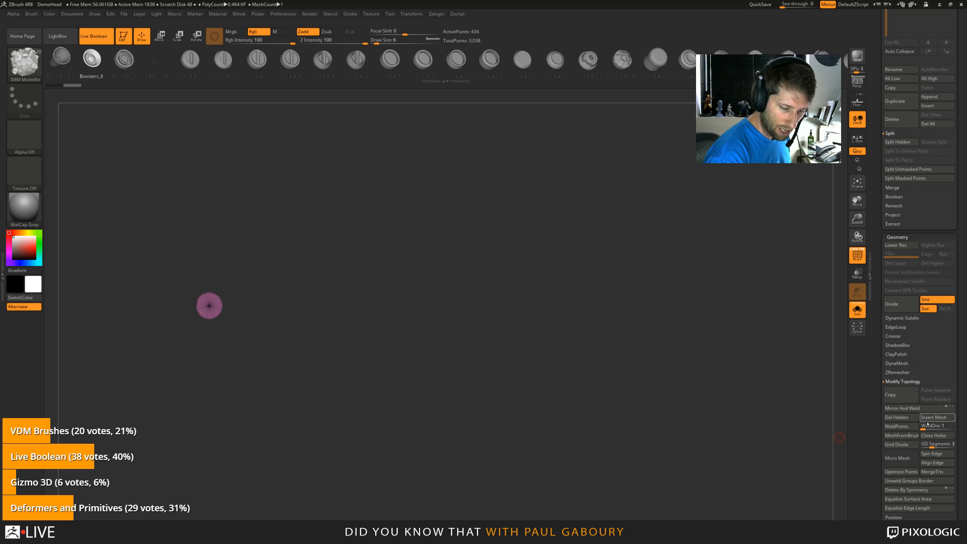
left_click(896, 417)
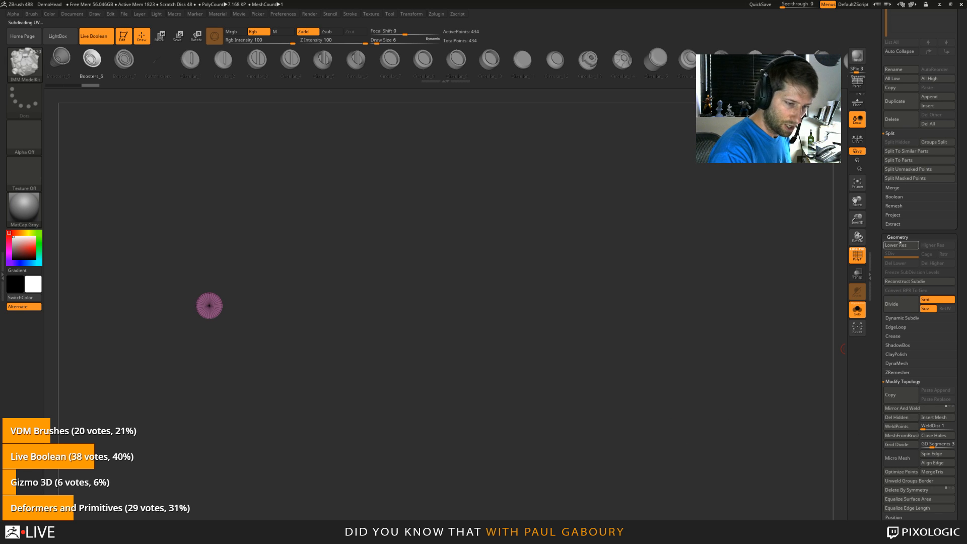
left_click(903, 237)
left_click(904, 237)
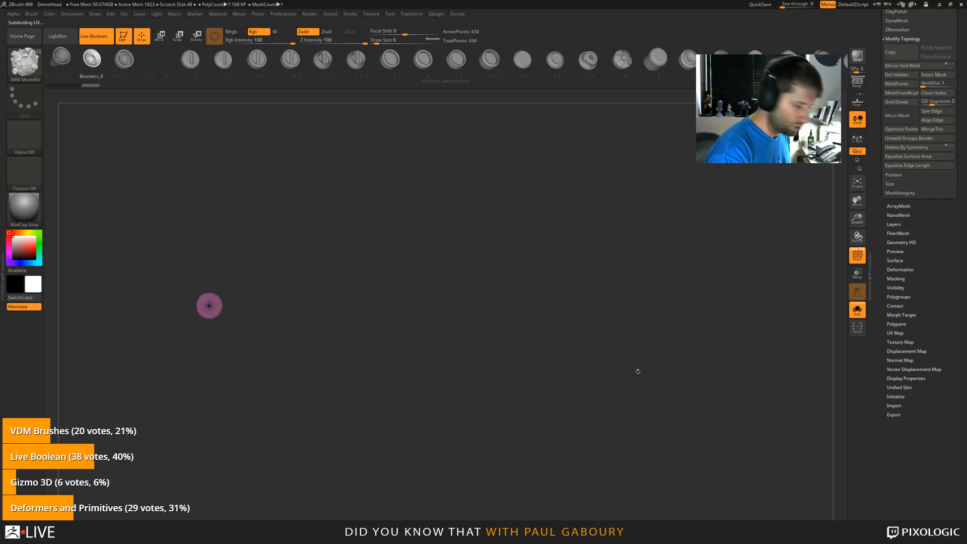
Step: Frame the remaining screw with the Move gizmo active and turn on the floor grid
key("w")
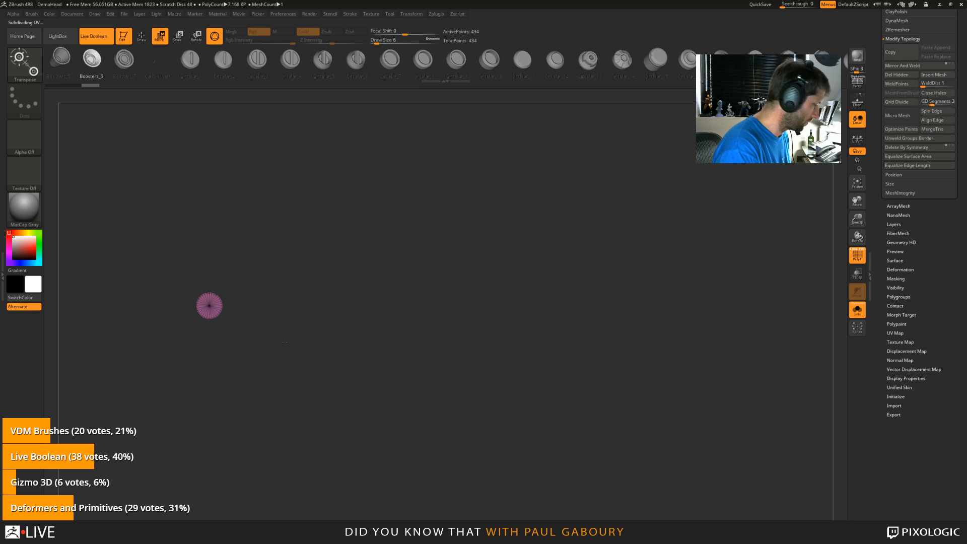
key("f")
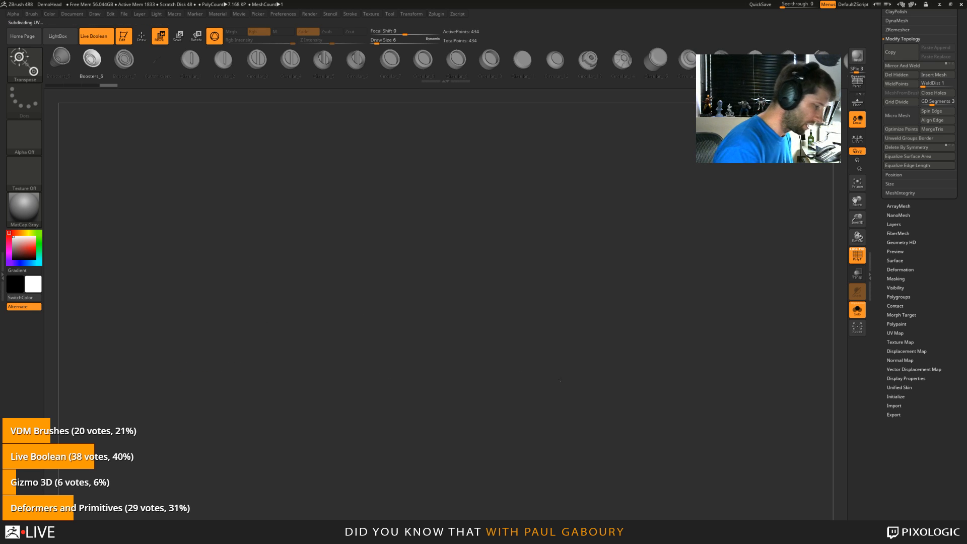
key("f")
right_click_drag(631, 394, 538, 304, "ctrl")
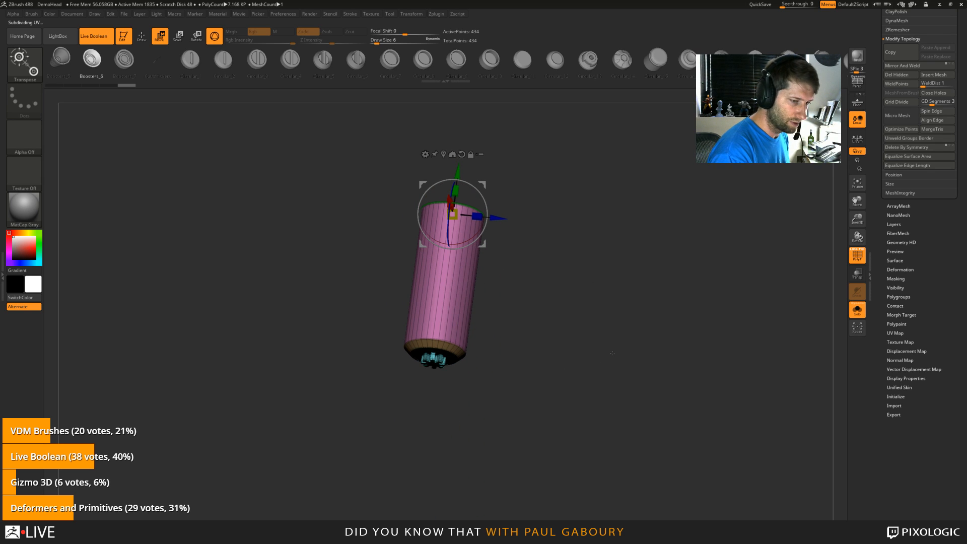
left_click(857, 102)
right_click_drag(625, 352, 586, 370)
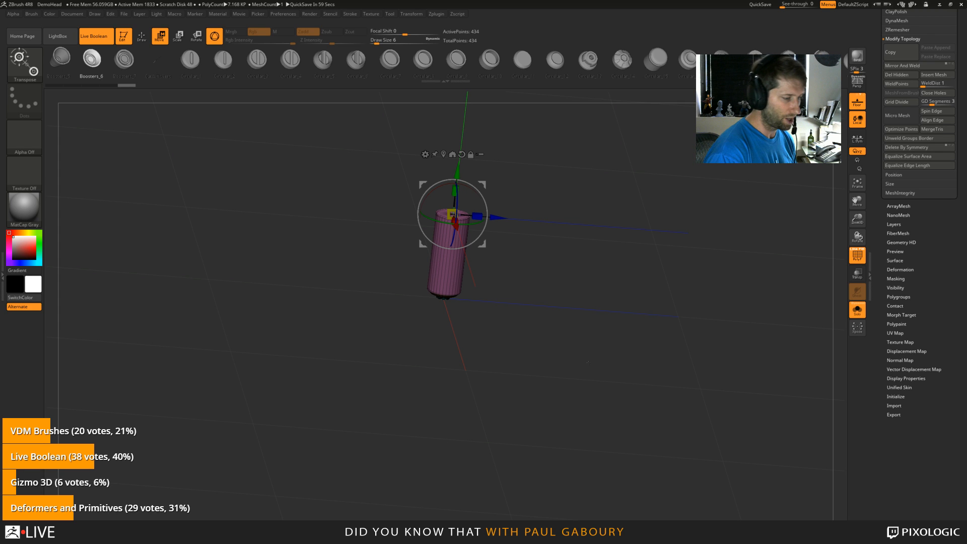
left_click_drag(356, 62, 573, 97)
left_click_drag(611, 314, 602, 410, "alt")
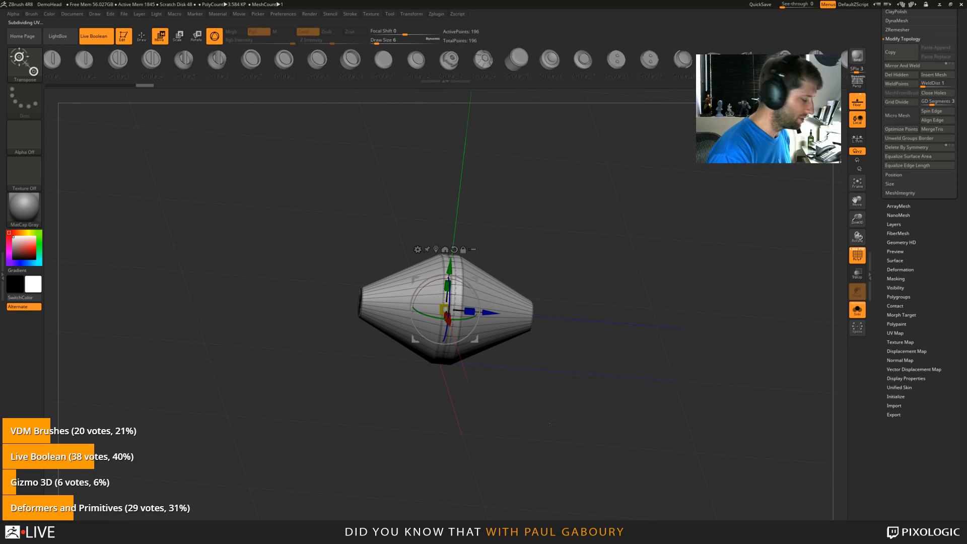
key("ctrl+z")
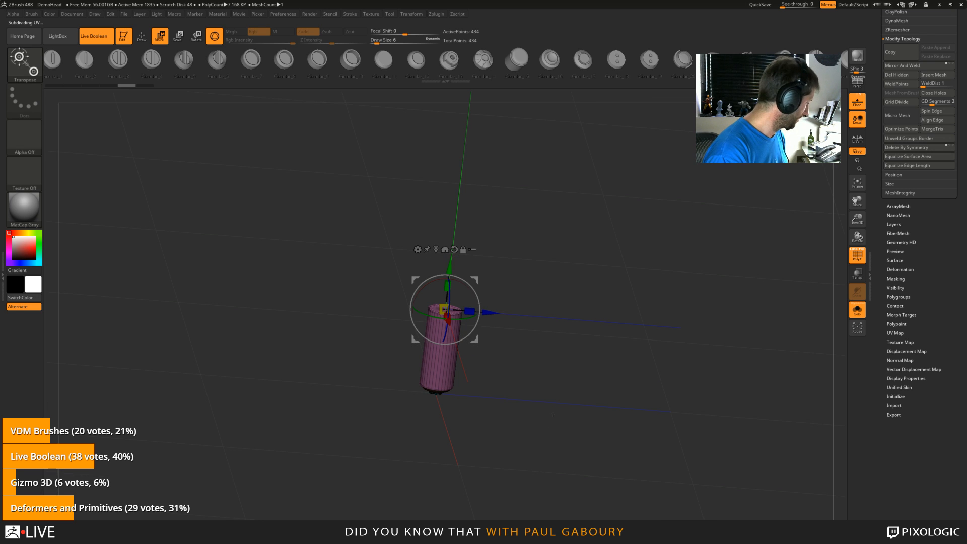
Step: Return to Draw mode, browse the IMM ModelKit meshes to the vents, and try larger thumbnails before shrinking them again
key("q")
left_click_drag(548, 416, 578, 335)
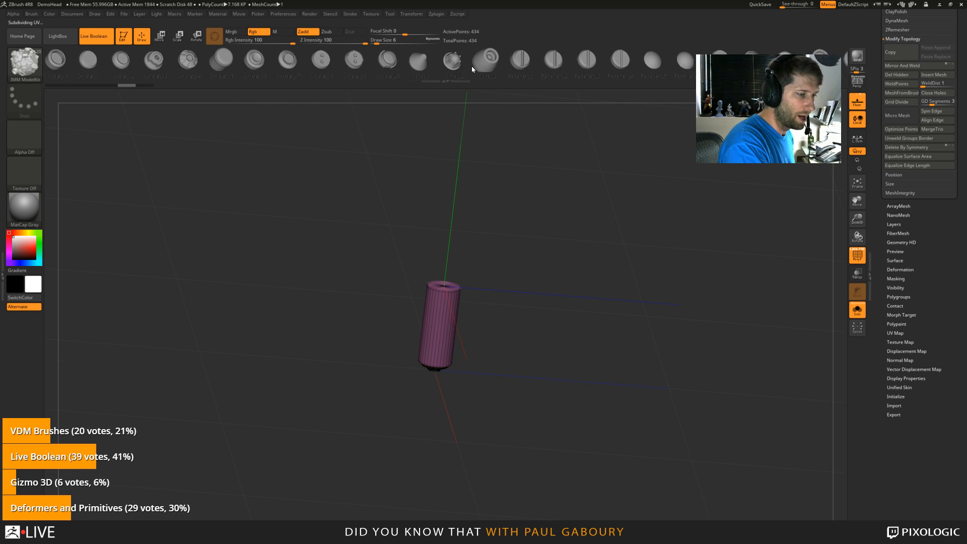
mouse_move(501, 75)
left_mouse_down()
mouse_move(322, 95)
mouse_move(194, 136)
mouse_move(240, 150)
left_mouse_up()
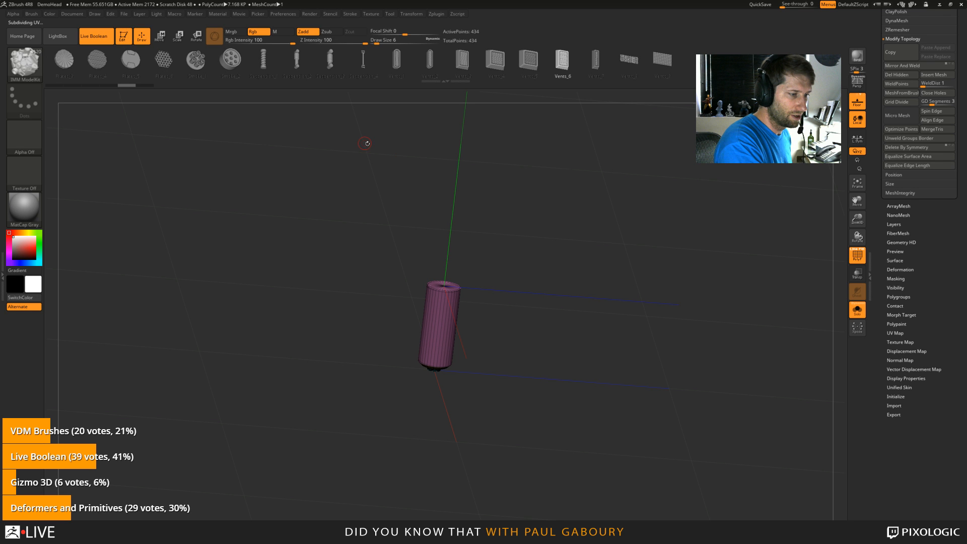
left_click_drag(453, 86, 479, 161)
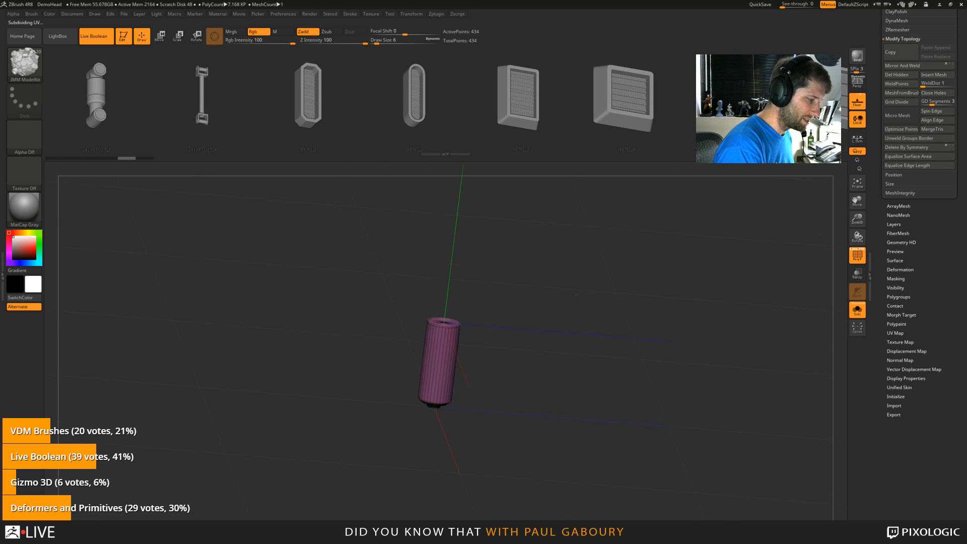
left_click_drag(452, 155, 464, 92)
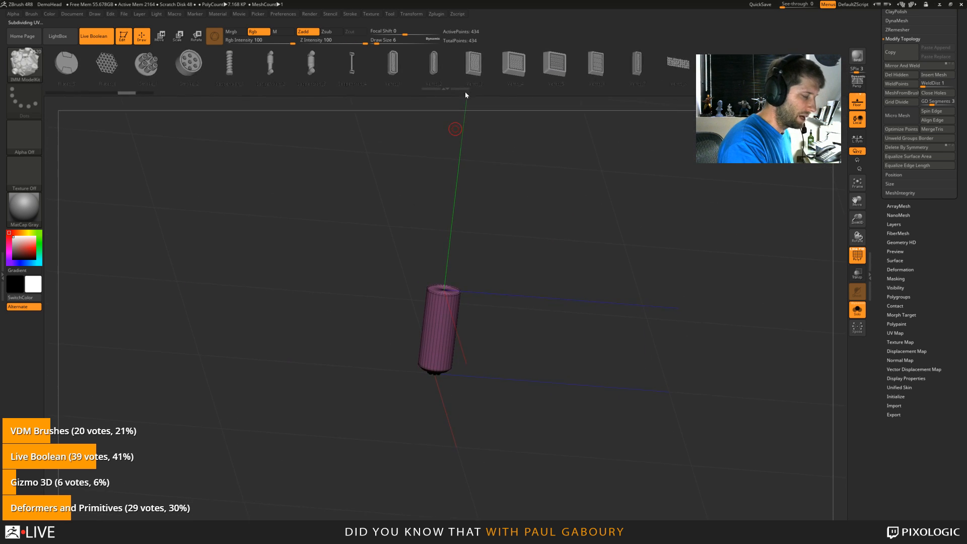
Step: Try a vertical placement for the IMM Viewer in the interface preferences and restore the horizontal strip
left_click(283, 15)
left_click(302, 69)
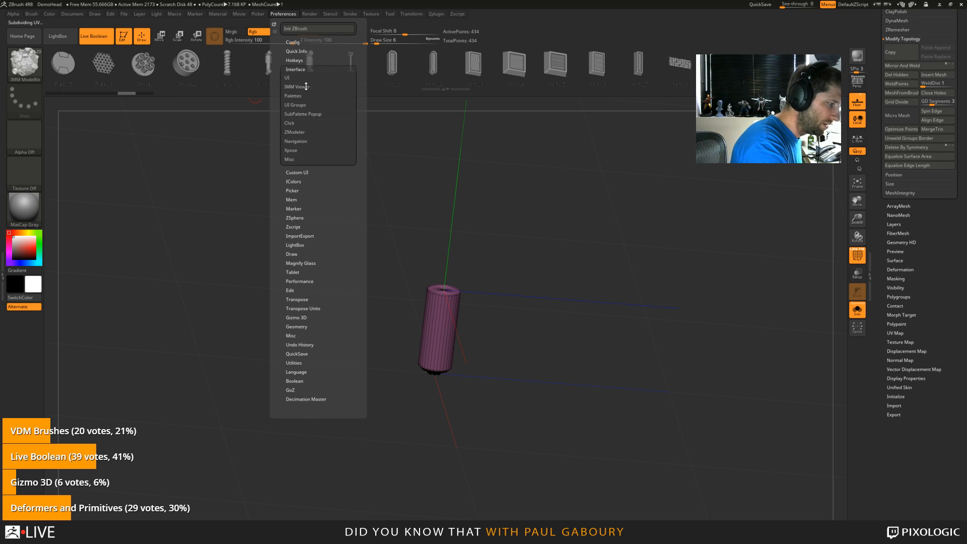
left_click(305, 86)
left_click(307, 98)
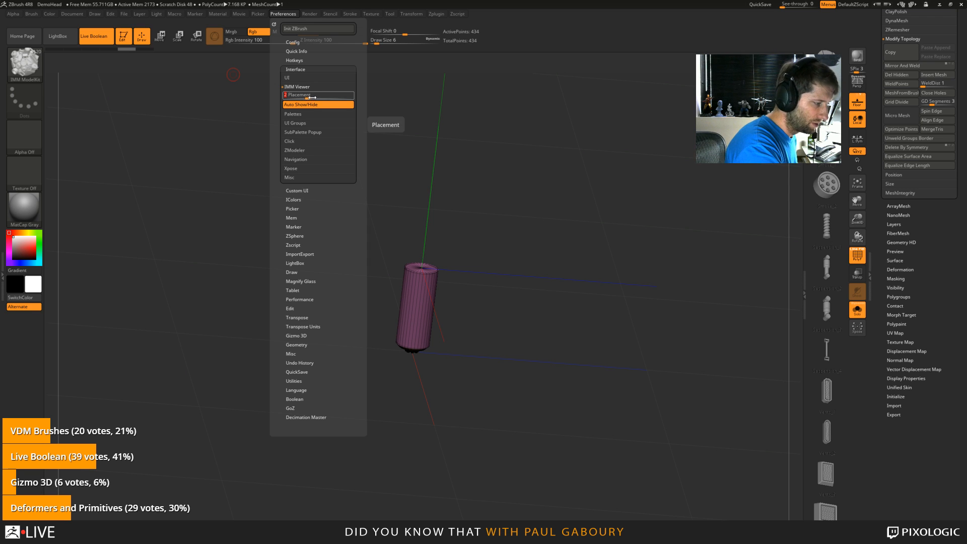
mouse_move(313, 98)
left_mouse_down()
mouse_move(345, 98)
mouse_move(295, 96)
left_mouse_up()
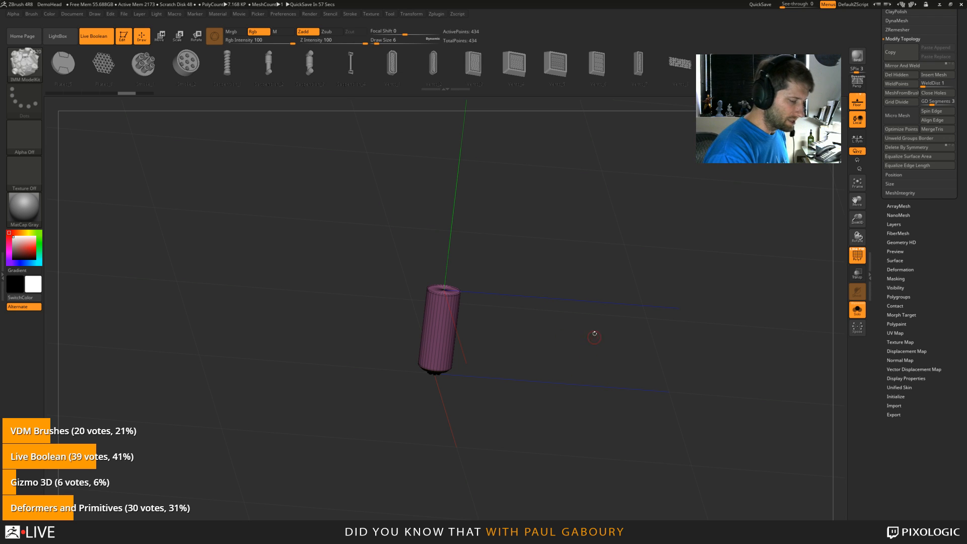
Step: Orient the screw with its flat end squarely facing the view and append it to the IMM ModelKit brush from the mesh
mouse_move(594, 335)
left_mouse_down("shift")
mouse_move(589, 418)
mouse_move(580, 386)
left_mouse_up("shift")
key("ctrl")
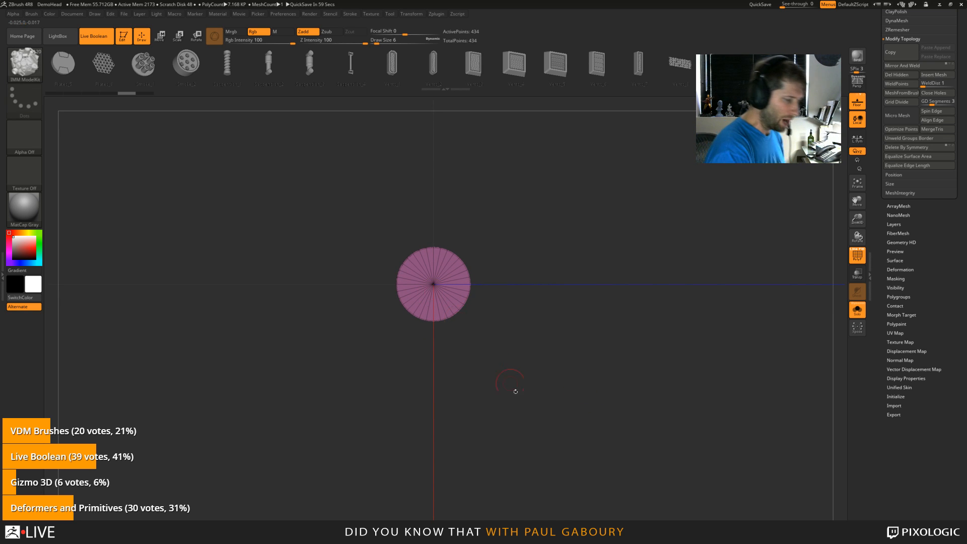
left_click_drag(514, 391, 606, 390)
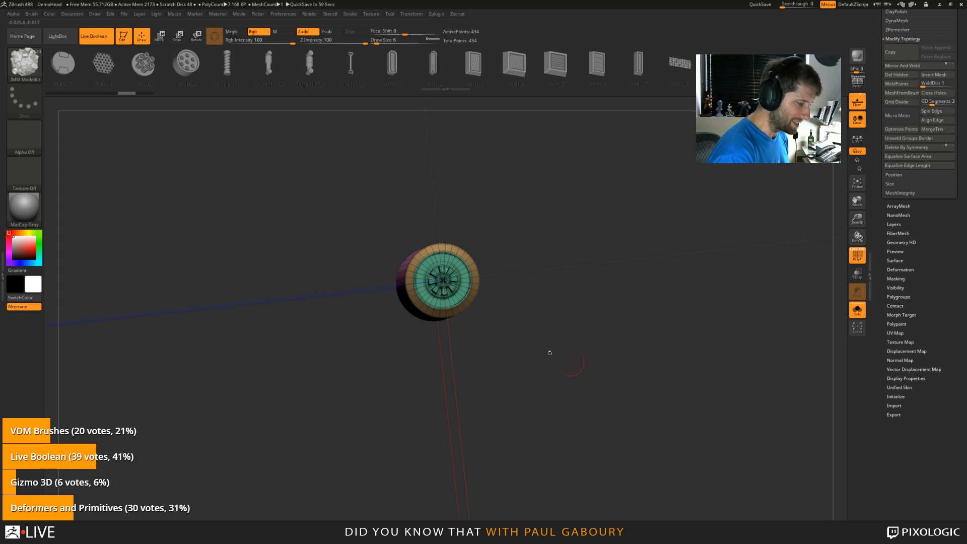
left_click_drag(549, 352, 448, 349)
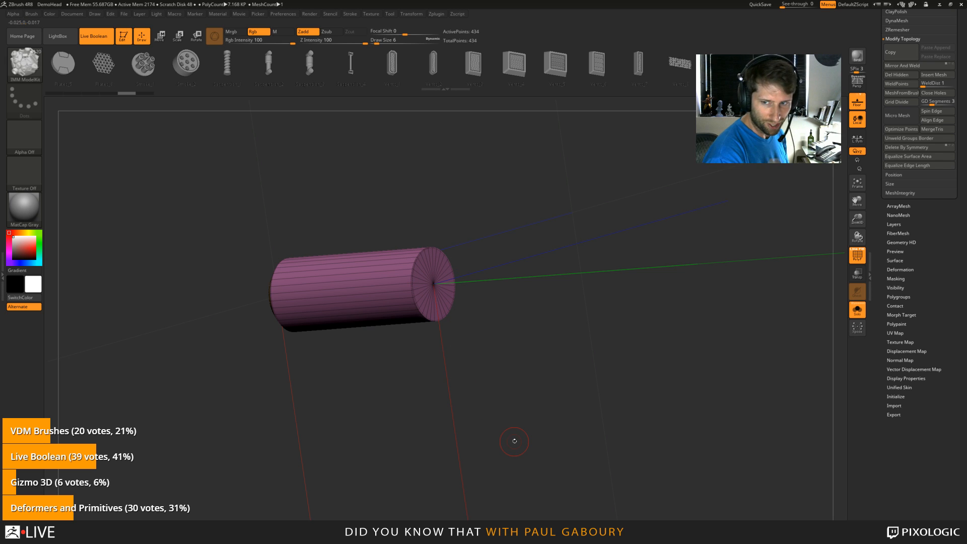
mouse_move(546, 414)
left_mouse_down()
mouse_move(606, 395)
mouse_move(544, 407)
left_mouse_up()
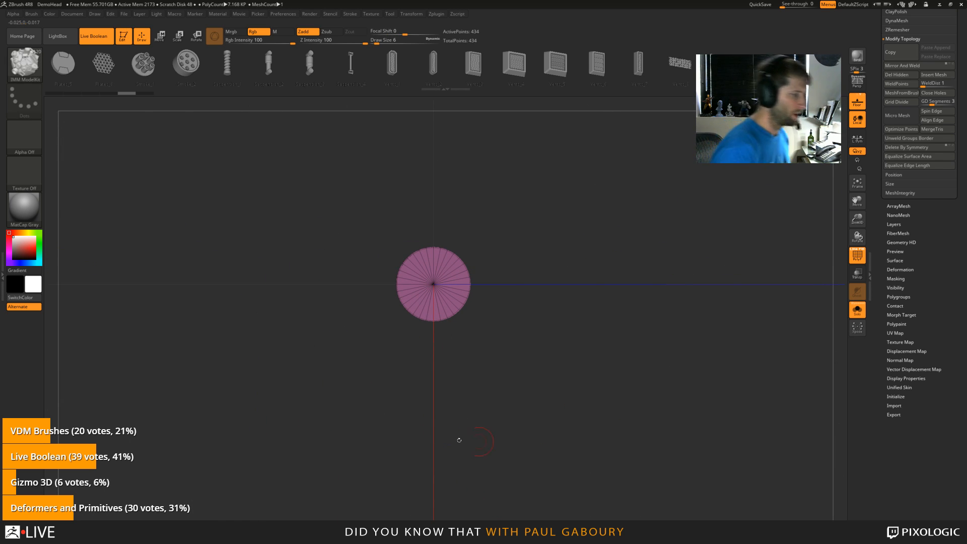
left_click(31, 14)
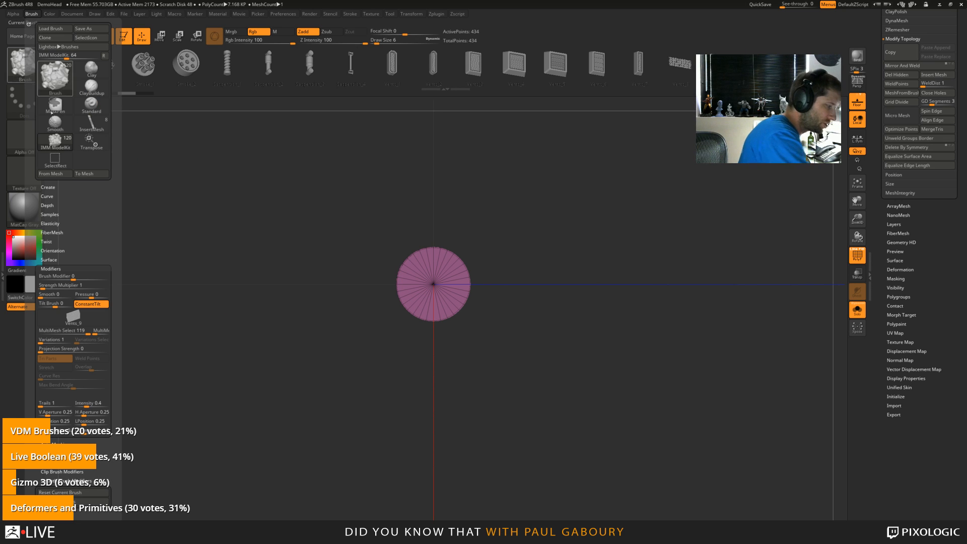
left_click(56, 174)
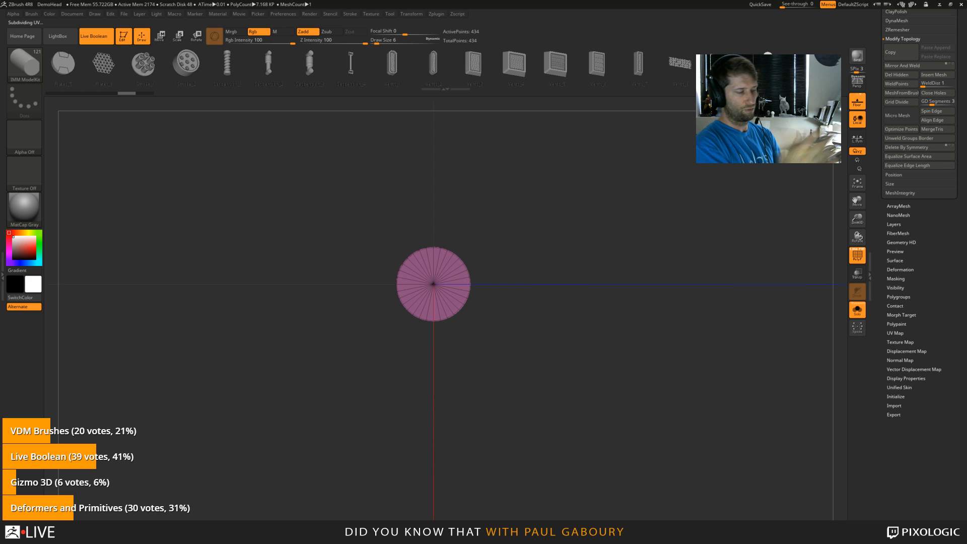
Step: Switch to the PolySphere tool, frame the sphere, and turn off the floor grid and polyframe display
scroll(955, 391, "up", 10)
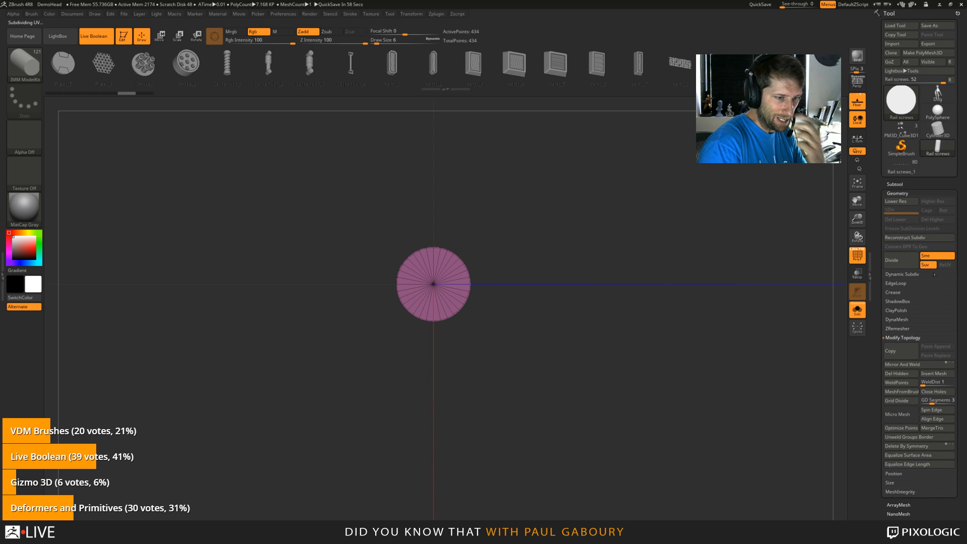
left_click(938, 110)
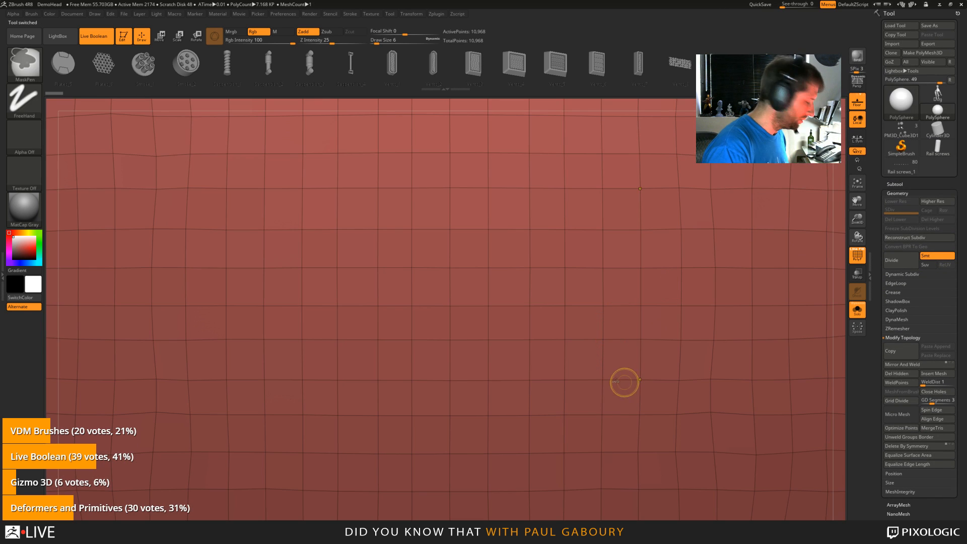
key("f")
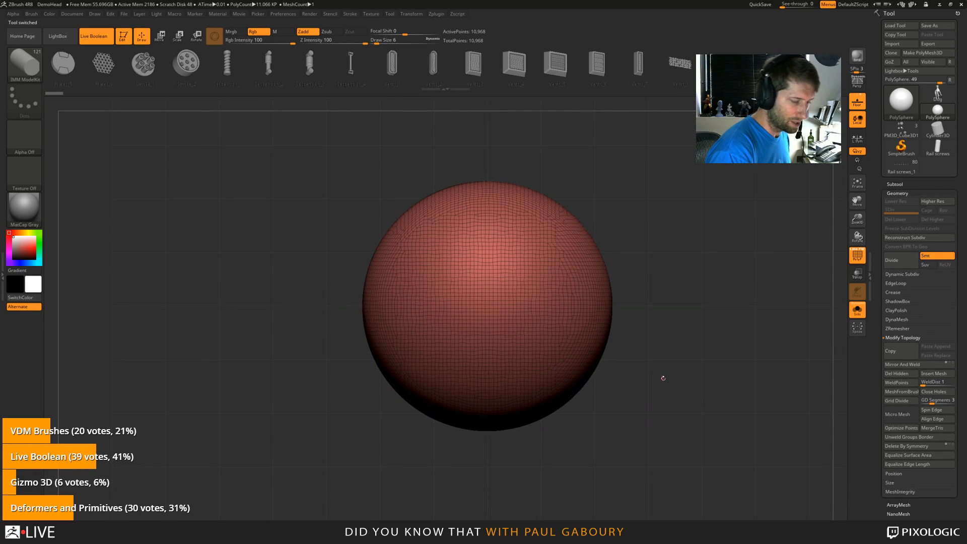
left_click_drag(663, 378, 628, 263)
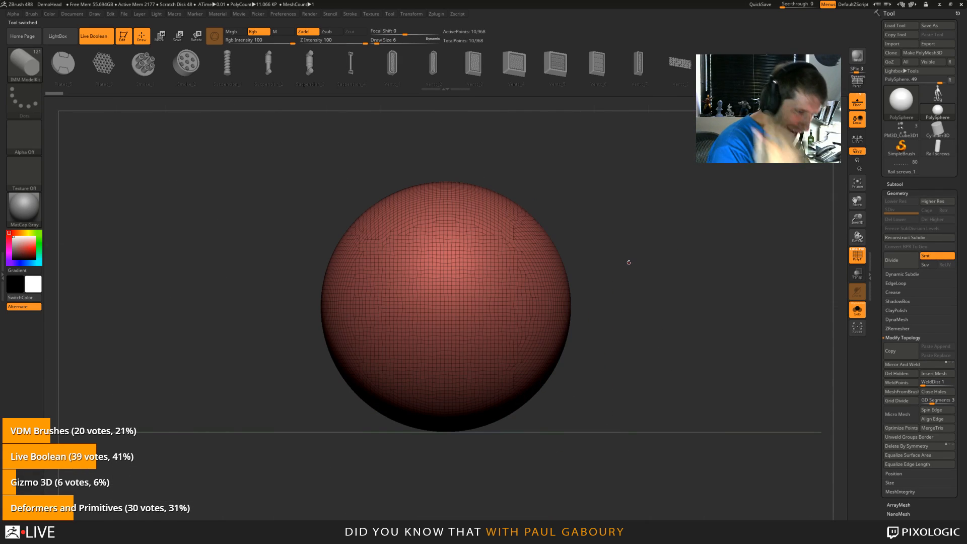
key("shift+p")
key("shift+f")
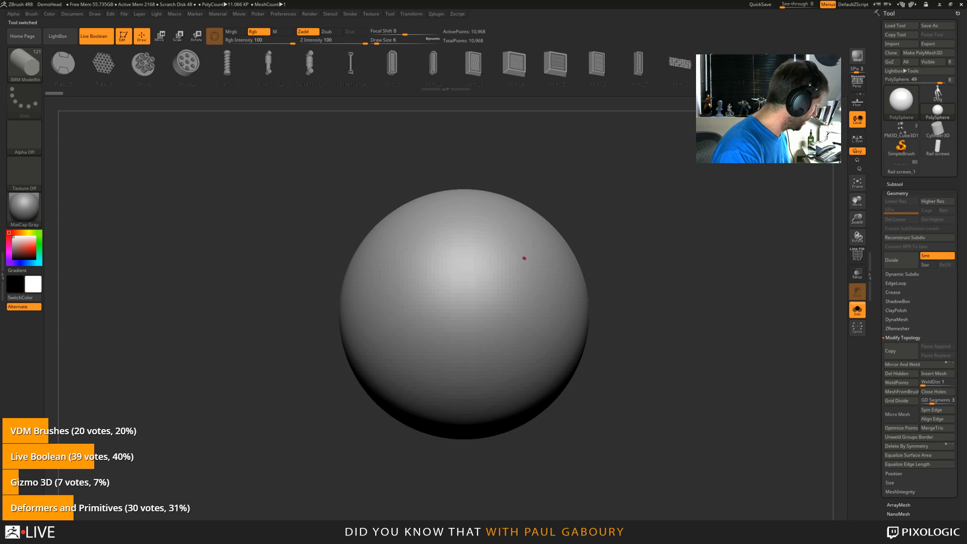
Step: Set the draw size to 68, insert the screw mesh symmetrically on the sphere's upper surface, and inspect its orientation
key("s")
left_click_drag(524, 259, 569, 234)
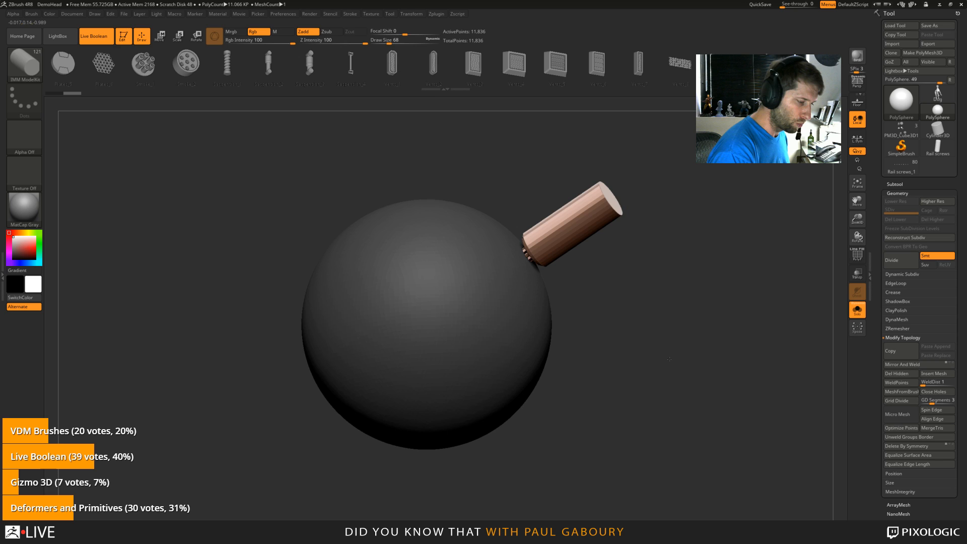
left_click_drag(669, 359, 496, 432)
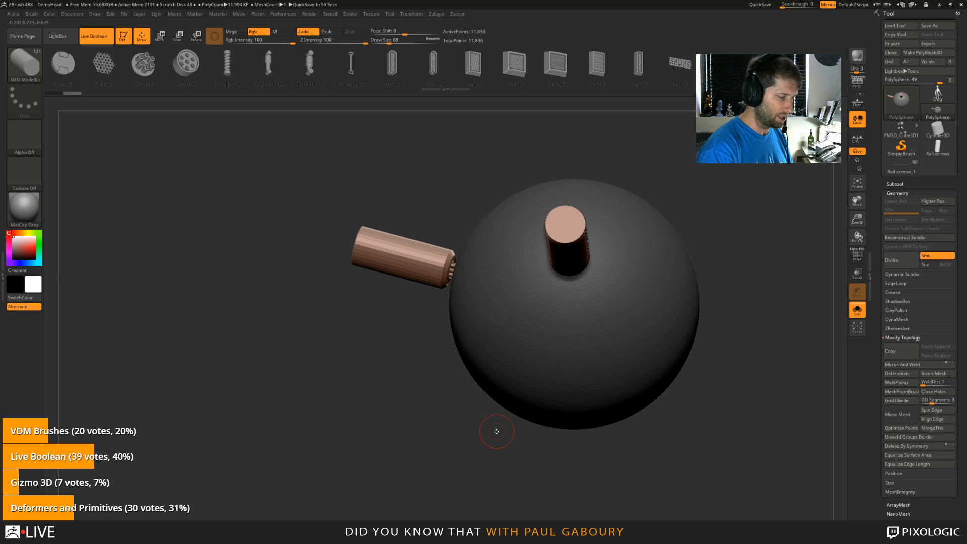
left_click_drag(716, 399, 593, 339)
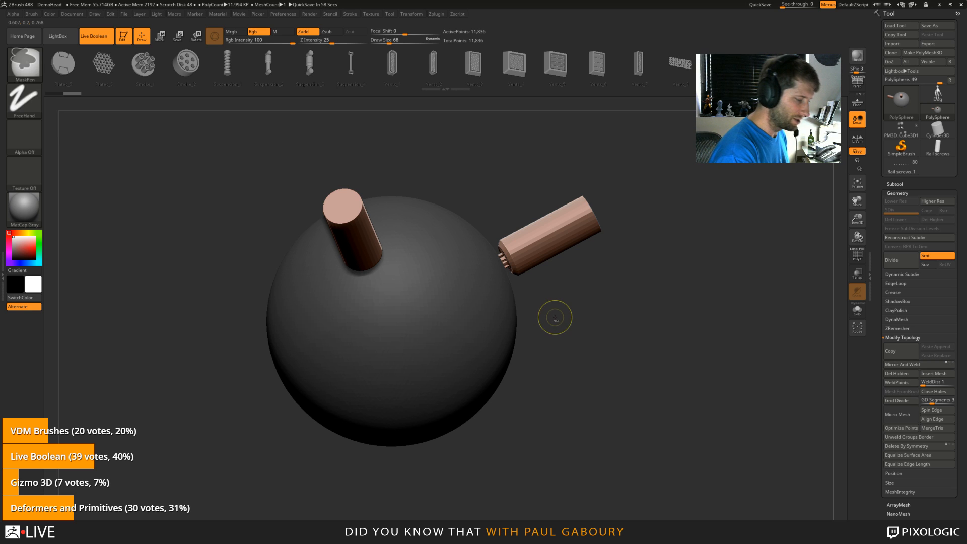
Step: Undo and redo the screw insertion, and examine how the screws' detailed ends meet the sphere
key("ctrl+z")
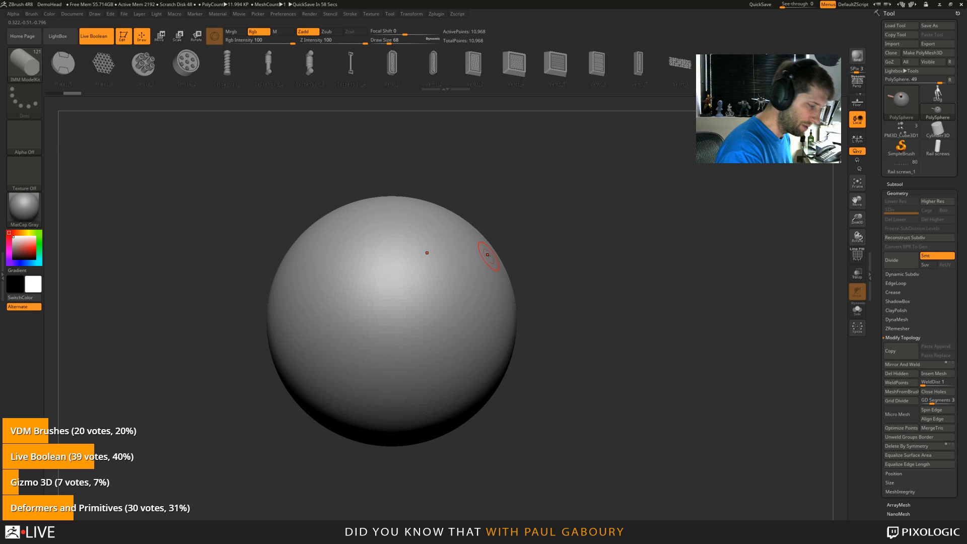
key("ctrl+shift+z")
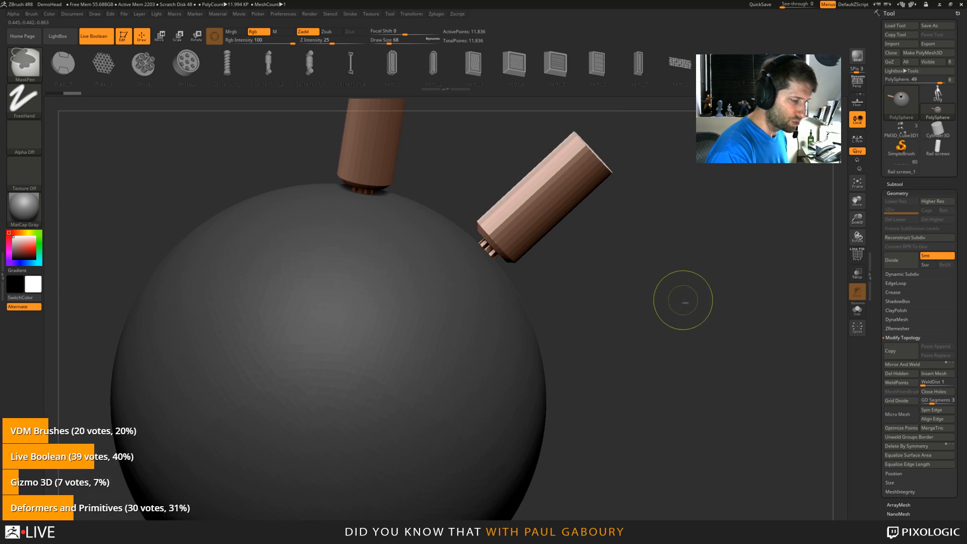
left_click_drag(683, 302, 665, 322)
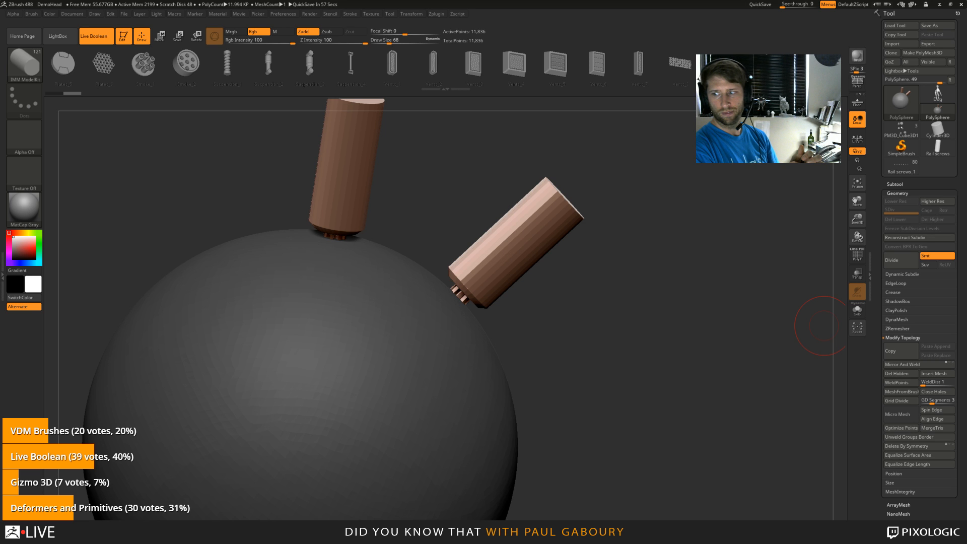
Step: Adjust the Imbed depth of the IMM ModelKit brush so inserted screws sink into the surface
left_click_drag(587, 402, 594, 387)
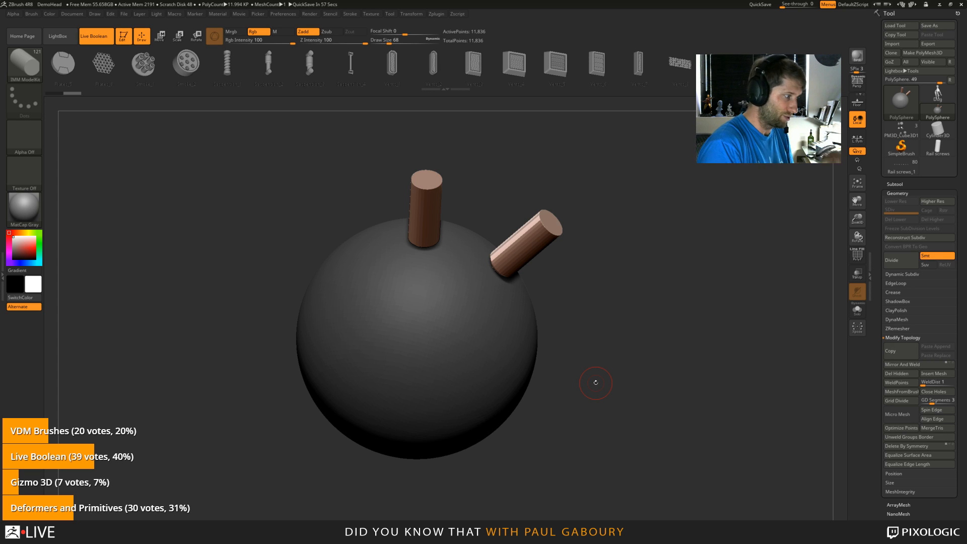
left_click(32, 13)
left_click(51, 268)
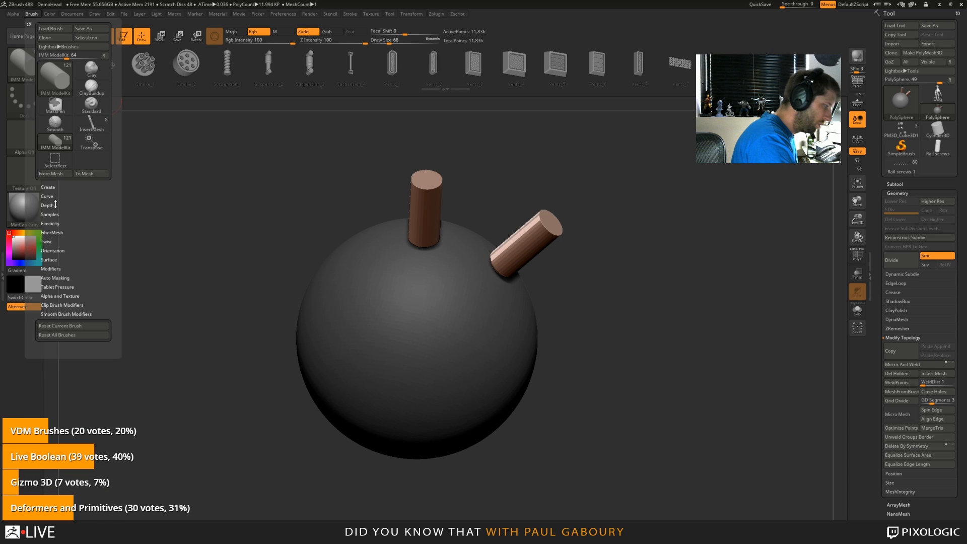
left_click(50, 205)
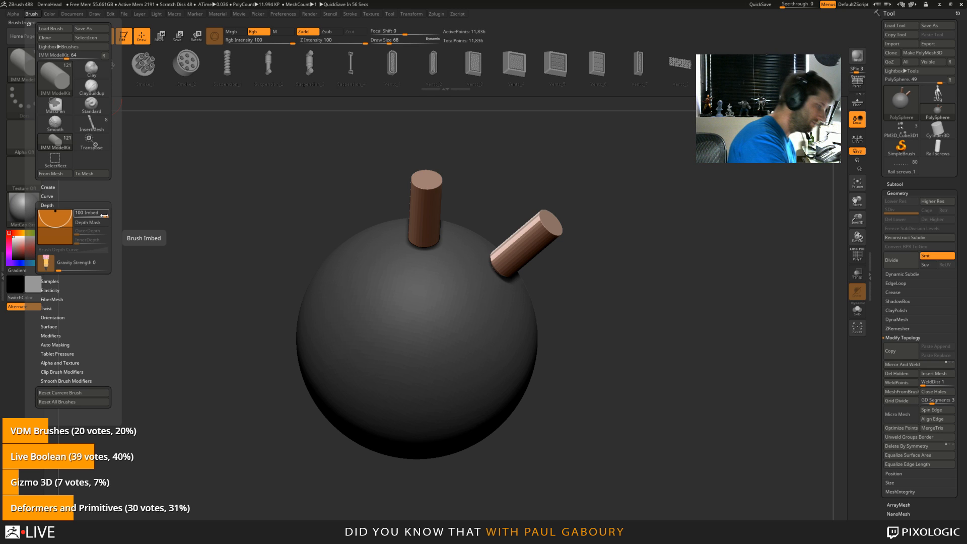
Step: Insert test screws on the sphere's front and side, and examine how far they sink into it
left_click(383, 401)
left_click(519, 325)
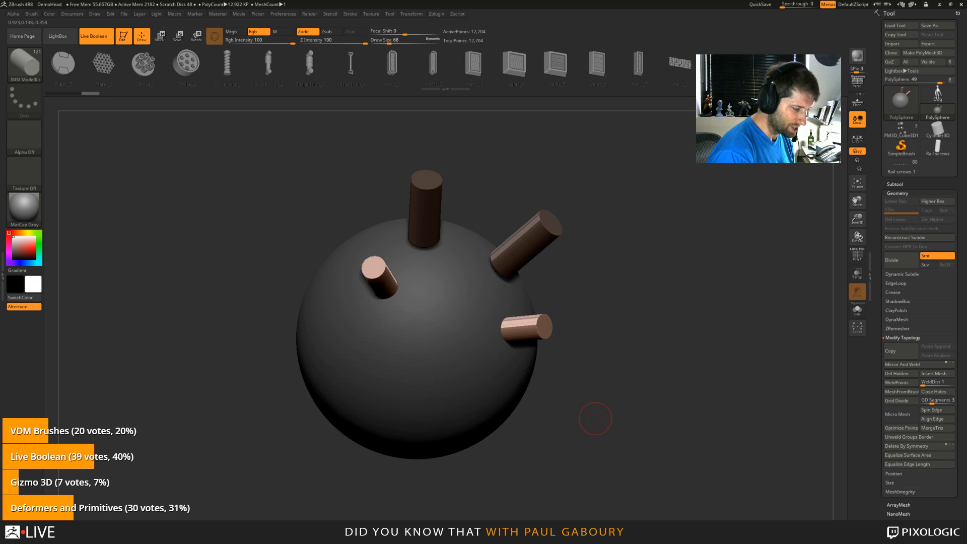
mouse_move(589, 416)
left_mouse_down()
mouse_move(622, 387)
mouse_move(541, 447)
mouse_move(609, 391)
left_mouse_up()
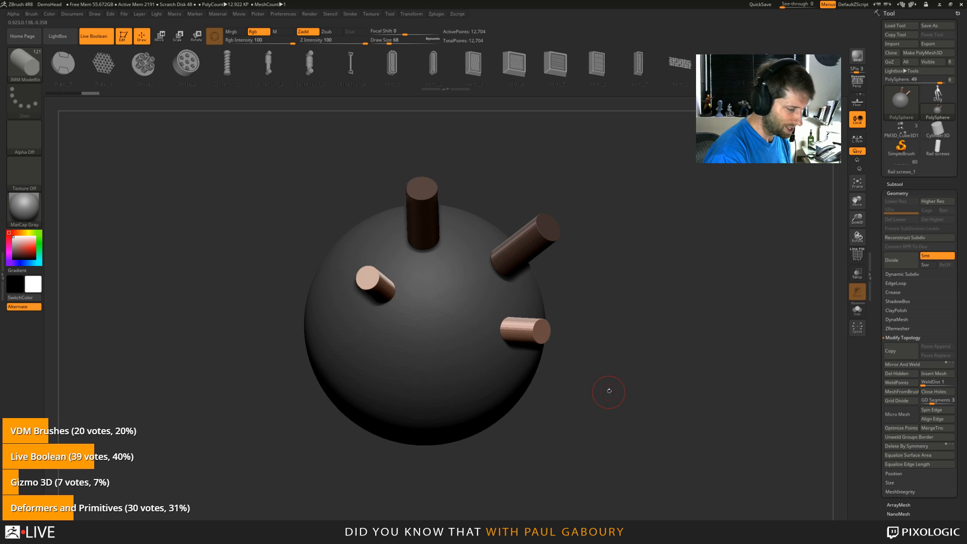
Step: Undo all the screw insertions so only the plain PolySphere remains
key("ctrl+z")
key("ctrl+z")
key("ctrl+z")
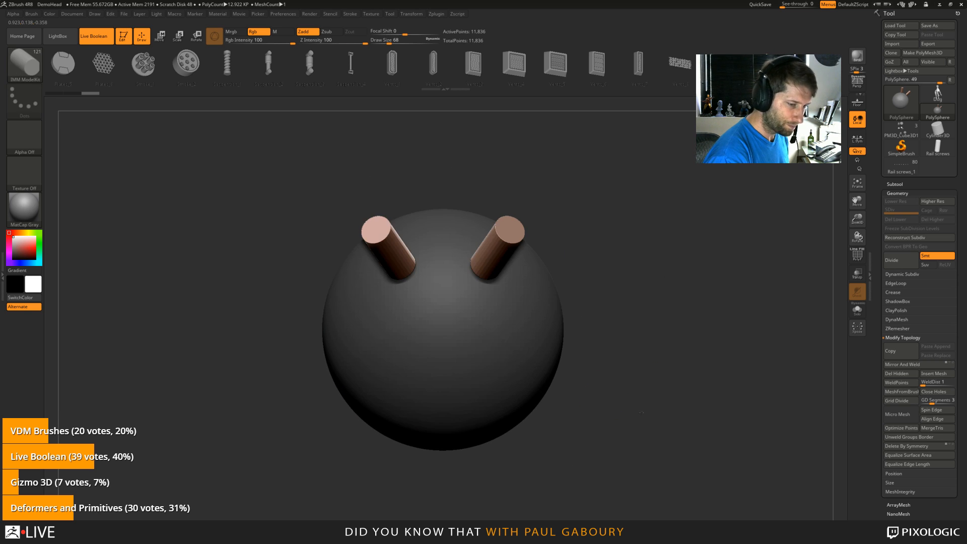
key("ctrl+z")
key("ctrl+z")
key("ctrl+z")
key("ctrl+z")
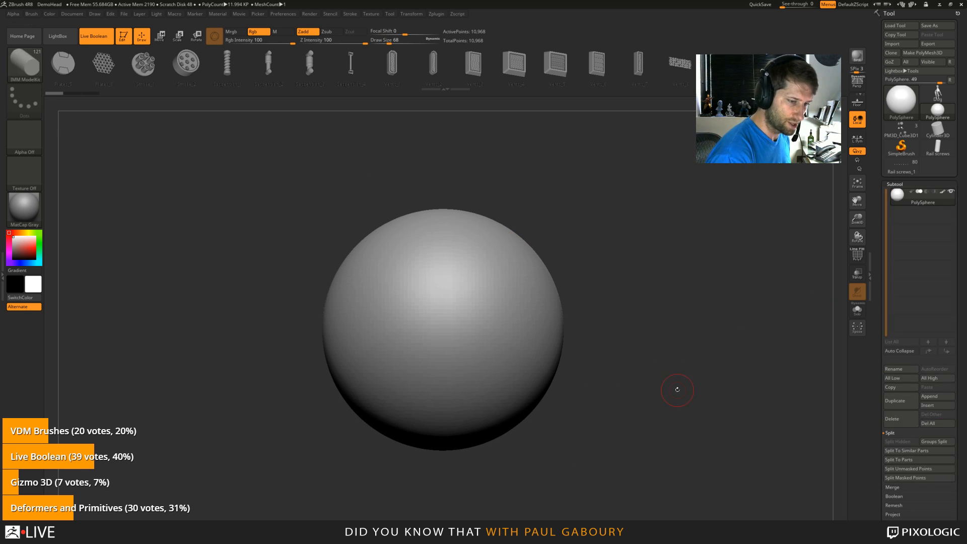
Step: Append a cube as a second subtool and scale it down until it is hidden inside the sphere
left_click(936, 404)
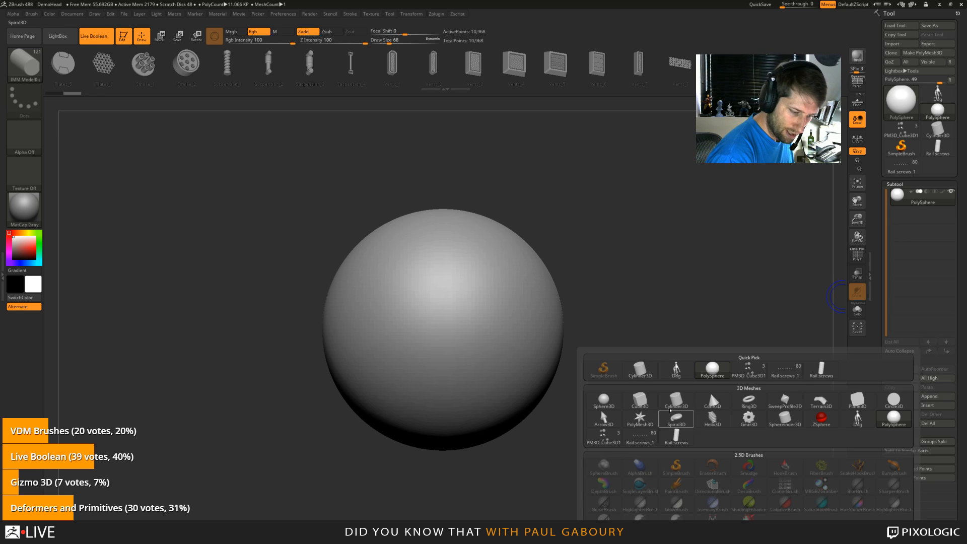
left_click(694, 381)
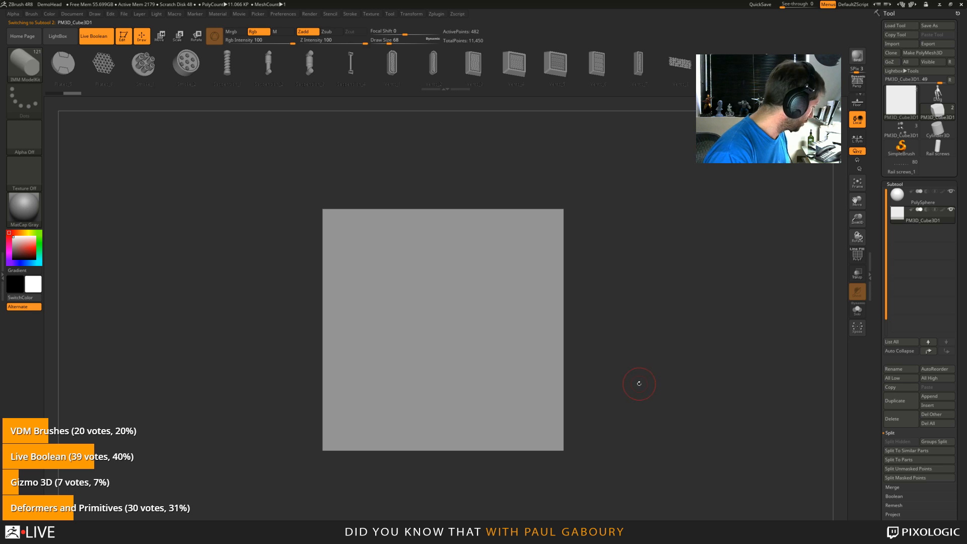
key("w")
left_click_drag(443, 329, 357, 235)
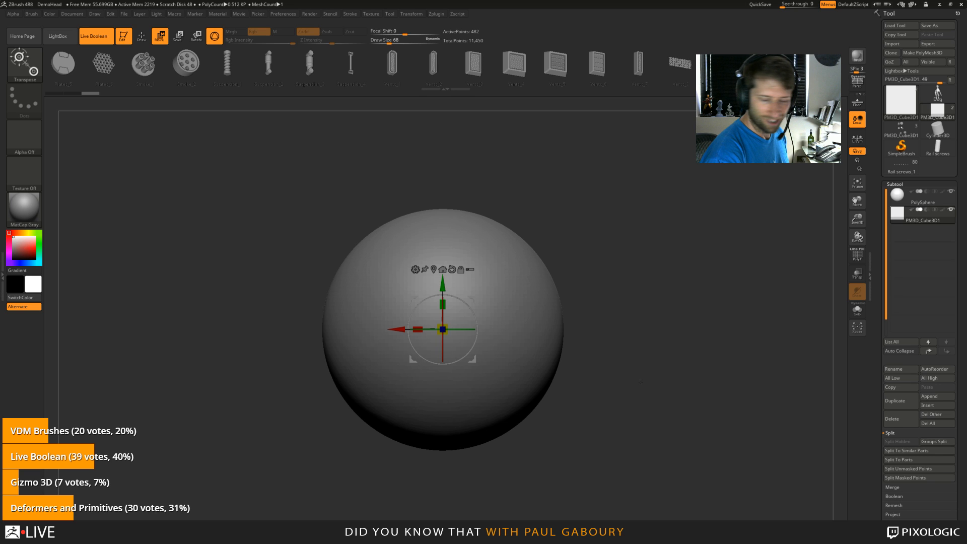
Step: Set the cube subtool to Live Boolean subtraction and insert a screw on the sphere's upper side to carve a recess
left_click_drag(641, 382, 623, 383, "alt")
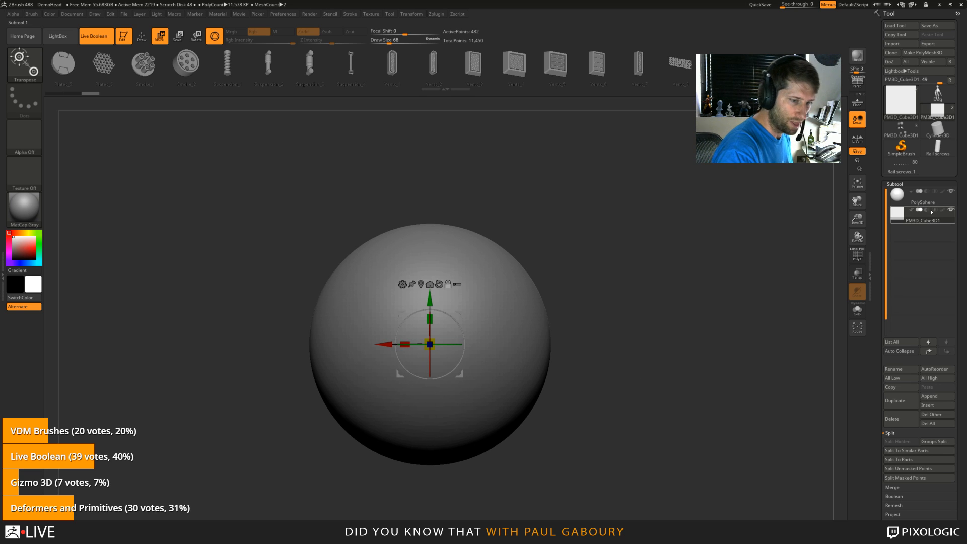
key("q")
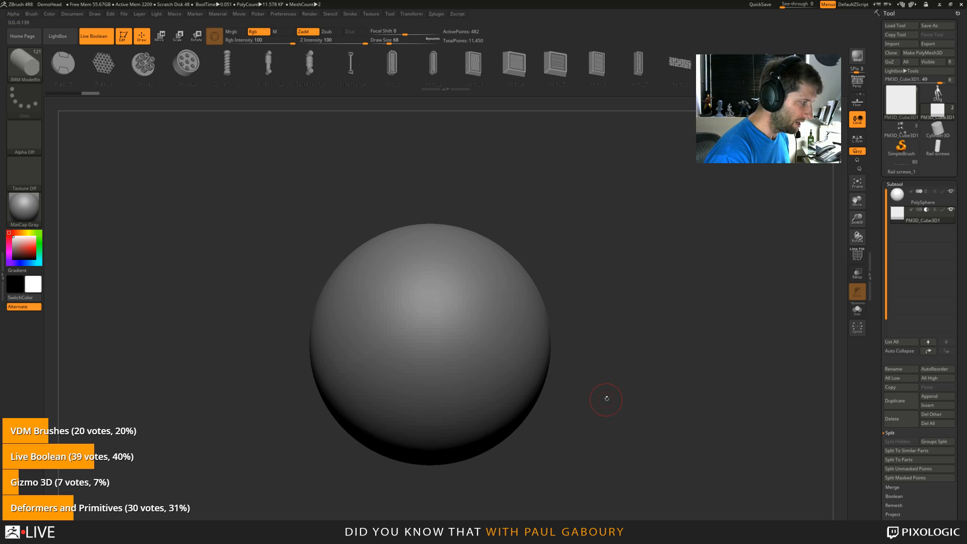
left_click_drag(509, 297, 530, 323)
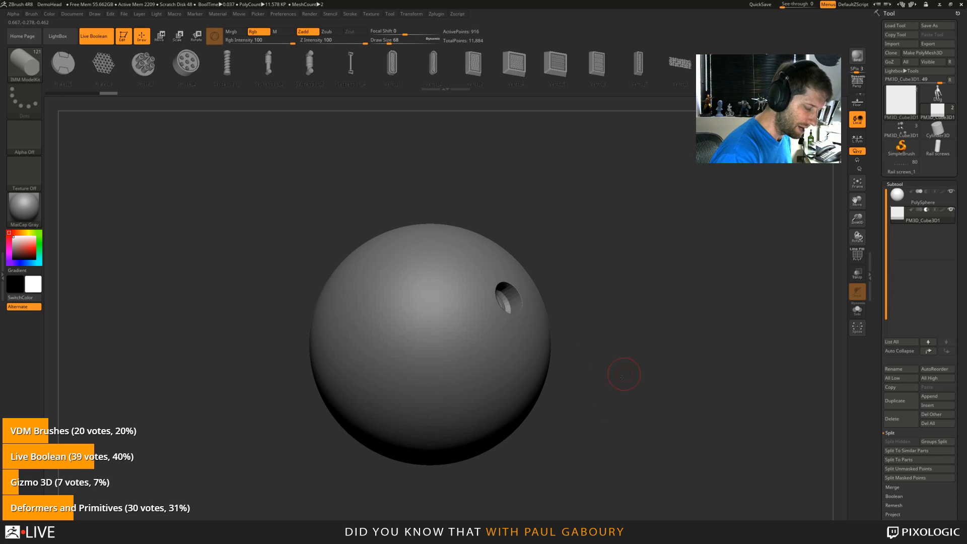
left_click_drag(617, 375, 633, 347)
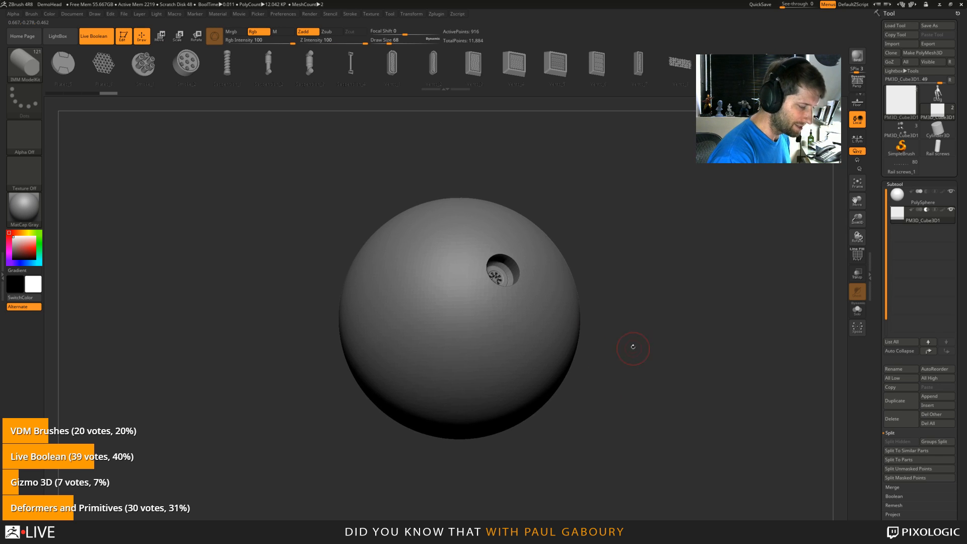
Step: Change the brush's Imbed depth, insert a second large screw beside the first recess, and compare the two cuts
left_click(31, 14)
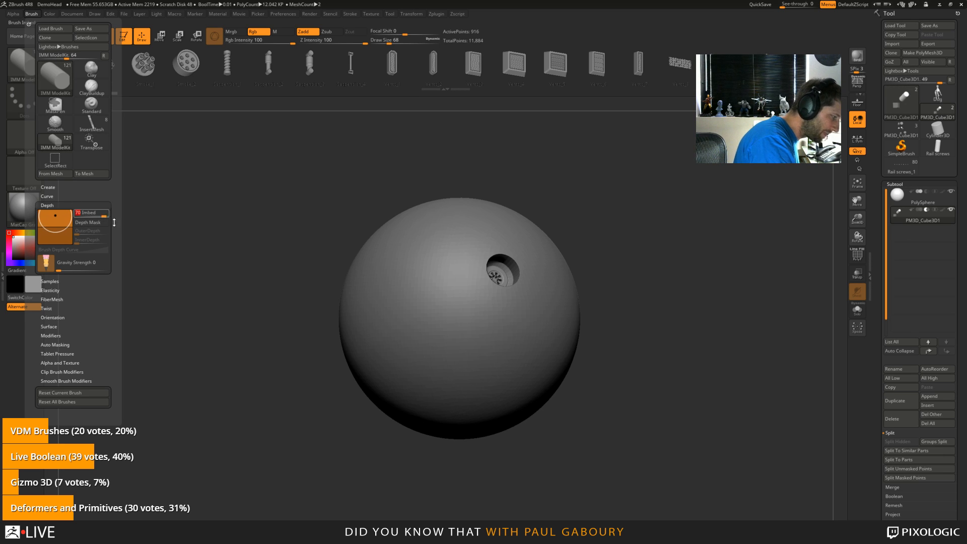
left_click_drag(563, 320, 567, 326)
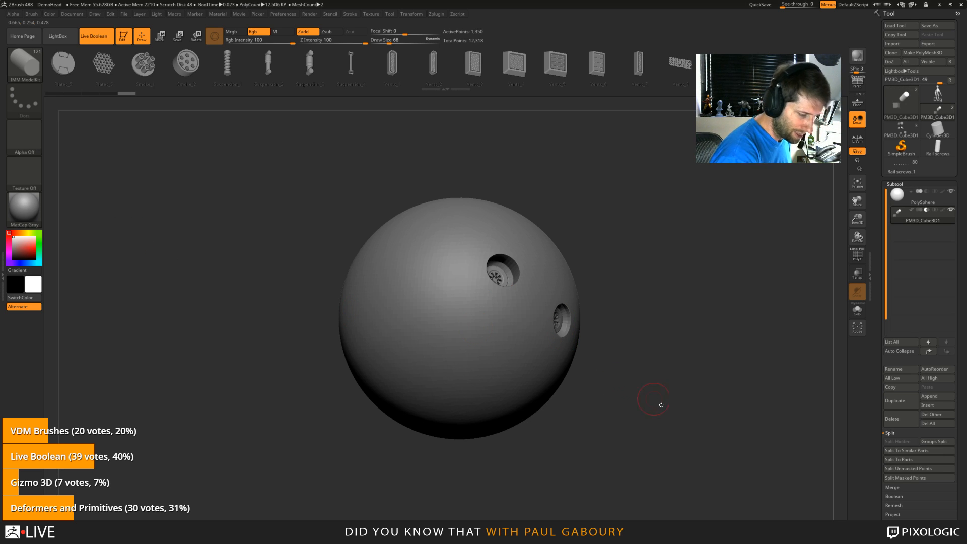
mouse_move(645, 399)
left_mouse_down()
mouse_move(642, 388)
mouse_move(653, 395)
mouse_move(664, 380)
mouse_move(655, 398)
mouse_move(662, 407)
left_mouse_up()
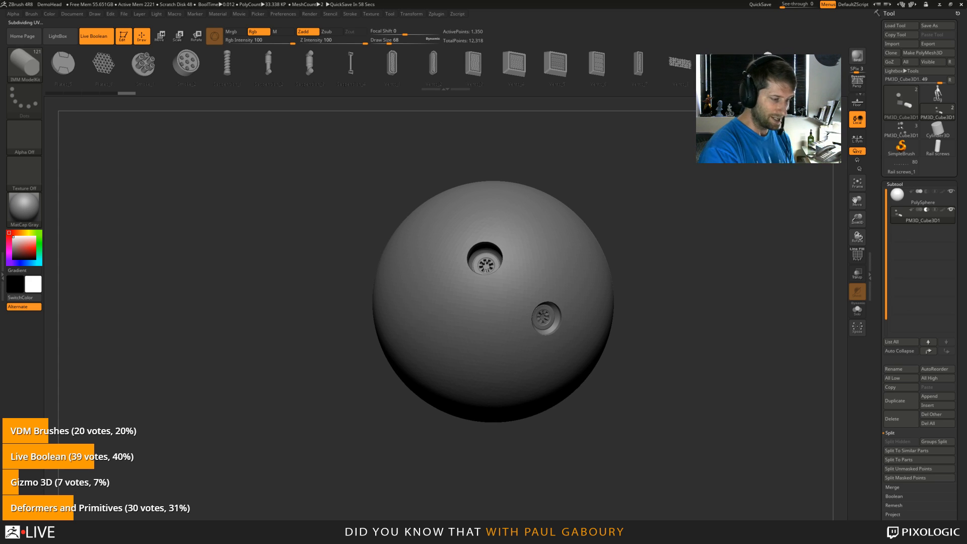
Step: Insert four small subtractive screws around the second large recess on the sphere
left_click_drag(644, 397, 507, 336)
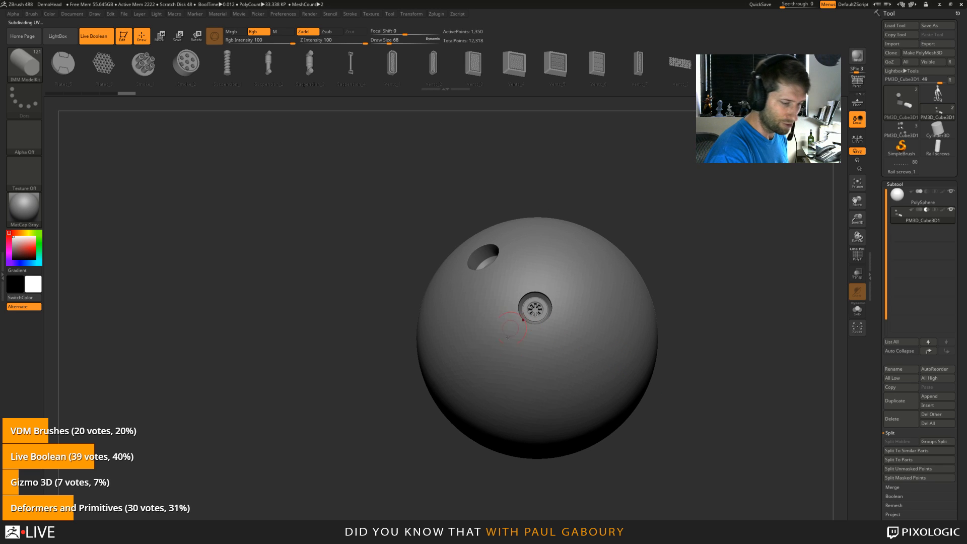
right_click_drag(749, 289, 580, 351, "ctrl")
left_click(566, 335)
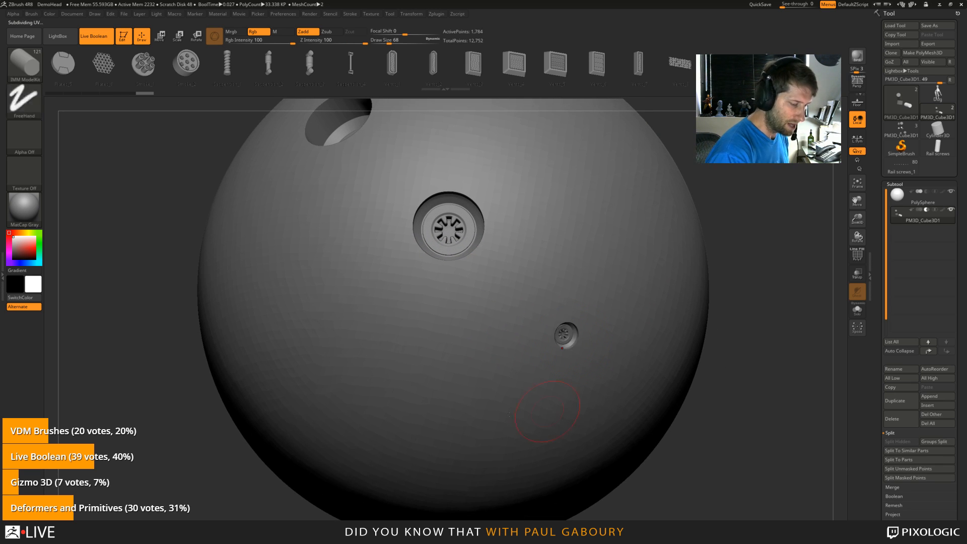
left_click(347, 324)
left_click(565, 205)
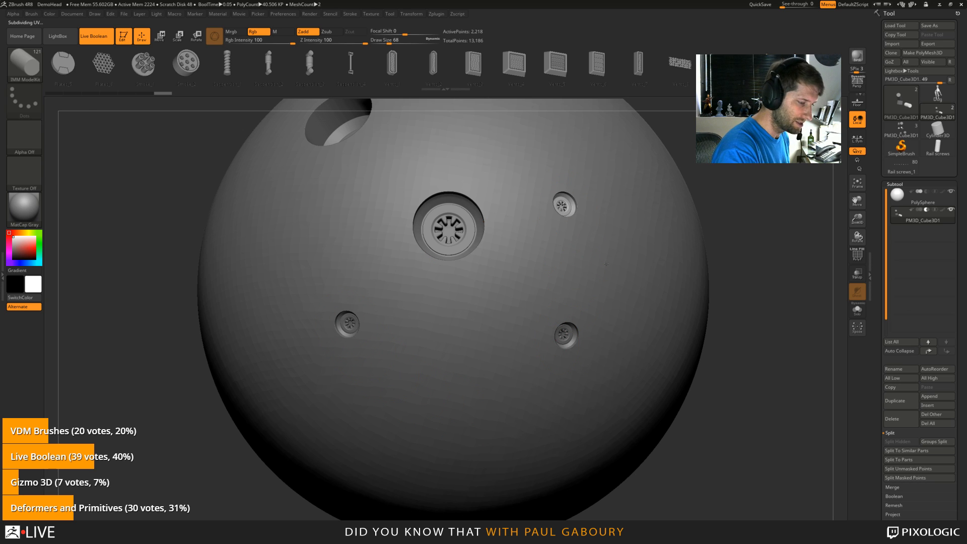
right_click_drag(712, 363, 638, 337, "ctrl")
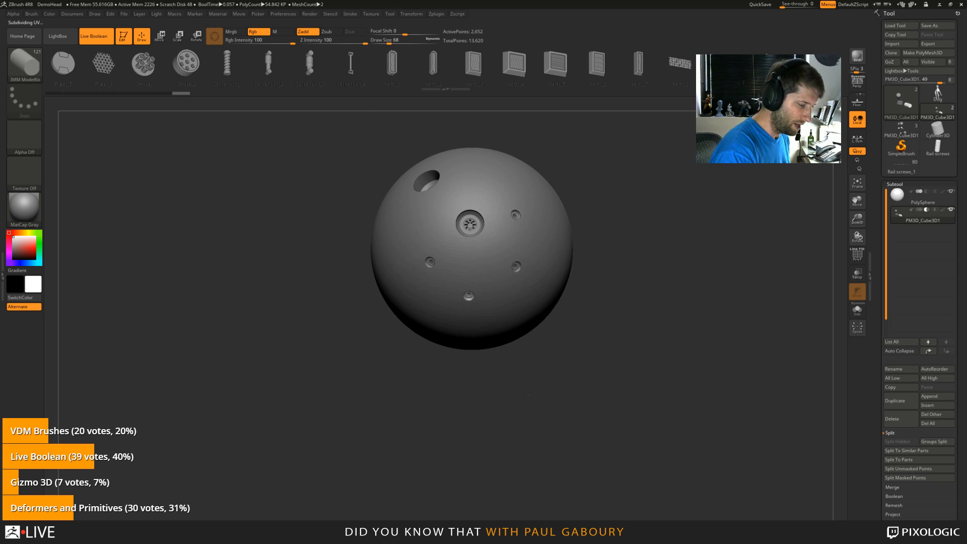
Step: Insert more small subtractive screws around the first large recess, and inspect the carved details from several angles
left_click_drag(528, 393, 536, 371)
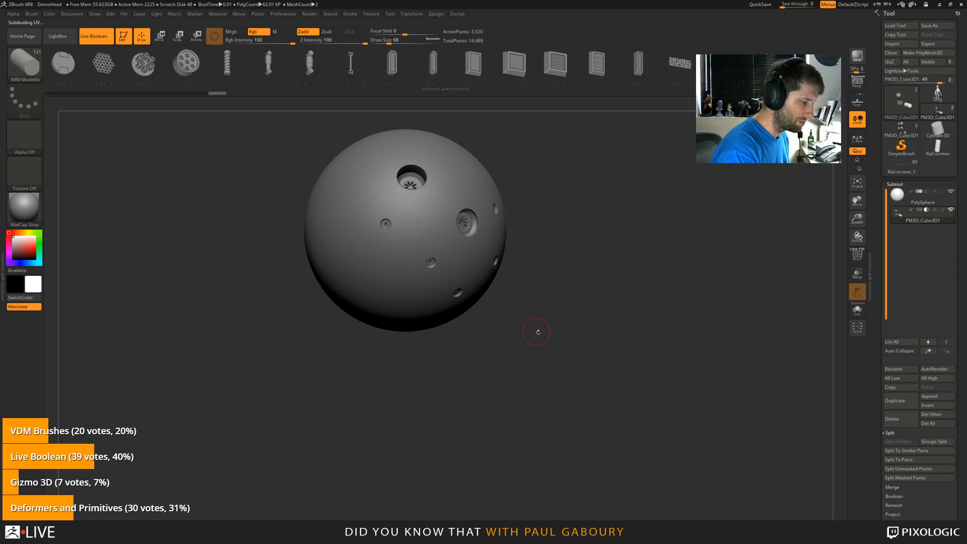
left_click_drag(537, 332, 469, 243)
mouse_move(534, 331)
left_mouse_down()
mouse_move(572, 385)
mouse_move(587, 367)
mouse_move(609, 373)
left_mouse_up()
right_click_drag(609, 373, 632, 403, "ctrl")
mouse_move(632, 403)
left_mouse_down()
mouse_move(625, 395)
mouse_move(642, 378)
left_mouse_up()
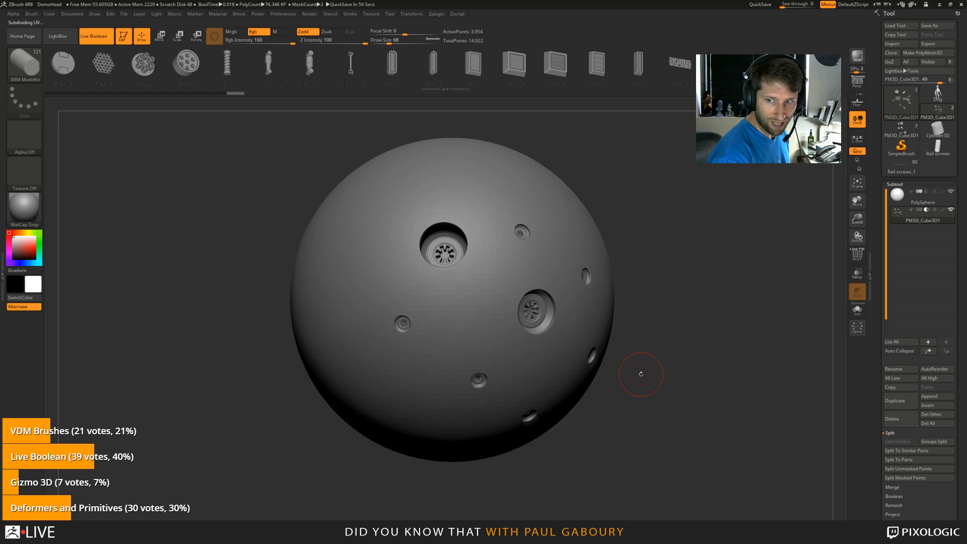
left_click_drag(643, 384, 637, 391, "alt")
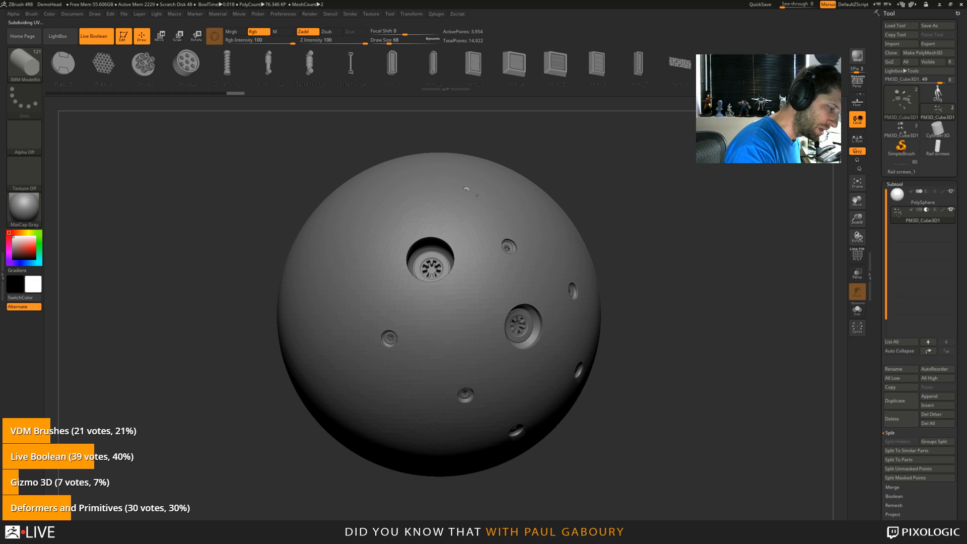
Step: Insert another large screw near the sphere's top and adjust its depth along its own axis with the Gizmo
left_click_drag(466, 189, 479, 201)
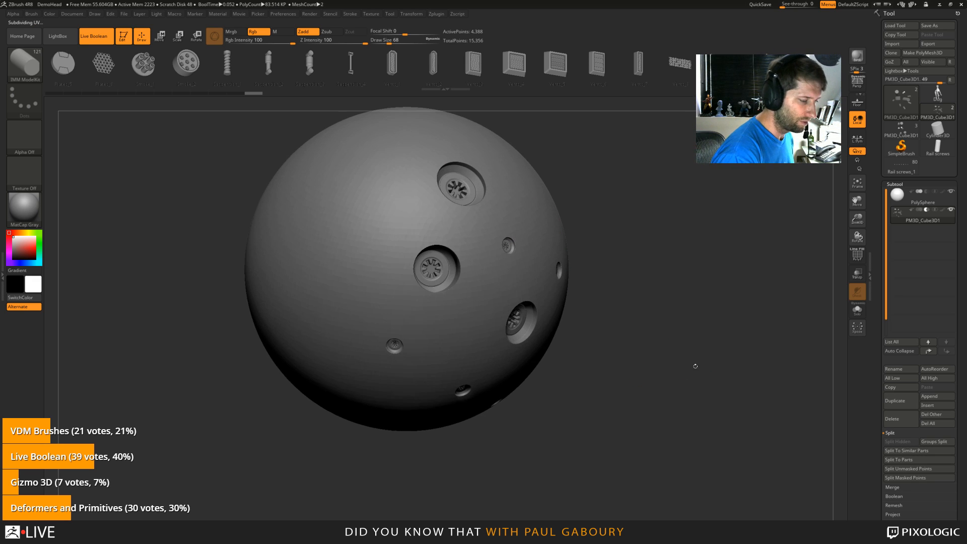
left_click_drag(647, 376, 604, 352)
key("w")
left_click_drag(504, 229, 520, 253)
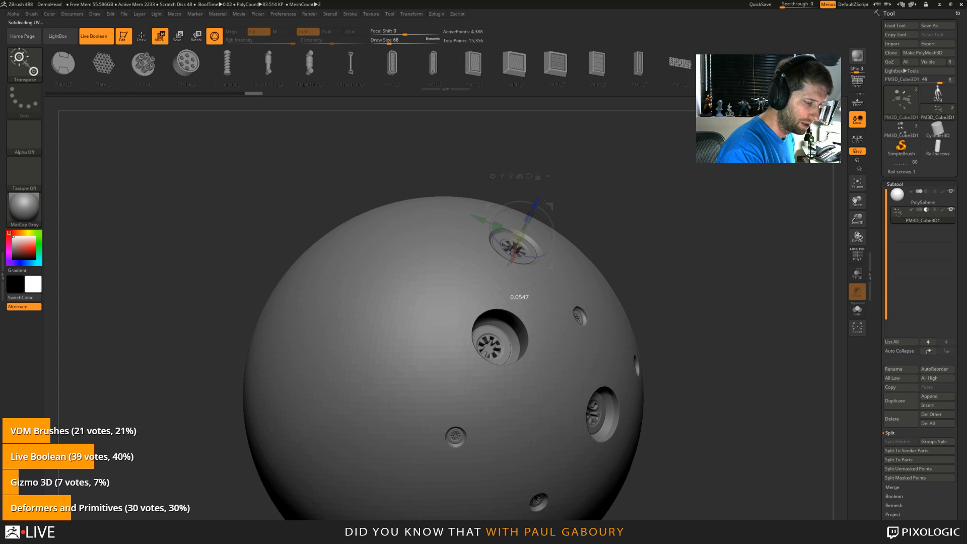
mouse_move(665, 282)
left_mouse_down()
mouse_move(687, 287)
mouse_move(650, 282)
left_mouse_up()
left_click_drag(519, 236, 501, 270)
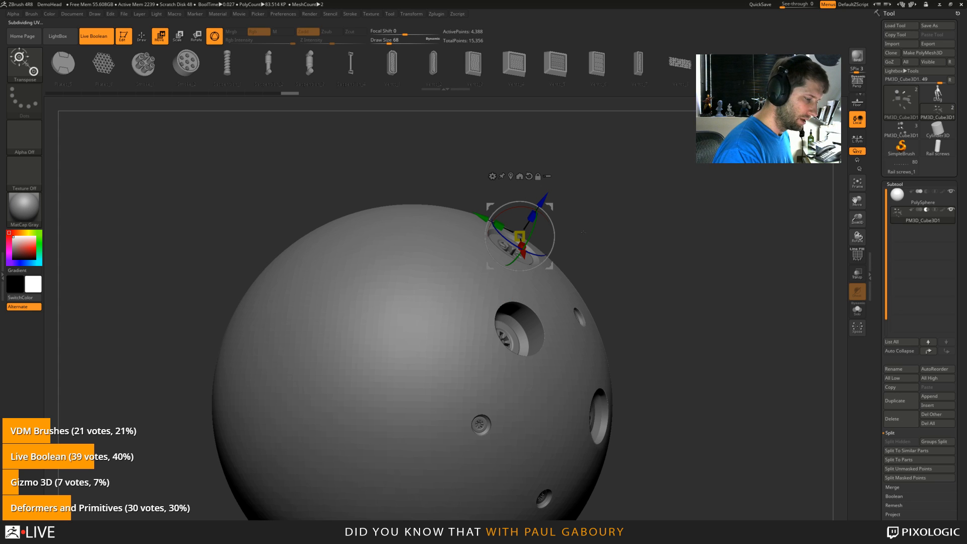
Step: Insert a further large subtractive screw next to the topmost recess and view its tilted cut
key("q")
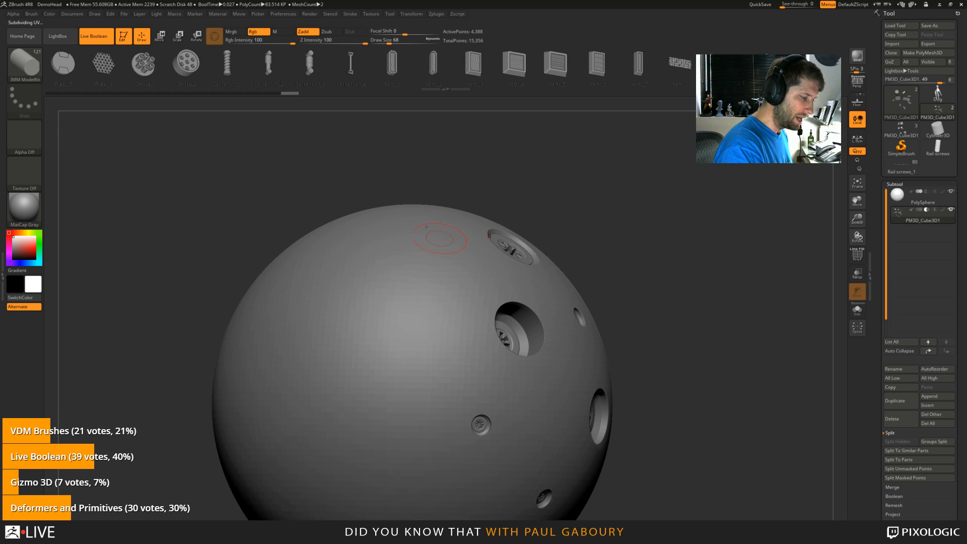
left_click_drag(426, 228, 463, 298)
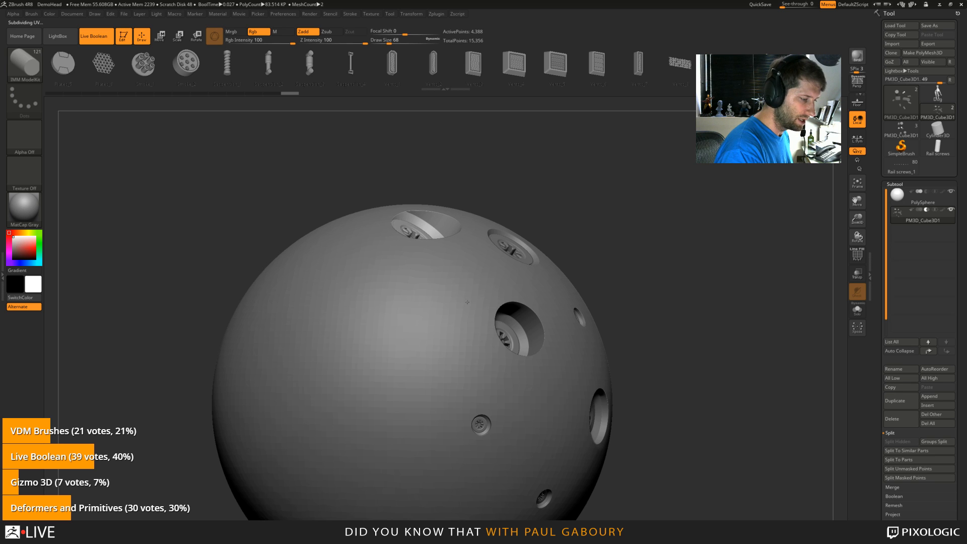
mouse_move(671, 282)
left_mouse_down()
mouse_move(686, 306)
mouse_move(747, 308)
left_mouse_up()
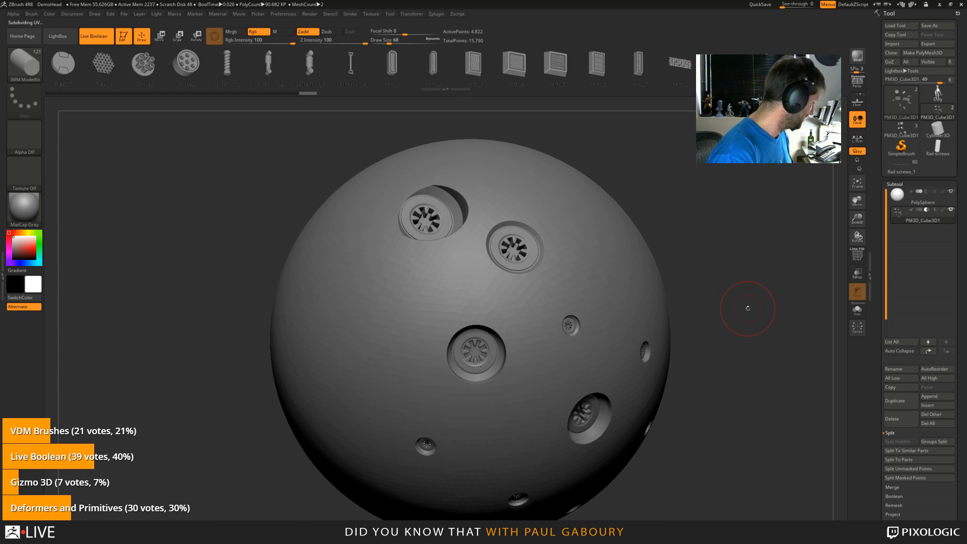
Step: Move and rotate the newest large screw with the Gizmo to refine the angle and position of its recess
key("w")
left_click_drag(441, 268, 433, 276)
left_click_drag(680, 348, 614, 307)
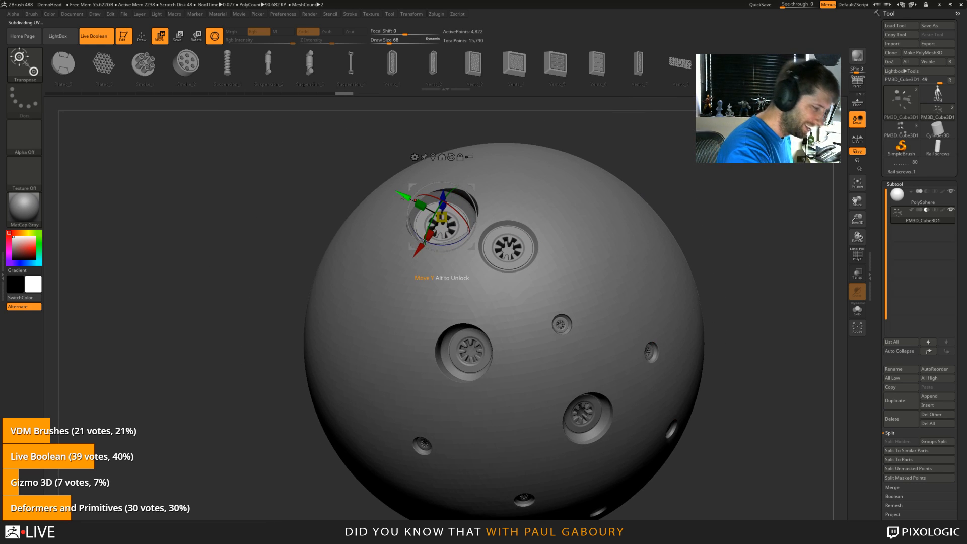
left_click_drag(404, 198, 411, 202)
left_click_drag(703, 277, 647, 246)
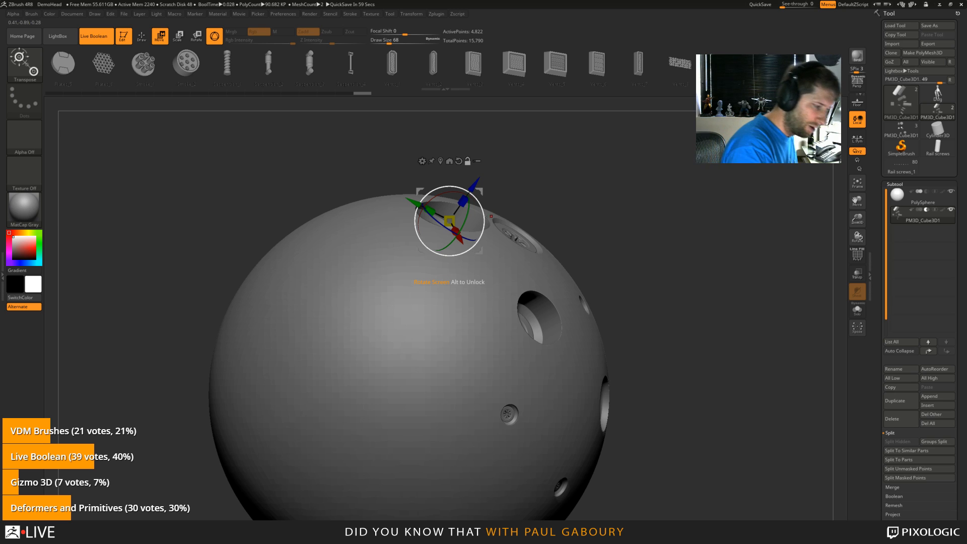
left_click_drag(491, 214, 478, 242)
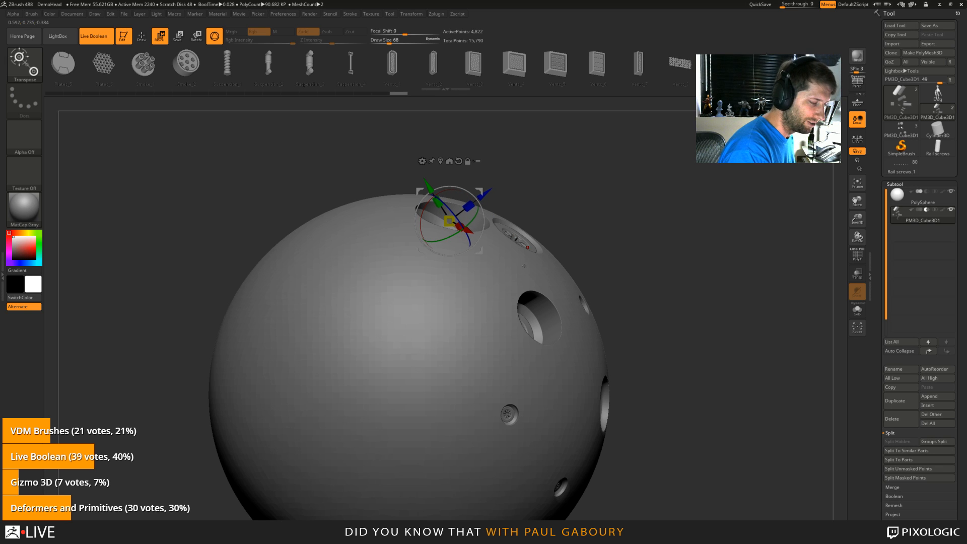
Step: Insert another subtractive screw near the sphere's top and show the Transpose line in place of the Gizmo
key("q")
left_click_drag(611, 216, 445, 174)
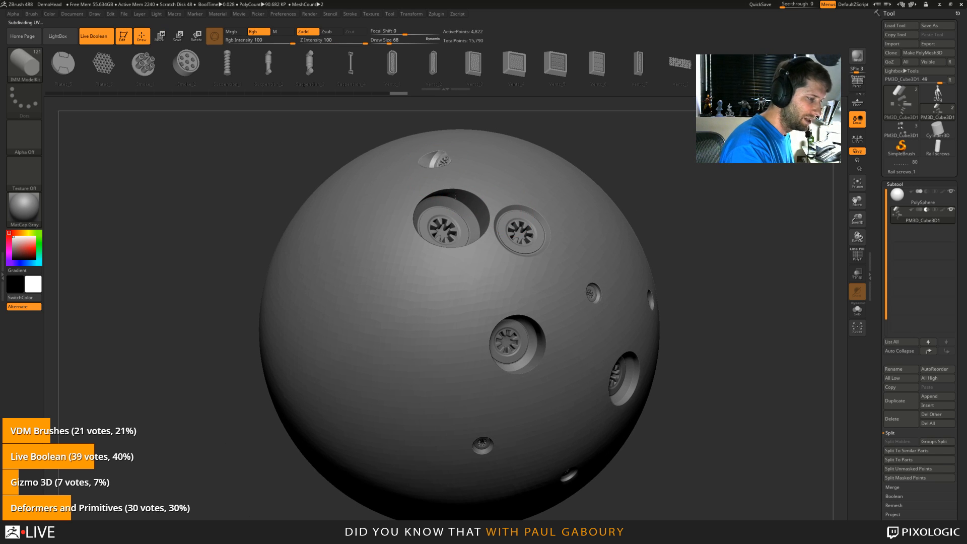
left_click_drag(726, 281, 640, 259)
key("w")
key("y")
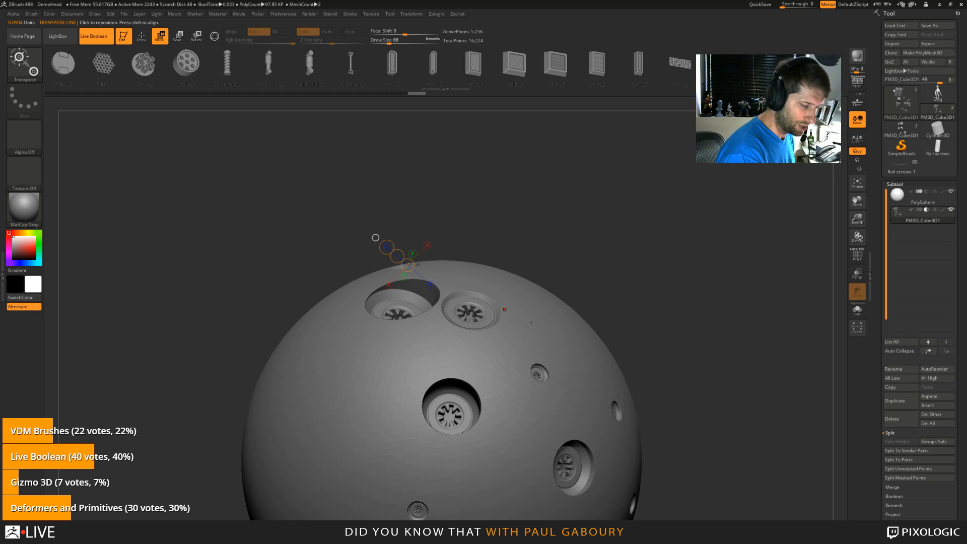
left_click_drag(531, 322, 621, 210)
key("q")
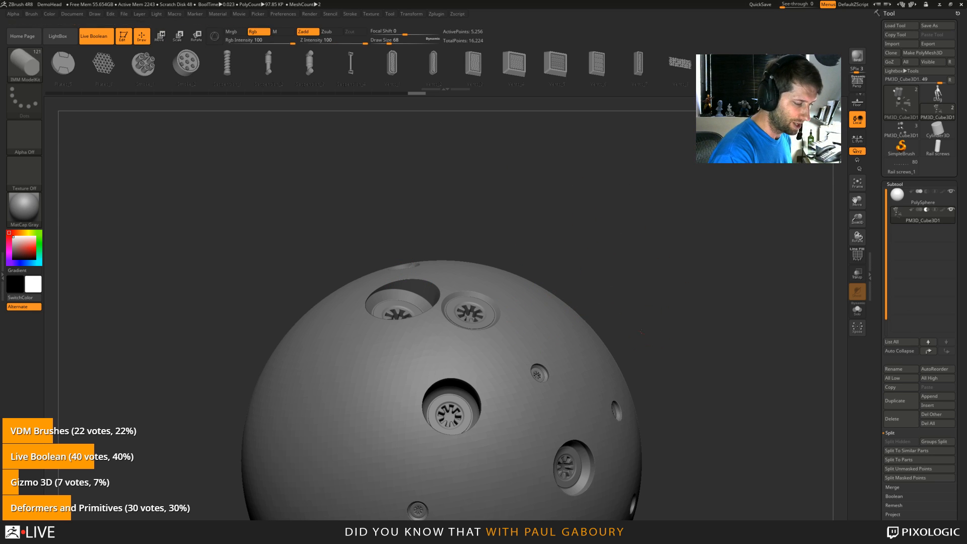
Step: Insert another subtractive screw on the smooth area beside the shallow large recess and above the small screw holes
left_click_drag(630, 330, 588, 352)
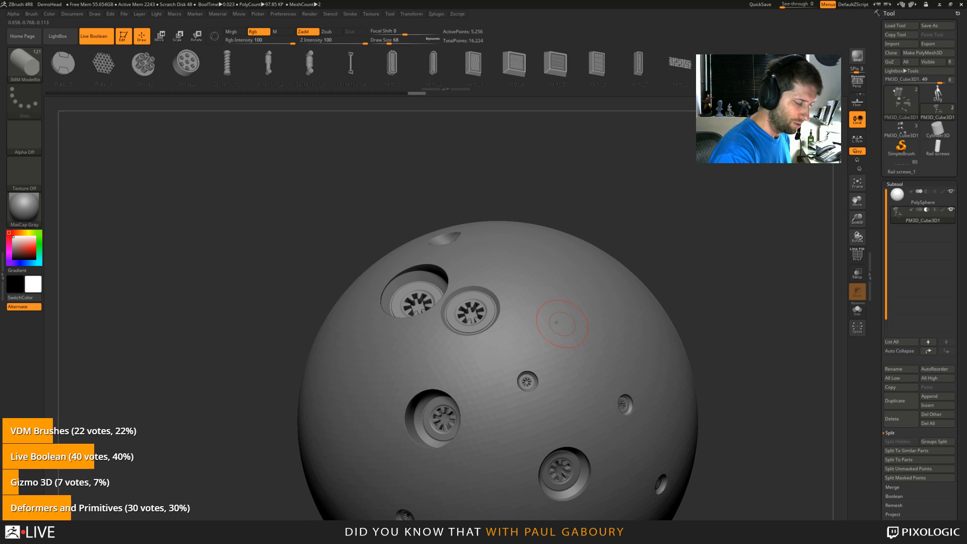
left_click_drag(630, 327, 717, 349)
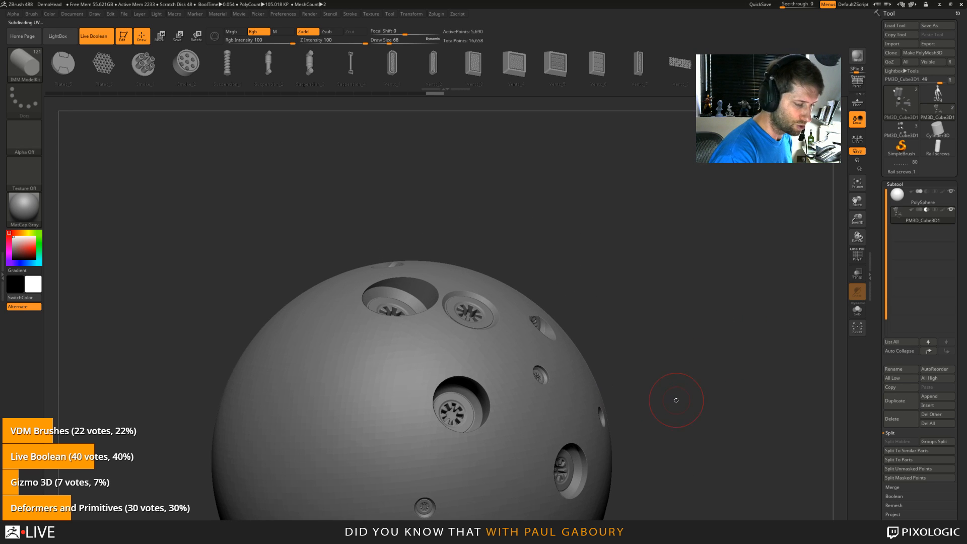
left_click_drag(675, 402, 712, 342)
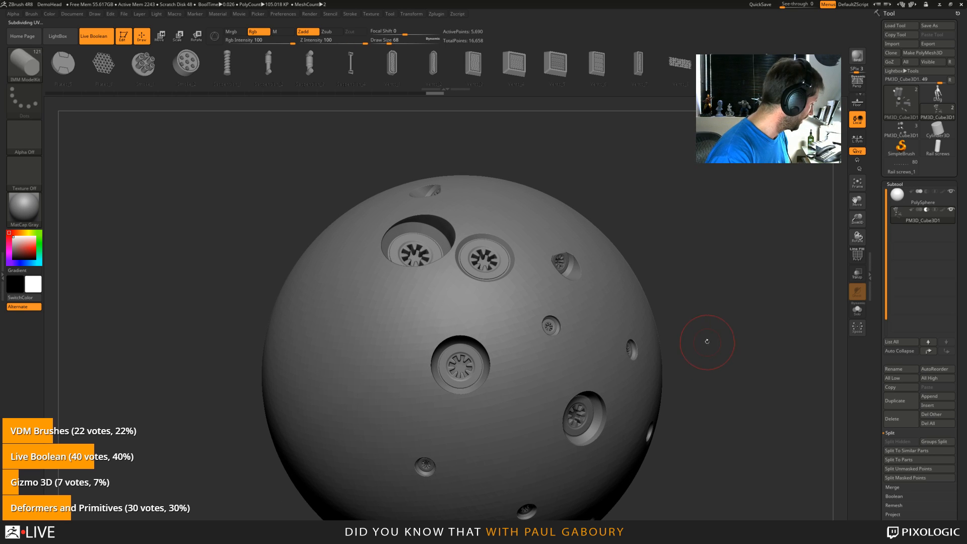
Step: Swap the newest screw for Vents_6, Suspension_4, Suspension_3, Smoke_2 and Smoke_1 in turn, ending with the Plates_5 insert mesh
key("w")
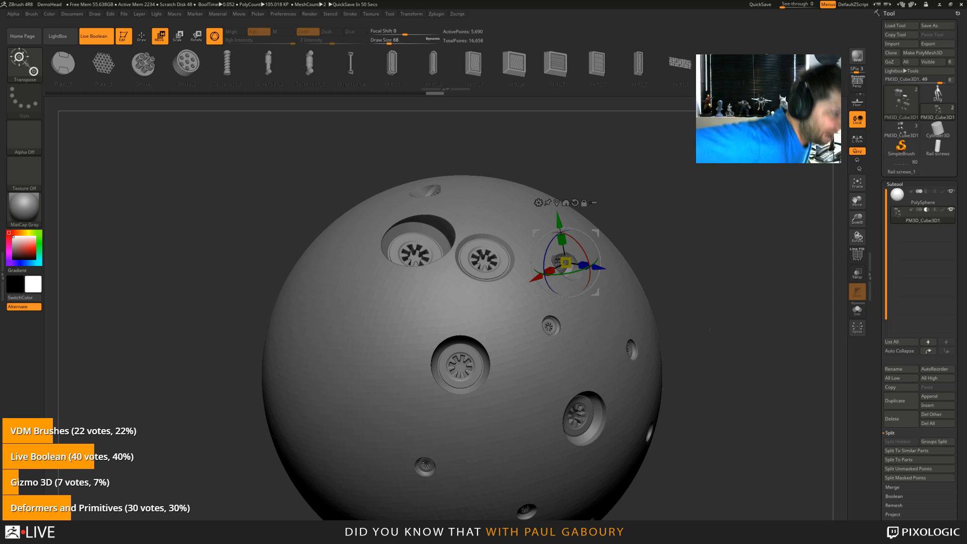
left_click(597, 63)
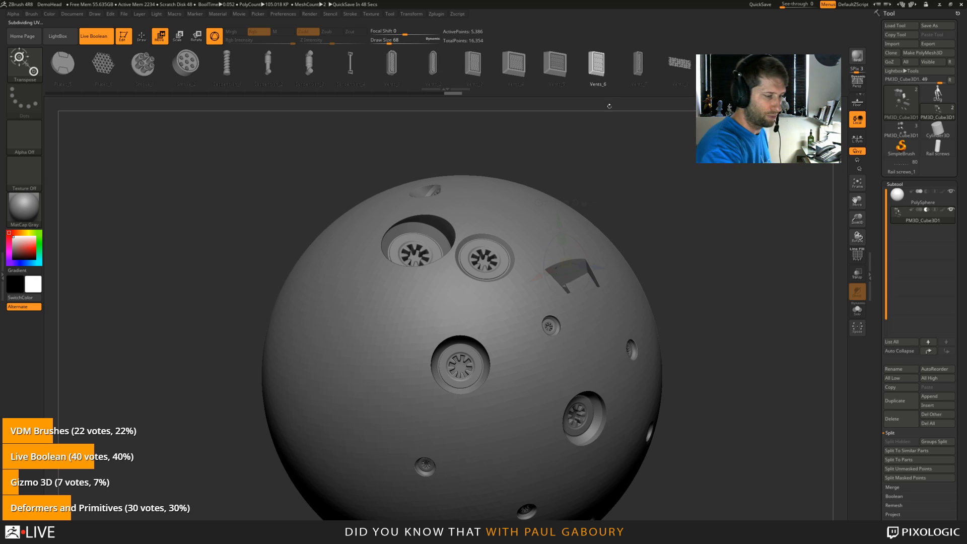
left_click(350, 63)
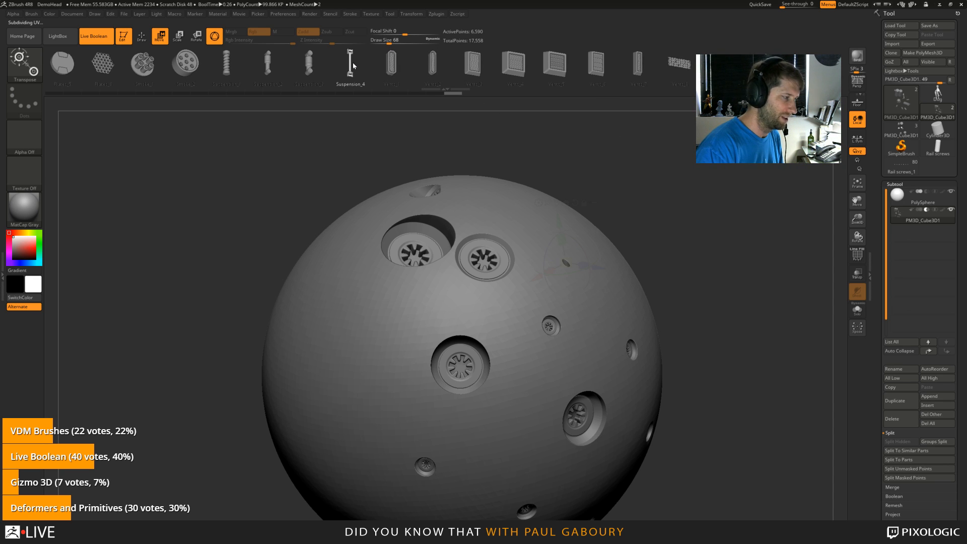
left_click(309, 62)
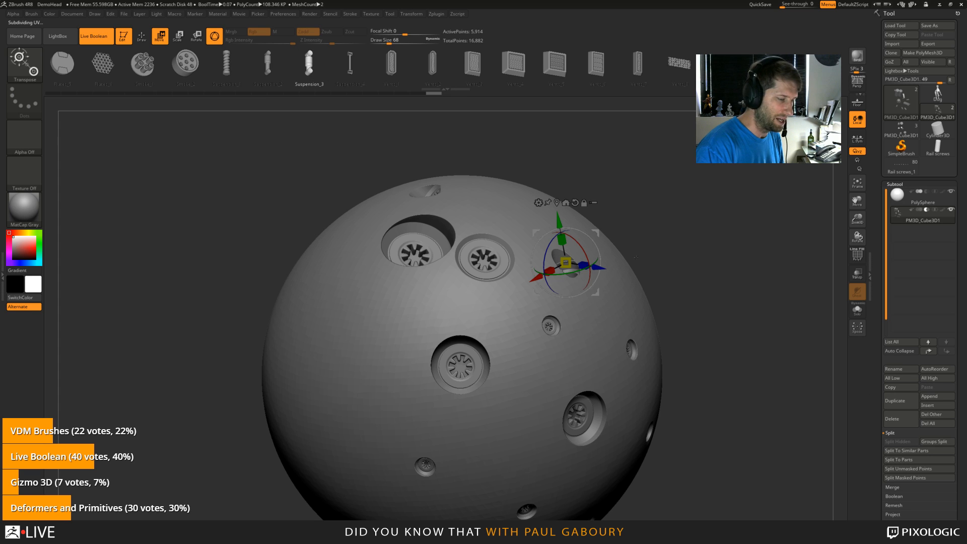
left_click_drag(636, 256, 745, 322)
left_click(185, 62)
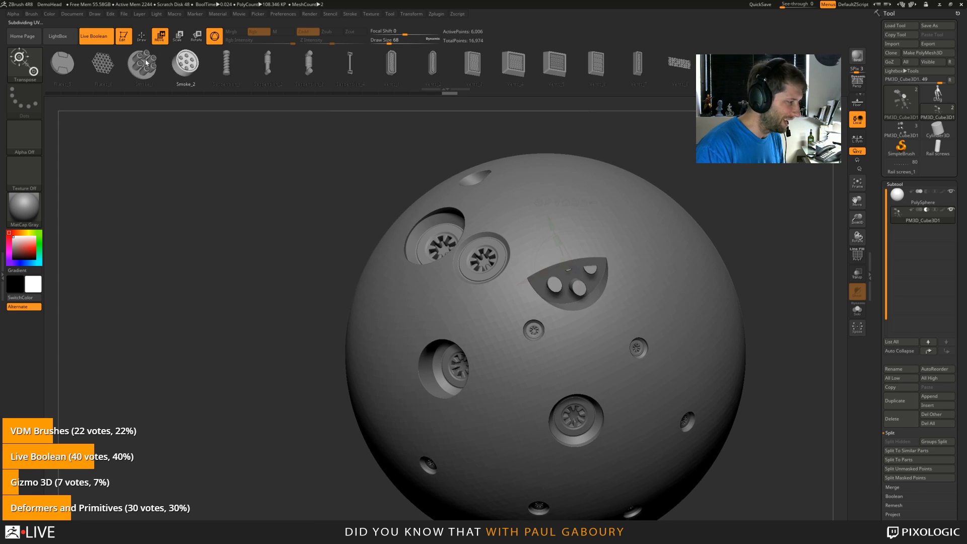
left_click(144, 64)
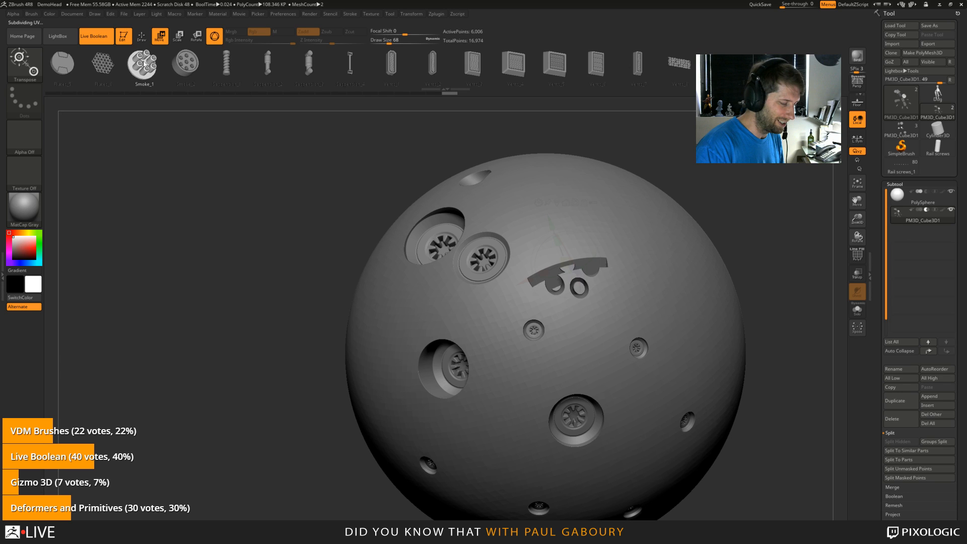
left_click(62, 63)
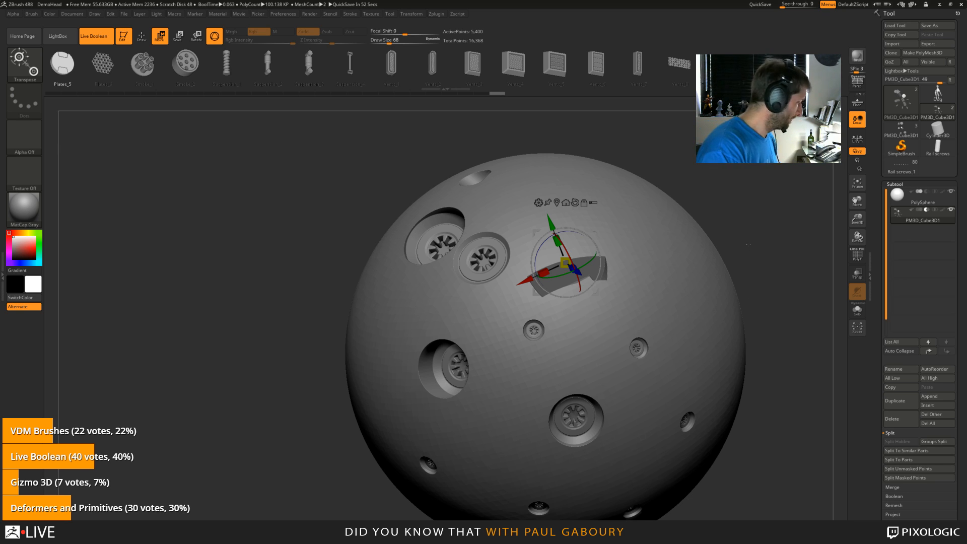
Step: Load the Ring3D primitive as the active tool and convert it to a PolyMesh3D
left_click(901, 106)
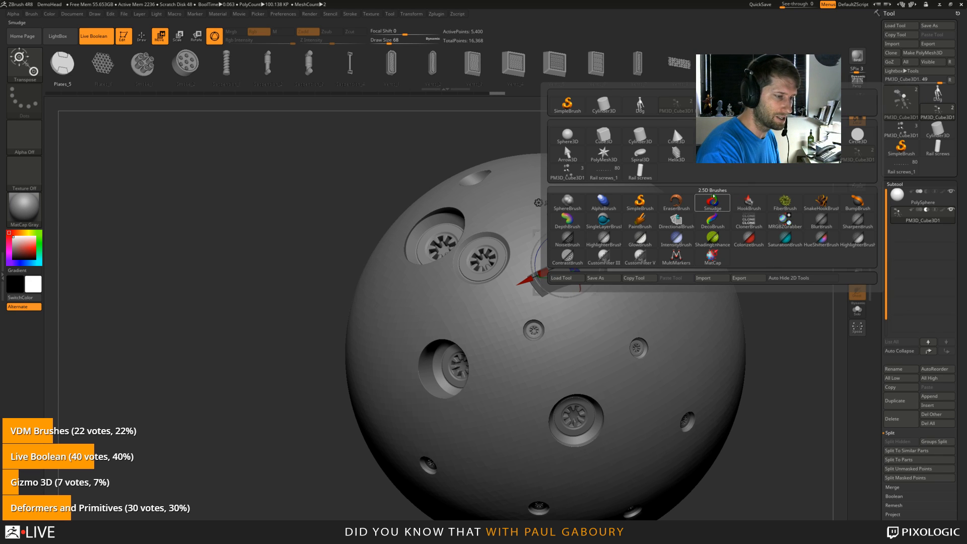
left_click(712, 136)
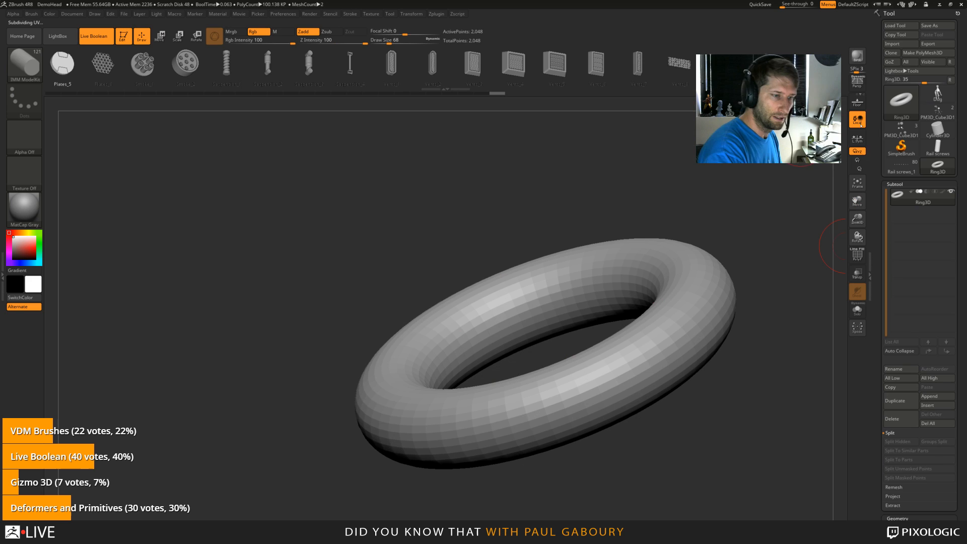
left_click(922, 52)
left_click_drag(670, 443, 650, 308)
Step: Choose the IMM ModelKit brush and pick its cross-slotted screw head, Fasteners_24
key("b")
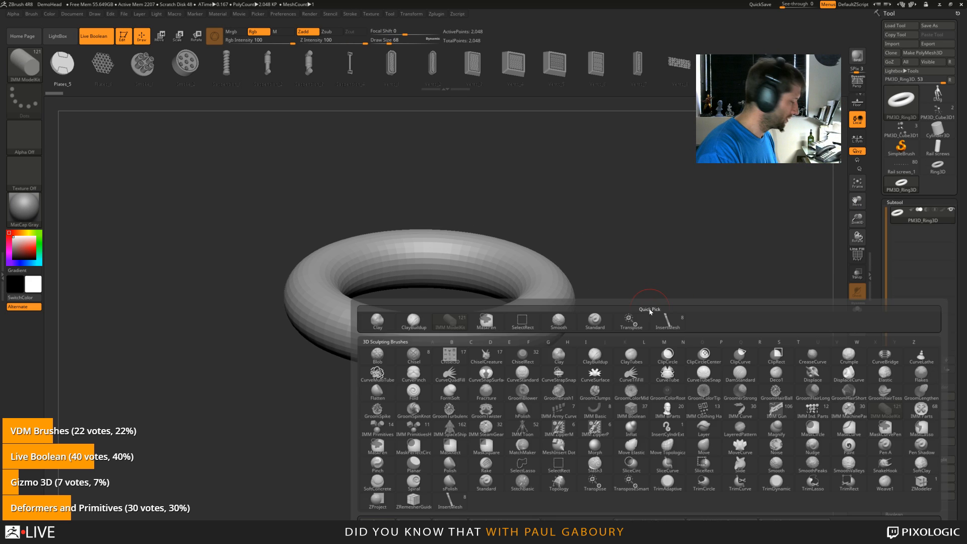
key("i")
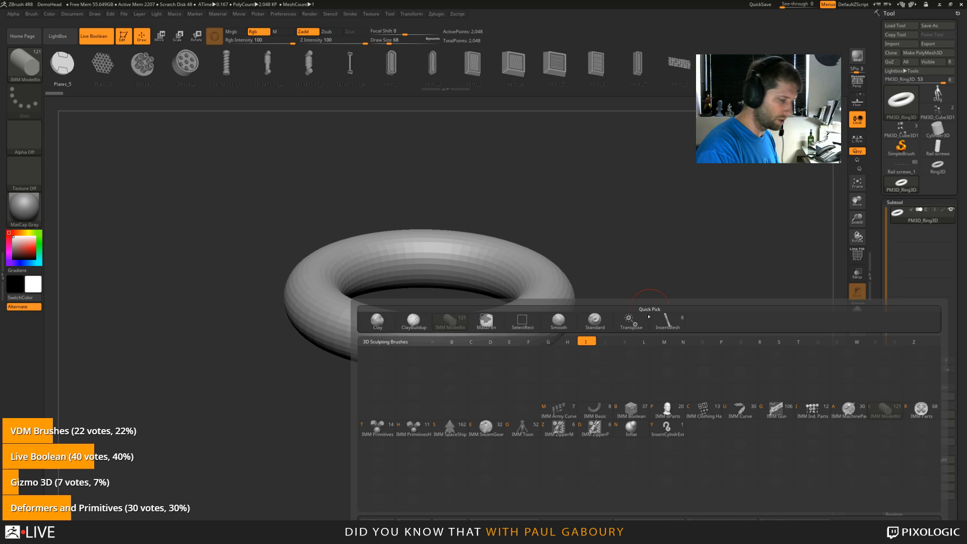
key("i")
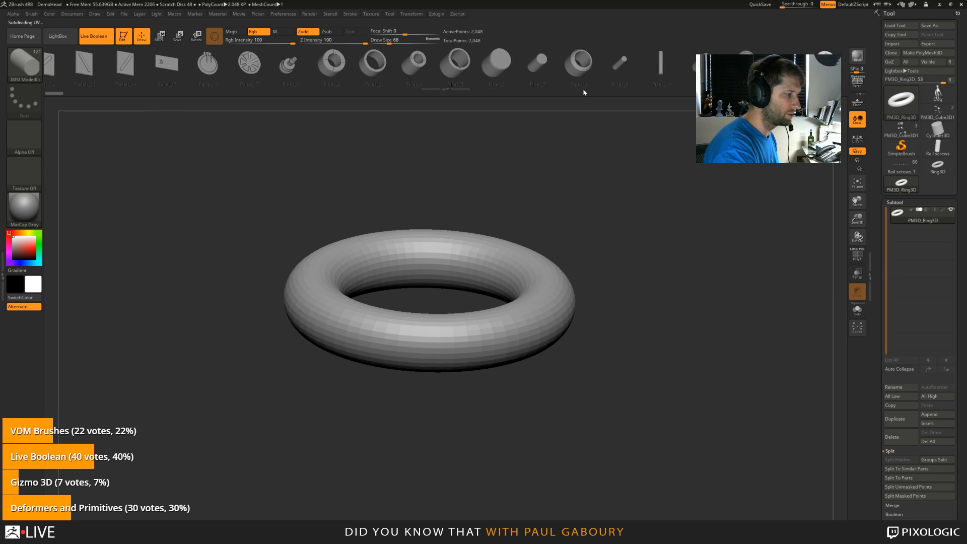
left_click_drag(403, 72, 648, 65)
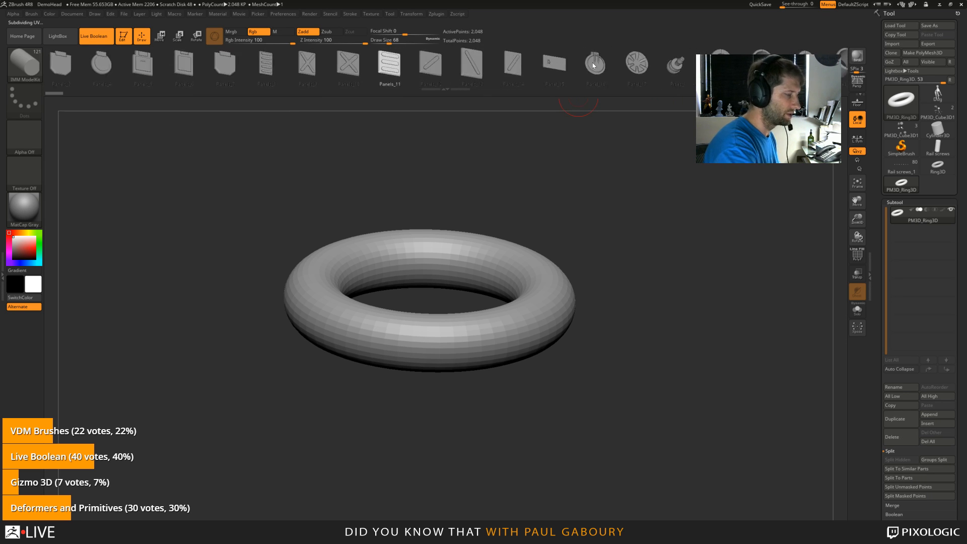
left_click_drag(552, 75, 403, 77)
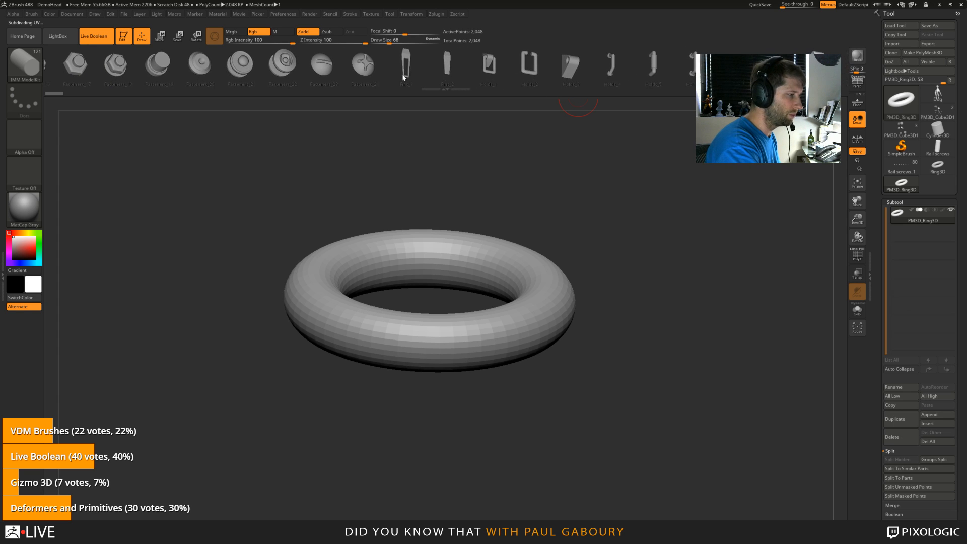
left_click(365, 74)
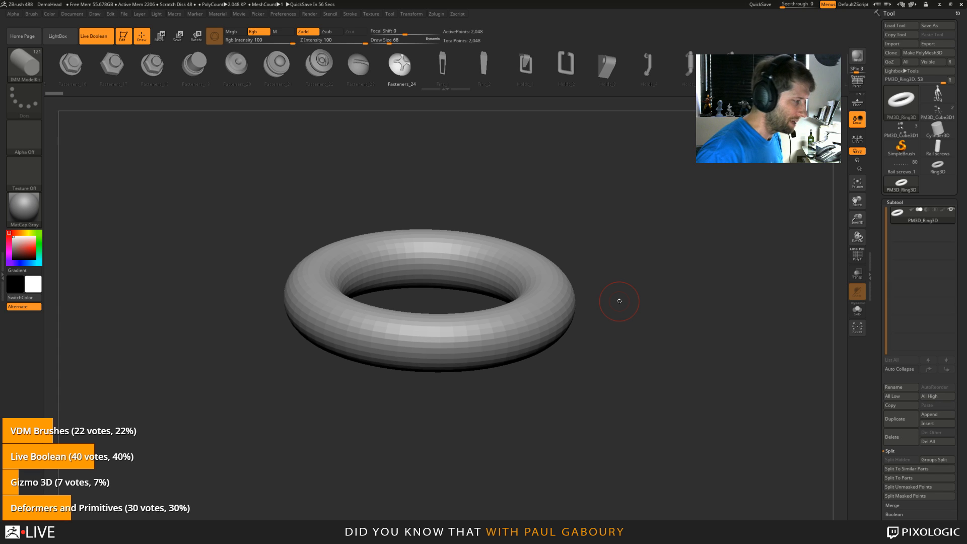
Step: Try to turn the insert mesh brush into an editable tool with the brush's To Mesh command
left_click(31, 13)
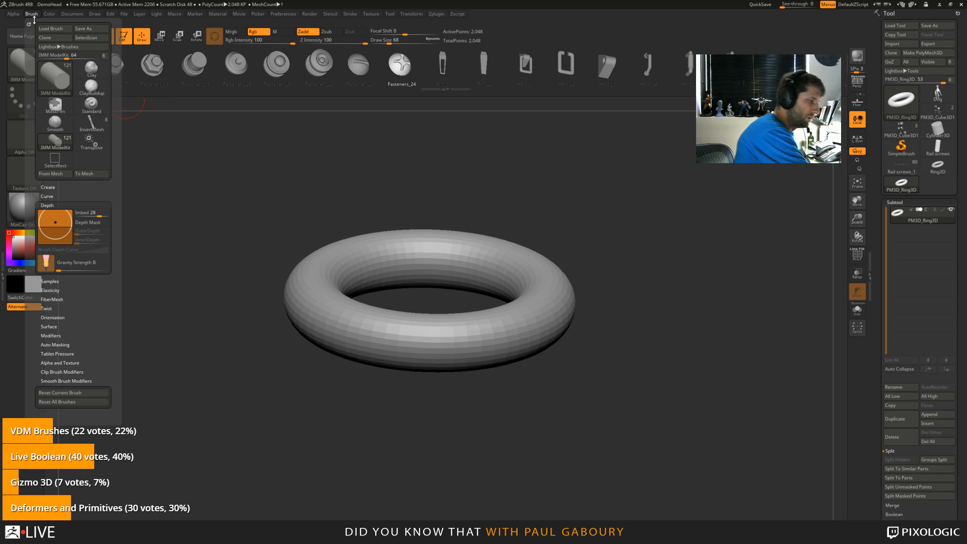
left_click(84, 174)
left_click_drag(587, 399, 637, 442)
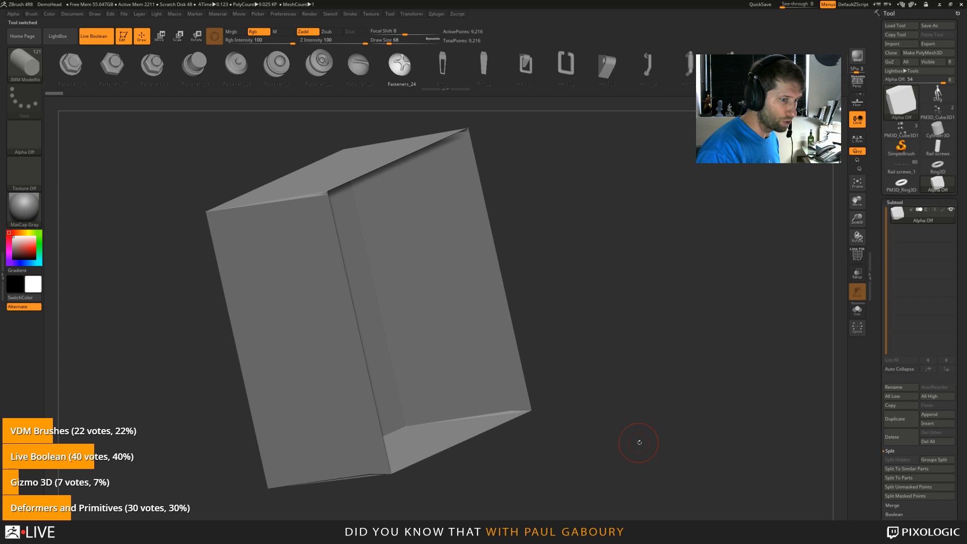
left_click_drag(639, 443, 644, 425)
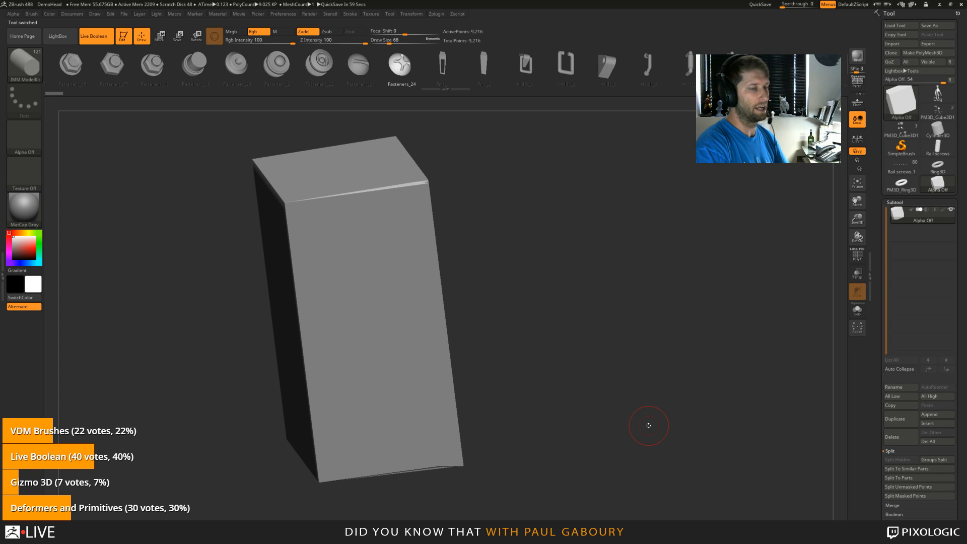
Step: Create the Fasteners_24 screw head as the tool's mesh with Mesh From Brush
left_click(894, 201)
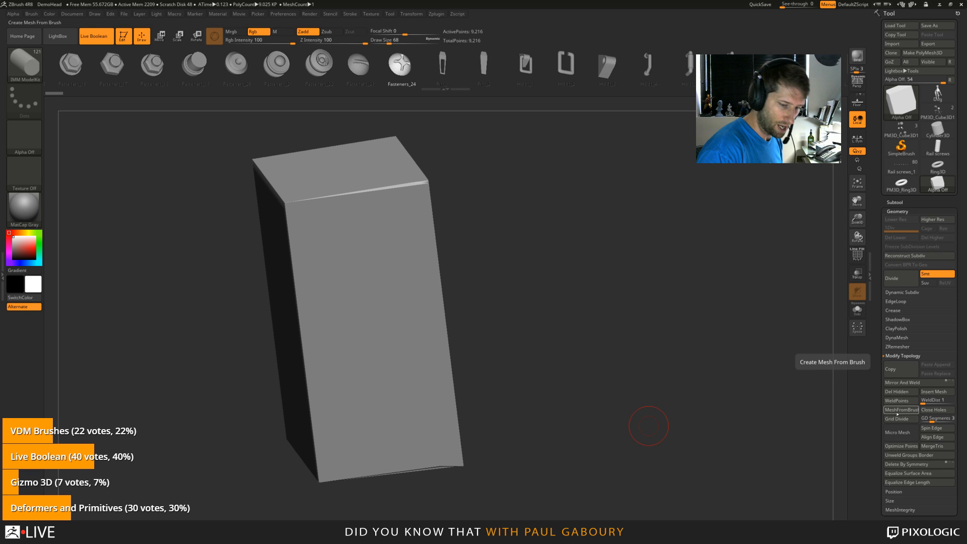
left_click(897, 410)
left_click_drag(587, 440, 619, 428)
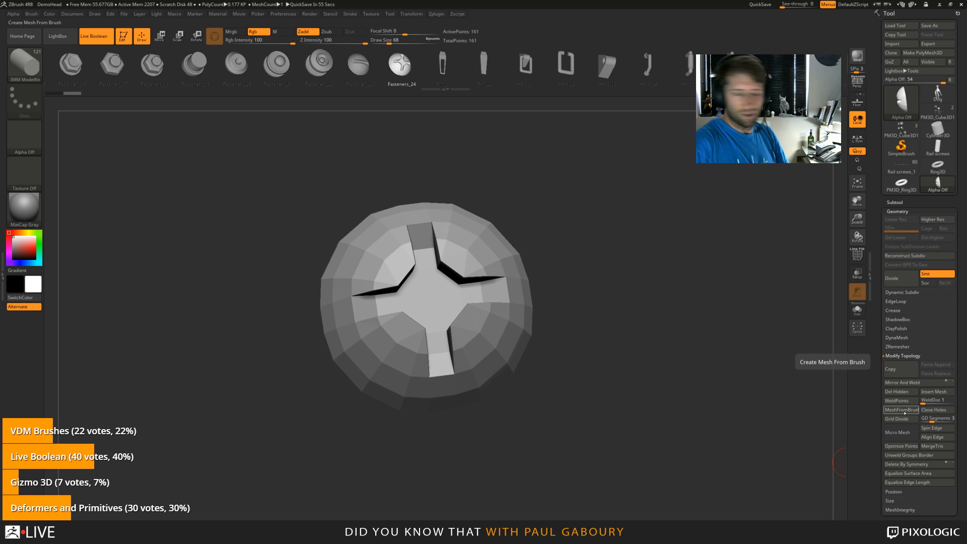
Step: Show the polyframe on the screw head in a straight side view and set the Draw Size to 37
key("shift+f")
left_click_drag(611, 431, 634, 396)
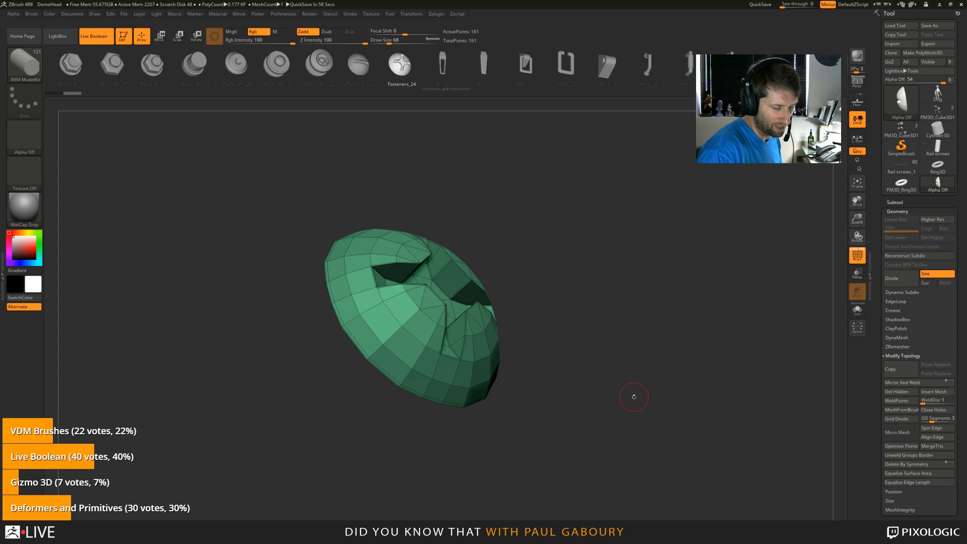
mouse_move(638, 391)
left_mouse_down("shift")
mouse_move(619, 423)
mouse_move(611, 386)
mouse_move(524, 358)
left_mouse_up("shift")
mouse_move(524, 358)
right_mouse_down("ctrl")
mouse_move(572, 419)
mouse_move(565, 409)
right_mouse_up("ctrl")
type("s37")
key("Return")
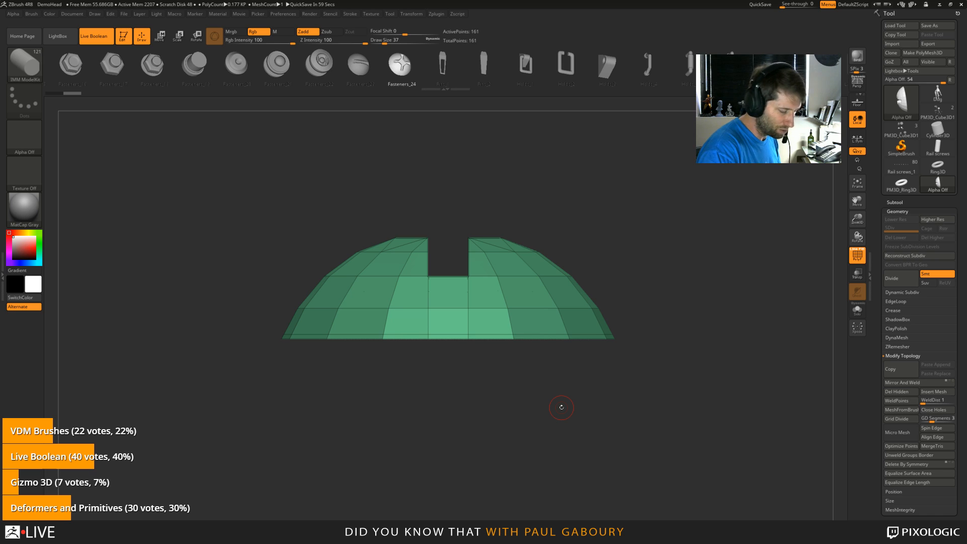
Step: Hide the screw head's base to examine its interior from below, and unhide the whole mesh
left_click_drag(676, 429, 200, 330, "ctrl+shift")
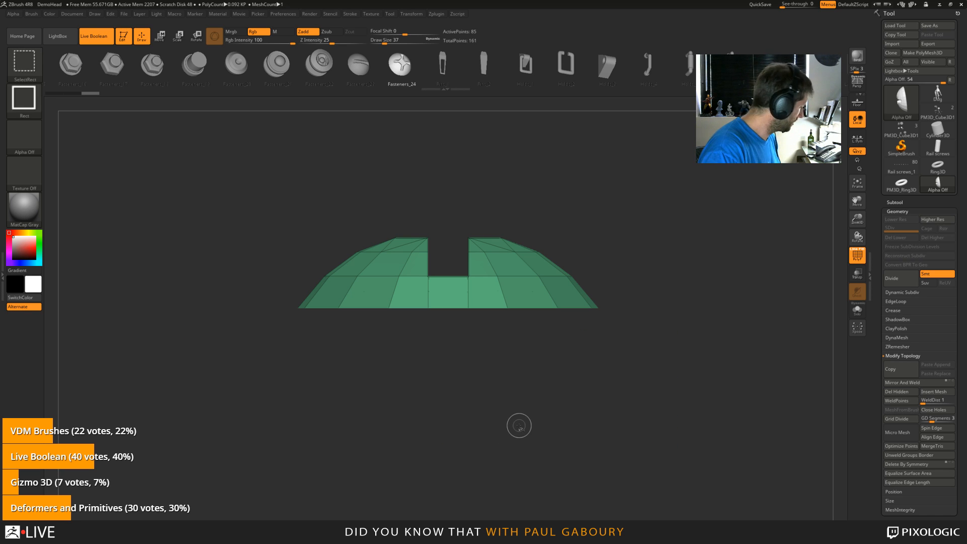
mouse_move(518, 425)
left_mouse_down()
mouse_move(585, 402)
mouse_move(504, 428)
left_mouse_up()
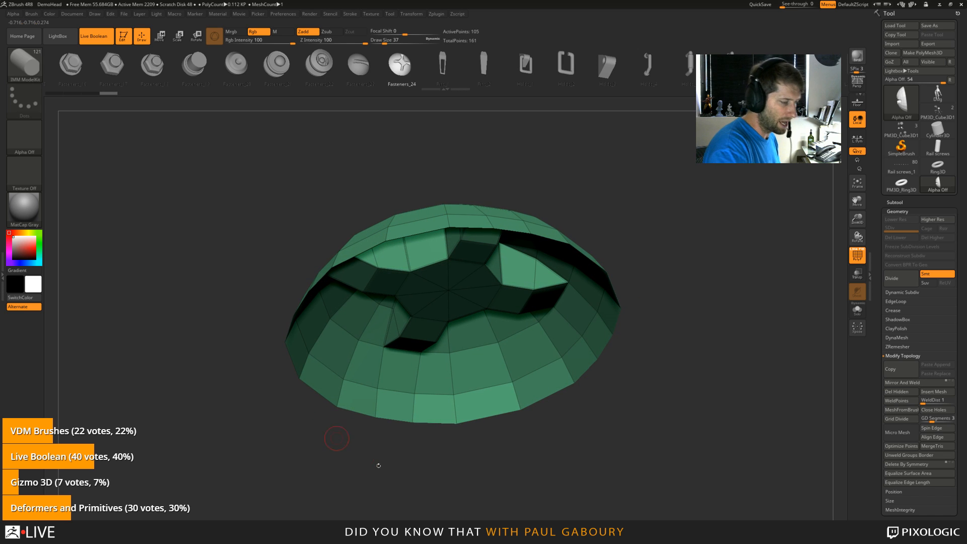
mouse_move(378, 464)
left_mouse_down()
mouse_move(637, 434)
mouse_move(639, 398)
mouse_move(640, 418)
left_mouse_up()
left_click(643, 432, "ctrl+shift")
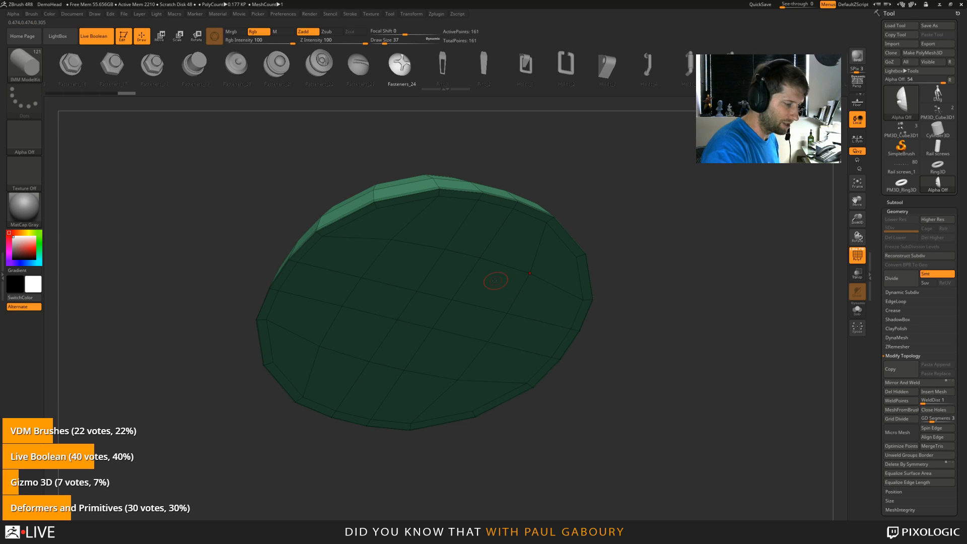
Step: Assign a new polygroup to the screw head's flat underside with the ZModeler PolyGroup action targeting Flat Island
key("b")
key("z")
key("m")
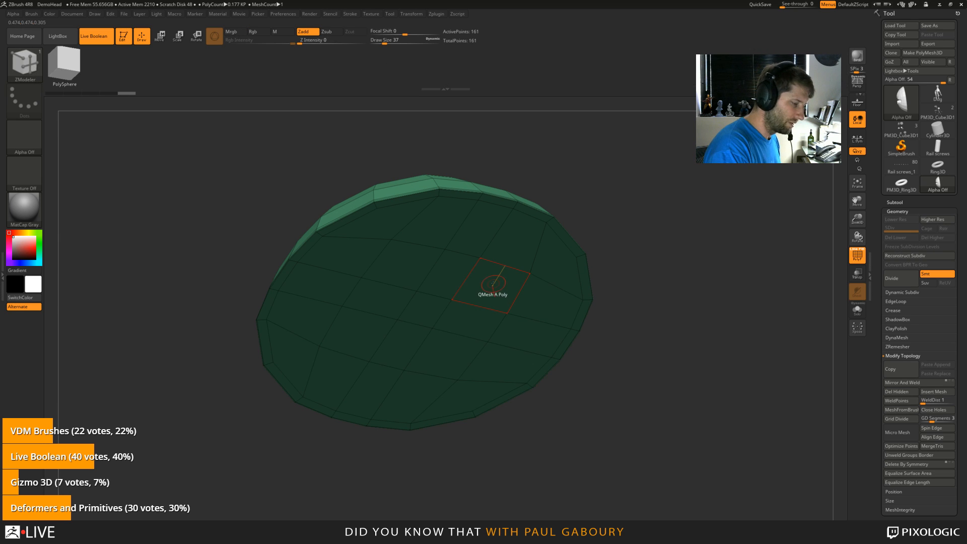
key("space")
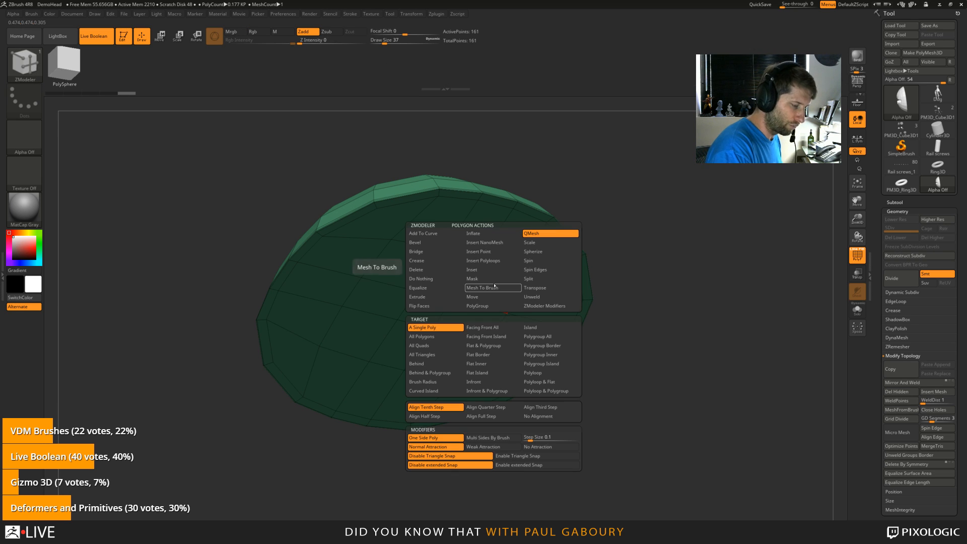
left_click(492, 306)
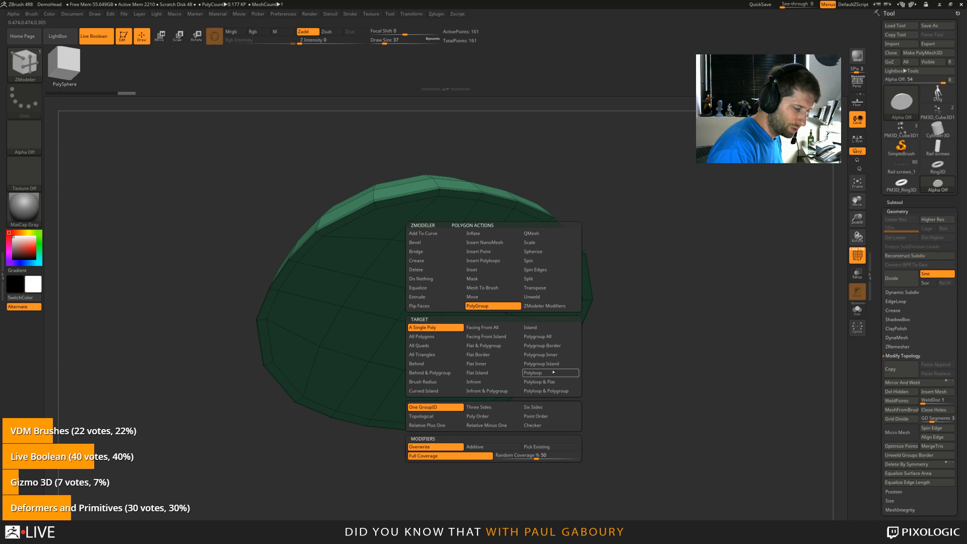
left_click(553, 372)
left_click(513, 287)
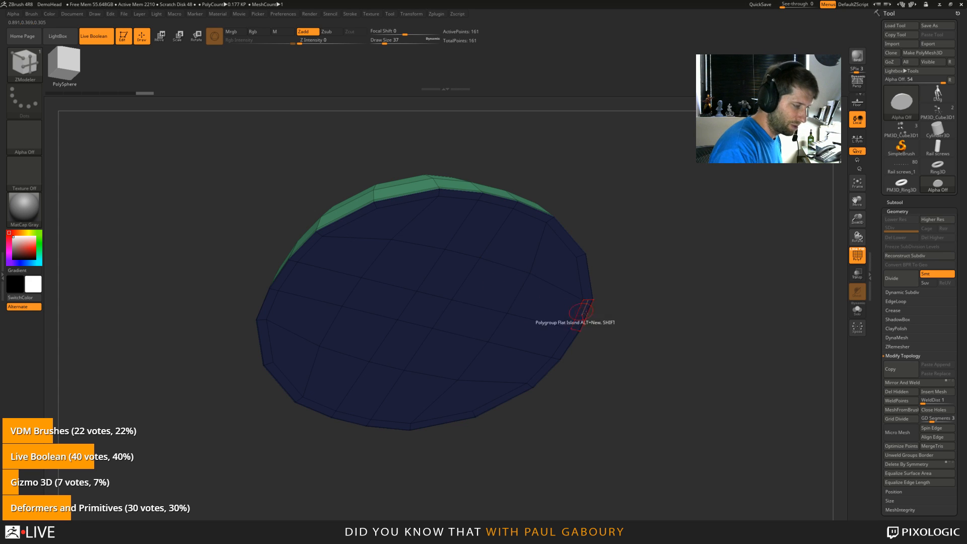
Step: Hide the screw head's flat underside polygroup and delete the hidden polygons, keeping only the open dome
left_click_drag(584, 312, 557, 267)
left_click(529, 225, "ctrl+shift")
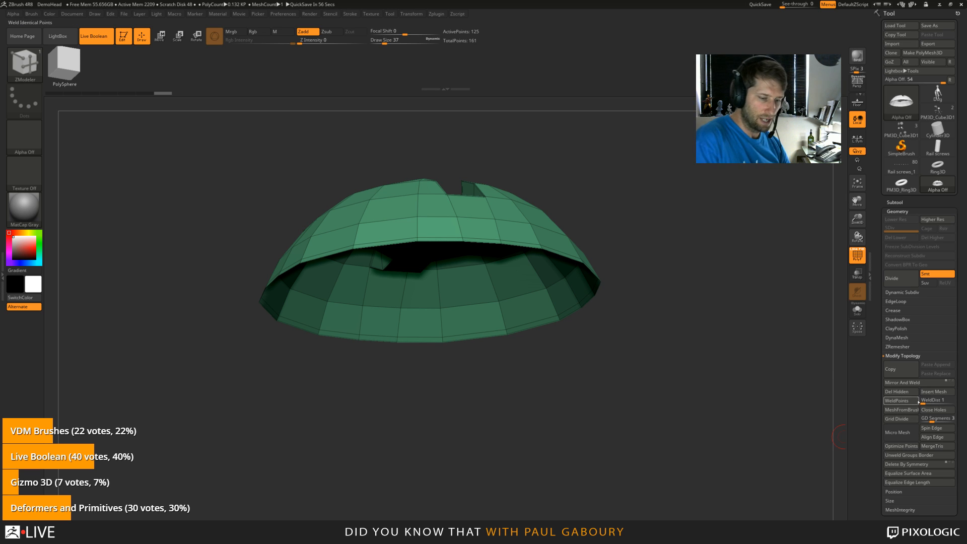
left_click(897, 391)
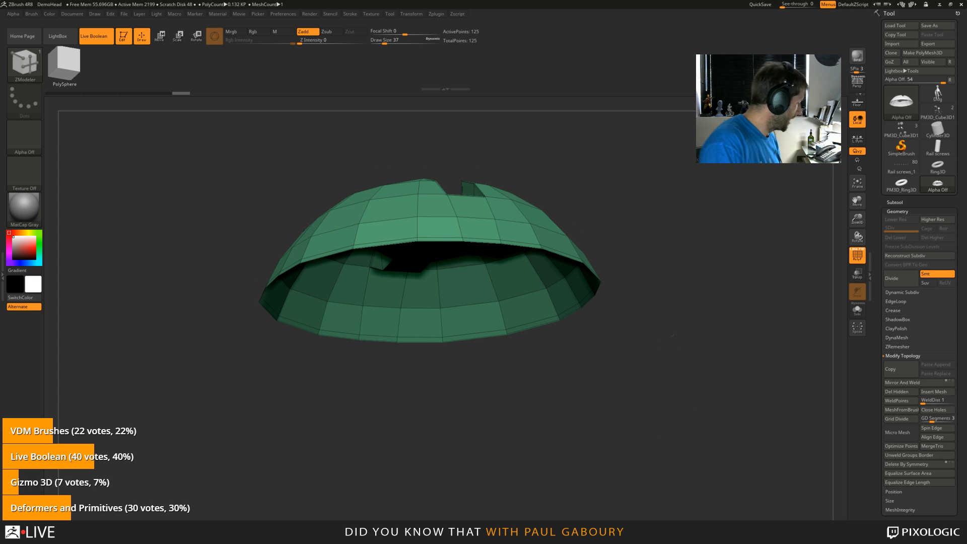
Step: Create a new InsertMesh brush from the open screw head, viewed straight on from its slotted face
mouse_move(673, 337)
left_mouse_down()
mouse_move(667, 408)
mouse_move(648, 343)
mouse_move(638, 400)
mouse_move(612, 365)
left_mouse_up()
key("b")
key("z")
key("m")
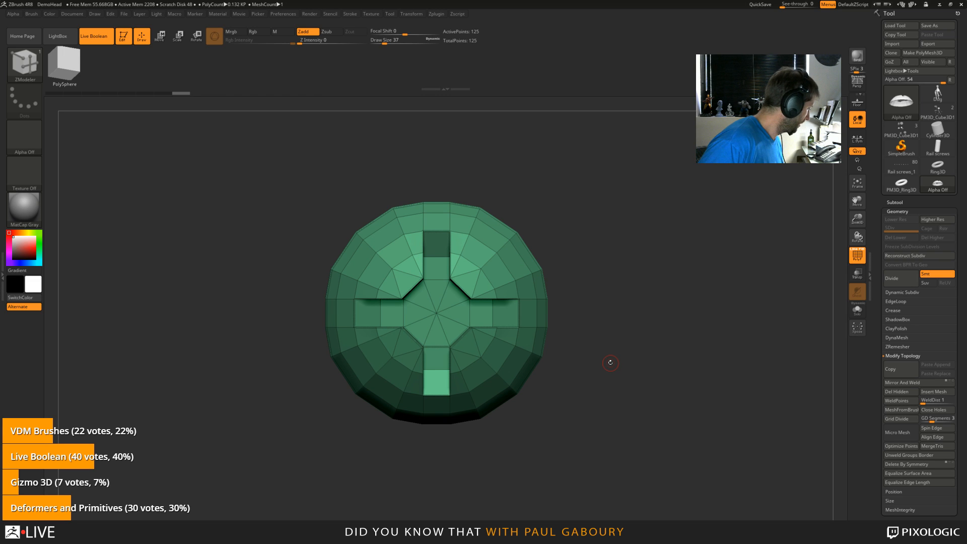
key("b")
key("i")
left_click(475, 525)
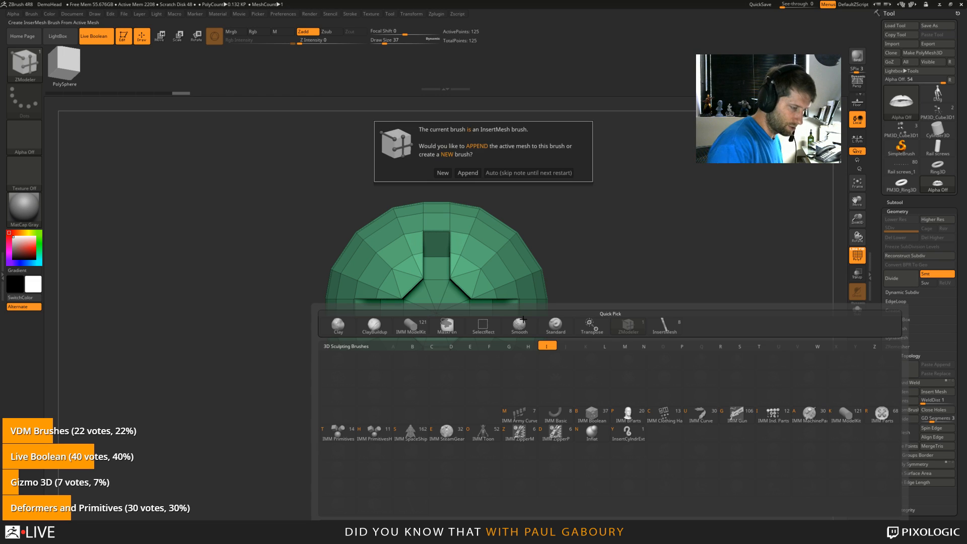
left_click(446, 171)
mouse_move(505, 266)
left_mouse_down()
mouse_move(498, 375)
mouse_move(499, 355)
left_mouse_up()
left_click_drag(596, 458, 599, 417)
key("ctrl+z")
key("ctrl+z")
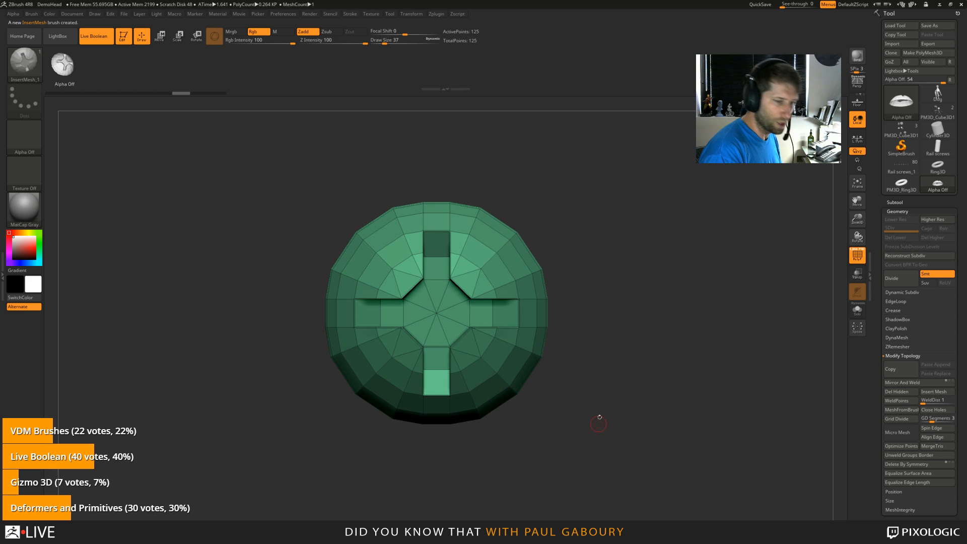
Step: Initialize the Cylinder3D primitive with Align Z, VDivide 4 and HDivide 24
left_click(938, 128)
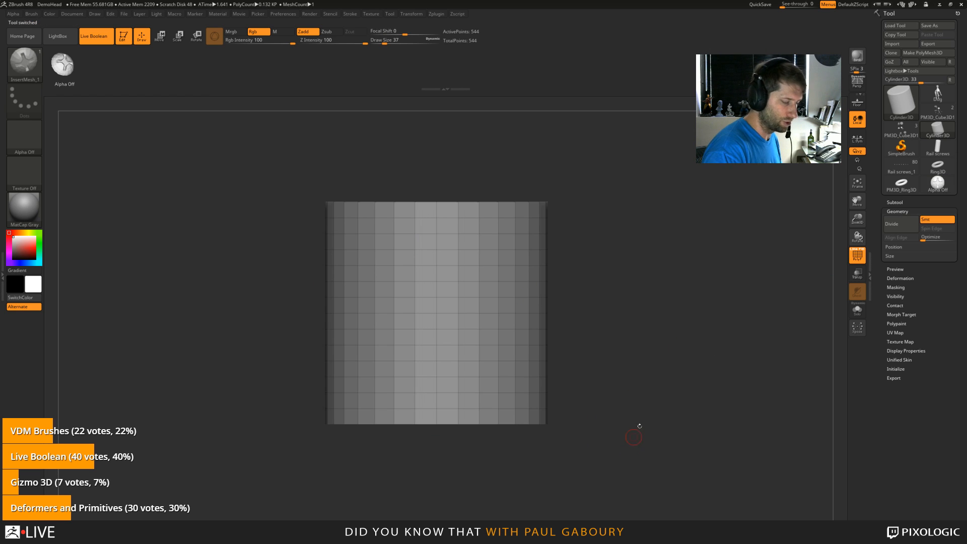
left_click_drag(693, 434, 630, 416)
left_click_drag(697, 447, 691, 431, "shift")
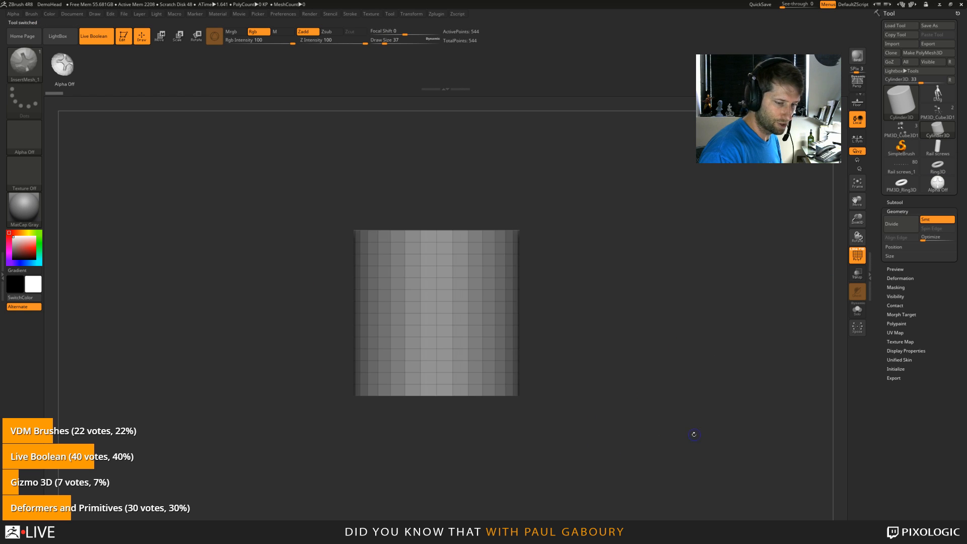
left_click(902, 369)
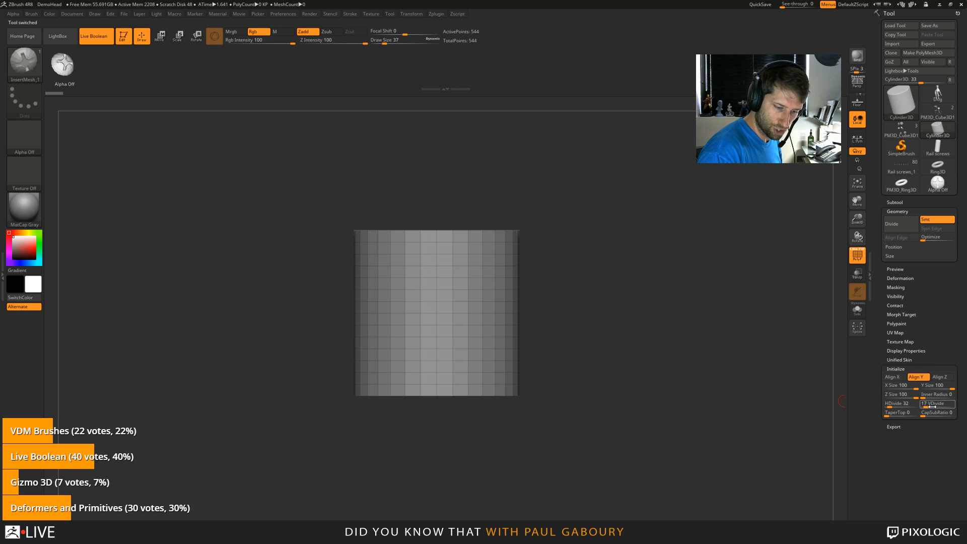
left_click_drag(942, 423, 923, 423)
left_click(943, 395)
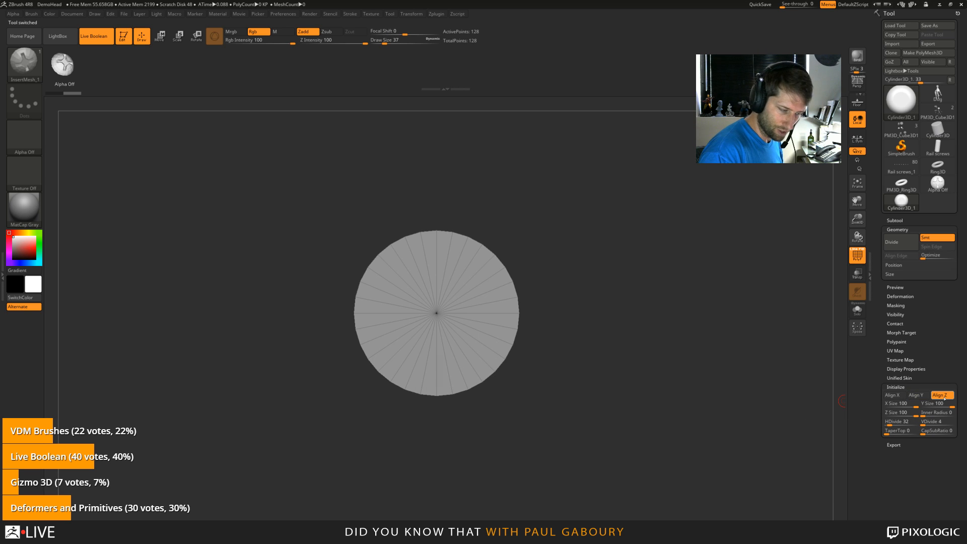
mouse_move(685, 454)
left_mouse_down()
mouse_move(714, 453)
mouse_move(691, 454)
left_mouse_up()
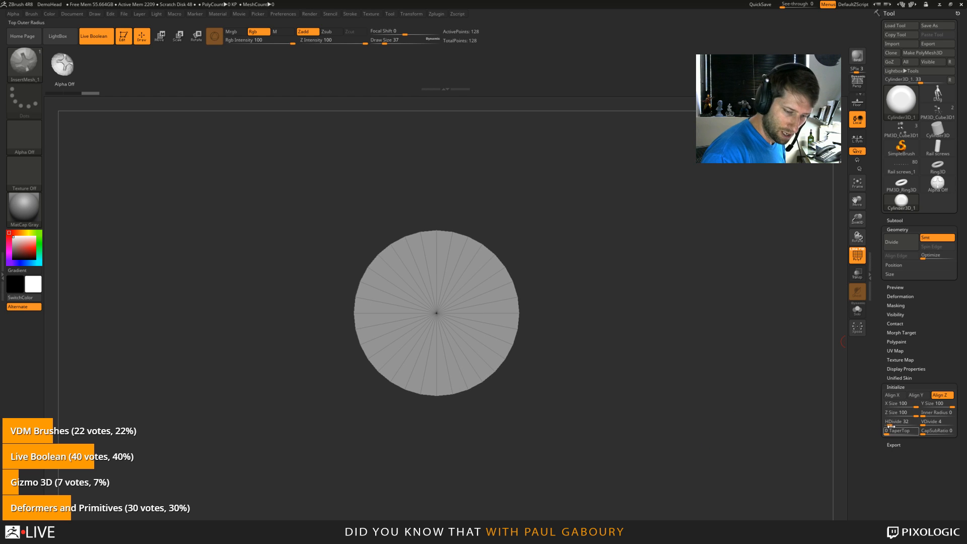
type("24")
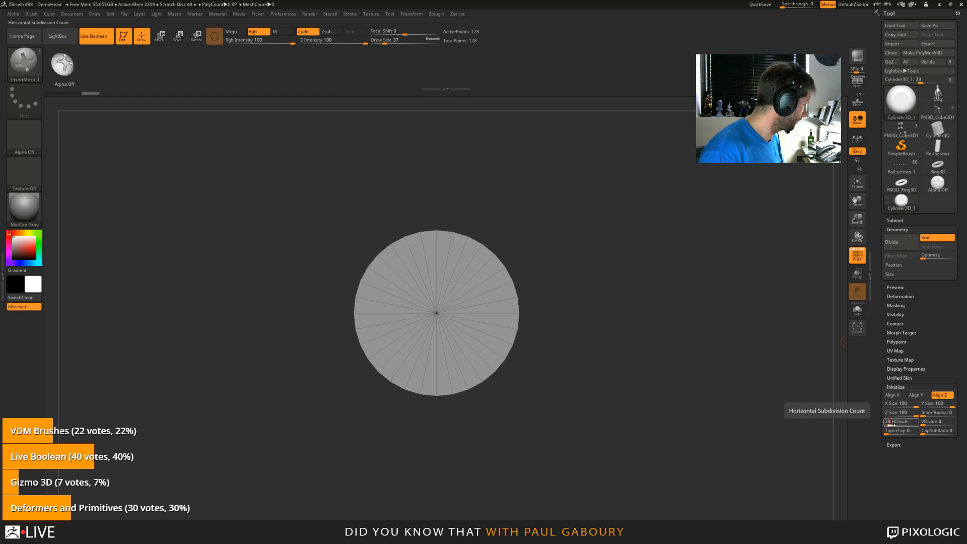
key("Return")
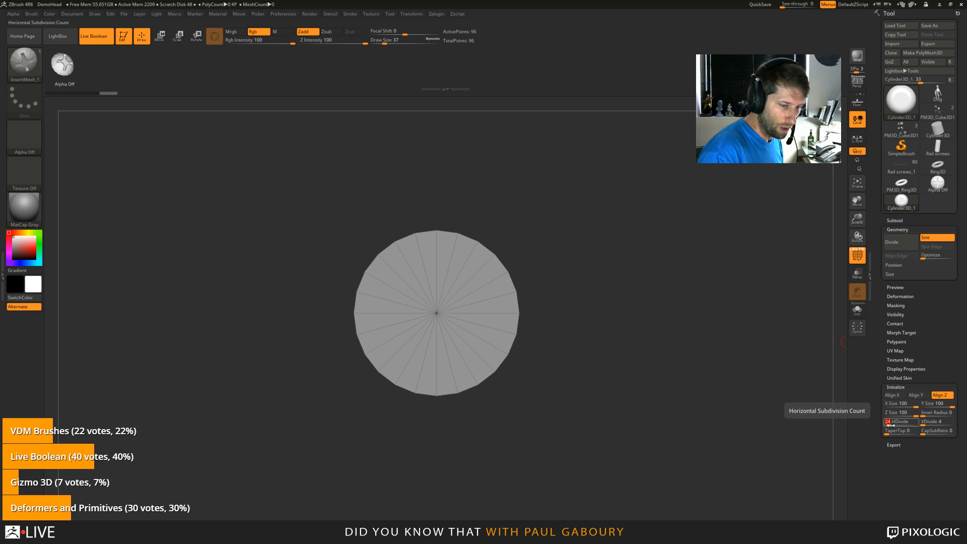
Step: Compare the cylinder's divisions with the screw head, and convert the cylinder with Make PolyMesh3D
left_click(937, 183)
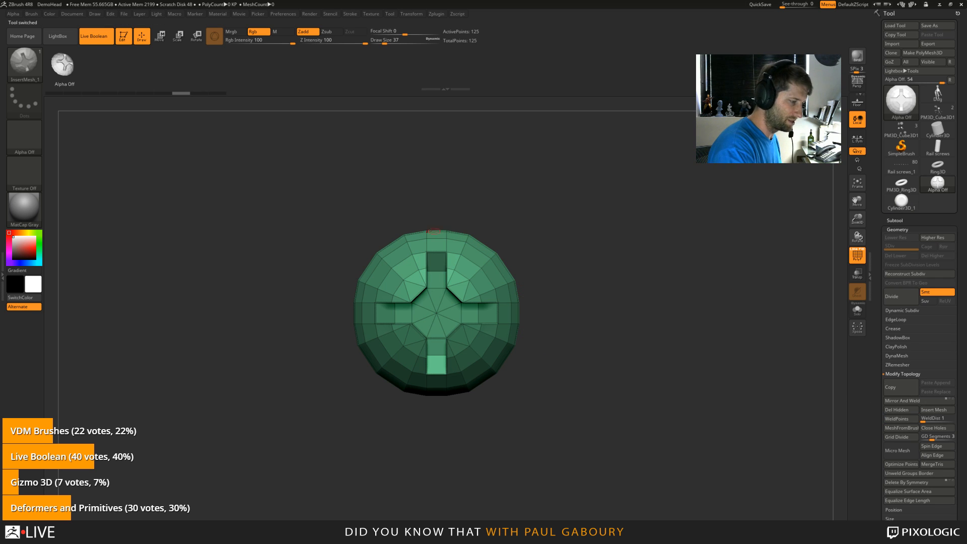
left_click(901, 202)
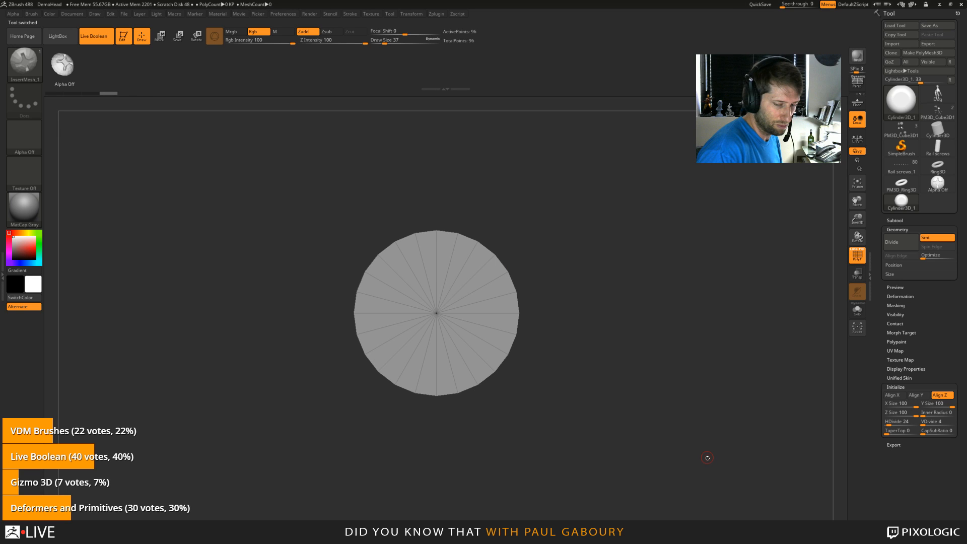
left_click(922, 53)
right_click_drag(569, 428, 624, 436)
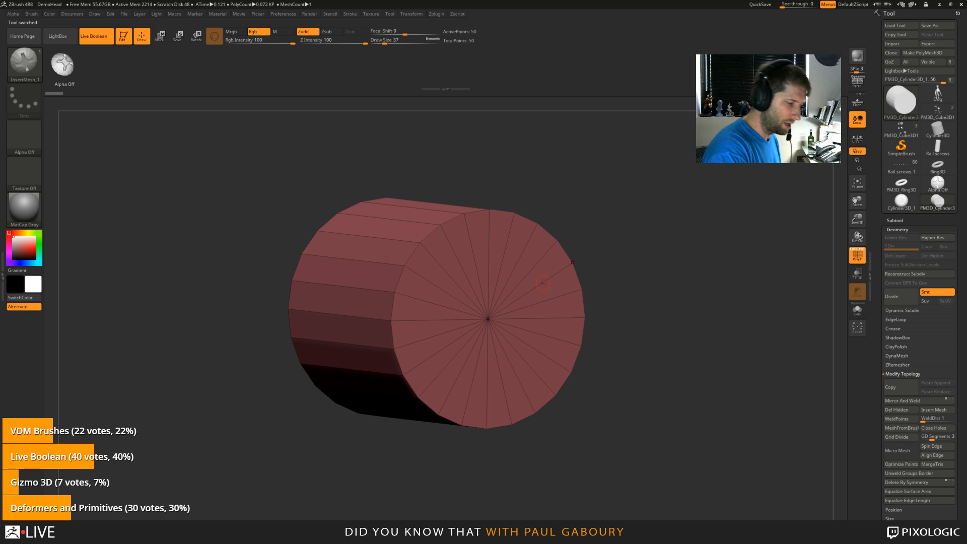
Step: Insert a single edge loop around the cylinder's end cap with the ZModeler Insert action
key("b")
key("z")
key("m")
key("space")
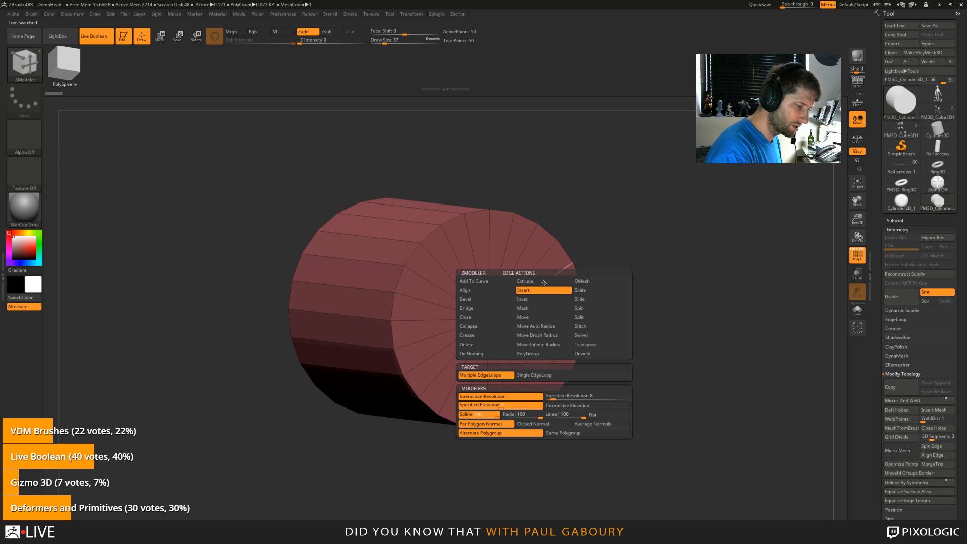
key("space")
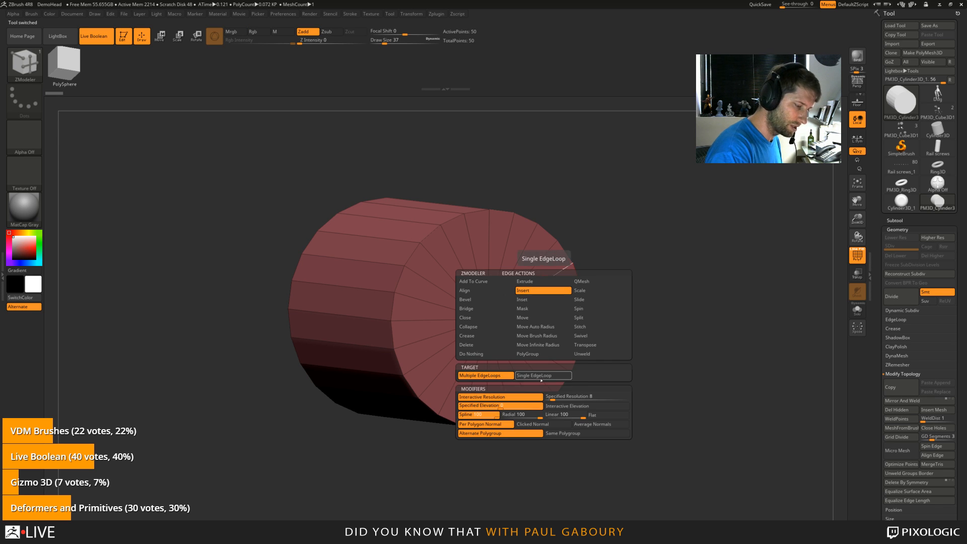
left_click(544, 280)
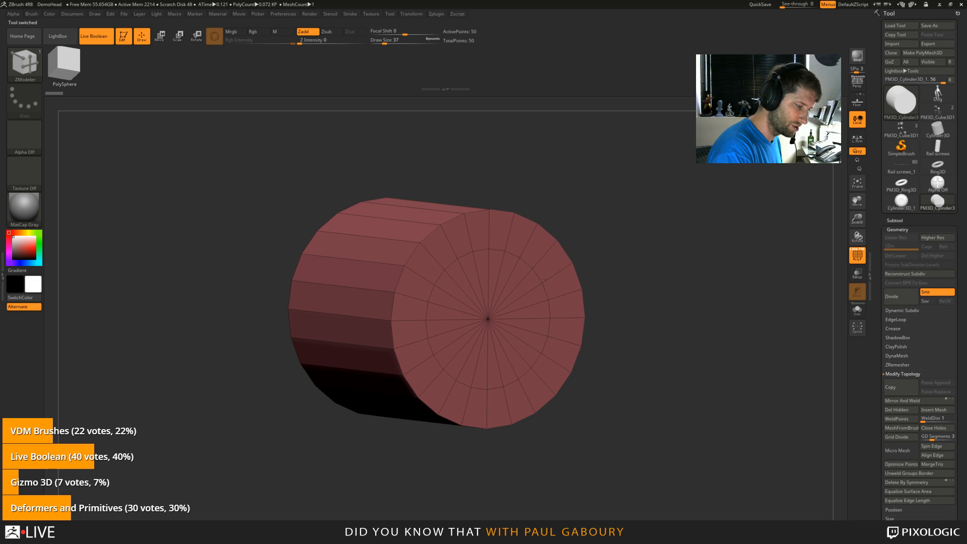
left_click(546, 282)
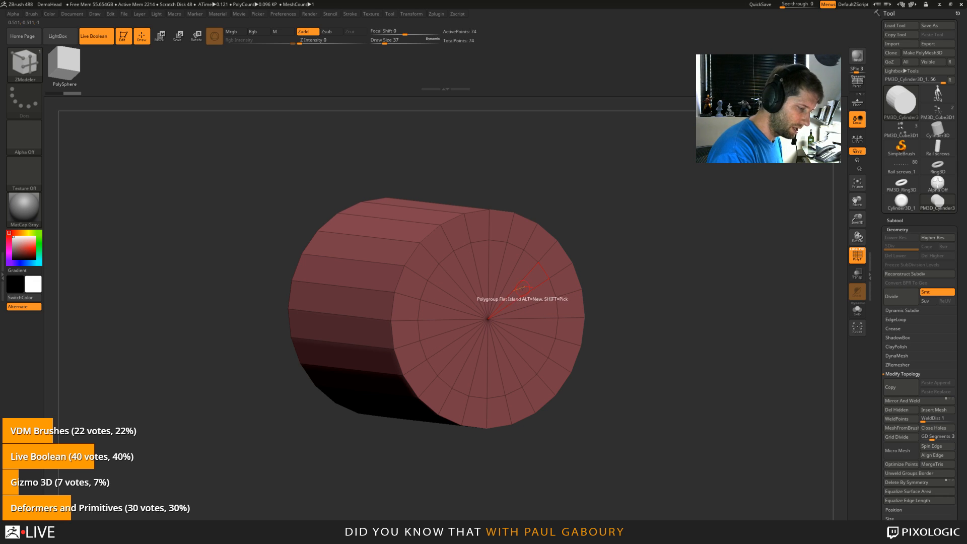
Step: Polygroup the cylinder's flat cap, and give the disc inside its edge loop a separate polygroup
left_click(523, 288)
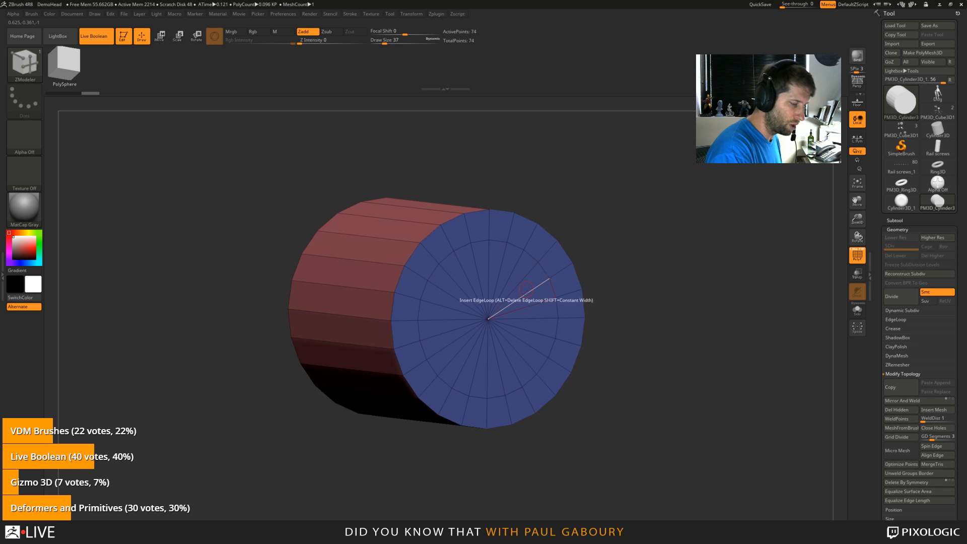
left_click(491, 318, "ctrl+shift")
key("ctrl+shift+s")
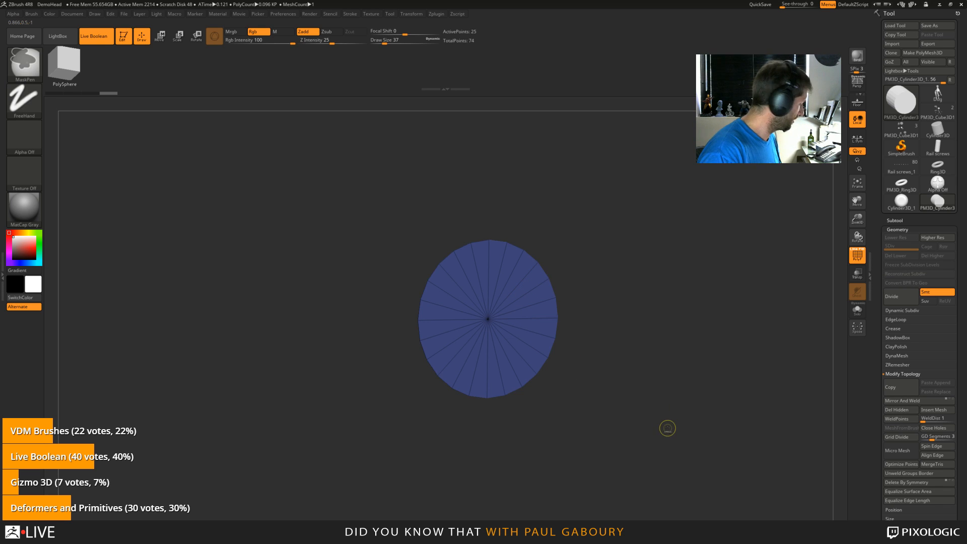
key("ctrl+w")
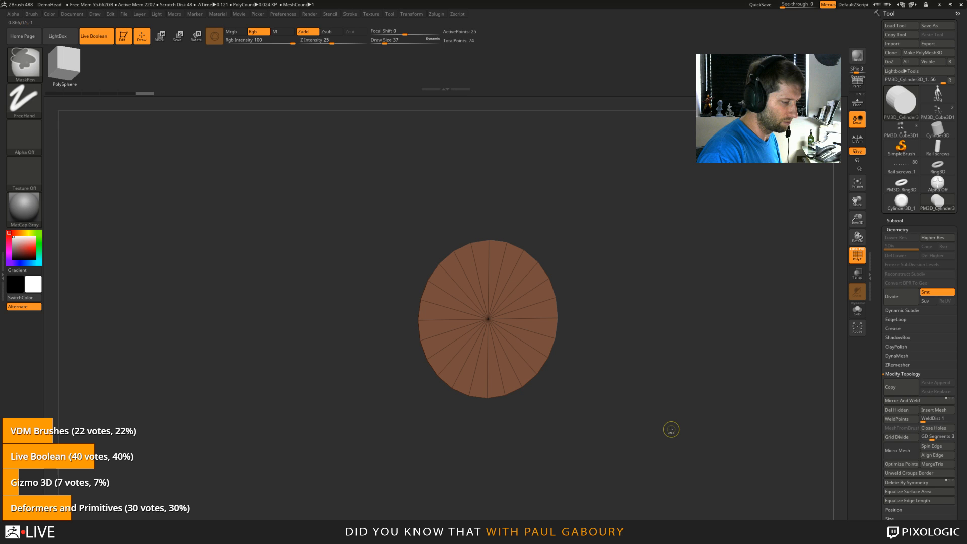
left_click(672, 429, "ctrl+shift")
left_click_drag(671, 429, 611, 354)
Step: Switch to the InsertMesh_1 screw head brush with the cylinder's cap seen straight on
key("b")
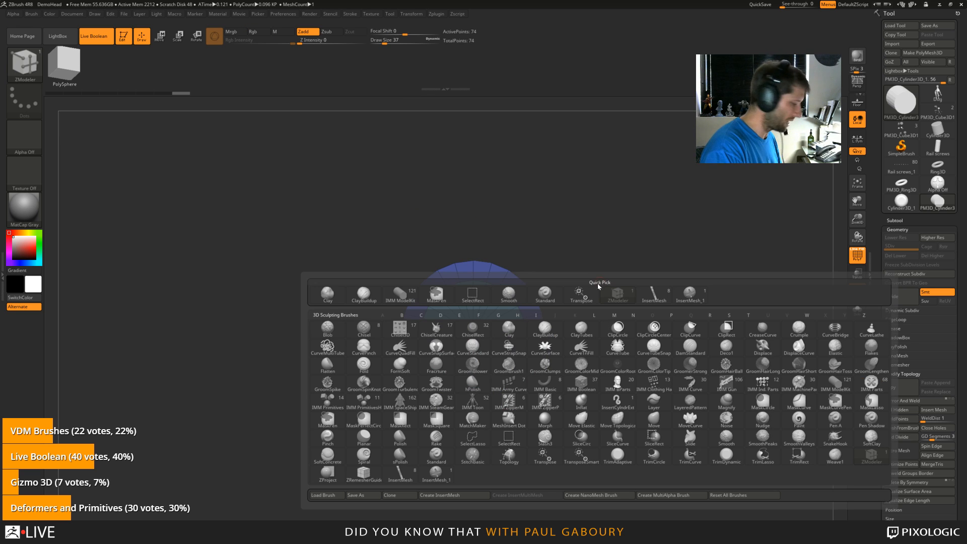
left_click(437, 474)
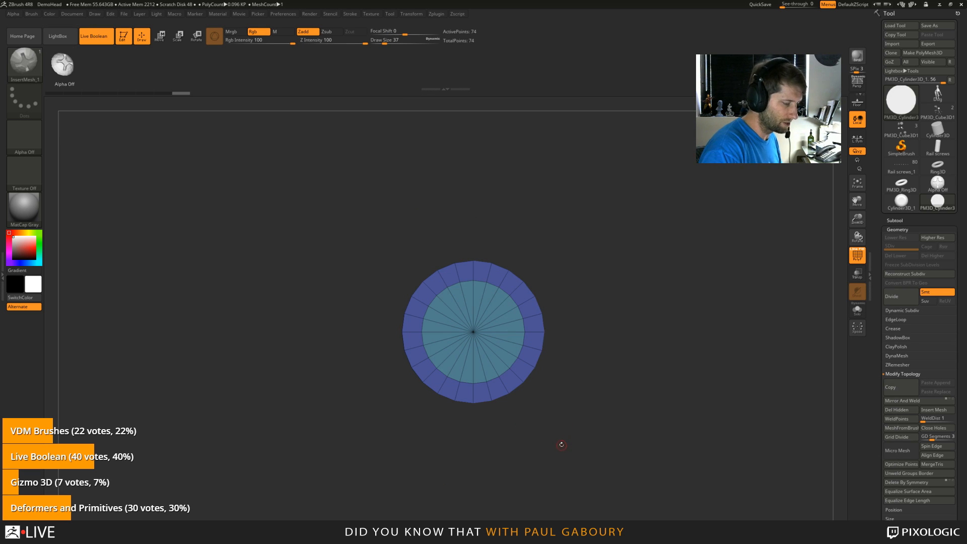
right_click_drag(561, 444, 568, 426, "alt")
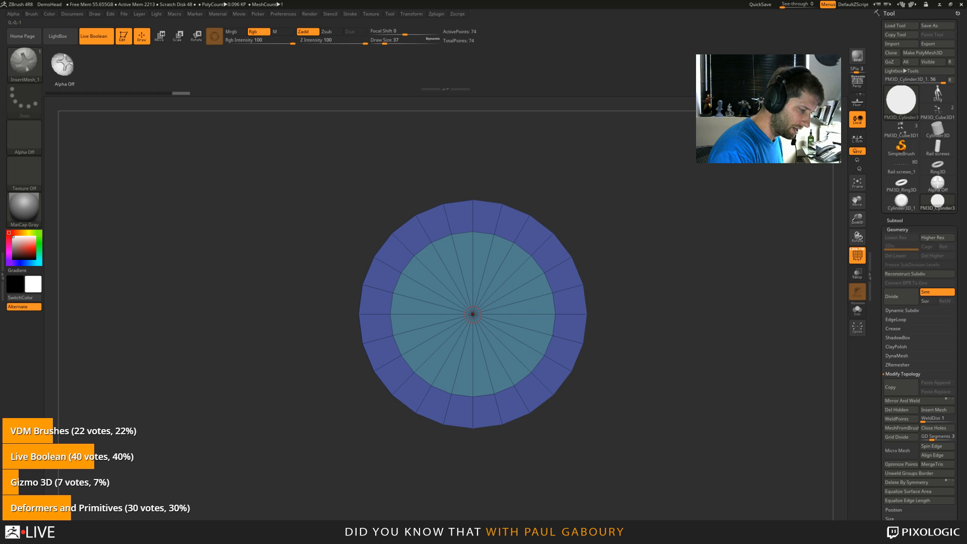
Step: Insert the screw head from the center of the cap's inner disc and clear the mask to fuse it to the cylinder
left_click_drag(472, 313, 525, 364)
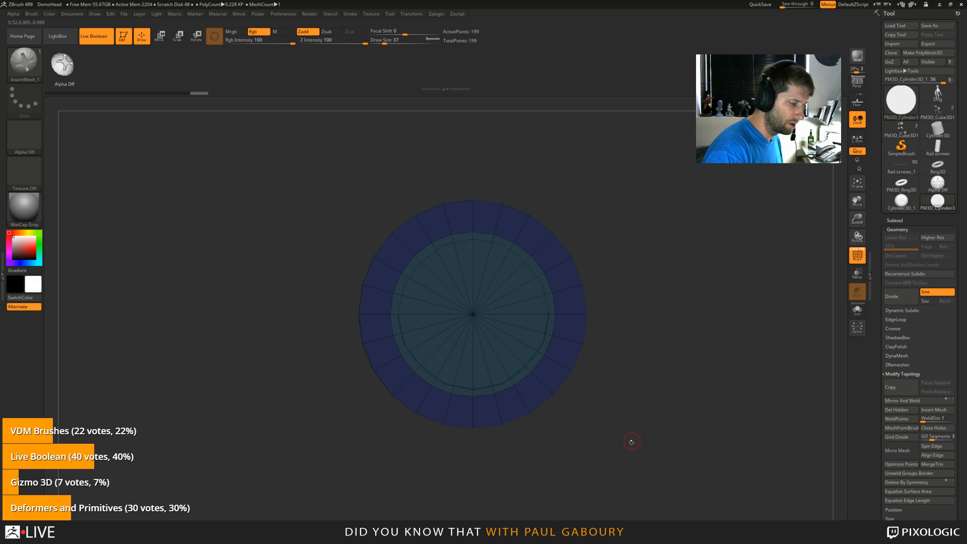
left_click_drag(630, 443, 642, 329)
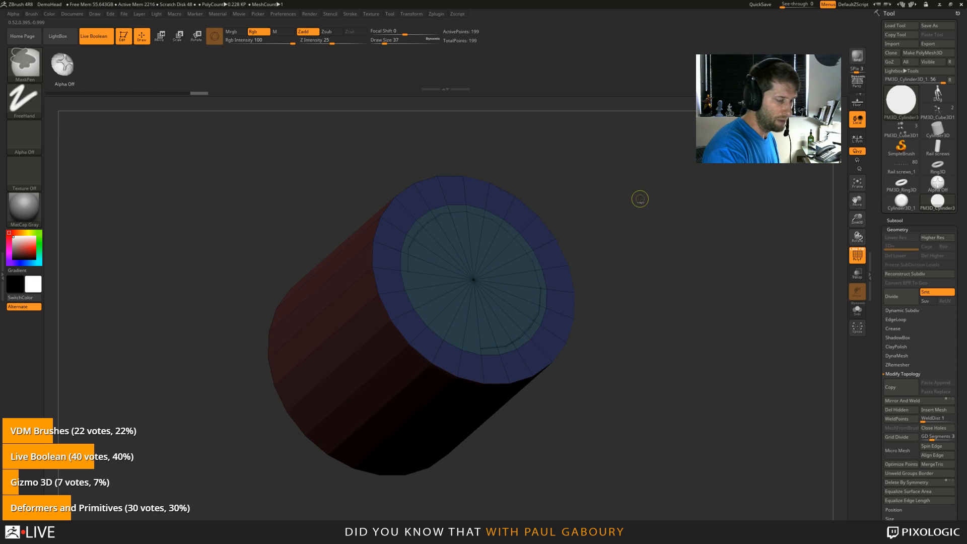
left_click_drag(640, 198, 680, 307, "ctrl")
mouse_move(640, 185)
left_mouse_down("ctrl")
mouse_move(727, 406)
mouse_move(681, 401)
mouse_move(668, 423)
mouse_move(687, 404)
left_mouse_up("ctrl")
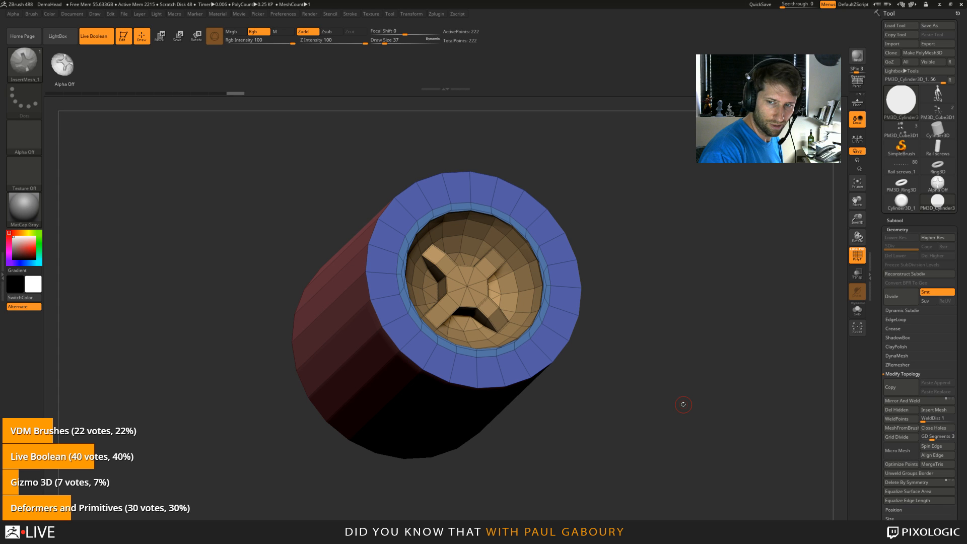
Step: Undo the screw head insertion and return to a straight-on view of the cap
key("ctrl+z")
key("ctrl+z")
key("ctrl+z")
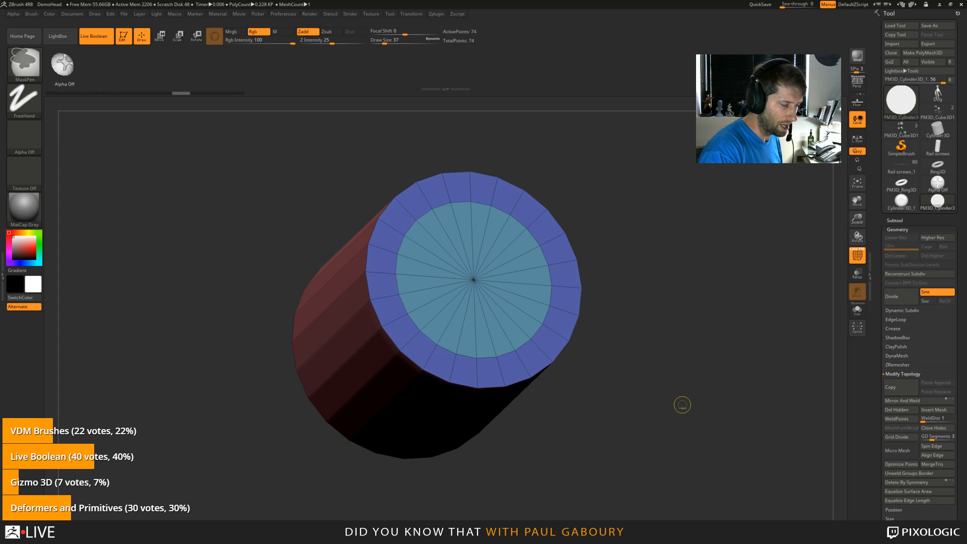
left_click_drag(682, 404, 673, 413, "shift")
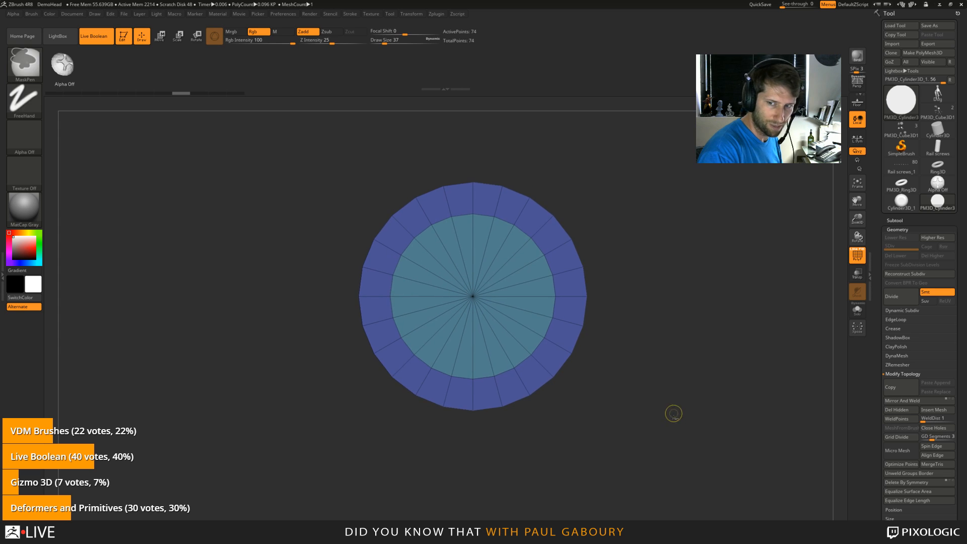
key("ctrl+d")
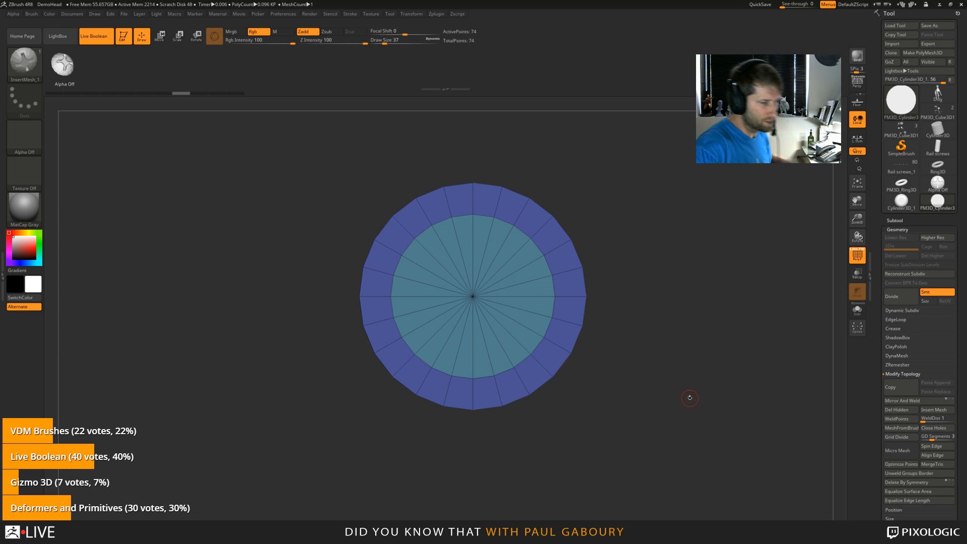
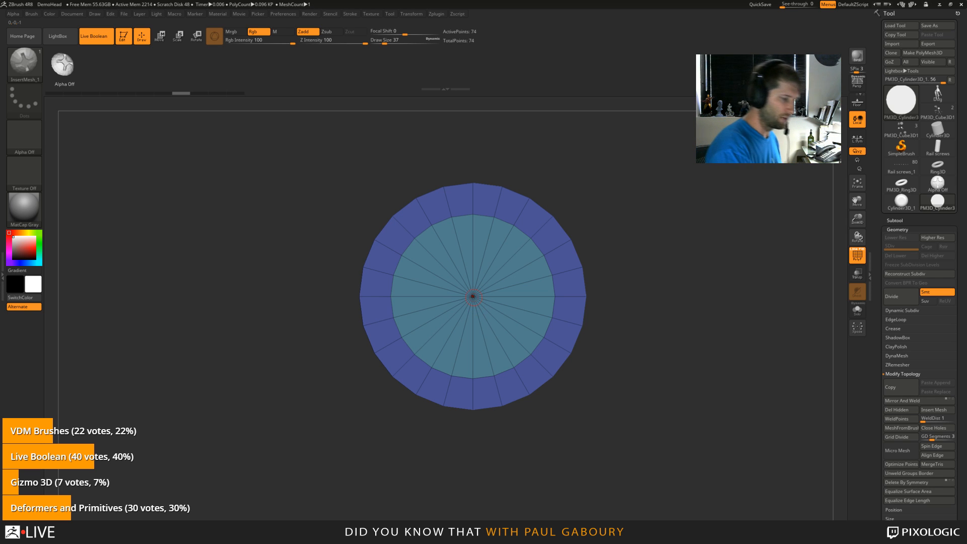
Step: Insert the screw head from the cap's center, sized to just inside the edge loop, and clear the mask to fuse it in
left_click_drag(473, 296, 559, 398)
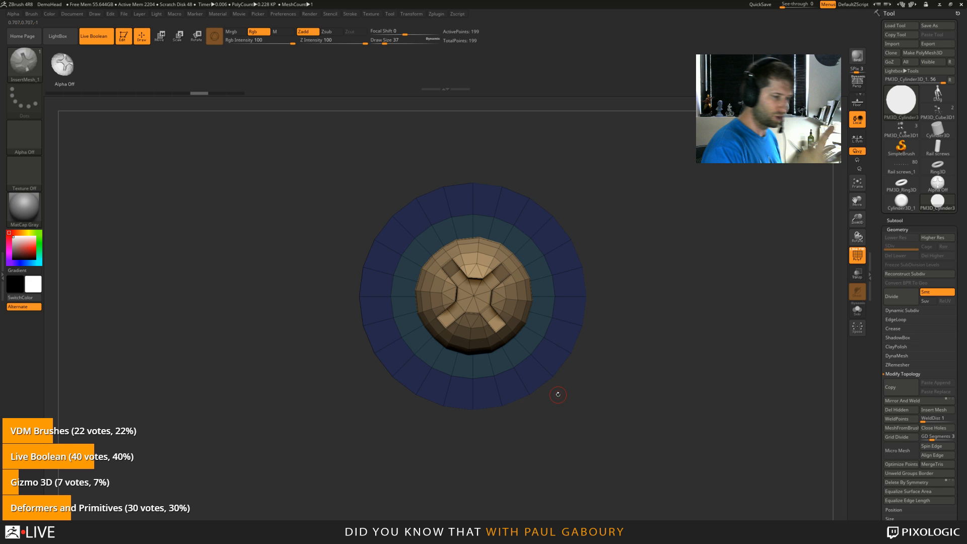
key("ctrl+z")
left_click_drag(472, 296, 529, 347)
left_click_drag(623, 393, 635, 373)
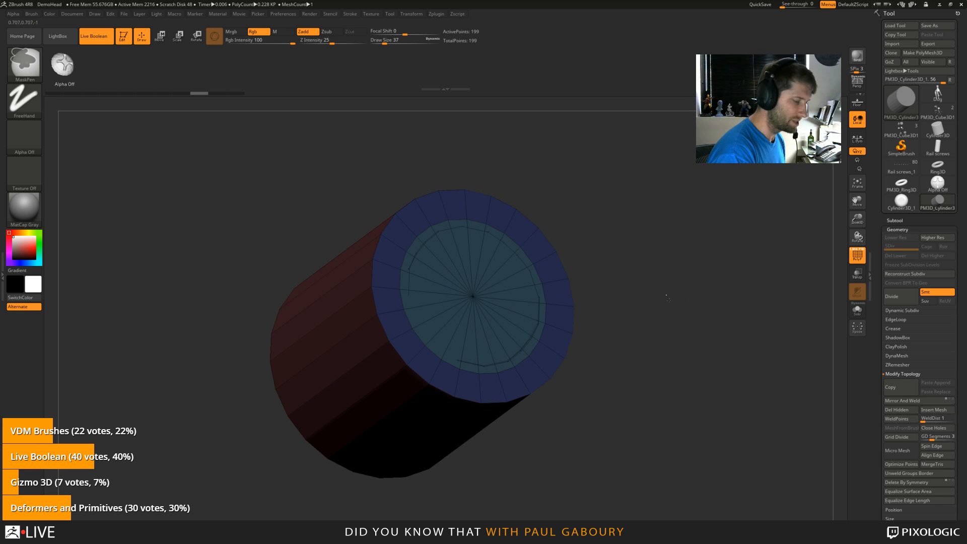
left_click_drag(472, 297, 554, 299)
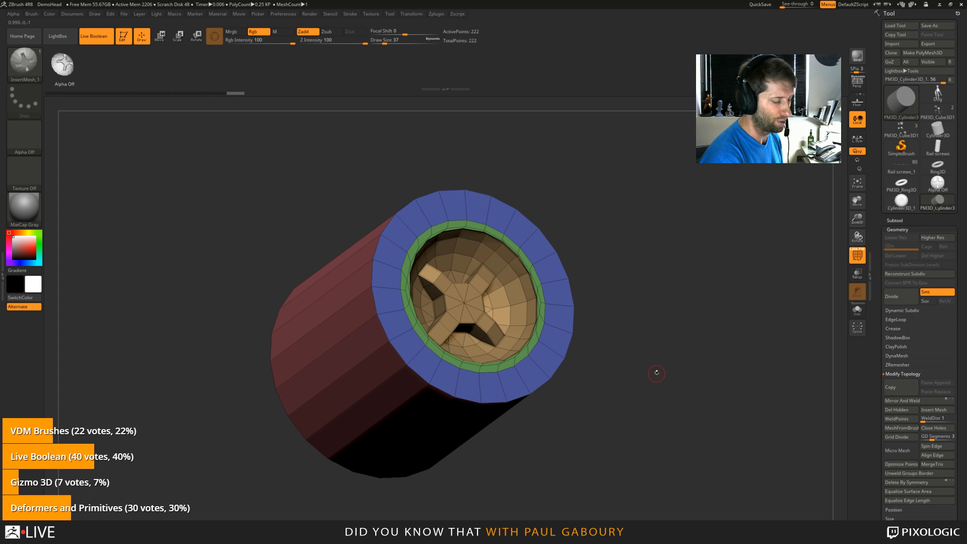
Step: Divide the fused screw head cylinder twice to preview its smoothing and return to the lowest subdivision level
left_click_drag(655, 382, 593, 412)
key("ctrl+d")
key("ctrl+d")
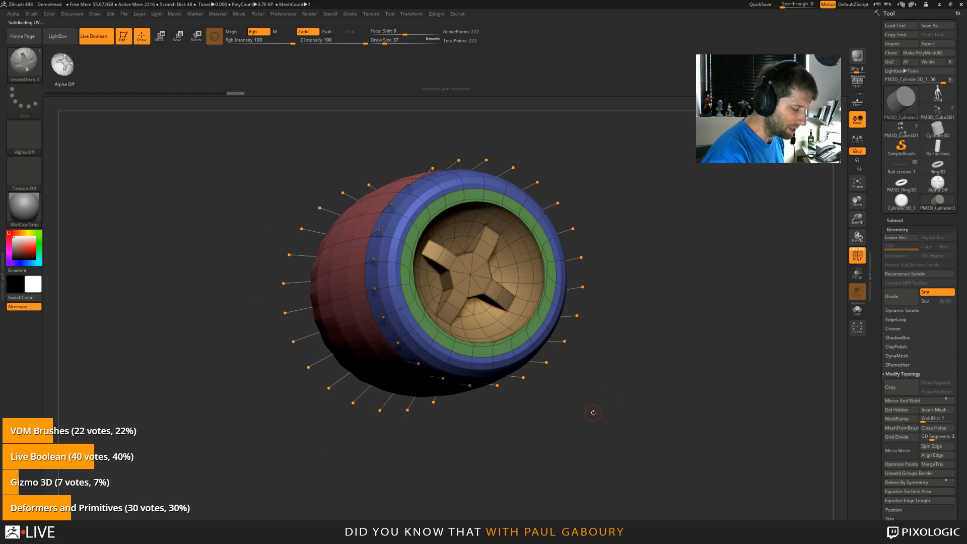
key("shift+d")
key("shift+d")
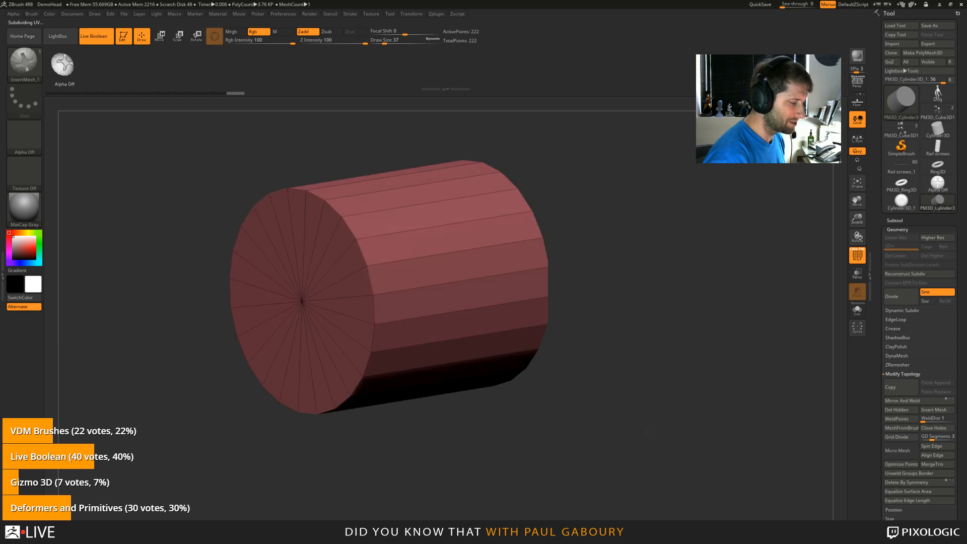
Step: Append the fused cylinder to the InsertMesh_1 brush with its plain back cap seen straight on
mouse_move(647, 432)
left_mouse_down("shift")
mouse_move(664, 338)
mouse_move(626, 388)
left_mouse_up("shift")
right_click_drag(626, 388, 638, 395, "ctrl")
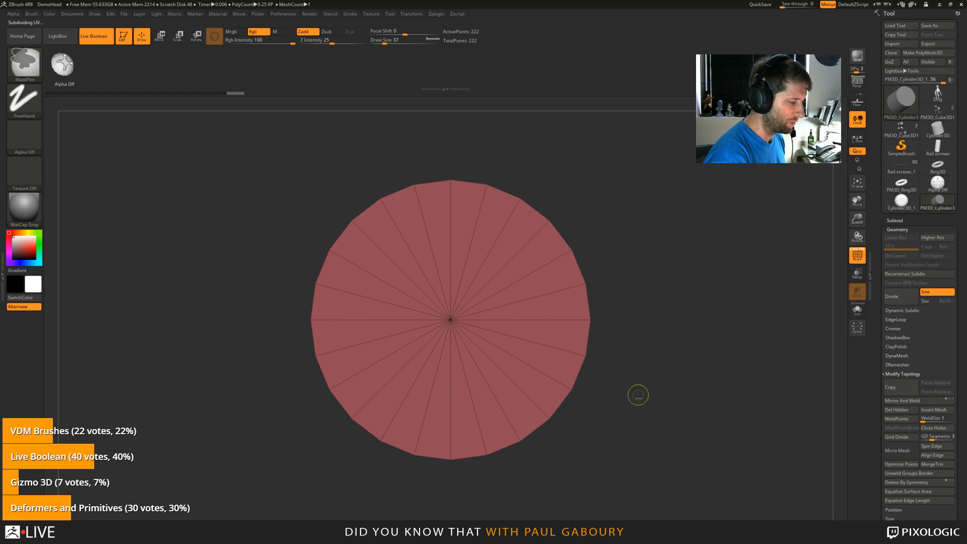
left_click(32, 14)
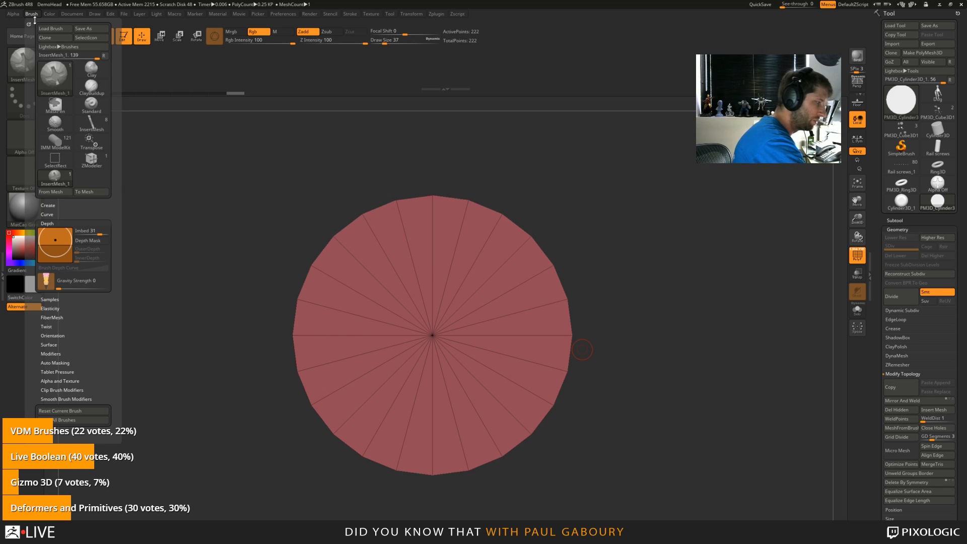
left_click(50, 192)
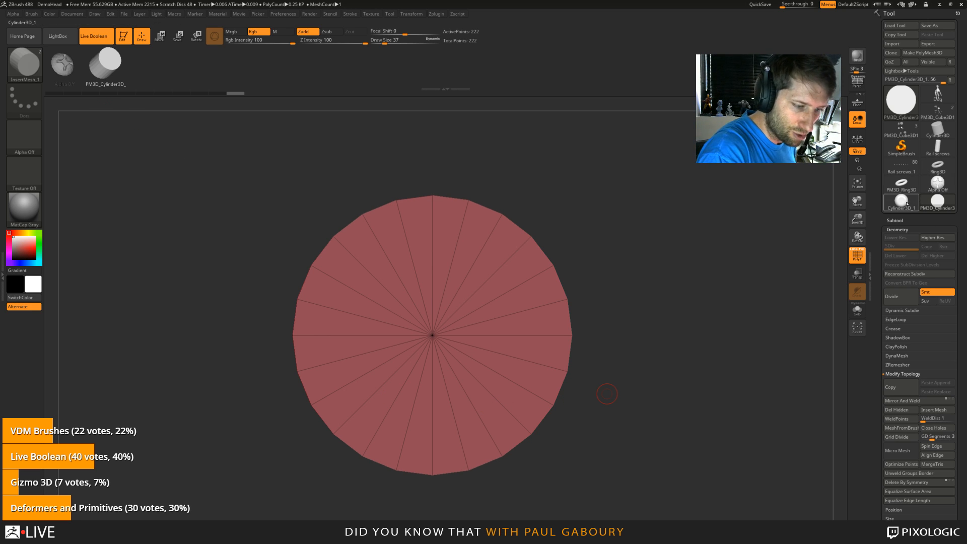
Step: Switch to the PM3D_Cube3D1 Live Boolean sphere tool and open its subtool list
left_click(937, 110)
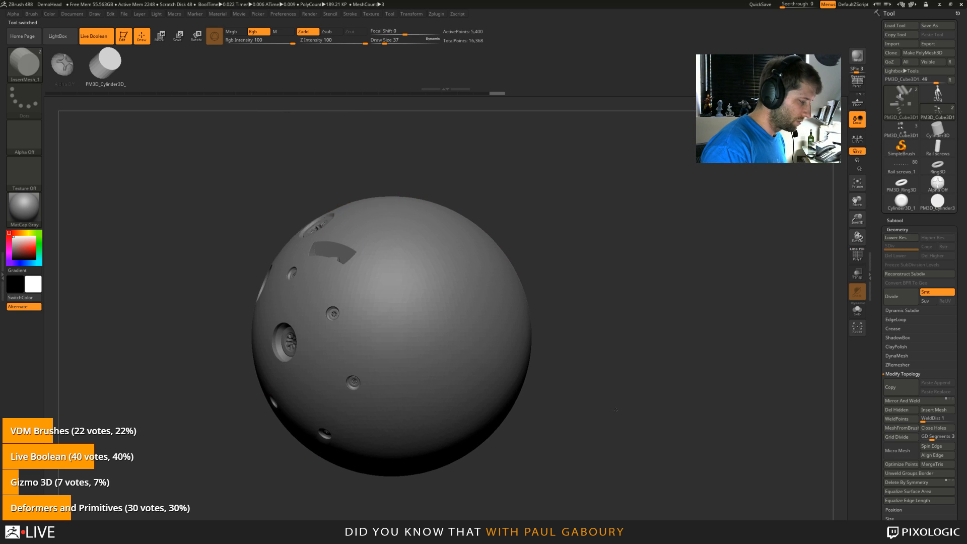
left_click_drag(615, 410, 730, 398)
left_click(895, 220)
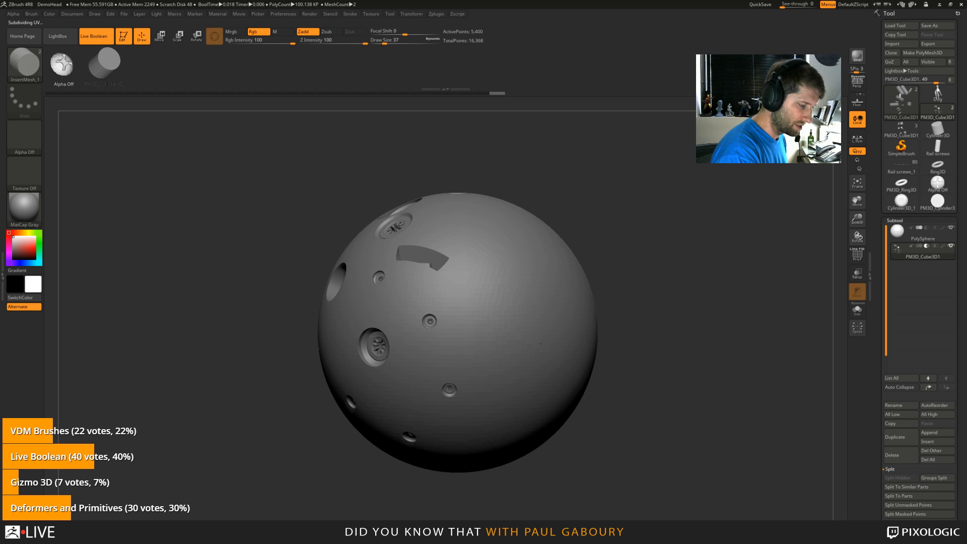
Step: Try inserting the open screw head on a blank area of the sphere and shifting it with the Gizmo
left_click_drag(569, 375, 554, 339)
left_click_drag(681, 379, 650, 357)
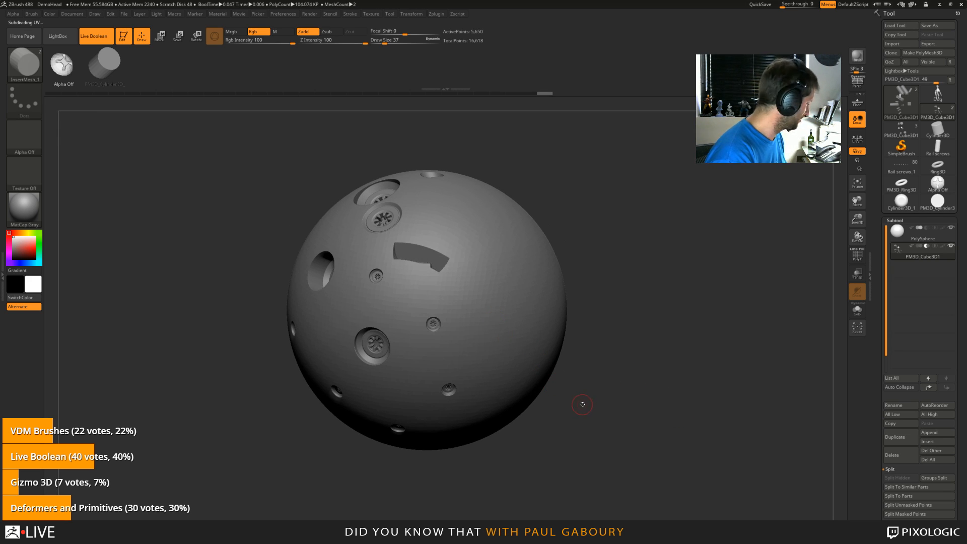
key("w")
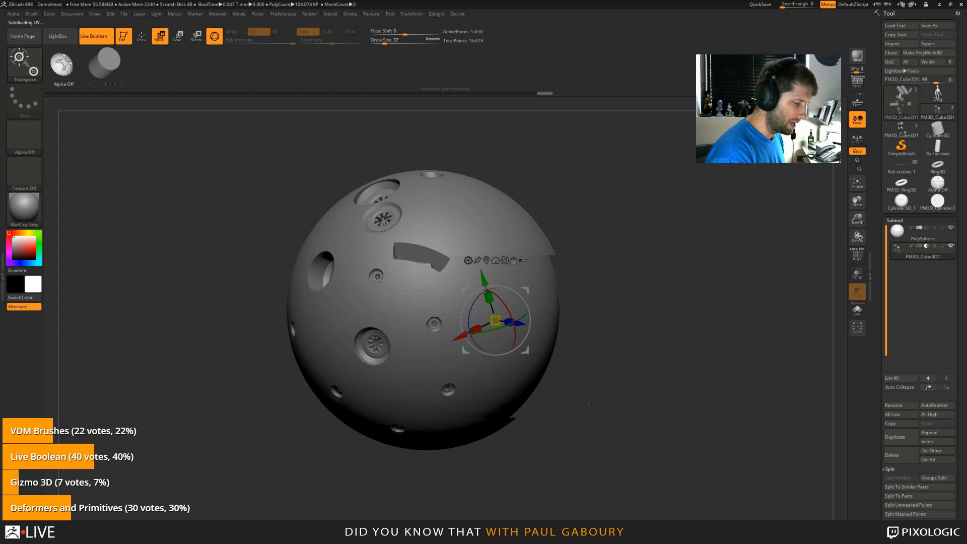
left_click_drag(590, 403, 608, 404)
mouse_move(521, 328)
left_mouse_down()
mouse_move(503, 327)
mouse_move(514, 329)
left_mouse_up()
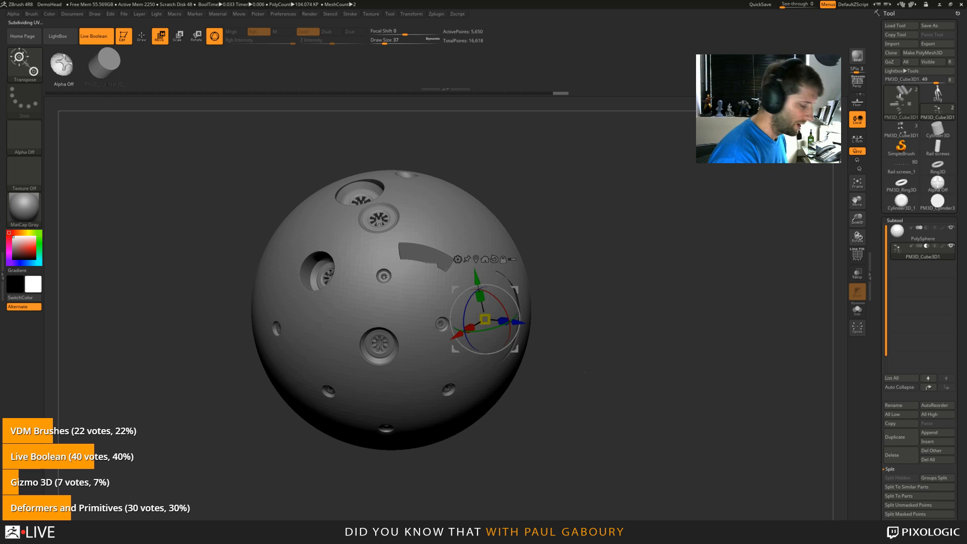
Step: Try inserting the fused screw head cylinder on the sphere and adjusting its depth with the Gizmo
key("ctrl")
mouse_move(581, 368)
left_mouse_down()
mouse_move(593, 381)
mouse_move(596, 360)
mouse_move(612, 368)
left_mouse_up()
left_click_drag(513, 320, 507, 325)
left_click_drag(659, 347, 624, 338)
left_click_drag(645, 379, 554, 335)
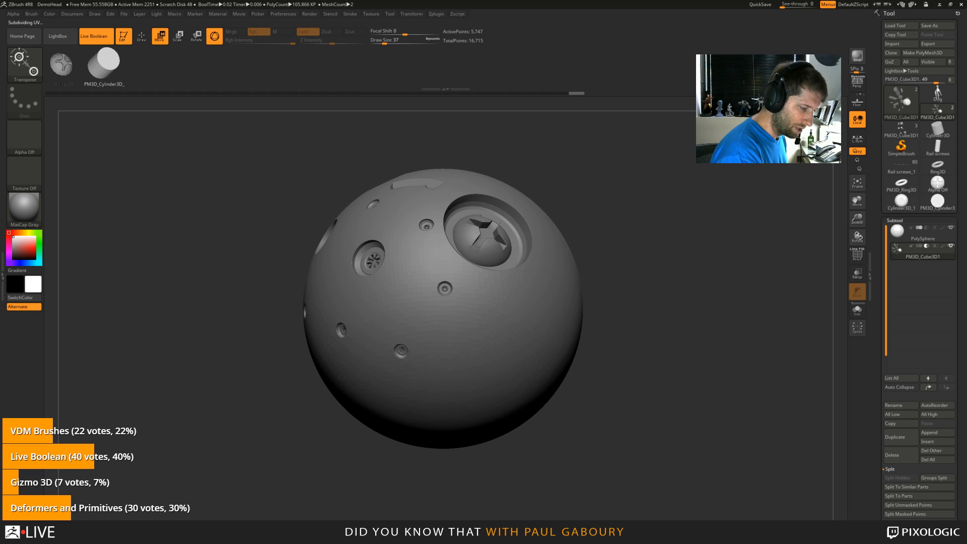
Step: Show the polyframe on the subtracted meshes and undo all the test insertions on the sphere
key("shift+f")
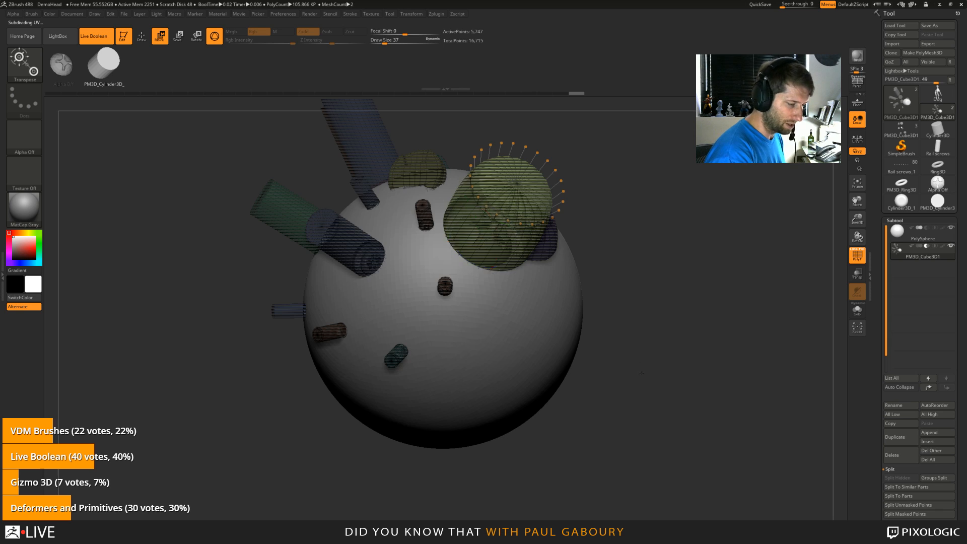
left_click_drag(558, 351, 642, 361)
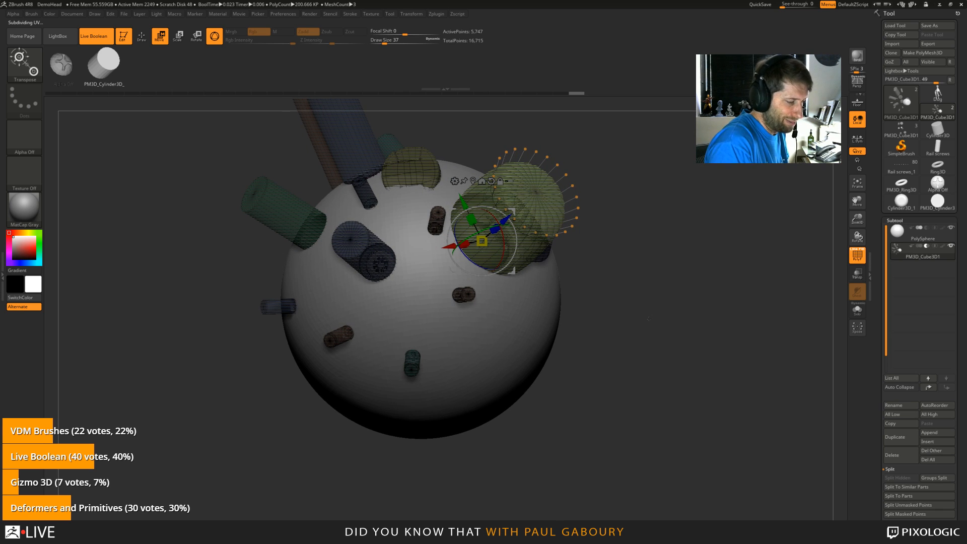
key("ctrl+z")
key("ctrl+z")
key("ctrl+z")
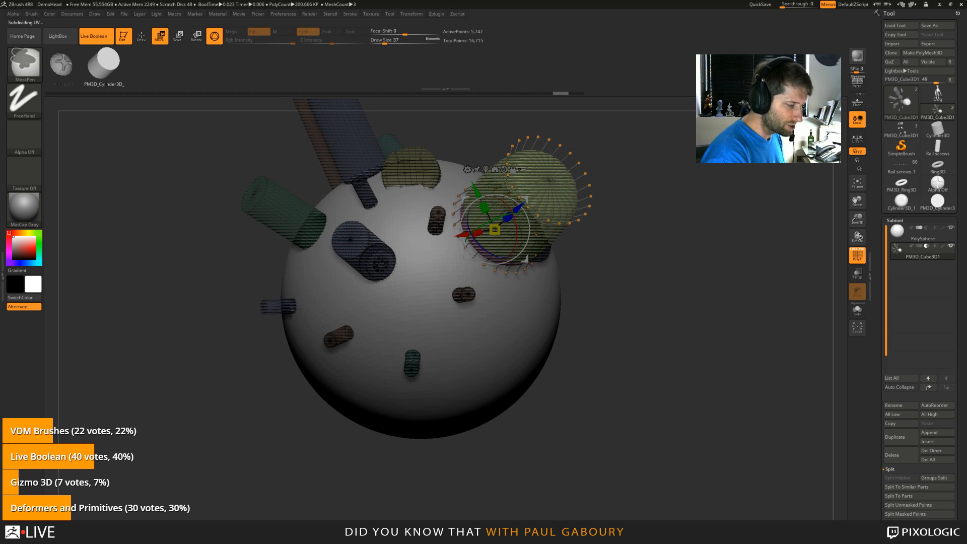
left_click_drag(617, 344, 619, 353)
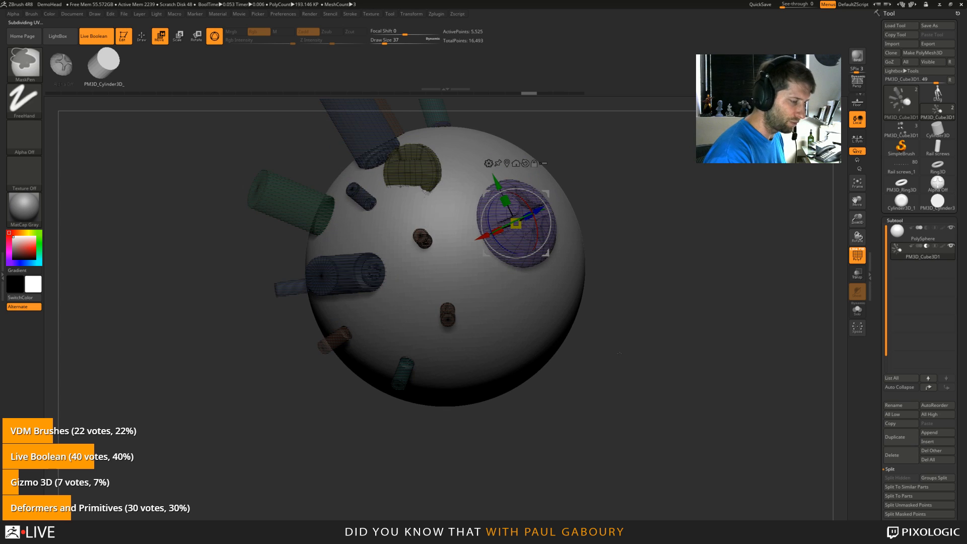
key("ctrl+z")
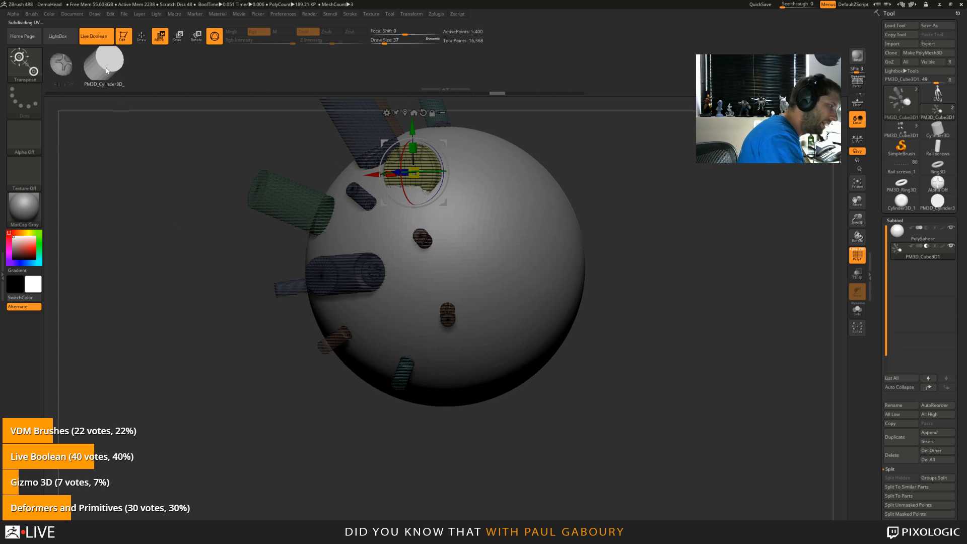
Step: Set the brush Imbed to -49 and insert the screw head cylinder on a blank area of the sphere
left_click(32, 14)
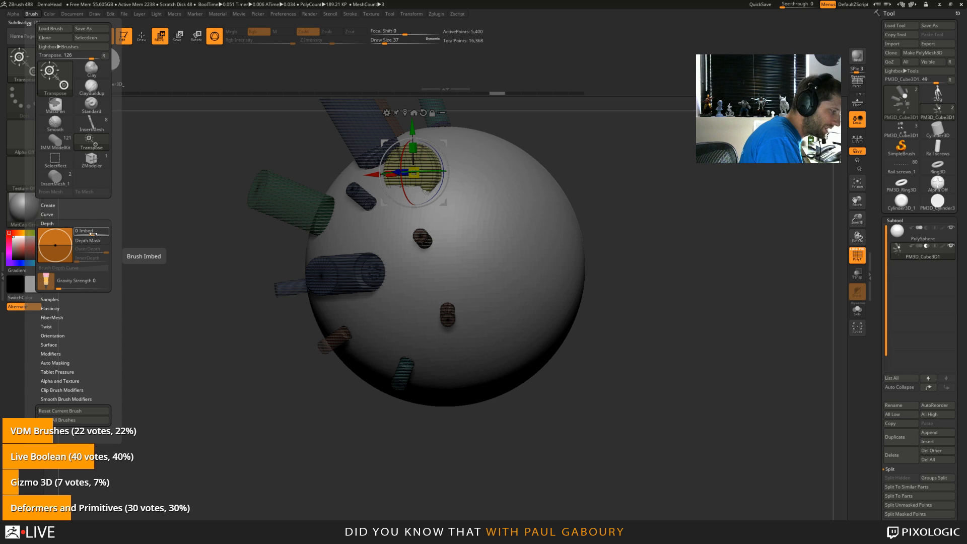
left_click_drag(93, 234, 84, 236)
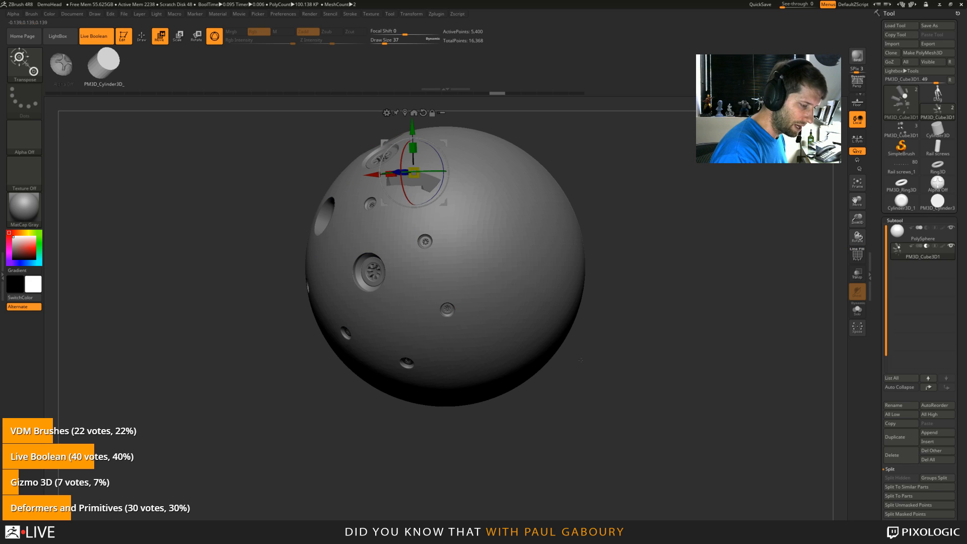
key("q")
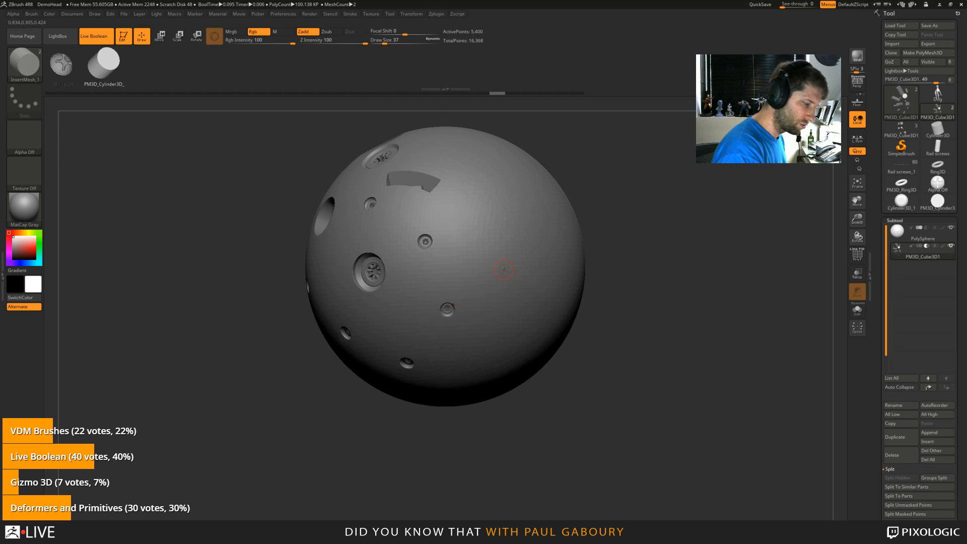
left_click_drag(528, 316, 528, 319)
left_click_drag(579, 380, 614, 358)
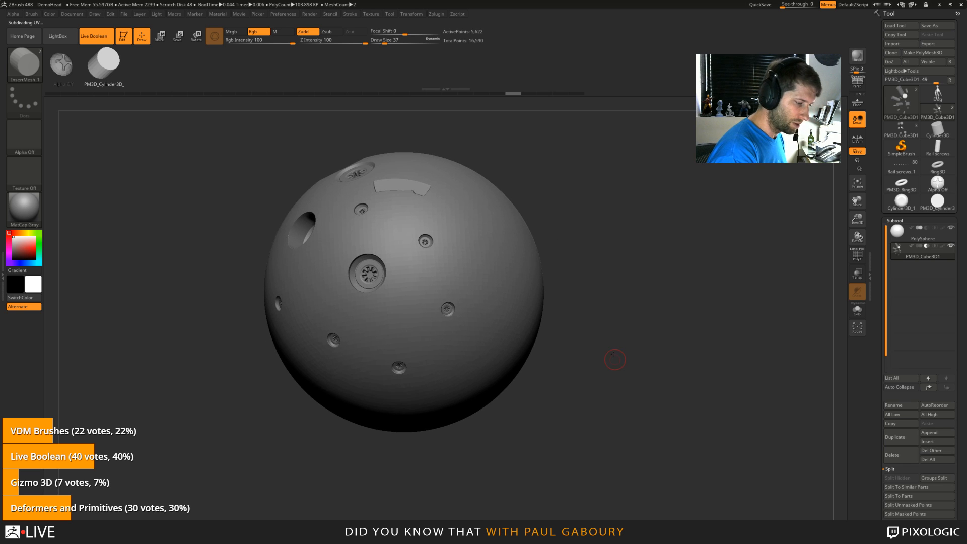
Step: Try moving the inserted cylinder along its axis with the Gizmo and undo the move
key("w")
left_click_drag(526, 268, 509, 272)
mouse_move(653, 314)
left_mouse_down()
mouse_move(633, 337)
mouse_move(632, 389)
left_mouse_up()
key("ctrl+z")
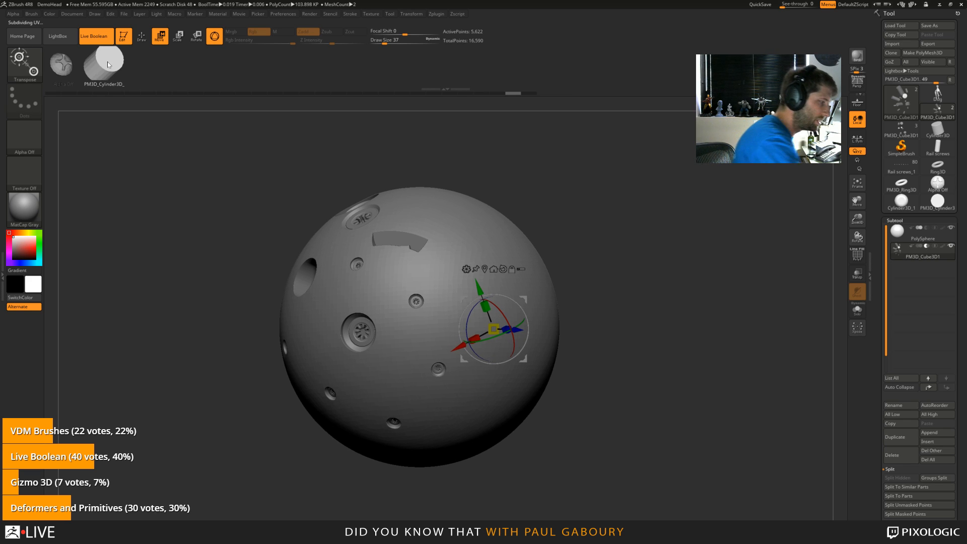
Step: Check the Imbed setting and try another cylinder insertion on the sphere in Draw mode
left_click(32, 13)
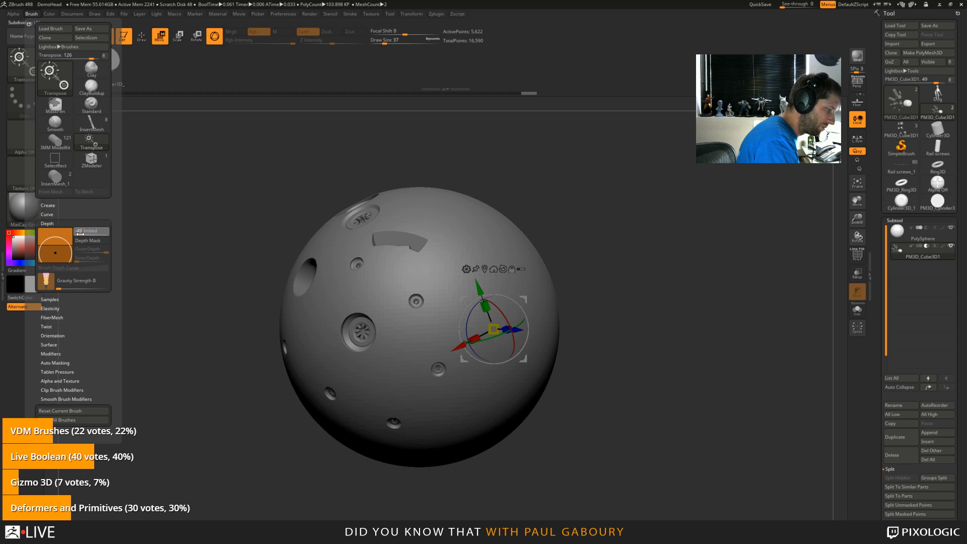
left_click_drag(212, 302, 213, 253, "alt")
key("q")
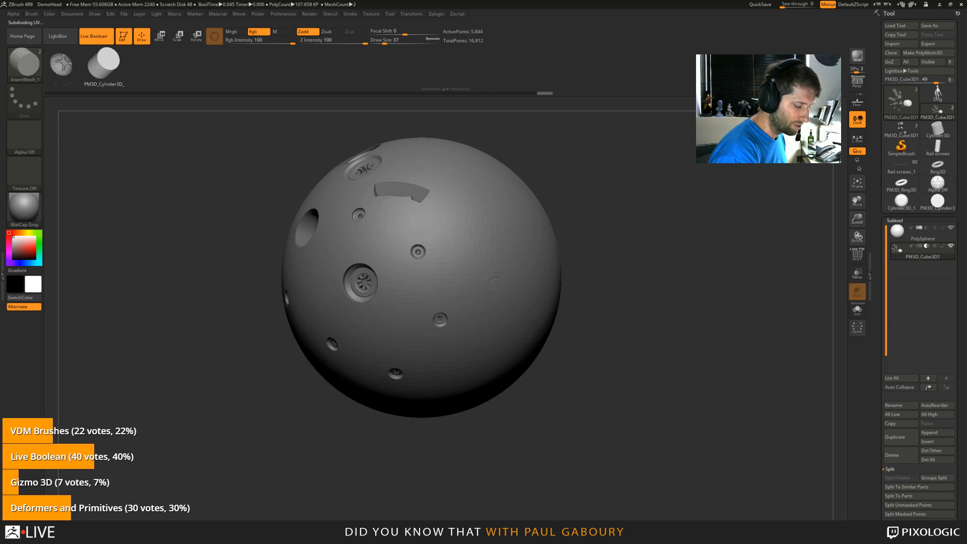
left_click_drag(579, 375, 596, 385)
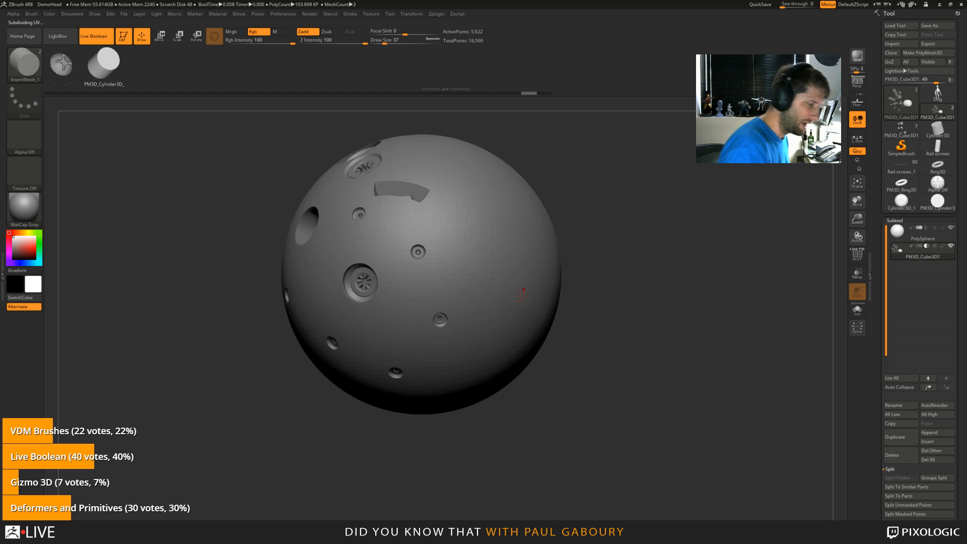
Step: Set the InsertMesh_1 brush's Imbed to -100 and insert the screw head cylinder on the sphere
left_click(33, 15)
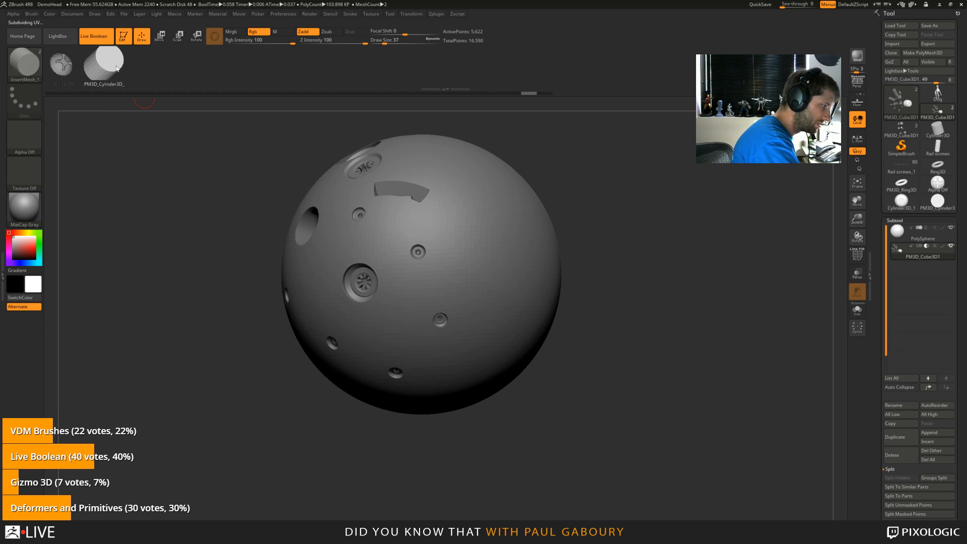
left_click(33, 15)
left_click_drag(100, 232, 72, 230)
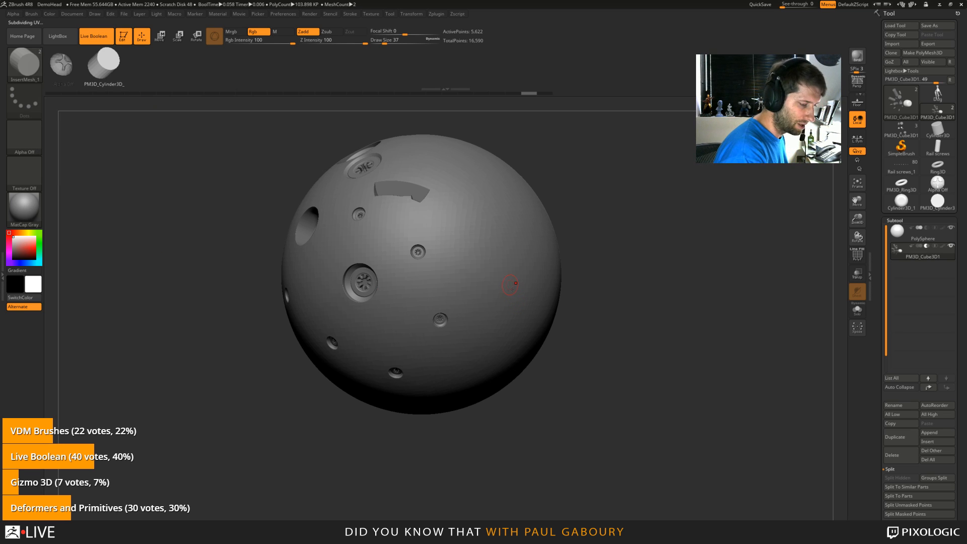
left_click_drag(511, 283, 534, 300)
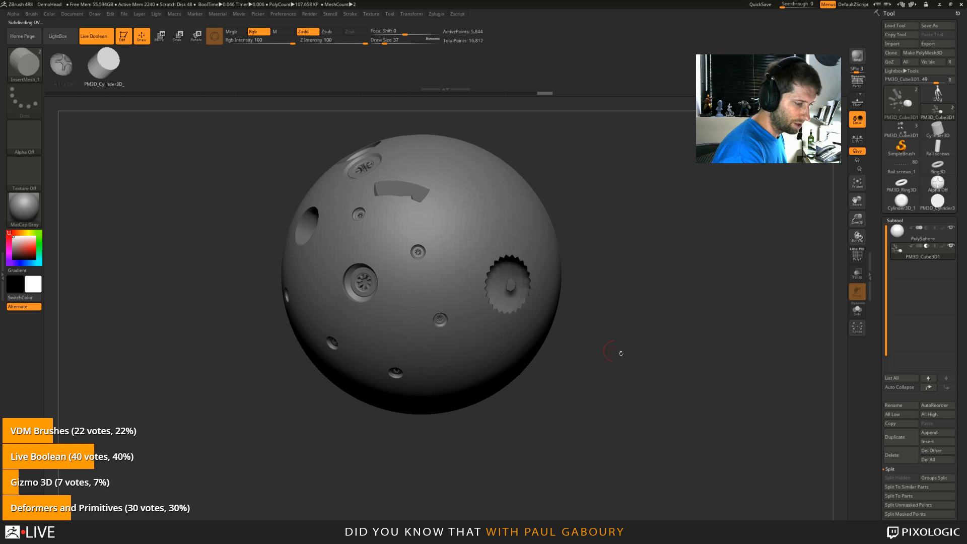
left_click_drag(621, 353, 637, 355)
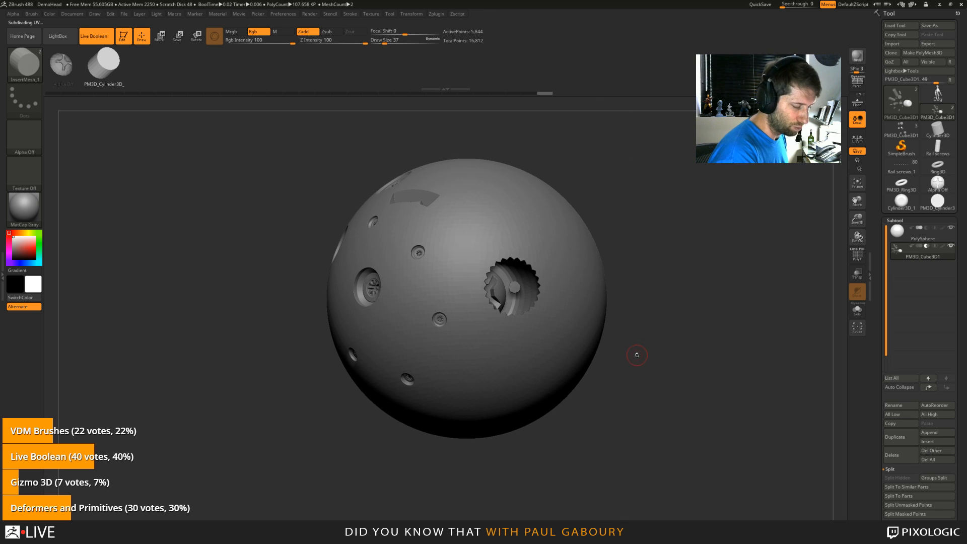
Step: Adjust the InsertMesh_1 brush's Imbed and insert another screw head cylinder beside the hole with the serrated edge
left_click(32, 16)
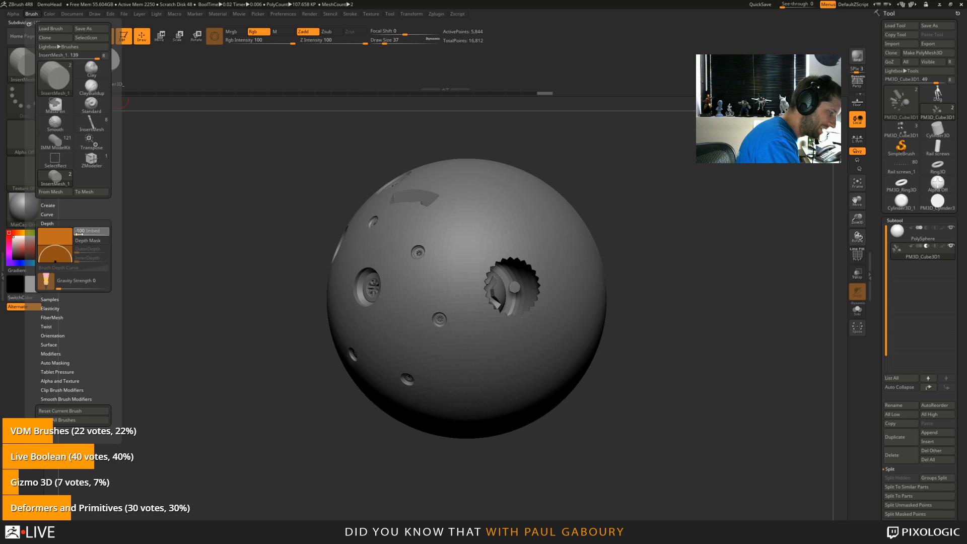
left_click_drag(628, 310, 649, 332)
mouse_move(776, 387)
left_mouse_down()
mouse_move(701, 385)
mouse_move(319, 163)
left_mouse_up()
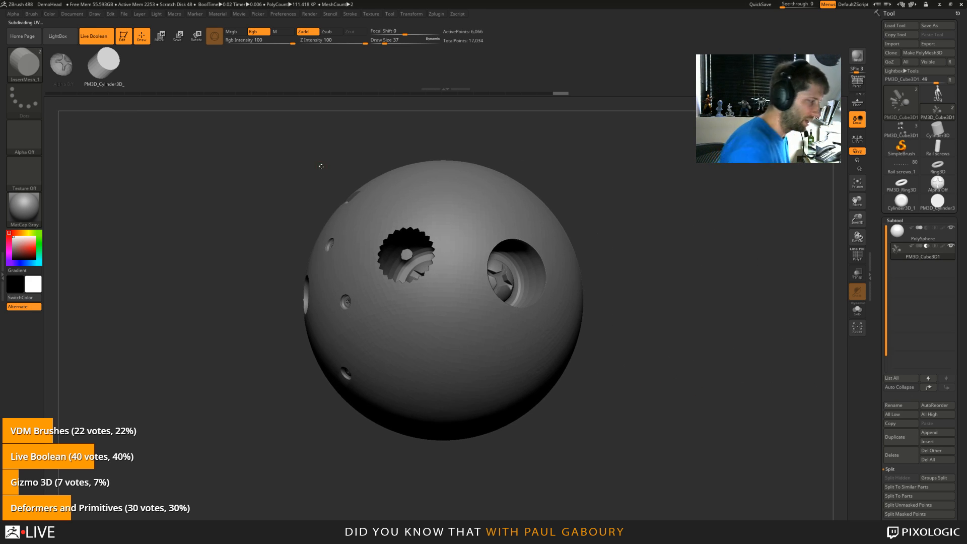
Step: Fine-tune the brush Imbed again and insert a further screw head cylinder below the two large holes
left_click(31, 14)
left_click_drag(488, 362, 516, 386)
left_click_drag(604, 445, 632, 359)
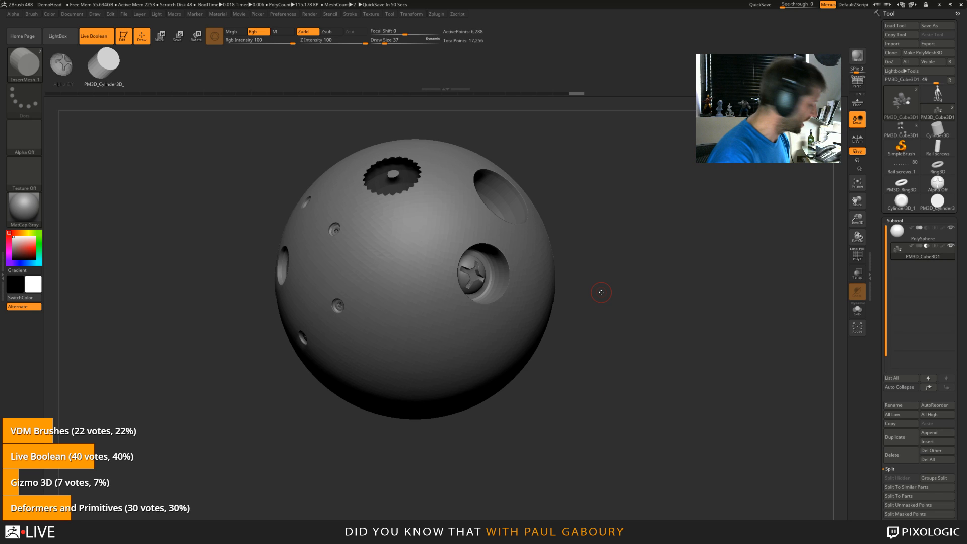
Step: Set the Draw Size to 62 and insert two smaller screw head cylinders on the sphere below the larger ones
type("s62")
key("Return")
left_click_drag(553, 399, 549, 383)
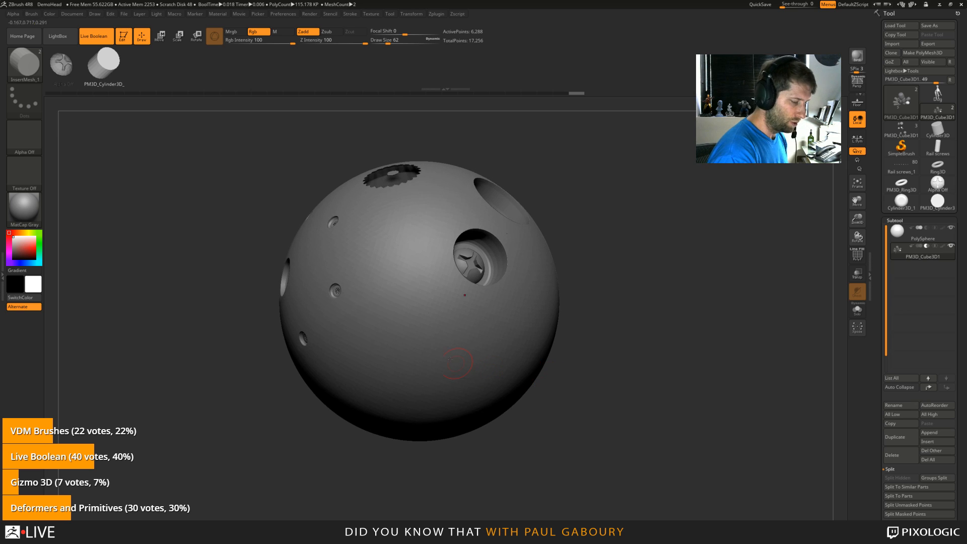
left_click_drag(446, 338, 454, 356)
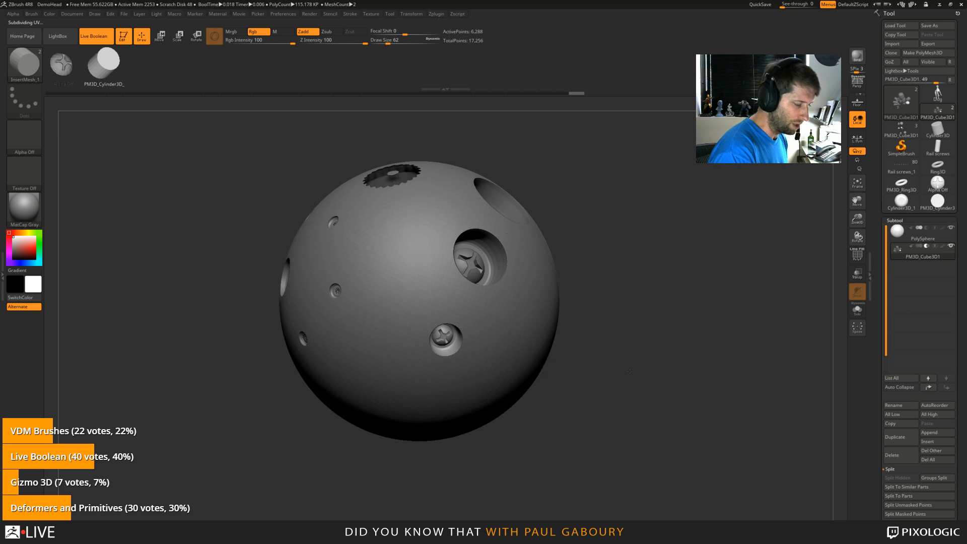
left_click_drag(611, 388, 625, 393)
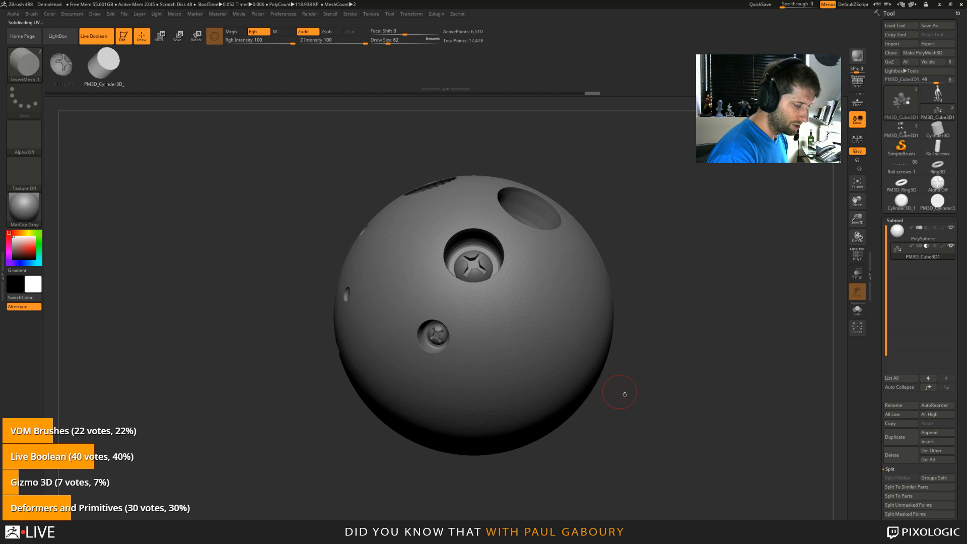
right_click_drag(625, 393, 613, 390, "ctrl")
left_click(483, 327)
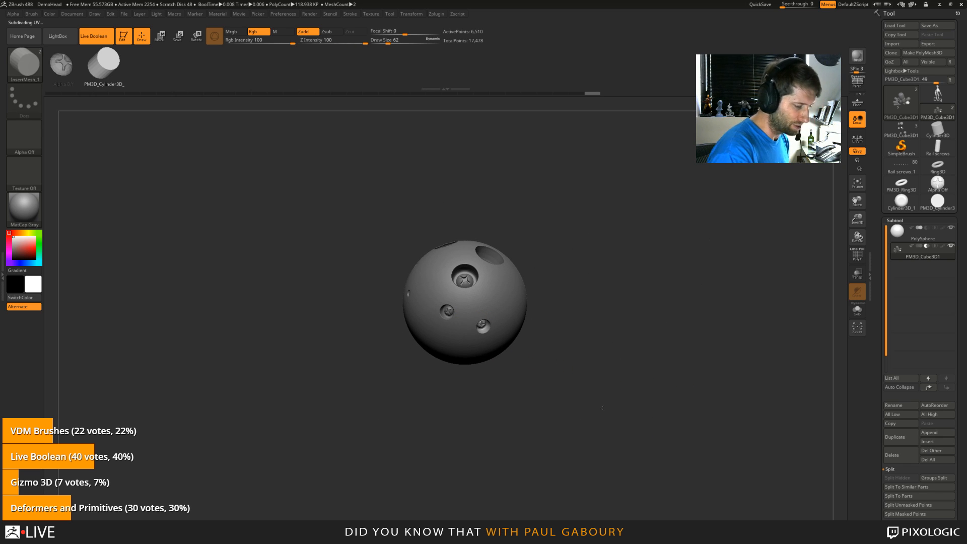
Step: Switch to the gun model and make the Plate screws subtool on its side panel the active subtool
right_click_drag(533, 358, 597, 424, "ctrl")
left_click_drag(442, 268, 529, 291)
mouse_move(707, 361)
right_mouse_down("ctrl")
mouse_move(629, 382)
mouse_move(608, 373)
mouse_move(609, 389)
right_mouse_up("ctrl")
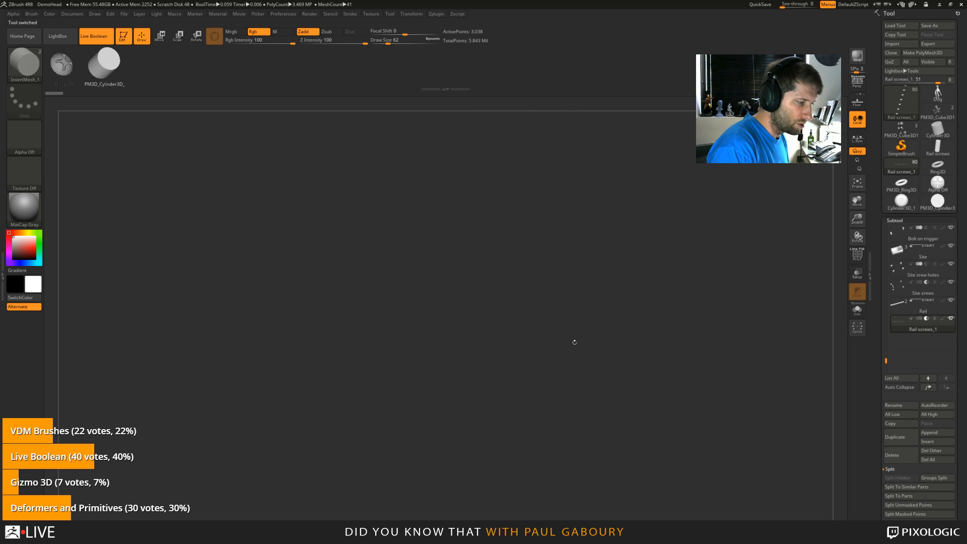
key("f")
left_click_drag(556, 408, 486, 287)
right_click_drag(486, 287, 563, 373, "ctrl")
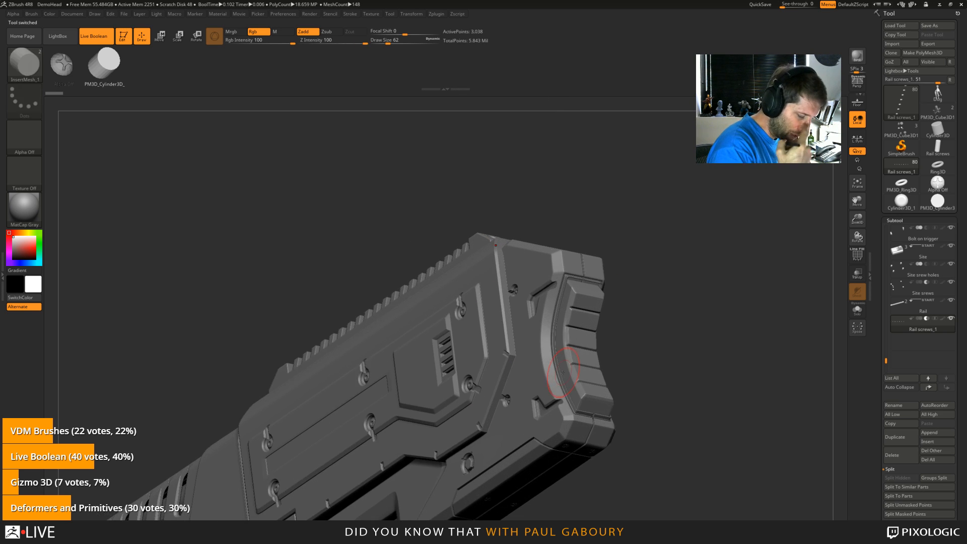
right_click_drag(478, 329, 500, 326)
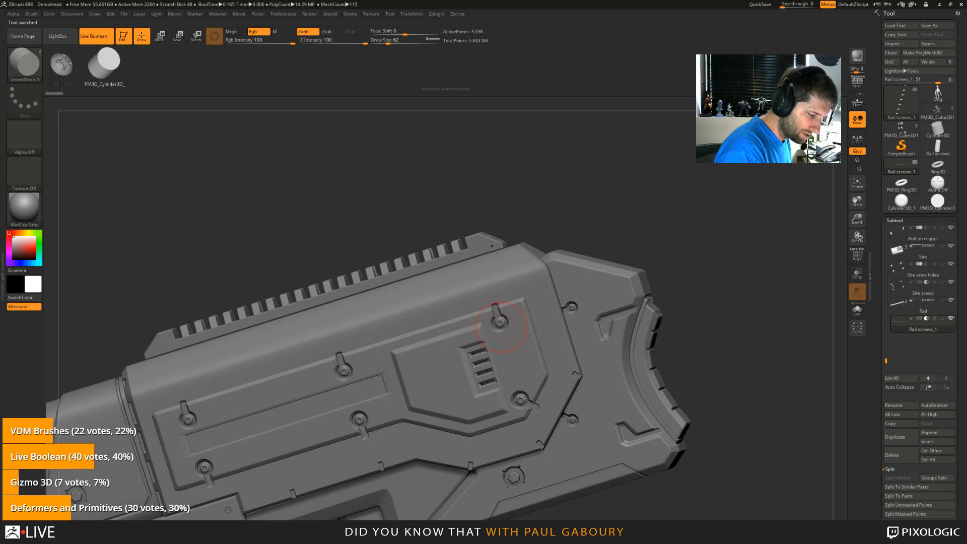
left_click(505, 331, "alt")
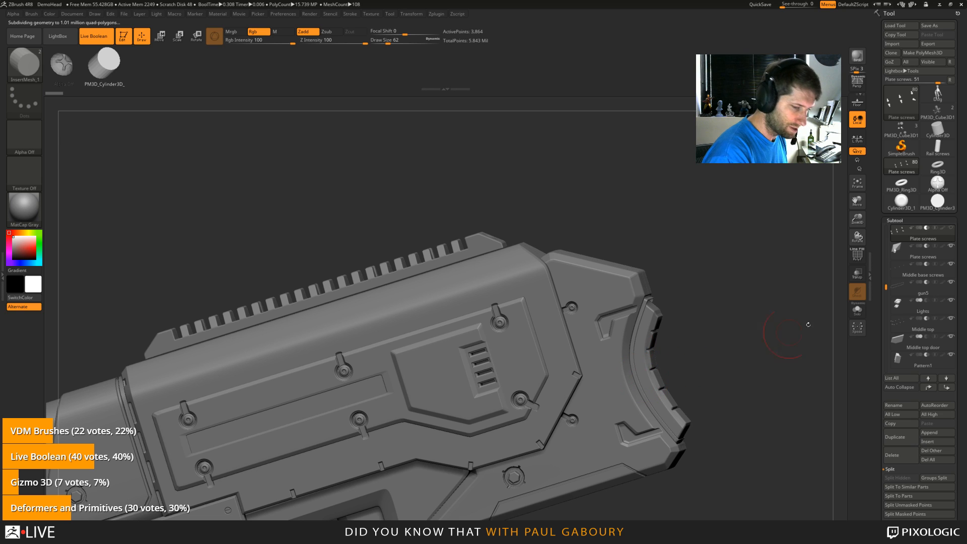
Step: Show only the Plate screws subtool and turn on PolyFrame to expose its wireframe
key("shift")
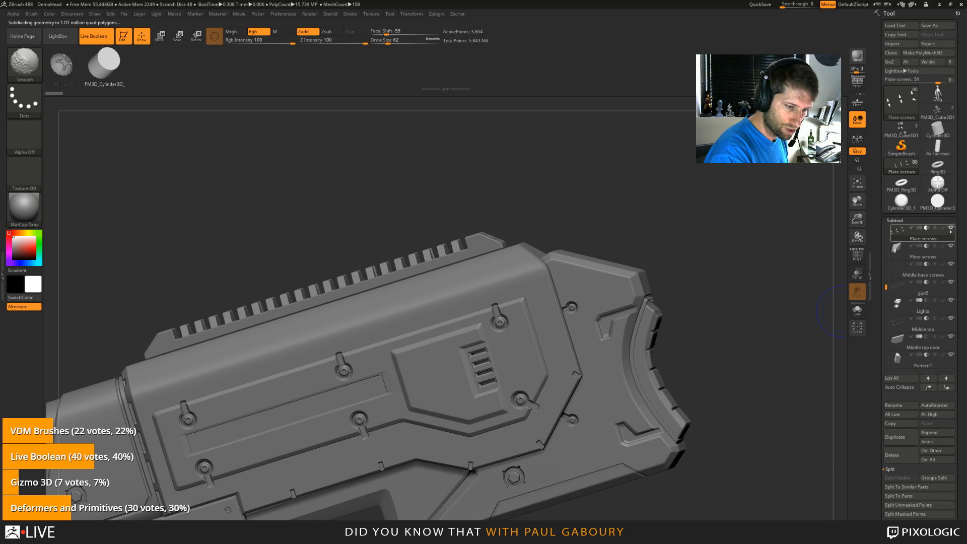
left_click(951, 228, "shift")
key("shift+f")
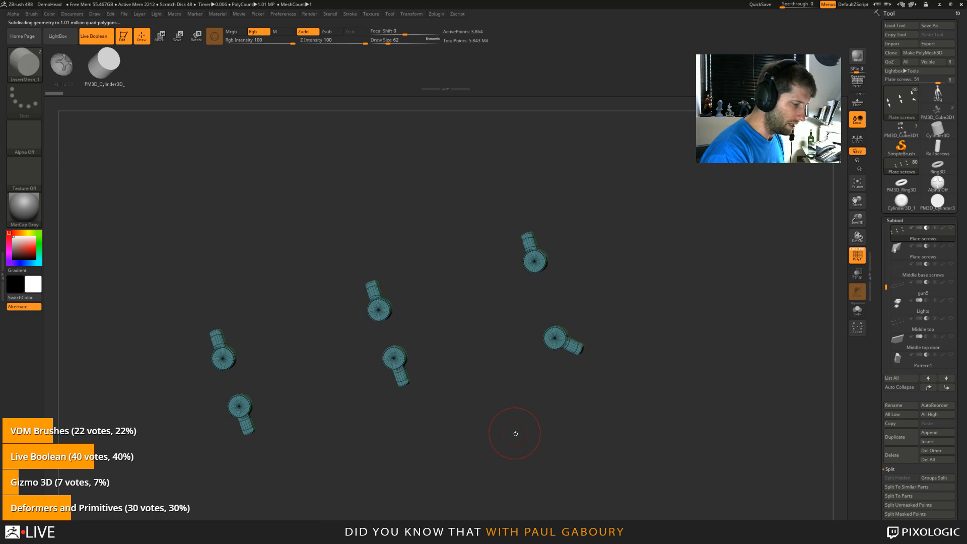
mouse_move(515, 433)
left_mouse_down()
mouse_move(594, 405)
mouse_move(607, 384)
mouse_move(475, 316)
mouse_move(518, 388)
mouse_move(543, 381)
left_mouse_up()
key("ctrl")
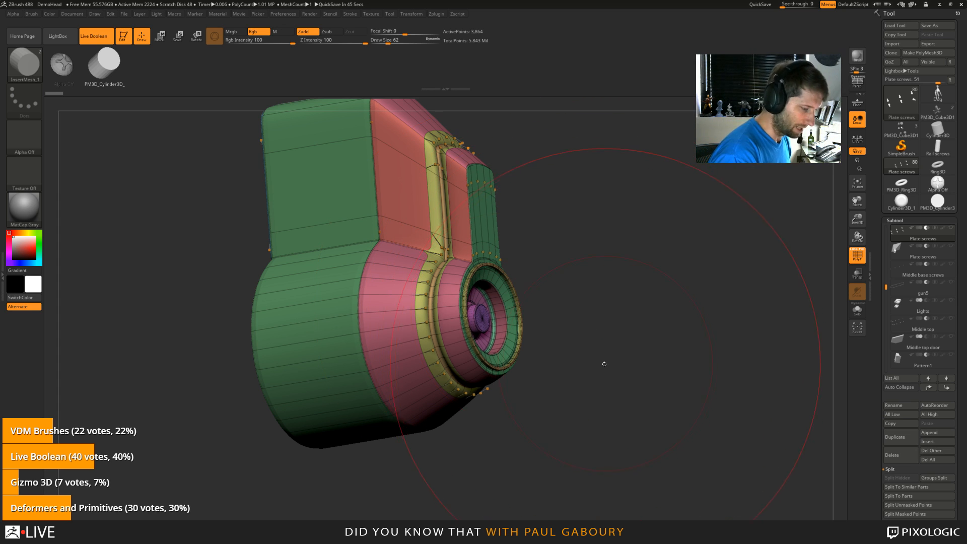
Step: Isolate a single plate screw with its slot and append it to the InsertMesh_1 brush
mouse_move(604, 364)
left_mouse_down()
mouse_move(529, 325)
mouse_move(470, 325)
mouse_move(596, 421)
mouse_move(426, 242)
left_mouse_up()
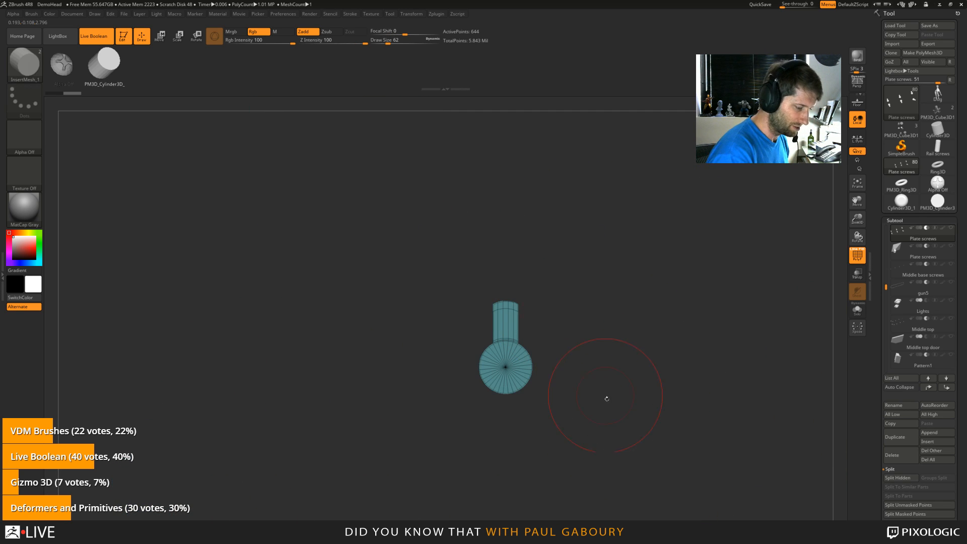
mouse_move(607, 400)
left_mouse_down("alt")
mouse_move(536, 339)
mouse_move(557, 368)
mouse_move(539, 386)
left_mouse_up("alt")
left_click(31, 14)
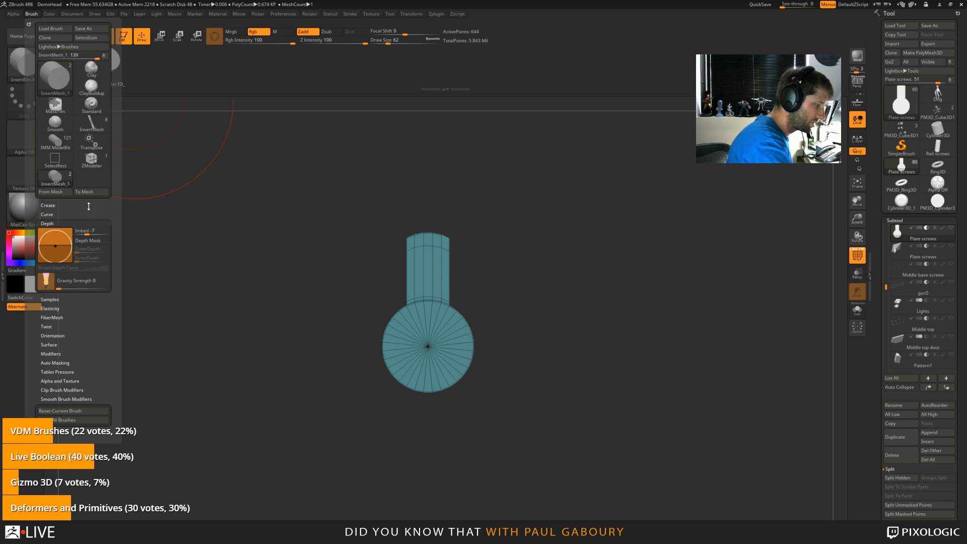
left_click(56, 192)
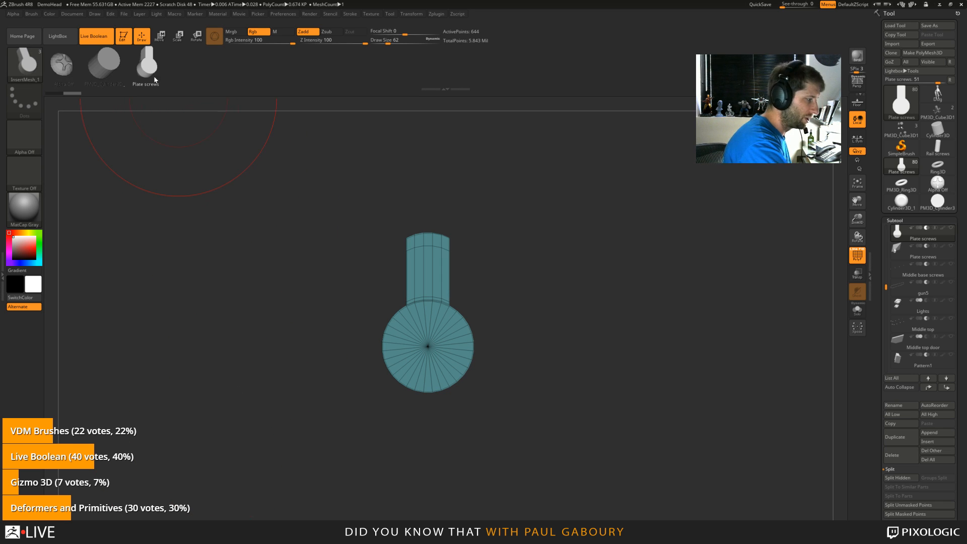
Step: Switch to the DemoHead tool with its subtractive screws and turn PolyFrame off
mouse_move(915, 206)
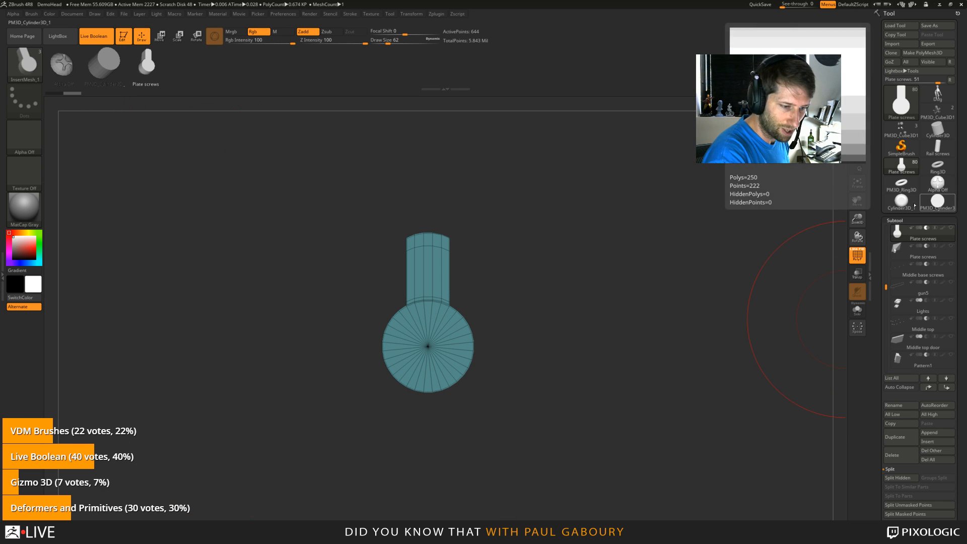
mouse_move(920, 172)
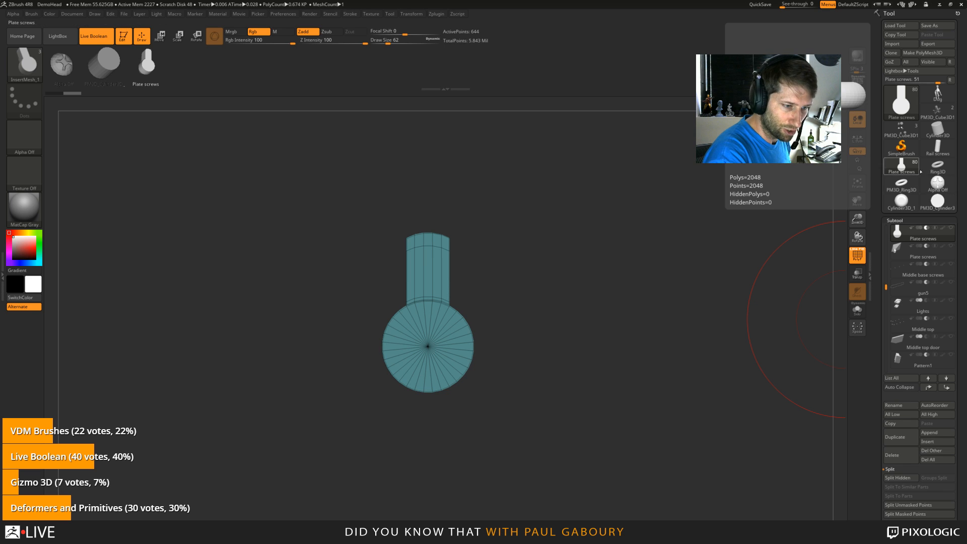
left_click(901, 128)
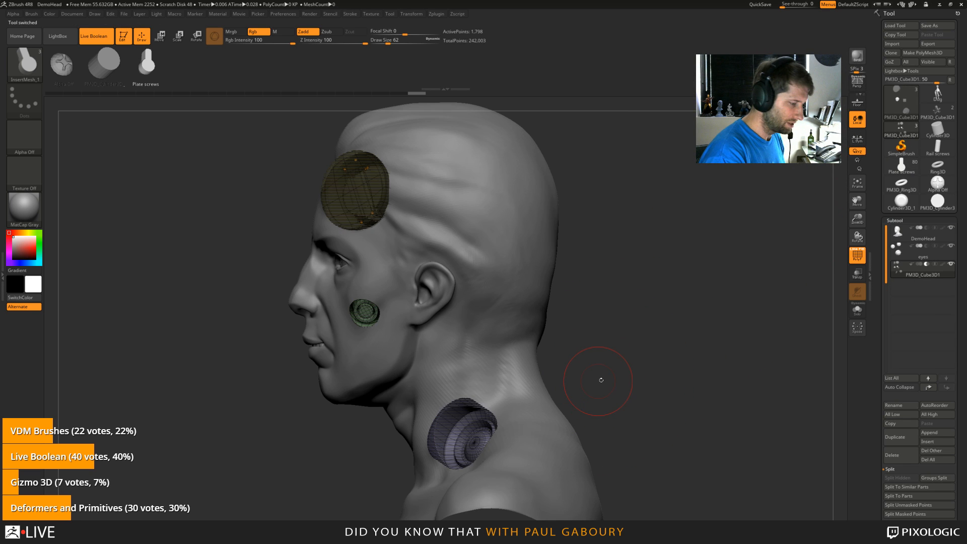
key("f")
key("shift+f")
left_click_drag(538, 348, 552, 374)
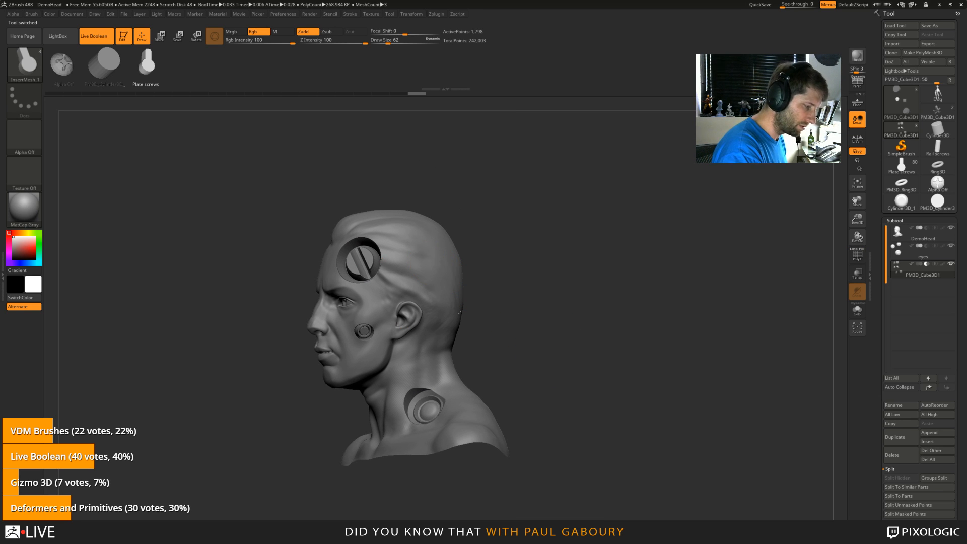
left_click_drag(540, 367, 582, 347, "alt")
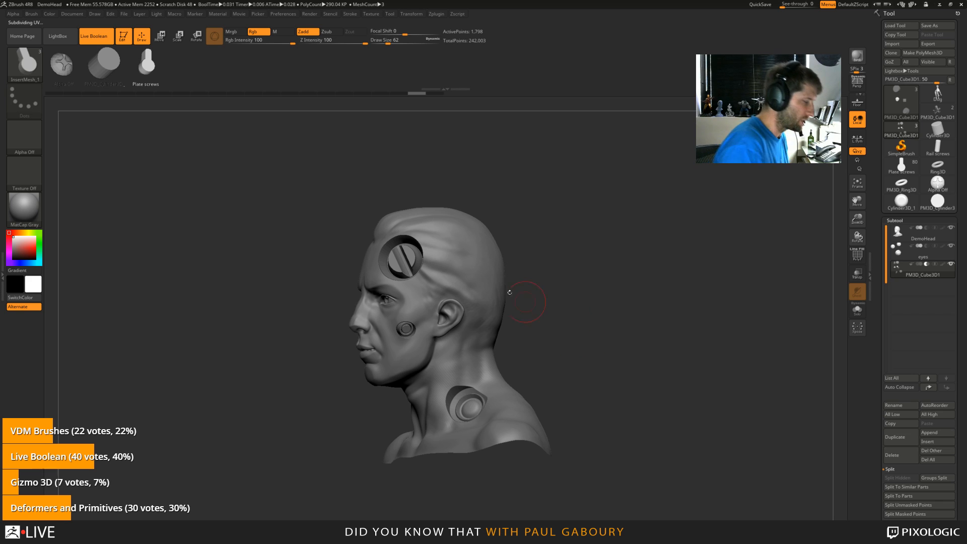
Step: Set the InsertMesh_1 brush's Imbed to 12 and insert a plate screw on the head above the ear
left_click(31, 14)
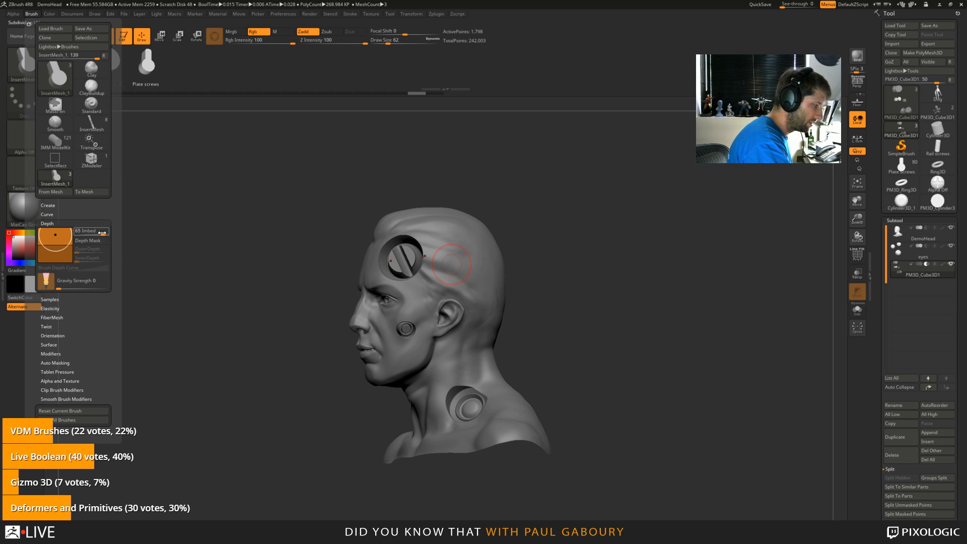
left_click_drag(102, 232, 85, 232)
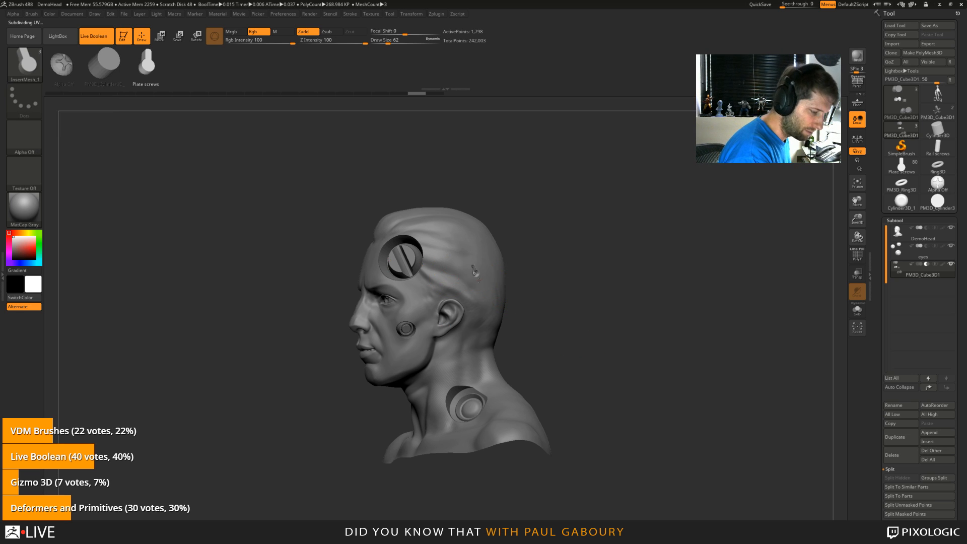
left_click_drag(477, 277, 490, 297)
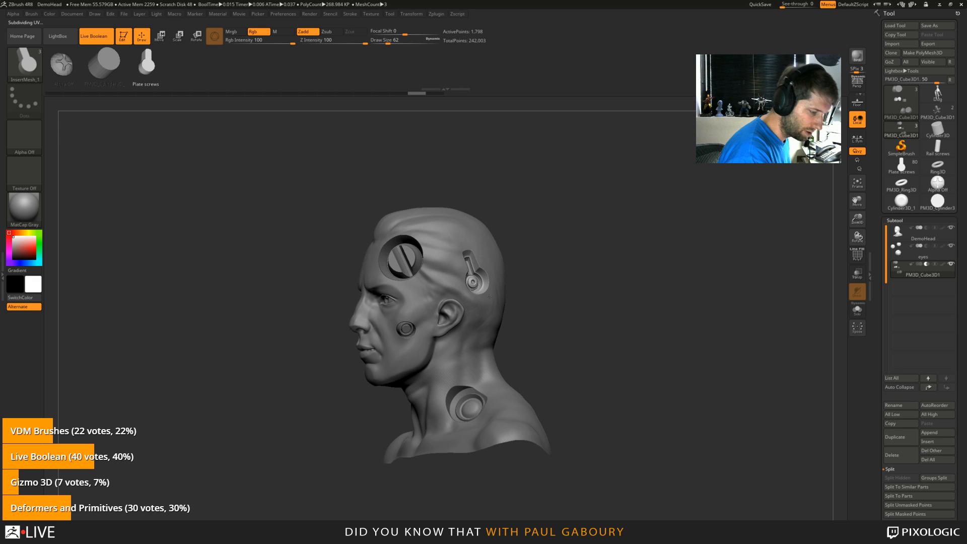
Step: Adjust the brush Imbed again and insert a smaller plate screw on the head behind the ear
left_click(31, 14)
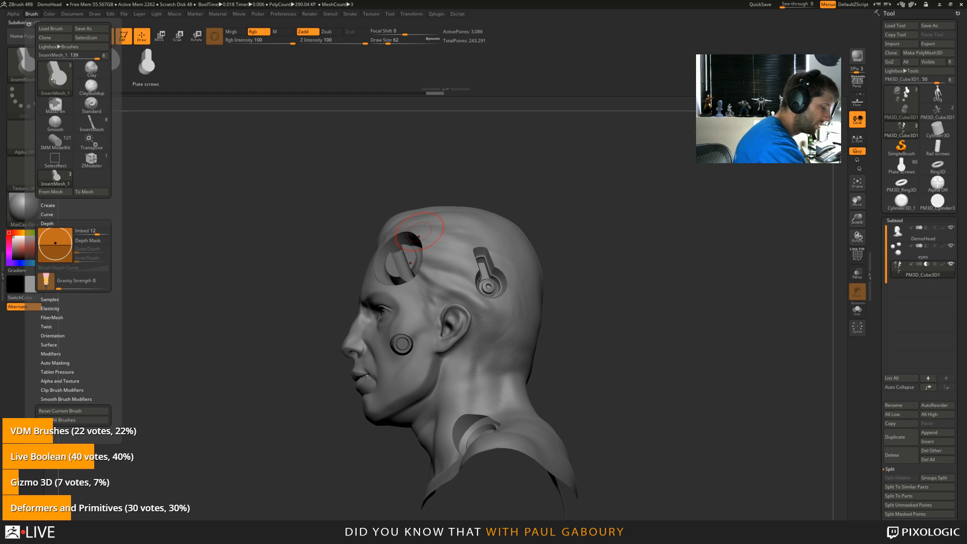
left_click_drag(96, 230, 89, 230)
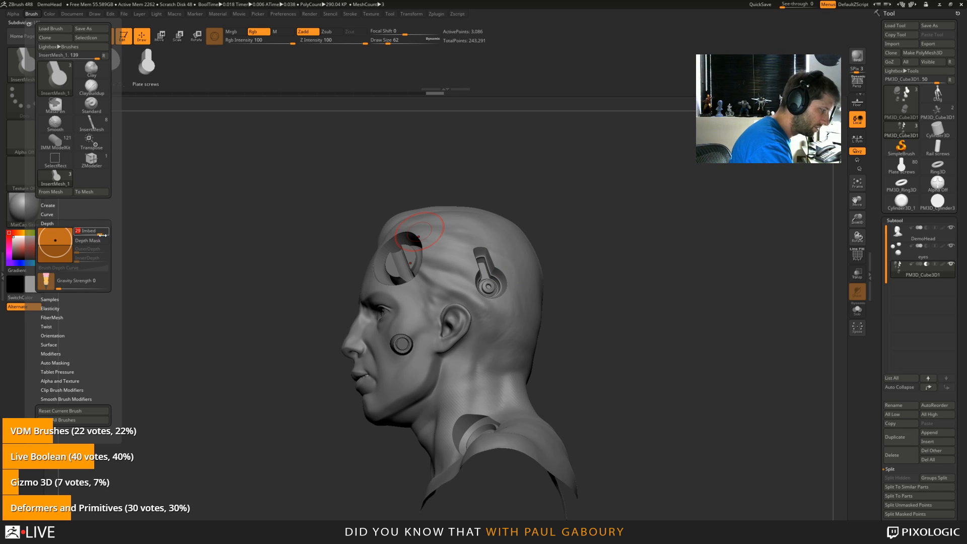
left_click_drag(510, 335, 608, 298)
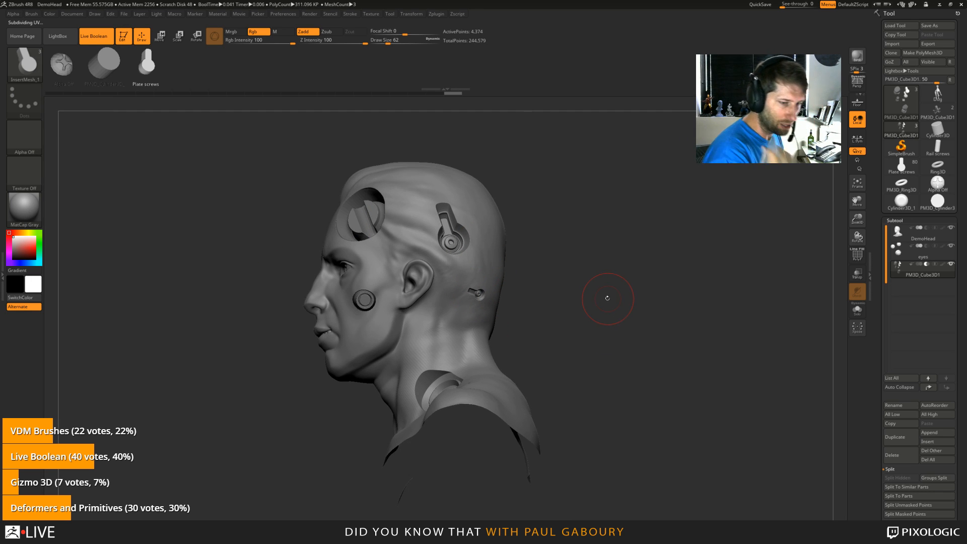
Step: Load the Cube3D primitive, frame it and turn on PolyFrame
left_click(902, 130)
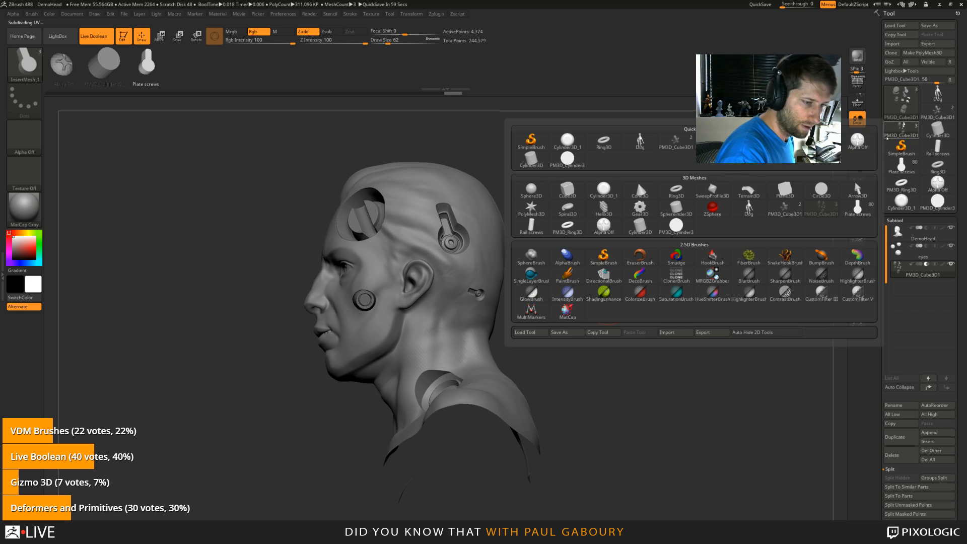
mouse_move(820, 188)
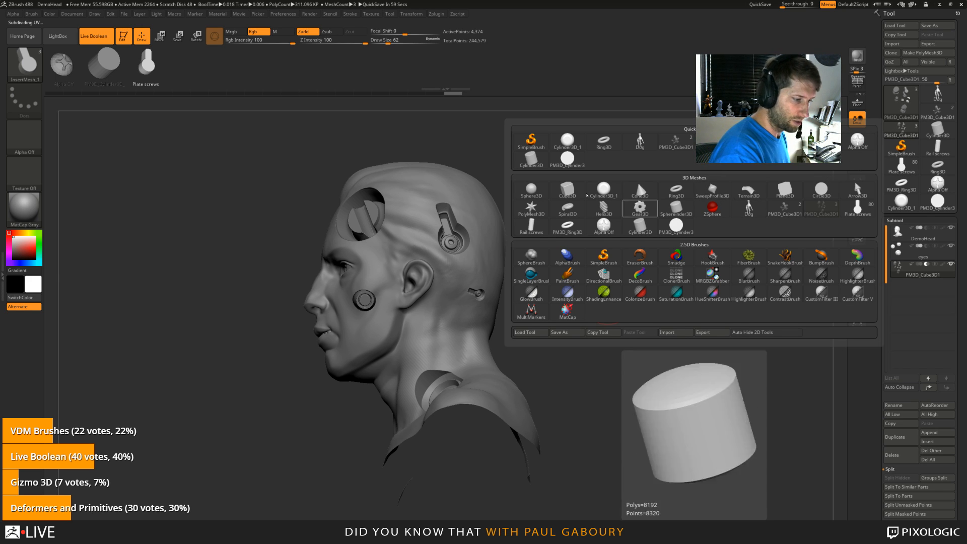
left_click(567, 189)
key("f")
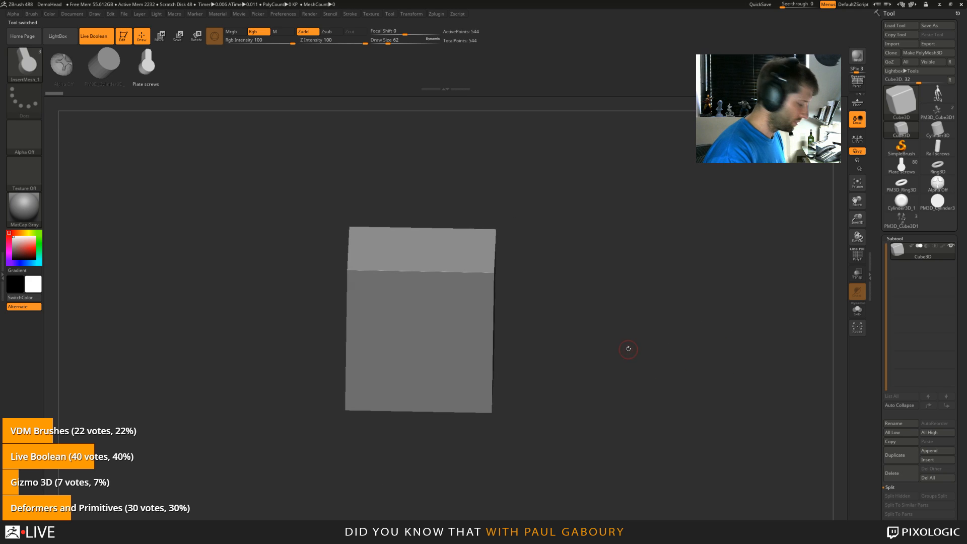
key("shift+f")
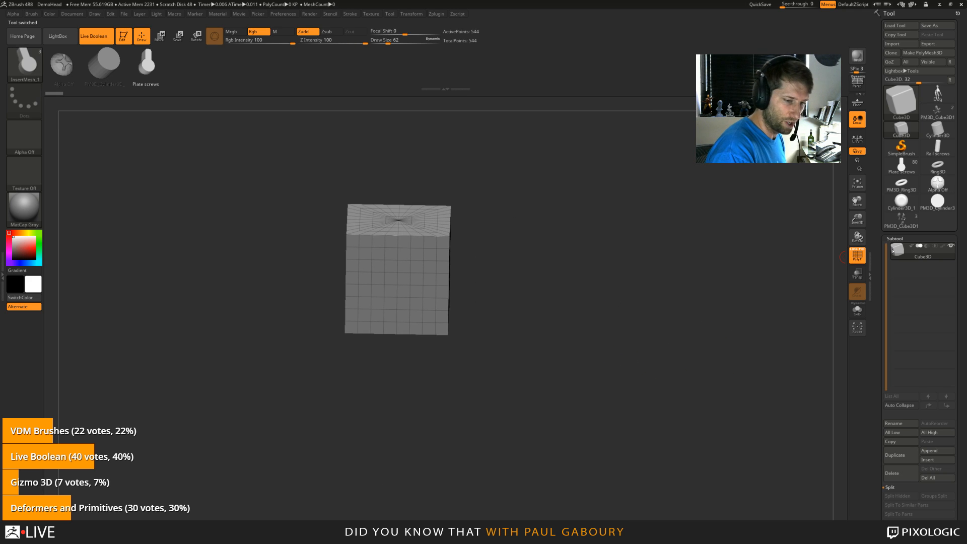
Step: Try to replace the Cube3D primitive with a PolyCube through the gizmo's transform types
left_click(894, 238)
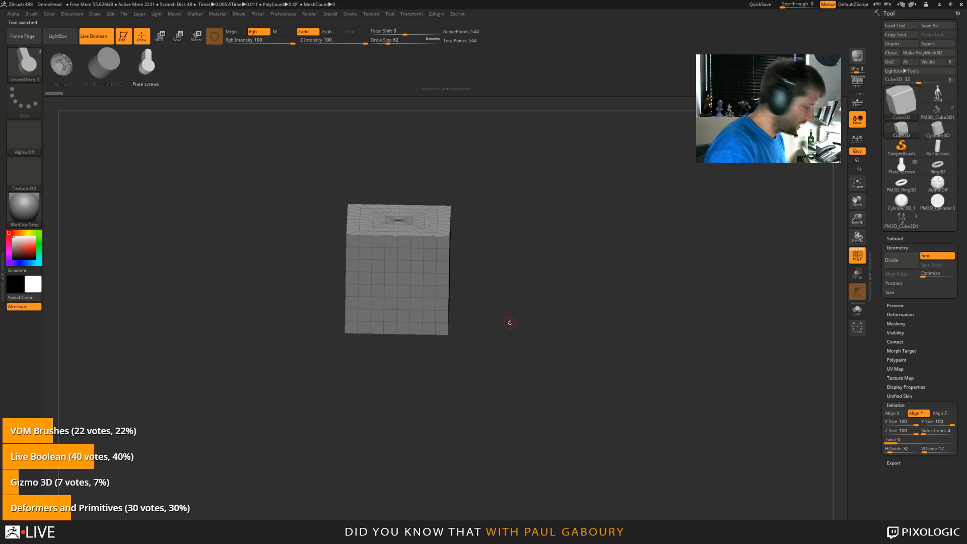
key("w")
left_click(398, 209)
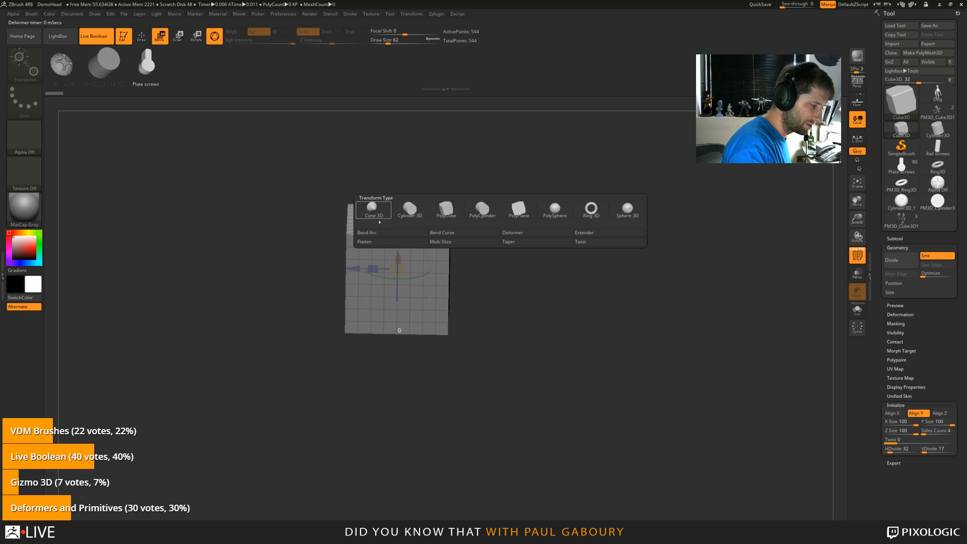
left_click(451, 213)
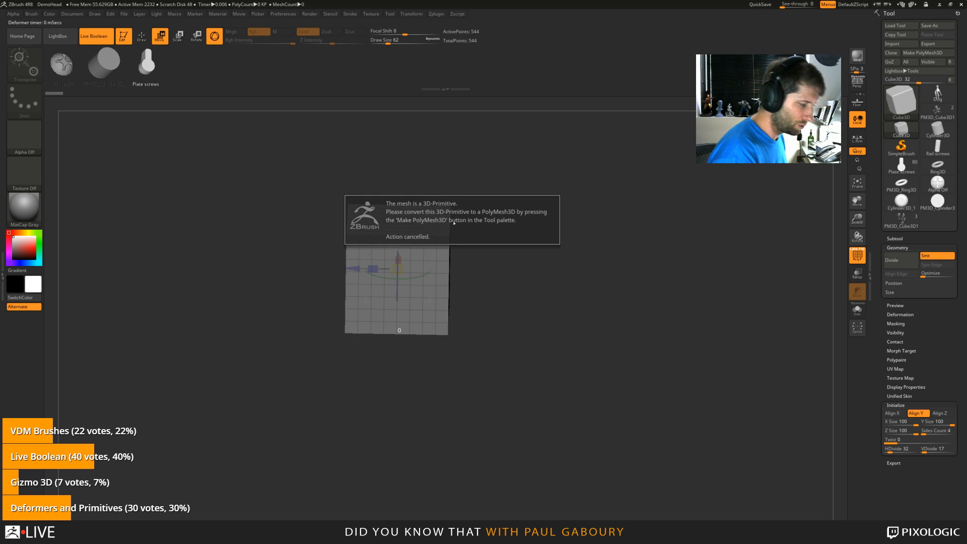
Step: Convert the Cube3D primitive to a PolyMesh3D and replace it with a PolyCube through the gizmo
left_click(923, 52)
key("w")
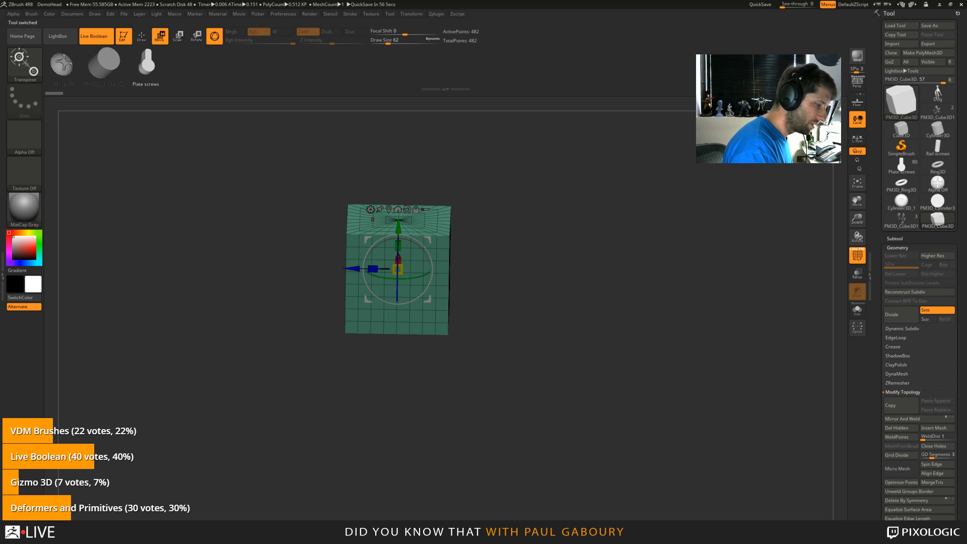
left_click(398, 229)
left_click(447, 208)
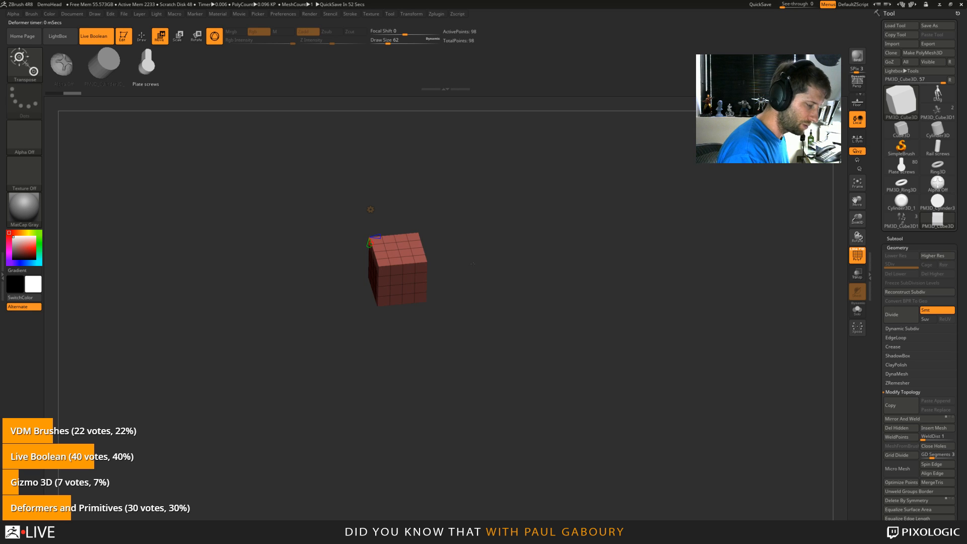
Step: Reduce the PolyCube's divisions to a single segment along every axis
left_click_drag(333, 198, 337, 201)
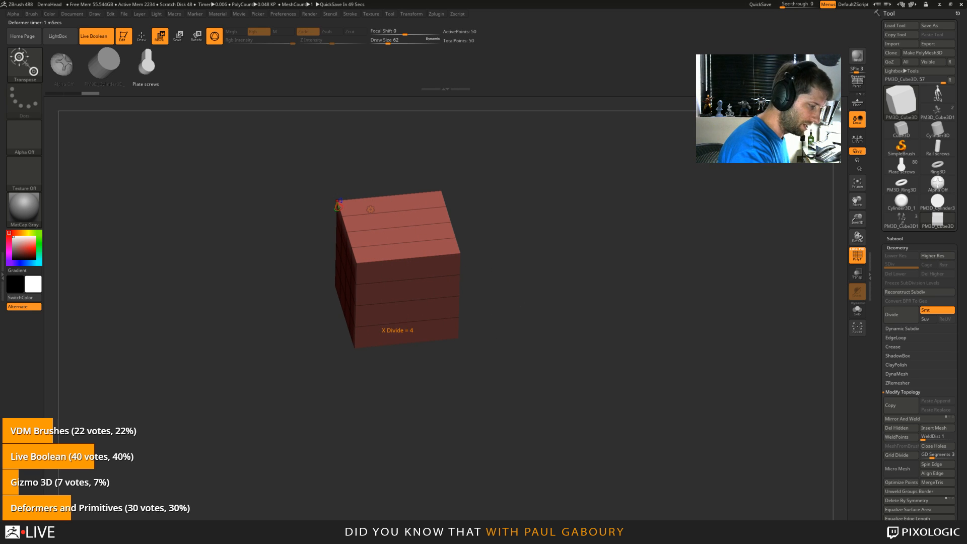
left_click_drag(393, 217, 427, 218)
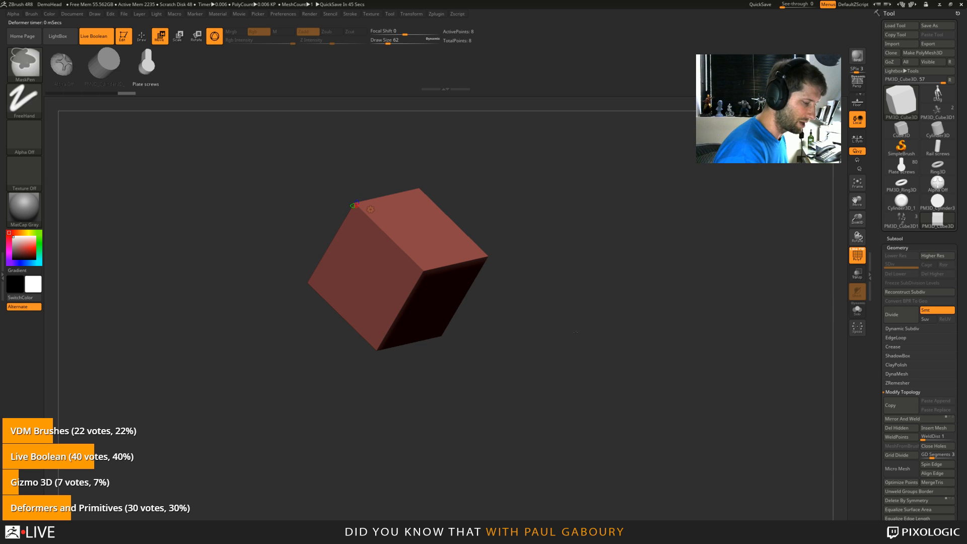
mouse_move(377, 166)
right_mouse_down("ctrl")
mouse_move(381, 121)
mouse_move(424, 151)
right_mouse_up("ctrl")
mouse_move(518, 318)
right_mouse_down("alt")
mouse_move(527, 350)
mouse_move(523, 323)
right_mouse_up("alt")
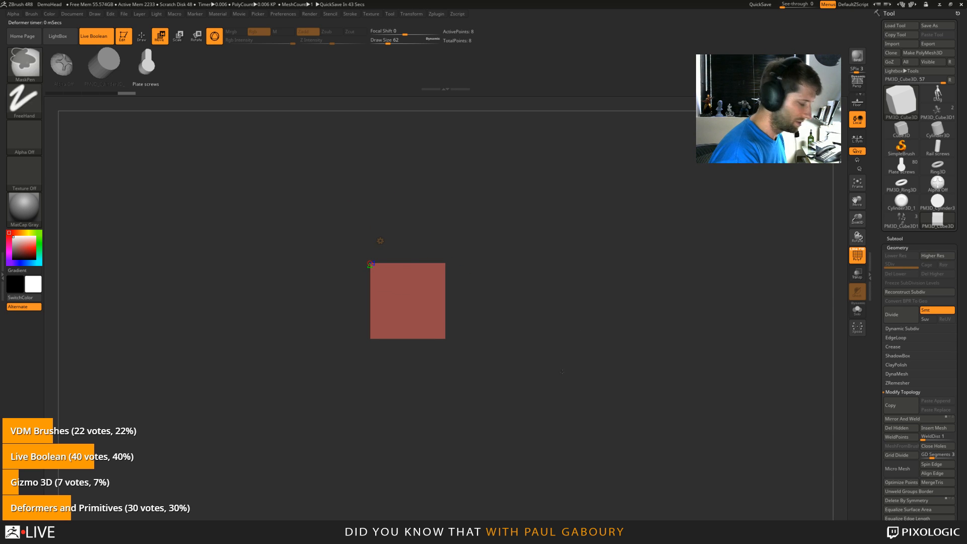
Step: Stretch the cube along its length into a long rectangular bar and turn on the floor grid
left_click_drag(384, 302, 448, 306)
right_click_drag(451, 418, 470, 444, "ctrl")
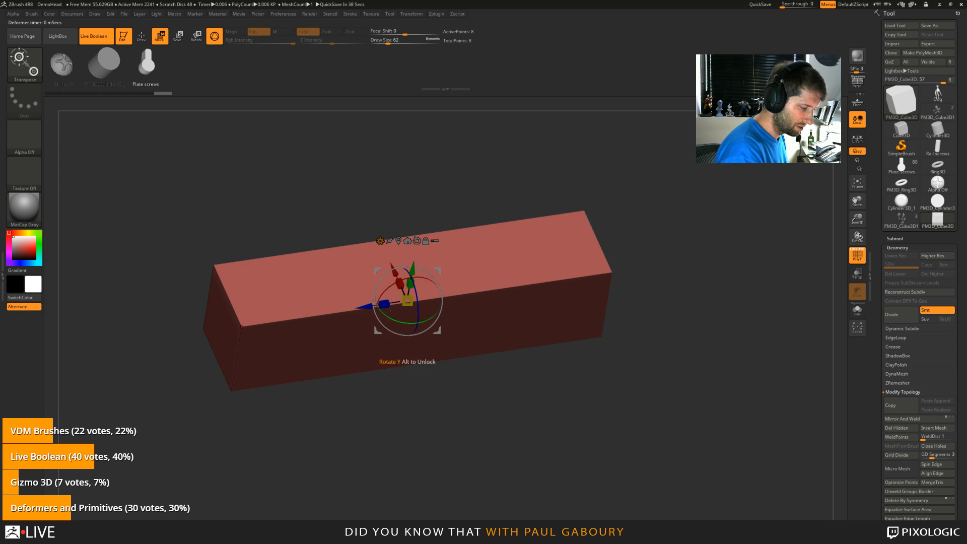
left_click_drag(384, 303, 350, 309)
right_click_drag(261, 393, 280, 355, "shift")
left_click(857, 104)
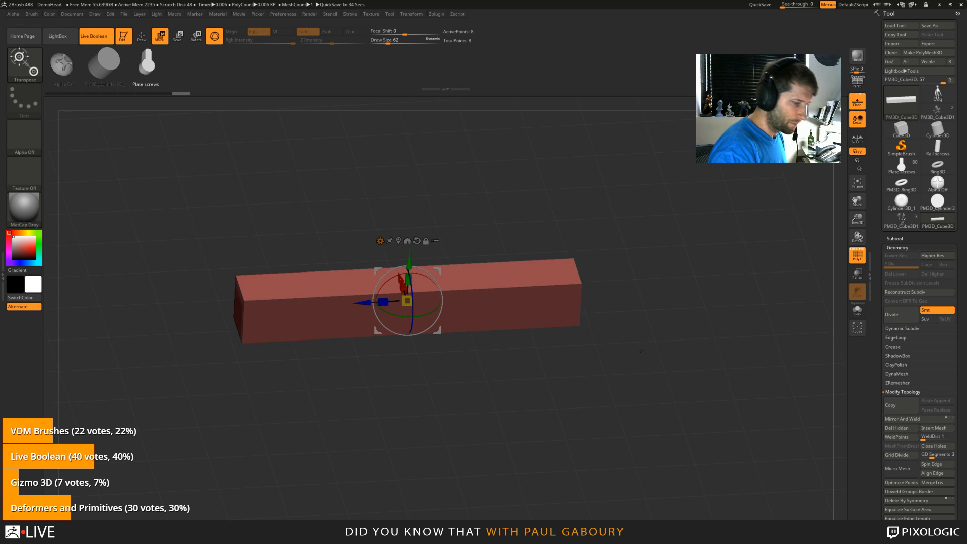
Step: Mirror and weld the bar across the Z axis so its length is divided at the middle
right_click_drag(675, 297, 610, 416)
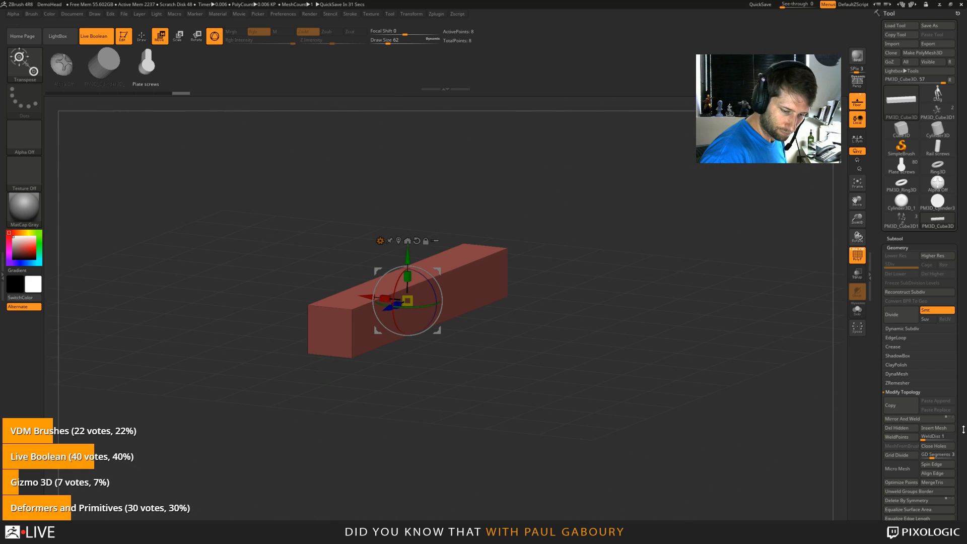
left_click_drag(964, 430, 963, 417)
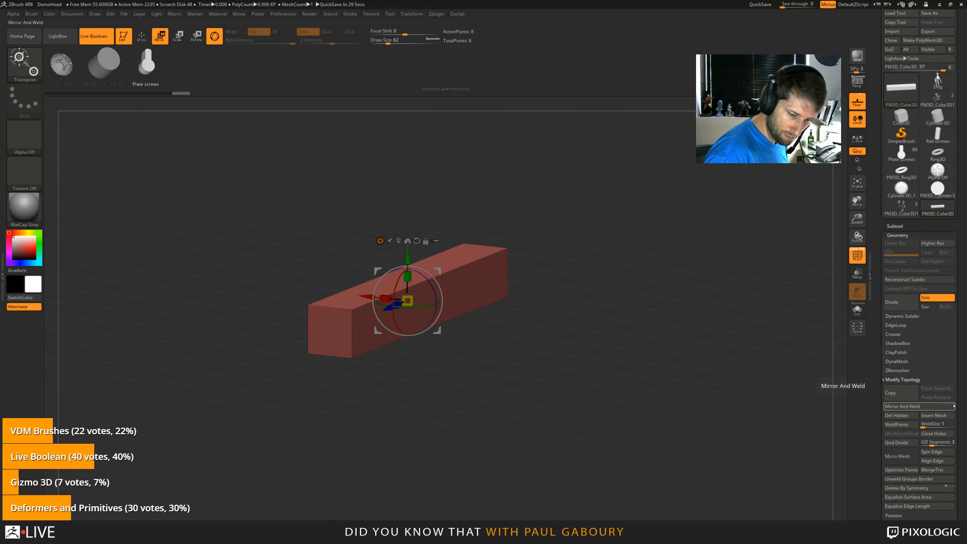
left_click(953, 406)
Step: Switch to the ZModeler brush and insert a single edge loop lengthwise around the bar at mid-height
mouse_move(509, 352)
right_mouse_down()
mouse_move(460, 372)
mouse_move(502, 407)
right_mouse_up()
right_click_drag(502, 407, 519, 415, "ctrl")
key("q")
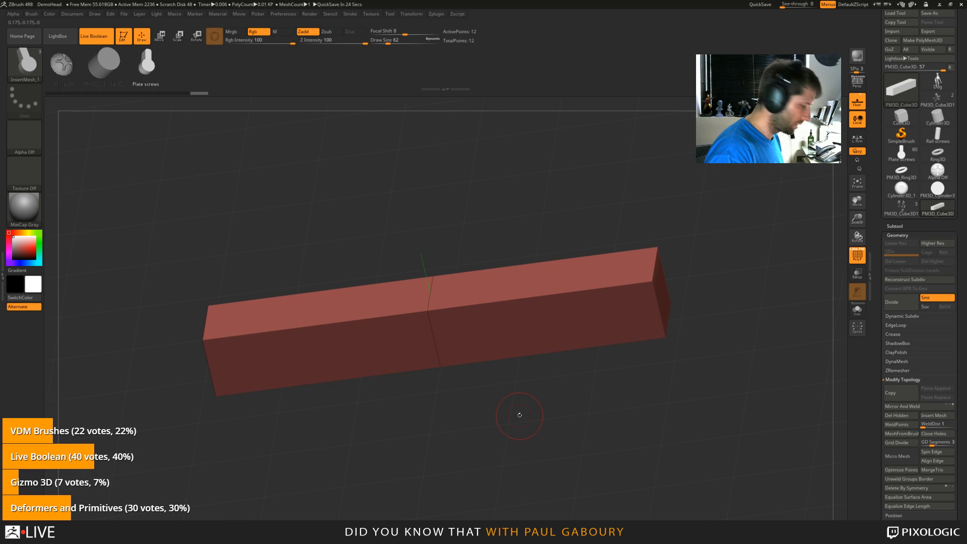
key("b")
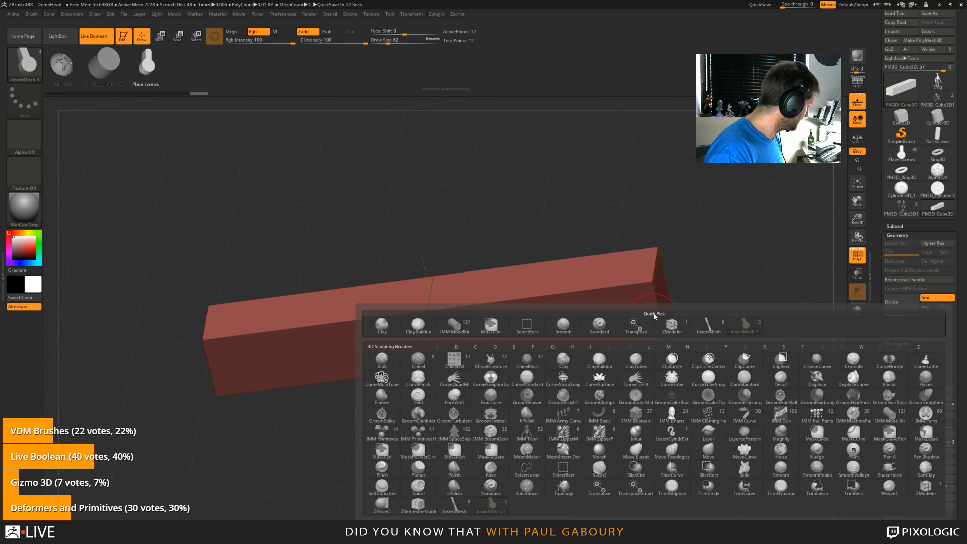
key("z")
key("m")
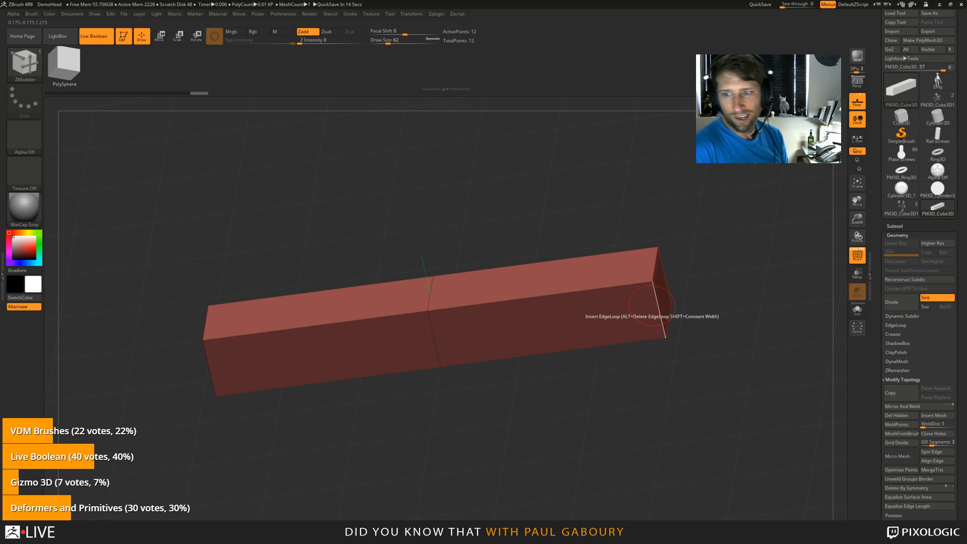
key("space")
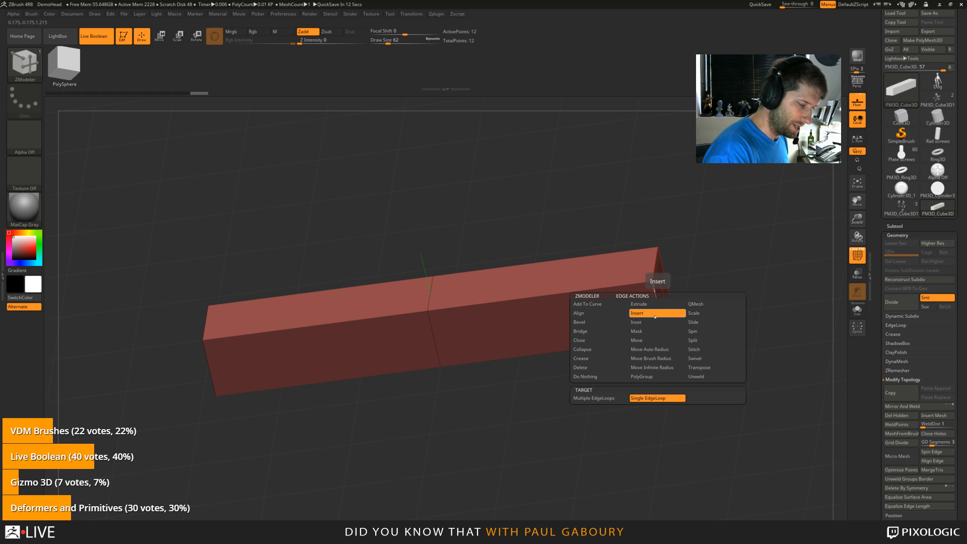
left_click(657, 305)
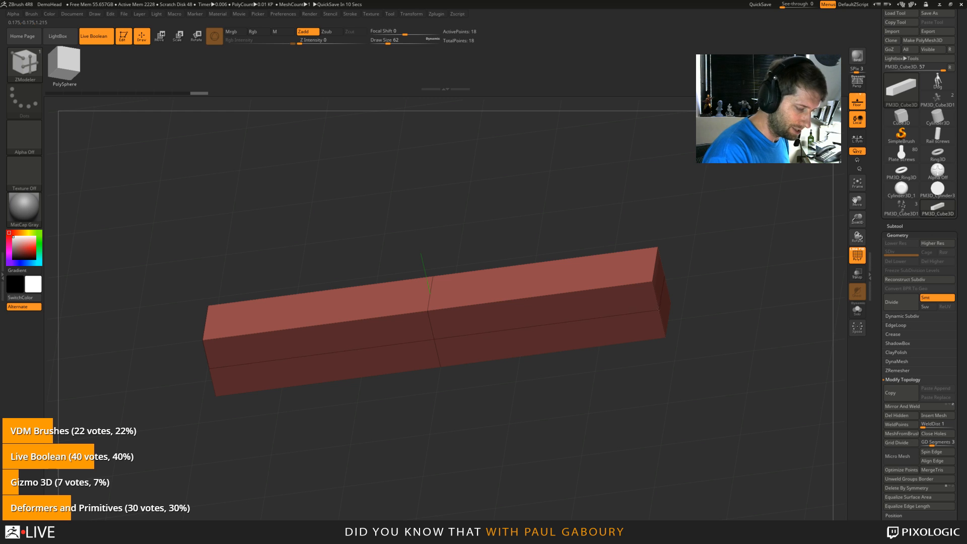
Step: Activate symmetry on the Z axis only, so edits at one end of the bar are mirrored to the other
left_click_drag(704, 328, 633, 306)
left_click(411, 13)
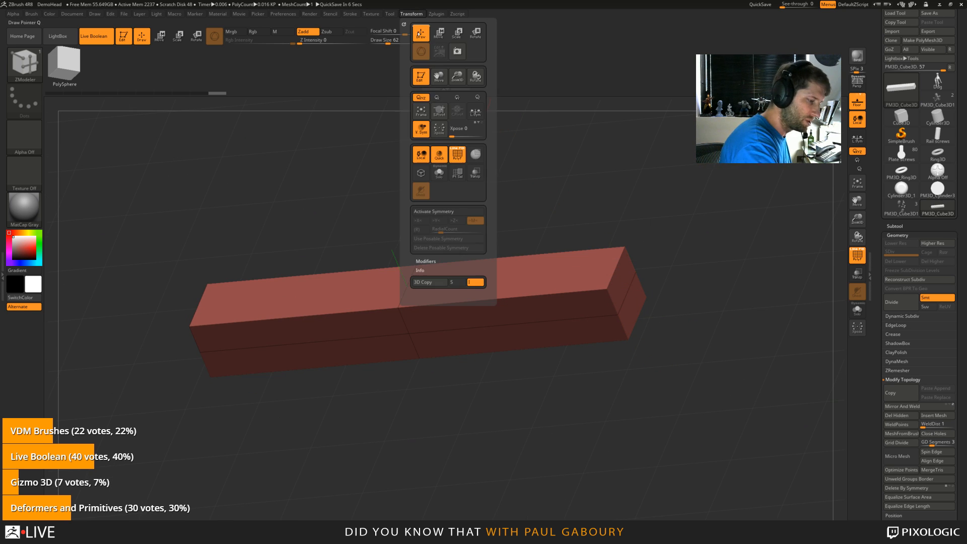
left_click(448, 212)
left_click(452, 221)
left_click(421, 220)
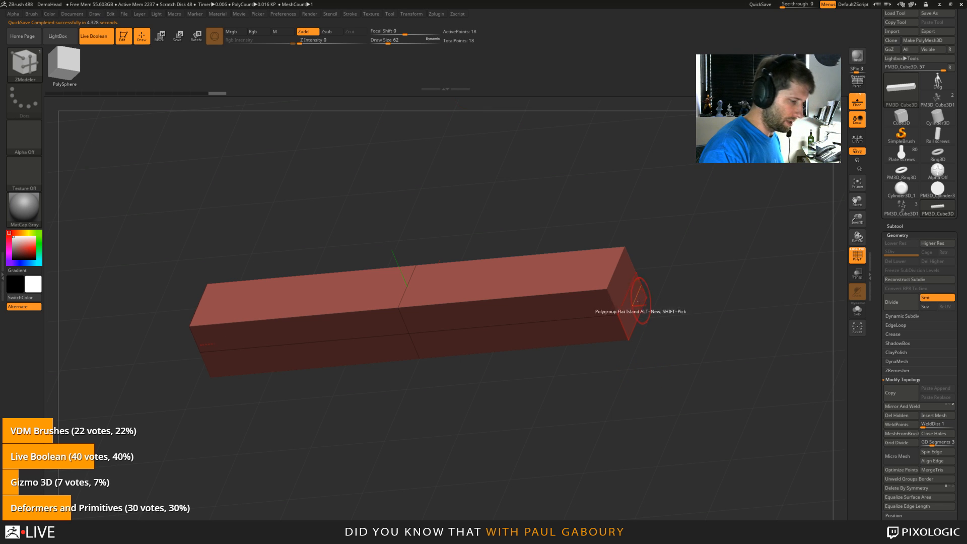
left_click(283, 14)
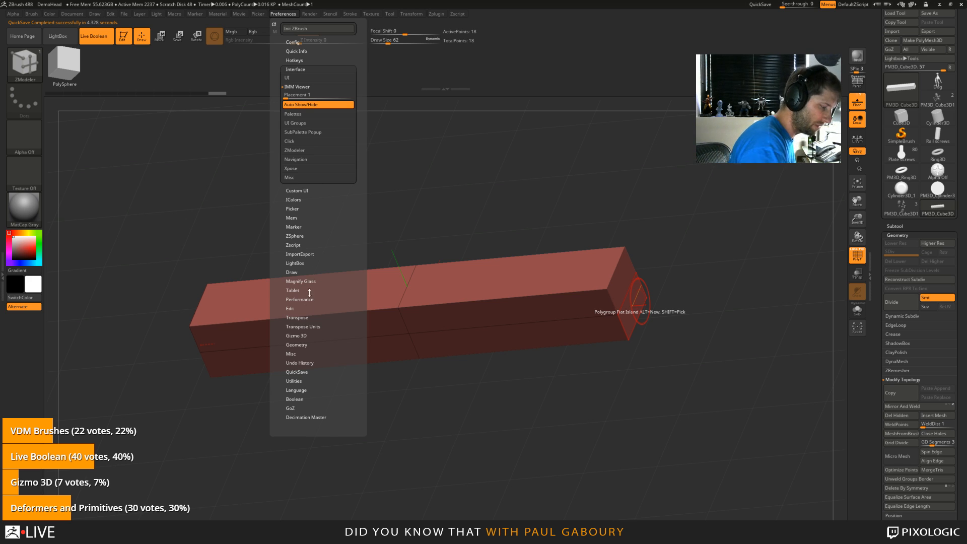
left_click(305, 371)
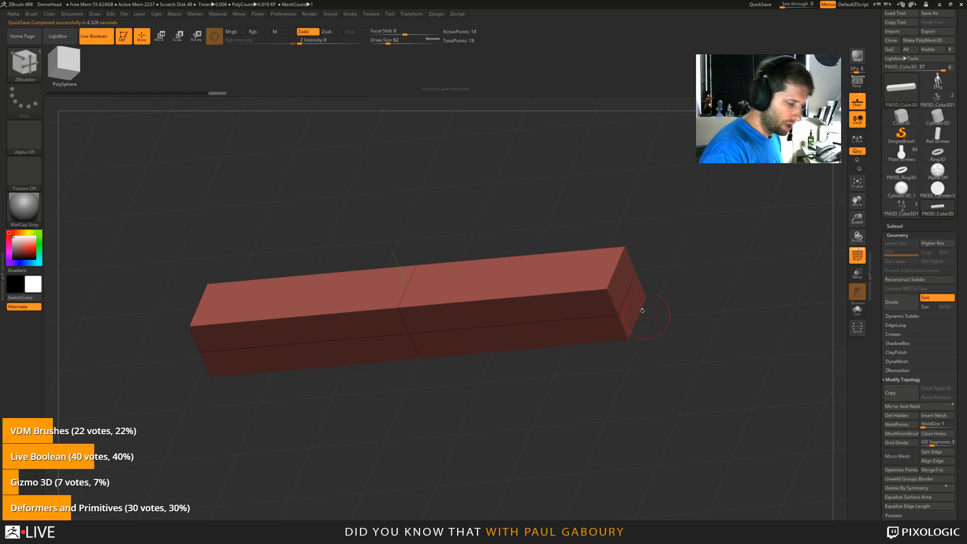
Step: Give the bar's end face a new polygroup and QMesh its lower and upper polygons outward into a sloped end
left_click(636, 303)
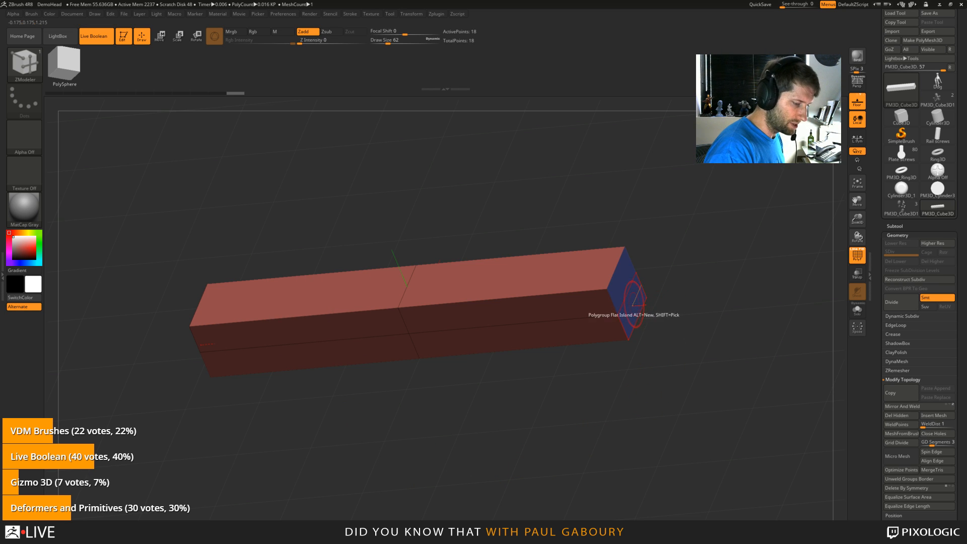
key("space")
left_click(690, 233)
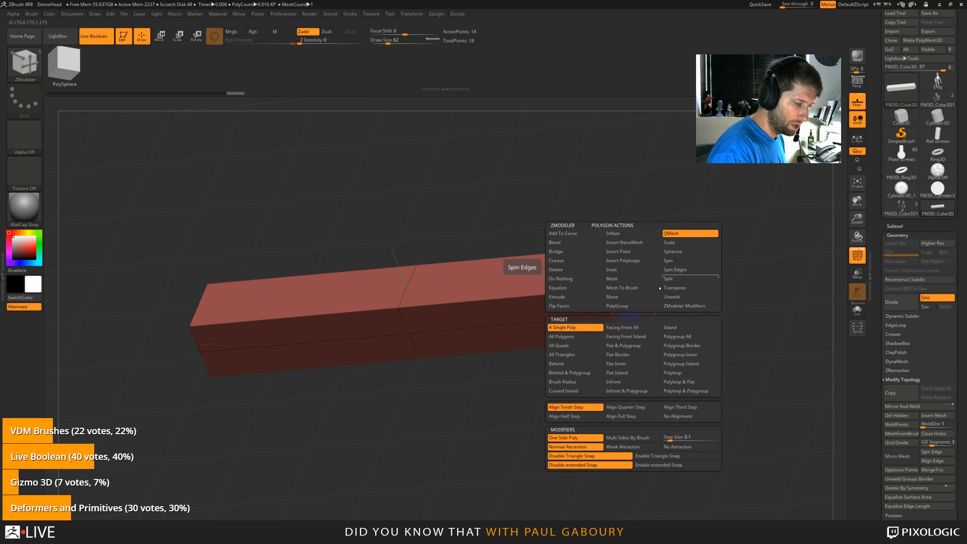
left_click_drag(632, 307, 705, 306)
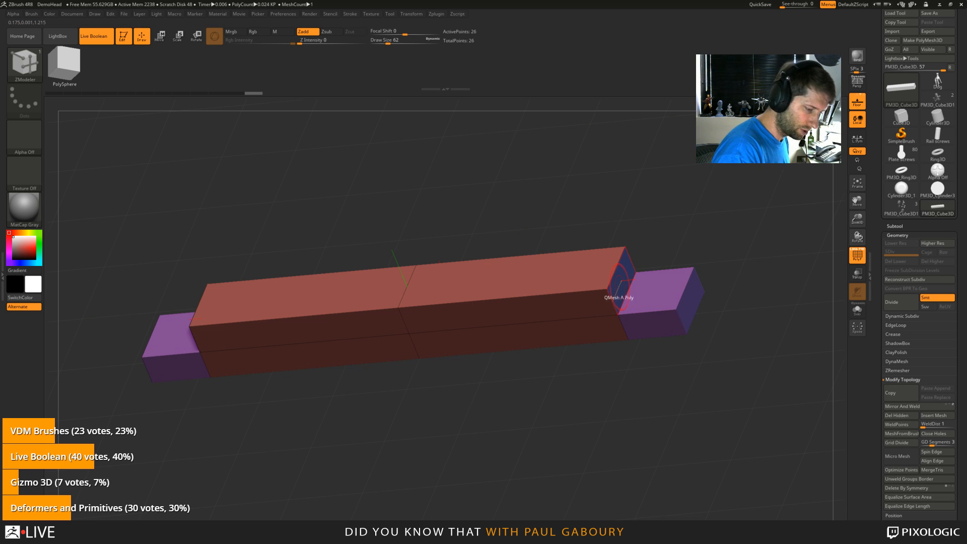
left_click_drag(619, 286, 634, 284)
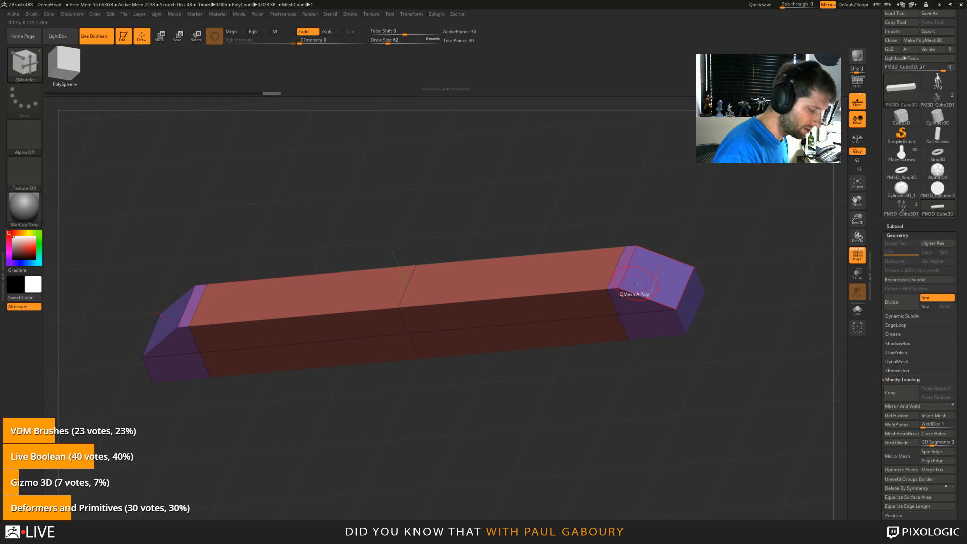
Step: Crease the bar's hard edges with the ZModeler Crease edge action
left_click_drag(607, 454, 612, 419)
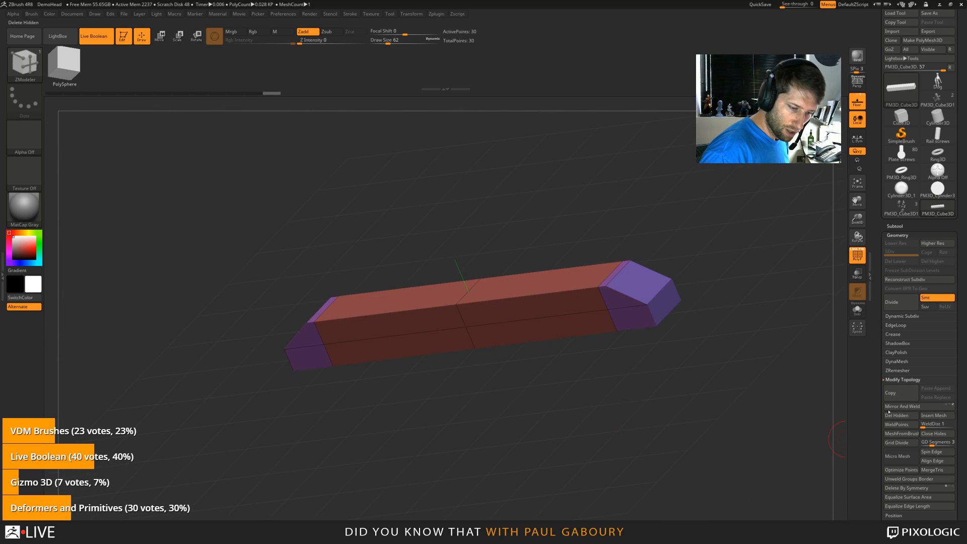
left_click(893, 334)
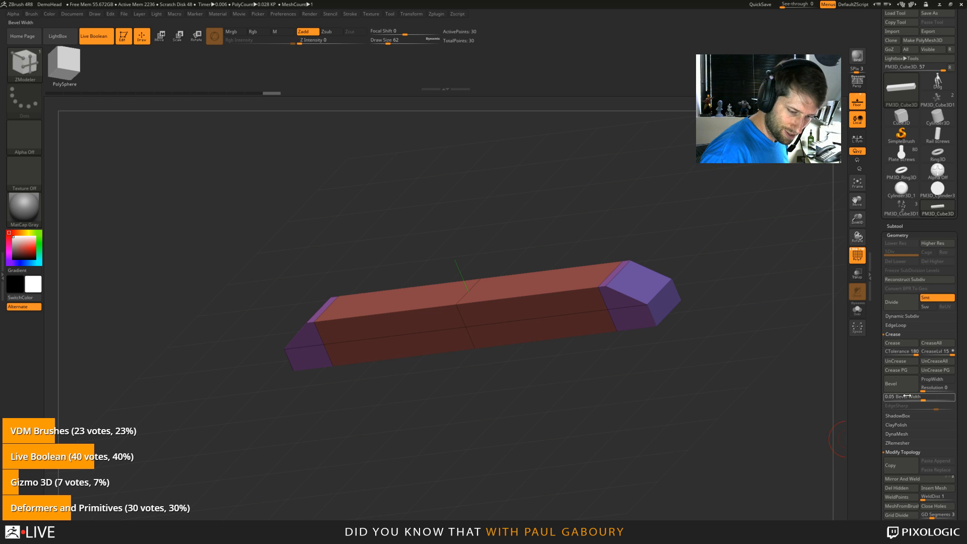
left_click_drag(634, 410, 642, 376)
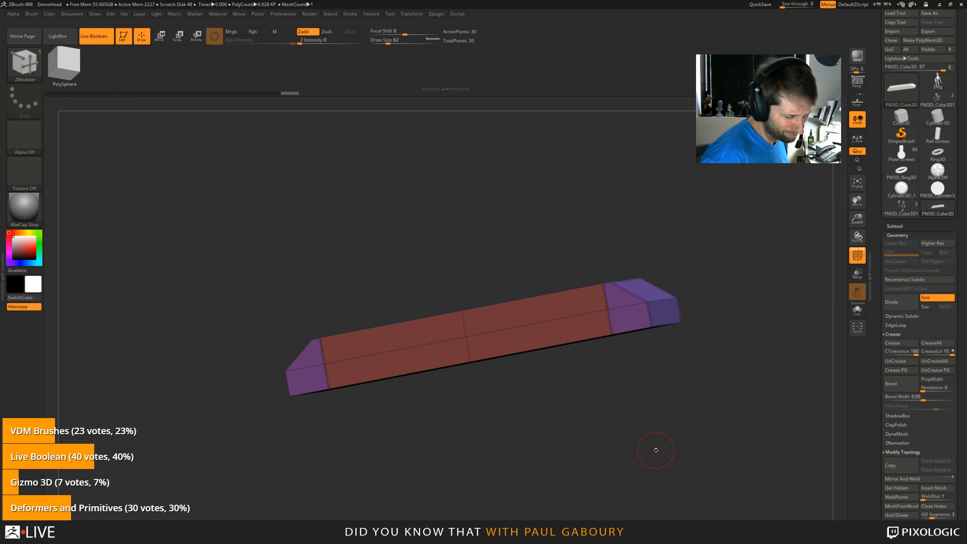
left_click_drag(656, 449, 639, 352)
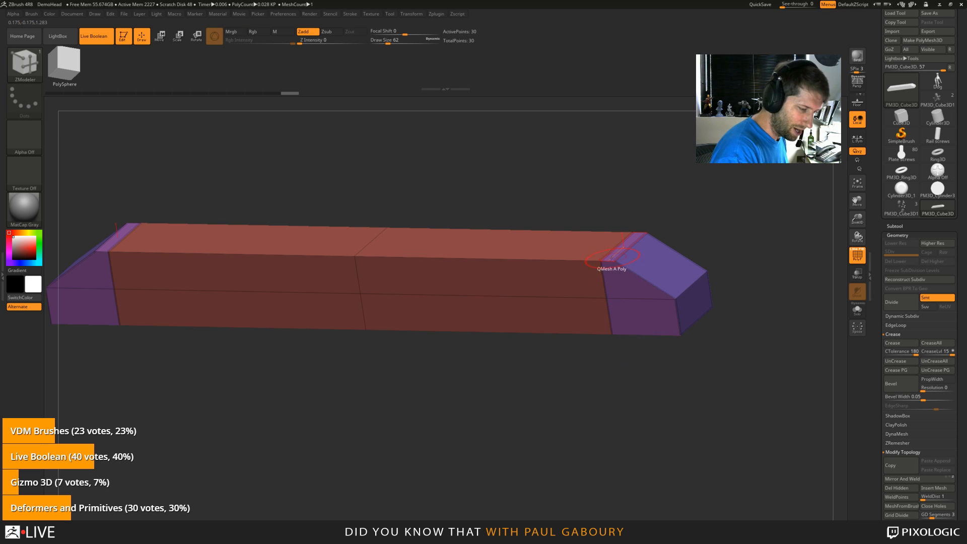
key("space")
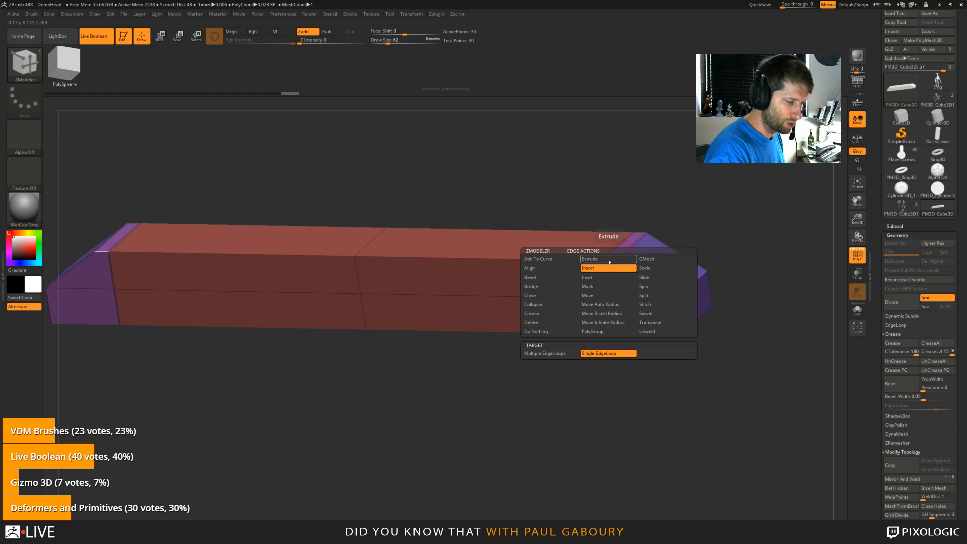
left_click(551, 314)
left_click(558, 363)
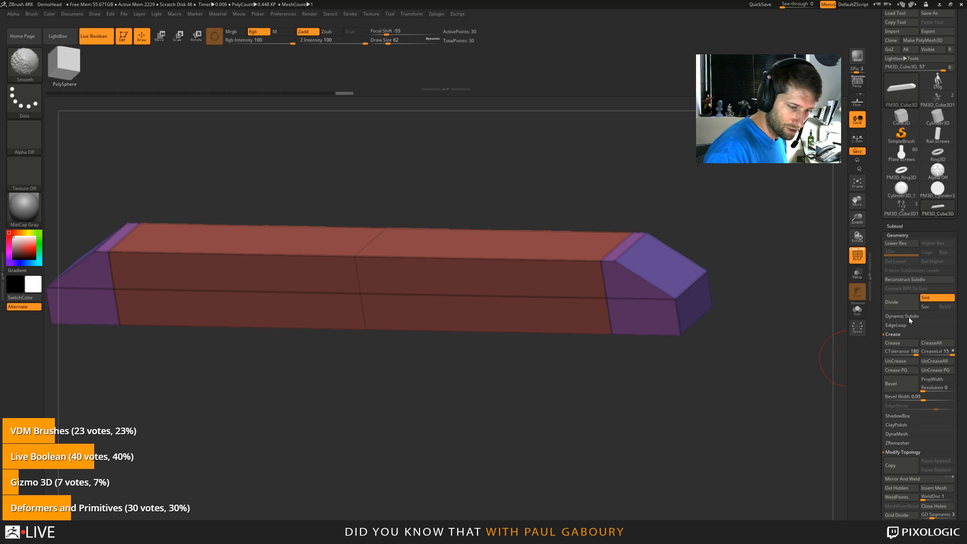
Step: Smooth the bar with Dynamic Subdiv using SmoothSubdiv 4 and a crease level of 3
left_click(902, 316)
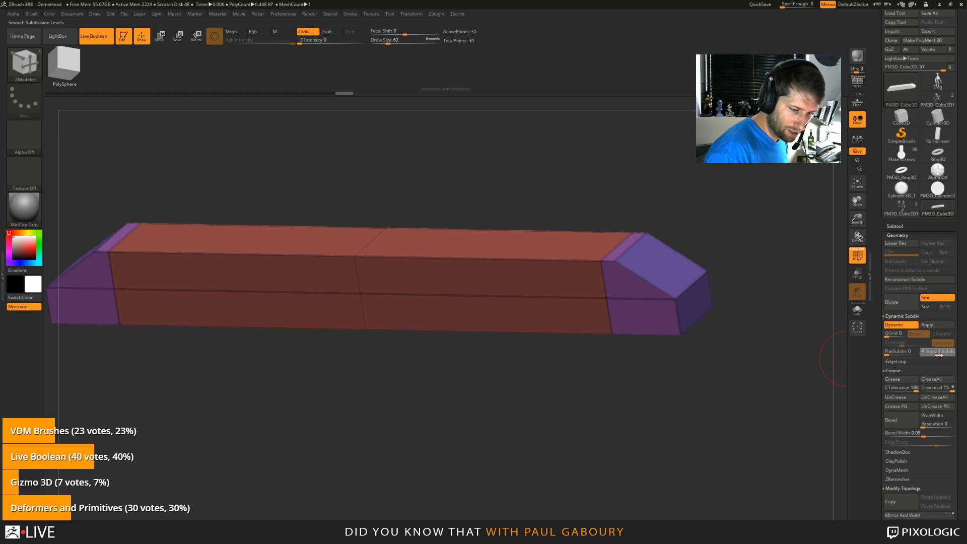
left_click(927, 389)
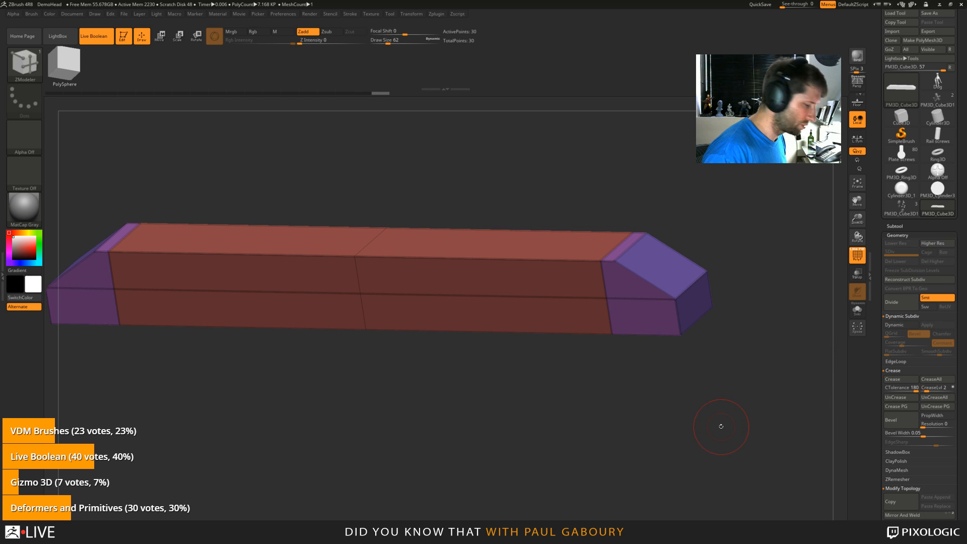
key("d")
left_click_drag(721, 423, 811, 413)
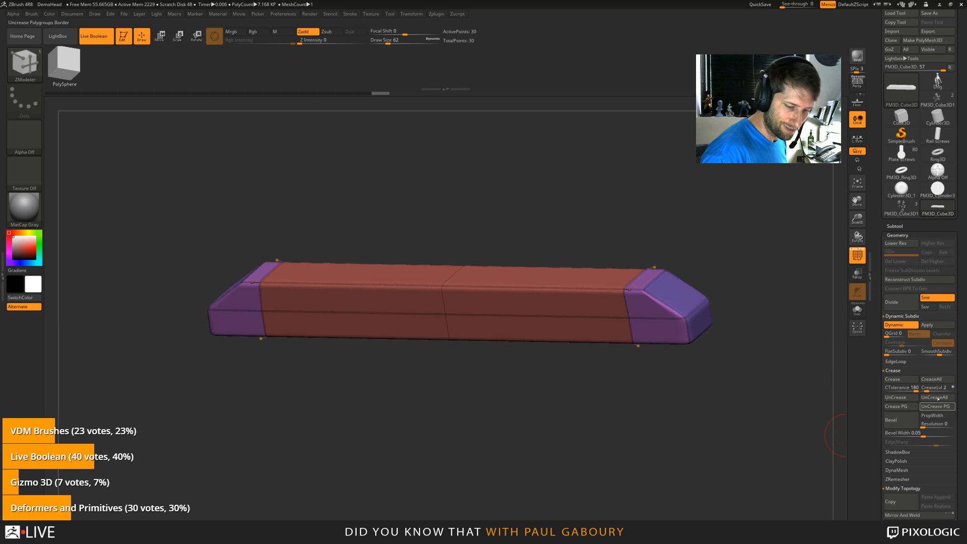
left_click_drag(926, 390, 929, 391)
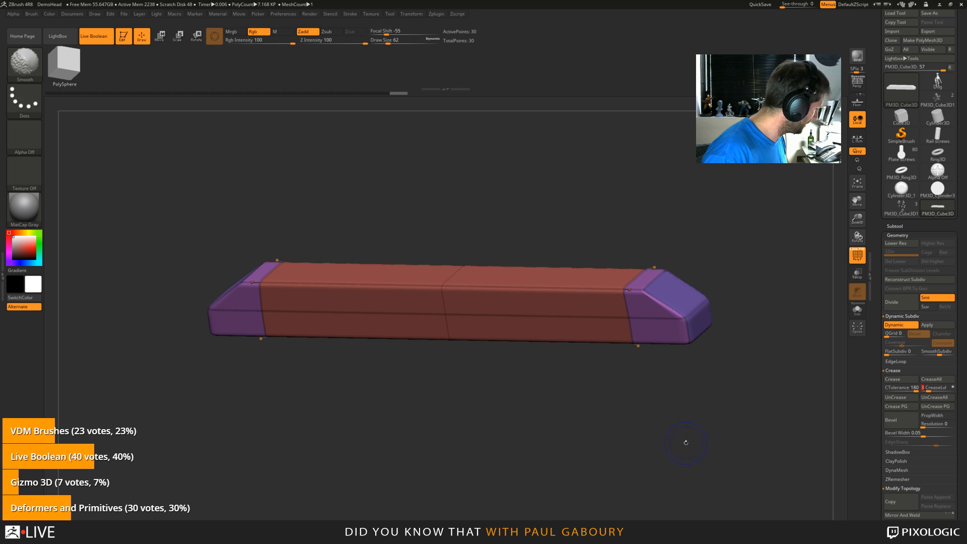
mouse_move(681, 439)
left_mouse_down()
mouse_move(690, 430)
mouse_move(684, 440)
mouse_move(663, 438)
mouse_move(678, 426)
left_mouse_up()
key("shift+f")
key("shift+f")
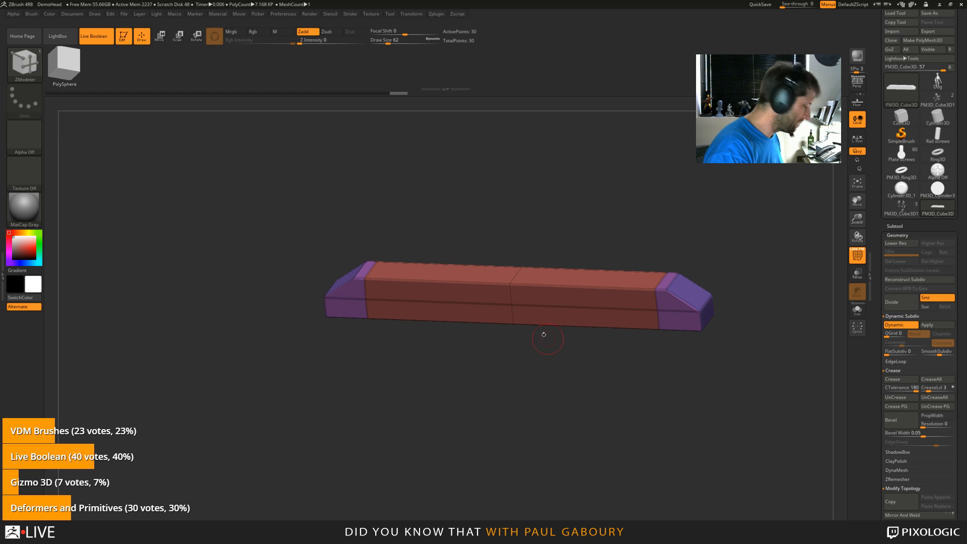
Step: Replace the bar's middle edge loop with multiple evenly spaced edge loops between the sloped ends
key("space")
left_click(512, 304)
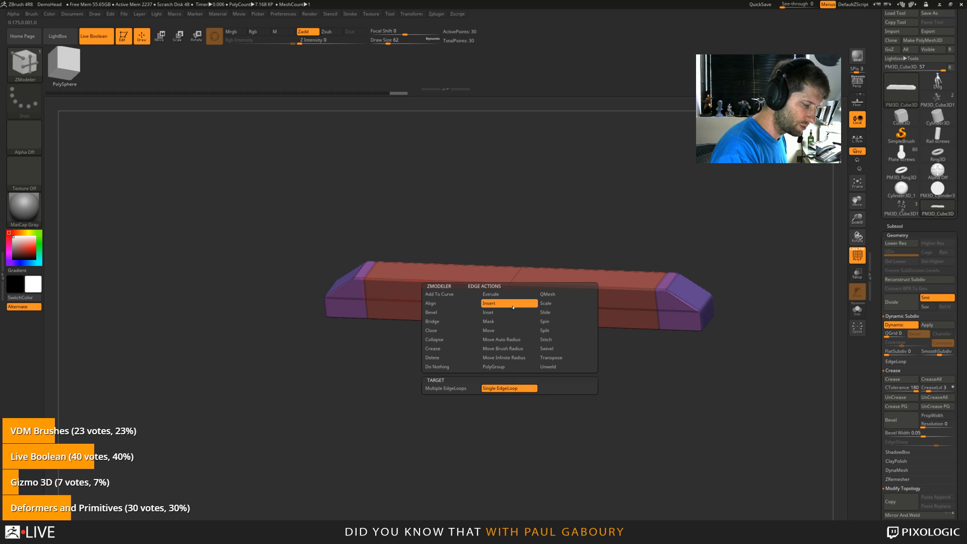
left_click(469, 389)
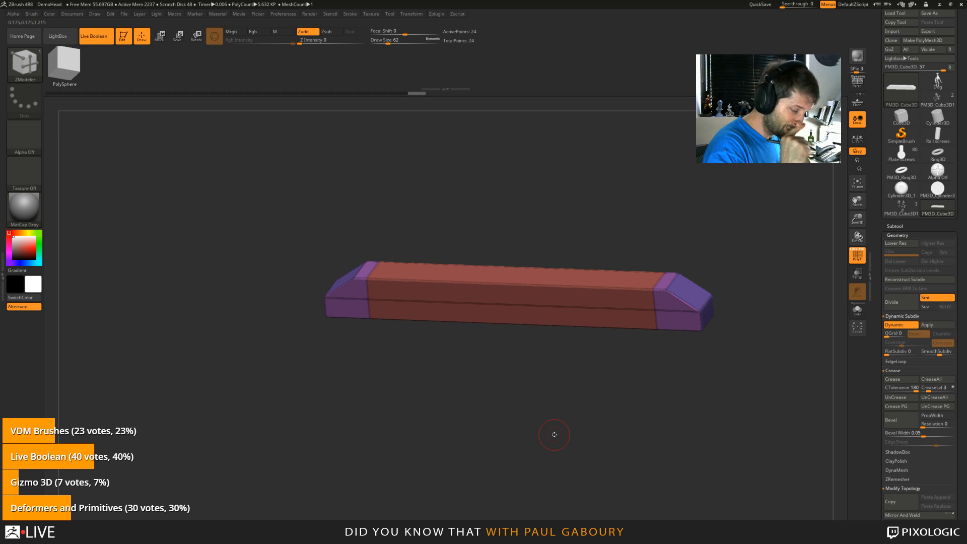
left_click(531, 303)
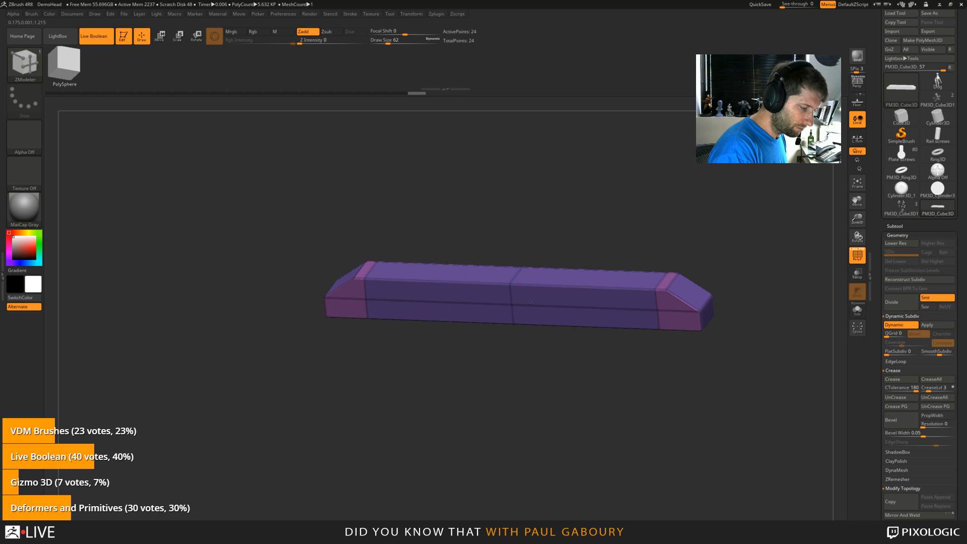
left_click_drag(535, 289, 531, 262)
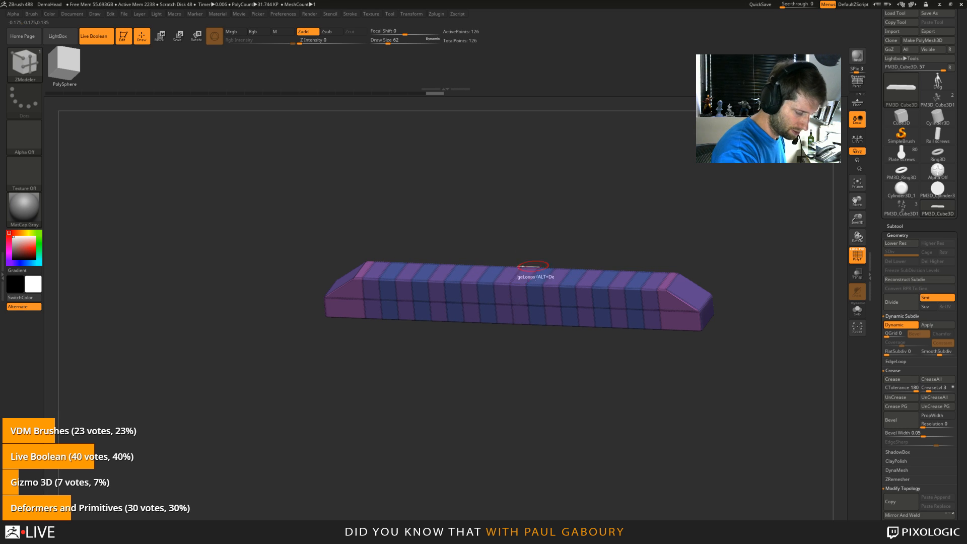
Step: Push down alternating top segments along the bar to form a row of notches, and turn off the polyframe display
mouse_move(572, 425)
right_mouse_down("ctrl")
mouse_move(583, 397)
mouse_move(590, 411)
right_mouse_up("ctrl")
key("space")
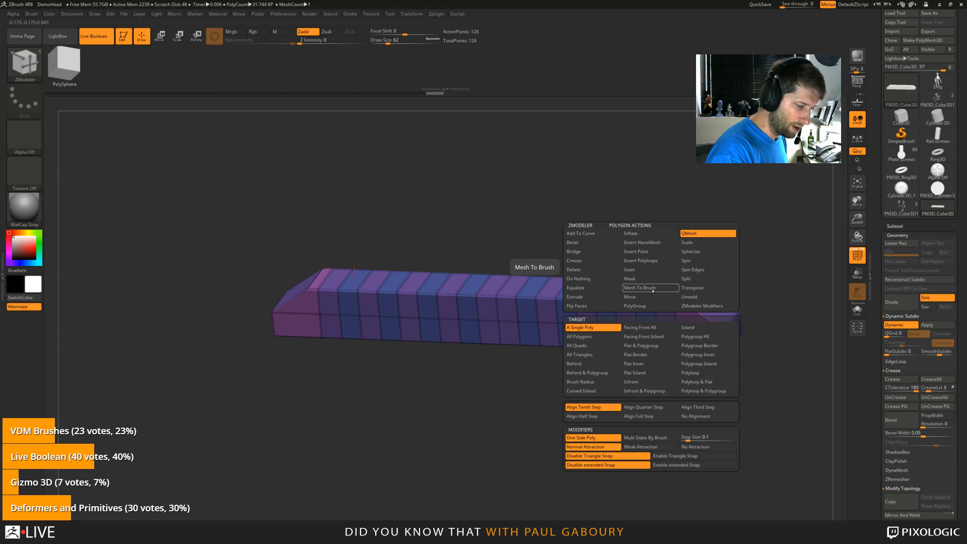
left_click(605, 329)
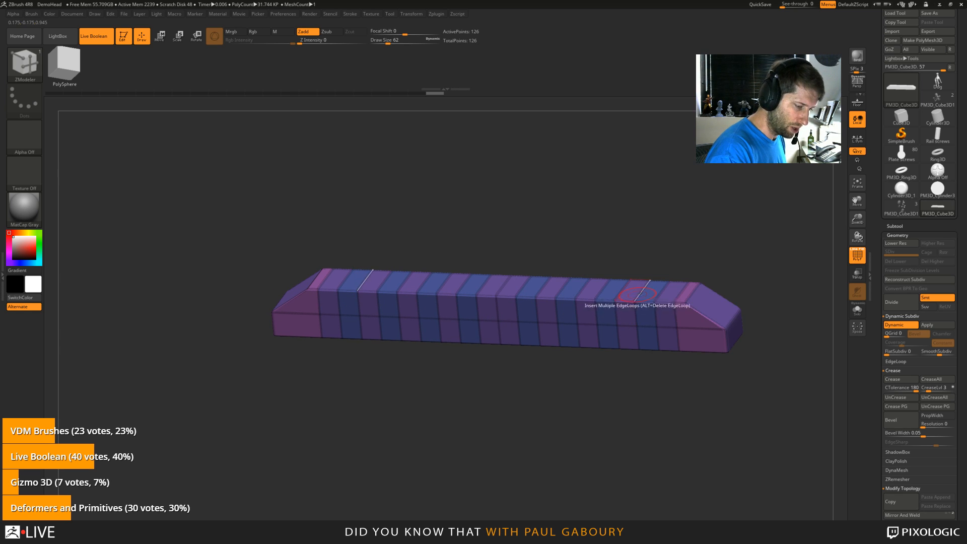
mouse_move(647, 291)
left_mouse_down()
mouse_move(611, 292)
mouse_move(608, 443)
mouse_move(640, 424)
mouse_move(626, 436)
left_mouse_up()
key("ctrl")
key("shift+f")
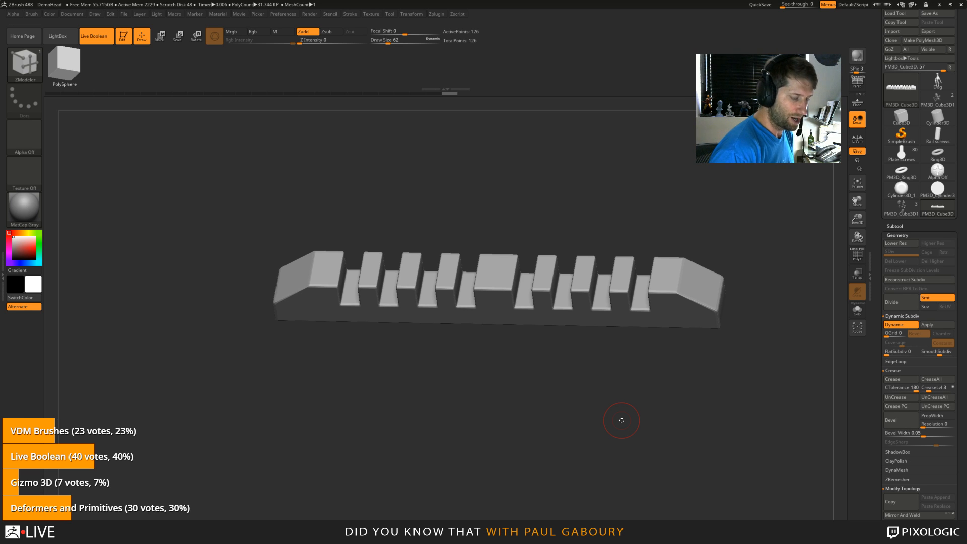
Step: Open the subtool list of the notched bar and reset the tool palette's list of recent tools
left_click(899, 226)
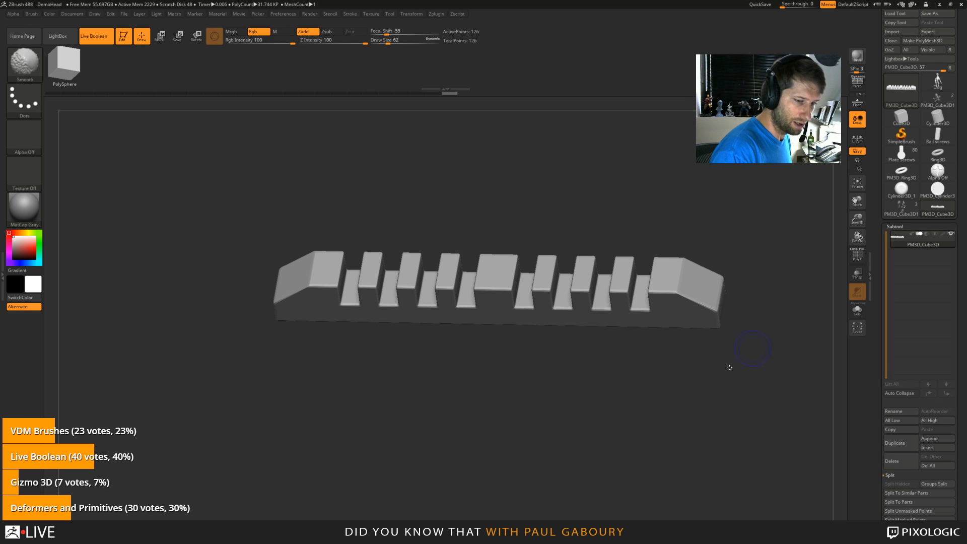
left_click(951, 68)
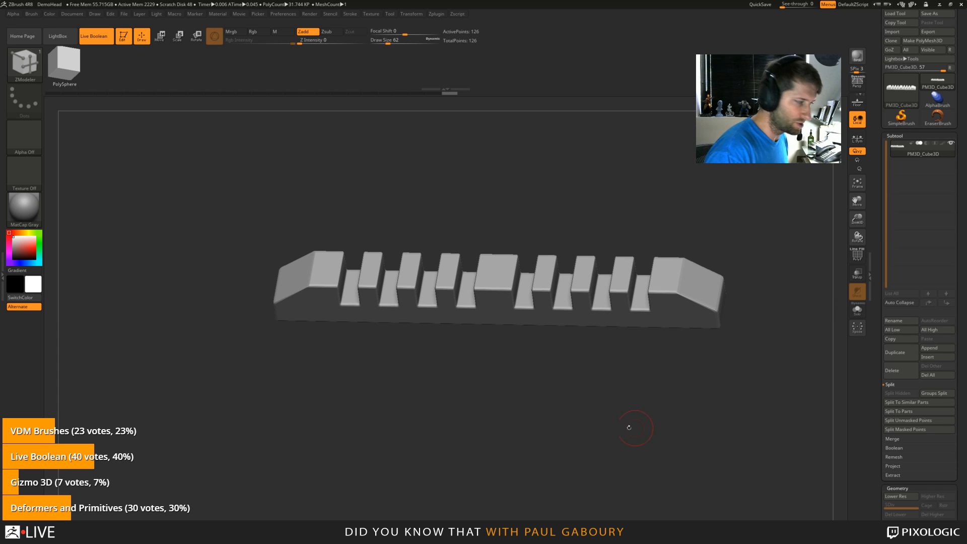
Step: Choose the cylinder screw cutter of the InsertMesh_1 brush and set the draw size to 39
left_click_drag(604, 391, 557, 422, "shift")
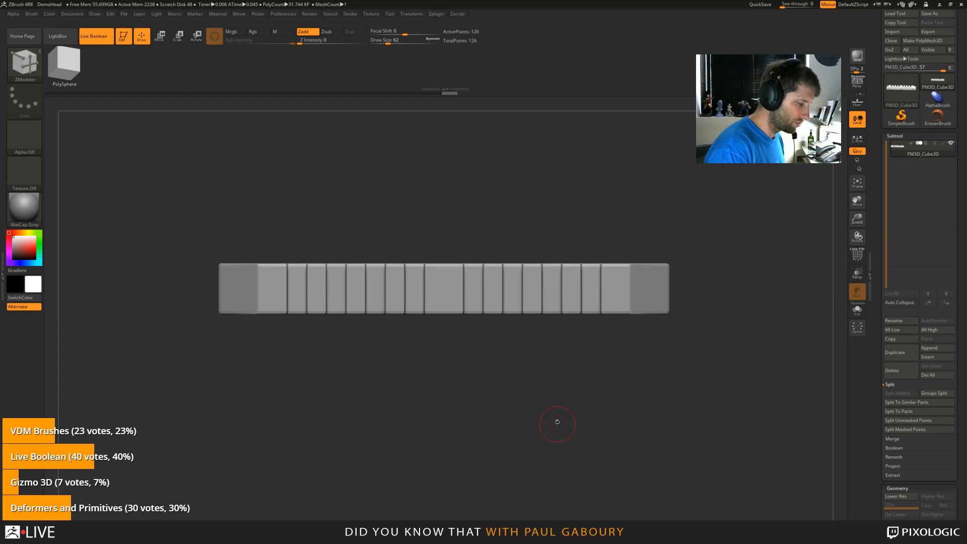
key("b")
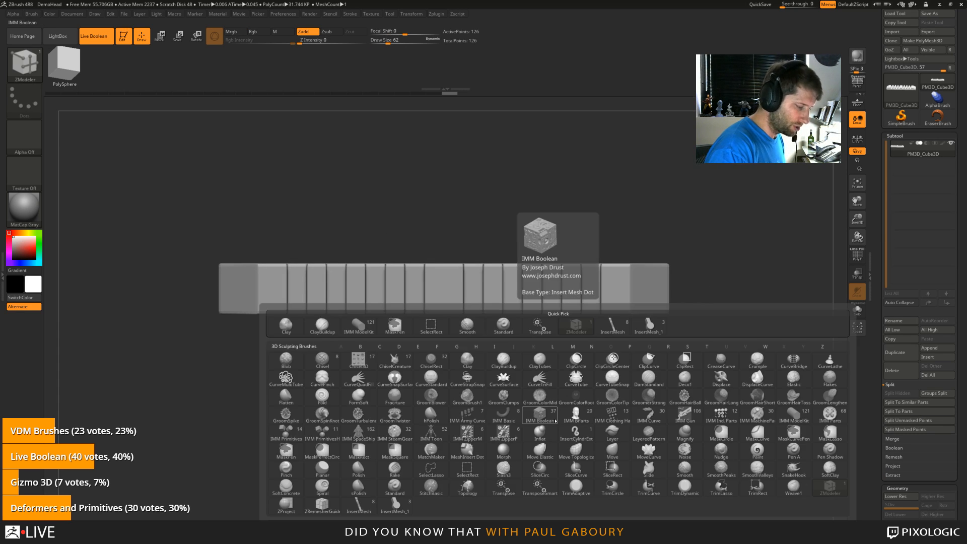
left_click(396, 502)
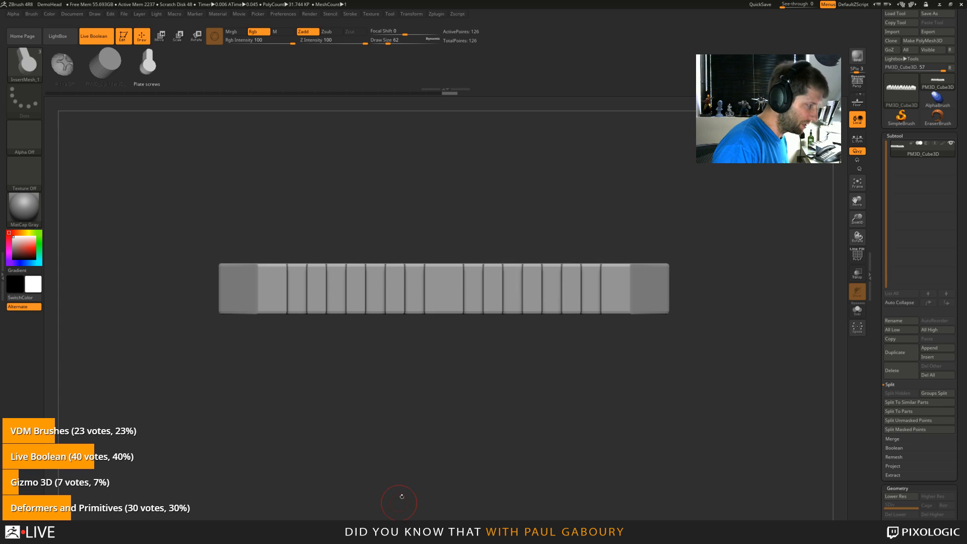
left_click(109, 63)
mouse_move(569, 447)
left_mouse_down("alt")
mouse_move(588, 447)
mouse_move(576, 451)
mouse_move(576, 424)
mouse_move(573, 447)
mouse_move(583, 448)
left_mouse_up("alt")
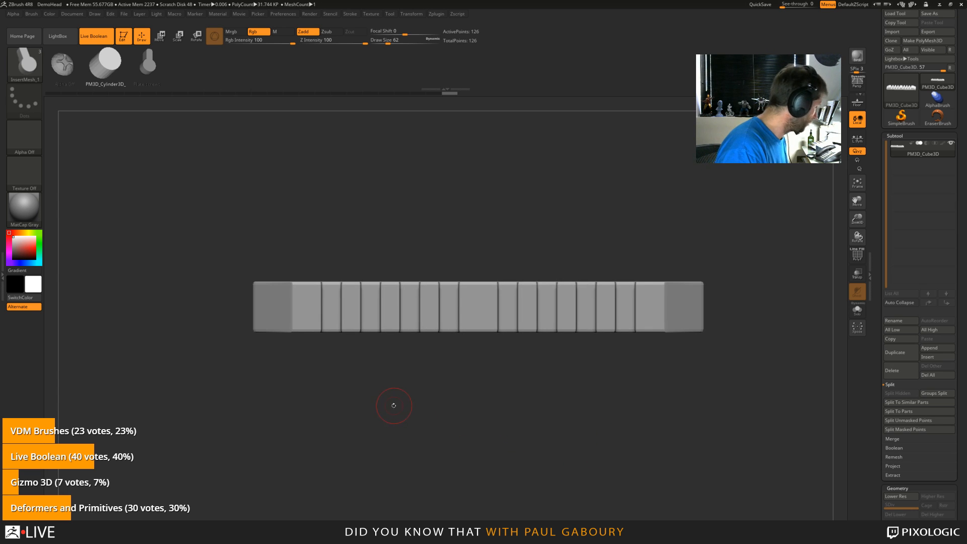
key("s")
left_click_drag(394, 405, 391, 405)
left_click_drag(307, 306, 312, 339)
left_click_drag(494, 428, 531, 438)
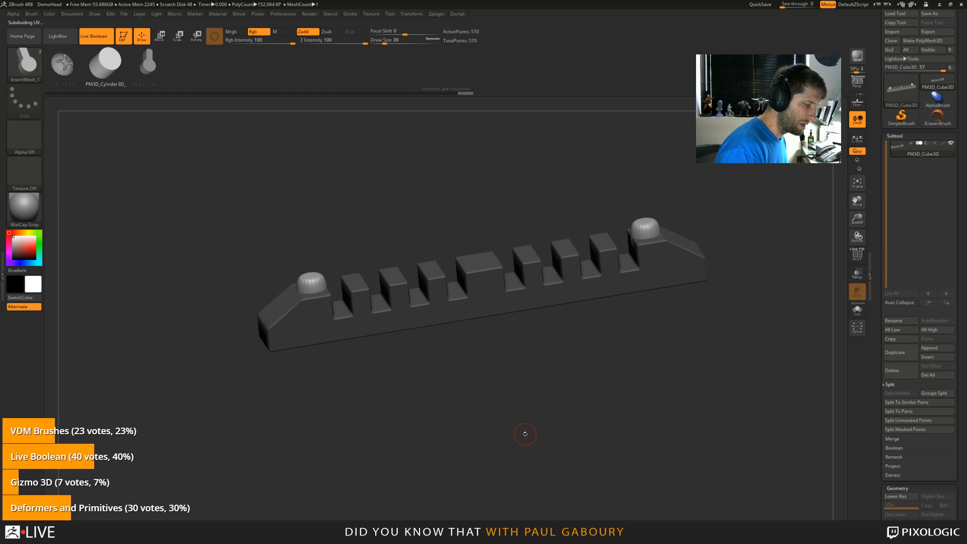
key("ctrl+z")
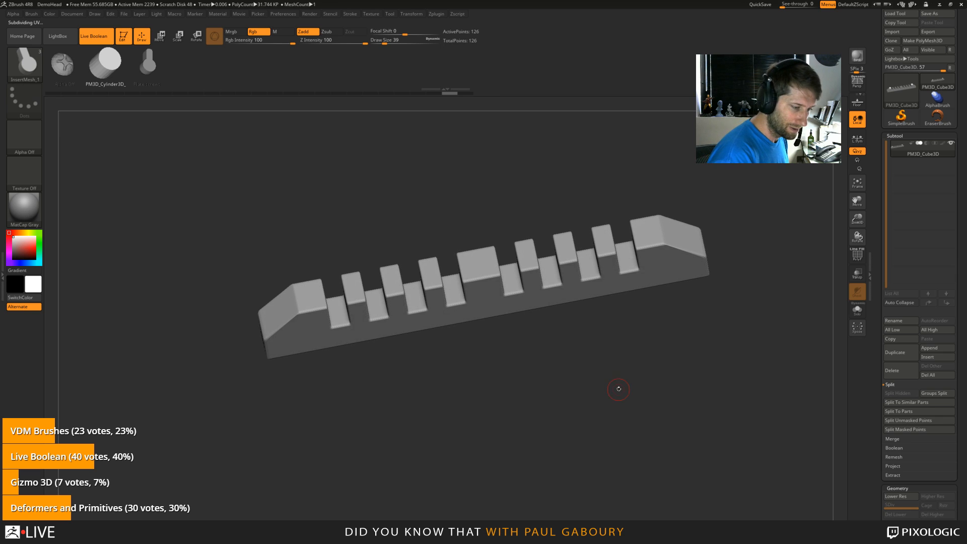
Step: Insert a single cylinder cutter on the flat top beside the bar's left slope and split it into its own subtool
left_click_drag(588, 362, 534, 364, "shift")
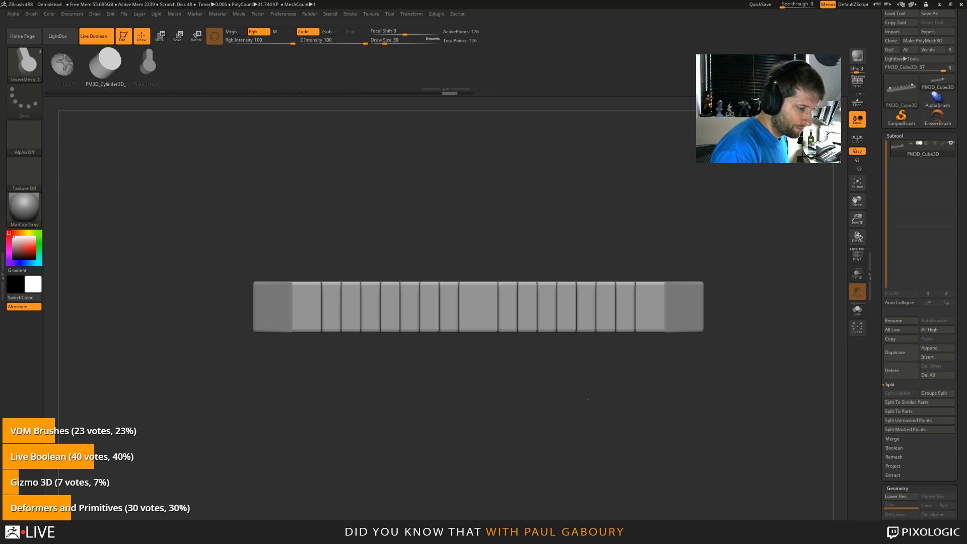
left_click_drag(398, 393, 417, 387, "alt")
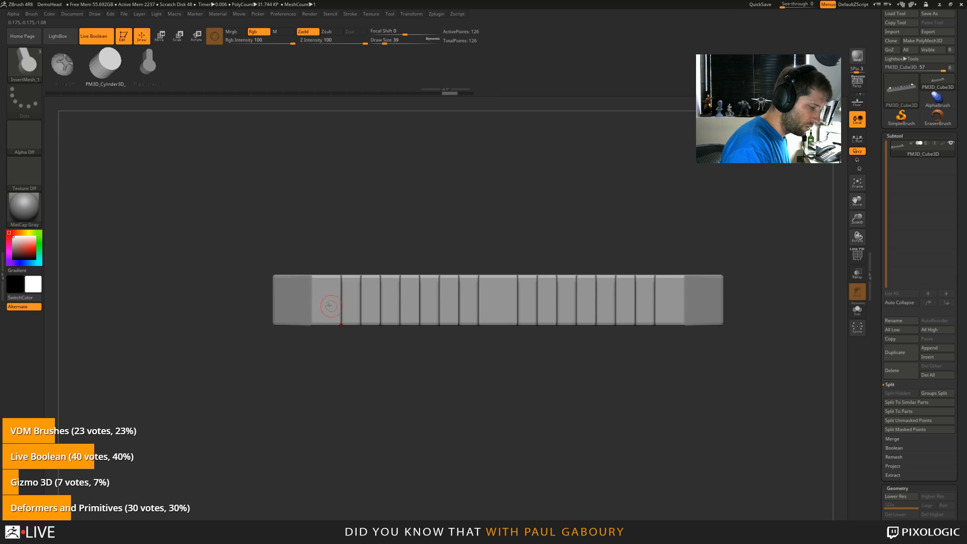
left_click_drag(327, 302, 331, 305)
left_click_drag(436, 456, 458, 428)
left_click(922, 411)
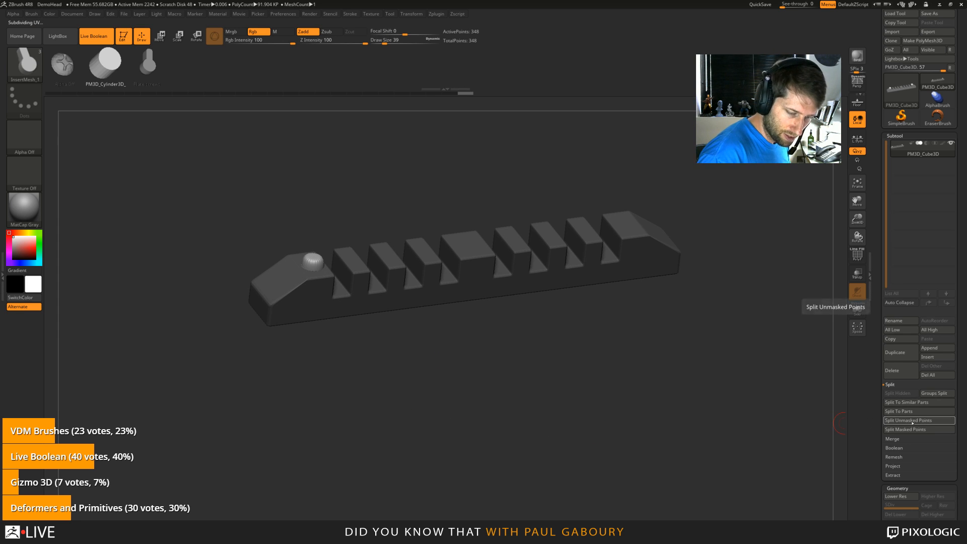
Step: Set the cutter subtool to subtraction so Live Boolean cuts the screw shape into the bar
left_click(916, 171)
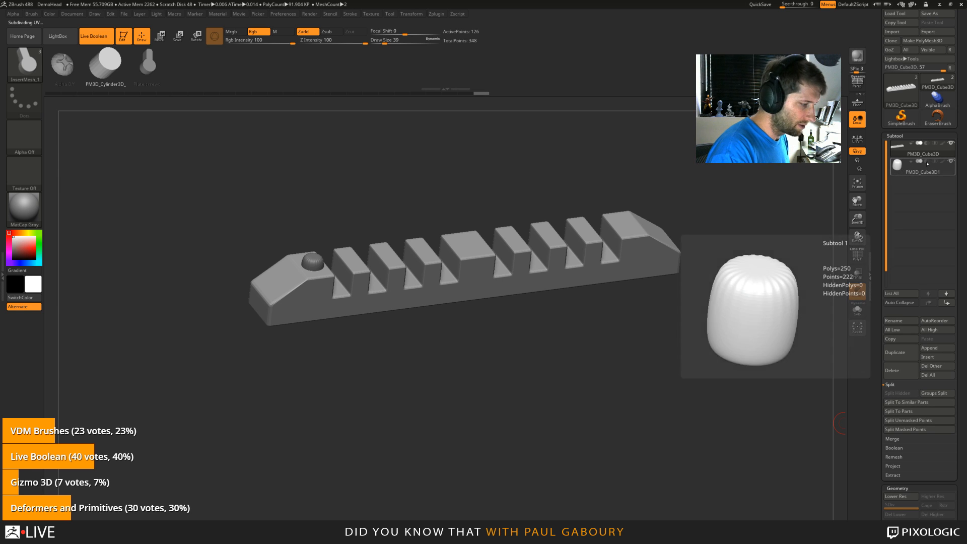
left_click(926, 161)
left_click_drag(611, 352, 267, 360)
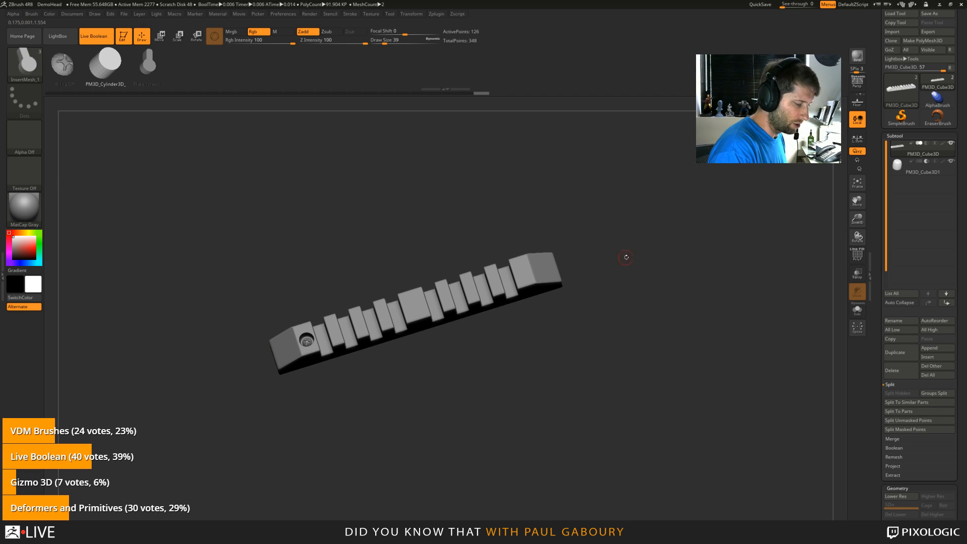
Step: Select the cutter subtool and enable ArrayMesh on it with position and size locked
key("Down")
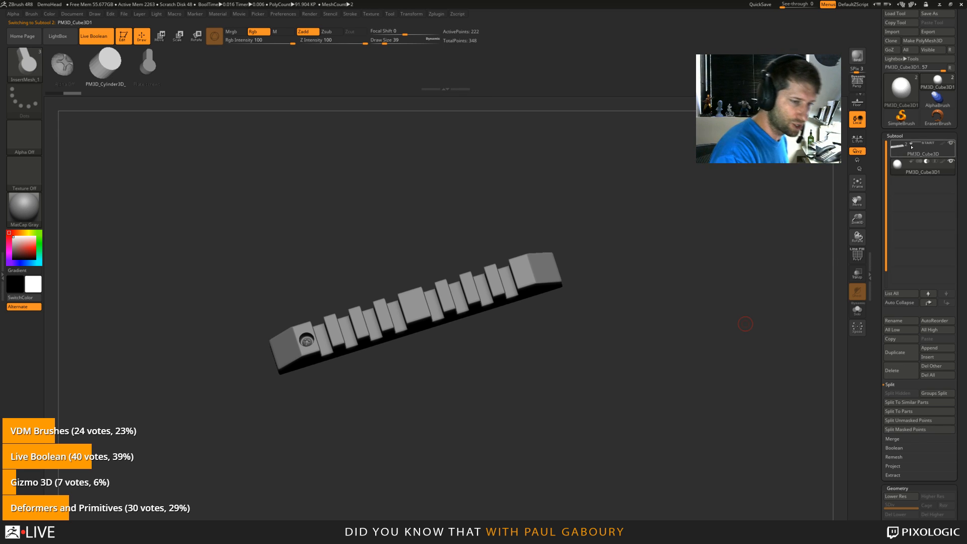
mouse_move(900, 151)
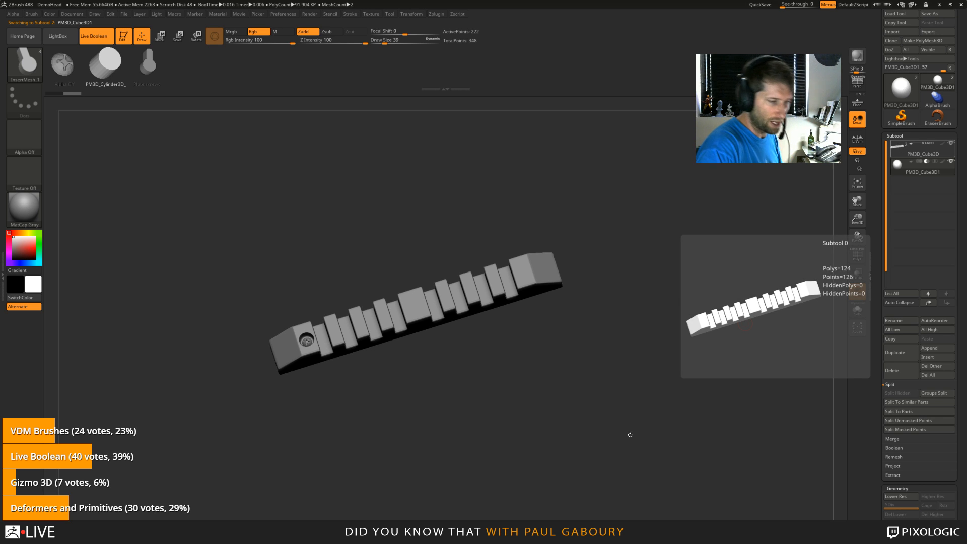
left_click(896, 136)
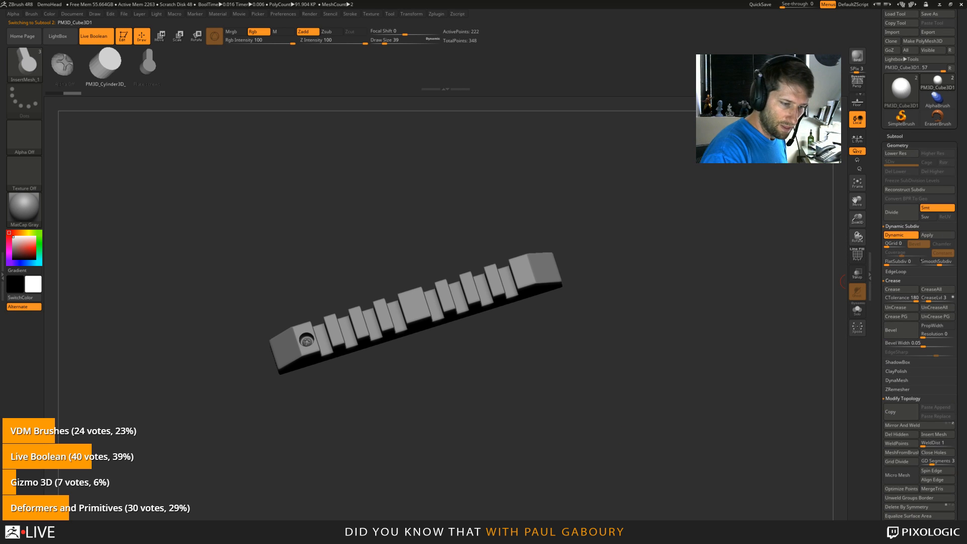
left_click(904, 146)
left_click(898, 154)
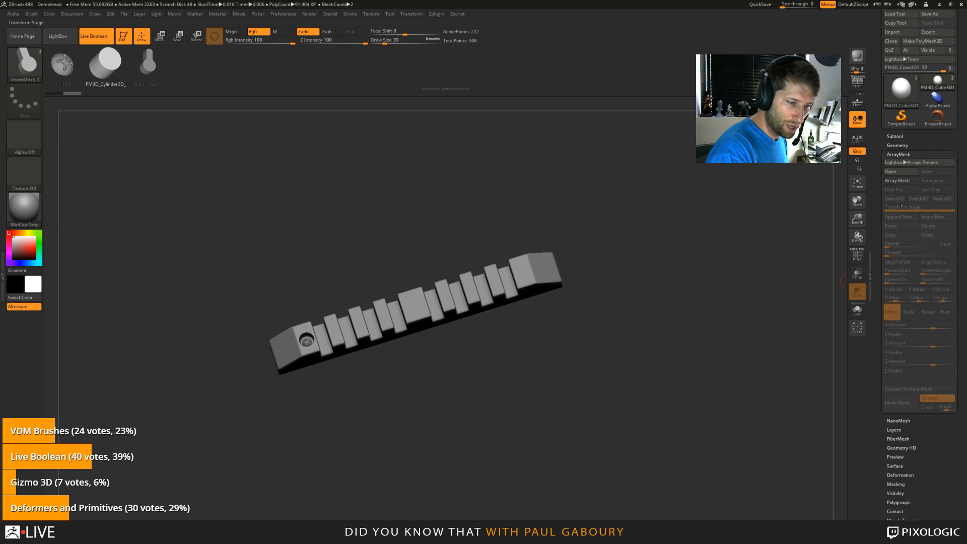
left_click(901, 180)
left_click(923, 190)
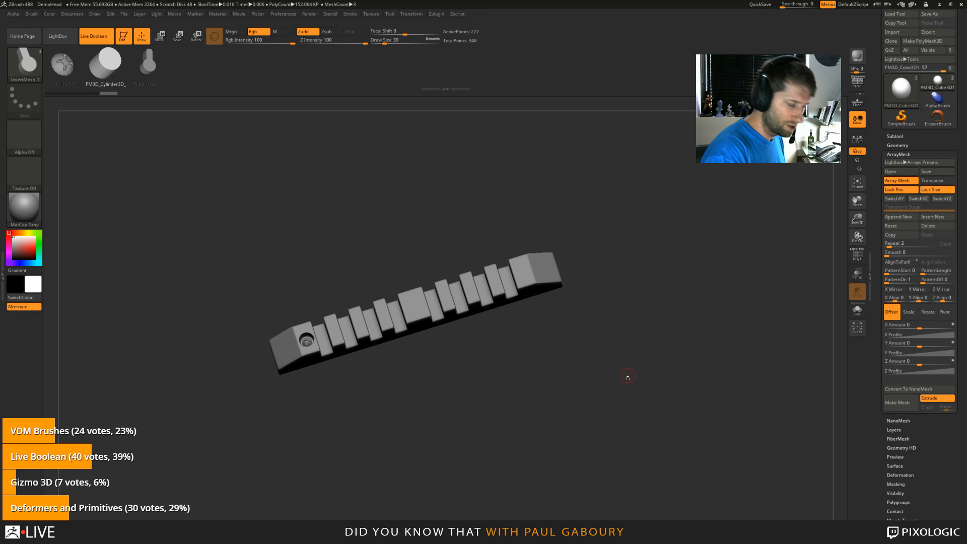
Step: Reset the cutter's gizmo orientation, switch to the Transpose line and enable Transpose editing for the array
left_click_drag(628, 378, 522, 440, "shift")
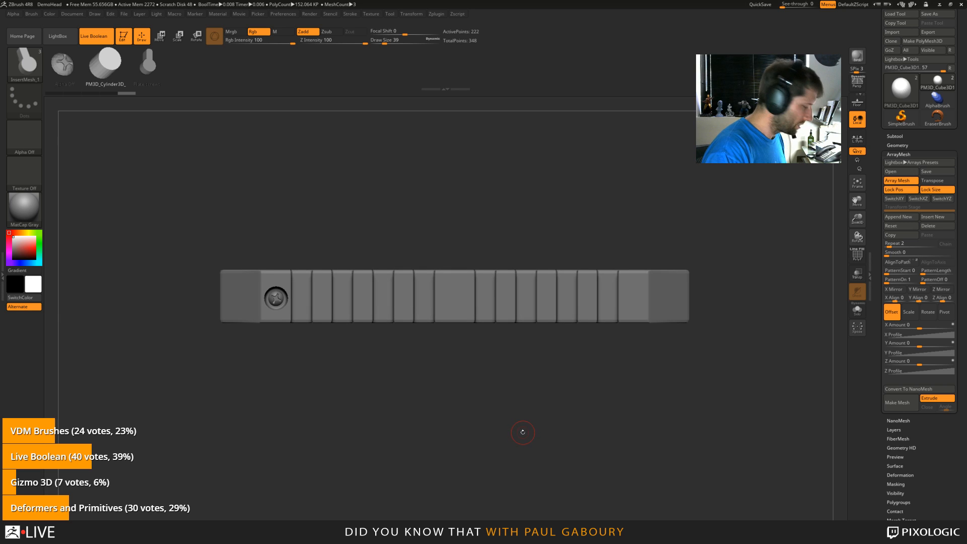
key("w")
left_click(285, 238)
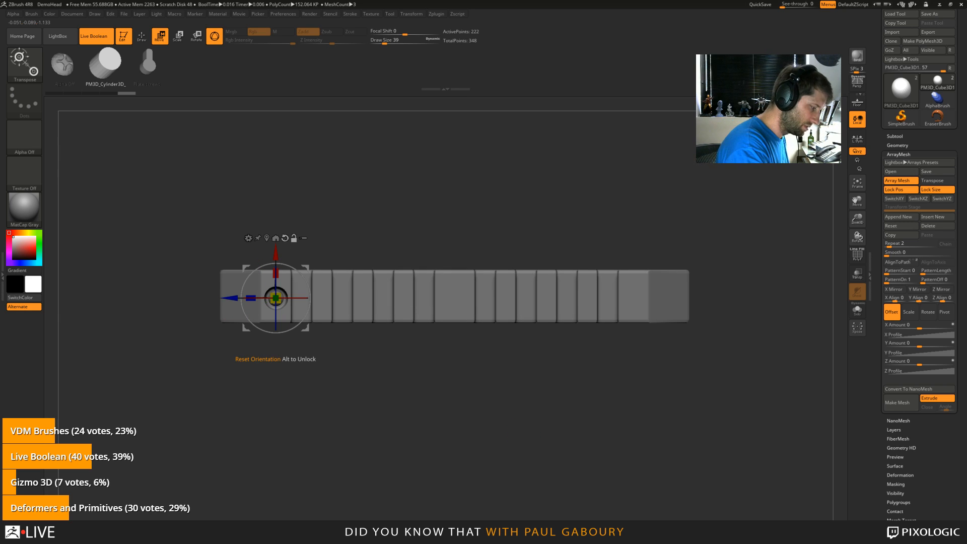
key("y")
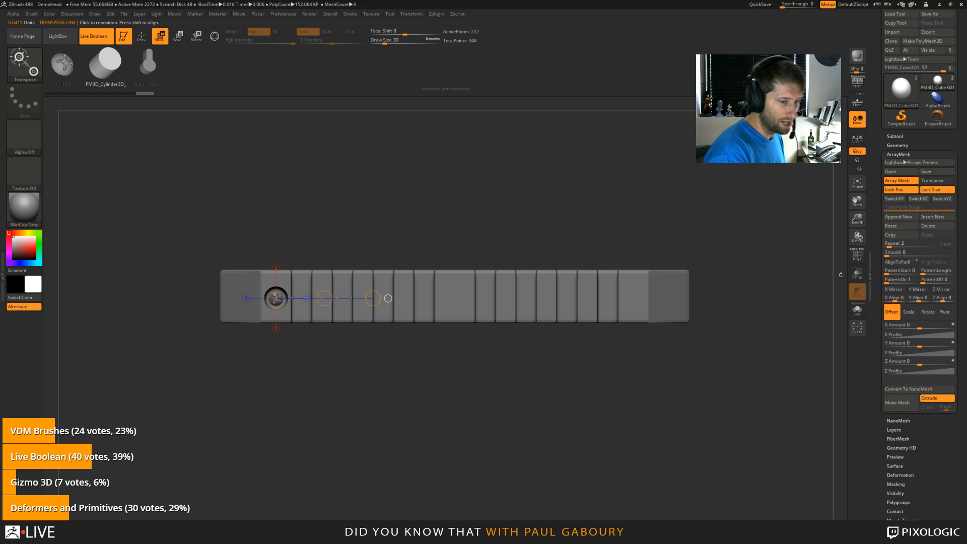
left_click(933, 182)
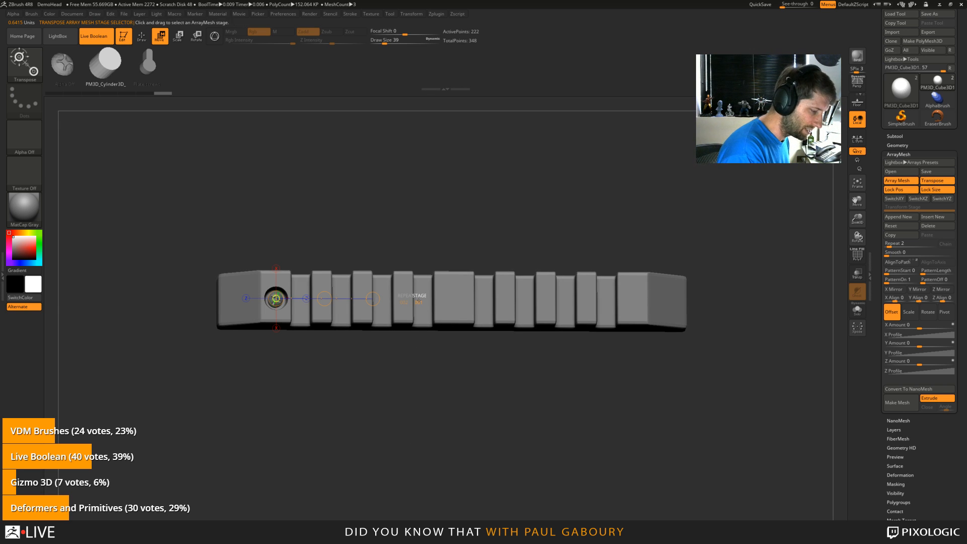
Step: Stretch the cutter array along the bar to its far end with 7 repeats and a Z Amount of 17.23
left_click_drag(373, 298, 754, 318)
left_click_drag(404, 302, 471, 283)
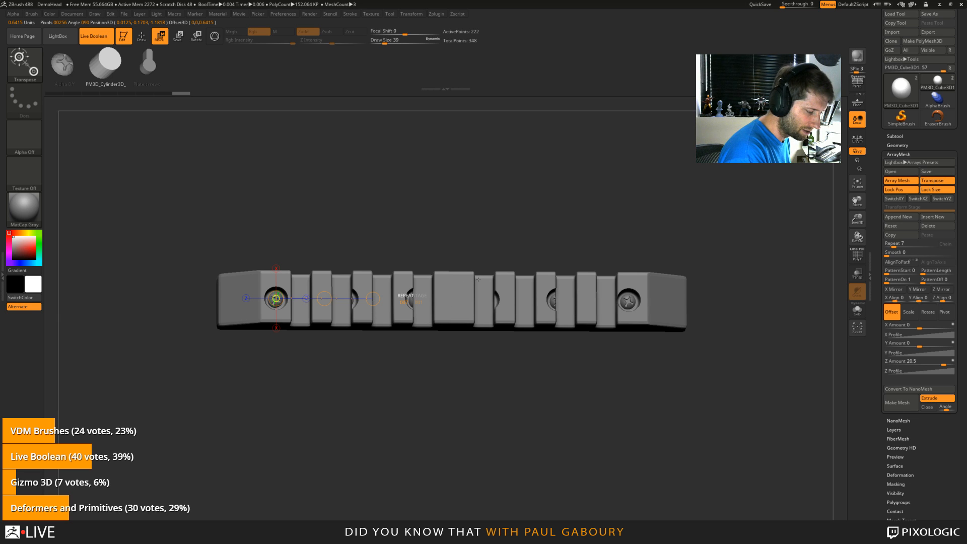
left_click_drag(324, 298, 246, 355)
left_click_drag(501, 438, 499, 403)
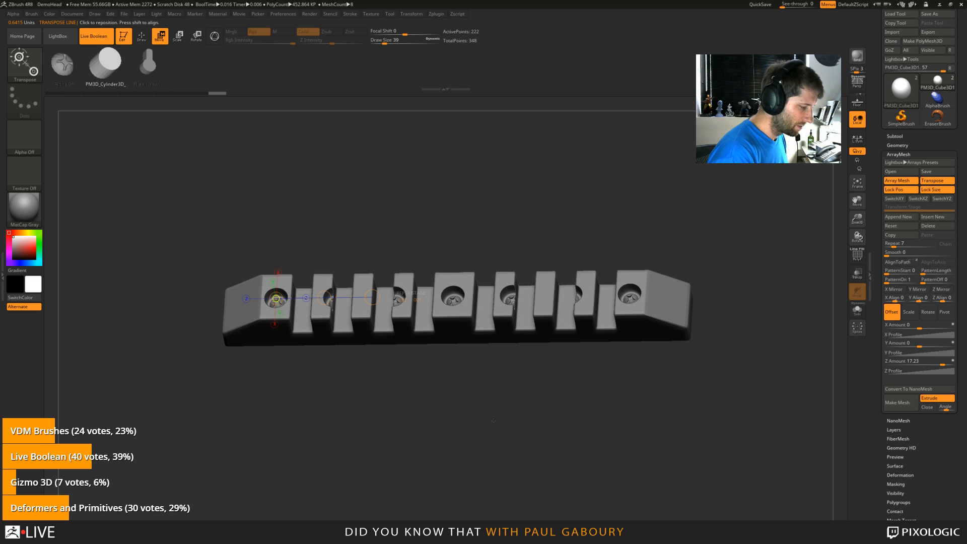
Step: Turn off Transpose editing of the array and sink the arrayed cutters deeper into the bar along their vertical axis
left_click(273, 282)
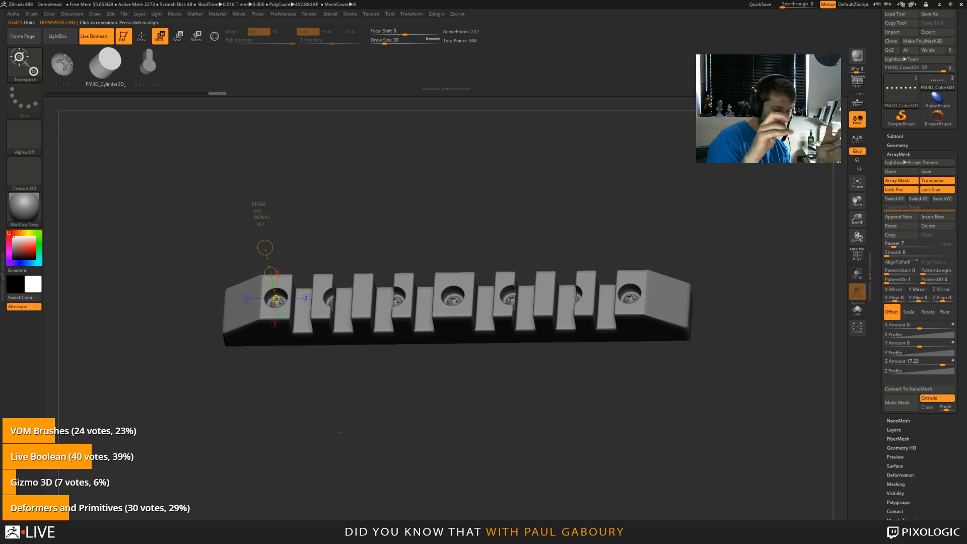
left_click(933, 181)
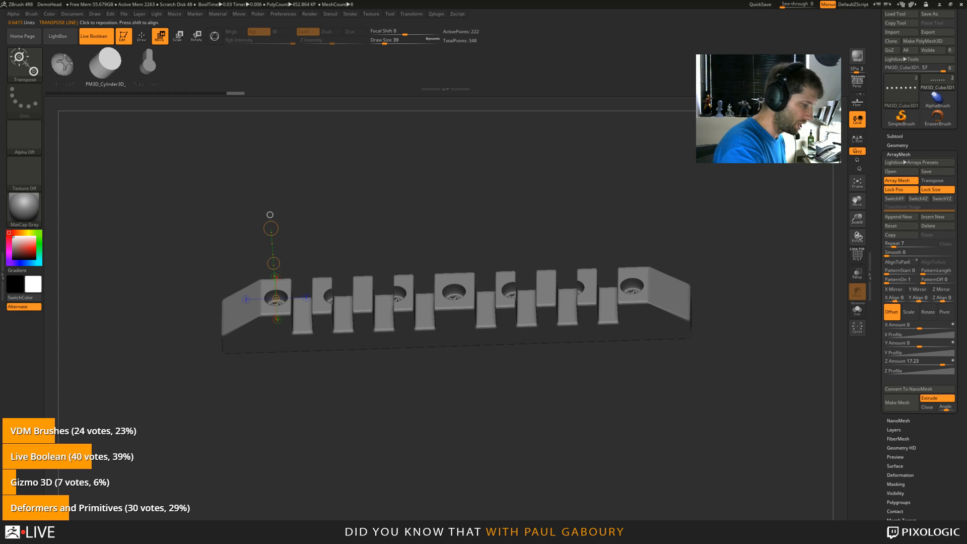
left_click_drag(273, 264, 272, 261)
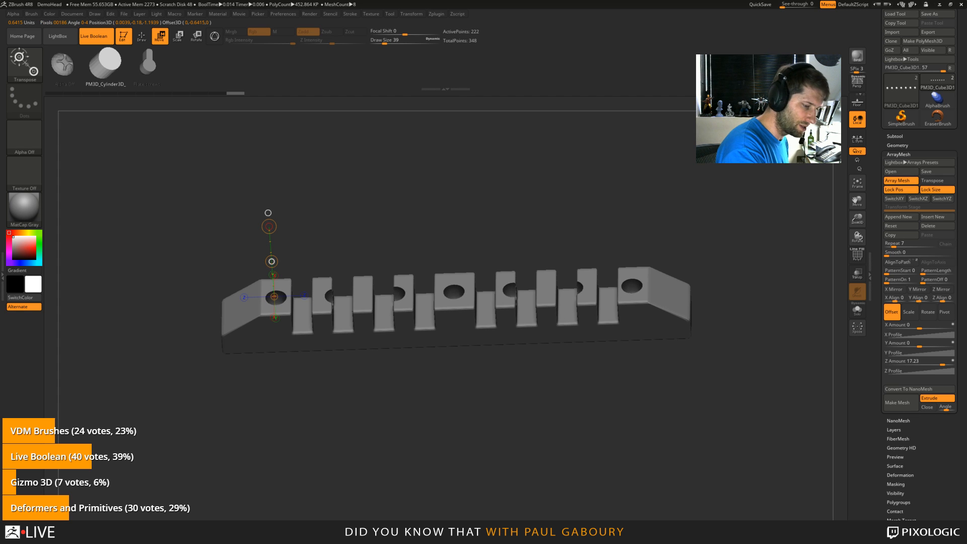
left_click_drag(330, 380, 360, 398)
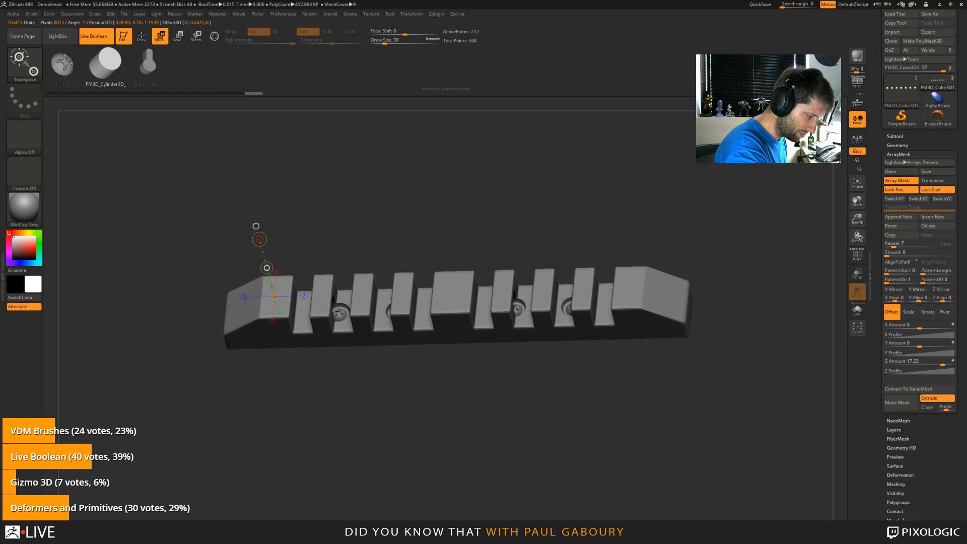
left_click_drag(433, 428, 413, 300)
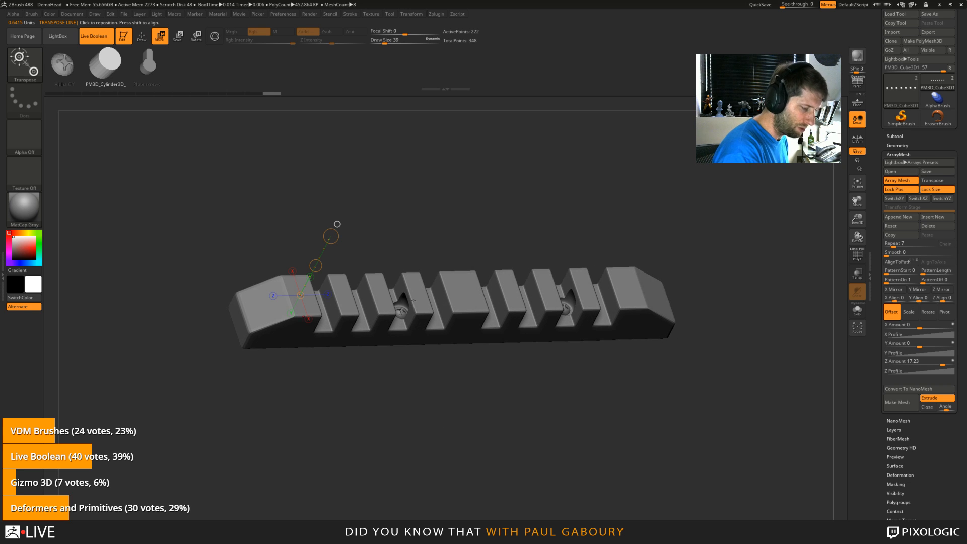
Step: Isolate the cutter array with its polyframe displayed and mask part of the first cutter
left_click(857, 310)
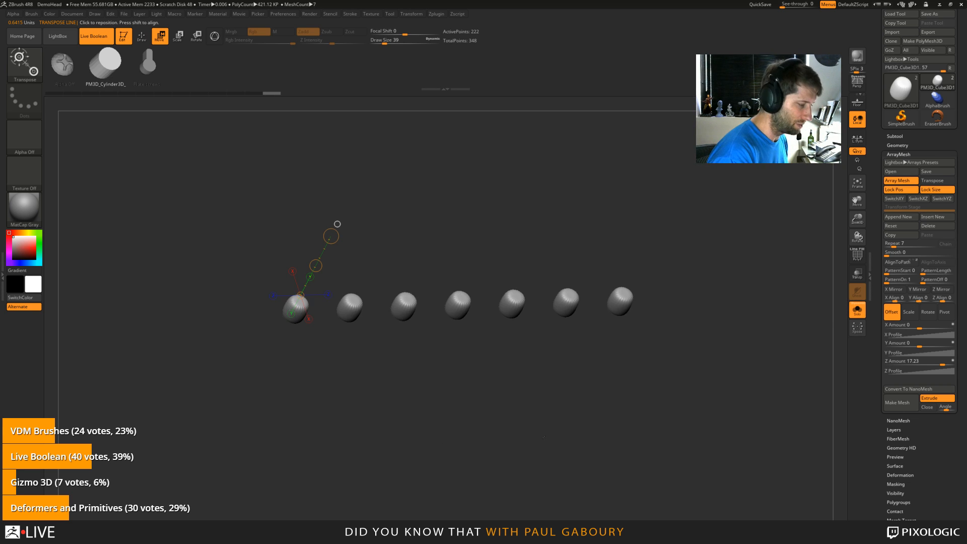
left_click_drag(434, 418, 433, 363, "shift")
key("shift+f")
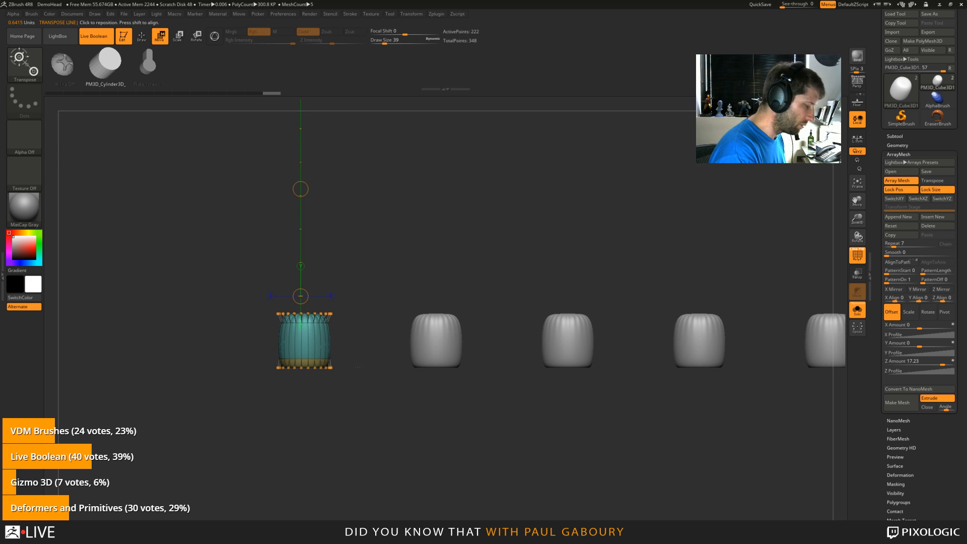
key("y")
left_click_drag(179, 208, 367, 330, "ctrl")
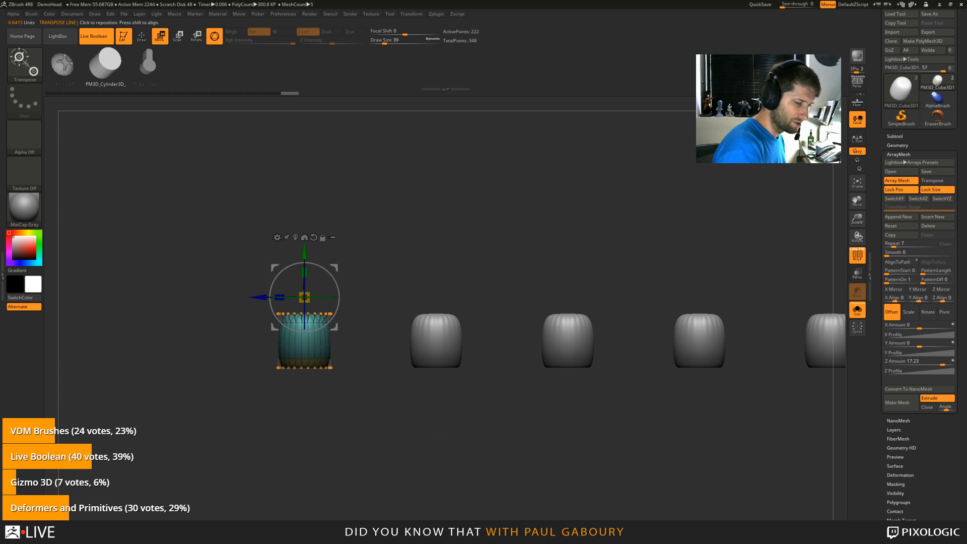
left_click_drag(336, 362, 485, 467)
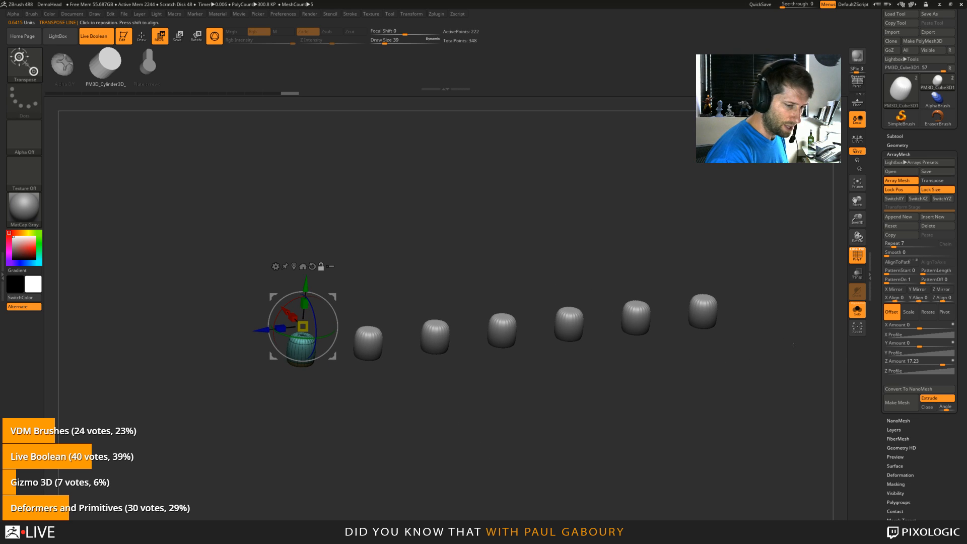
Step: Show the bar together with the cutters again, hide the polyframe and inspect the screw cuts from above
left_click(856, 311)
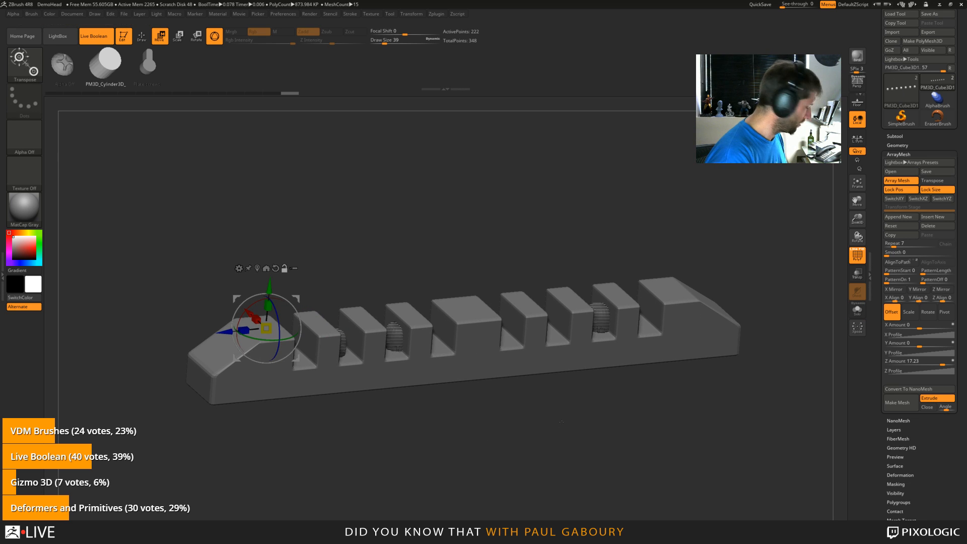
key("shift+f")
left_click_drag(561, 420, 515, 394)
mouse_move(478, 443)
left_mouse_down()
mouse_move(485, 485)
mouse_move(493, 445)
left_mouse_up()
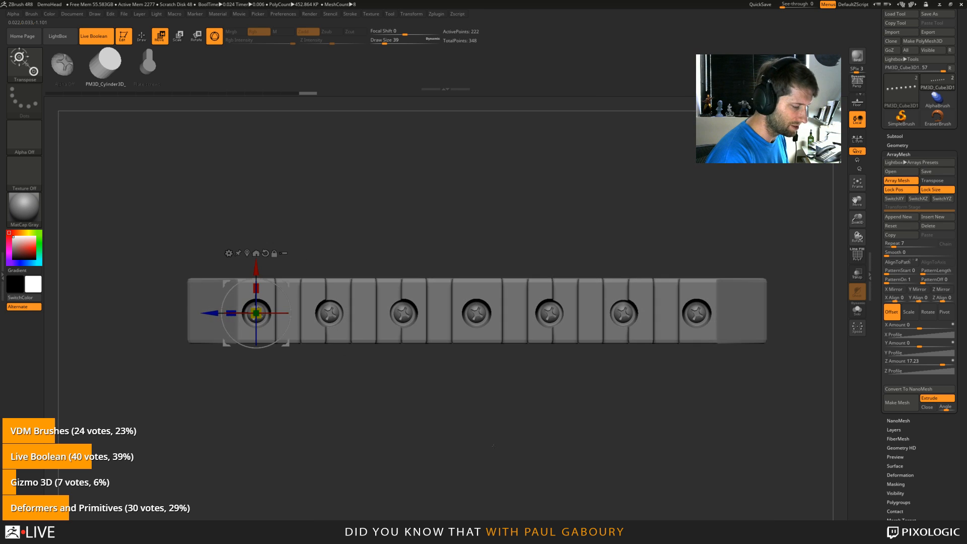
Step: Try swapping the arrayed cutters for the Plate screws mesh and sinking them deeper into the notched bar, and undo it
left_click(148, 63)
left_click_drag(358, 403, 358, 447)
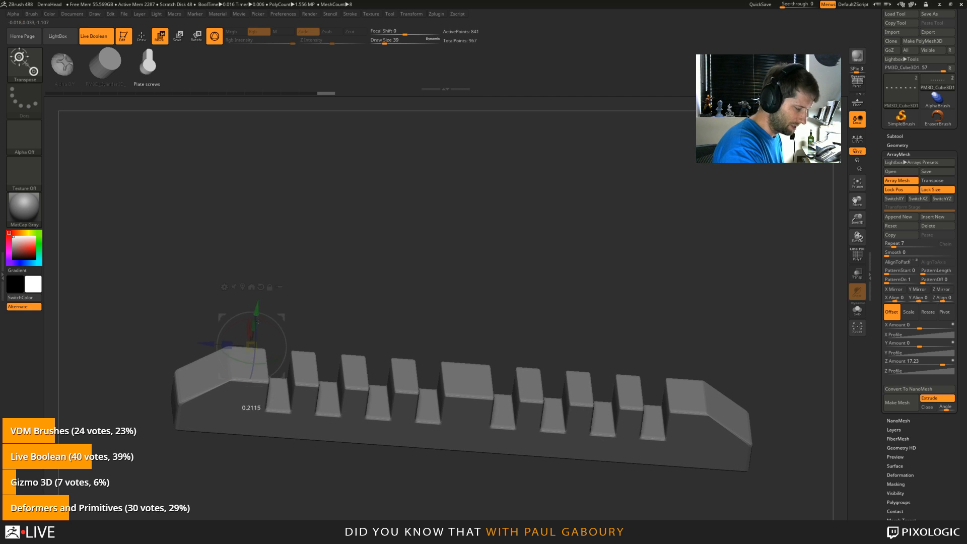
left_click_drag(257, 321, 261, 350)
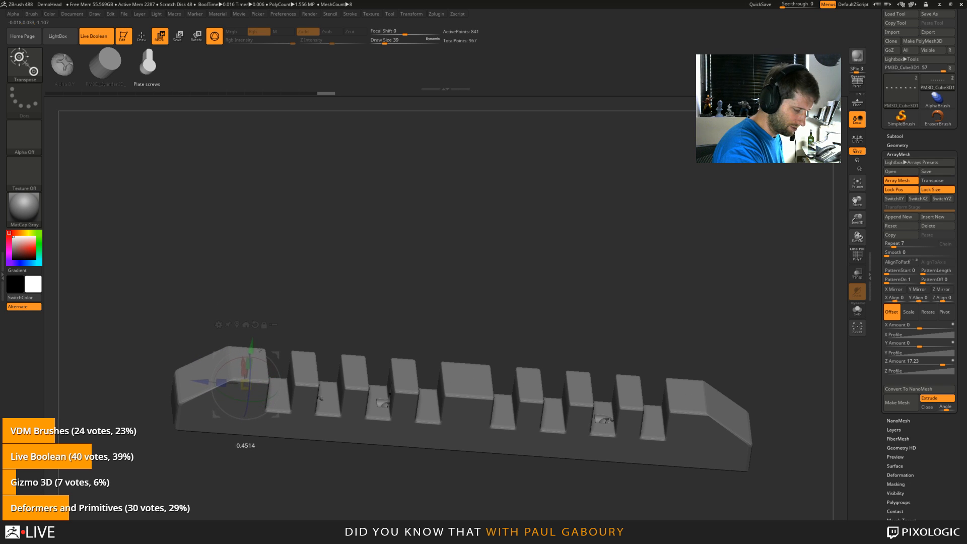
mouse_move(375, 466)
left_mouse_down()
mouse_move(378, 456)
mouse_move(383, 474)
left_mouse_up()
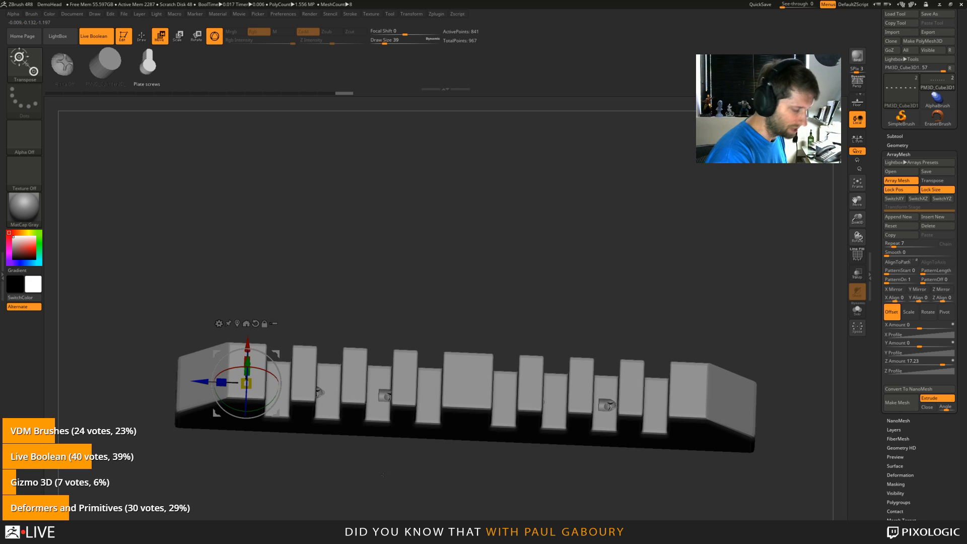
key("ctrl+z")
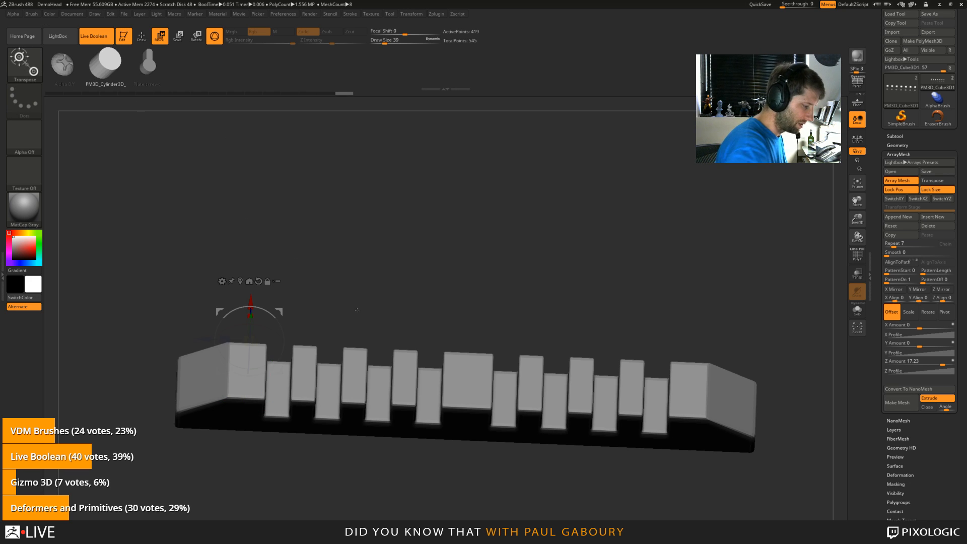
Step: Try sinking the cylinder cutter array into the top of the bar, and return to Draw mode with the earlier screw cuts
left_click_drag(357, 310, 353, 275)
left_click_drag(253, 304, 247, 359)
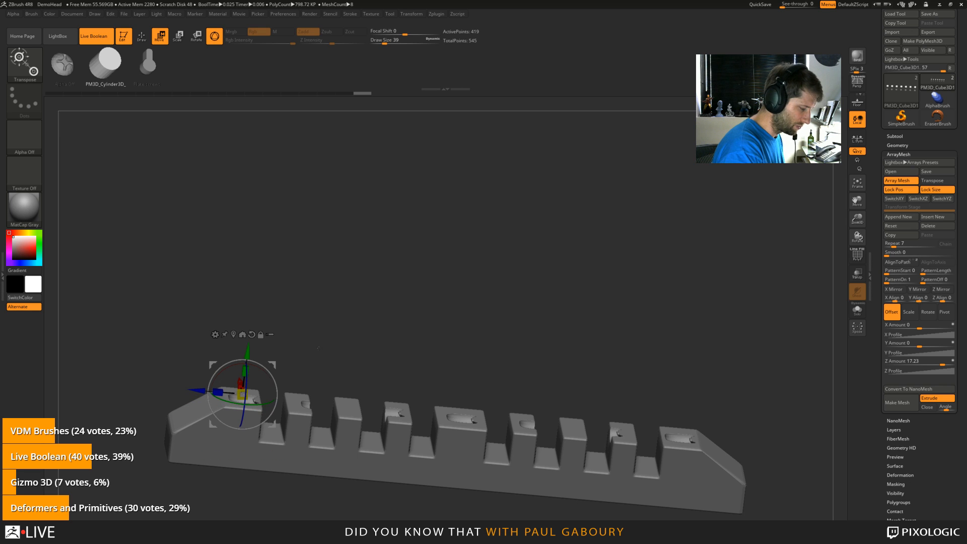
left_click_drag(318, 347, 477, 429)
key("q")
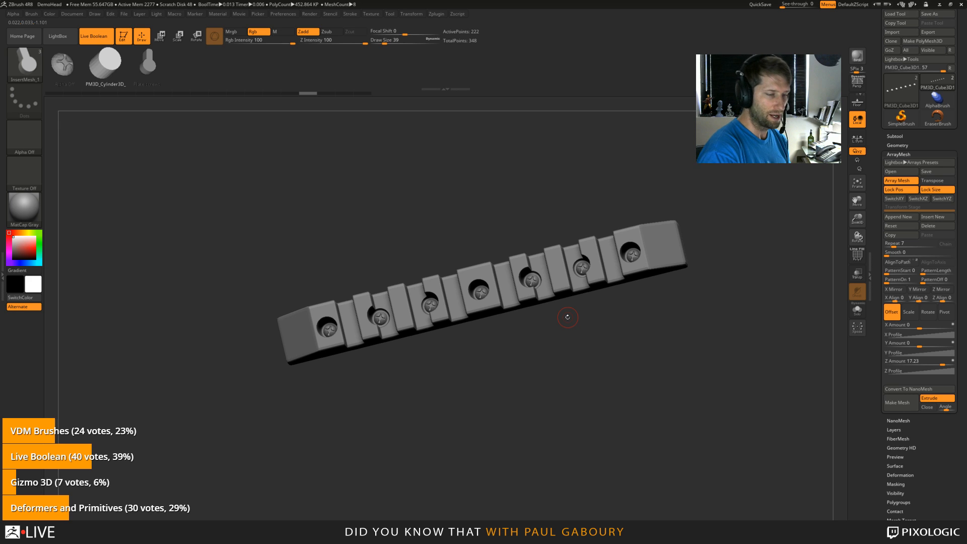
Step: Switch to the Plate screws tool, show all of its subtools and inspect the complete gun from several angles
left_click(901, 90)
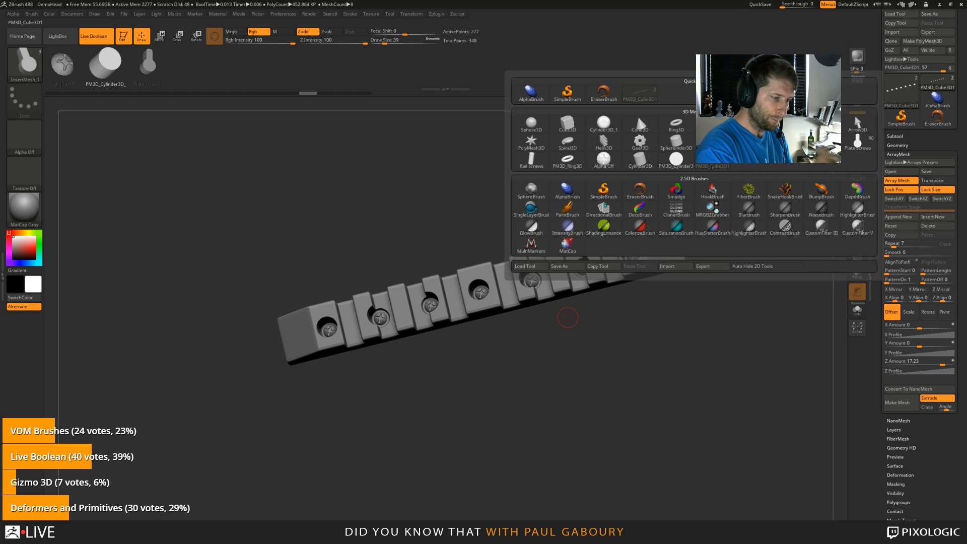
left_click(857, 142)
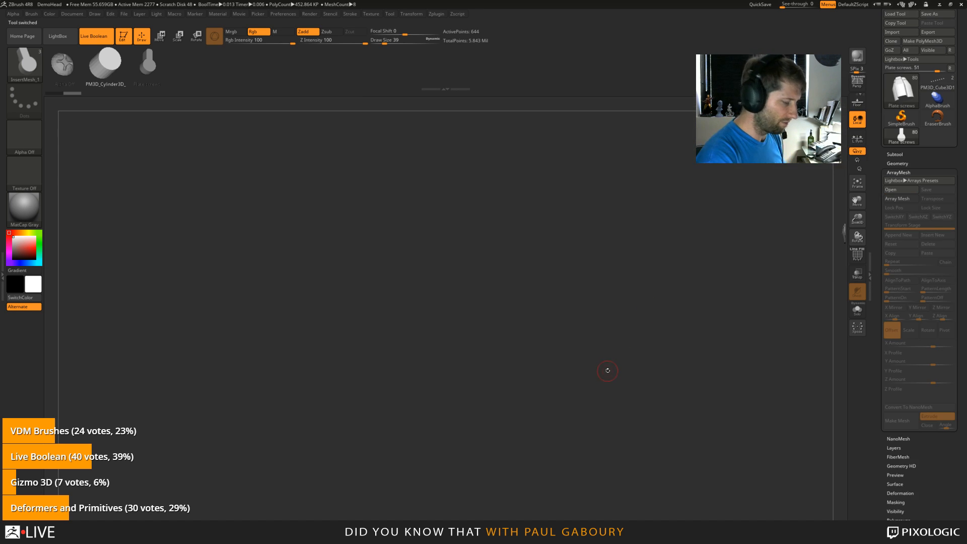
key("f")
right_click_drag(651, 349, 493, 294, "ctrl")
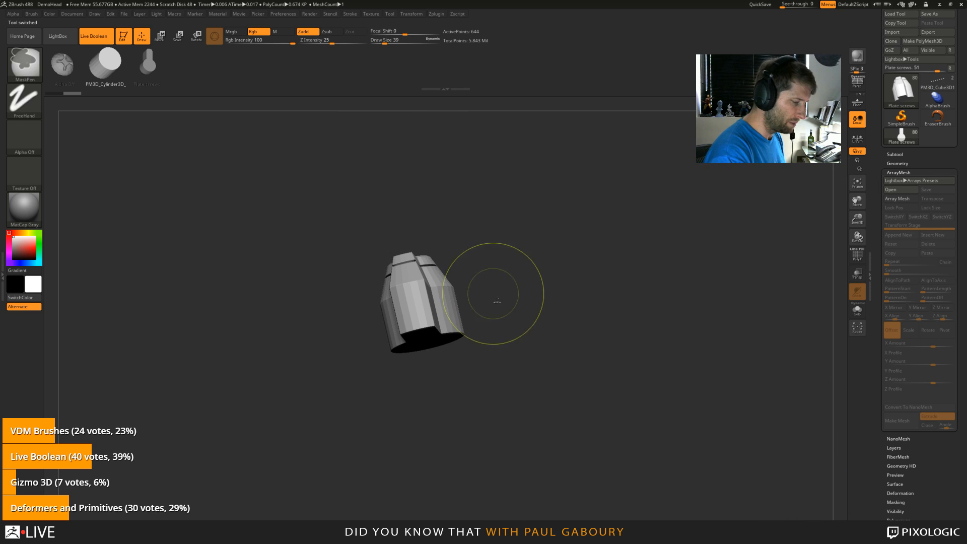
left_click(895, 155)
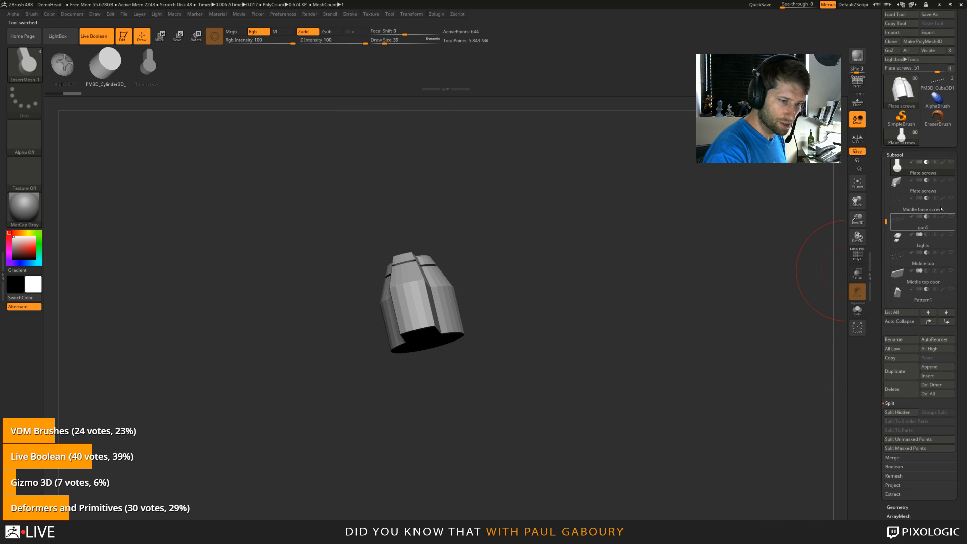
left_click(951, 162, "shift")
right_click_drag(630, 400, 483, 343, "ctrl")
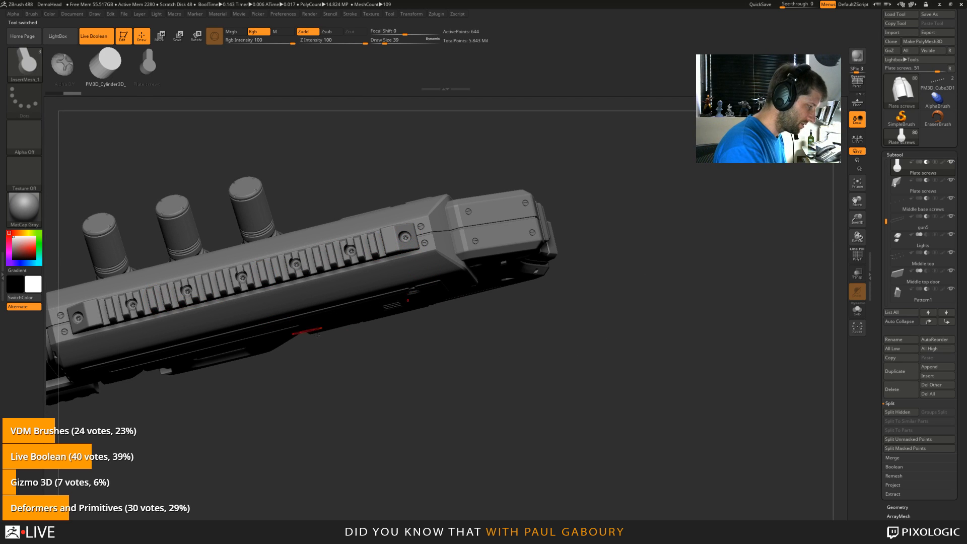
right_click_drag(317, 334, 560, 391)
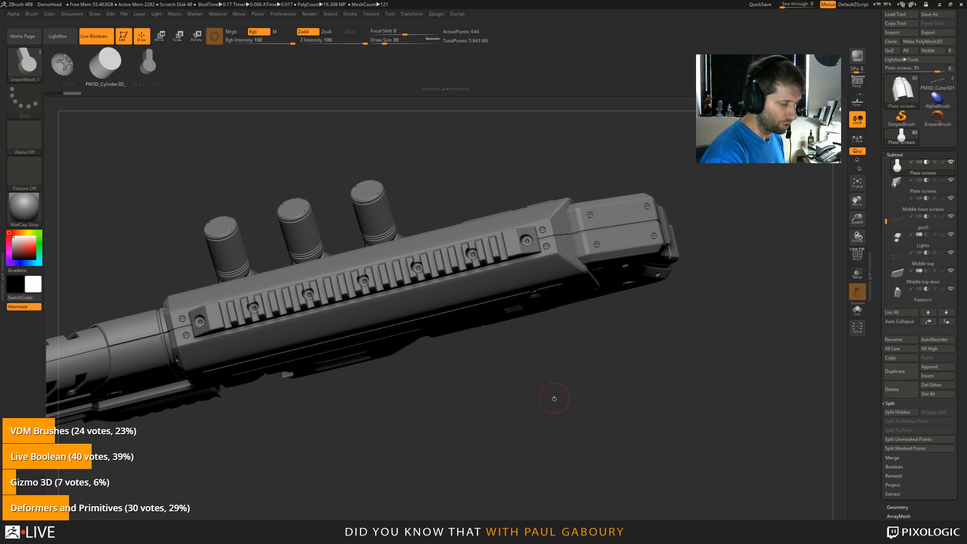
mouse_move(549, 478)
right_mouse_down()
mouse_move(556, 403)
mouse_move(492, 371)
mouse_move(526, 339)
right_mouse_up()
Step: Review the gun's subtool list, turn on DSDiv for the Boolean and try generating the Boolean mesh
left_click_drag(886, 220, 890, 152)
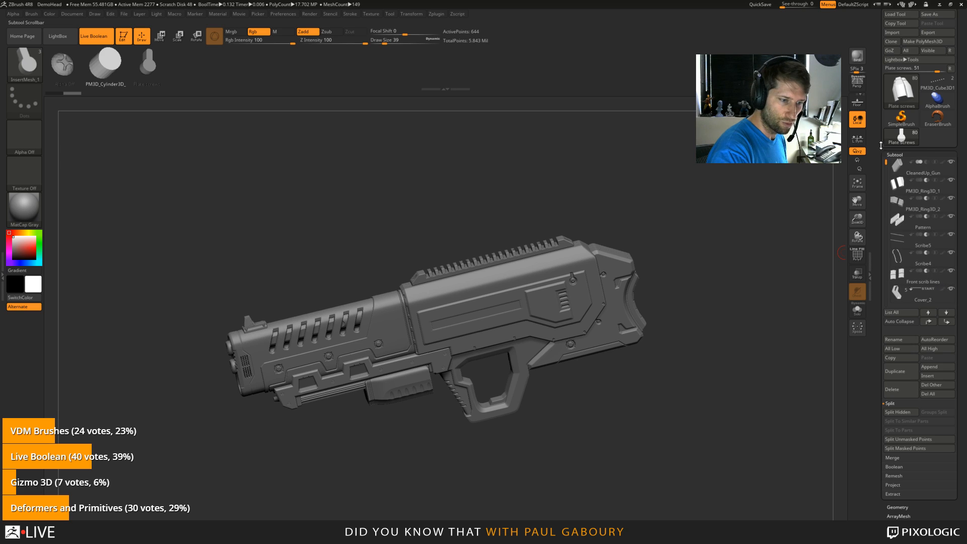
left_click_drag(885, 162, 884, 303)
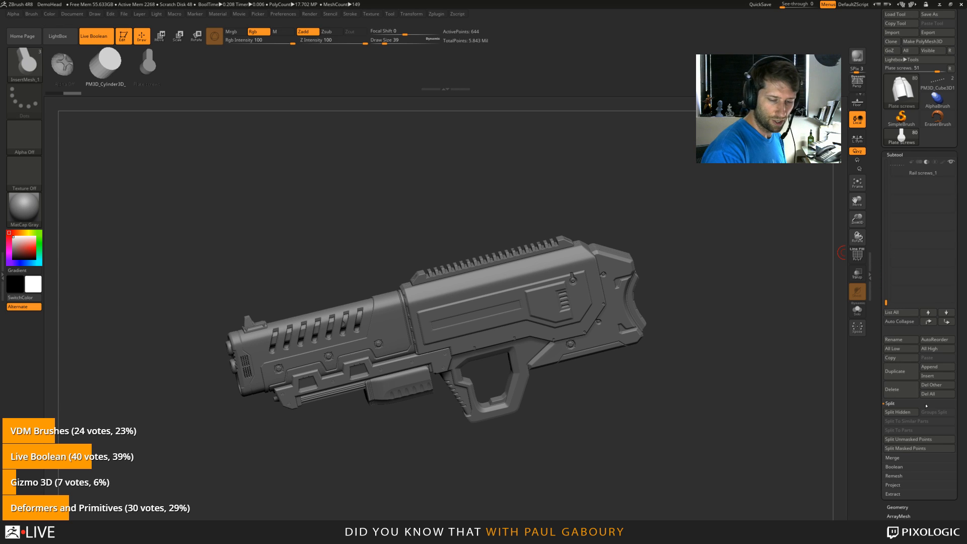
left_click(896, 467)
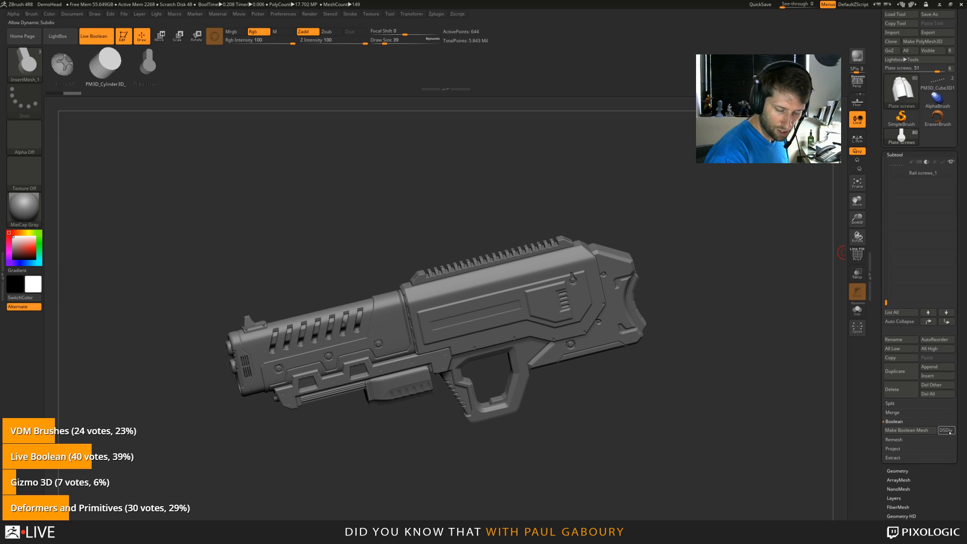
left_click(911, 431)
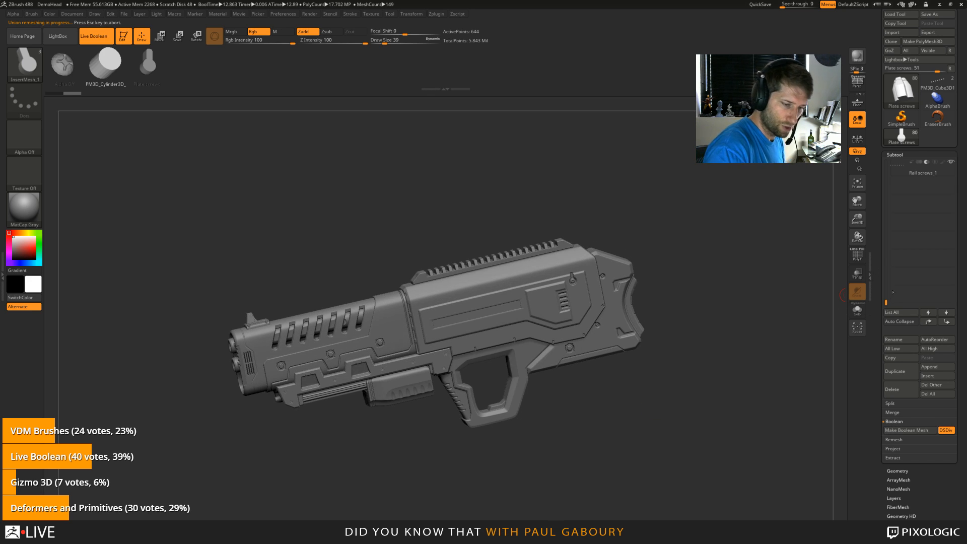
Step: Subdivide the Plate screws subtool and make the Boolean mesh of the whole gun
scroll(929, 293, "down", 1)
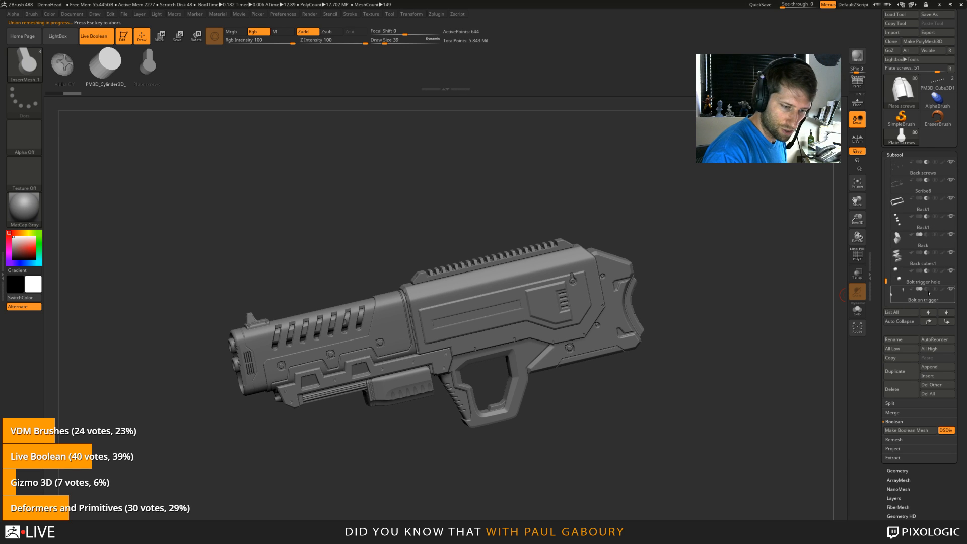
left_click(903, 298)
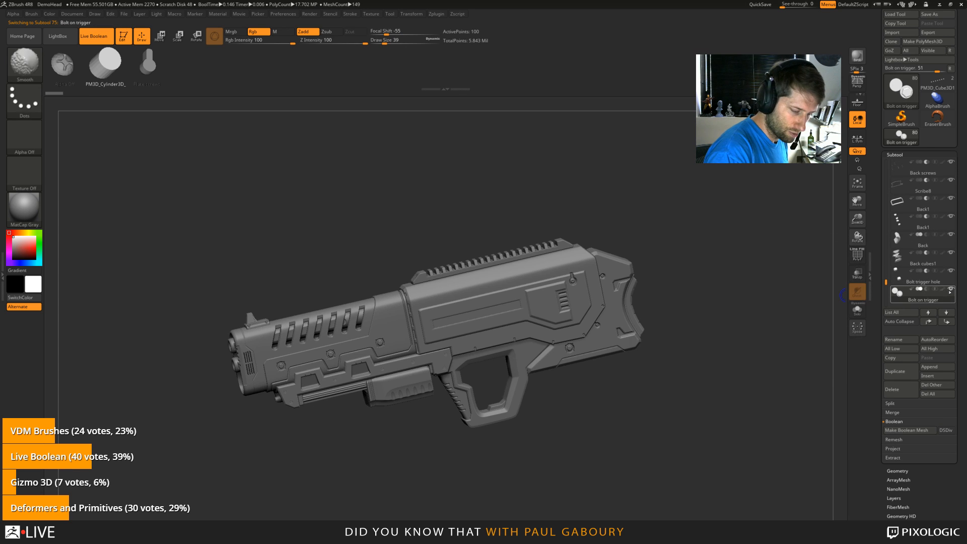
left_click_drag(887, 282, 887, 219)
left_click(897, 221)
left_click(899, 186)
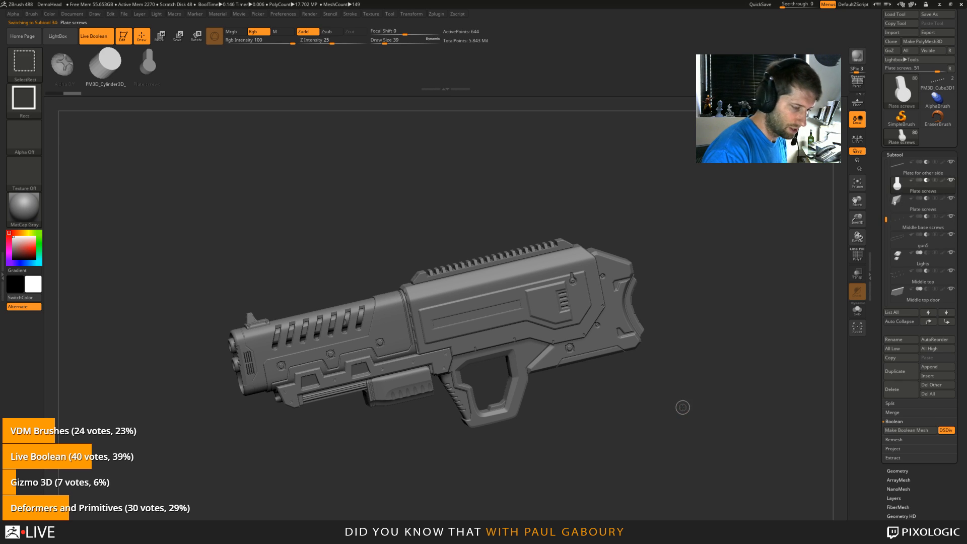
key("ctrl+d")
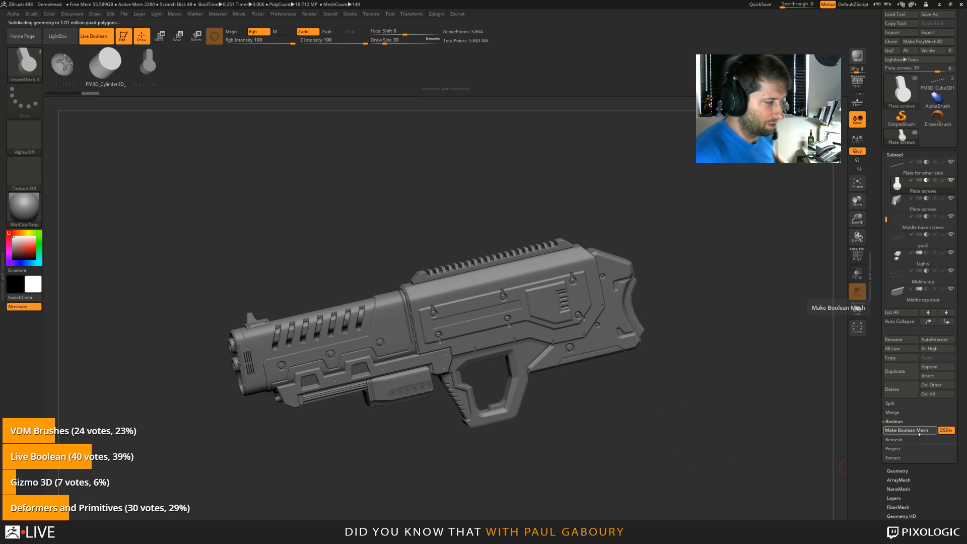
left_click(920, 432)
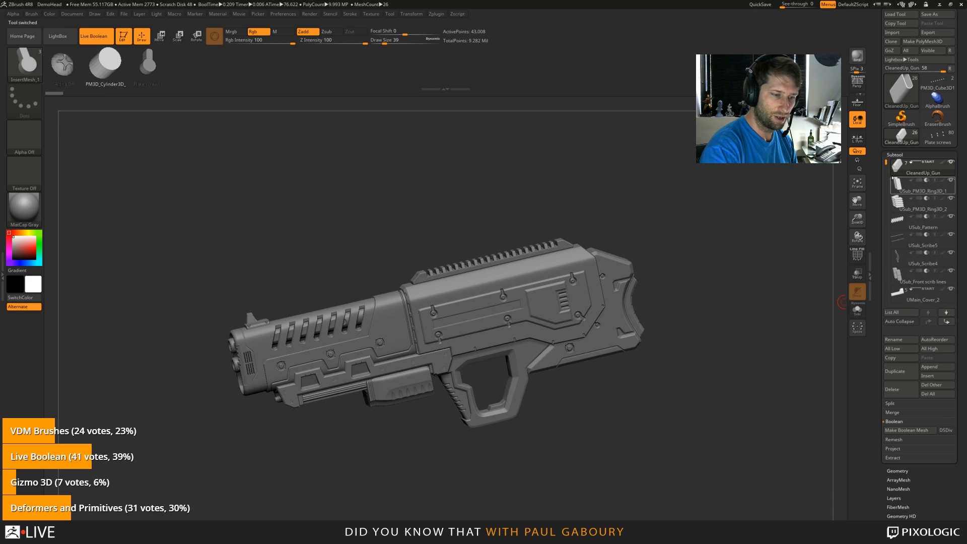
Step: Turn on Show Issues in the Render Booleans settings for the CleanedUp_Gun tool
mouse_move(887, 162)
left_mouse_down()
mouse_move(889, 278)
mouse_move(887, 163)
left_mouse_up()
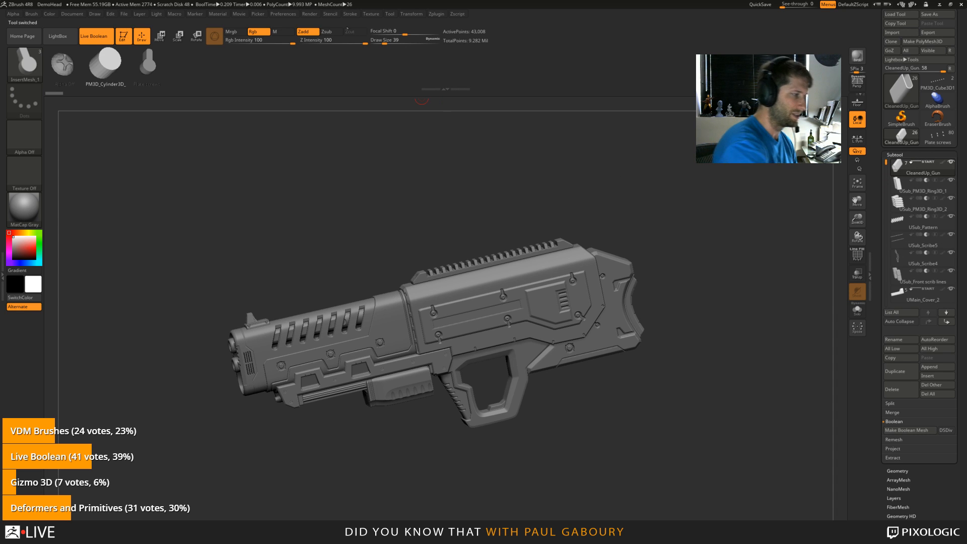
left_click(309, 15)
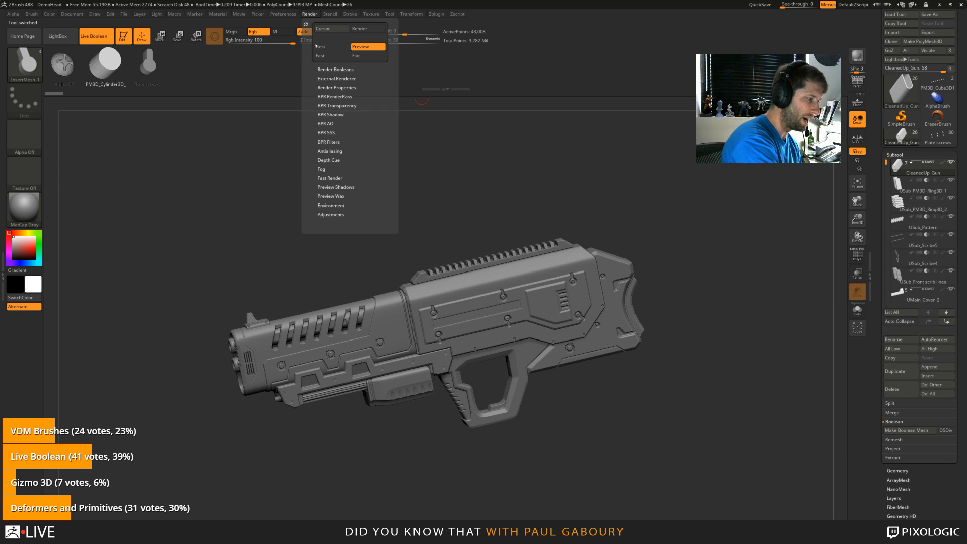
left_click(348, 69)
left_click(333, 136)
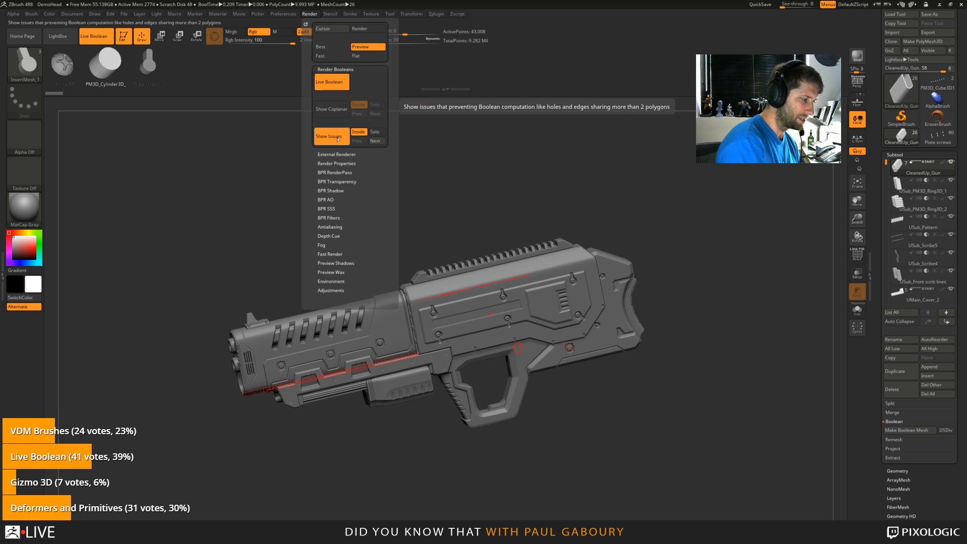
Step: Select the USub_Scribe5 subtool and isolate it to examine the mesh behind the issue lines along the gun's lower front
left_click_drag(577, 471, 516, 446)
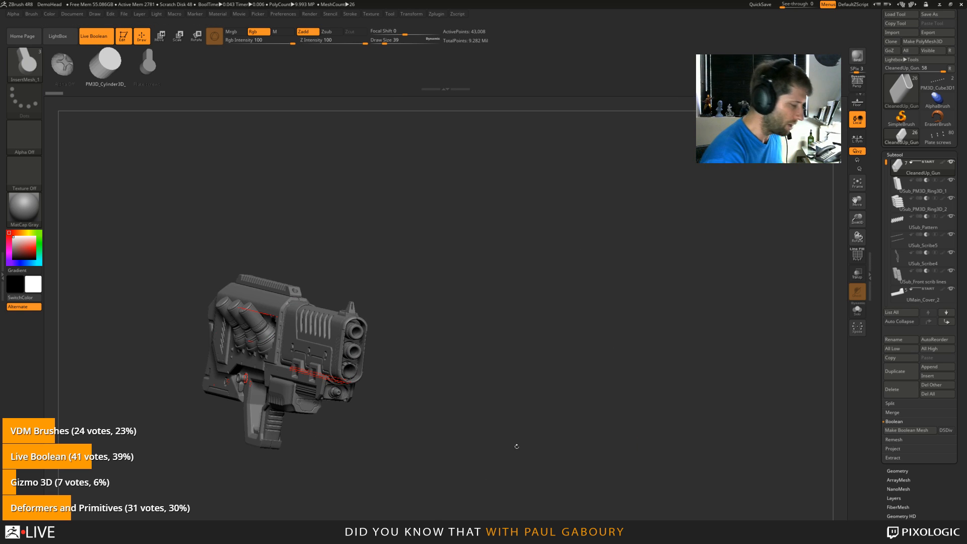
left_click_drag(433, 456, 541, 380)
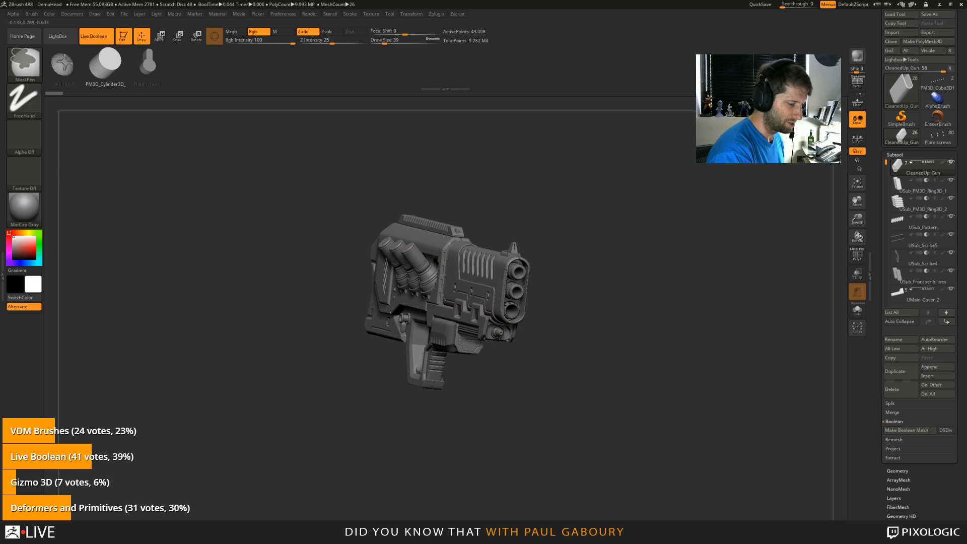
mouse_move(499, 327)
right_mouse_down("ctrl")
mouse_move(545, 431)
mouse_move(546, 383)
right_mouse_up("ctrl")
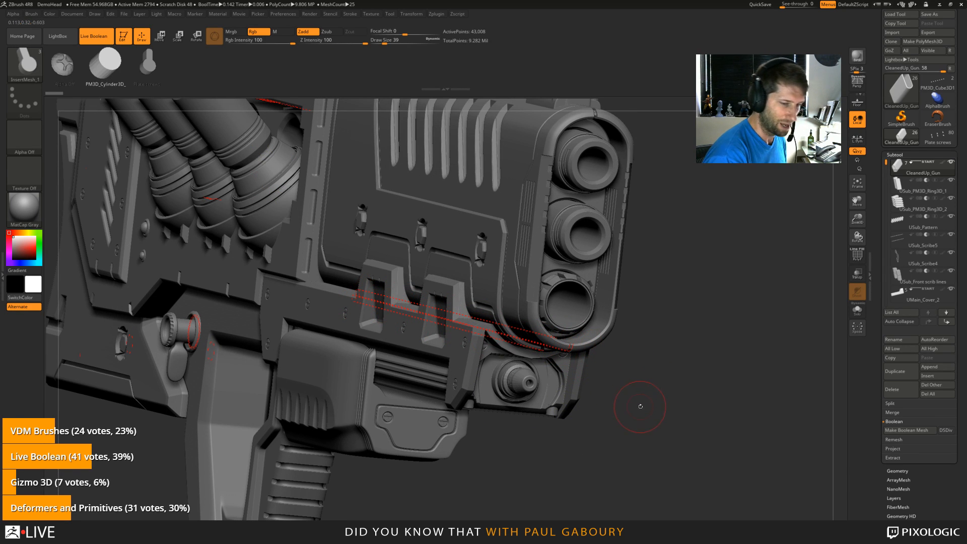
key("Down")
key("Down")
key("Down")
key("Down")
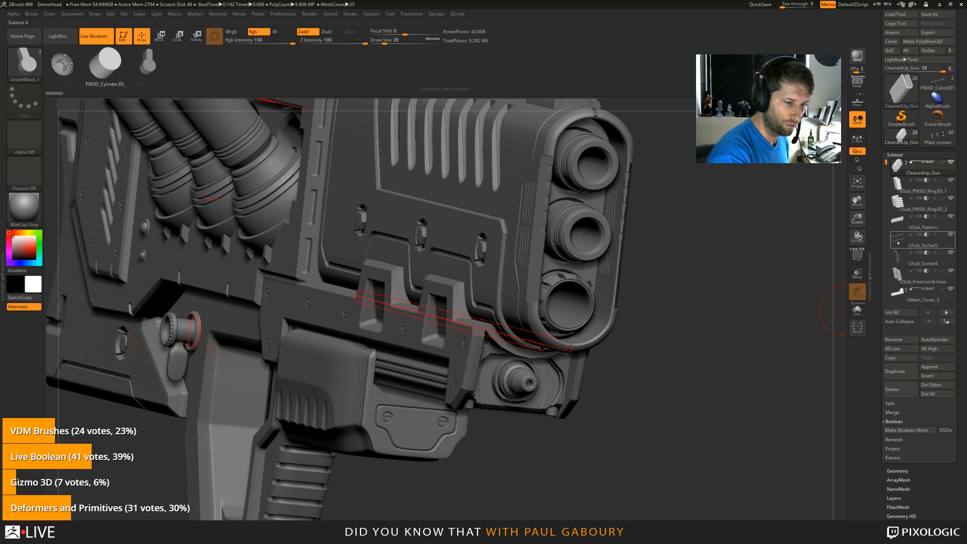
key("alt+s")
mouse_move(828, 334)
right_mouse_down("ctrl")
mouse_move(636, 375)
mouse_move(640, 398)
mouse_move(676, 384)
right_mouse_up("ctrl")
left_click_drag(683, 401, 560, 246, "ctrl+shift")
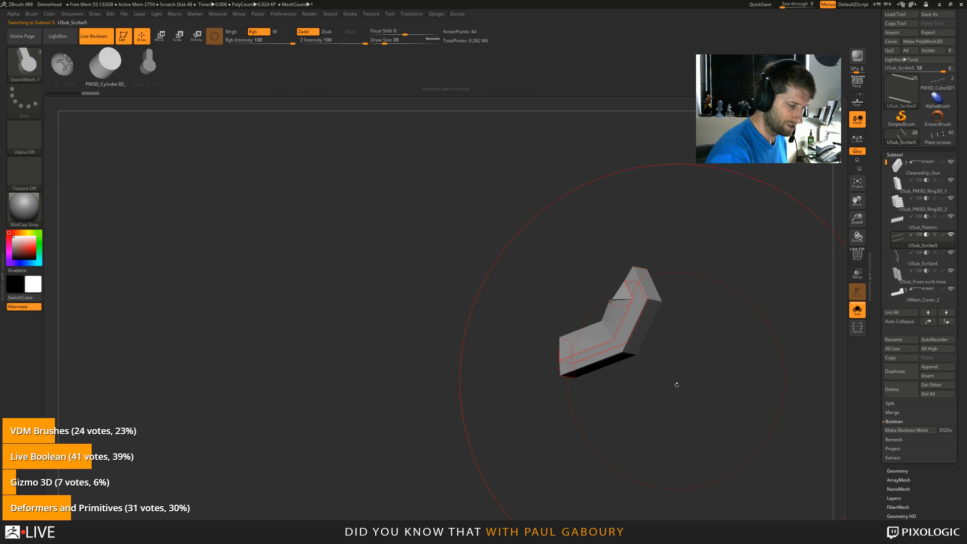
Step: Leave the isolated scribe mesh, show the whole gun again and display polyframes
mouse_move(675, 385)
left_mouse_down()
mouse_move(620, 387)
mouse_move(584, 351)
mouse_move(637, 407)
mouse_move(630, 424)
mouse_move(558, 426)
mouse_move(626, 413)
mouse_move(579, 378)
mouse_move(572, 383)
left_mouse_up()
key("ctrl")
mouse_move(779, 335)
left_mouse_down()
mouse_move(643, 348)
mouse_move(644, 386)
mouse_move(457, 101)
left_mouse_up()
key("shift+f")
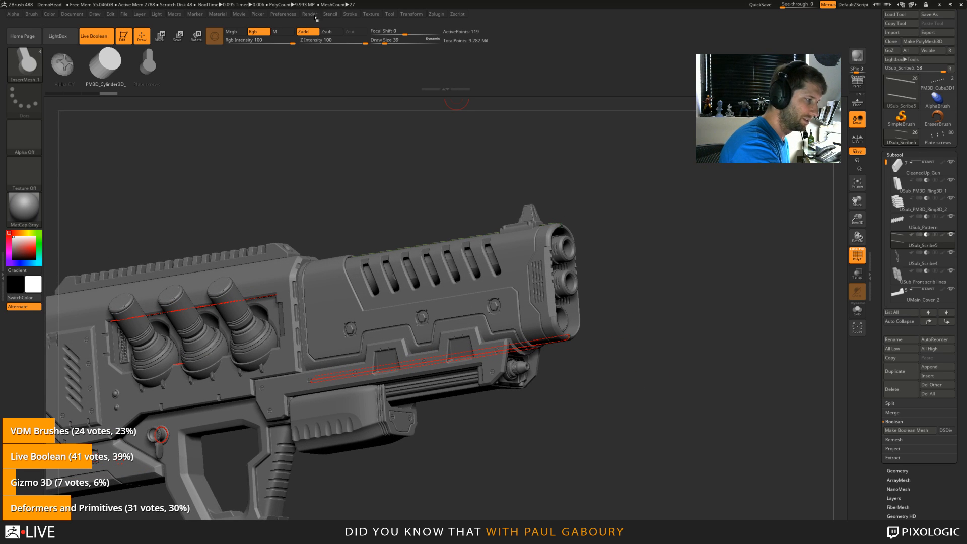
Step: Select the UMain_Cover_2 subtool and isolate it to examine its polygroups and wireframe
left_click_drag(630, 427, 606, 395)
key("Down")
key("Down")
key("Down")
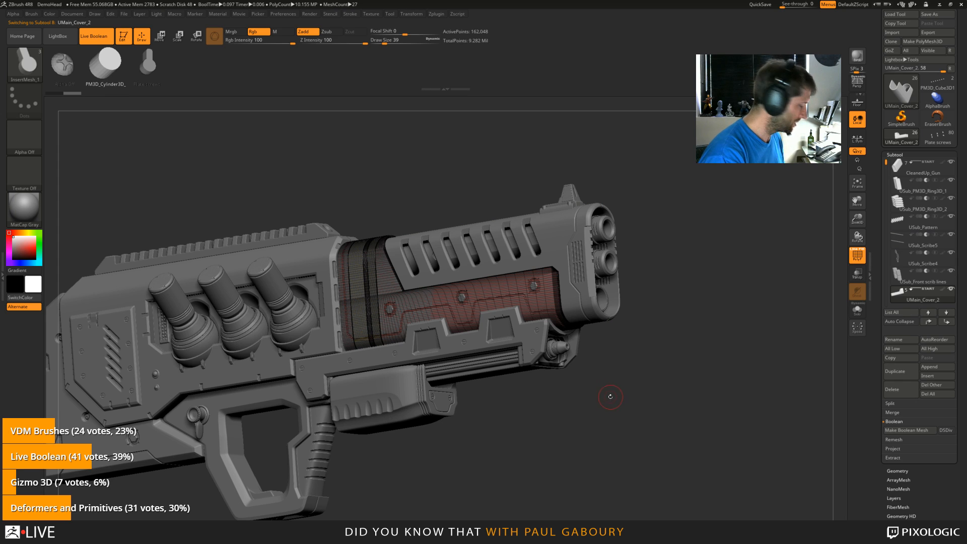
left_click(857, 309)
left_click_drag(695, 365, 564, 388)
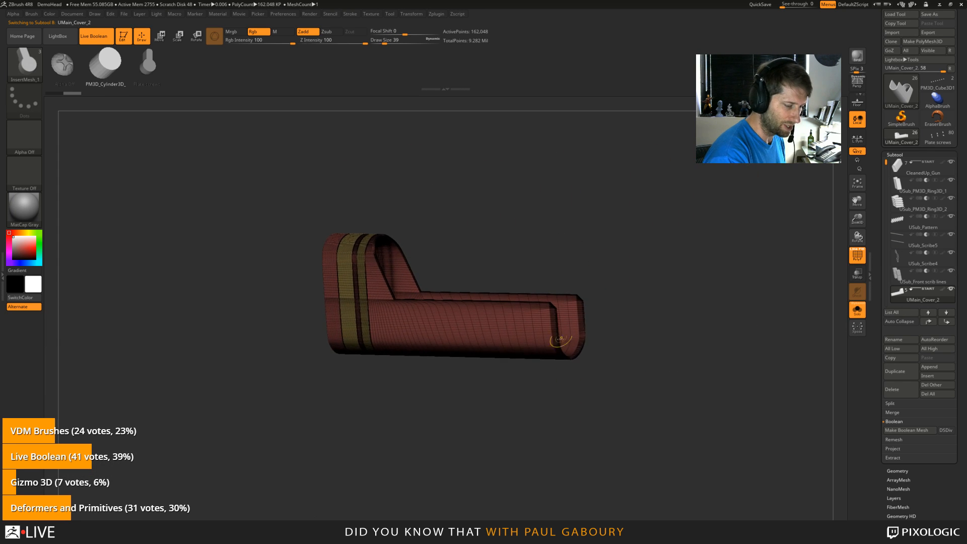
mouse_move(564, 388)
right_mouse_down("ctrl")
mouse_move(630, 428)
mouse_move(541, 397)
mouse_move(595, 350)
right_mouse_up("ctrl")
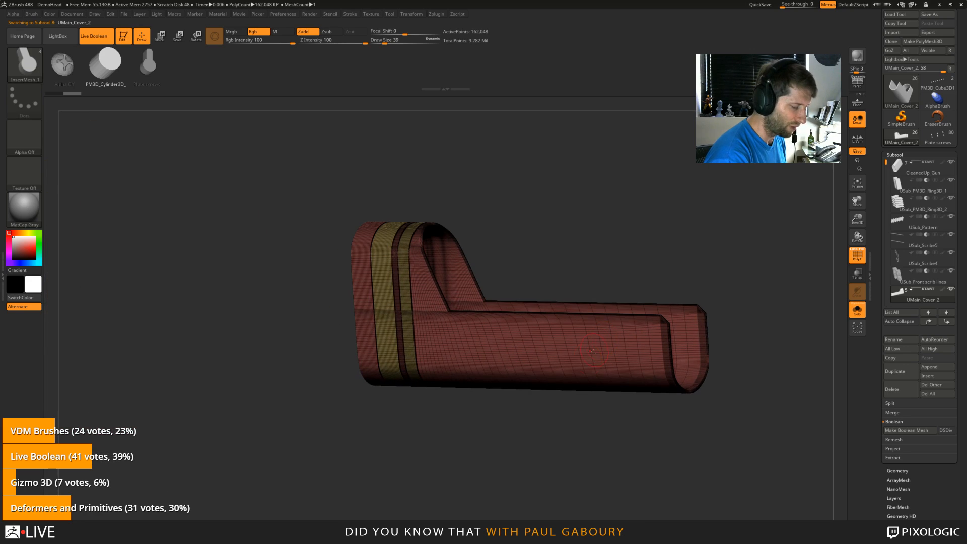
Step: Hide the polyframes and examine the isolated cover's plain surface and thin rim from close up and as a whole
right_click_drag(452, 376, 488, 354, "alt")
right_click_drag(444, 307, 493, 359, "ctrl")
key("shift+f")
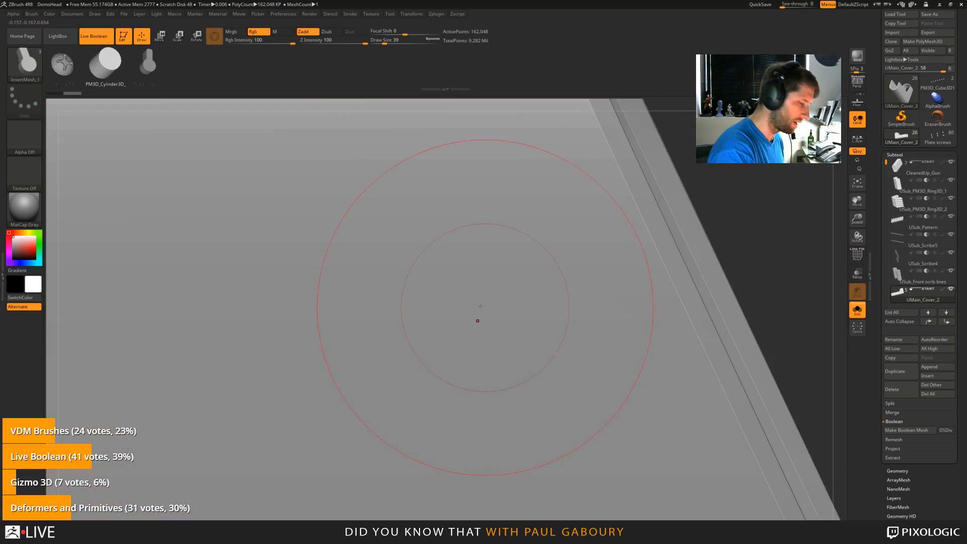
key("ctrl")
mouse_move(560, 350)
right_mouse_down("ctrl")
mouse_move(486, 388)
mouse_move(462, 255)
mouse_move(484, 339)
mouse_move(441, 365)
mouse_move(661, 372)
right_mouse_up("ctrl")
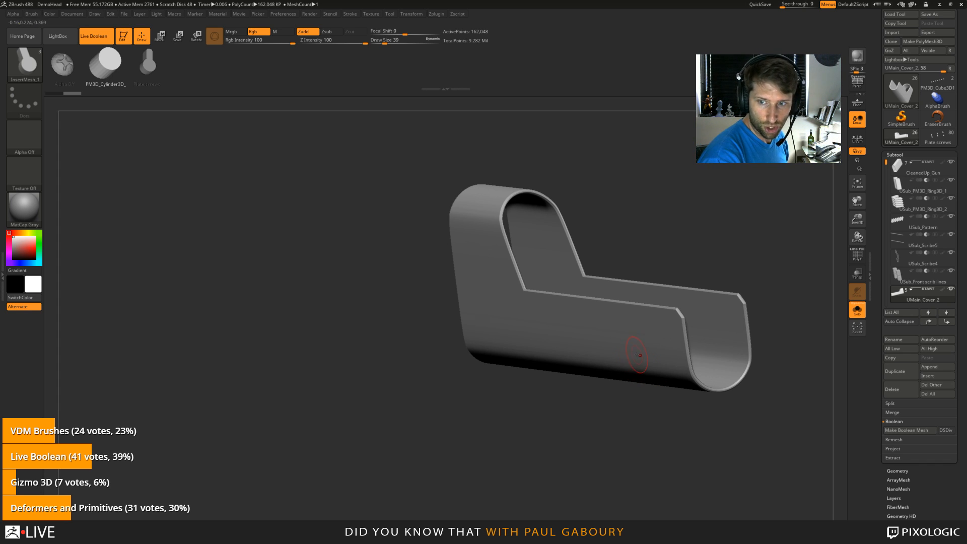
right_click_drag(648, 363, 569, 384, "alt")
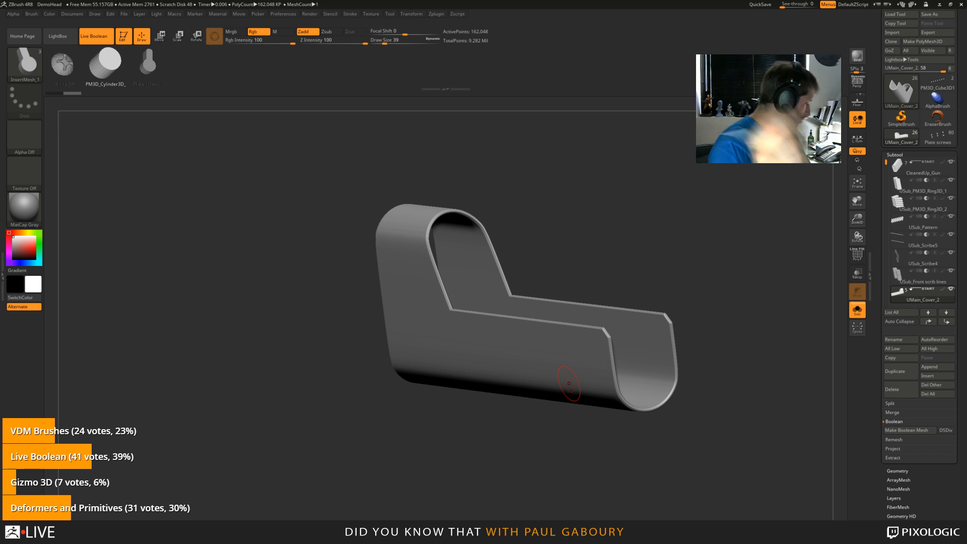
Step: Switch the active tool to the Sphere3D primitive
left_click(901, 90)
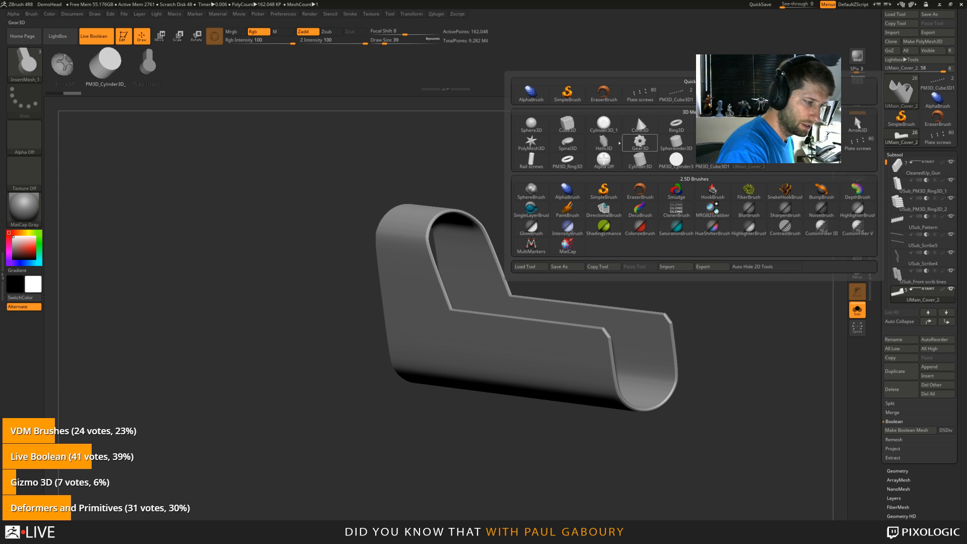
left_click(531, 124)
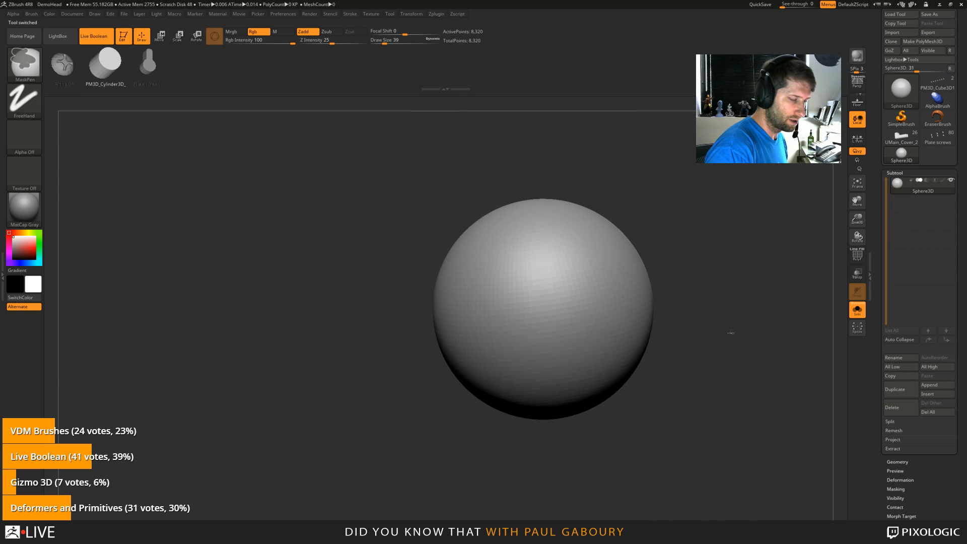
left_click_drag(759, 349, 688, 339, "alt")
Step: Load the DemoAnimeHead project from the project library in place of the current project
key("comma")
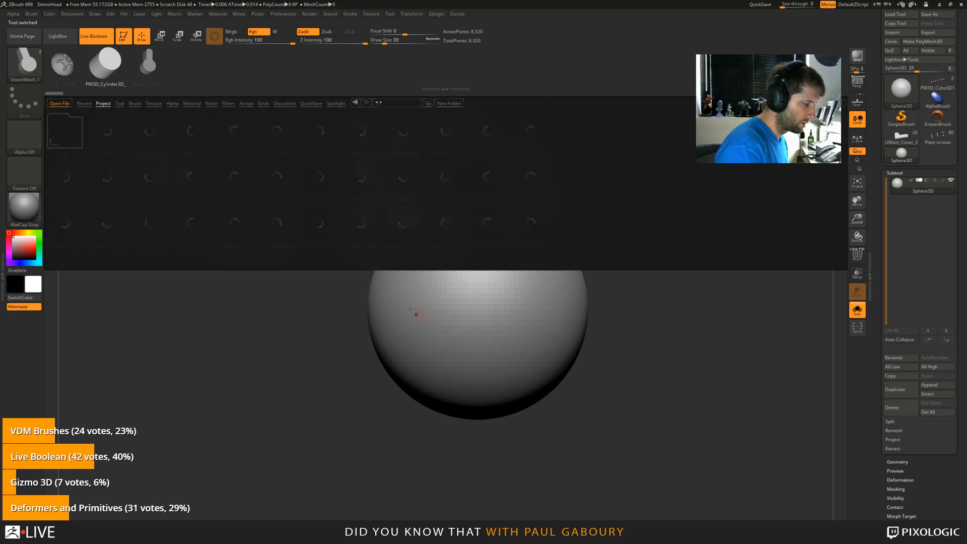
double_click(276, 131)
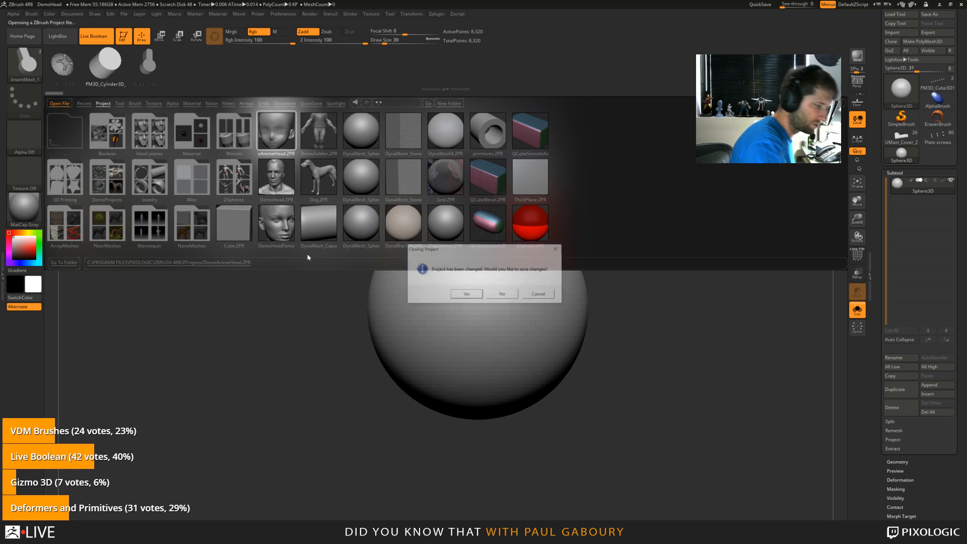
left_click(467, 295)
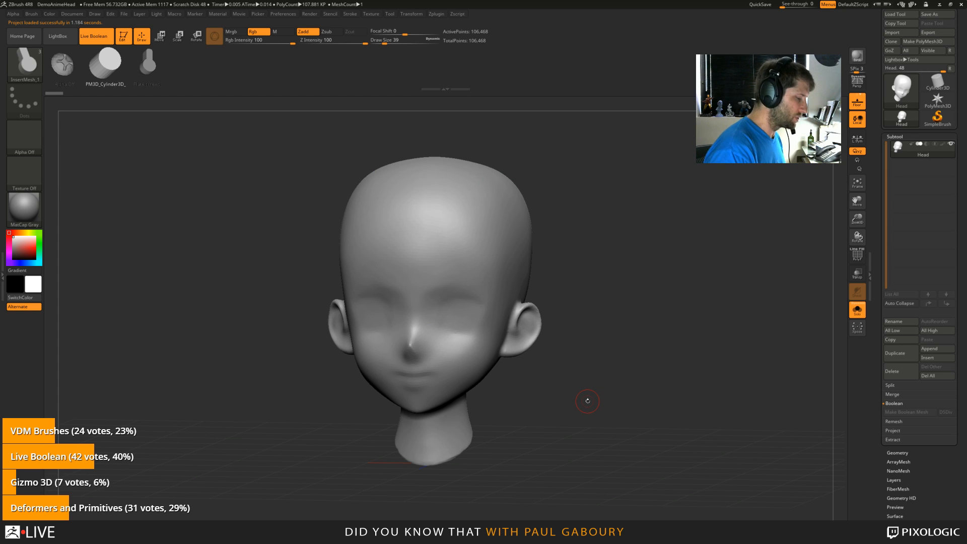
Step: Pick the Chisel3D brush and subdivide the anime head twice
key("b")
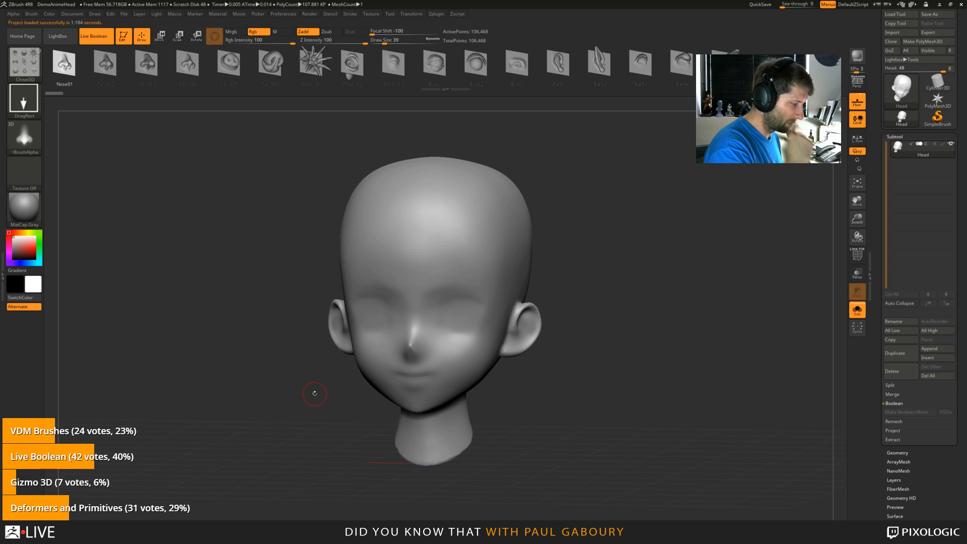
left_click_drag(552, 294, 576, 316, "alt")
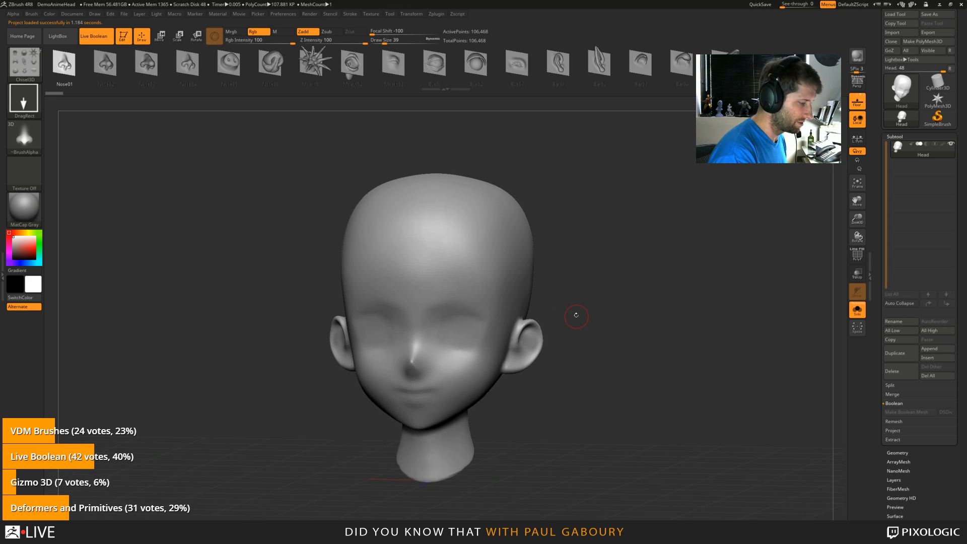
key("ctrl")
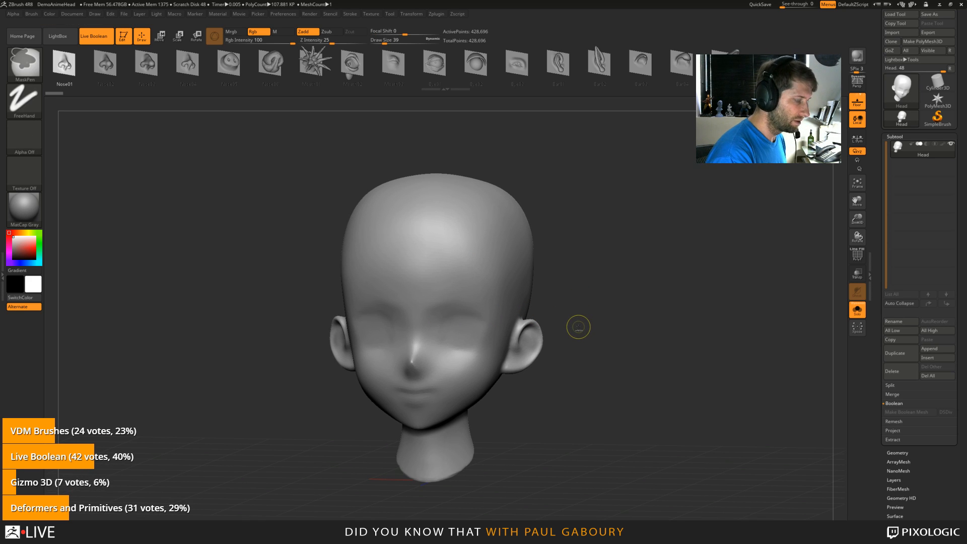
key("ctrl+d")
left_click_drag(602, 311, 596, 315)
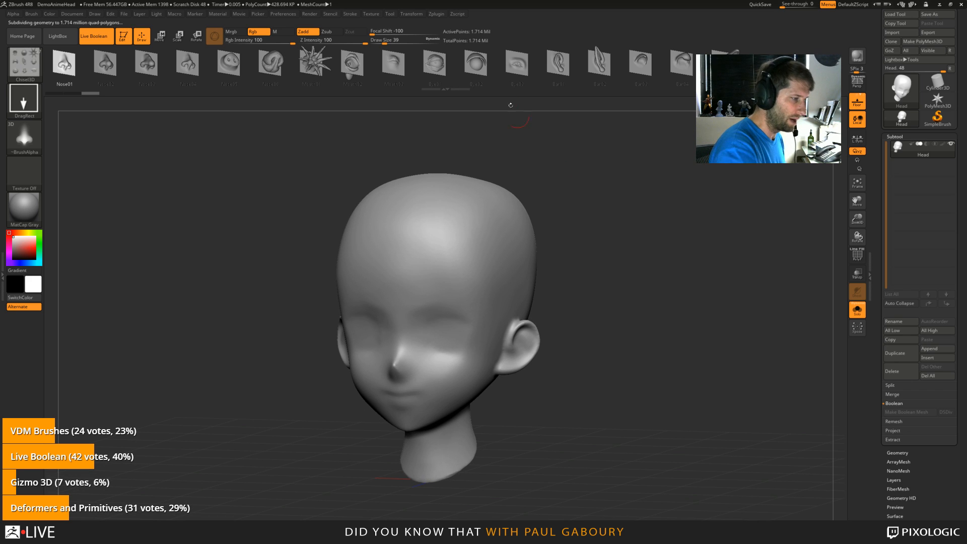
Step: Try stamping the Eye02 shape onto the front of the head
left_click(475, 63)
left_click_drag(472, 263, 494, 309)
mouse_move(625, 375)
left_mouse_down()
mouse_move(624, 330)
mouse_move(494, 273)
mouse_move(654, 343)
mouse_move(634, 345)
mouse_move(685, 330)
left_mouse_up()
key("ctrl")
key("ctrl+z")
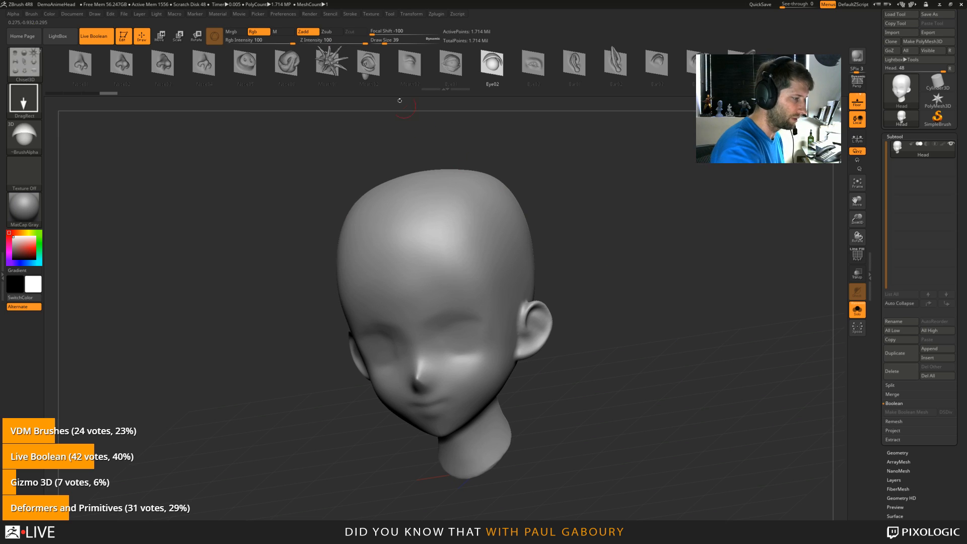
Step: Stamp the Eye01 shape over the head's eye sockets, mirrored on both sides of the face
left_click(435, 64)
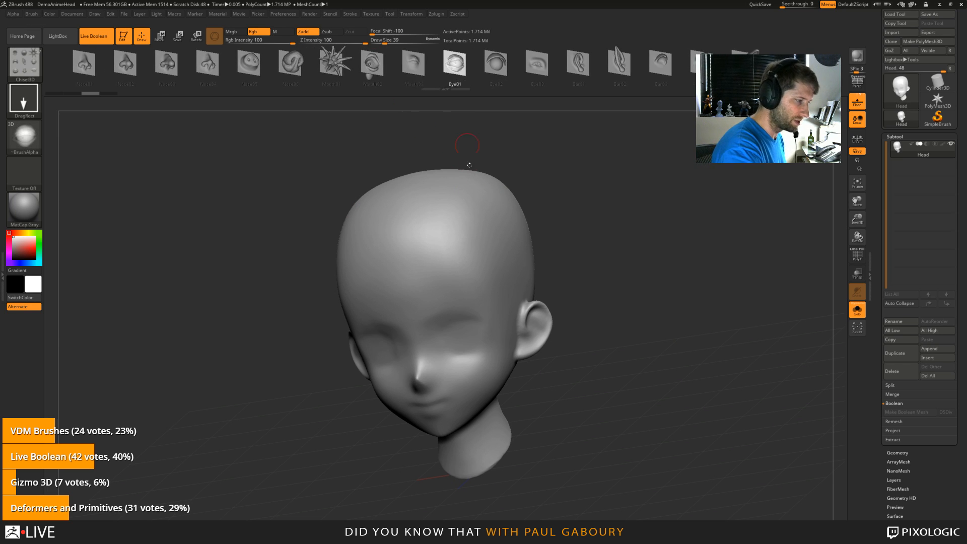
left_click_drag(456, 340, 454, 279)
left_click_drag(564, 363, 597, 357)
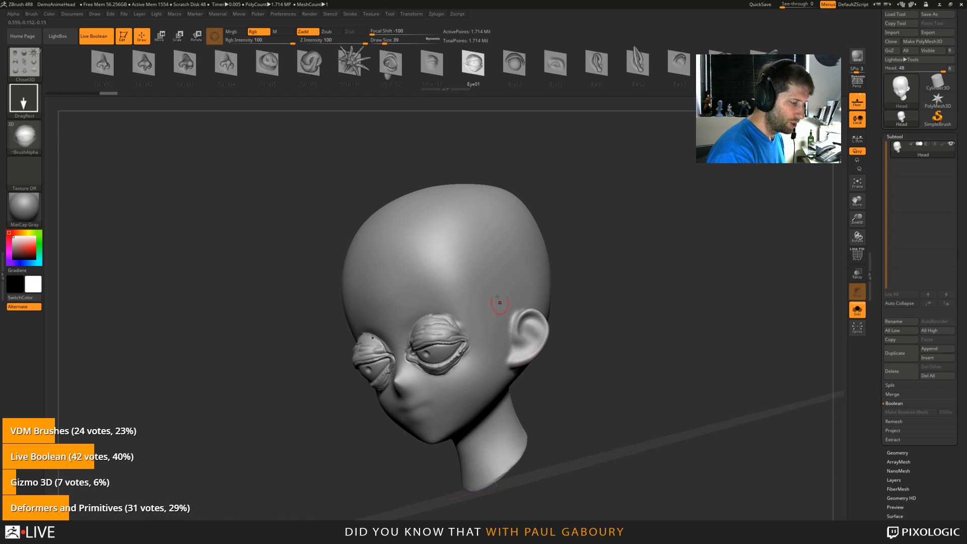
Step: Try stamping additional Eye01 shapes on the side of the head above the ear
left_click_drag(483, 271, 508, 247)
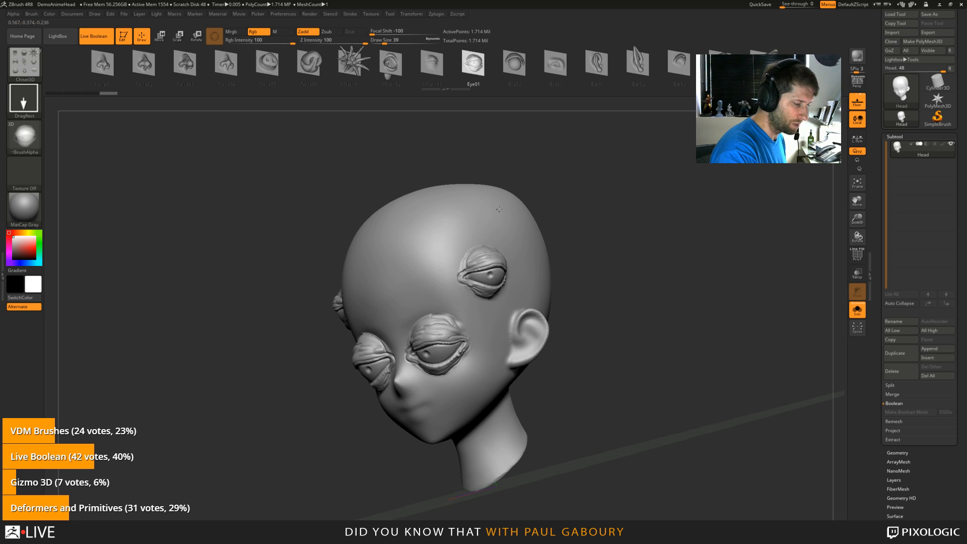
key("ctrl+z")
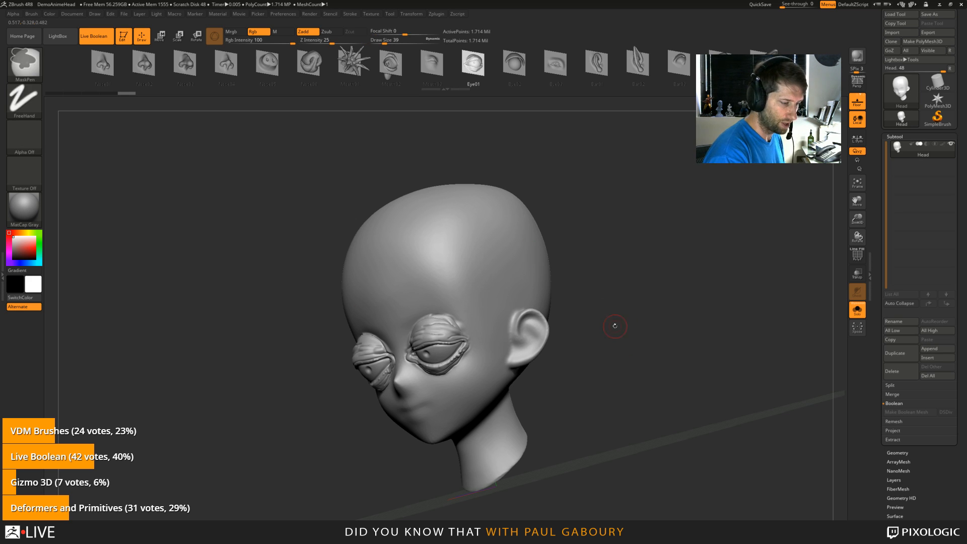
left_click_drag(484, 268, 596, 309)
key("ctrl+z")
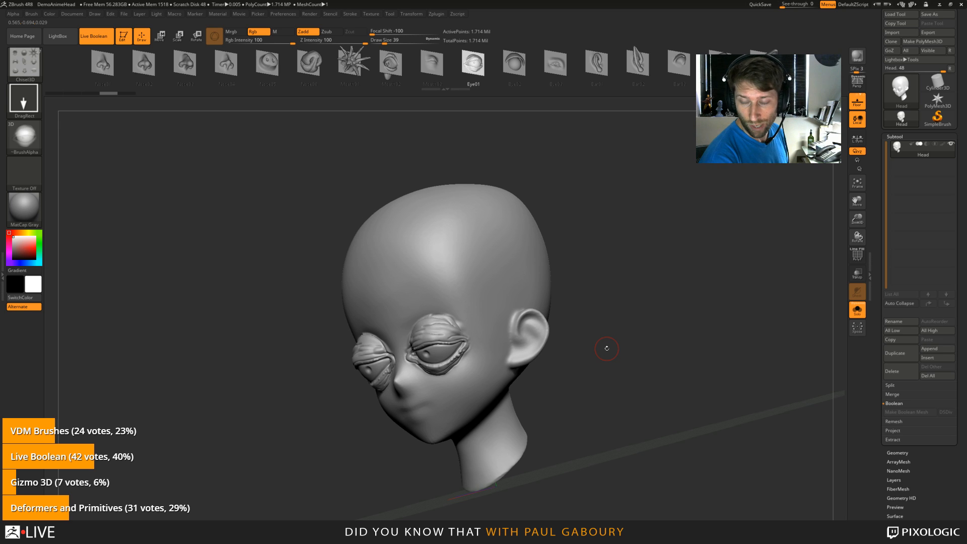
Step: Switch the brush stroke to DragDot and try placing a small Eye01 shape on the side of the head
left_click(24, 98)
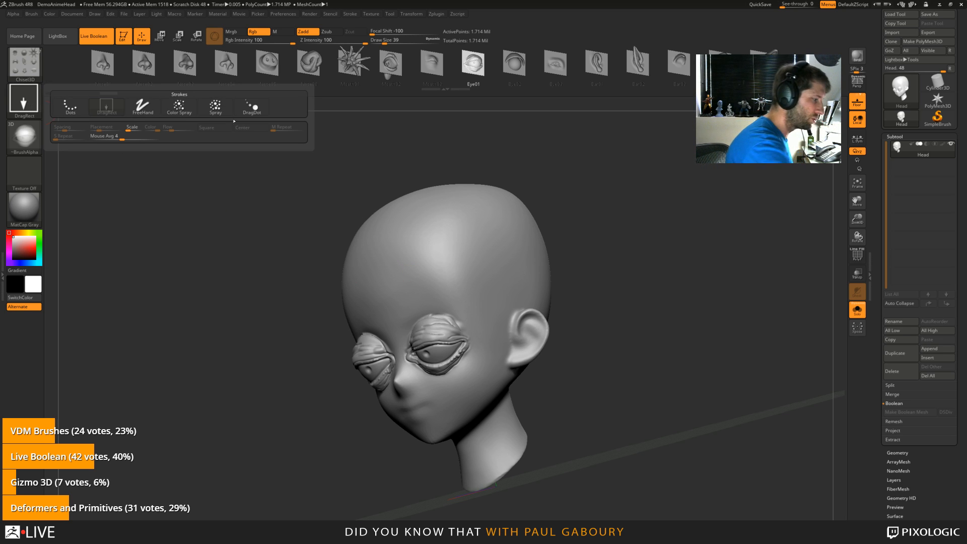
left_click(252, 108)
left_click_drag(620, 332, 599, 362)
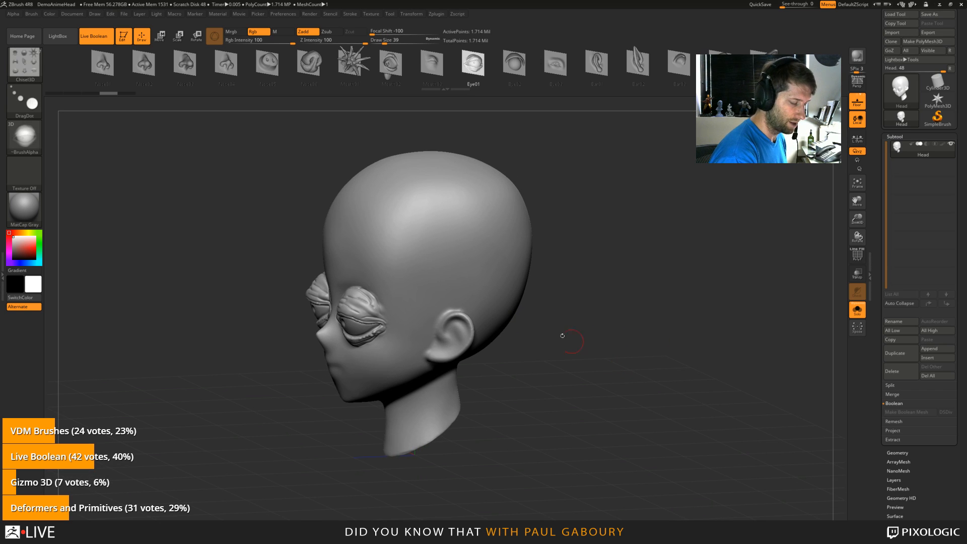
mouse_move(454, 265)
left_mouse_down()
mouse_move(473, 241)
mouse_move(444, 204)
mouse_move(465, 235)
mouse_move(403, 261)
mouse_move(456, 214)
mouse_move(485, 233)
mouse_move(448, 274)
mouse_move(452, 238)
left_mouse_up()
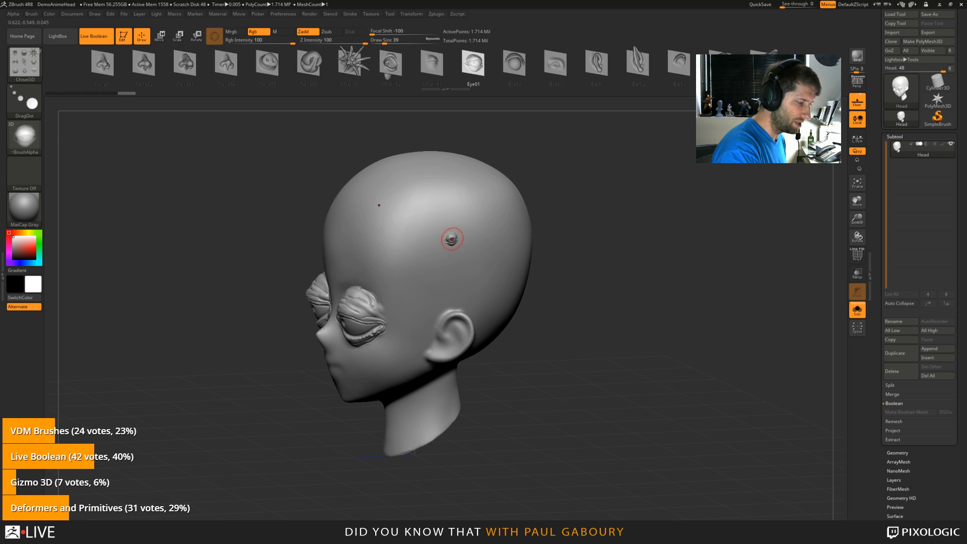
Step: Increase the draw size to 124 and place an Eye01 shape on the side of the head above the ear
key("s")
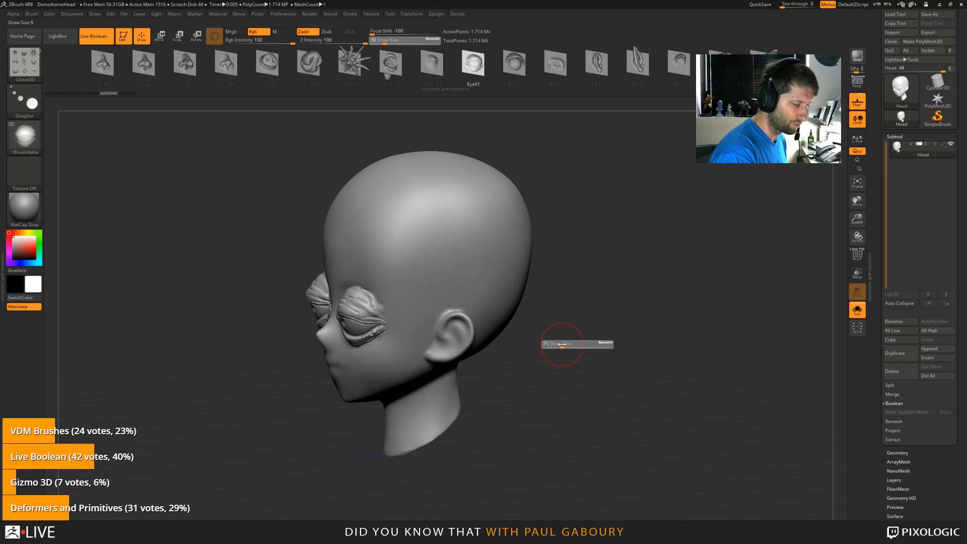
left_click_drag(556, 345, 563, 345)
left_click_drag(447, 259, 448, 232)
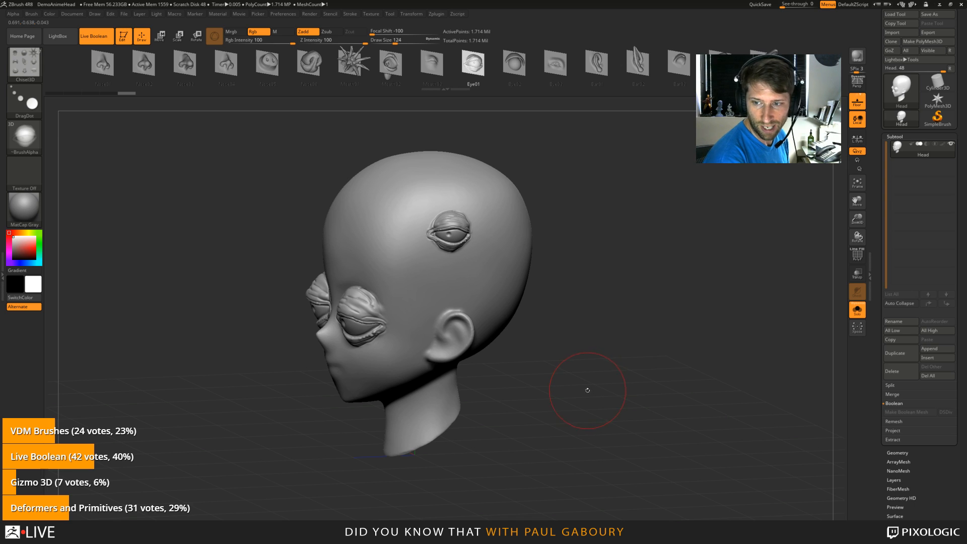
left_click_drag(581, 399, 623, 380, "alt")
mouse_move(612, 384)
right_mouse_down("ctrl")
mouse_move(624, 361)
mouse_move(496, 302)
right_mouse_up("ctrl")
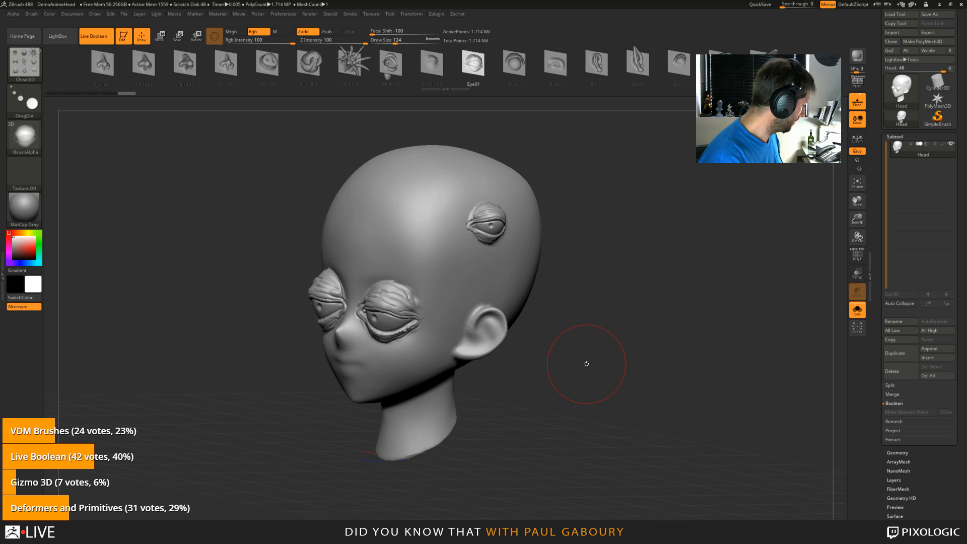
Step: Subdivide the head once more and place another Eye01 shape near the top of the head's side
key("ctrl+d")
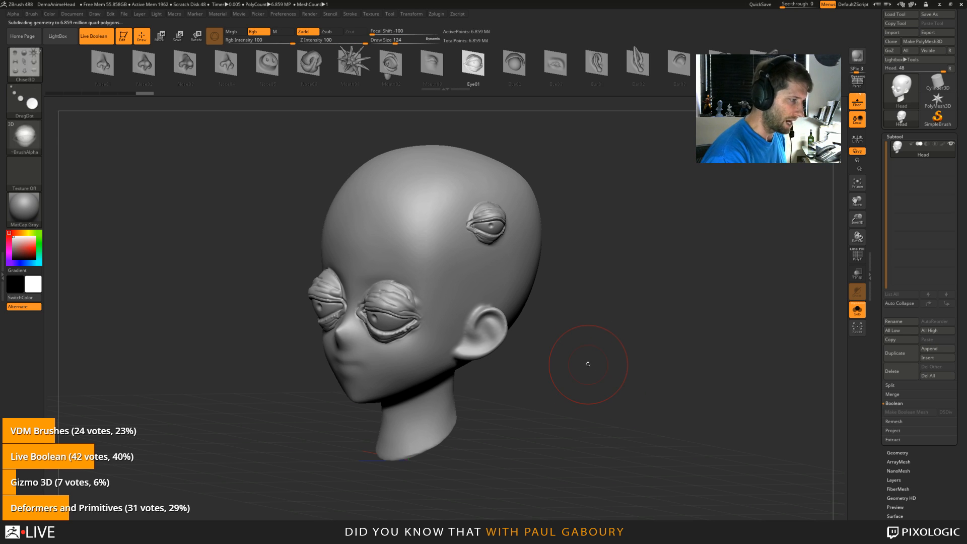
left_click_drag(436, 249, 448, 191)
left_click_drag(443, 277, 452, 175)
Step: Place a Mouth02 shape below the eyes on the side of the head and a spiky star shape toward the back of the skull
left_click(391, 63)
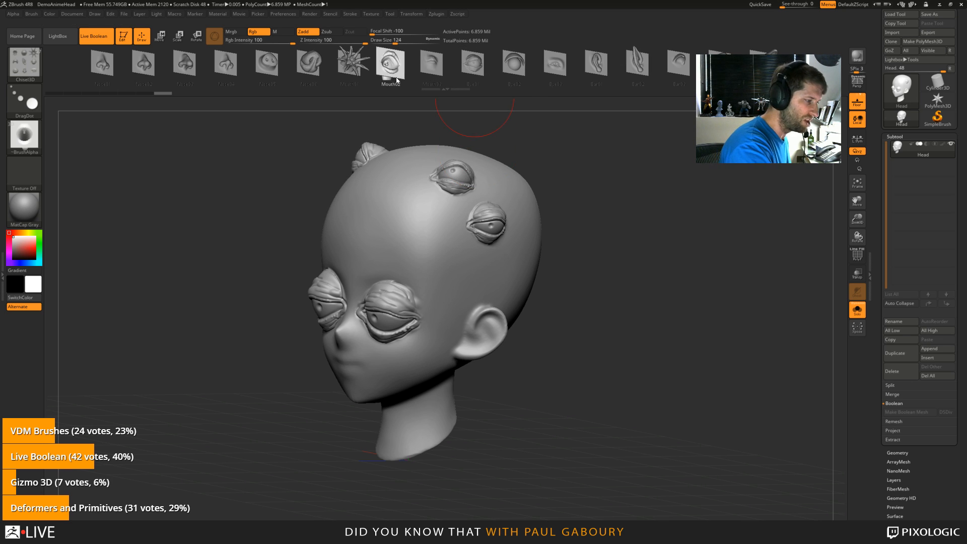
left_click_drag(455, 307, 452, 262)
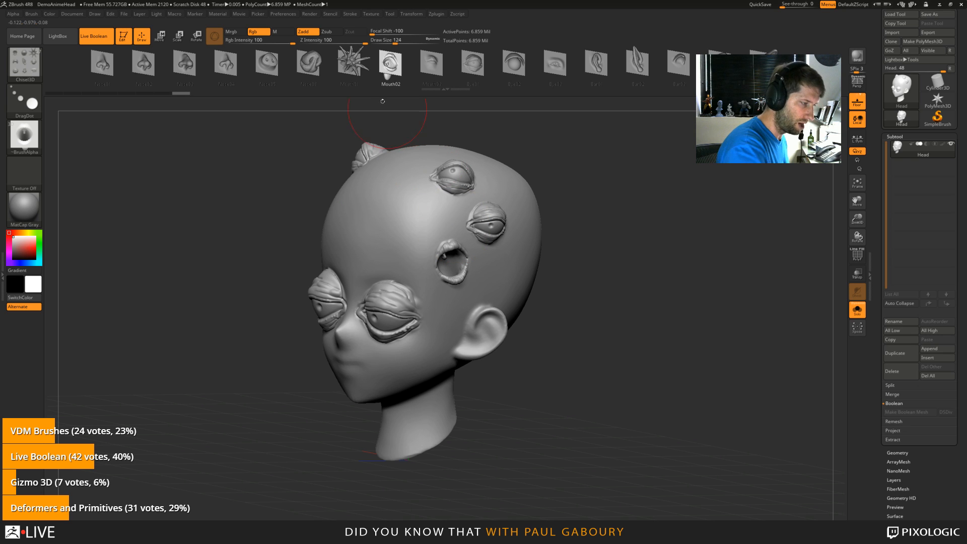
left_click(352, 62)
left_click_drag(630, 202, 564, 211)
mouse_move(536, 269)
left_mouse_down()
mouse_move(574, 302)
mouse_move(574, 274)
left_mouse_up()
Step: Place a Nose06 shape on the cheek in front of the ear and an Ear02 shape near the top of the head
left_click(309, 63)
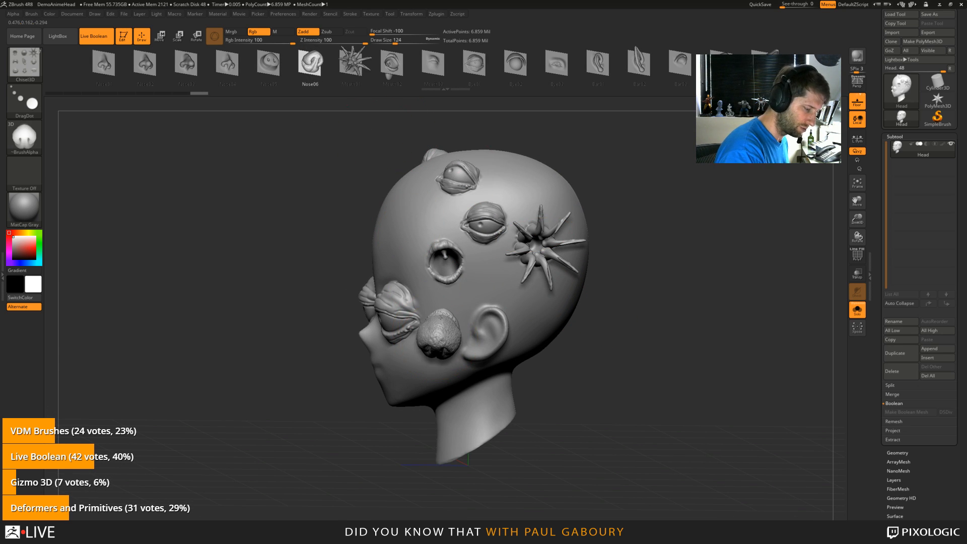
mouse_move(534, 413)
left_mouse_down()
mouse_move(603, 420)
mouse_move(556, 438)
mouse_move(542, 430)
left_mouse_up()
mouse_move(595, 353)
left_mouse_down()
mouse_move(546, 304)
mouse_move(323, 281)
left_mouse_up()
left_click(638, 63)
left_click_drag(229, 307, 218, 206)
mouse_move(383, 312)
left_mouse_down()
mouse_move(428, 342)
mouse_move(493, 357)
mouse_move(556, 362)
mouse_move(591, 347)
mouse_move(579, 348)
left_mouse_up()
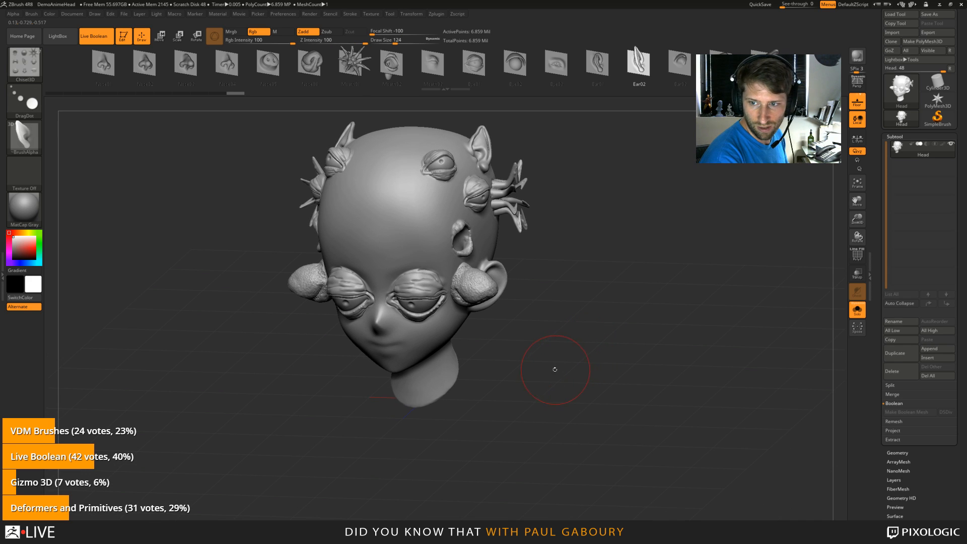
left_click_drag(544, 368, 604, 359, "shift")
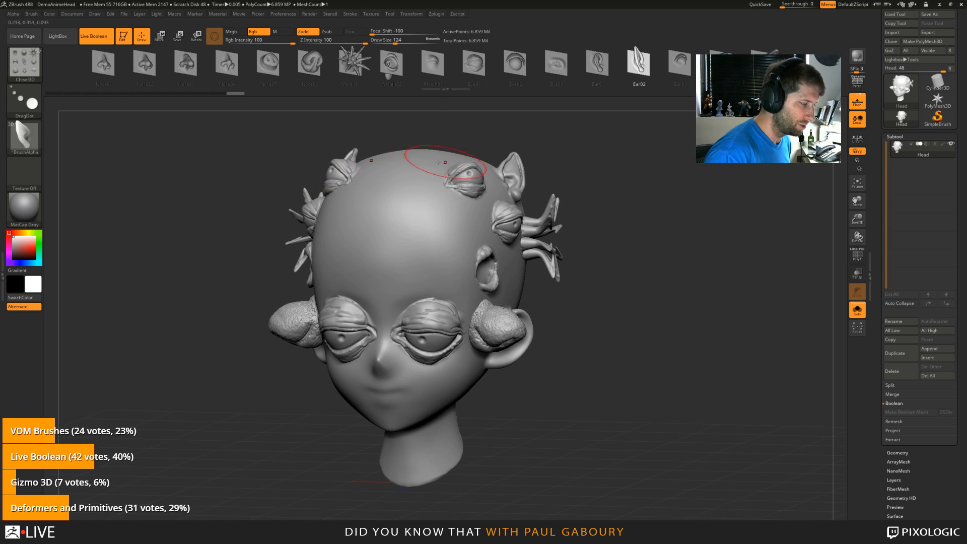
Step: Compare the head on the canvas at antialiased half size, zoomed in, and at actual size
left_click(71, 14)
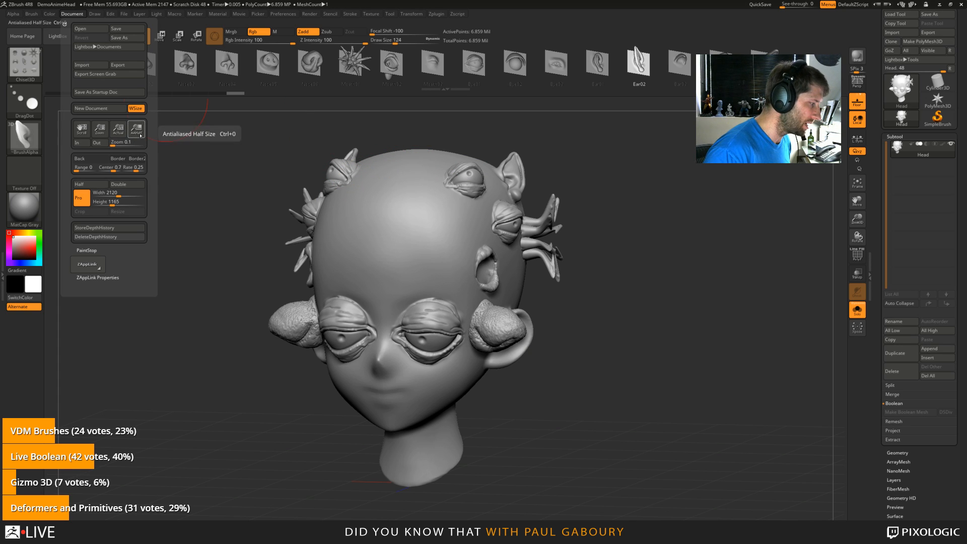
left_click(140, 134)
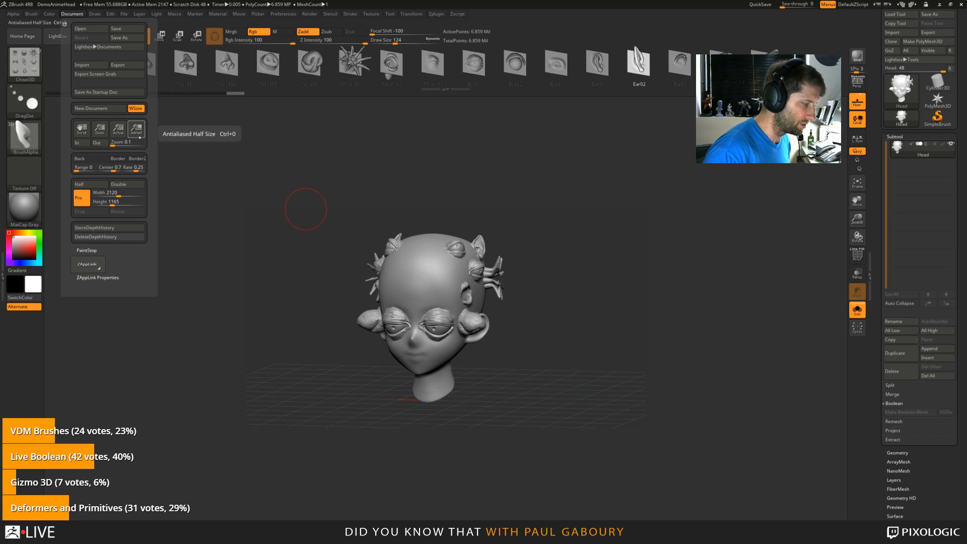
left_click(136, 130)
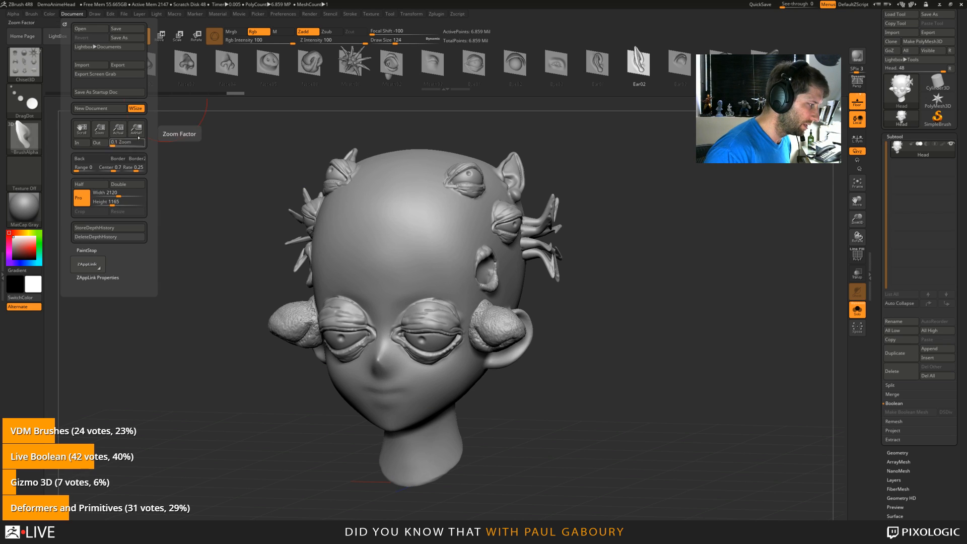
left_click(136, 130)
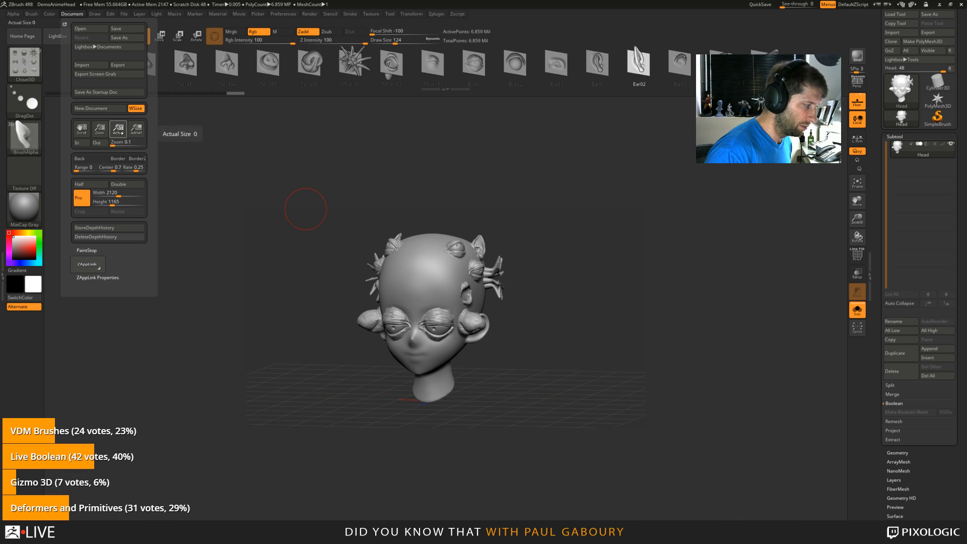
left_click_drag(100, 128, 125, 174)
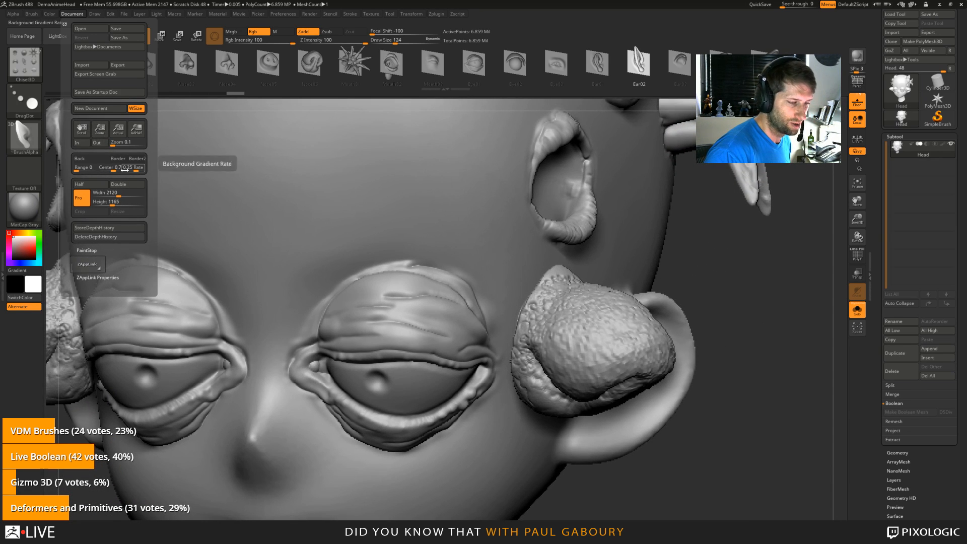
left_click(118, 129)
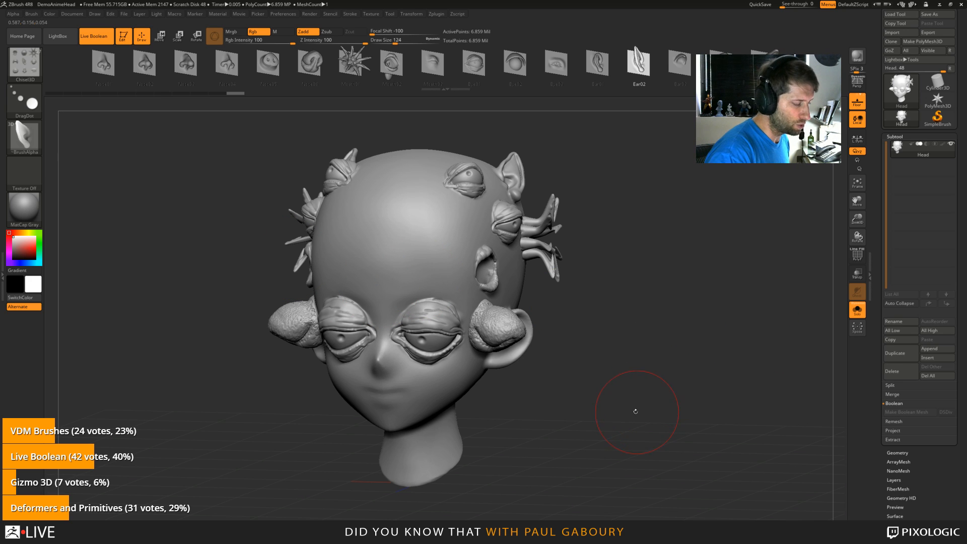
Step: Switch to a Plane3D primitive, display its polyframe, and convert it to a PolyMesh3D
left_click_drag(639, 414, 662, 373)
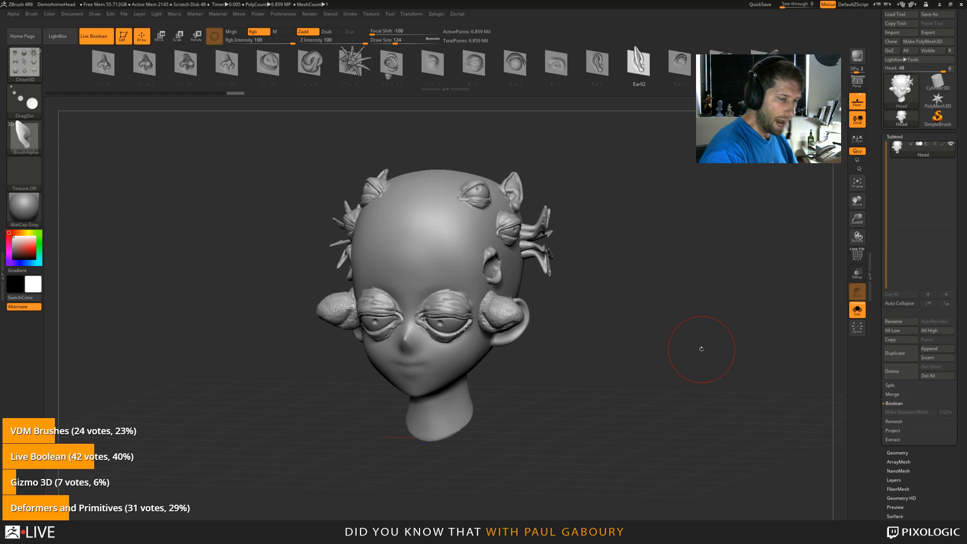
left_click(901, 90)
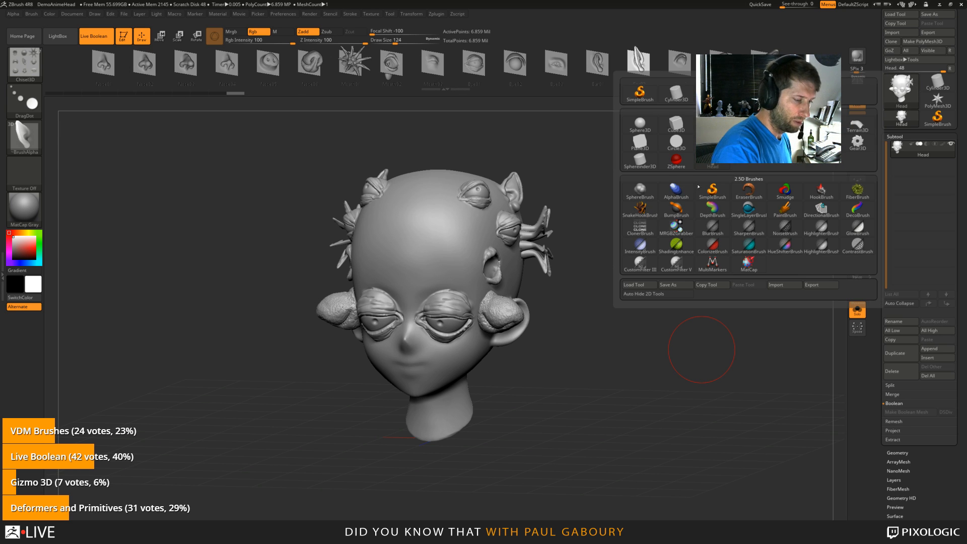
left_click(640, 141)
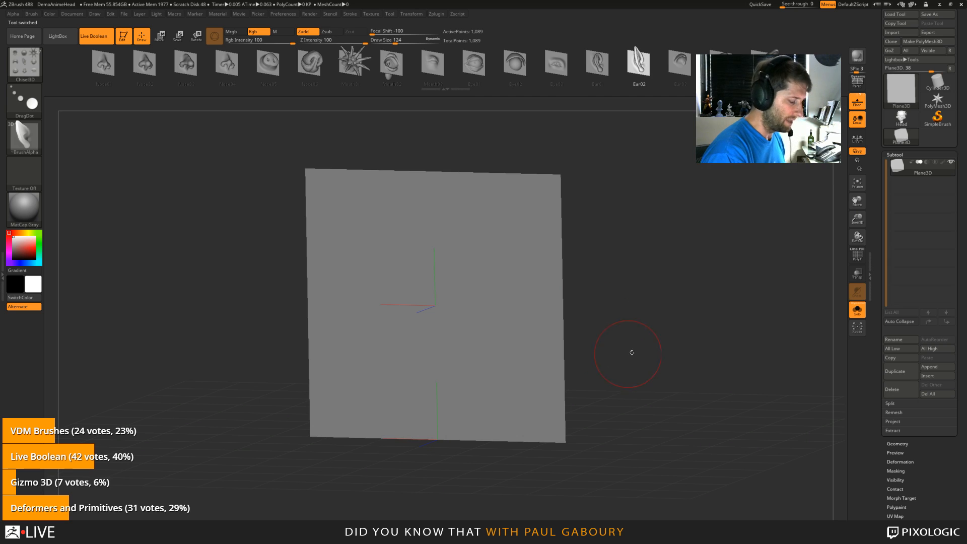
left_click_drag(632, 352, 659, 348)
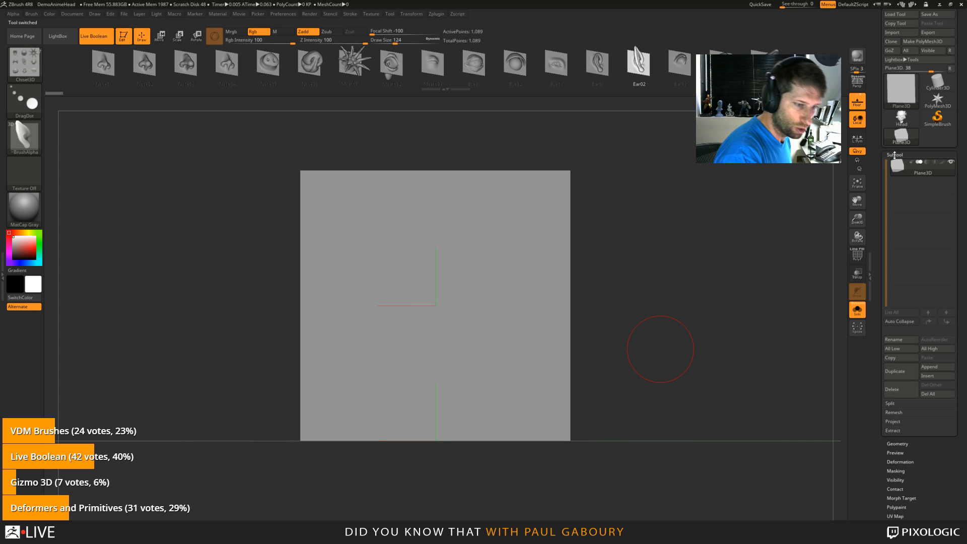
left_click(894, 155)
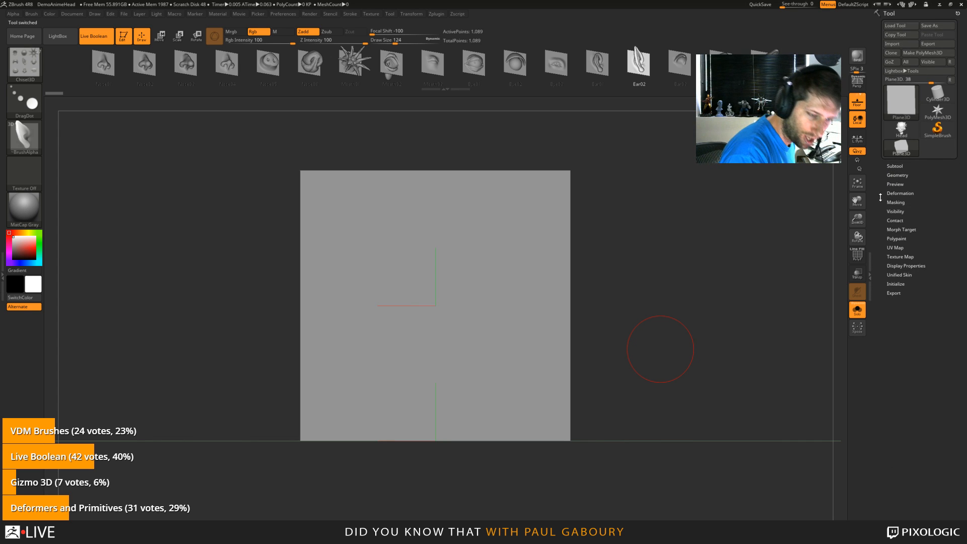
left_click_drag(561, 356, 641, 318)
key("shift+f")
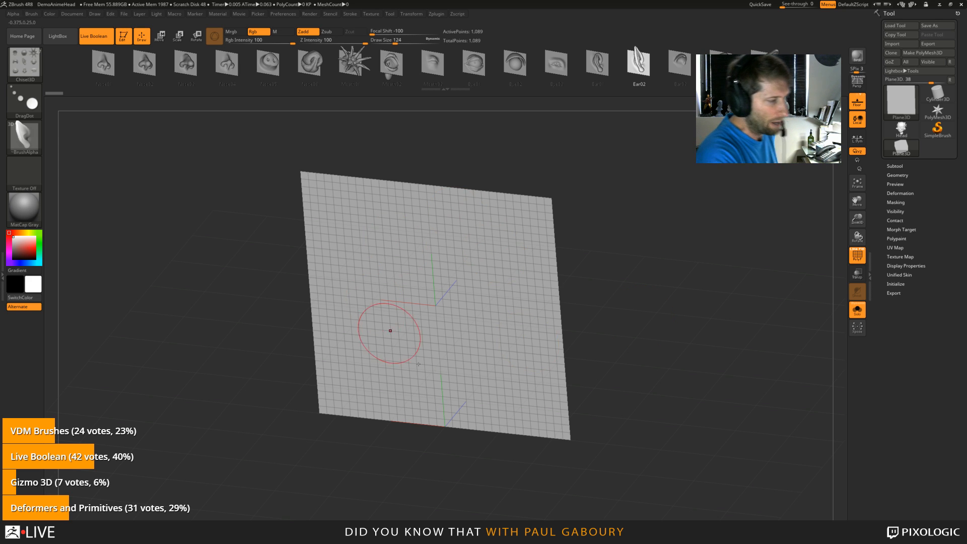
left_click(925, 53)
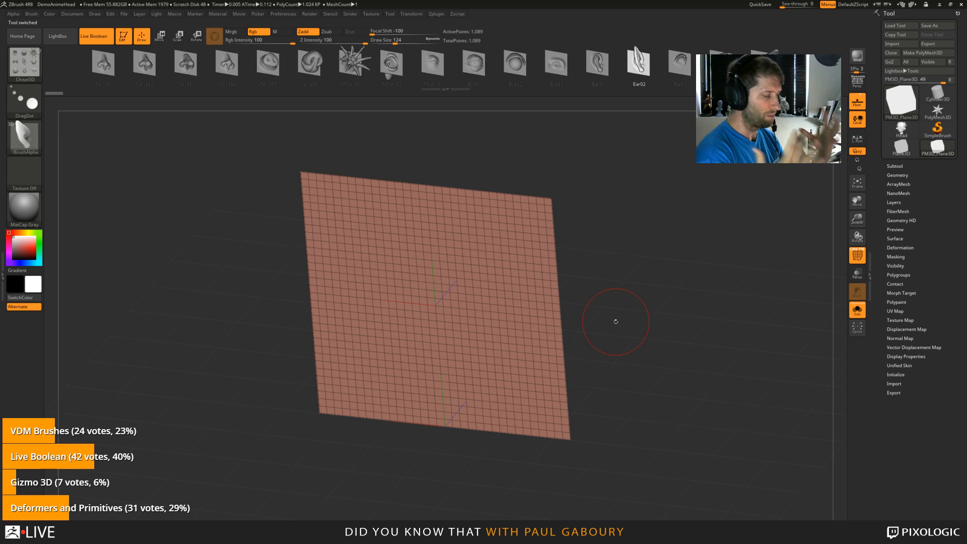
Step: Select the ClayBuildup brush with a draw size of 132 and build up an initial nose bump in the plane's middle
key("b")
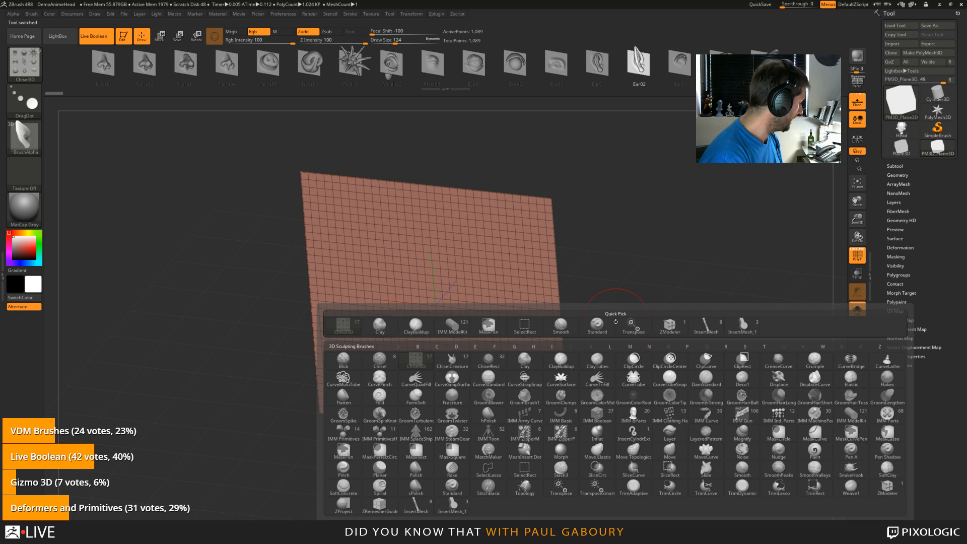
key("c")
key("b")
key("s")
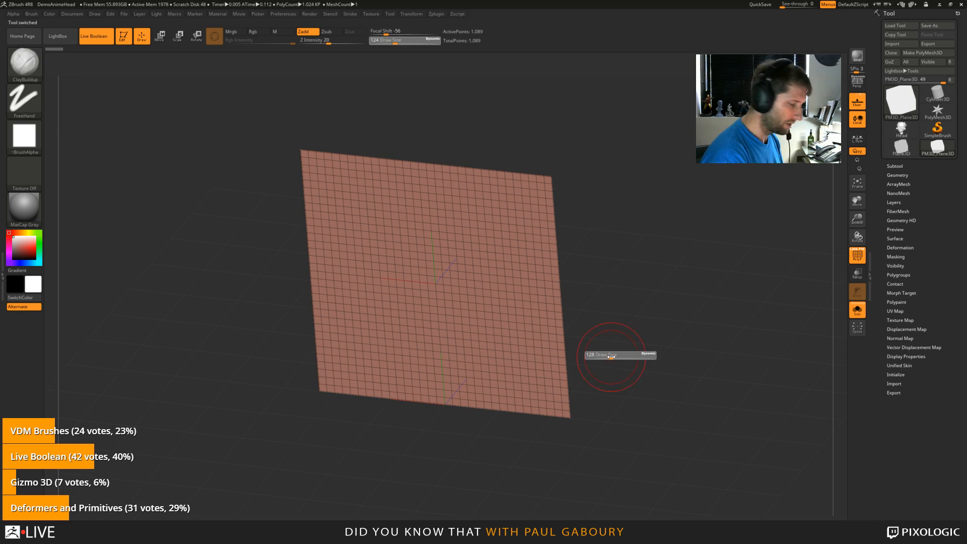
left_click(613, 356)
mouse_move(613, 356)
left_mouse_down()
mouse_move(490, 319)
mouse_move(471, 289)
mouse_move(430, 332)
left_mouse_up()
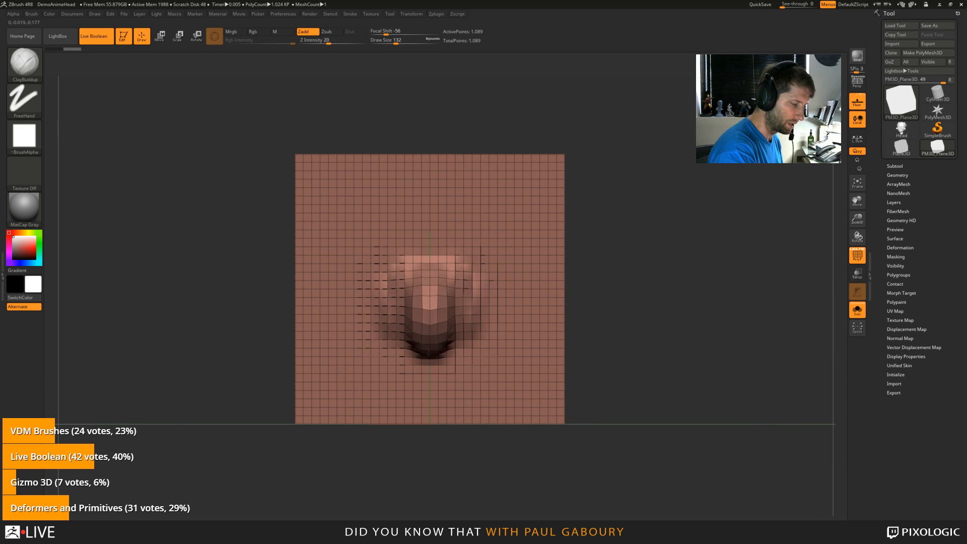
Step: Build up and smooth the bump into a rough nose with a bridge, rounded tip and nostril wings
left_click_drag(429, 250, 410, 284, "shift")
mouse_move(405, 325)
left_mouse_down()
mouse_move(428, 340)
mouse_move(429, 229)
mouse_move(428, 332)
left_mouse_up()
mouse_move(428, 262)
left_mouse_down("shift")
mouse_move(426, 366)
mouse_move(428, 241)
left_mouse_up("shift")
mouse_move(413, 282)
left_mouse_down("shift")
mouse_move(403, 322)
mouse_move(392, 327)
mouse_move(427, 302)
mouse_move(423, 337)
mouse_move(428, 262)
left_mouse_up("shift")
mouse_move(428, 242)
left_mouse_down("shift")
mouse_move(414, 355)
mouse_move(429, 360)
left_mouse_up("shift")
right_click_drag(429, 360, 483, 317)
right_click_drag(484, 317, 483, 353, "ctrl")
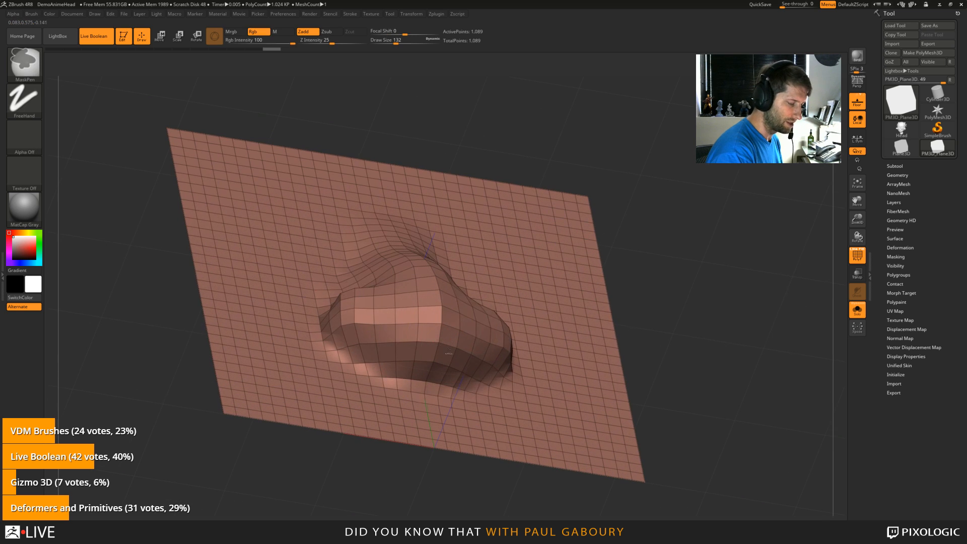
mouse_move(403, 323)
left_mouse_down()
mouse_move(443, 327)
mouse_move(418, 268)
left_mouse_up()
mouse_move(604, 282)
left_mouse_down()
mouse_move(650, 312)
mouse_move(667, 395)
mouse_move(628, 459)
mouse_move(626, 327)
mouse_move(651, 352)
mouse_move(596, 316)
left_mouse_up()
Step: Switch to the Move brush at draw size 251, try pulling the nose tip far outward, and undo that pull
key("b")
key("m")
key("v")
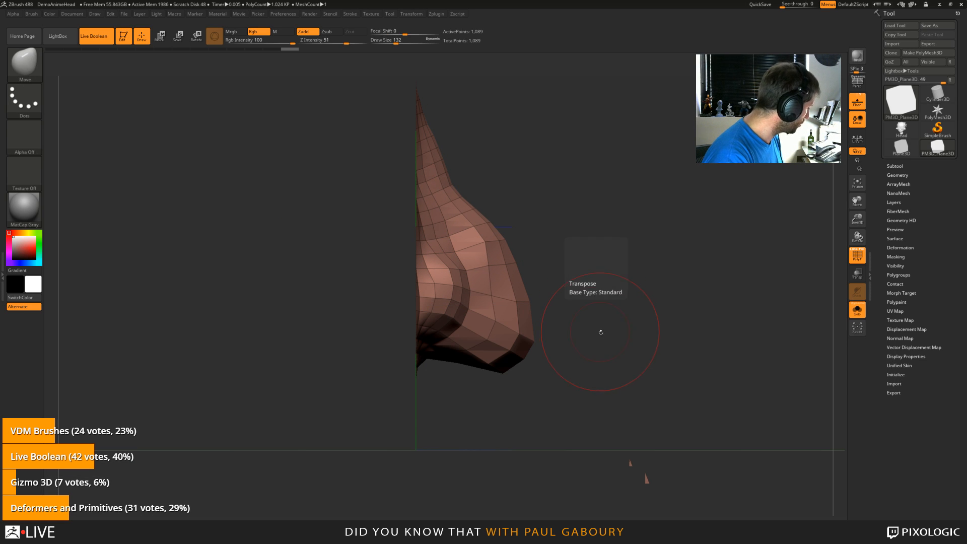
key("s")
mouse_move(576, 344)
left_mouse_down()
mouse_move(715, 443)
mouse_move(730, 470)
left_mouse_up()
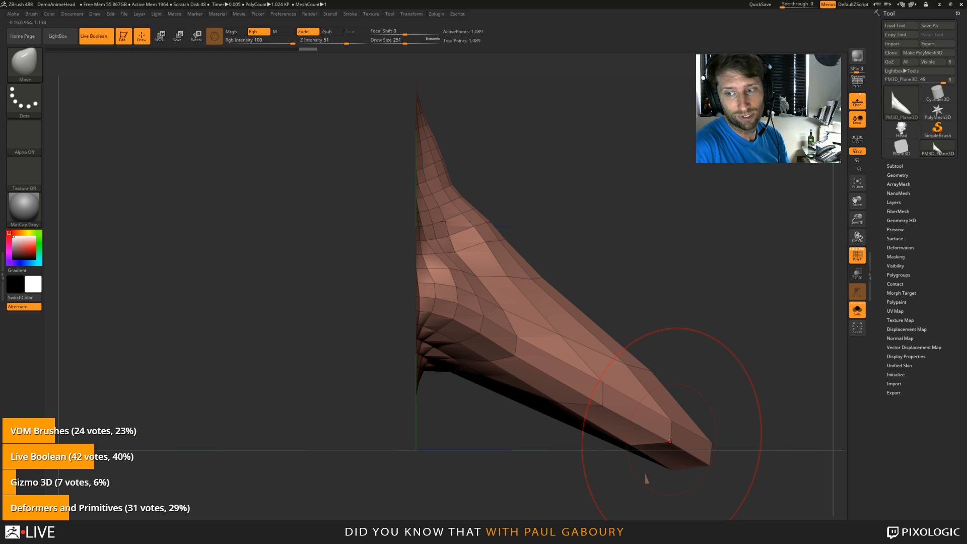
key("ctrl+z")
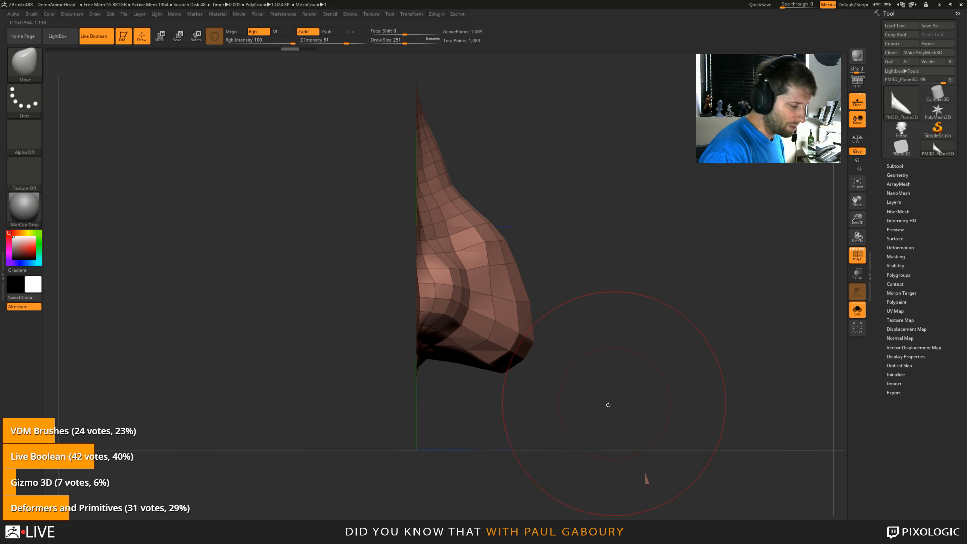
Step: Subdivide the plane twice and pull the nose's tip downward and its bridge outward with the Move brush
key("ctrl+d")
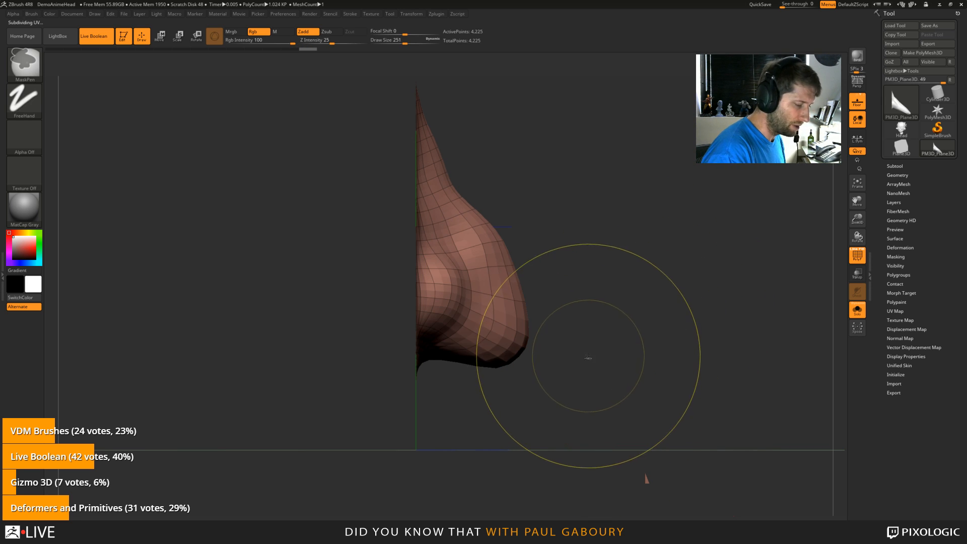
left_click_drag(526, 327, 476, 272)
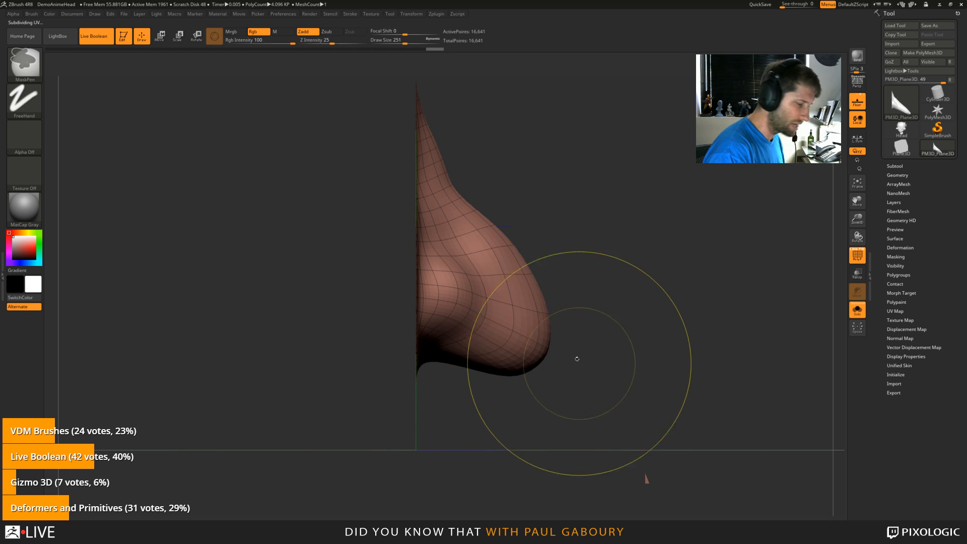
key("ctrl+d")
left_click_drag(504, 313, 559, 367)
left_click_drag(524, 297, 574, 385)
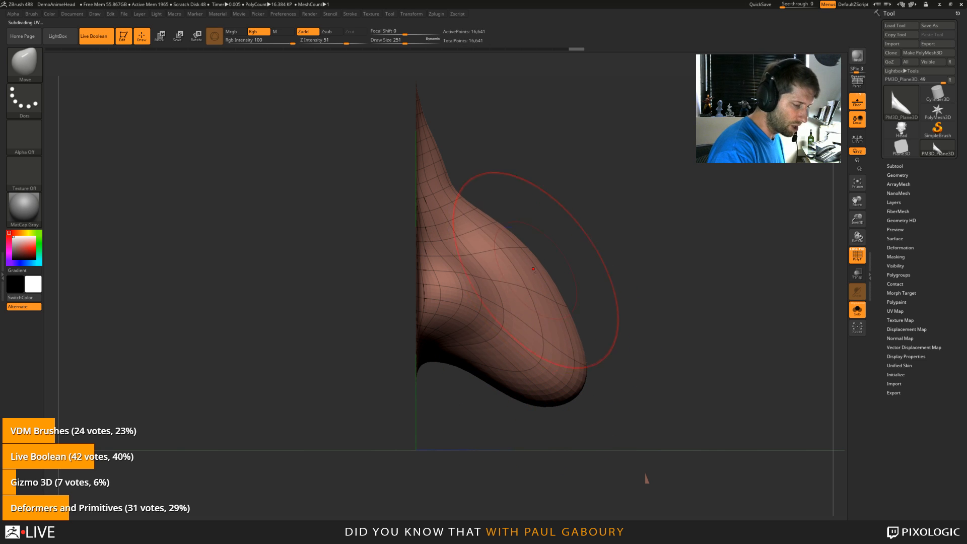
left_click_drag(423, 191, 464, 156)
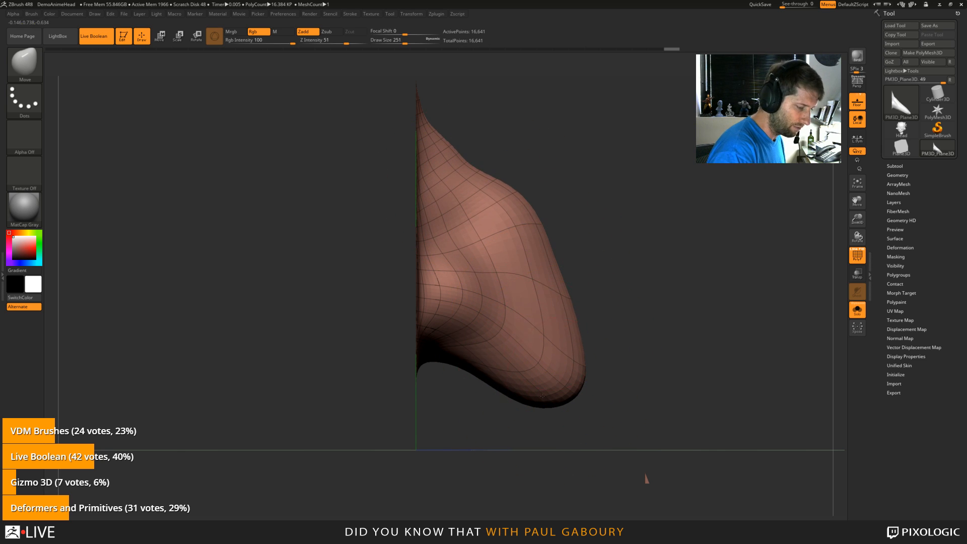
left_click_drag(579, 352, 557, 312)
Step: Invert the mask so that the flat plane is protected and only the nose stays editable
mouse_move(594, 433)
left_mouse_down("alt")
mouse_move(626, 464)
mouse_move(470, 212)
mouse_move(625, 404)
left_mouse_up("alt")
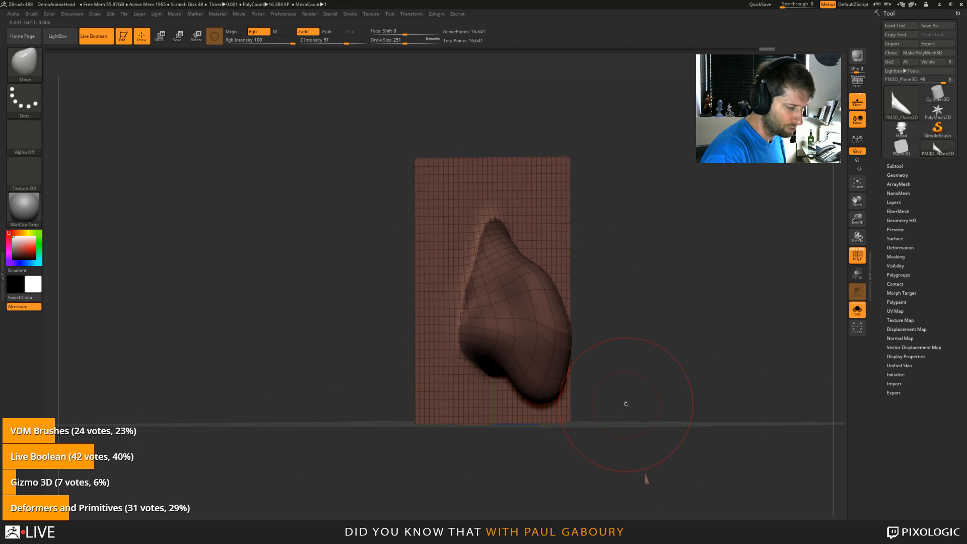
left_click(641, 399, "ctrl")
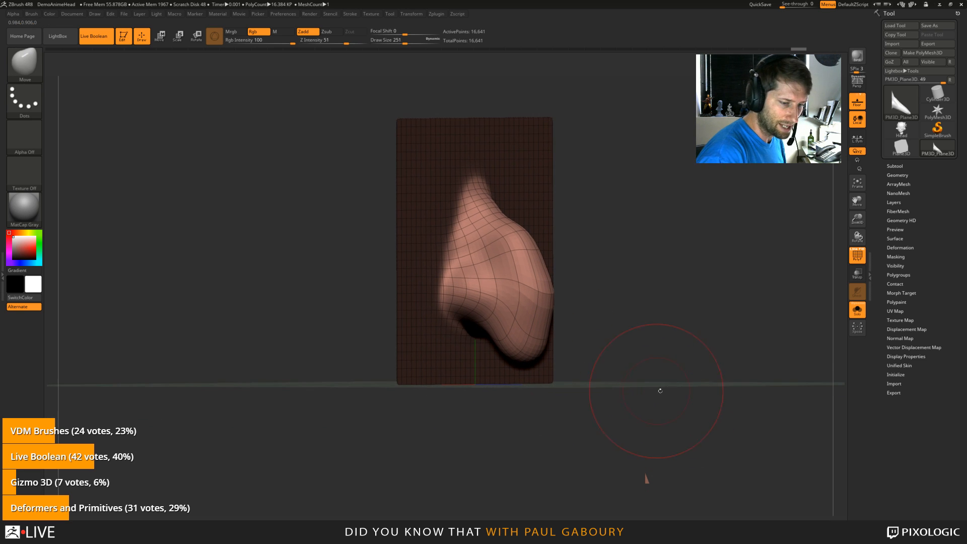
left_click_drag(674, 432, 657, 391, "alt")
Step: Even out the stretched polygons of the unmasked nose with the Relax Plane Grid deformation
left_click(908, 248)
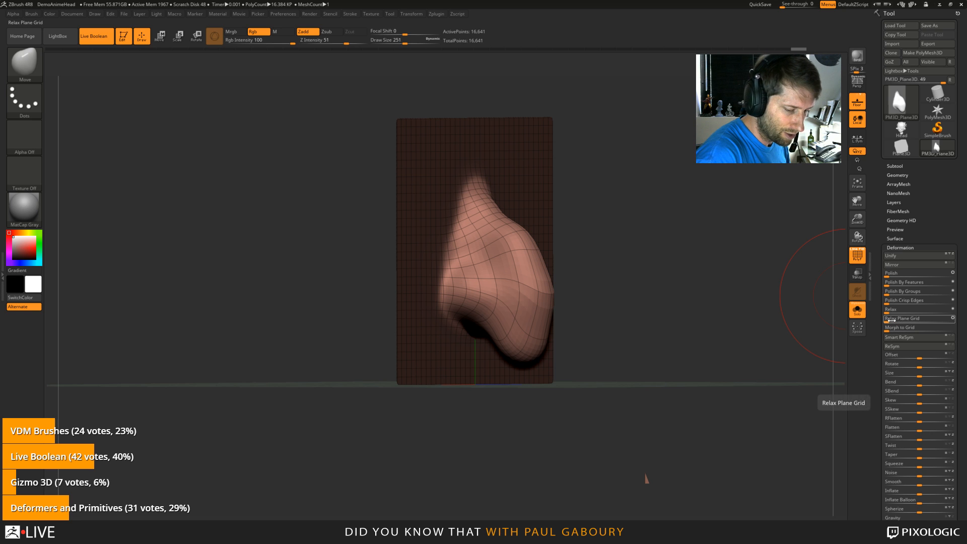
left_click(897, 318)
left_click(897, 318)
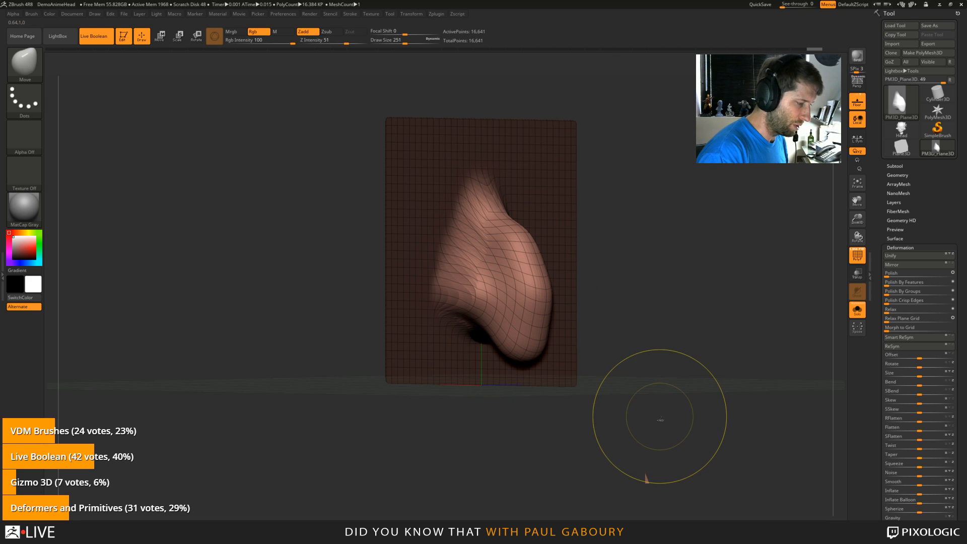
left_click_drag(465, 237, 532, 191, "shift")
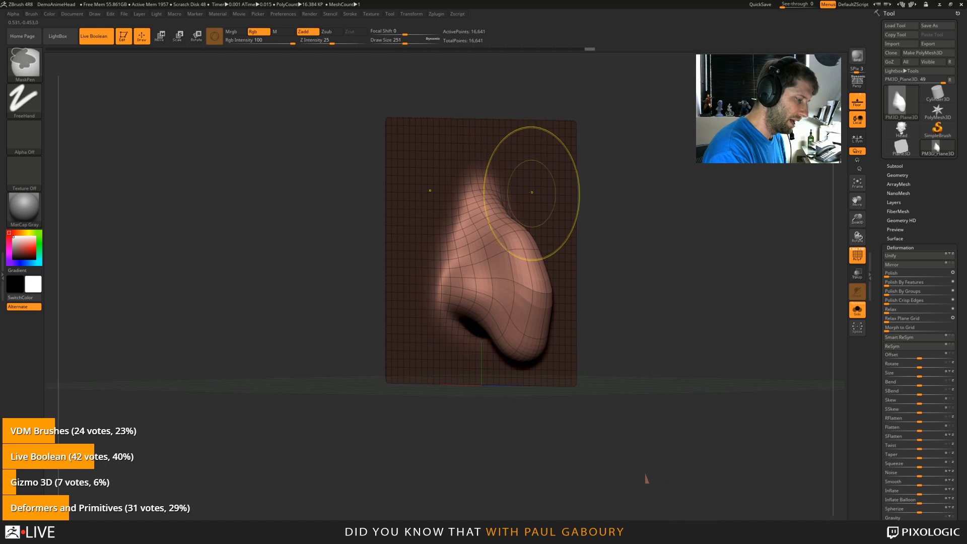
left_click(894, 318)
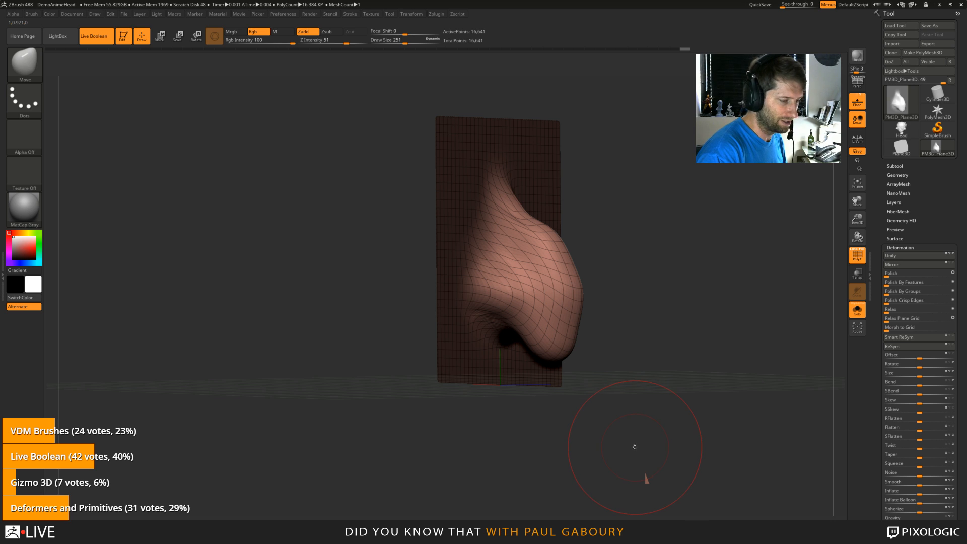
Step: Compare the nose with and without its wireframe, and undo the Relax Plane Grid smoothing of its polygons
key("shift")
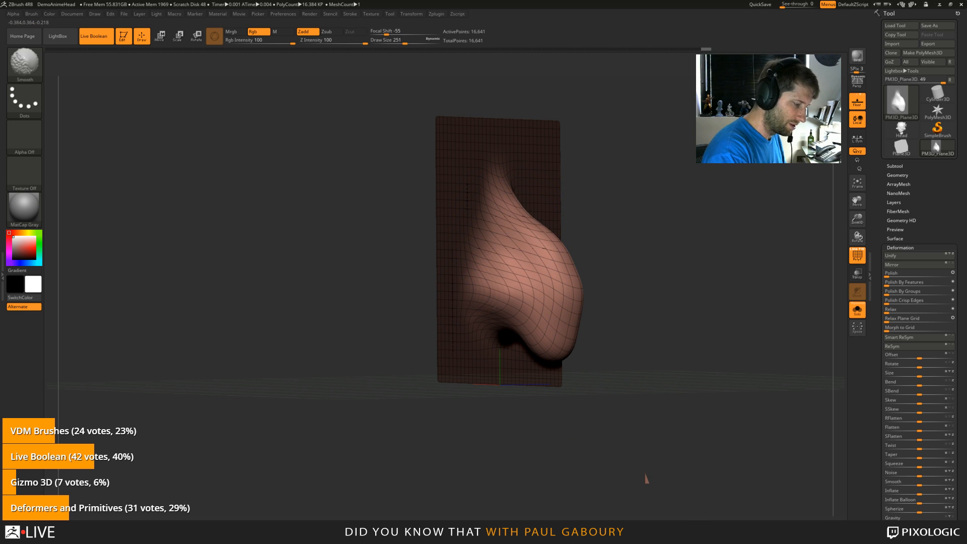
left_click_drag(659, 416, 648, 405)
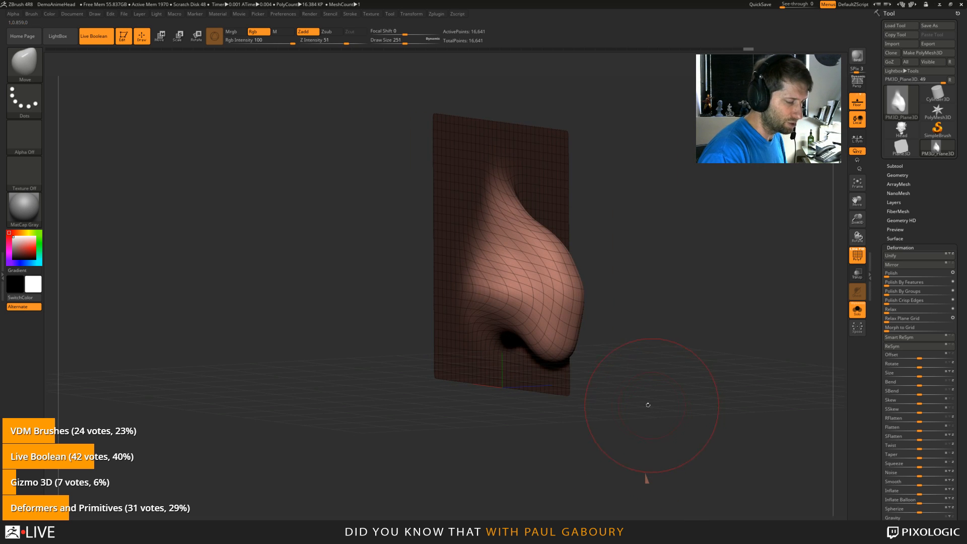
key("shift+f")
key("shift+f")
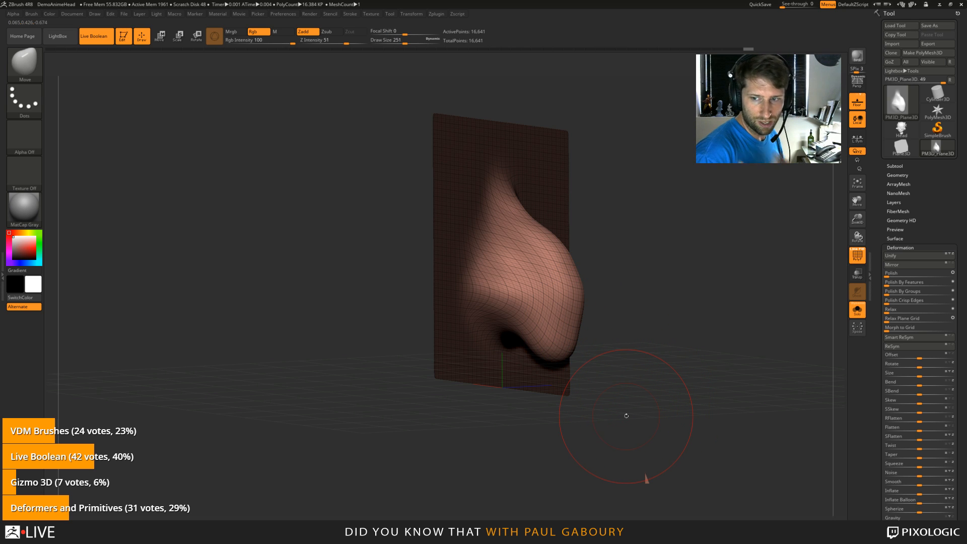
key("ctrl")
left_click_drag(638, 300, 653, 311)
key("ctrl")
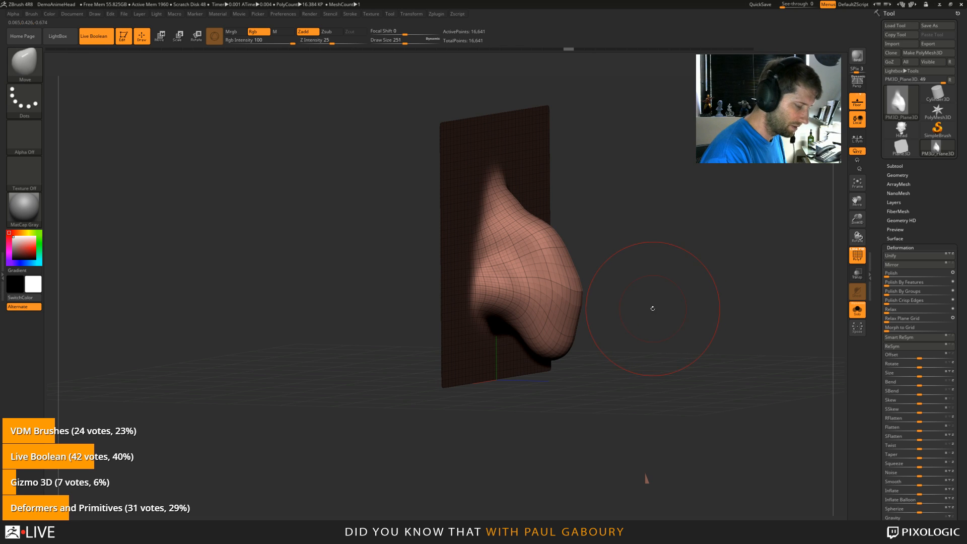
key("shift+f")
key("shift+f")
right_click_drag(584, 311, 557, 347, "ctrl")
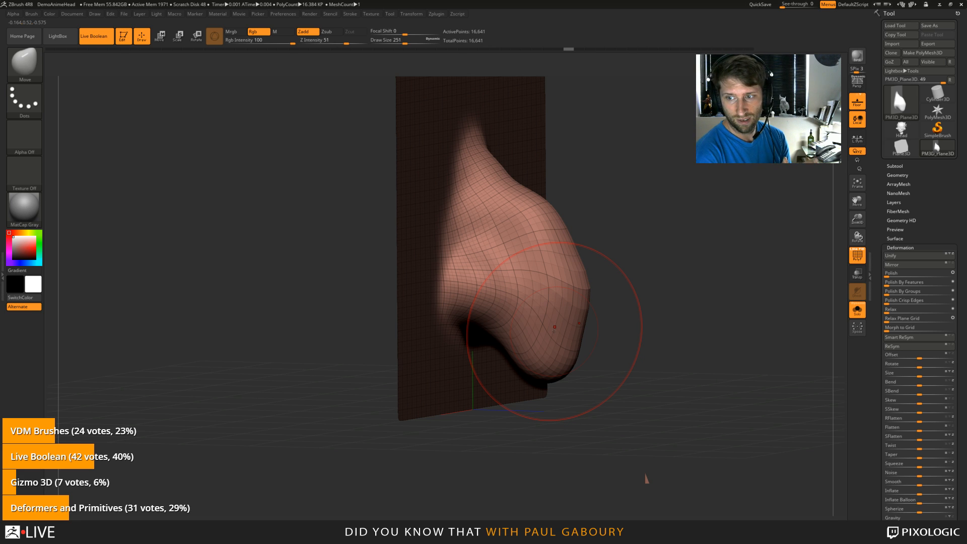
Step: Clear the mask so that the nose and the surrounding flat plane are both fully editable
mouse_move(625, 353)
left_mouse_down()
mouse_move(682, 399)
mouse_move(619, 363)
mouse_move(642, 402)
mouse_move(630, 404)
left_mouse_up()
key("shift")
mouse_move(469, 229)
left_mouse_down("shift")
mouse_move(499, 237)
mouse_move(503, 282)
left_mouse_up("shift")
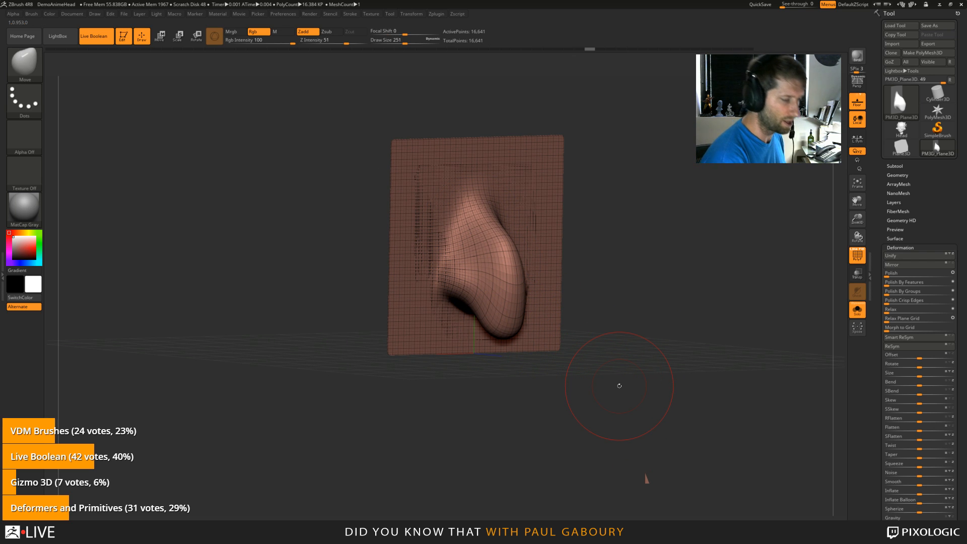
right_click_drag(656, 371, 637, 382, "shift")
Step: Enable tangent coordinates in the plane's Vector Displacement Map settings
left_click(906, 248)
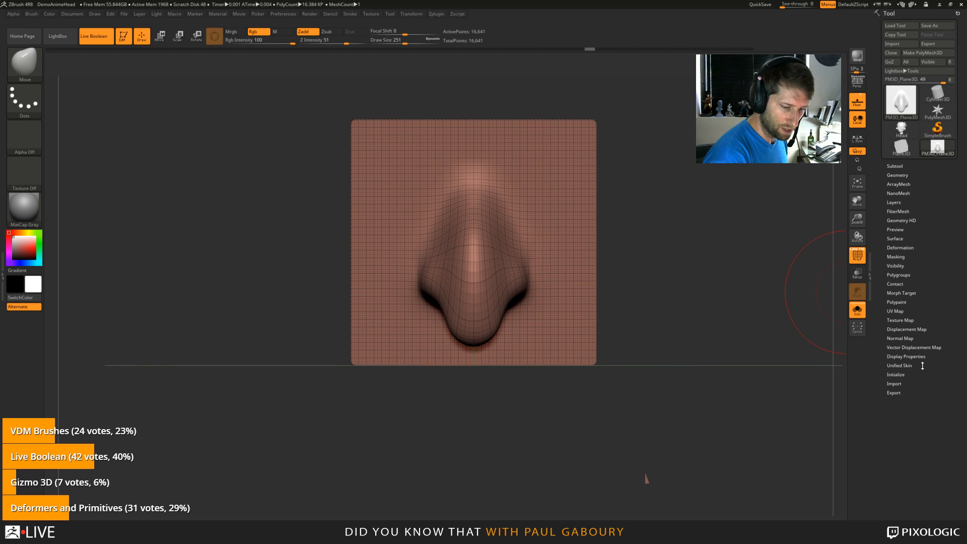
left_click(914, 347)
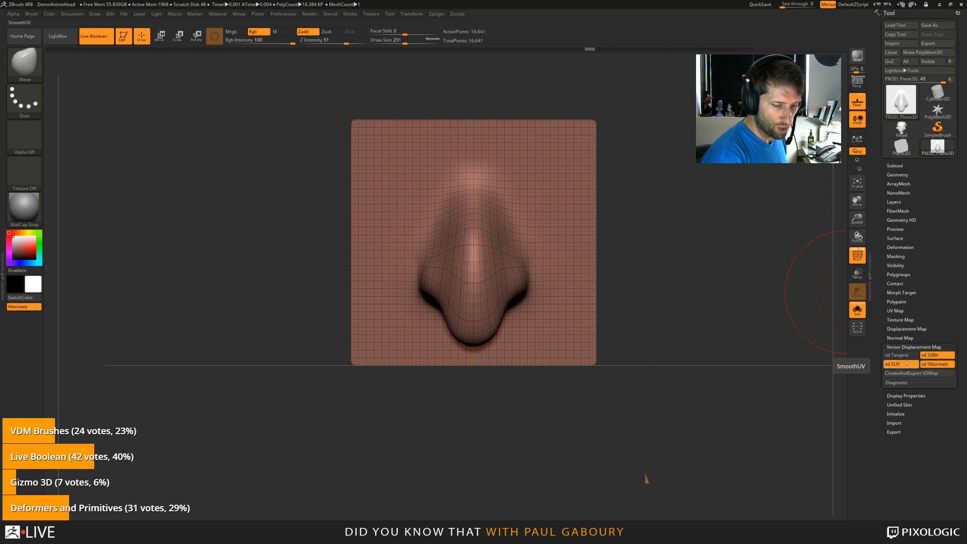
left_click(904, 355)
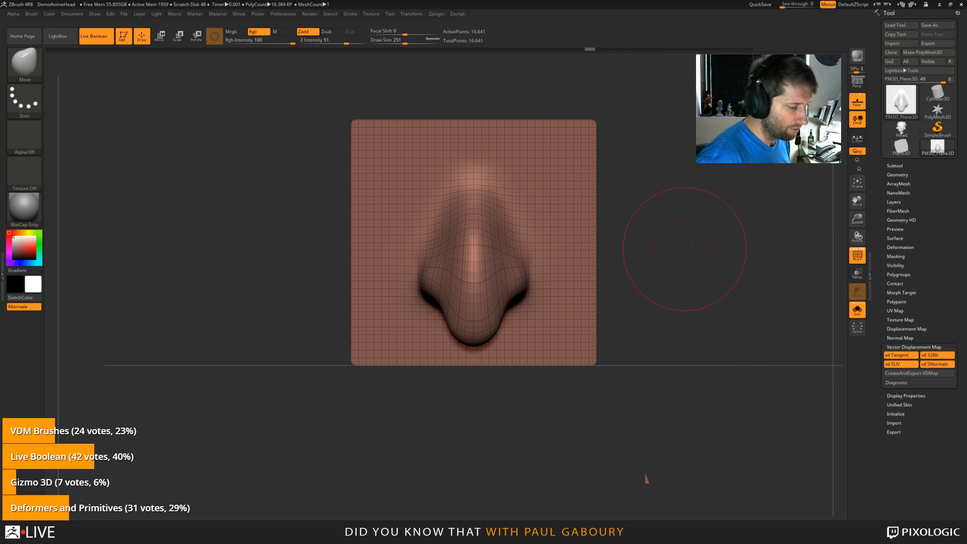
Step: Step the nose plane down two subdivision levels to its flat base and show the Morph Target settings
mouse_move(692, 244)
left_mouse_down()
mouse_move(658, 253)
mouse_move(670, 249)
left_mouse_up()
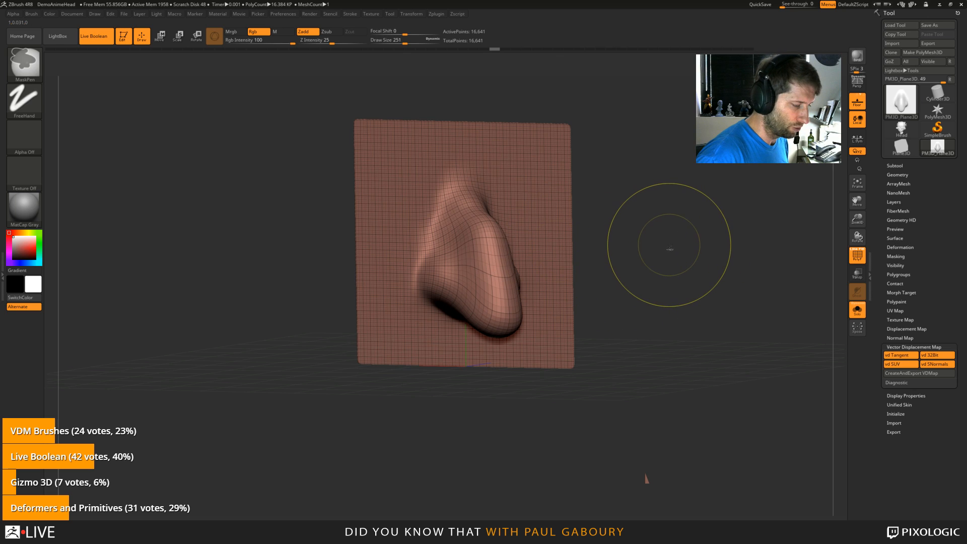
key("shift+d")
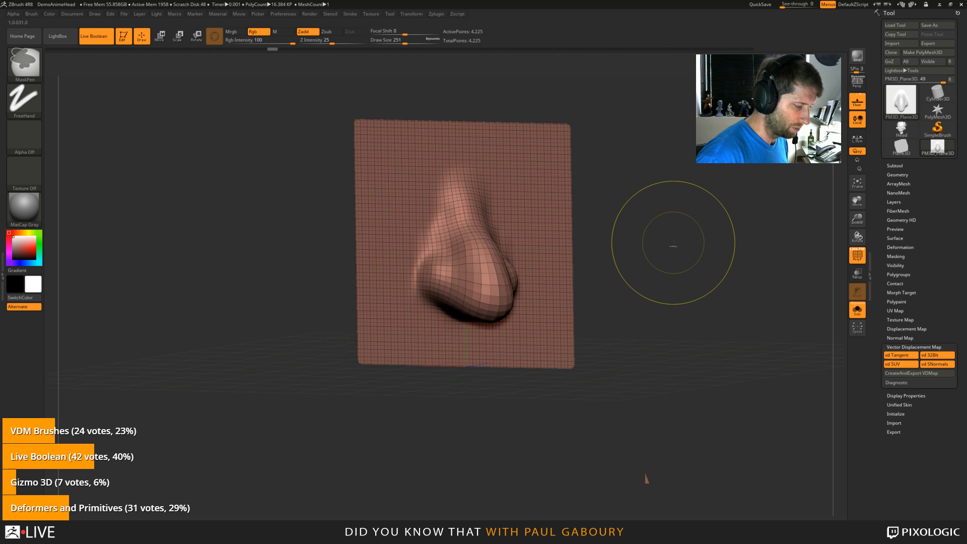
key("shift+d")
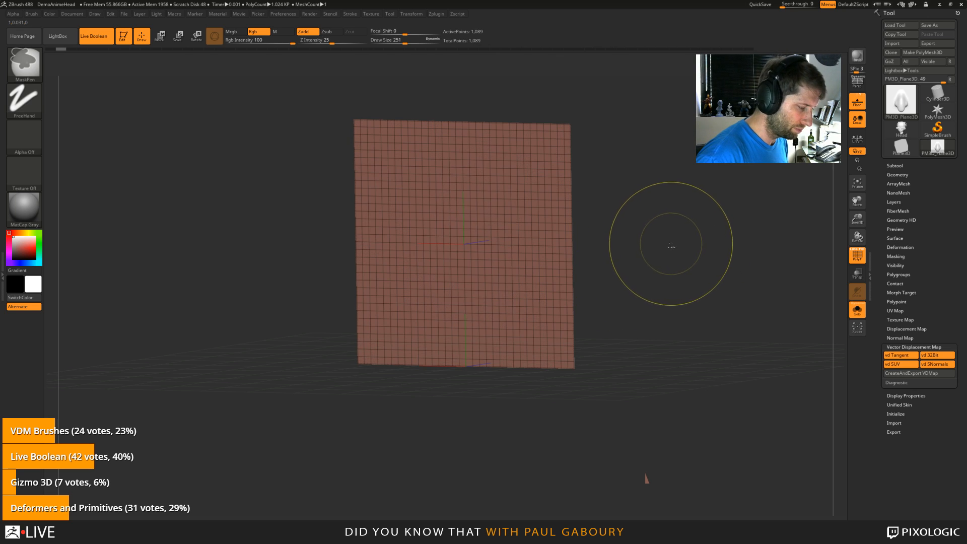
key("shift")
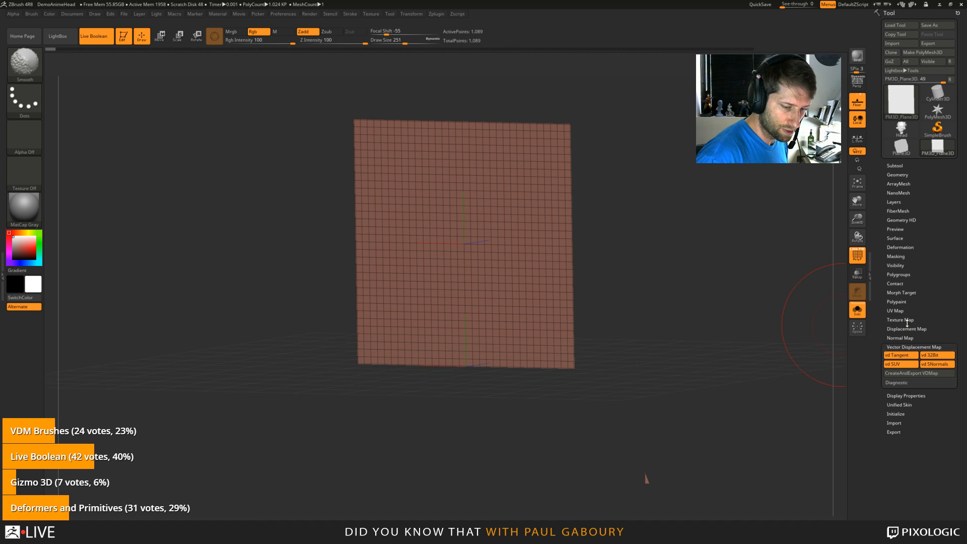
left_click(910, 293)
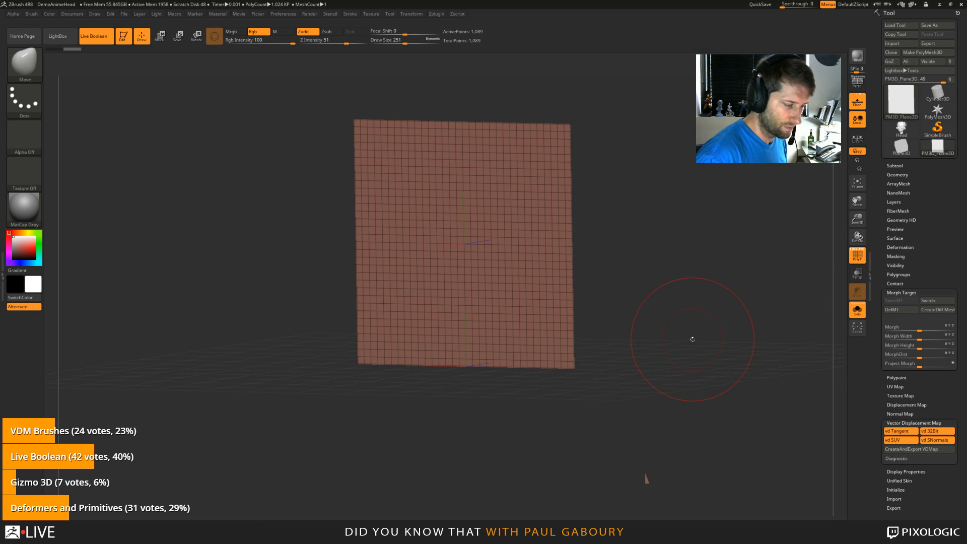
left_click_drag(692, 339, 683, 300)
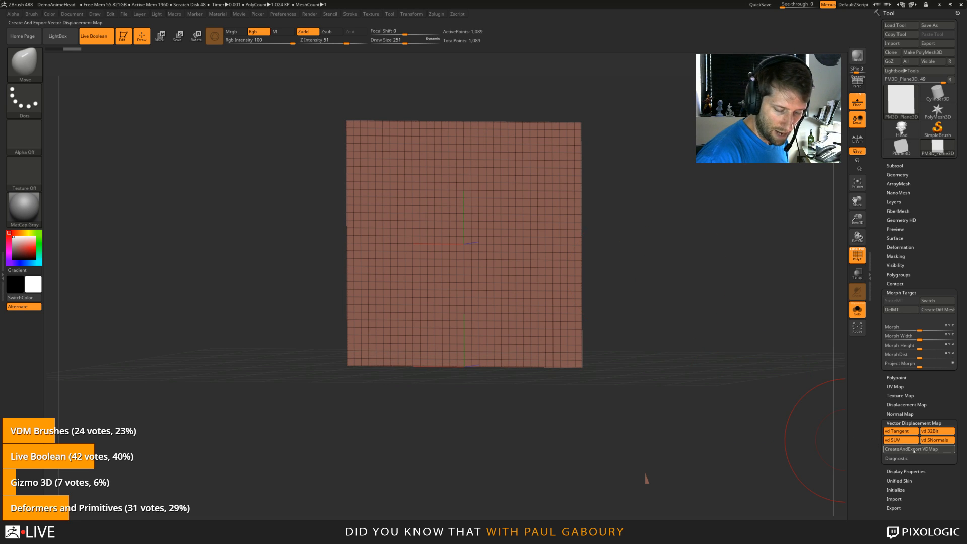
Step: Toggle the vd 32Bit, vd Tangent, vd SUV and vd SNormals map options off and back on
left_click(932, 432)
left_click(932, 431)
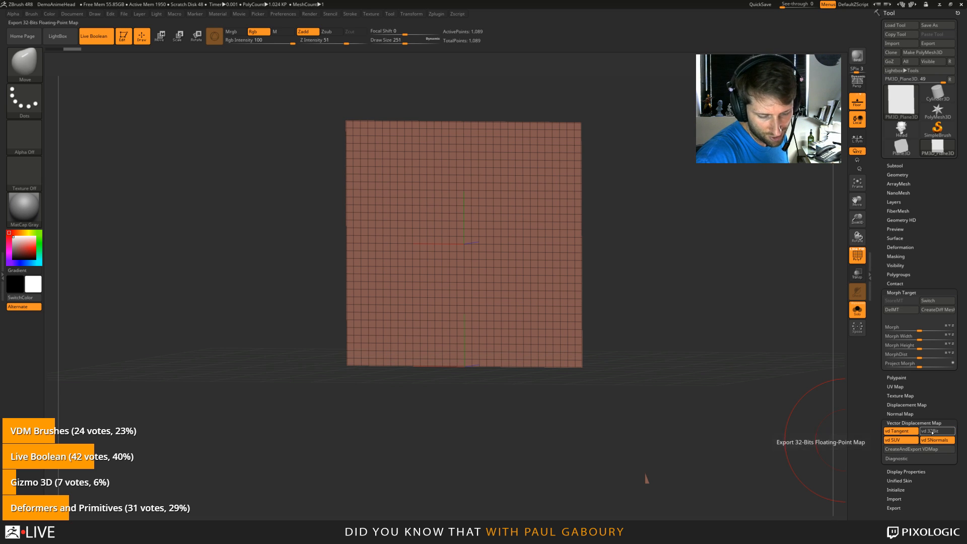
left_click(896, 432)
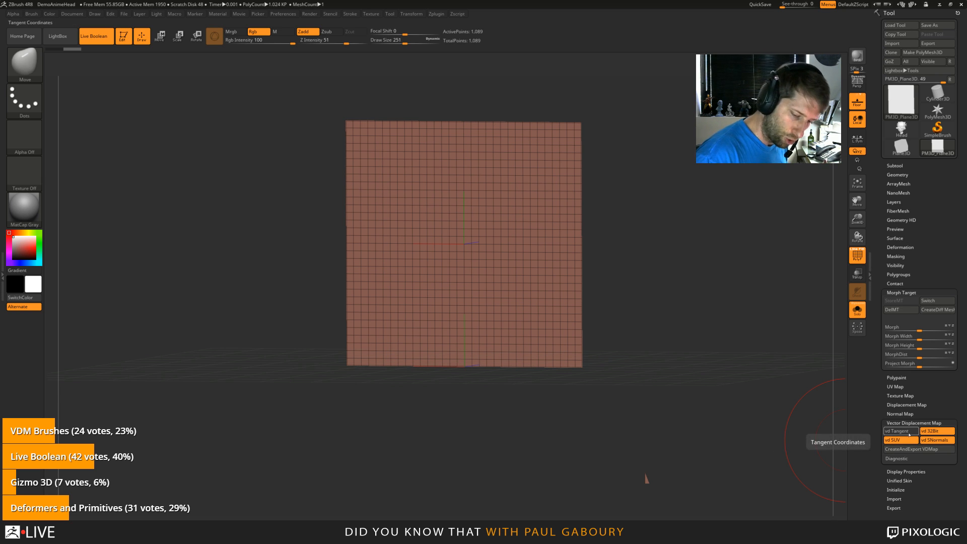
left_click(895, 431)
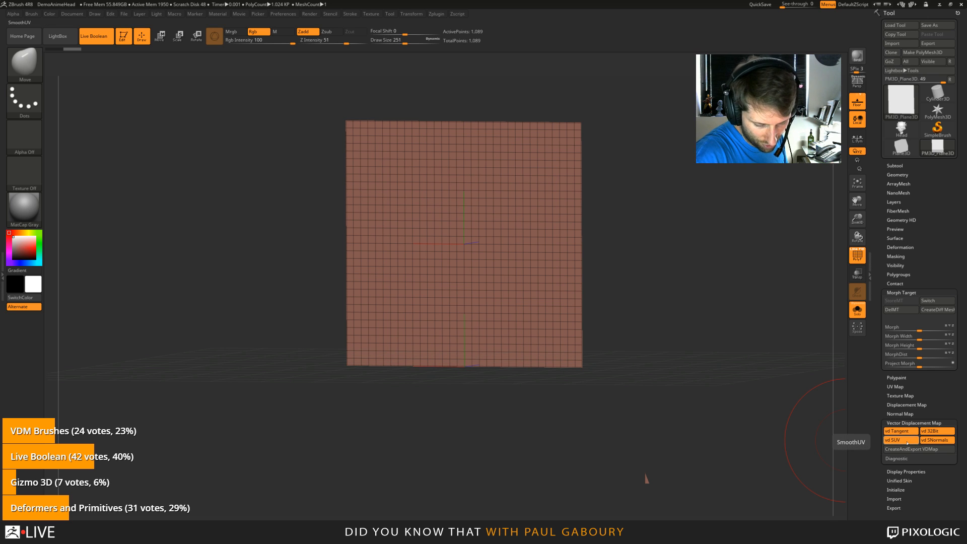
left_click(893, 440)
left_click(893, 440)
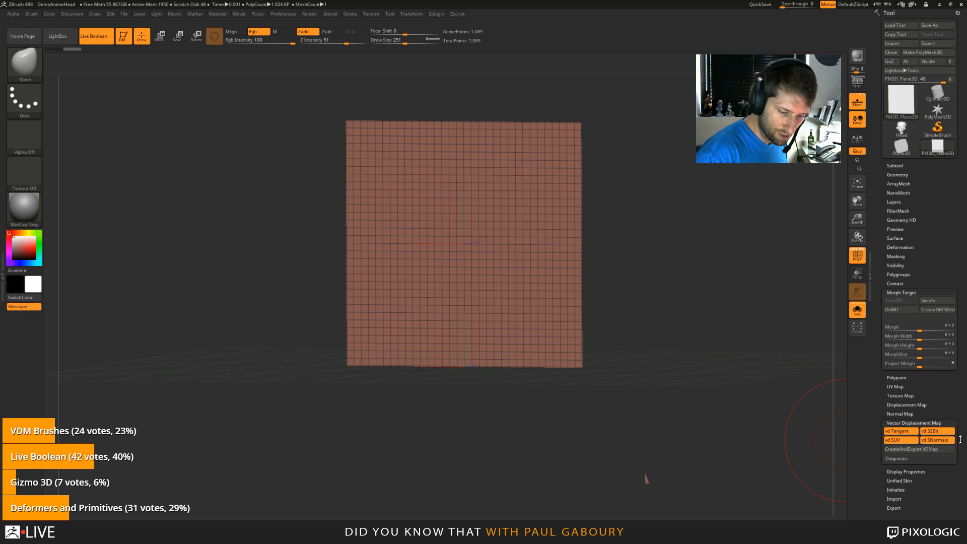
left_click(939, 441)
left_click(939, 441)
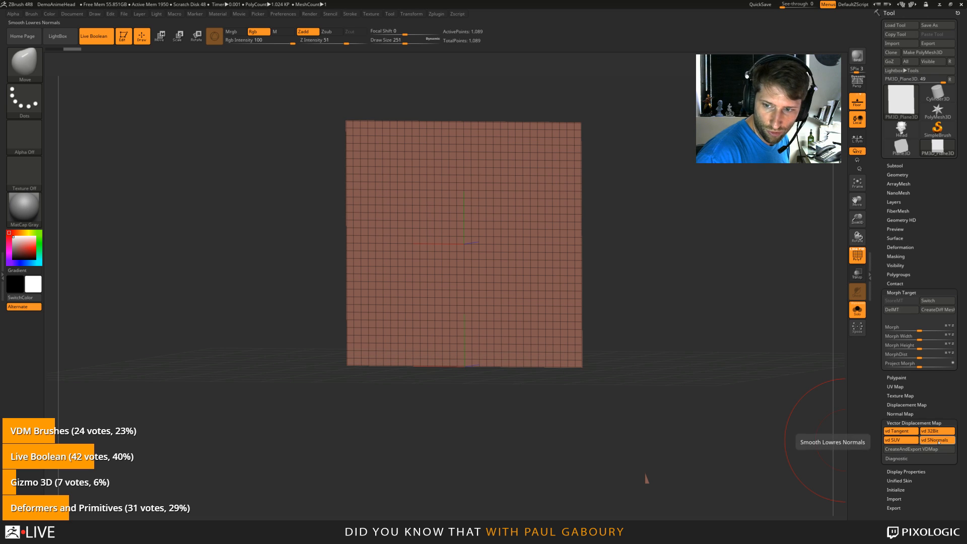
left_click(939, 441)
left_click(938, 441)
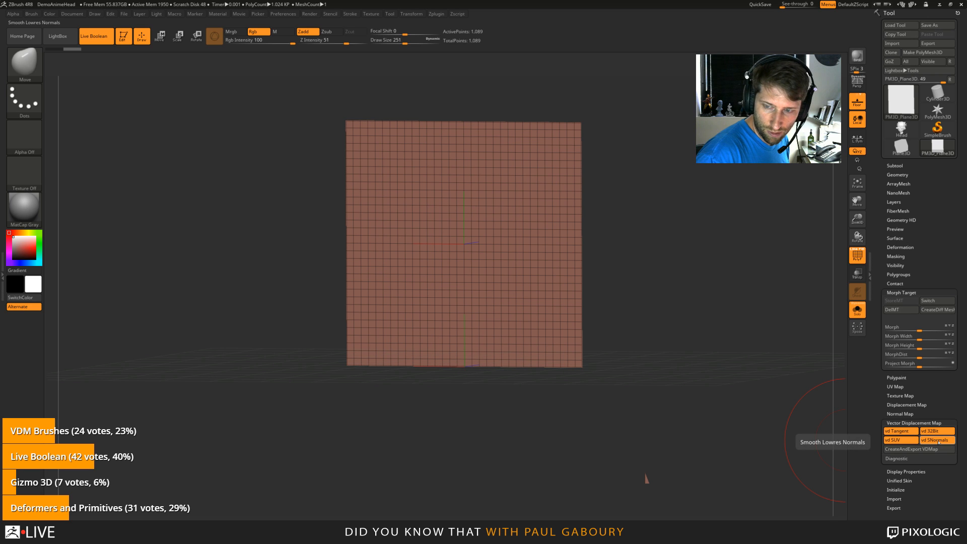
Step: Snap the plane to a straight front view and turn off perspective
left_click_drag(659, 323, 679, 291)
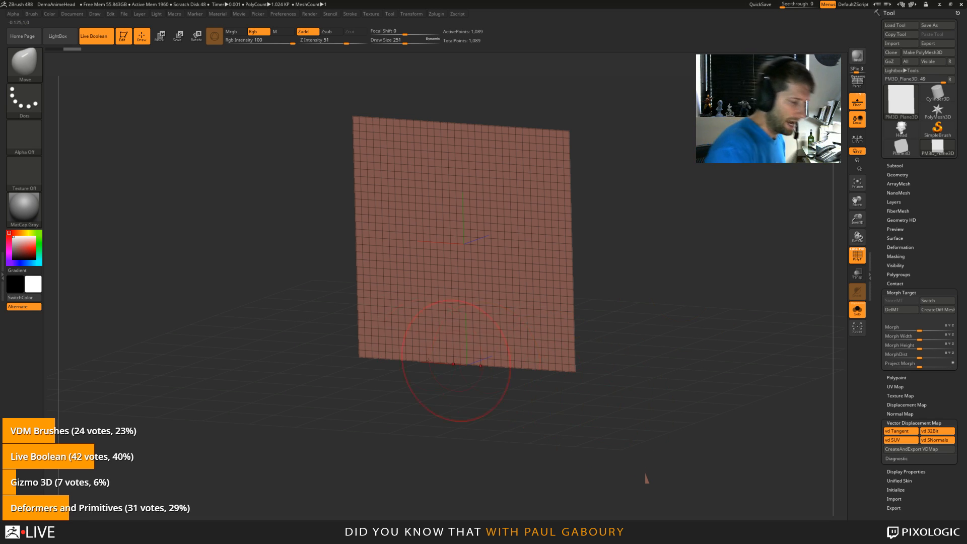
left_click_drag(626, 302, 638, 328, "shift")
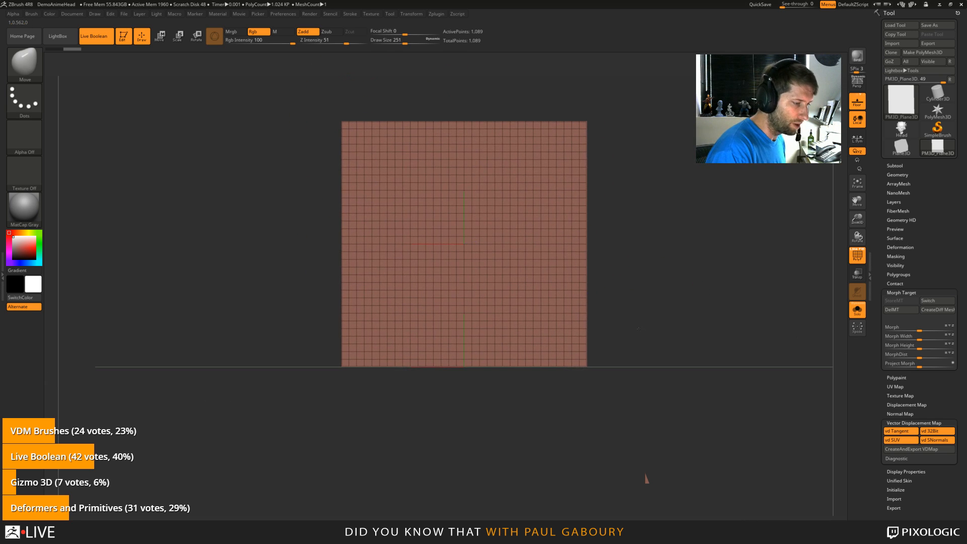
key("shift+p")
left_click_drag(695, 240, 649, 293, "alt")
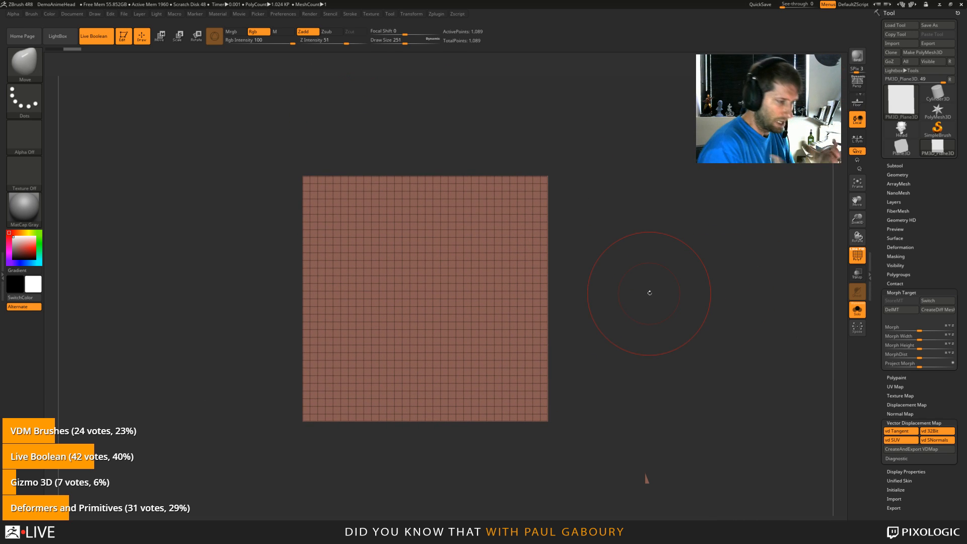
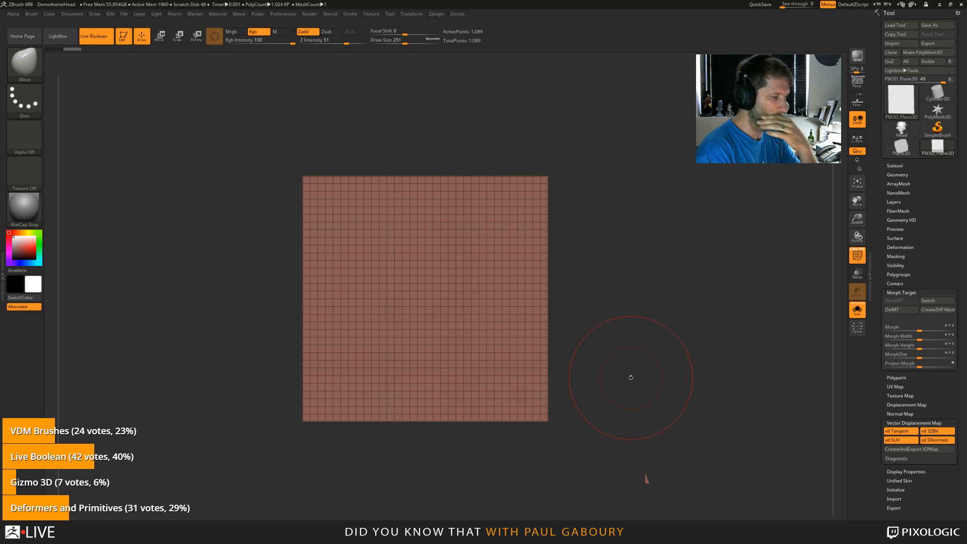
Step: Switch from the plane to the Head tool and hide its polygon wireframe
left_click_drag(625, 385, 610, 342)
left_click(901, 130)
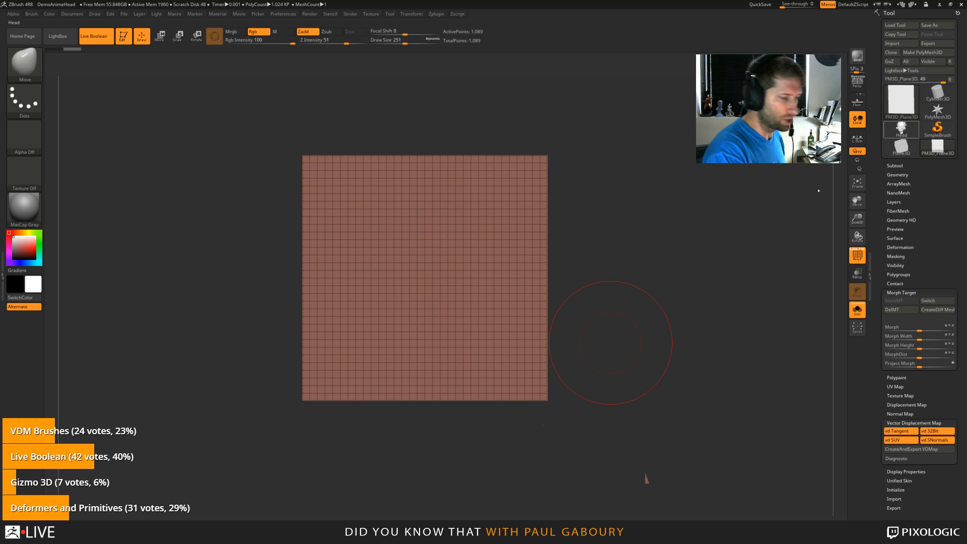
key("shift+f")
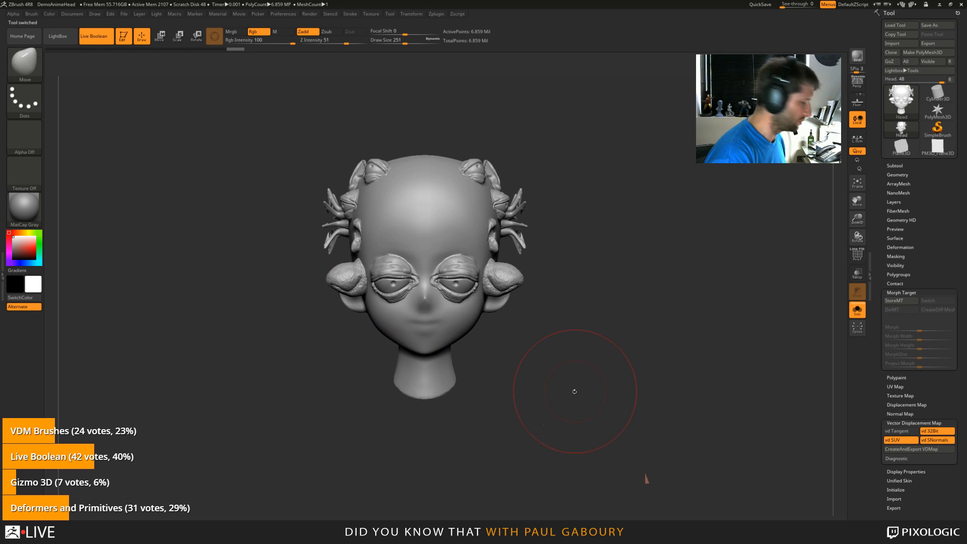
mouse_move(569, 341)
left_mouse_down("alt")
mouse_move(568, 363)
mouse_move(552, 365)
left_mouse_up("alt")
Step: Choose the Standard brush with a draw size of 65 and the DragRect stroke
key("s")
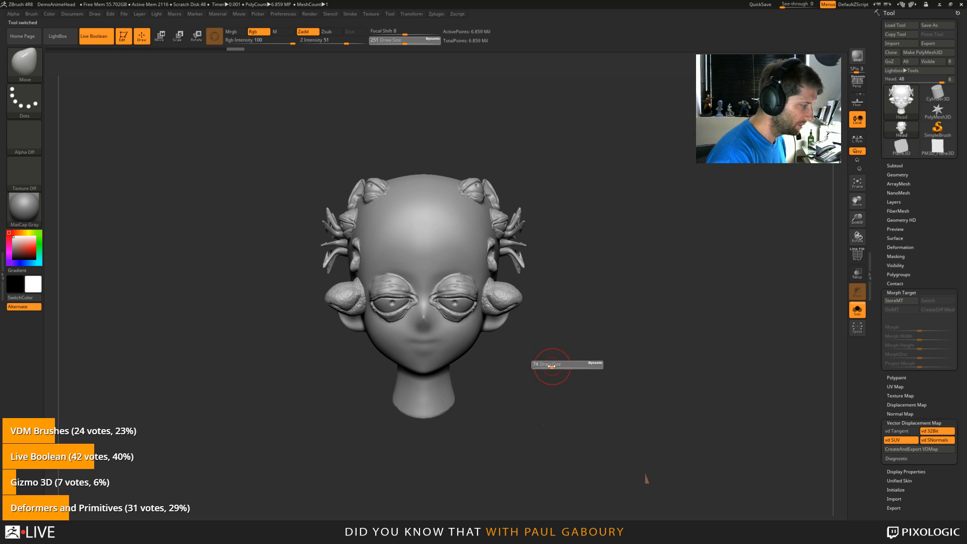
key("b")
key("s")
key("t")
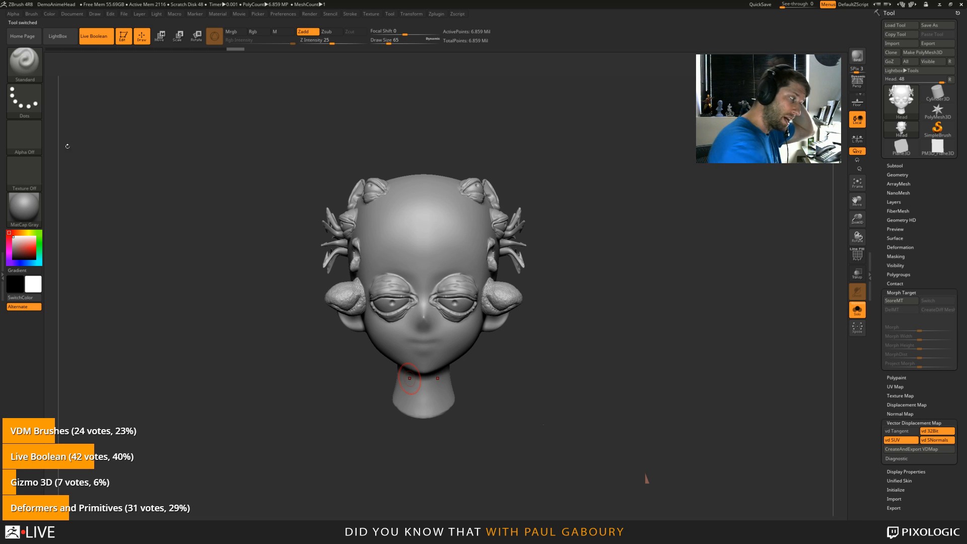
key("c")
left_click(109, 105)
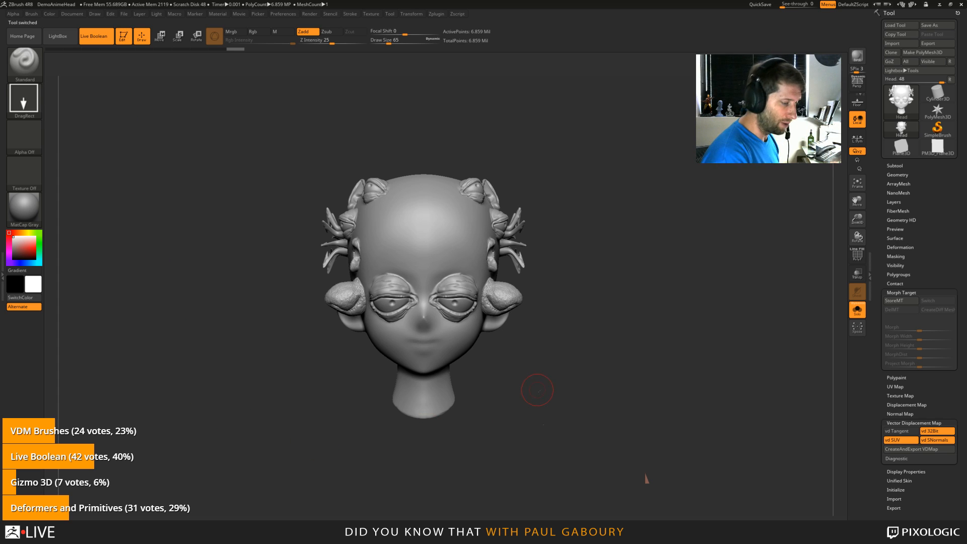
mouse_move(537, 390)
left_mouse_down()
mouse_move(504, 391)
mouse_move(535, 389)
left_mouse_up()
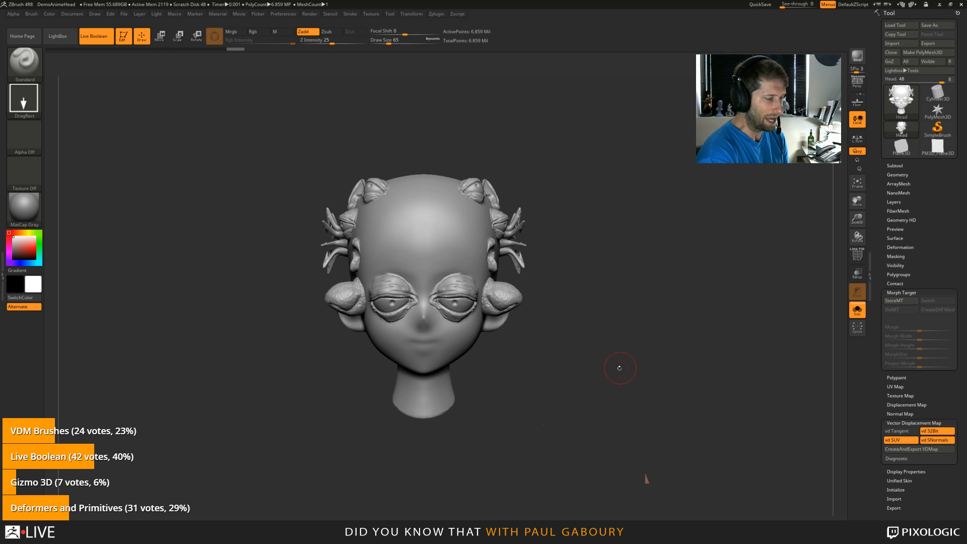
Step: Create an alpha from the front view of the head mesh with a map size of 1024
right_click(620, 368)
mouse_move(625, 332)
left_mouse_down()
mouse_move(635, 347)
mouse_move(558, 372)
mouse_move(571, 372)
mouse_move(562, 380)
mouse_move(561, 367)
mouse_move(589, 357)
left_mouse_up()
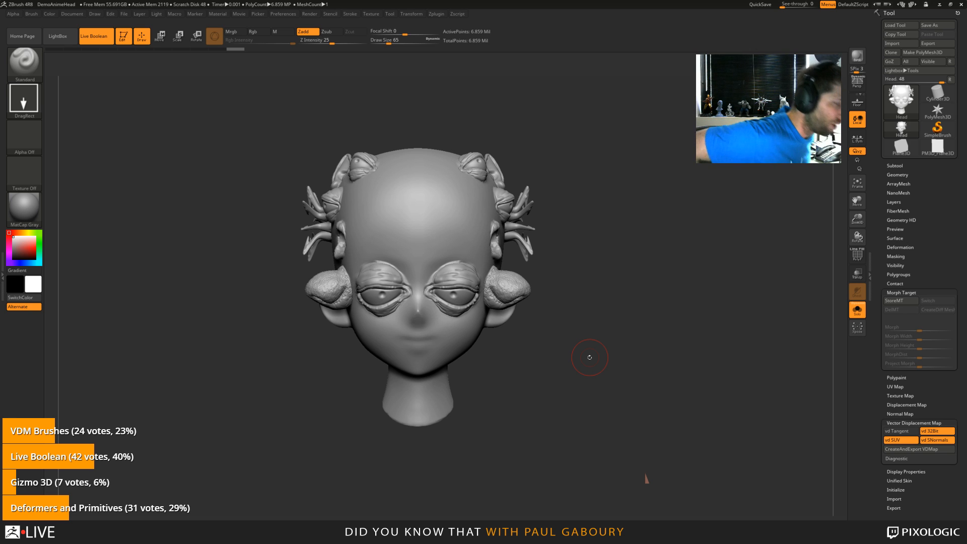
left_click(33, 17)
left_click(14, 14)
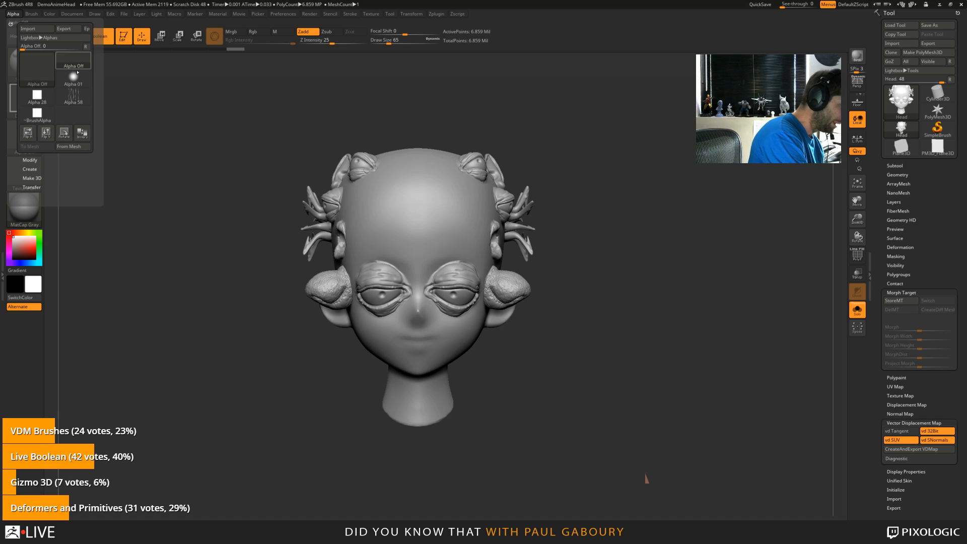
left_click(76, 146)
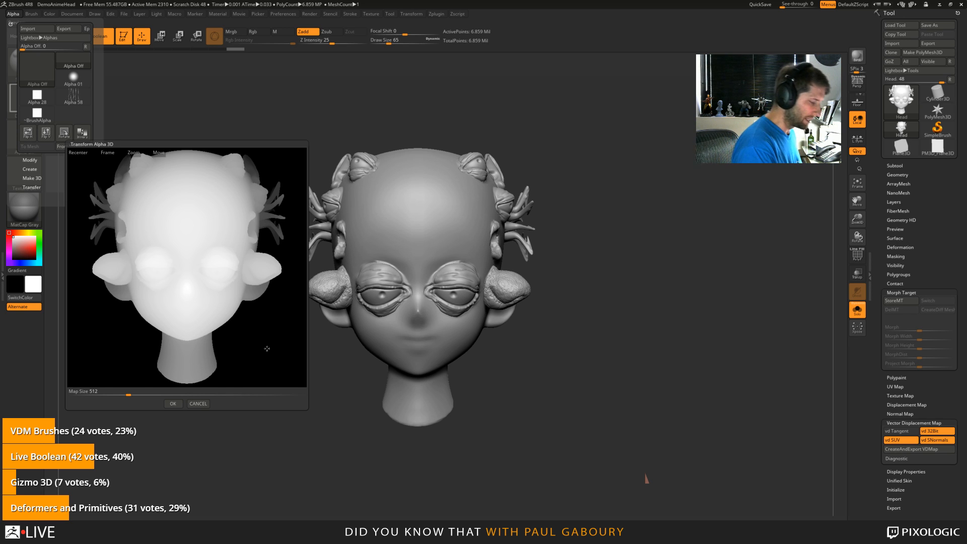
left_click_drag(266, 349, 253, 346)
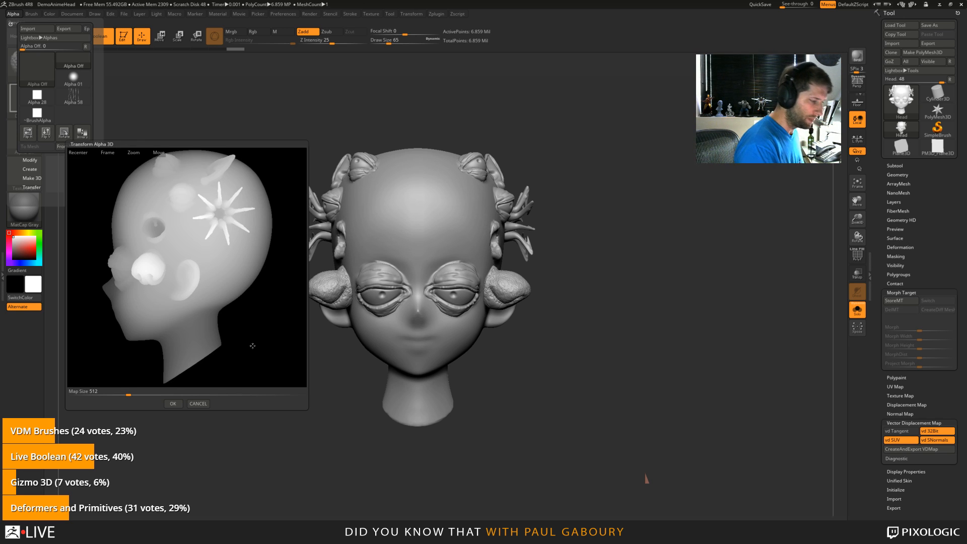
mouse_move(261, 312)
left_mouse_down()
mouse_move(270, 366)
mouse_move(270, 343)
mouse_move(253, 331)
mouse_move(273, 330)
mouse_move(254, 325)
left_mouse_up()
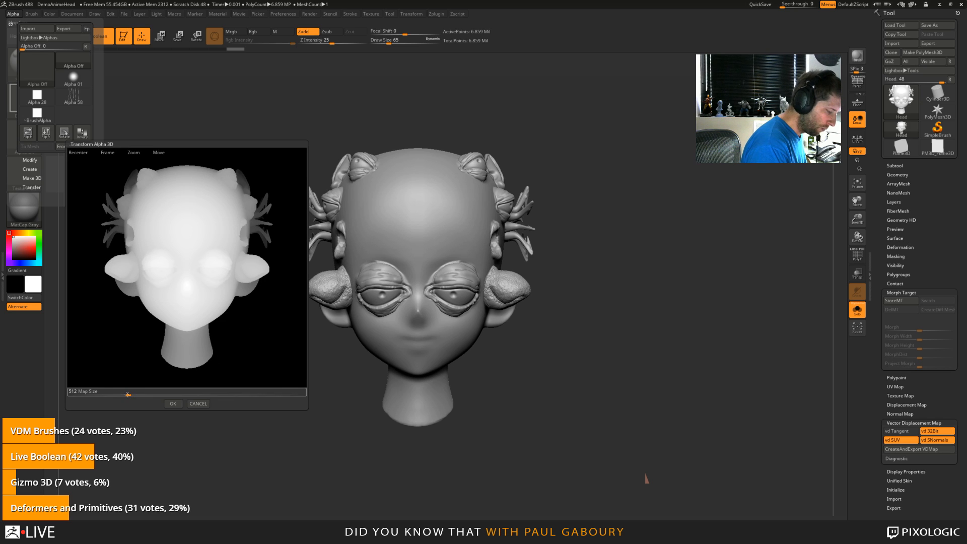
left_click_drag(128, 395, 138, 397)
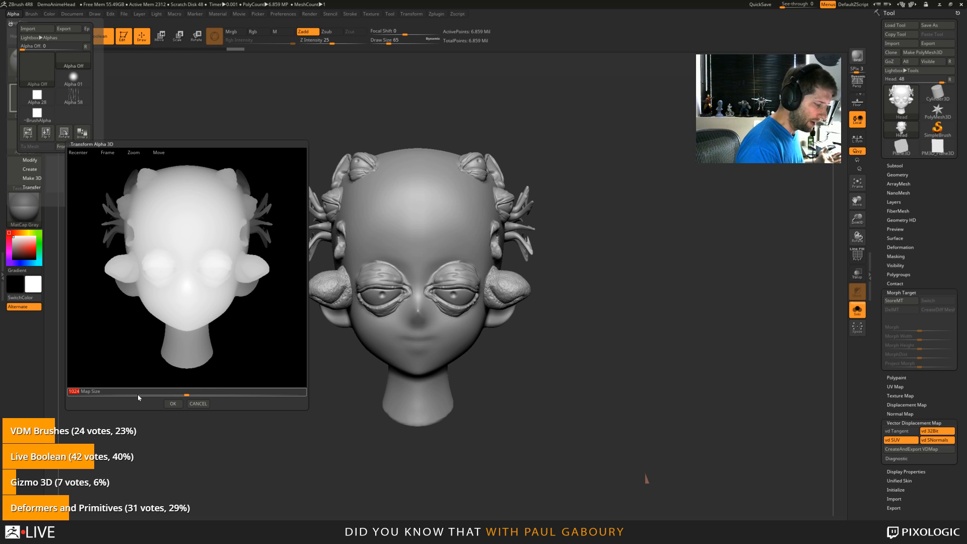
left_click(172, 403)
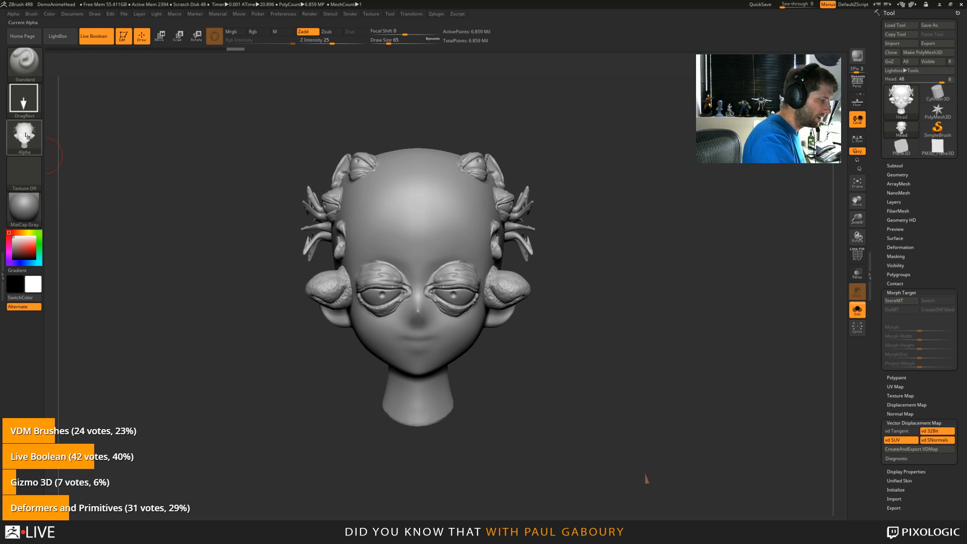
mouse_move(26, 135)
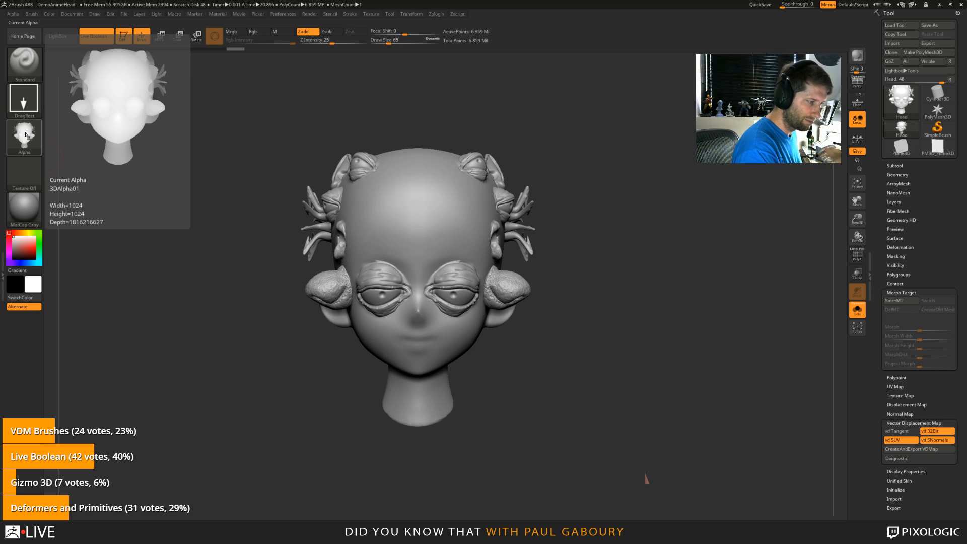
Step: Set the Focal Shift to -100 and the Z Intensity to 89, and stamp the head alpha on the forehead
left_click_drag(404, 34, 361, 42)
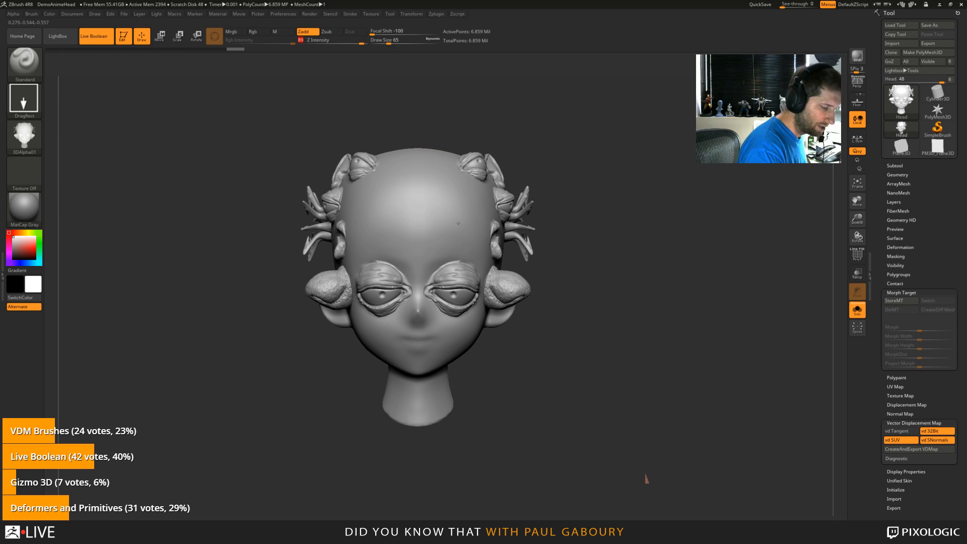
left_click_drag(457, 212, 462, 241)
mouse_move(612, 305)
left_mouse_down()
mouse_move(567, 306)
mouse_move(587, 295)
mouse_move(579, 282)
mouse_move(569, 312)
mouse_move(555, 210)
mouse_move(620, 270)
mouse_move(473, 250)
left_mouse_up()
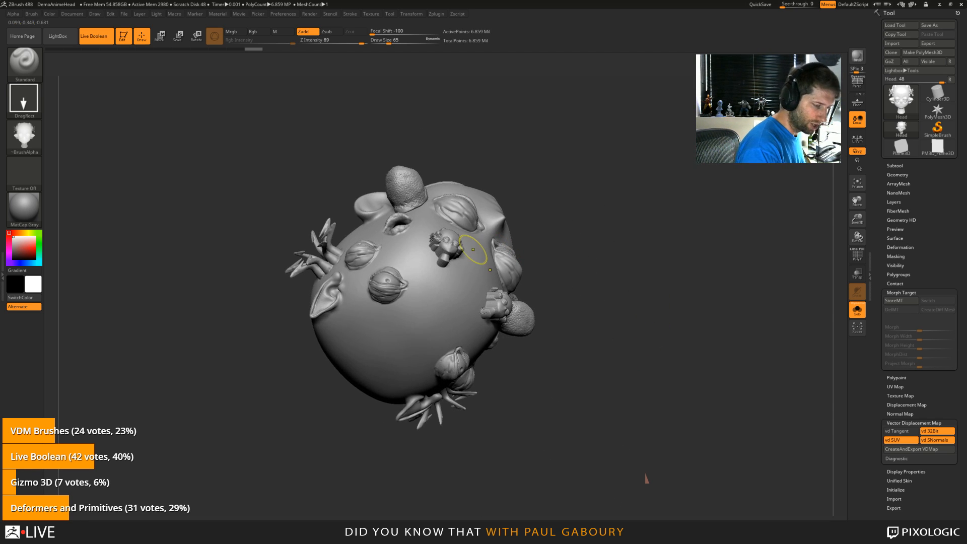
right_click_drag(473, 250, 492, 302, "ctrl")
mouse_move(424, 276)
right_mouse_down()
mouse_move(445, 267)
mouse_move(432, 257)
right_mouse_up()
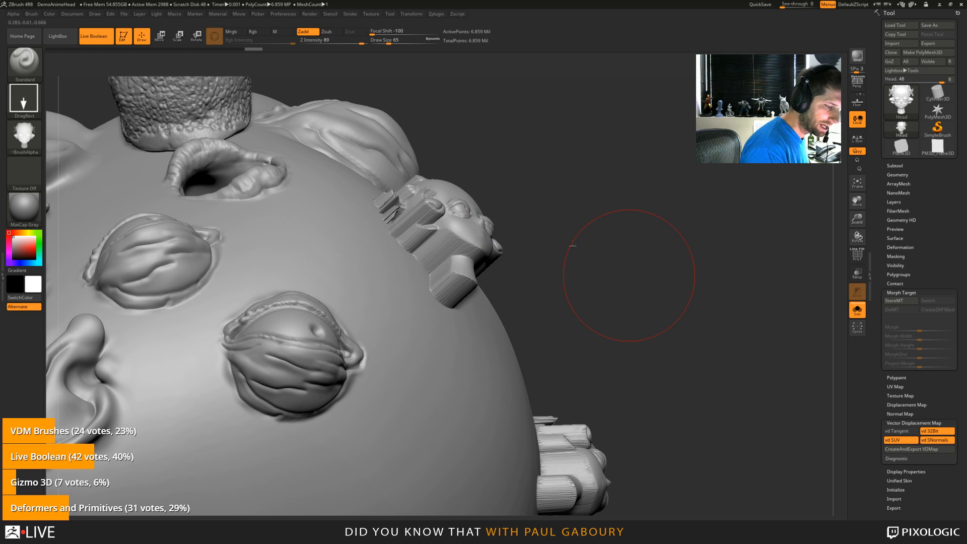
key("f")
right_click_drag(555, 270, 560, 283)
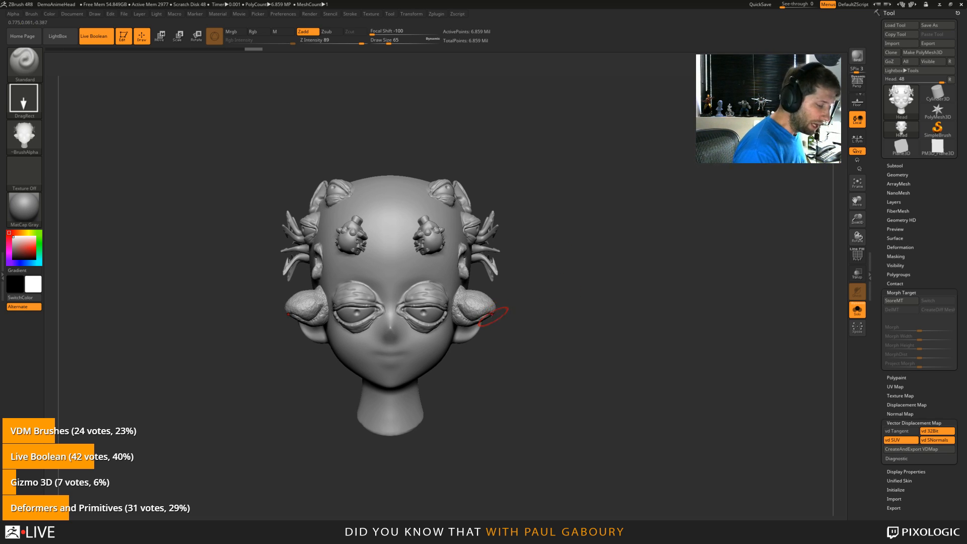
Step: Choose Alpha 14 as the alpha of the Standard brush
left_click(40, 144)
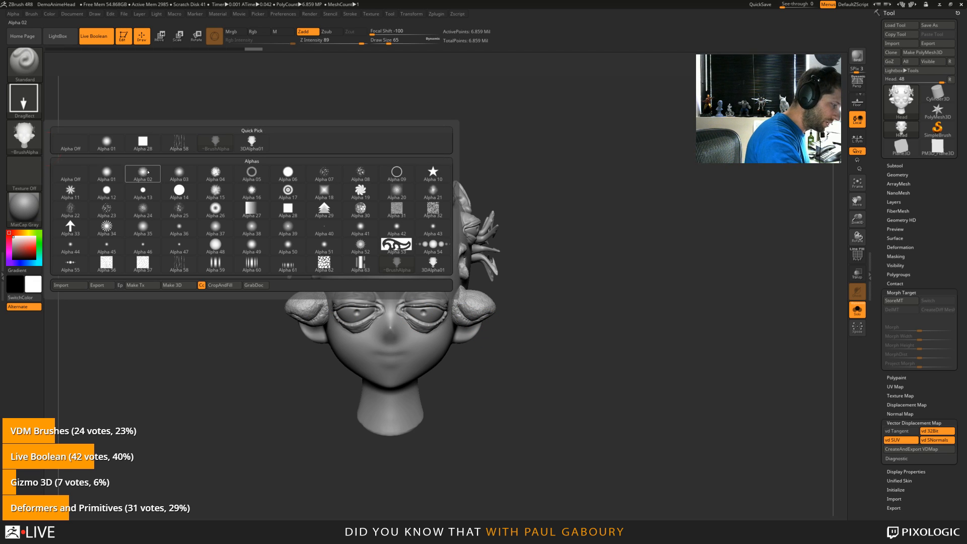
left_click(180, 191)
left_click_drag(168, 319, 180, 325, "alt")
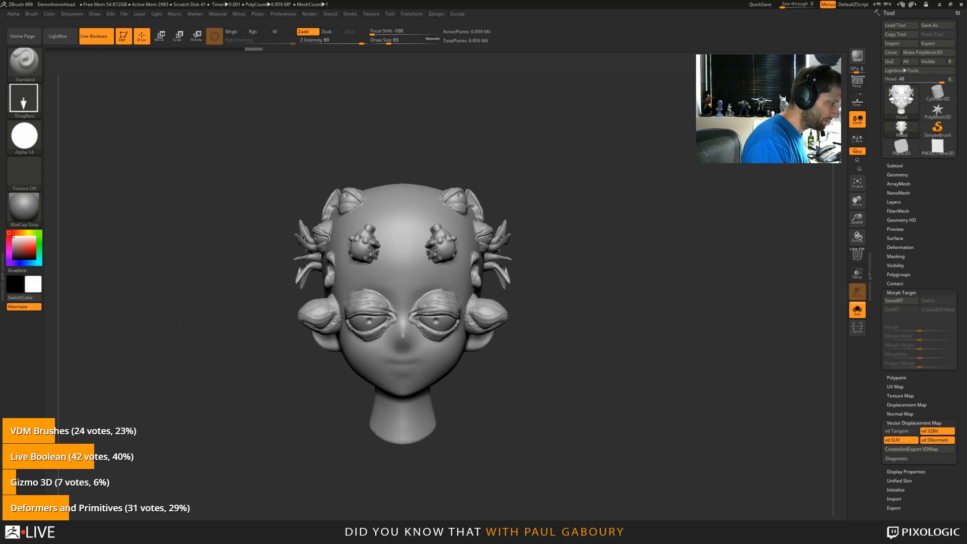
left_click_drag(433, 303, 454, 353)
Step: Undo the head stamps and the earlier displacement shapes, back to the head with only the two sculpted eyes and plain ears
key("ctrl")
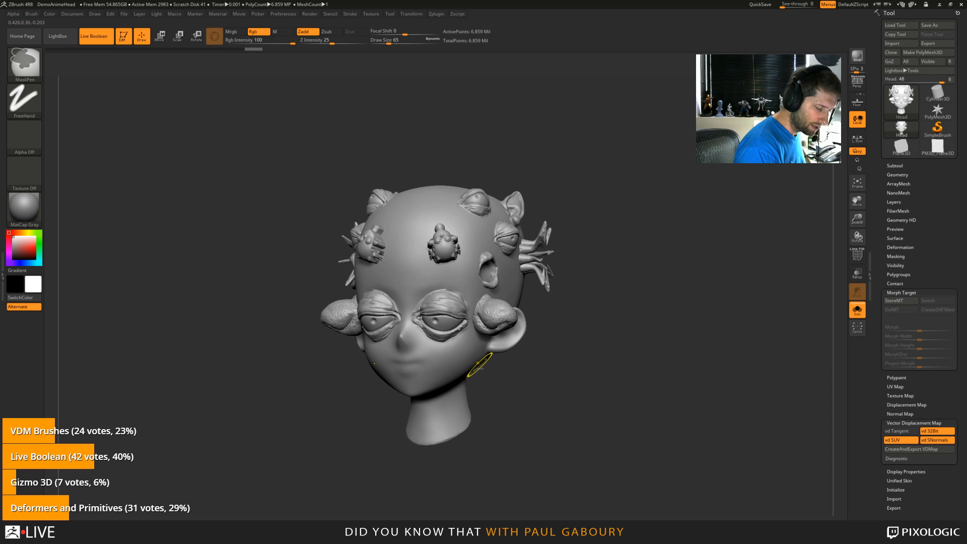
key("ctrl+z")
key("ctrl+z")
key("ctrl+z")
key("ctrl+z")
key("ctrl+z")
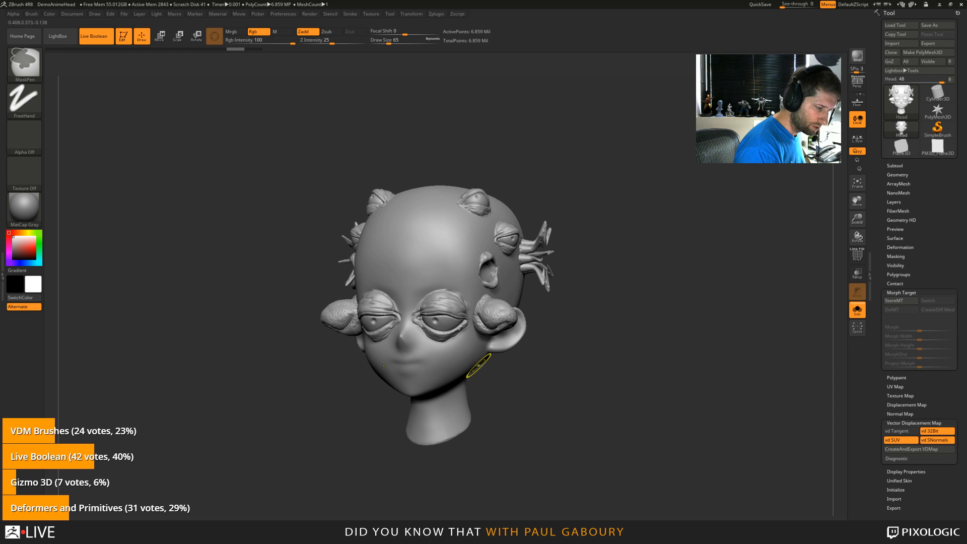
key("ctrl+z")
key("ctrl+z")
key("ctrl+z")
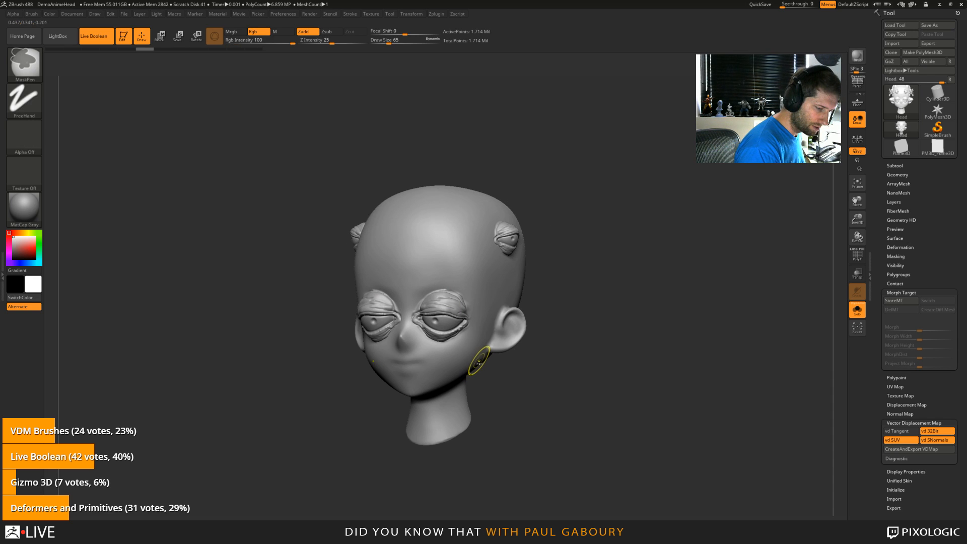
key("ctrl+z")
key("ctrl+z")
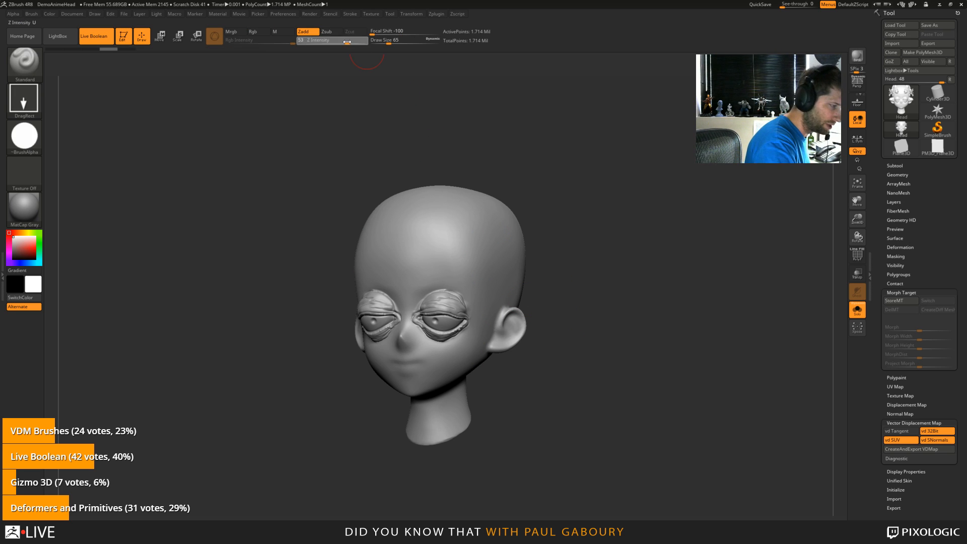
Step: Set the Z Intensity to 44, test-stamp the round alpha on the side of the forehead and undo the stamp
left_click_drag(362, 43, 343, 44)
left_click_drag(465, 240, 540, 281)
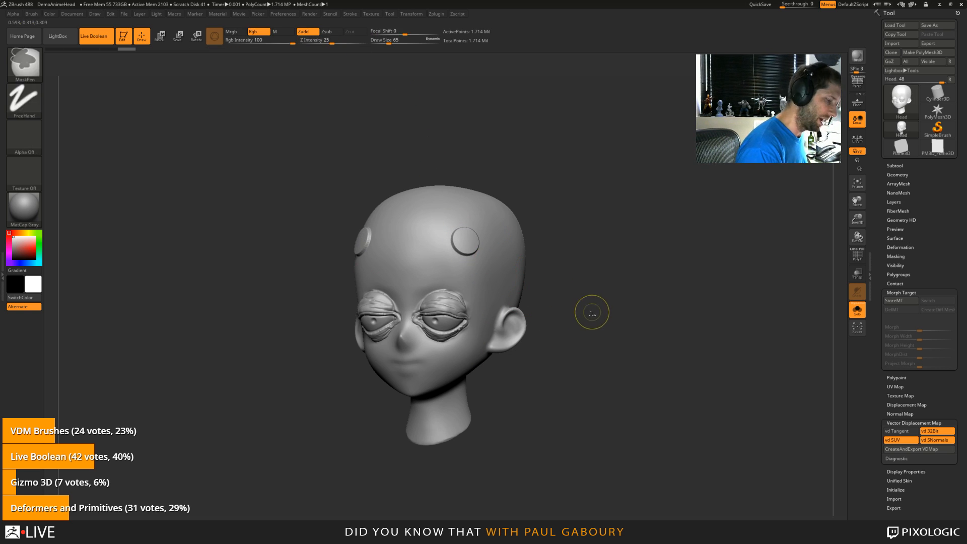
key("ctrl+z")
Step: Set the alpha's Streak Length to 67, test-stamp it on the side of the forehead and undo the stamp
left_click(15, 16)
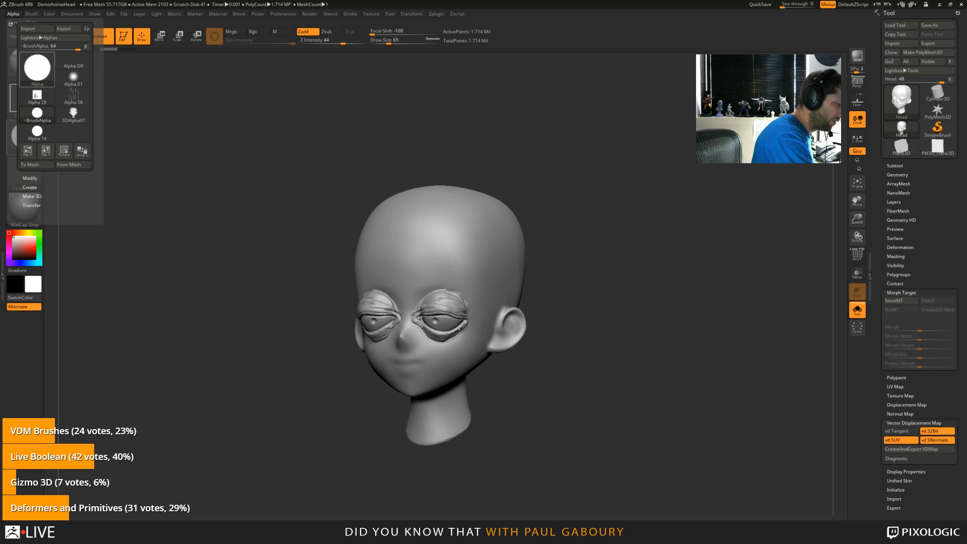
left_click(30, 178)
left_click_drag(31, 186, 65, 187)
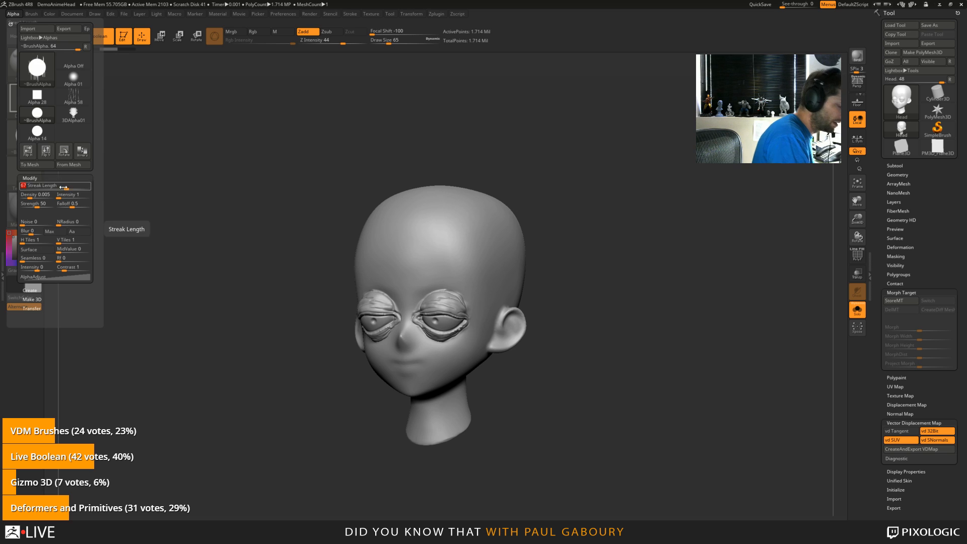
left_click_drag(476, 251, 489, 286)
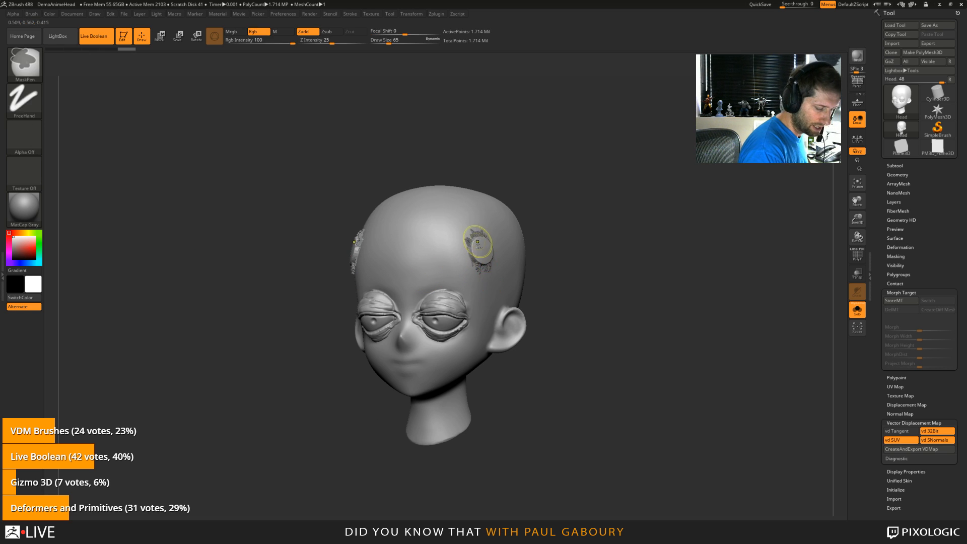
mouse_move(479, 245)
right_mouse_down("ctrl")
mouse_move(497, 312)
mouse_move(466, 314)
right_mouse_up("ctrl")
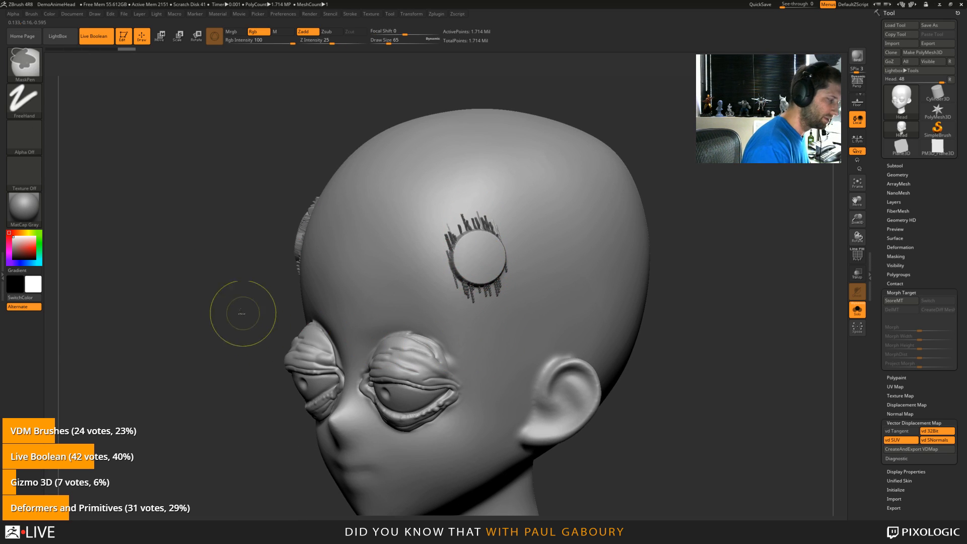
key("ctrl+z")
Step: Set the alpha's Streak Length to 100, test-stamp it above the ear and undo the stamp
left_click(13, 13)
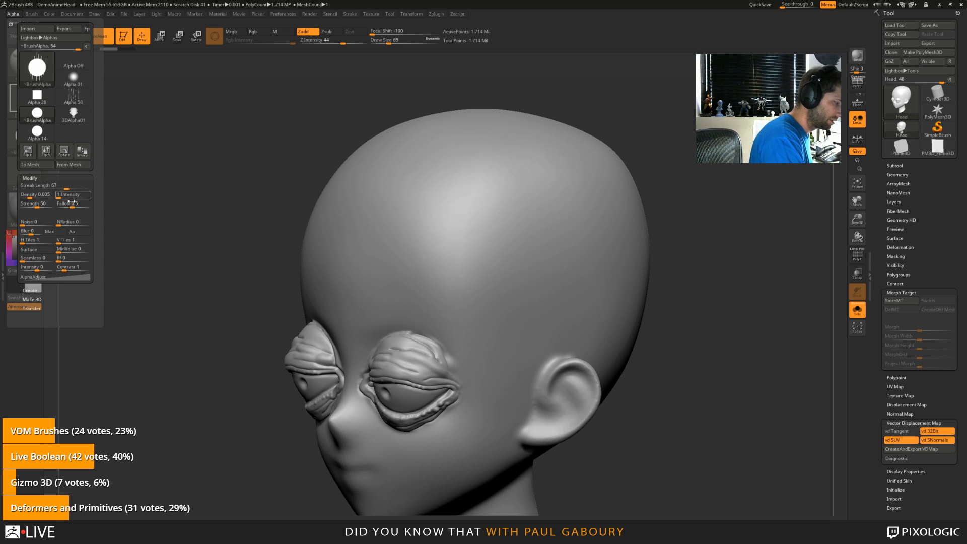
left_click_drag(67, 185, 71, 187)
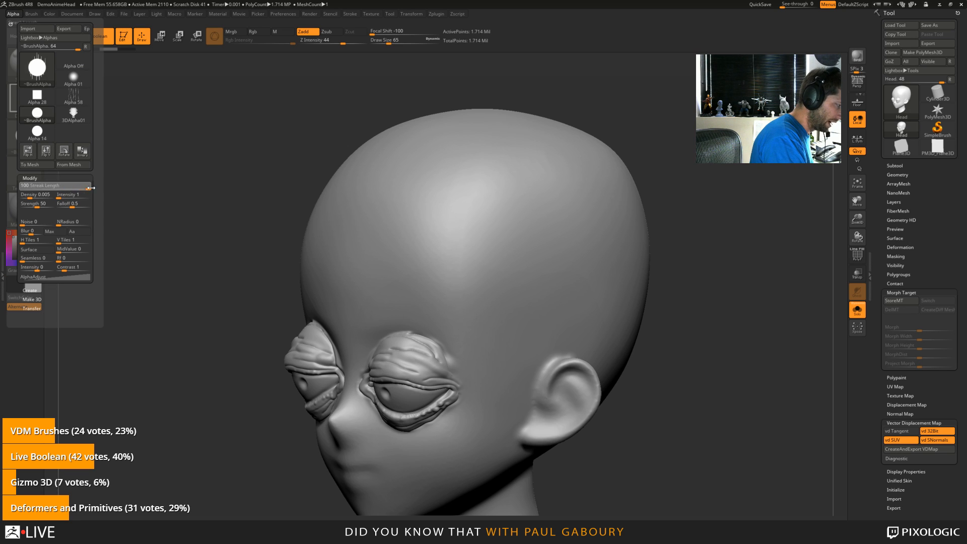
left_click_drag(529, 252, 541, 301)
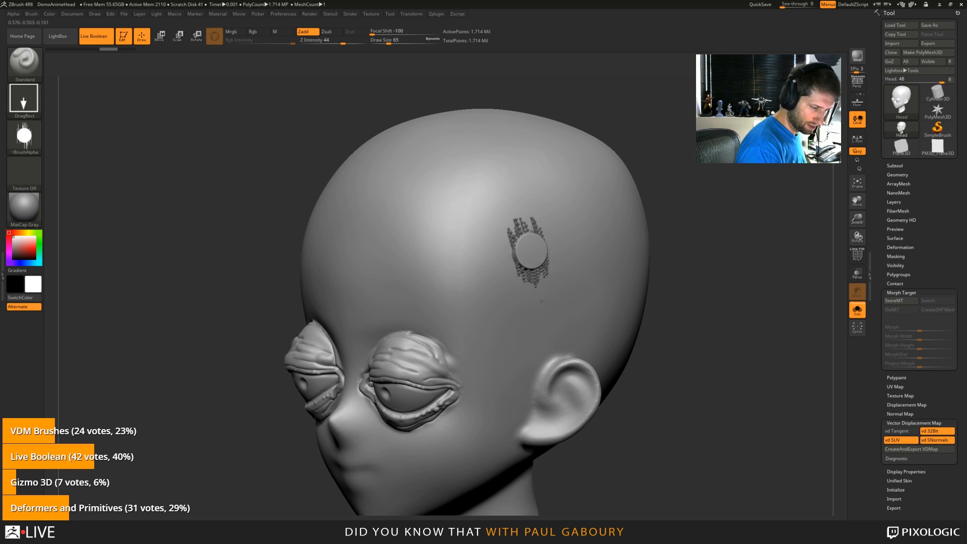
key("ctrl+z")
Step: Switch to the FreeHand stroke, brush two curved strokes with the streaked alpha above the ear and undo the second one
left_click(31, 106)
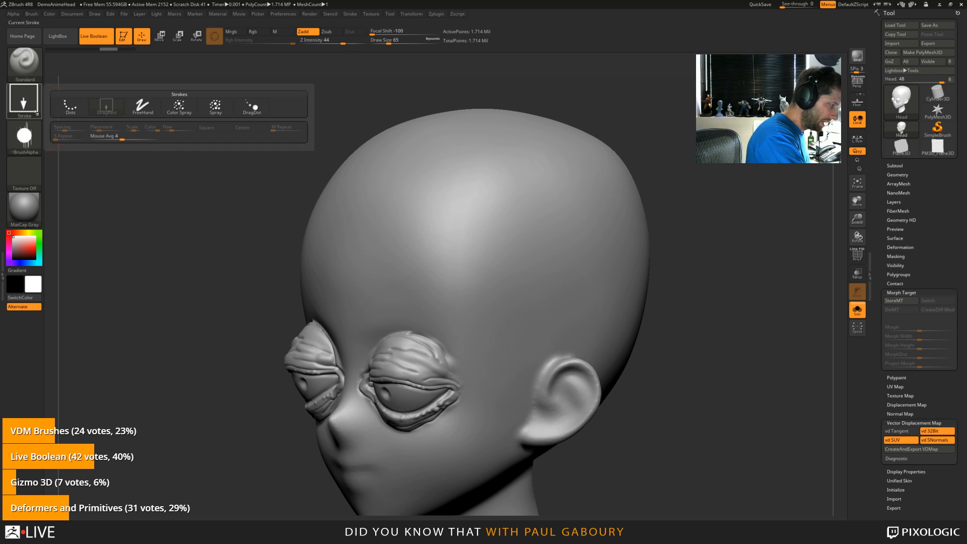
left_click(143, 106)
left_click_drag(514, 319, 561, 247)
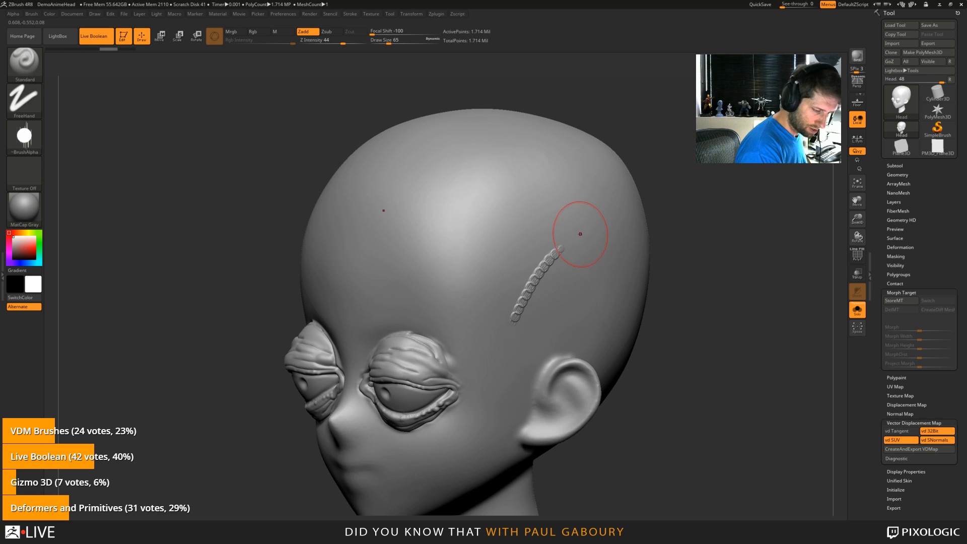
left_click_drag(479, 318, 561, 214)
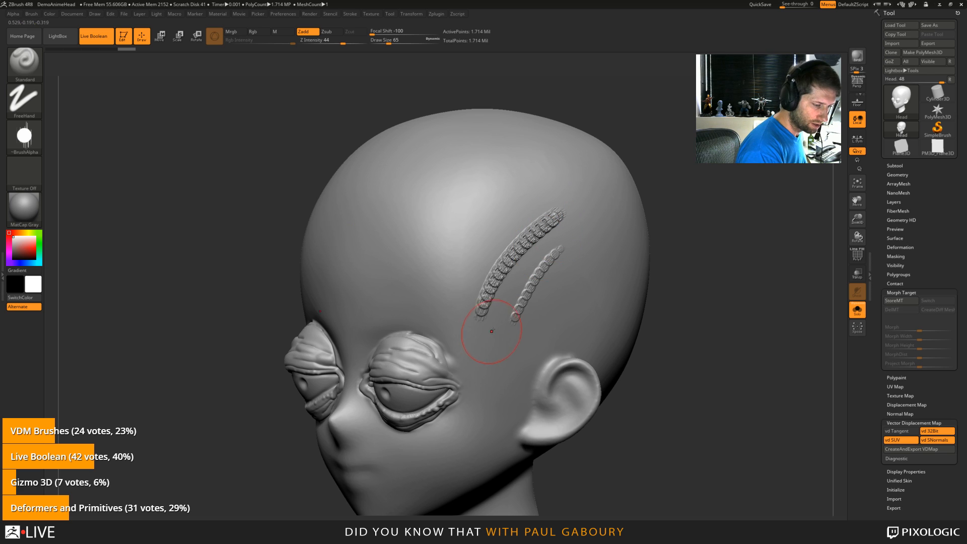
key("ctrl+z")
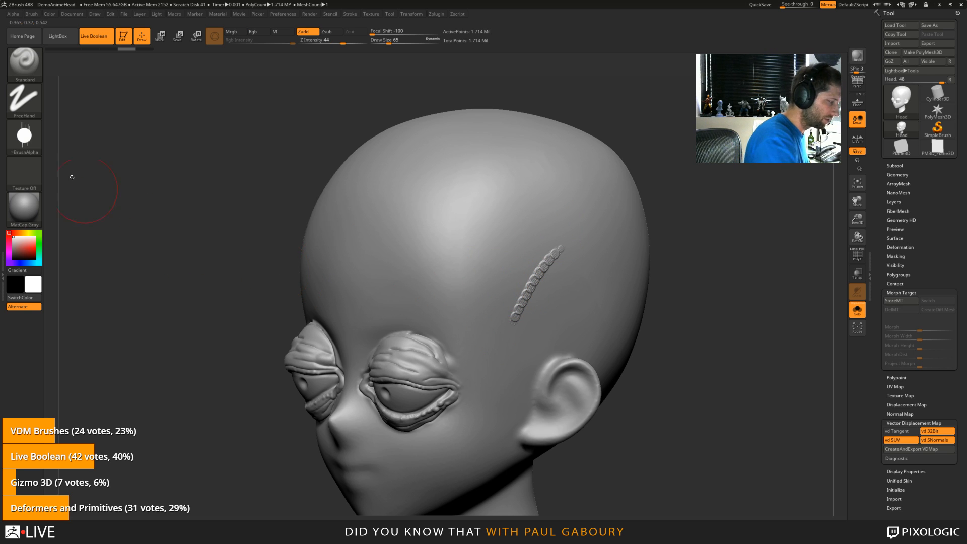
Step: Choose Alpha 01 and brush a long curved stroke across the side of the head
left_click(25, 136)
left_click(107, 174)
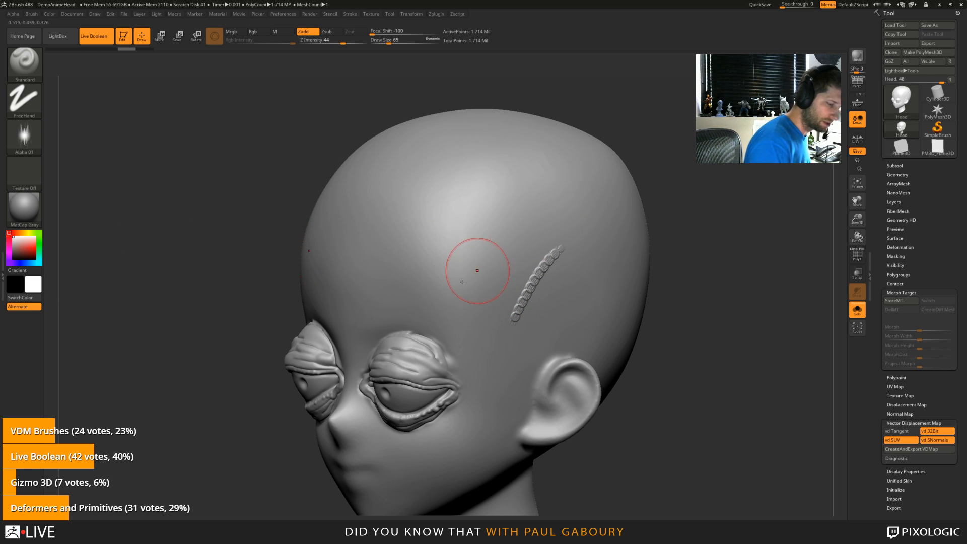
left_click_drag(477, 270, 615, 162)
Step: Switch to the Dots stroke and brush streaked strokes over the side of the head, around the temple and ear
left_click_drag(551, 303, 402, 351)
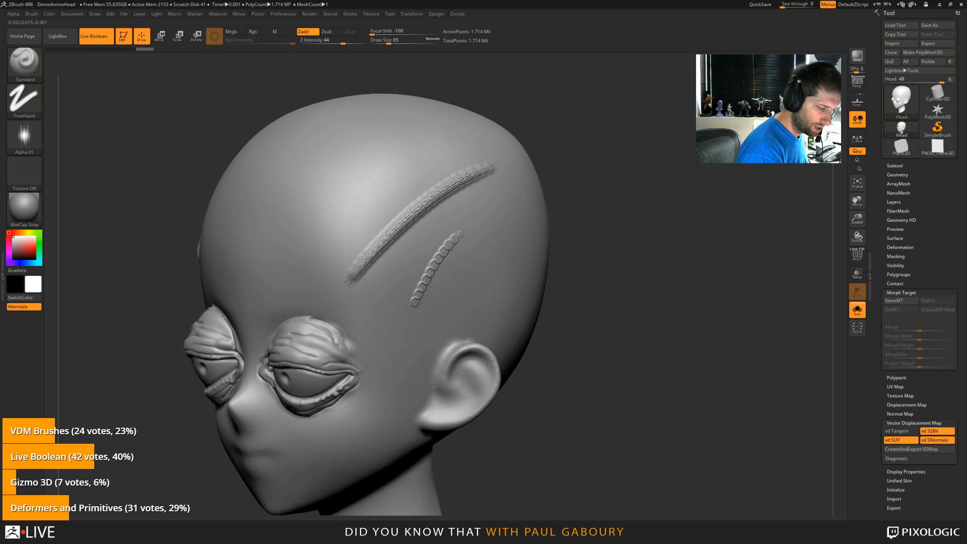
left_click(35, 112)
left_click(70, 106)
left_click_drag(317, 258, 453, 136)
left_click_drag(398, 279, 377, 385)
left_click_drag(579, 402, 519, 403)
mouse_move(408, 362)
left_mouse_down()
mouse_move(433, 335)
mouse_move(501, 299)
left_mouse_up()
left_click_drag(492, 244, 505, 358)
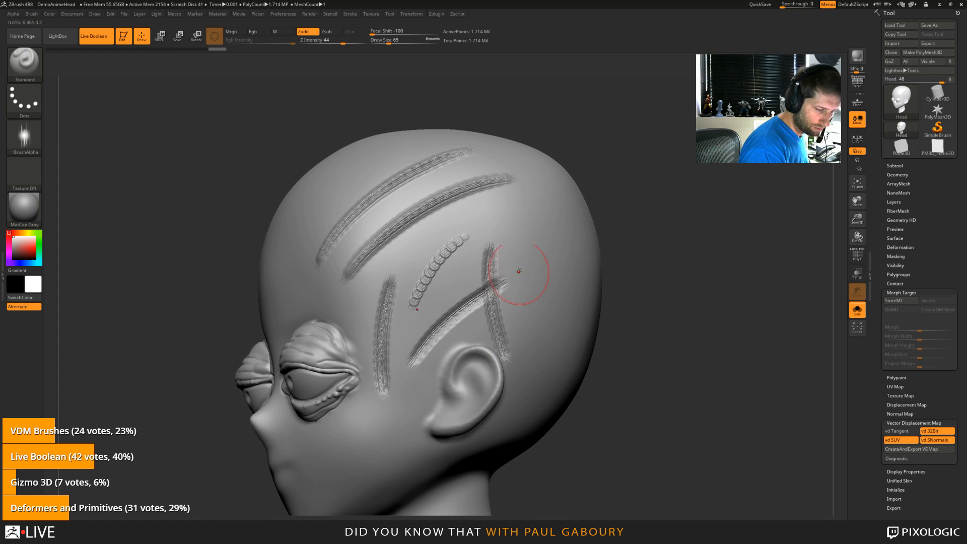
left_click_drag(524, 229, 537, 355)
mouse_move(469, 252)
left_mouse_down()
mouse_move(529, 218)
mouse_move(564, 216)
left_mouse_up()
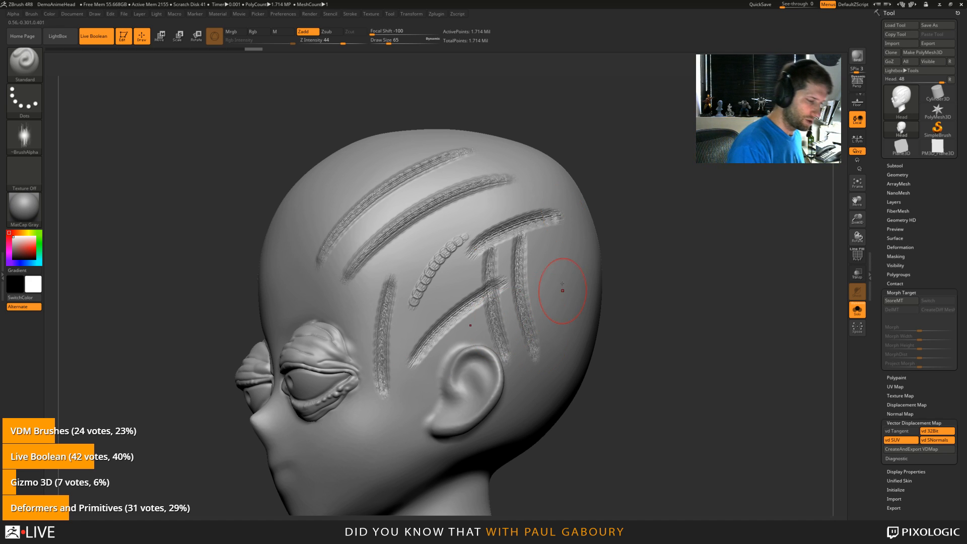
left_click_drag(563, 261, 556, 362)
left_click_drag(405, 417, 414, 346)
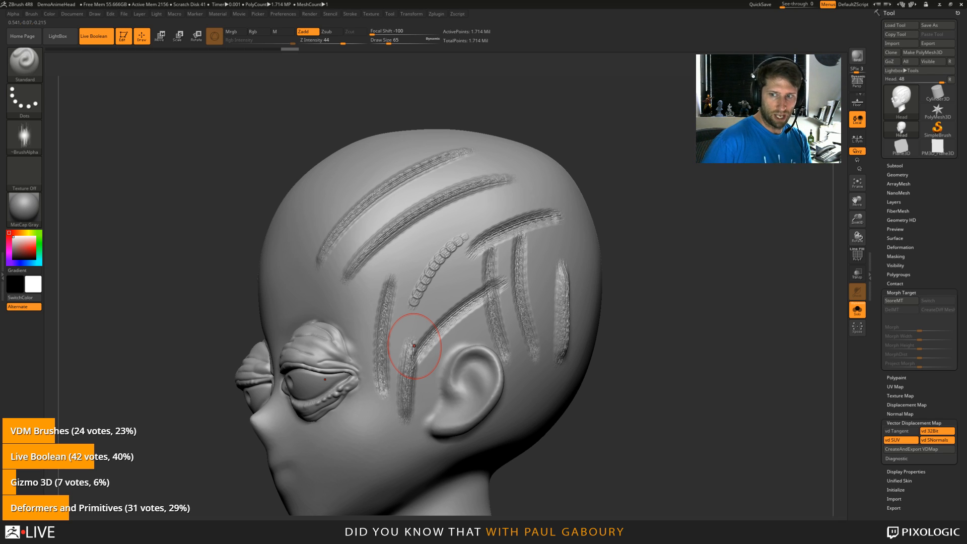
Step: Switch to the PM3D_Plane3D tool and show the floor grid
left_click(937, 148)
left_click_drag(538, 349, 428, 276, "shift")
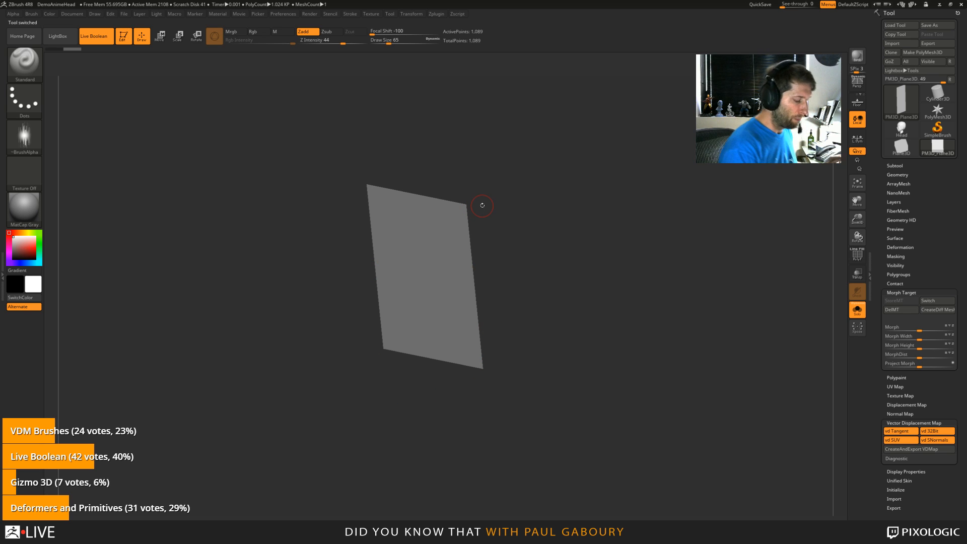
key("shift+p")
left_click_drag(554, 312, 564, 344)
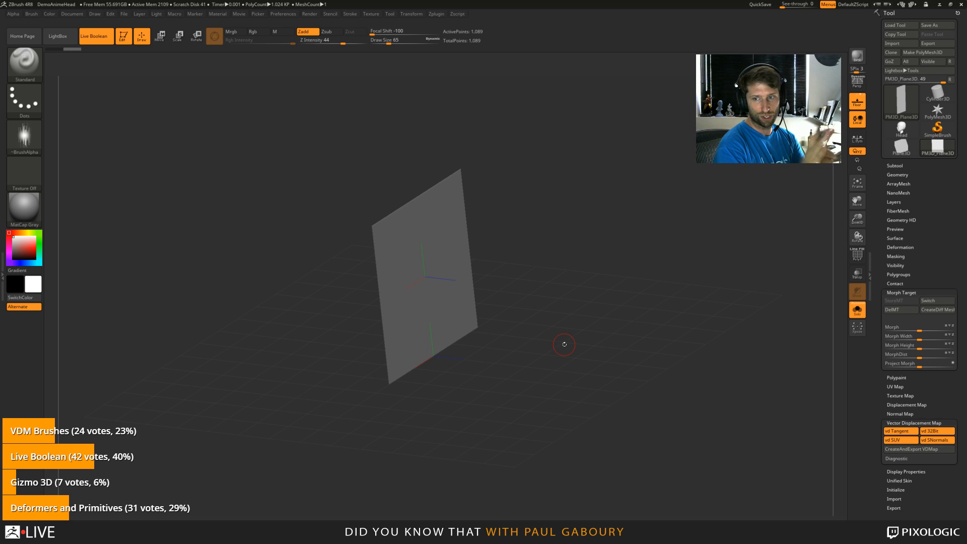
Step: Move the plane along its Z axis, away from its starting position, with the Gizmo
key("w")
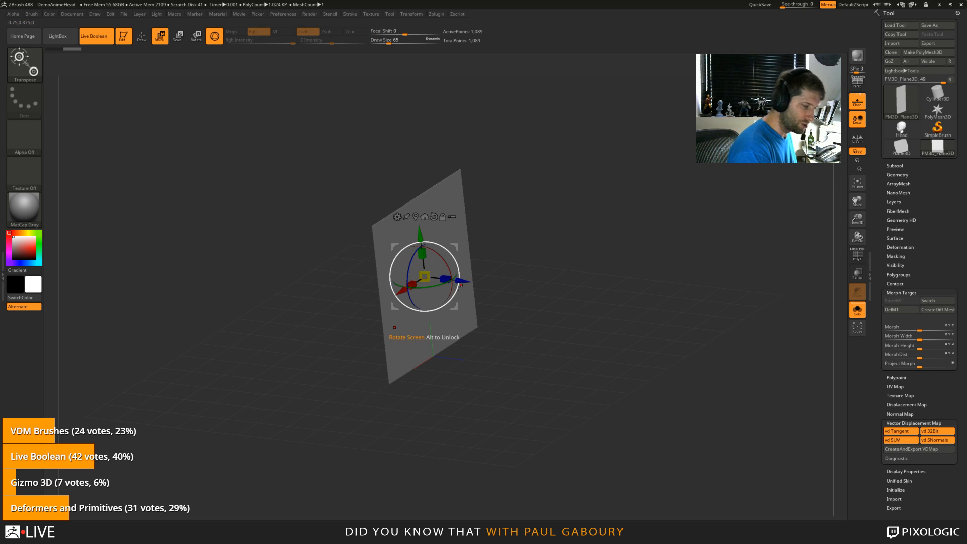
left_click_drag(464, 277, 547, 302)
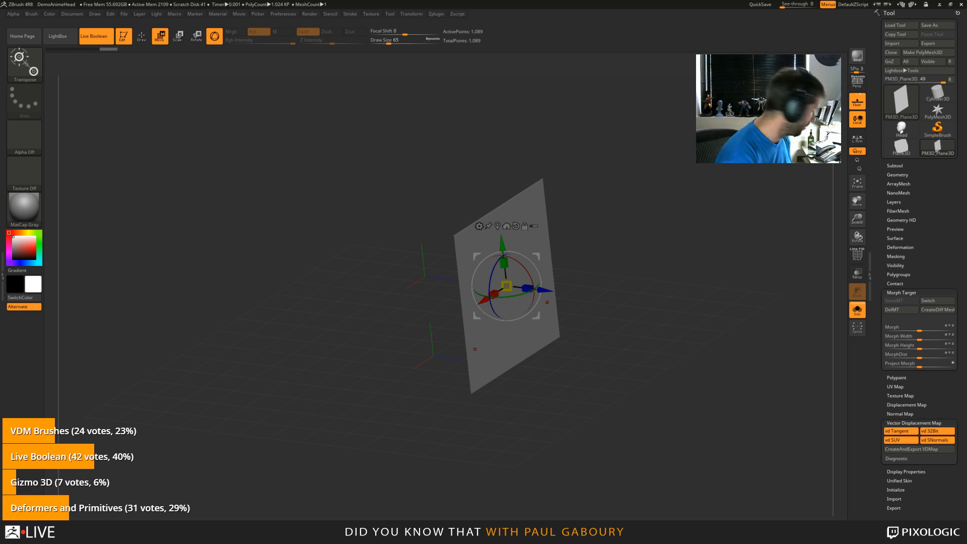
left_click_drag(592, 378, 525, 383, "alt")
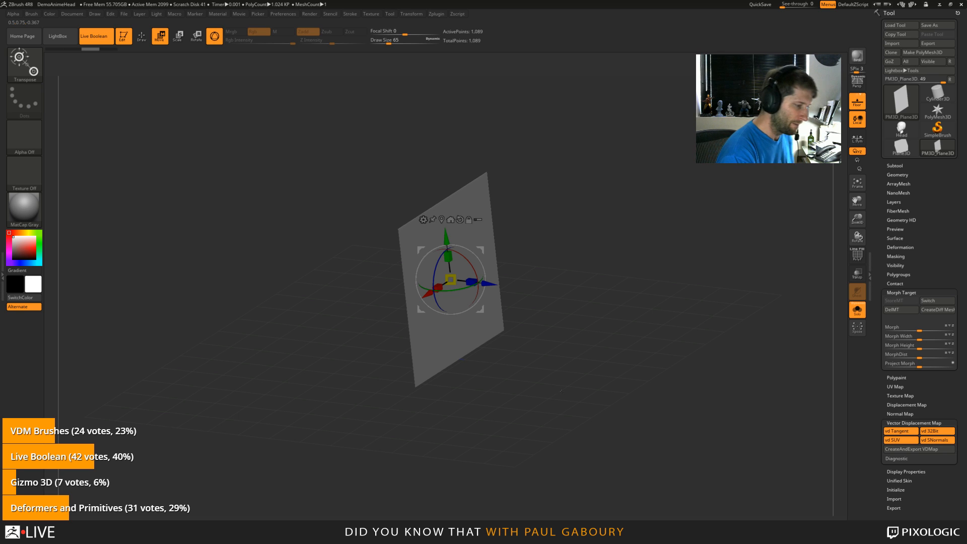
Step: Pull the plane's top, side and bottom edges outward in front view with the Move brush at draw size 293
left_click_drag(561, 390, 540, 413)
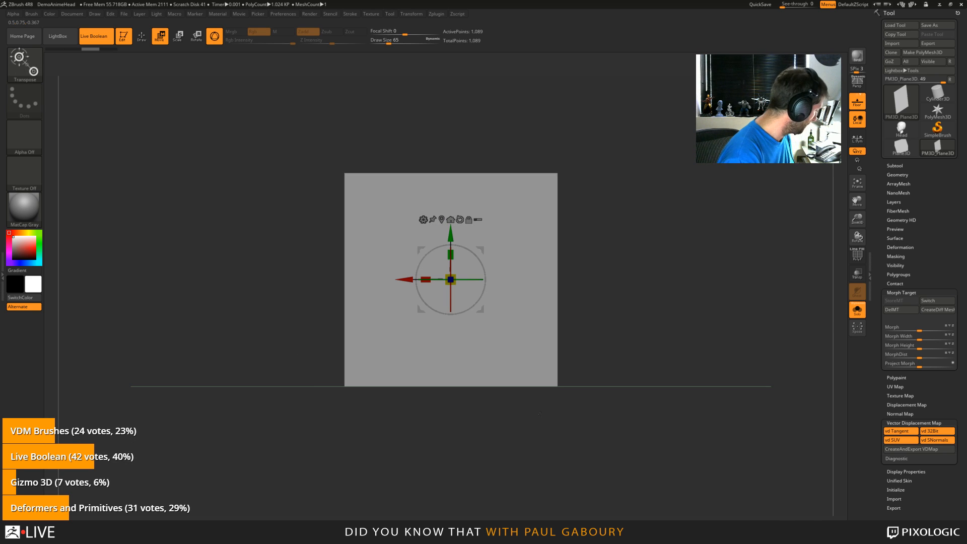
key("b")
key("m")
key("v")
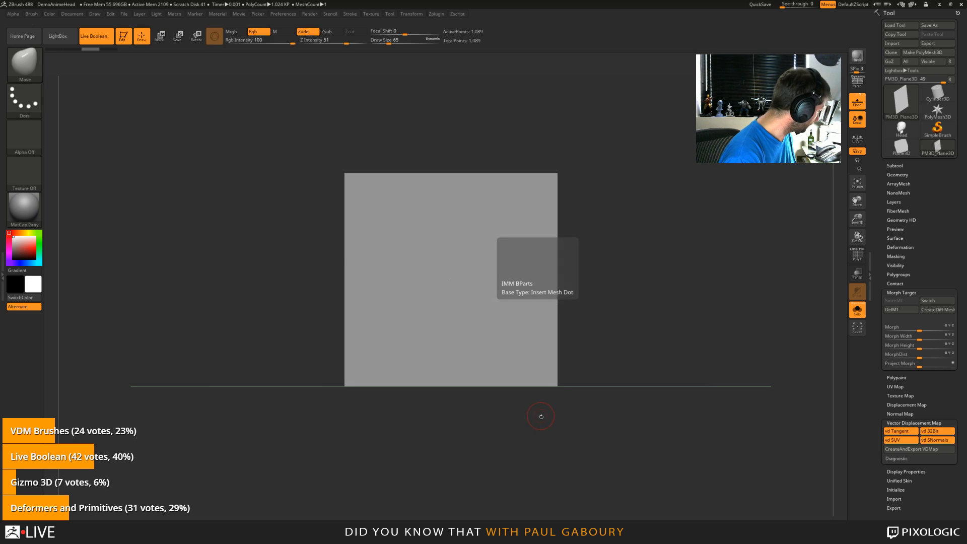
left_click_drag(453, 173, 453, 139)
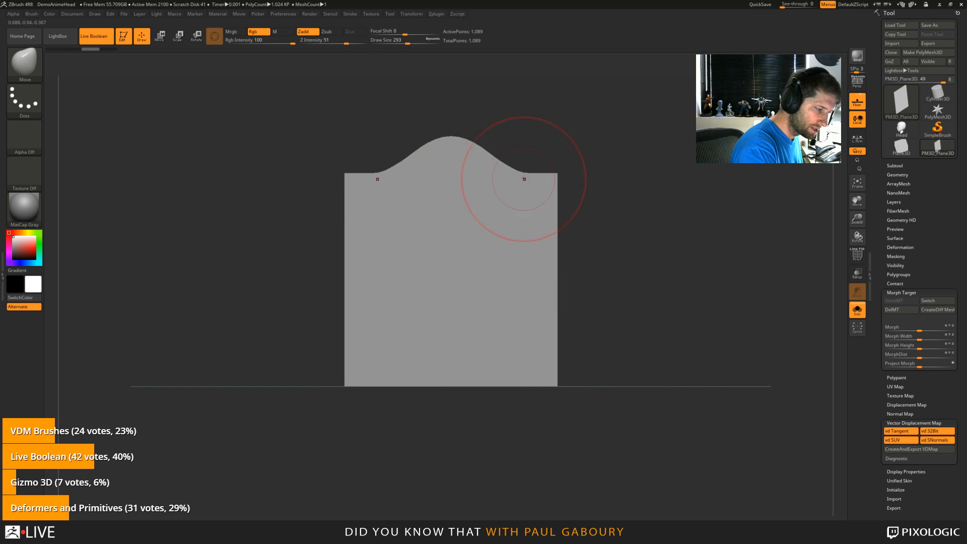
left_click_drag(557, 242, 574, 242)
left_click_drag(557, 327, 575, 327)
left_click_drag(562, 380, 561, 383)
left_click_drag(488, 386, 490, 403)
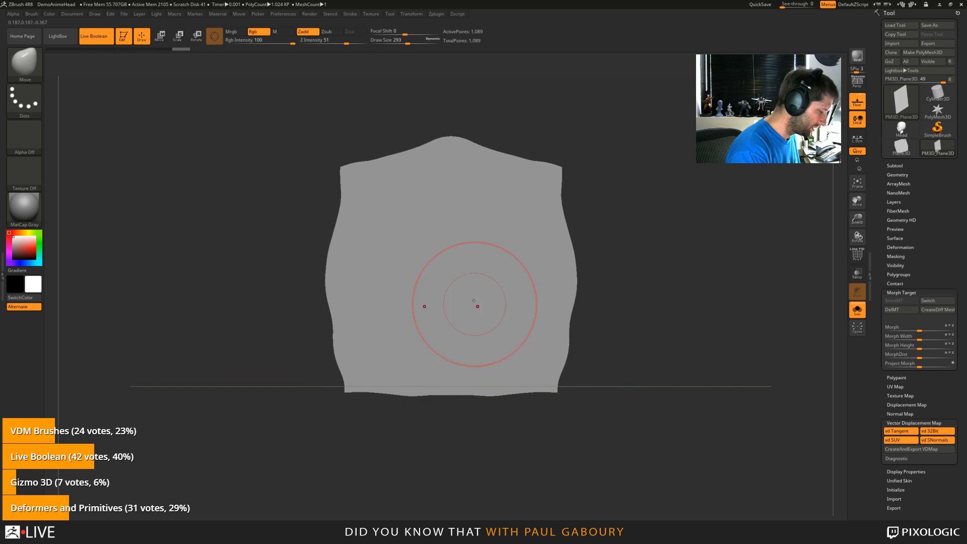
Step: Pull a protruding nose form out of the plane's centre with the Move brush and subdivide the mesh twice
left_click_drag(465, 292, 537, 317, "alt")
right_click_drag(538, 317, 639, 327)
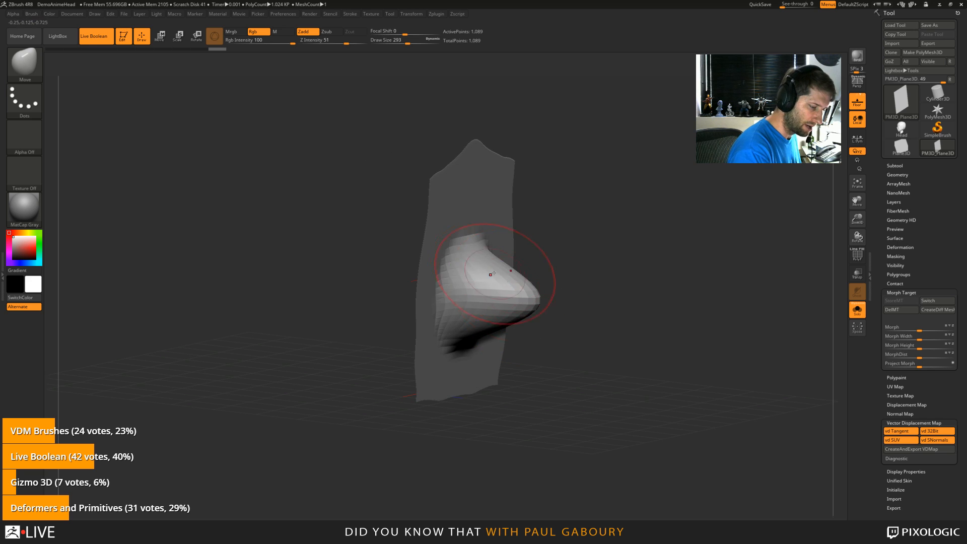
left_click_drag(490, 272, 496, 209)
left_click_drag(528, 308, 551, 322)
mouse_move(504, 272)
left_mouse_down()
mouse_move(519, 297)
mouse_move(489, 314)
left_mouse_up()
key("ctrl+d")
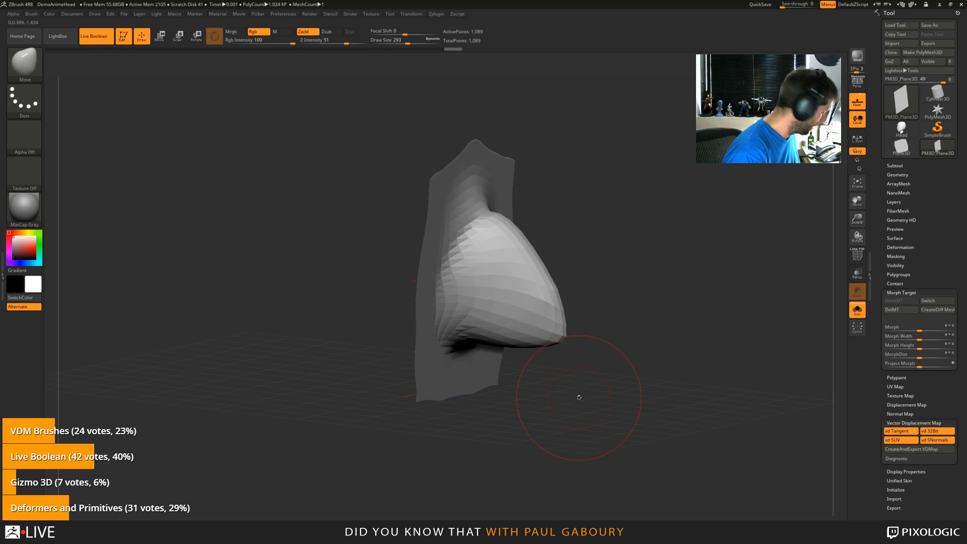
key("ctrl+d")
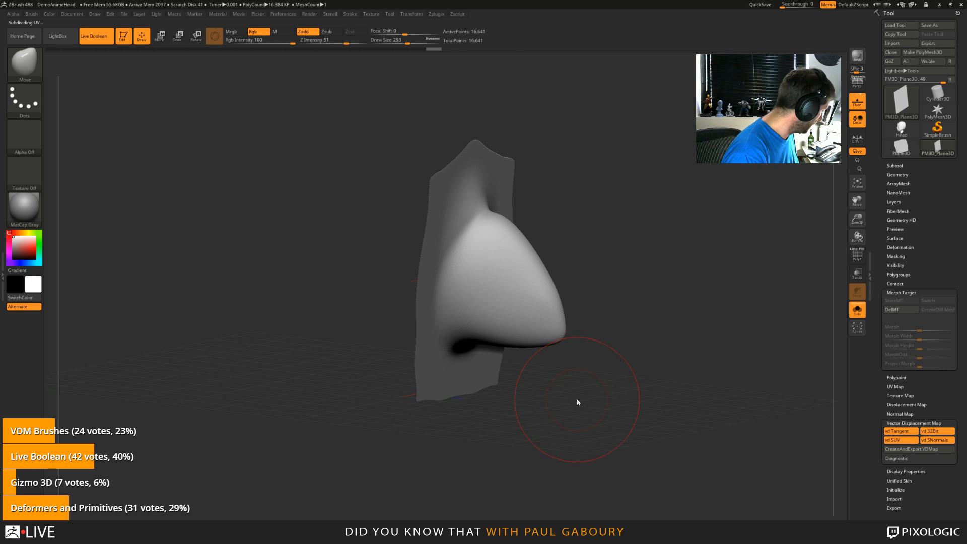
Step: Build up the nose's wings and nostrils with the ClayBuildup brush and smooth them
key("b")
key("c")
key("b")
key("s")
mouse_move(464, 326)
left_mouse_down()
mouse_move(455, 314)
mouse_move(468, 327)
mouse_move(461, 344)
mouse_move(443, 308)
mouse_move(469, 302)
mouse_move(459, 345)
left_mouse_up()
left_click_drag(534, 372, 468, 282)
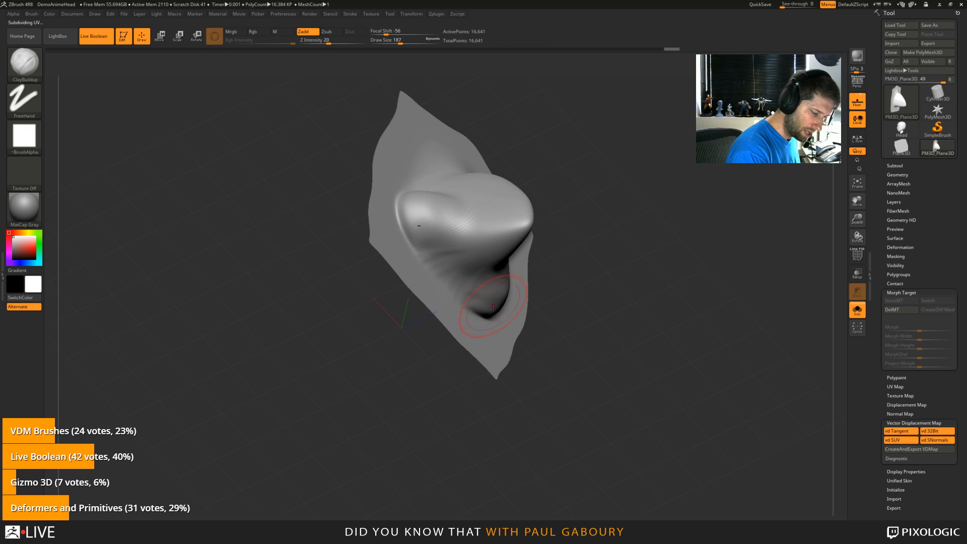
mouse_move(453, 227)
left_mouse_down()
mouse_move(438, 239)
mouse_move(453, 254)
mouse_move(443, 247)
left_mouse_up()
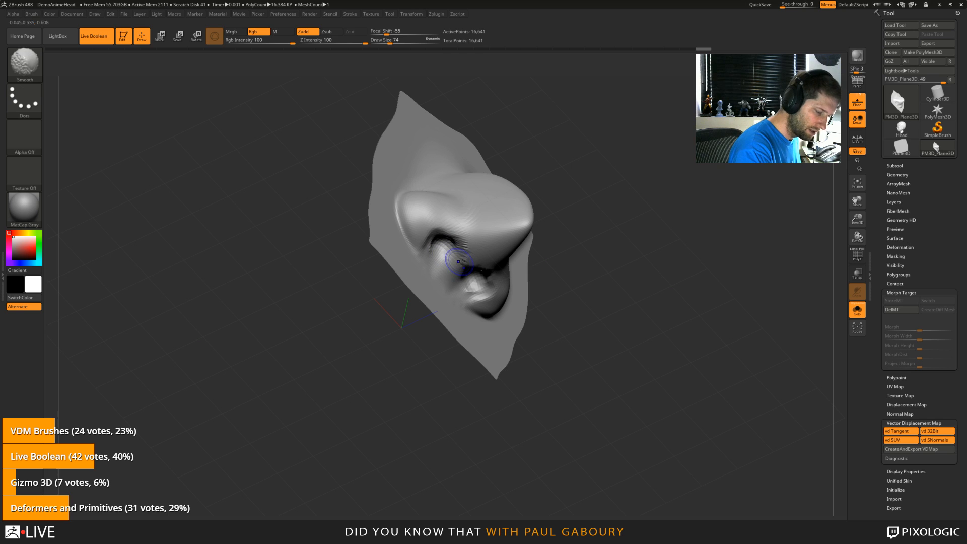
mouse_move(497, 217)
left_mouse_down("shift")
mouse_move(501, 245)
mouse_move(443, 252)
mouse_move(448, 240)
mouse_move(418, 237)
mouse_move(437, 245)
mouse_move(427, 210)
mouse_move(438, 221)
mouse_move(425, 222)
mouse_move(451, 217)
mouse_move(499, 302)
left_mouse_up("shift")
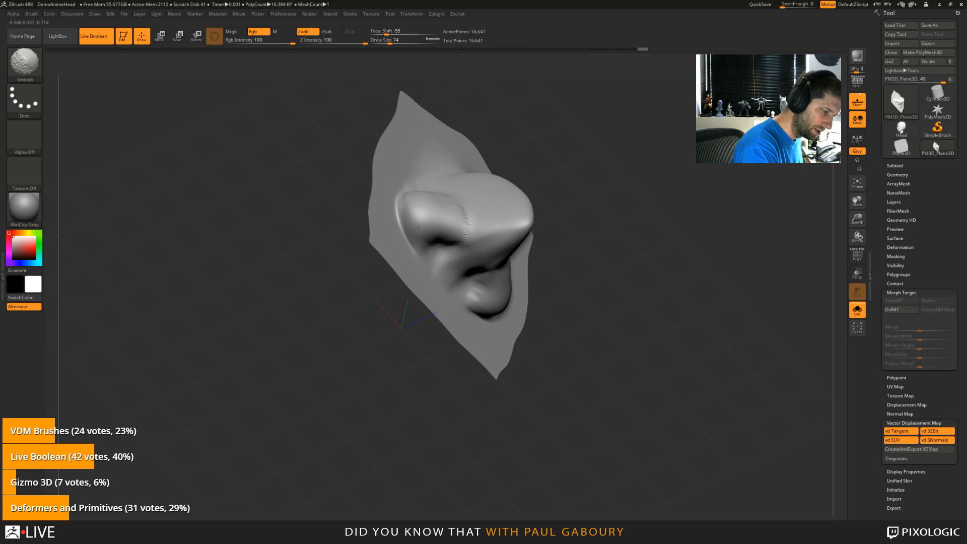
left_click_drag(468, 221, 504, 267, "shift")
Step: Mask a rectangular area covering the nose in front view and blur the mask's edges
scroll(598, 335, "down", 3)
left_click_drag(598, 335, 583, 376, "shift")
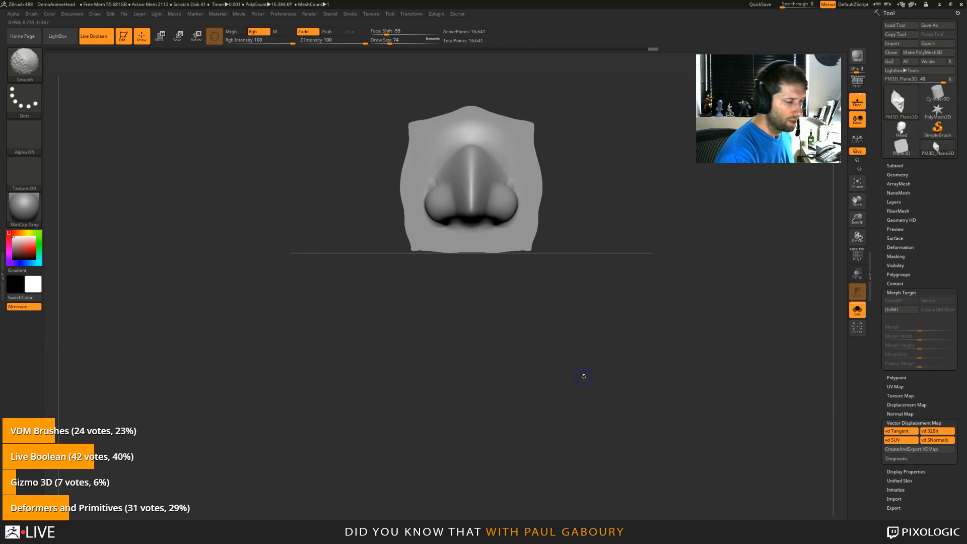
key("shift")
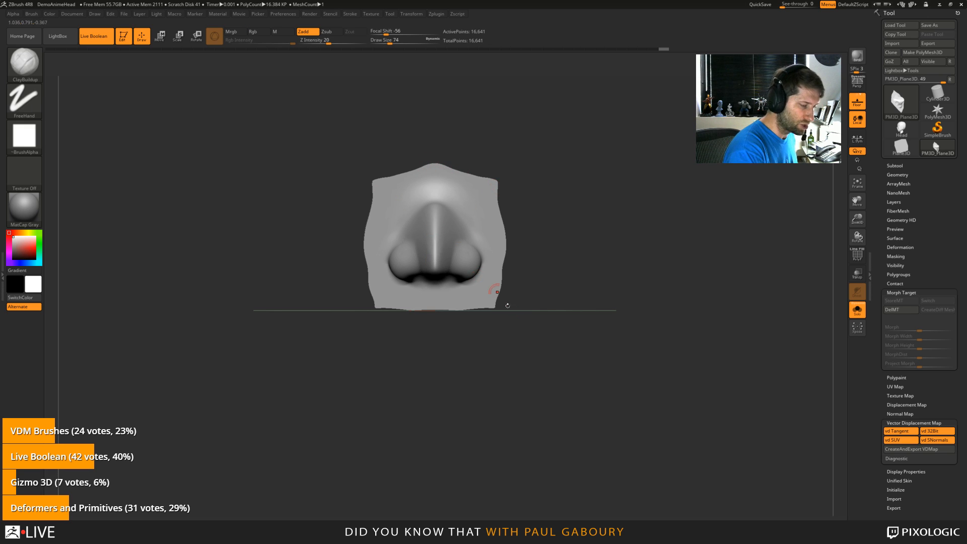
mouse_move(508, 332)
left_mouse_down()
mouse_move(522, 378)
mouse_move(507, 388)
mouse_move(487, 375)
mouse_move(399, 249)
mouse_move(488, 303)
left_mouse_up()
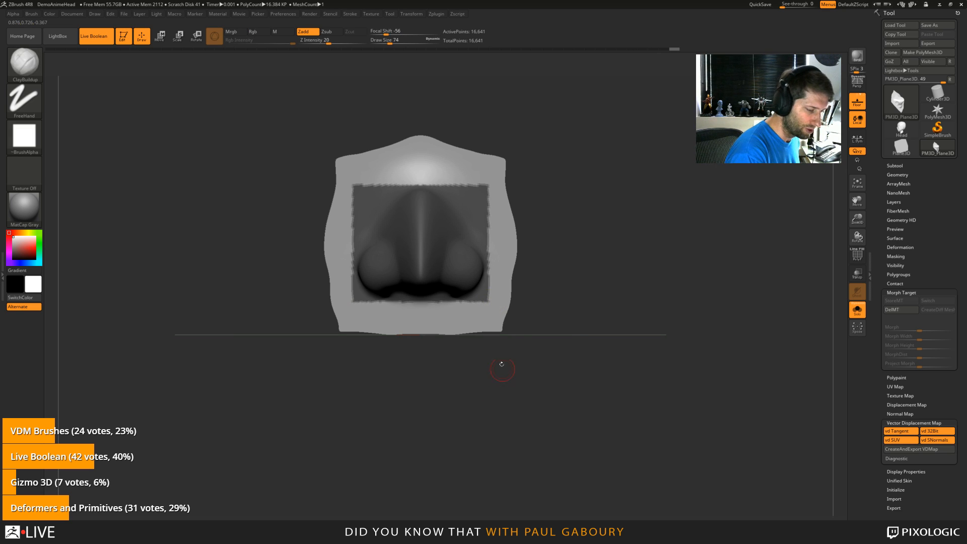
left_click(475, 225, "ctrl")
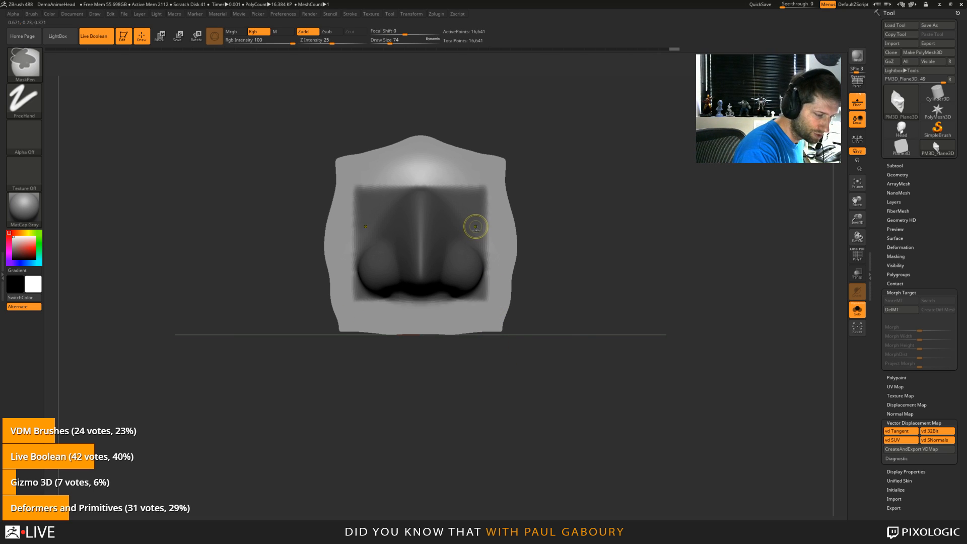
left_click(474, 225, "ctrl")
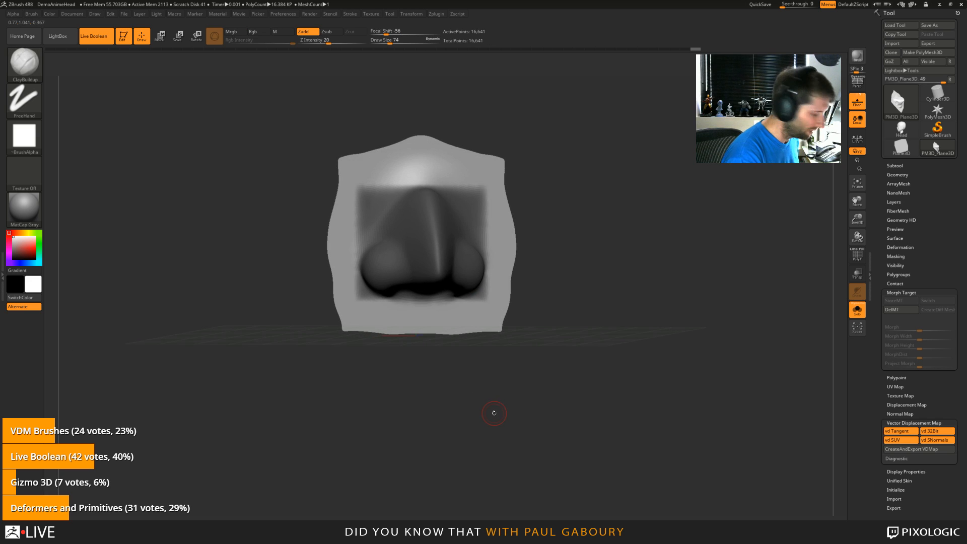
Step: Show the polyframe and apply the Morph to Grid deformation at 100 to the unmasked border of the plane
key("shift+f")
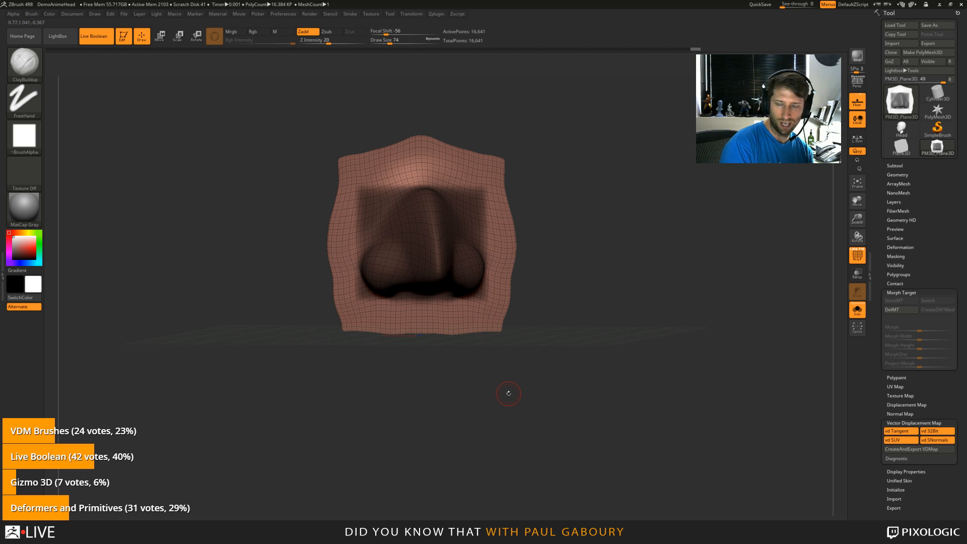
left_click(906, 293)
left_click(900, 247)
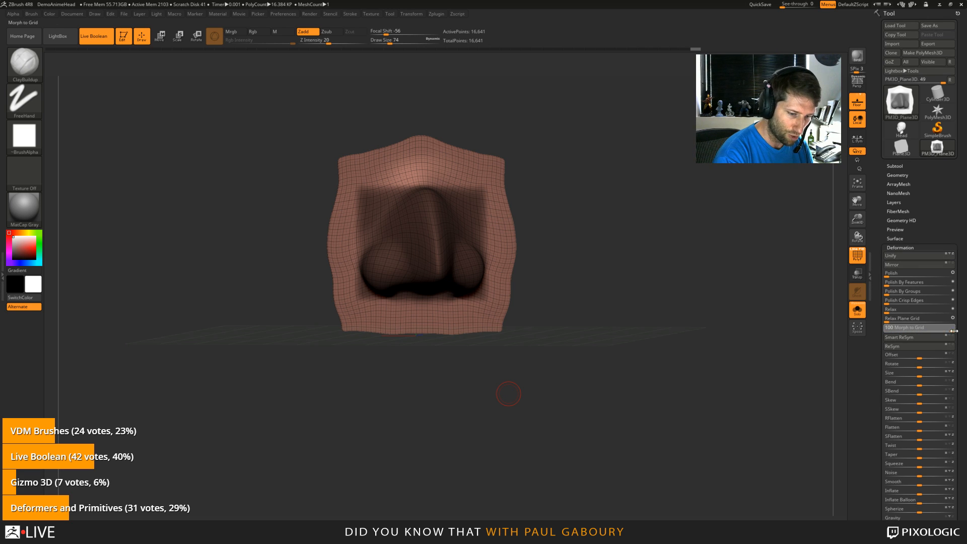
left_click_drag(937, 329, 961, 331)
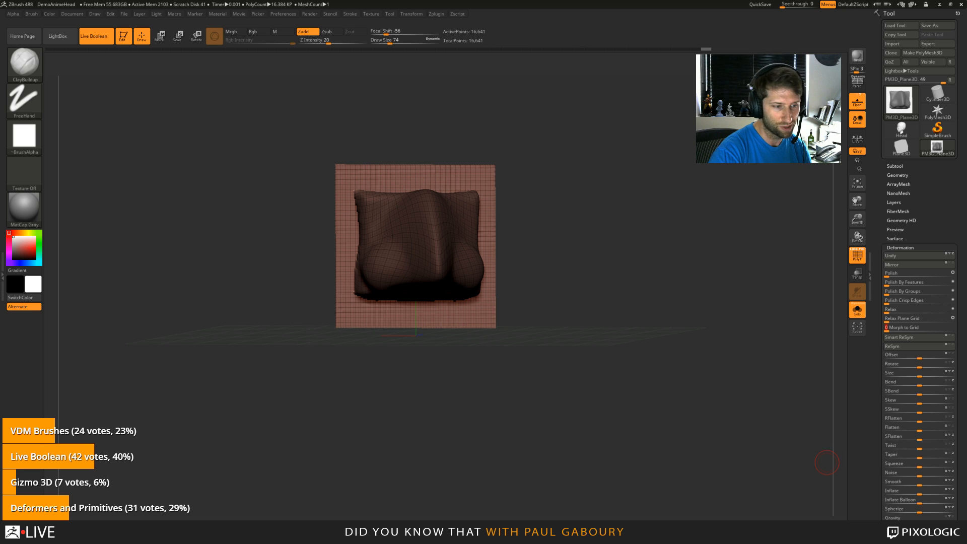
Step: Import the DogNose texture and convert it to a mesh with a Disp Scale of 0.5
left_click(370, 14)
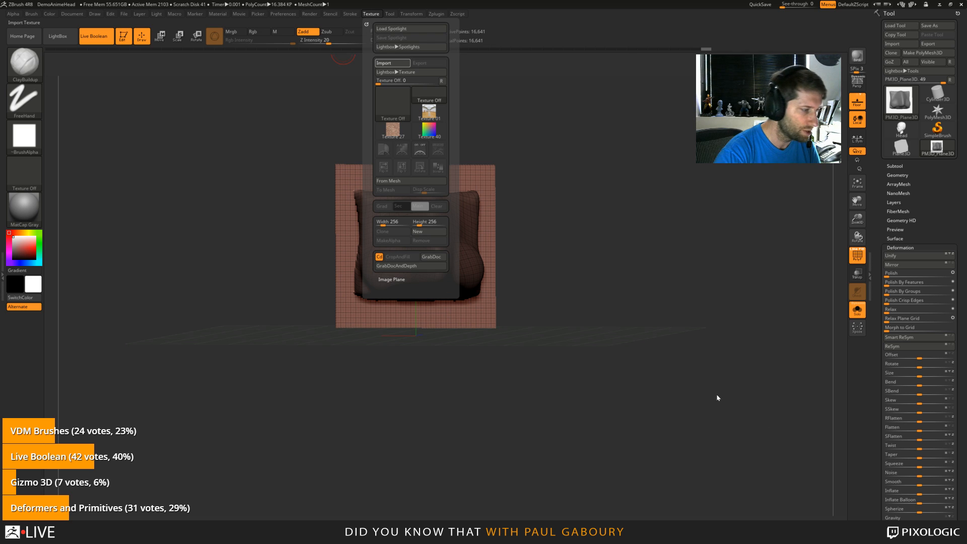
left_click(371, 14)
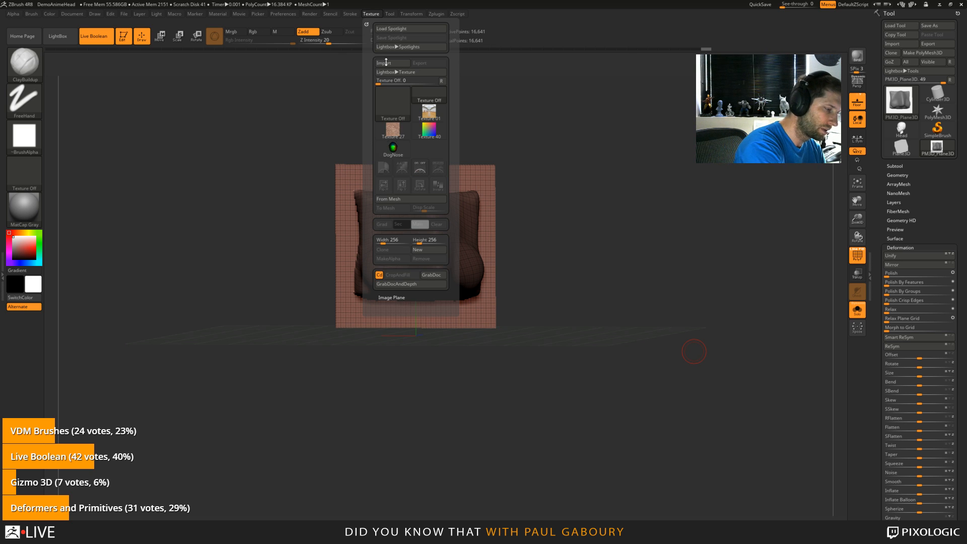
mouse_move(396, 153)
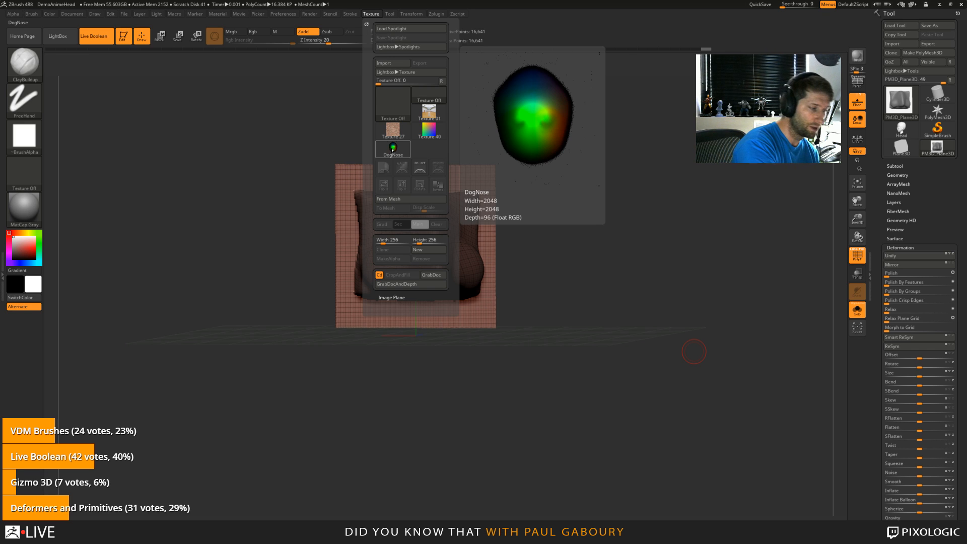
left_click(392, 149)
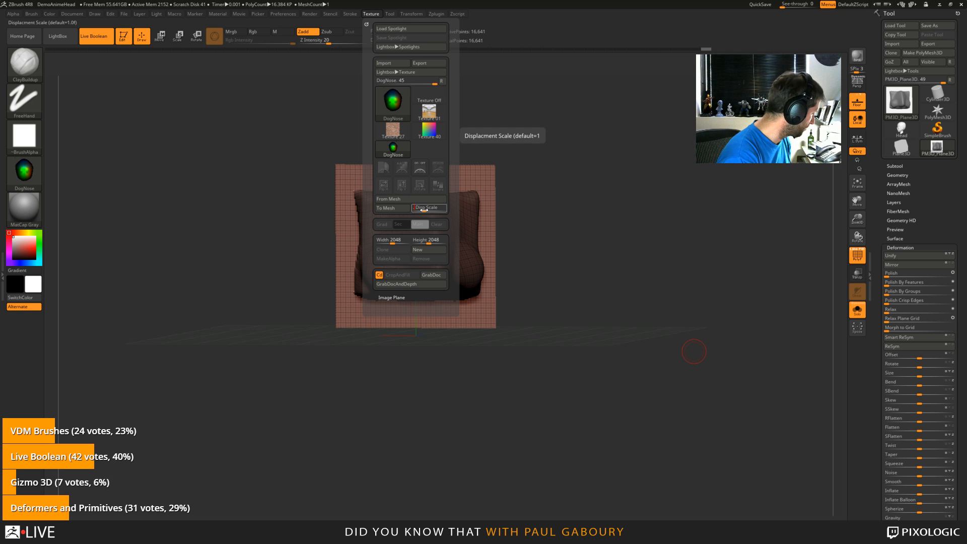
key("Return")
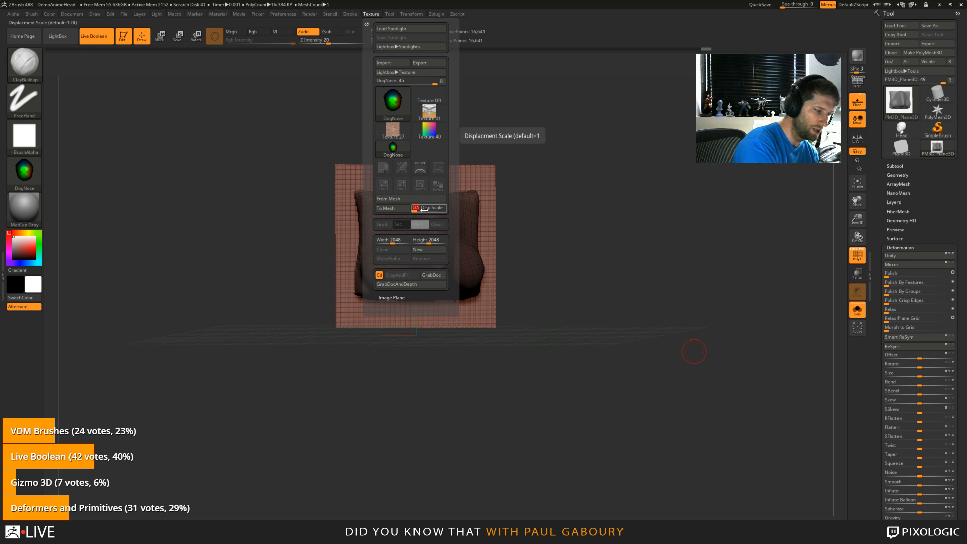
left_click(385, 208)
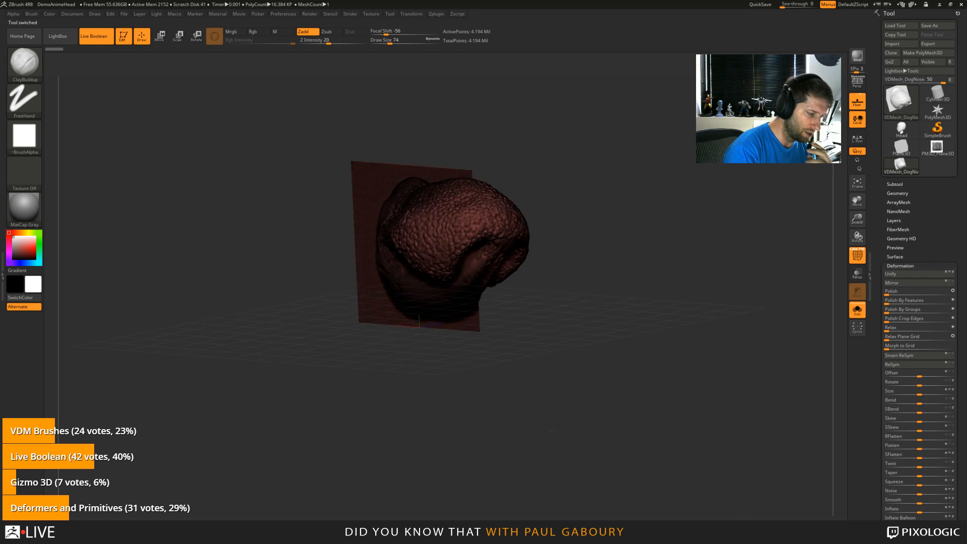
Step: Hide the polyframe and add the front-facing dog nose mesh to the Chisel3D brush as a new vector displacement shape
key("shift+f")
left_click_drag(546, 431, 554, 433)
key("space")
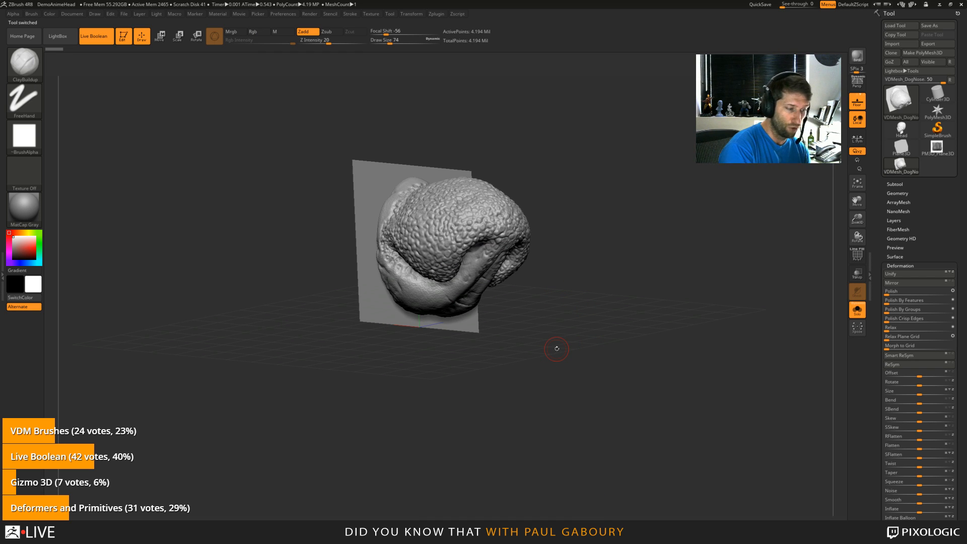
left_click_drag(557, 349, 565, 418)
key("b")
key("c")
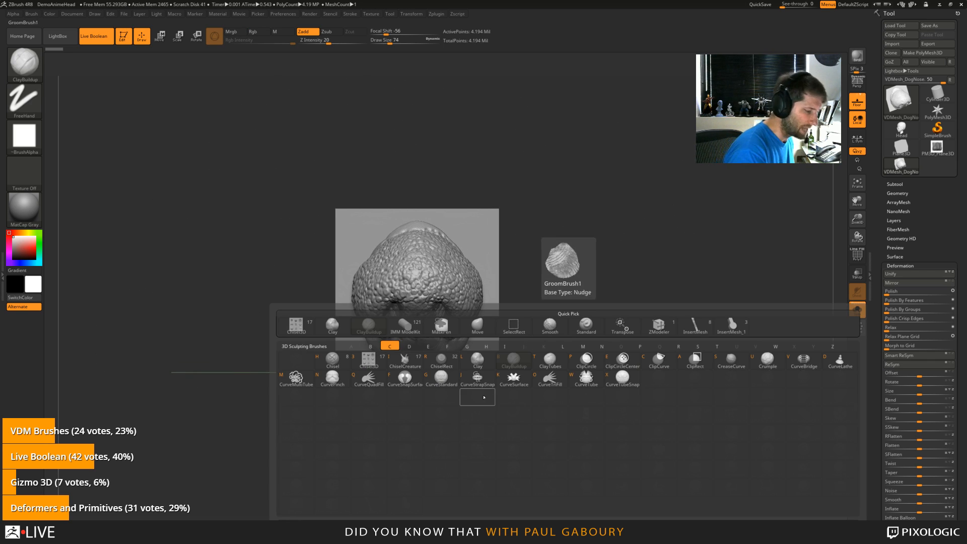
left_click(368, 358)
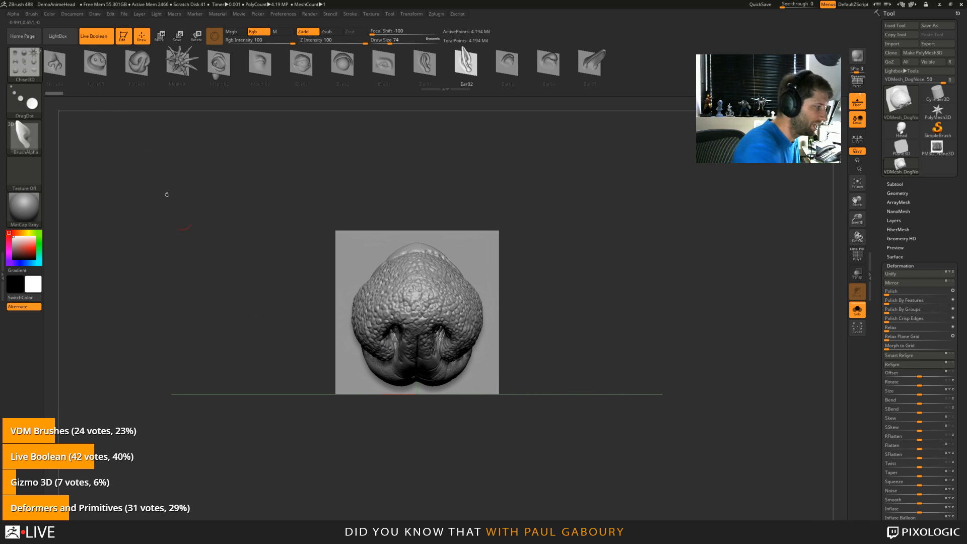
left_click(34, 15)
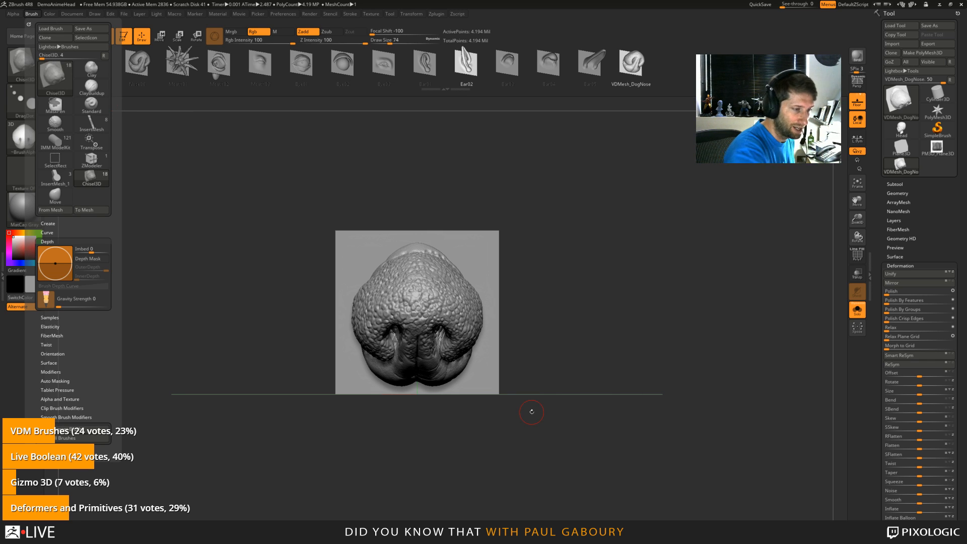
left_click(636, 71)
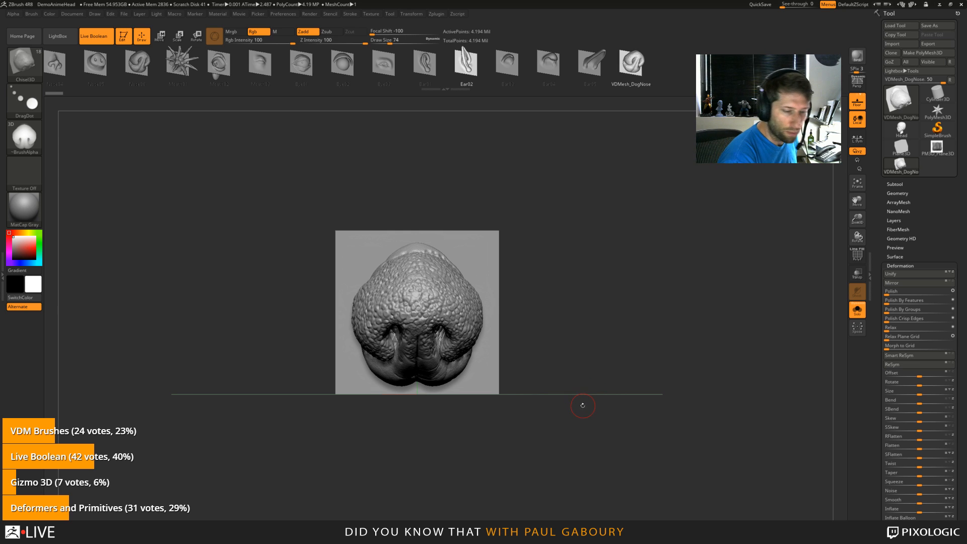
Step: Switch back to the sculpted nose plane and show its polyframe in side view
left_click(936, 148)
right_click_drag(550, 383, 673, 378, "ctrl")
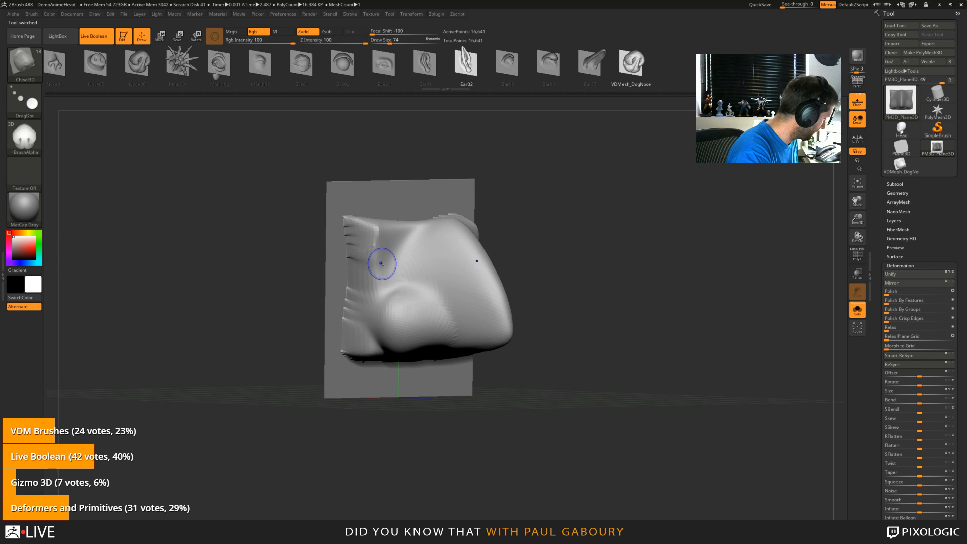
key("shift+f")
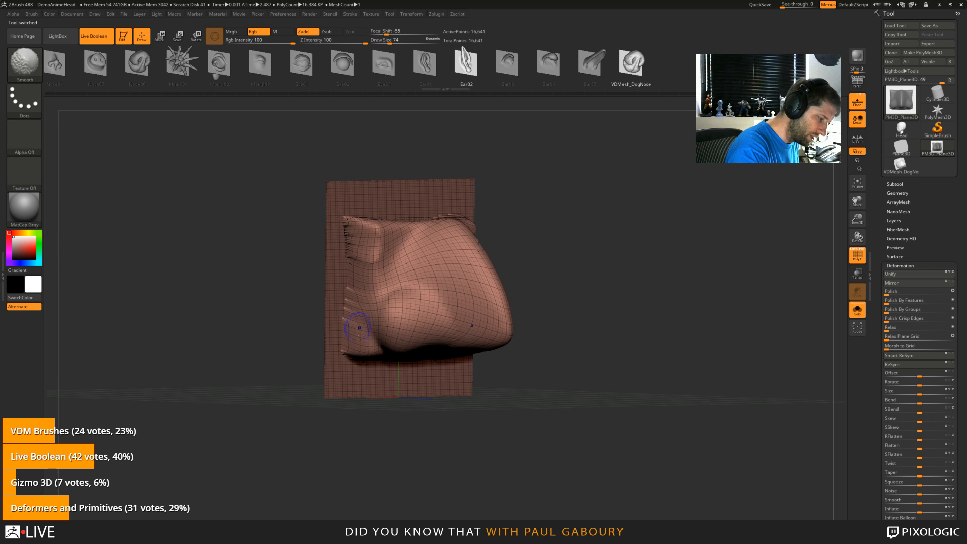
mouse_move(456, 359)
right_mouse_down()
mouse_move(468, 351)
mouse_move(555, 399)
mouse_move(565, 393)
right_mouse_up()
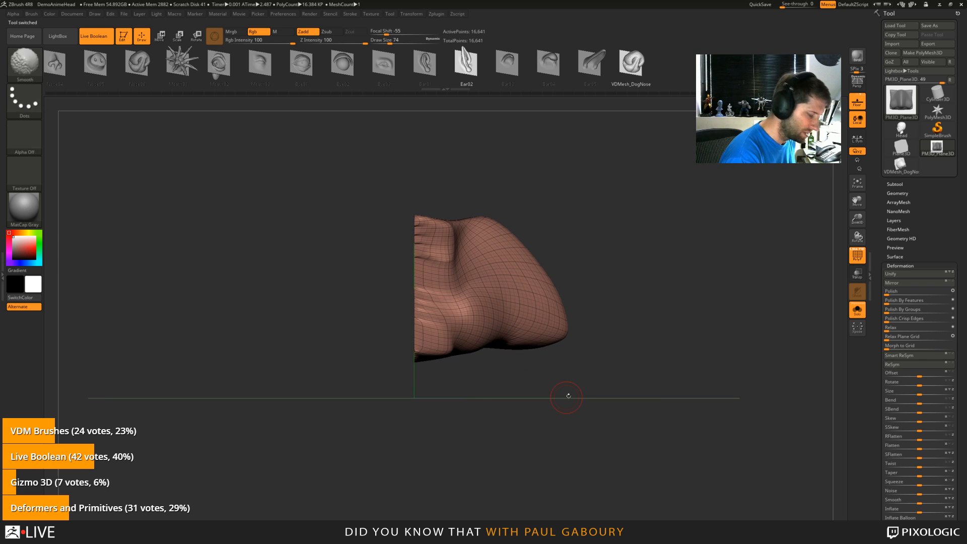
Step: Stretch the nose tip far outward and downward in side view using the Move brush at a draw size of 245
key("b")
key("m")
key("v")
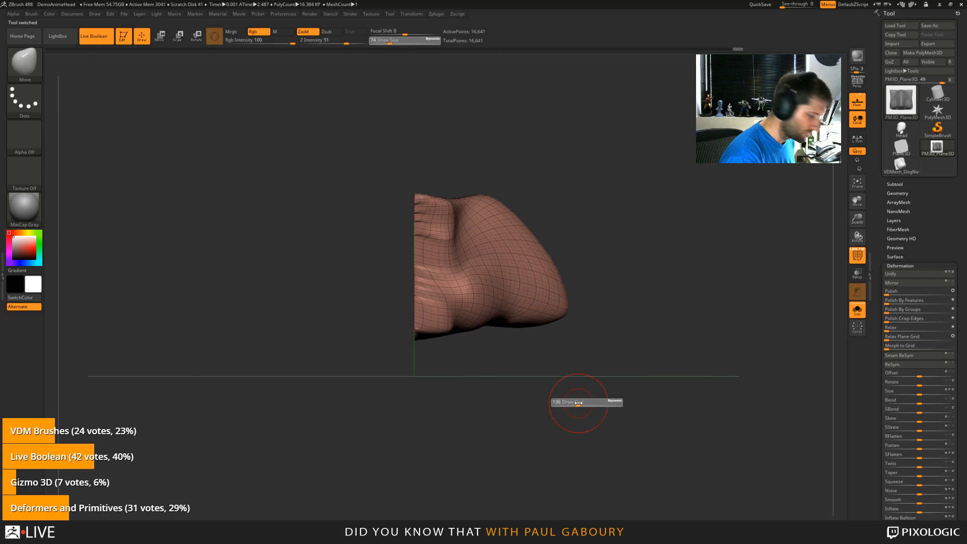
left_click_drag(580, 365, 565, 242)
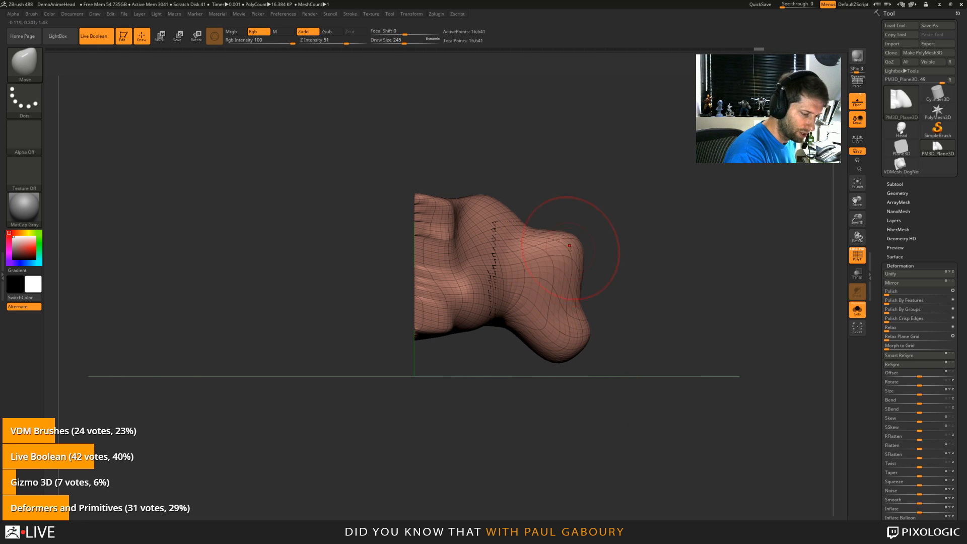
left_click_drag(579, 330, 605, 398)
mouse_move(554, 242)
left_mouse_down("shift")
mouse_move(520, 261)
mouse_move(528, 312)
left_mouse_up("shift")
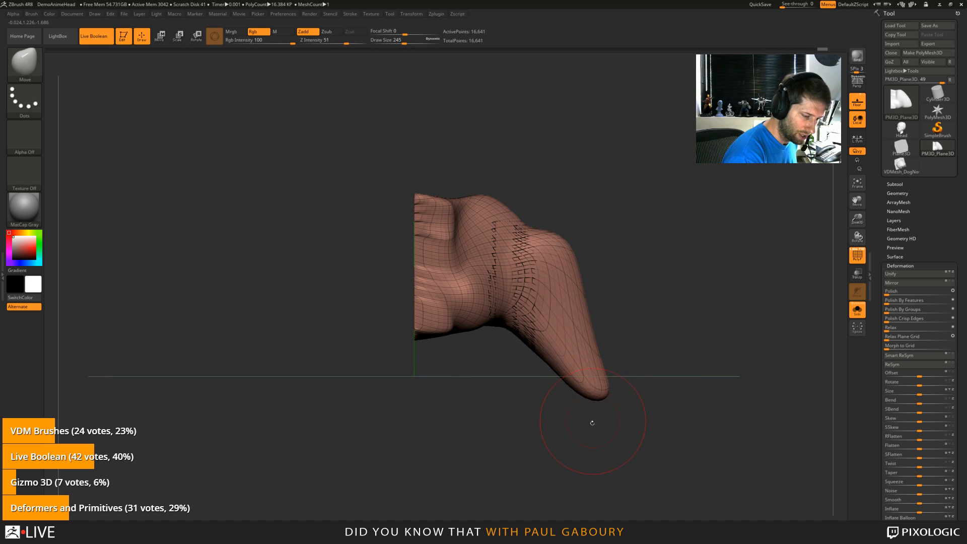
mouse_move(591, 421)
left_mouse_down()
mouse_move(583, 430)
mouse_move(526, 398)
left_mouse_up()
key("f")
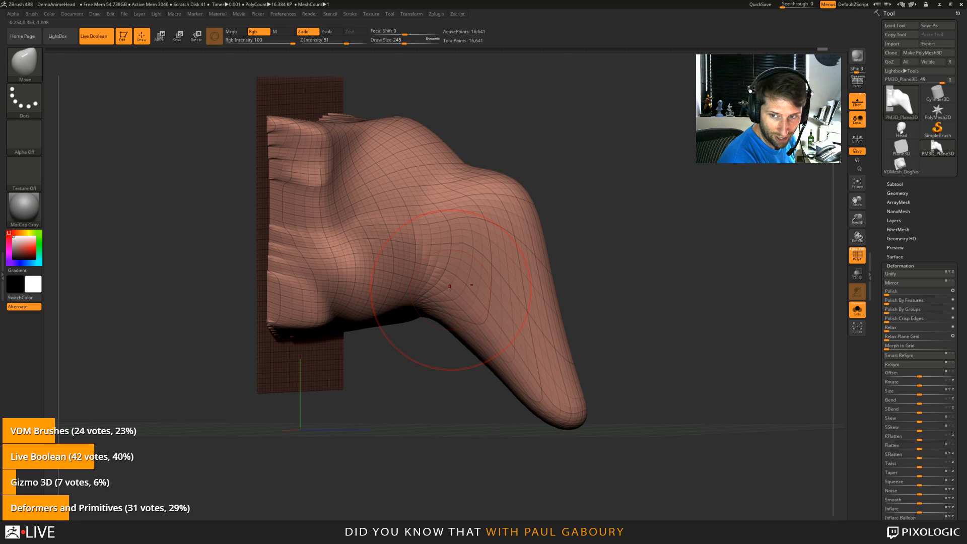
Step: Apply the Relax Plane Grid deformation to even out the stretched polygons of the elongated nose
left_click(892, 337)
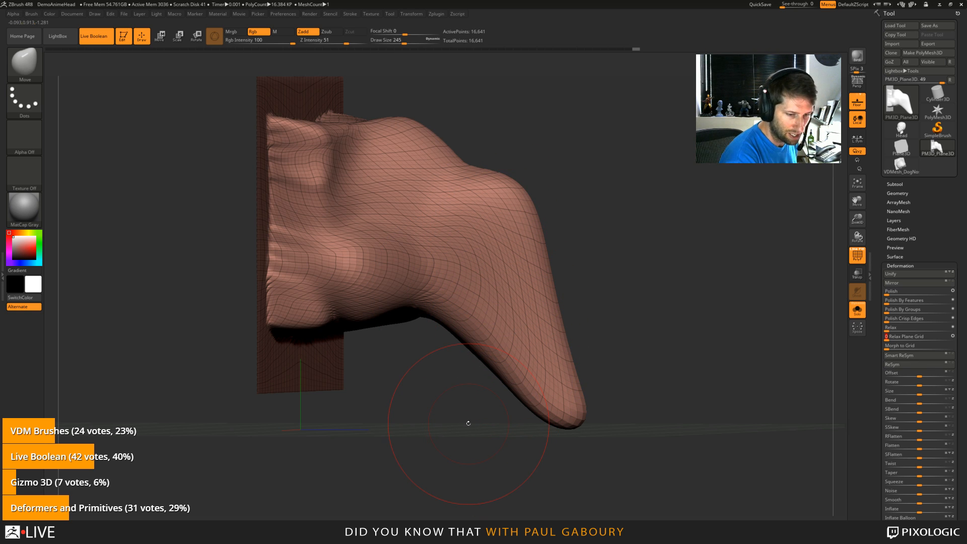
left_click(895, 338)
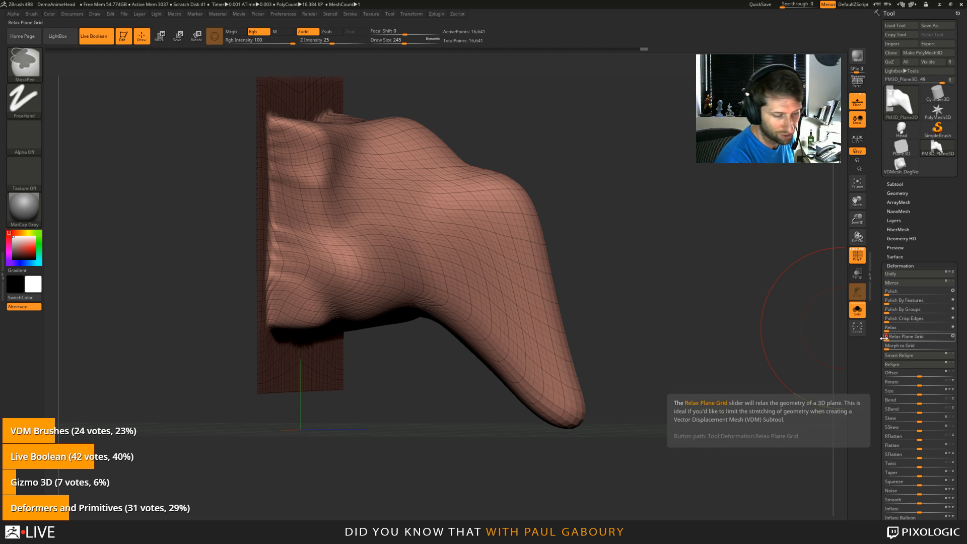
left_click(886, 337)
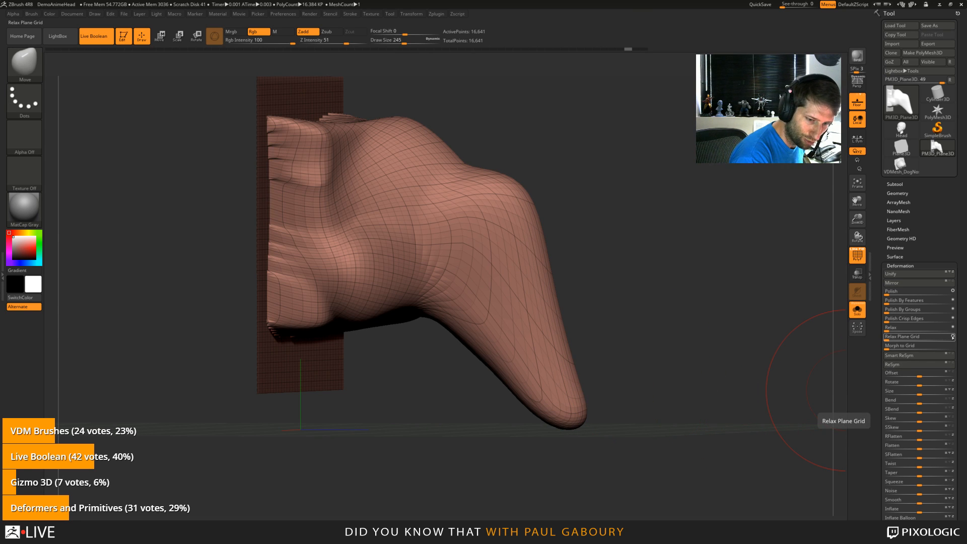
left_click(909, 336)
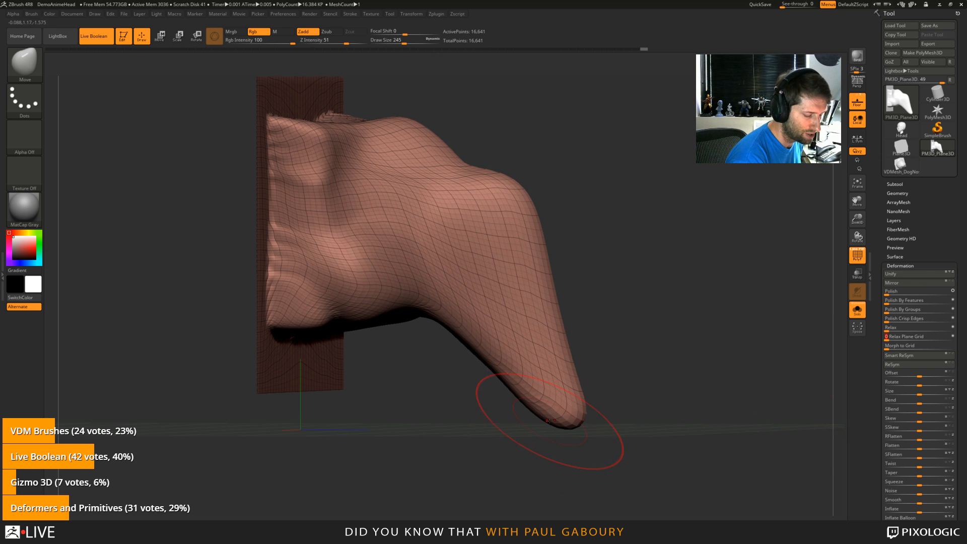
left_click_drag(579, 434, 524, 427)
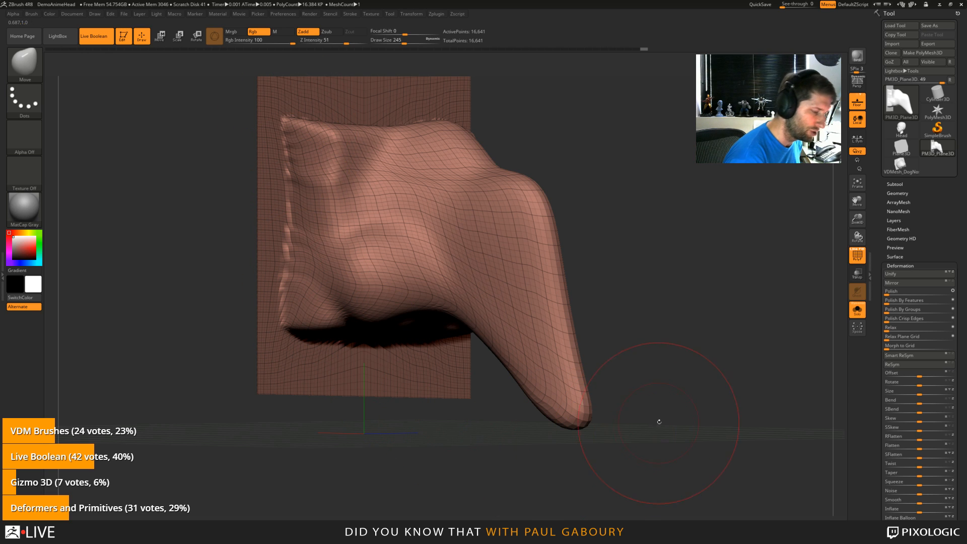
Step: Reduce the draw size to 154 and smooth the nose's upper and side edges where they meet the plane
key("s")
mouse_move(666, 423)
left_mouse_down()
mouse_move(644, 420)
mouse_move(607, 486)
left_mouse_up()
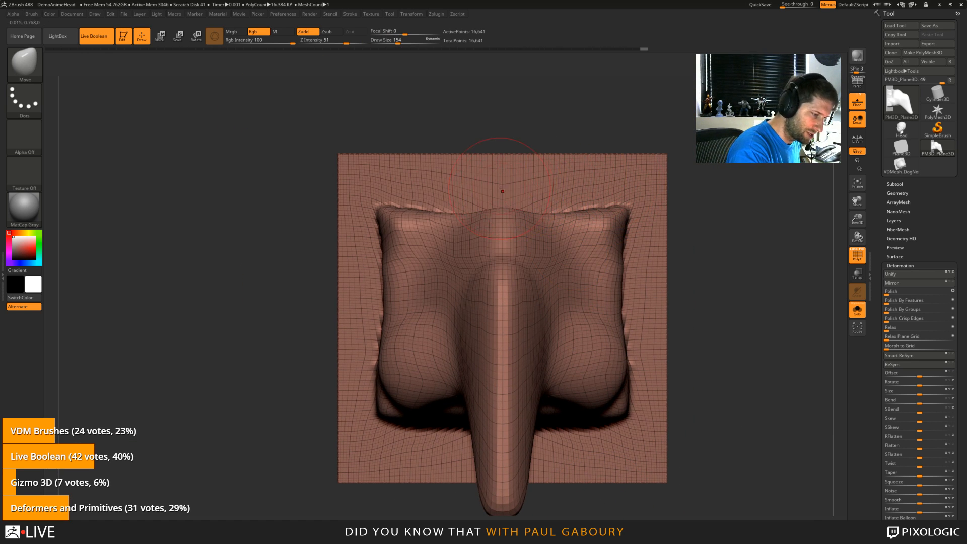
mouse_move(572, 188)
left_mouse_down("shift")
mouse_move(418, 202)
mouse_move(579, 199)
mouse_move(443, 199)
mouse_move(558, 188)
mouse_move(599, 199)
mouse_move(629, 252)
mouse_move(618, 377)
mouse_move(585, 230)
left_mouse_up("shift")
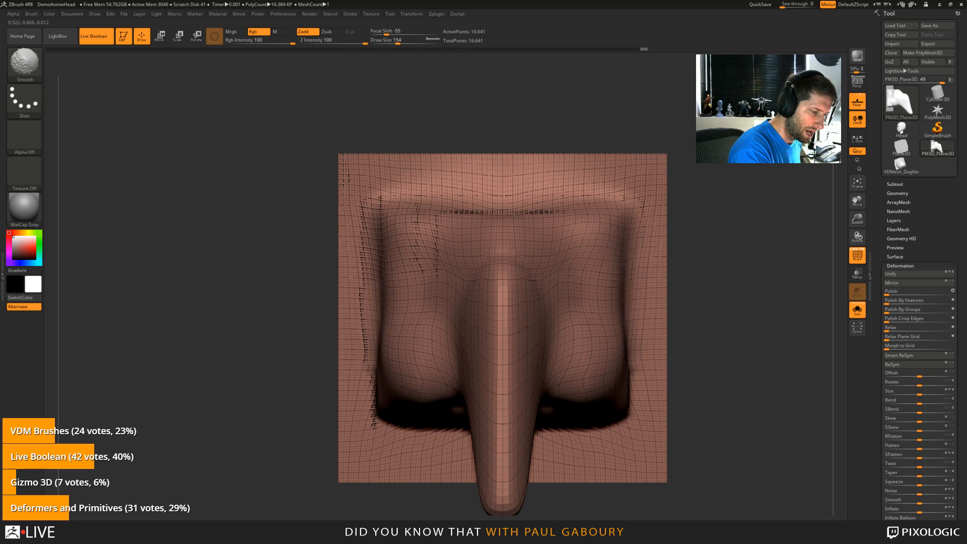
Step: Mask the entire elongated nose and apply the Morph to Grid deformation to the unmasked border of the plane
mouse_move(402, 231)
left_mouse_down("ctrl")
mouse_move(508, 234)
mouse_move(549, 201)
mouse_move(393, 192)
mouse_move(480, 303)
mouse_move(410, 345)
left_mouse_up("ctrl")
mouse_move(410, 345)
right_mouse_down()
mouse_move(400, 388)
mouse_move(357, 398)
right_mouse_up()
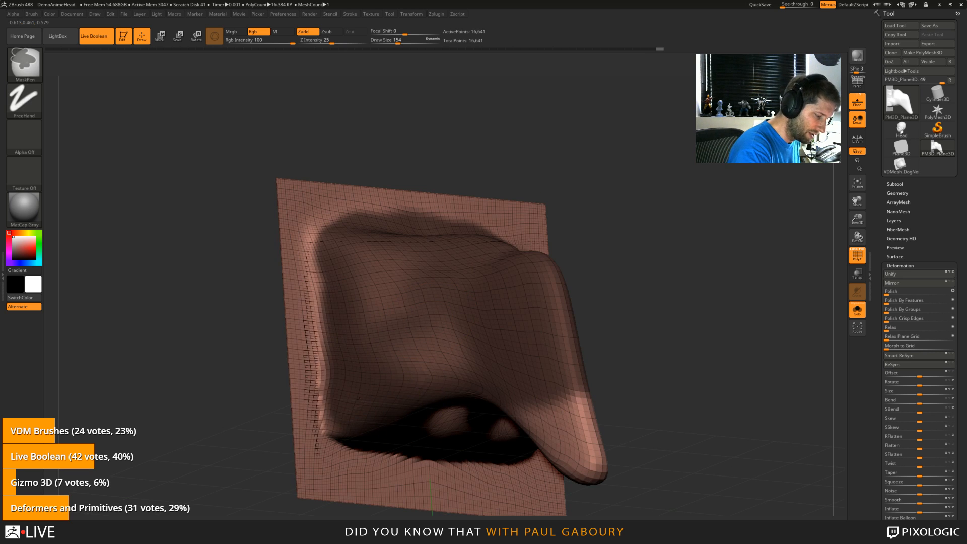
mouse_move(358, 397)
left_mouse_down("ctrl")
mouse_move(302, 282)
mouse_move(468, 432)
mouse_move(508, 418)
mouse_move(579, 443)
left_mouse_up("ctrl")
mouse_move(579, 443)
right_mouse_down()
mouse_move(554, 438)
mouse_move(575, 441)
mouse_move(561, 277)
mouse_move(605, 312)
right_mouse_up()
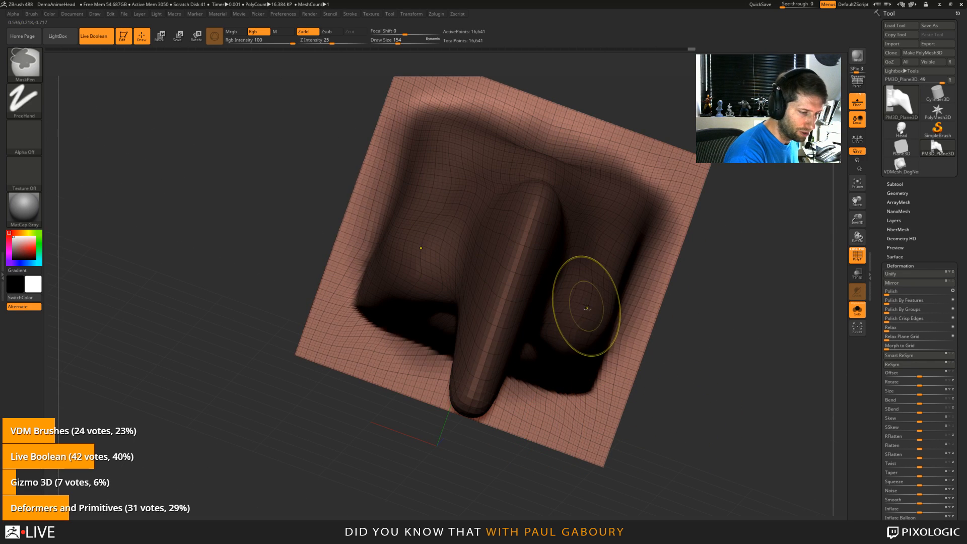
mouse_move(696, 345)
right_mouse_down()
mouse_move(724, 372)
mouse_move(878, 392)
right_mouse_up()
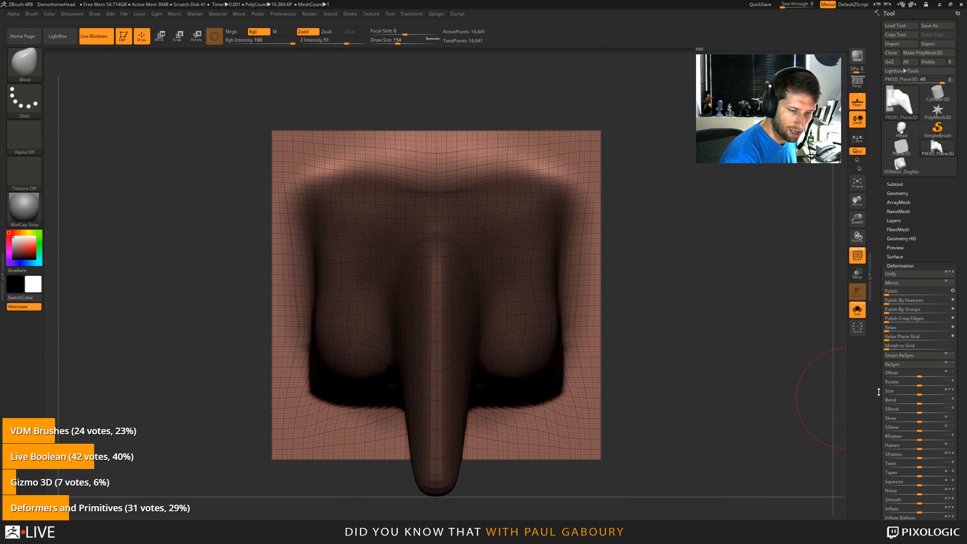
left_click(902, 345)
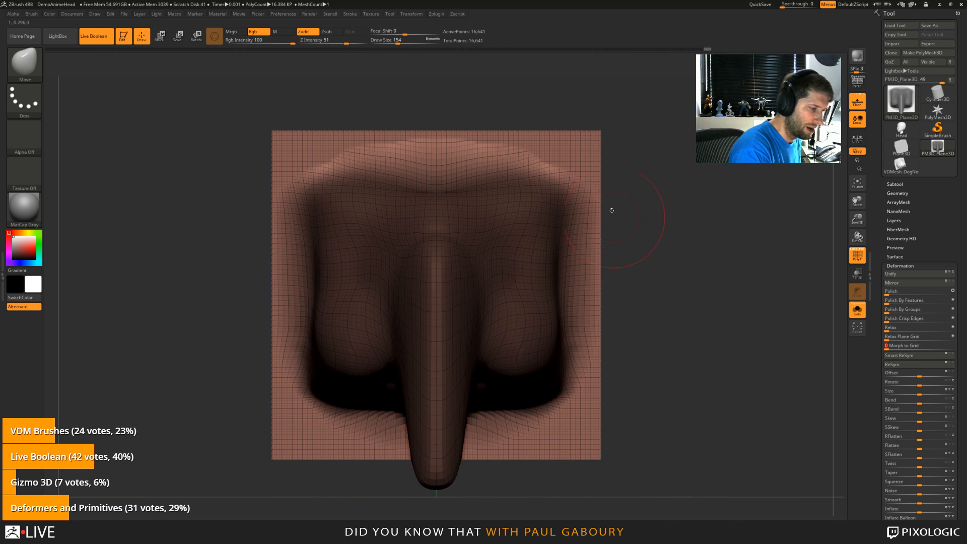
Step: Clear the mask and smooth the transition between the elongated nose and the flat plane border
mouse_move(456, 173)
left_mouse_down("shift")
mouse_move(377, 176)
mouse_move(435, 138)
mouse_move(279, 171)
mouse_move(297, 338)
mouse_move(352, 418)
mouse_move(296, 362)
mouse_move(403, 418)
mouse_move(574, 449)
mouse_move(541, 267)
left_mouse_up("shift")
mouse_move(629, 353)
left_mouse_down("alt")
mouse_move(605, 384)
mouse_move(564, 403)
left_mouse_up("alt")
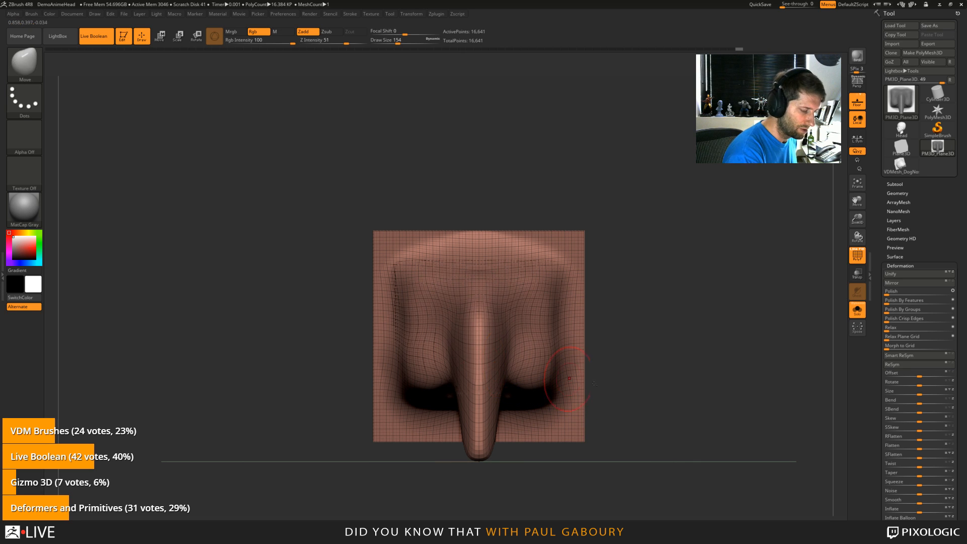
mouse_move(648, 399)
left_mouse_down("alt")
mouse_move(597, 352)
mouse_move(644, 350)
mouse_move(600, 347)
mouse_move(607, 277)
left_mouse_up("alt")
left_click_drag(432, 367, 457, 299, "shift")
mouse_move(470, 254)
left_mouse_down("shift")
mouse_move(430, 325)
mouse_move(433, 348)
left_mouse_up("shift")
mouse_move(570, 325)
left_mouse_down()
mouse_move(597, 320)
mouse_move(617, 280)
left_mouse_up()
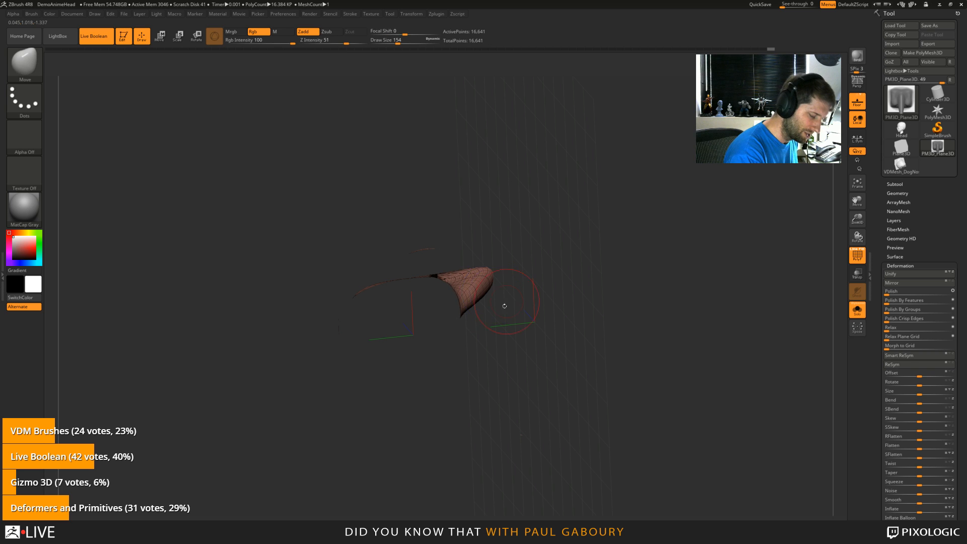
Step: Add the front-facing elongated nose mesh to the Chisel3D brush as a new vector displacement shape
mouse_move(503, 304)
left_mouse_down()
mouse_move(523, 279)
mouse_move(671, 322)
mouse_move(601, 385)
left_mouse_up()
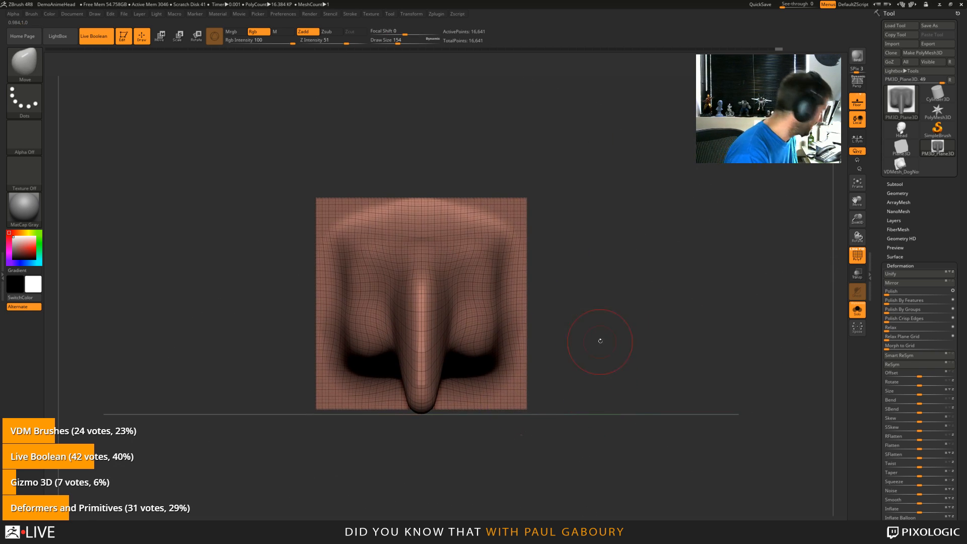
key("b")
key("c")
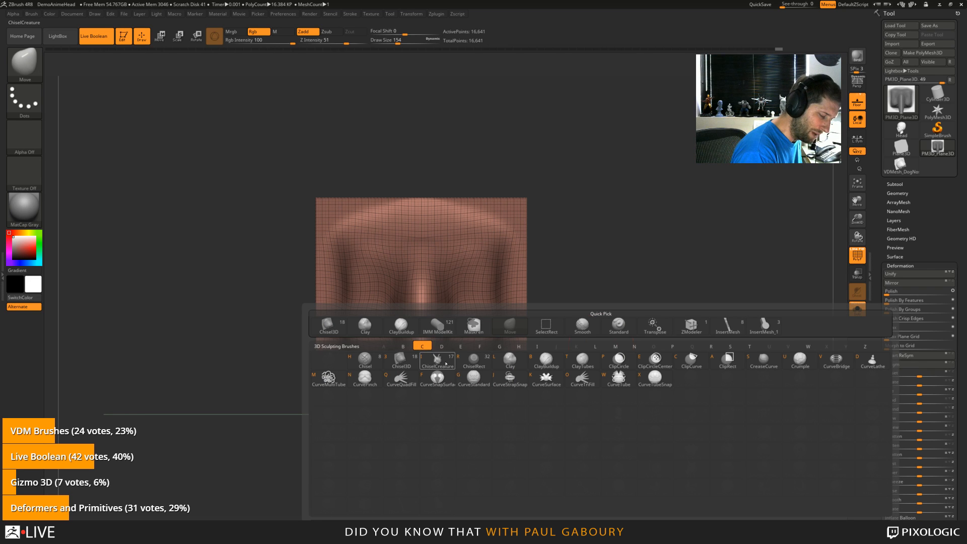
left_click(400, 358)
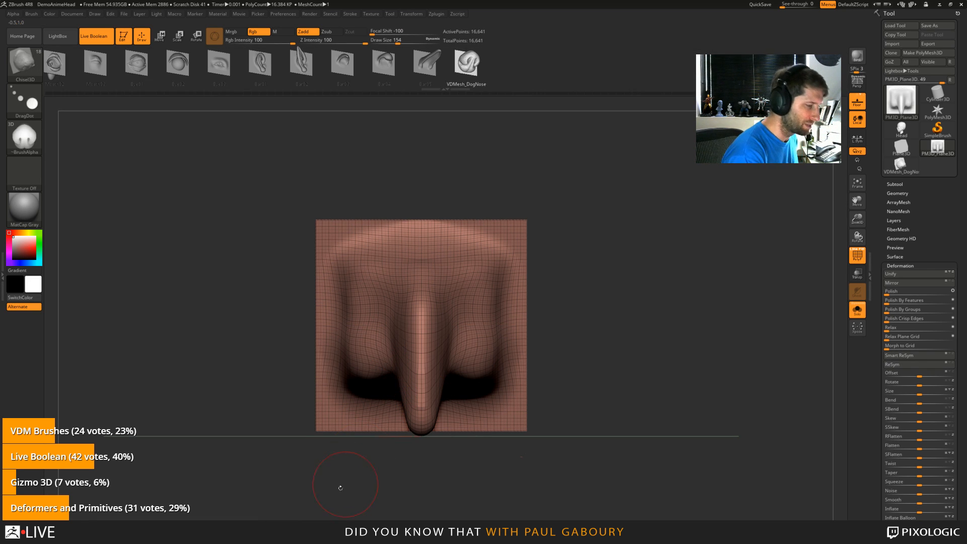
left_click_drag(554, 347, 583, 360)
left_click(31, 15)
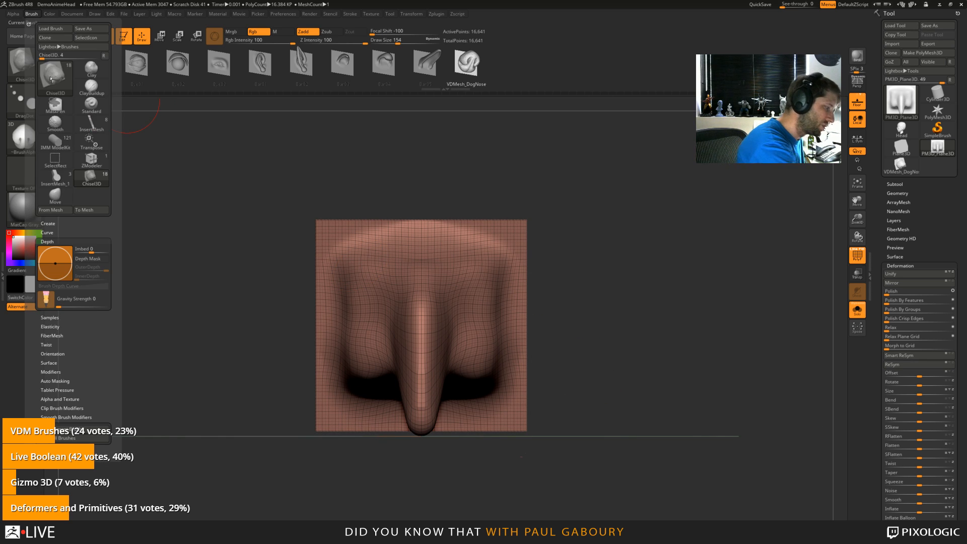
left_click(16, 22)
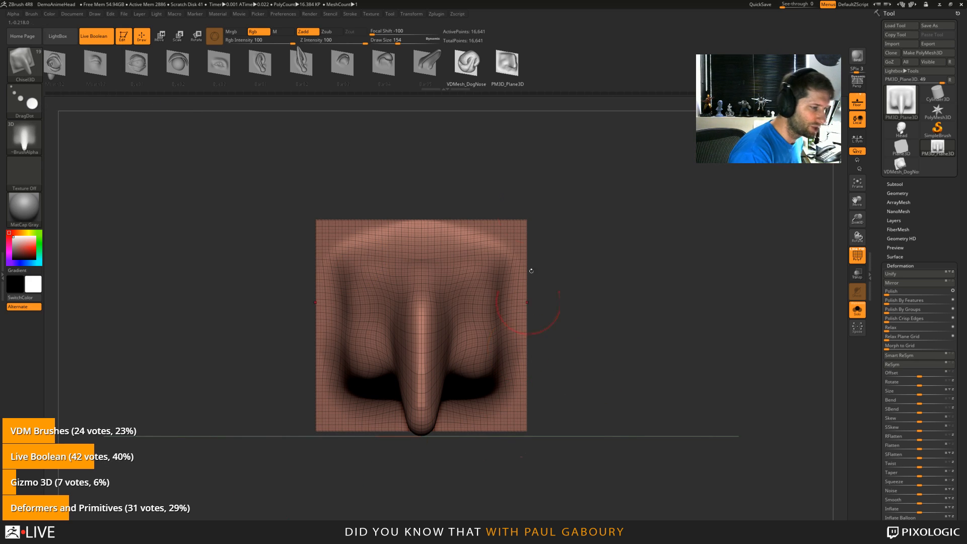
Step: Switch to the head model, hide the polyframe and place the new nose shape symmetrically on top of the head as horns
left_click(901, 129)
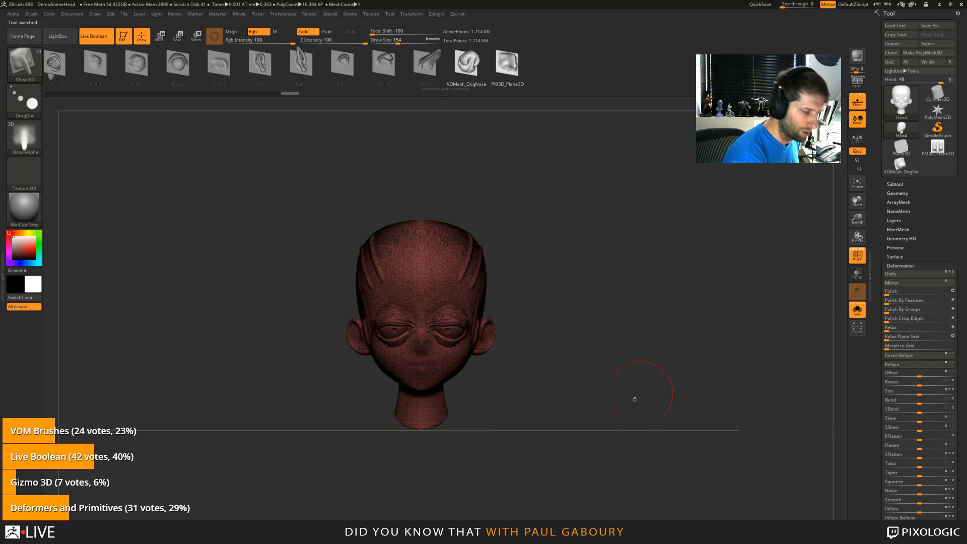
left_click_drag(633, 400, 620, 406)
key("shift+f")
right_click_drag(571, 390, 571, 409, "ctrl")
left_click_drag(416, 215, 427, 191)
Step: Change the stroke to DragRect, set the draw size to 65 and stamp the elongated nose shape on the forehead above the eyes
left_click(33, 104)
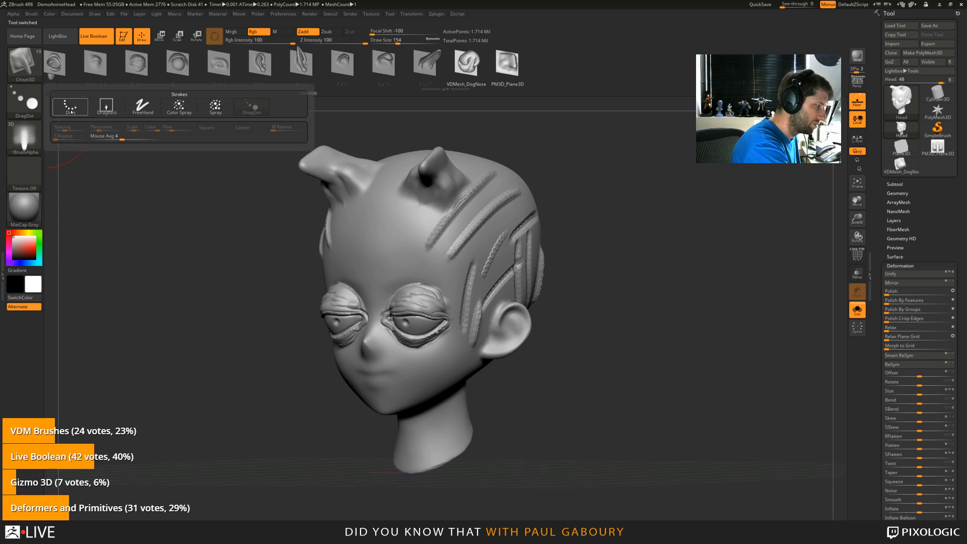
left_click(107, 107)
key("s")
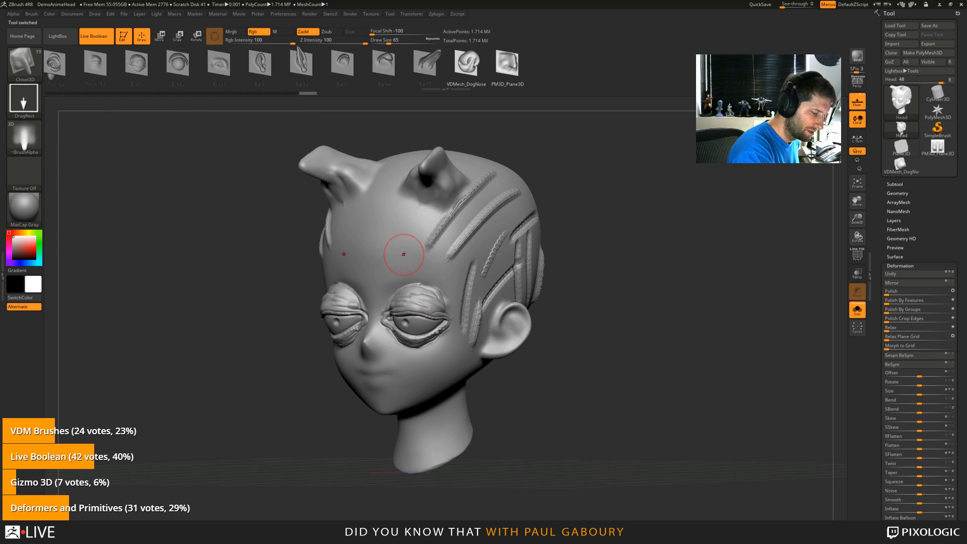
mouse_move(398, 254)
left_mouse_down()
mouse_move(416, 247)
mouse_move(419, 227)
left_mouse_up()
mouse_move(518, 274)
right_mouse_down()
mouse_move(449, 292)
mouse_move(496, 328)
mouse_move(410, 270)
right_mouse_up()
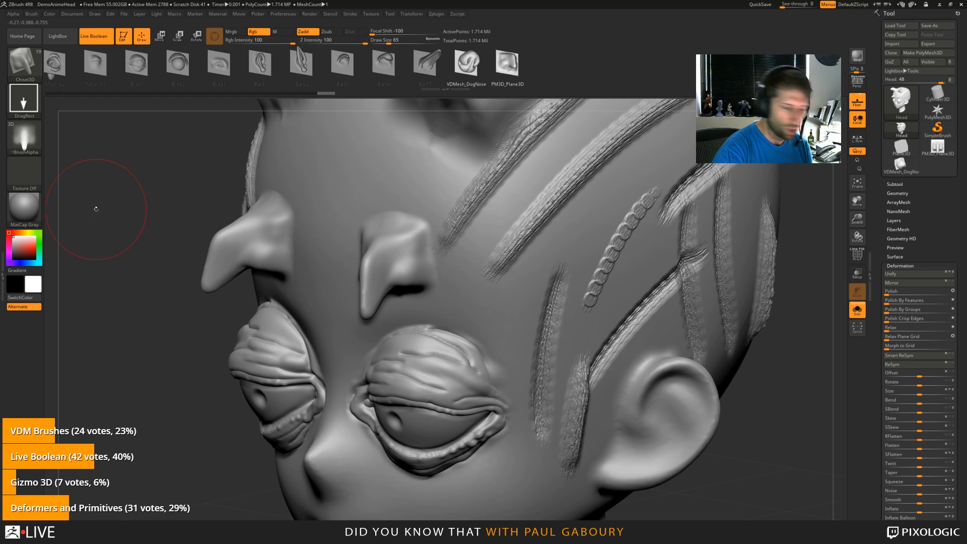
left_click(32, 15)
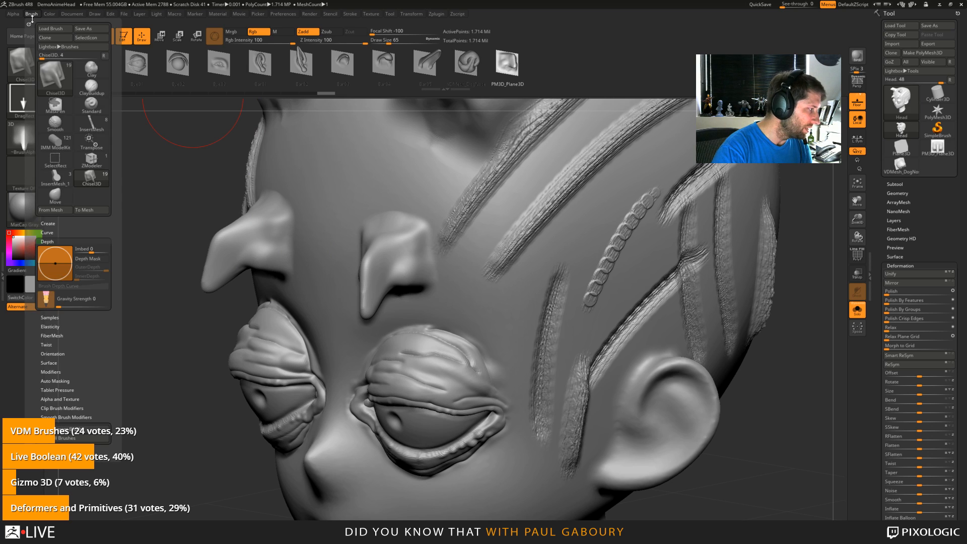
left_click(106, 56)
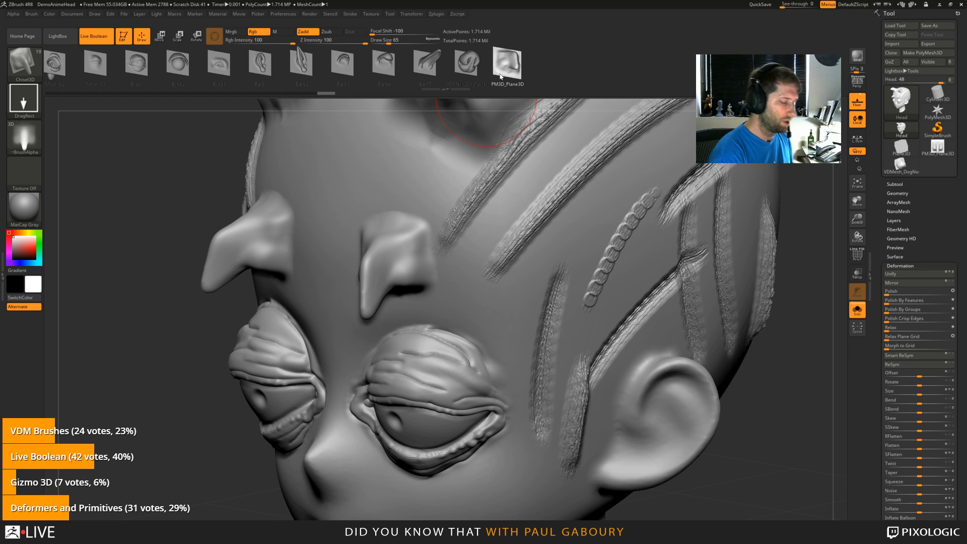
Step: Stamp the Ear02 shape on the side of the head above the existing ear
scroll(658, 393, "down", 2)
scroll(670, 402, "down", 5)
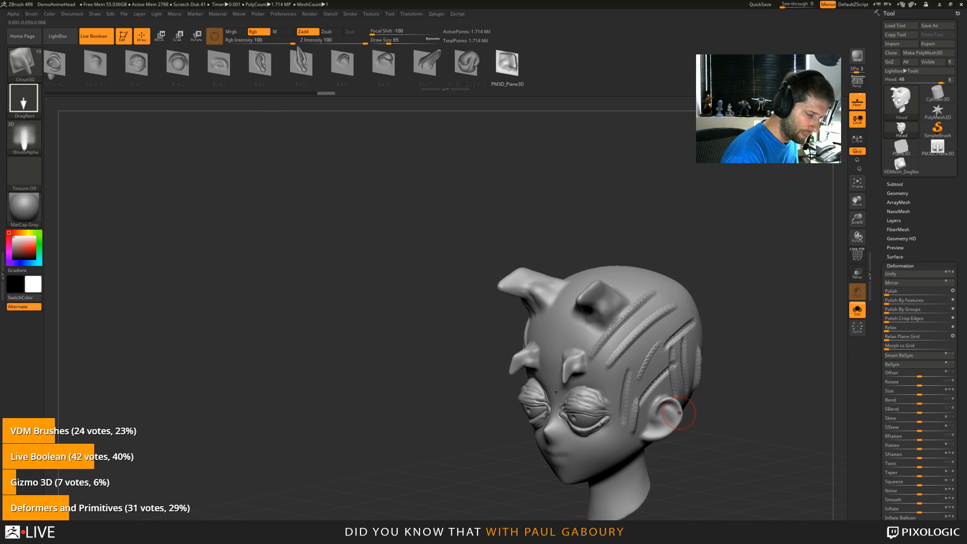
right_click_drag(679, 412, 549, 333, "alt")
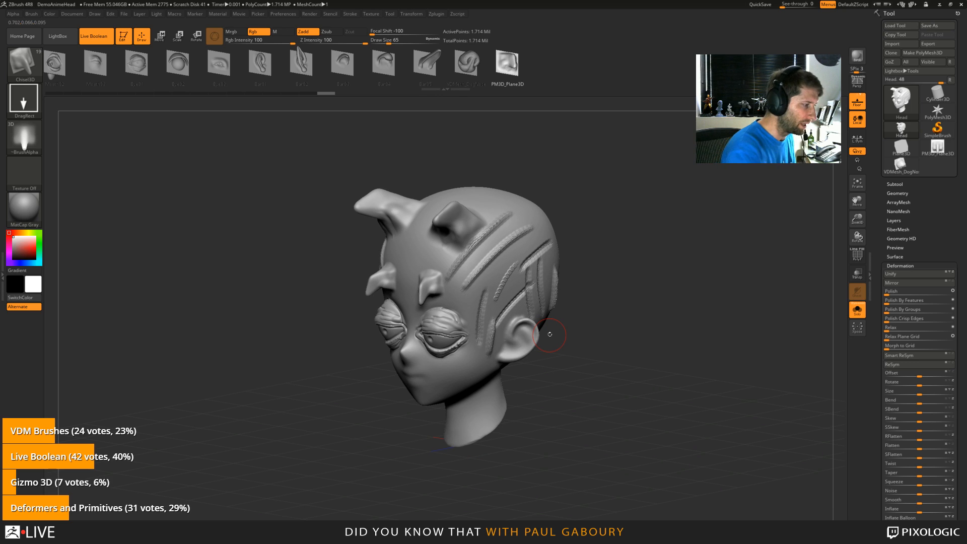
left_click(301, 63)
mouse_move(526, 249)
left_mouse_down()
mouse_move(544, 219)
mouse_move(535, 186)
left_mouse_up()
left_click_drag(649, 322, 603, 331)
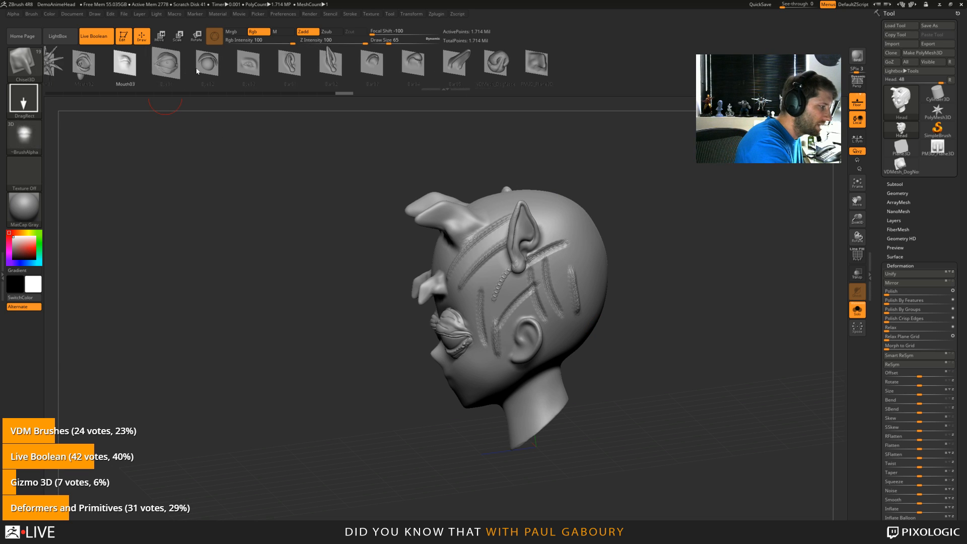
Step: Select the Mouth02 shape of the Chisel3D brush, convert it to an editable mesh and examine it from the front
left_click_drag(151, 65, 347, 68)
left_click(250, 65)
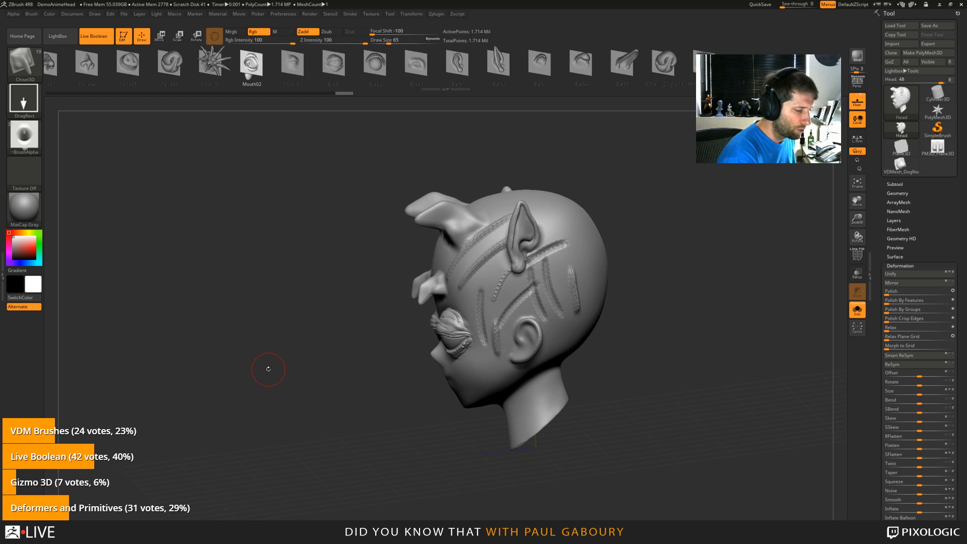
mouse_move(268, 370)
left_mouse_down()
mouse_move(626, 395)
mouse_move(587, 367)
left_mouse_up()
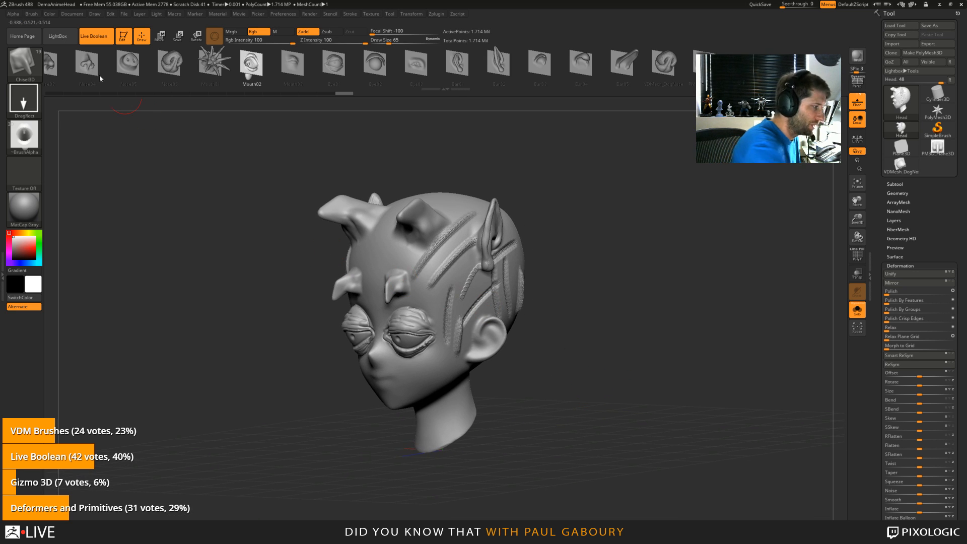
left_click(32, 15)
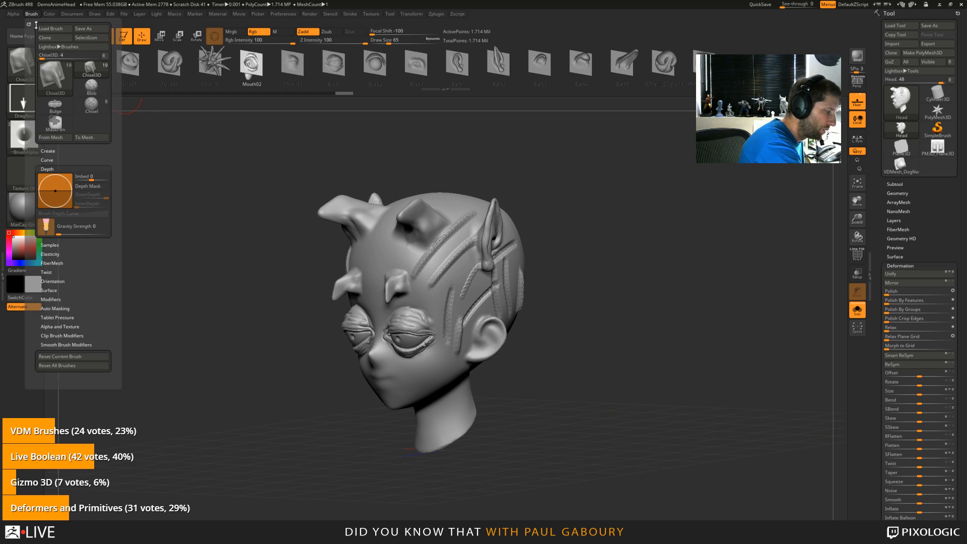
left_click(92, 138)
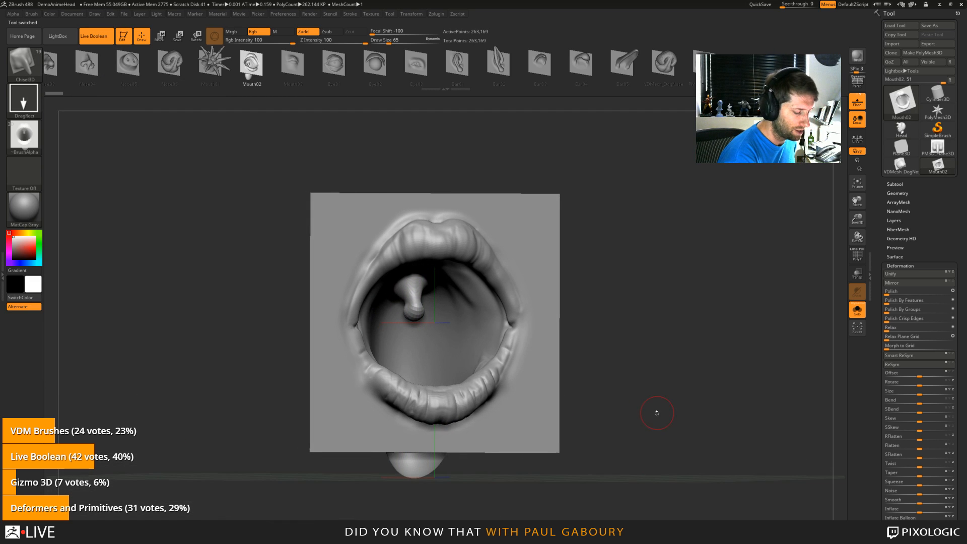
mouse_move(646, 397)
left_mouse_down()
mouse_move(708, 383)
mouse_move(641, 397)
mouse_move(630, 464)
mouse_move(635, 406)
mouse_move(649, 432)
mouse_move(642, 423)
left_mouse_up()
key("shift+f")
key("shift+f")
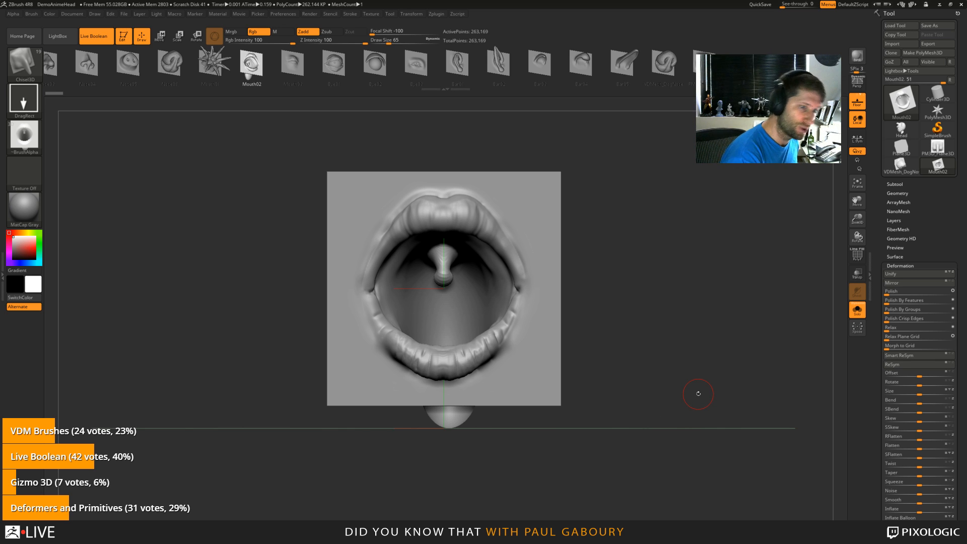
Step: Select the Plane3D primitive and convert it to a PolyMesh3D
left_click(901, 147)
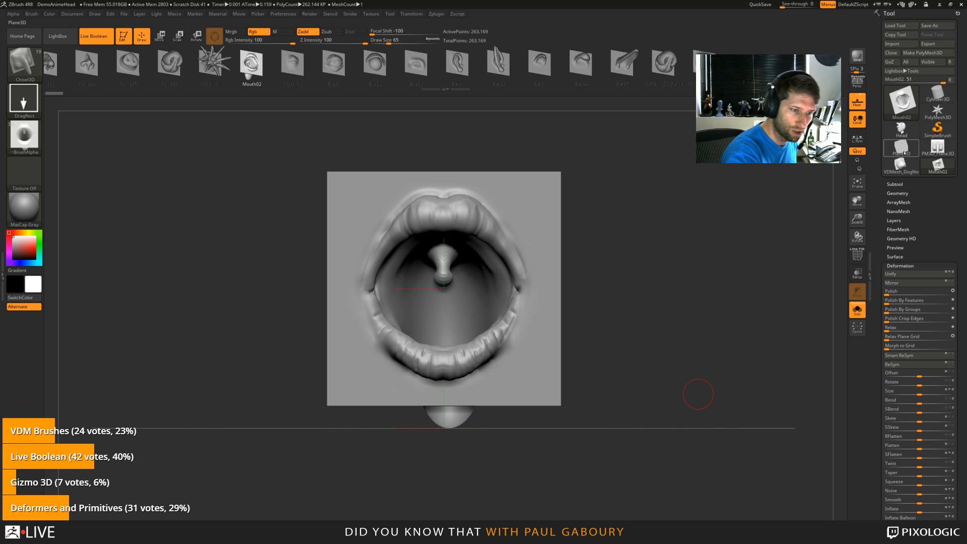
left_click(928, 52)
right_click_drag(678, 400, 670, 378, "ctrl")
right_click_drag(670, 378, 589, 436)
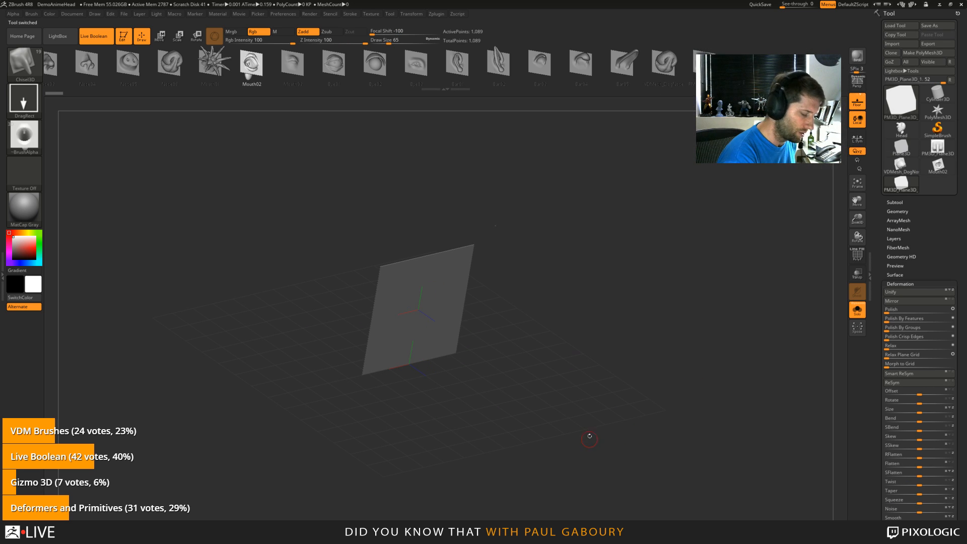
Step: Move the new plane well away from the world origin with the Gizmo 3D
key("w")
left_click_drag(446, 330, 625, 355)
right_click_drag(693, 352, 646, 426, "alt")
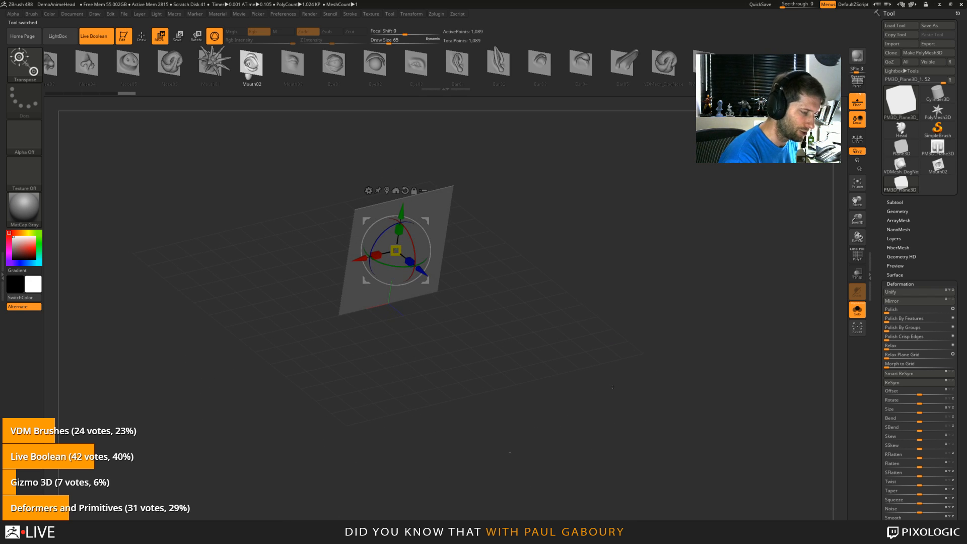
left_click_drag(412, 303, 677, 324)
right_click_drag(694, 422, 651, 460, "alt")
right_click(651, 460)
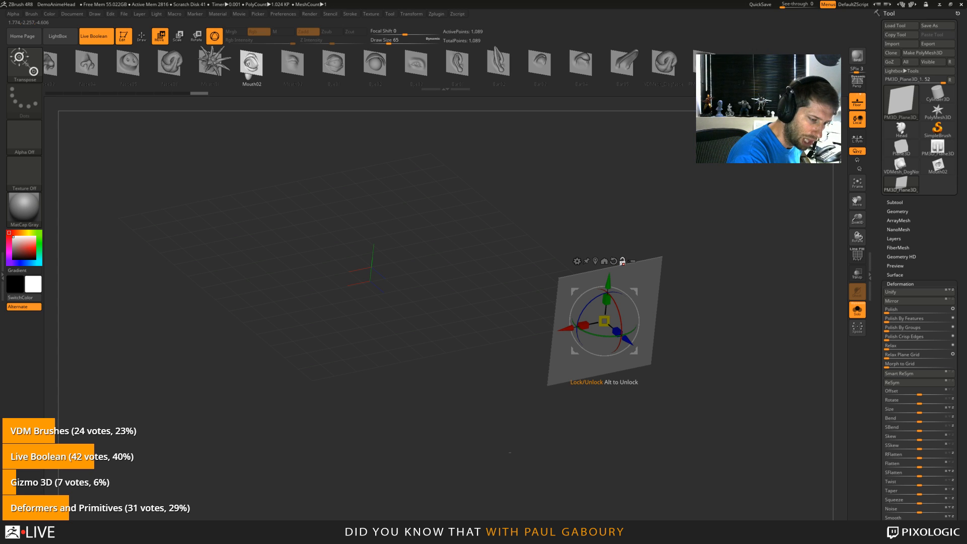
Step: Send the gizmo alone to the world origin, away from the plane, and undo that move
left_click(604, 262, "alt")
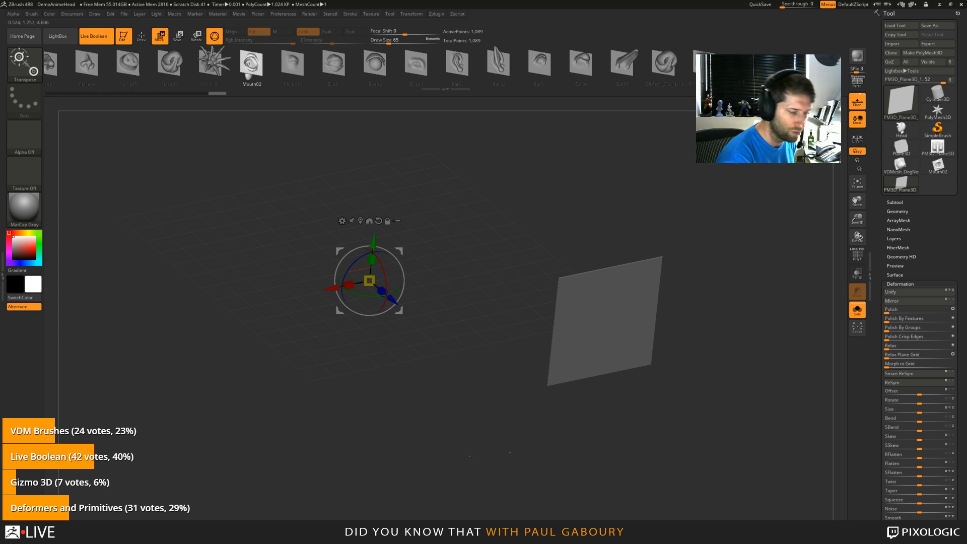
key("ctrl+z")
left_click_drag(520, 435, 476, 447, "alt")
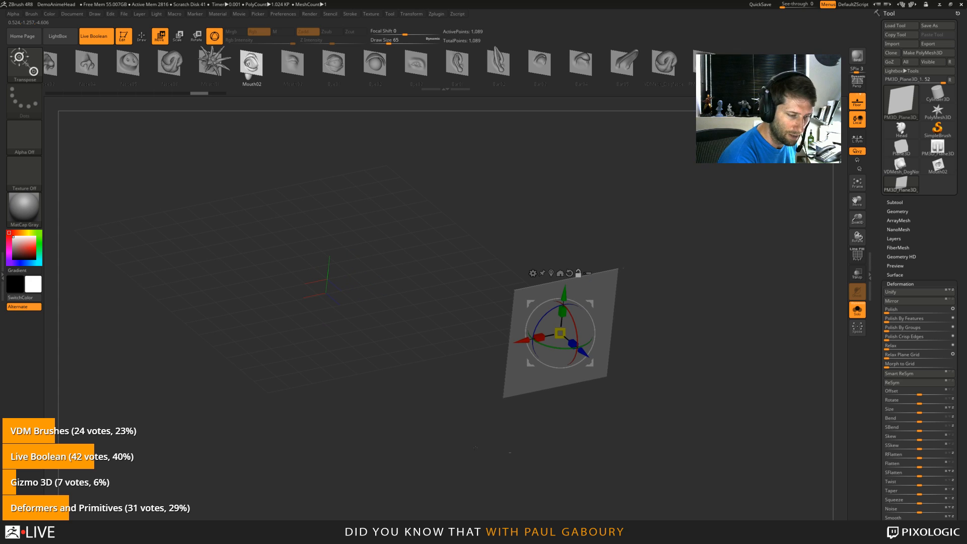
Step: Set the plane's X, Y and Z Position to 0 in its geometry settings to return it to the world origin
left_click(902, 211)
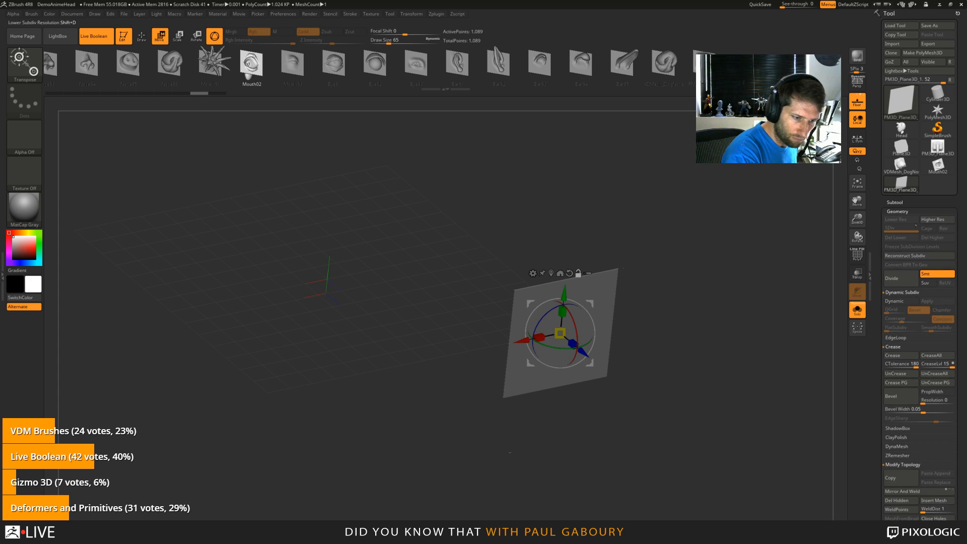
left_click(893, 347)
left_click(902, 392)
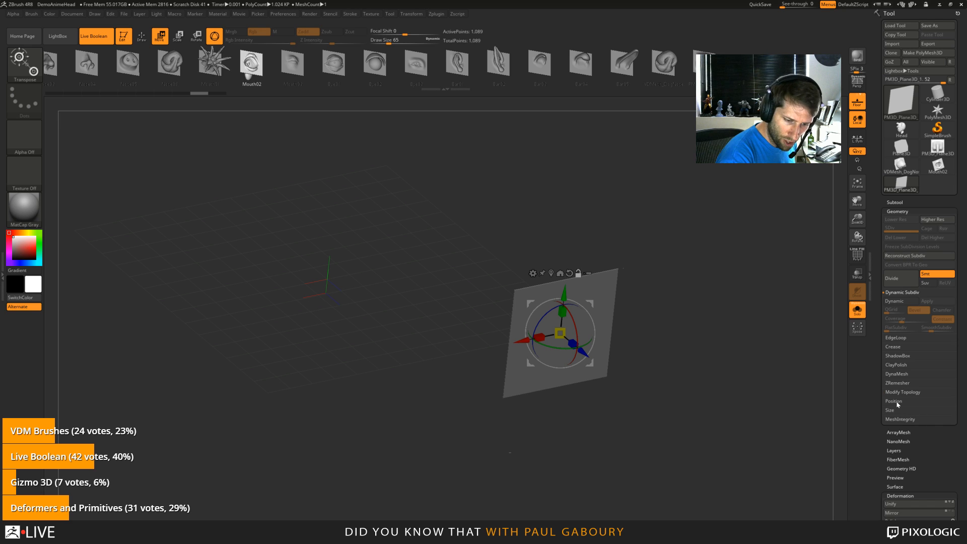
left_click(894, 401)
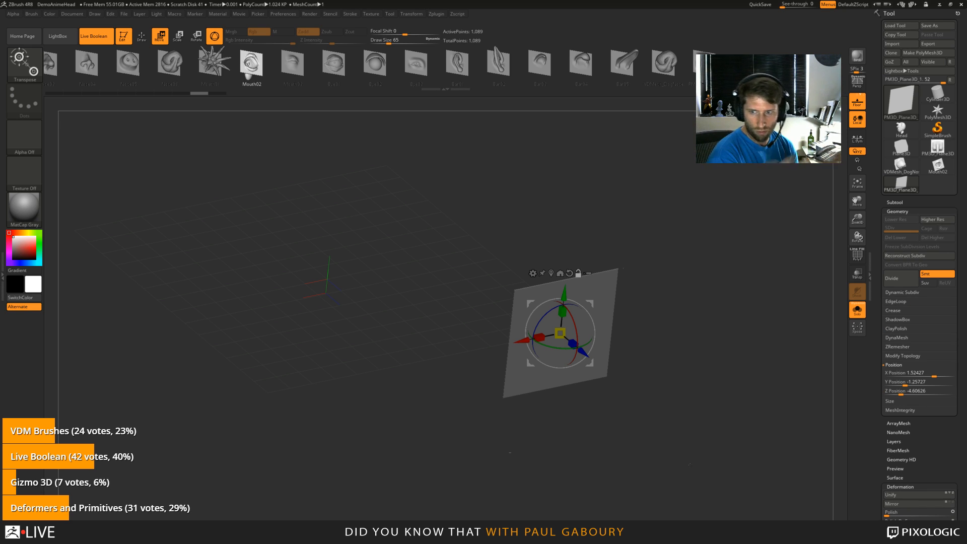
left_click_drag(934, 376, 910, 384)
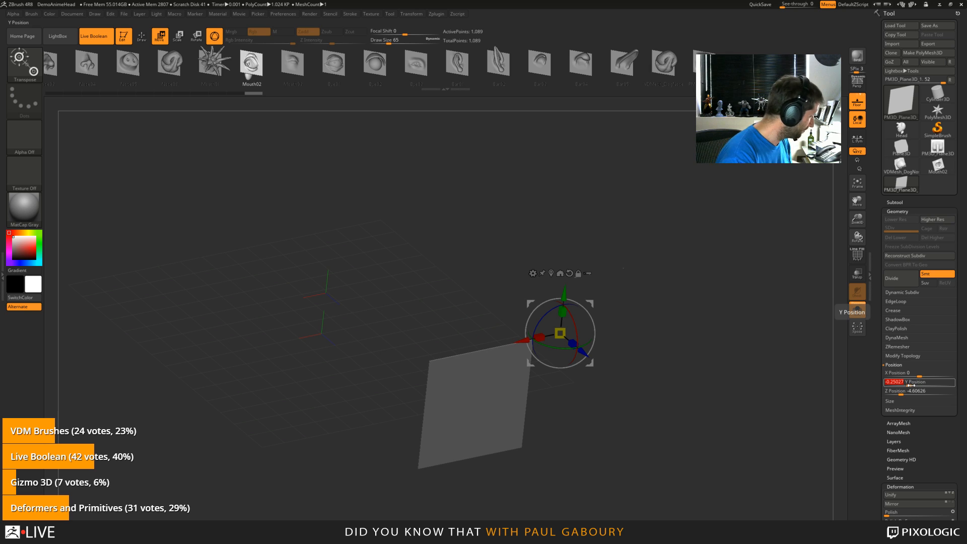
type("0")
key("Return")
left_click(906, 394)
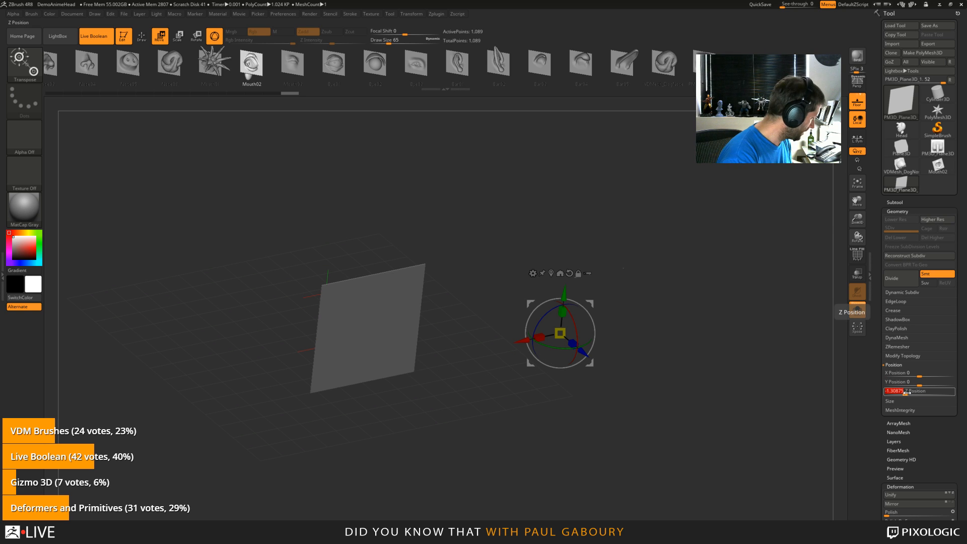
type("0")
key("Return")
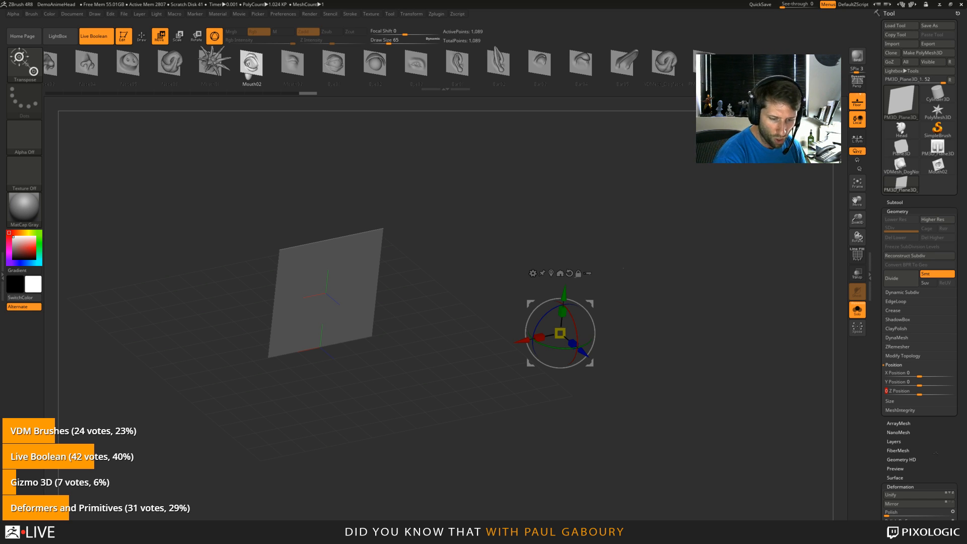
scroll(917, 433, "down", 3)
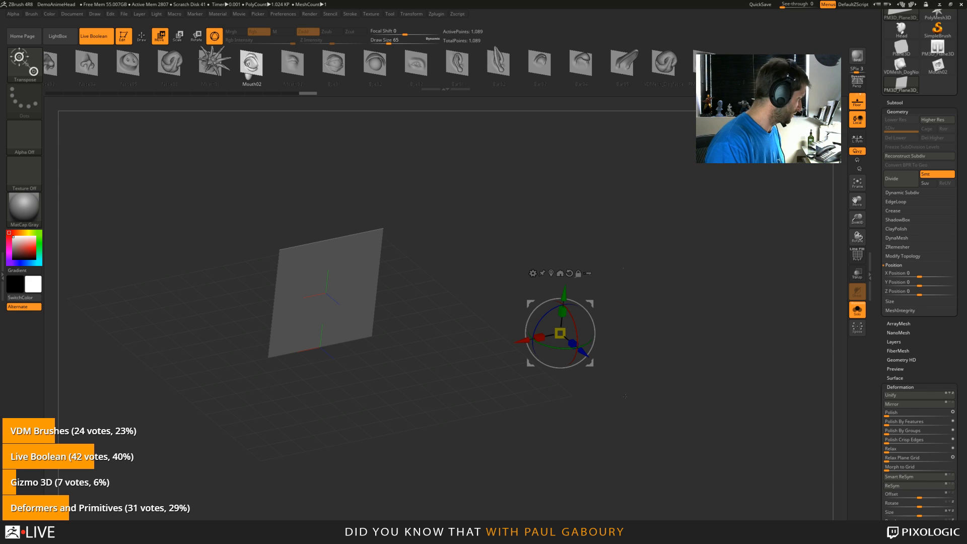
Step: Choose the IMM ModelKit brush and insert the Fasteners_24 mesh onto the plane
key("b")
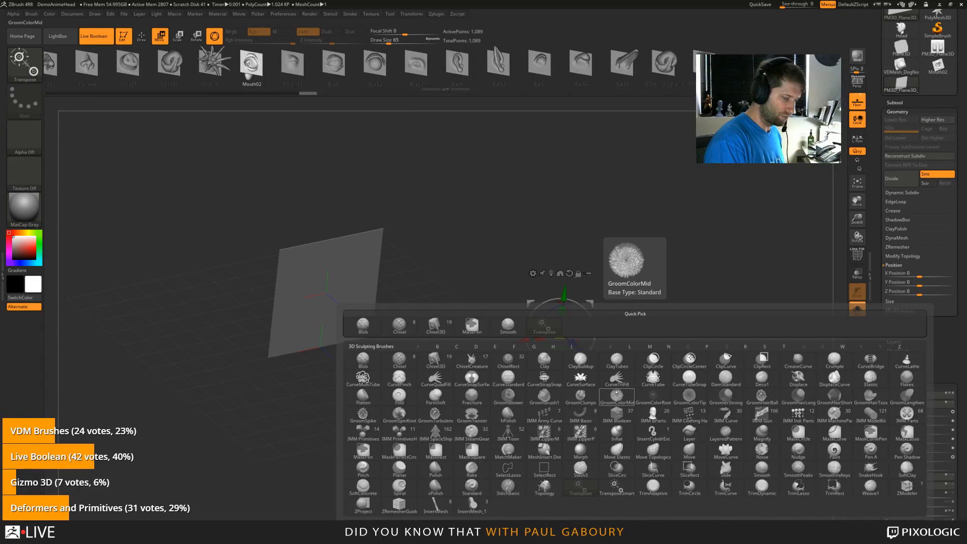
key("i")
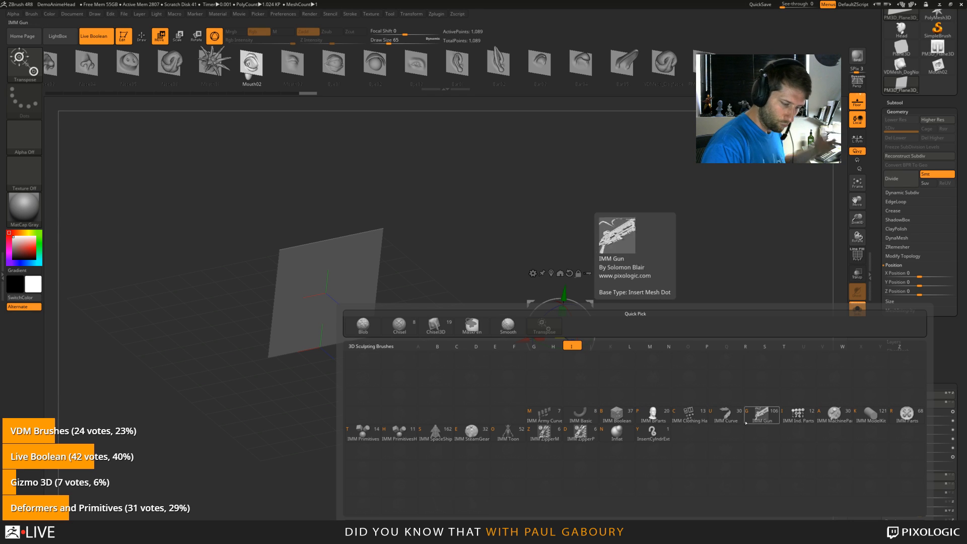
left_click(866, 417)
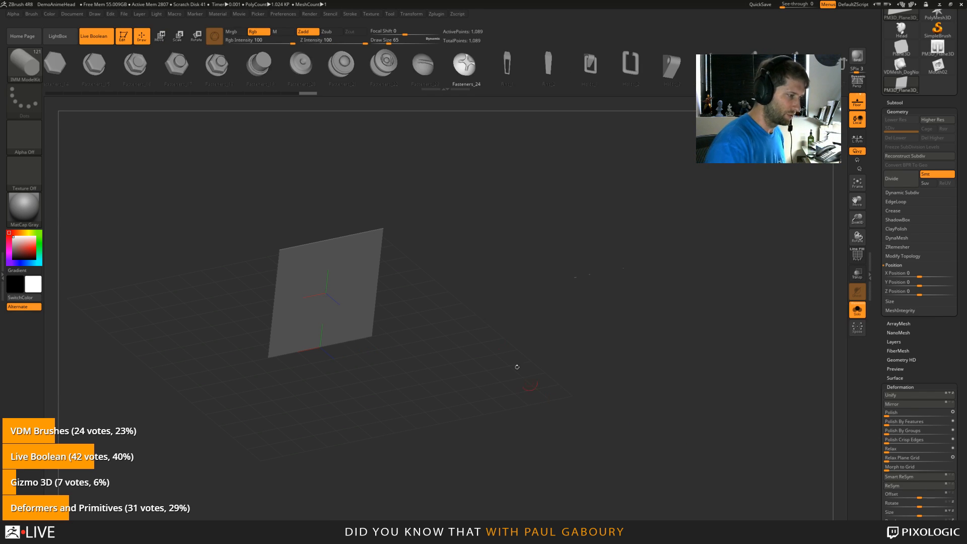
left_click_drag(481, 104, 421, 317)
left_click_drag(368, 276, 416, 337)
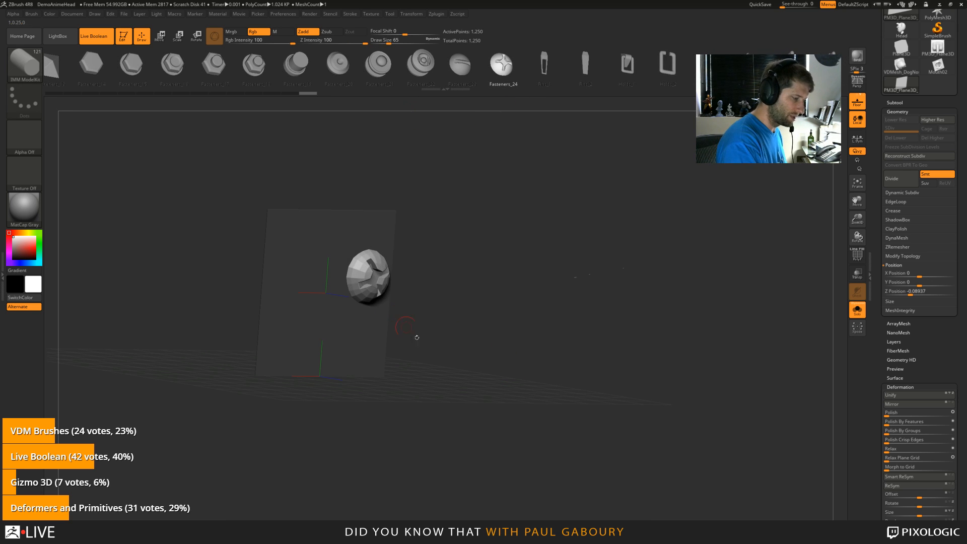
Step: Pull the inserted fastener outward from the plane along its own axis with the gizmo
key("w")
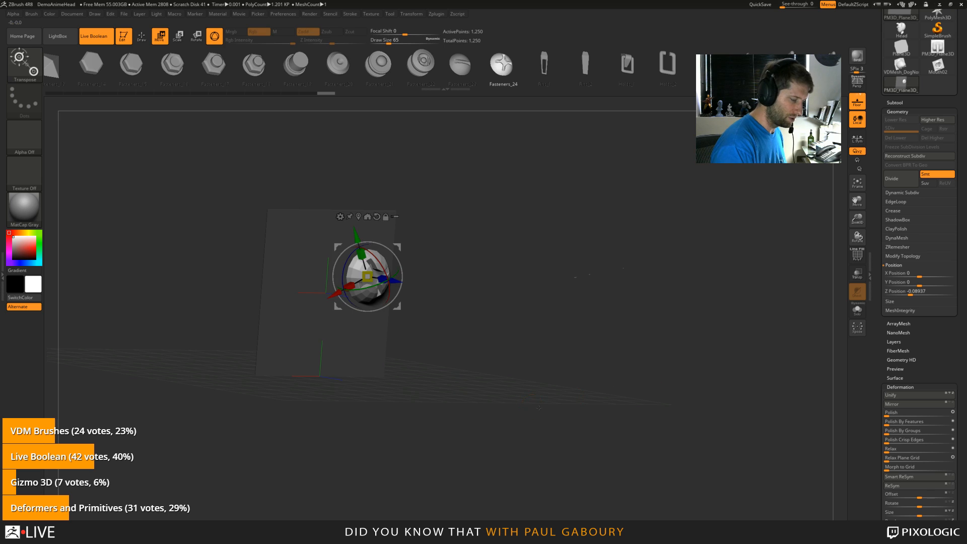
mouse_move(403, 284)
left_mouse_down()
mouse_move(437, 290)
mouse_move(421, 287)
left_mouse_up()
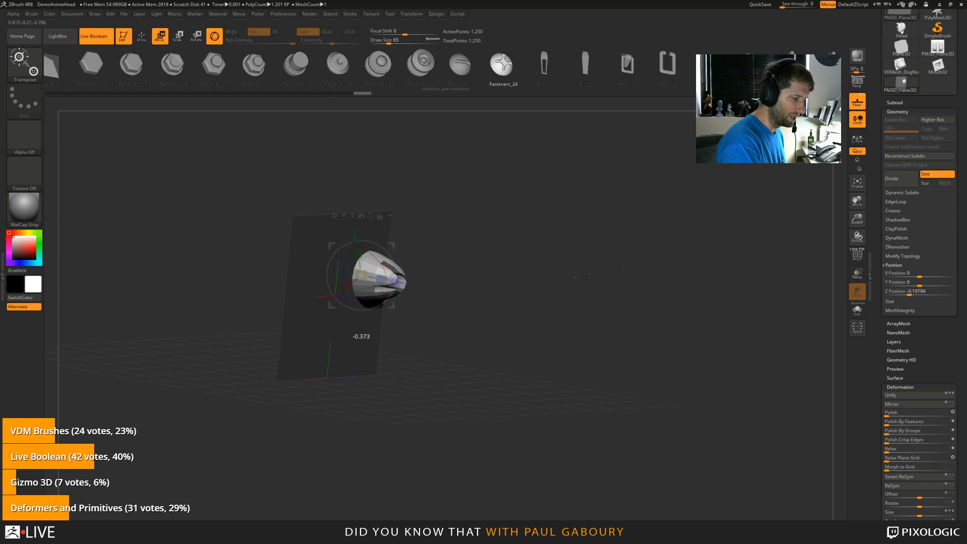
left_click_drag(469, 322, 527, 348, "shift")
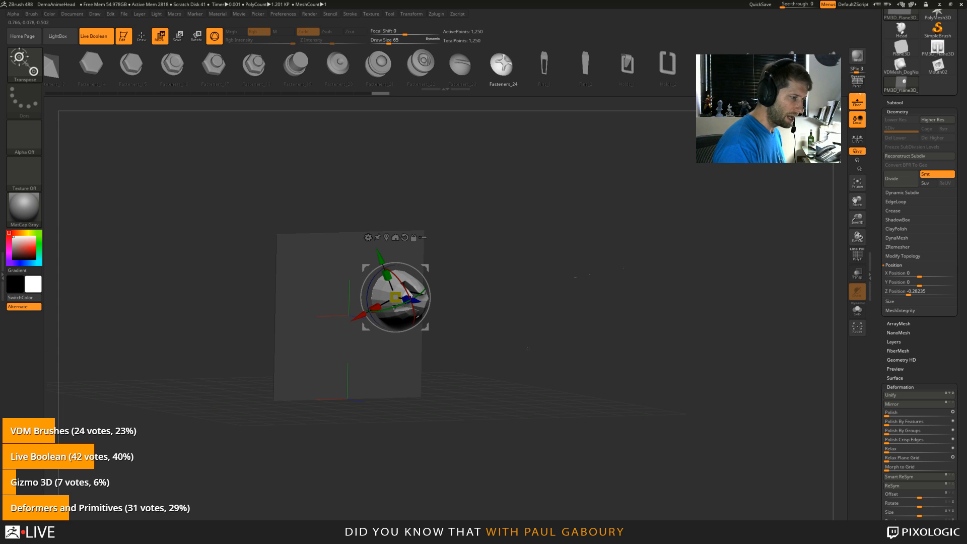
Step: Replace the altered insert with a fresh Fasteners_24 mesh and stretch it outward from the plane
left_click(501, 64)
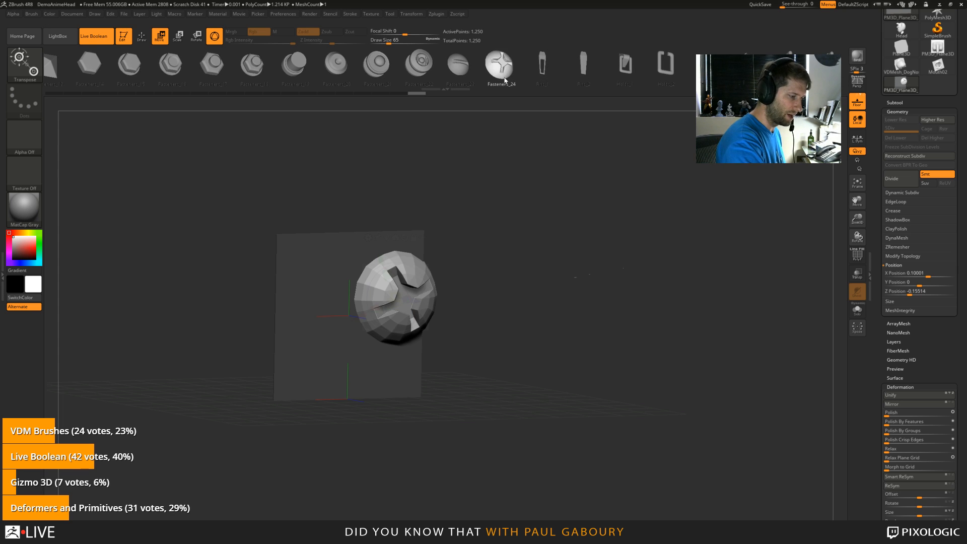
key("w")
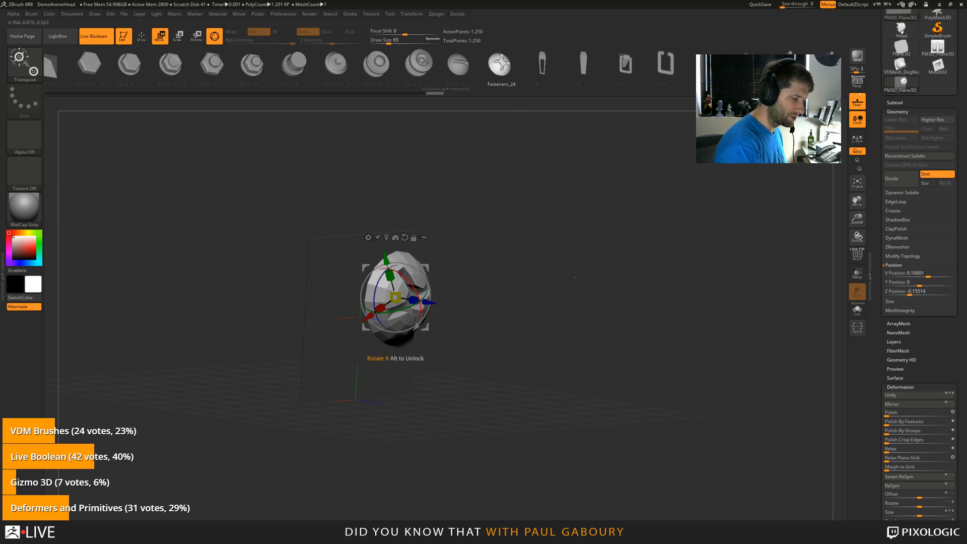
left_click_drag(414, 301, 514, 361)
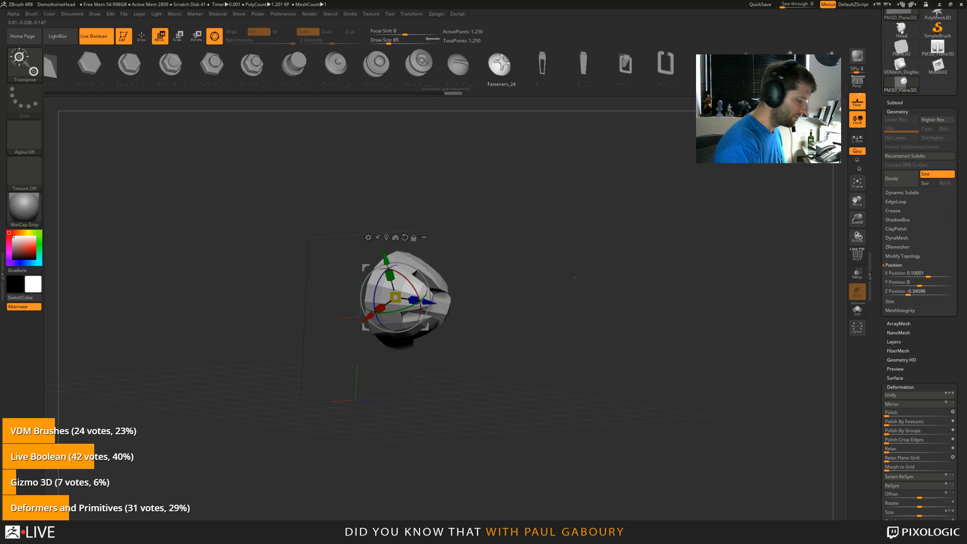
Step: Swap the inserted part through other ModelKit meshes, including Fins_2 and Holds_1, ending with Fasteners_22, and inspect how it sits on the plane
left_click(543, 76)
left_click(582, 64)
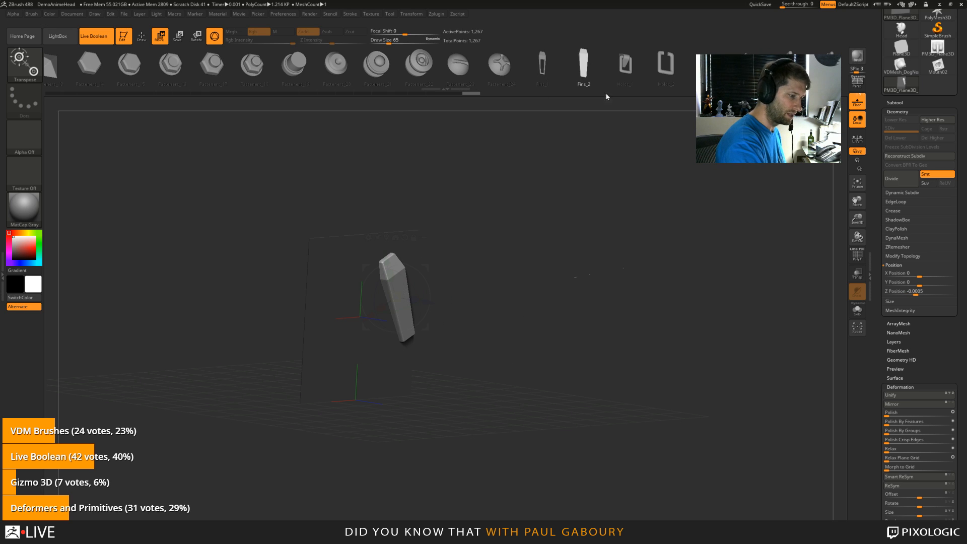
left_click(665, 64)
left_click(624, 68)
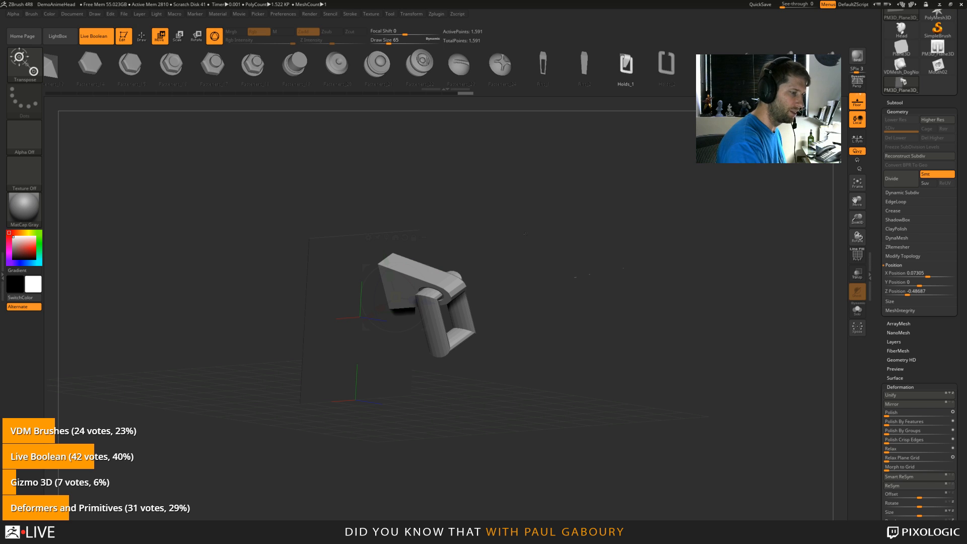
left_click(377, 64)
left_click(454, 65)
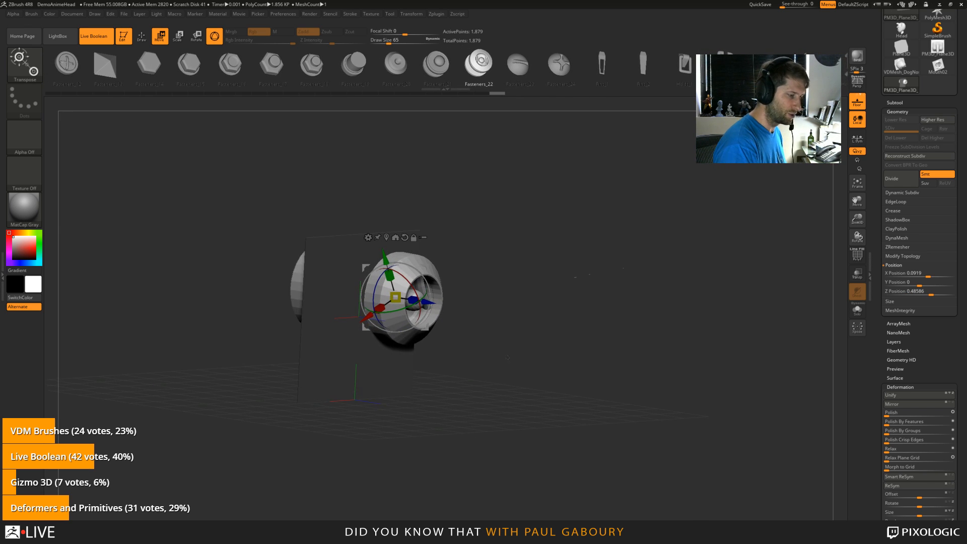
left_click_drag(505, 367, 512, 368)
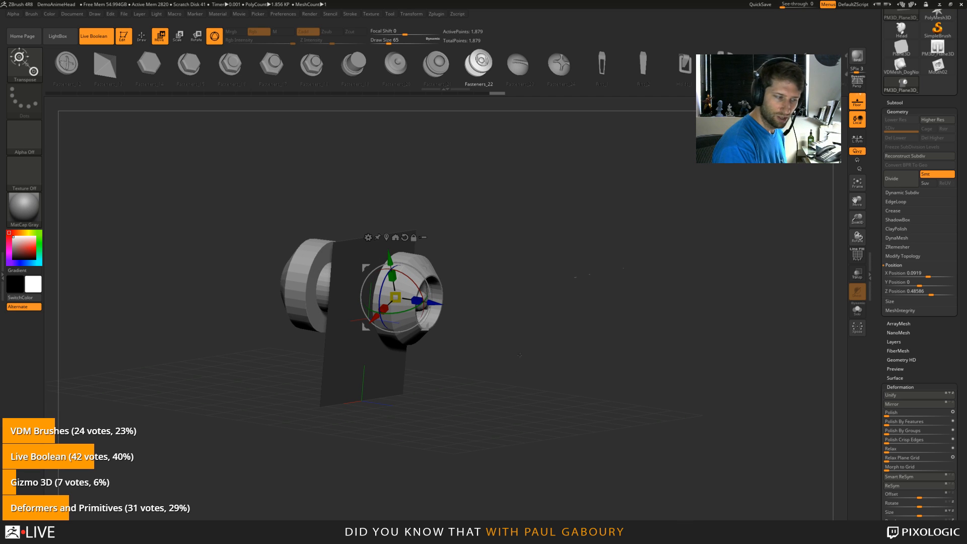
key("Right")
left_click_drag(519, 350, 485, 353)
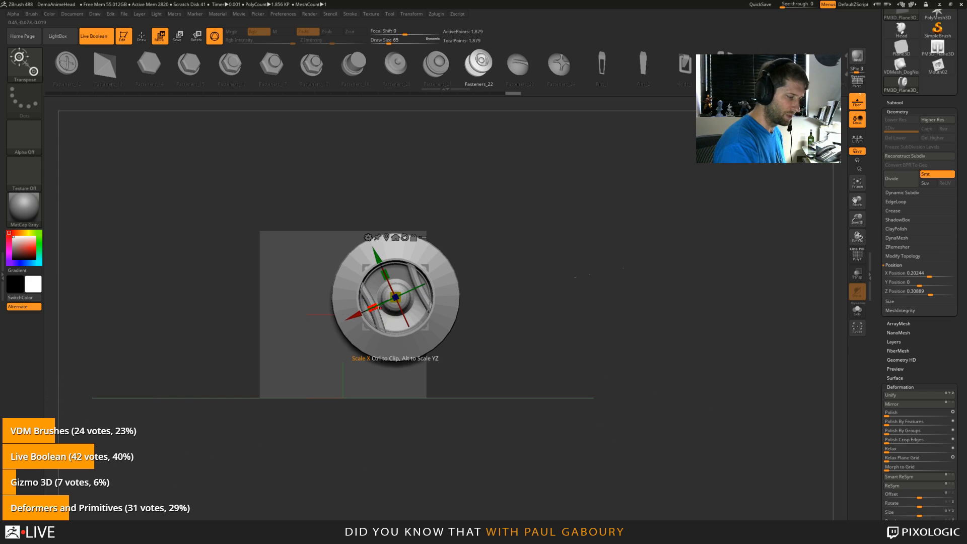
Step: Enlarge and tilt the inserted Fasteners_22 part with the gizmo and swap it for the Fasteners_19 mesh
left_click_drag(372, 307, 347, 166)
left_click_drag(282, 147, 366, 171)
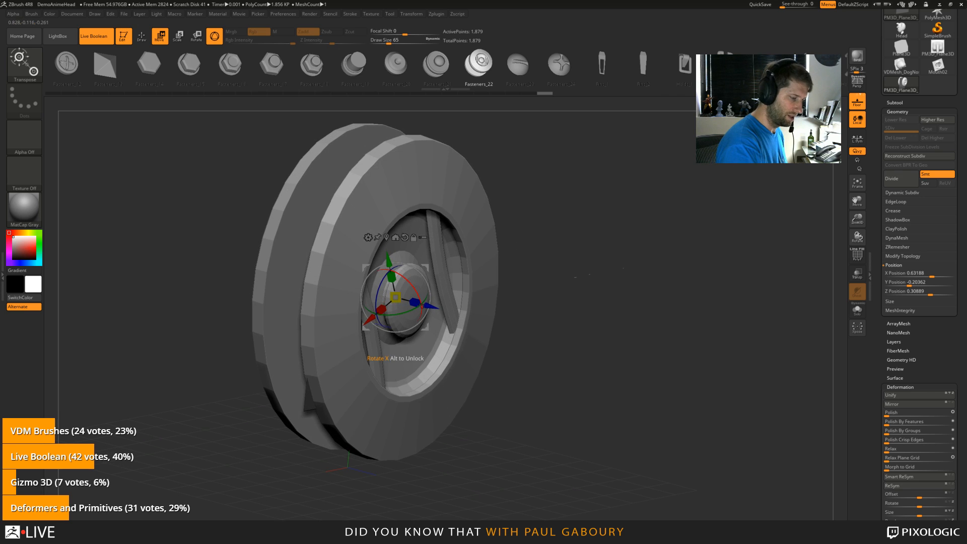
mouse_move(416, 302)
left_mouse_down()
mouse_move(448, 315)
mouse_move(428, 308)
left_mouse_up()
left_click_drag(538, 303, 529, 352)
left_click_drag(414, 312, 438, 326)
left_click(355, 62)
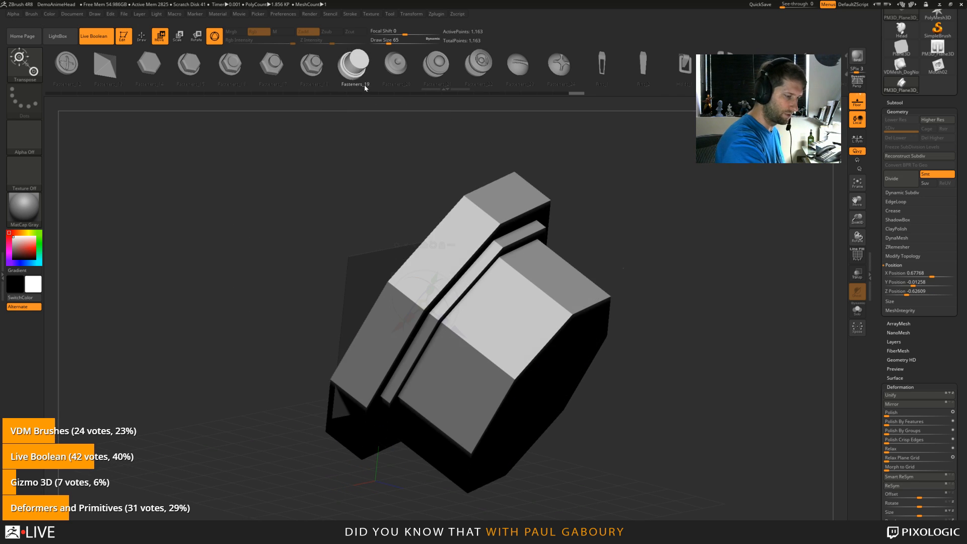
Step: Swap the inserted part through other ModelKit meshes, including Circular_20 and Fasteners_10, ending with a cross-slotted round fastener
left_click(276, 67)
scroll(271, 64, "up", 5)
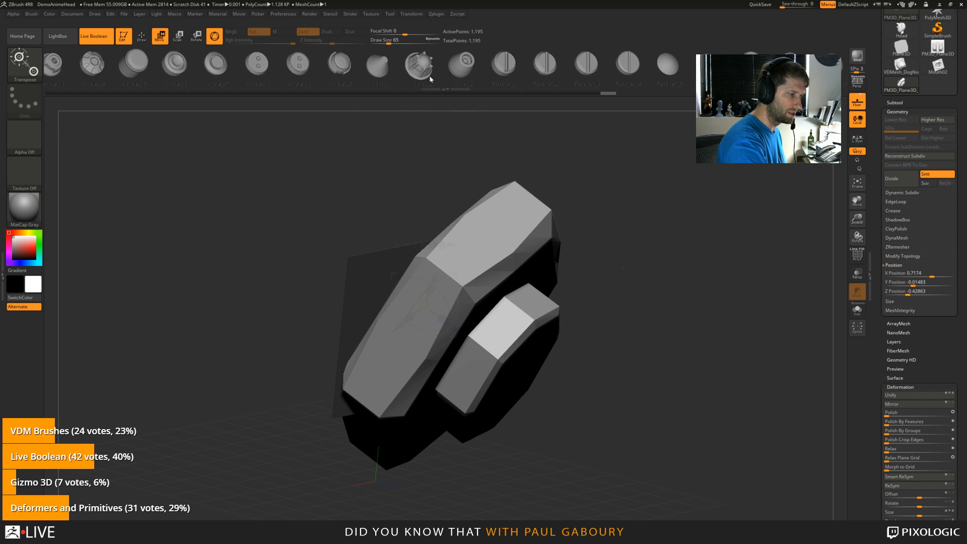
left_click(419, 66)
left_click(342, 65)
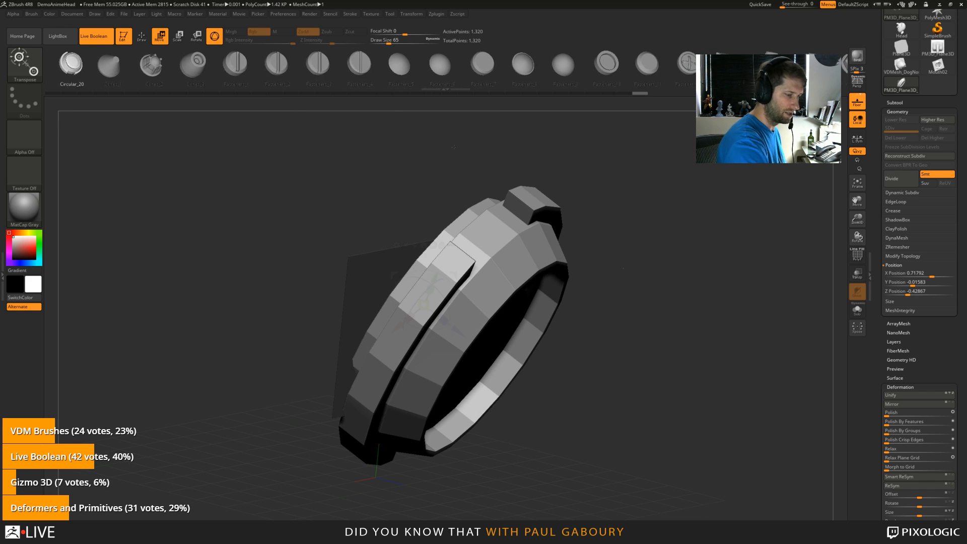
left_click_drag(725, 332, 639, 363)
left_click(577, 62)
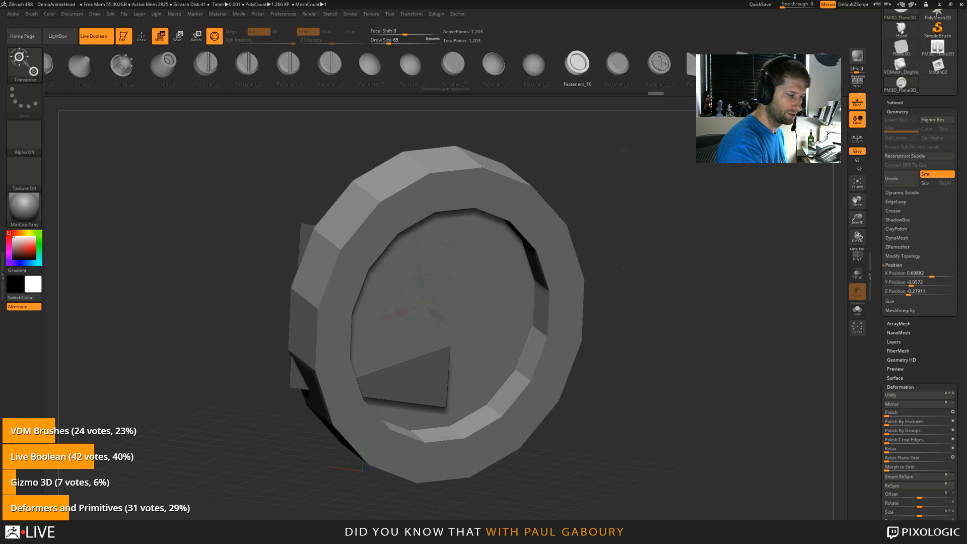
left_click(659, 63)
scroll(655, 65, "down", 3)
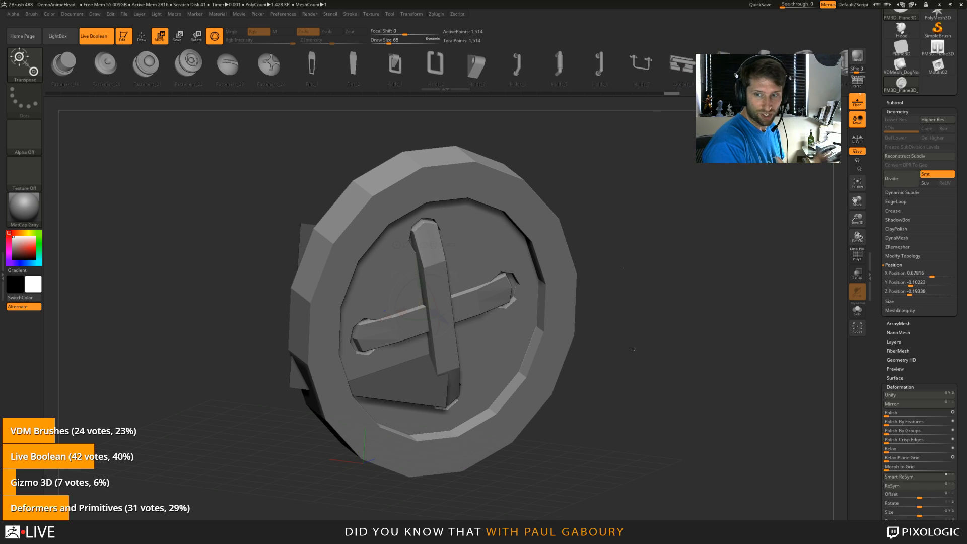
Step: Duplicate the round fastener outward from the plane with the gizmo and swap the copy for a latch mesh of parallel rods
left_click_drag(632, 349, 524, 363)
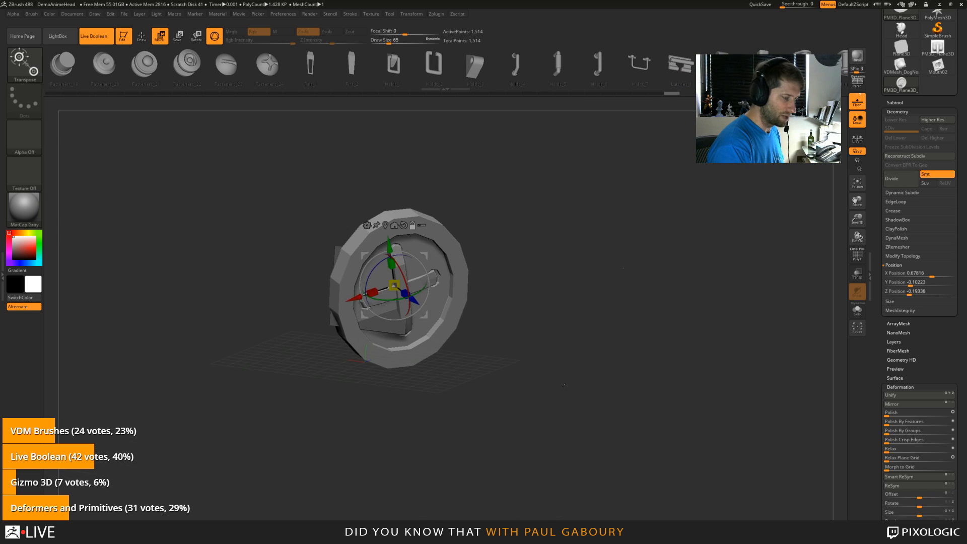
left_click_drag(394, 286, 422, 302, "ctrl")
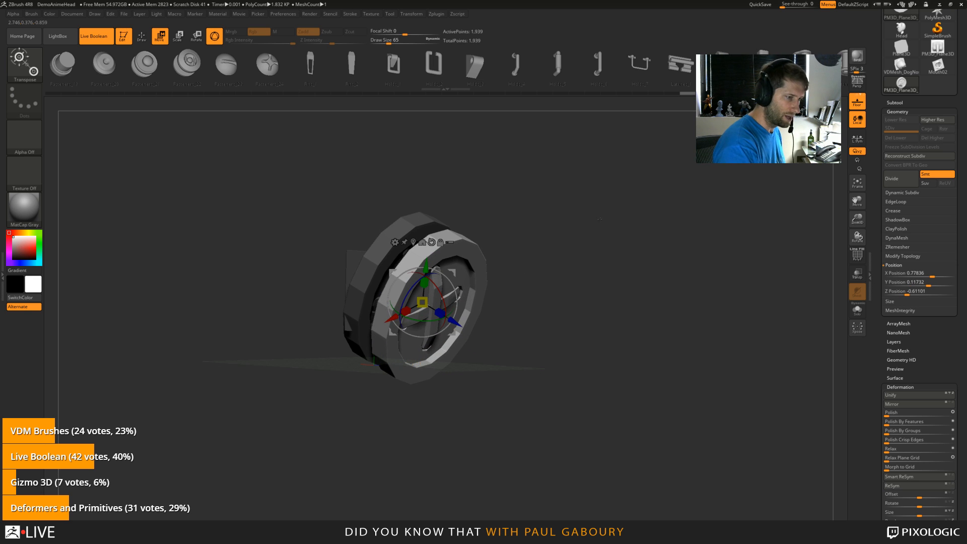
key("Left")
key("Left")
key("Left")
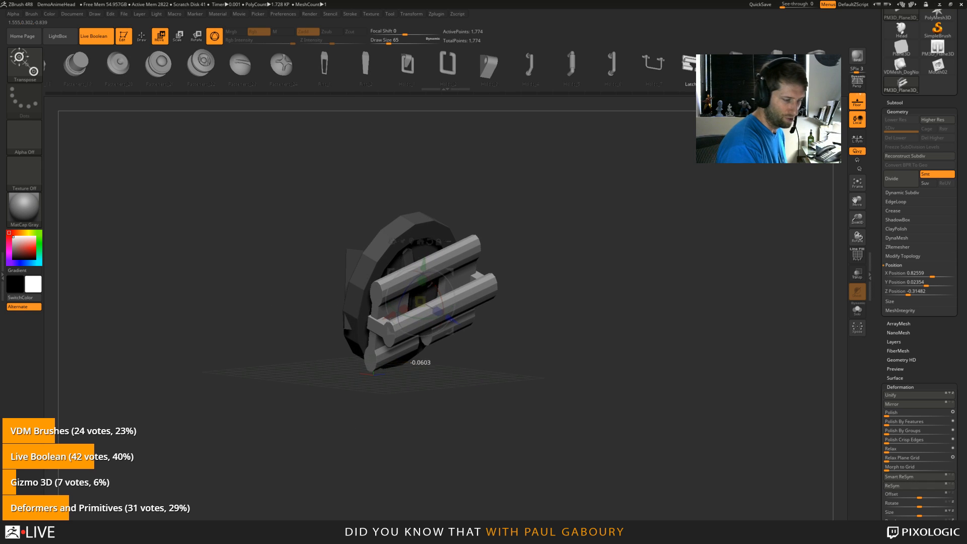
Step: Make a second offset copy of the latch part and swap it for a block mesh with two holes
mouse_move(439, 317)
left_mouse_down()
mouse_move(448, 320)
mouse_move(429, 305)
left_mouse_up()
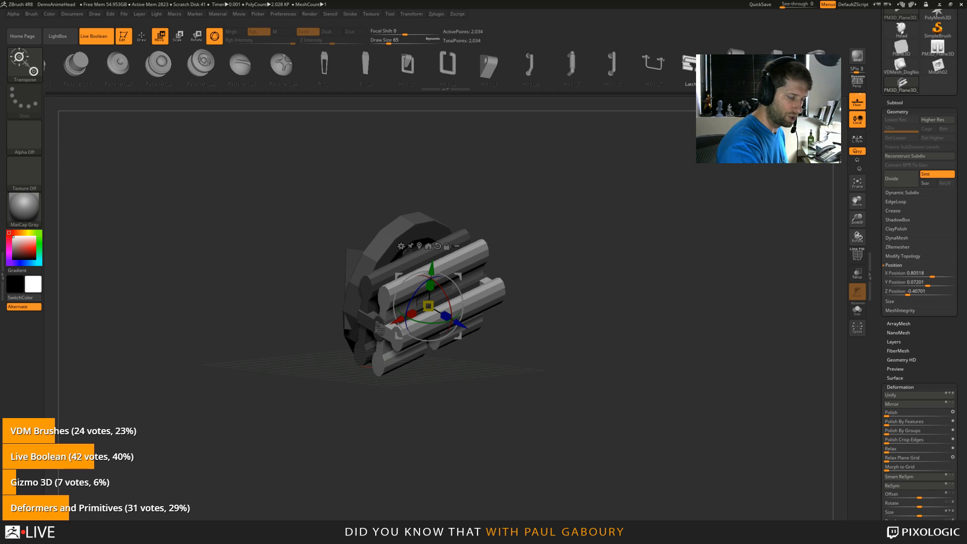
left_click(736, 66)
left_click(777, 66)
left_click_drag(624, 352, 547, 395)
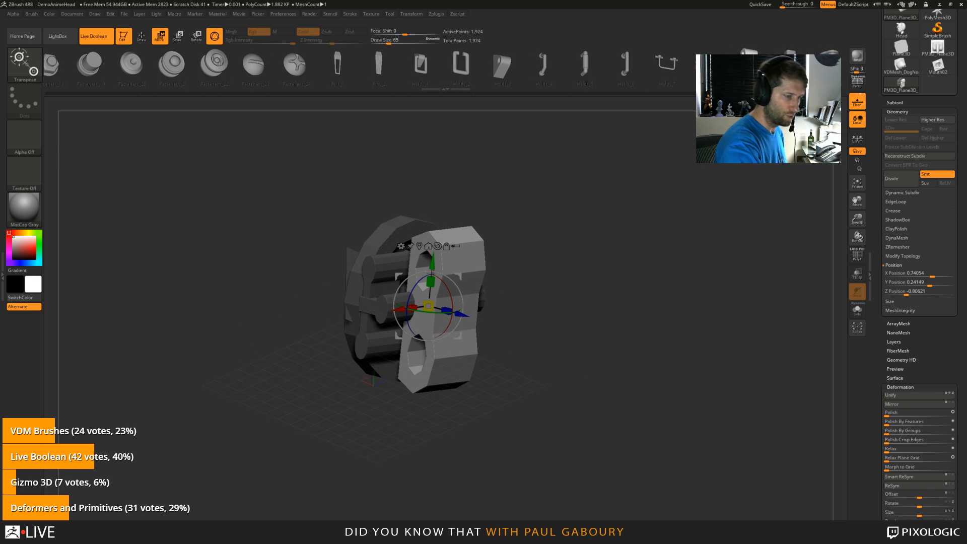
left_click_drag(547, 395, 580, 426)
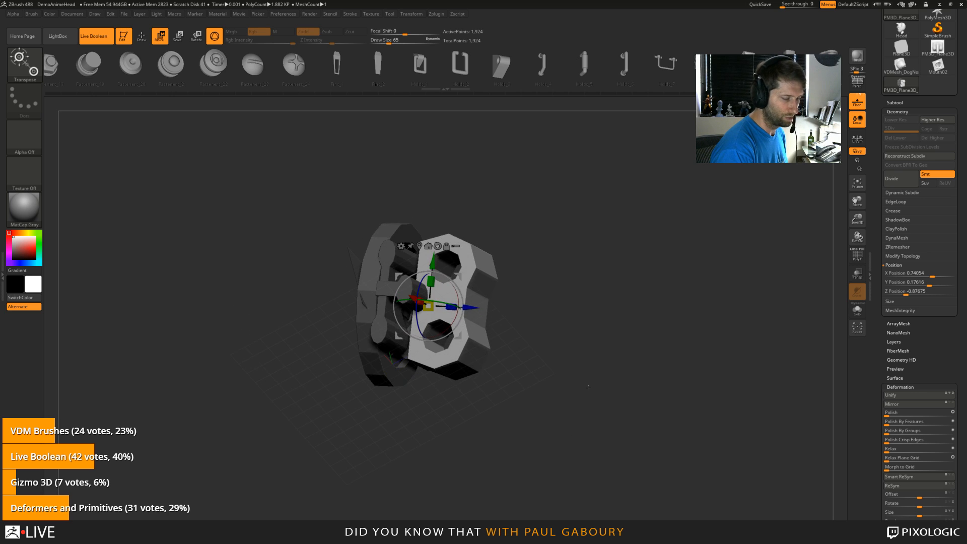
Step: Undo the mesh swaps, copies and gizmo transforms back to the small domed round fastener on the plane
key("ctrl+z")
key("ctrl+z")
key("ctrl+z")
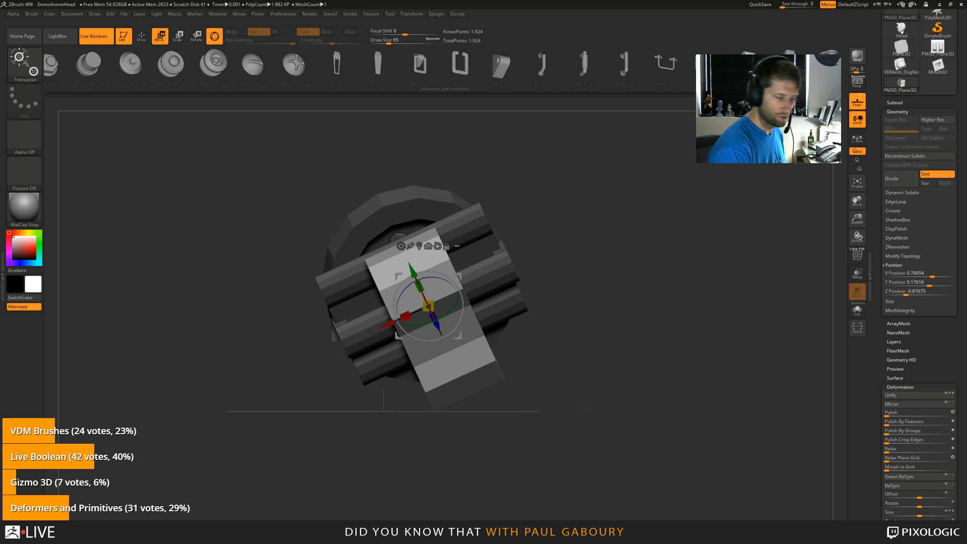
key("ctrl+z")
key("ctrl+z")
key("ctrl+z")
key("ctrl+z")
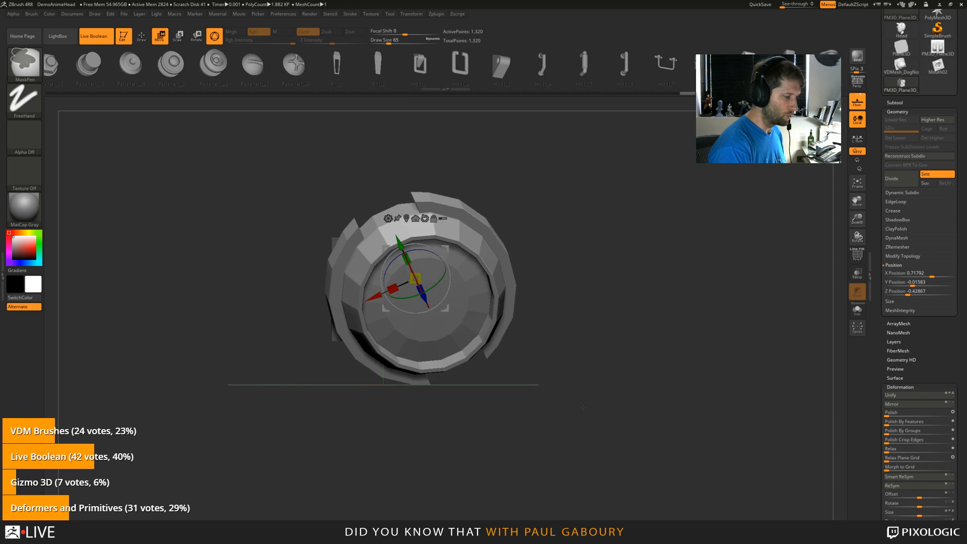
key("ctrl+z")
key("ctrl+z")
key("ctrl+z")
key("ctrl+z")
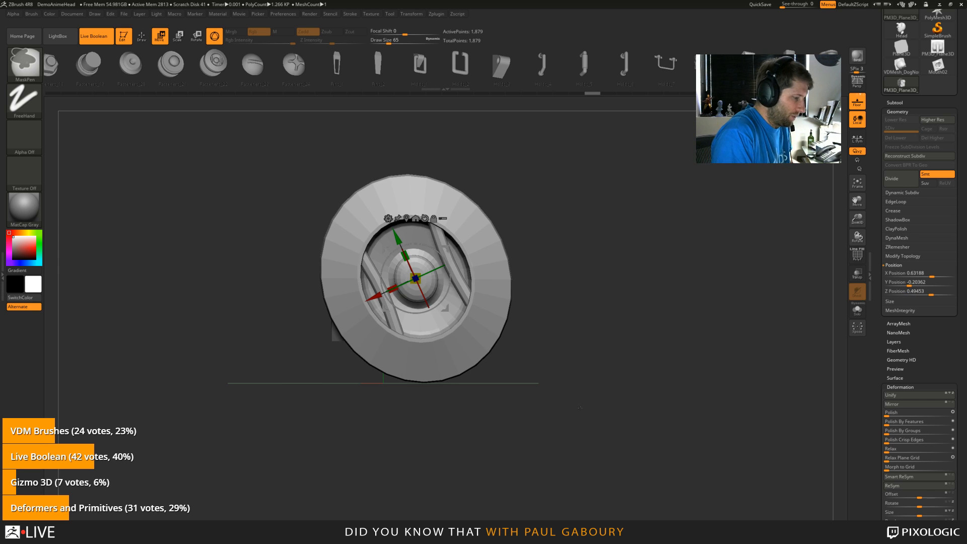
key("ctrl+z")
key("ctrl+z")
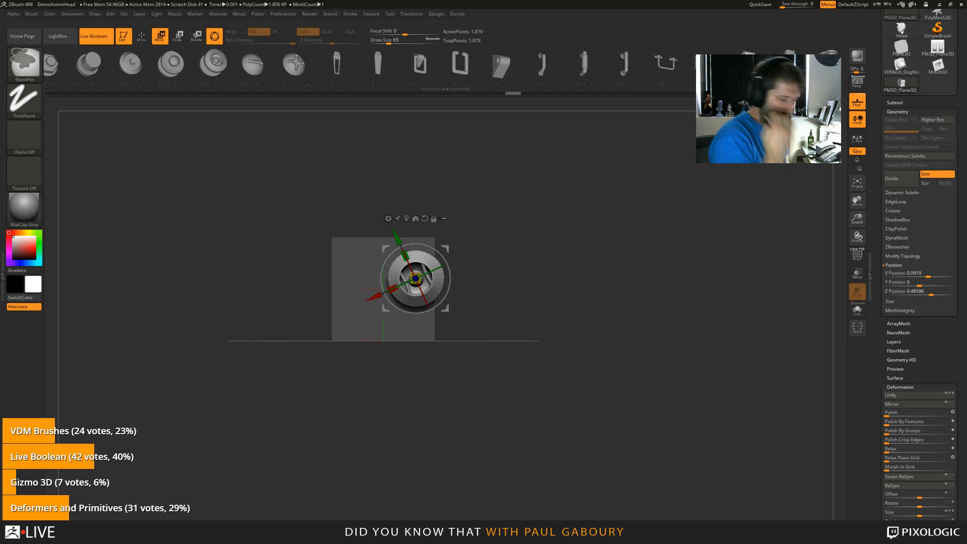
key("ctrl+z")
key("ctrl+z")
key("ctrl+z")
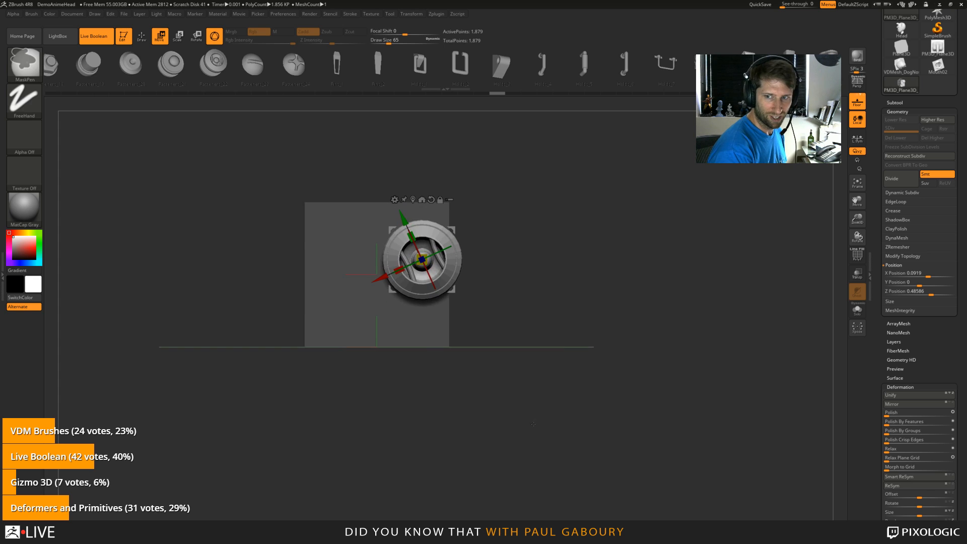
key("ctrl+z")
key("ctrl+z")
key("ctrl+z")
key("ctrl+z")
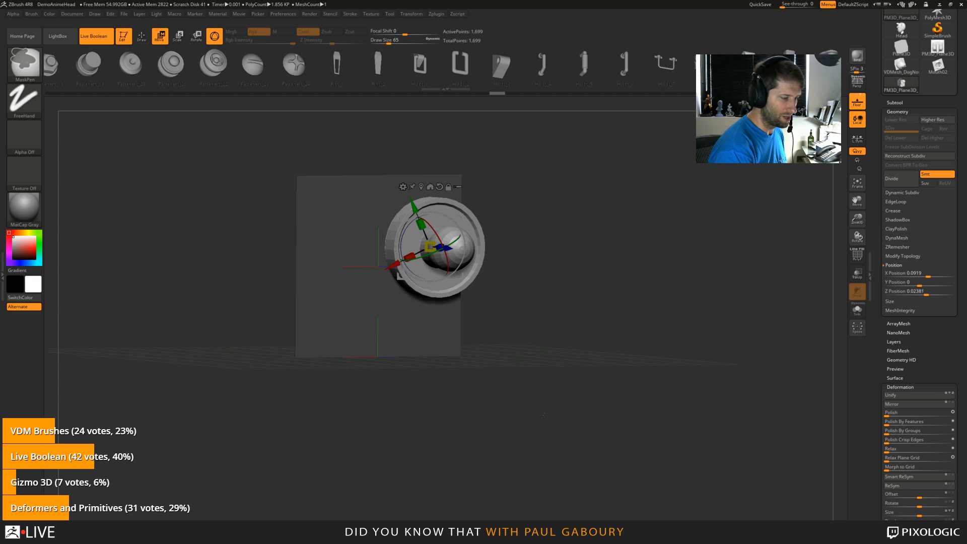
key("ctrl+z")
key("ctrl+z")
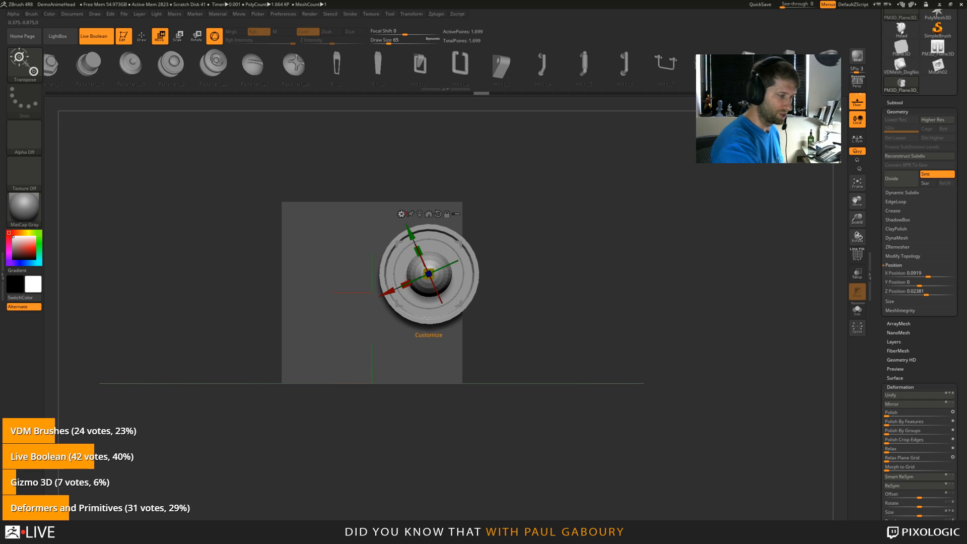
Step: Apply the Deformer to the round fastener and stretch its opposite sides outward along X into an oval
left_click(401, 213)
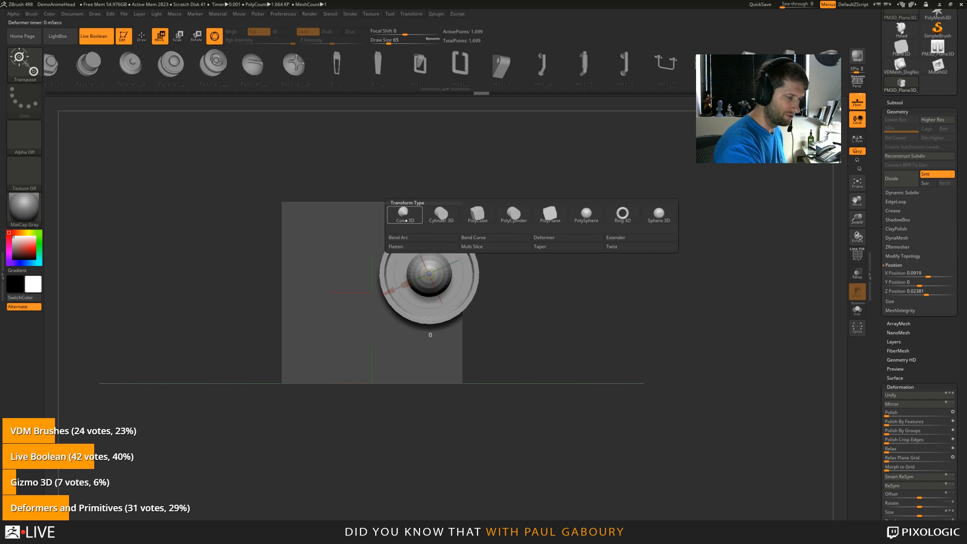
left_click(547, 237)
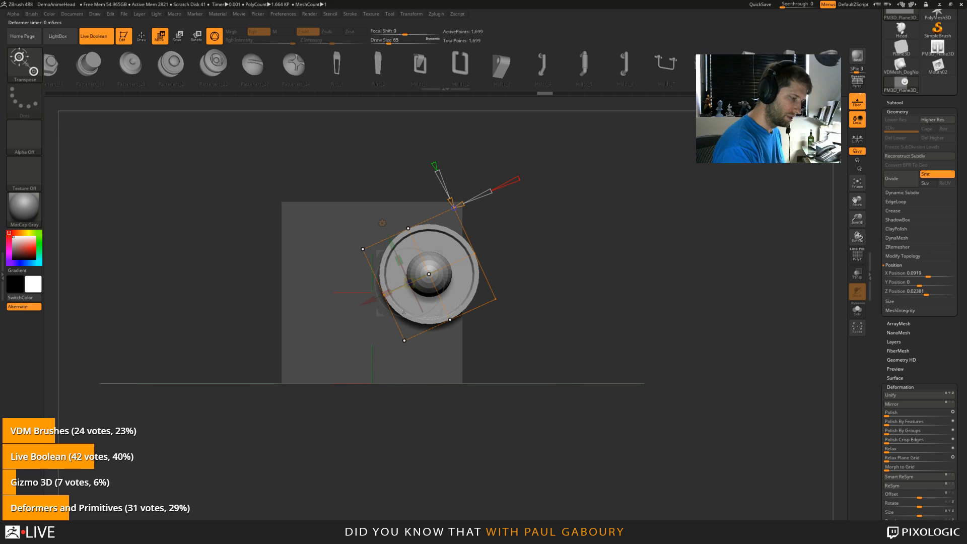
key("super")
left_click_drag(418, 397, 411, 395)
left_click_drag(336, 403, 376, 437, "ctrl+shift")
key("ctrl")
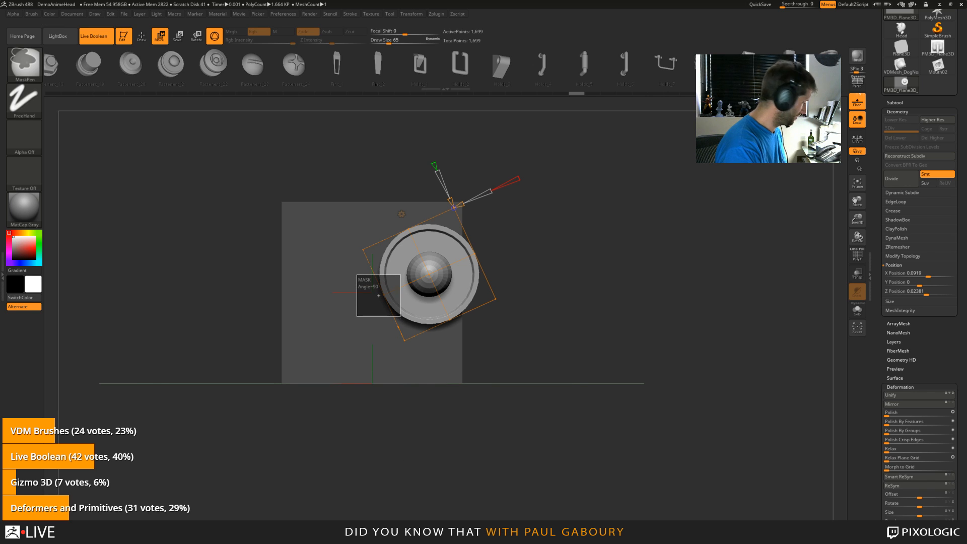
key("ctrl+alt")
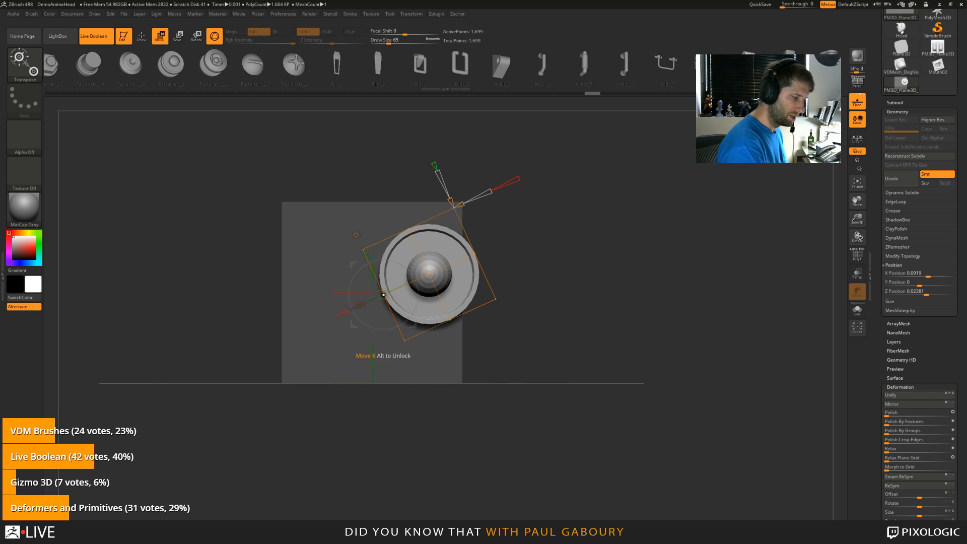
mouse_move(345, 313)
left_mouse_down()
mouse_move(302, 338)
mouse_move(343, 318)
mouse_move(311, 337)
left_mouse_up()
left_click(361, 406)
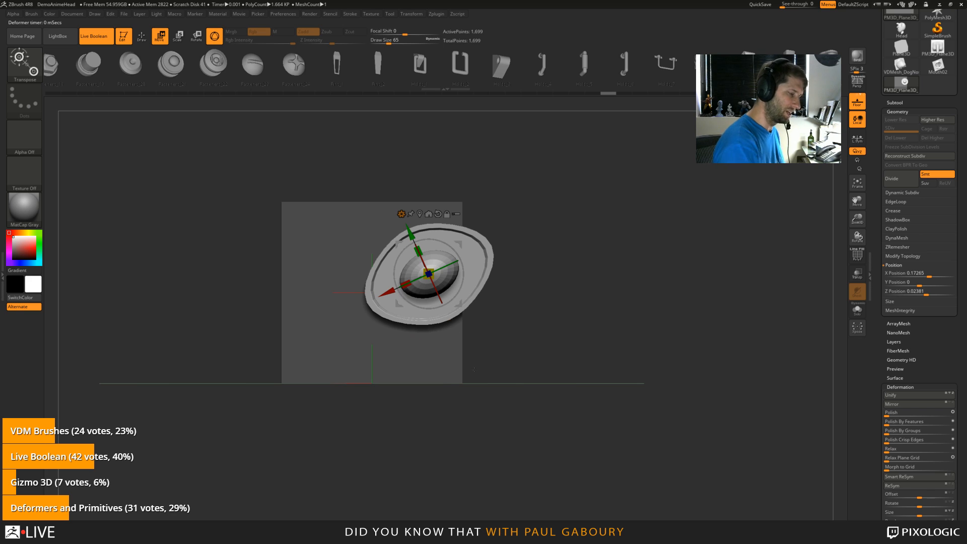
Step: Rotate the stretched fastener in the screen plane with the gizmo so its long axis runs horizontally
left_click(401, 214)
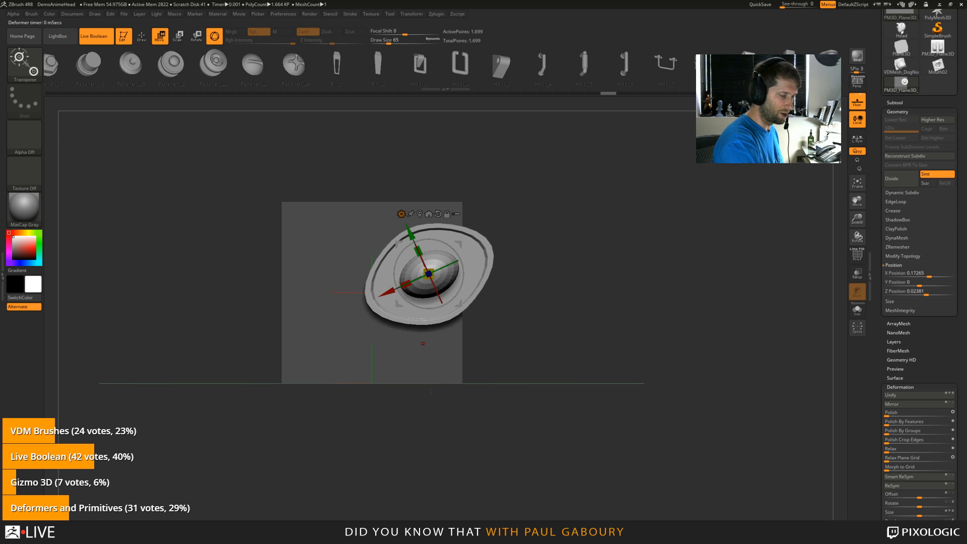
left_click_drag(507, 356, 537, 354)
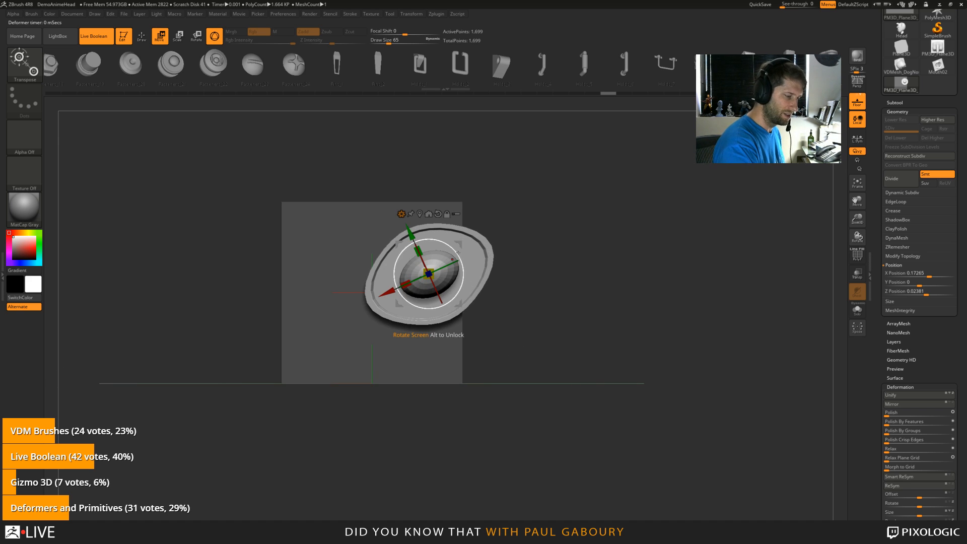
left_click_drag(458, 256, 456, 296)
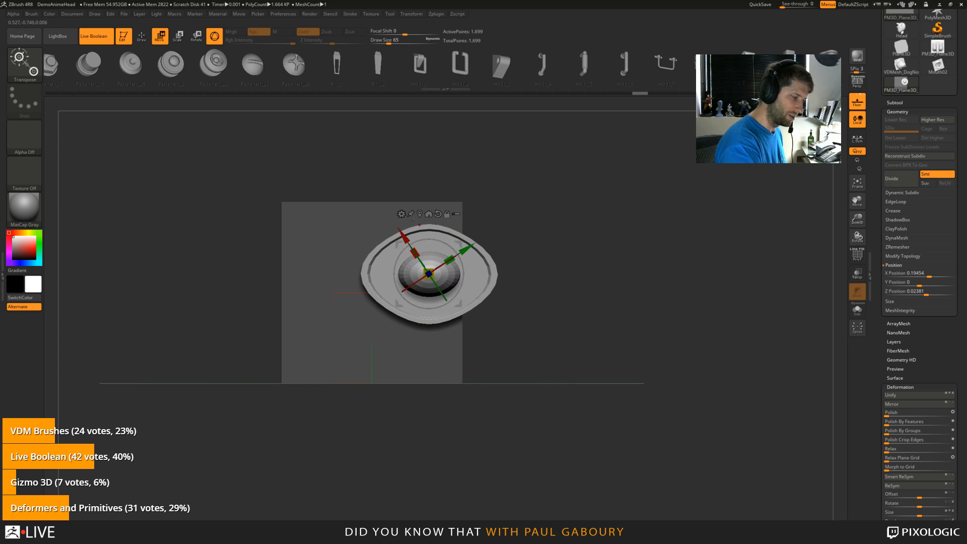
Step: Apply the Flatten deformer to the oval fastener and cut two opposite sides flat, to about -0.29
left_click(402, 214)
left_click(428, 248)
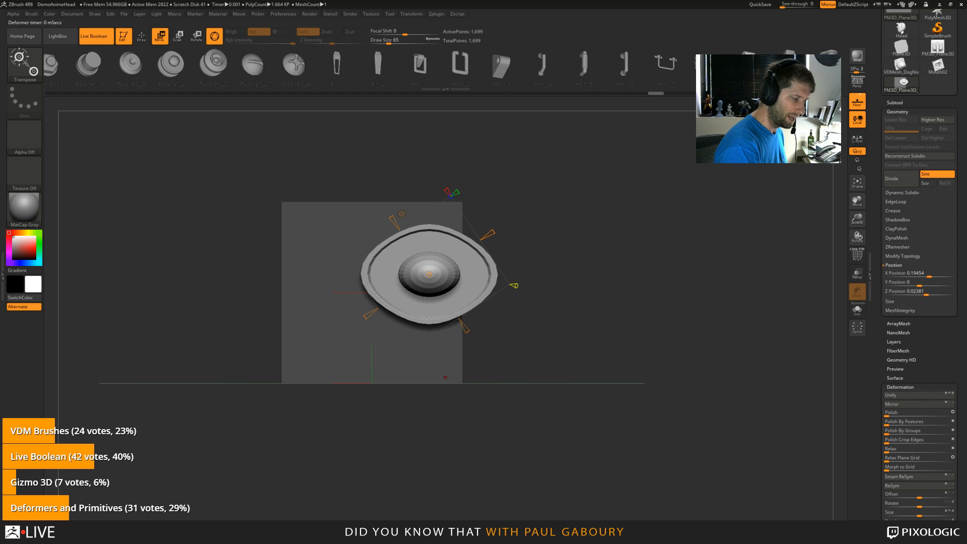
left_click_drag(429, 274, 366, 366)
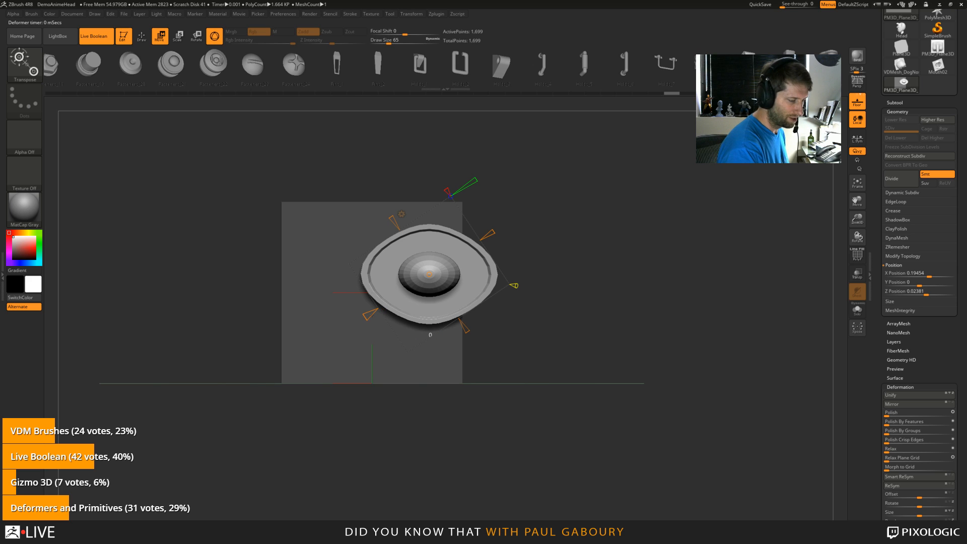
mouse_move(370, 313)
left_mouse_down()
mouse_move(390, 297)
mouse_move(383, 302)
left_mouse_up()
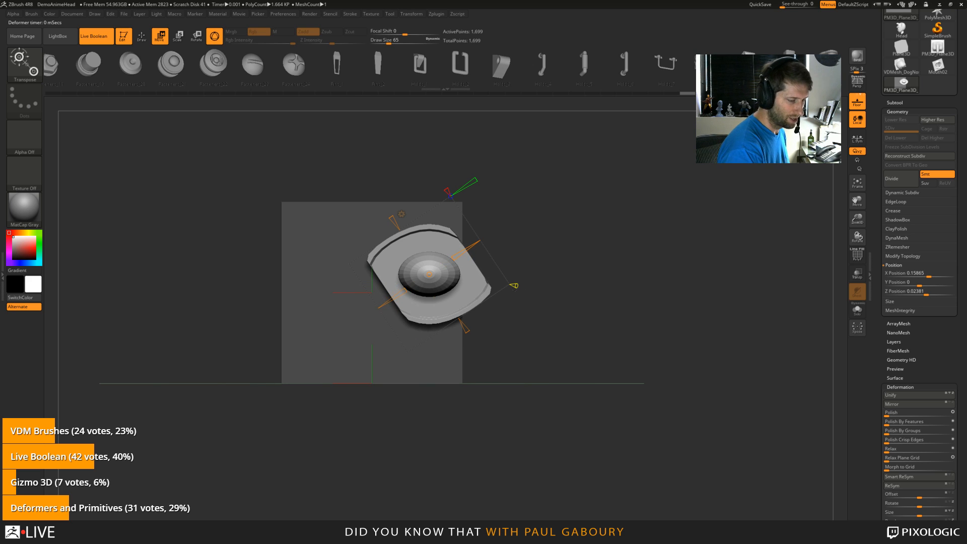
left_click_drag(514, 286, 520, 287)
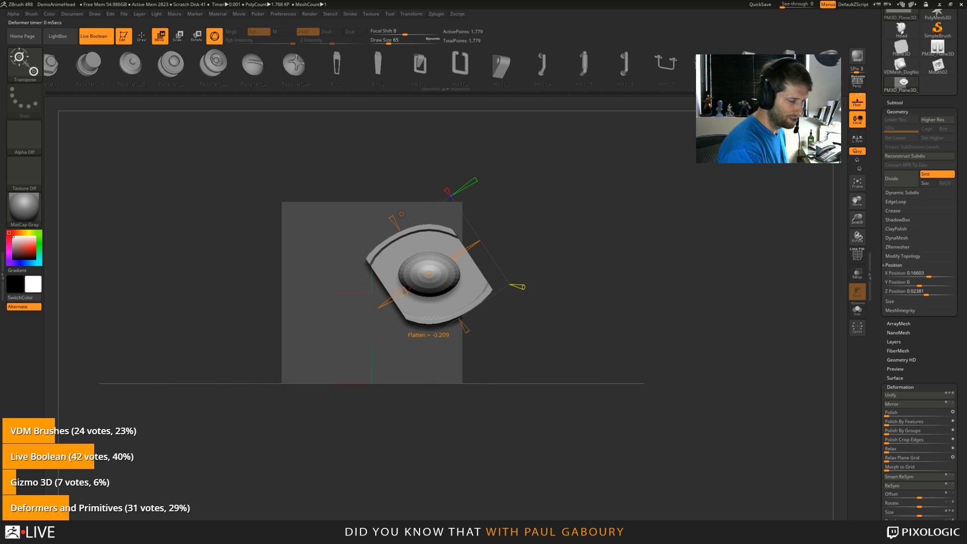
left_click_drag(405, 291, 409, 287)
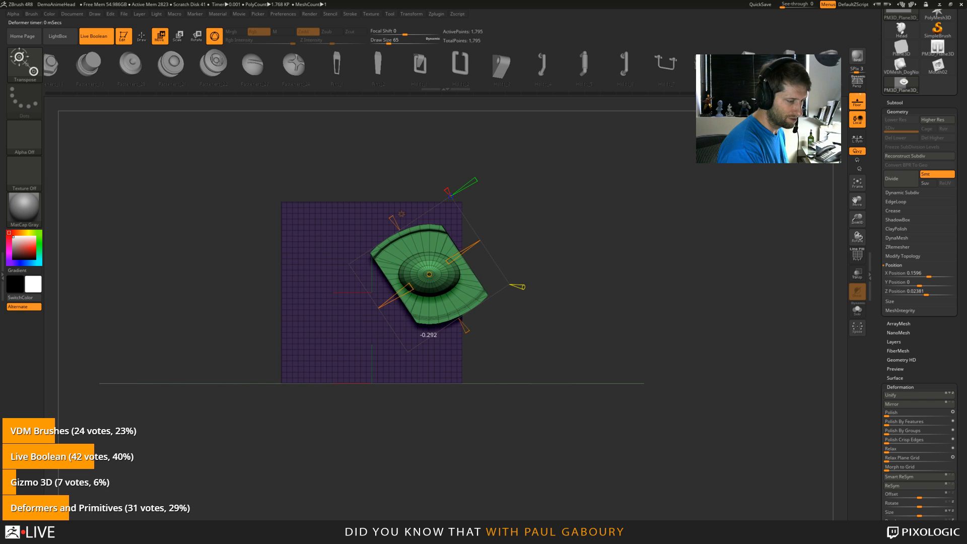
Step: Flatten the fastener's remaining two curved sides to give the base a rectangular outline
mouse_move(462, 327)
left_mouse_down()
mouse_move(458, 317)
mouse_move(463, 326)
left_mouse_up()
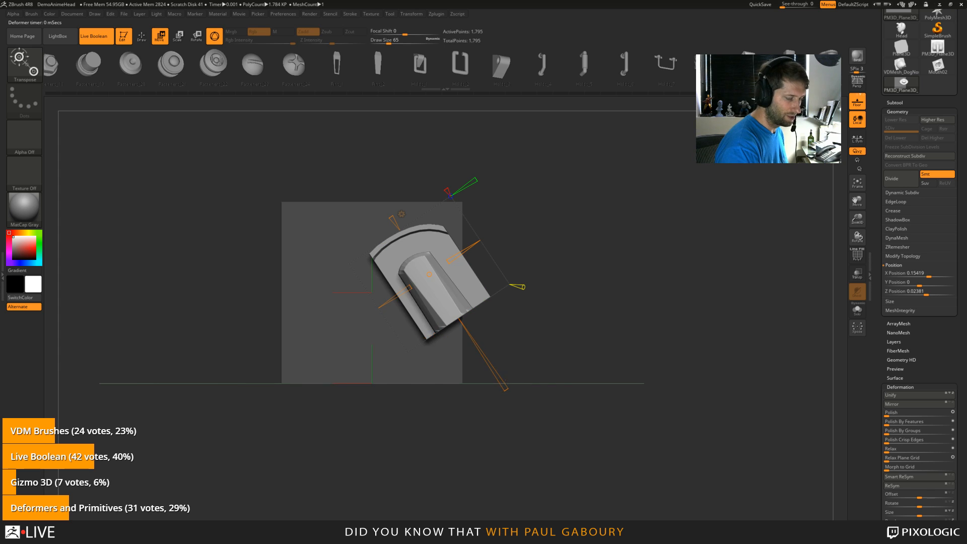
left_click(463, 325)
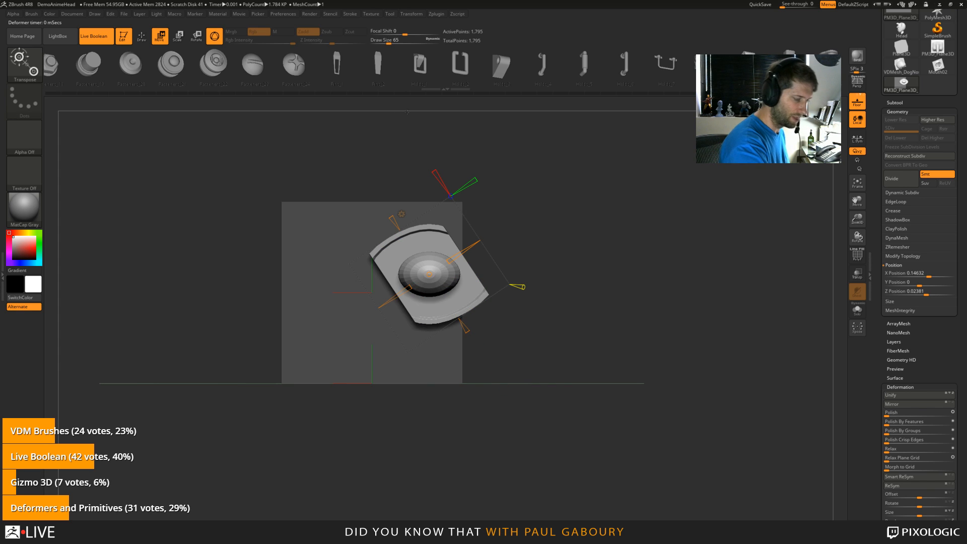
left_click_drag(463, 326, 449, 304)
left_click_drag(458, 401, 506, 401)
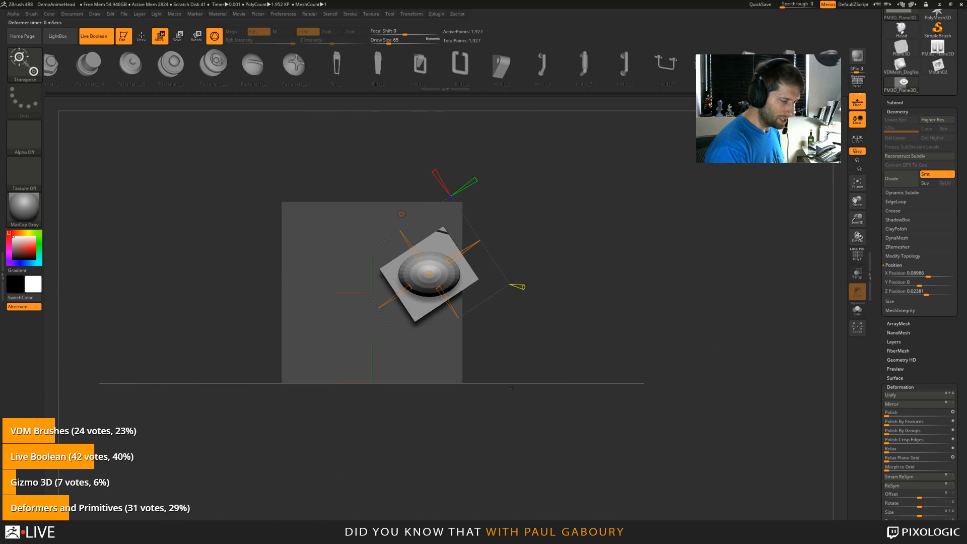
Step: Undo the flattening of the fastener's sides back to the full oval and inspect it at an angle
key("ctrl+z")
key("ctrl+z")
key("ctrl+z")
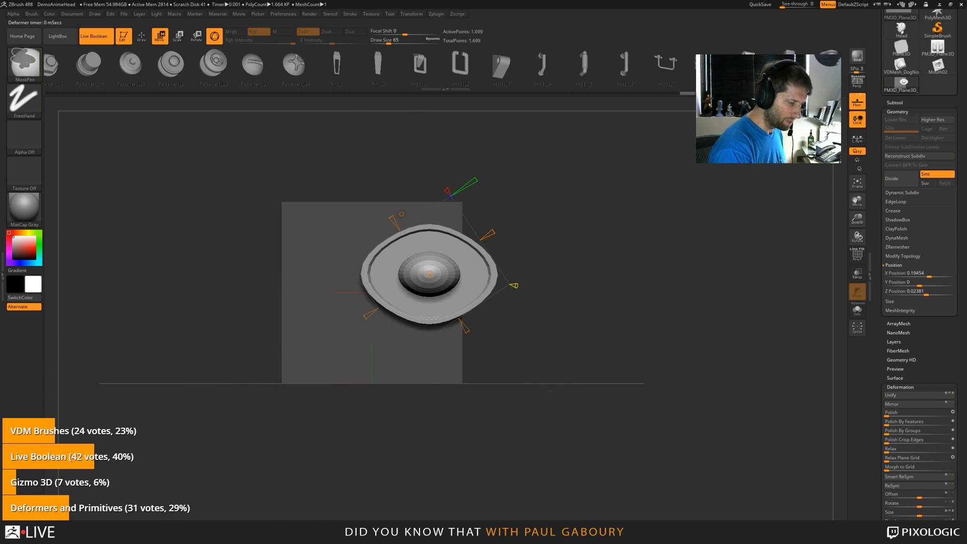
left_click_drag(546, 392, 556, 394)
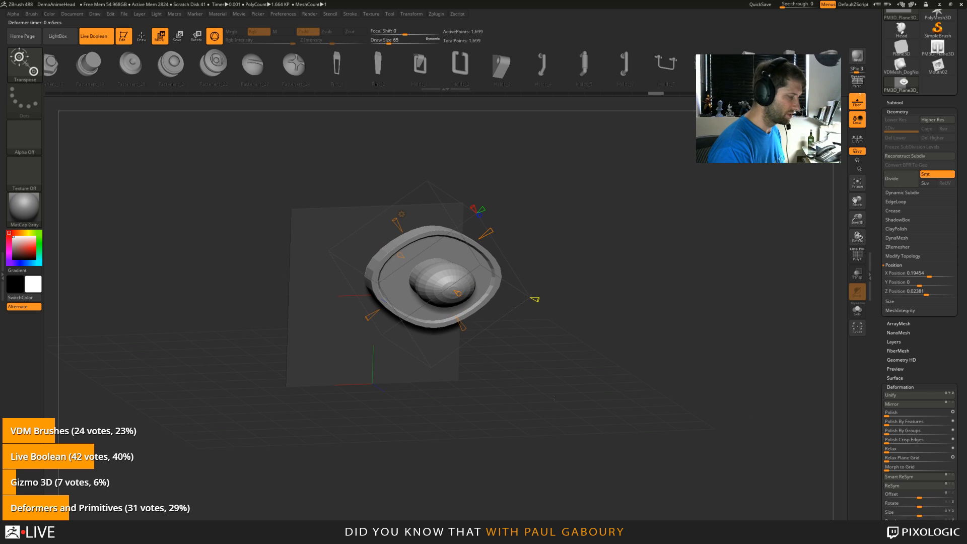
Step: Swap the deformed fastener for Fasteners_22, face it front-on and straighten the gizmo's orientation
key("q")
key("w")
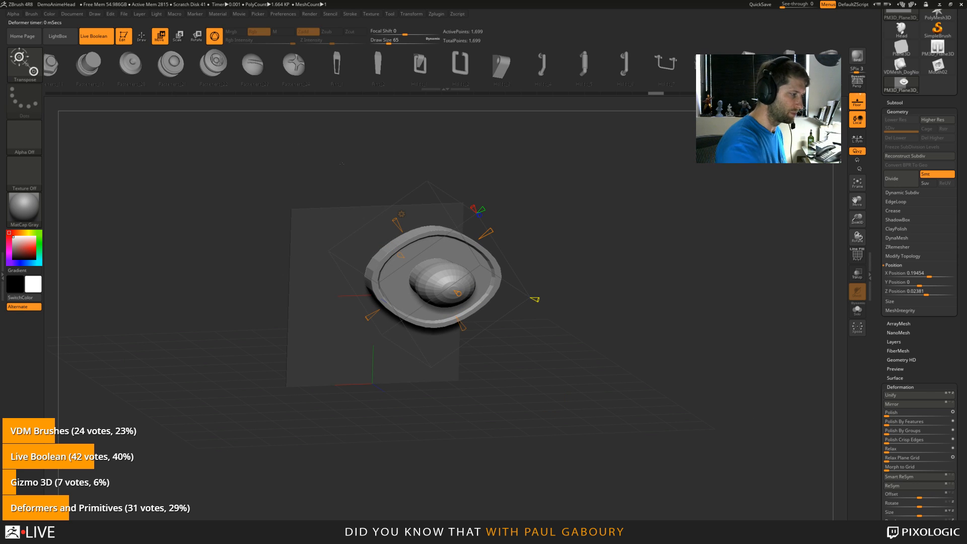
left_click(213, 63)
right_click_drag(577, 415, 468, 373)
right_click_drag(464, 212, 464, 242, "ctrl")
left_click(438, 214, "alt")
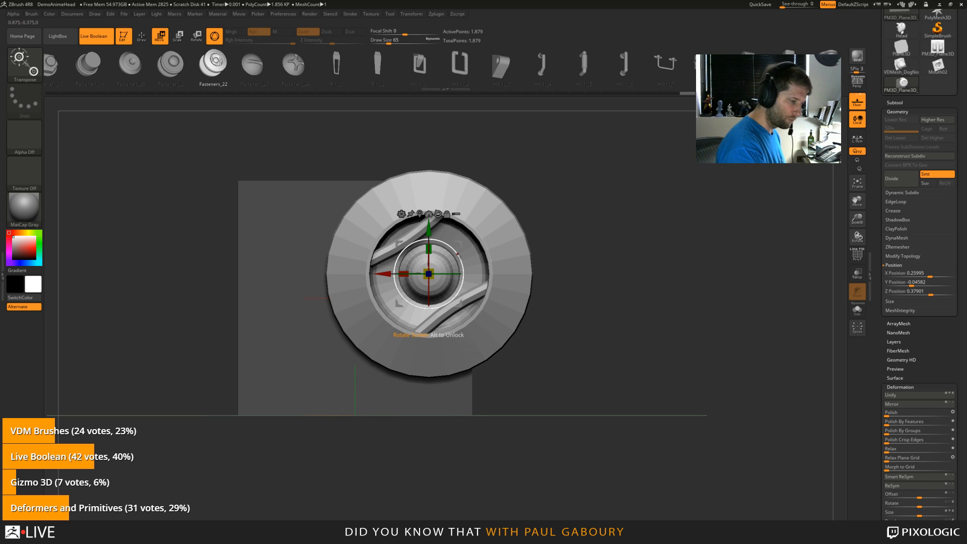
Step: Rotate the gizmo to a diagonal orientation, apply the Bend Curve deformer to the fastener and add a middle curve point
left_click_drag(458, 261, 444, 234)
left_click(402, 214)
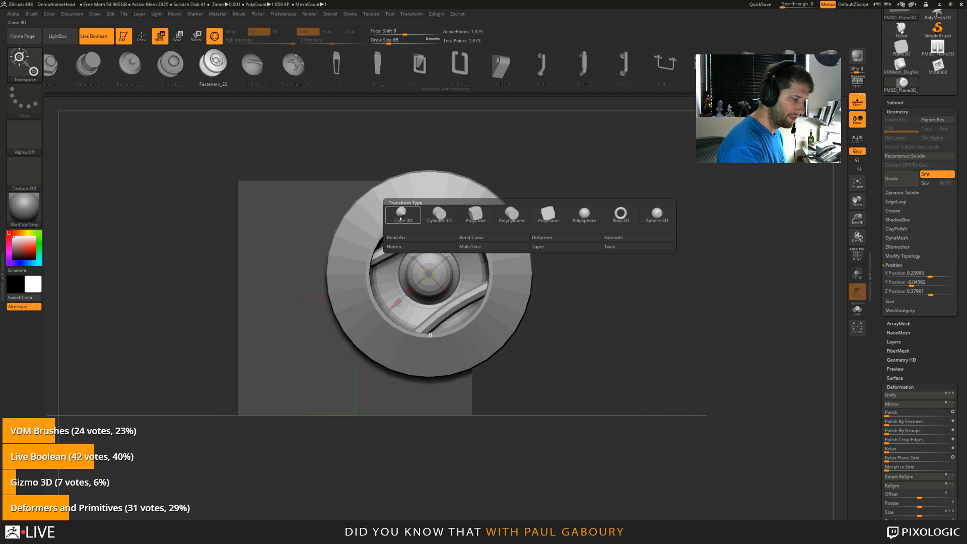
left_click(402, 214)
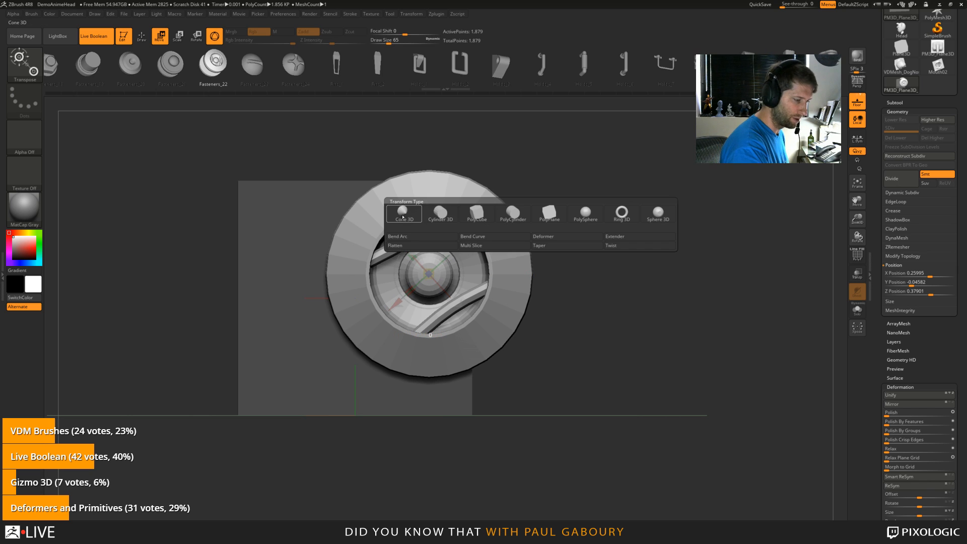
left_click(503, 247)
mouse_move(581, 376)
left_mouse_down()
mouse_move(609, 392)
mouse_move(581, 376)
left_mouse_up()
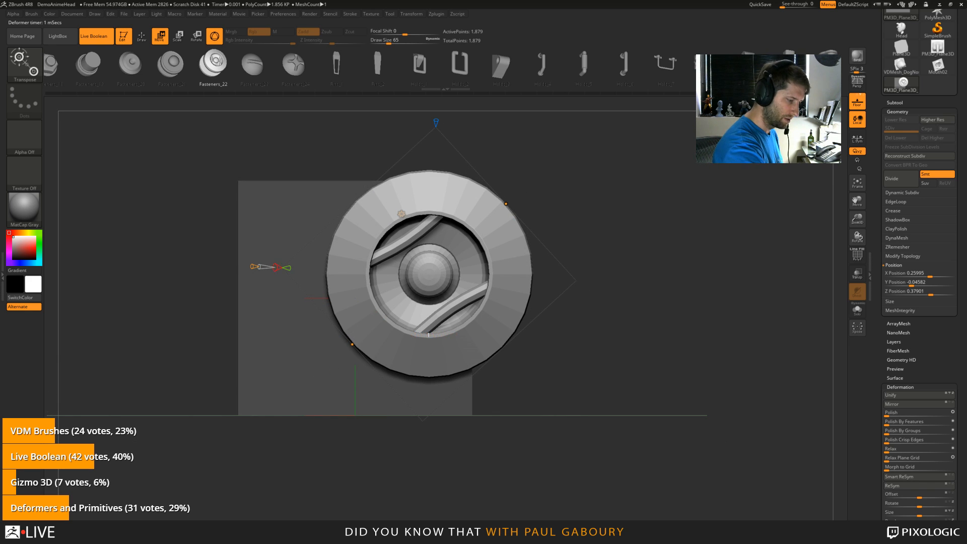
left_click_drag(276, 267, 258, 257)
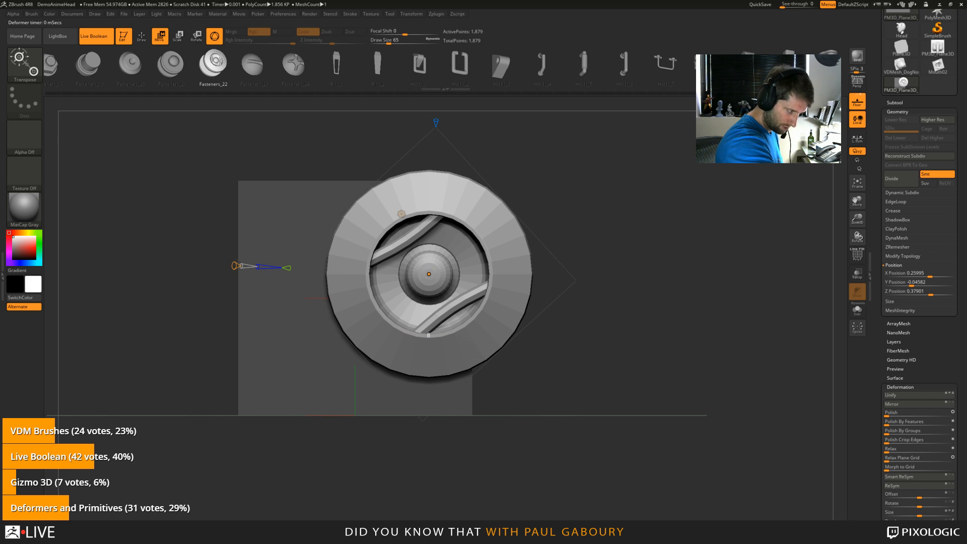
Step: Stretch the round fastener into a slanted oval by pulling its upper-right curve point outward
left_click_drag(449, 307, 580, 356)
left_click_drag(448, 256, 438, 330)
left_click_drag(506, 204, 665, 181)
left_click_drag(627, 322, 627, 359, "alt")
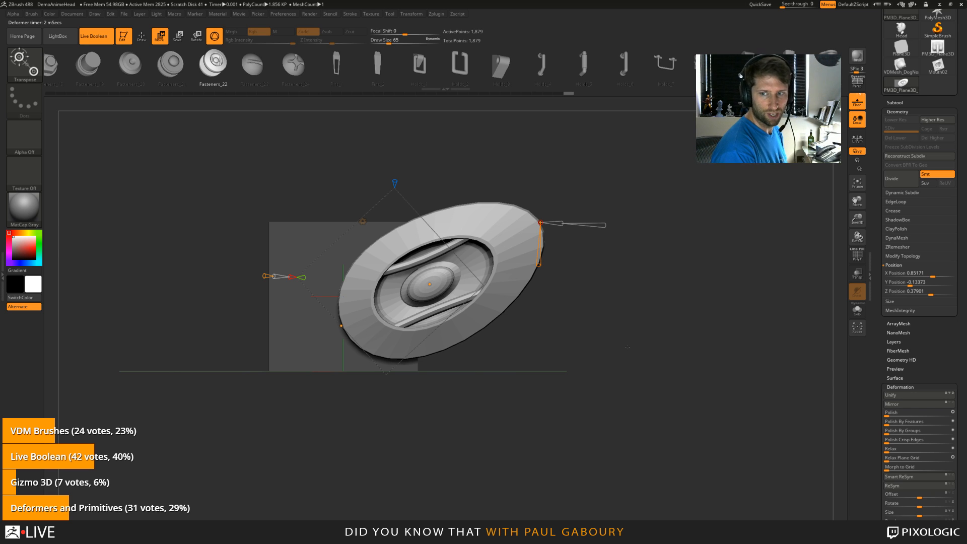
Step: Undo the Bend Curve changes on the fastener and reset the gizmo to its straight orientation
key("ctrl+z")
key("ctrl+z")
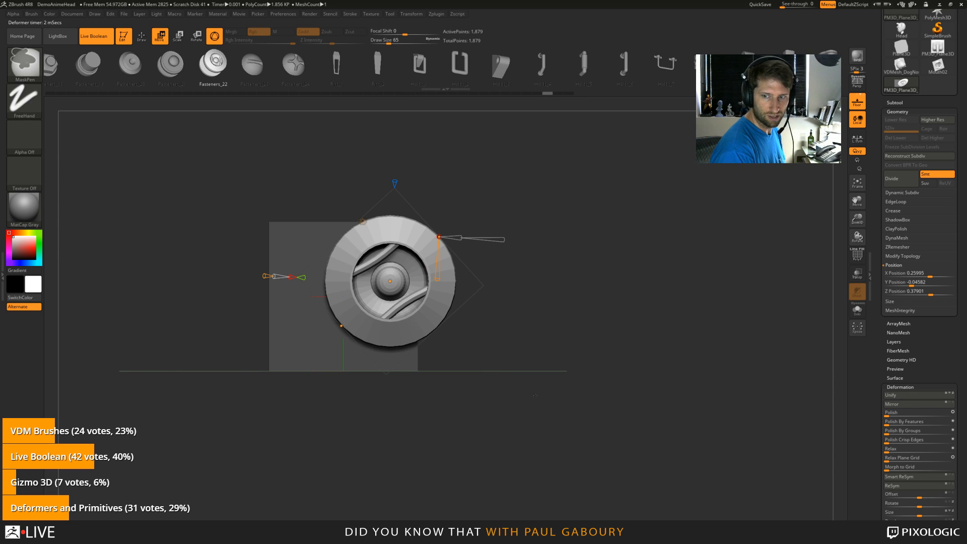
key("ctrl+z")
key("ctrl+z")
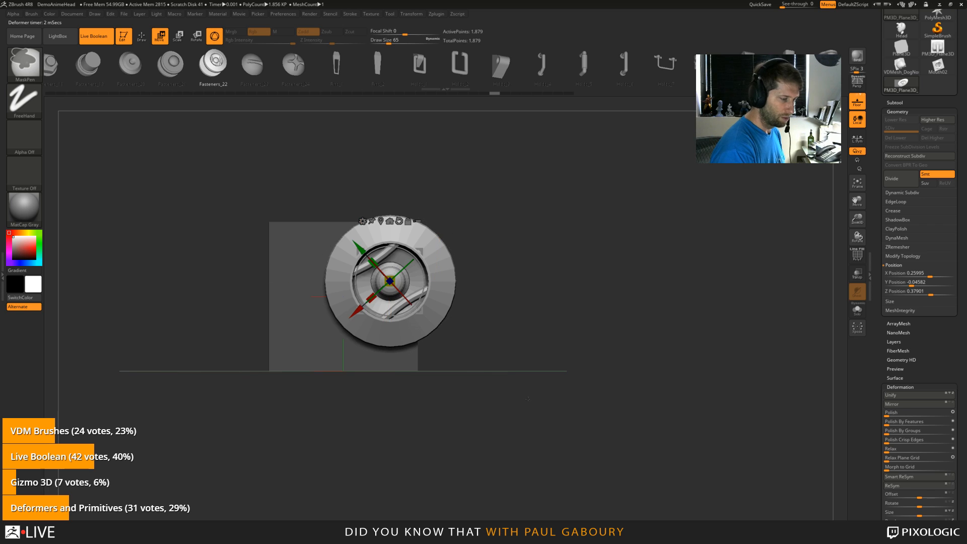
left_click(399, 222)
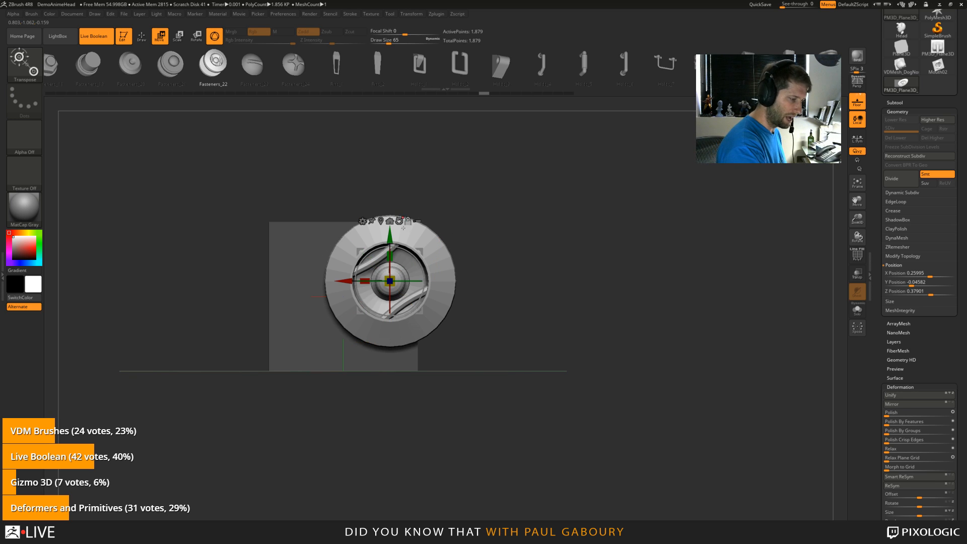
left_click(362, 221)
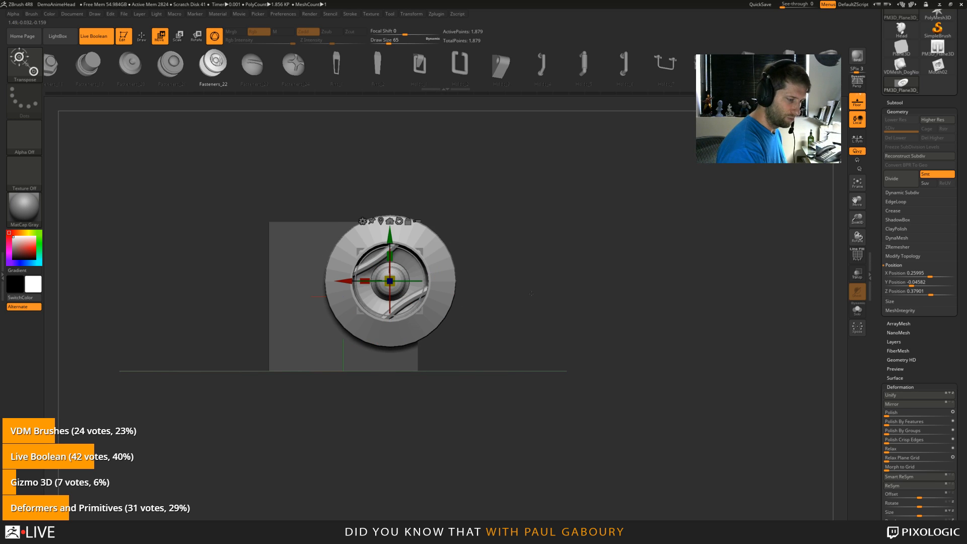
left_click(363, 221)
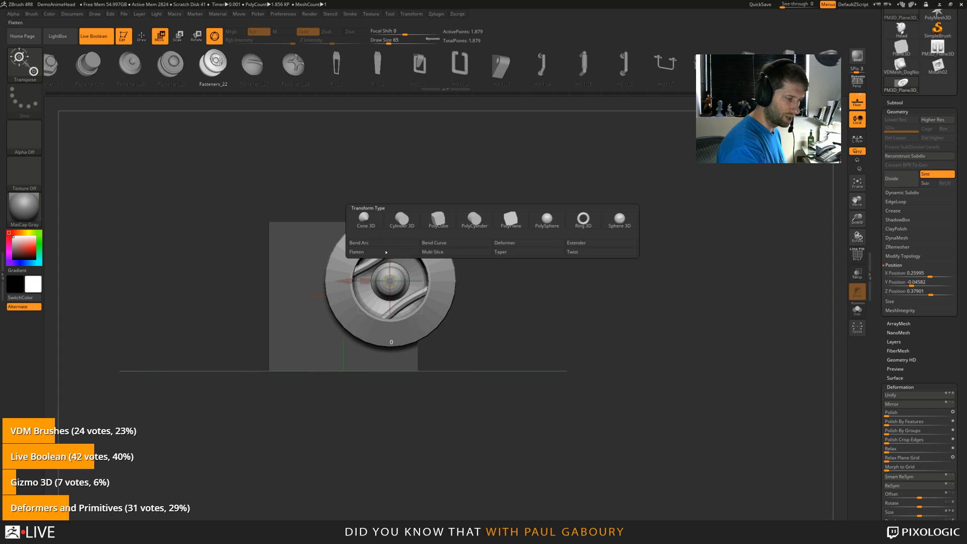
left_click(531, 244)
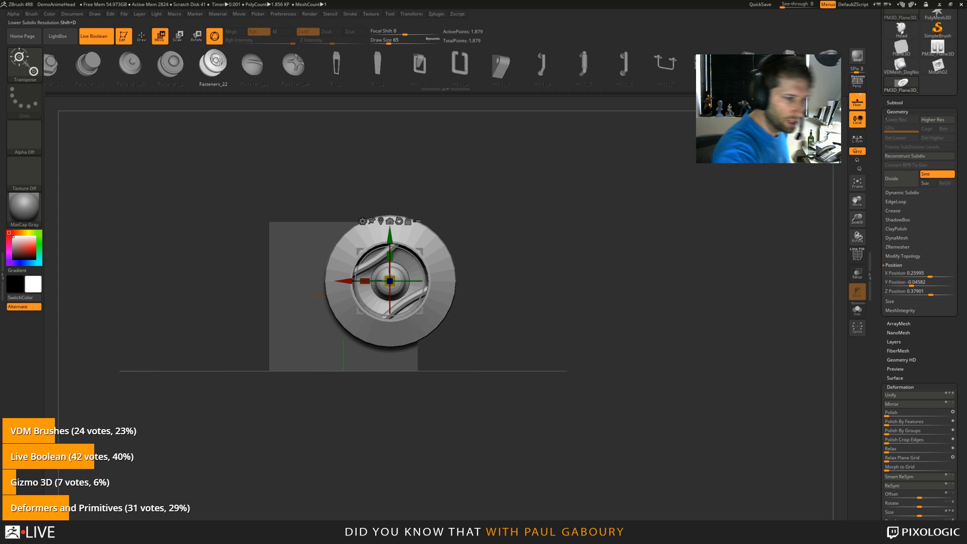
Step: Load the Sphere3D primitive, convert it to a PolyMesh3D and display its polyframe with the gizmo active
scroll(901, 126, "up", 3)
left_click(901, 101)
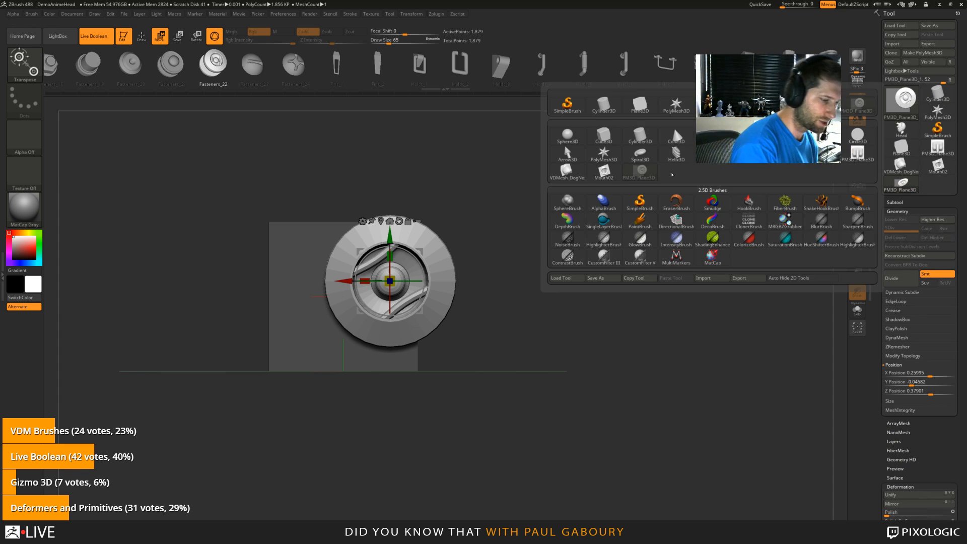
left_click(567, 134)
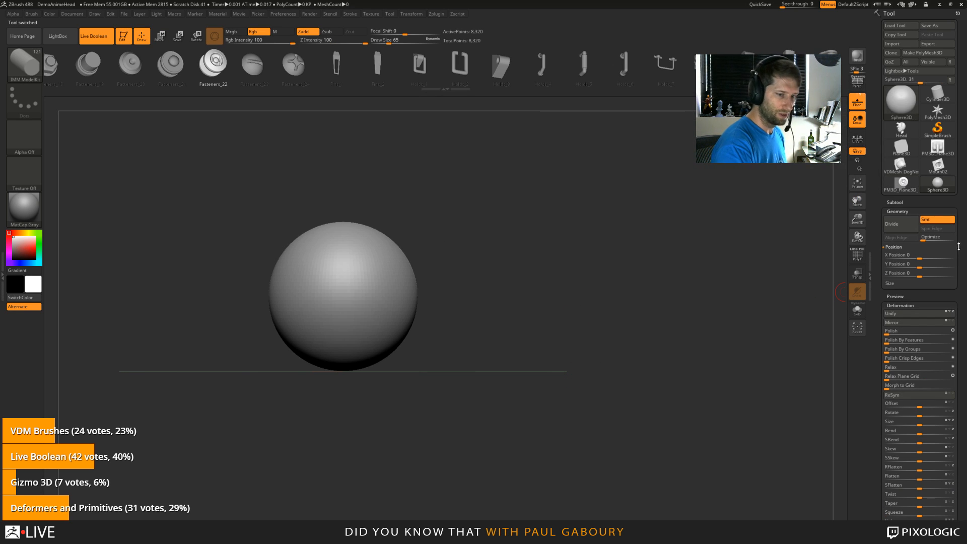
left_click(931, 54)
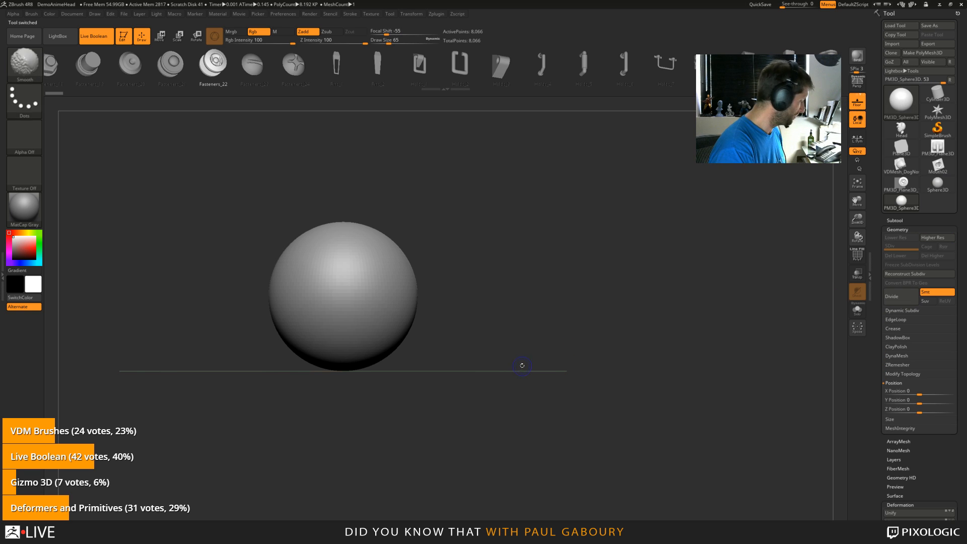
key("shift+f")
key("w")
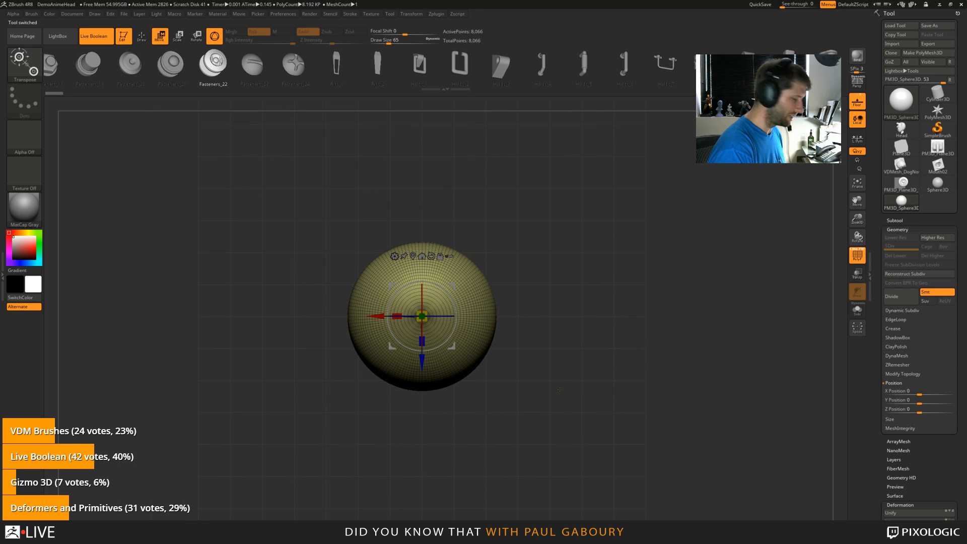
Step: Extend the sphere along X and Z with the Extender deformer into a rounded square block and accept the result
left_click(395, 256)
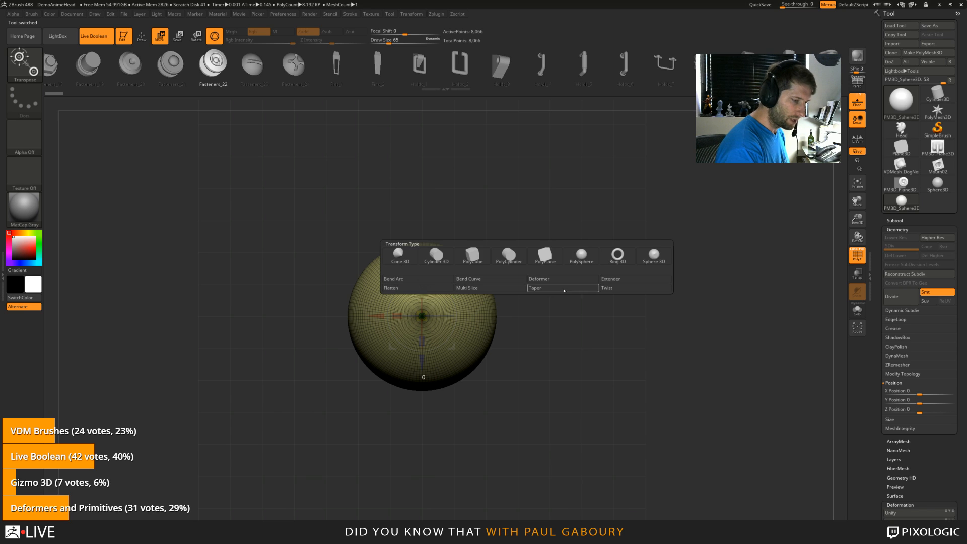
left_click(619, 283)
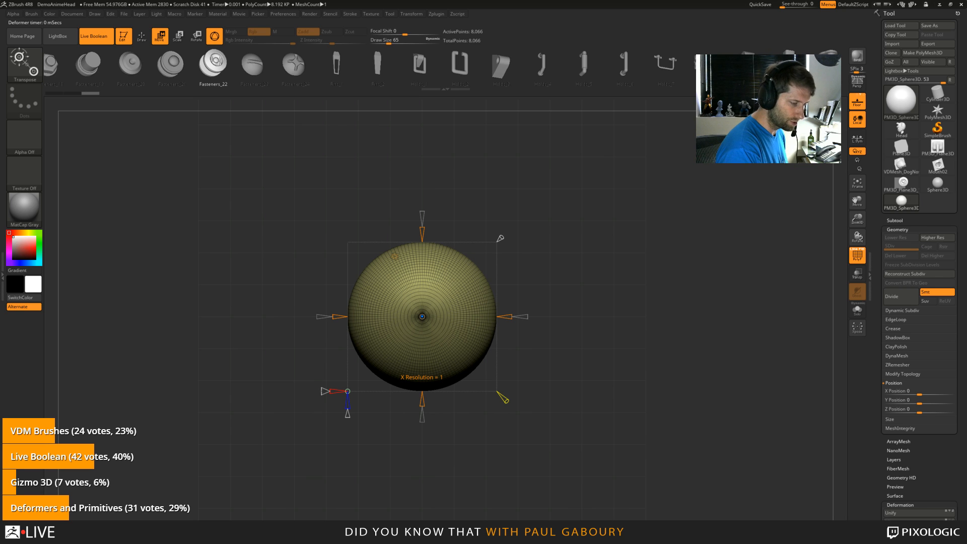
left_click_drag(394, 257, 395, 445)
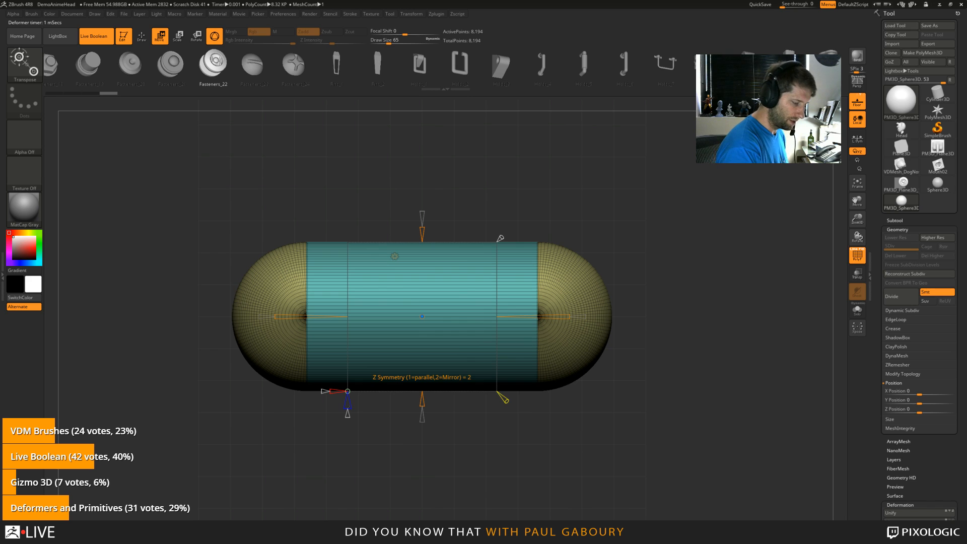
left_click_drag(422, 400, 422, 461)
mouse_move(677, 396)
left_mouse_down()
mouse_move(628, 412)
mouse_move(629, 397)
left_mouse_up()
key("q")
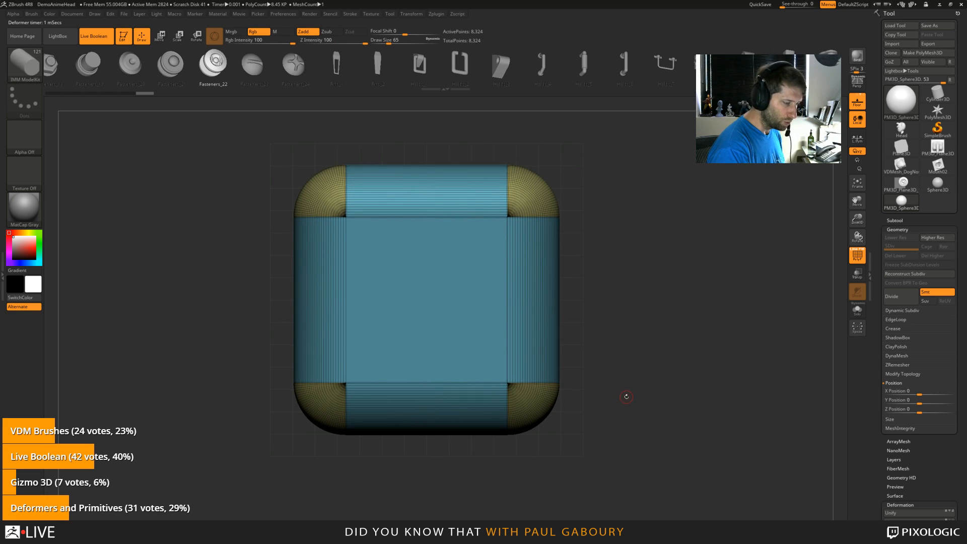
key("w")
left_click(399, 239)
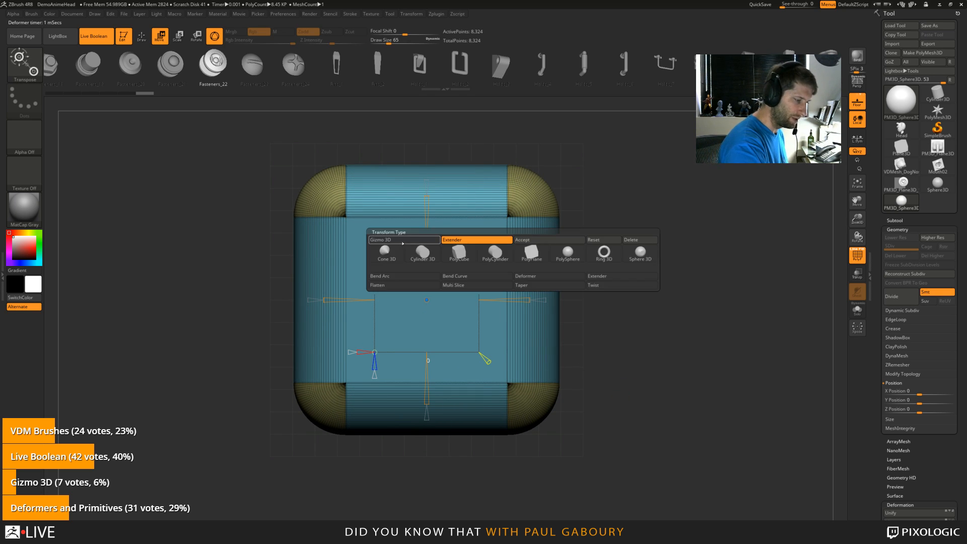
left_click(544, 242)
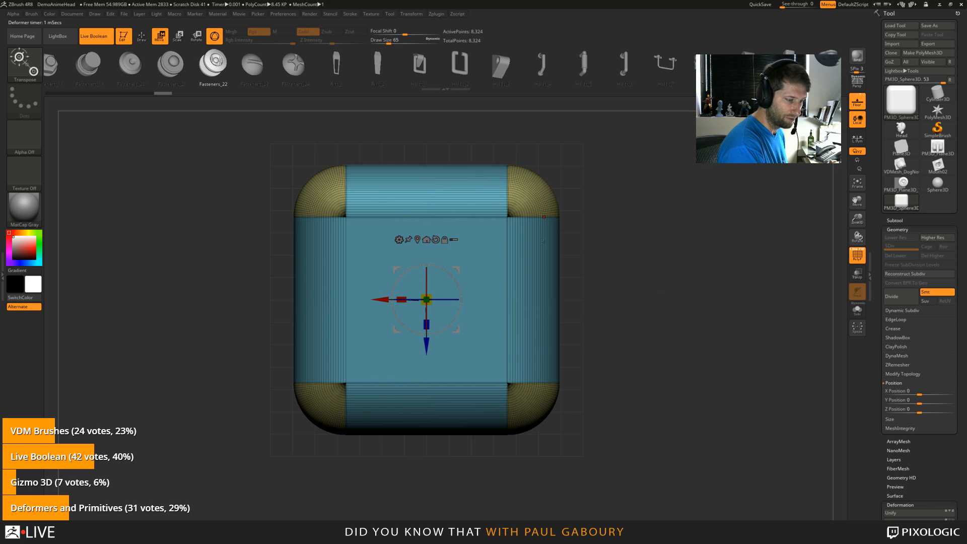
Step: Apply the Multi Slice deformer to the rounded block and cut a central horizontal band of slices along Z, at 0.2
left_click(414, 239)
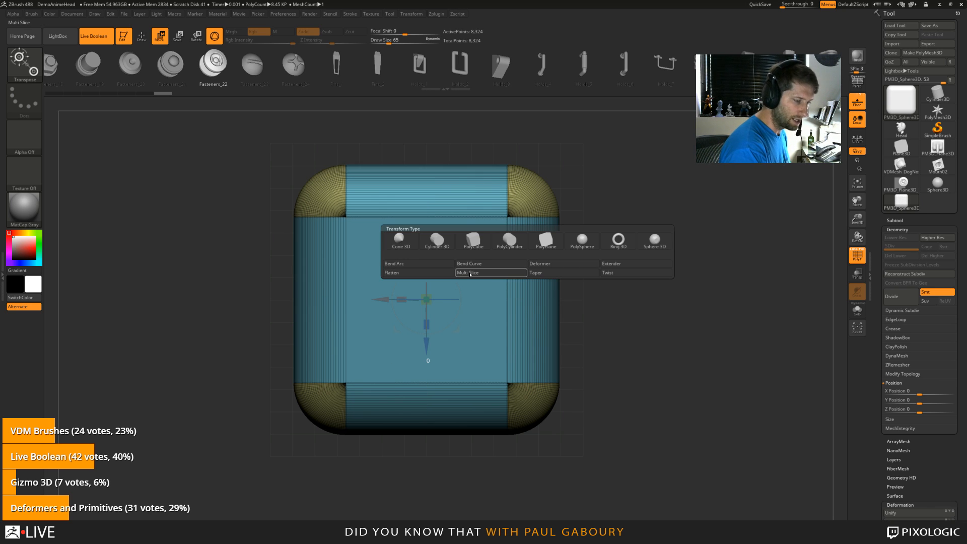
left_click(489, 272)
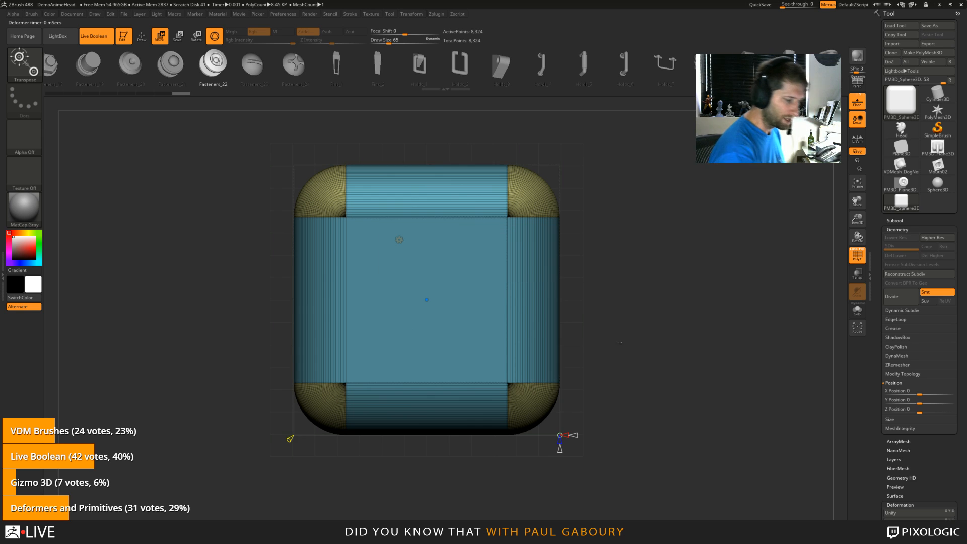
mouse_move(614, 409)
left_mouse_down()
mouse_move(618, 416)
mouse_move(605, 413)
left_mouse_up()
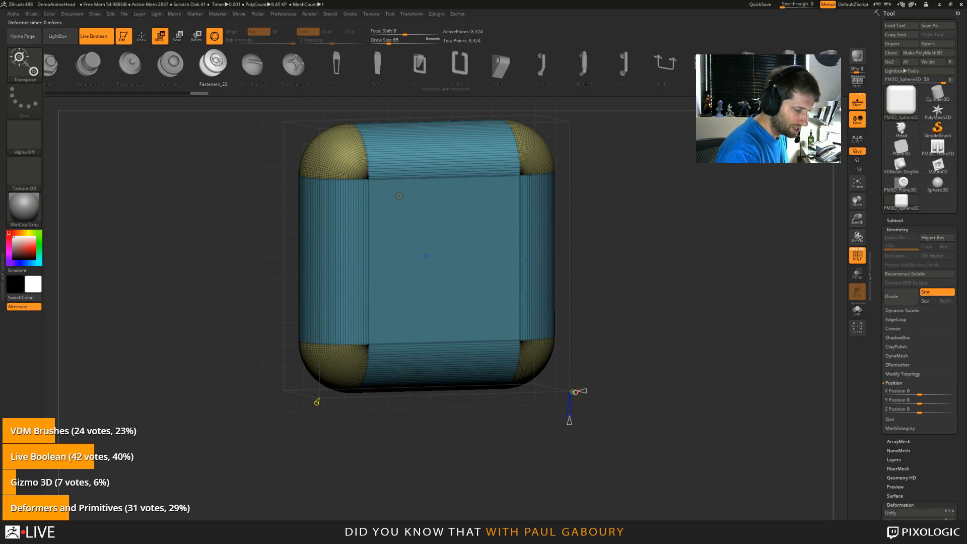
left_click_drag(426, 255, 427, 256)
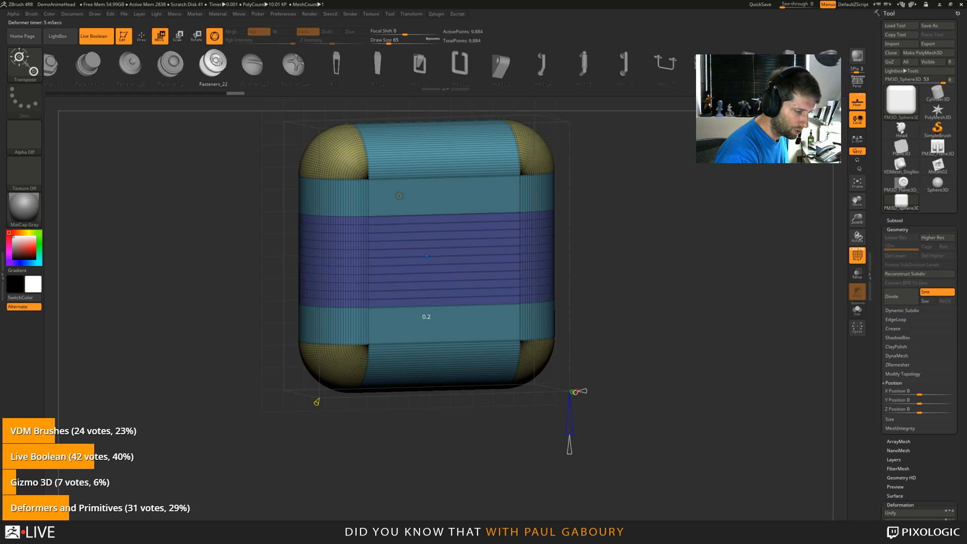
left_click_drag(665, 431, 636, 431)
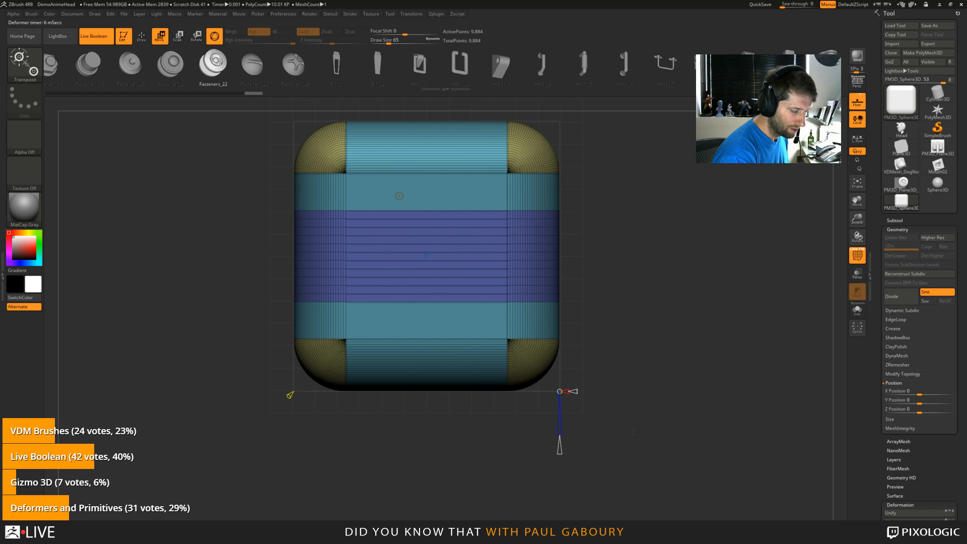
mouse_move(634, 405)
left_mouse_down()
mouse_move(605, 399)
mouse_move(625, 394)
left_mouse_up()
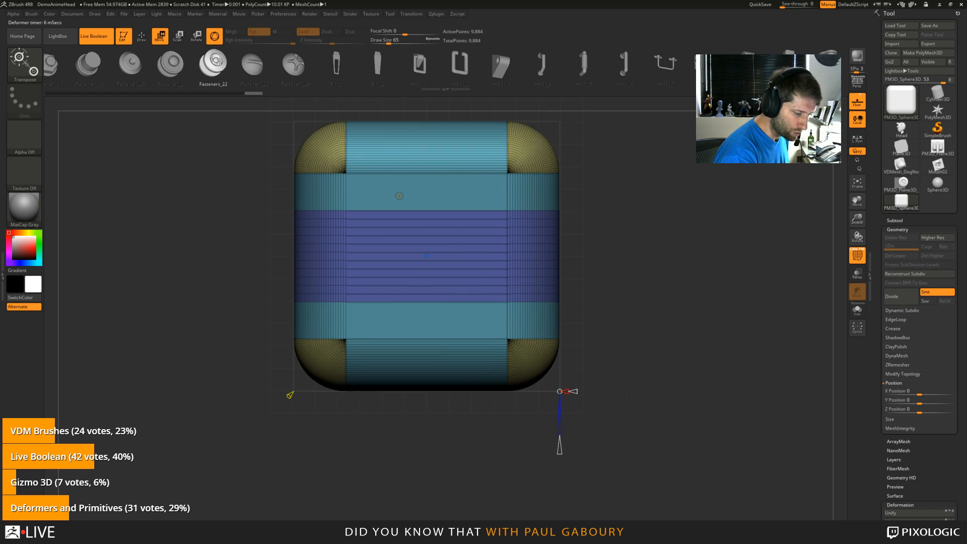
Step: Add a matching central vertical band of slices along X at 0.2, crossing the horizontal one, and inspect the block at an angle
left_click_drag(426, 316, 426, 316)
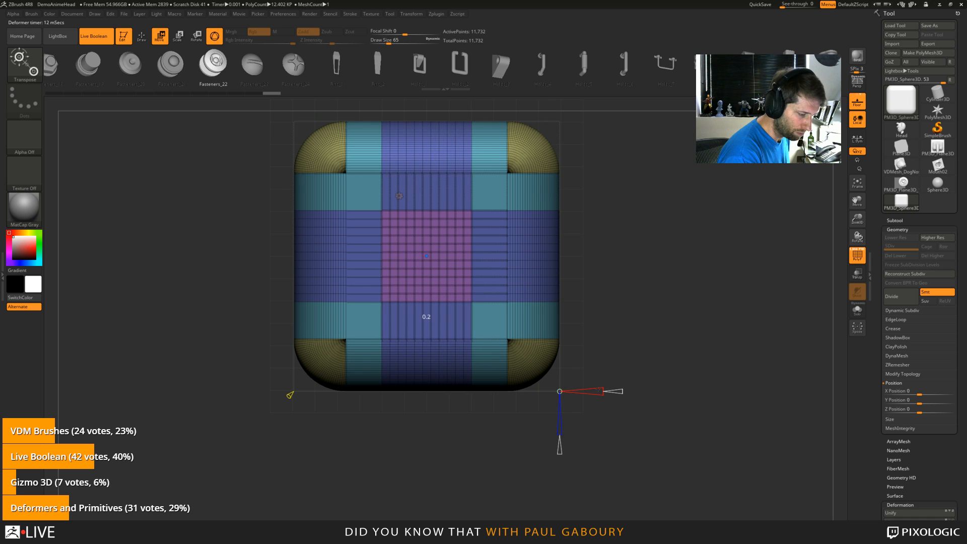
mouse_move(629, 447)
left_mouse_down()
mouse_move(655, 443)
mouse_move(640, 433)
mouse_move(625, 445)
left_mouse_up()
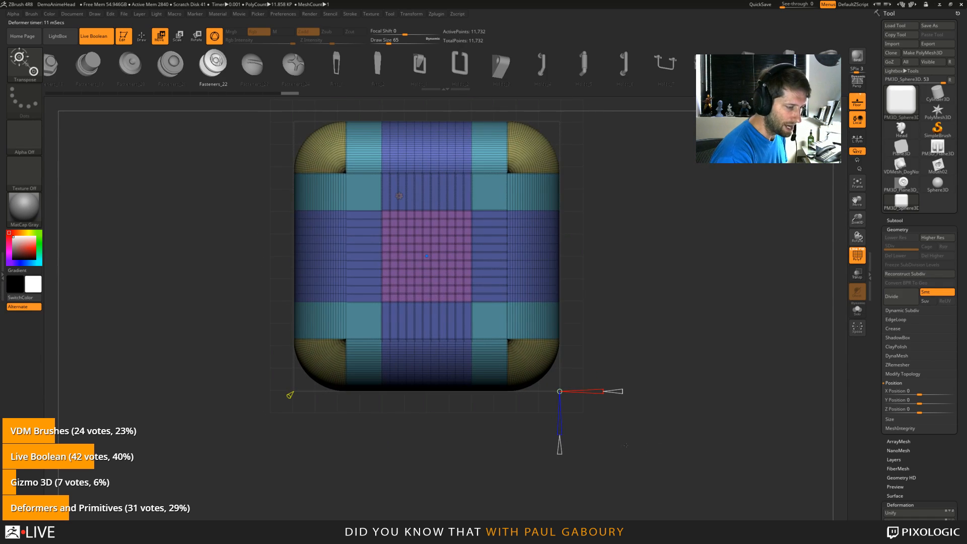
mouse_move(426, 256)
left_mouse_down()
mouse_move(453, 257)
mouse_move(425, 210)
mouse_move(452, 255)
mouse_move(427, 256)
mouse_move(428, 210)
mouse_move(428, 231)
mouse_move(462, 255)
mouse_move(427, 256)
left_mouse_up()
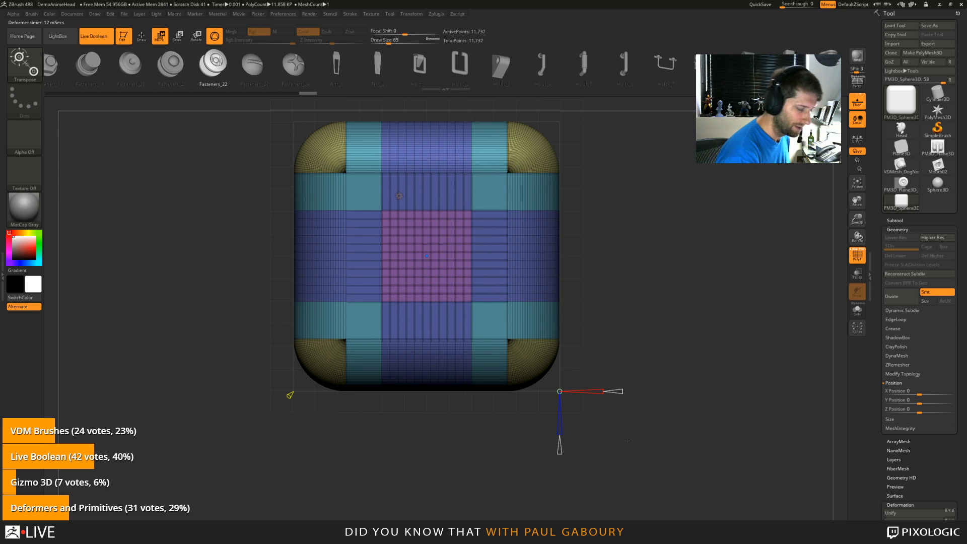
mouse_move(627, 440)
left_mouse_down()
mouse_move(650, 433)
mouse_move(628, 428)
mouse_move(625, 440)
mouse_move(646, 421)
mouse_move(636, 393)
left_mouse_up()
Step: Activate the ZModeler brush and set its polygon action target to Polygroup All
key("q")
key("b")
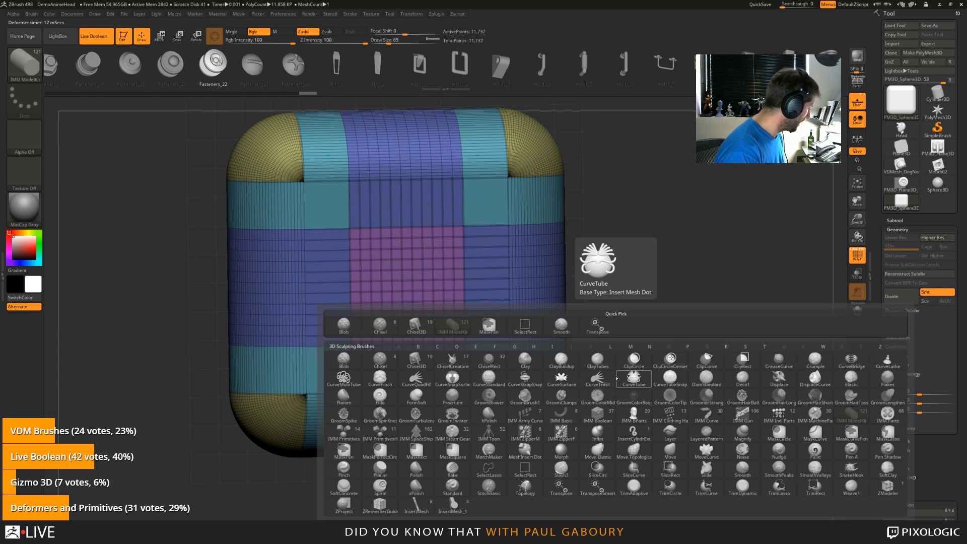
key("z")
key("m")
key("space")
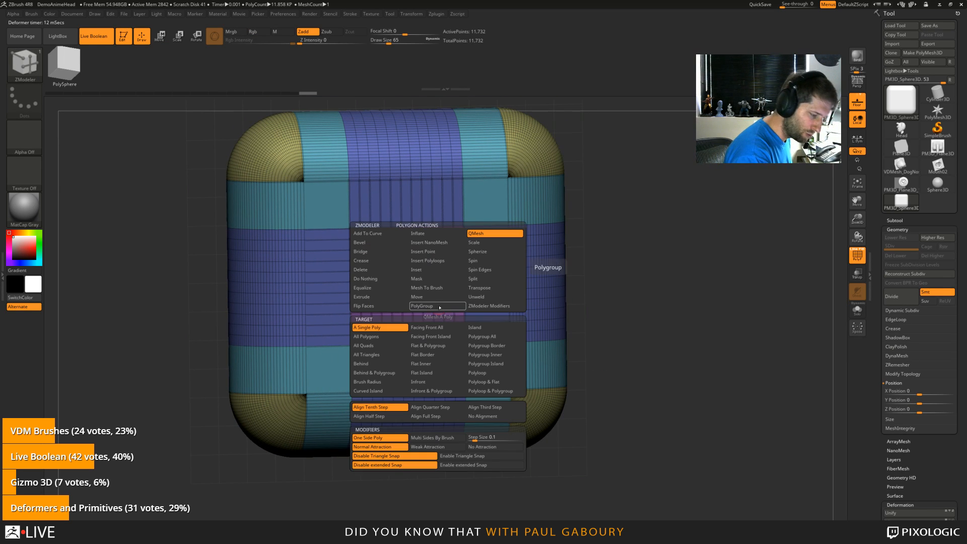
left_click(497, 338)
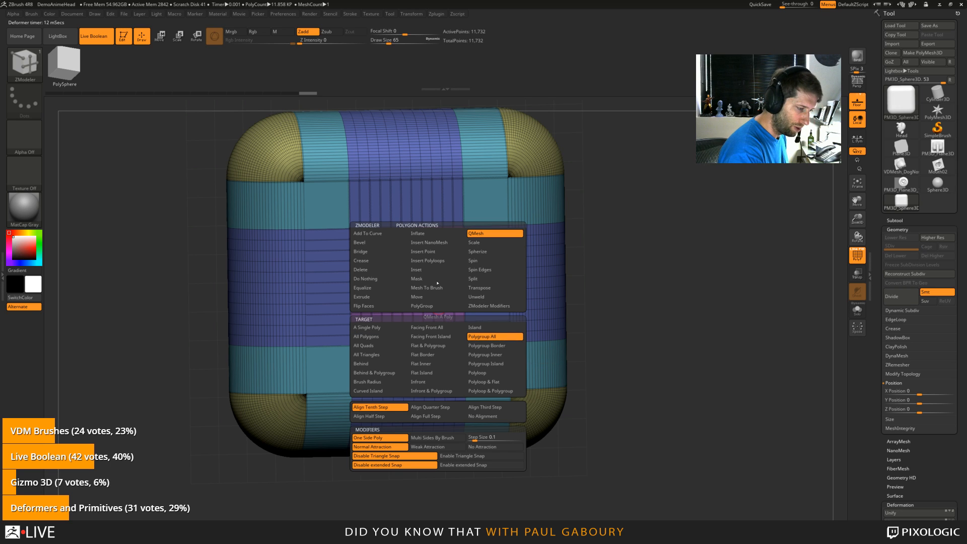
Step: Inset each polygon of the block's central grid with the Polygroup All target and assign the inset squares a new polygroup
left_click(416, 270)
left_click(496, 337)
right_click_drag(488, 325, 423, 297, "ctrl")
left_click_drag(423, 297, 424, 289)
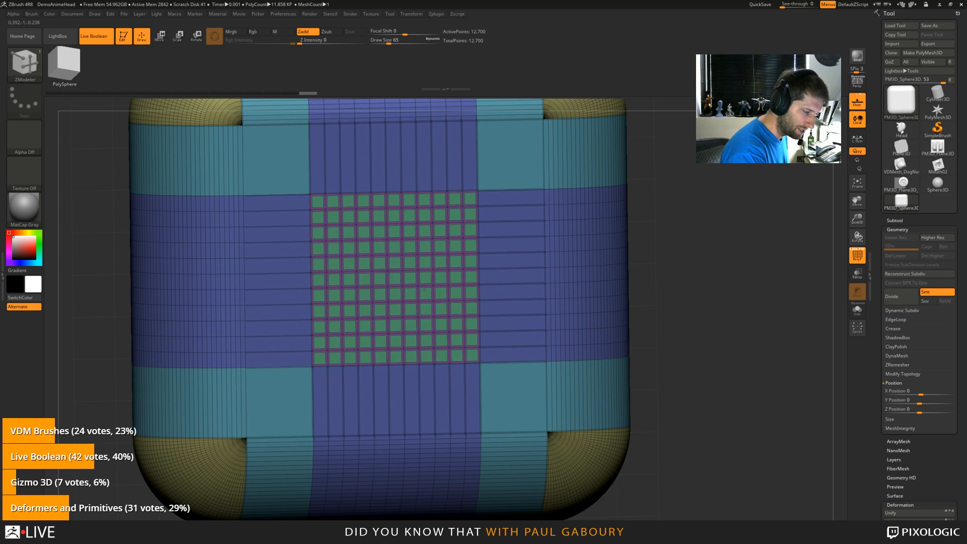
key("alt")
key("alt")
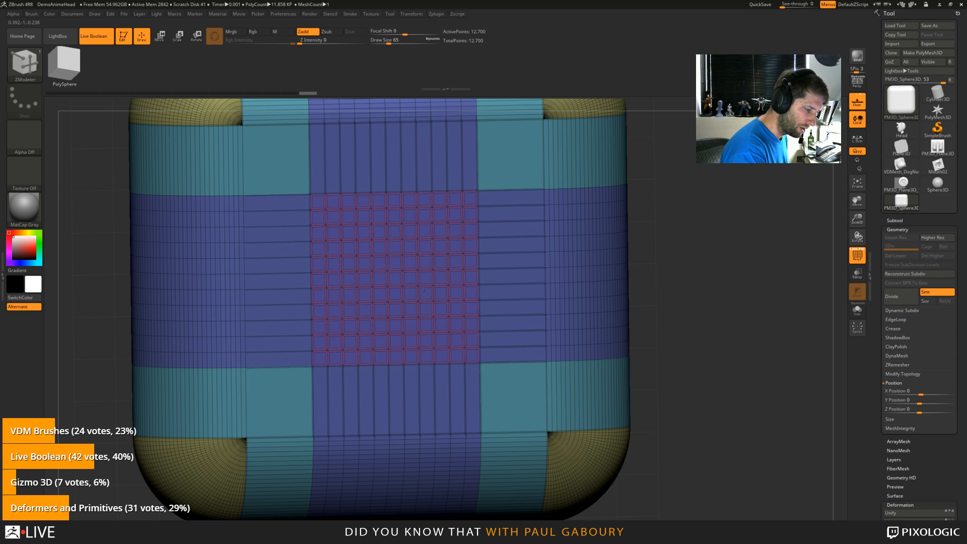
key("alt")
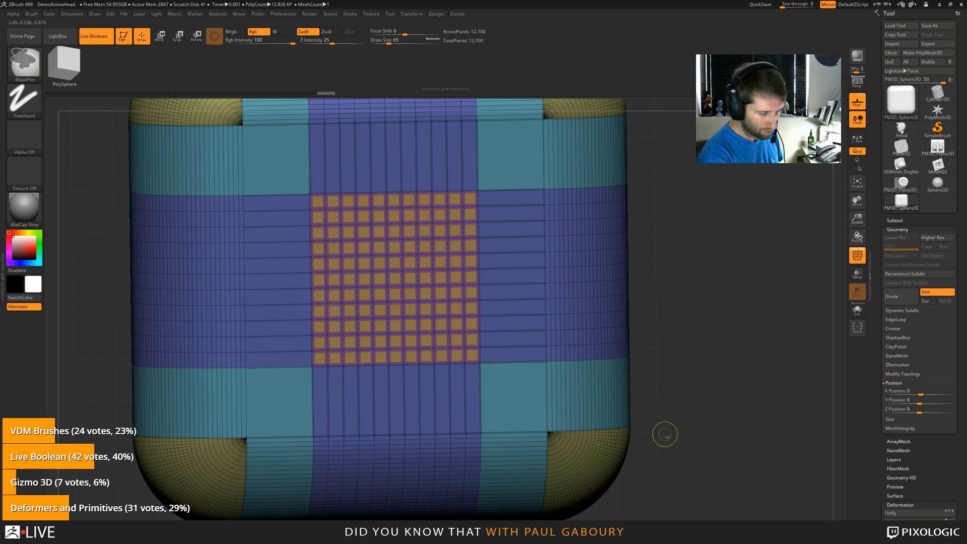
Step: Push the inset squares slightly inward with QMesh on Polygroup All and check the block straight on, without and with polyframes
mouse_move(662, 433)
left_mouse_down("alt")
mouse_move(702, 420)
mouse_move(652, 419)
left_mouse_up("alt")
mouse_move(652, 419)
right_mouse_down("ctrl")
mouse_move(654, 435)
mouse_move(638, 427)
mouse_move(649, 433)
right_mouse_up("ctrl")
key("space")
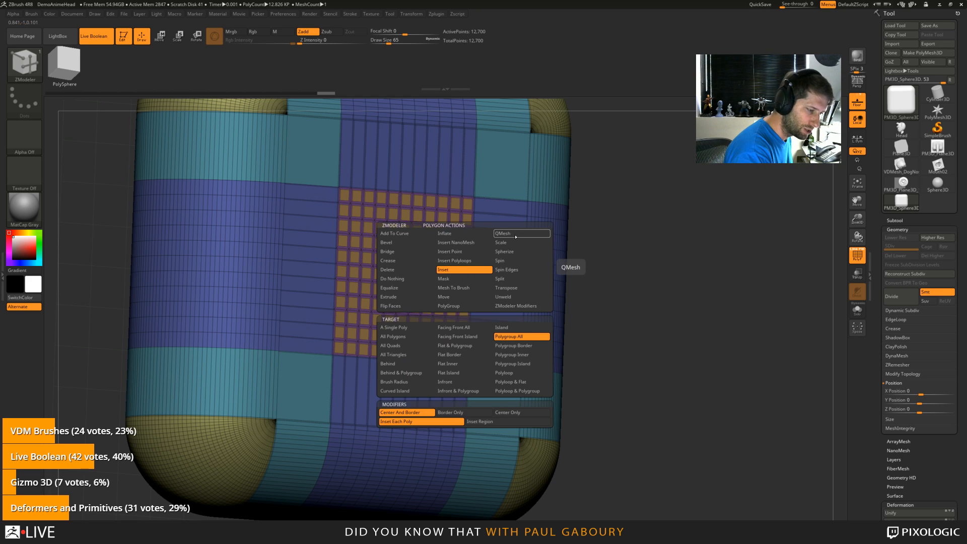
left_click(521, 233)
left_click_drag(462, 280, 455, 287)
key("alt")
key("f")
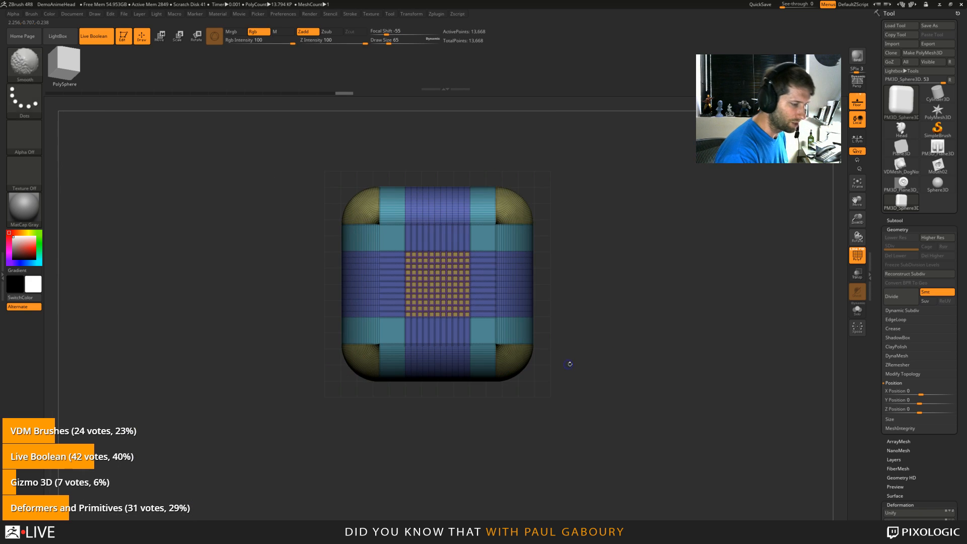
left_click_drag(570, 363, 577, 364)
key("shift+f")
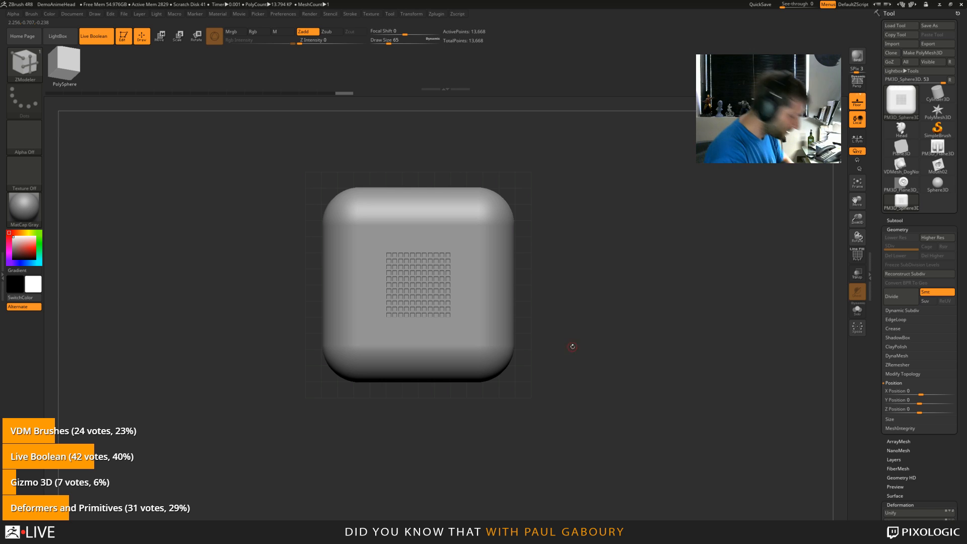
key("shift+f")
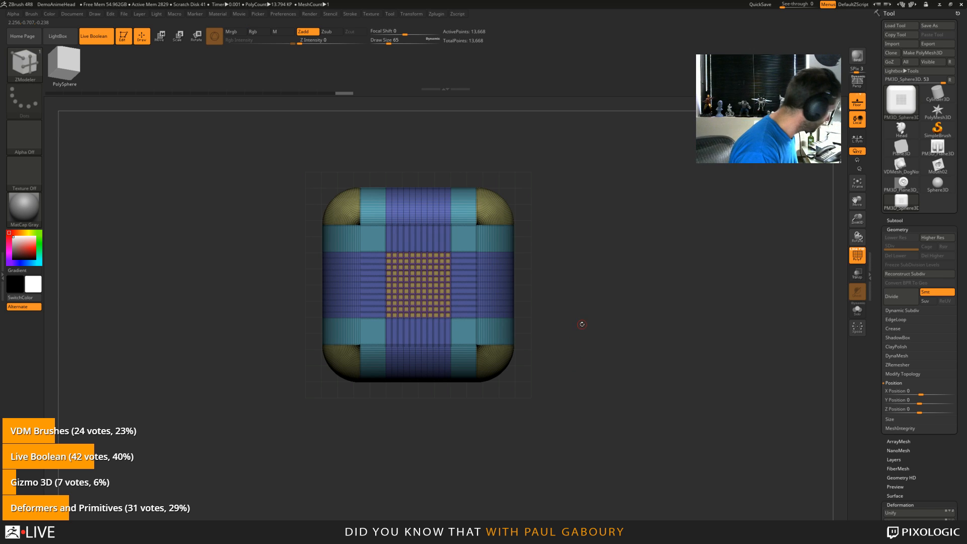
Step: Apply the Extender deformer and extend the block about 0.31 along X and a similar amount along Z, splitting the grid into four corner clusters
key("w")
left_click(391, 224)
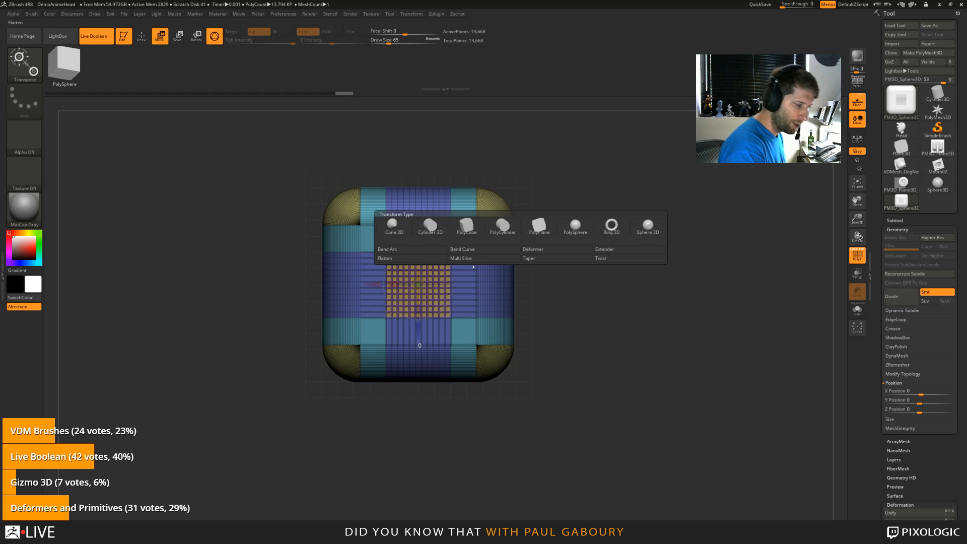
left_click(604, 249)
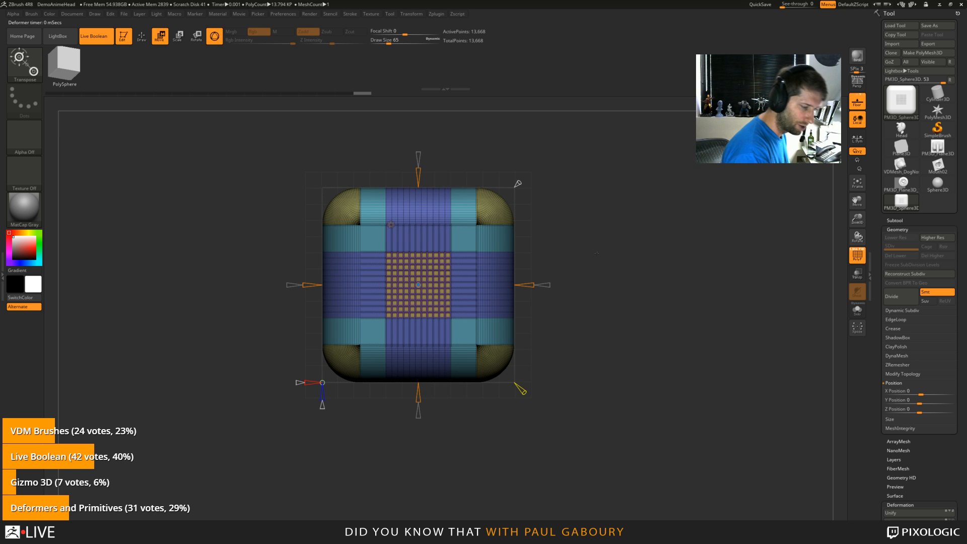
left_click_drag(545, 285, 562, 285)
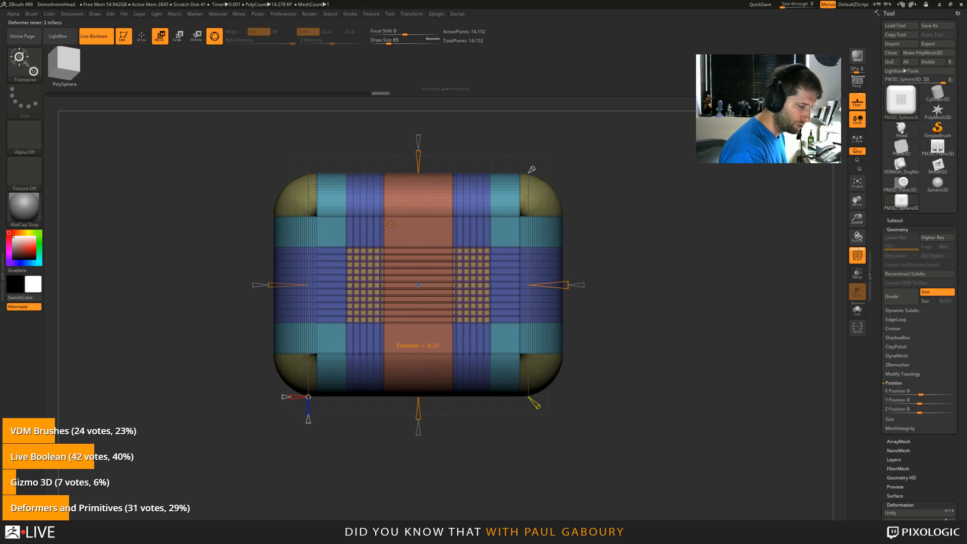
left_click_drag(417, 414, 418, 433)
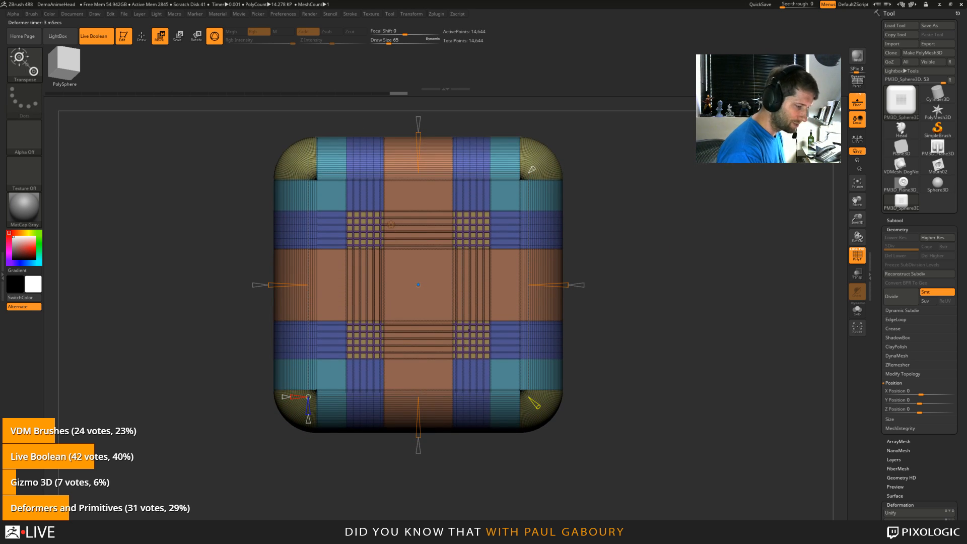
key("shift+f")
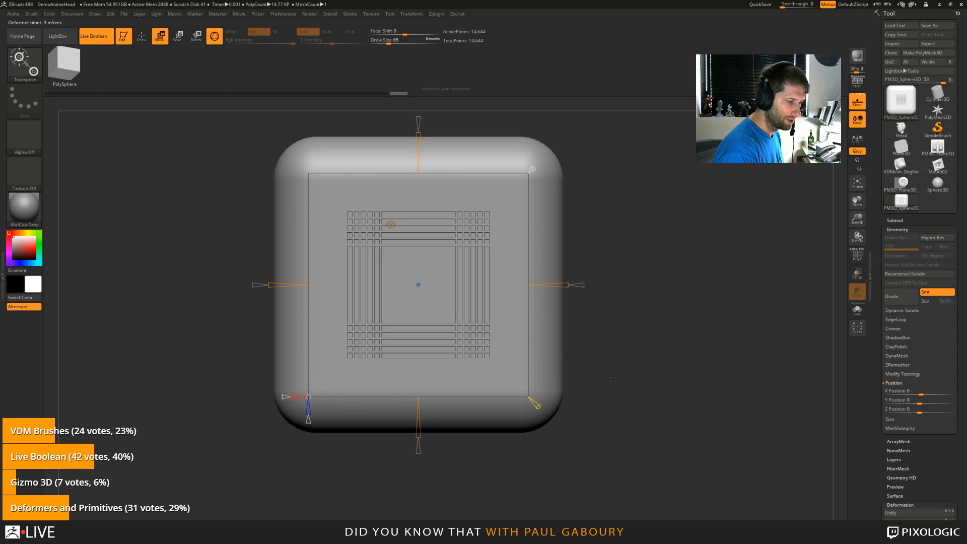
key("ctrl+z")
mouse_move(610, 379)
left_mouse_down()
mouse_move(569, 398)
mouse_move(603, 391)
left_mouse_up()
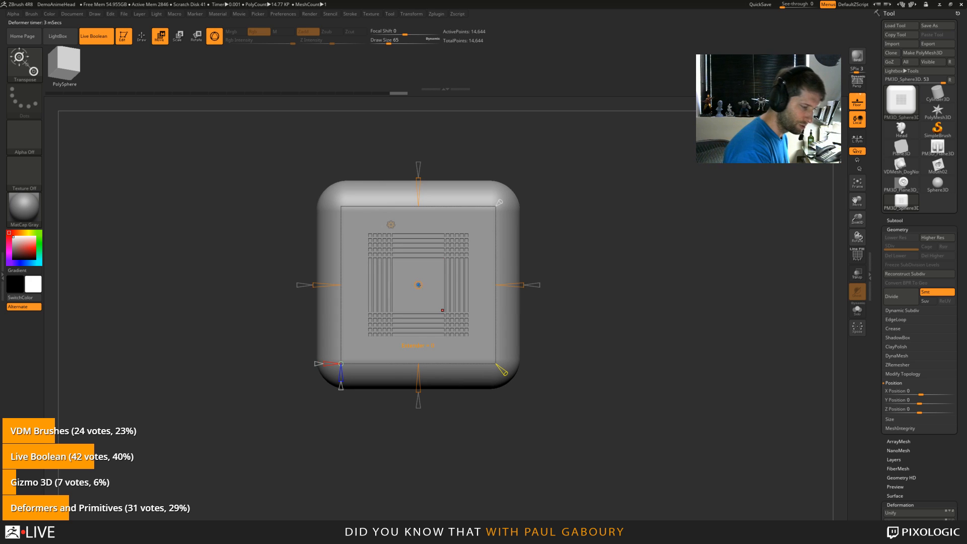
key("shift+f")
key("shift+f")
key("shift+f")
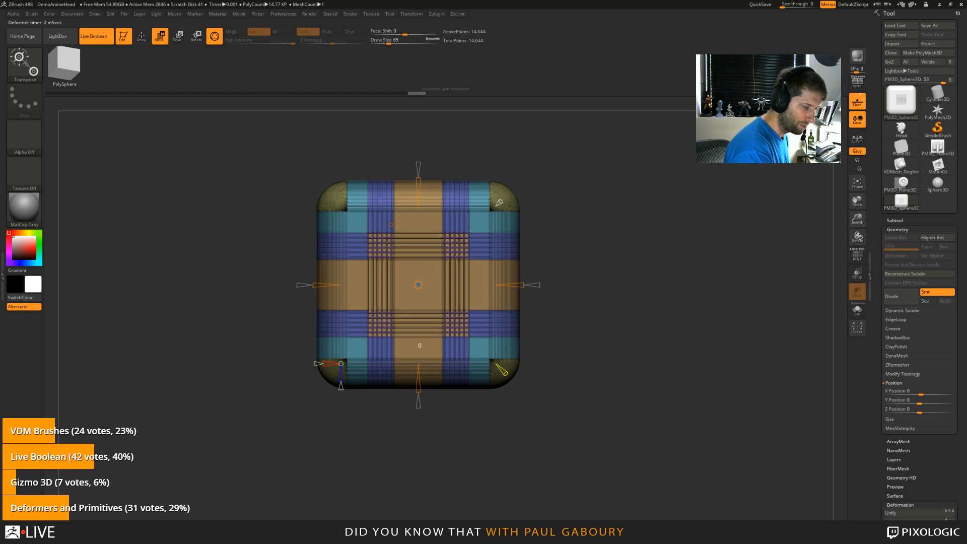
Step: Try shifting the Extender's split point off-centre across the grid pattern and return it to the middle of the block
right_click_drag(437, 258, 448, 261)
left_click_drag(419, 285, 415, 245)
left_click_drag(440, 269, 433, 295)
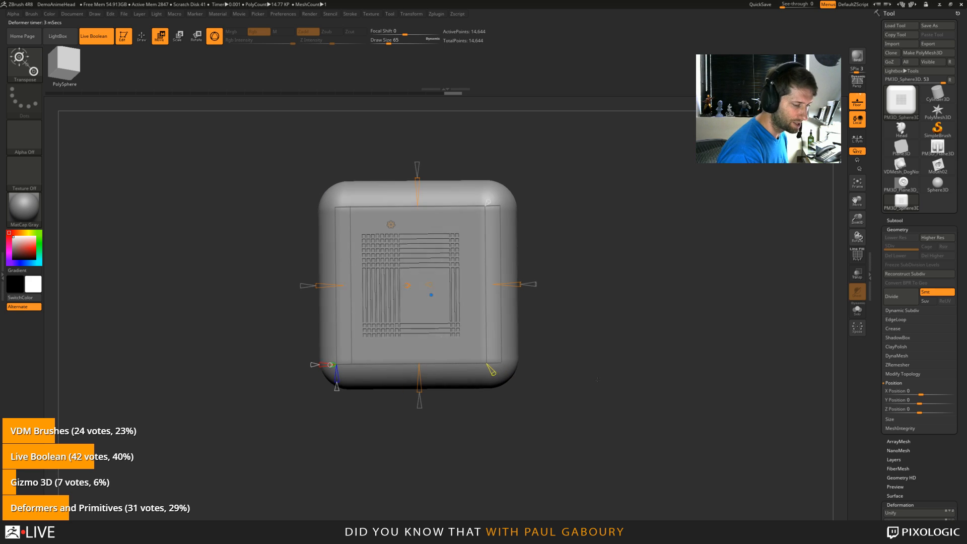
left_click_drag(594, 376, 479, 319, "shift")
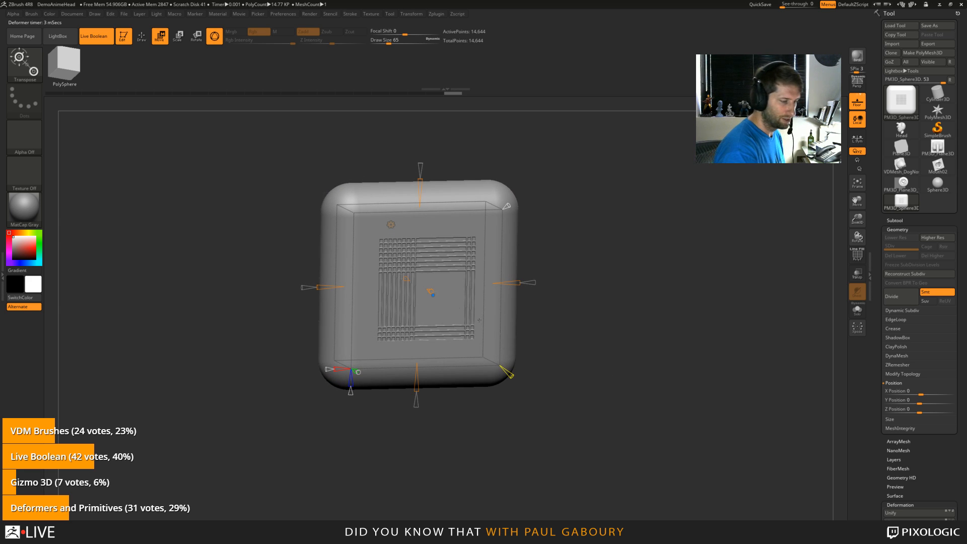
left_click_drag(429, 291, 433, 292)
left_click_drag(561, 402, 554, 398, "shift")
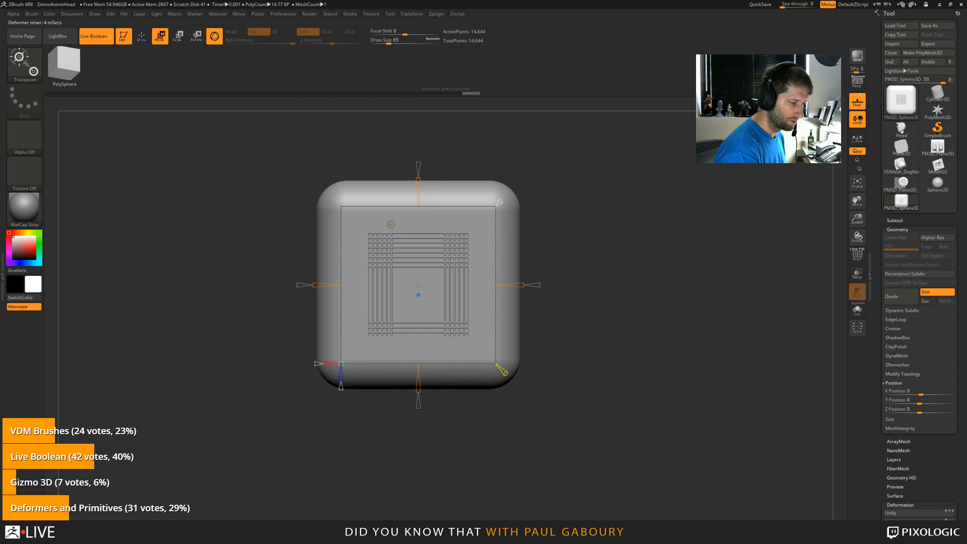
left_click_drag(418, 285, 418, 284)
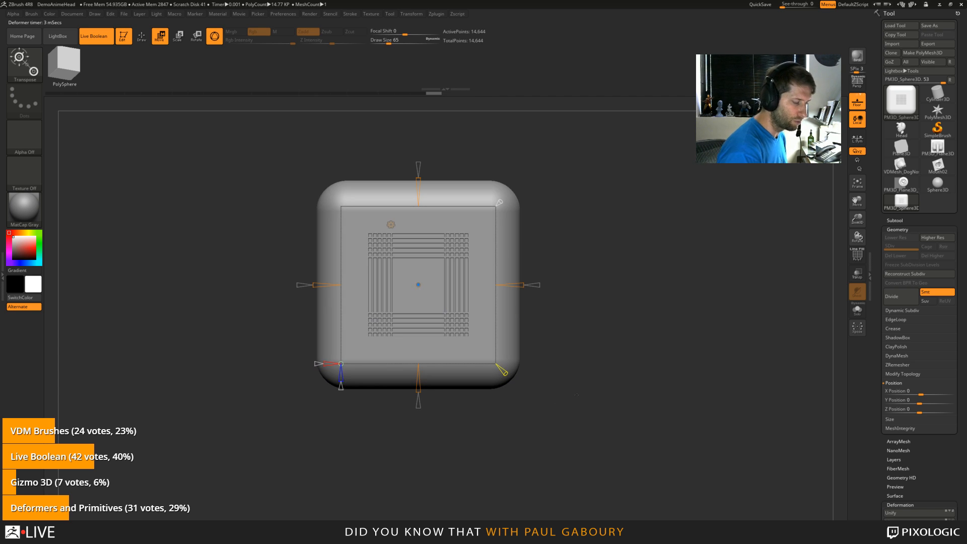
Step: Leave the Extender deformer for Gizmo 3D, keeping the extended block
left_click_drag(576, 397, 581, 366)
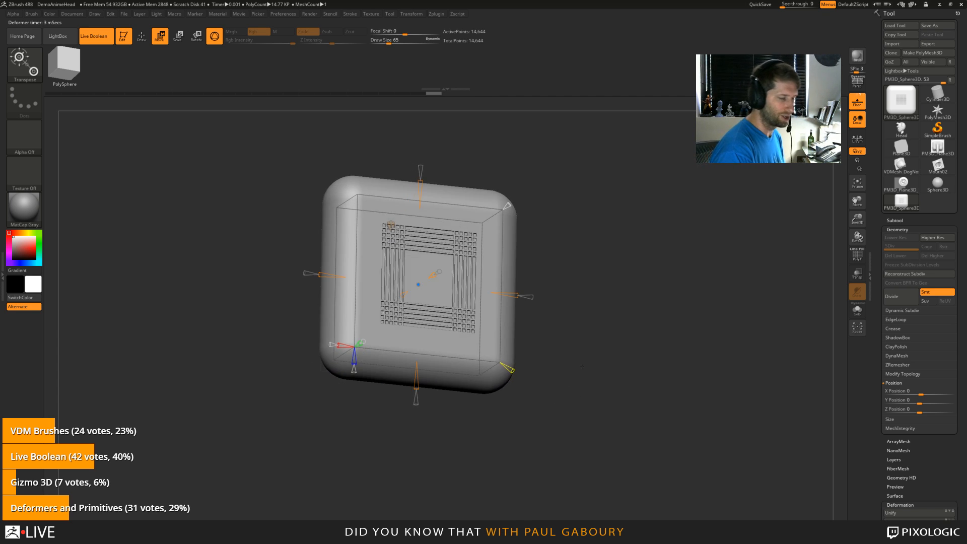
left_click(439, 271)
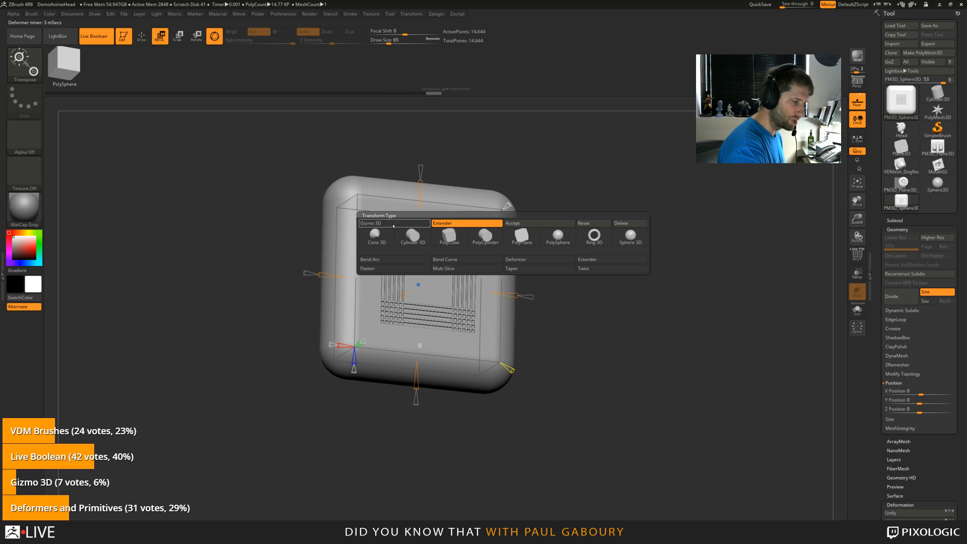
left_click(391, 226)
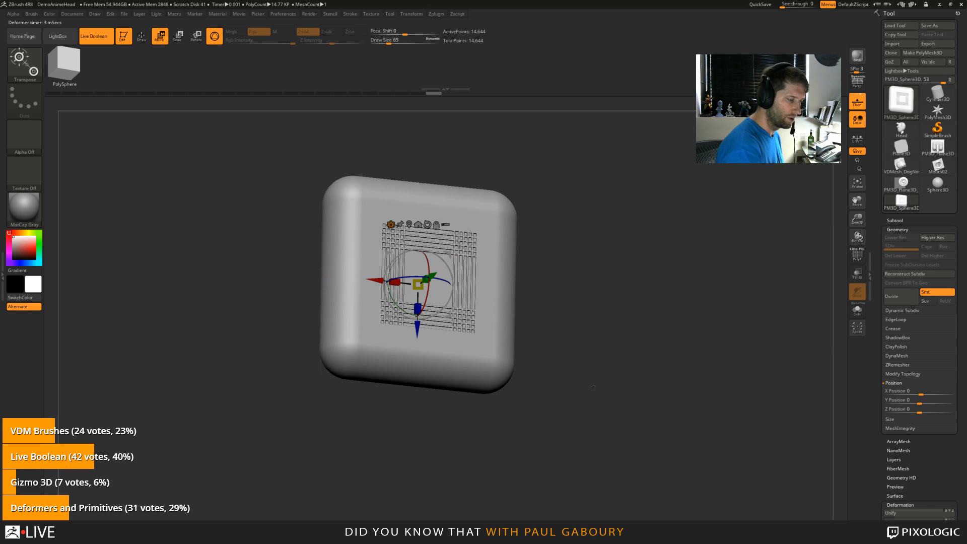
Step: Return to draw mode with the ZModeler brush and face the block straight on
key("q")
key("b")
key("z")
key("m")
left_click_drag(580, 424, 599, 405)
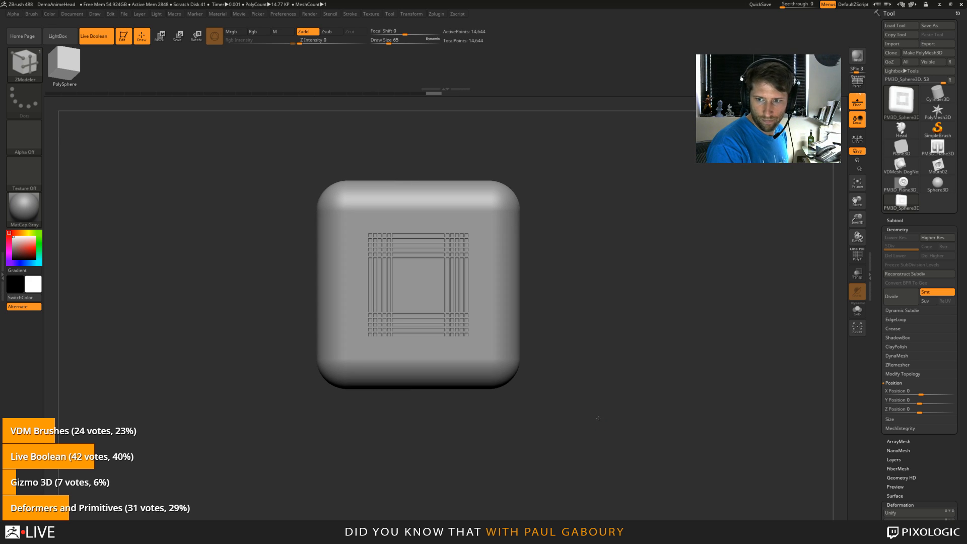
left_click_drag(601, 418, 596, 421, "shift")
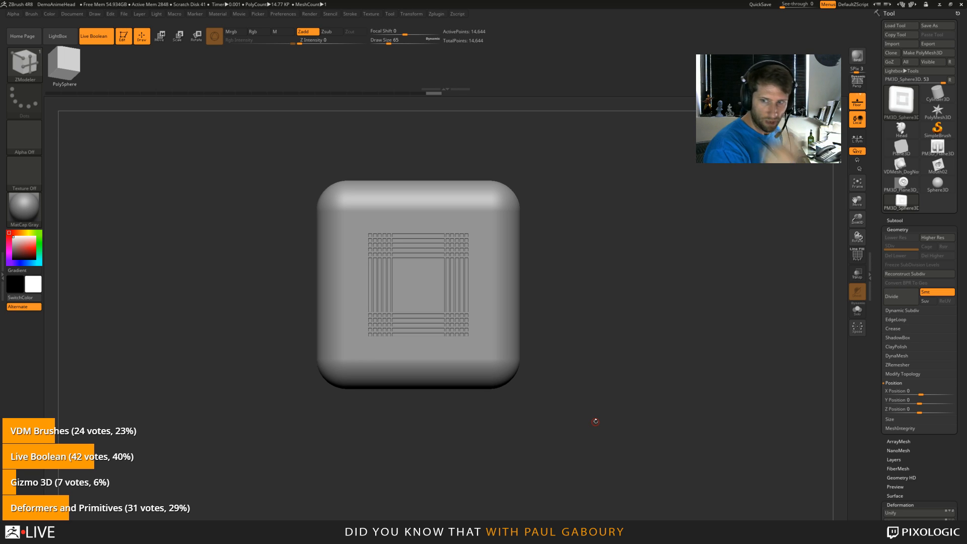